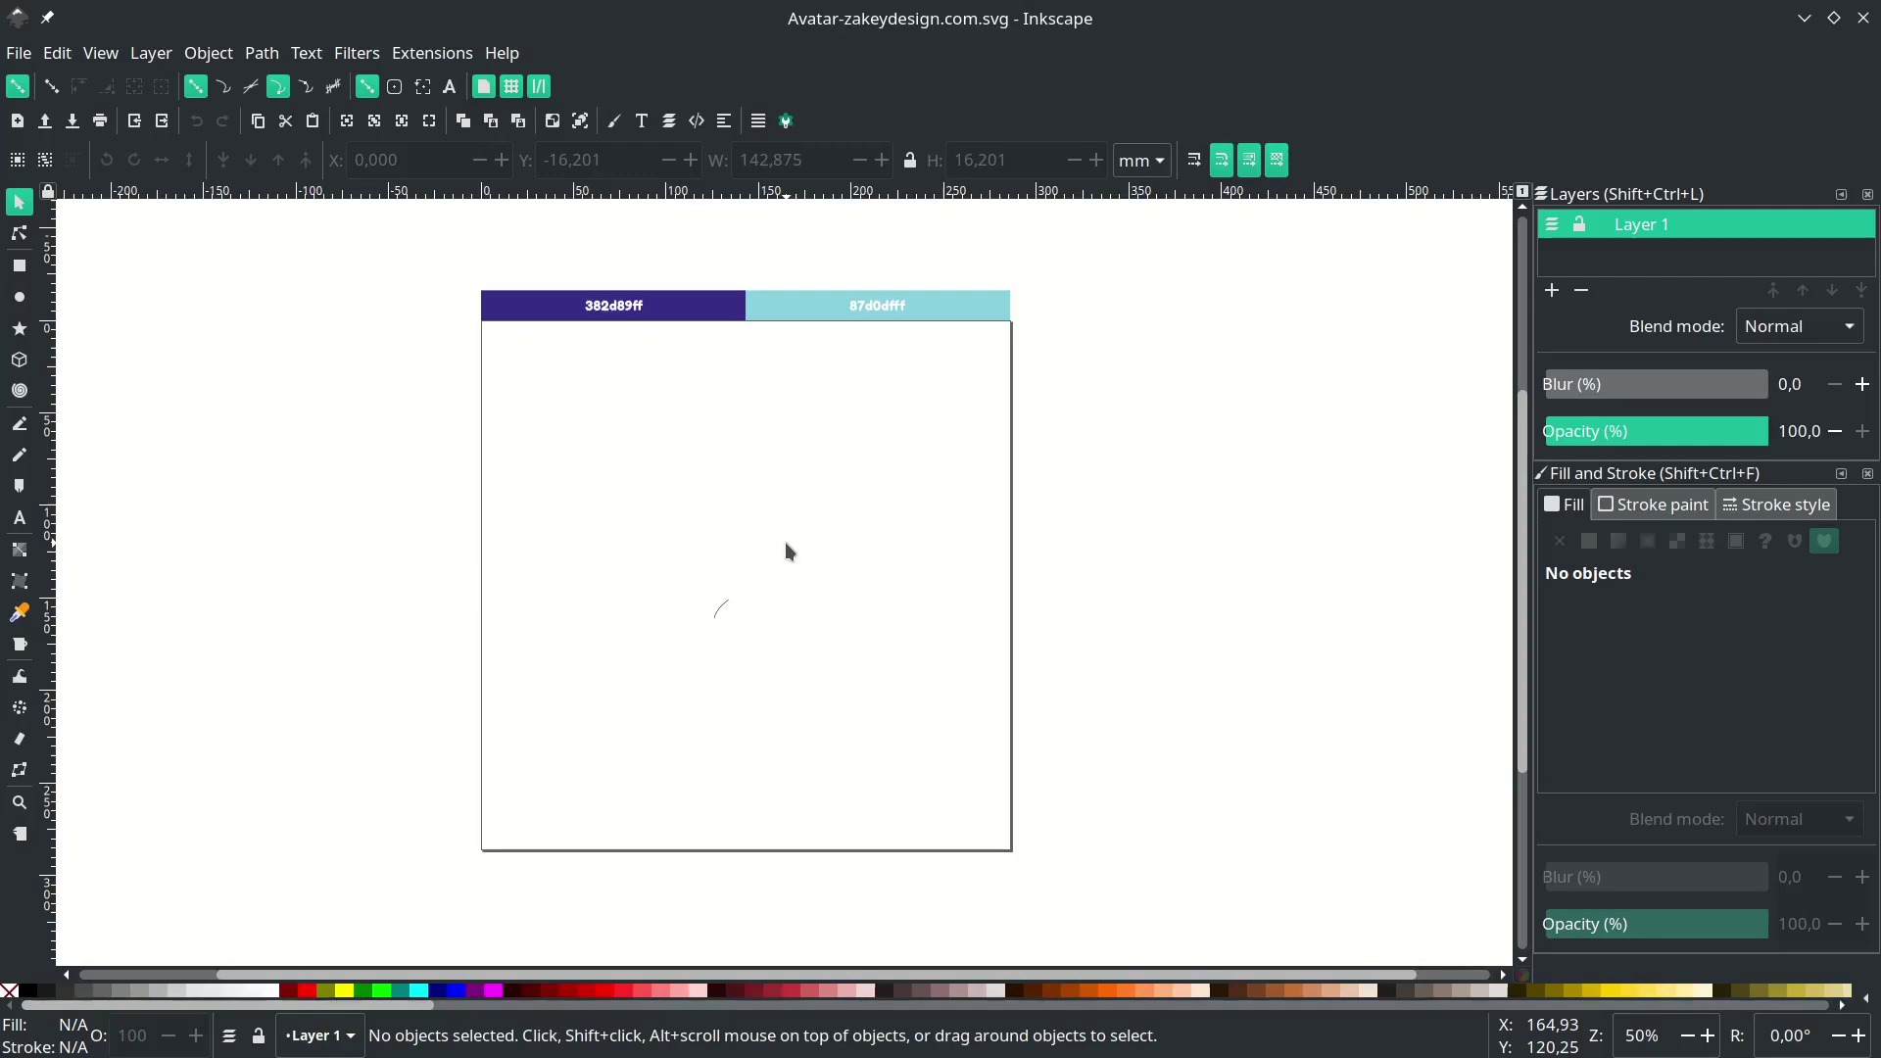
- Import the portrait photo of the bearded man into the document as an embedded image
left_click(19, 53)
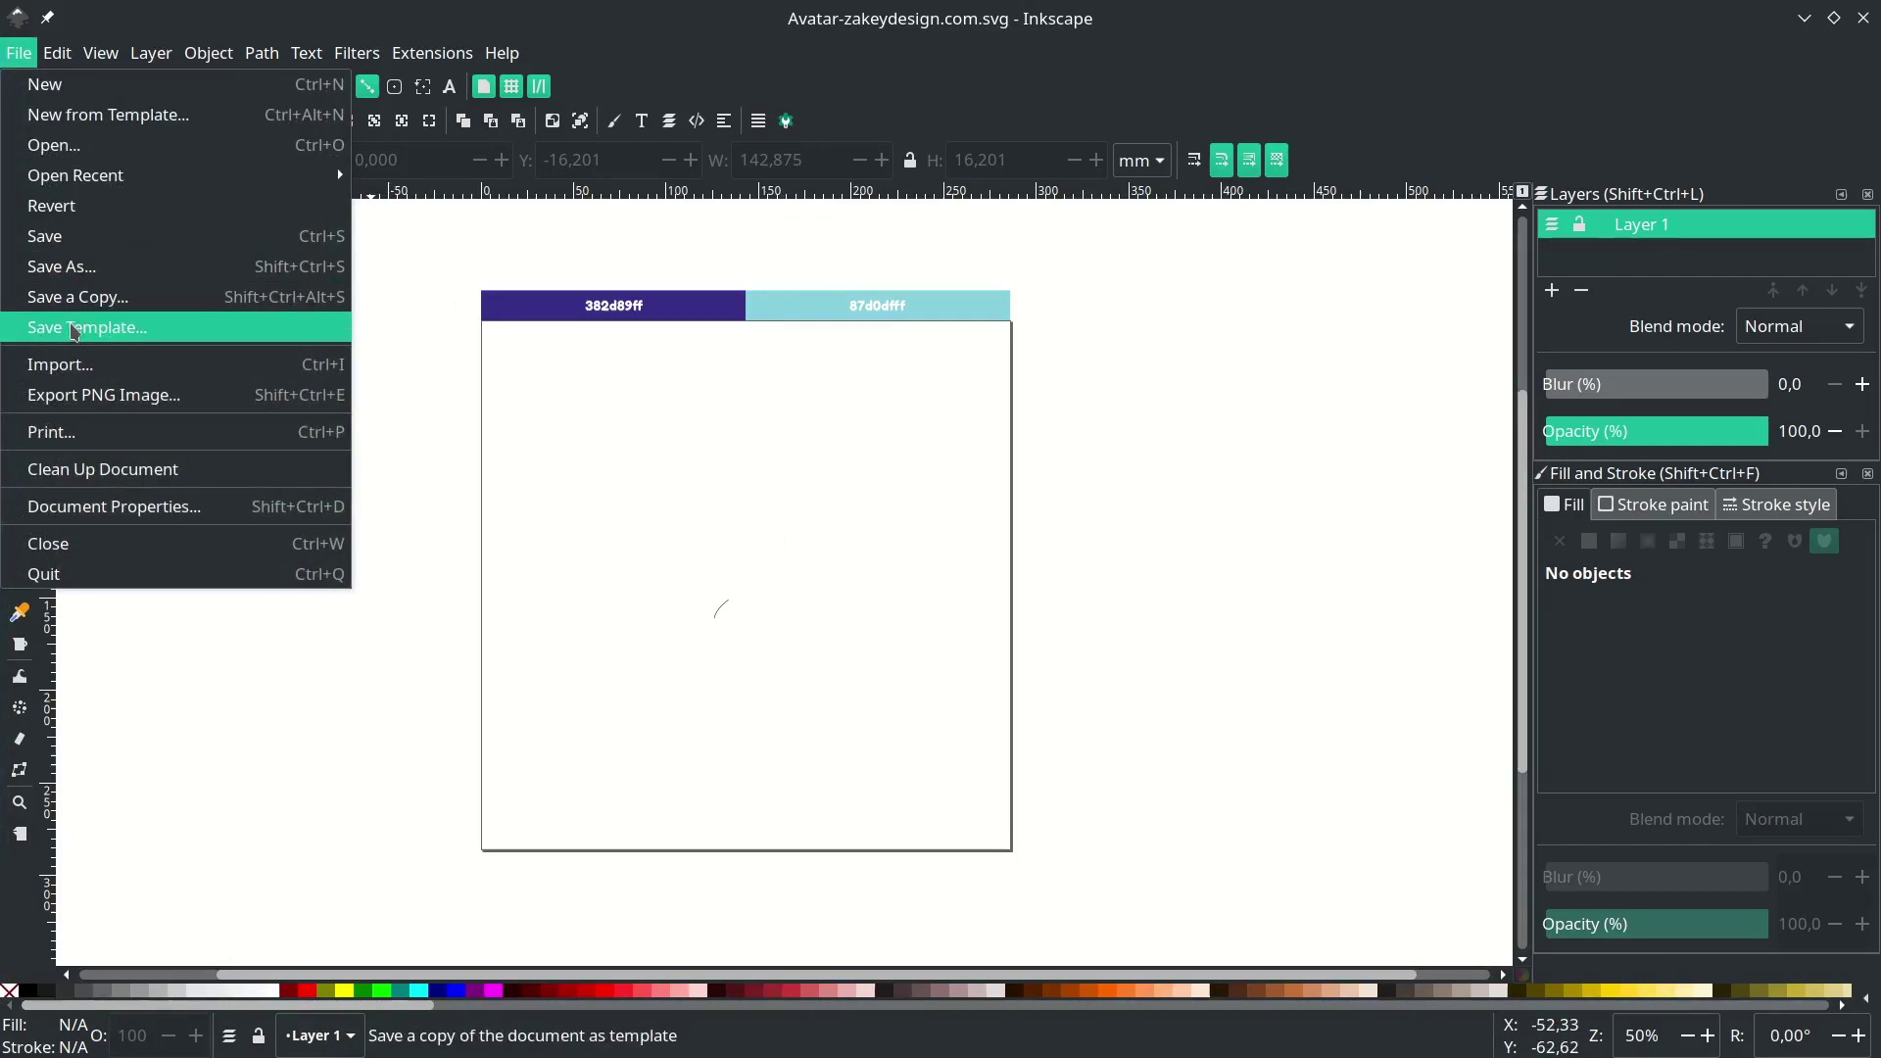
left_click(78, 378)
left_click(730, 306)
double_click(730, 311)
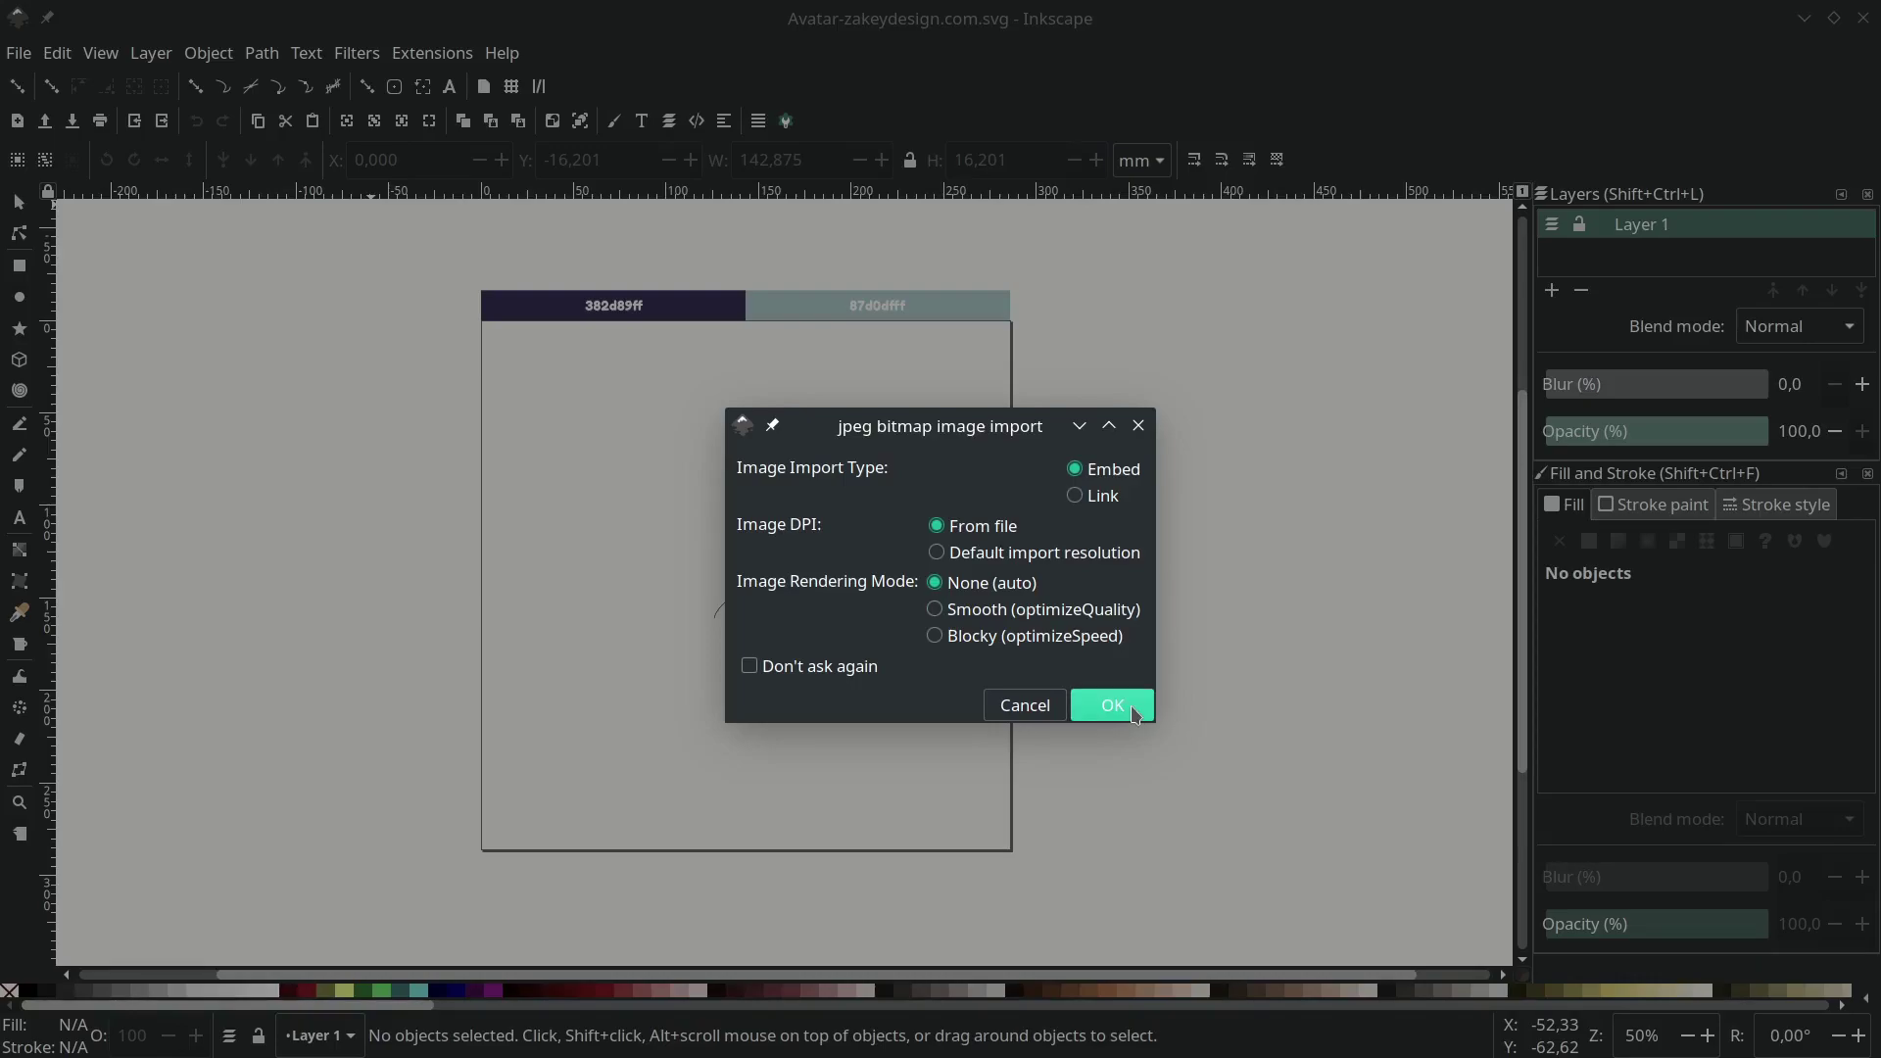
left_click(1112, 705)
- Scale the imported photo down proportionally and move it over the page
scroll(863, 510, "down", 3)
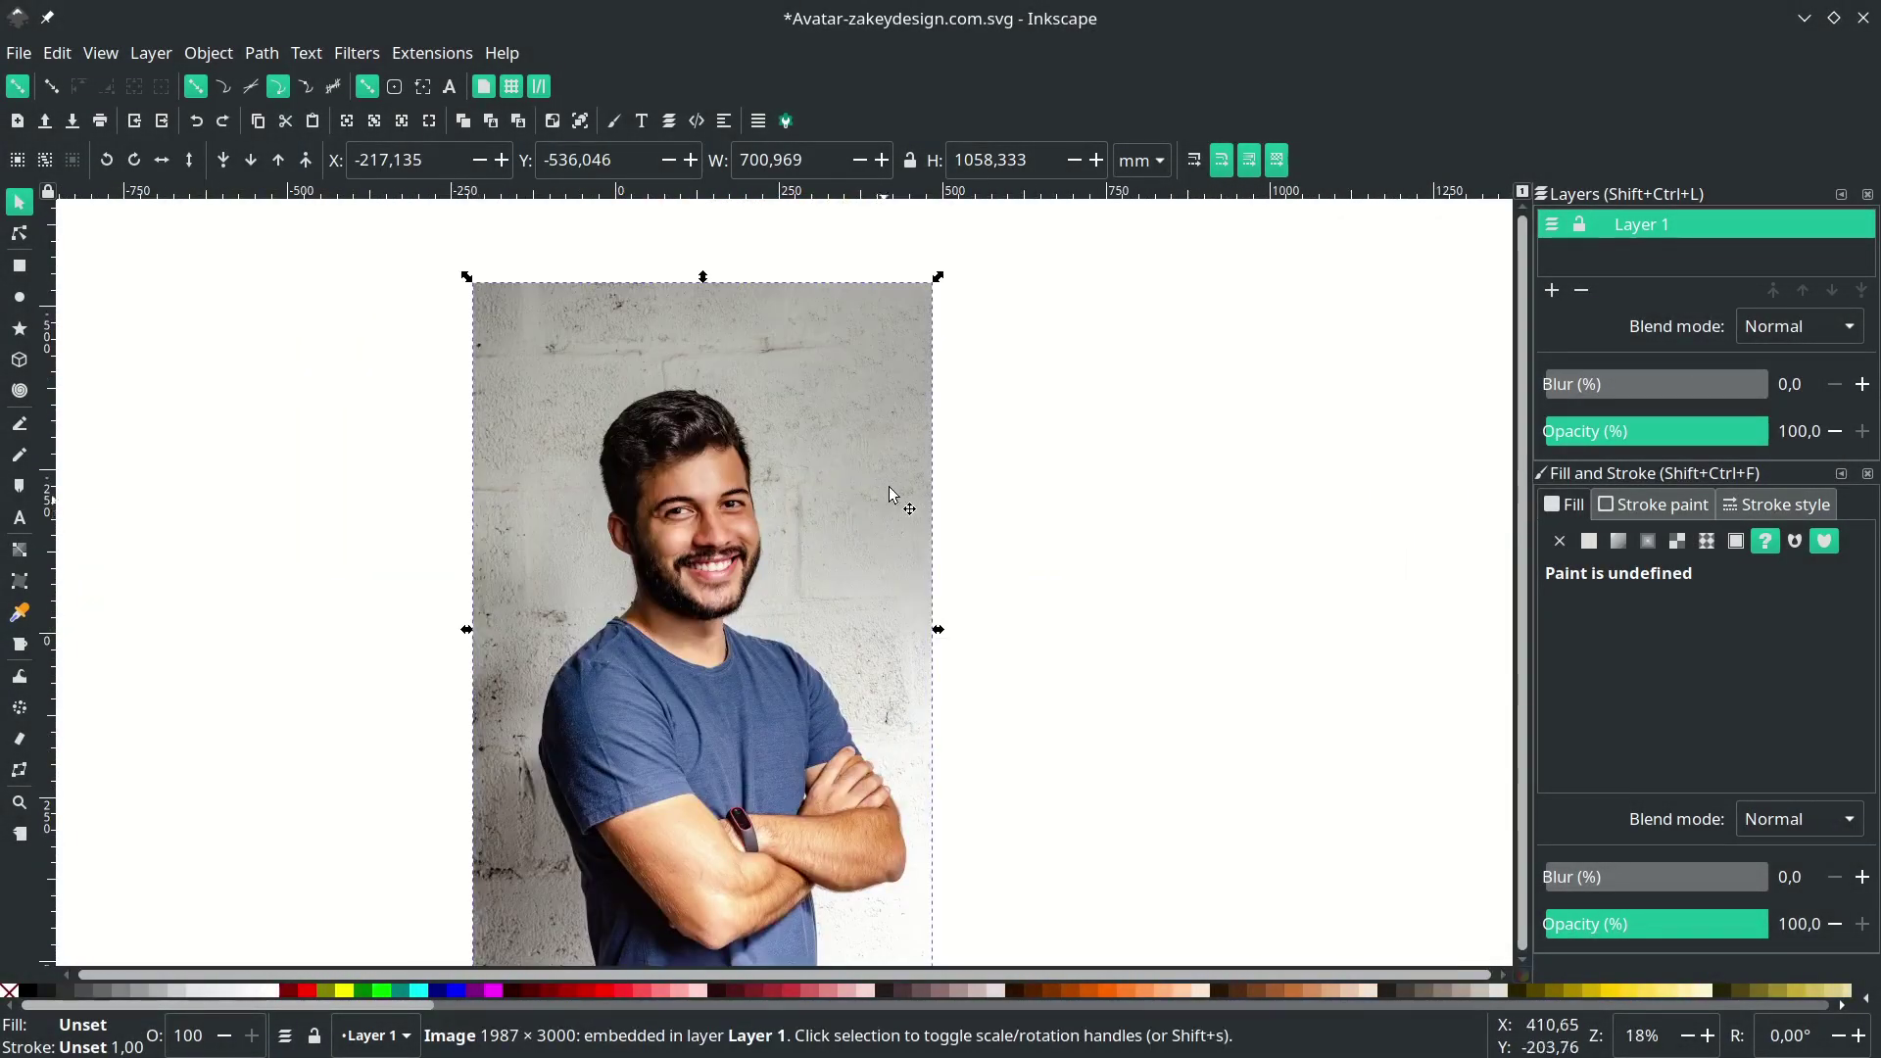
scroll(907, 368, "down", 3)
scroll(890, 379, "up", 1)
scroll(896, 351, "up", 2)
left_click_drag(938, 278, 743, 678)
scroll(713, 628, "down", 4)
scroll(713, 628, "up", 1)
scroll(742, 678, "up", 2)
left_click_drag(746, 602, 731, 533)
scroll(731, 532, "down", 1)
scroll(731, 539, "up", 2)
left_click_drag(730, 567, 729, 545)
- Fine-tune the photo to about 256 × 387 mm, position it across the page, and send it behind the colour swatches
left_click_drag(861, 302, 866, 296)
scroll(773, 526, "up", 1)
left_click_drag(759, 534, 762, 544)
left_click_drag(909, 219, 895, 238)
left_click_drag(774, 523, 776, 519)
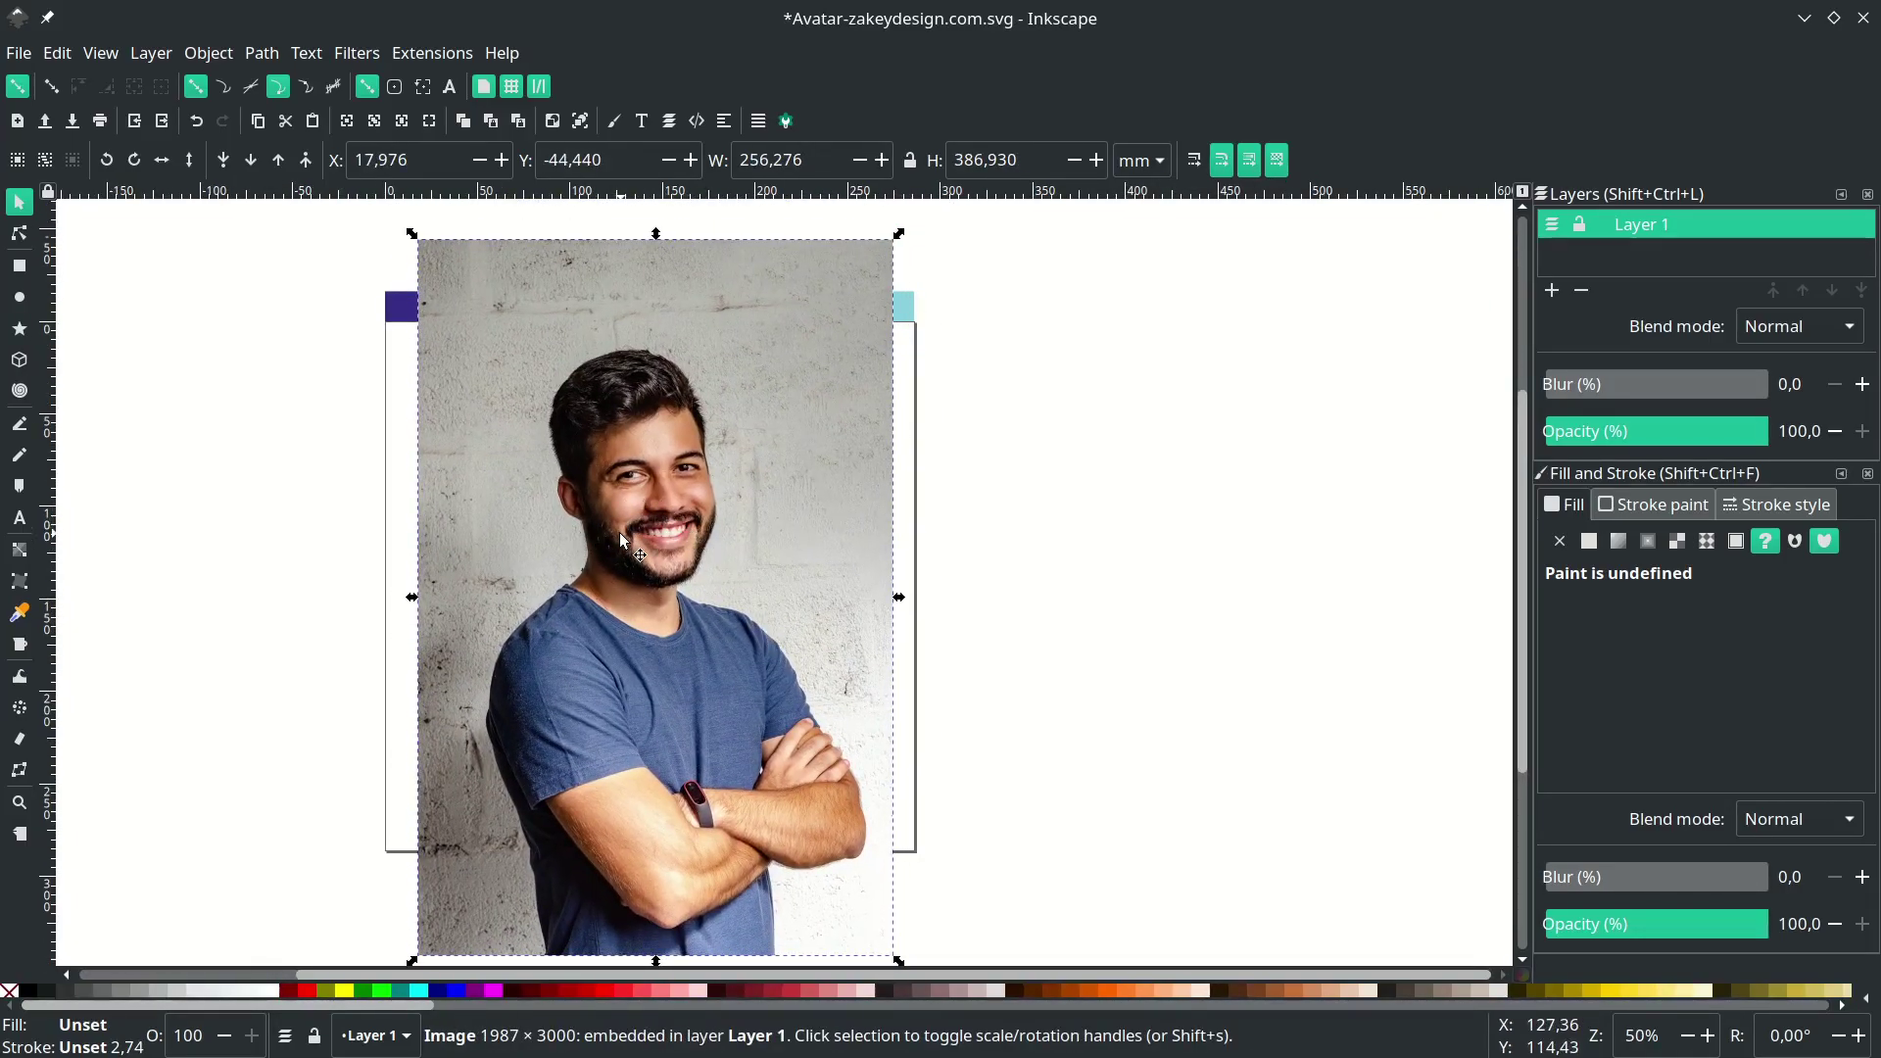
left_click(224, 159)
left_click(1199, 497)
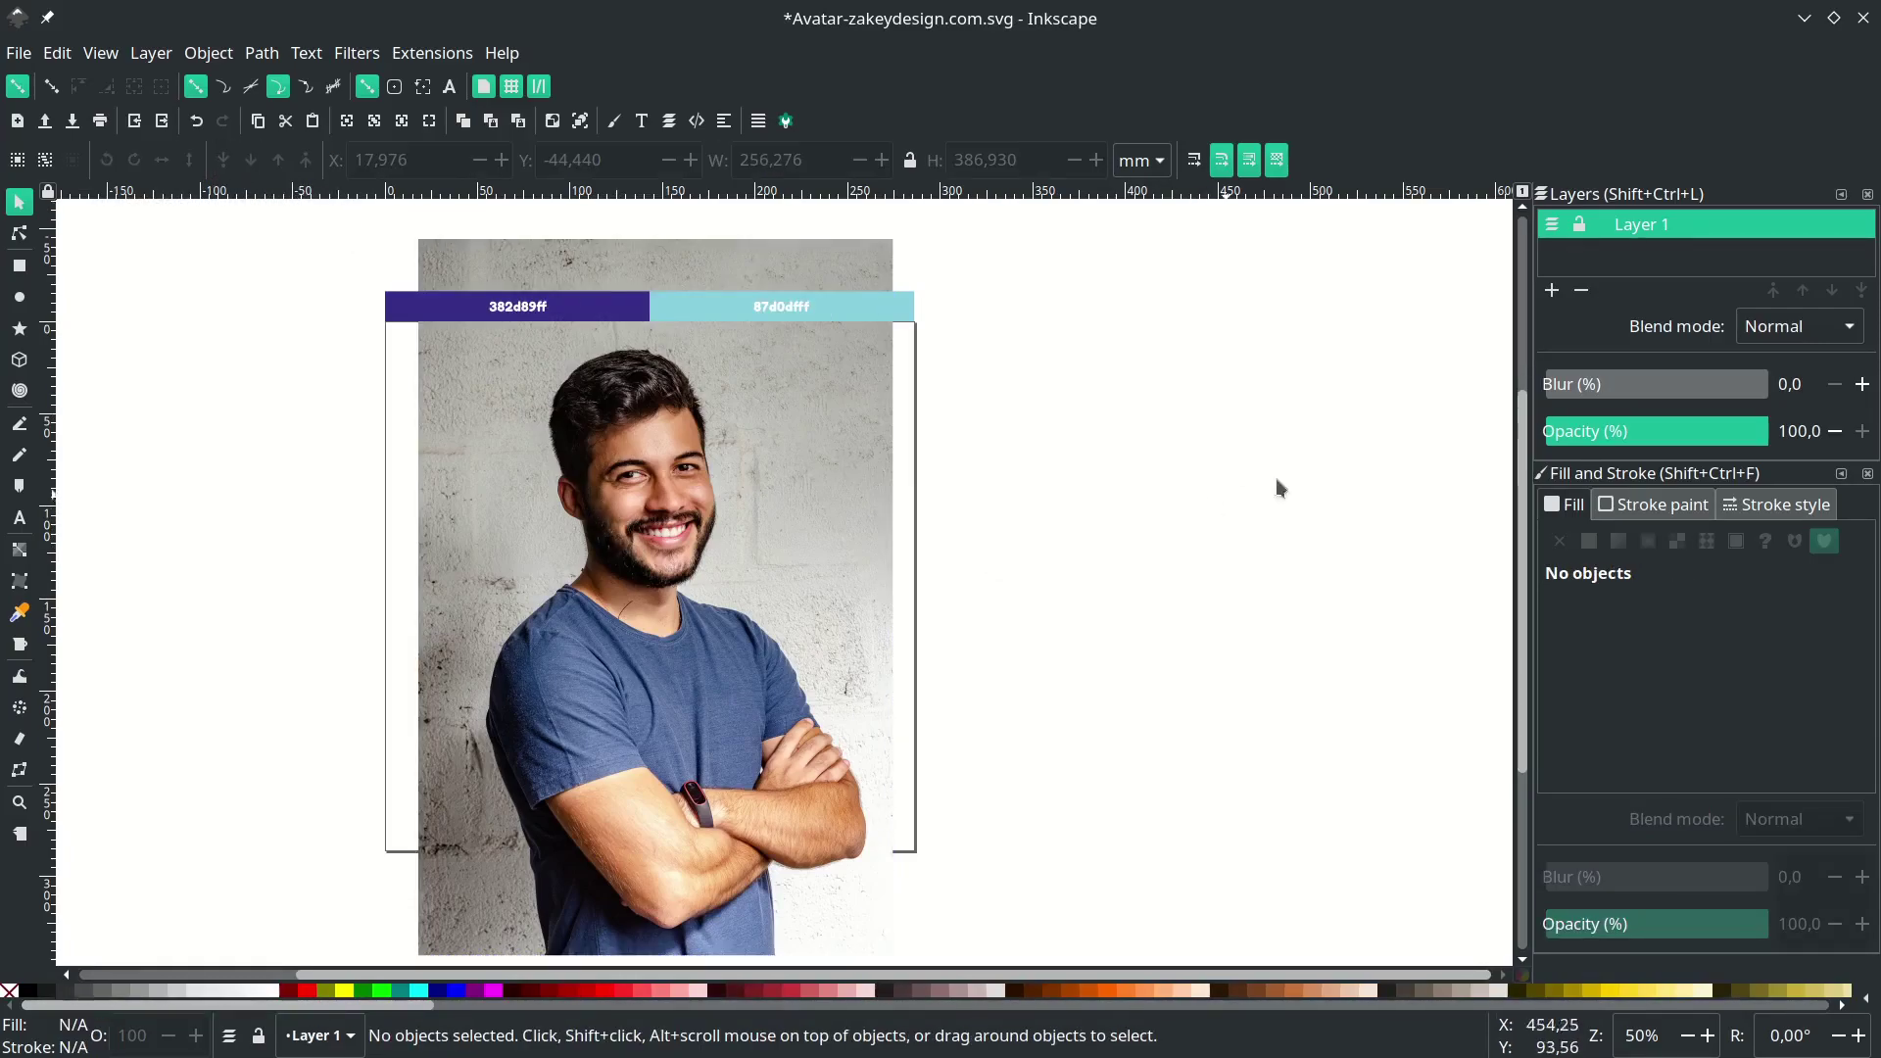
- Rename Layer 1 as Images and lock the layer
double_click(1682, 226)
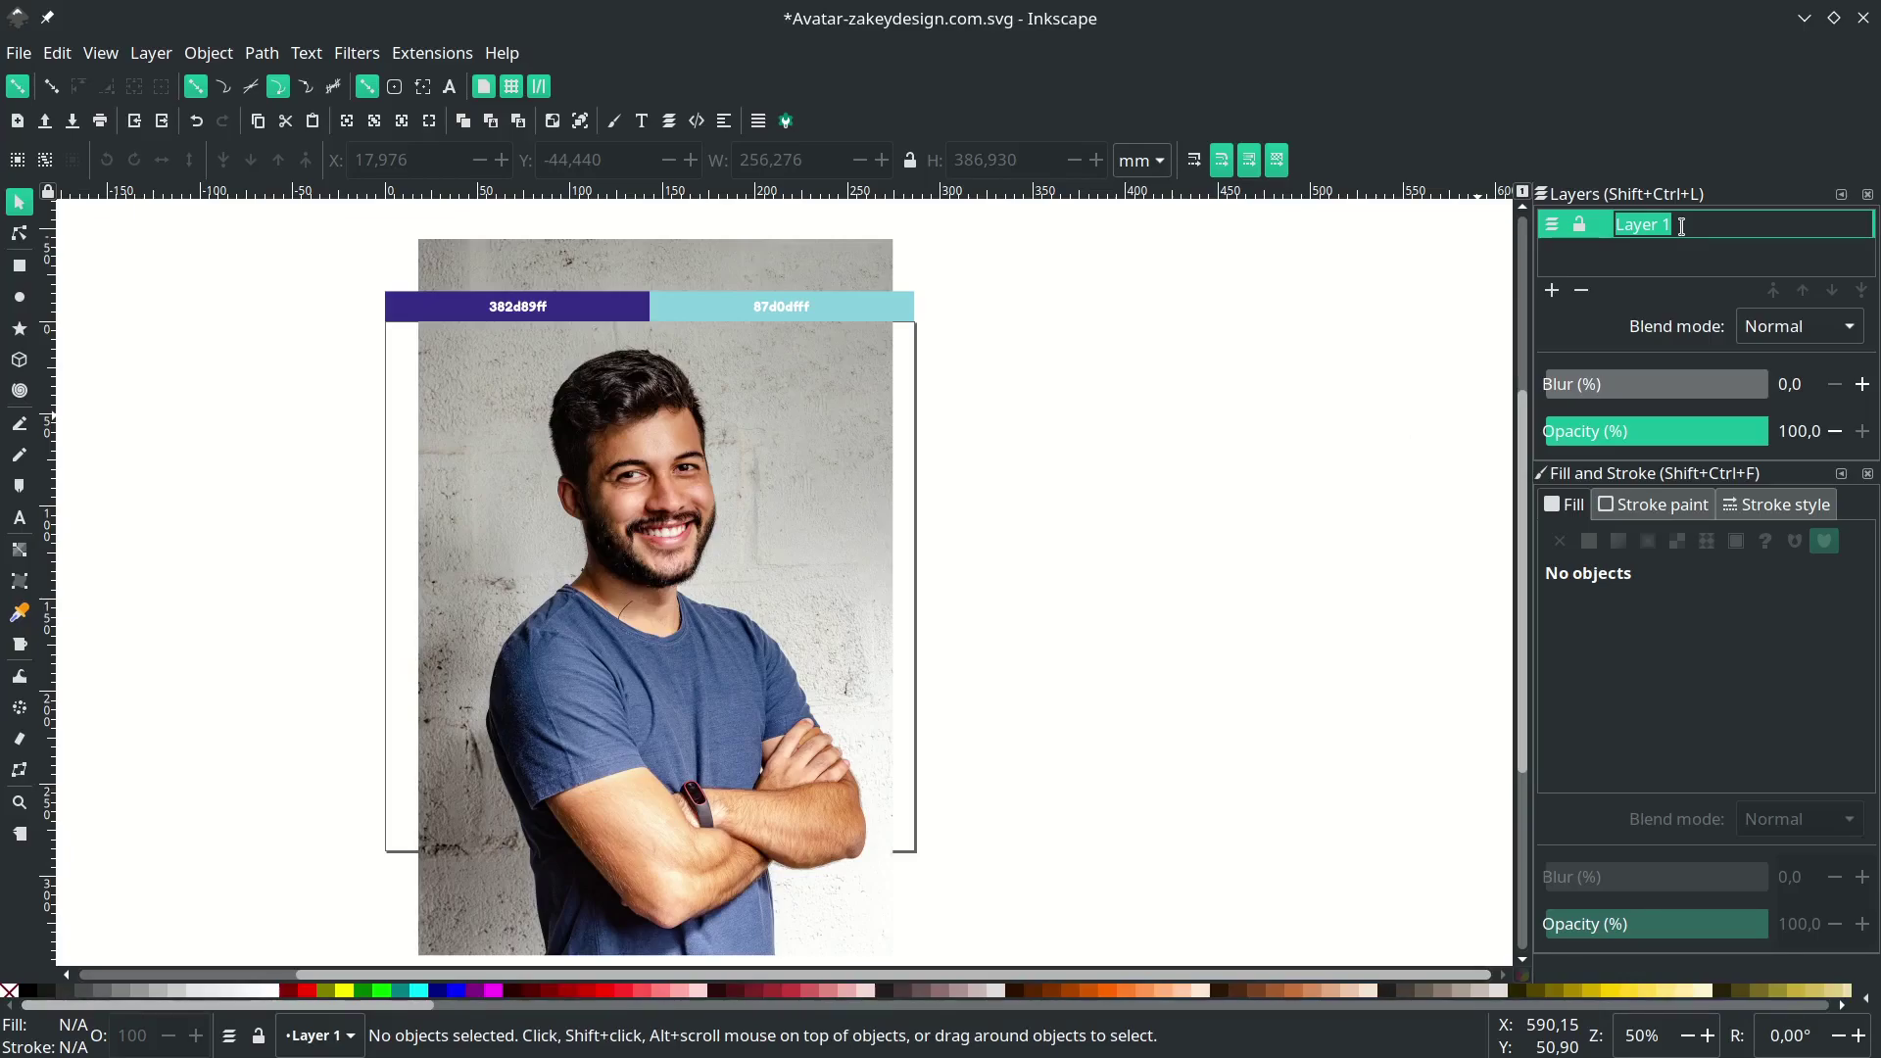
type("Images")
key("Return")
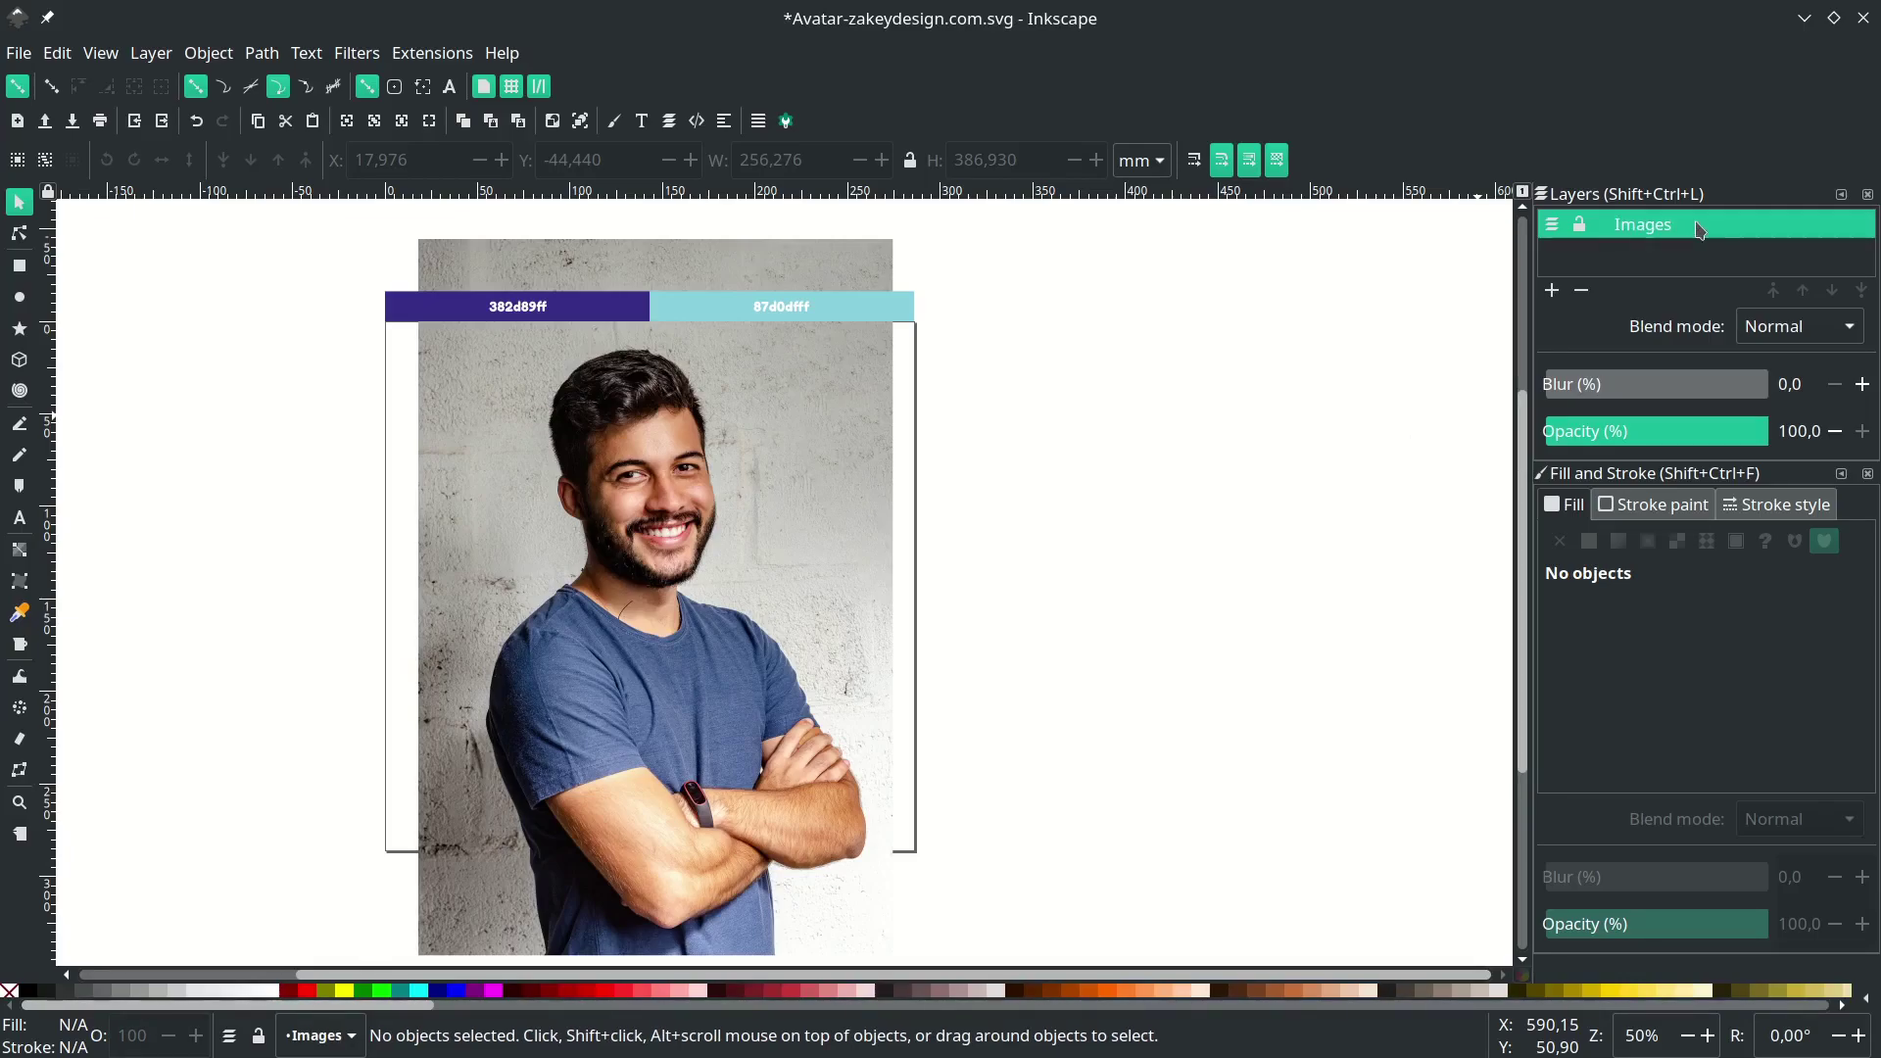
left_click(1579, 226)
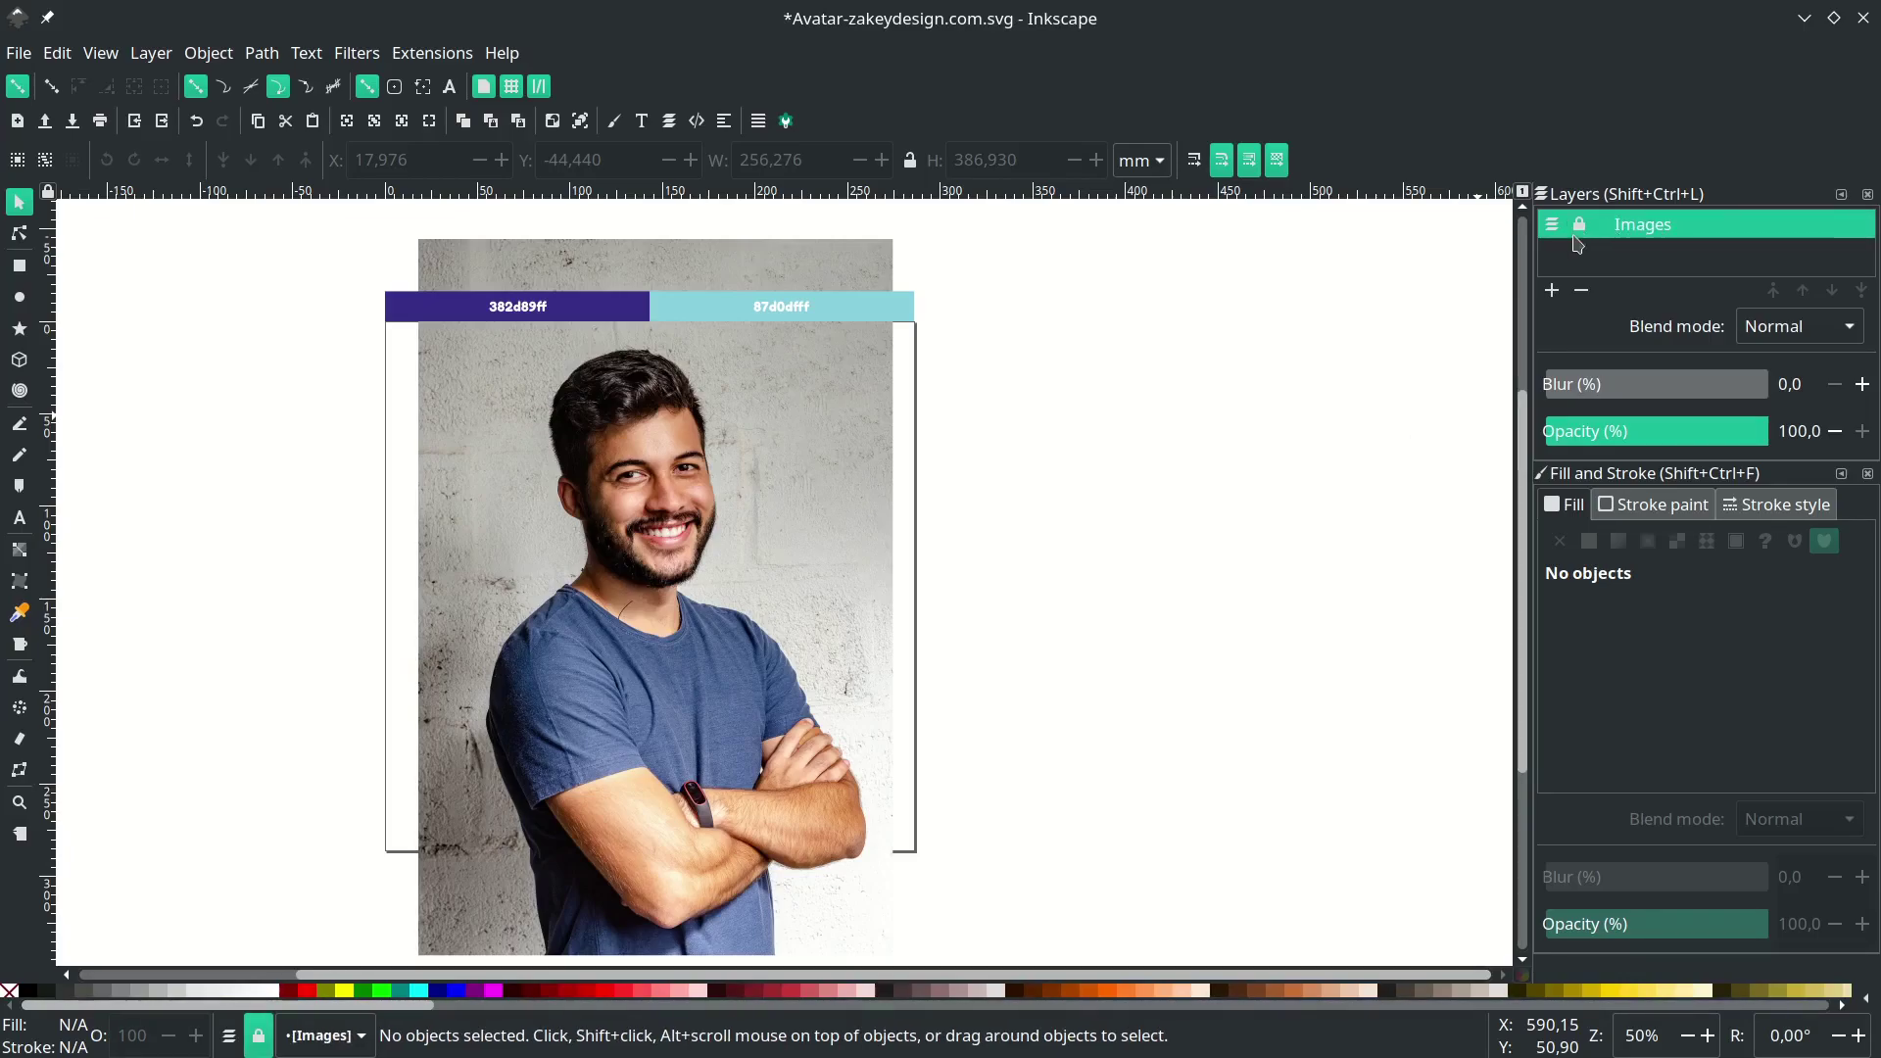
- Create a new layer named Avatar above the Images layer and save the document
left_click(1552, 291)
type("Avatar")
key("Return")
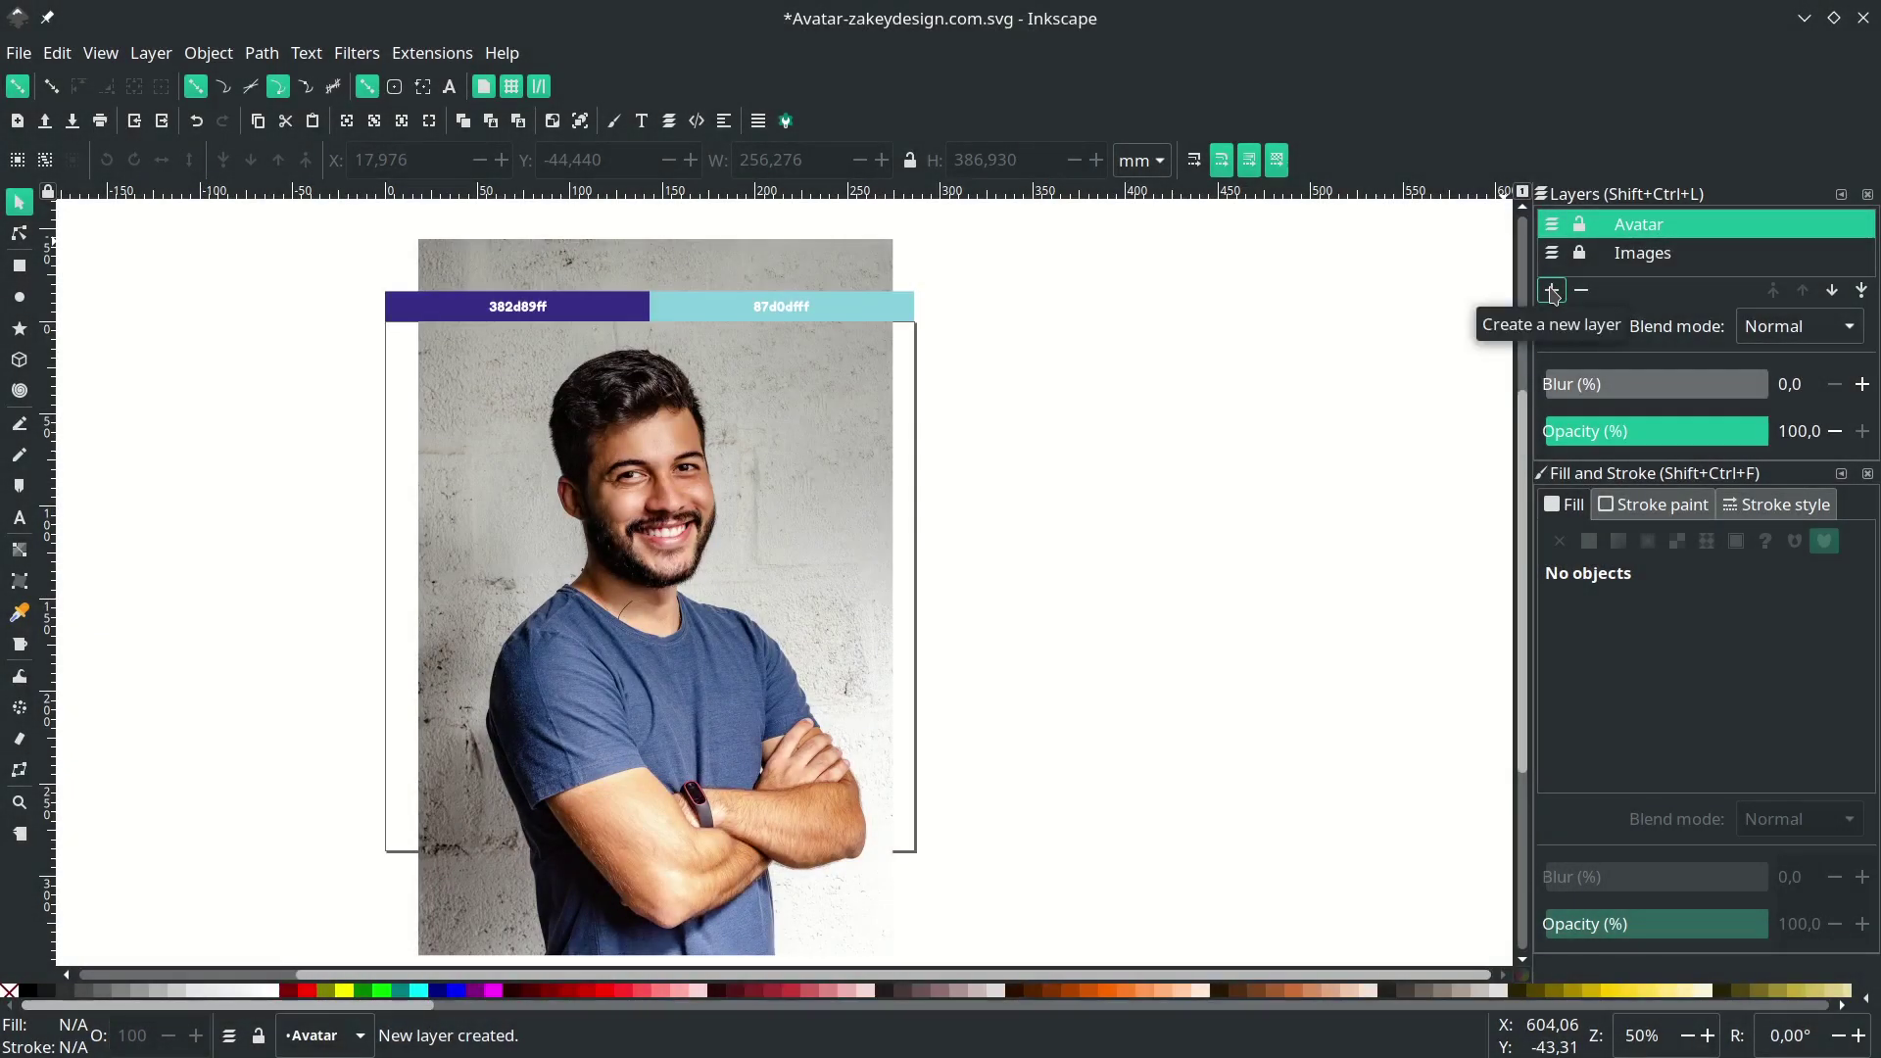
key("ctrl+s")
- Start a Bezier path beside the ear and trace the face outline down the jaw, around the chin and up the far cheek
scroll(1176, 513, "down", 1)
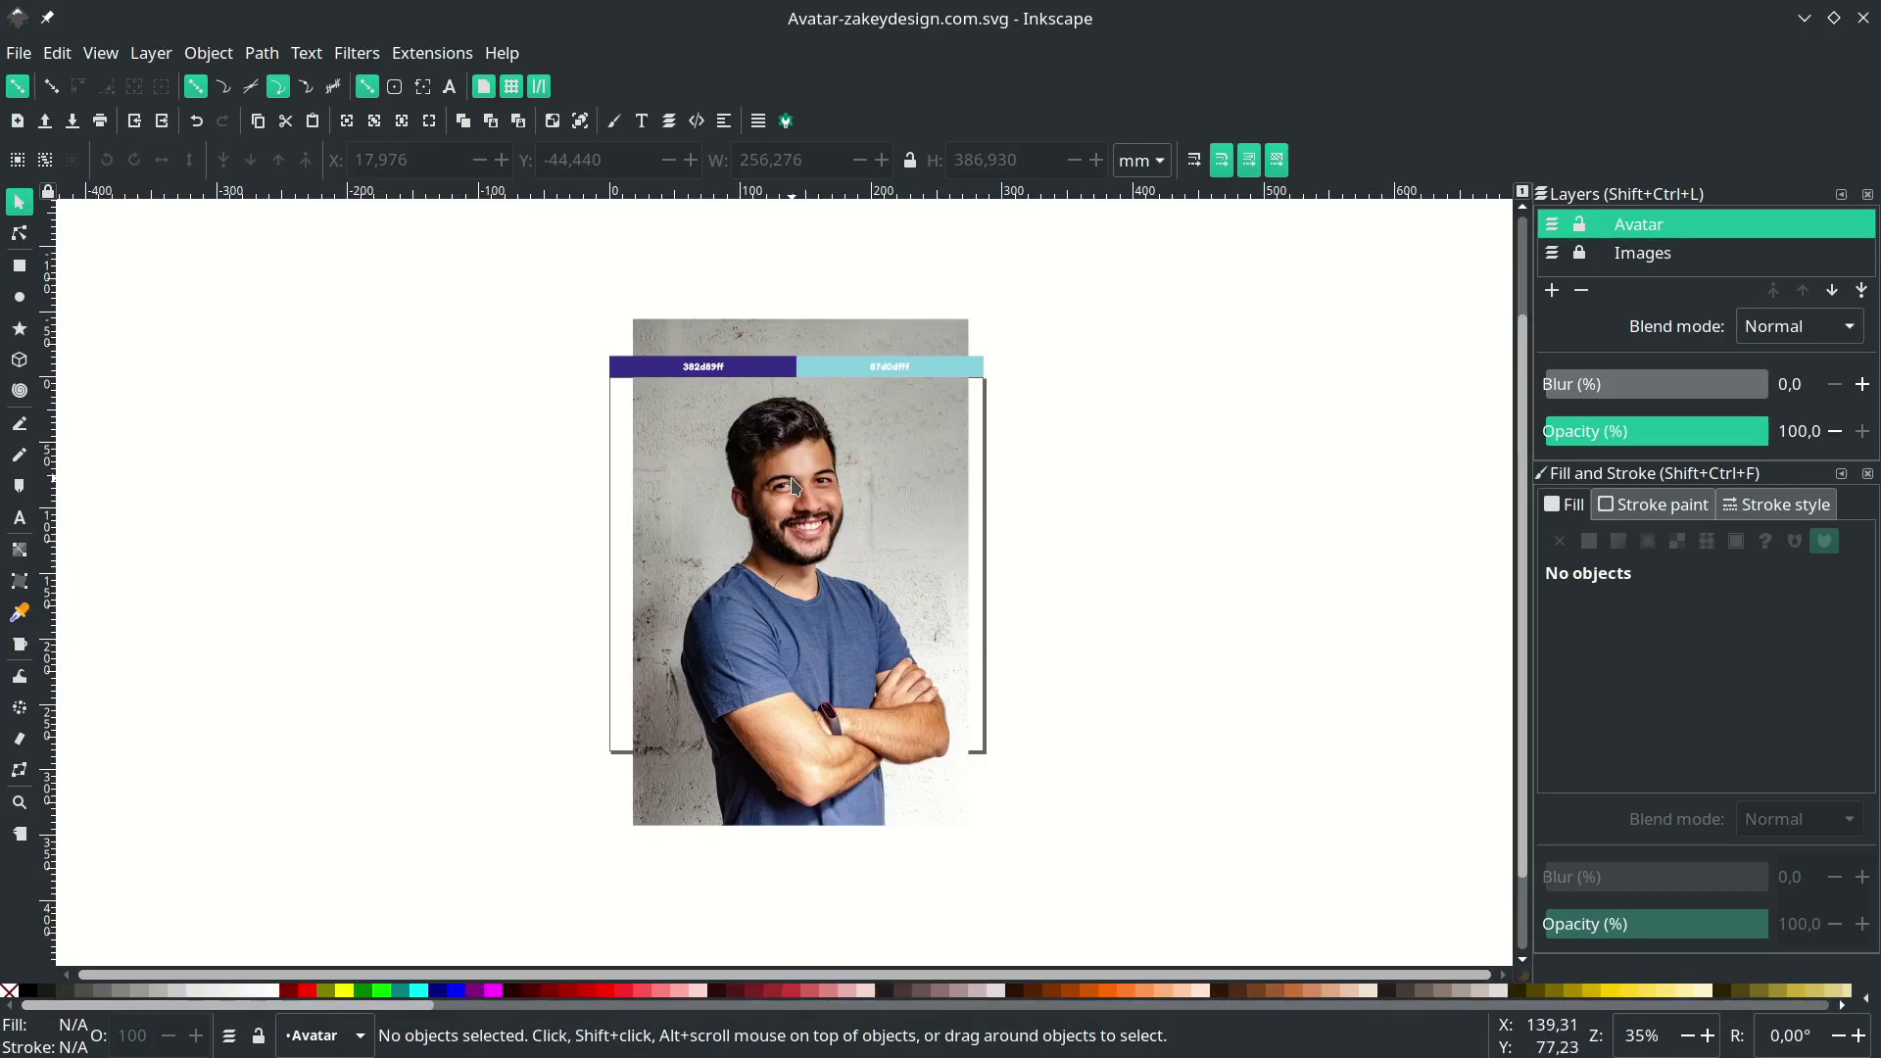
key("b")
scroll(796, 485, "up", 5)
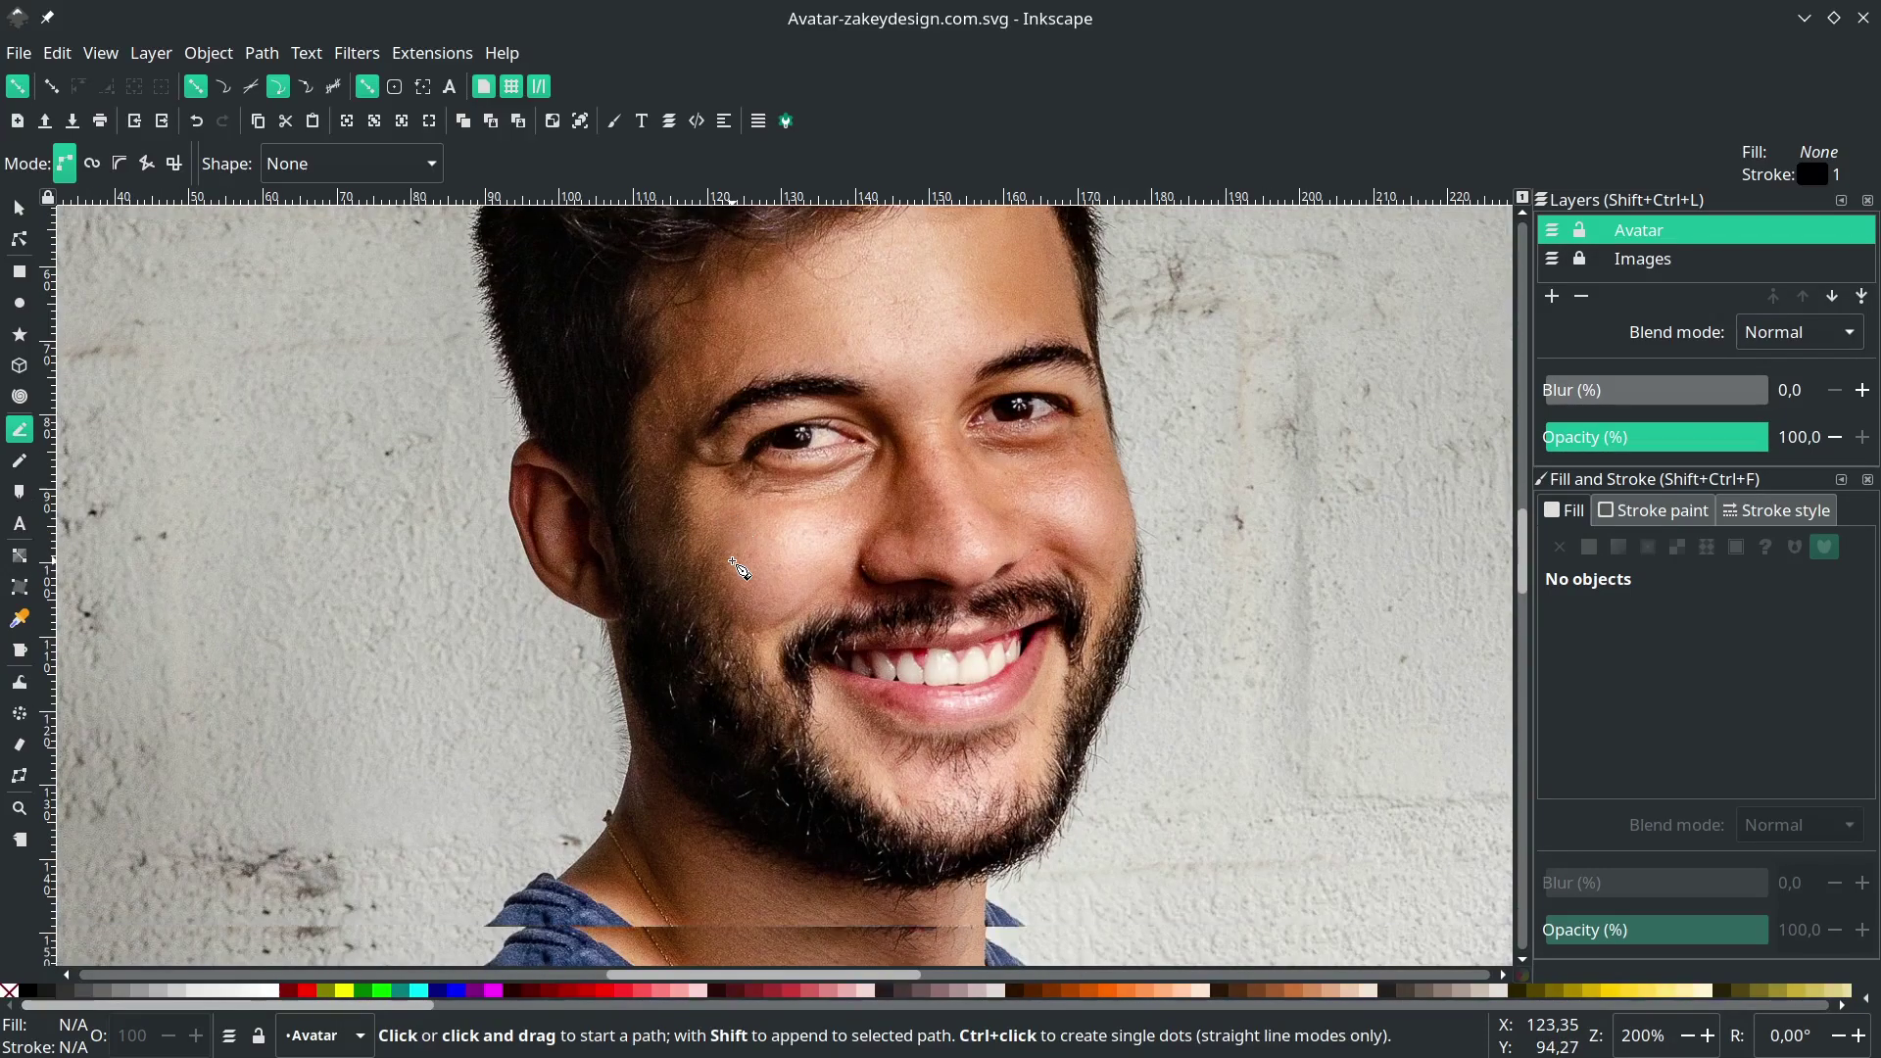
scroll(732, 561, "up", 1)
scroll(732, 560, "down", 1)
scroll(732, 560, "up", 1)
scroll(560, 526, "right", 1)
key("Escape")
left_click(561, 520)
scroll(588, 657, "down", 1)
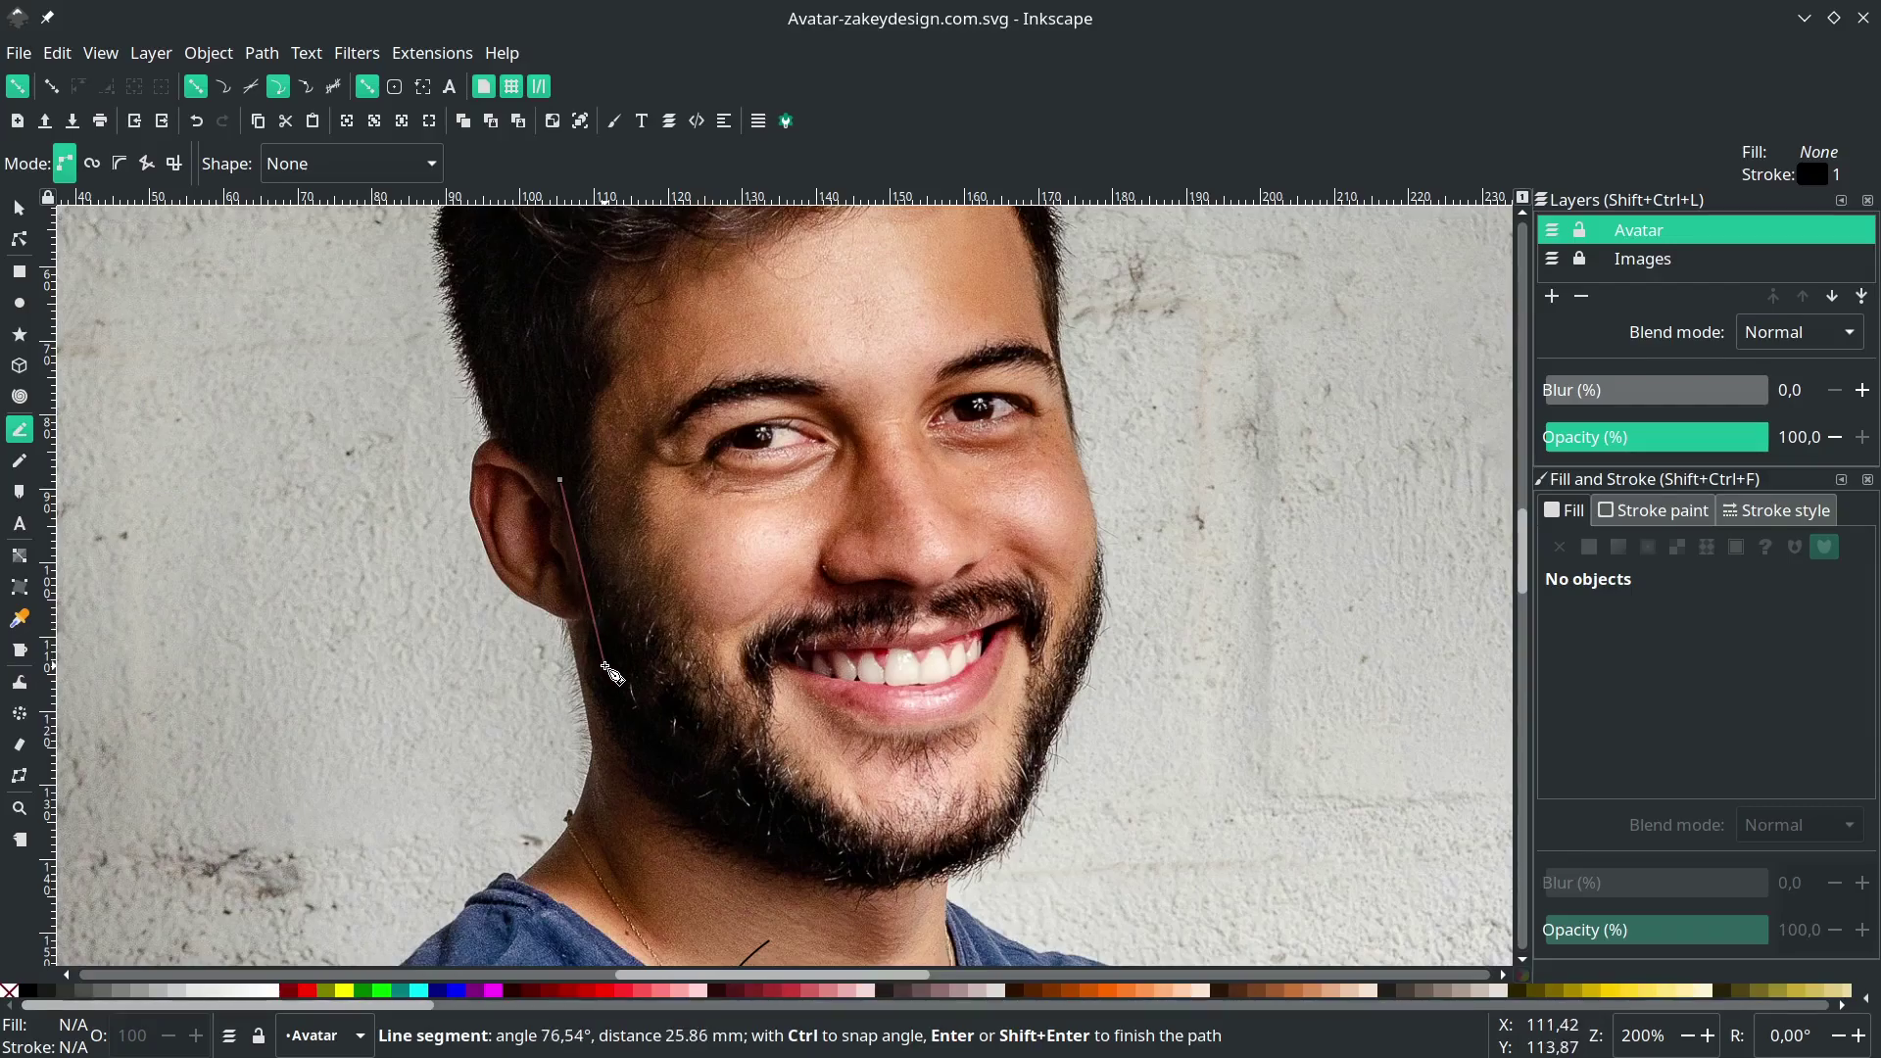
left_click_drag(609, 698, 630, 754)
scroll(666, 784, "down", 1)
scroll(701, 765, "up", 2)
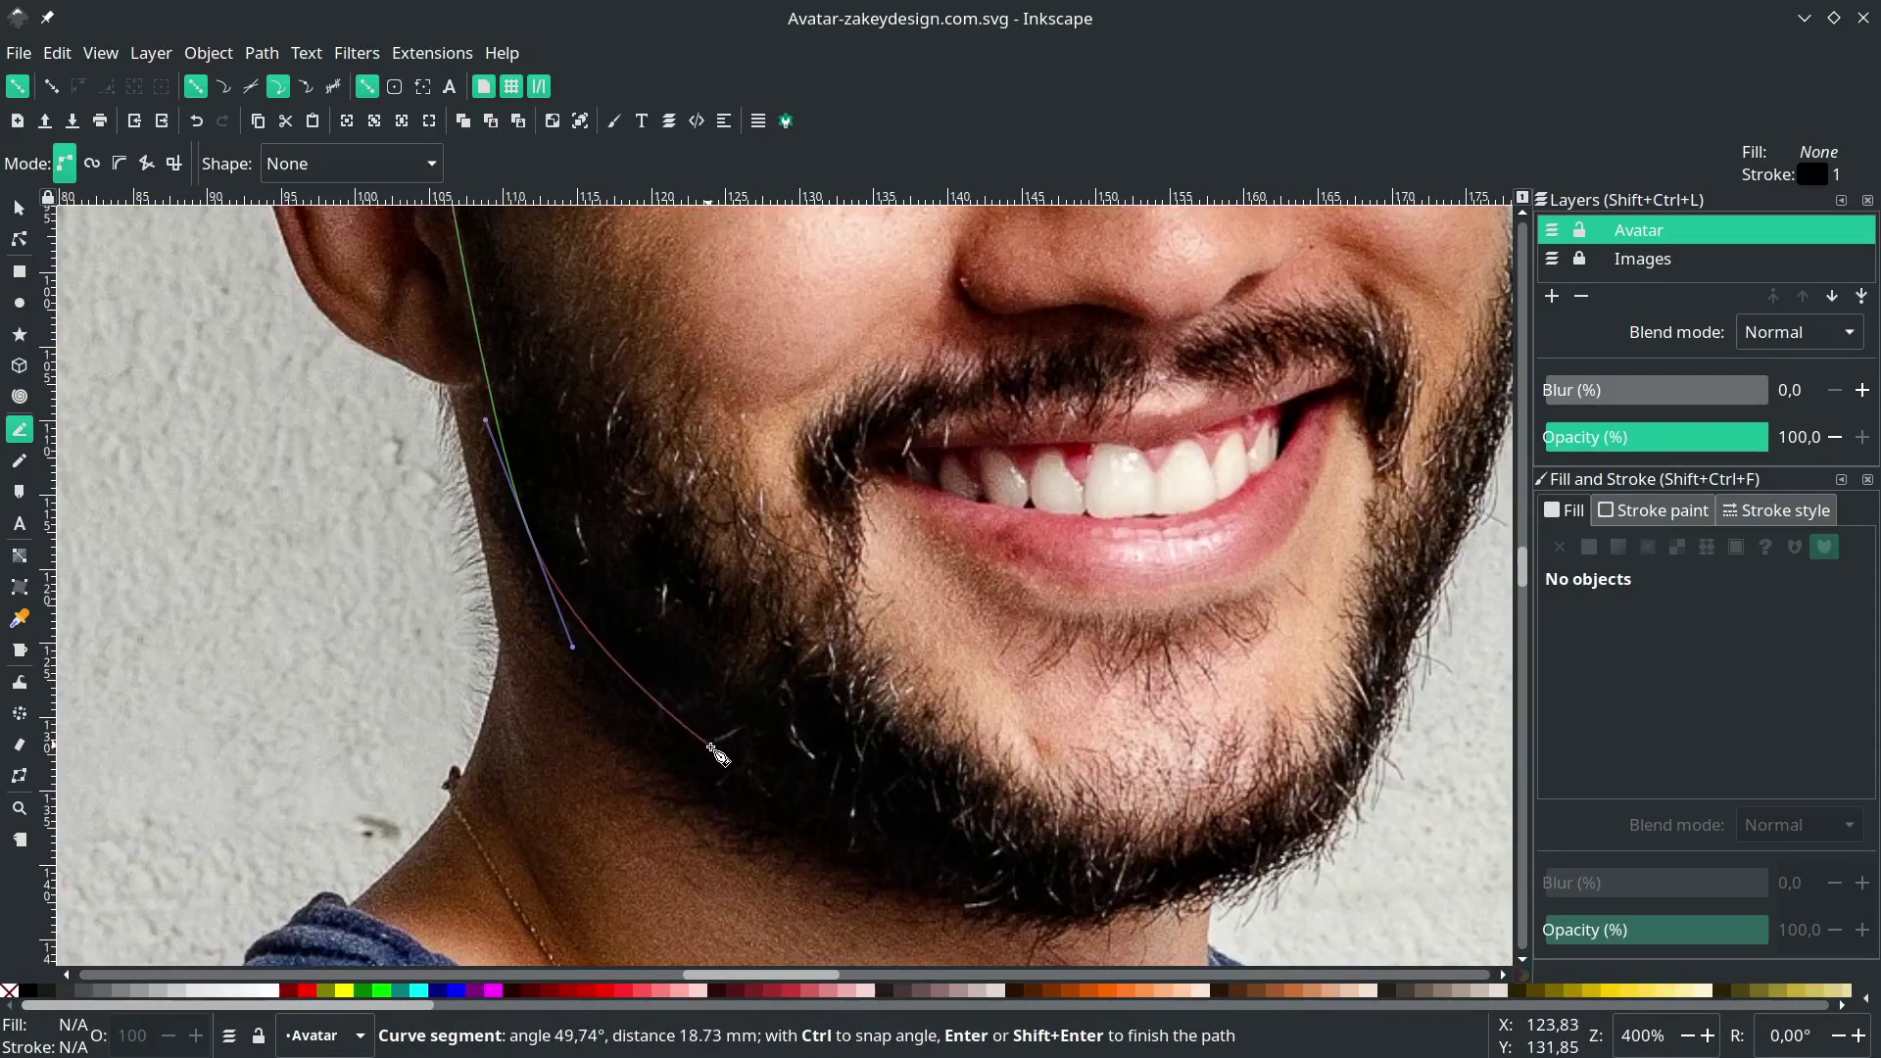
scroll(720, 745, "down", 2)
left_click_drag(1044, 838, 1228, 872)
left_click_drag(1353, 727, 1381, 666)
scroll(1140, 553, "up", 4)
scroll(1139, 554, "right", 9)
left_click_drag(1145, 471, 1072, 322)
- Continue the face path along the temple and hairline, and close it beside the ear as an outline about 73 × 100 mm
scroll(1164, 385, "up", 8)
scroll(1072, 321, "up", 8)
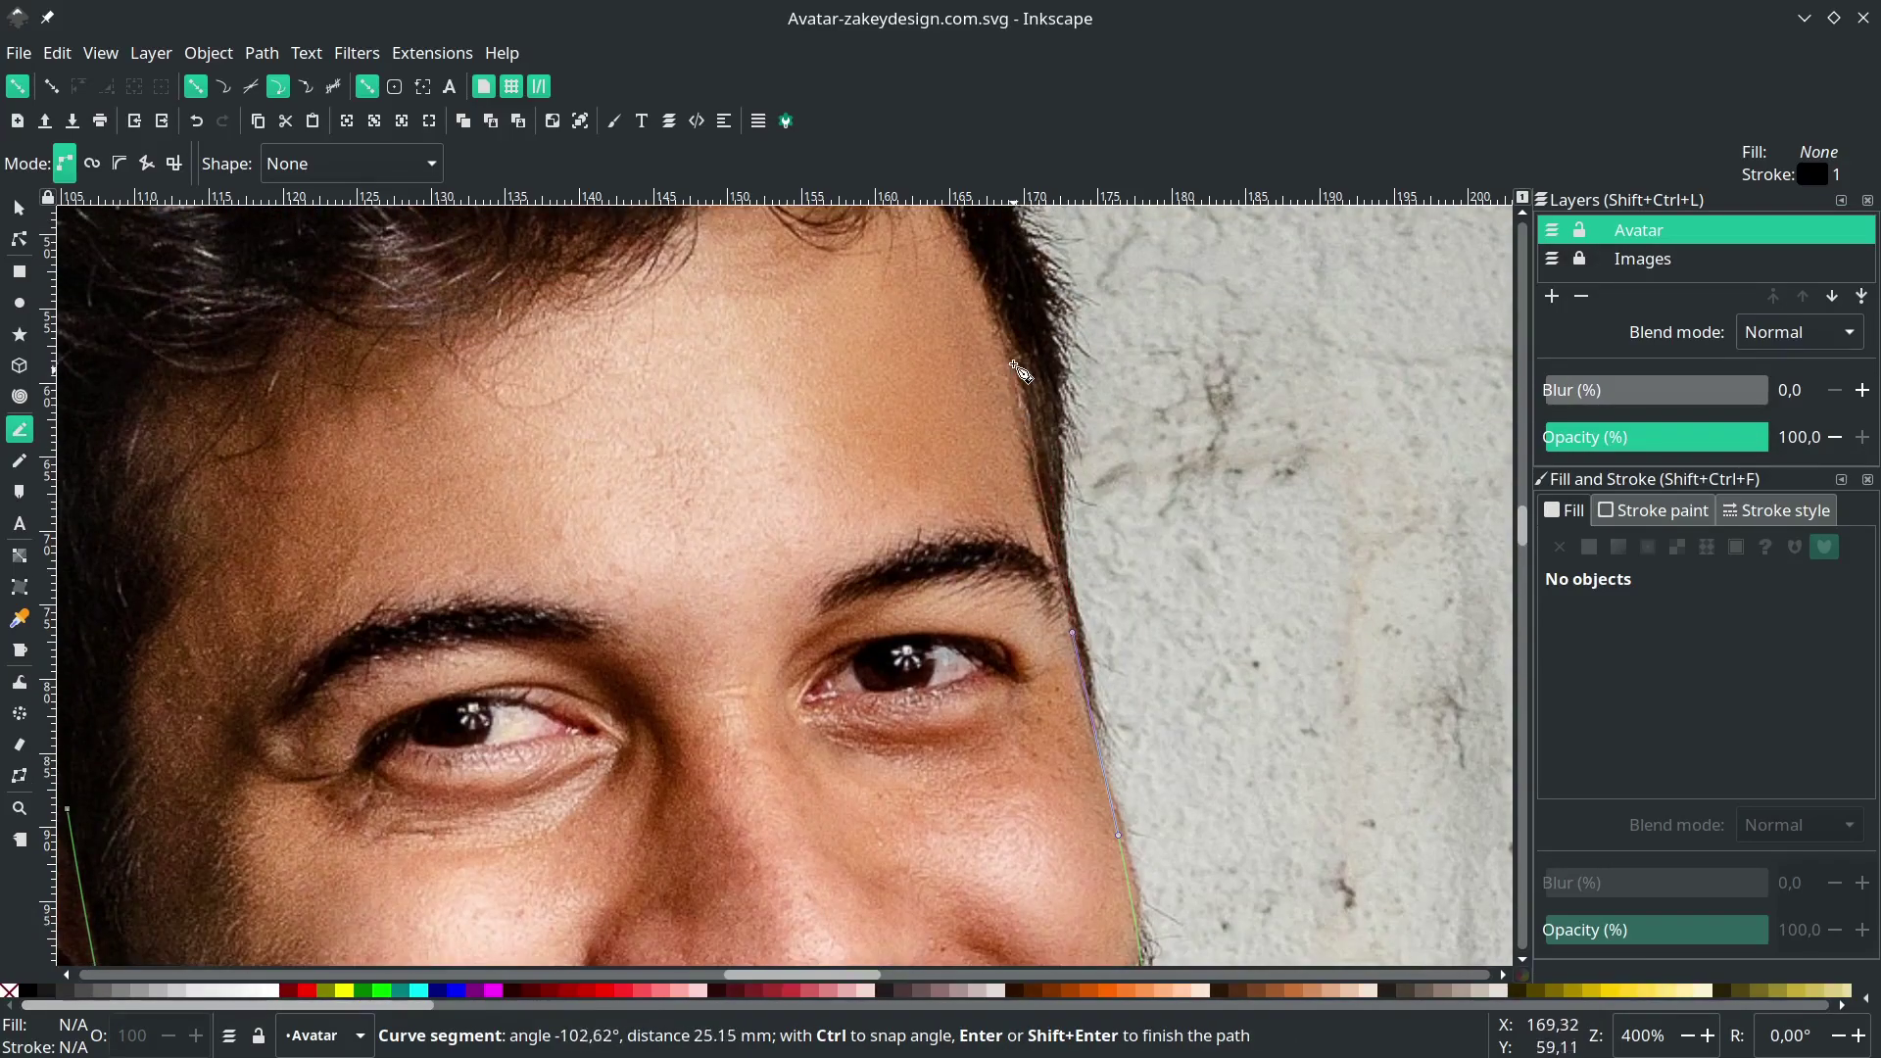
scroll(1013, 372, "up", 5)
left_click_drag(906, 362, 806, 331)
left_click_drag(671, 384, 608, 437)
left_click_drag(347, 455, 281, 449)
scroll(257, 468, "left", 3)
left_click_drag(236, 626, 227, 725)
scroll(228, 724, "left", 5)
scroll(231, 721, "down", 6)
left_click_drag(482, 568, 480, 582)
left_click_drag(424, 657, 429, 706)
scroll(419, 650, "down", 5)
left_click_drag(381, 576, 390, 637)
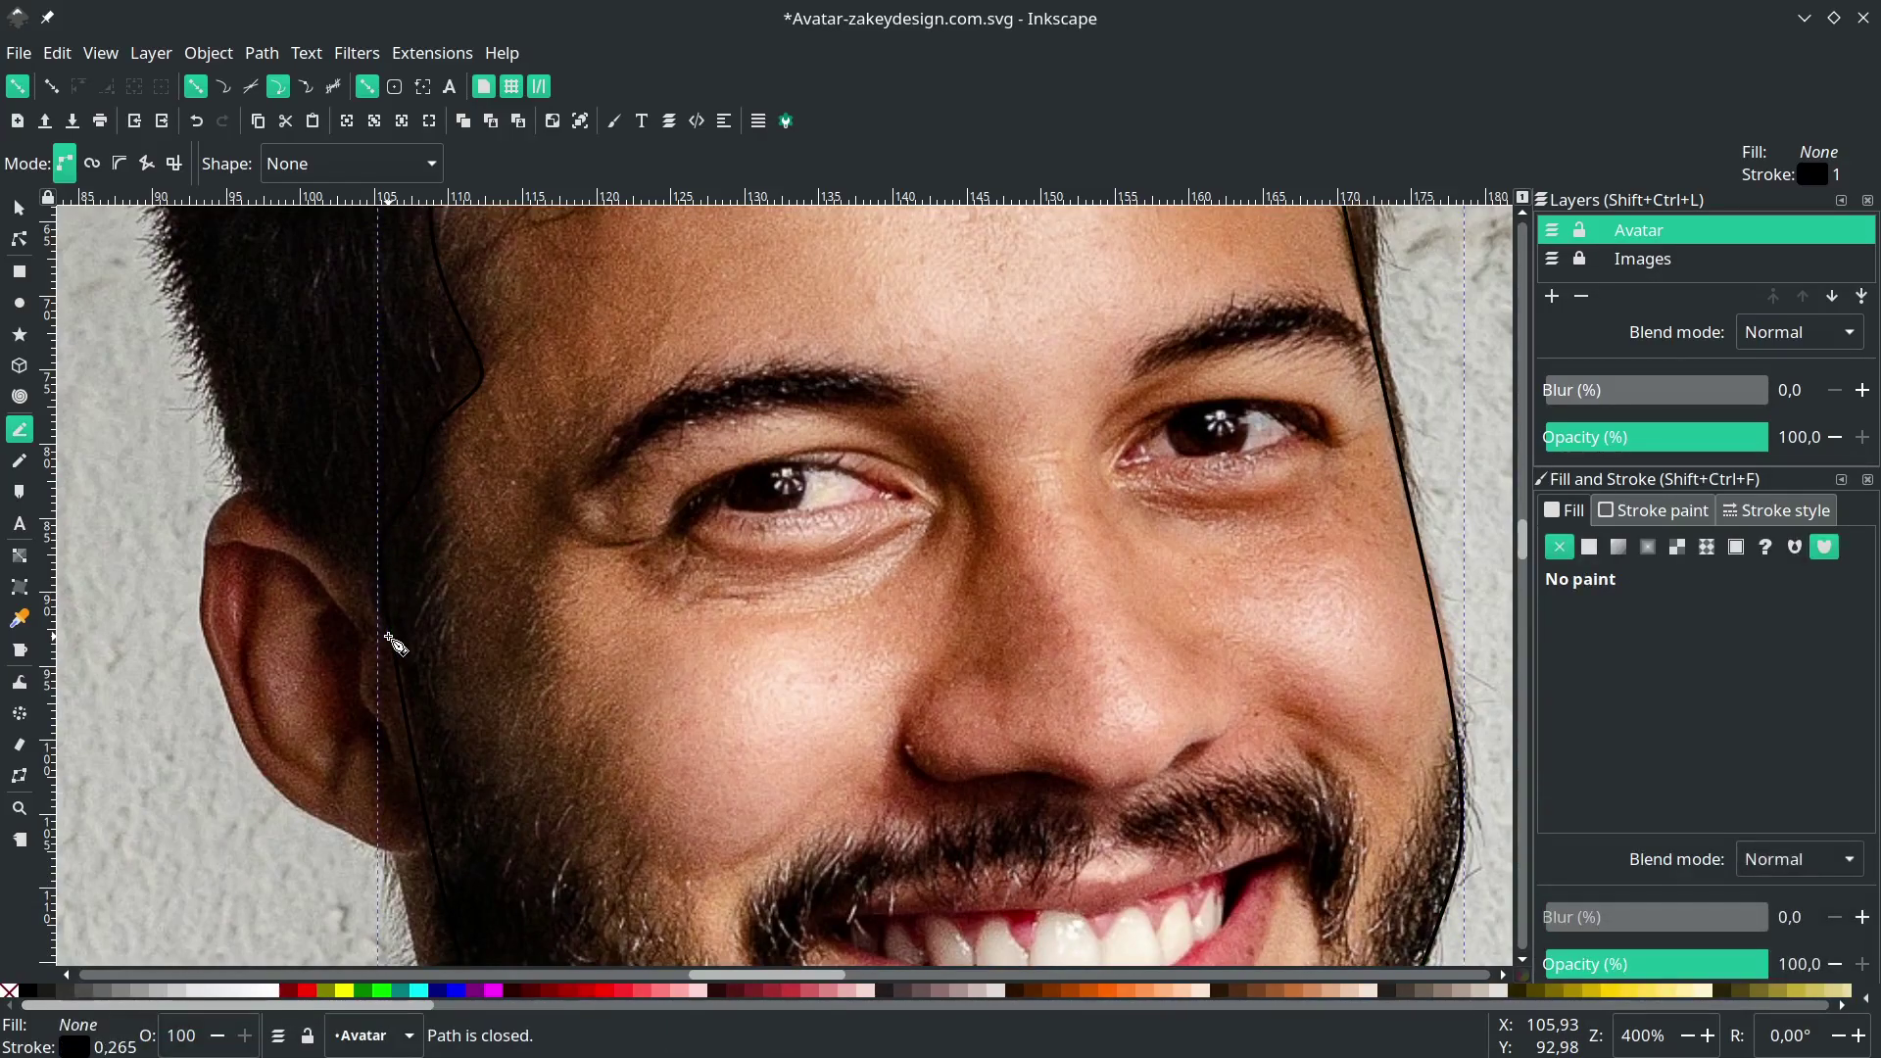
scroll(393, 596, "down", 3)
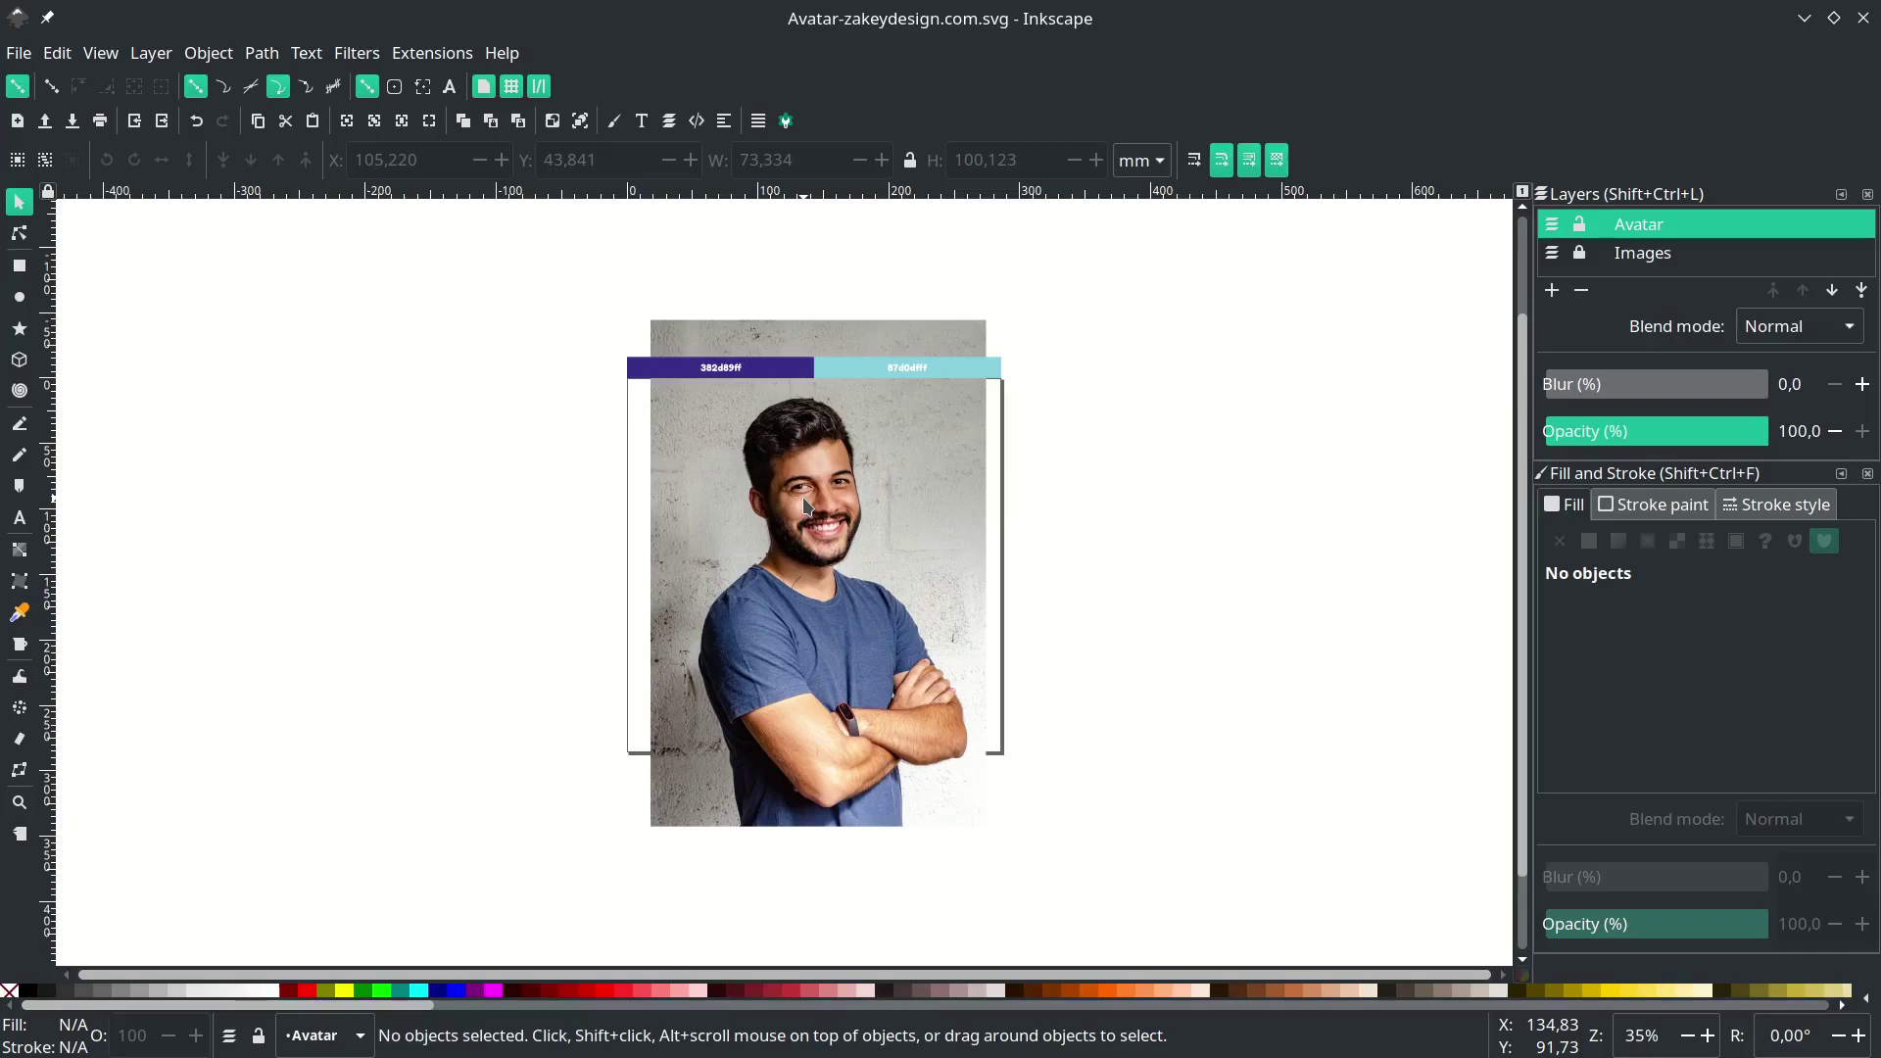
- Trace the left-hand eyebrow in the photo with a closed Bezier path tapering to a point at its outer end
scroll(818, 490, "up", 5)
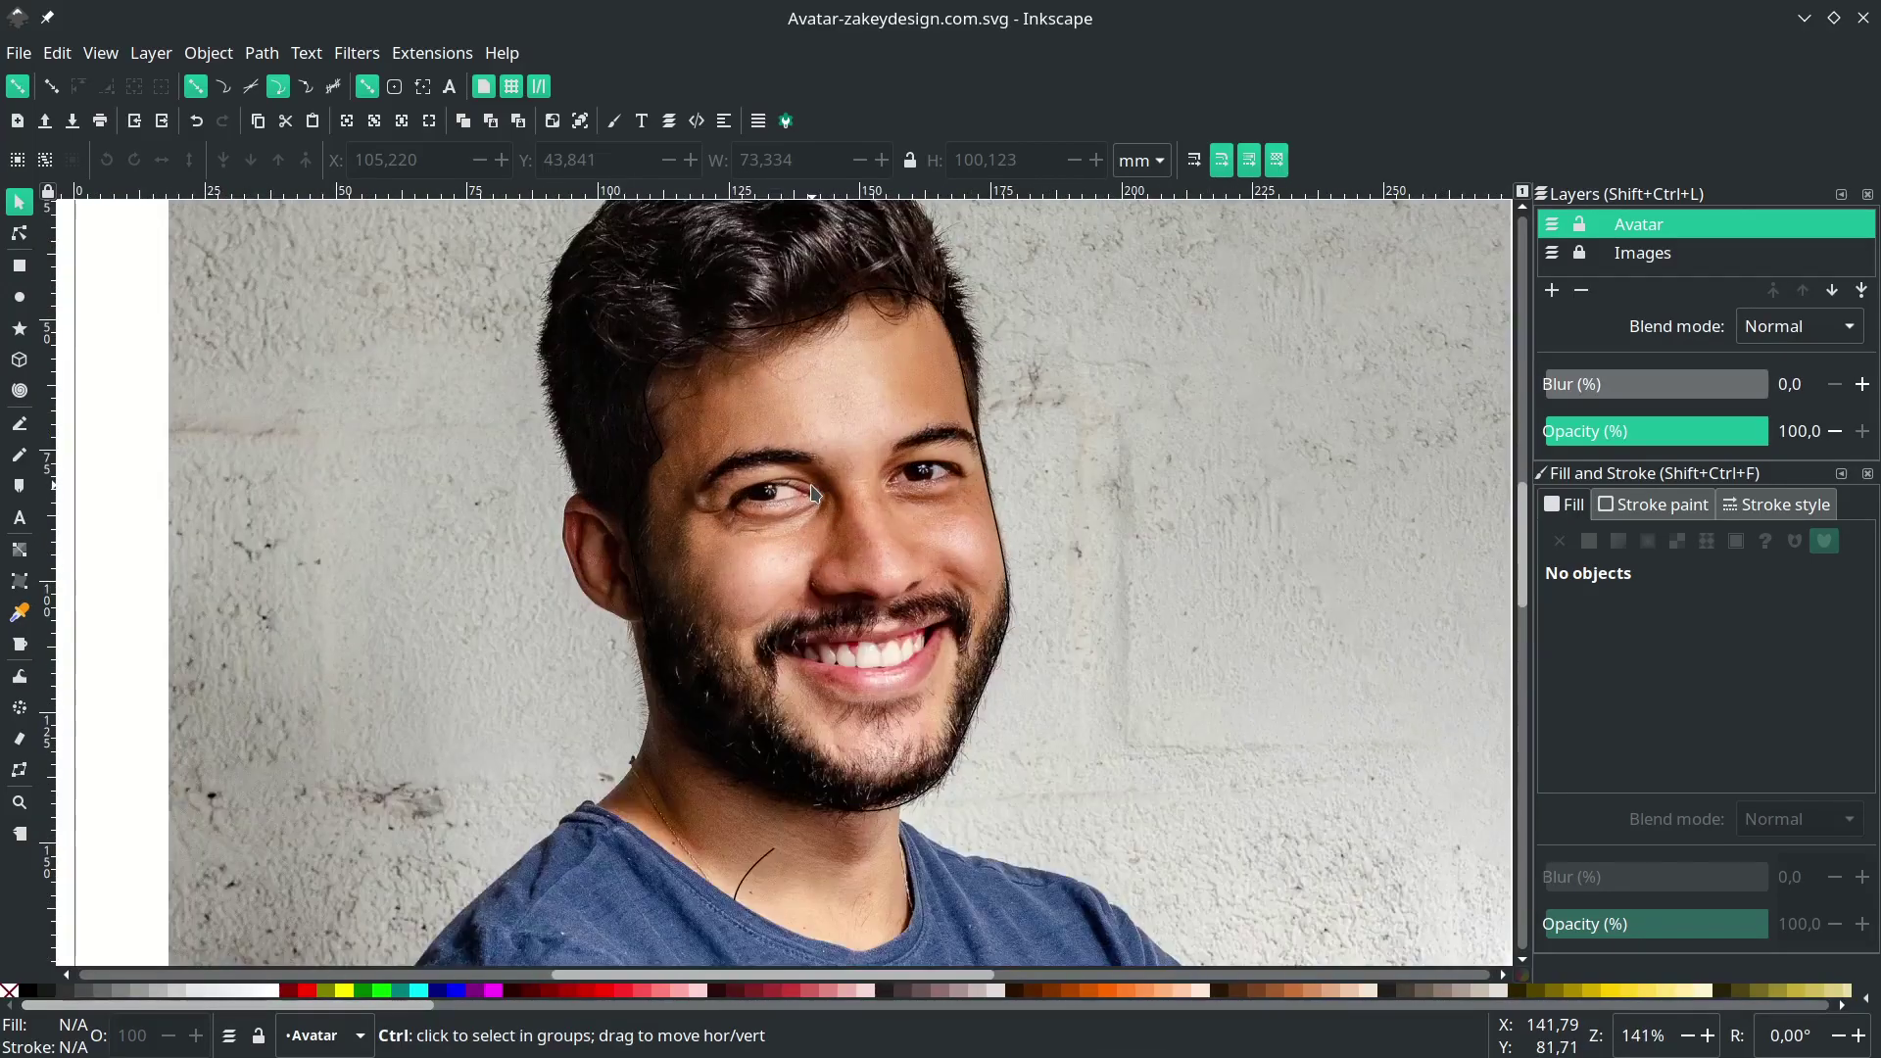
key("b")
scroll(833, 534, "up", 3)
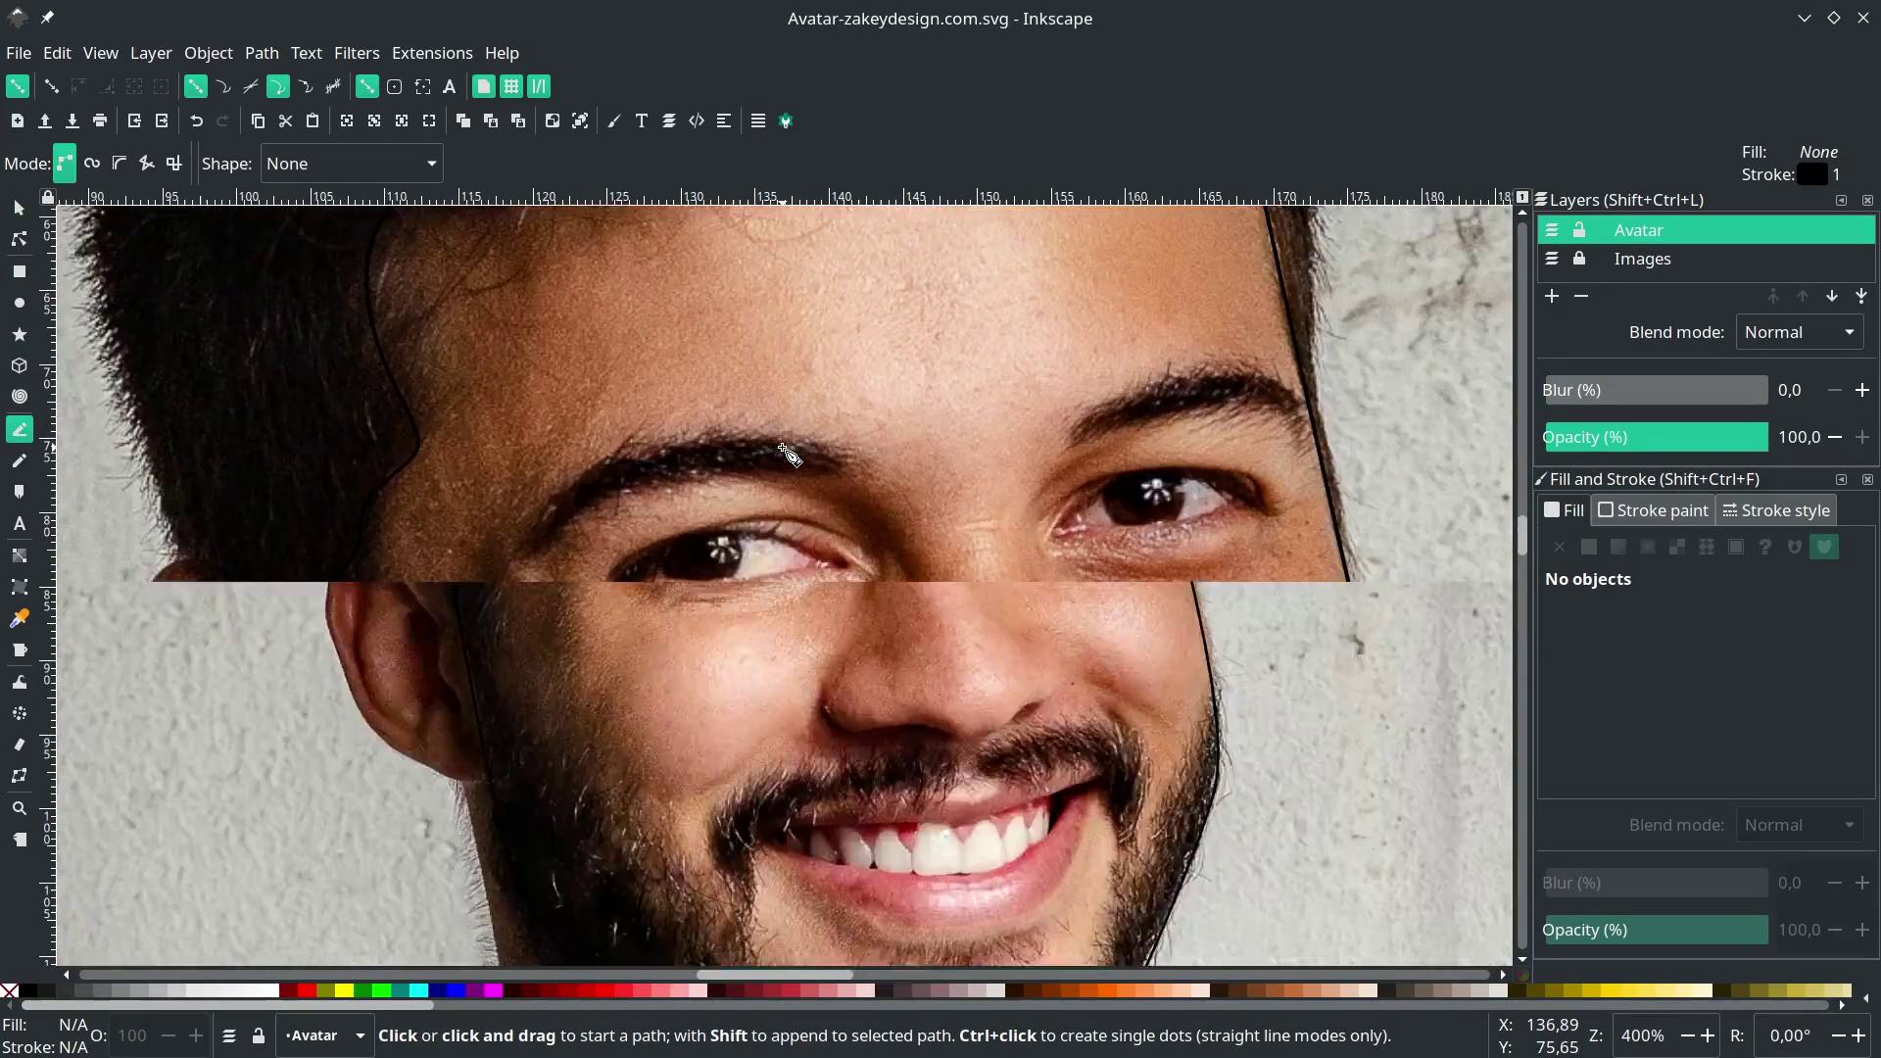
scroll(852, 547, "left", 1)
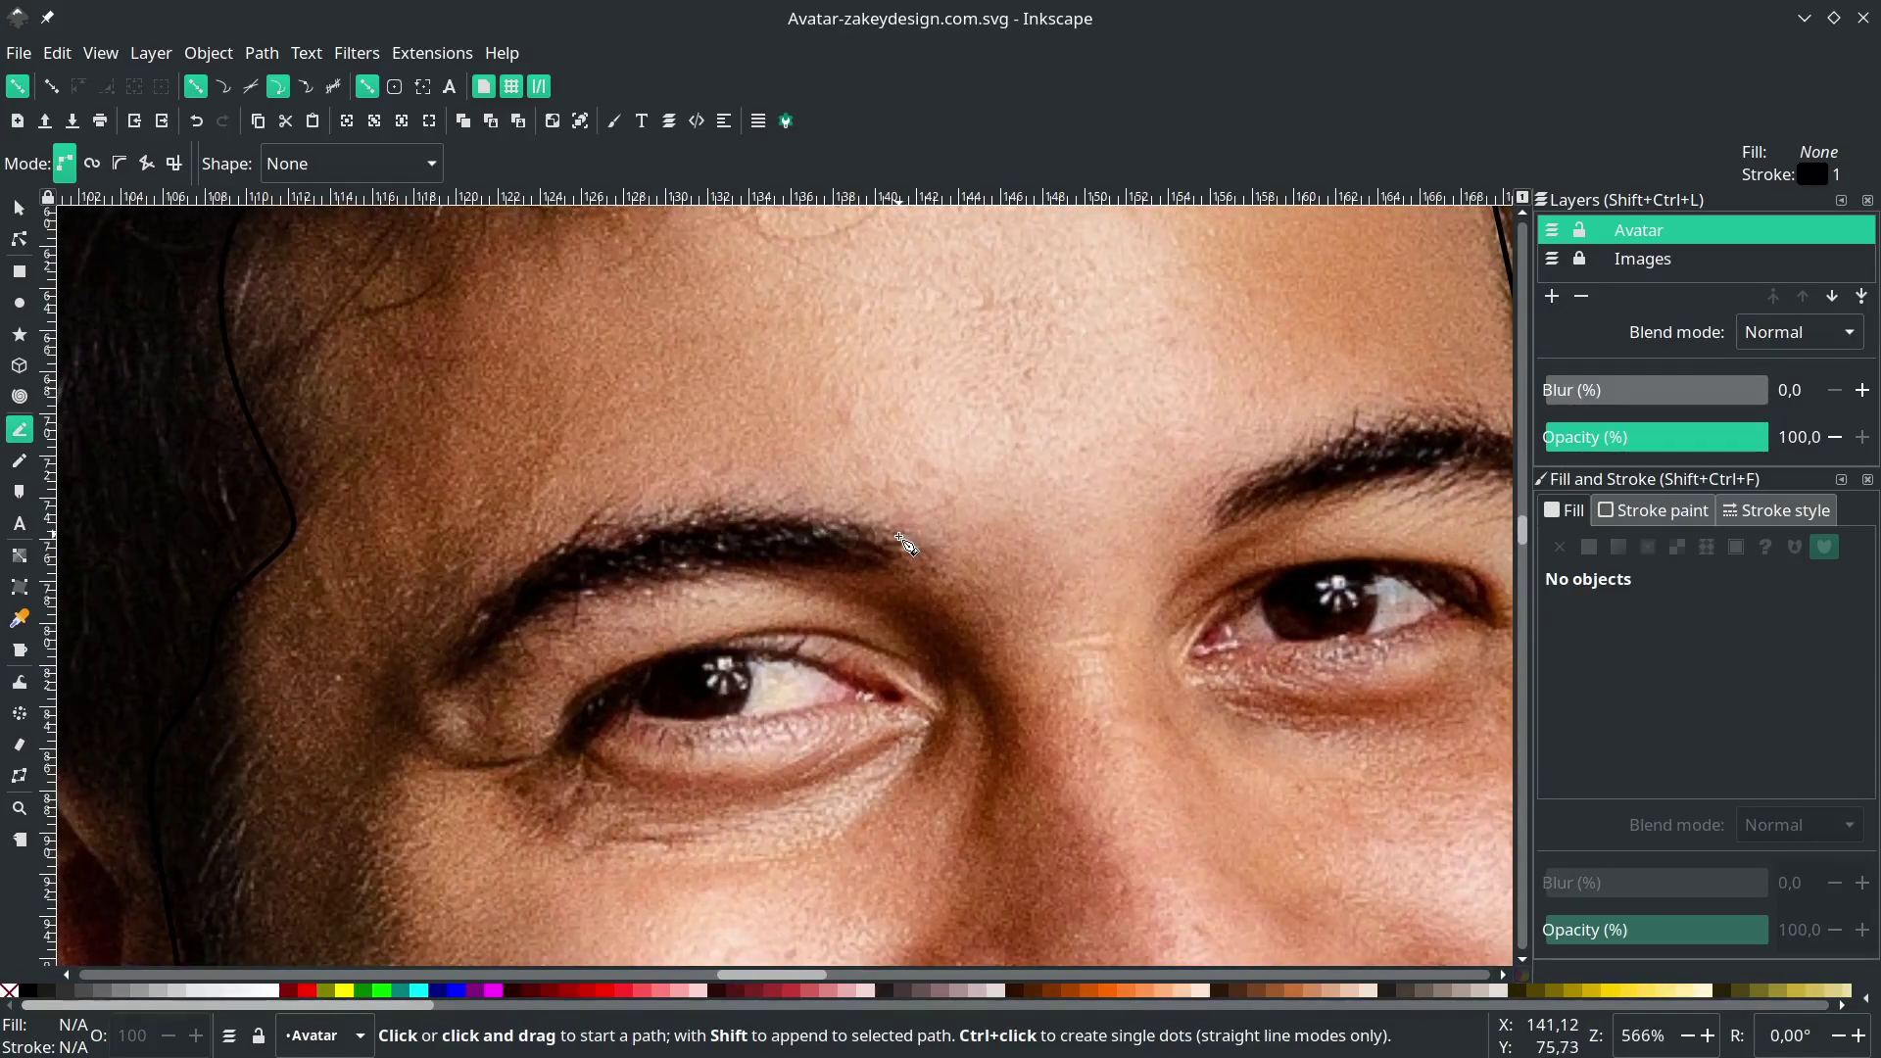
left_click(899, 547)
key("Escape")
left_click(905, 542)
left_click_drag(635, 521, 516, 554)
left_click_drag(453, 676, 450, 698)
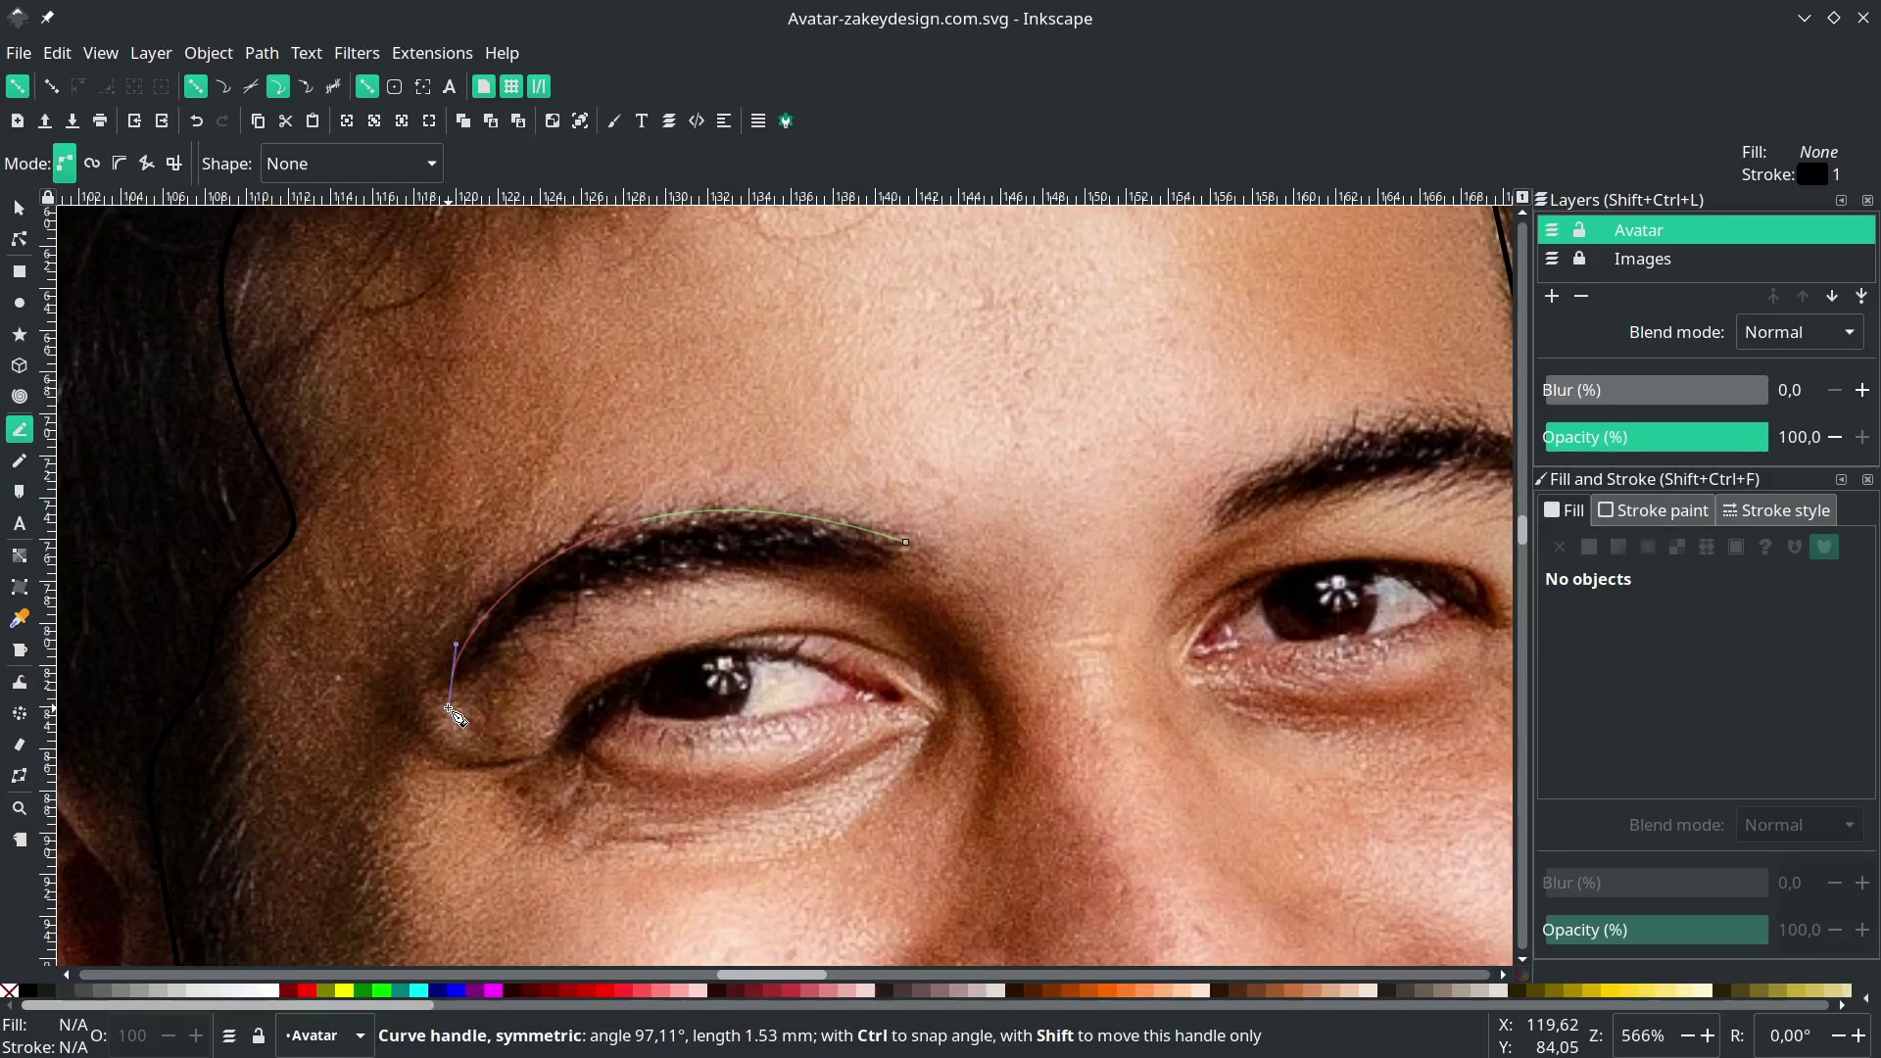
left_click_drag(453, 715, 487, 660)
left_click_drag(684, 578, 429, 633)
left_click(907, 543)
scroll(908, 543, "down", 2)
scroll(722, 495, "up", 1)
scroll(723, 496, "down", 1)
key("Escape")
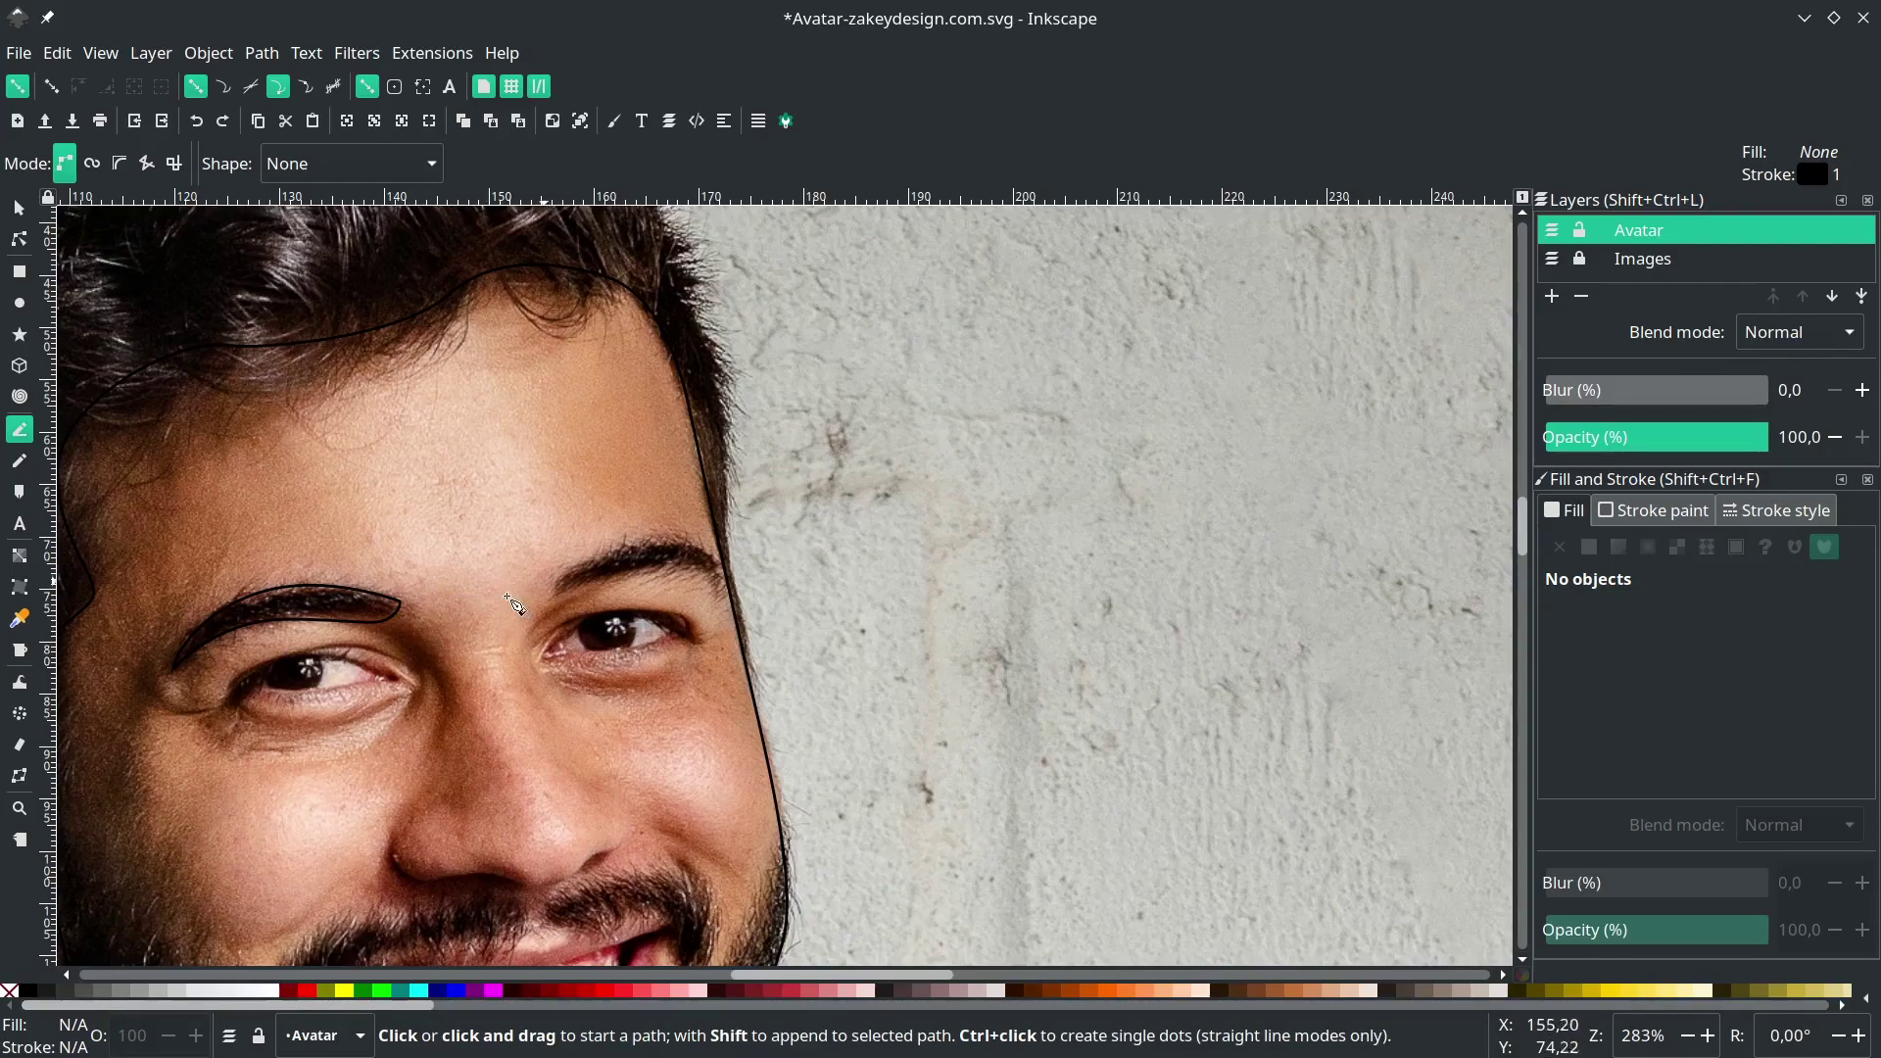
- Trace the right-hand eyebrow in the photo with a closed Bezier path about 16 × 6 mm
scroll(725, 572, "up", 4)
left_click(844, 583)
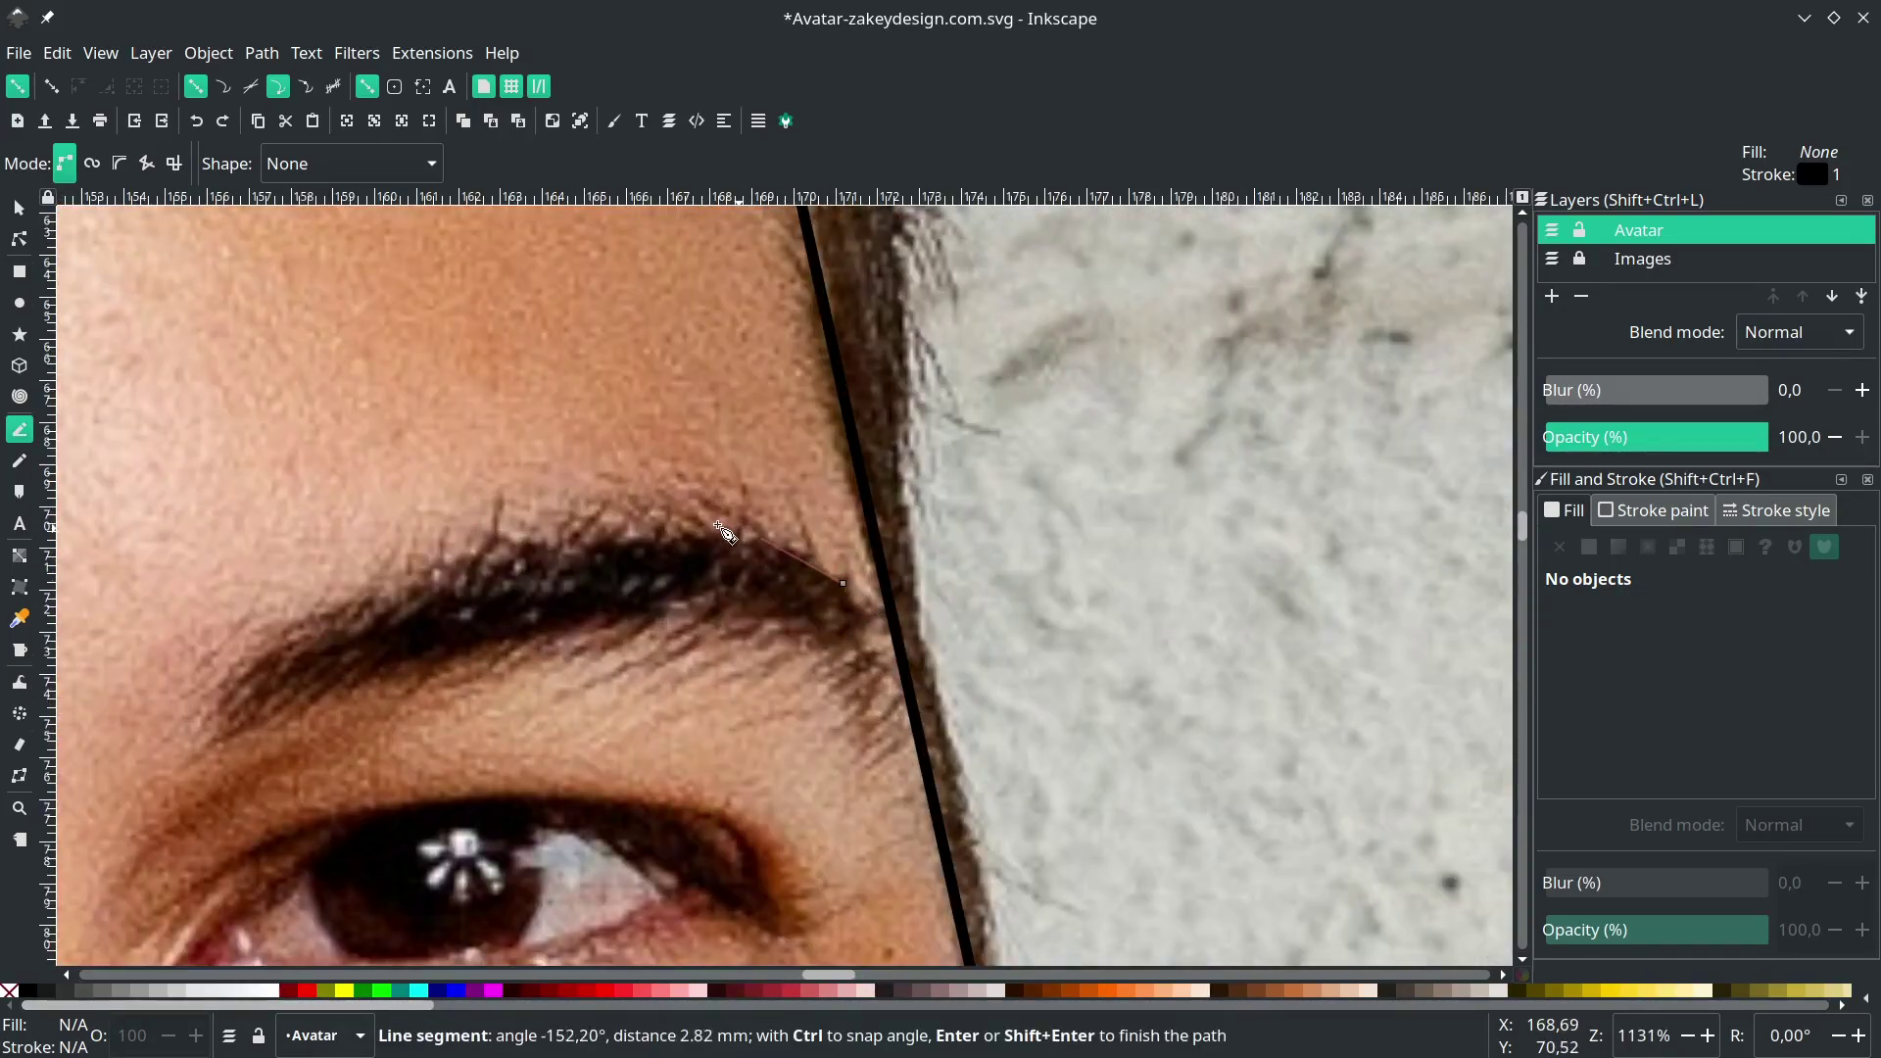
left_click_drag(654, 536, 502, 546)
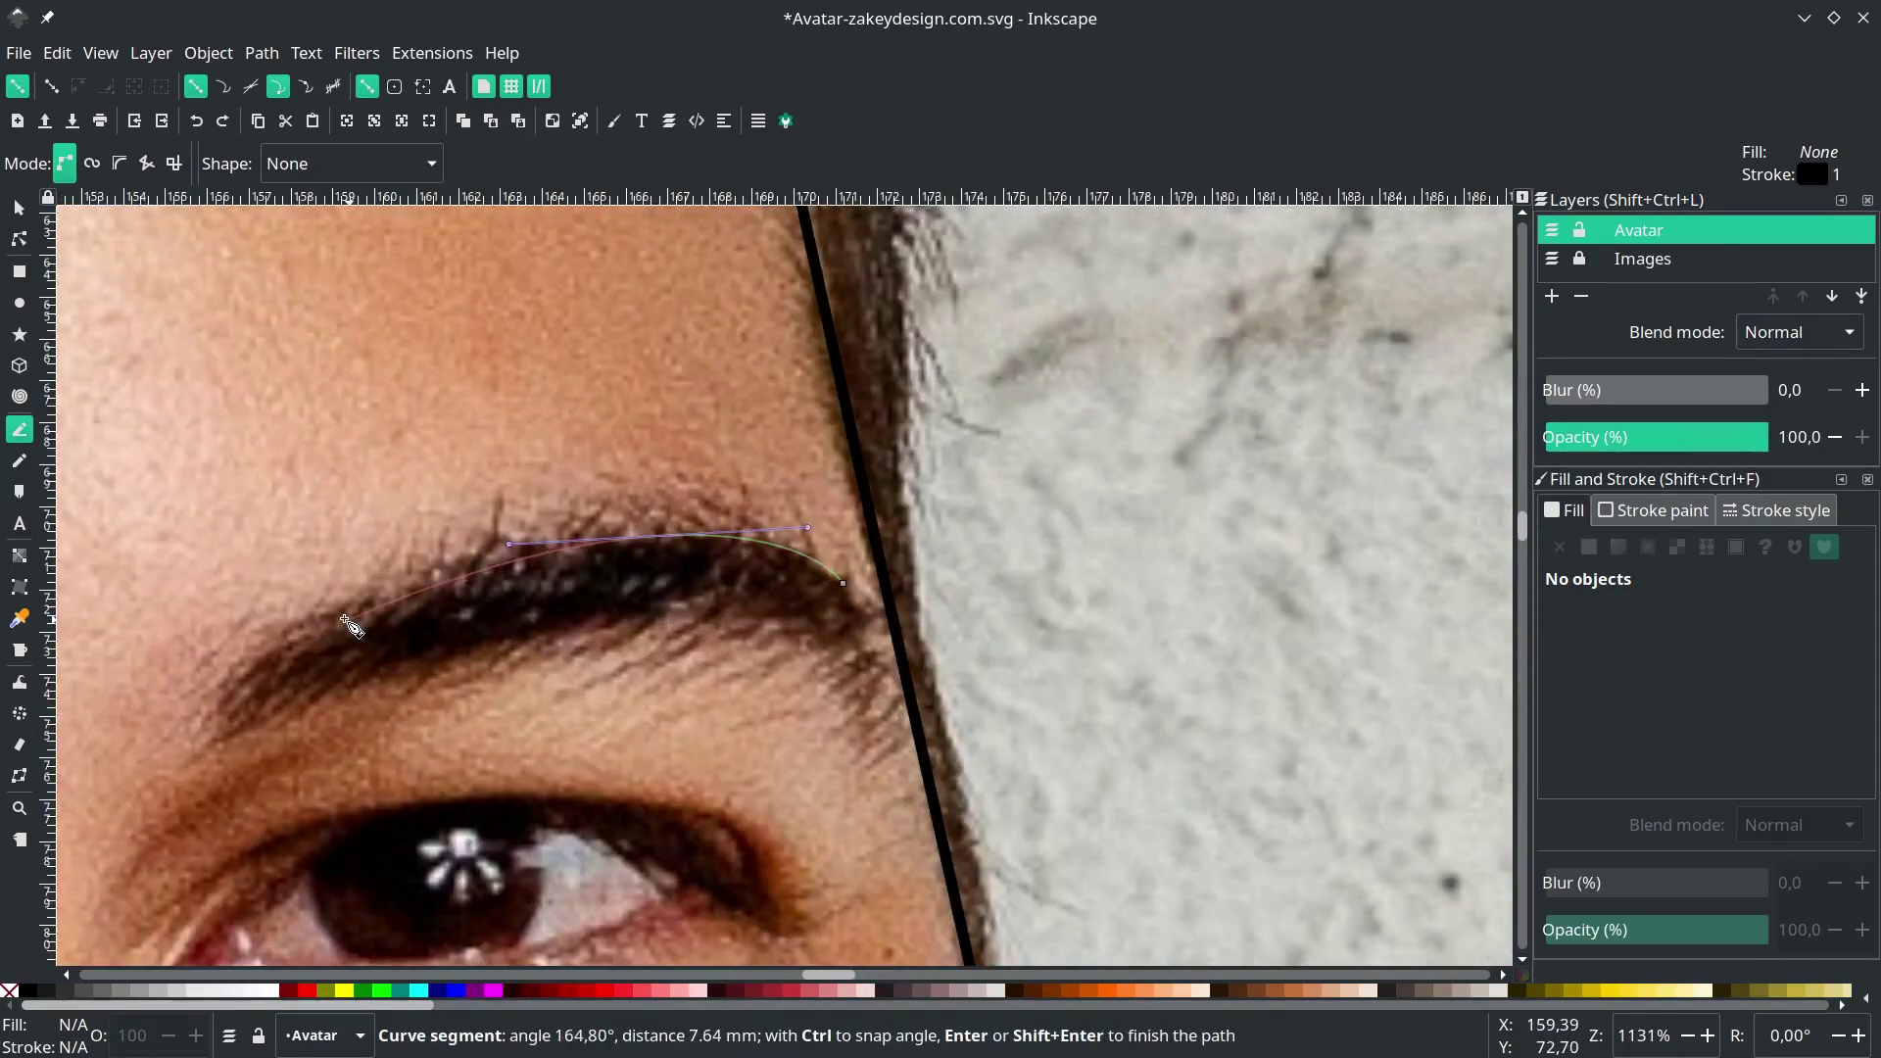
left_click_drag(298, 615, 229, 679)
left_click(200, 754)
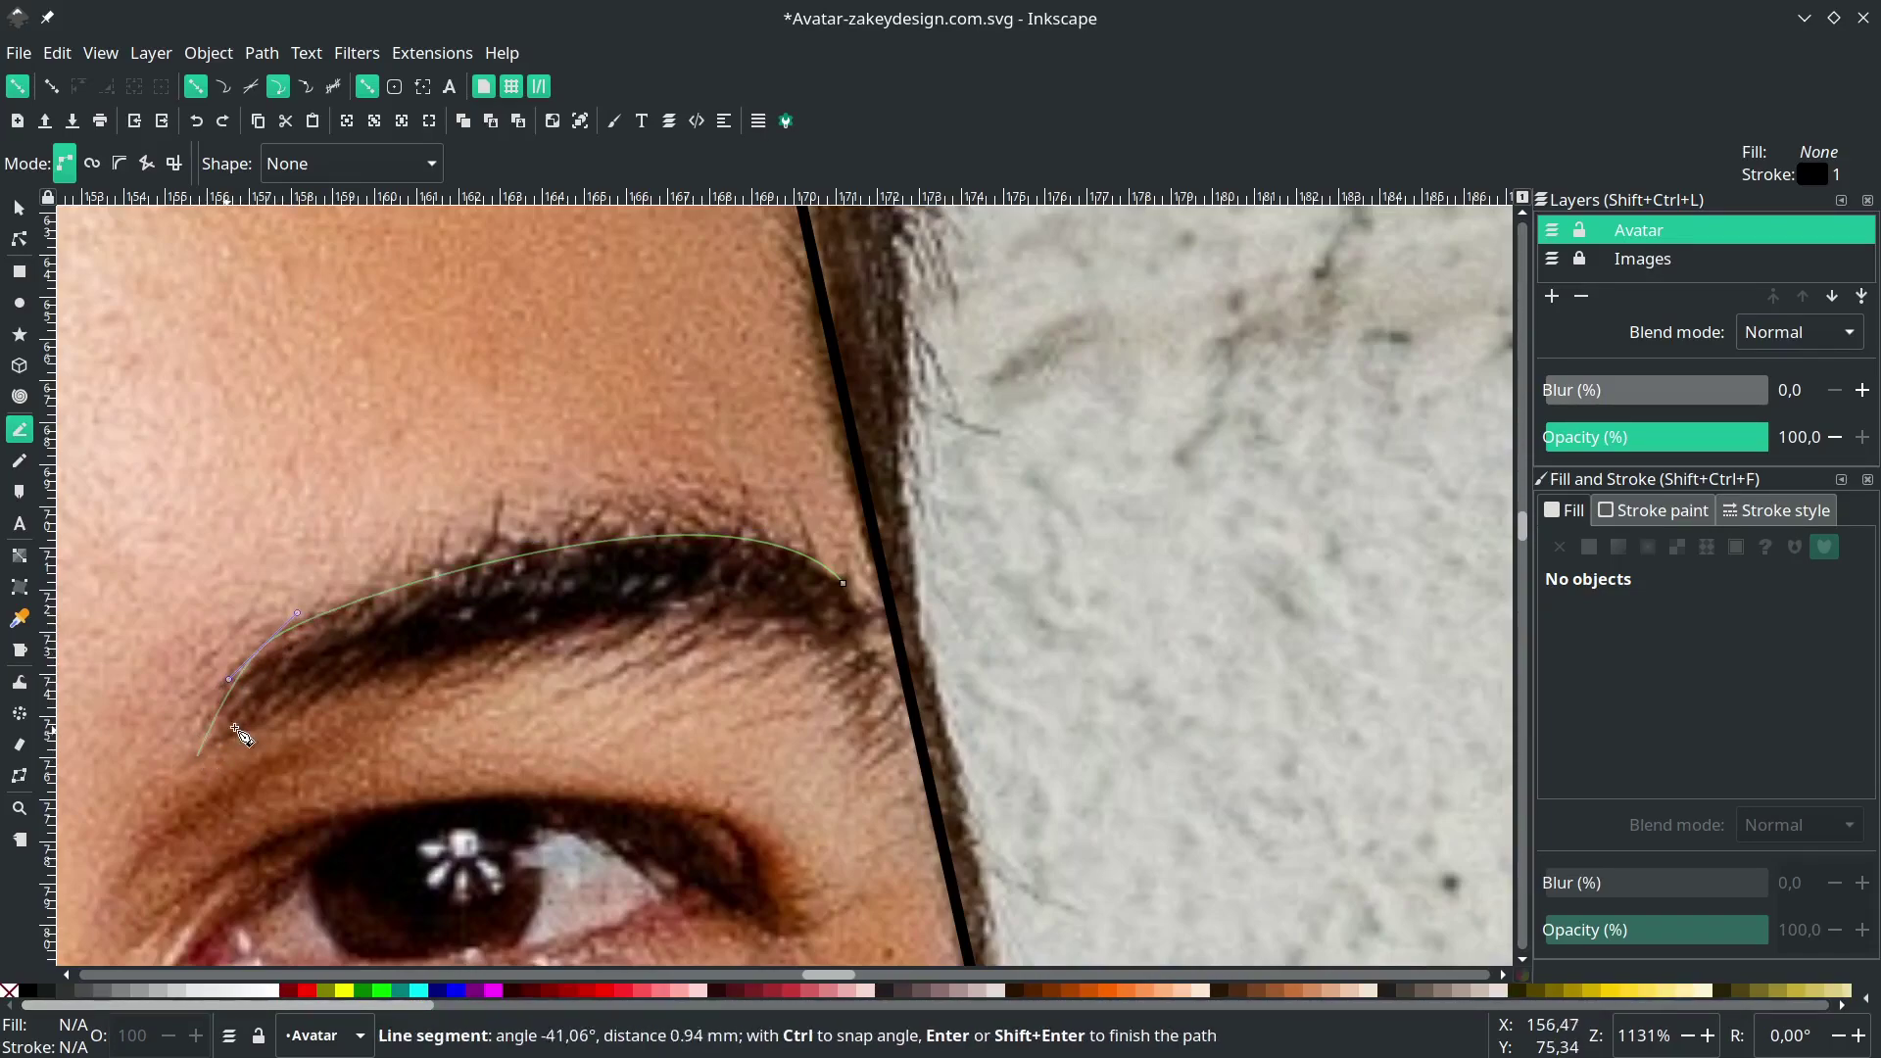
left_click_drag(536, 633, 713, 614)
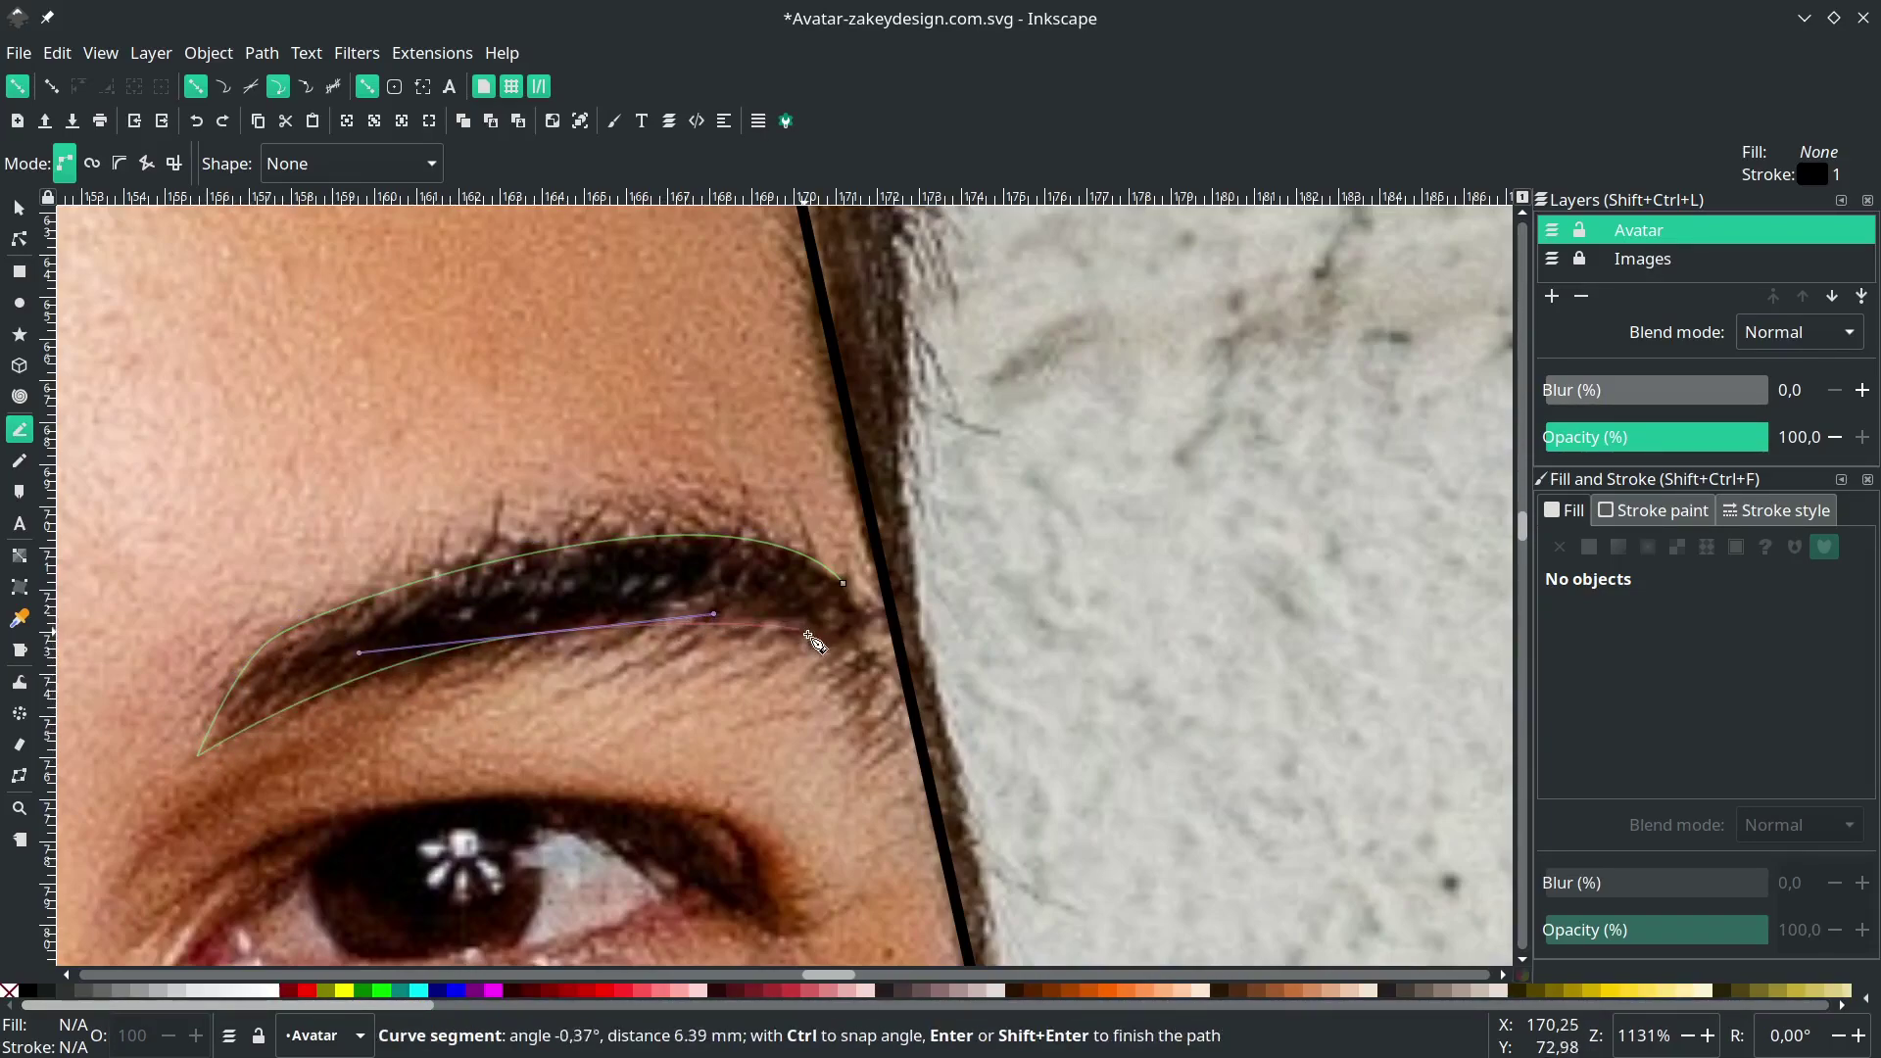
left_click_drag(851, 683, 869, 751)
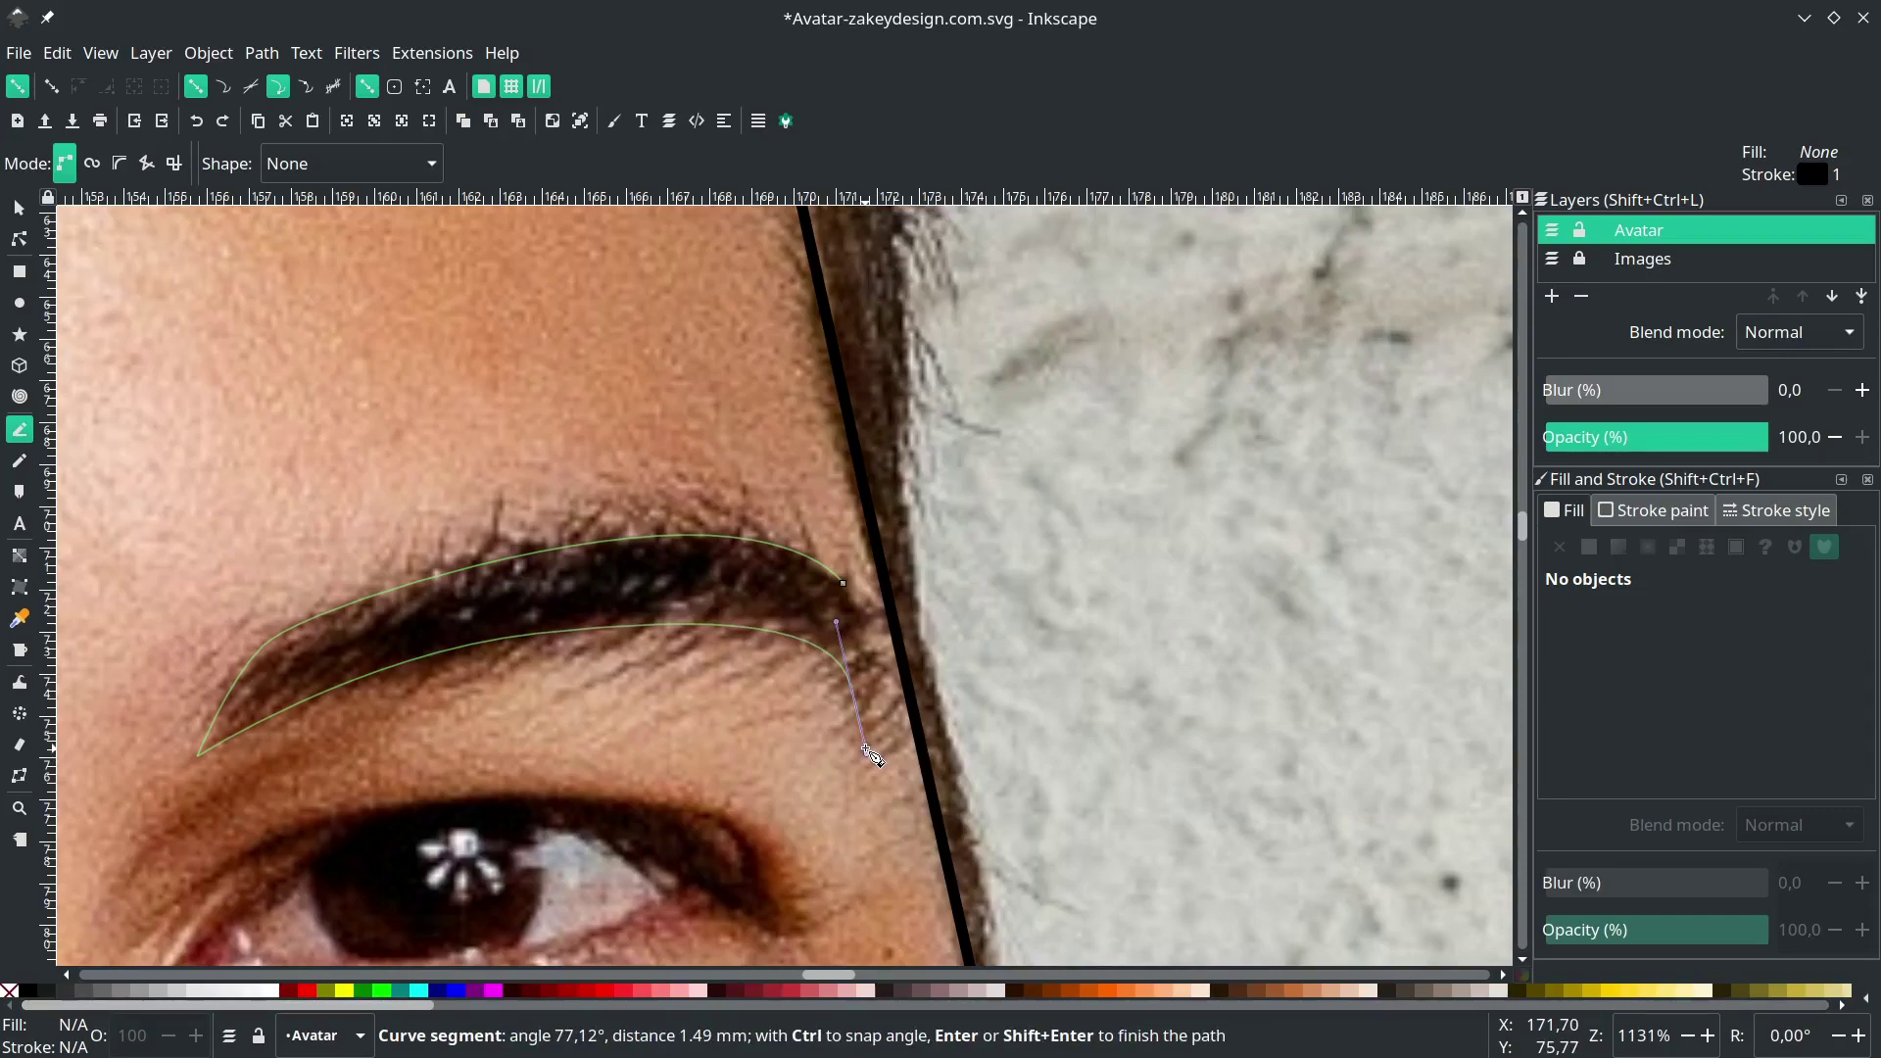
left_click_drag(843, 583, 813, 510)
scroll(813, 627, "down", 1)
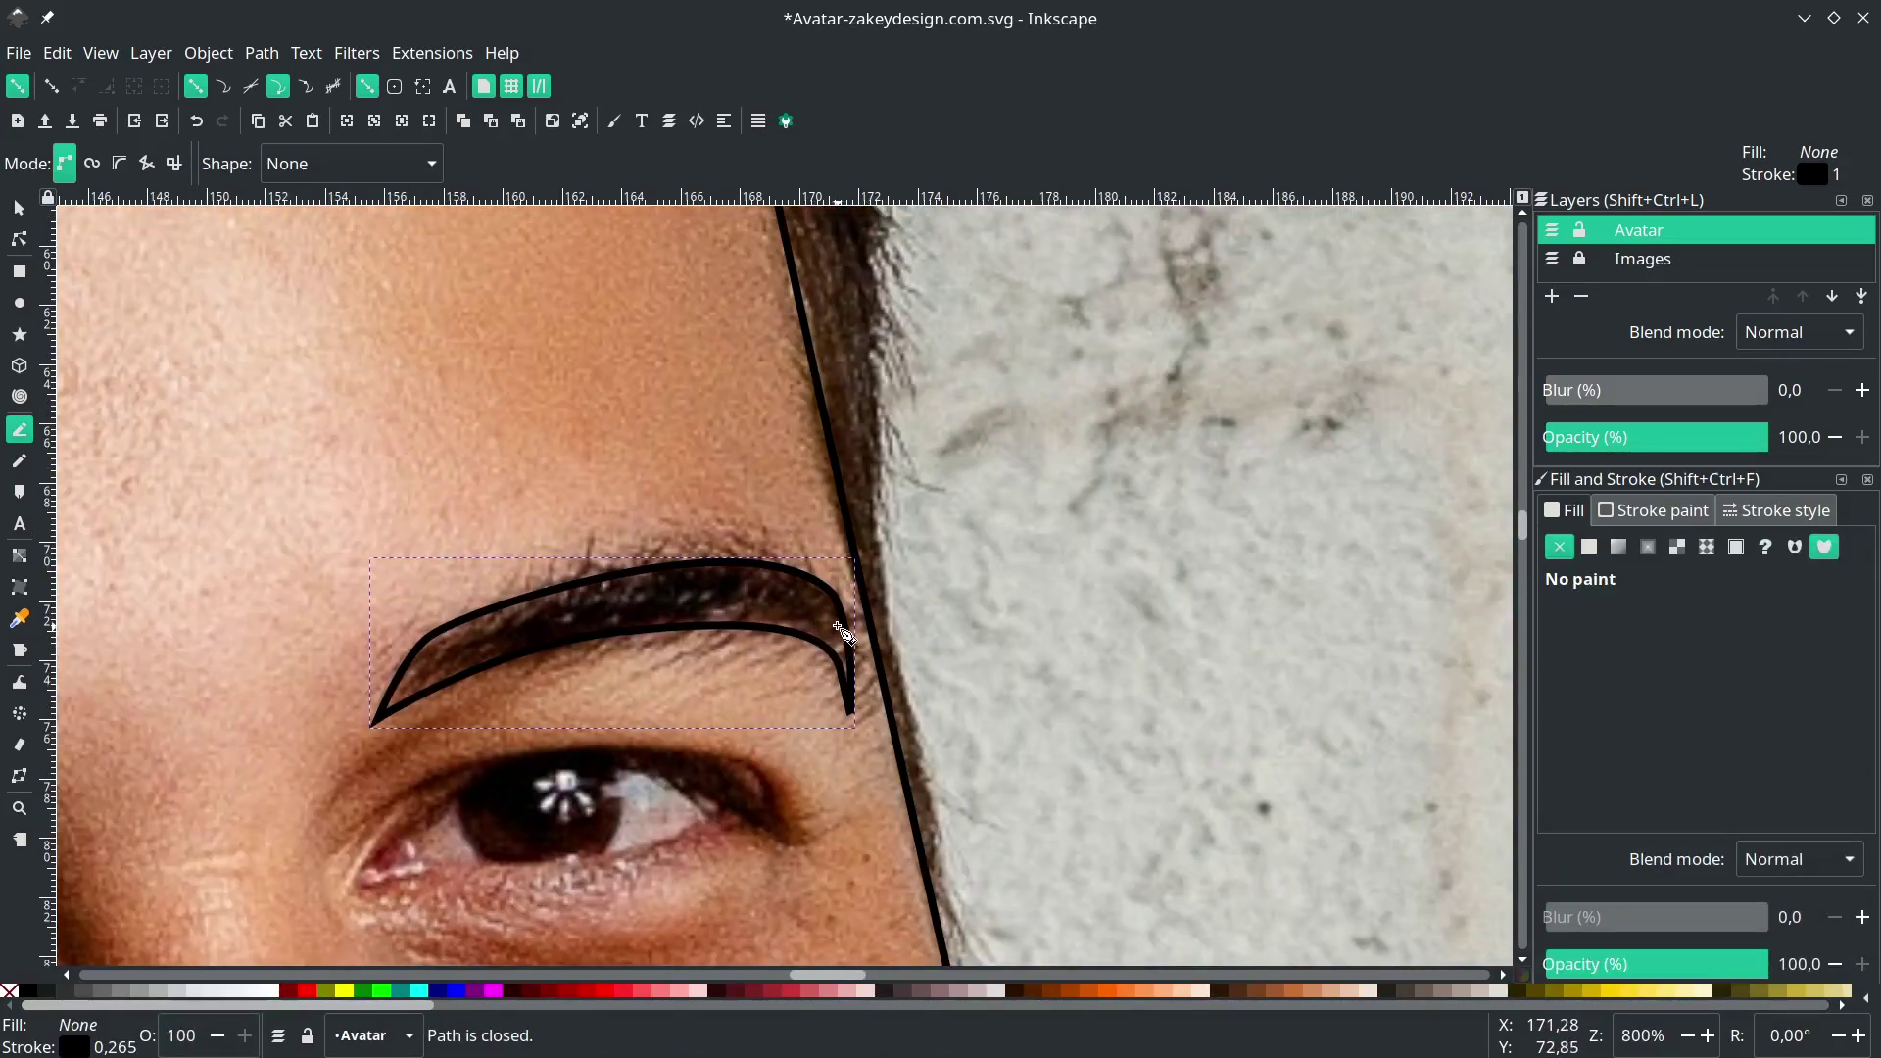
scroll(833, 635, "up", 2)
scroll(831, 637, "down", 4)
scroll(831, 637, "down", 2)
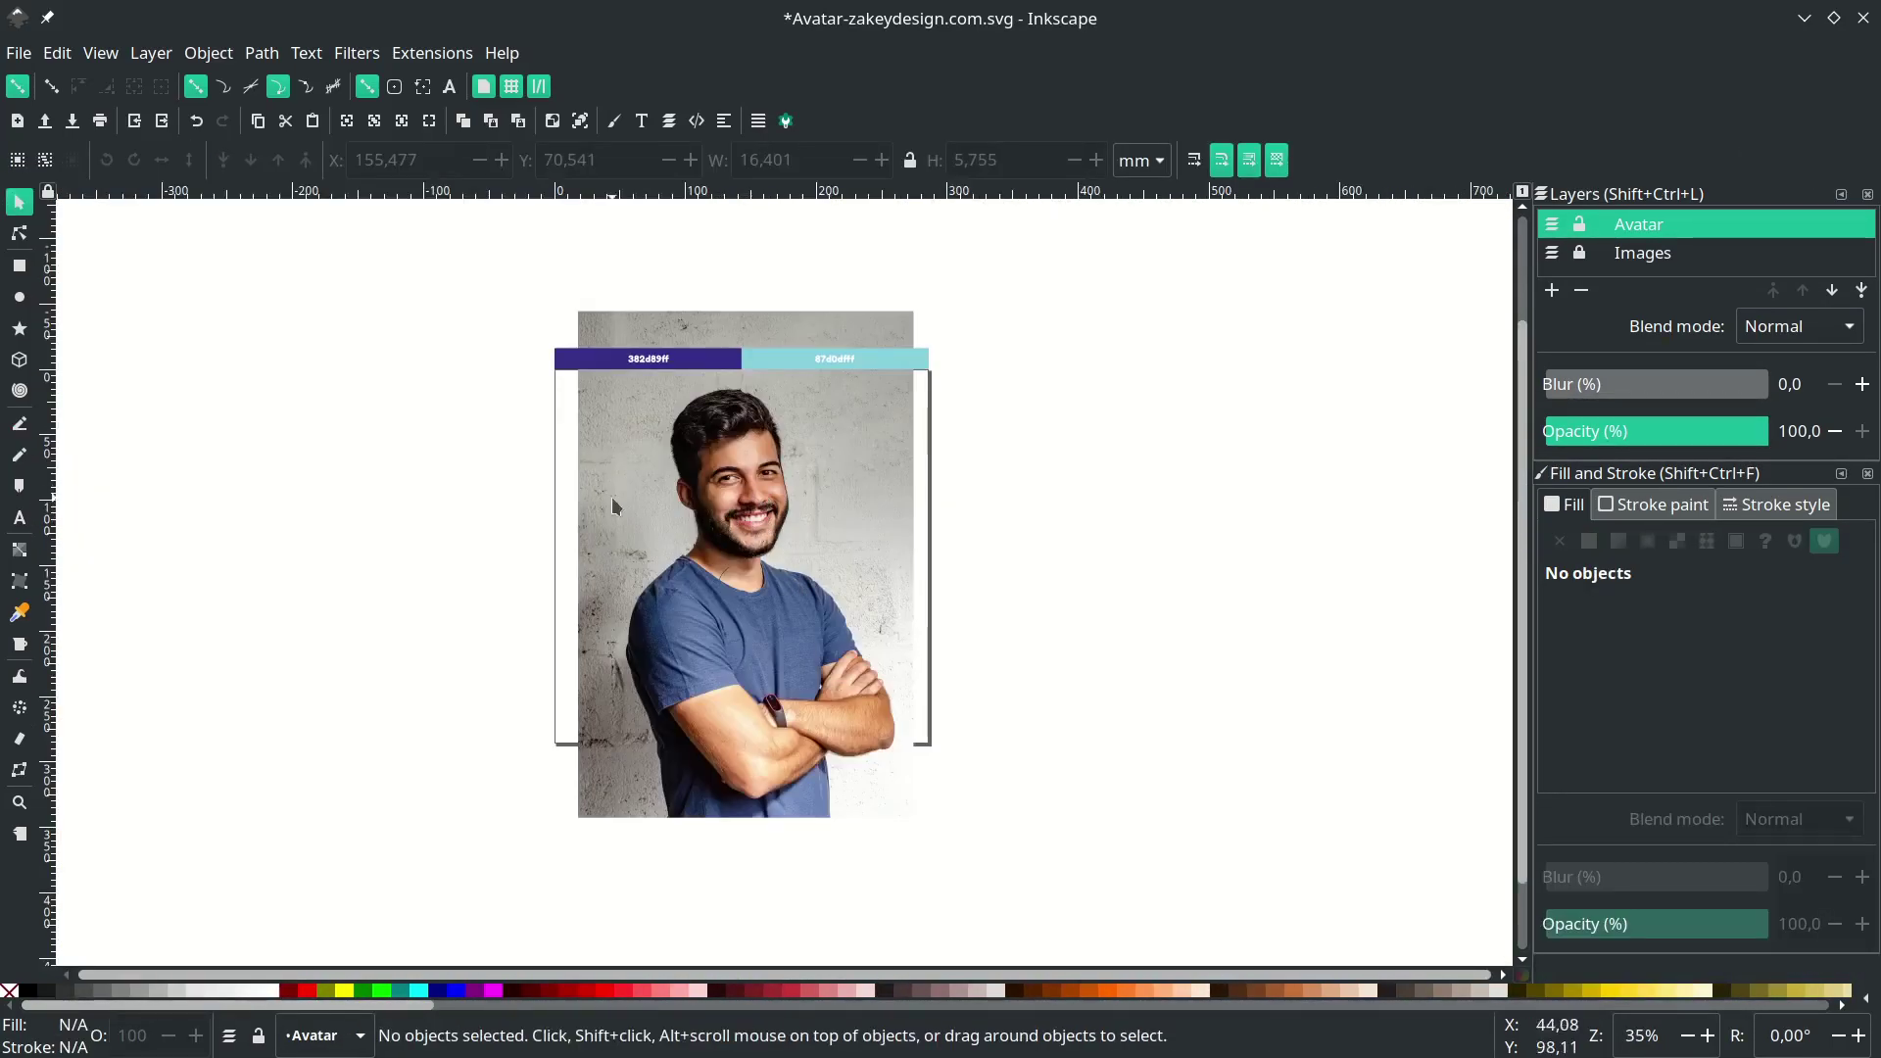
- Draw an open curved Bezier line along the upper eyelid of the left-hand eye, from inner to outer corner
scroll(725, 470, "up", 5)
scroll(784, 485, "up", 3)
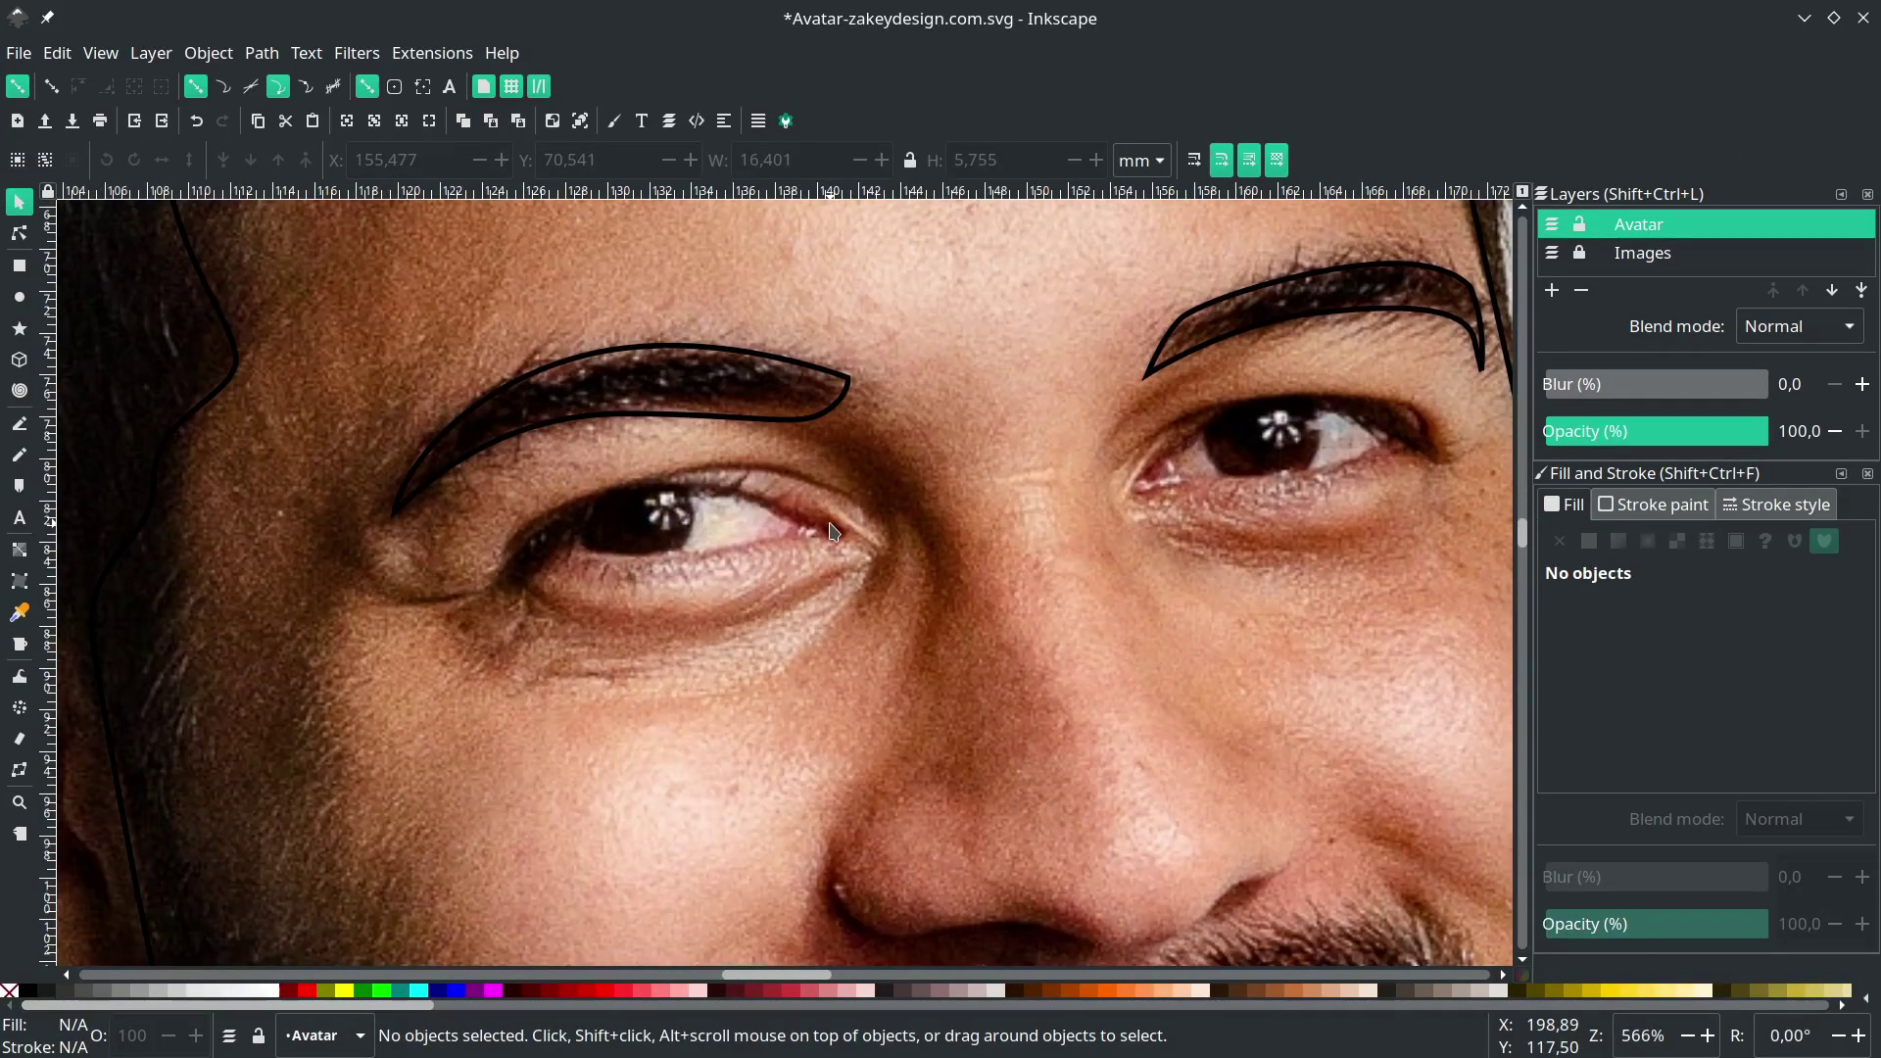
key("b")
scroll(831, 530, "up", 1)
left_click(821, 530)
left_click_drag(665, 541, 507, 552)
left_click(437, 670)
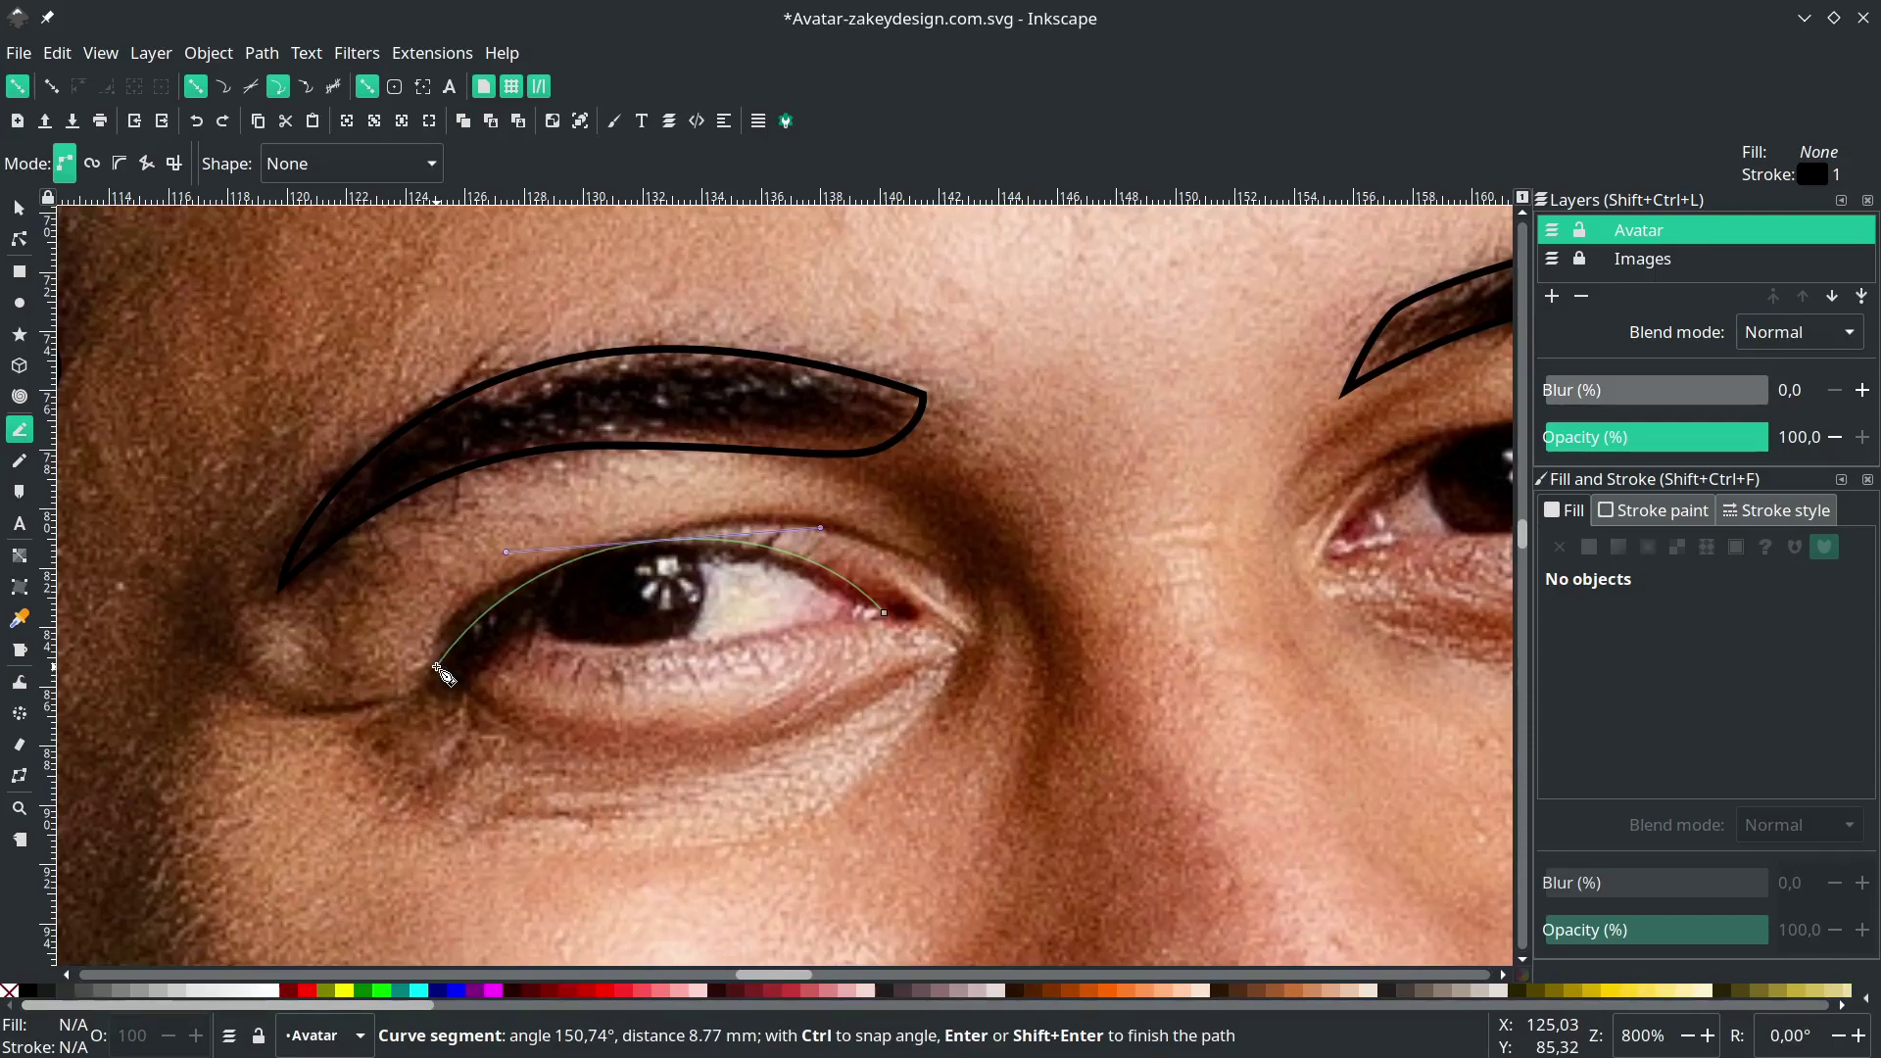
key("Return")
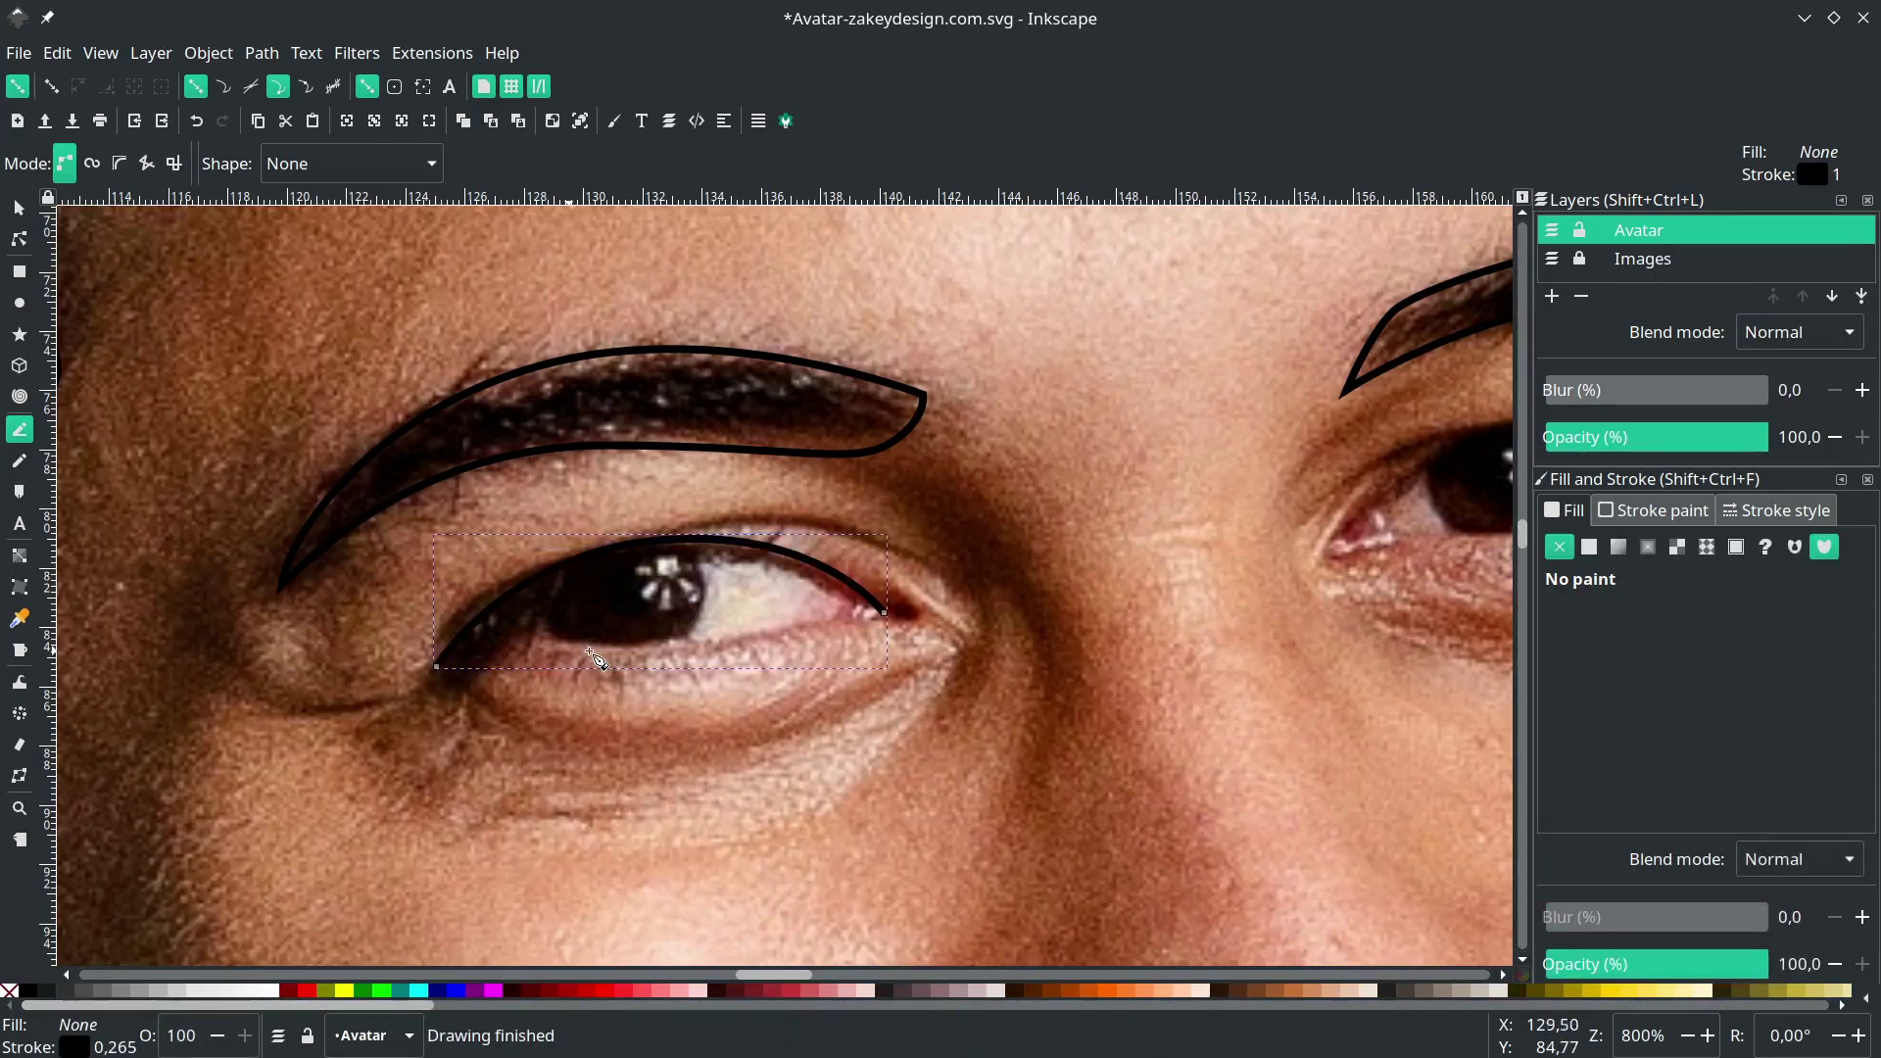
- Trace the iris of the left-hand eye with a closed Bezier path whose top edge follows the upper eyelid line
scroll(618, 667, "up", 2, "ctrl")
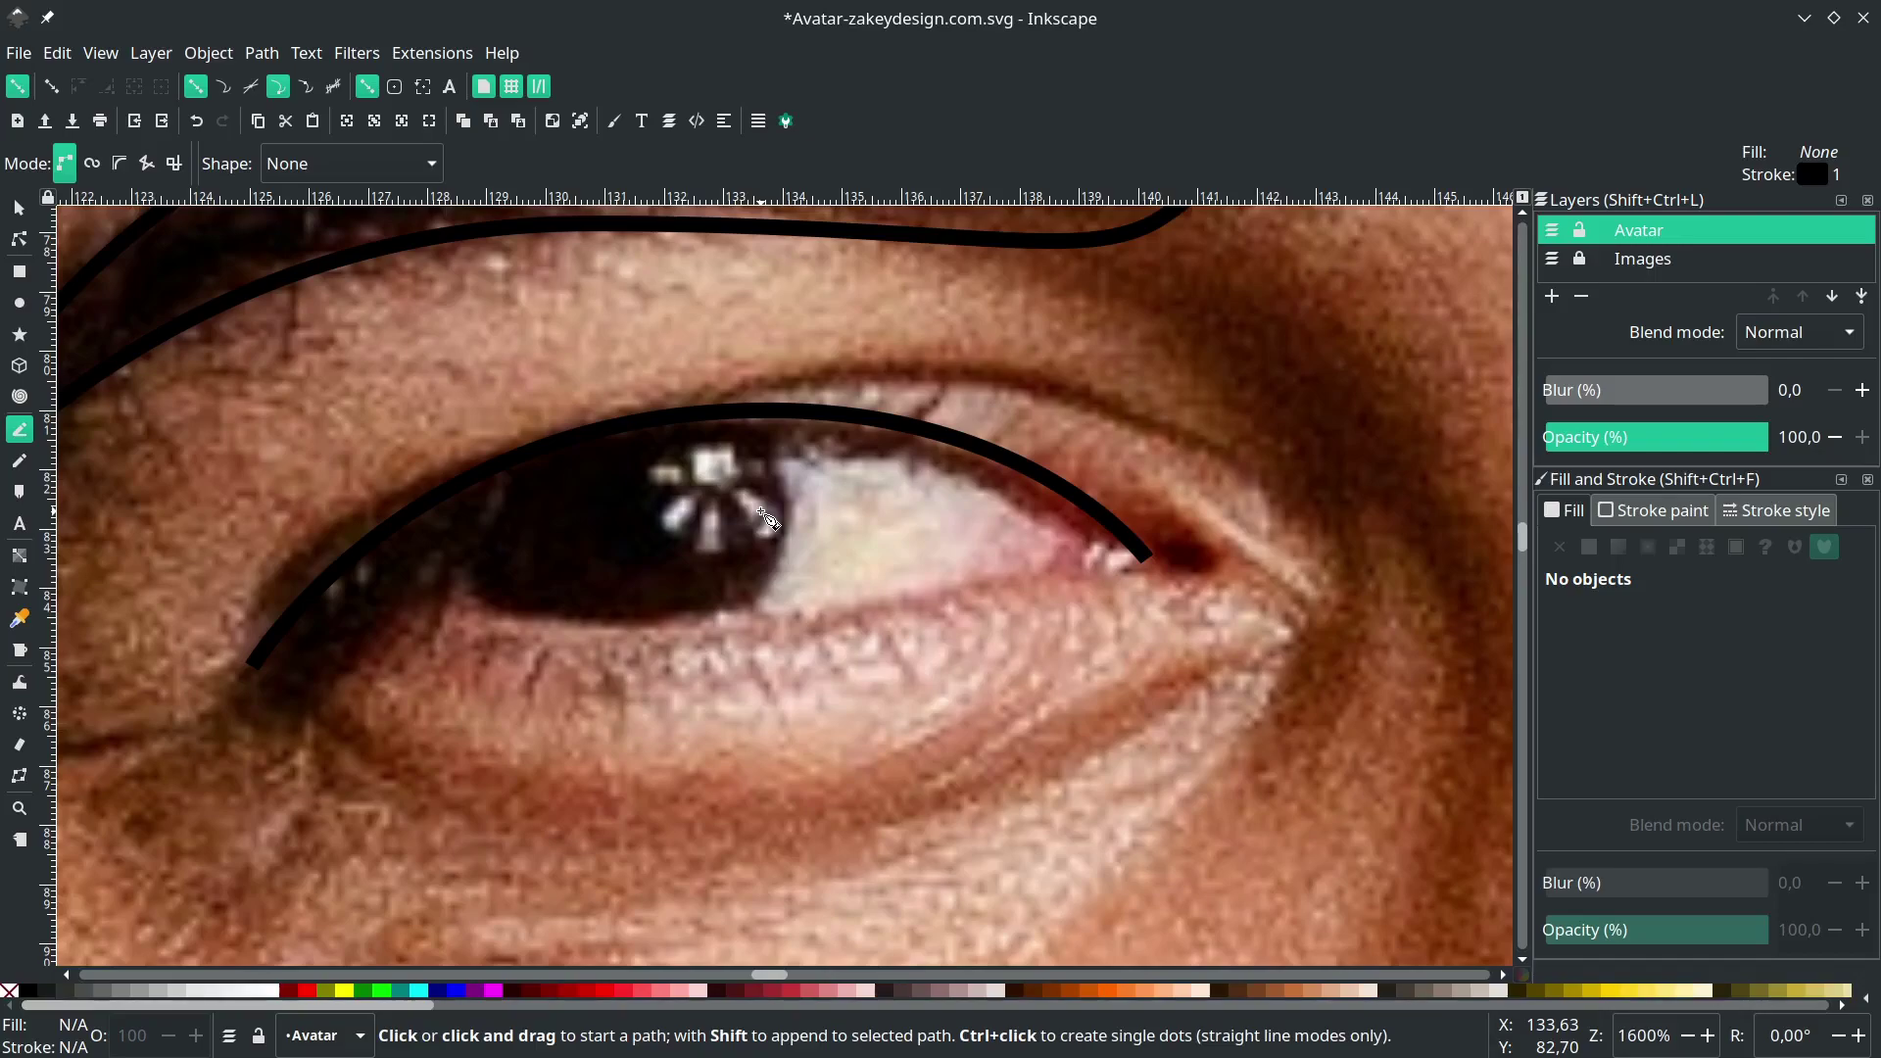
left_click(763, 411)
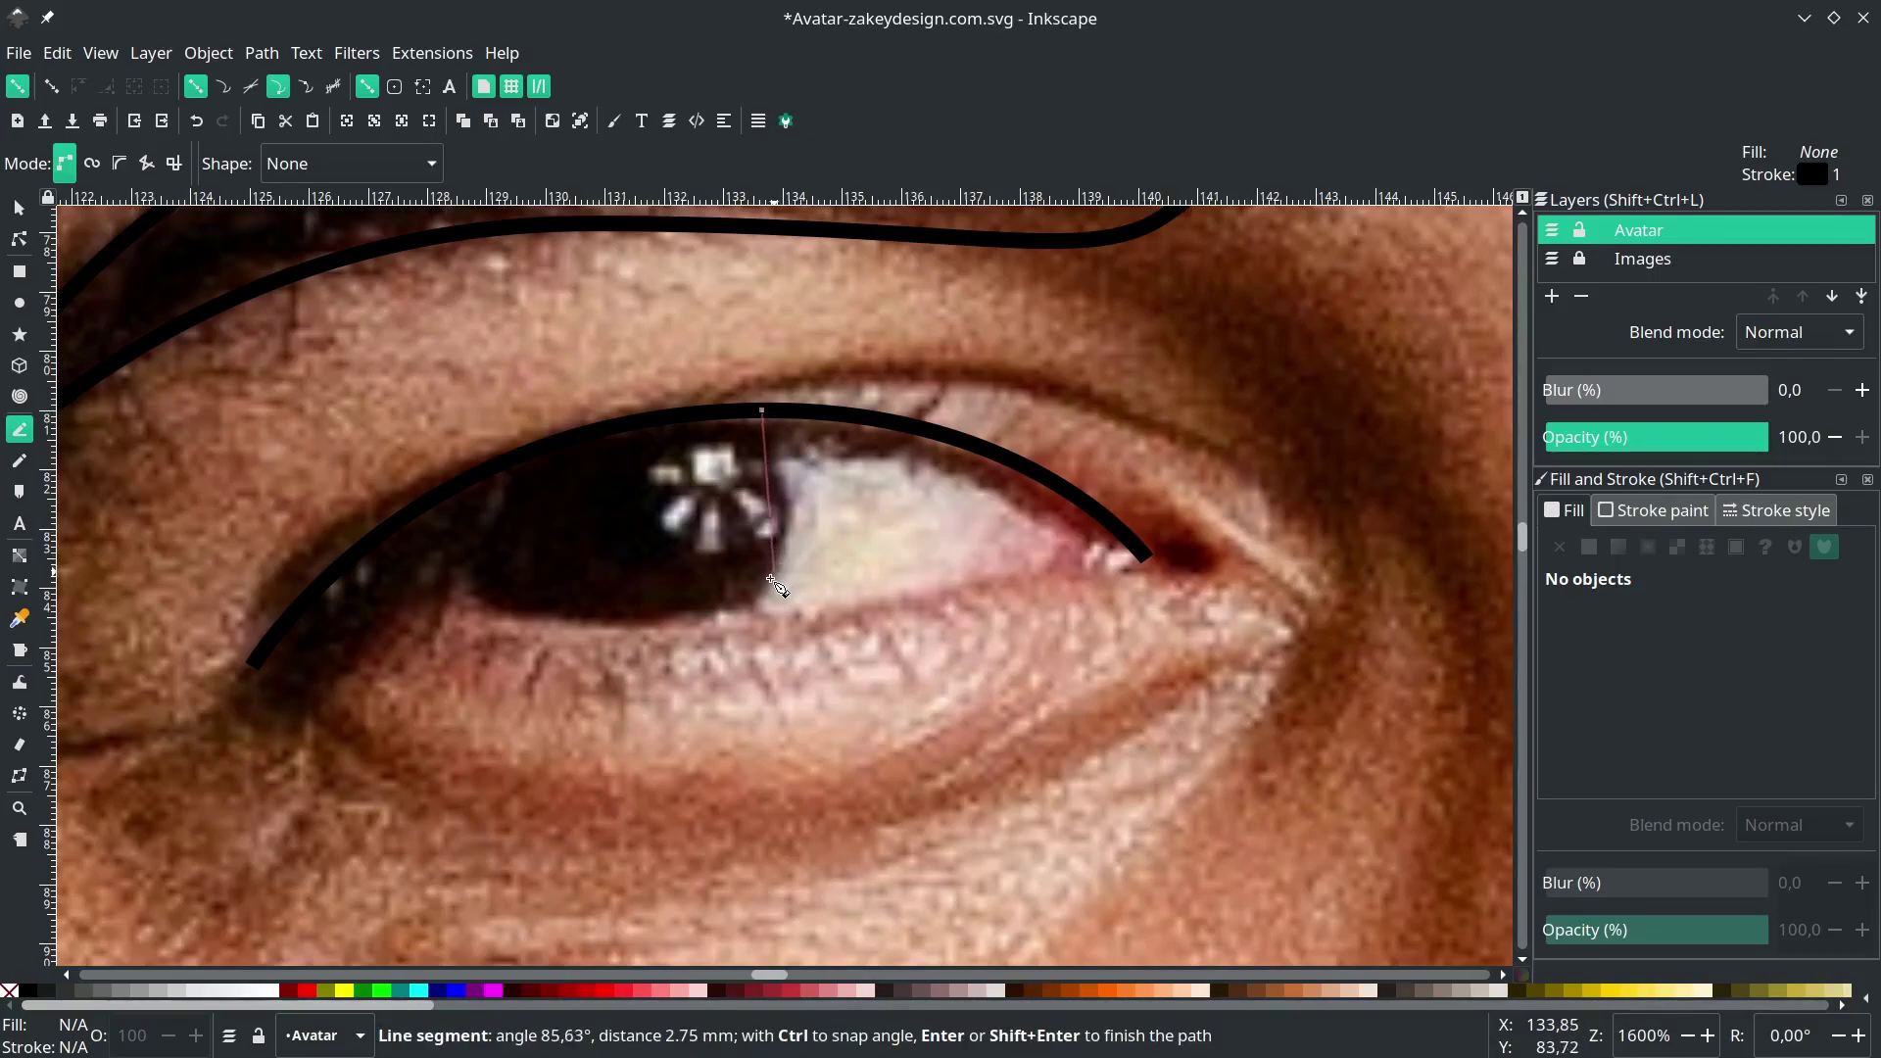
left_click_drag(731, 623, 632, 726)
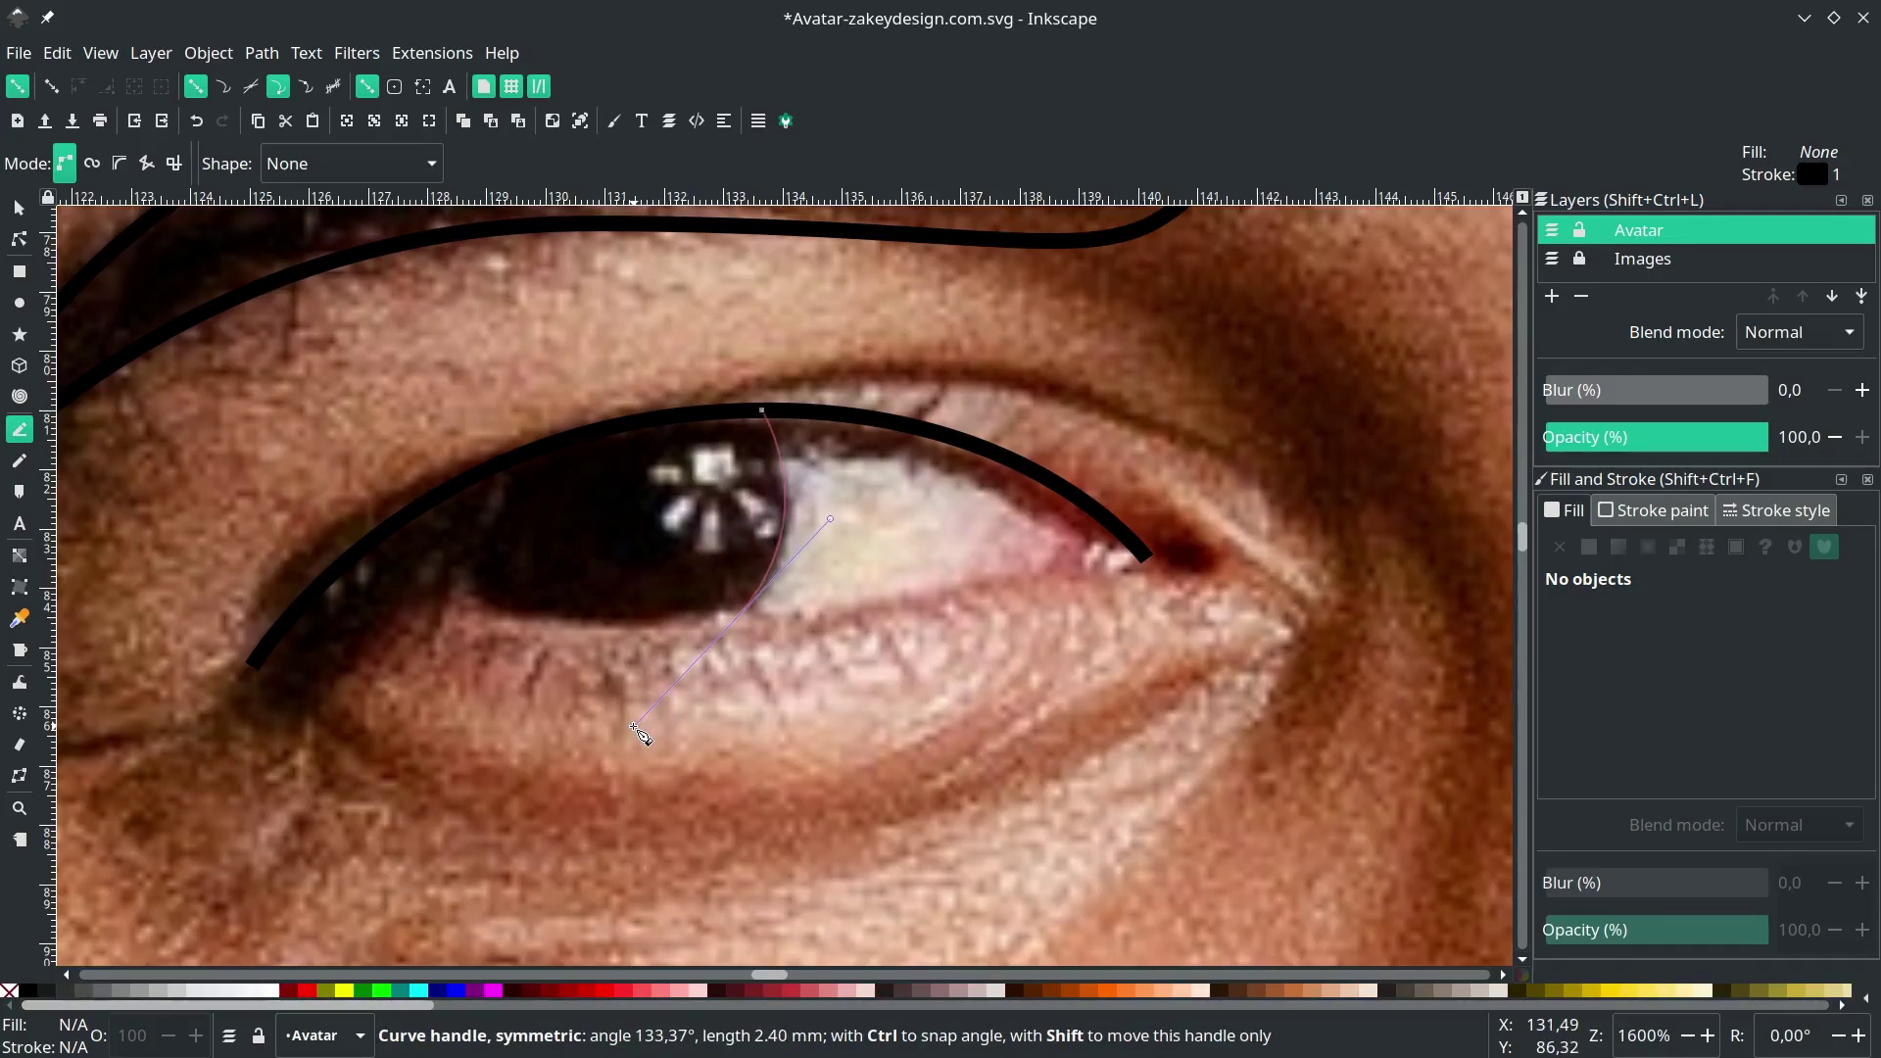
left_click_drag(455, 484, 482, 318)
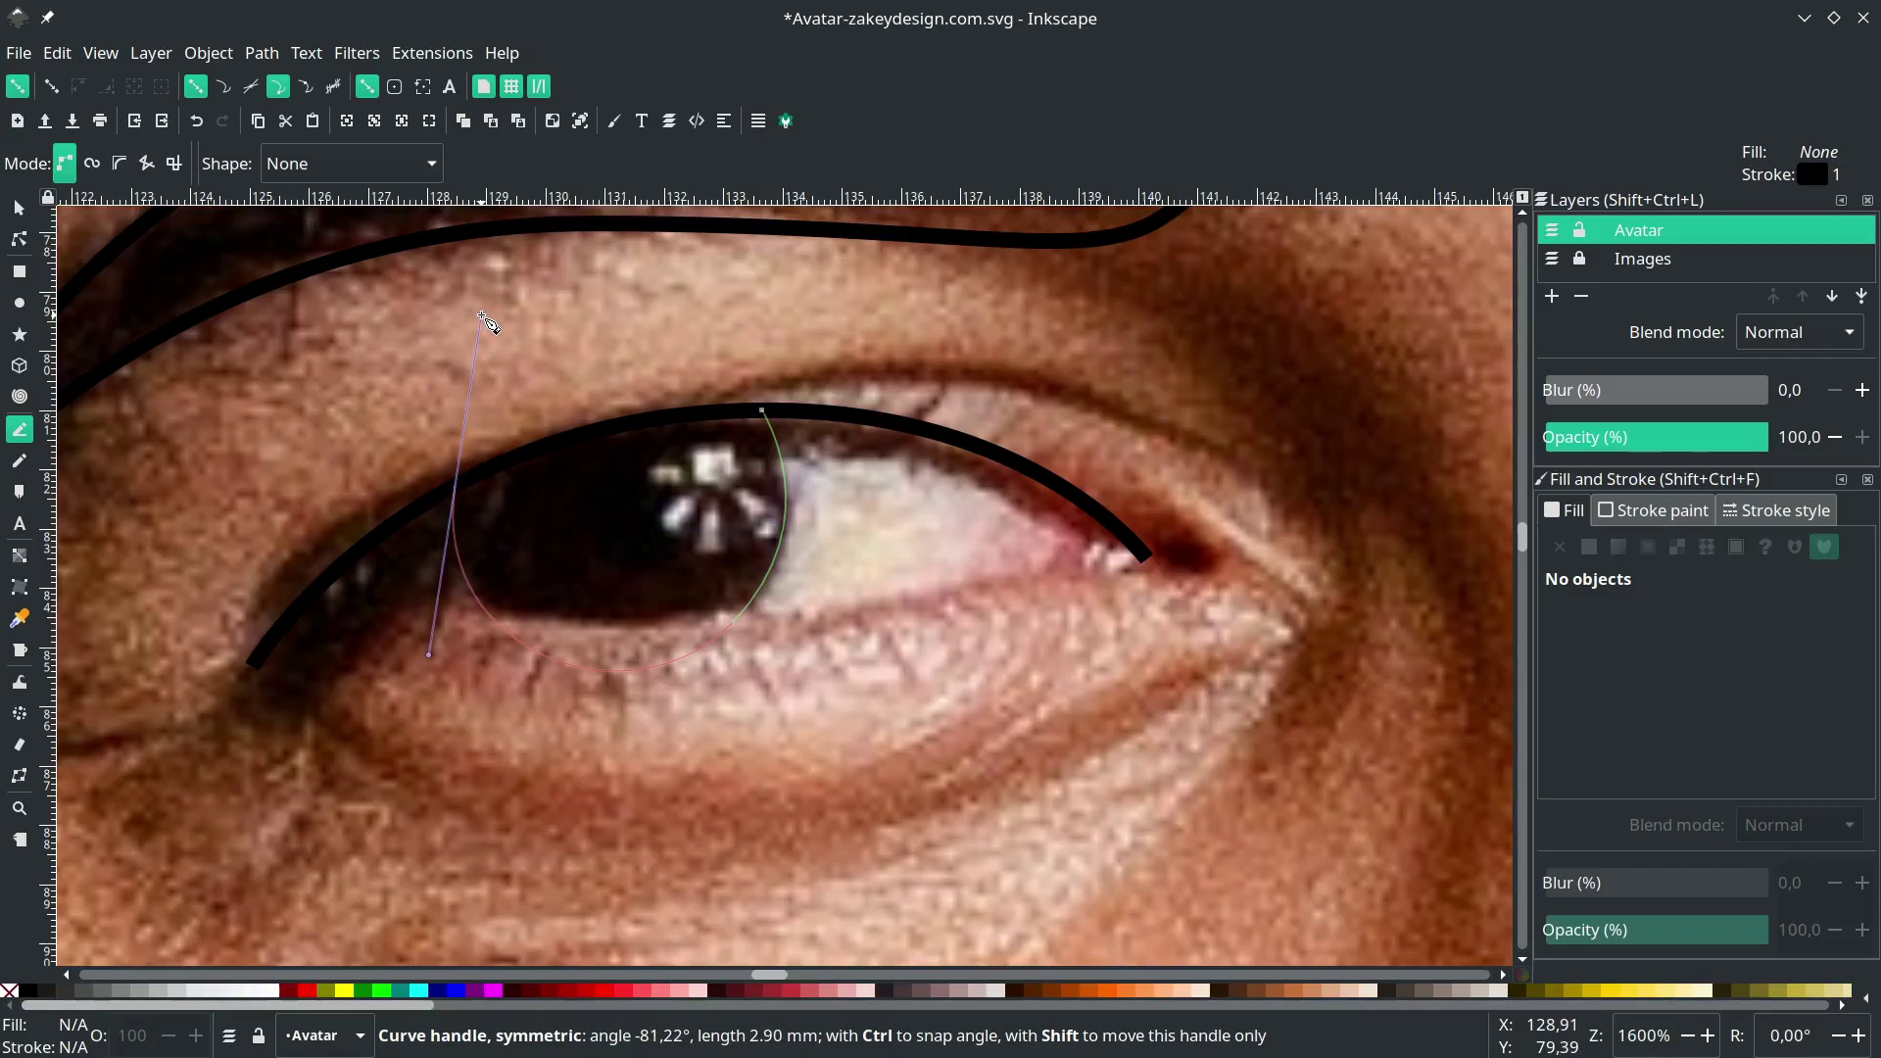
left_click_drag(482, 317, 500, 453)
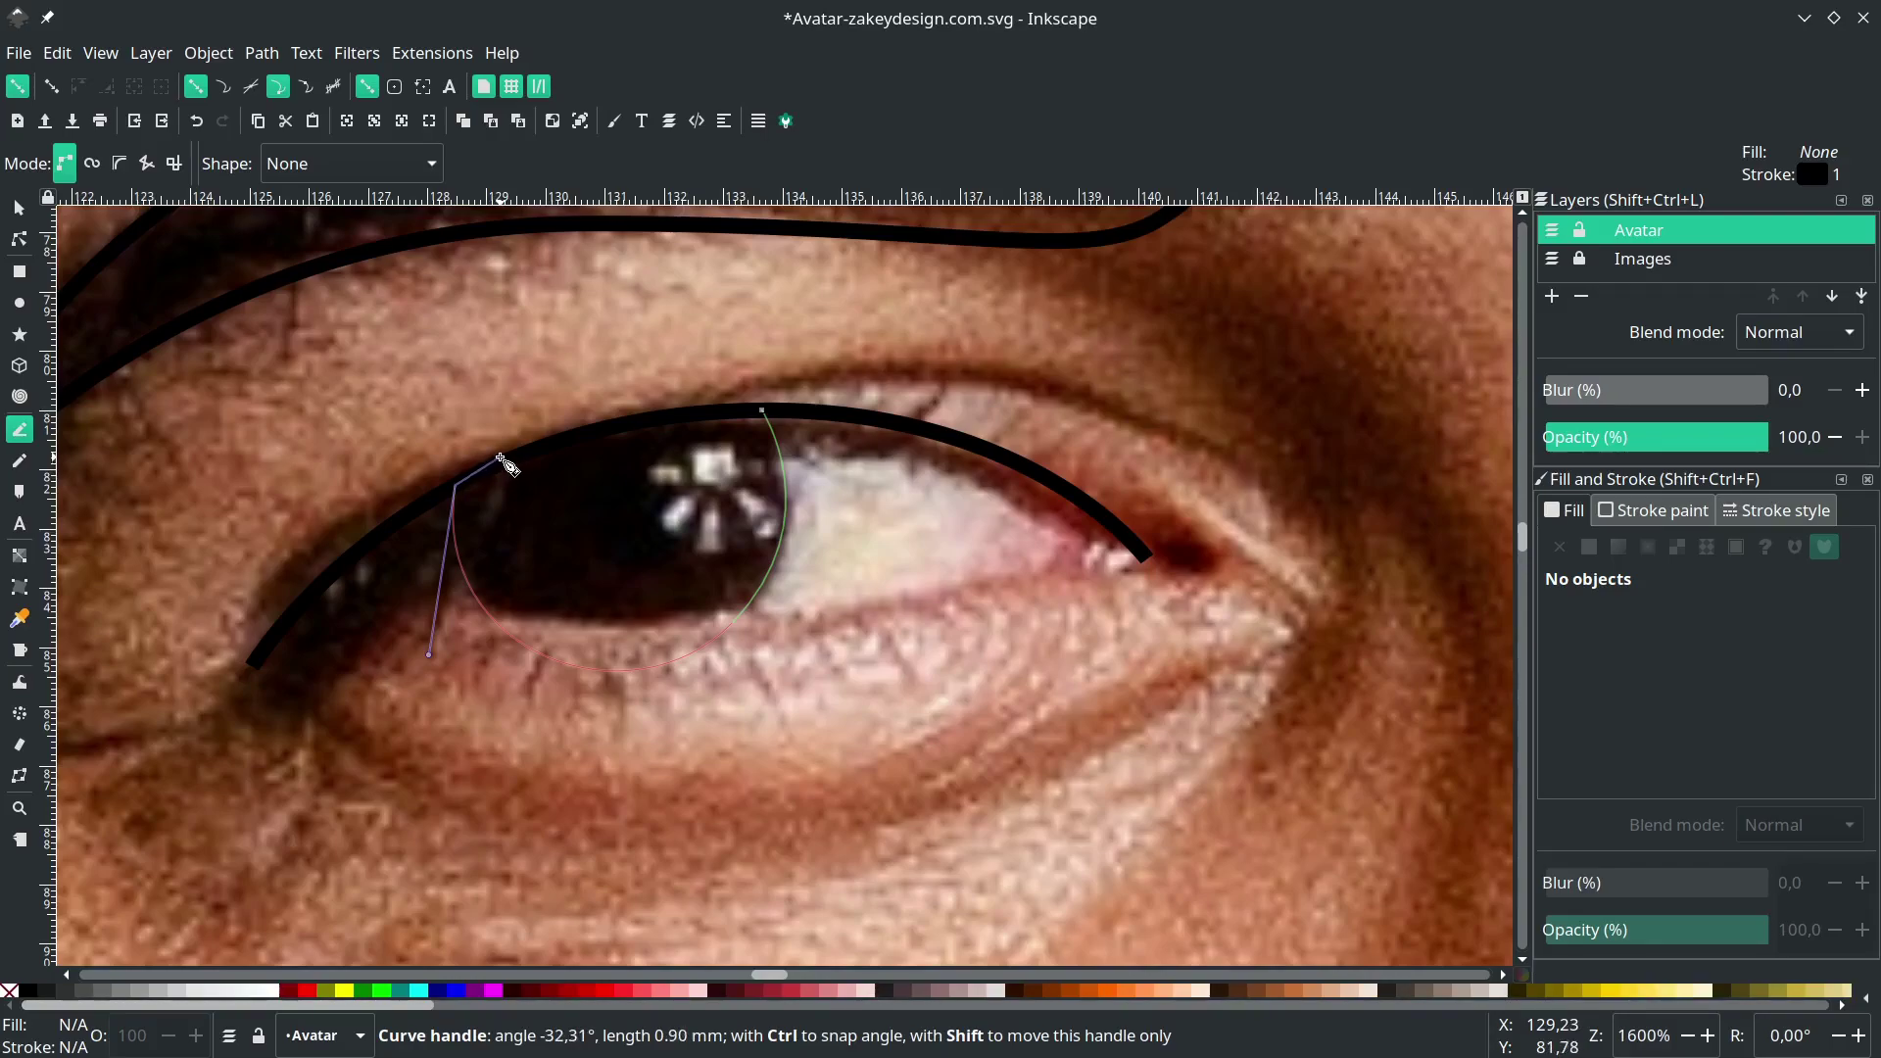
left_click_drag(505, 458, 503, 458)
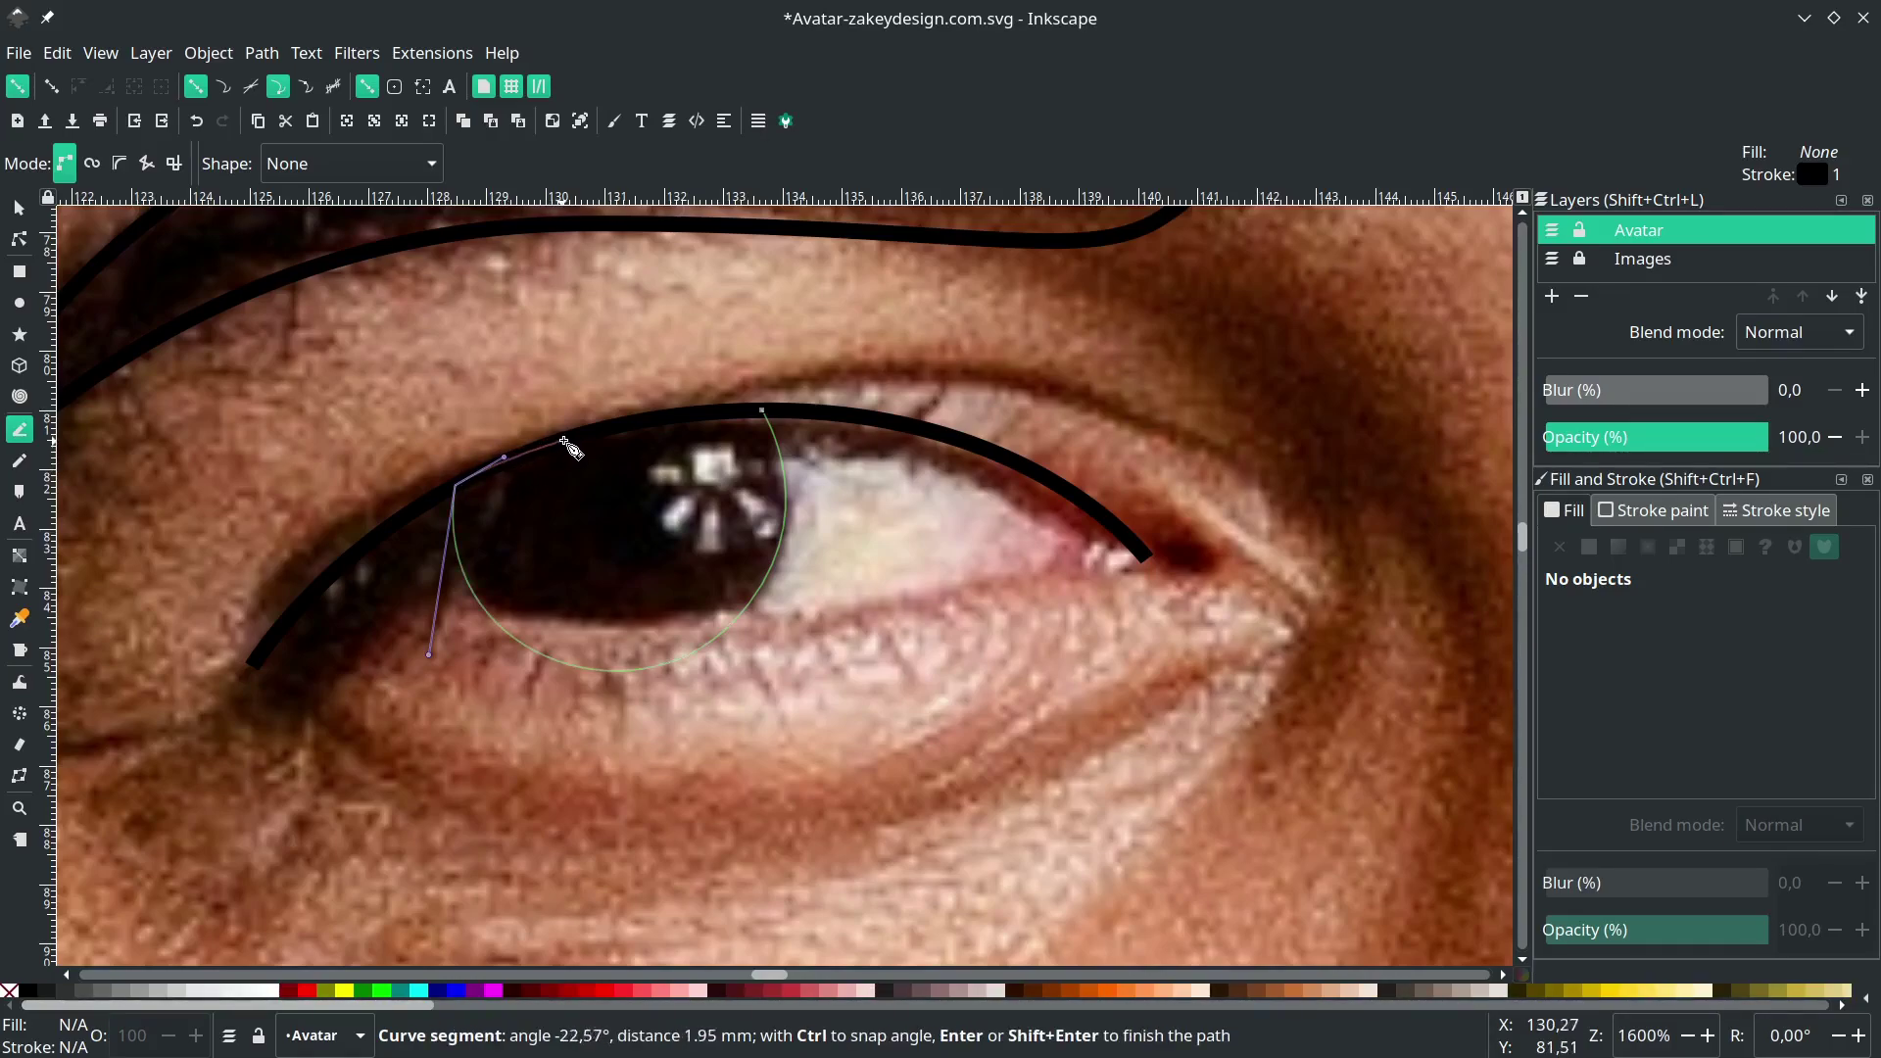
left_click_drag(764, 413, 922, 410)
- Draw an open curved Bezier line along the upper eyelid of the right-hand eye, from inner to outer corner
scroll(805, 544, "down", 2)
left_click_drag(804, 544, 496, 515)
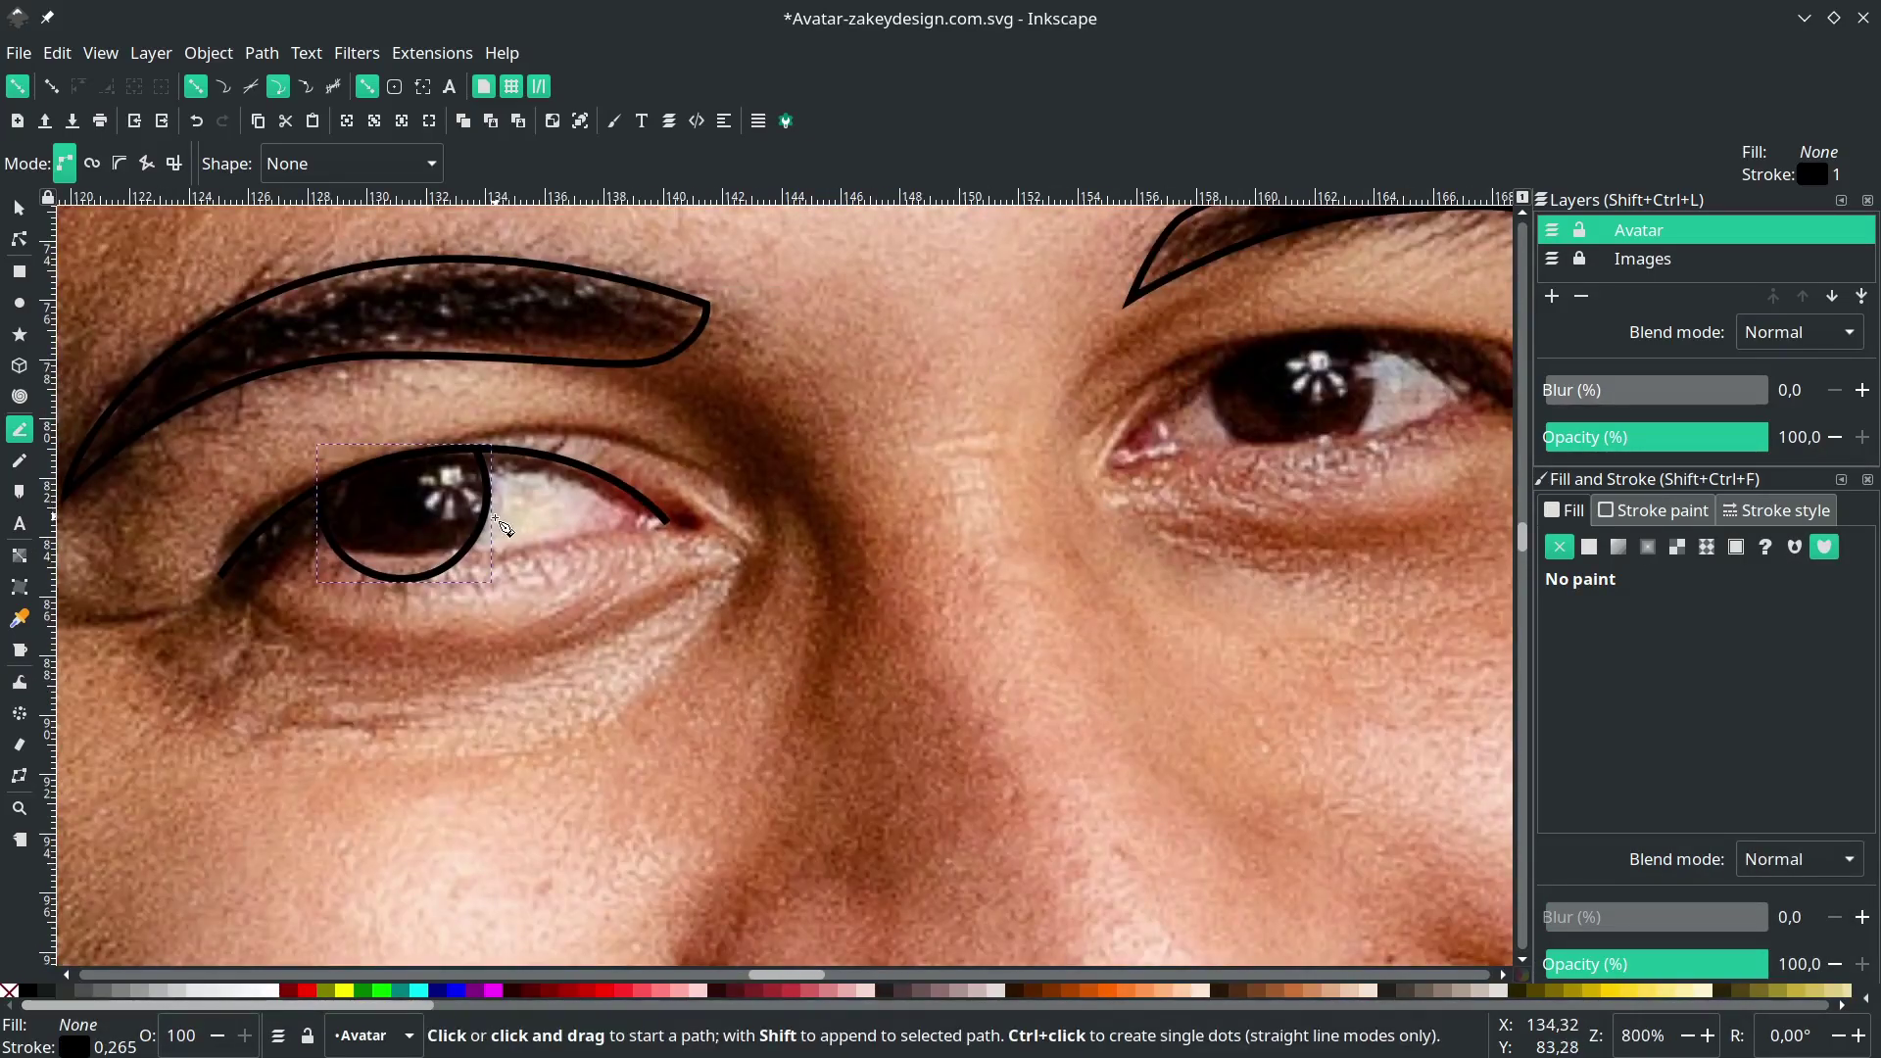
scroll(934, 459, "right", 8)
scroll(980, 436, "down", 1)
scroll(979, 431, "up", 2)
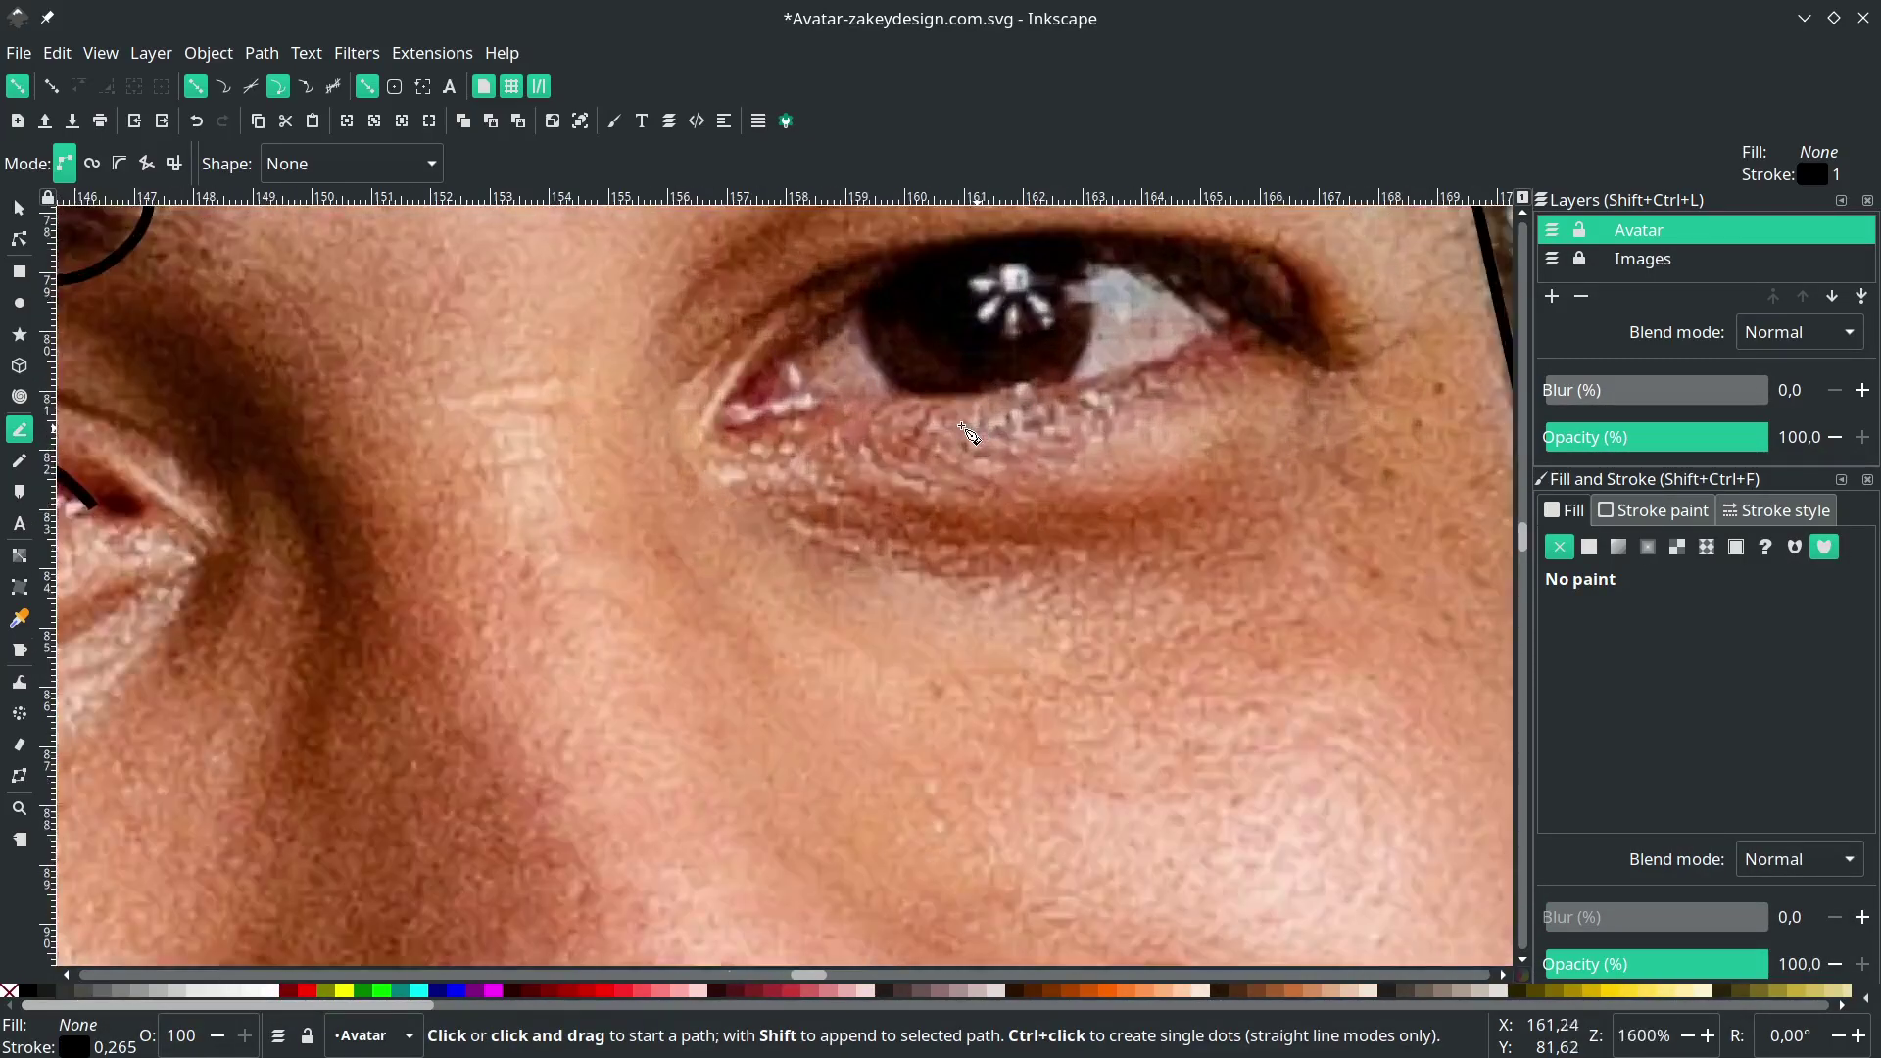
scroll(657, 583, "up", 6)
left_click(598, 719)
left_click_drag(936, 442, 1244, 385)
left_click_drag(1451, 584, 1505, 670)
key("Return")
- Trace the iris of the right-hand eye with a closed Bezier path about 5.9 × 4.6 mm beneath the eyelid line
left_click_drag(820, 490, 842, 481)
left_click(832, 473)
left_click_drag(950, 644, 1119, 677)
left_click_drag(1153, 420, 1136, 379)
left_click(832, 474)
- Draw an open Bezier curve around the outer edge of the left-hand nostril, ending at the base of the nose
scroll(964, 518, "down", 5)
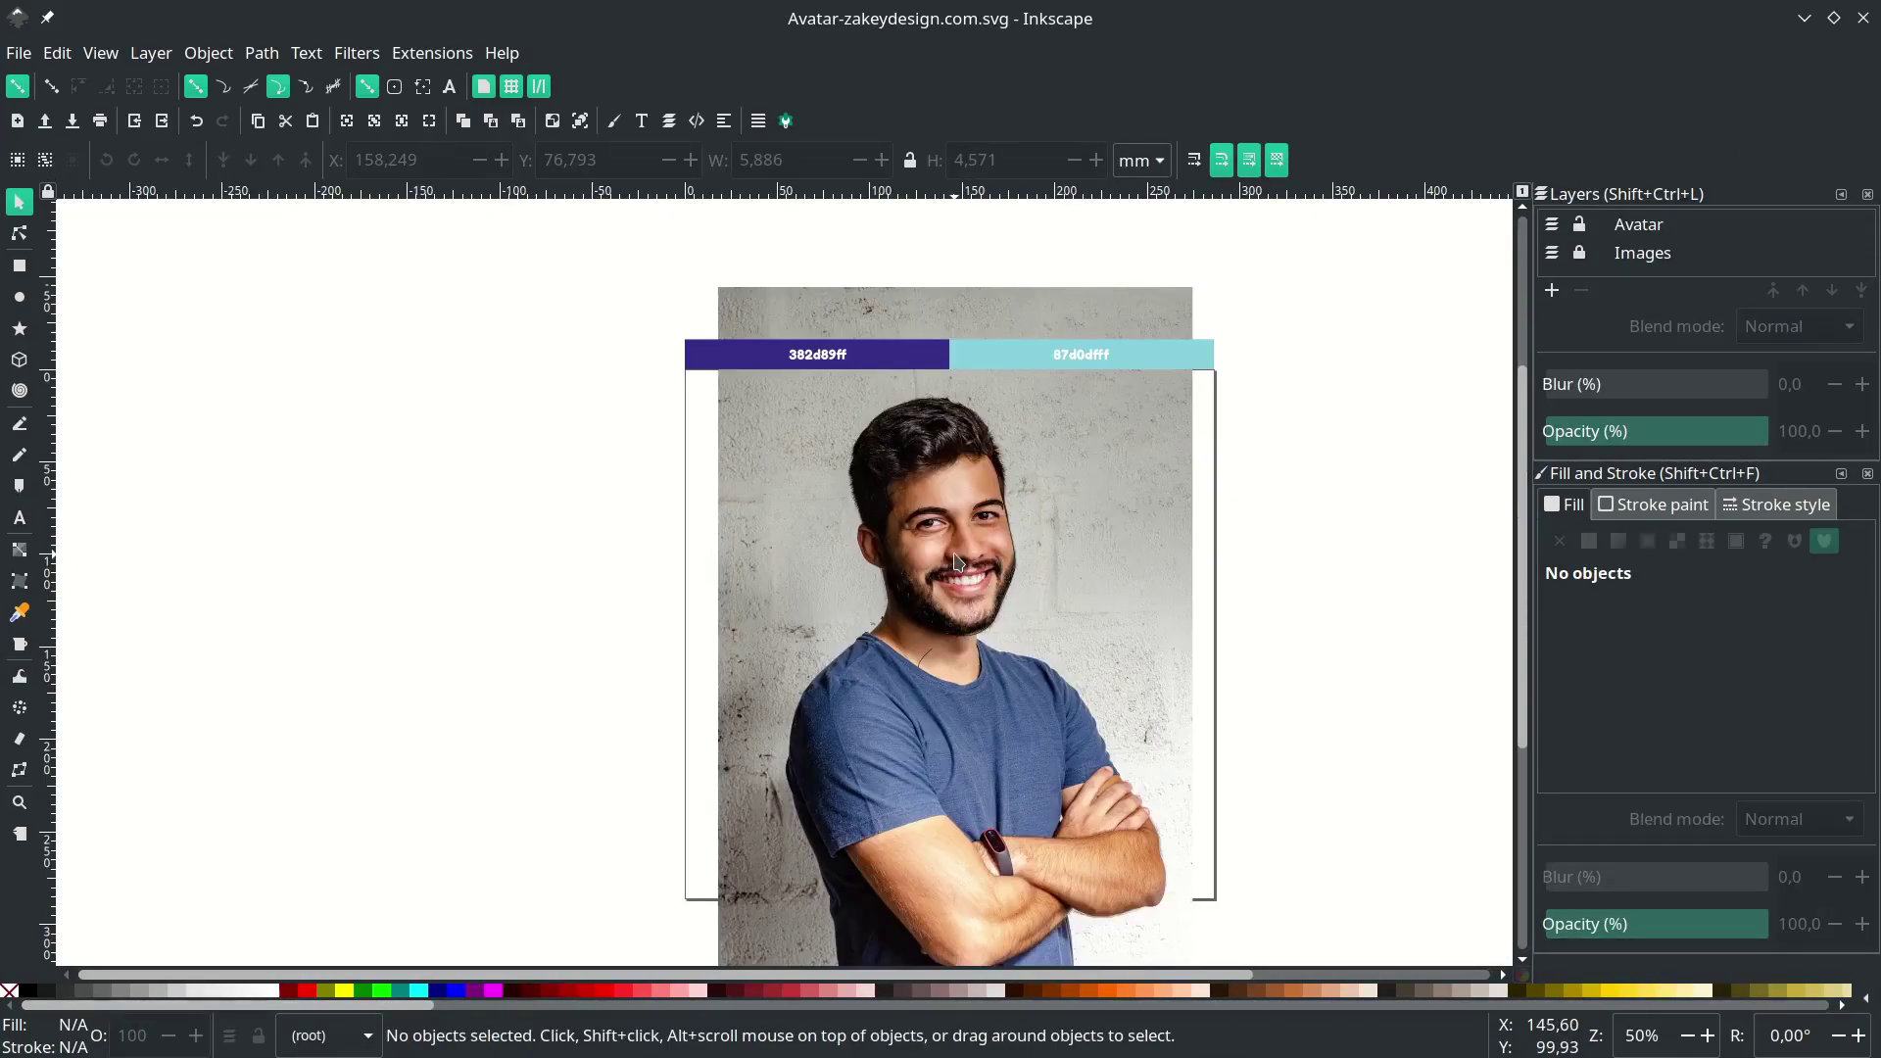
scroll(955, 558, "up", 8)
key("b")
left_click(669, 530)
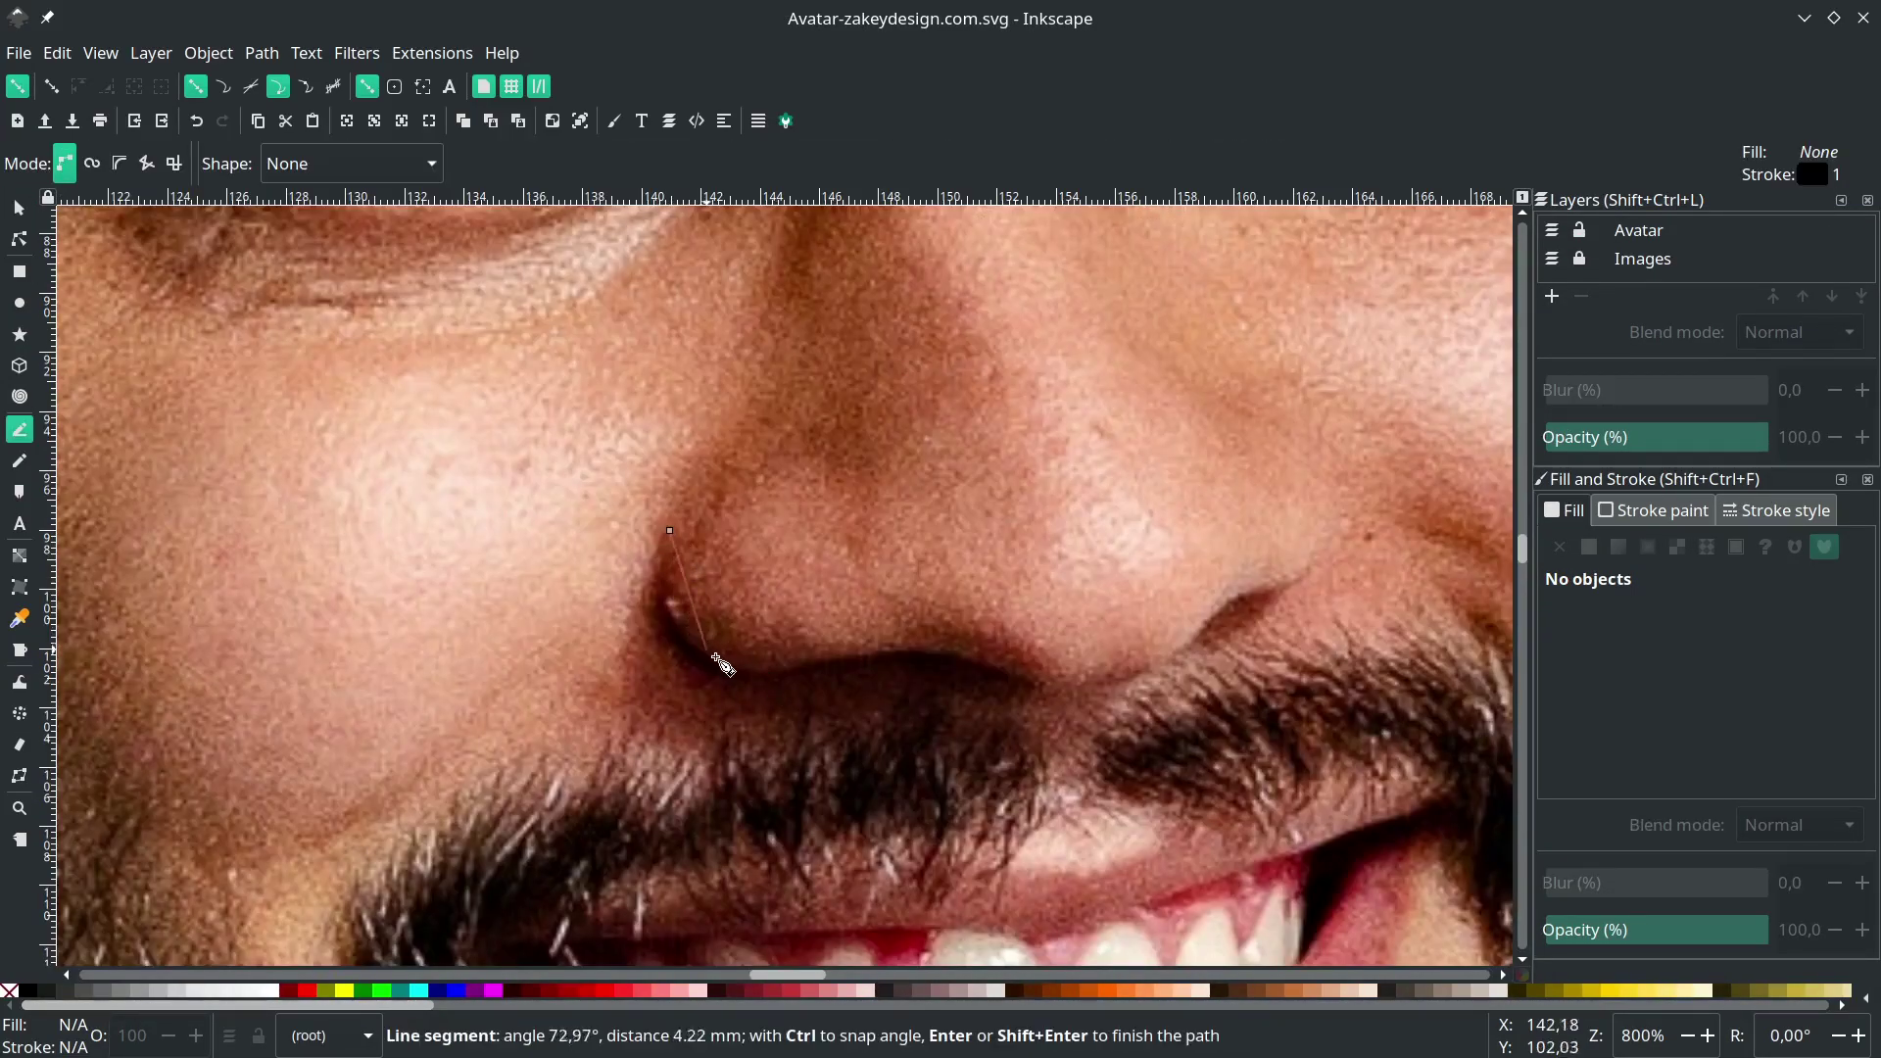
mouse_move(656, 656)
left_mouse_down()
mouse_move(896, 693)
mouse_move(930, 676)
left_mouse_up()
key("Return")
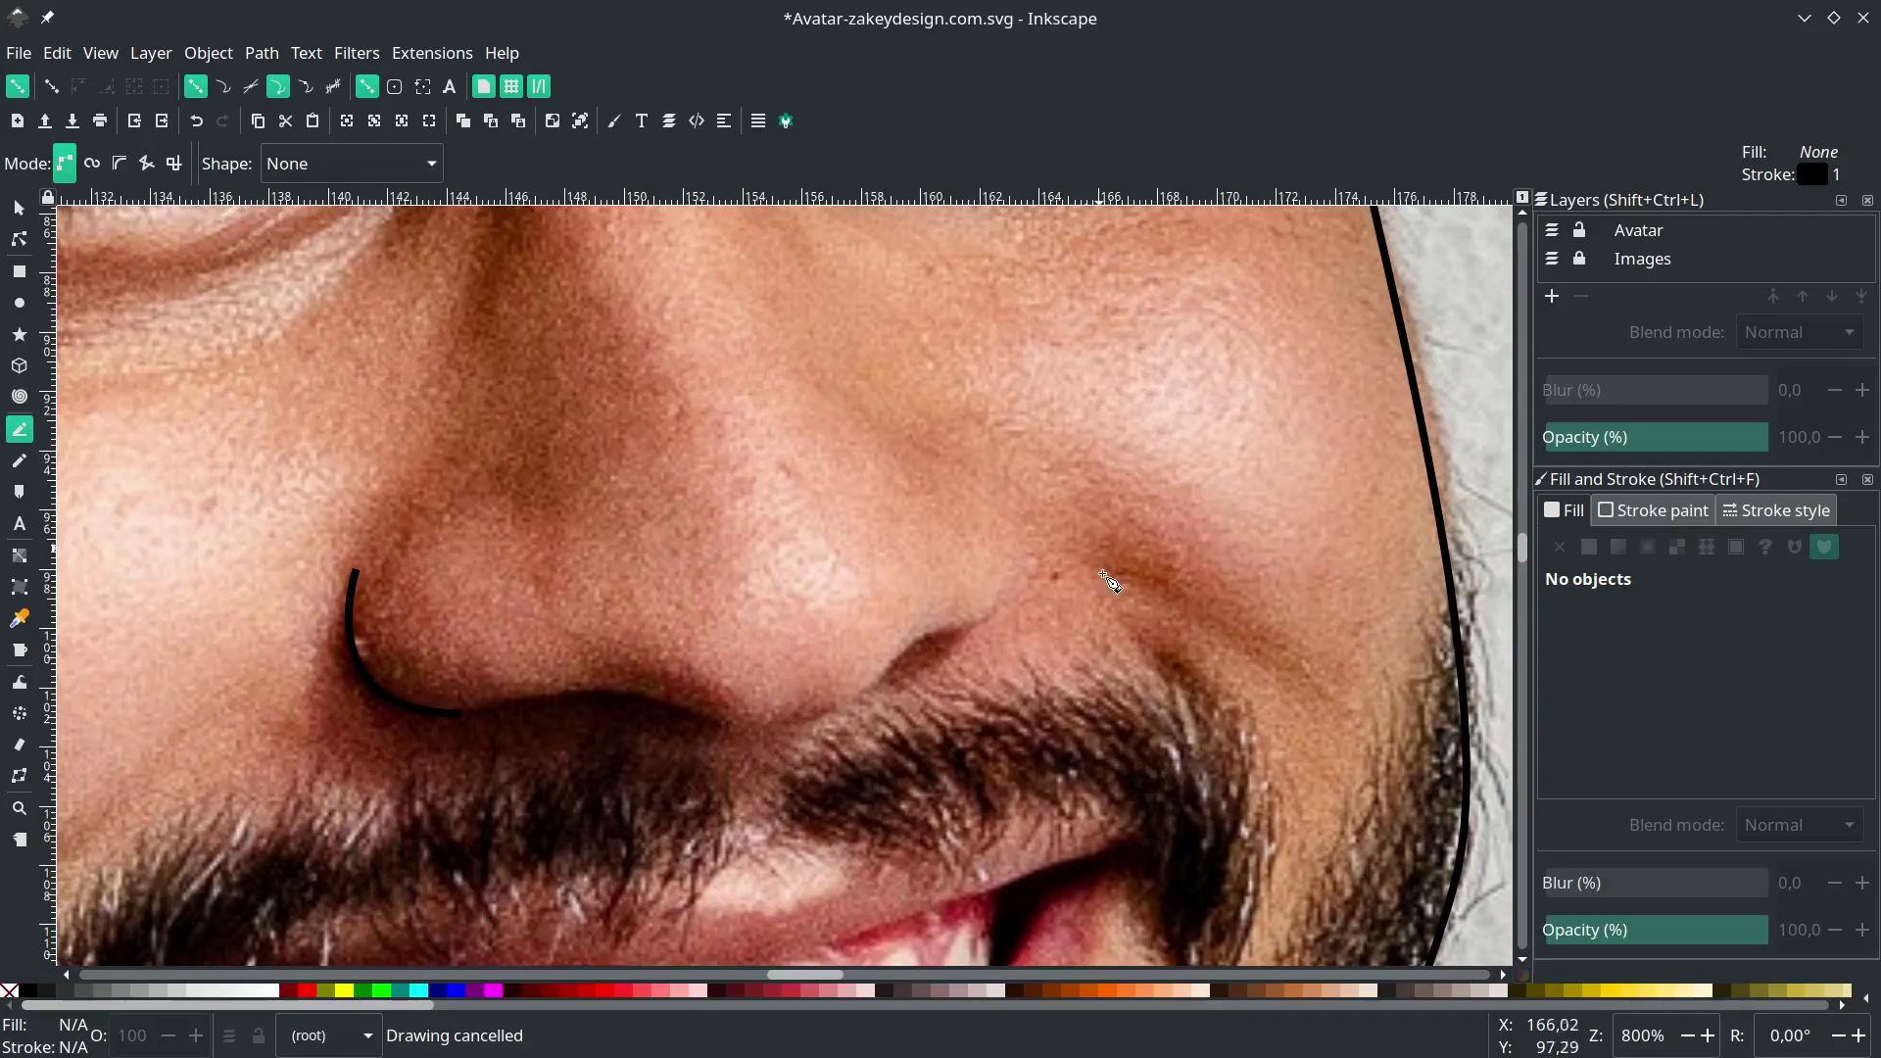
- Draw an open Bezier curve around the outer wing of the right-hand nostril, from its base upward
left_click(958, 625)
left_click_drag(1010, 545, 1007, 483)
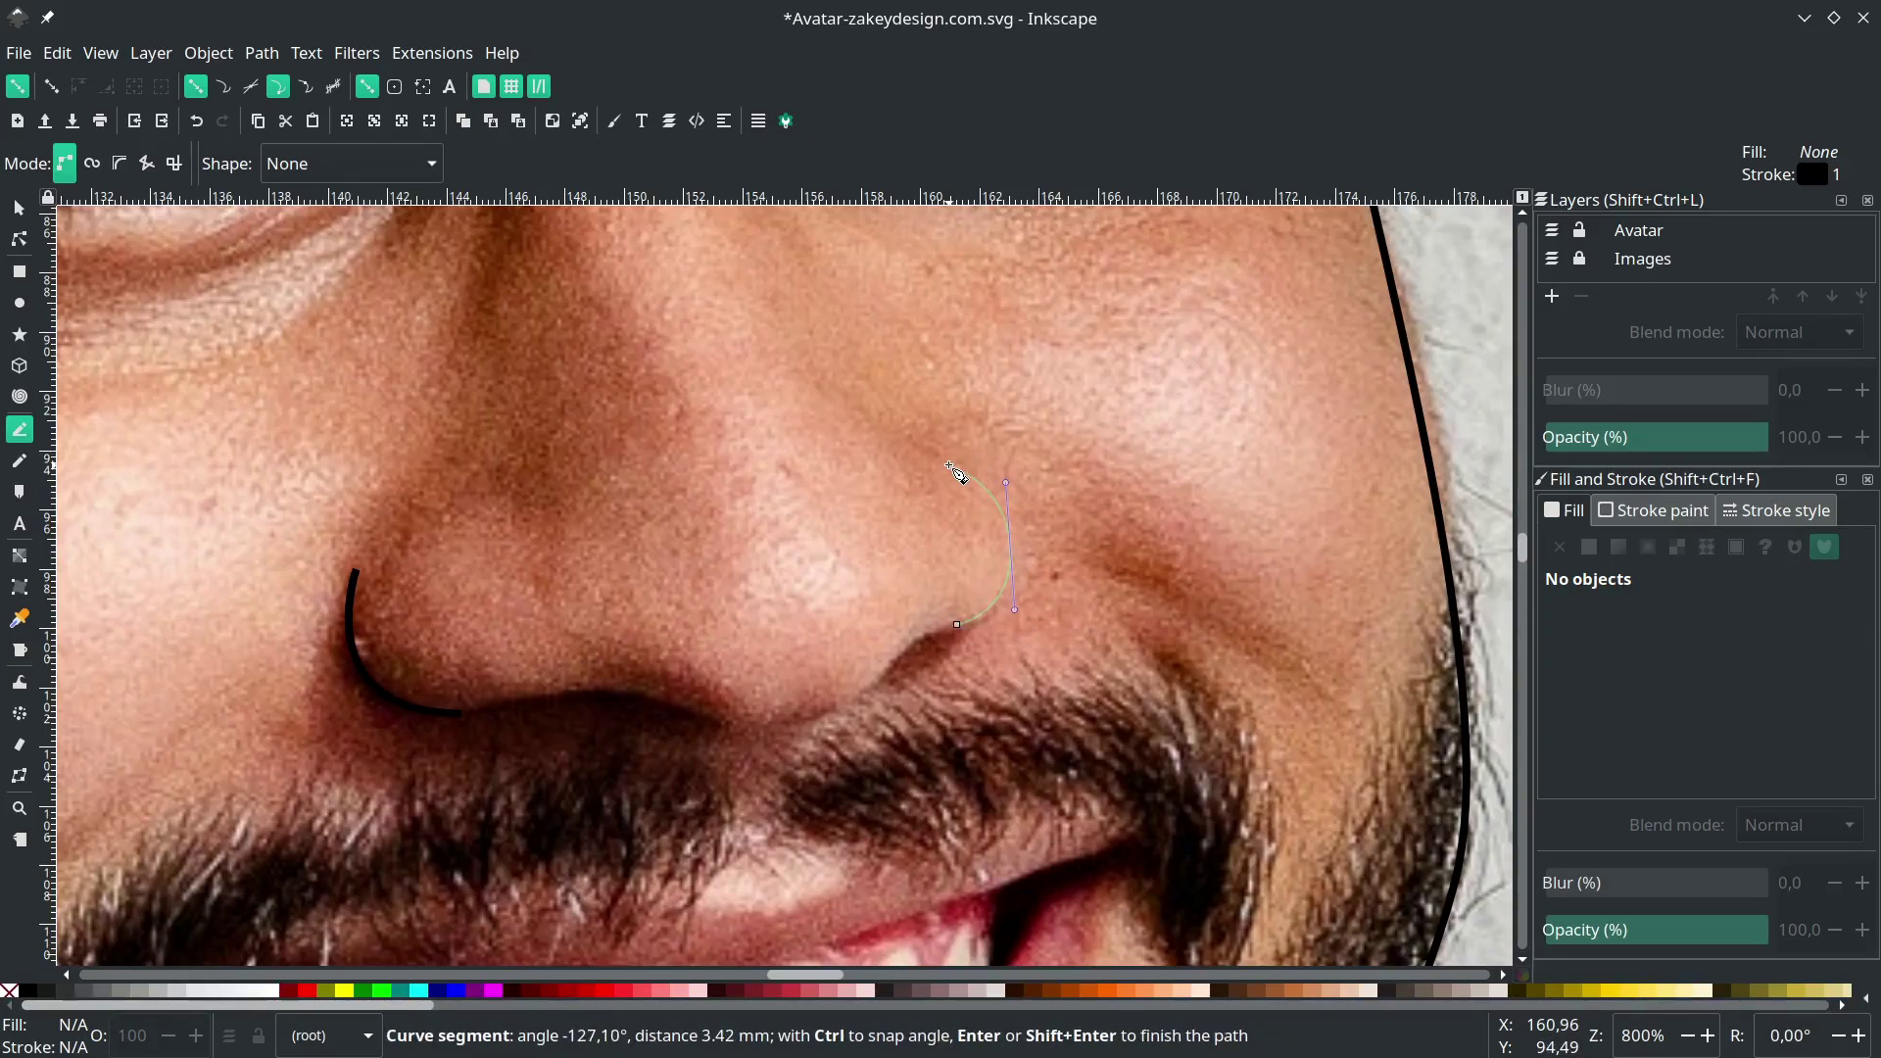
double_click(949, 465)
- Trace the underside of the nose with an open Bezier line running between the two nostril curves
scroll(943, 551, "down", 1)
scroll(753, 684, "up", 3)
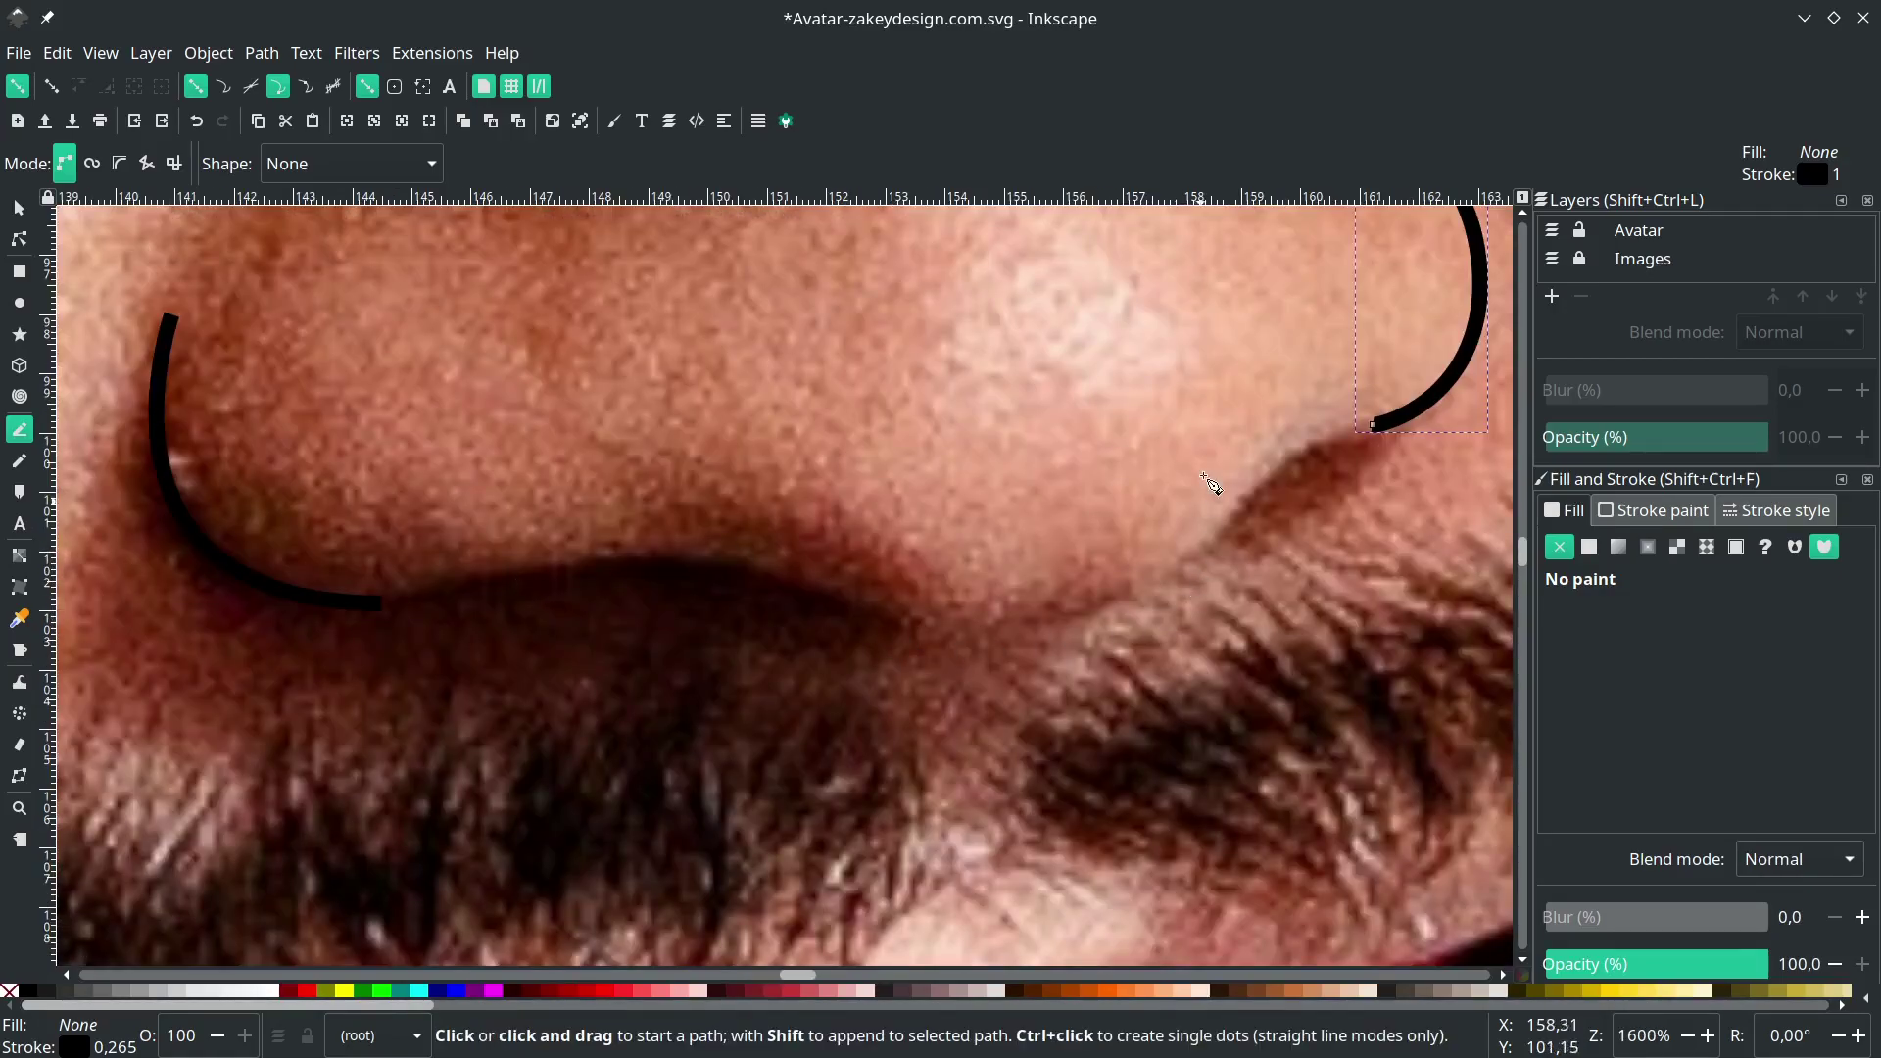
left_click(462, 588)
left_click_drag(1013, 645, 1240, 555)
left_click_drag(1312, 446, 1383, 425)
key("Return")
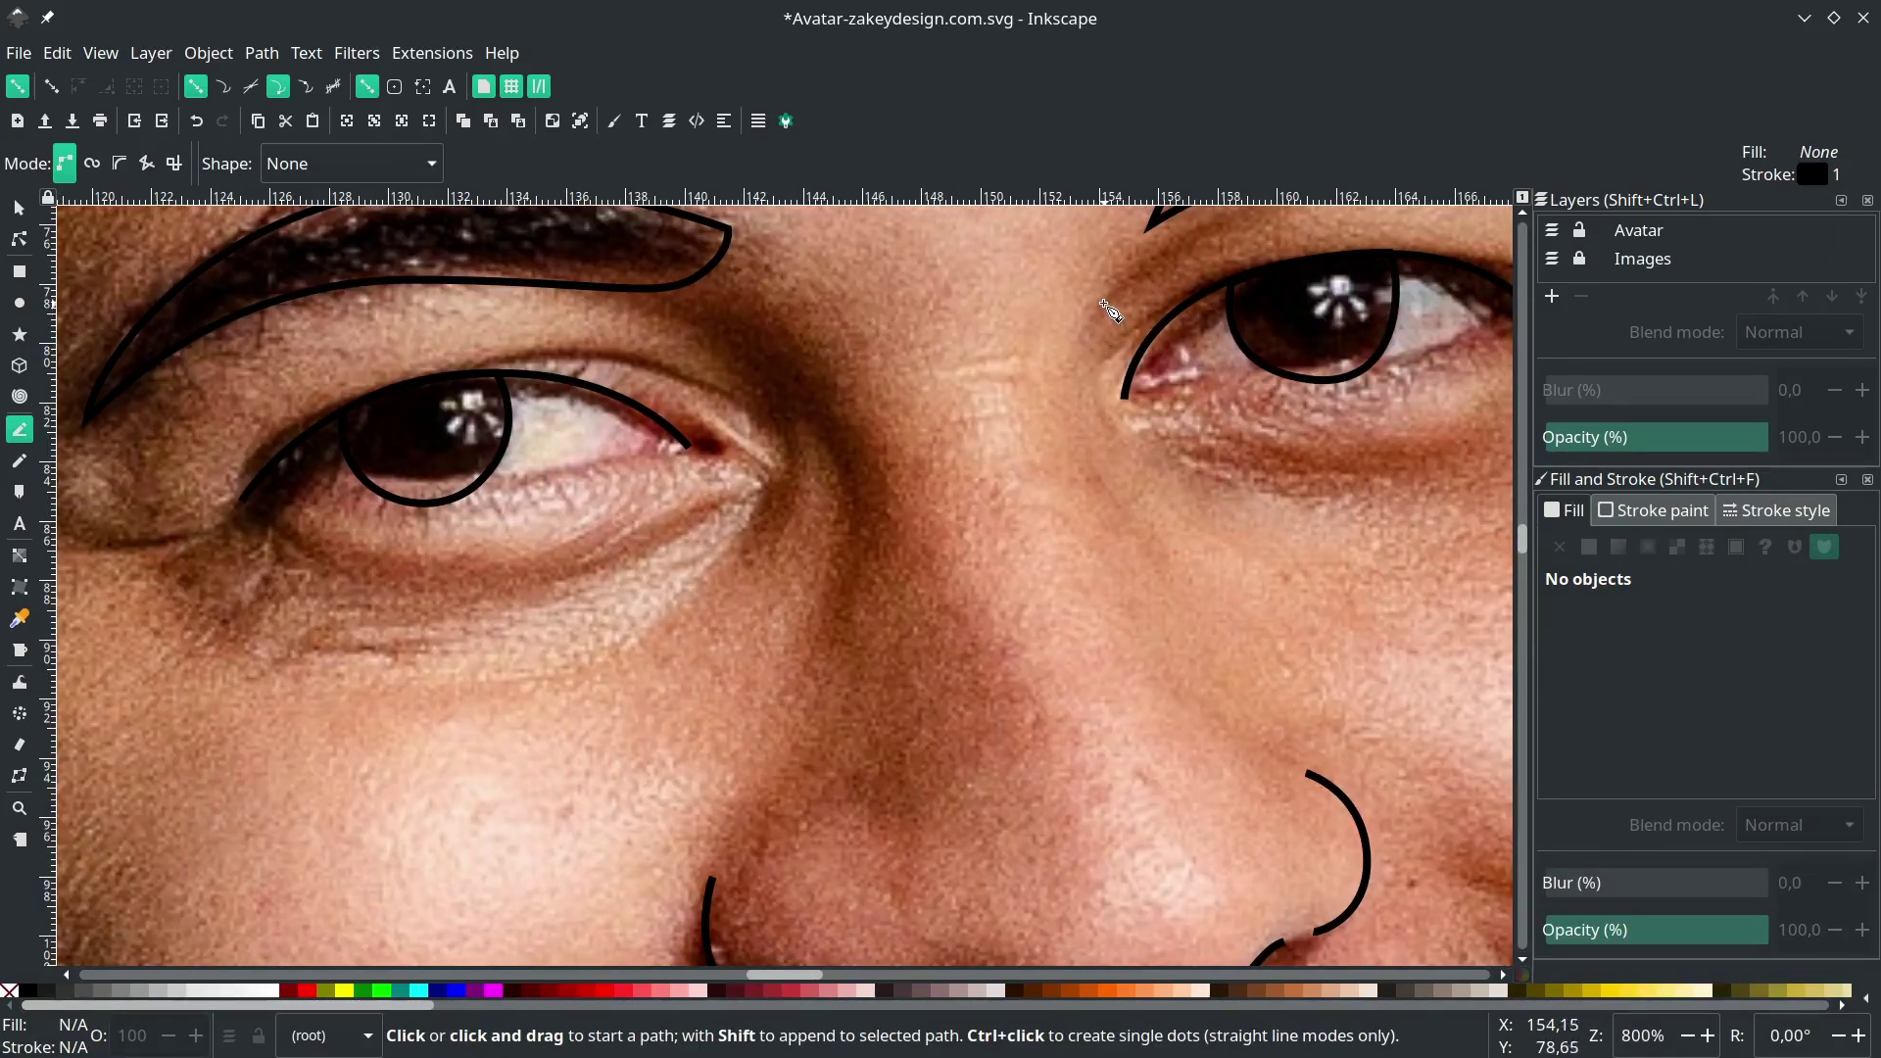
- Draw an open curve about 1.9 × 8 mm along the nose bridge, beside the inner corner of the right-hand eye
left_click(1107, 311)
scroll(1088, 313, "down", 1)
left_click_drag(1083, 469, 1190, 583)
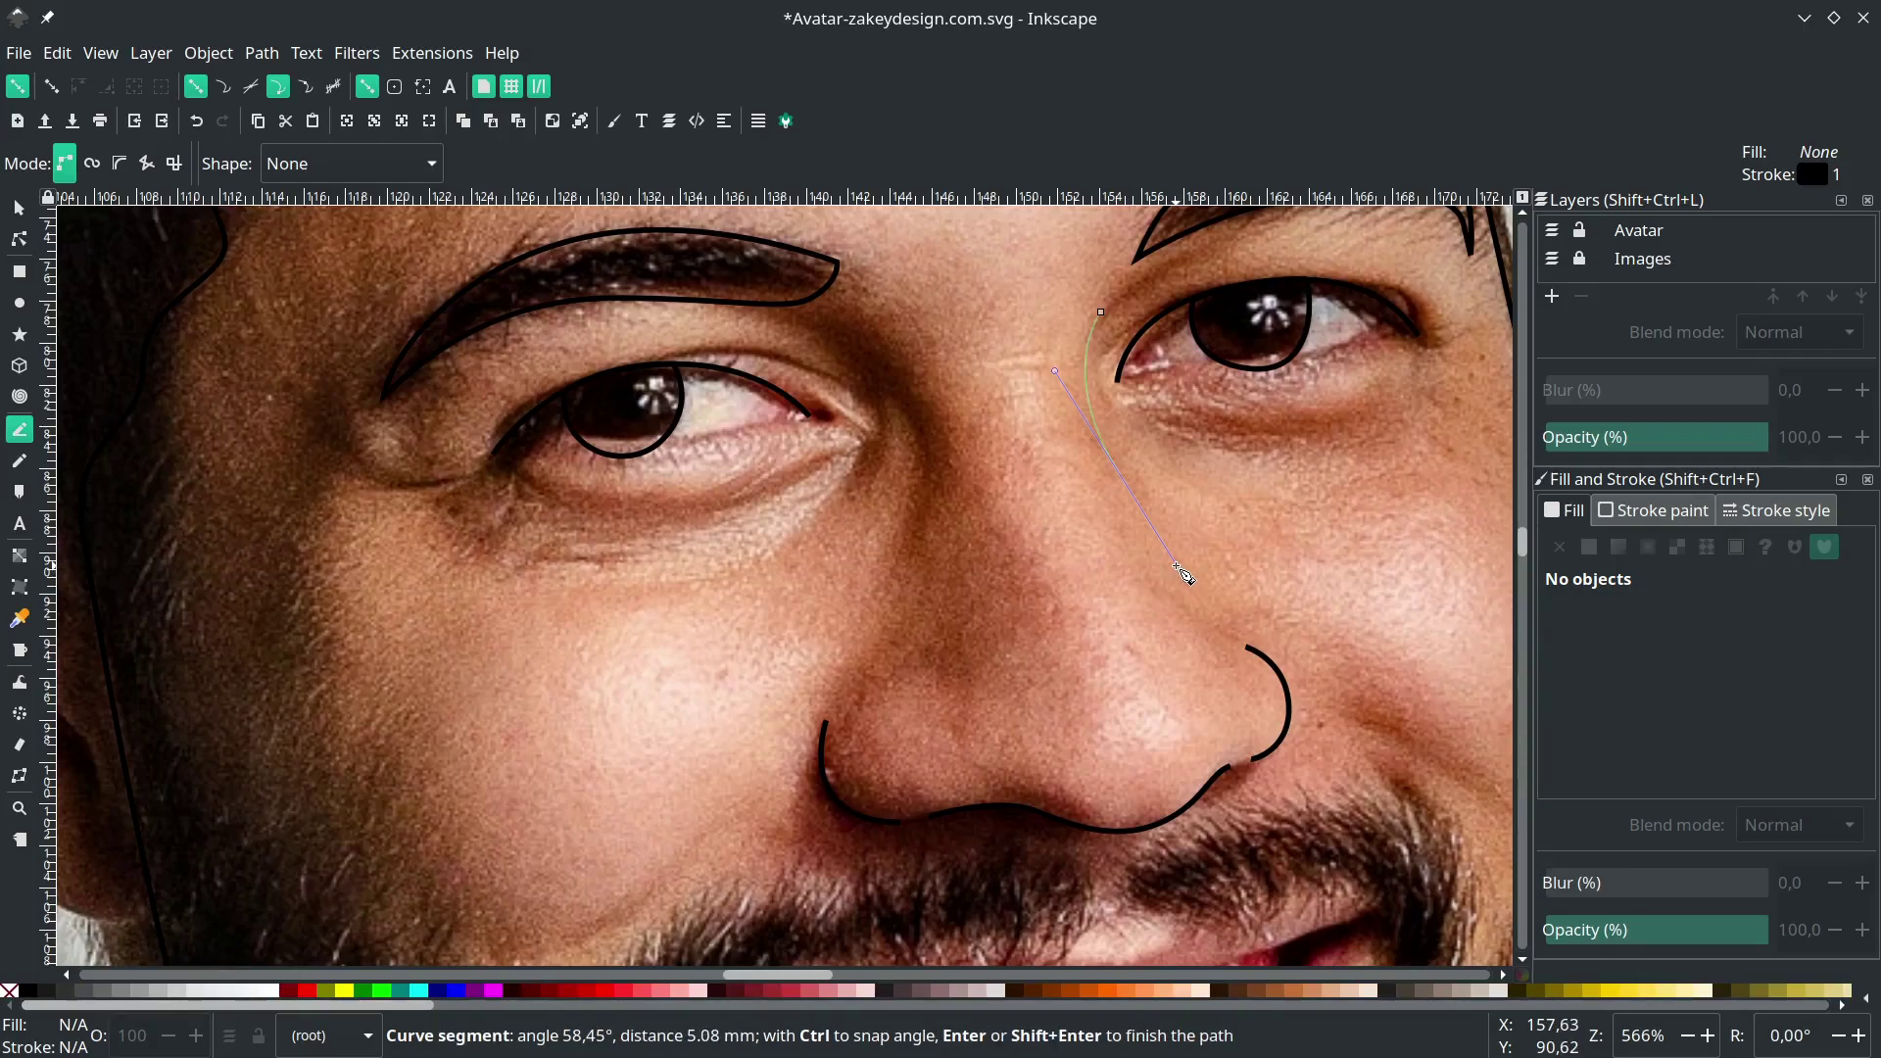
right_click(1179, 567)
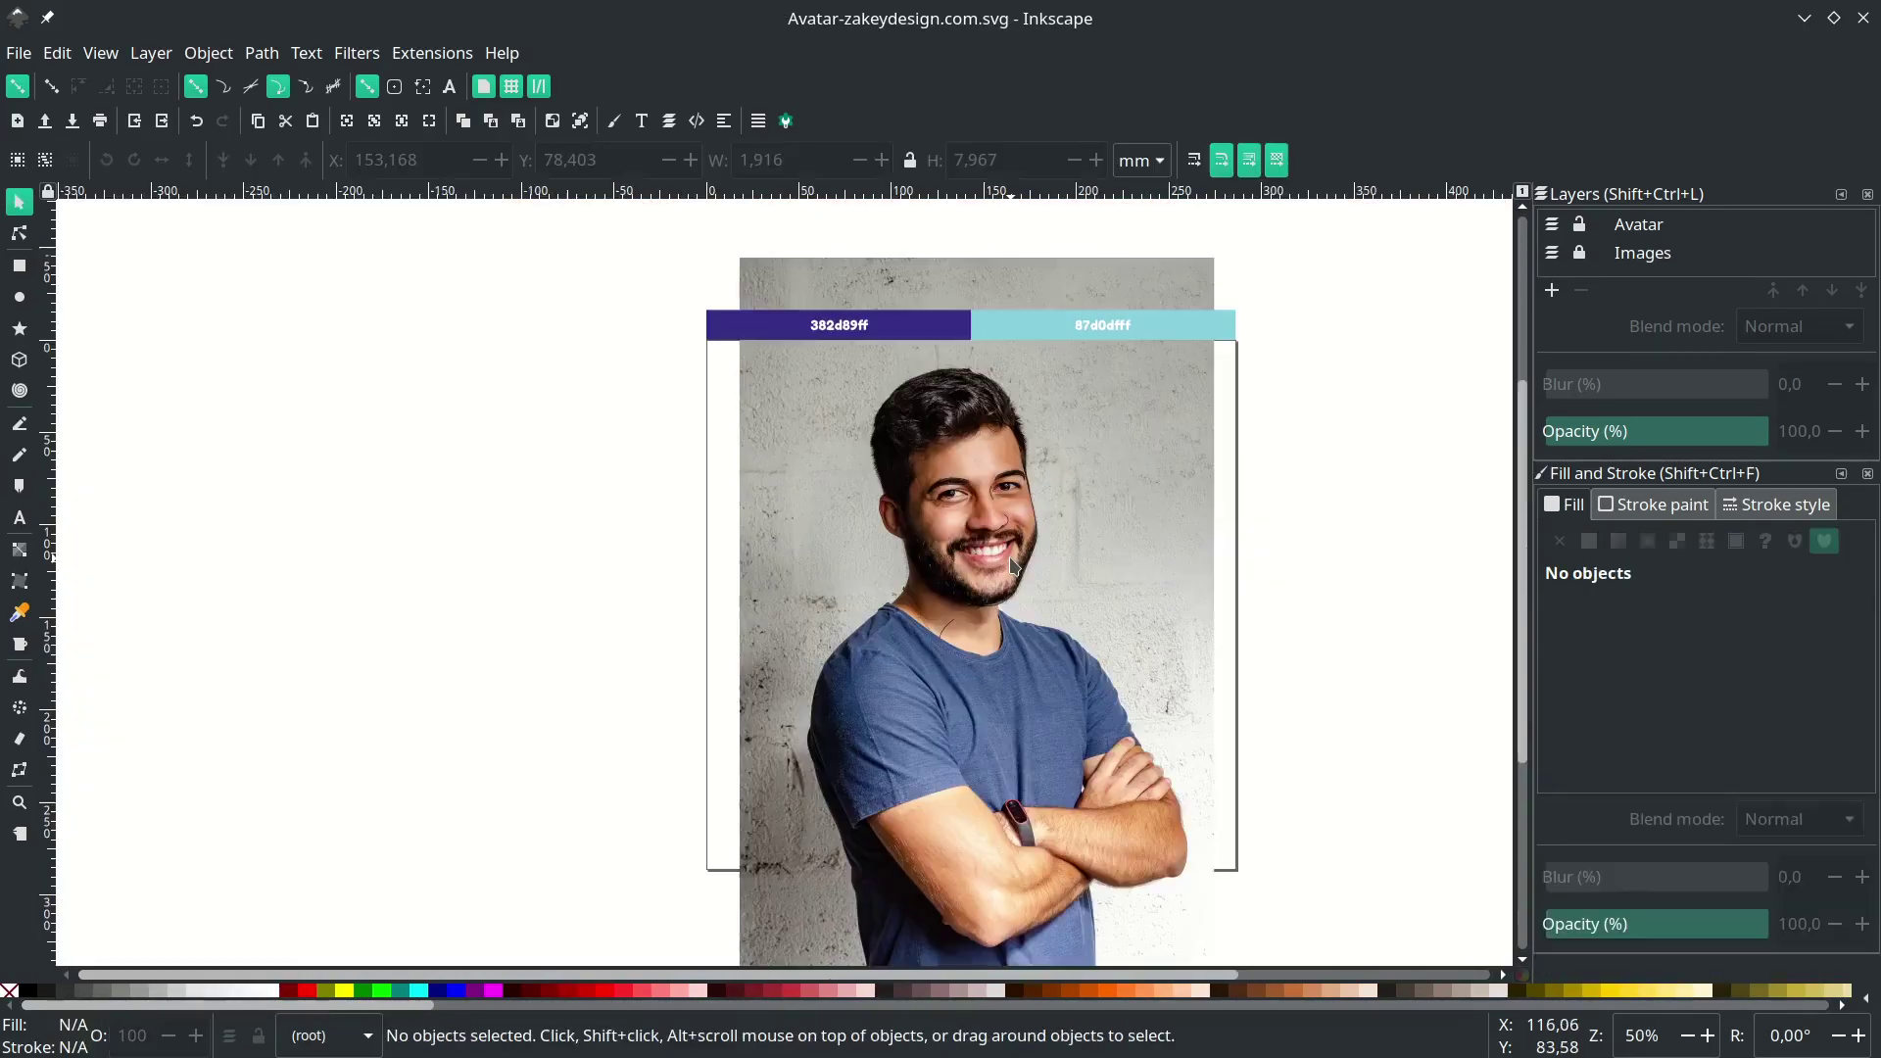
- Trace the smile opening around the teeth with a closed Bezier path pointed at both mouth corners
scroll(1022, 578, "up", 6)
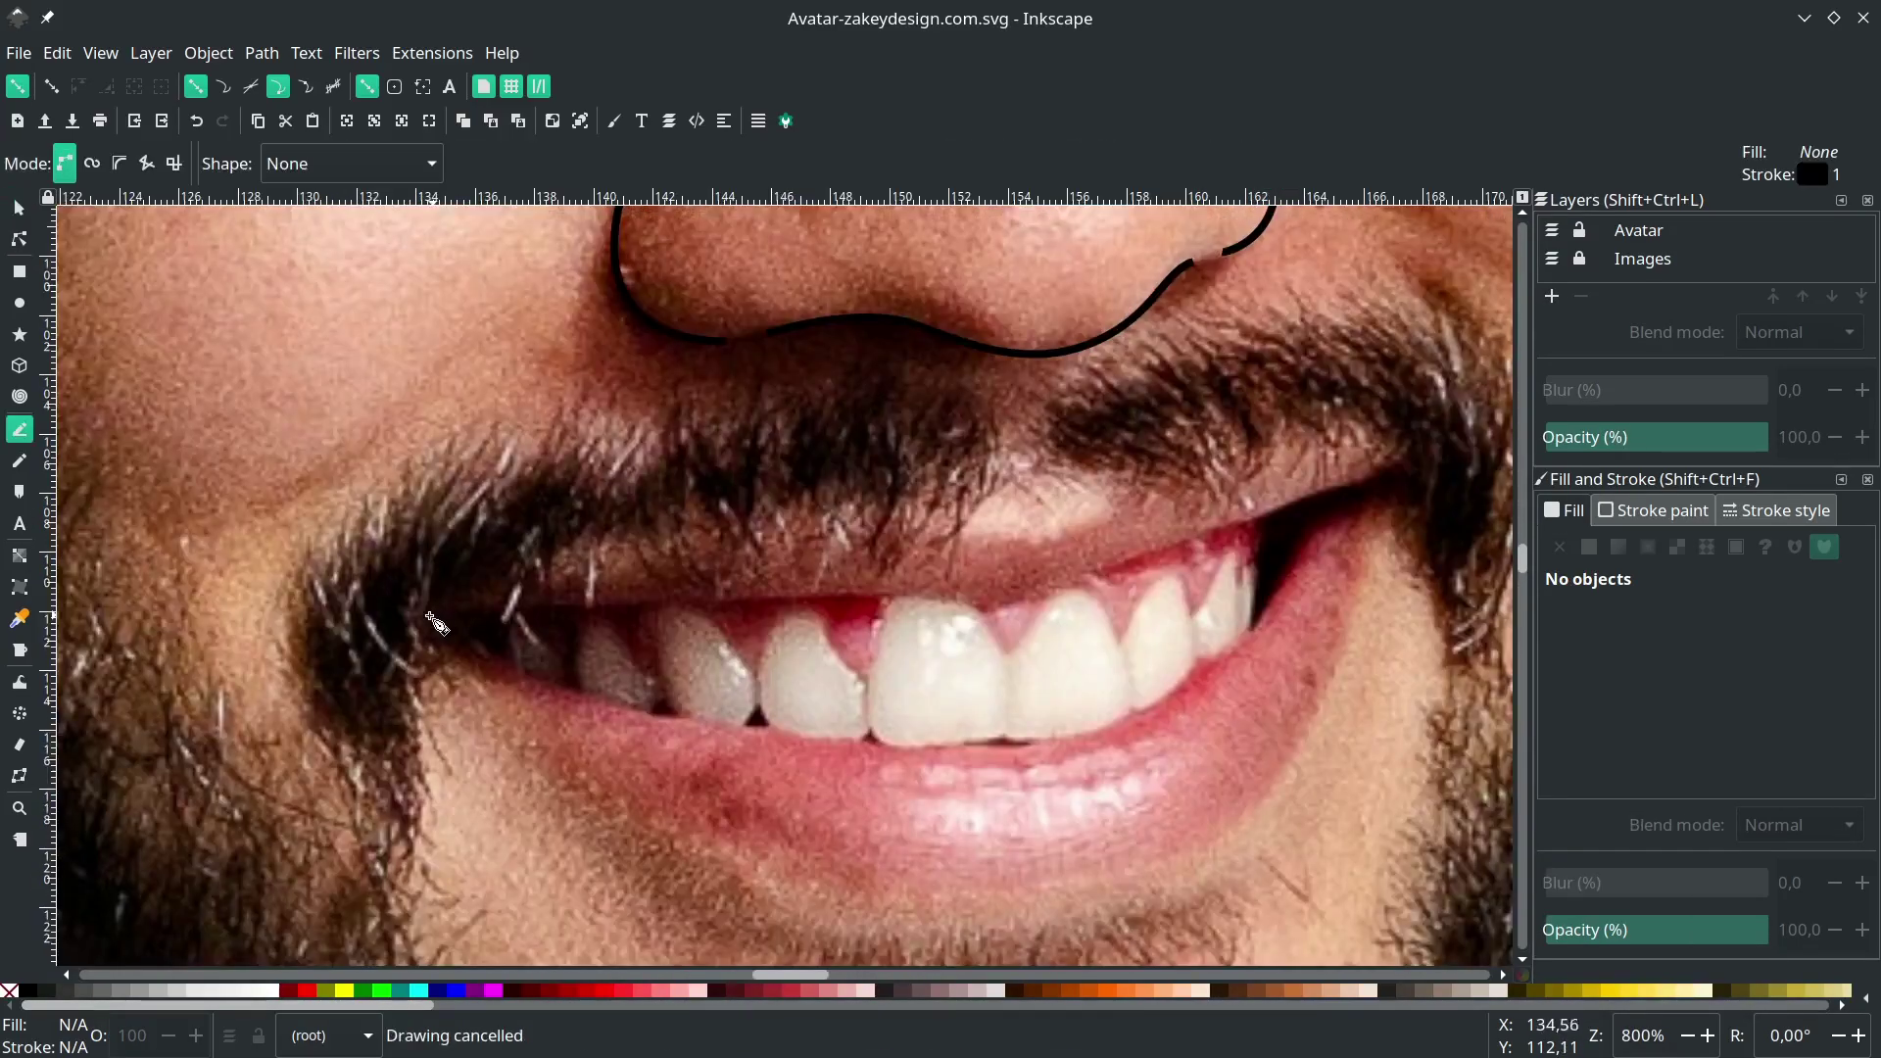
left_click(428, 618)
left_click_drag(898, 593, 1025, 607)
left_click_drag(1165, 541, 1267, 510)
left_click_drag(1392, 473, 1394, 472)
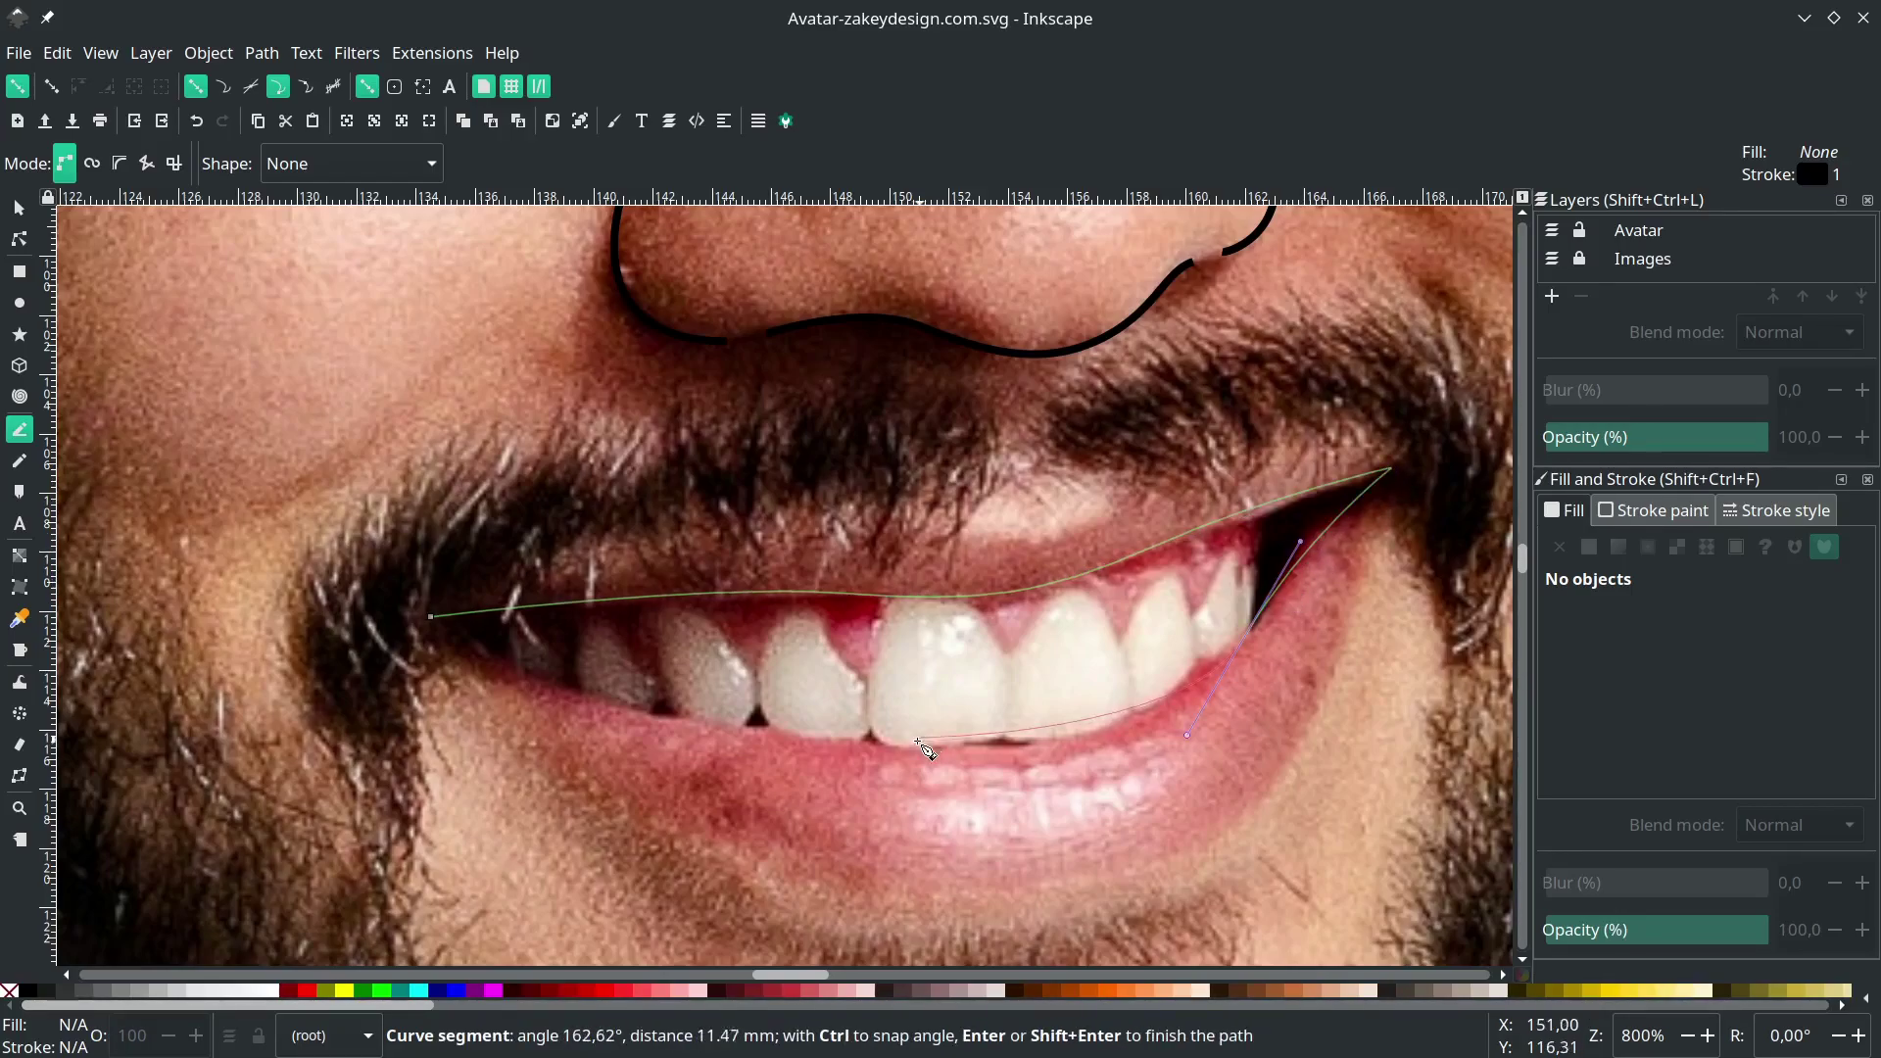
left_click_drag(595, 713, 534, 684)
left_click(431, 618)
- Draw a short curve across the mouth shape beside the last tooth, separating the dark right-hand corner
scroll(1274, 596, "up", 2)
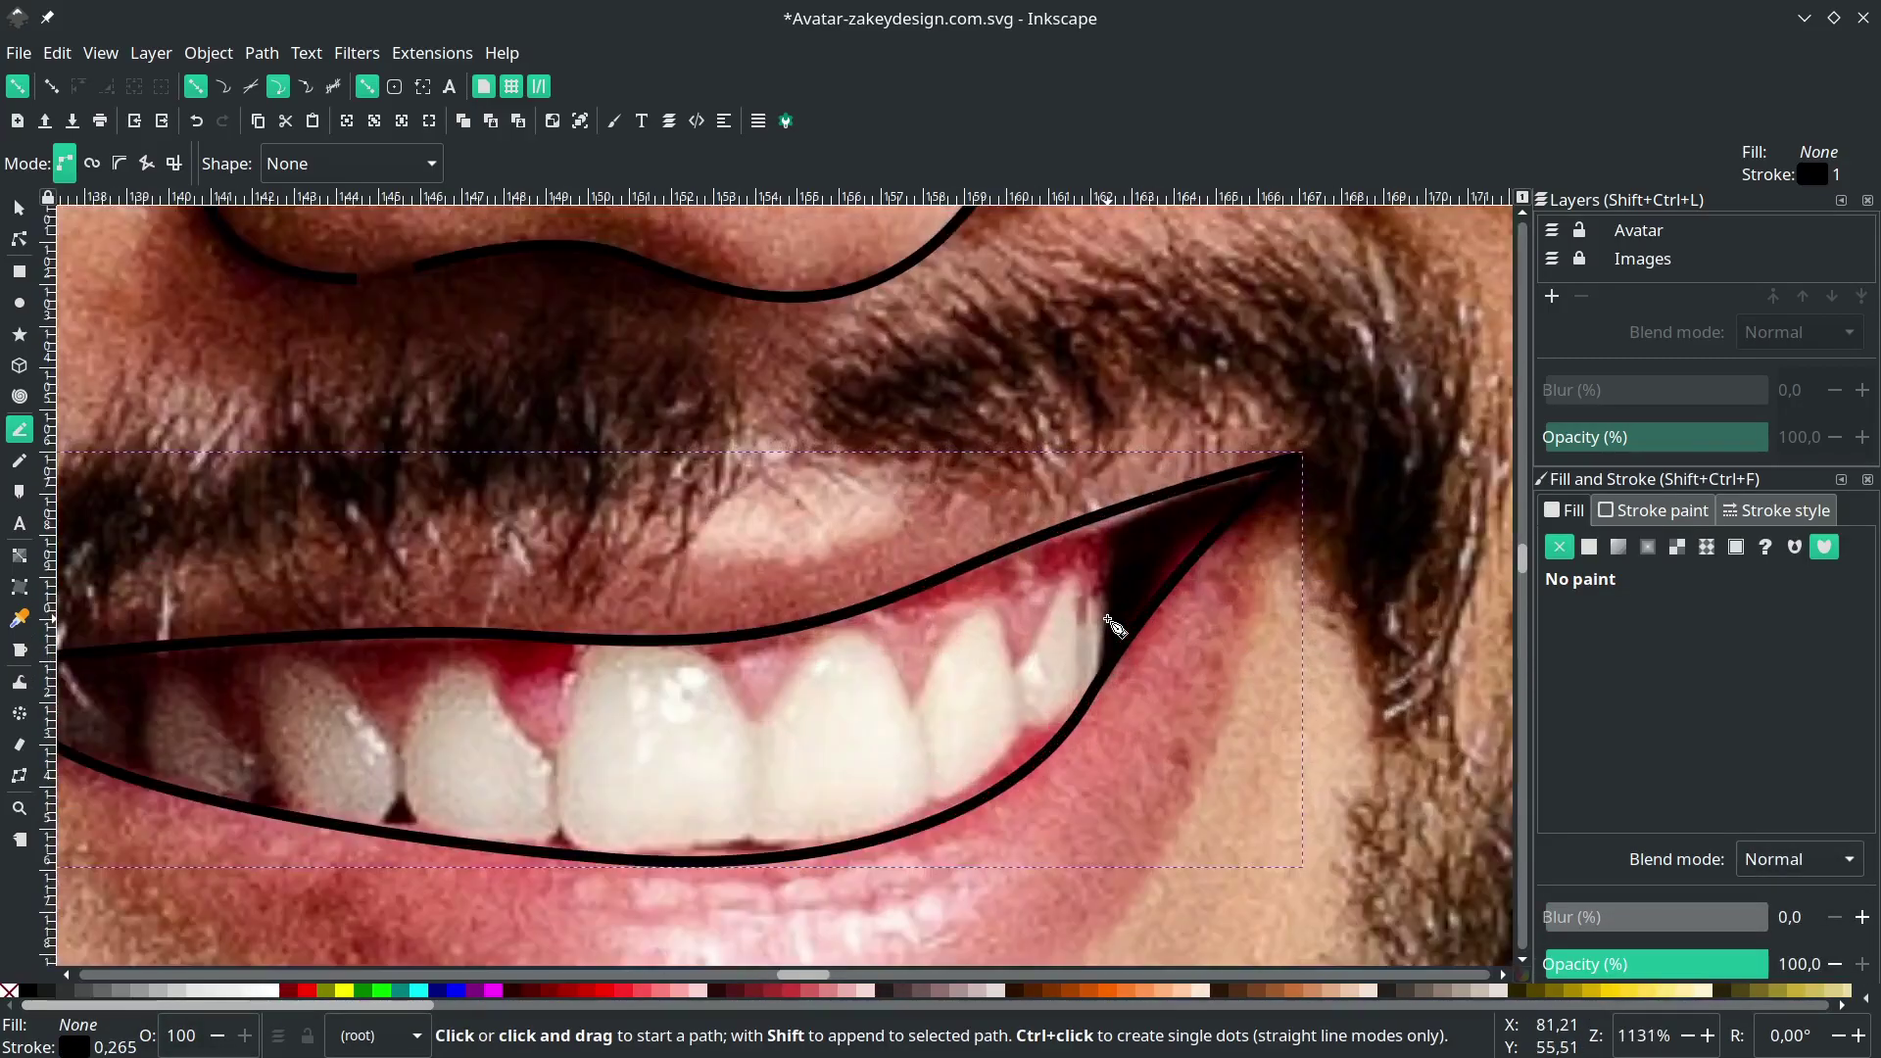
left_click(1128, 425)
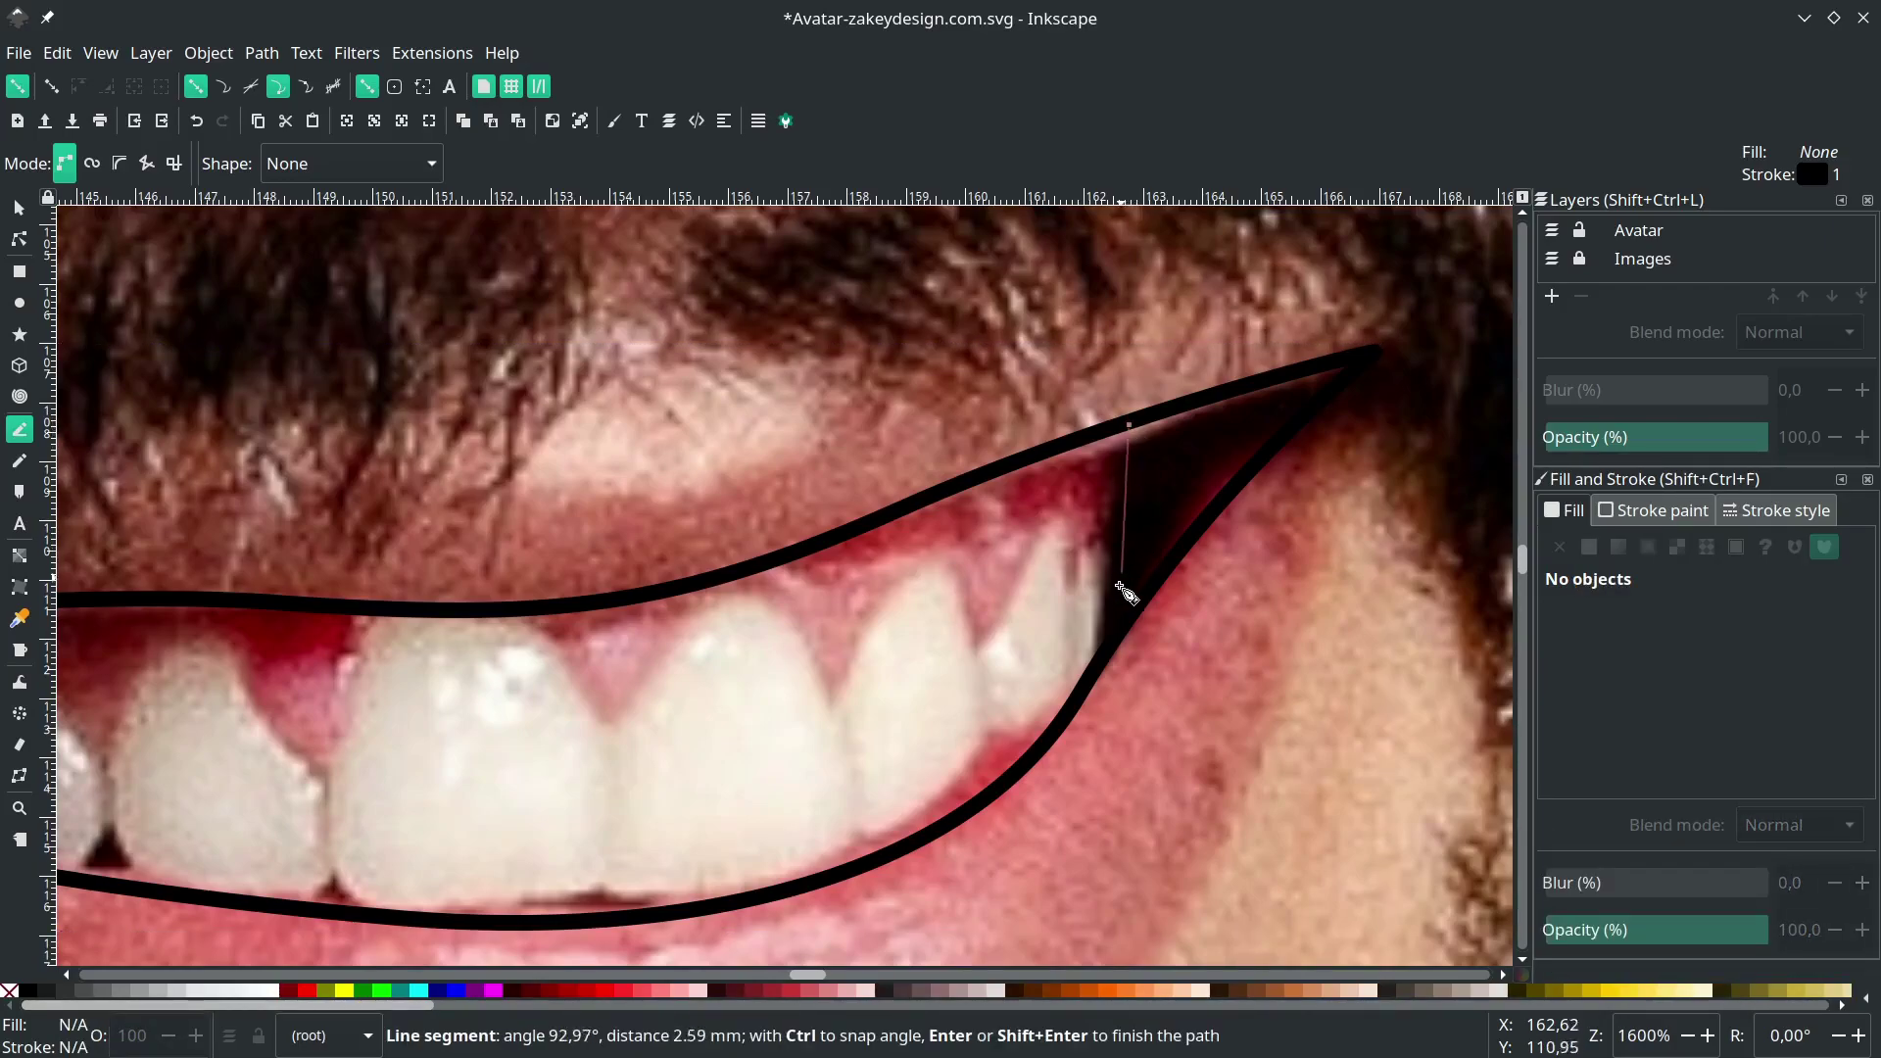
left_click_drag(1100, 651, 1097, 761)
key("Return")
- Draw a short curve about 0.6 × 2.4 mm across the mouth shape, separating the dark left-hand corner
scroll(1134, 722, "down", 3)
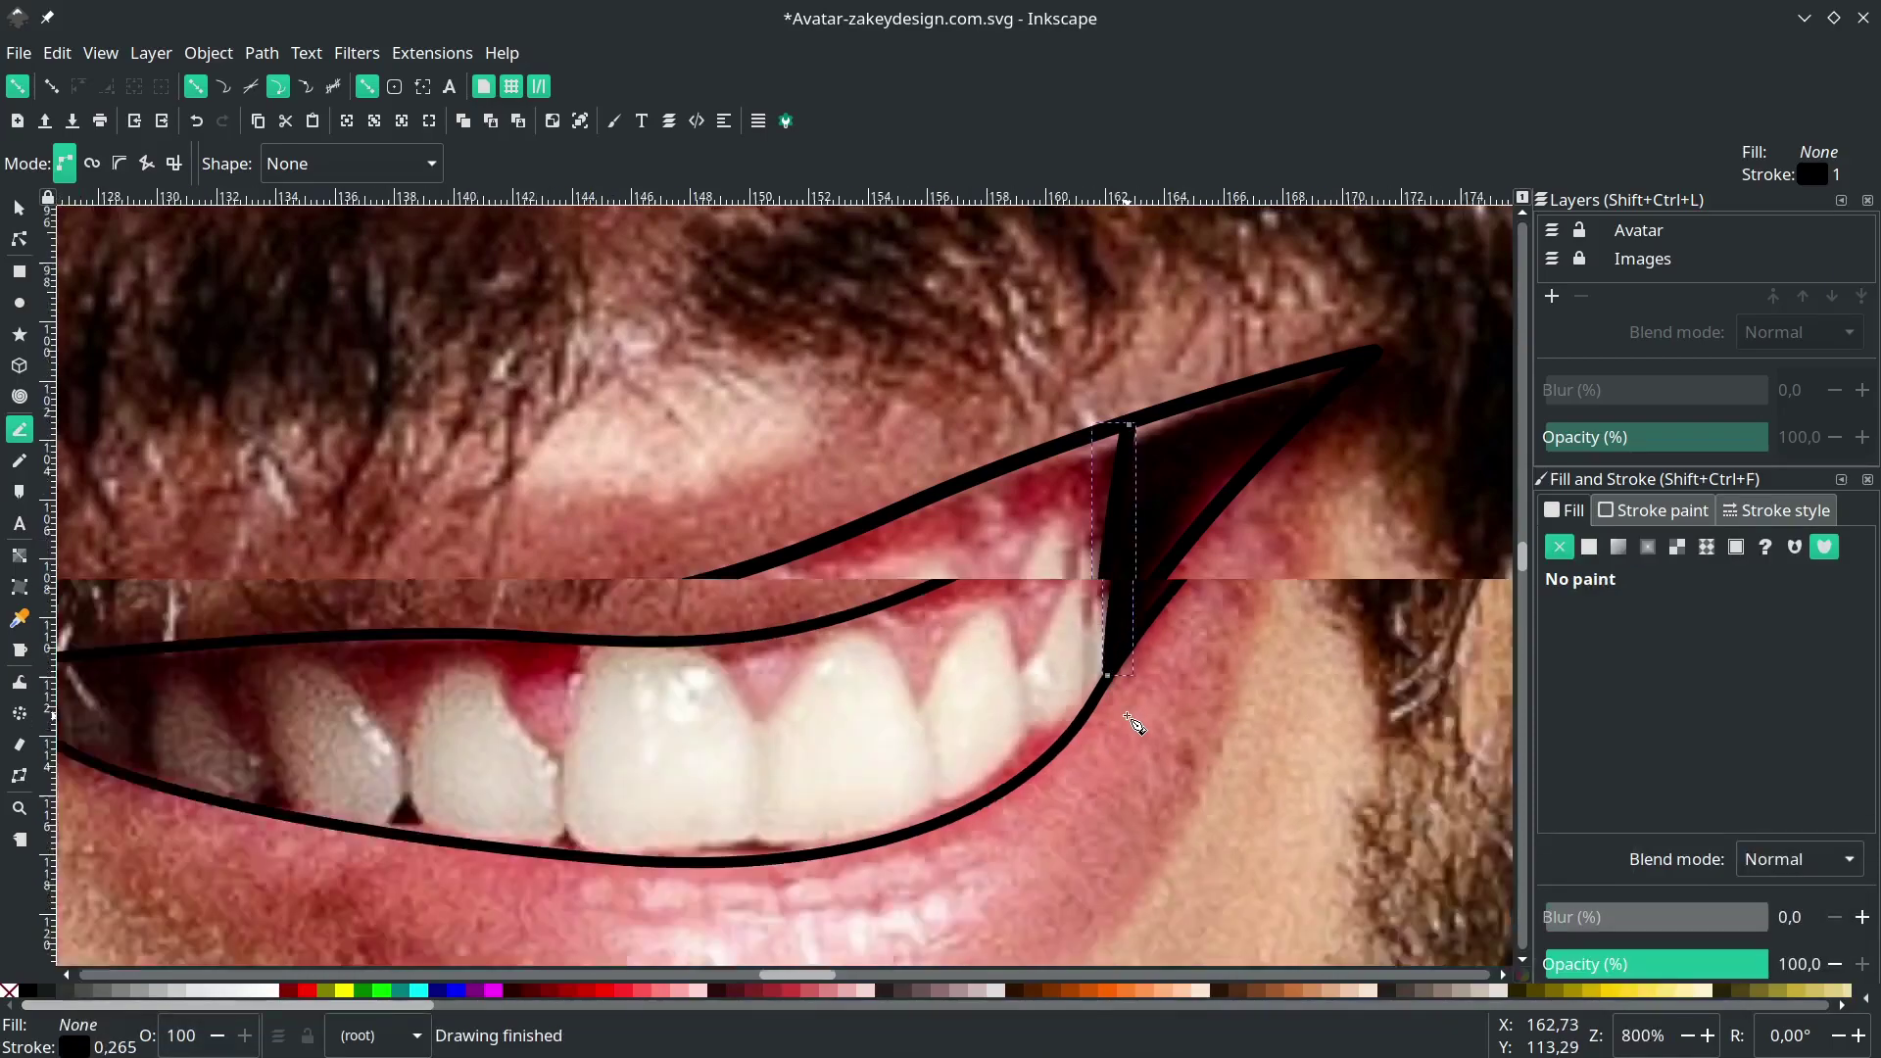
scroll(790, 807, "up", 4)
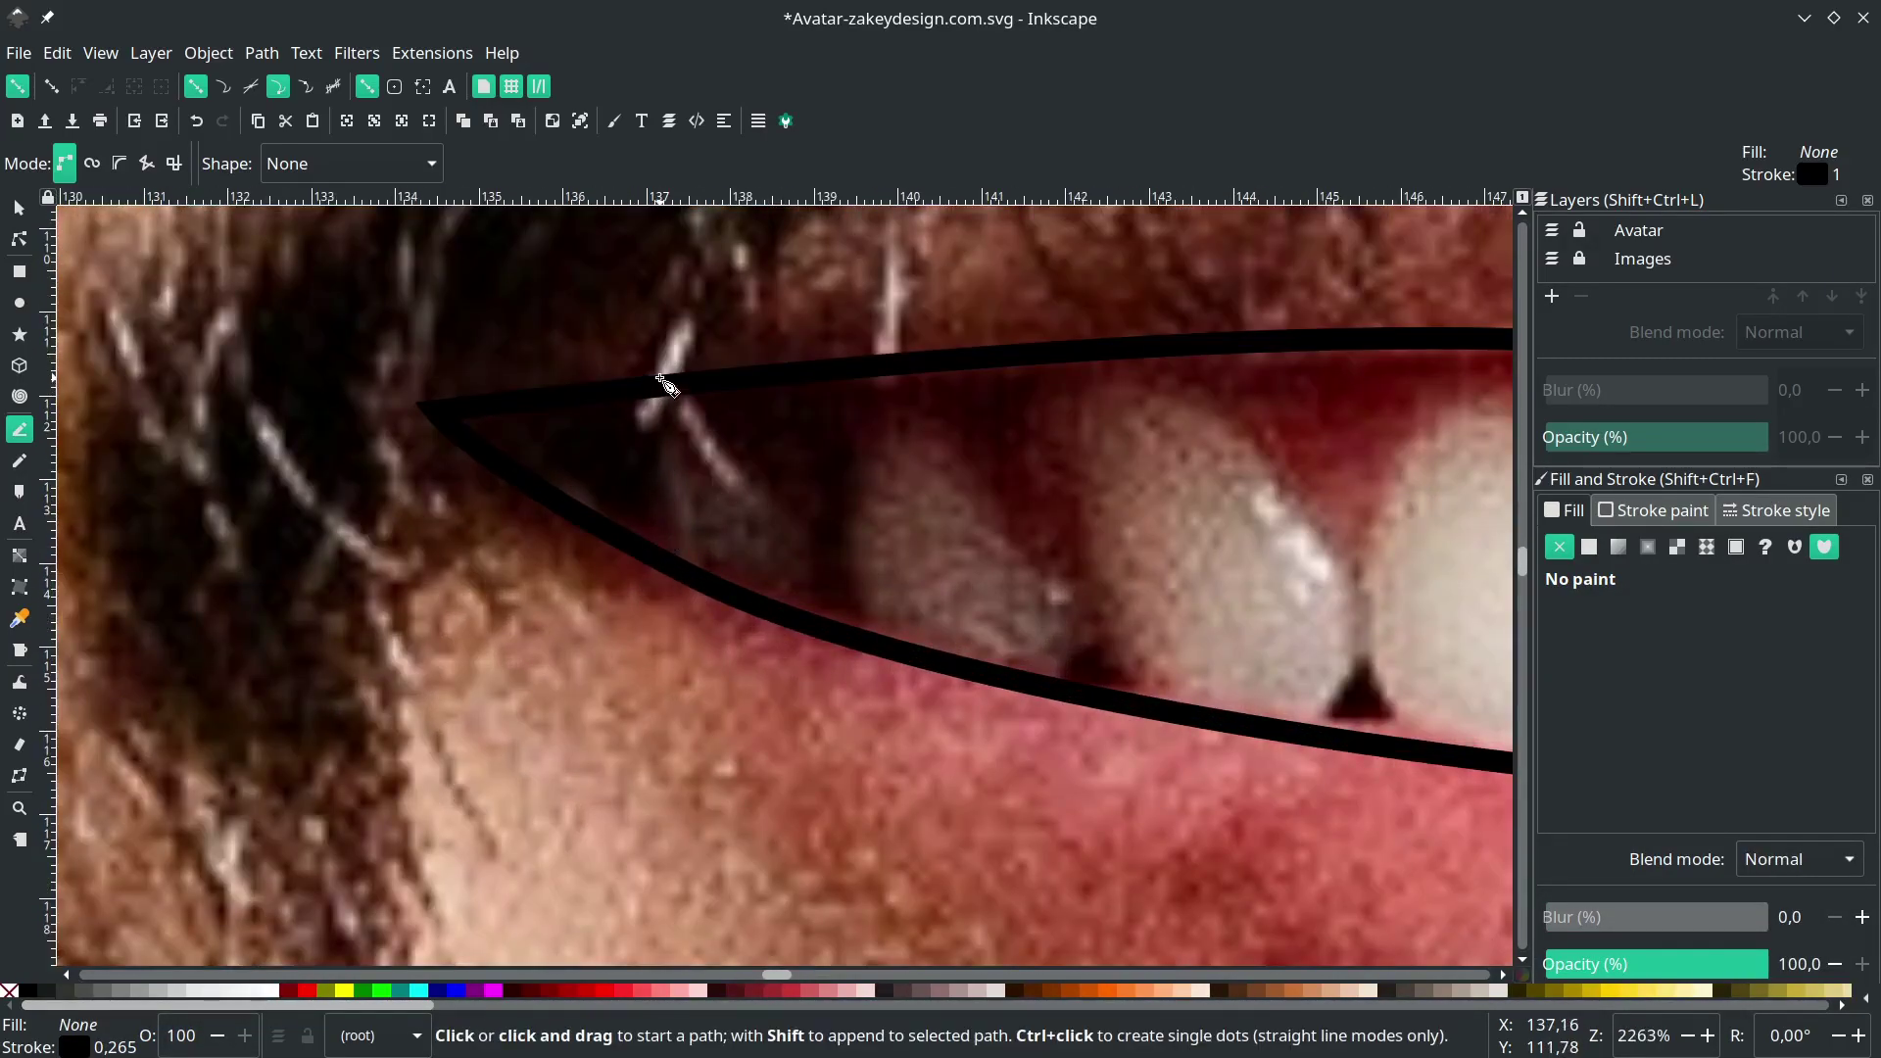
left_click(662, 380)
left_click_drag(683, 582, 737, 632)
key("Return")
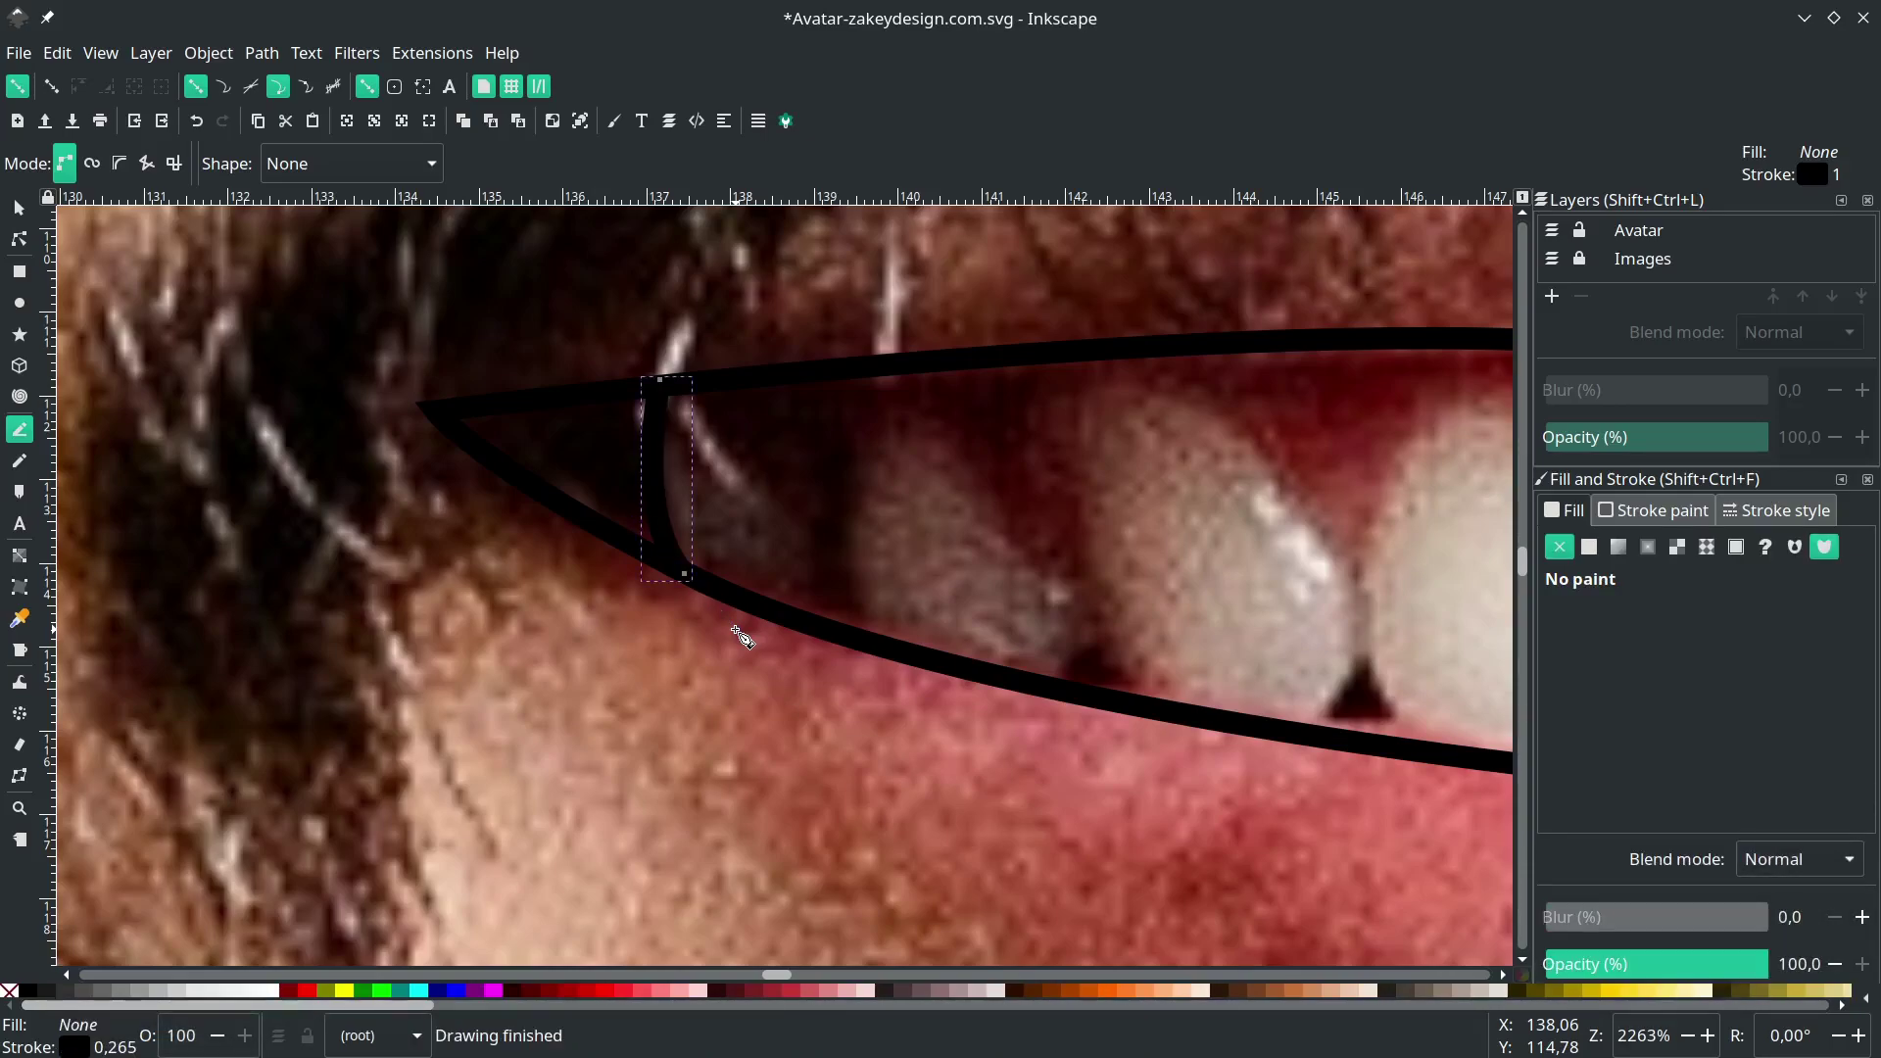
- Draw an open Bezier curve about 19 × 5.3 mm along the lower edge of the bottom lip
scroll(737, 632, "down", 2)
scroll(737, 632, "right", 6)
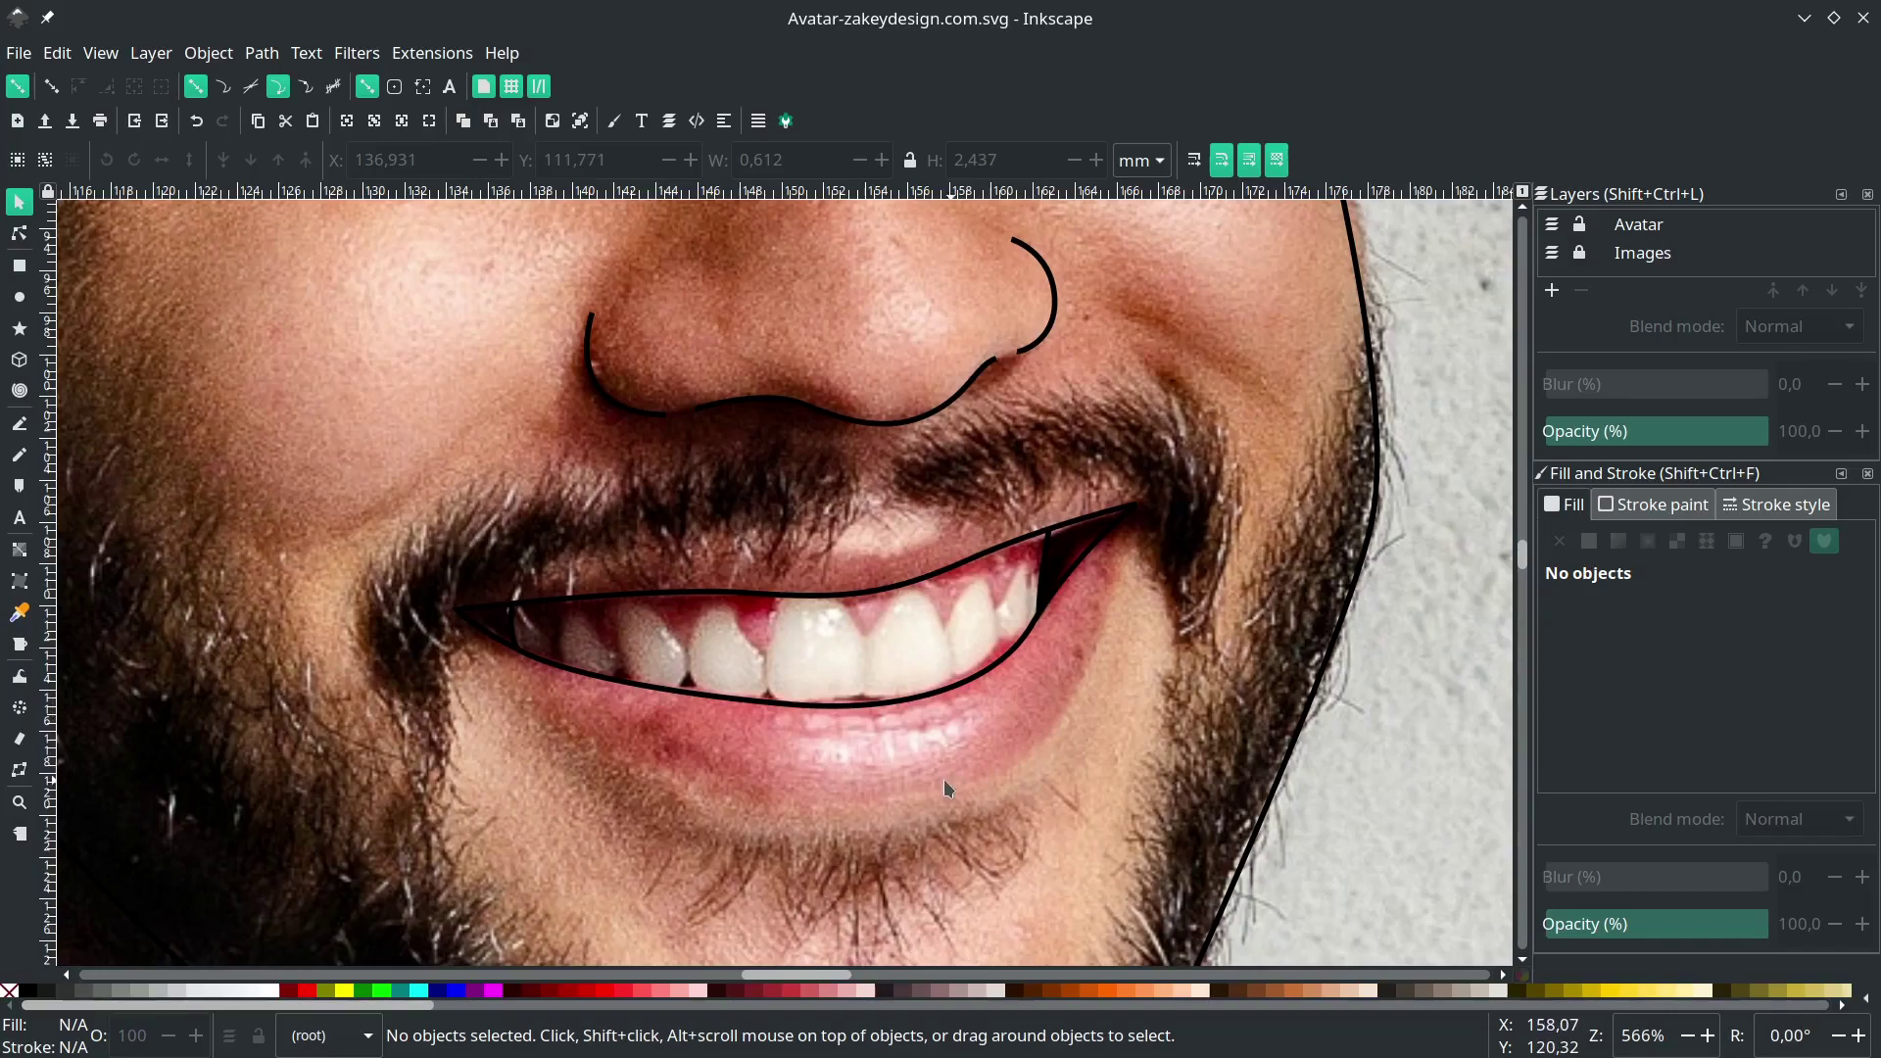
key("b")
left_click(669, 777)
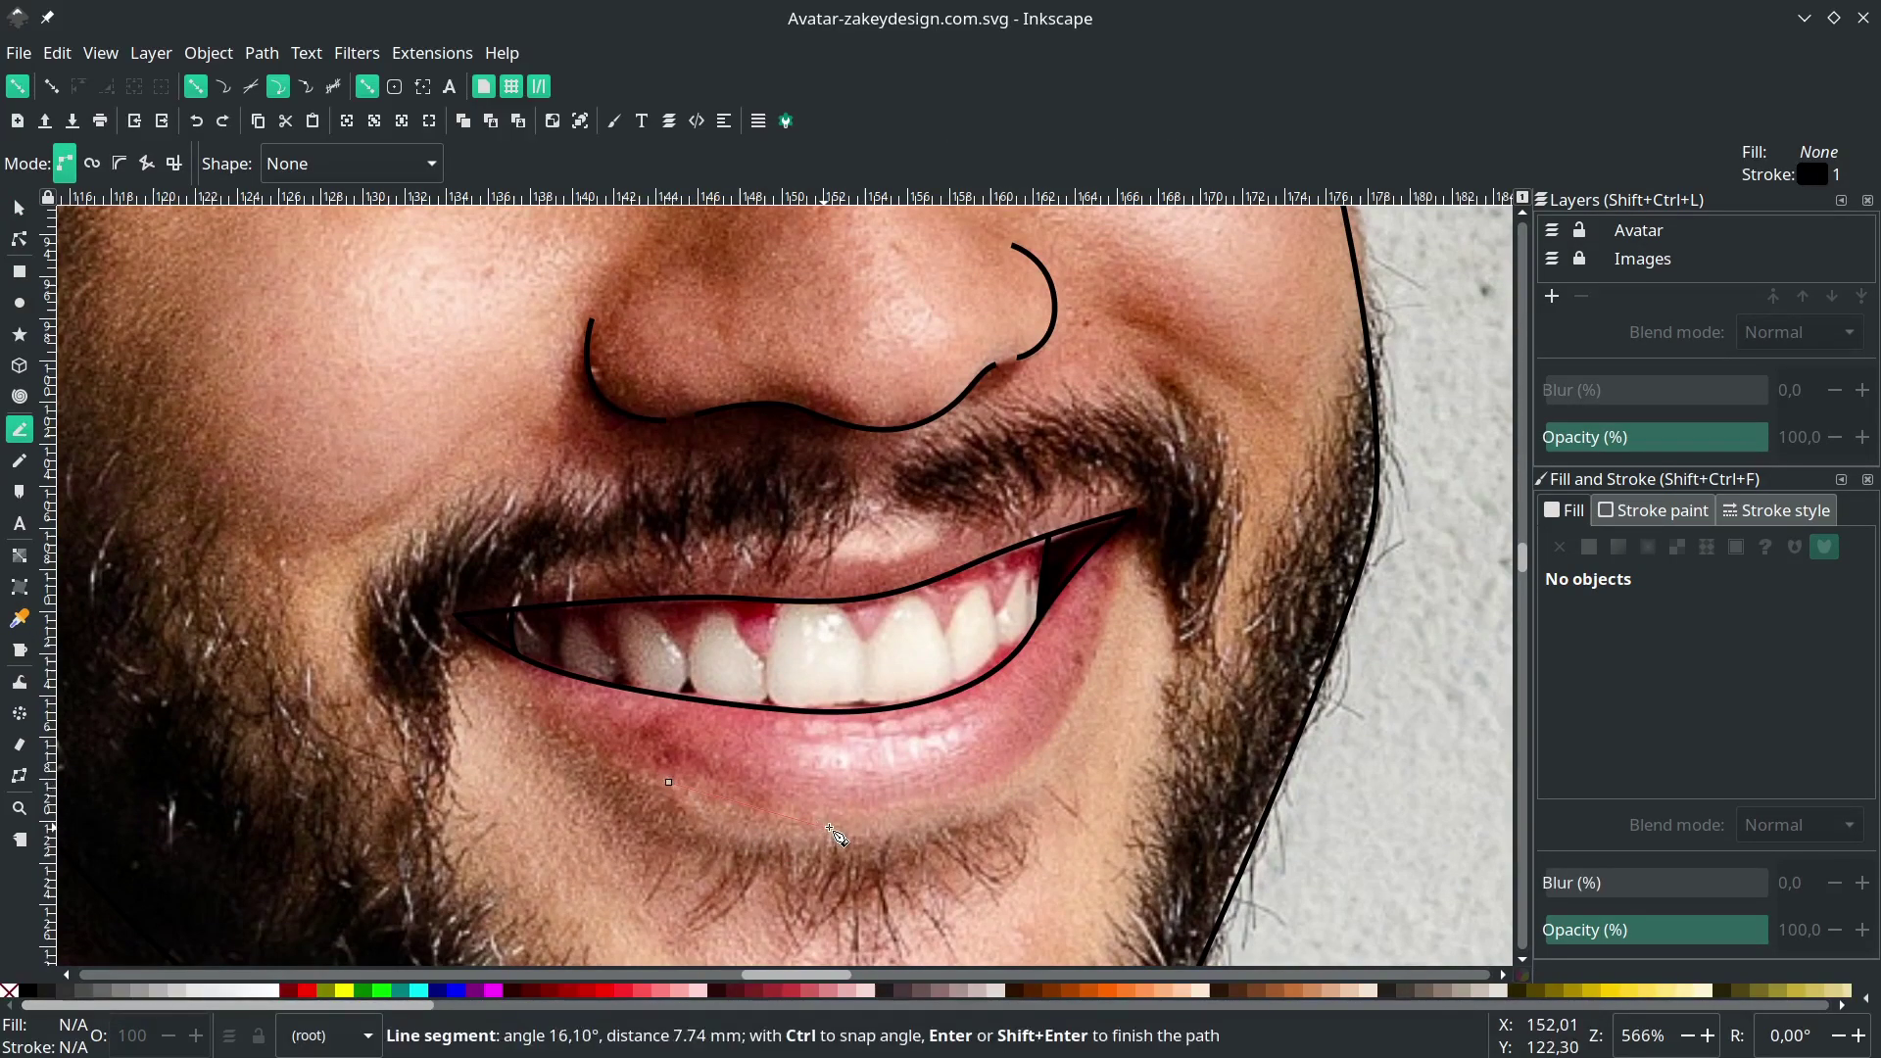
left_click_drag(921, 804, 1031, 781)
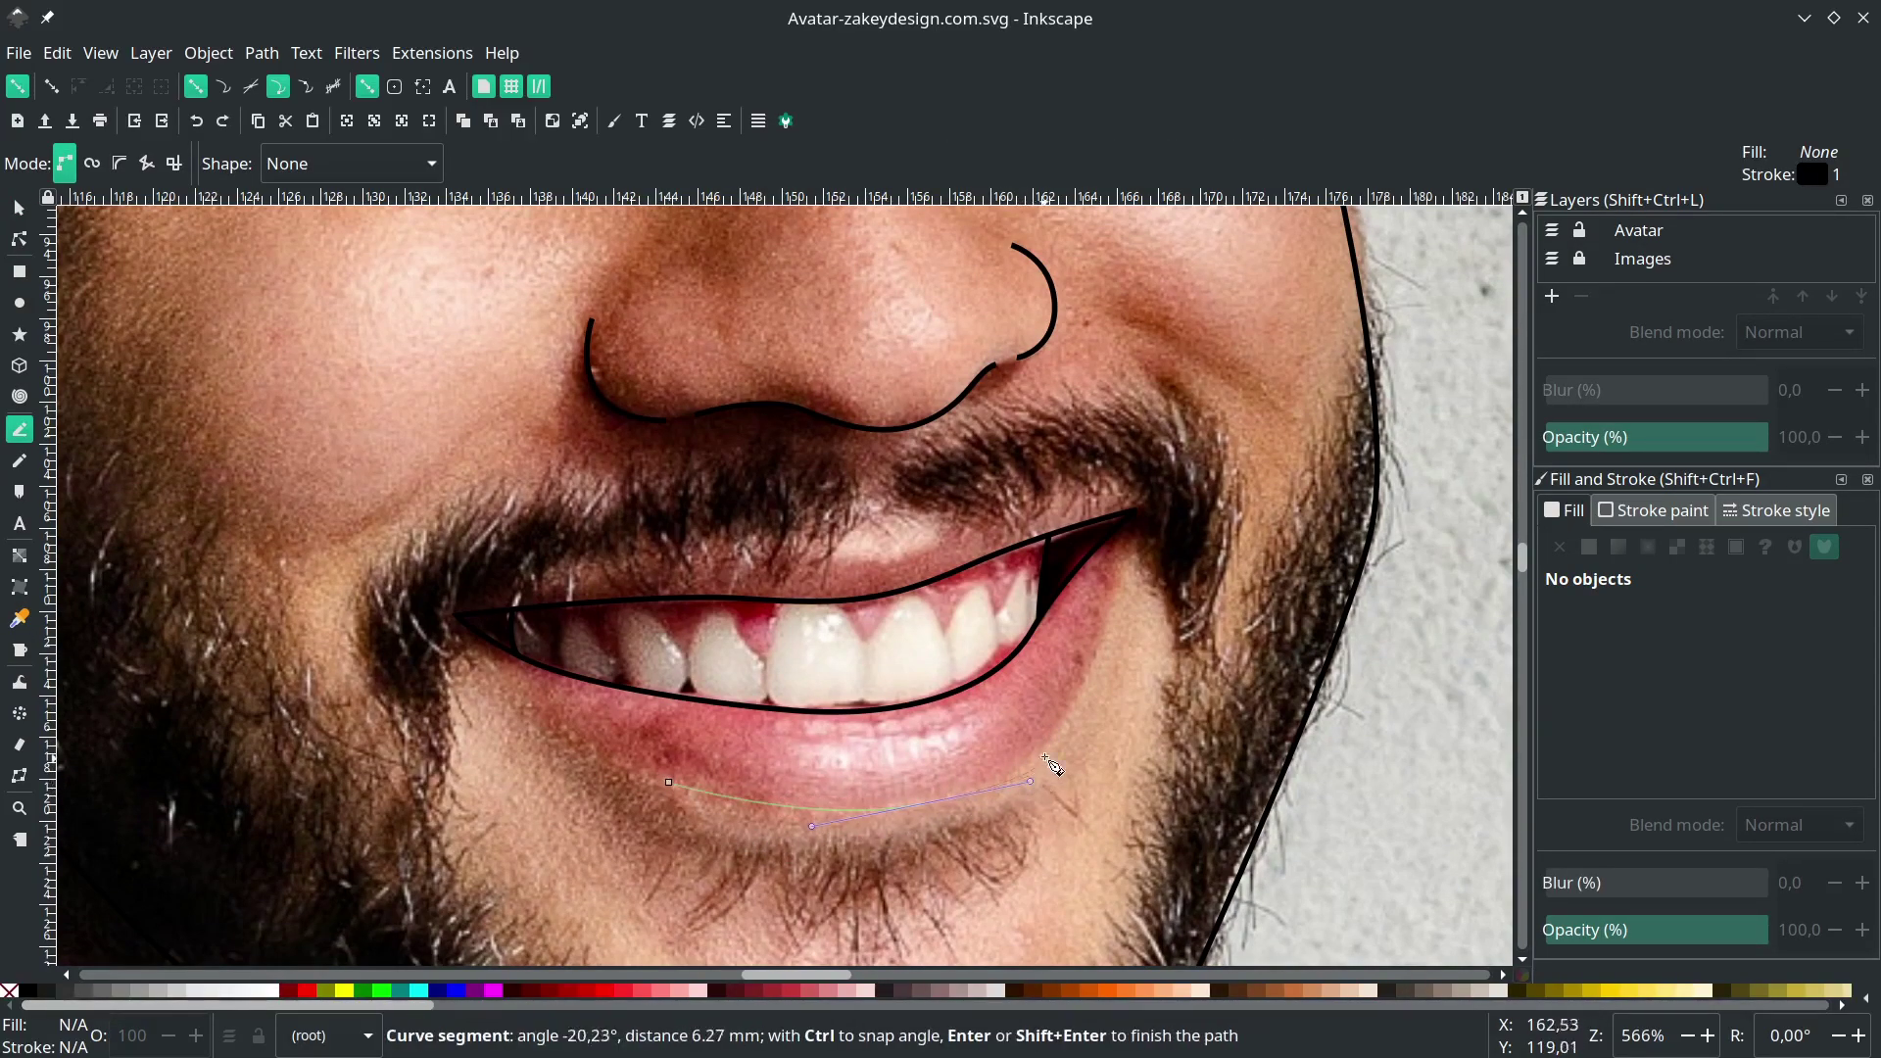
double_click(1075, 702)
- Trace the outer contour of the ear with an open Bezier path that starts and ends on the face outline
scroll(1023, 786, "down", 2)
scroll(1014, 801, "right", 1)
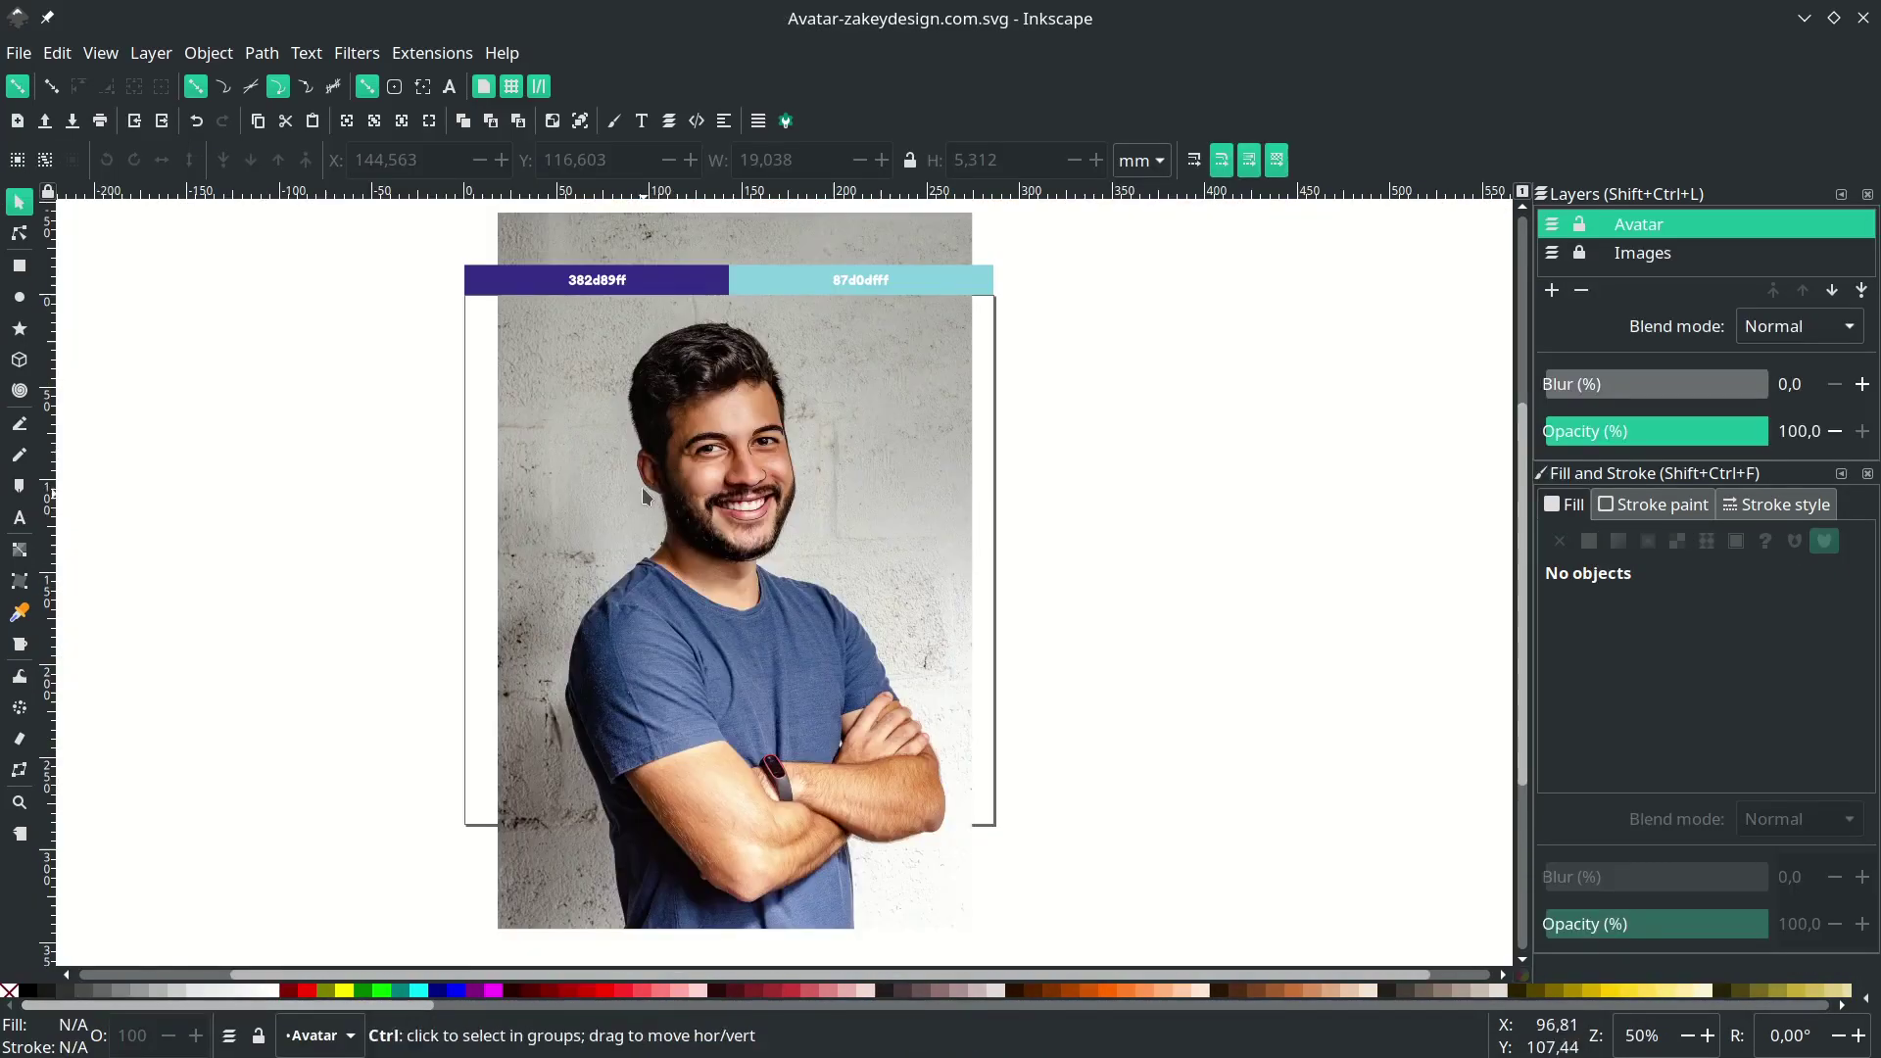
scroll(776, 552, "up", 6)
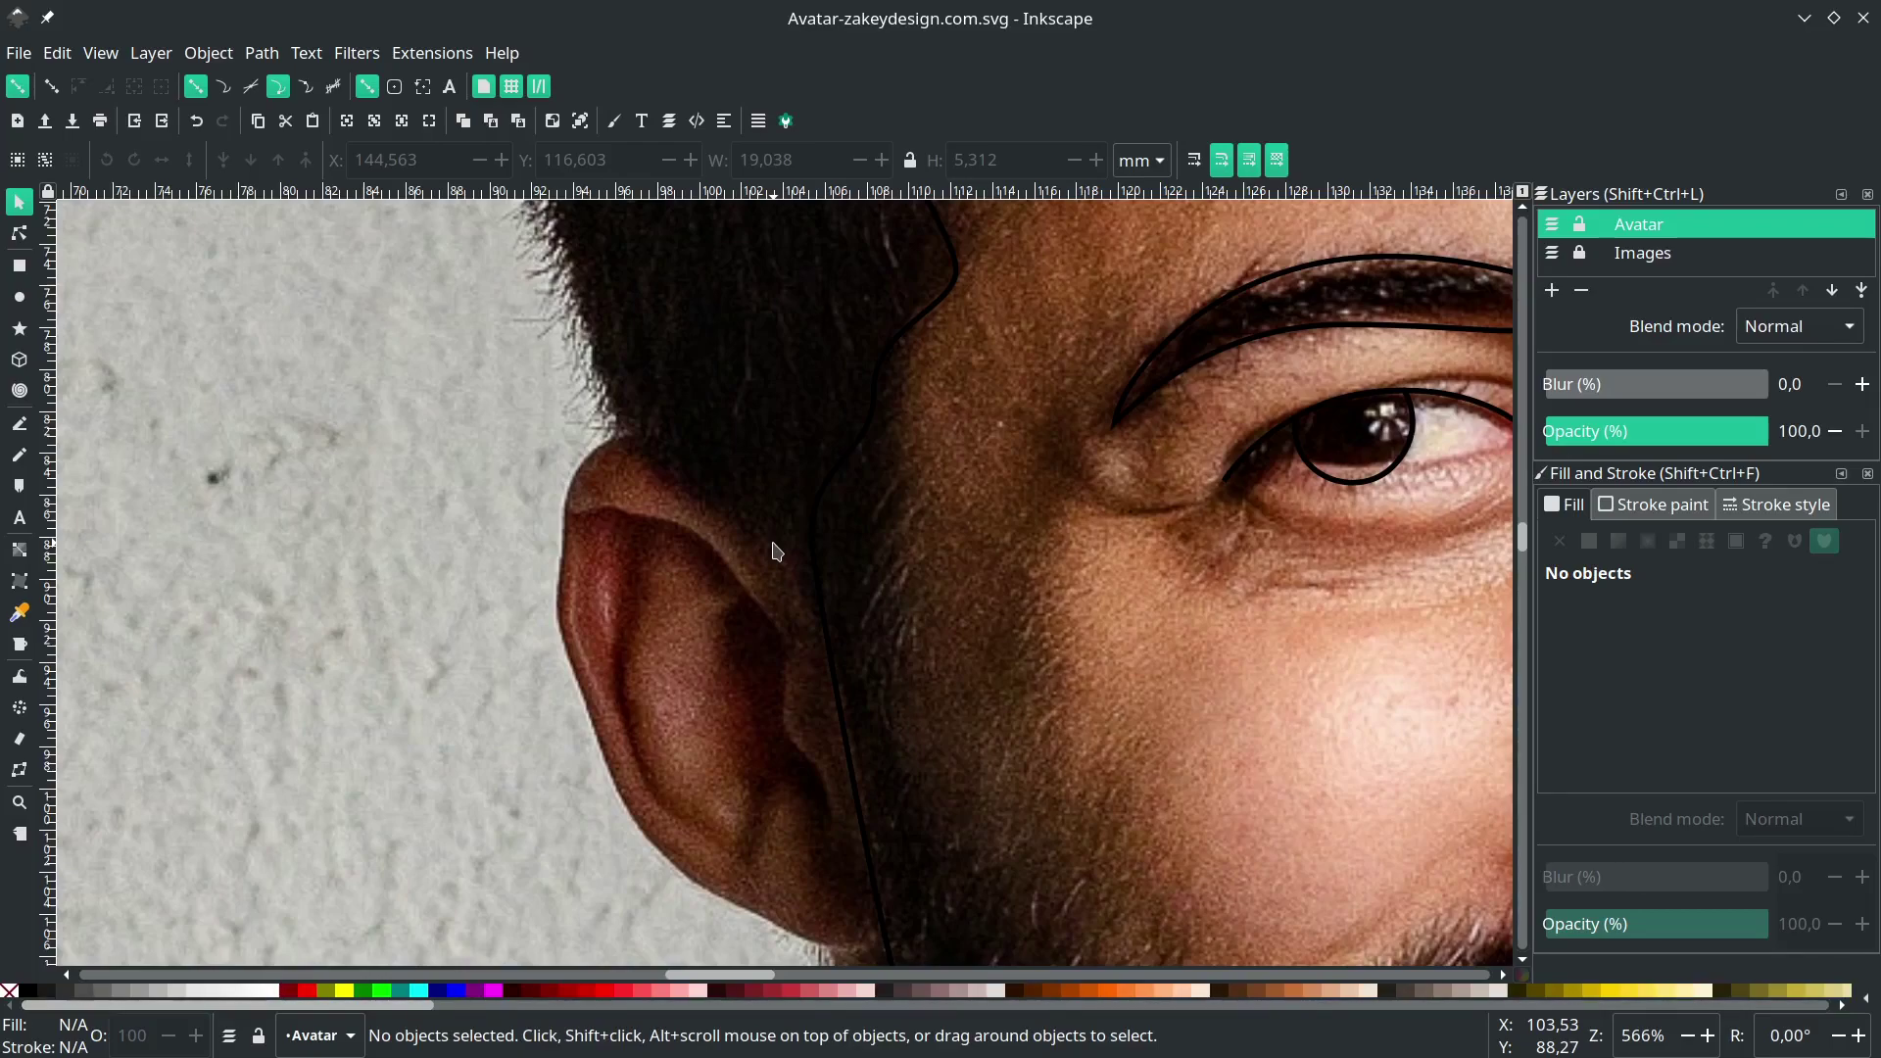
key("b")
left_click(814, 578)
left_click_drag(645, 437, 553, 441)
left_click_drag(562, 578, 564, 617)
scroll(569, 588, "down", 4)
scroll(576, 549, "up", 2)
scroll(580, 553, "down", 2)
left_click_drag(565, 500, 582, 563)
scroll(639, 646, "down", 1)
scroll(639, 647, "up", 1)
left_click_drag(686, 678, 736, 725)
left_click_drag(900, 805, 963, 838)
left_click(995, 802)
scroll(995, 802, "down", 1)
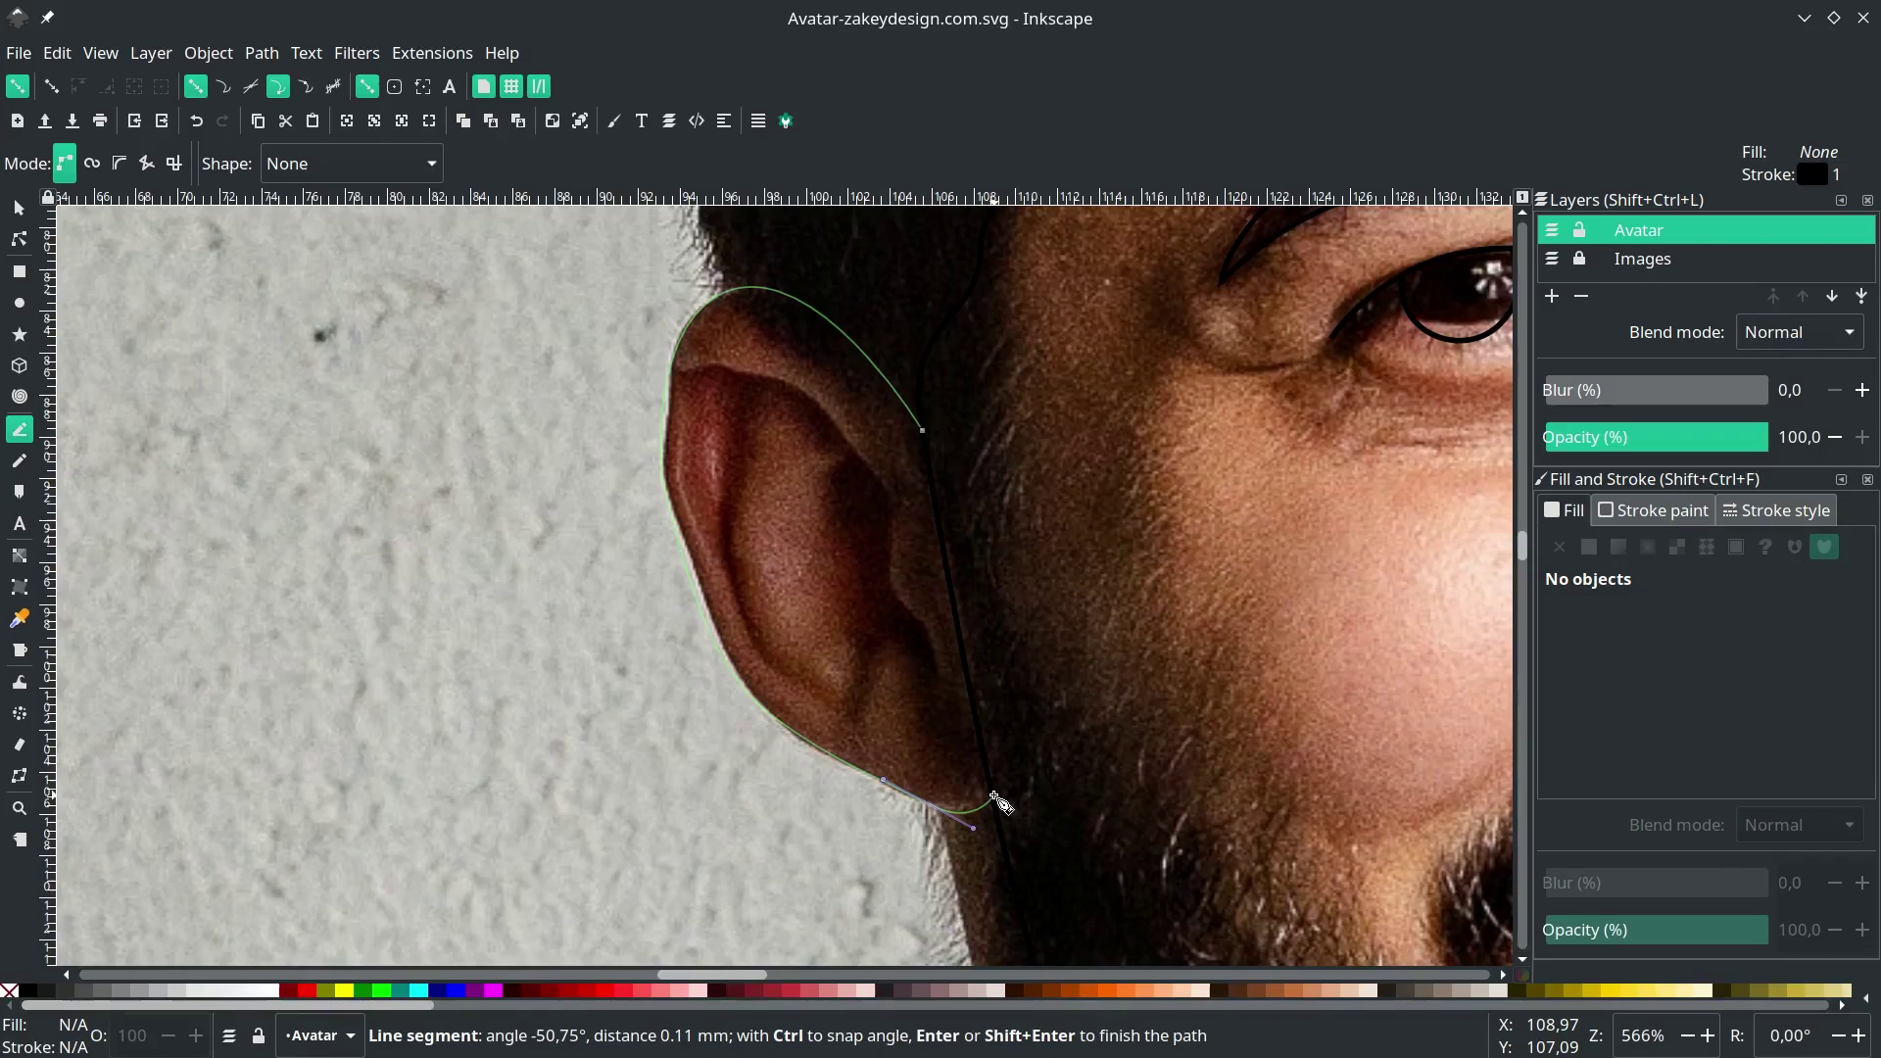
key("Return")
- Draw an open Bezier line along the inner ear fold, from the upper rim down the side nearest the face
scroll(882, 568, "up", 2)
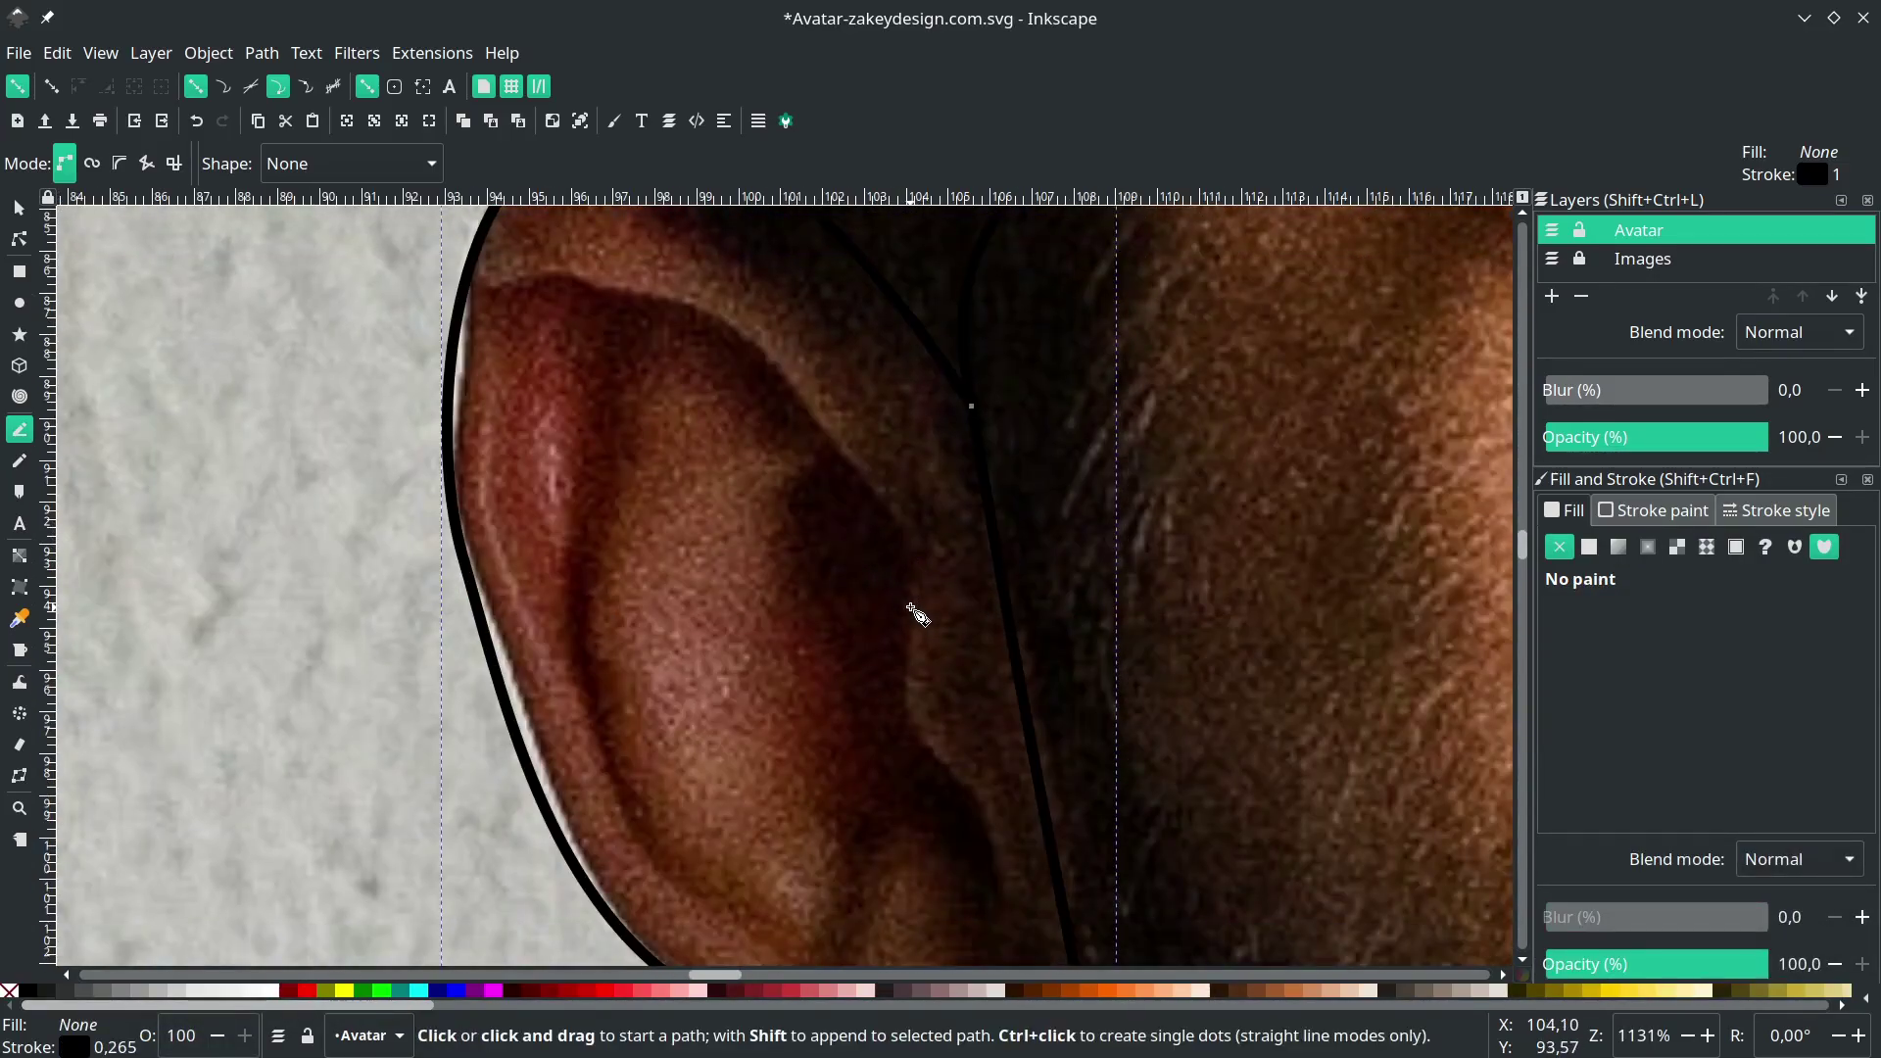
scroll(666, 294, "left", 2)
left_click(570, 289)
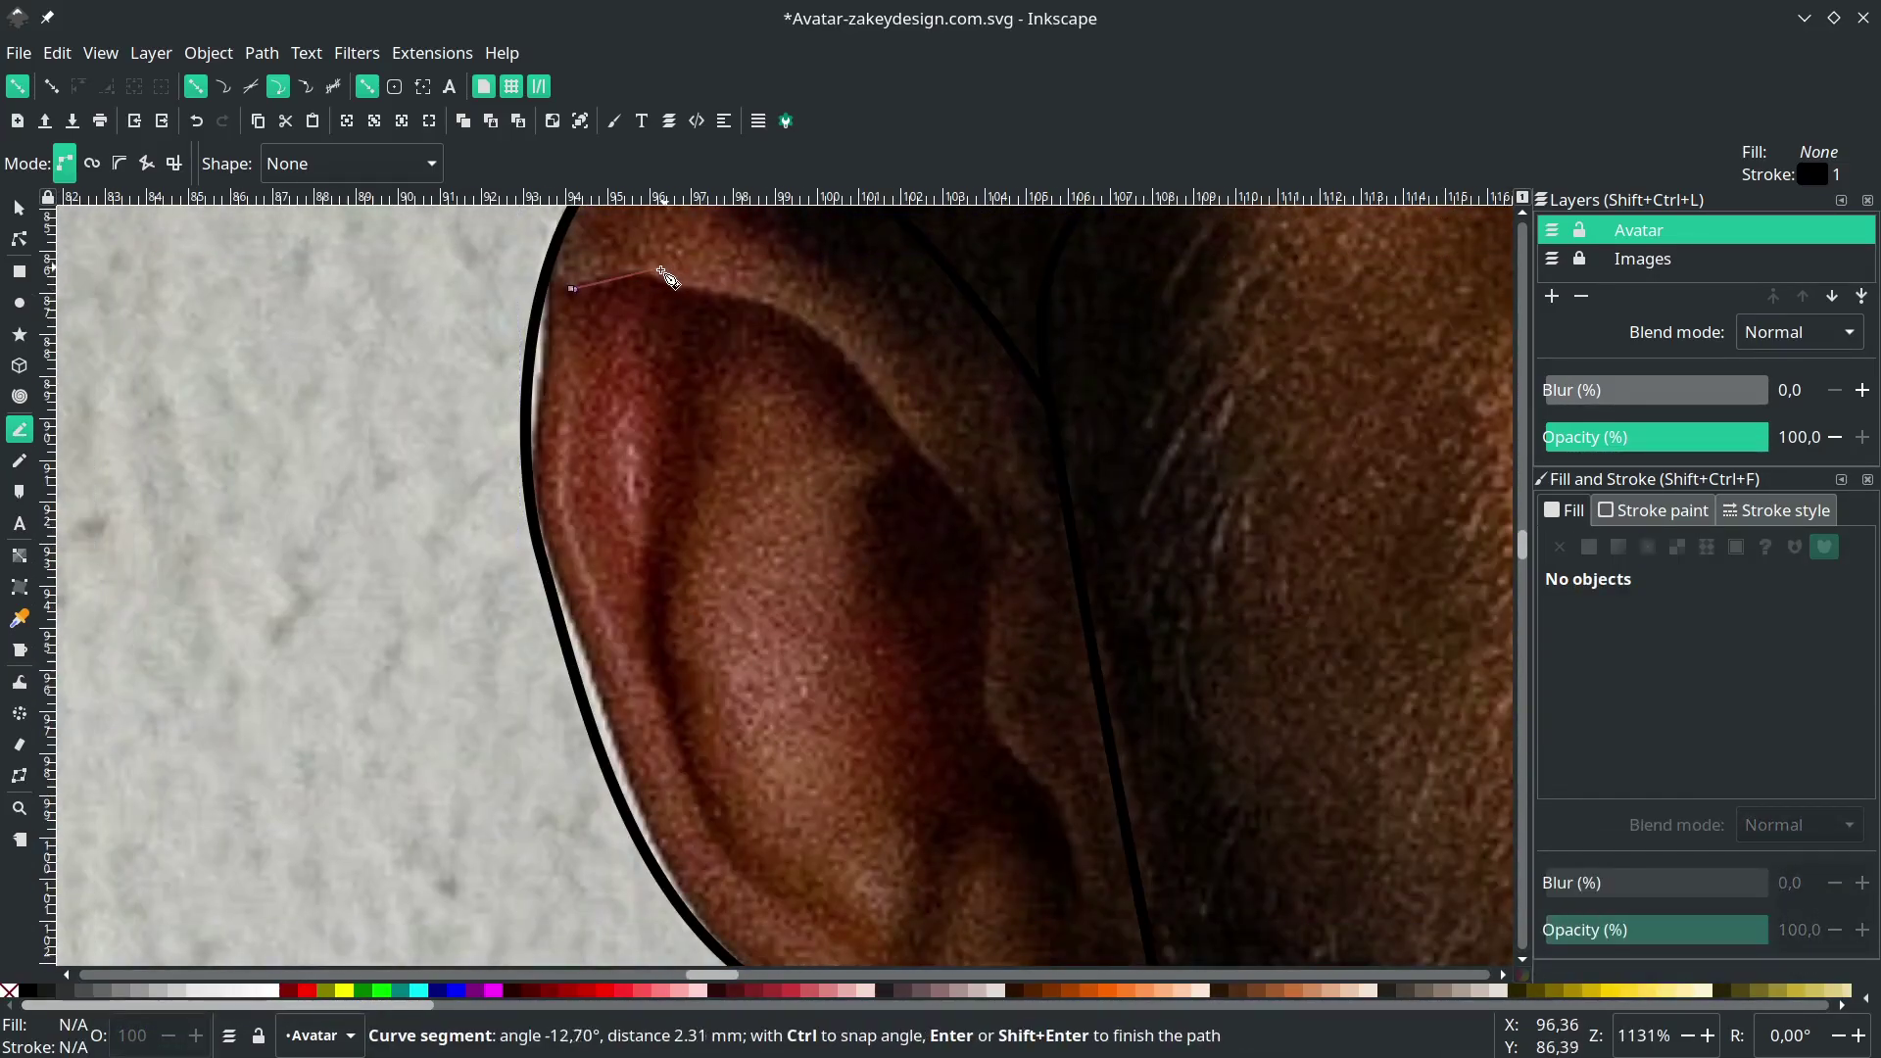
left_click_drag(697, 292, 818, 324)
left_click_drag(937, 468, 987, 529)
left_click_drag(996, 622, 988, 674)
scroll(991, 646, "down", 4)
left_click_drag(1031, 620, 1100, 669)
left_click_drag(1084, 765, 1091, 791)
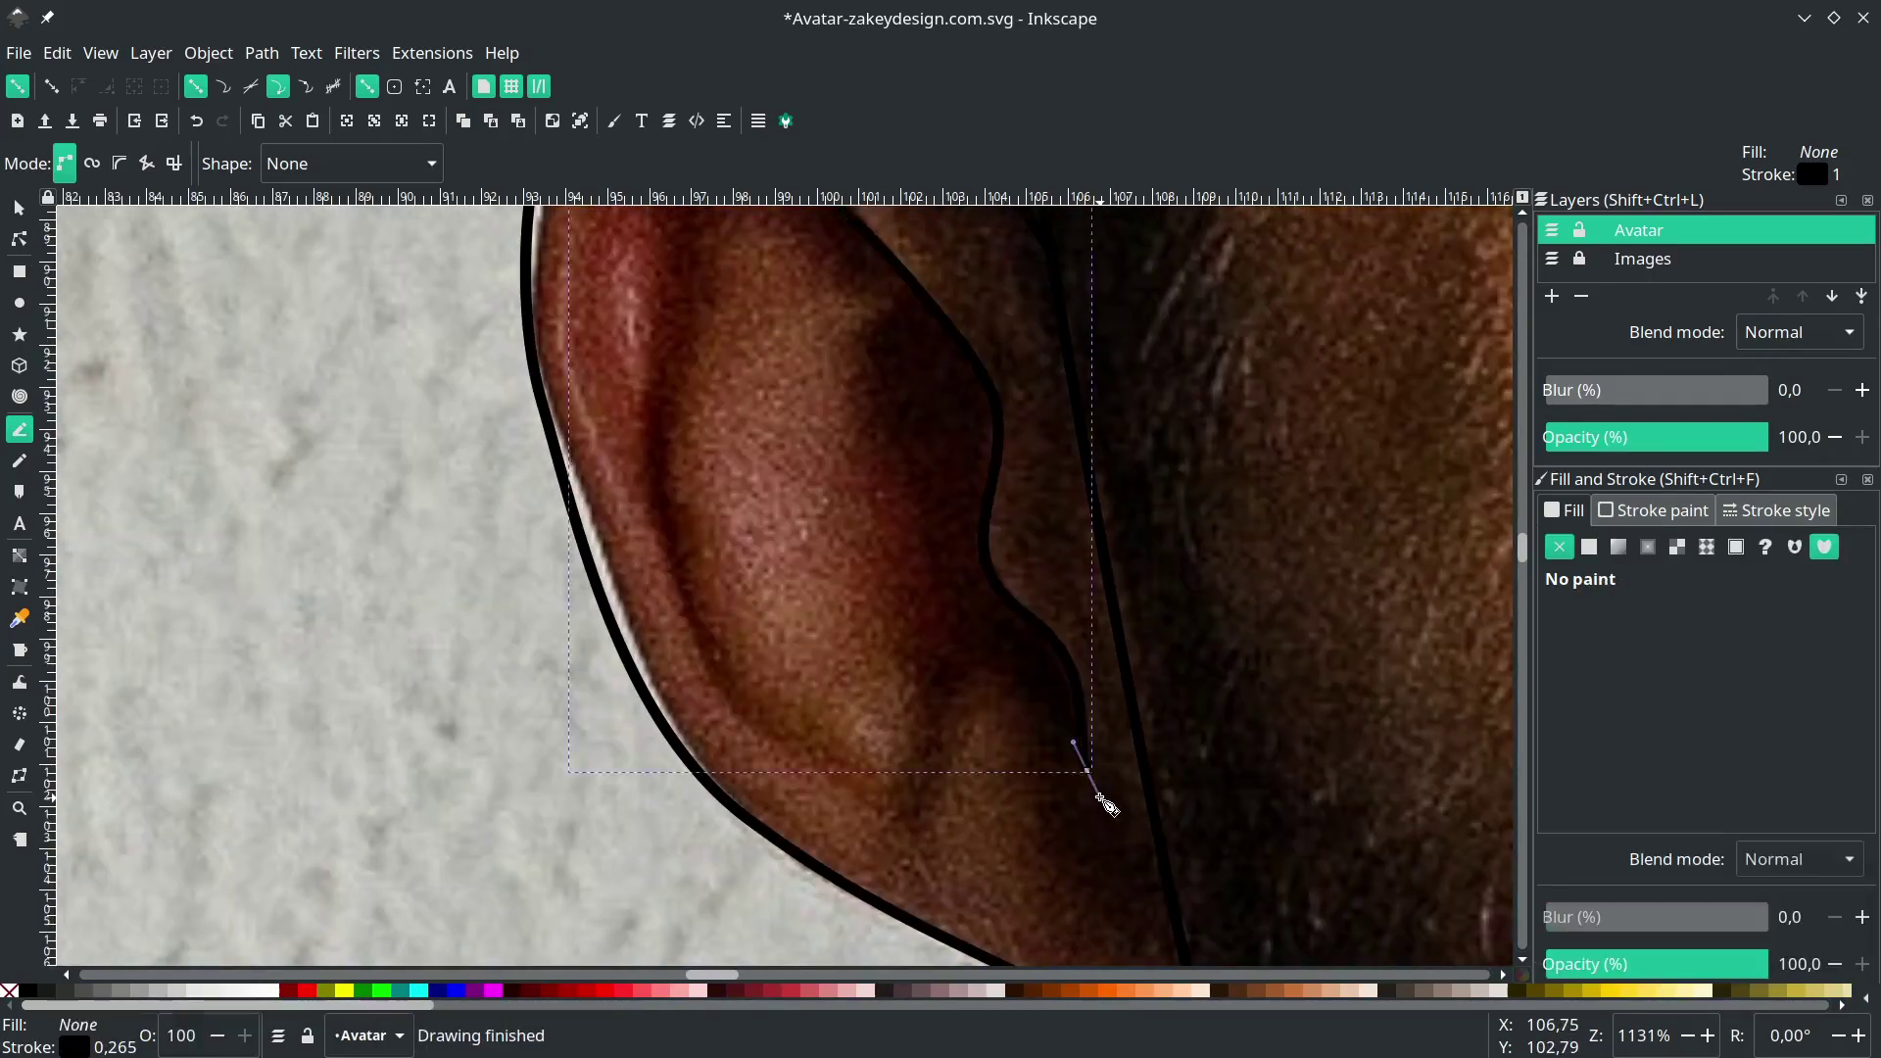
key("Return")
- Draw a second open Bezier line inside the ear, down the inner hollow and around its base toward the lobe
scroll(1101, 794, "down", 1)
scroll(873, 449, "down", 1)
left_click(886, 294)
left_click_drag(896, 564, 926, 627)
left_click_drag(1047, 716, 1068, 696)
left_click_drag(1156, 626, 1200, 669)
key("Return")
- Draw a short open curve about 1.1 × 7.7 mm down the ear's outer rim from the start of the inner fold
scroll(1137, 652, "down", 2)
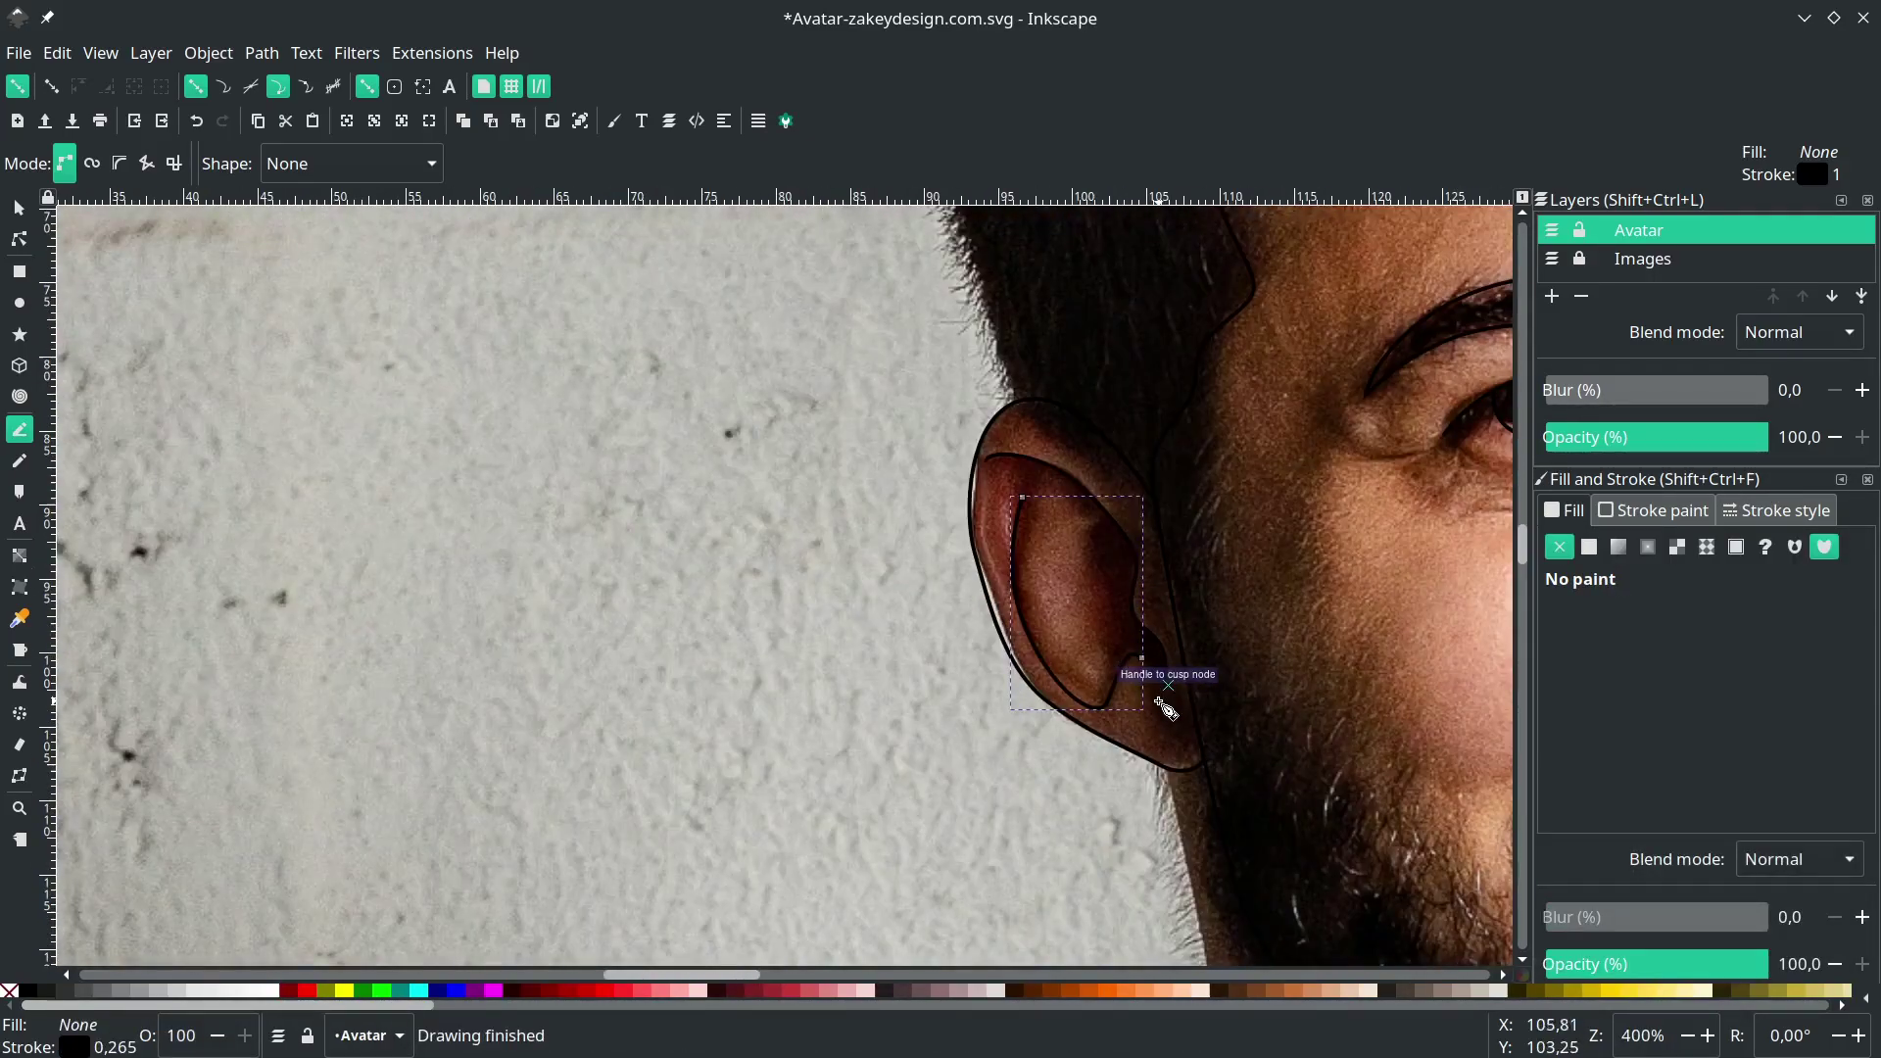
scroll(1163, 559, "up", 3)
left_click(840, 271)
scroll(823, 425, "down", 2)
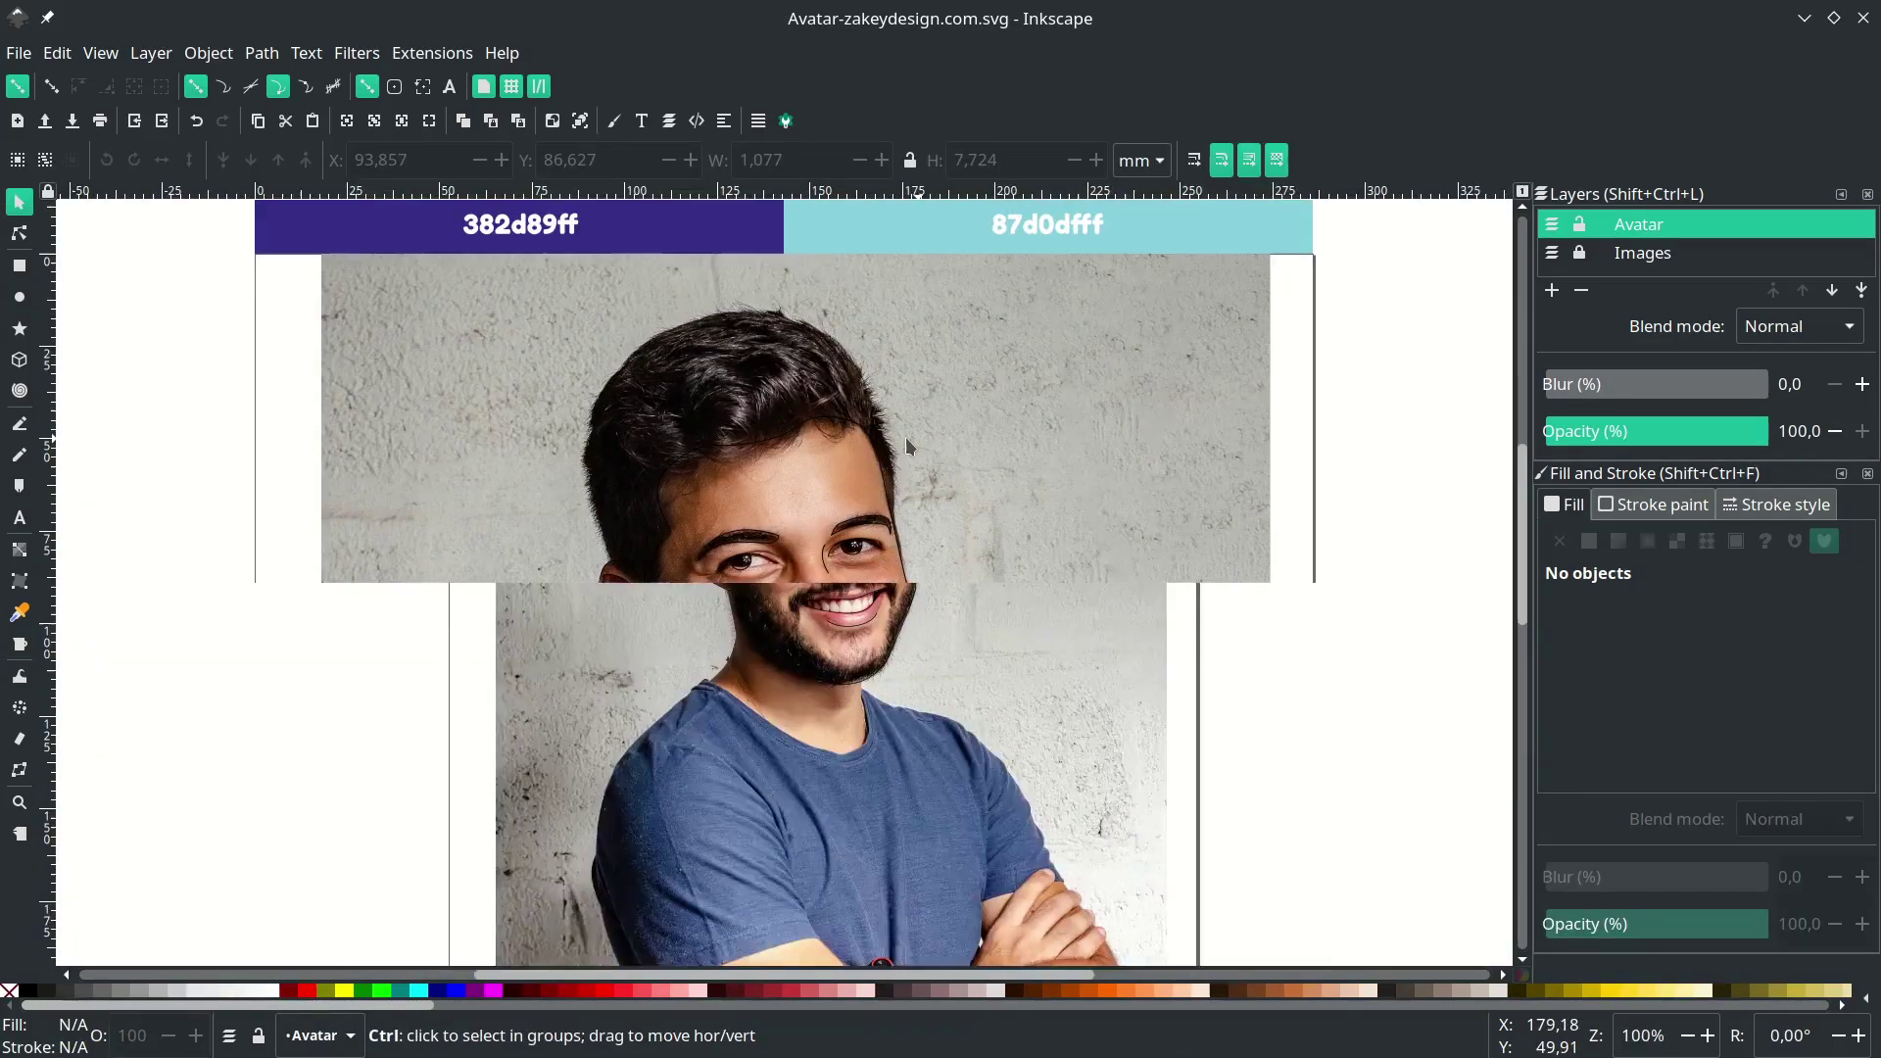
scroll(906, 437, "up", 3)
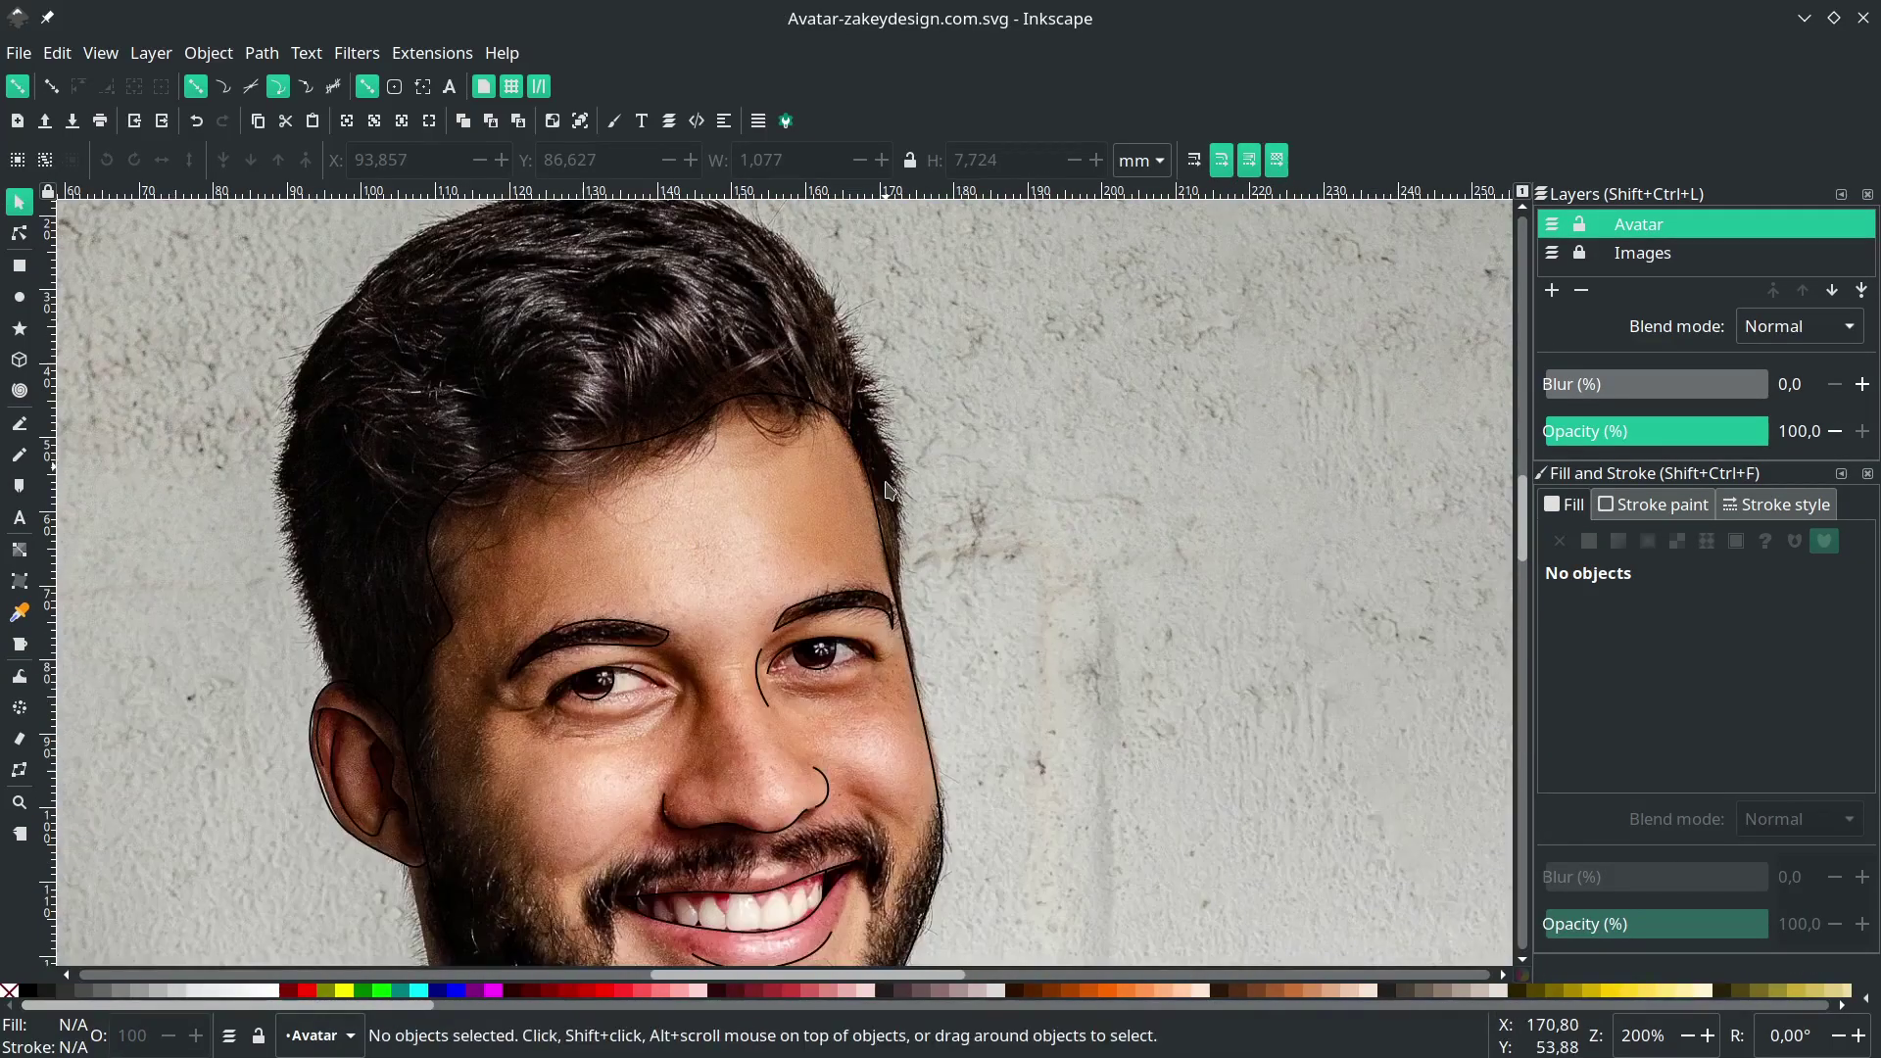
- Start a Bezier path at the temple beside the eyebrow farther from the ear and trace the hair's outer contour over the crown
key("b")
scroll(906, 754, "up", 2)
scroll(906, 763, "down", 1)
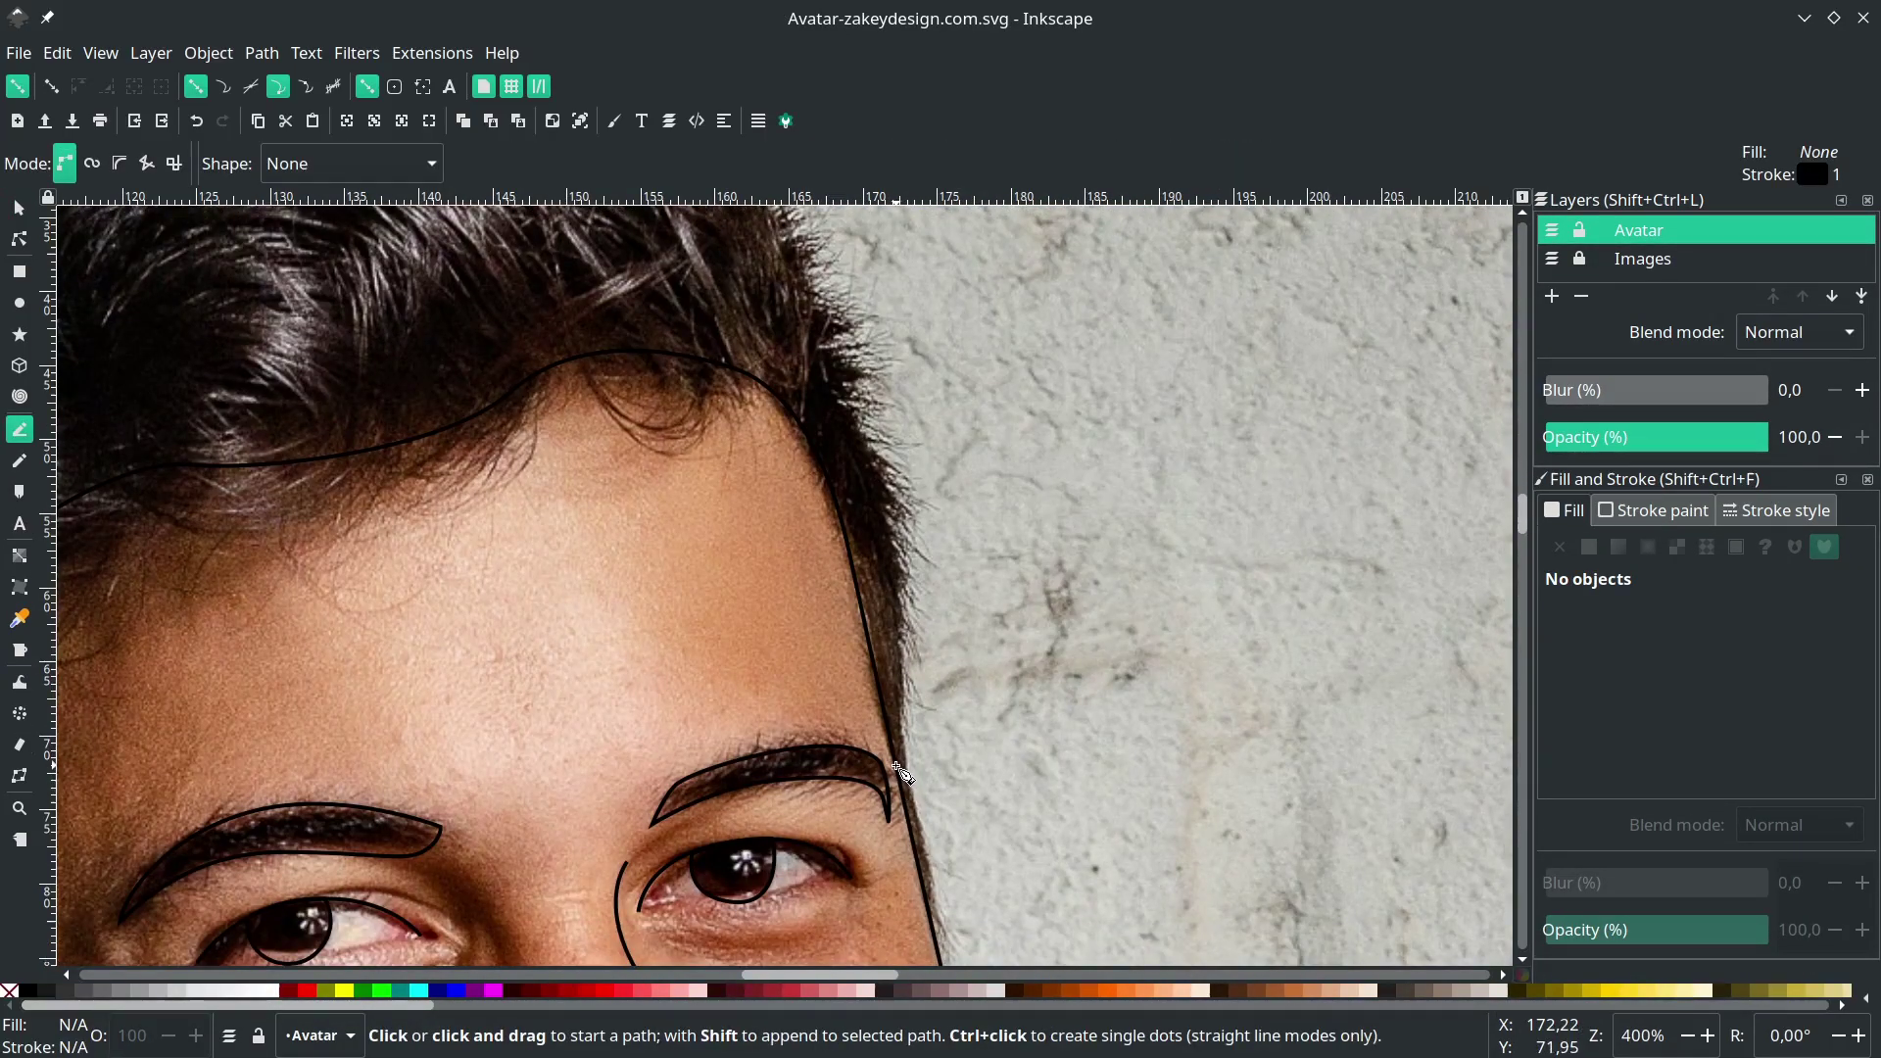
left_click(899, 771)
left_click_drag(896, 530, 789, 407)
scroll(877, 461, "up", 2)
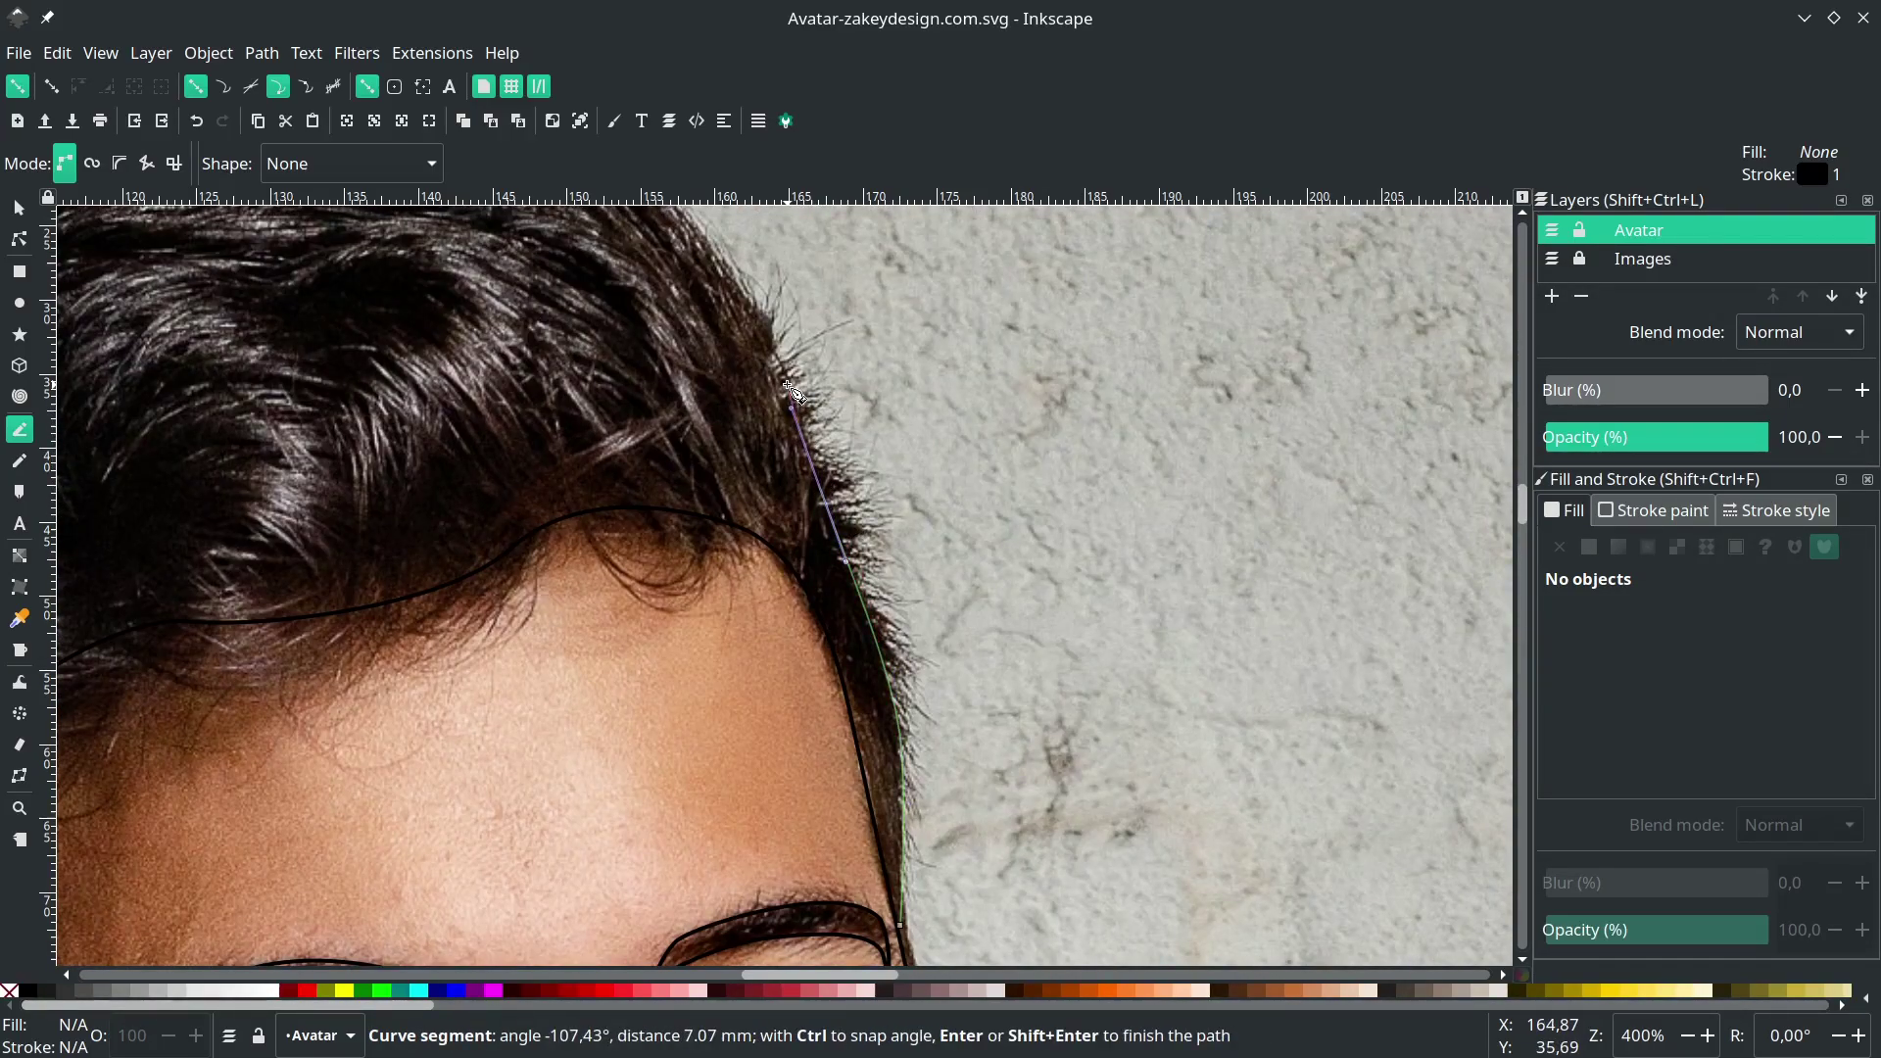
scroll(790, 421, "up", 1)
scroll(789, 458, "left", 1)
scroll(790, 458, "left", 1)
scroll(873, 428, "up", 1)
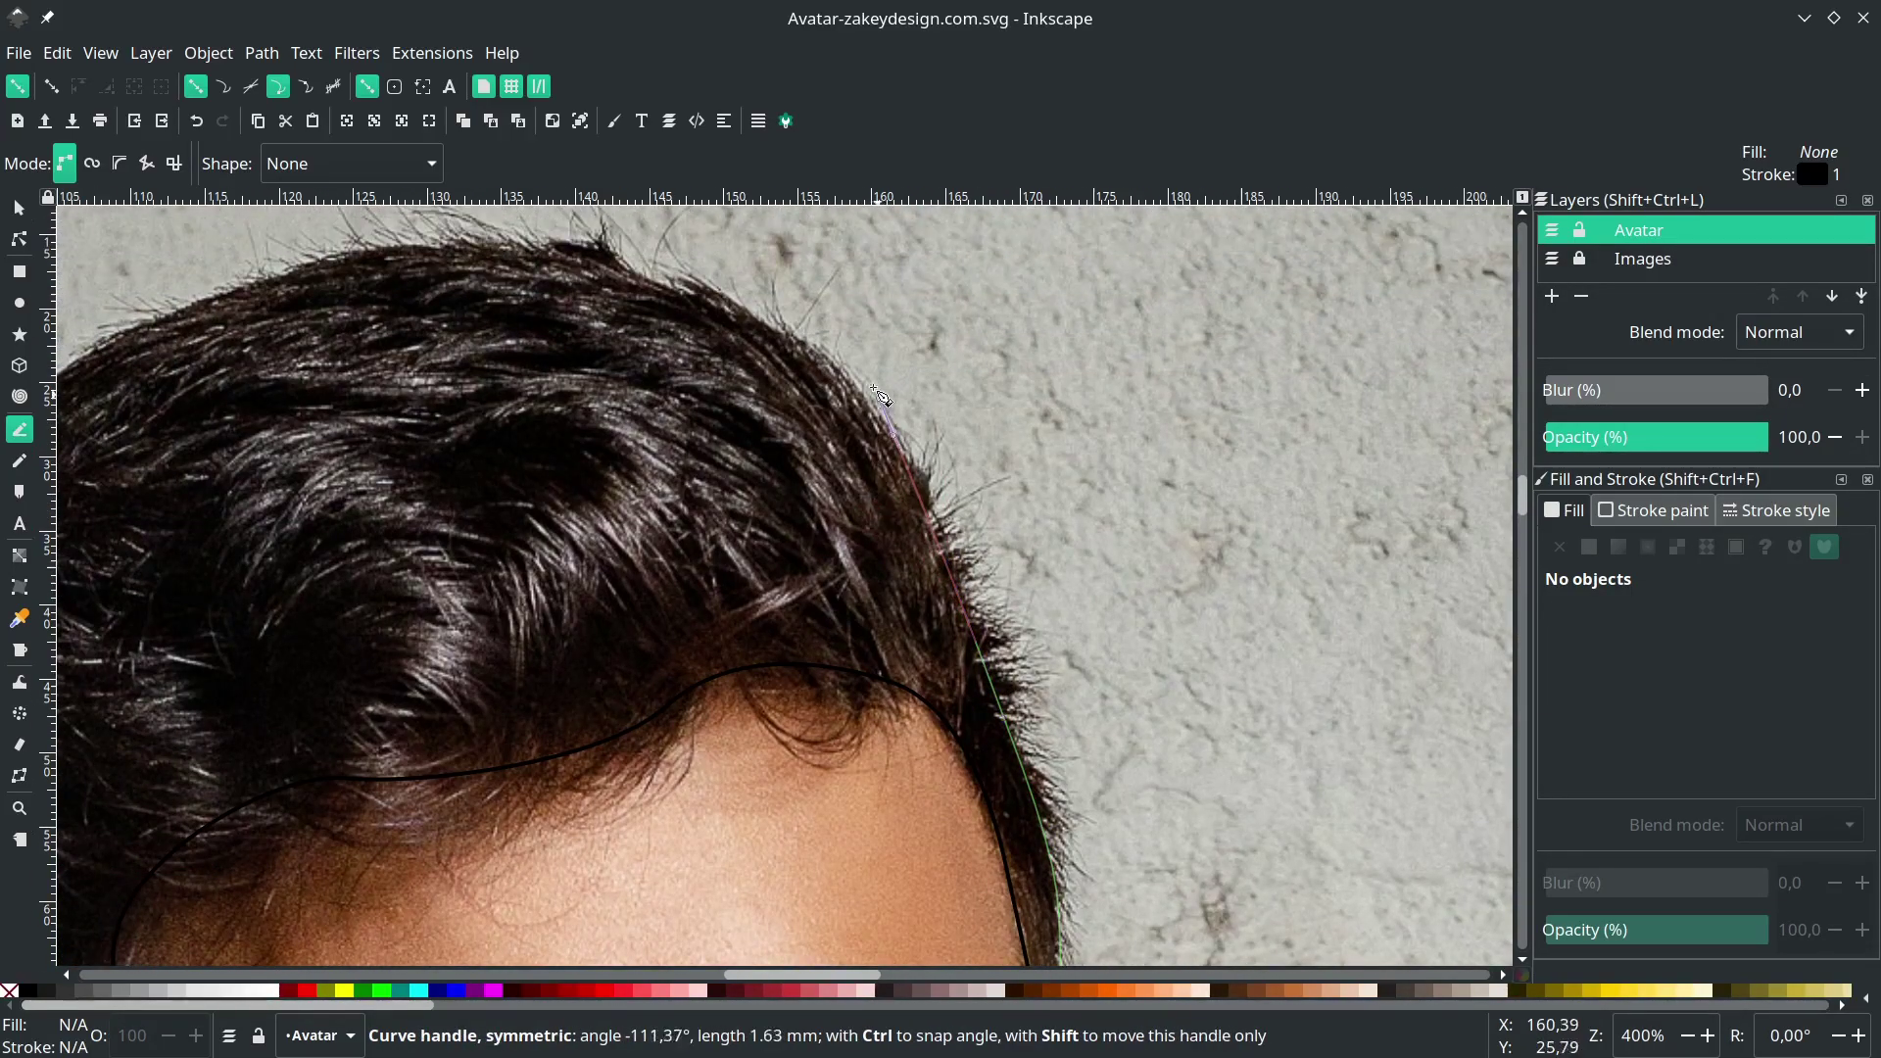
left_click_drag(611, 267, 431, 318)
- Continue the hair path down the back of the head to the upper rim of the ear
scroll(453, 236, "left", 3)
left_click_drag(416, 568, 377, 617)
scroll(402, 598, "down", 1)
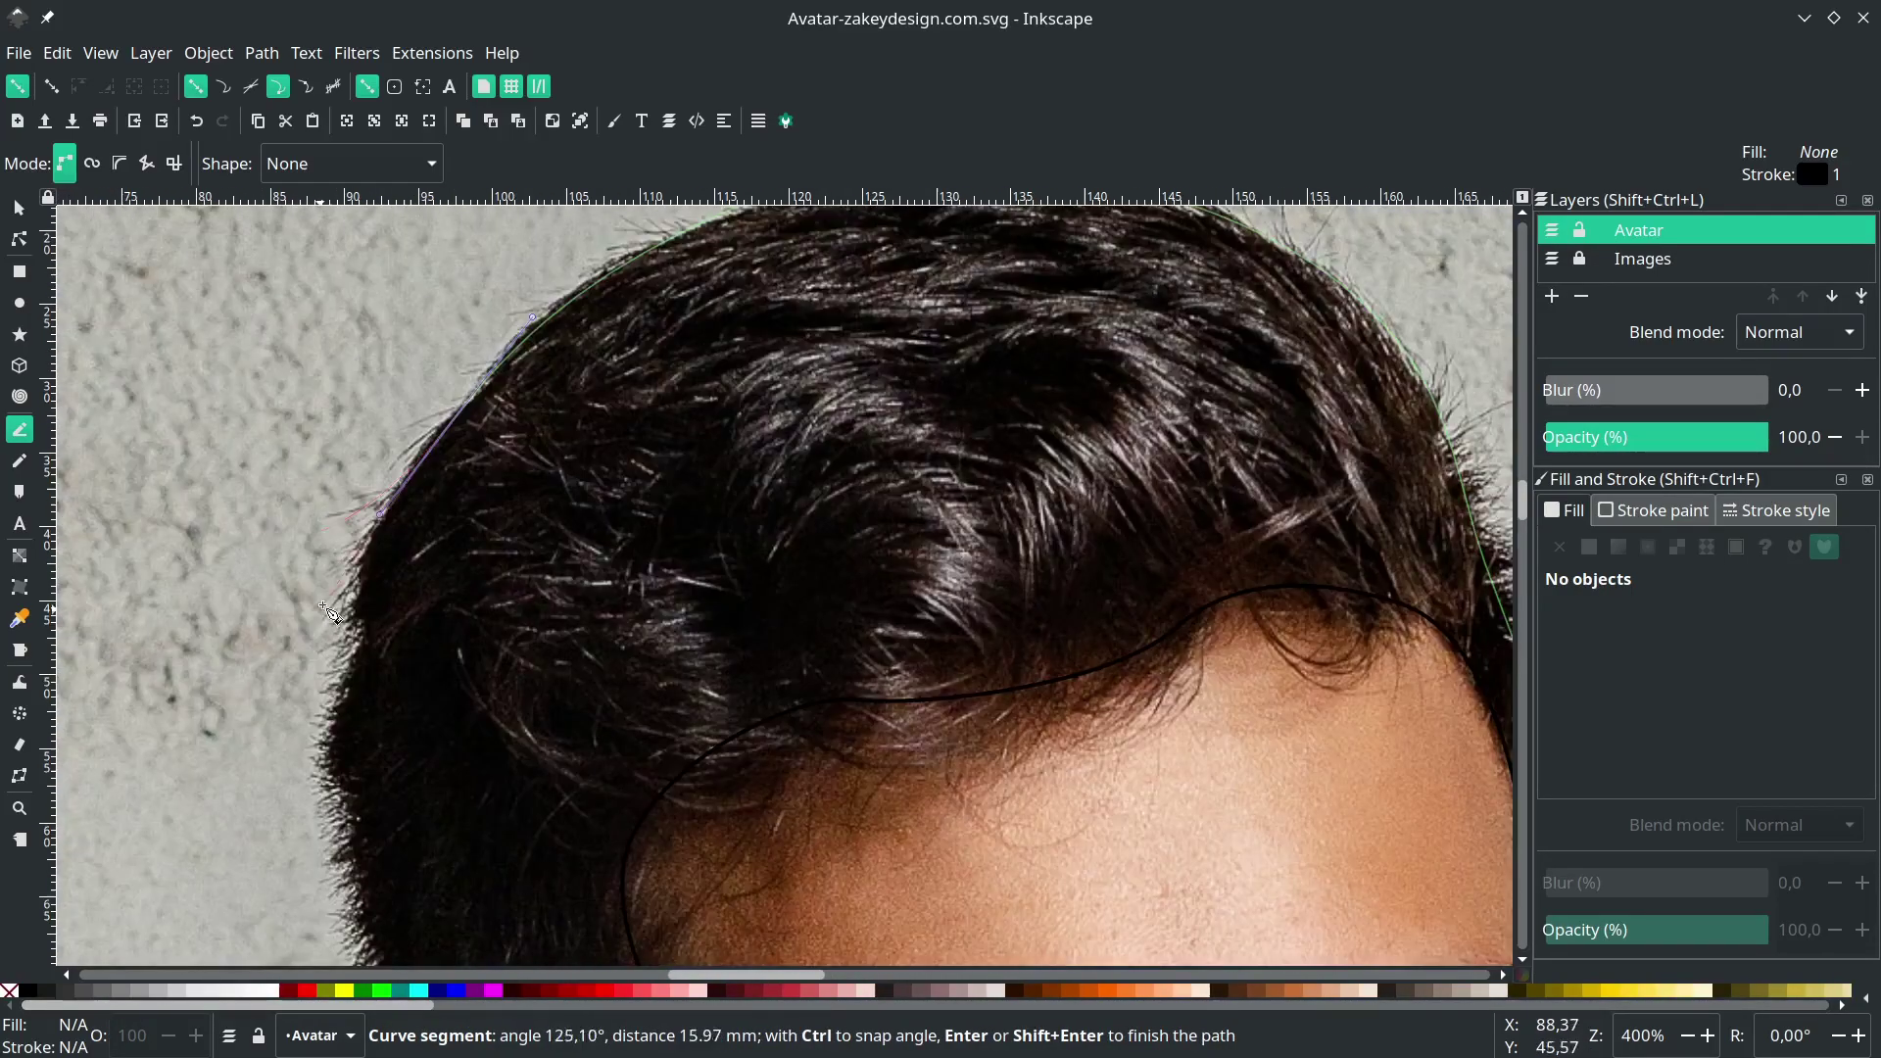
left_click_drag(442, 515, 461, 578)
scroll(451, 529, "down", 1)
scroll(471, 745, "up", 2)
left_click_drag(405, 385, 437, 494)
scroll(519, 730, "down", 5)
scroll(525, 720, "up", 1)
left_click(563, 722)
scroll(585, 722, "up", 2)
scroll(584, 588, "down", 7)
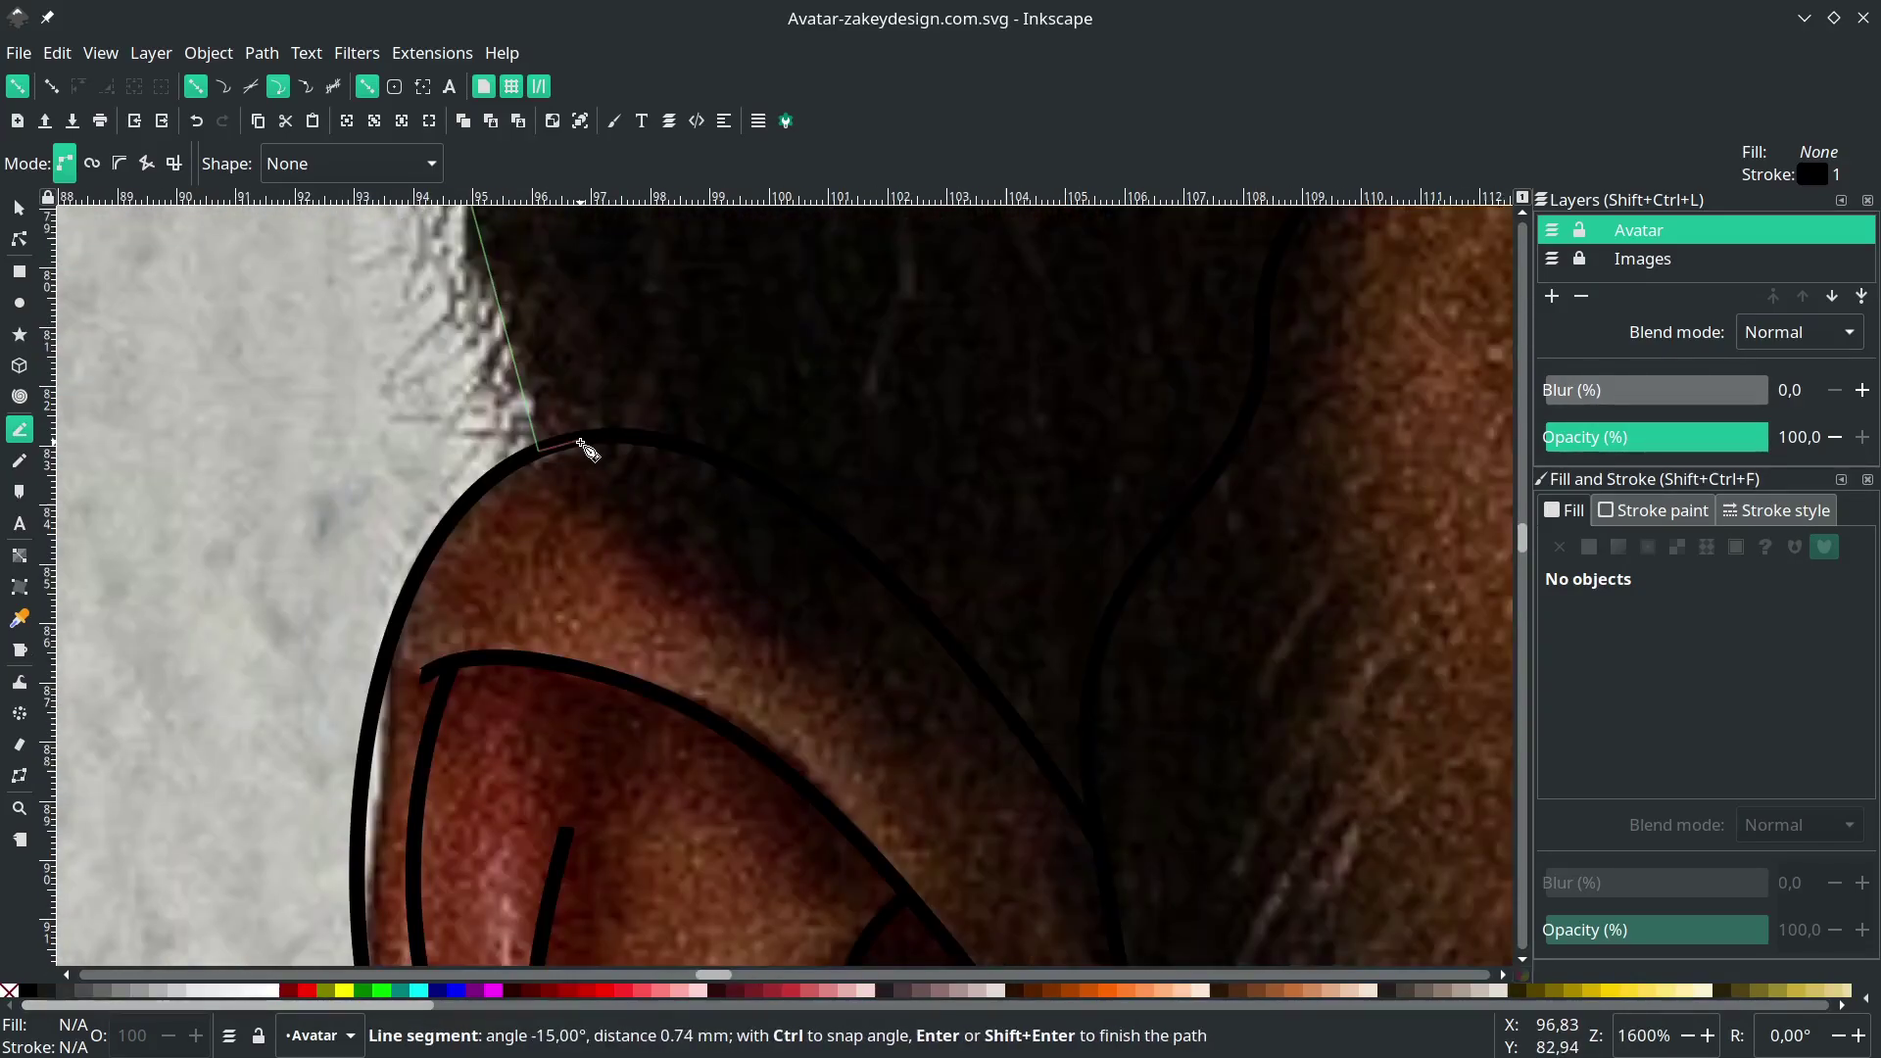
- Extend the hair path along the ear's upper rim and up the lower sideburn, following the face outline
scroll(803, 525, "down", 2)
left_click_drag(720, 461, 982, 567)
scroll(847, 450, "up", 1)
left_click(1218, 877)
scroll(1218, 609, "right", 6)
left_click_drag(986, 683, 1020, 598)
left_click_drag(1190, 390, 1216, 348)
scroll(1063, 524, "down", 2)
scroll(1039, 323, "up", 2)
left_click_drag(1020, 441, 1071, 357)
left_click_drag(1213, 270, 1259, 233)
- Continue the hair path from the sideburn up the temple to the start of the forehead hairline along the face outline
scroll(1215, 284, "down", 2)
scroll(1176, 323, "up", 2)
left_click_drag(1147, 600, 1143, 559)
scroll(1137, 563, "up", 9)
left_click_drag(998, 626, 957, 535)
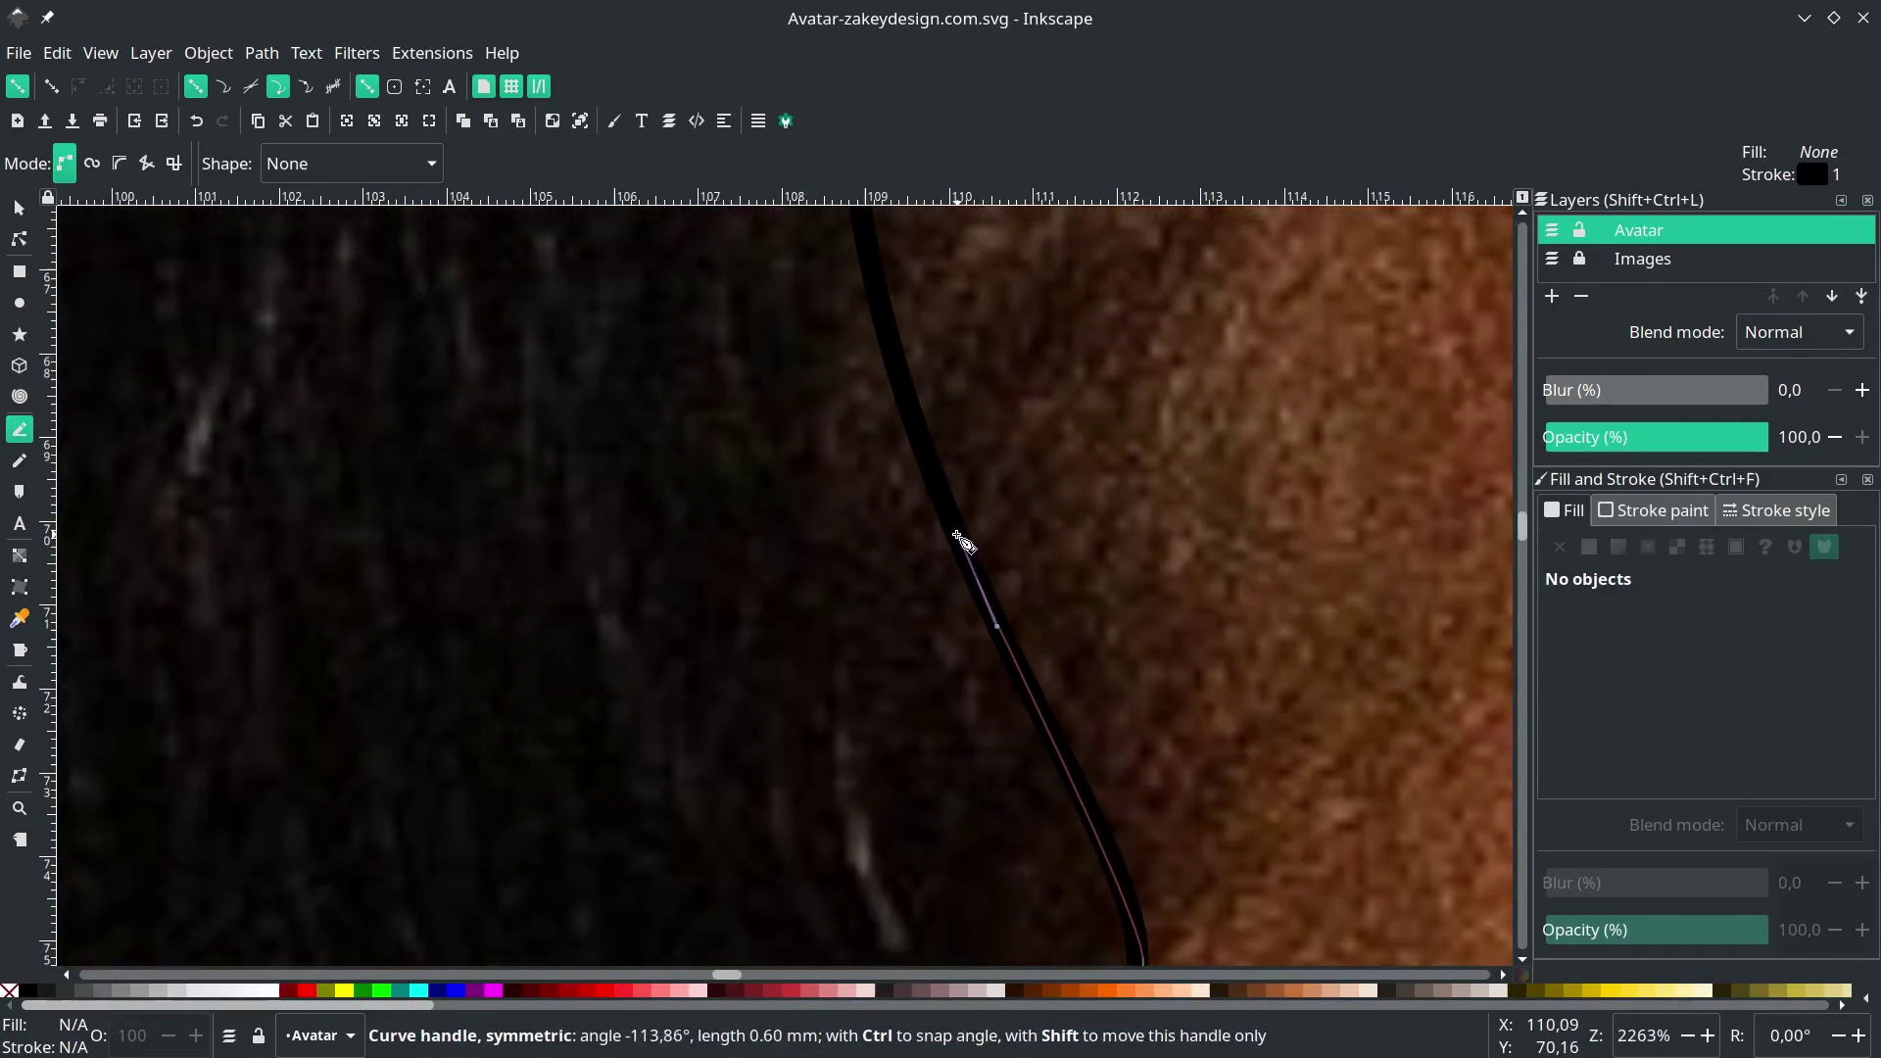
scroll(959, 535, "up", 5)
left_click_drag(855, 342, 840, 202)
scroll(839, 202, "up", 10)
left_click_drag(905, 454, 1081, 351)
scroll(970, 365, "up", 8)
scroll(970, 412, "down", 1)
scroll(1093, 351, "up", 3)
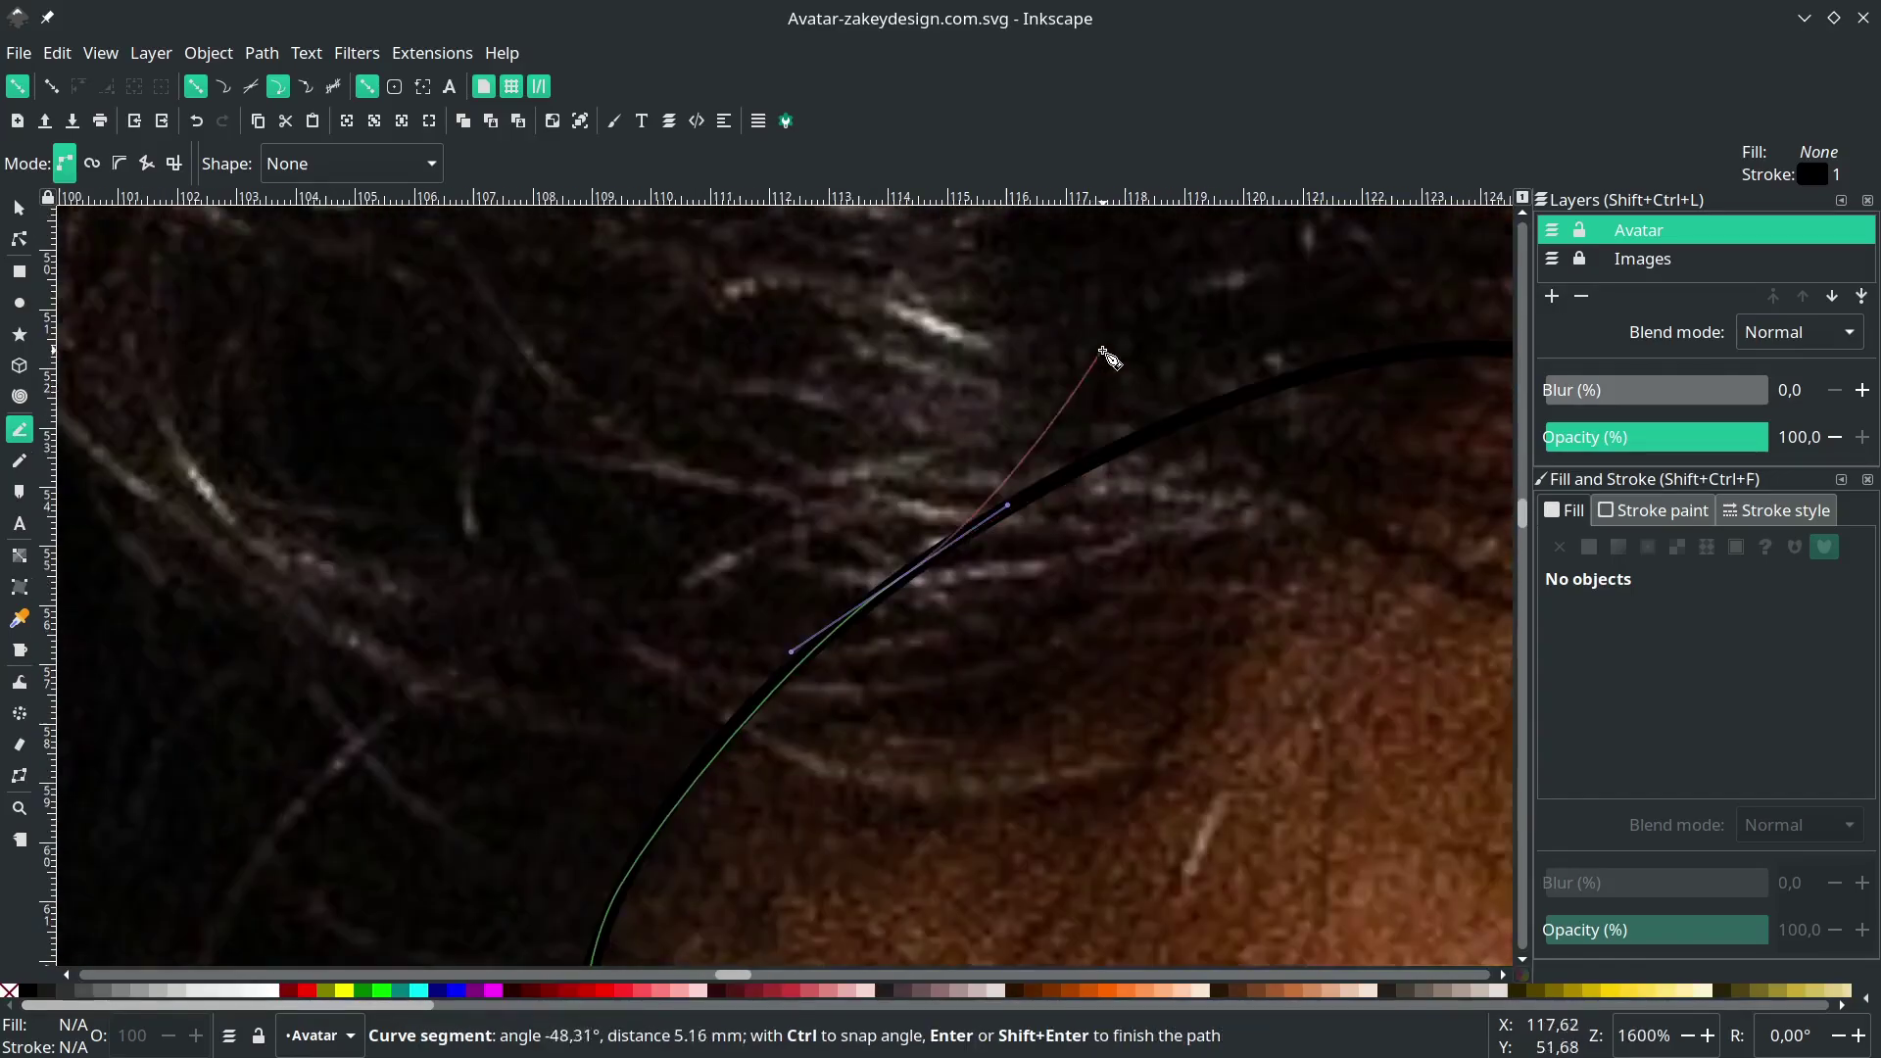
- Trace the hair path across the forehead hairline, following the upper edge of the face outline
scroll(1099, 352, "right", 6)
left_click_drag(832, 362, 994, 317)
left_click_drag(1133, 356, 1247, 300)
scroll(1189, 357, "down", 2)
scroll(1251, 300, "right", 6)
scroll(1011, 506, "up", 2)
left_click_drag(1107, 445, 1249, 343)
scroll(1231, 359, "right", 10)
left_click_drag(1145, 300, 1353, 276)
scroll(1352, 275, "right", 12)
left_click_drag(1188, 367, 1224, 382)
left_click_drag(1392, 505, 1428, 550)
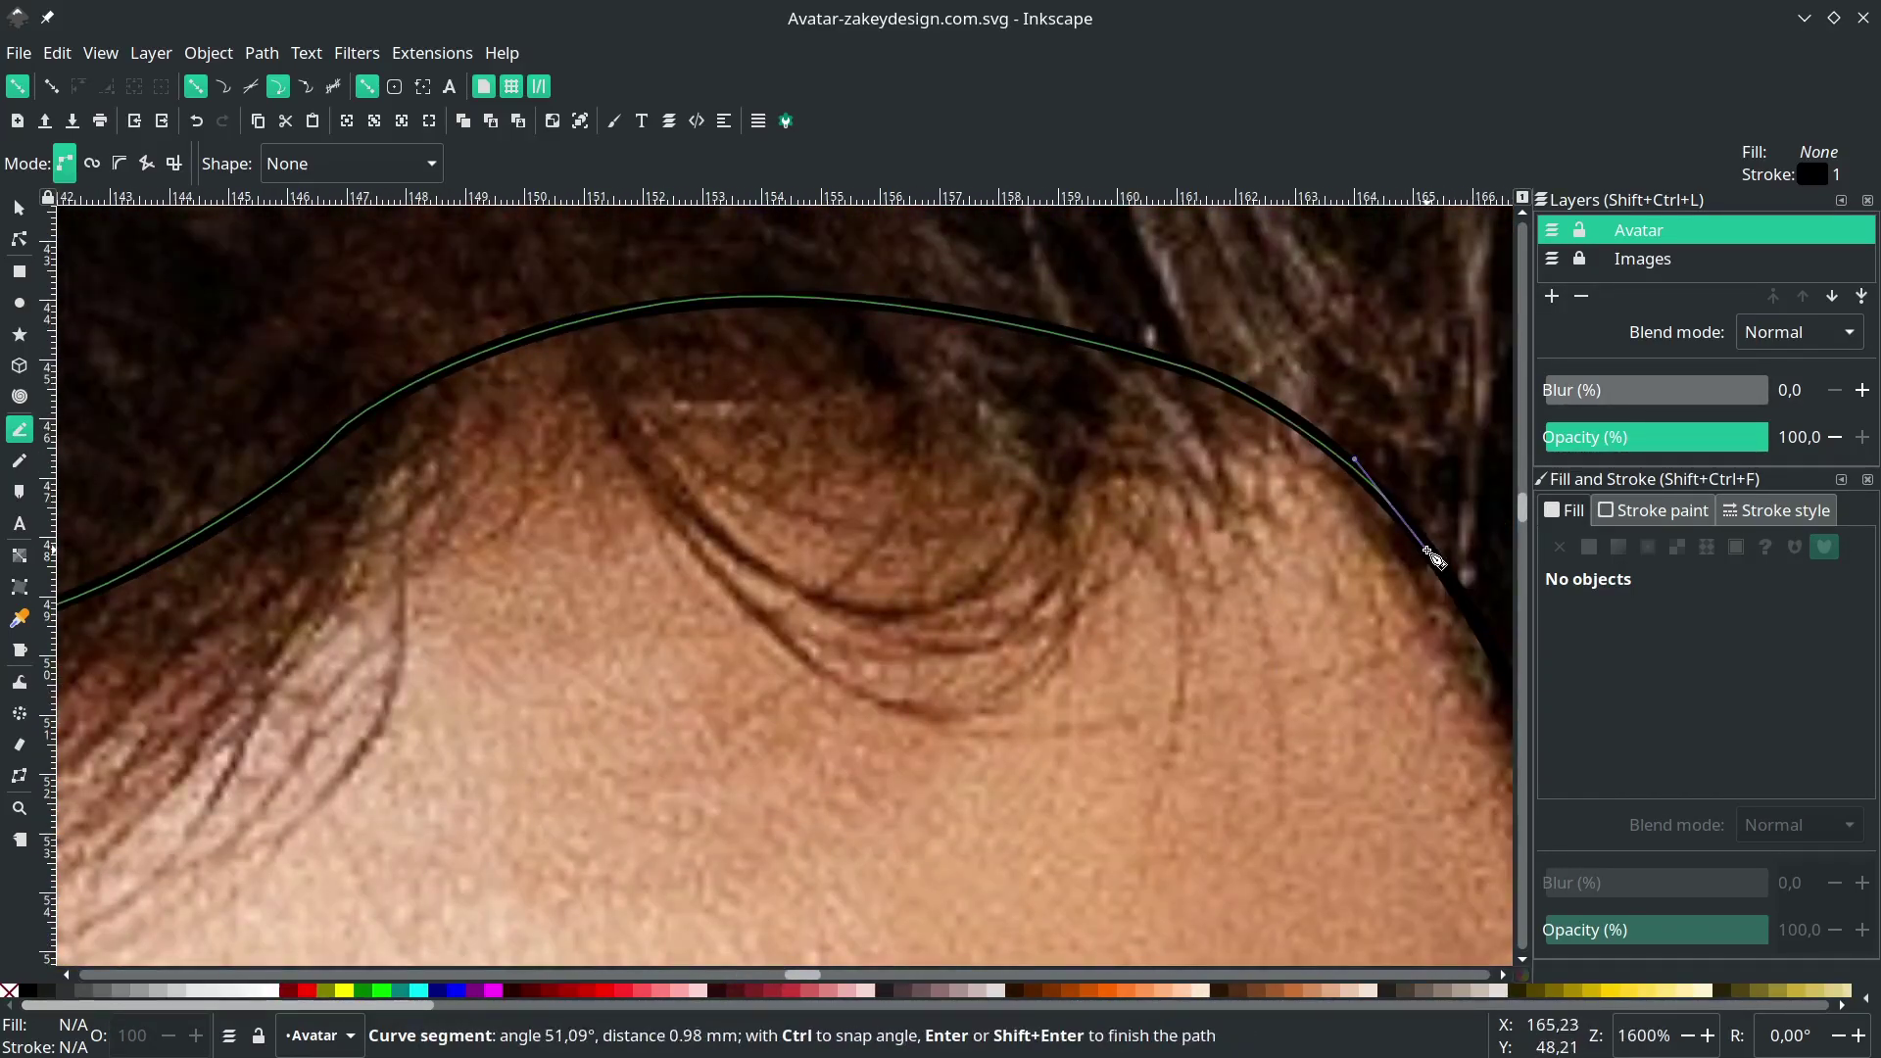
- Bring the hair path down the far temple to the eyebrow and close it at its starting node
scroll(1427, 550, "down", 8)
scroll(1427, 551, "right", 7)
left_click_drag(1270, 525, 1307, 672)
scroll(1307, 672, "down", 6)
left_click(1360, 686)
scroll(1360, 685, "down", 3)
scroll(1373, 621, "up", 5)
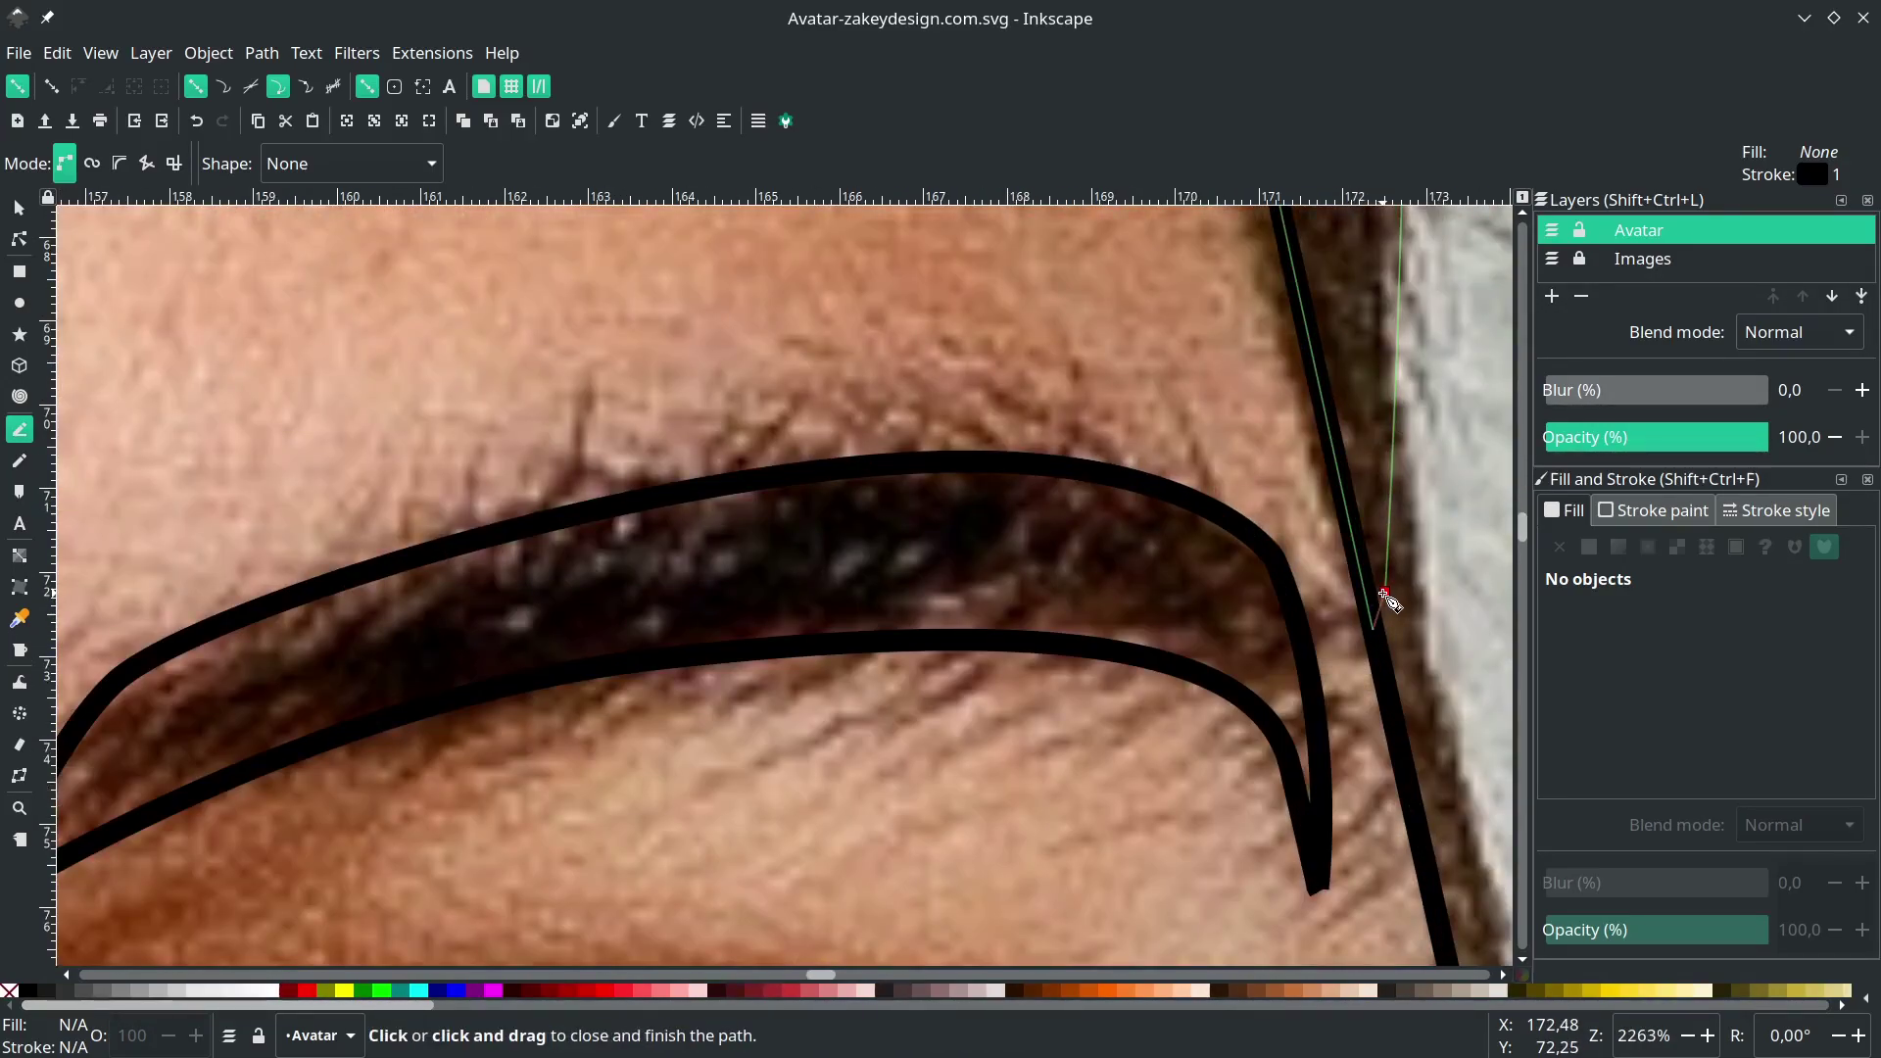
left_click(1385, 595)
scroll(1385, 595, "down", 9)
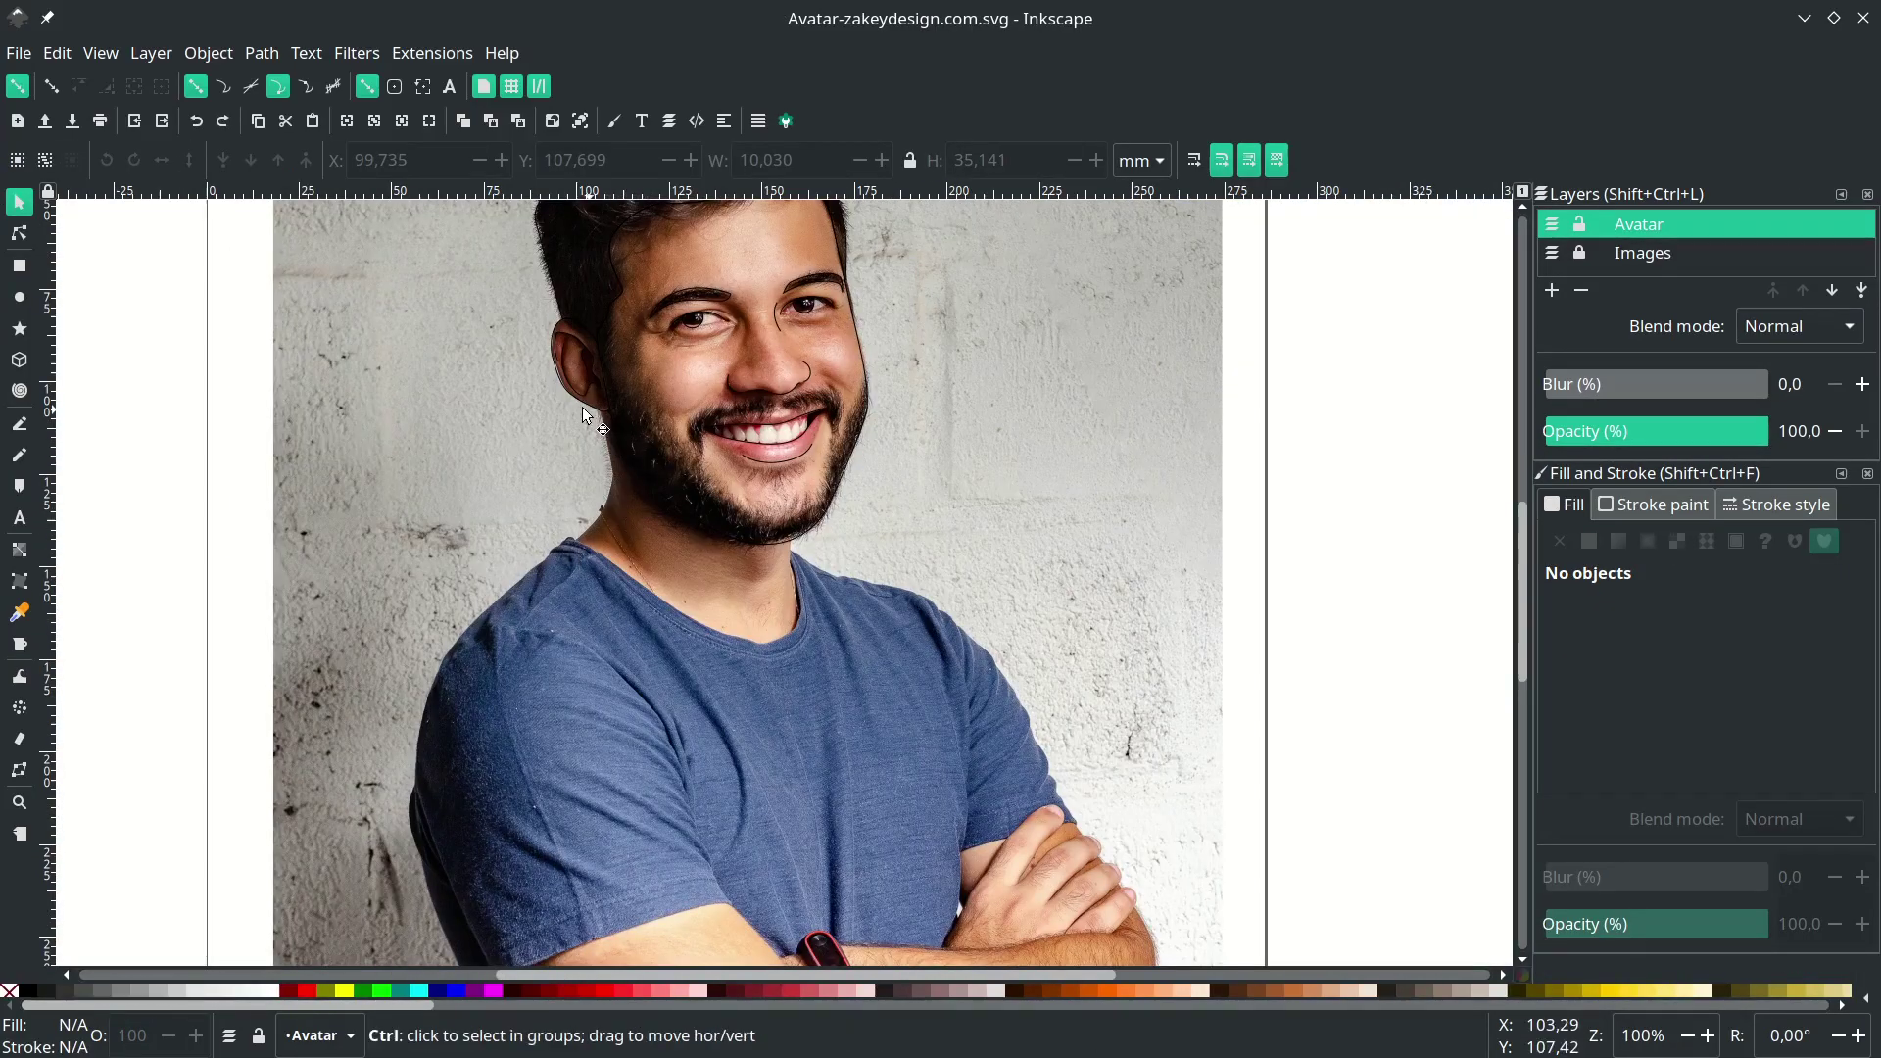
- Draw an open Bezier curve for the ear-side neck contour, from the earlobe down to the shirt collar
scroll(593, 421, "up", 5)
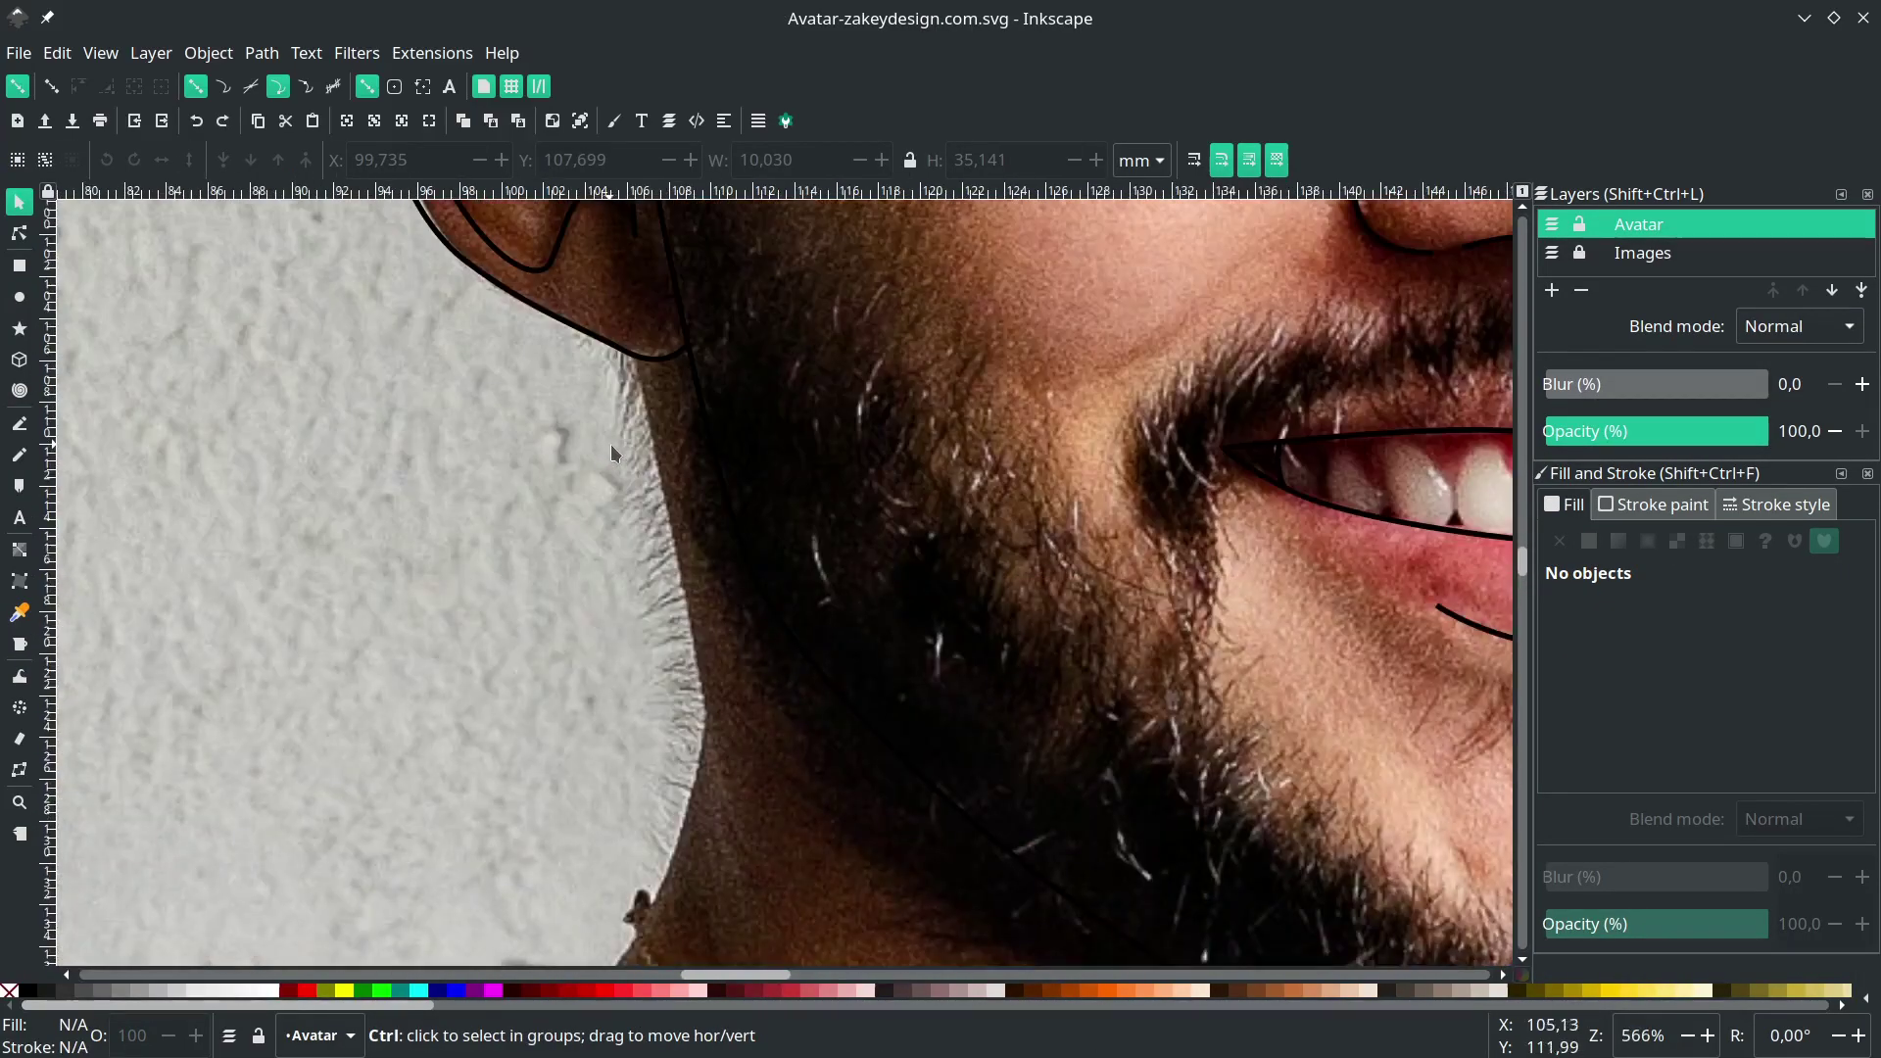
key("b")
scroll(624, 349, "up", 1)
left_click(623, 349)
scroll(666, 431, "down", 3)
left_click_drag(689, 475, 605, 768)
scroll(713, 573, "down", 9)
left_click_drag(434, 912, 417, 929)
scroll(472, 852, "down", 2)
key("Return")
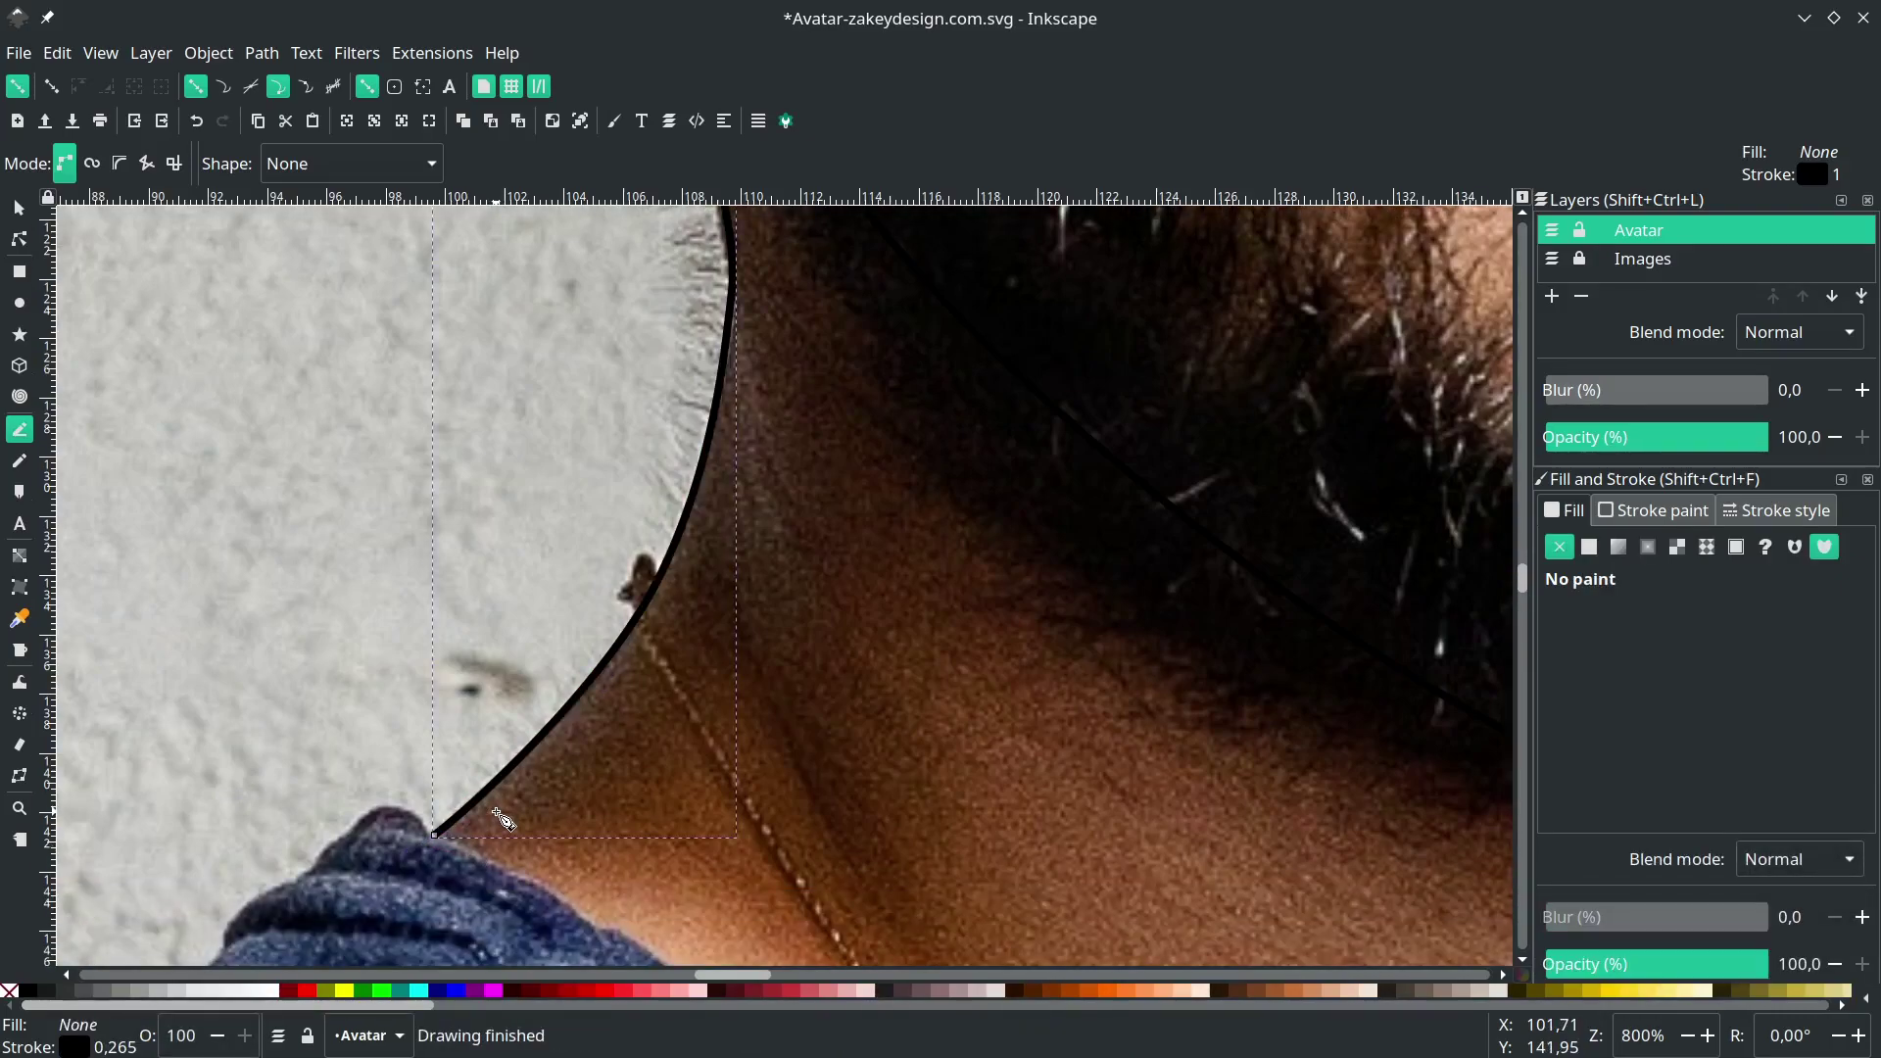
- Draw a short open curve about 1.7 × 9 mm for the opposite neck edge, from the jaw outline down to the collar
scroll(496, 819, "down", 2)
scroll(588, 784, "down", 5)
scroll(916, 546, "up", 4)
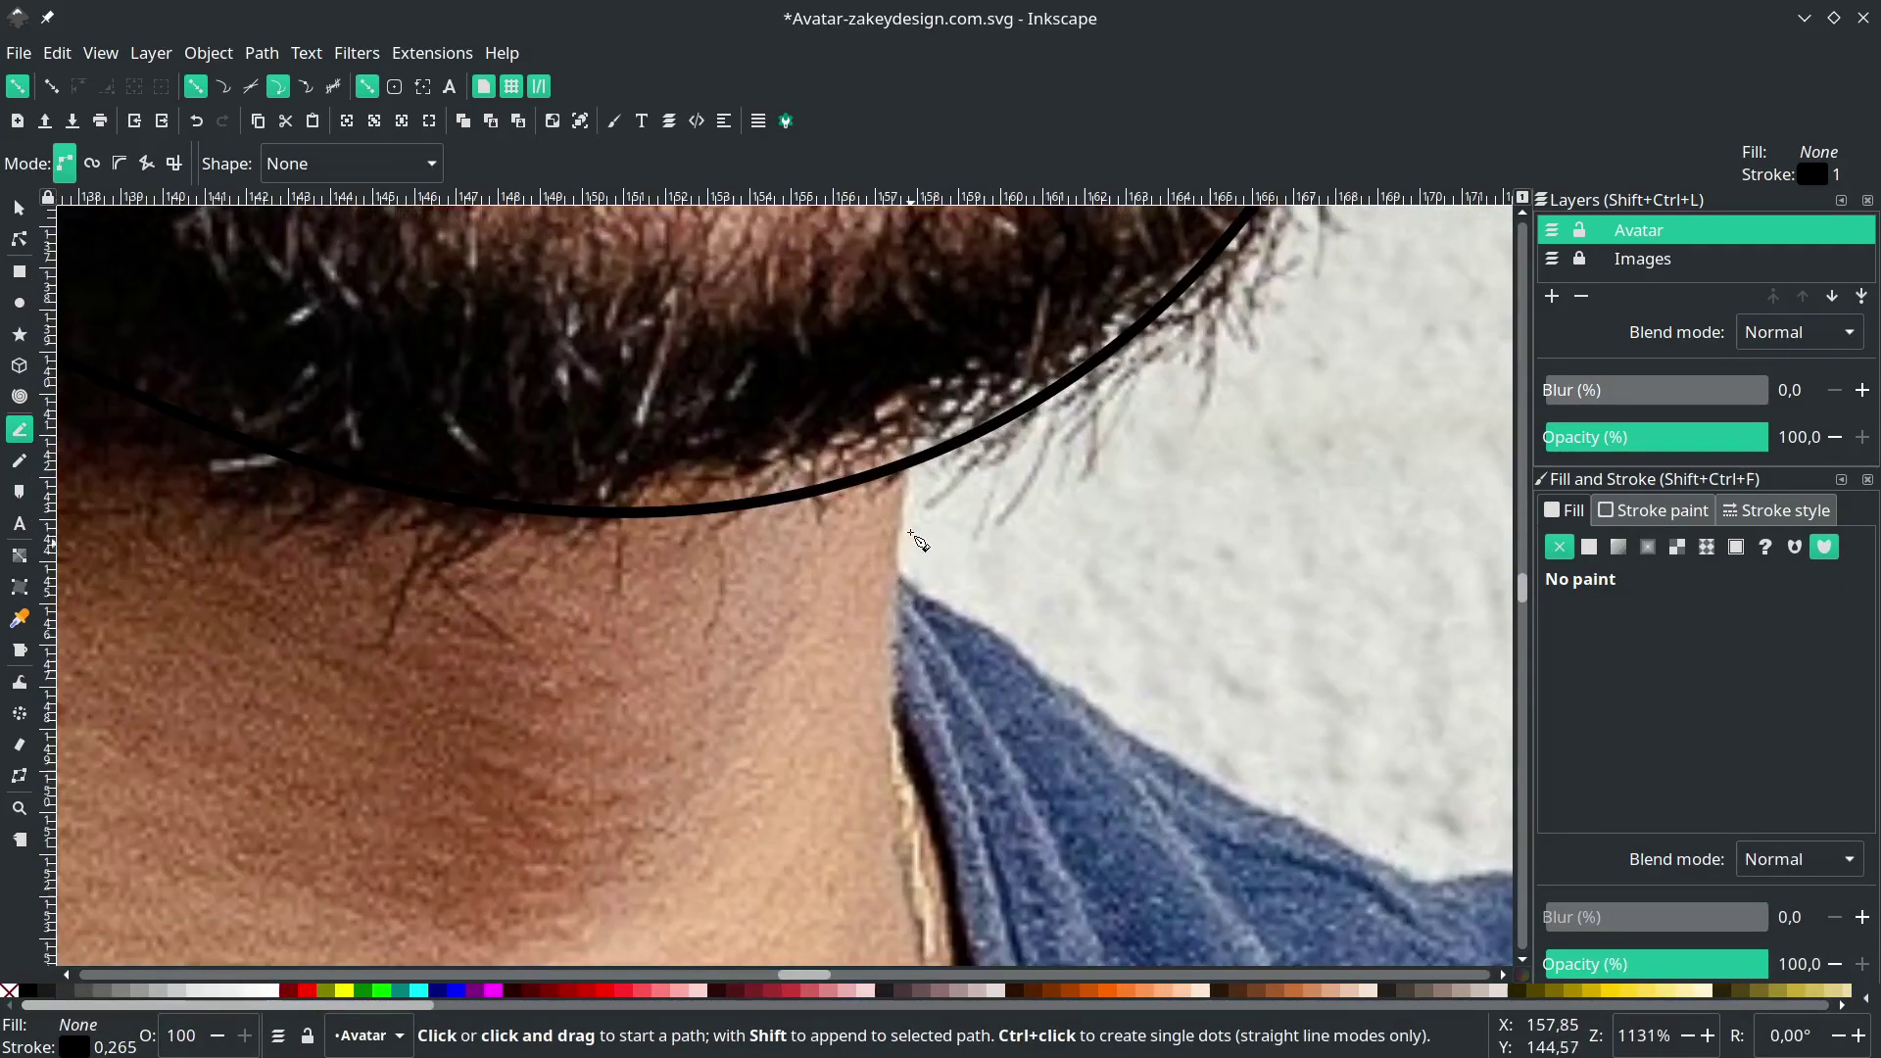
left_click(918, 437)
scroll(906, 588, "down", 1)
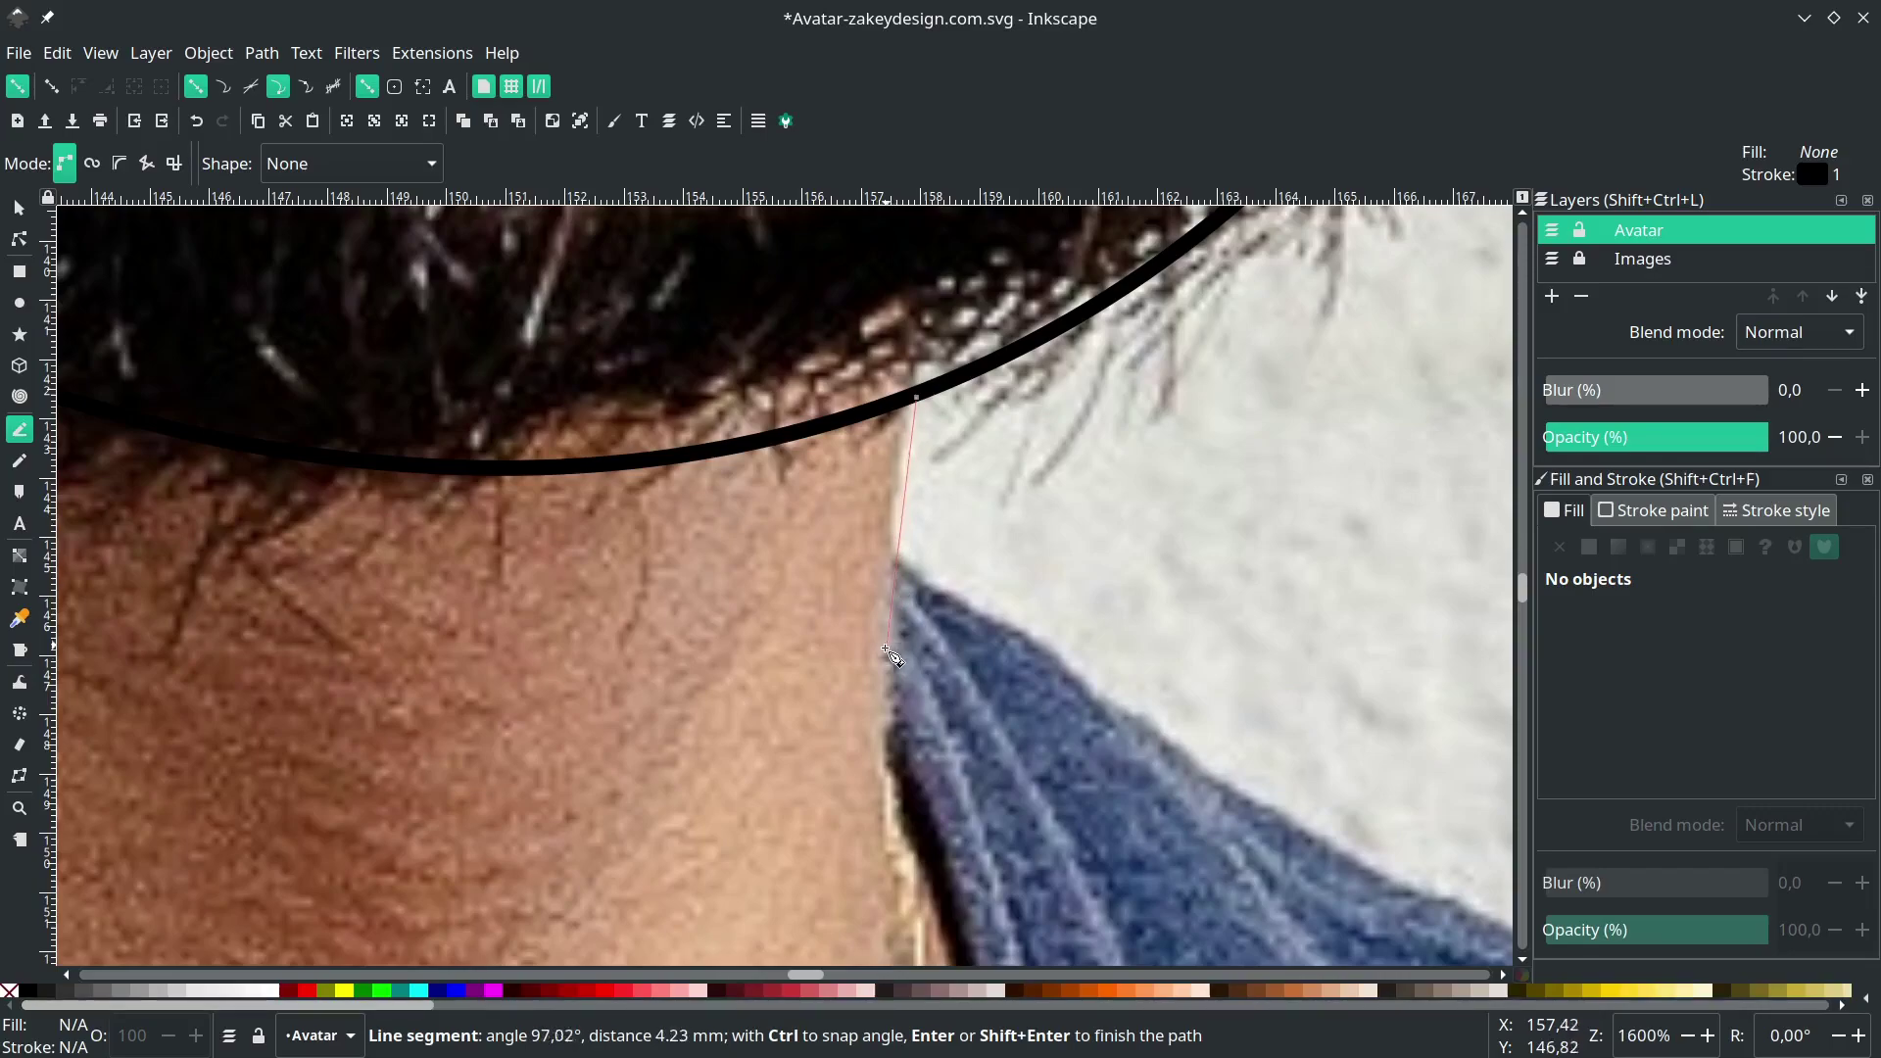
left_click_drag(875, 676, 872, 800)
scroll(921, 803, "down", 3)
scroll(966, 823, "down", 9)
key("Return")
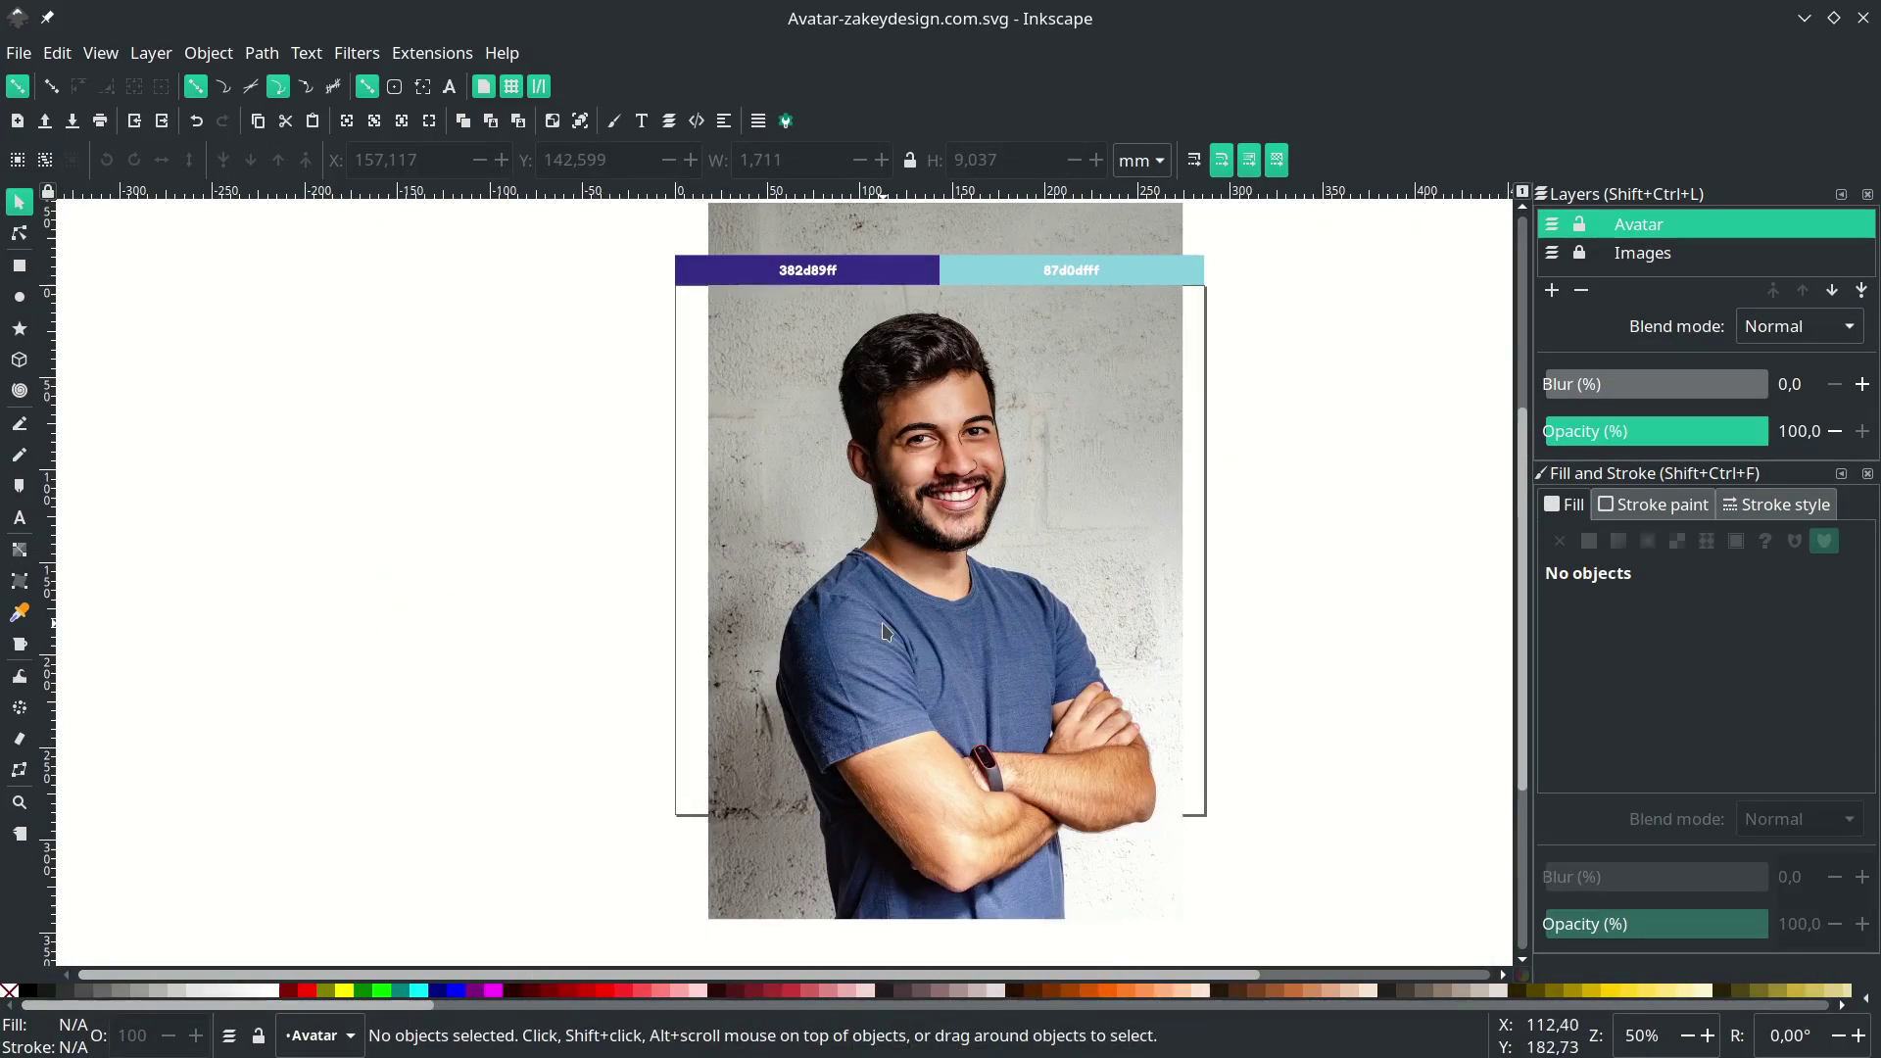
- Start a collar path at the end of the ear-side neck line and trace the neckline's inner edge to the opposite neck line
key("ctrl")
scroll(923, 567, "up", 6)
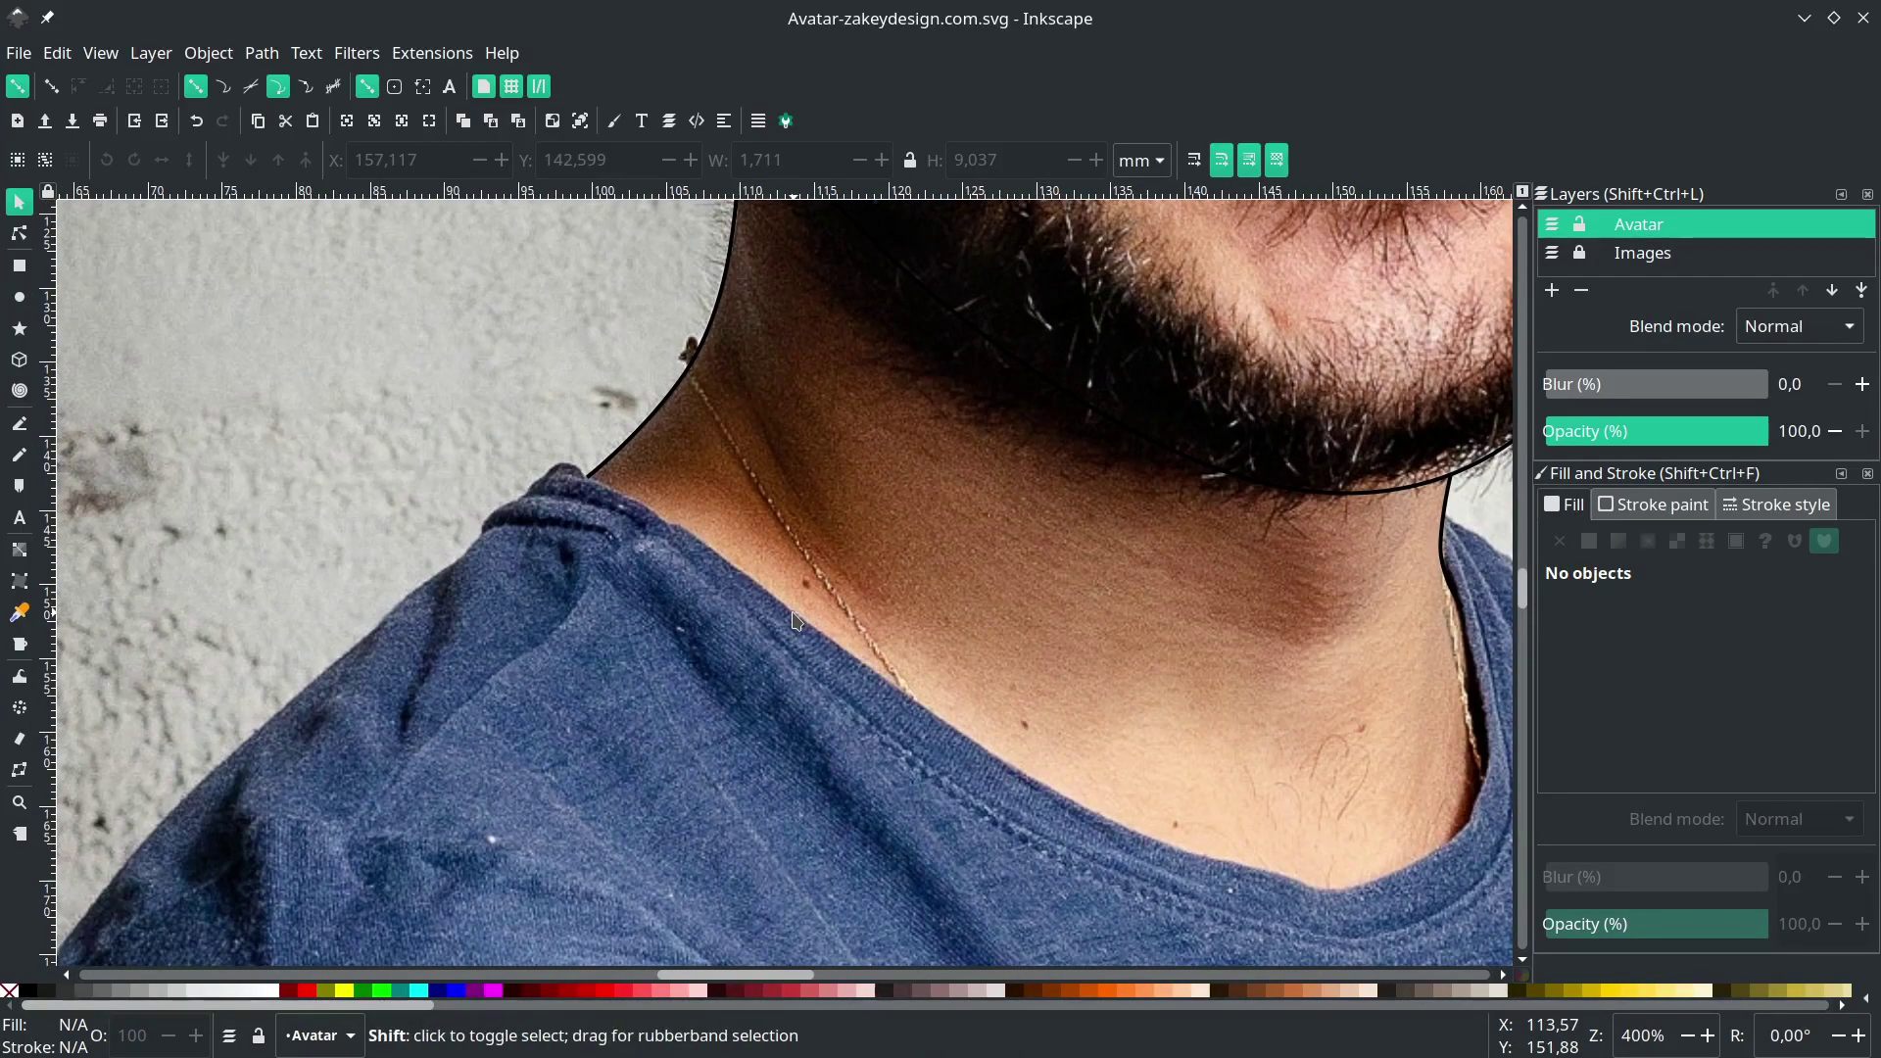
key("shift+F6")
scroll(578, 490, "up", 2)
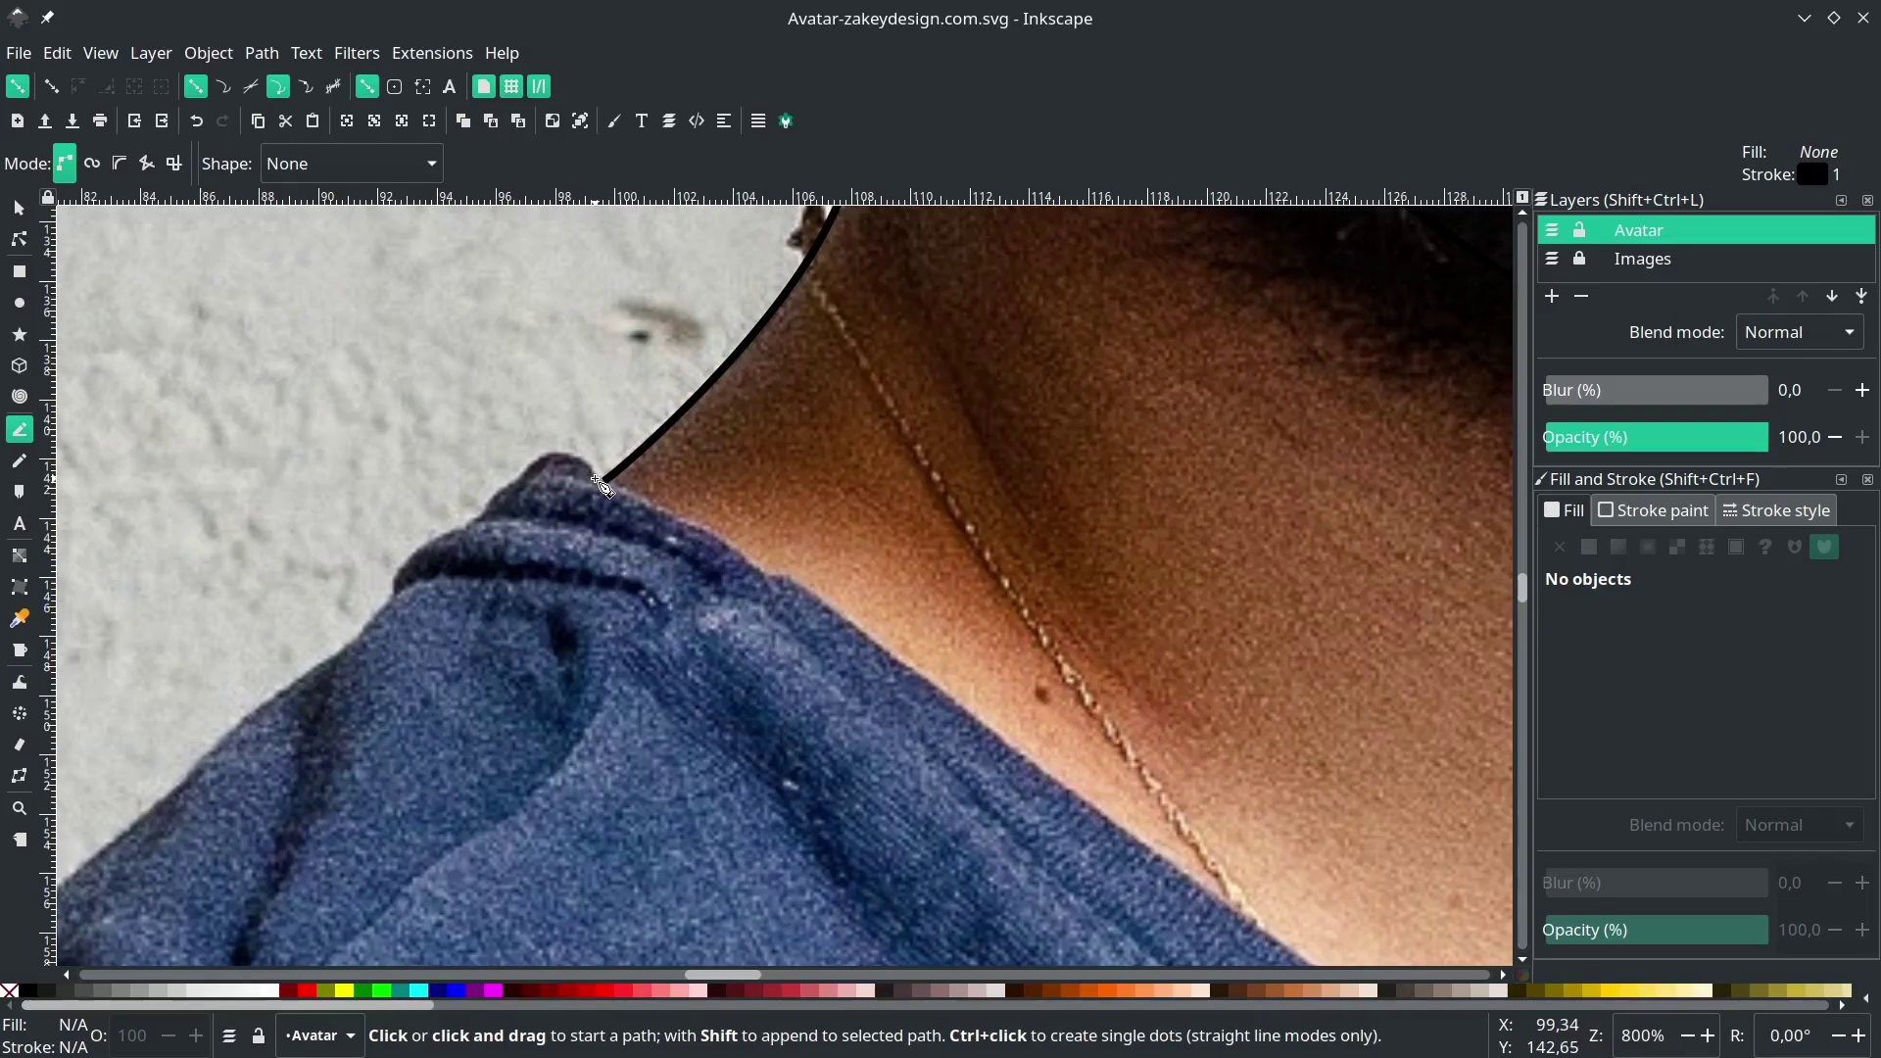
left_click(602, 481)
left_click_drag(851, 634, 1007, 733)
scroll(647, 481, "down", 2)
left_click_drag(1125, 813, 1215, 890)
scroll(1499, 901, "up", 2)
scroll(1225, 867, "right", 8)
left_click_drag(1193, 686, 1205, 549)
scroll(1205, 549, "up", 5)
left_click_drag(1113, 400, 1107, 381)
left_click(1116, 328)
- Trace the collar's outer seam back to the ear-side shoulder and finish the collar band, about 70 × 31 mm
left_click_drag(1200, 520, 1222, 593)
scroll(1224, 607, "down", 4)
left_click_drag(1245, 689, 1213, 752)
left_click_drag(1028, 832, 946, 825)
scroll(784, 765, "left", 2)
left_click_drag(617, 673, 540, 641)
scroll(540, 641, "down", 2)
left_click(428, 421)
key("s")
key("Escape")
scroll(502, 446, "down", 1)
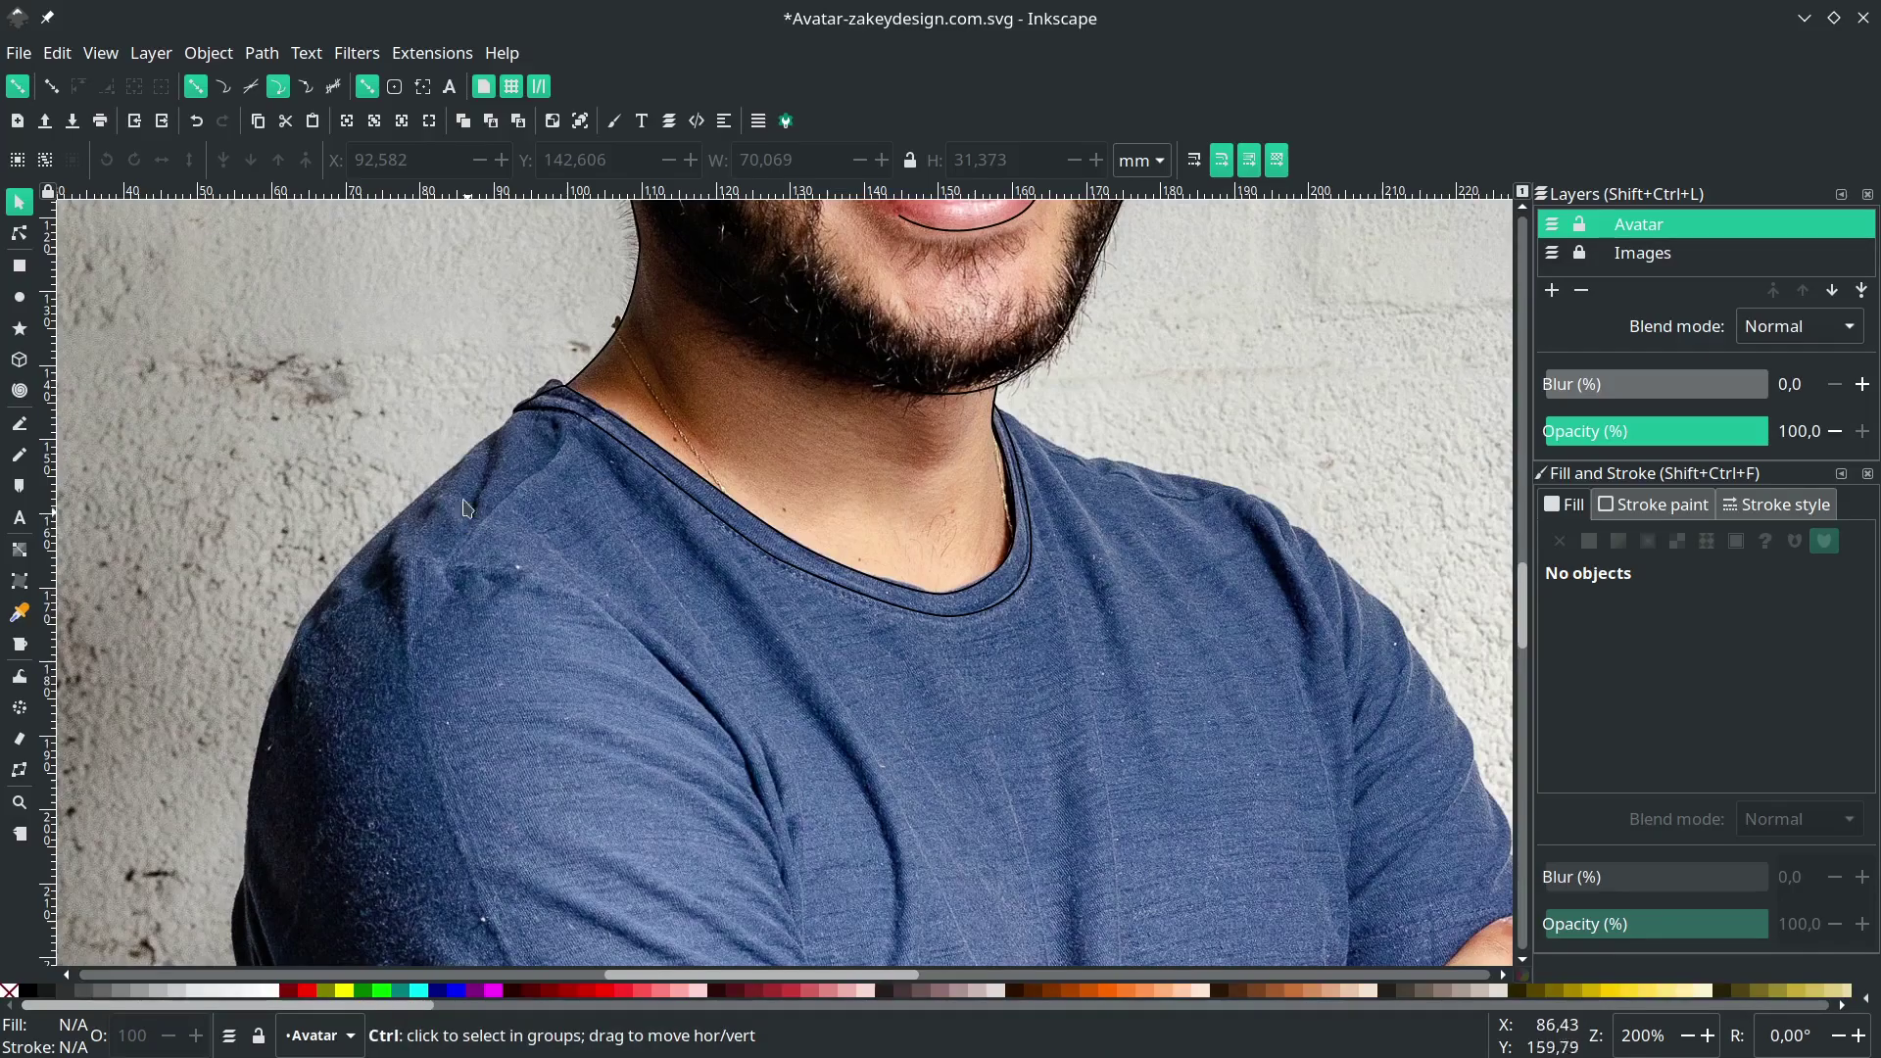
- Draw an open Bezier line along the ear-side shoulder, from the collar's outer tip down the sleeve edge
scroll(510, 398, "up", 4)
key("b")
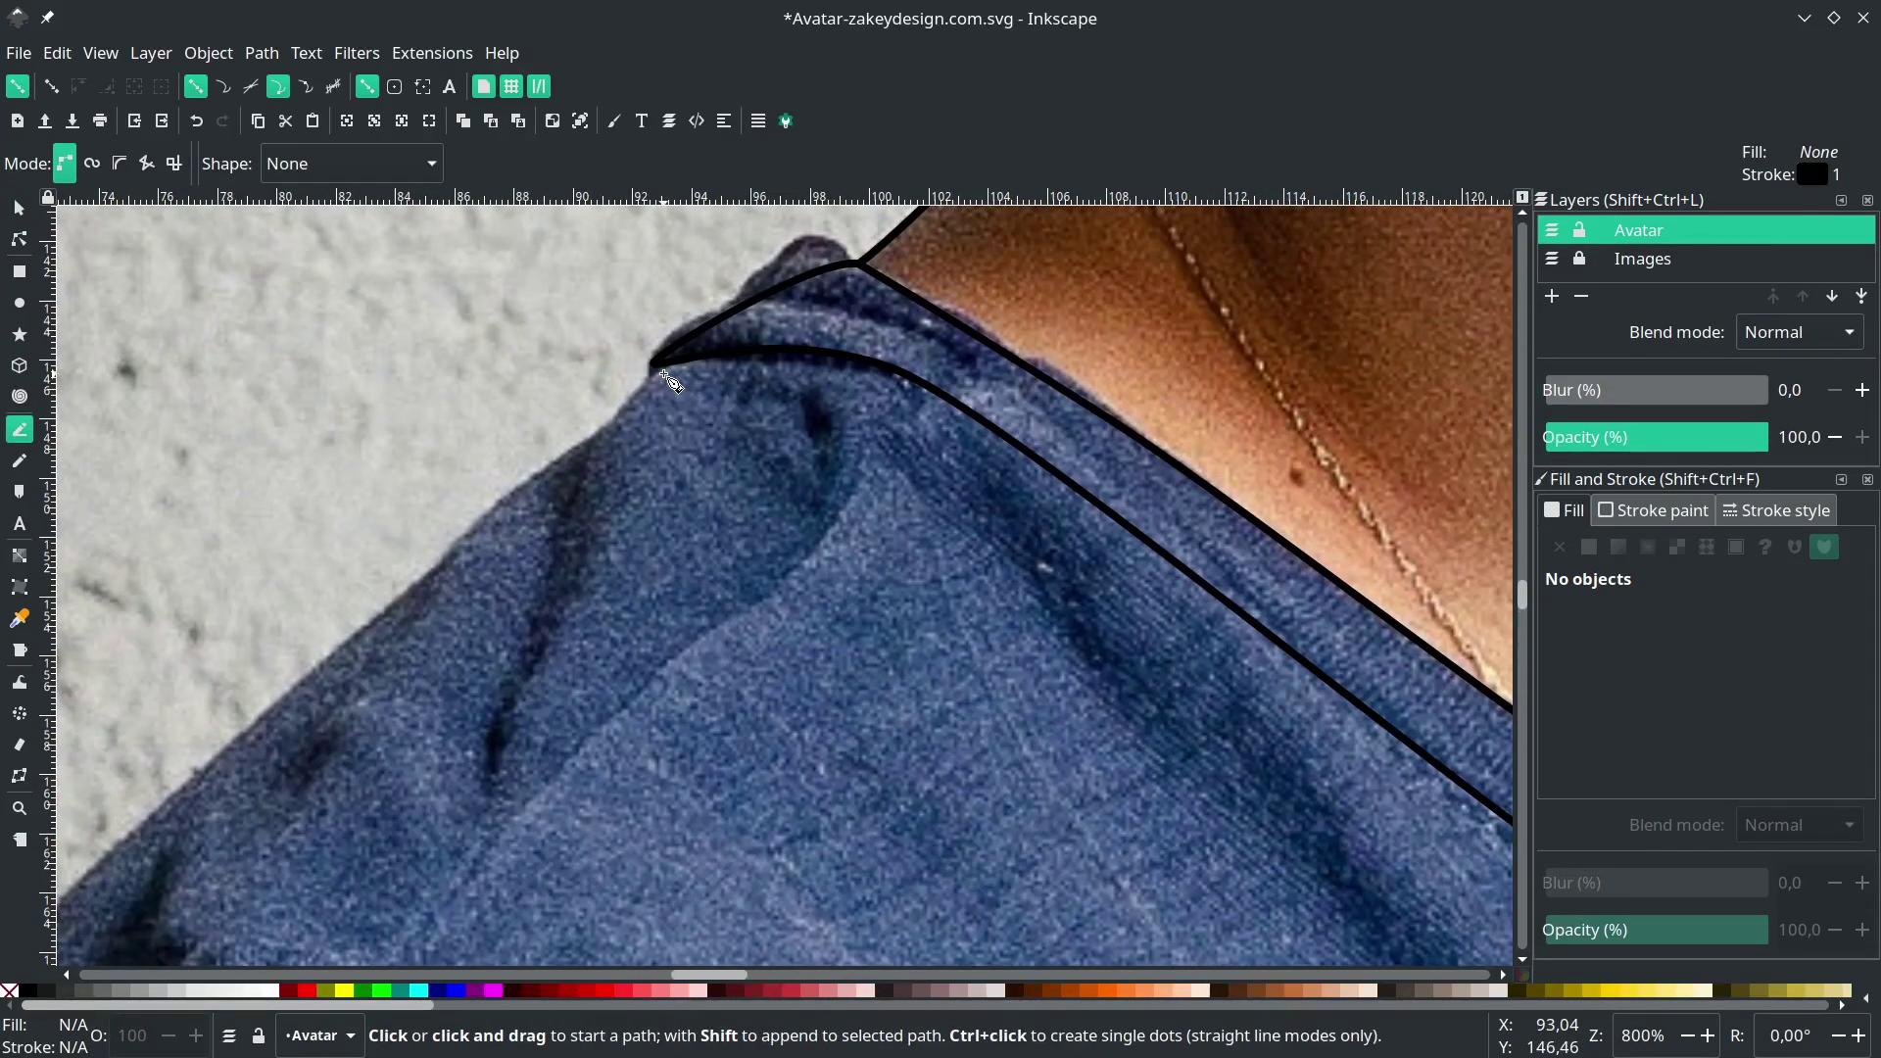
left_click(661, 363)
left_click_drag(415, 594, 174, 899)
scroll(264, 709, "down", 3)
scroll(233, 691, "left", 2)
scroll(231, 745, "down", 2)
key("Return")
scroll(377, 721, "down", 2)
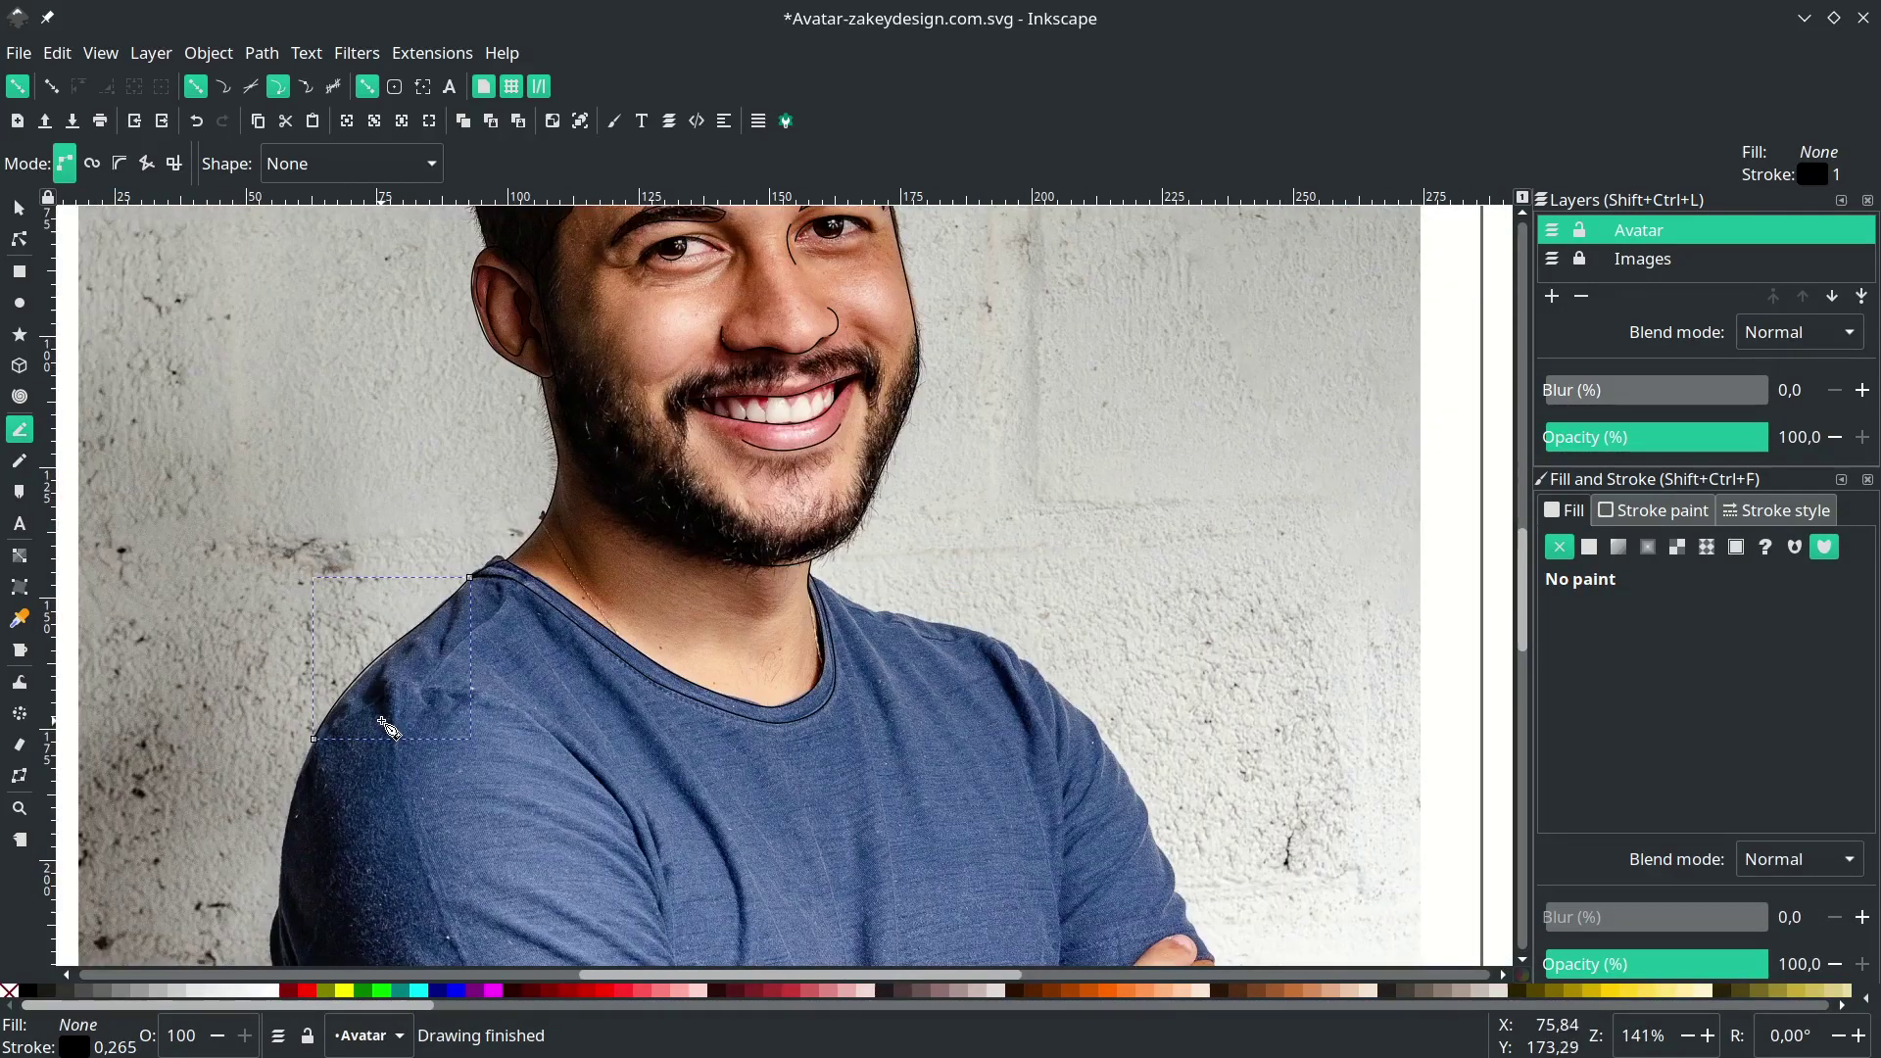
- Draw an open Bezier line along the opposite shoulder, from the neck edge of the collar out to the sleeve
scroll(380, 723, "right", 4)
scroll(737, 477, "up", 2)
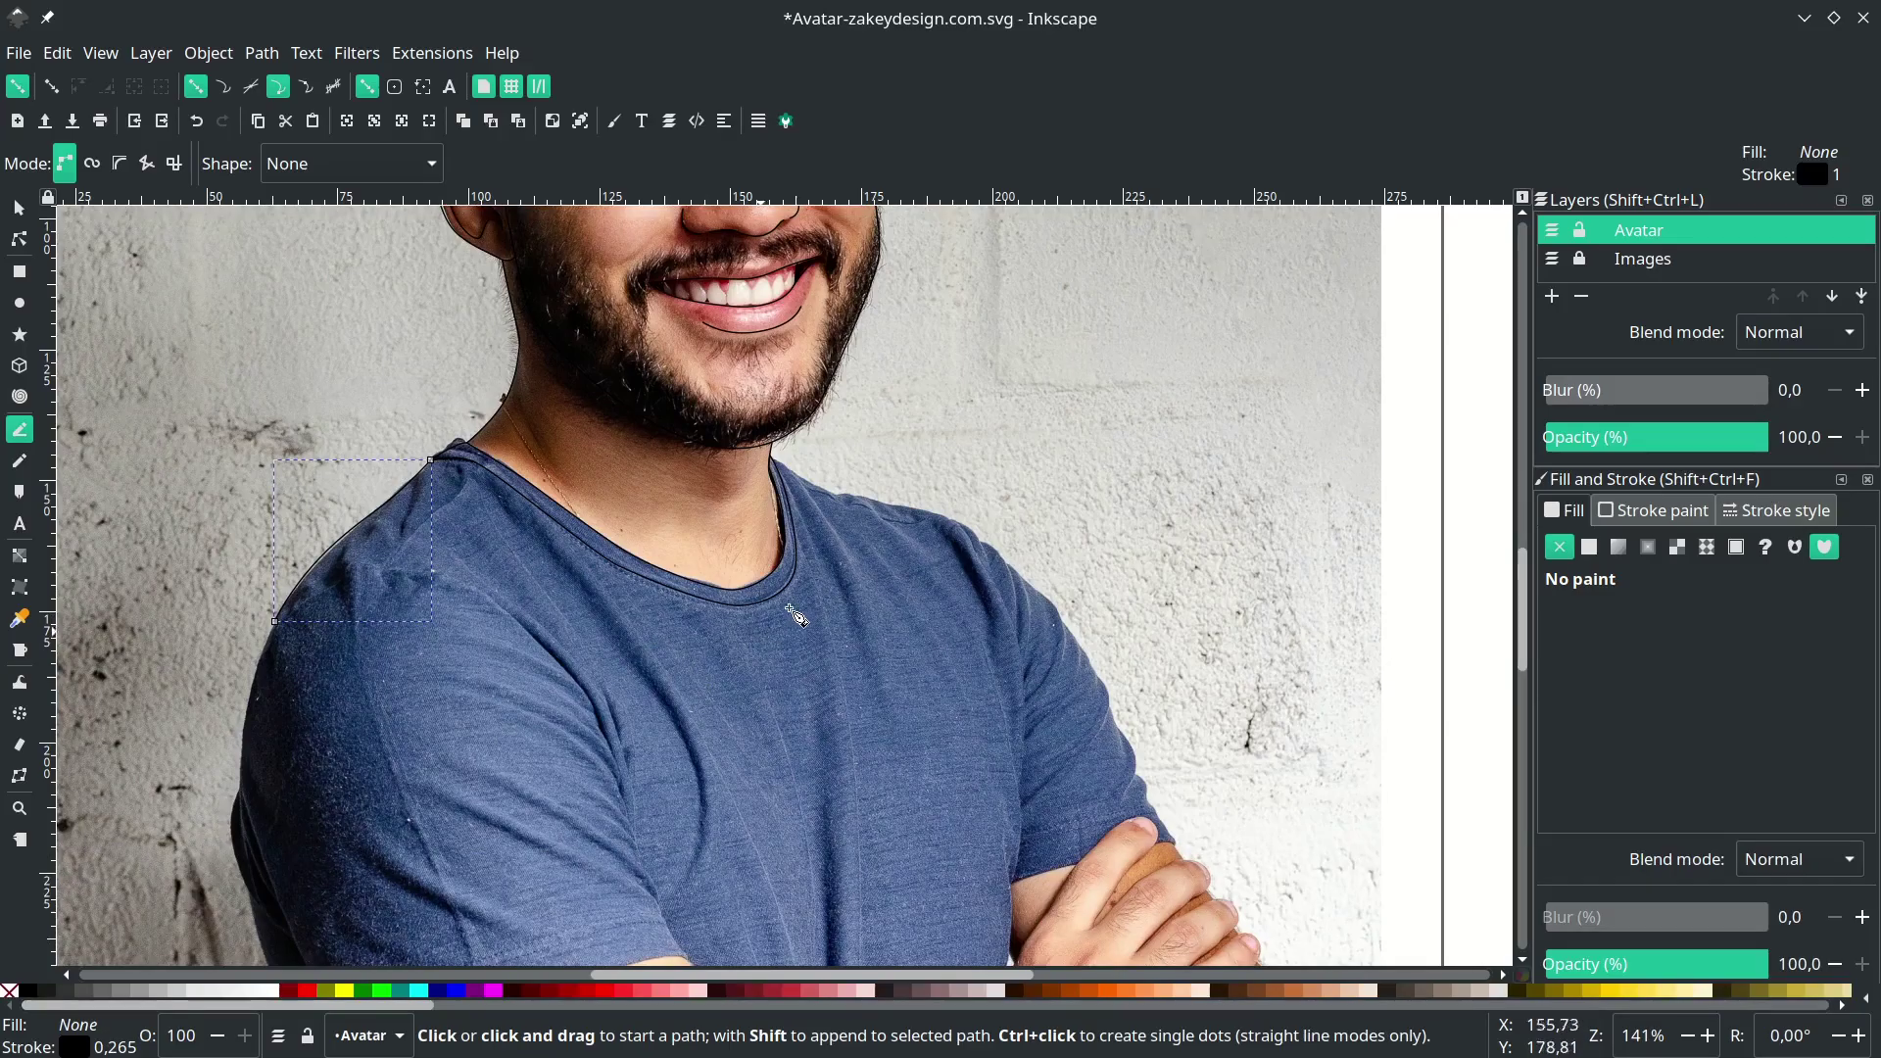
key("ctrl+z")
scroll(633, 490, "up", 4)
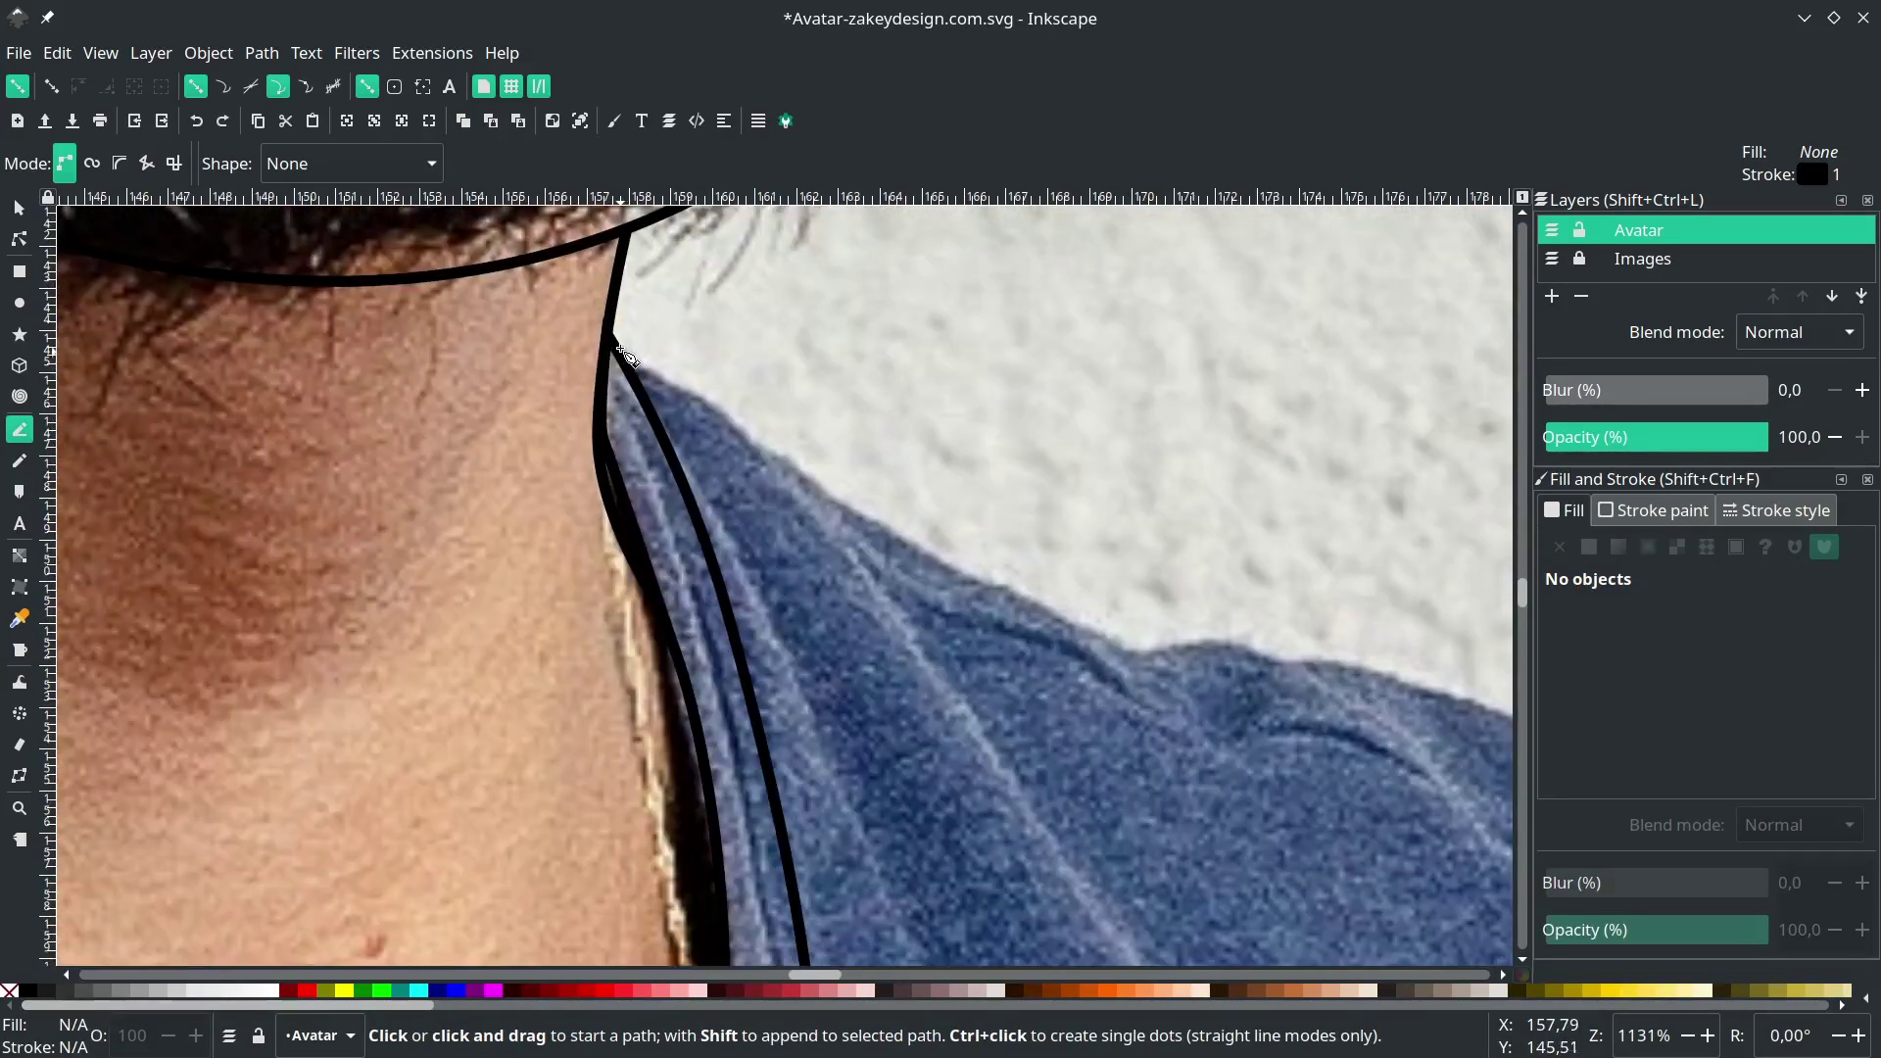
left_click(613, 336)
left_click_drag(1040, 609, 1117, 632)
scroll(1352, 676, "right", 9)
left_click_drag(1417, 758, 1497, 772)
scroll(1371, 774, "down", 6)
scroll(1322, 770, "up", 2)
left_click_drag(1323, 770, 1411, 913)
key("Return")
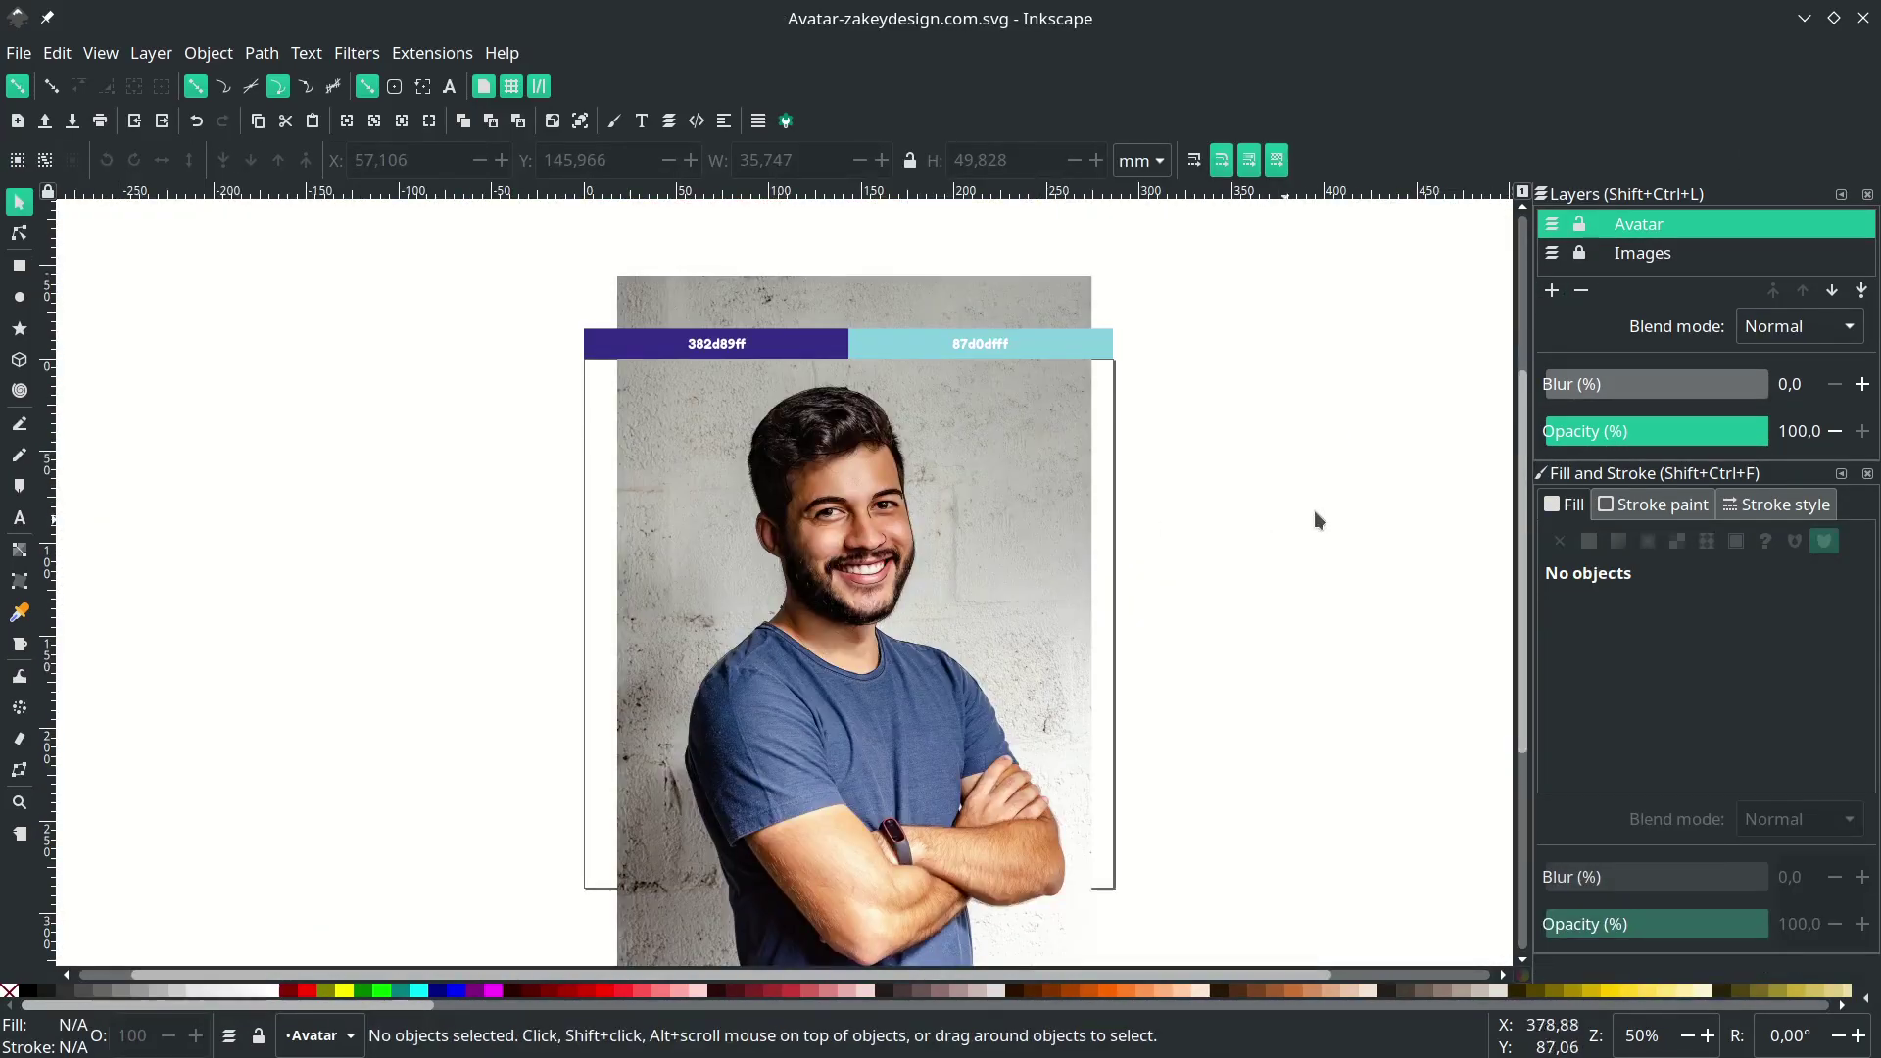
- Toggle the Images layer's visibility to check the traced line art without the photo
scroll(1314, 510, "down", 1)
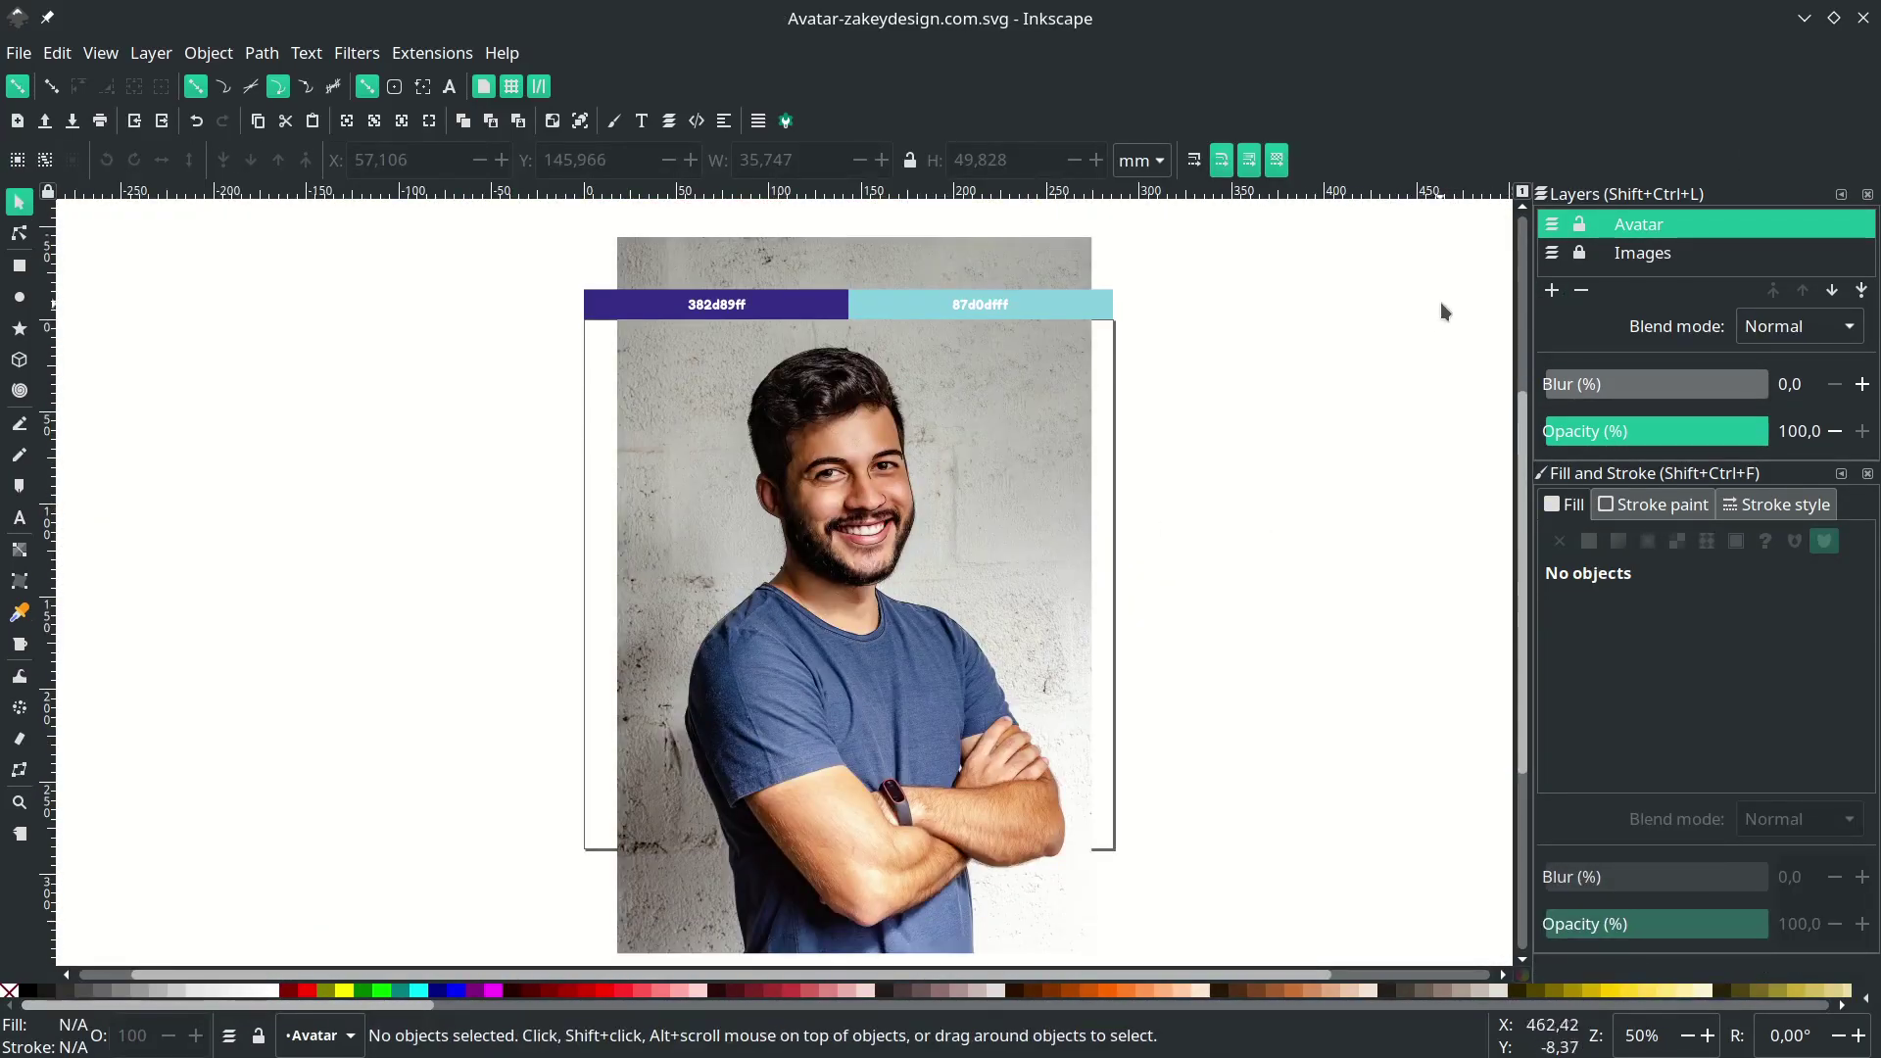
left_click(1555, 256)
left_click(1555, 255)
scroll(789, 269, "down", 1)
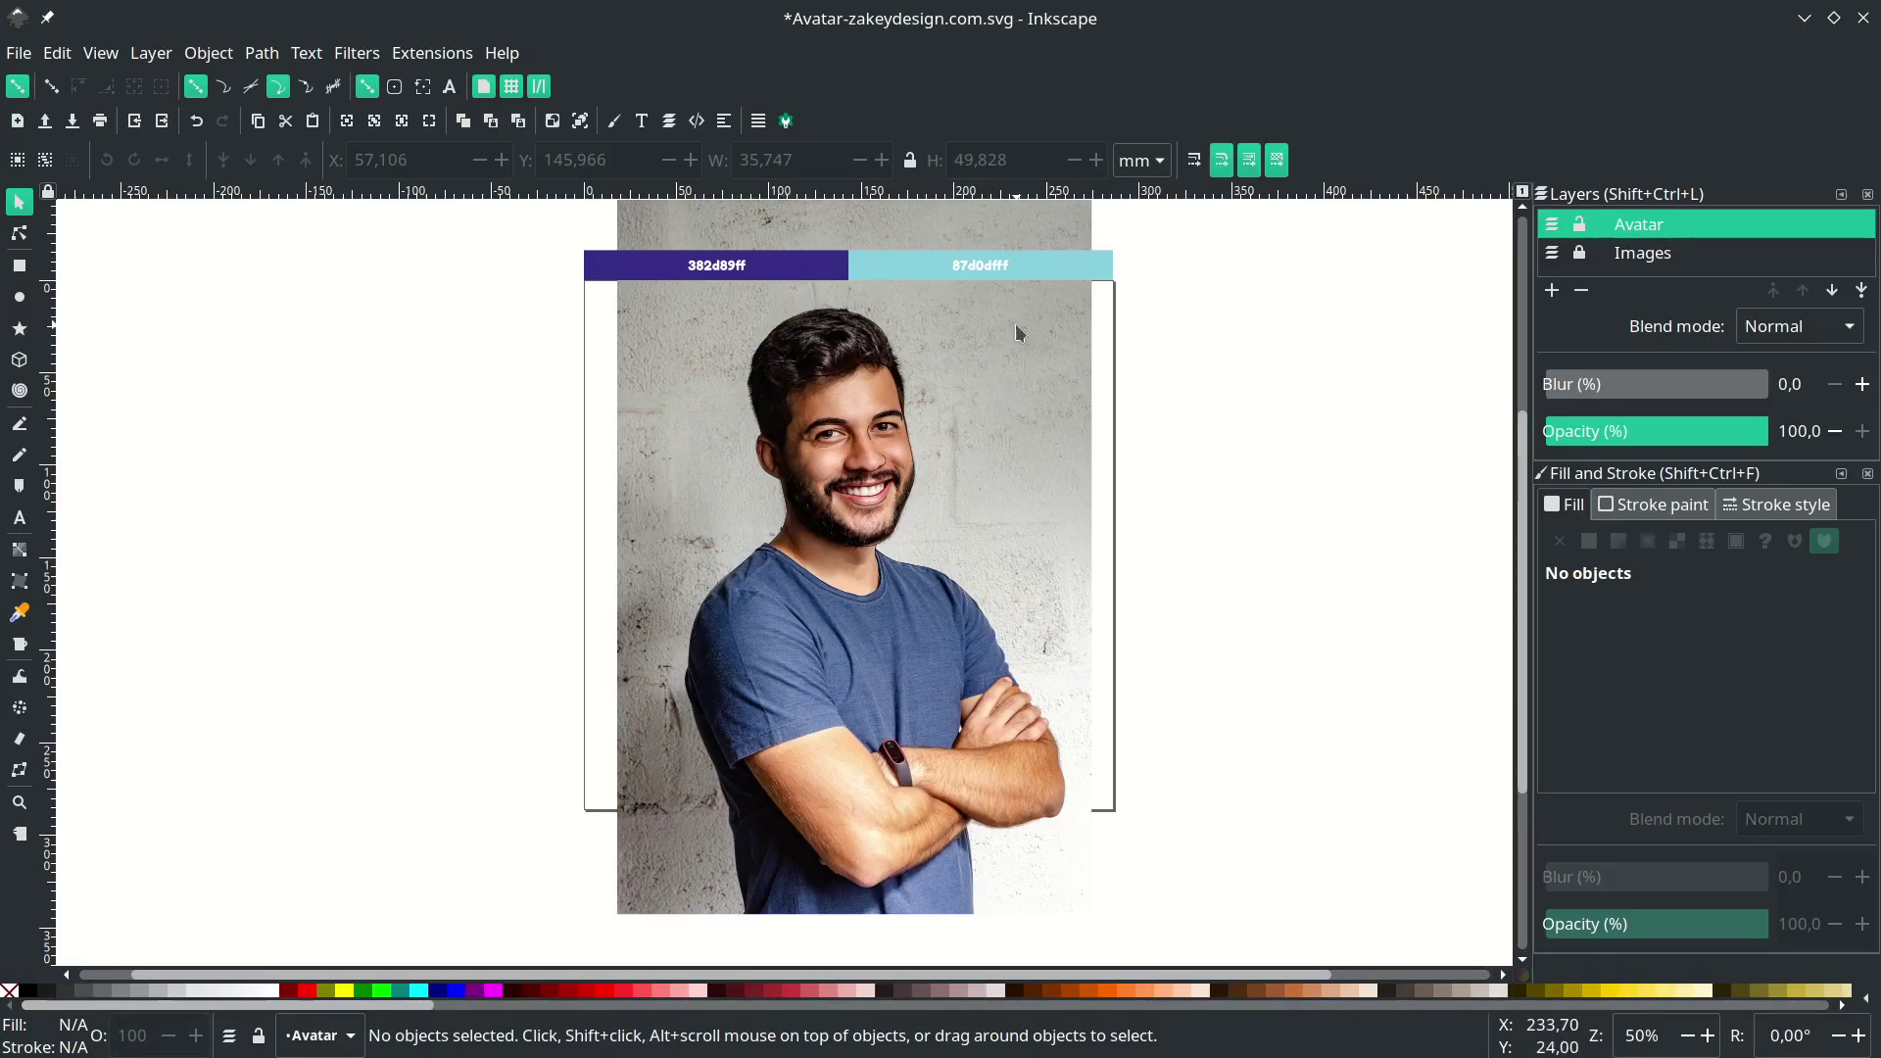
- Move the two colour swatches and their hex labels from the Images layer to the Avatar layer
left_click_drag(1210, 294, 568, 240)
right_click(726, 276)
left_click(903, 652)
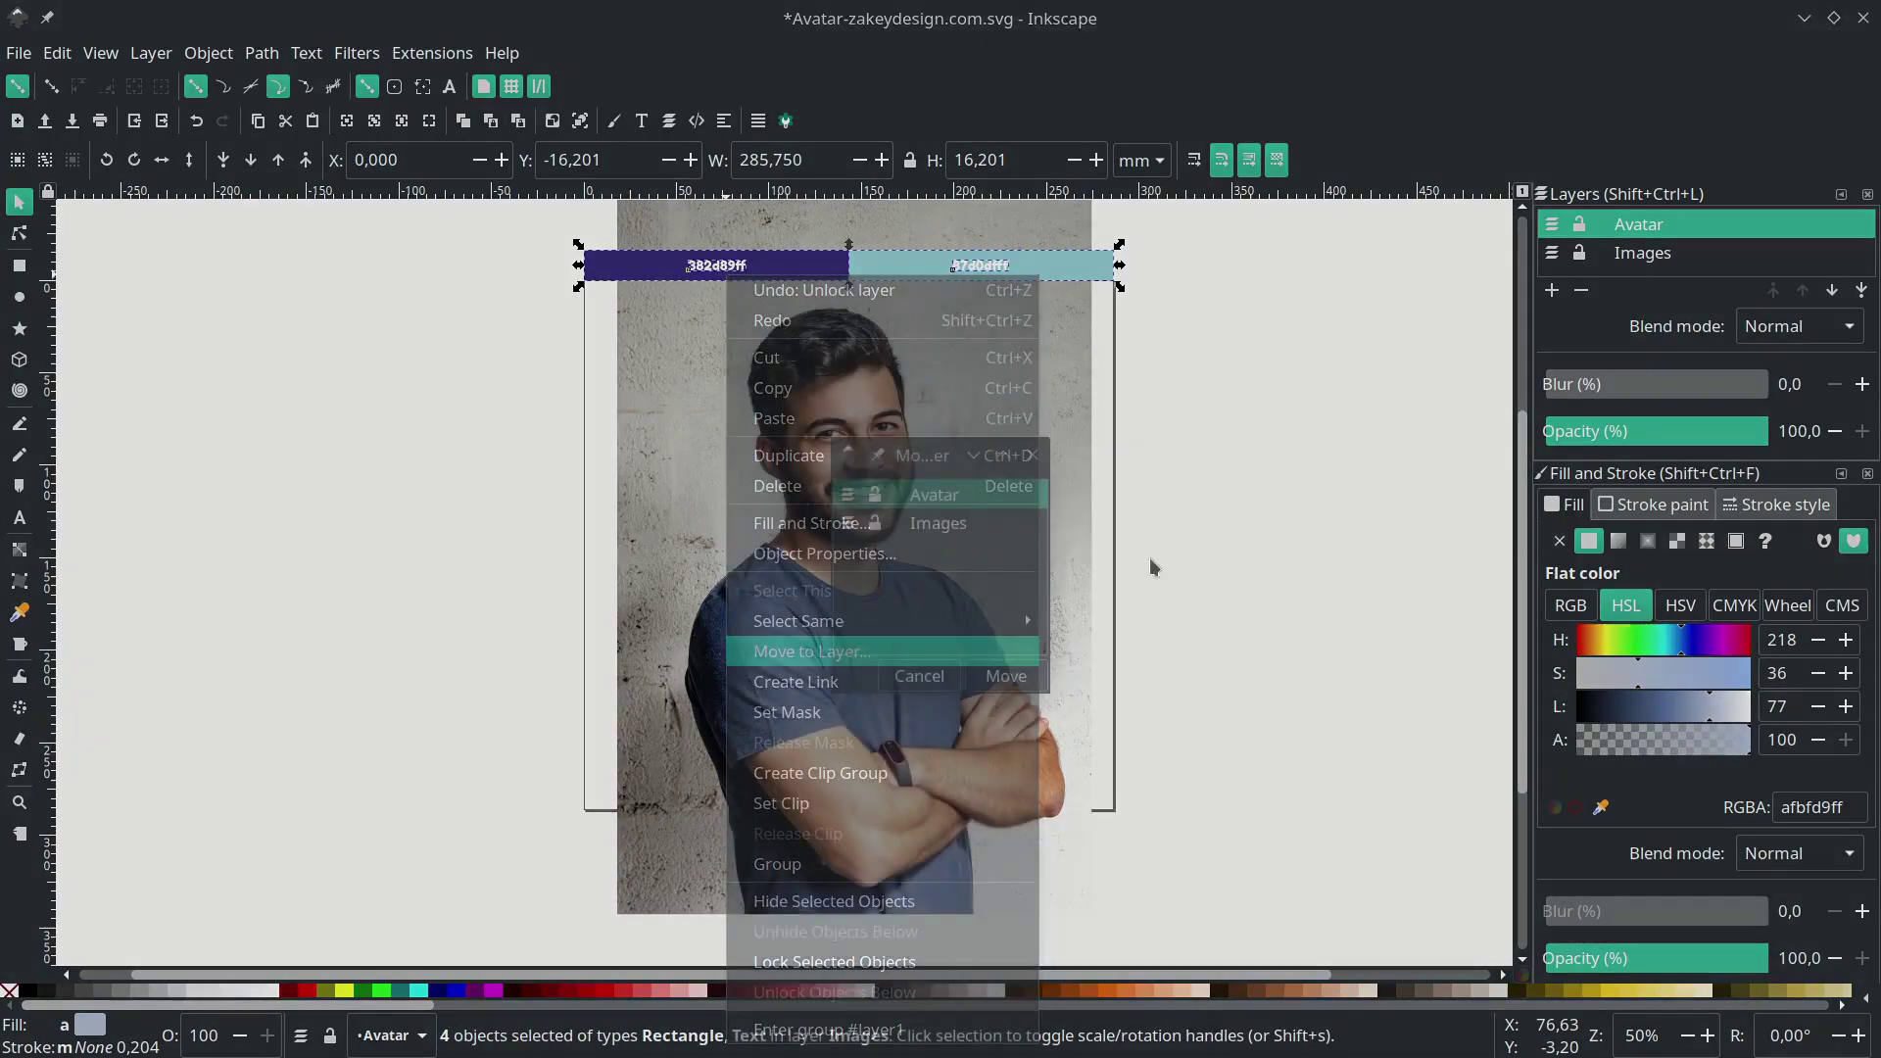
left_click(1005, 675)
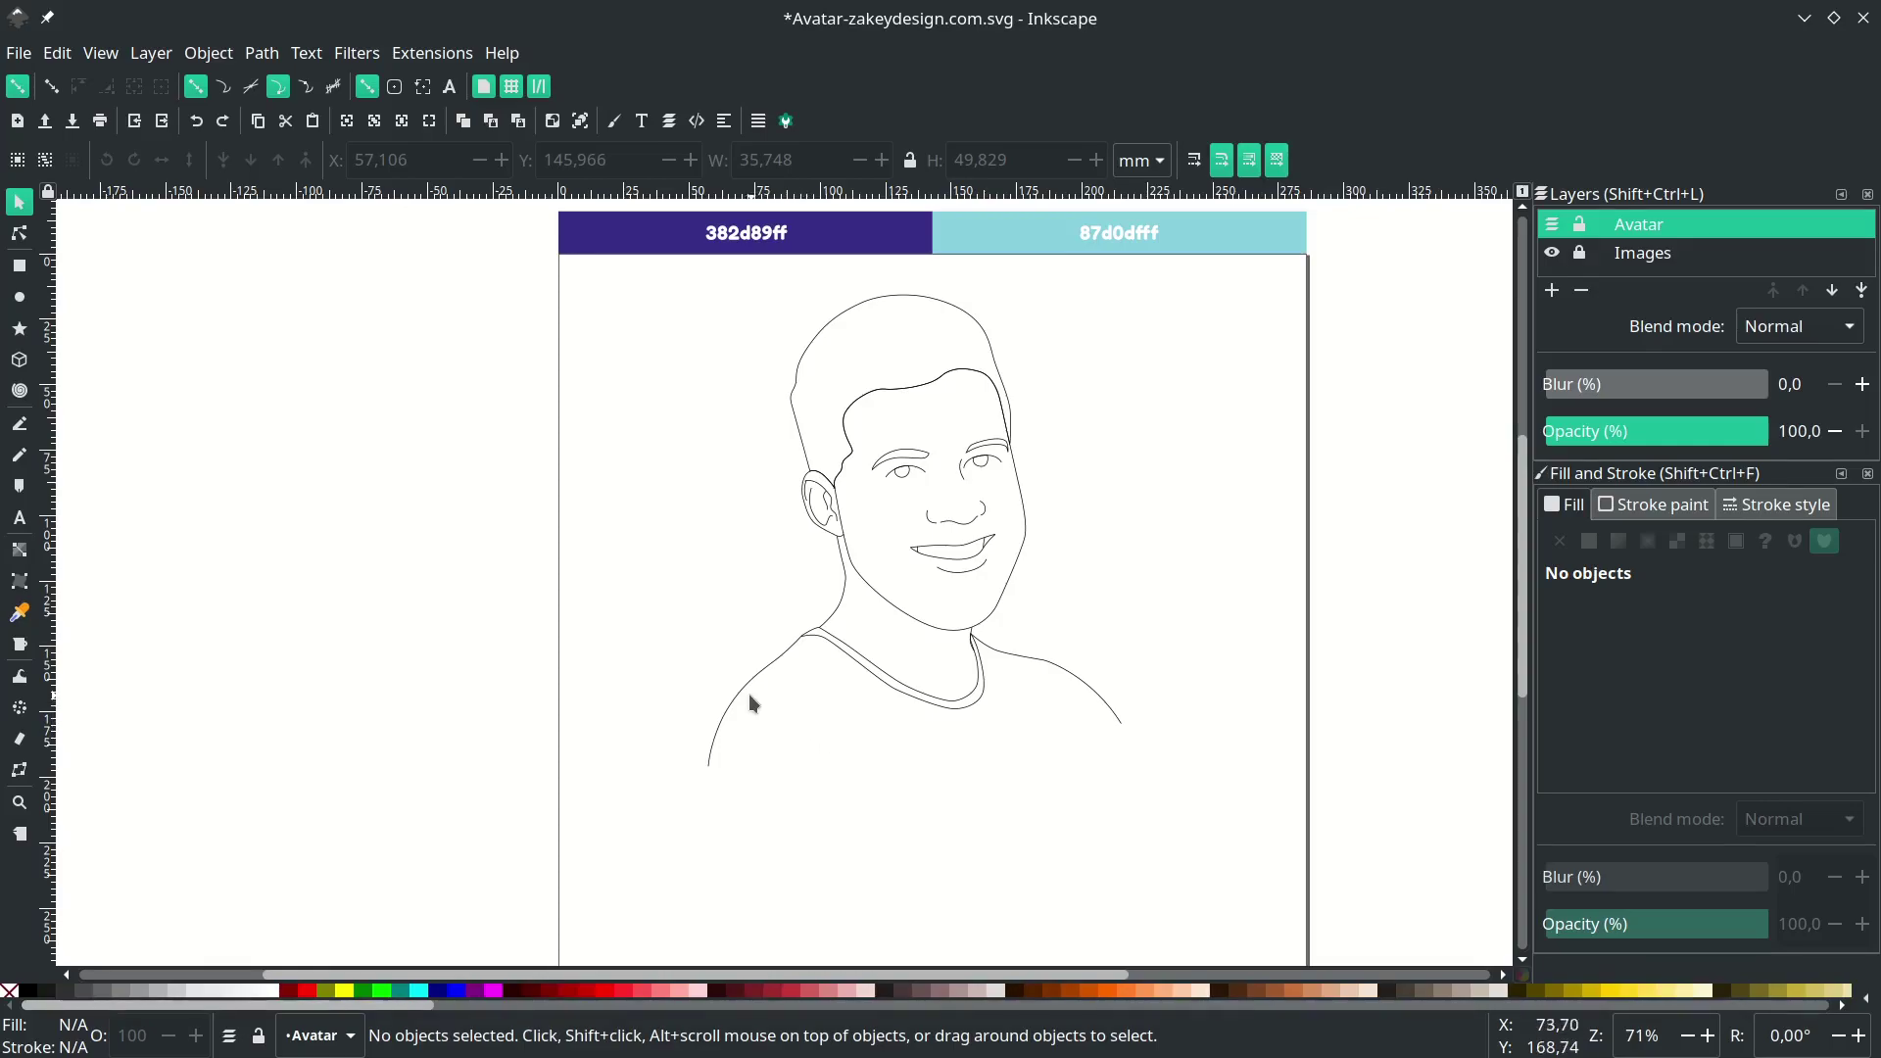
- Select all paths that share the stroke colour of the ear-side shoulder line
left_click(745, 702)
left_click(59, 55)
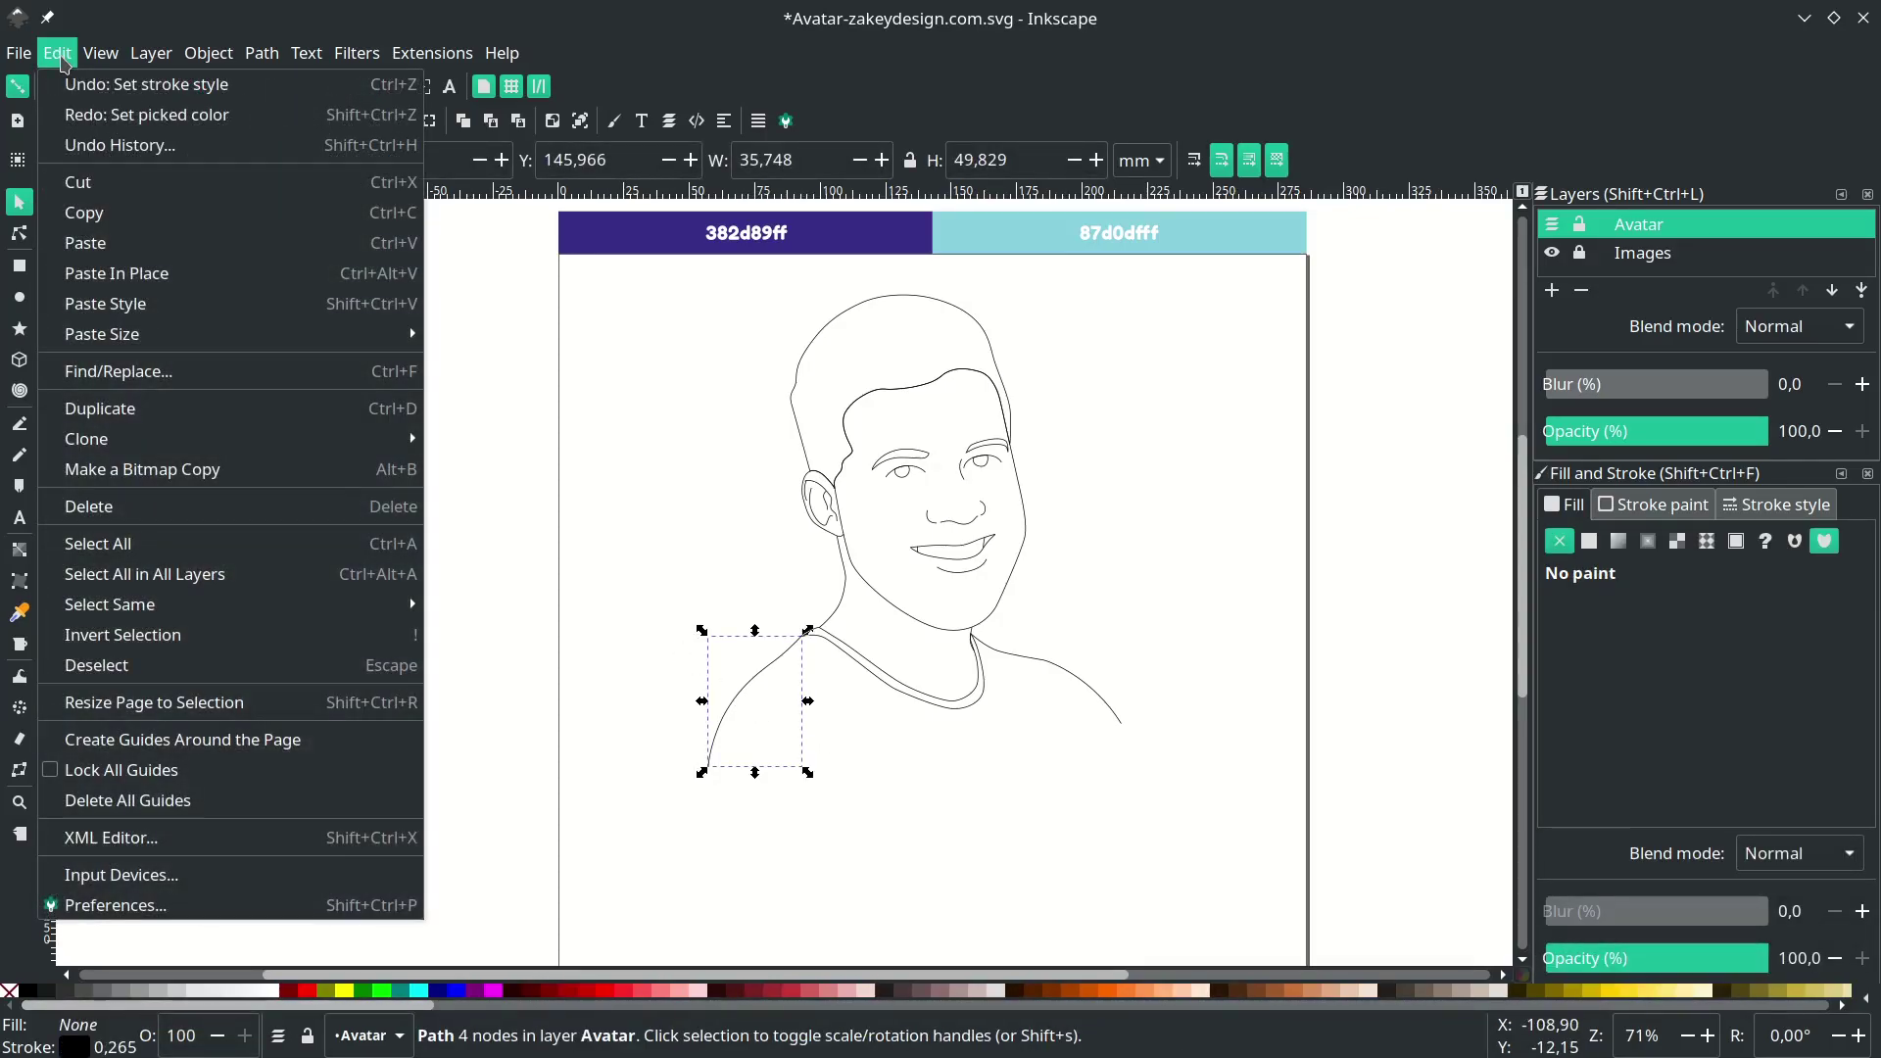
mouse_move(245, 605)
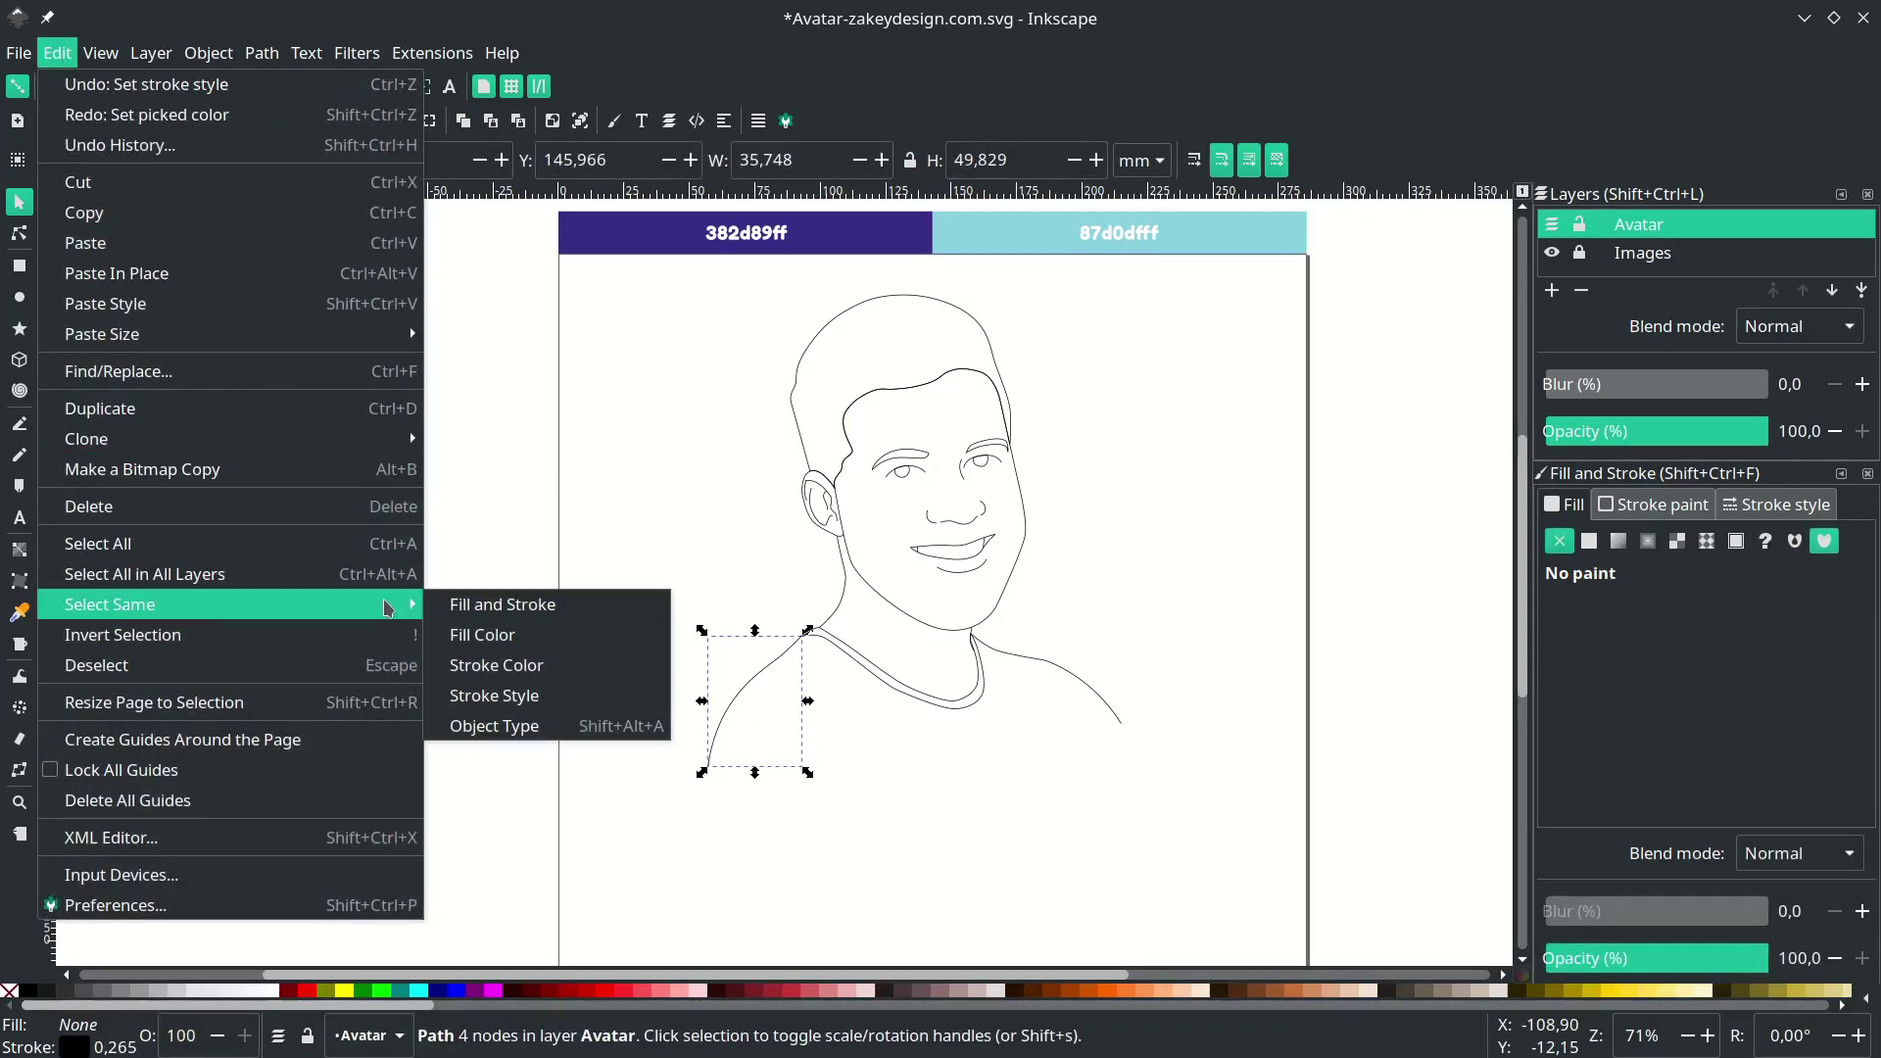
left_click(511, 663)
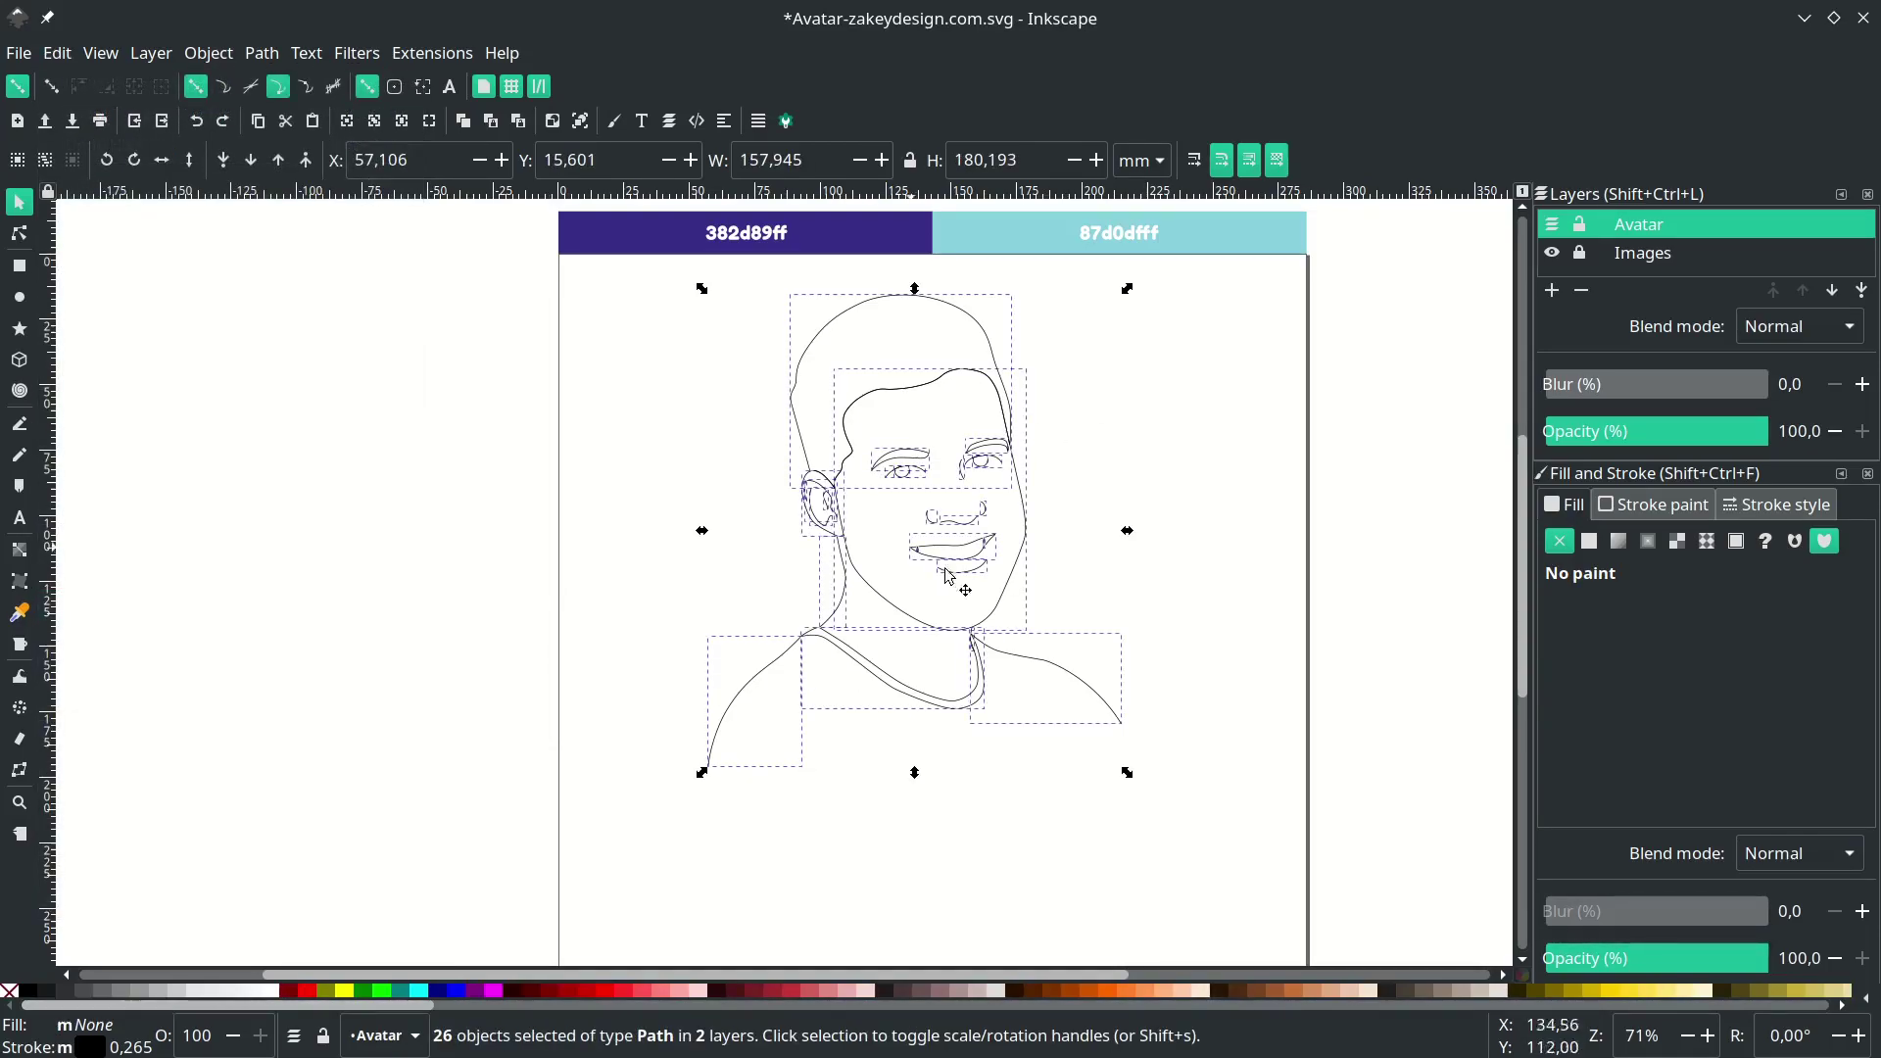
- Apply the 382d89ff swatch colour to the selected paths' fill and swap their fill and stroke
scroll(815, 401, "up", 2)
scroll(816, 402, "right", 1)
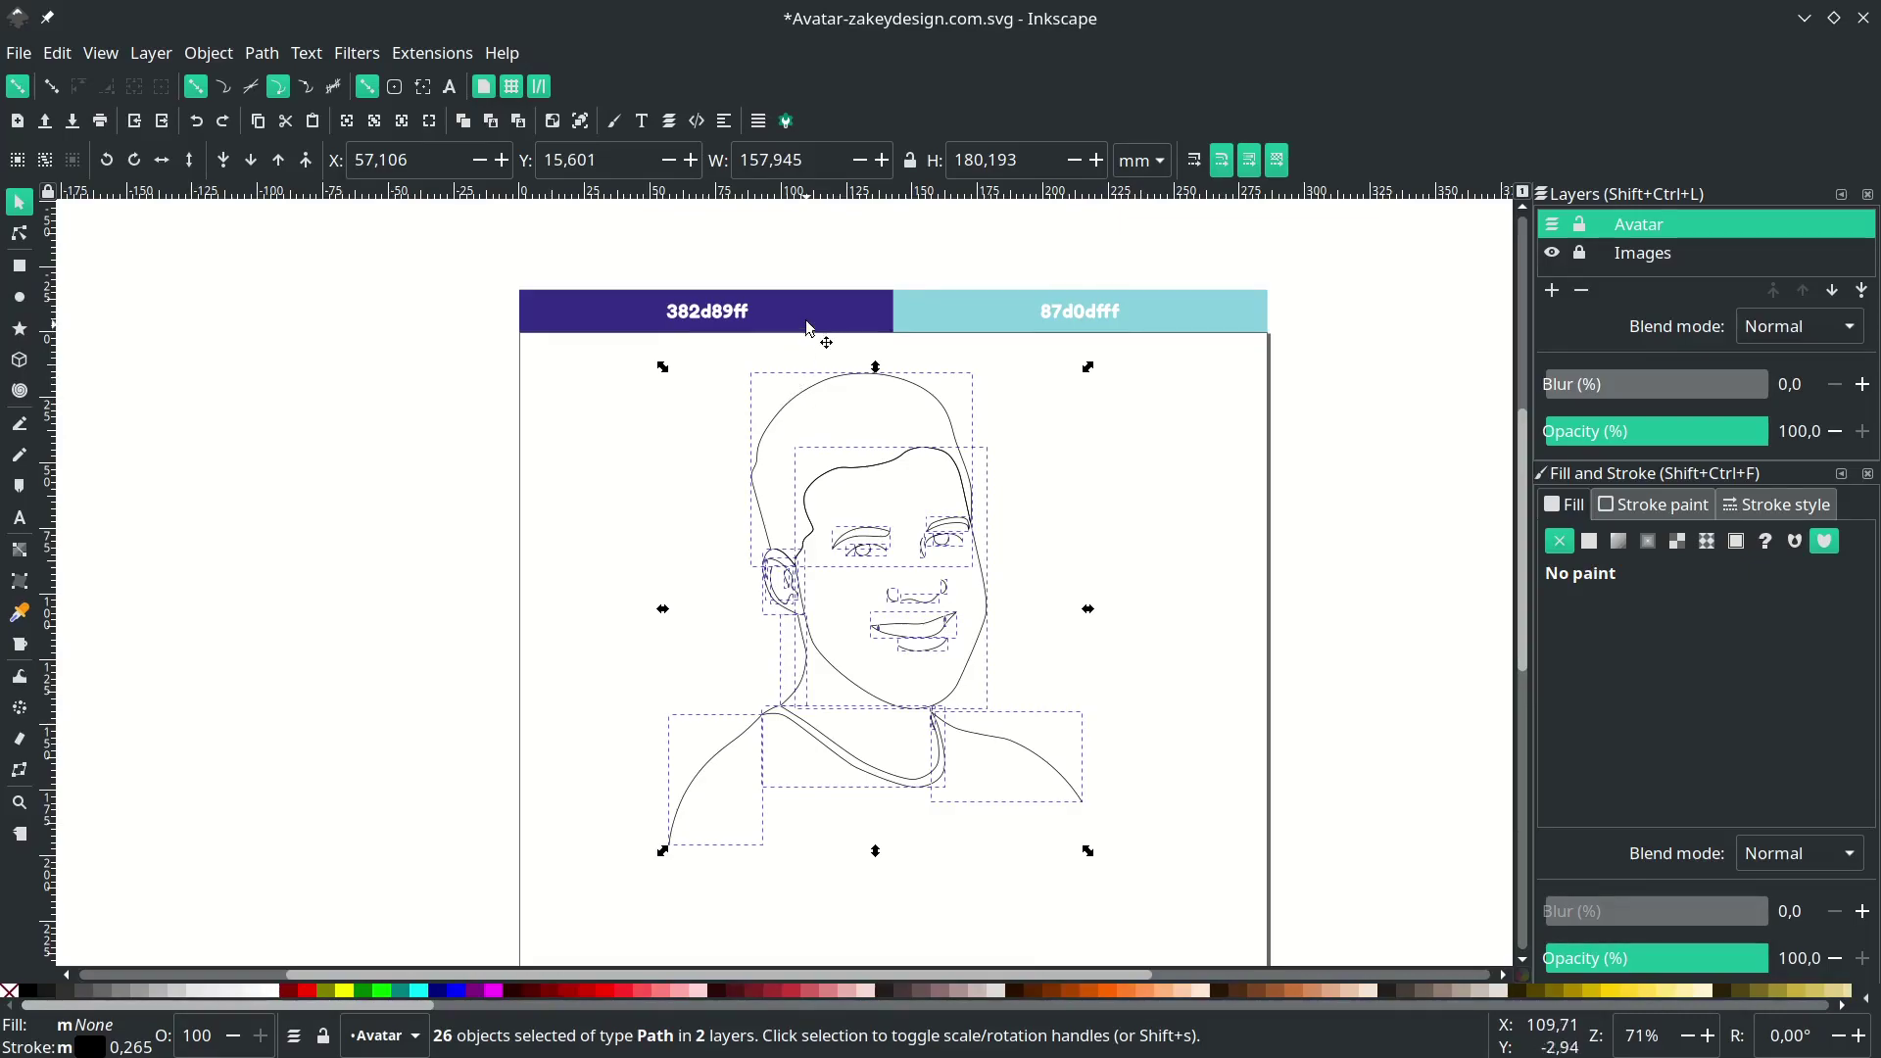
key("d")
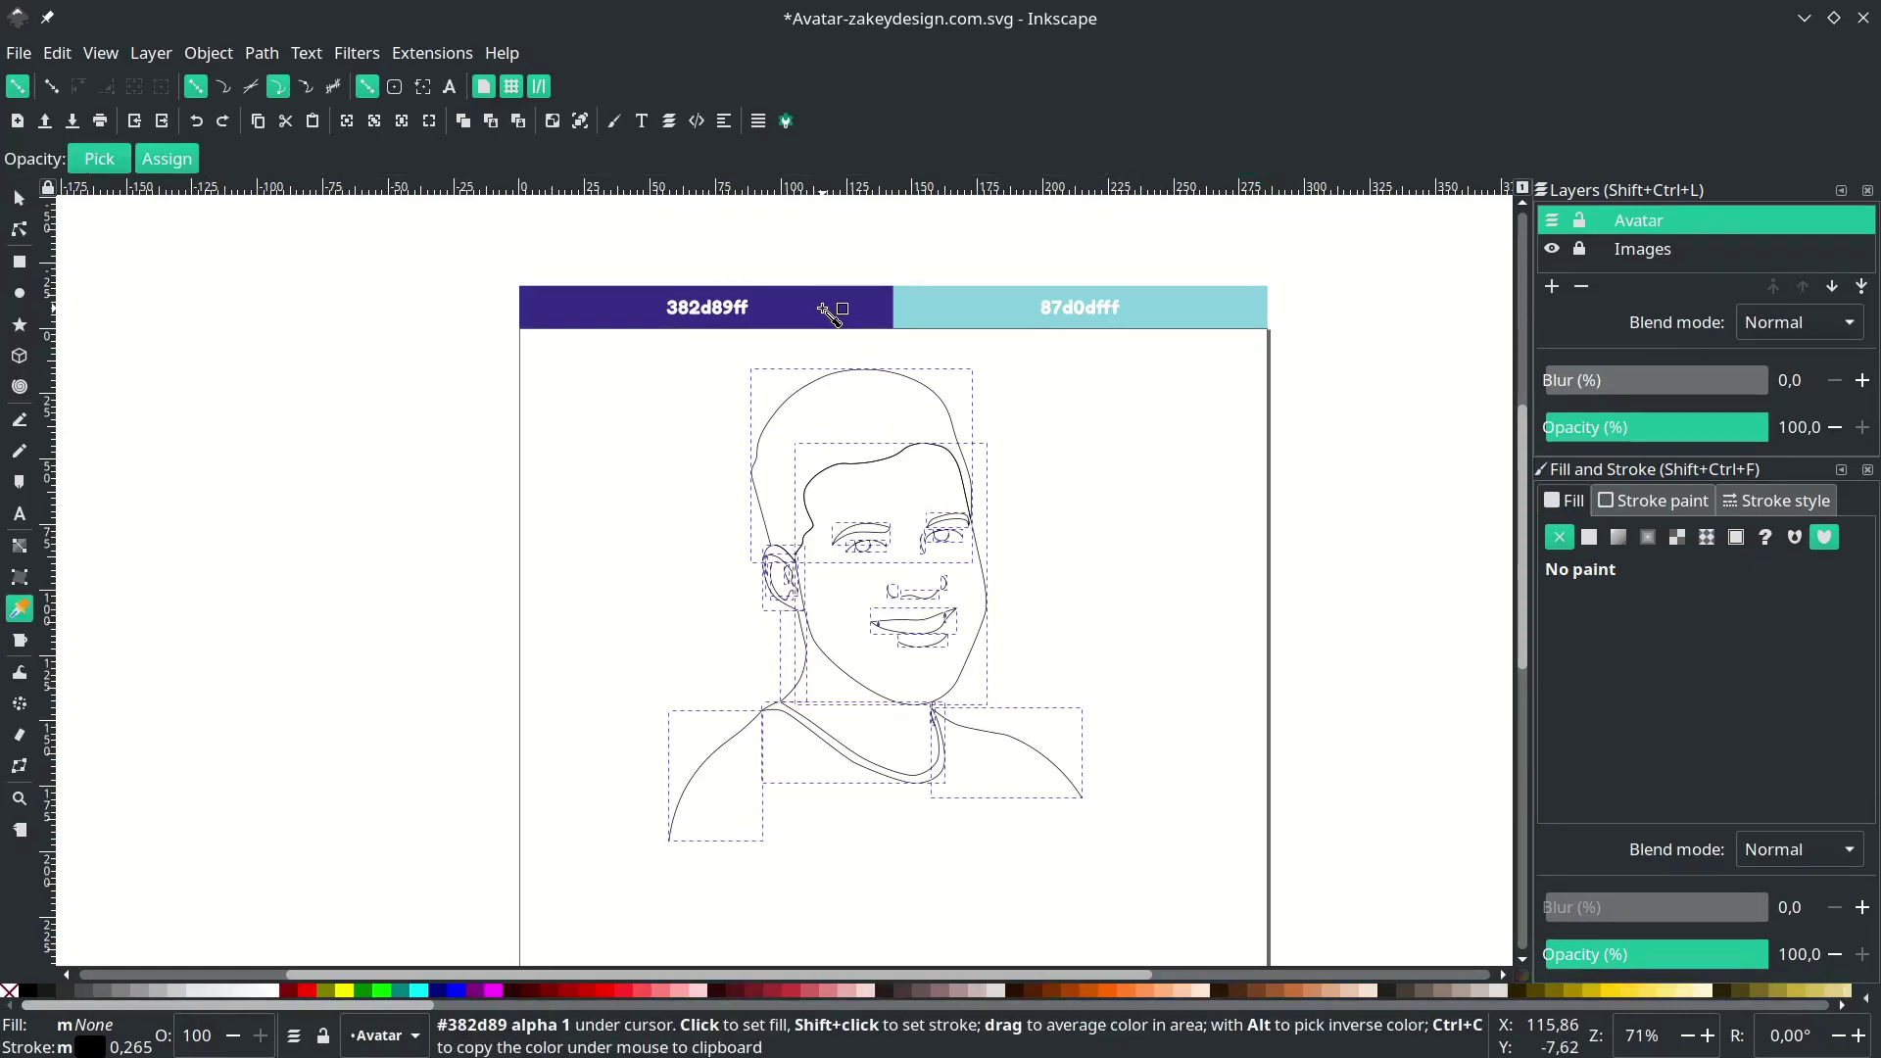
left_click(831, 310)
scroll(828, 419, "right", 2)
scroll(823, 419, "down", 2)
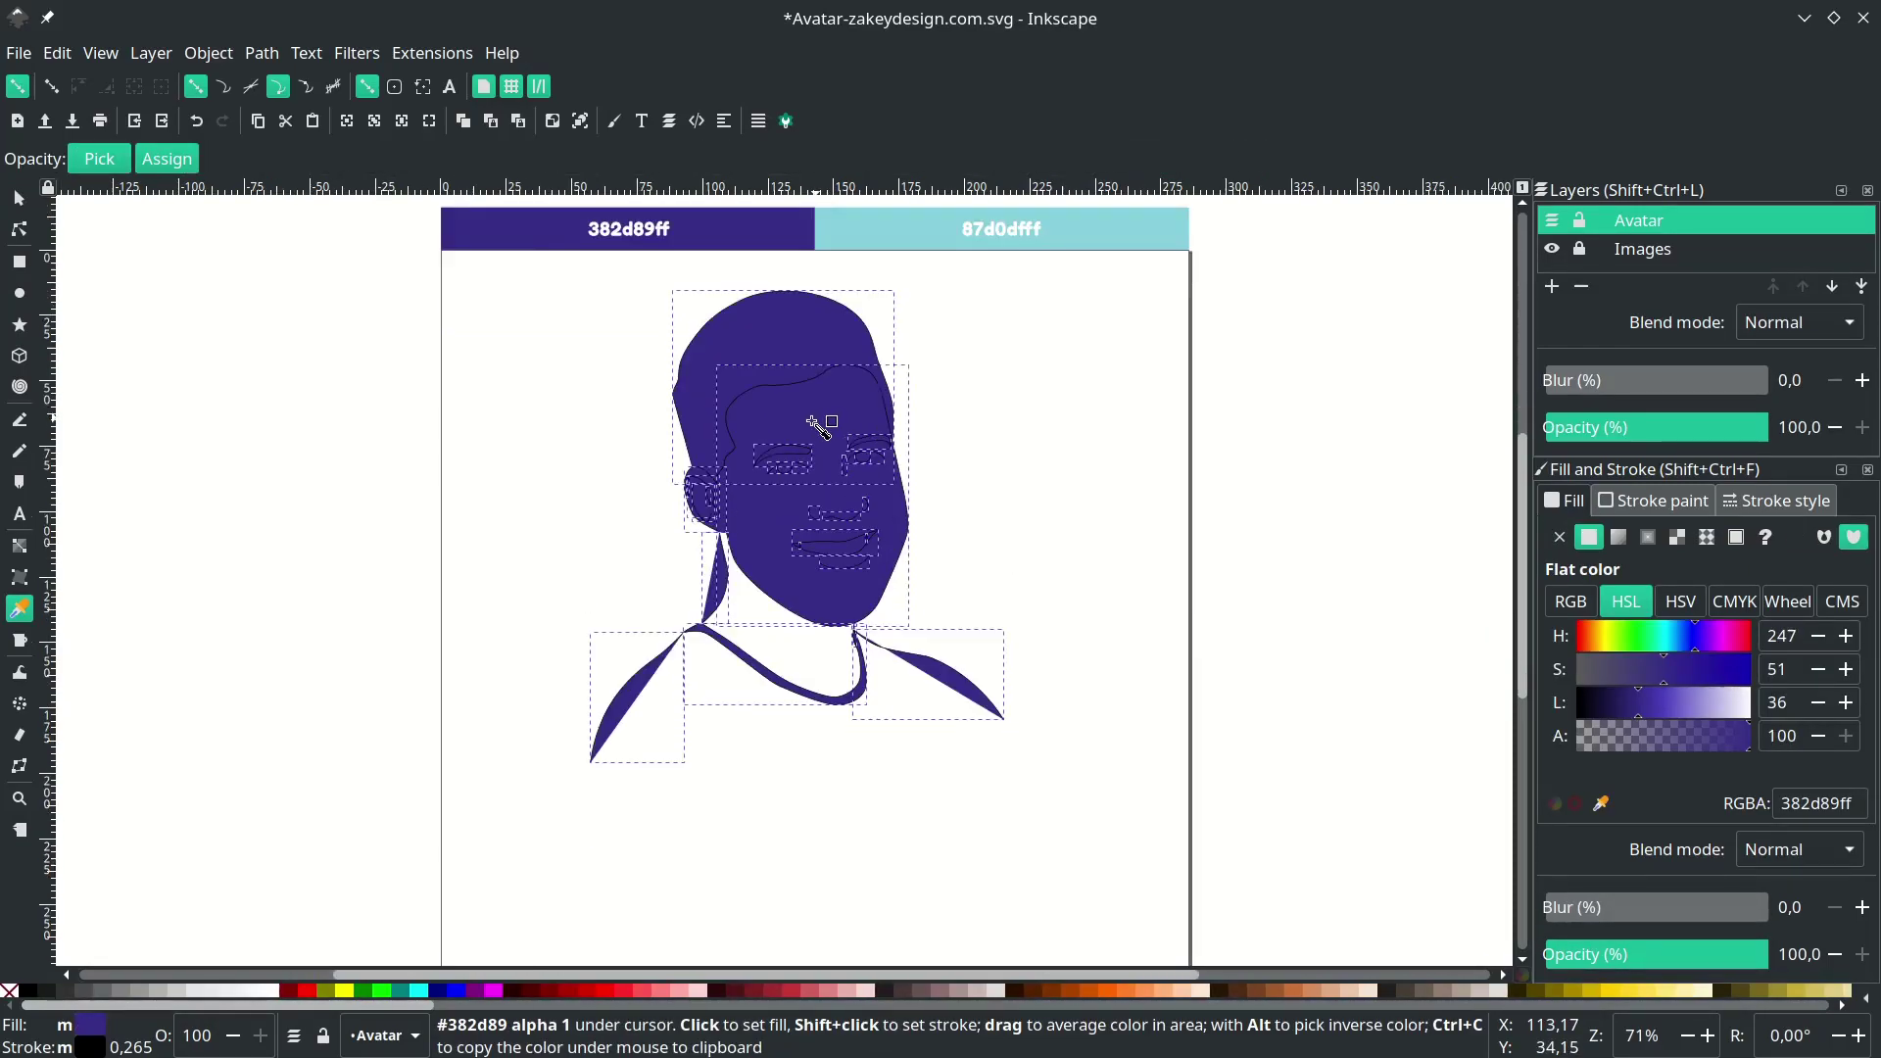
right_click(94, 1025)
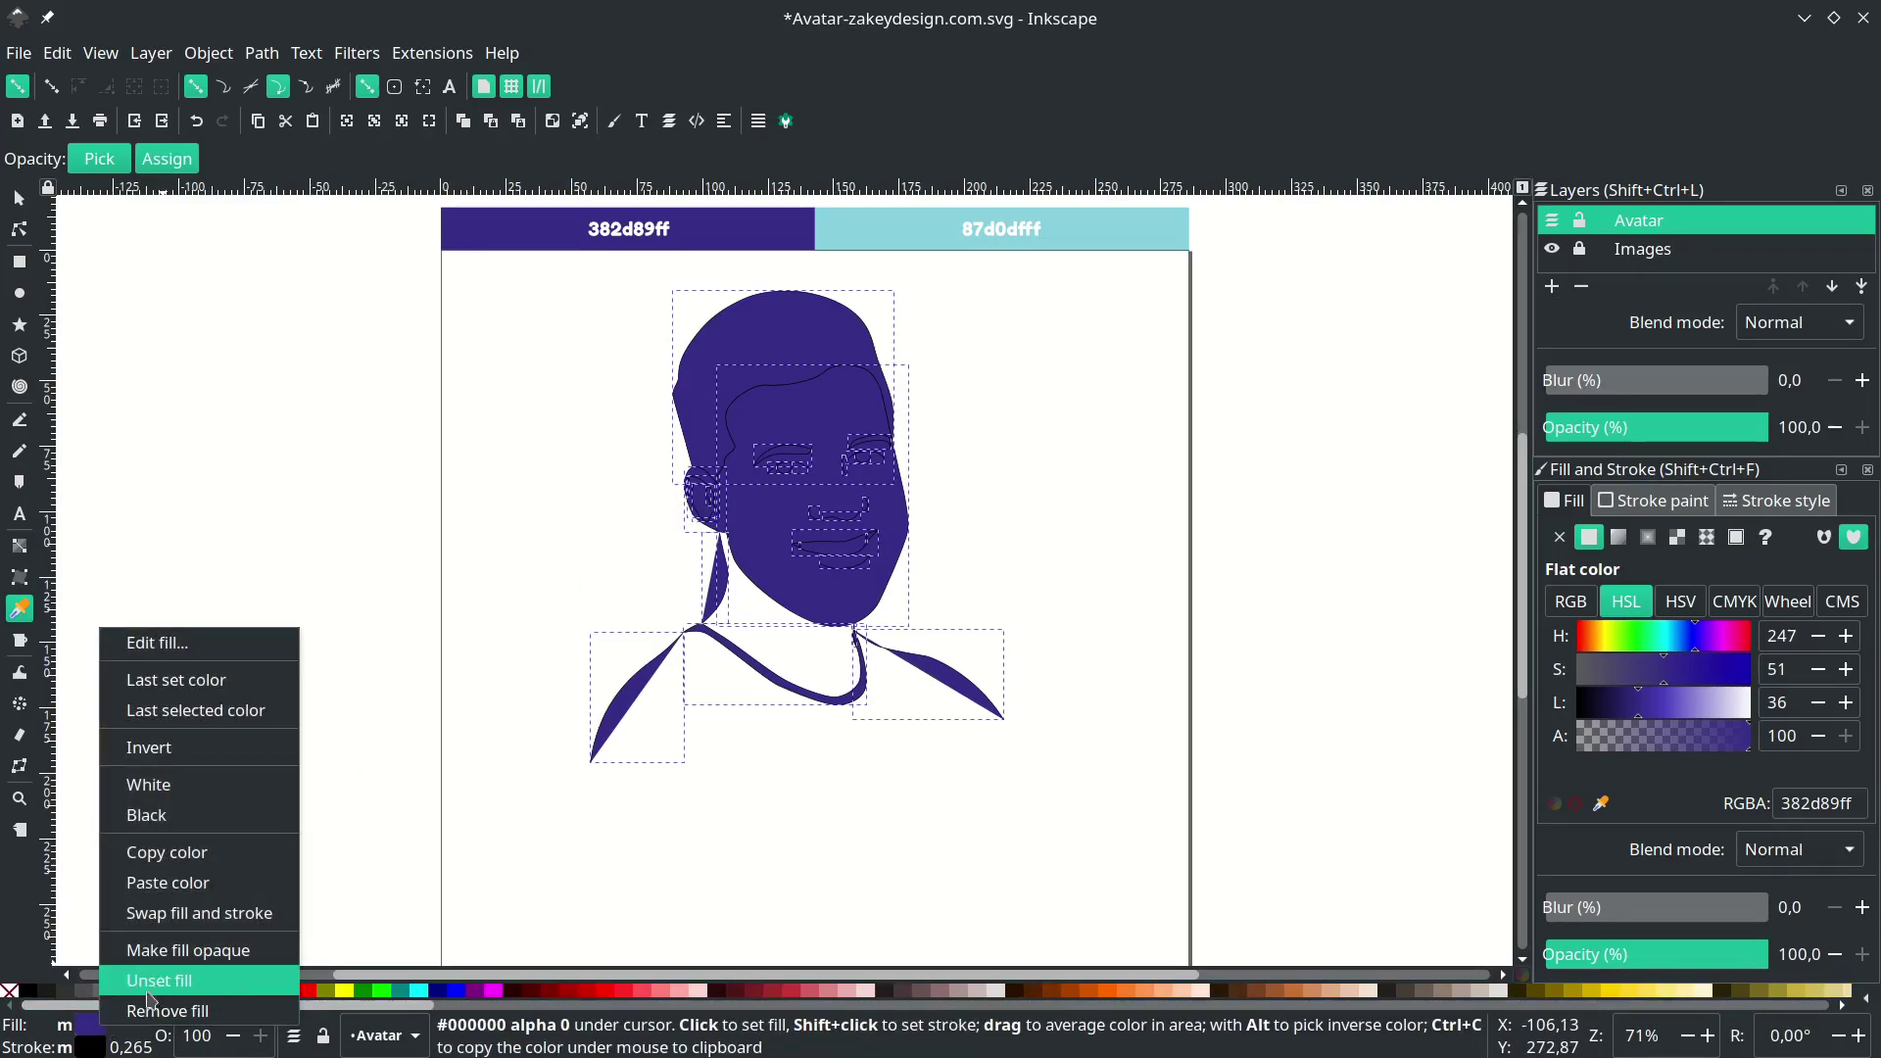
left_click(240, 921)
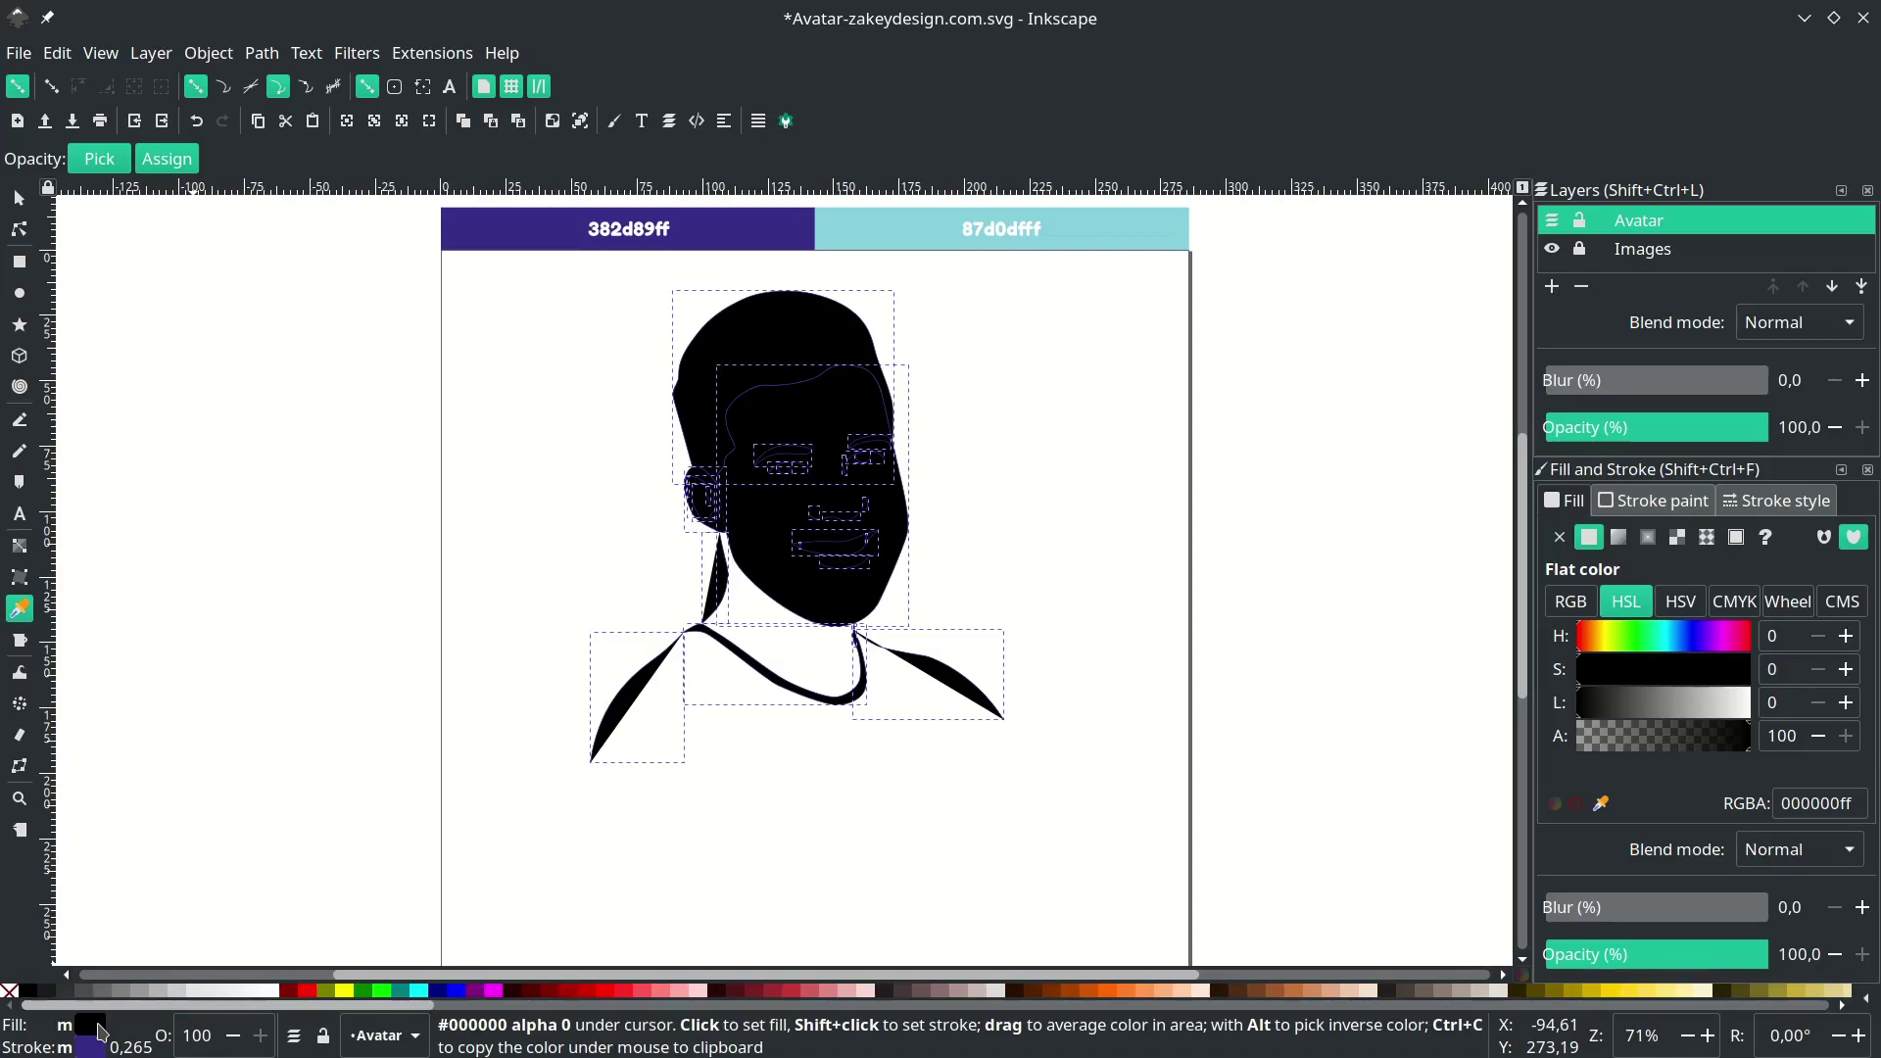
- Remove the fill from the selected line-art paths and set their stroke width to 4 px
right_click(100, 1032)
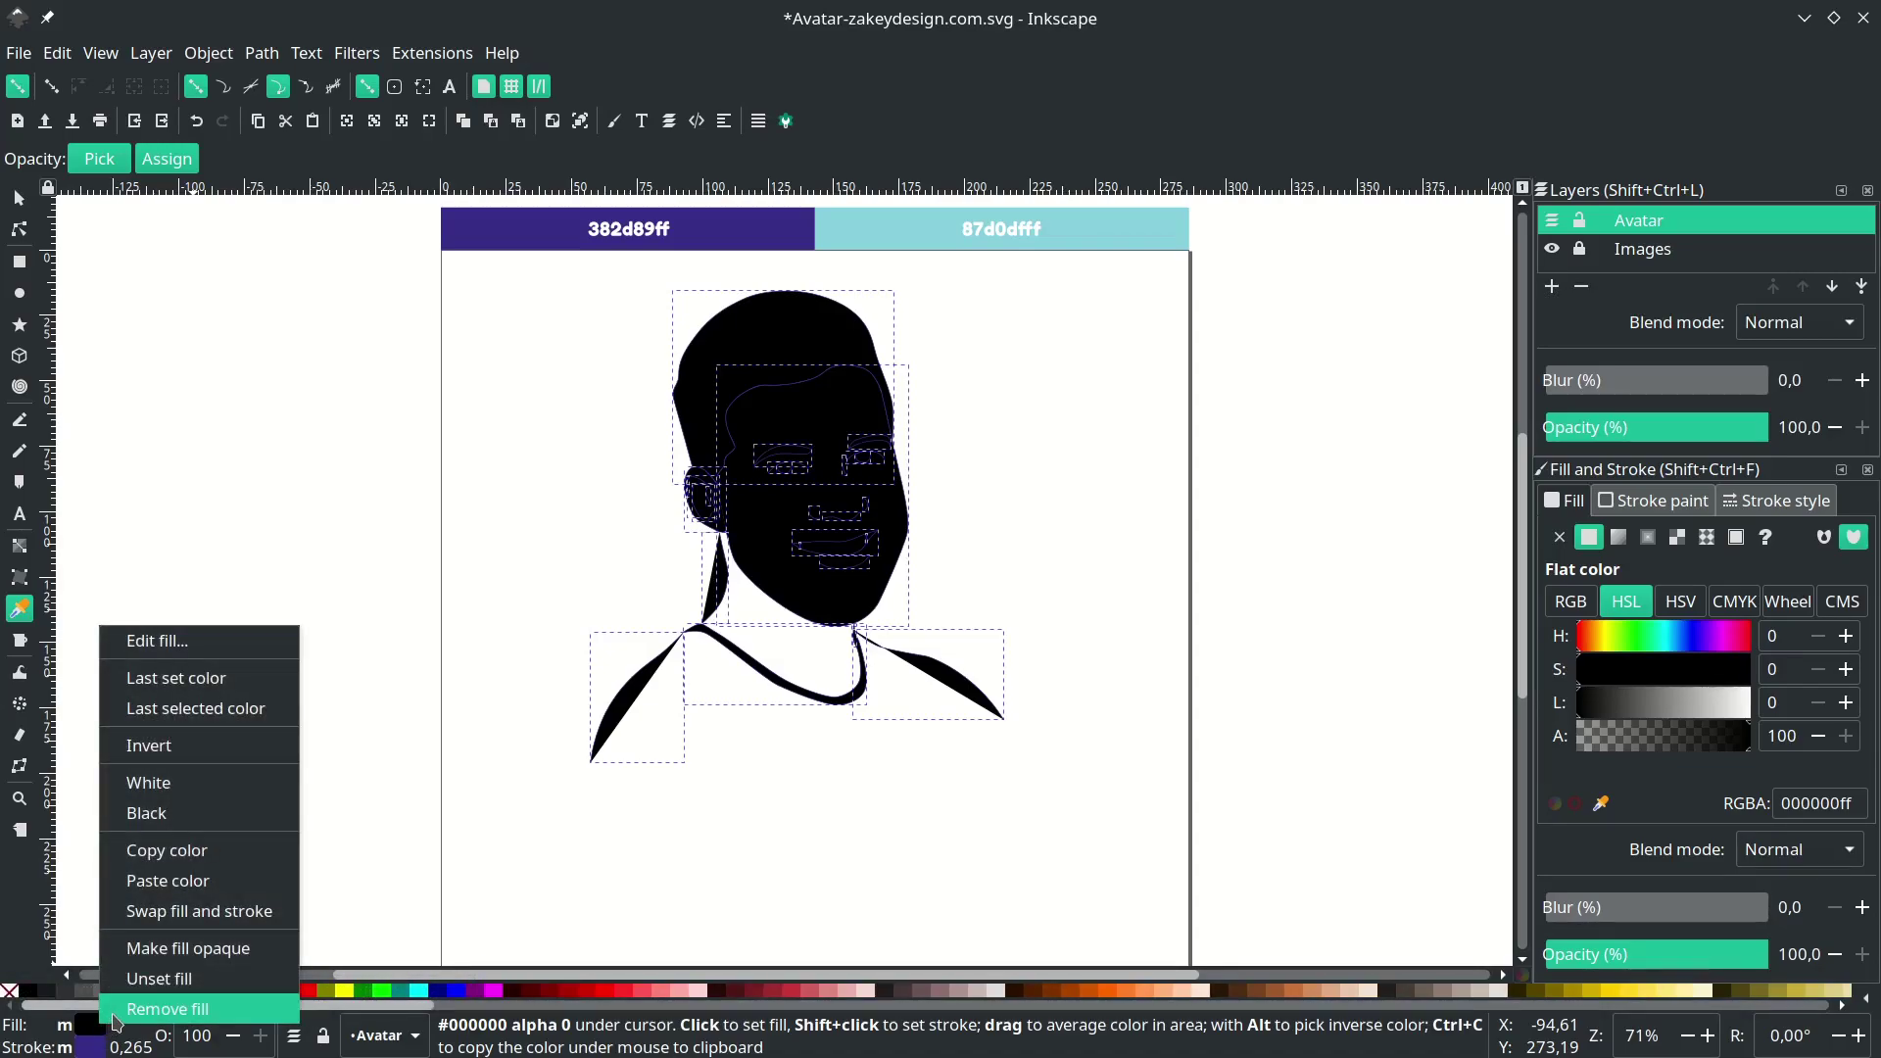
left_click(117, 1010)
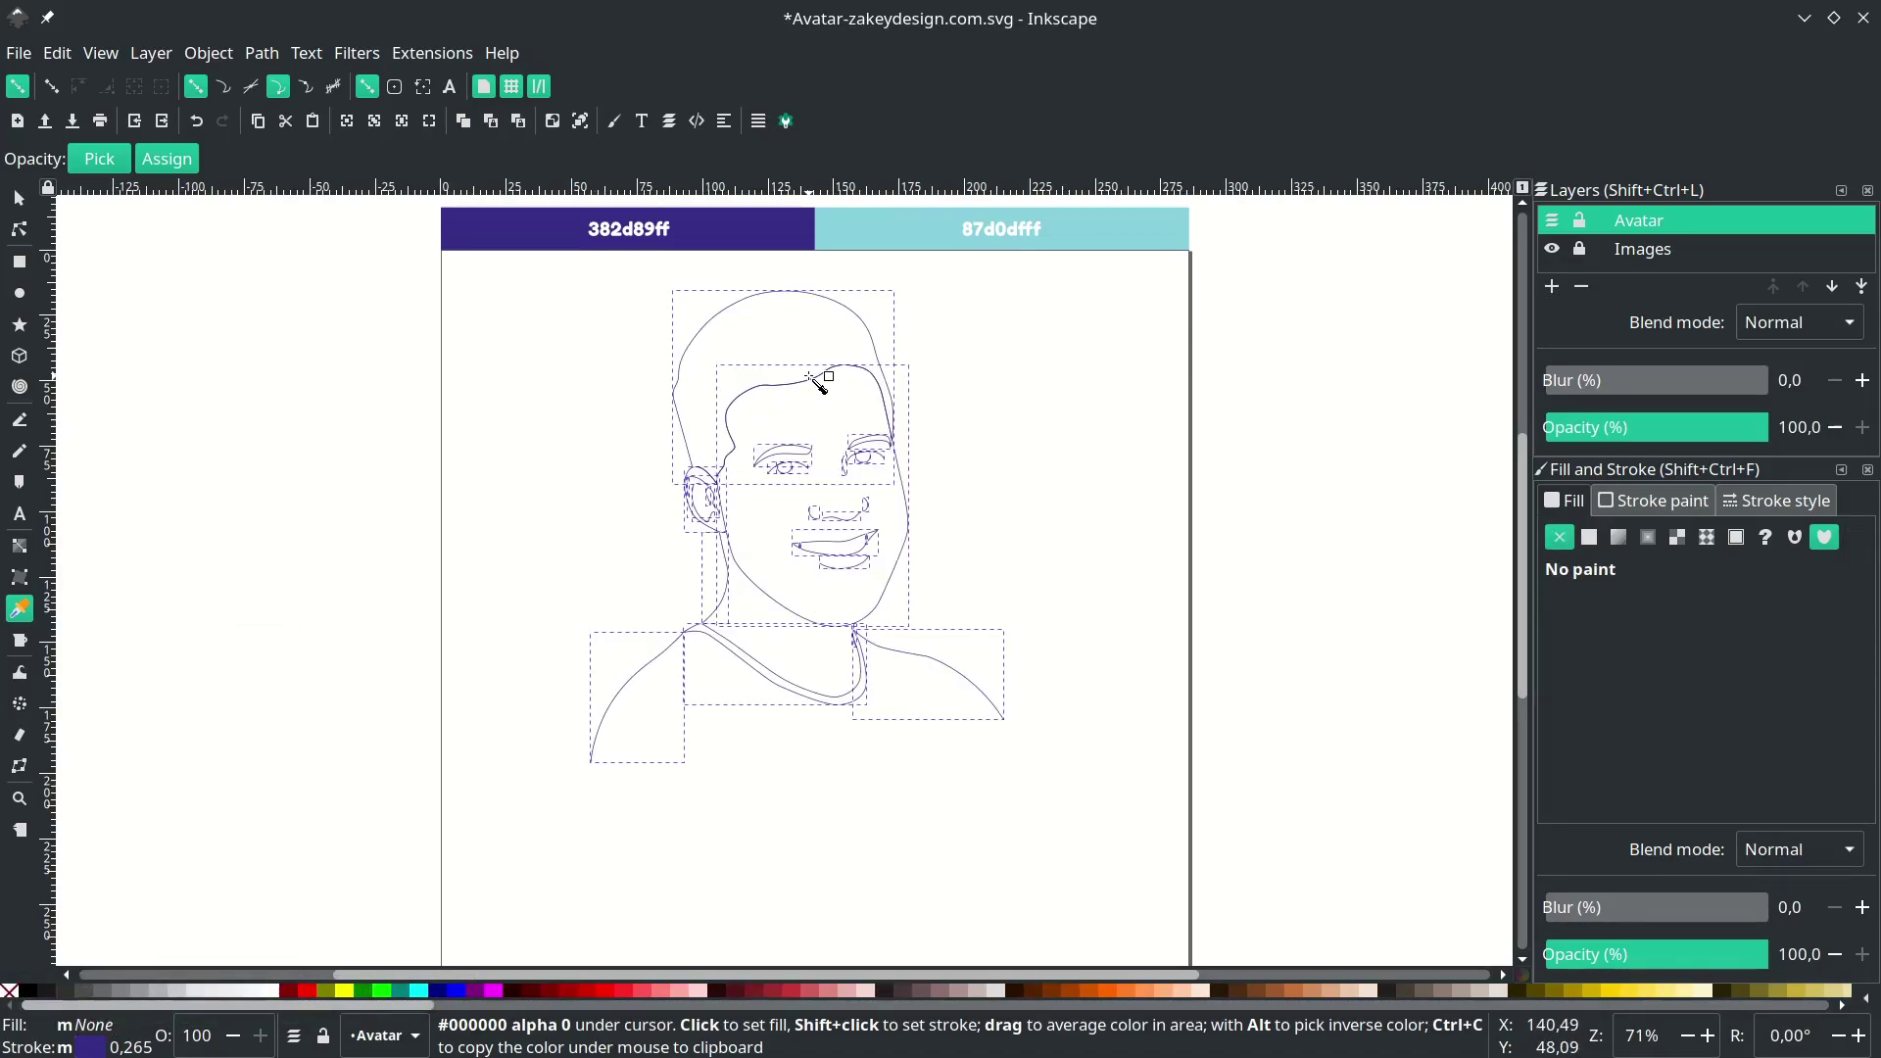
left_click(1770, 508)
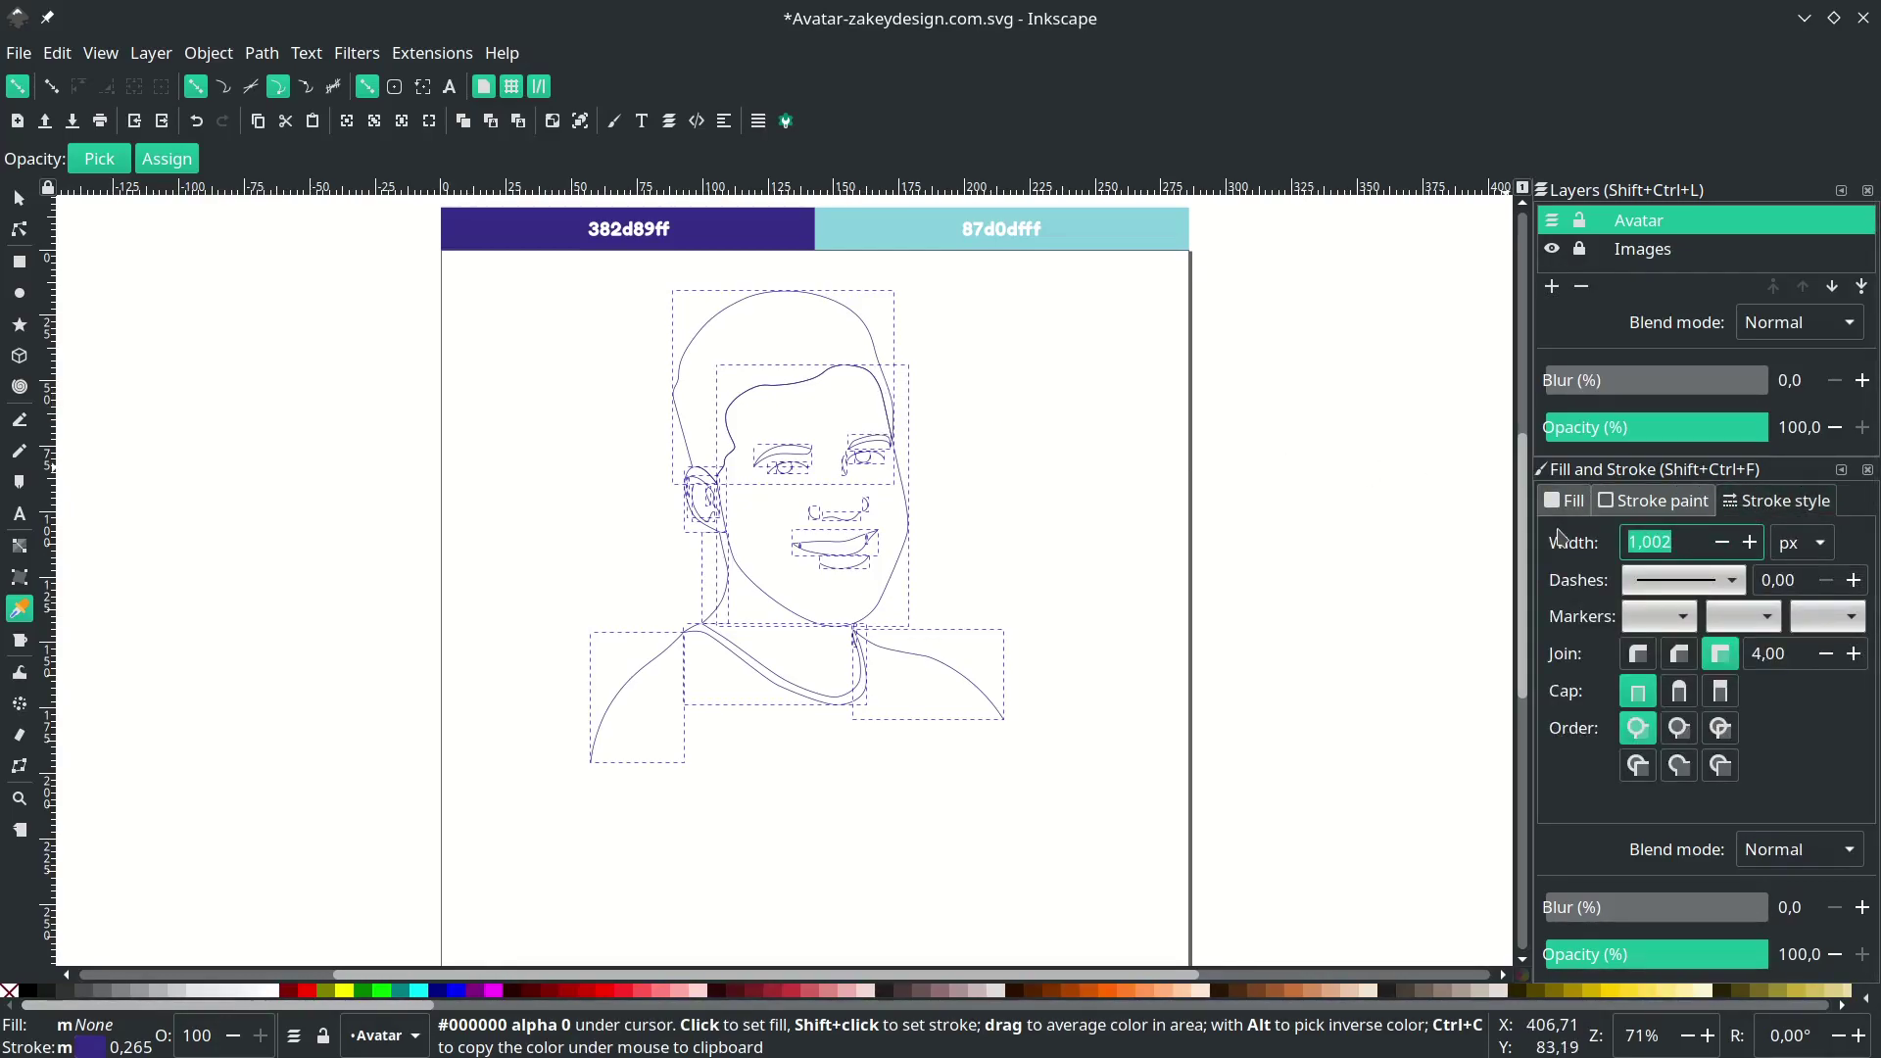
type("4")
key("Return")
- Give the selected strokes round caps, deselect the paths and save the document
scroll(919, 504, "up", 8, "ctrl")
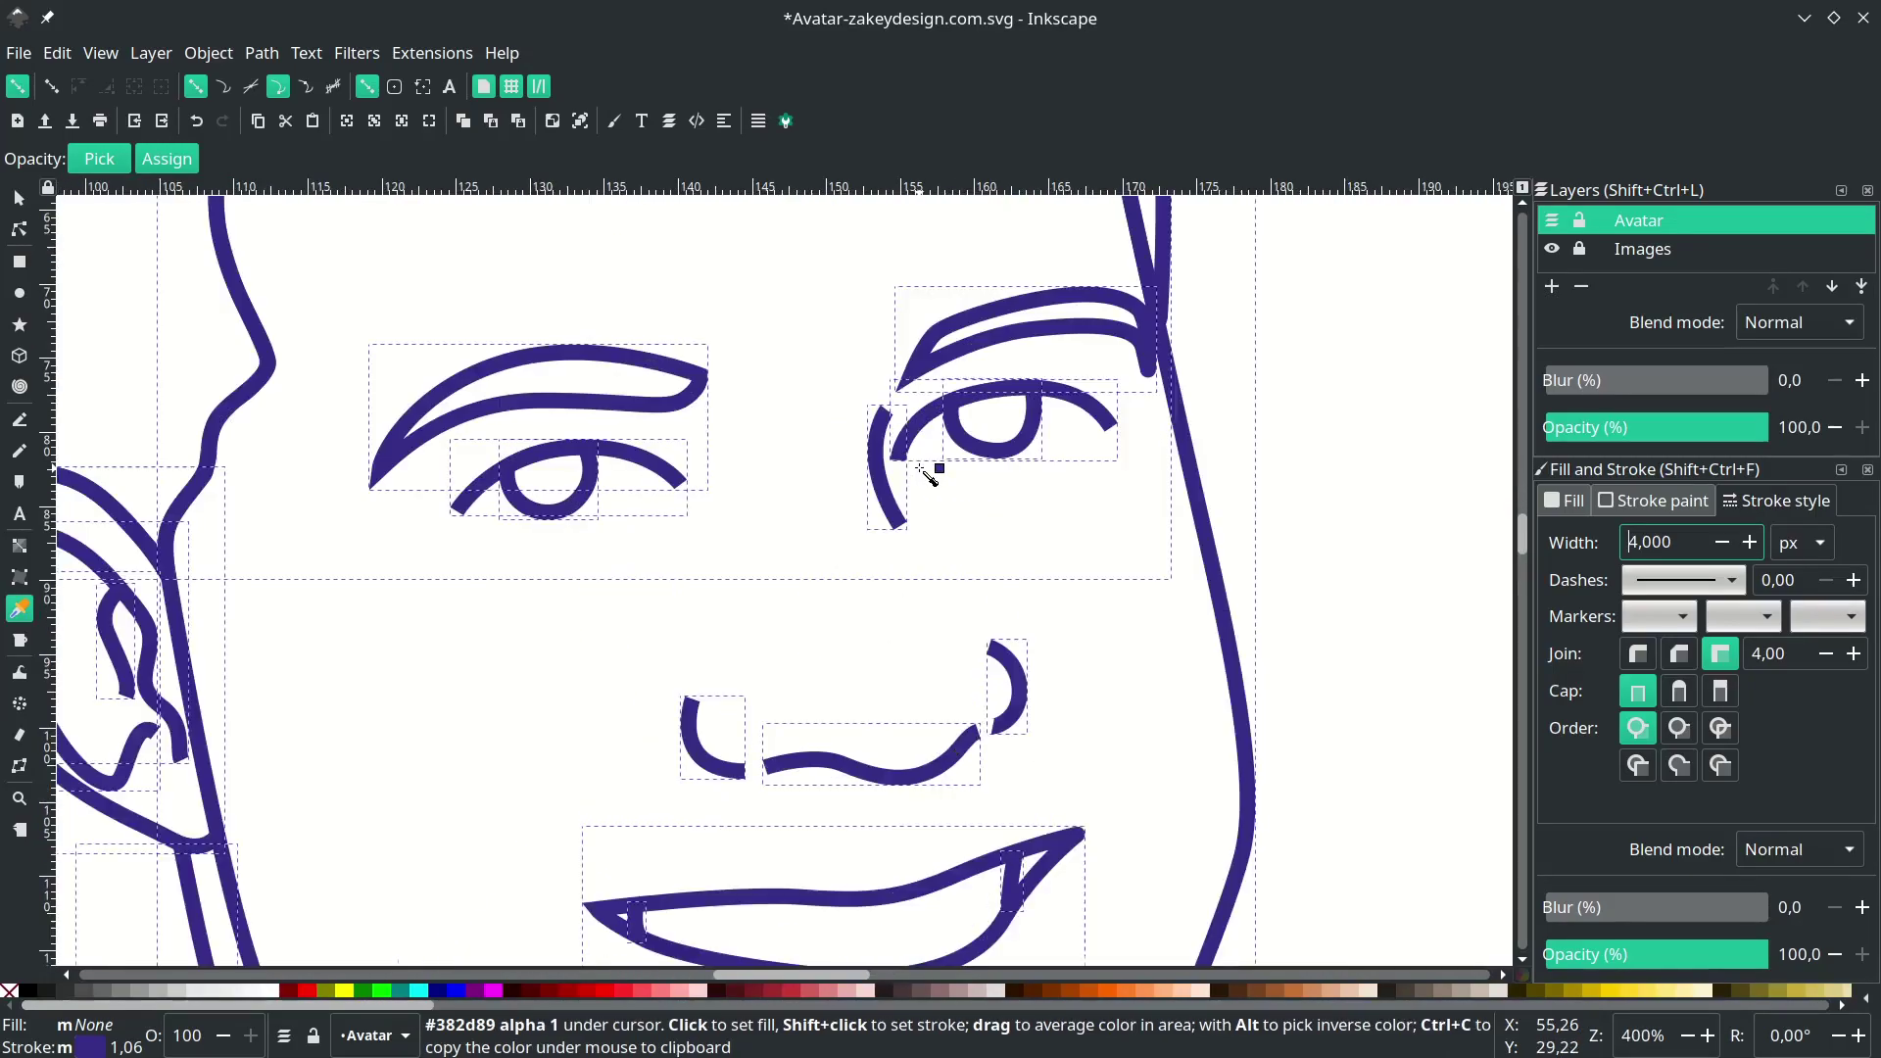
scroll(919, 504, "down", 1, "ctrl")
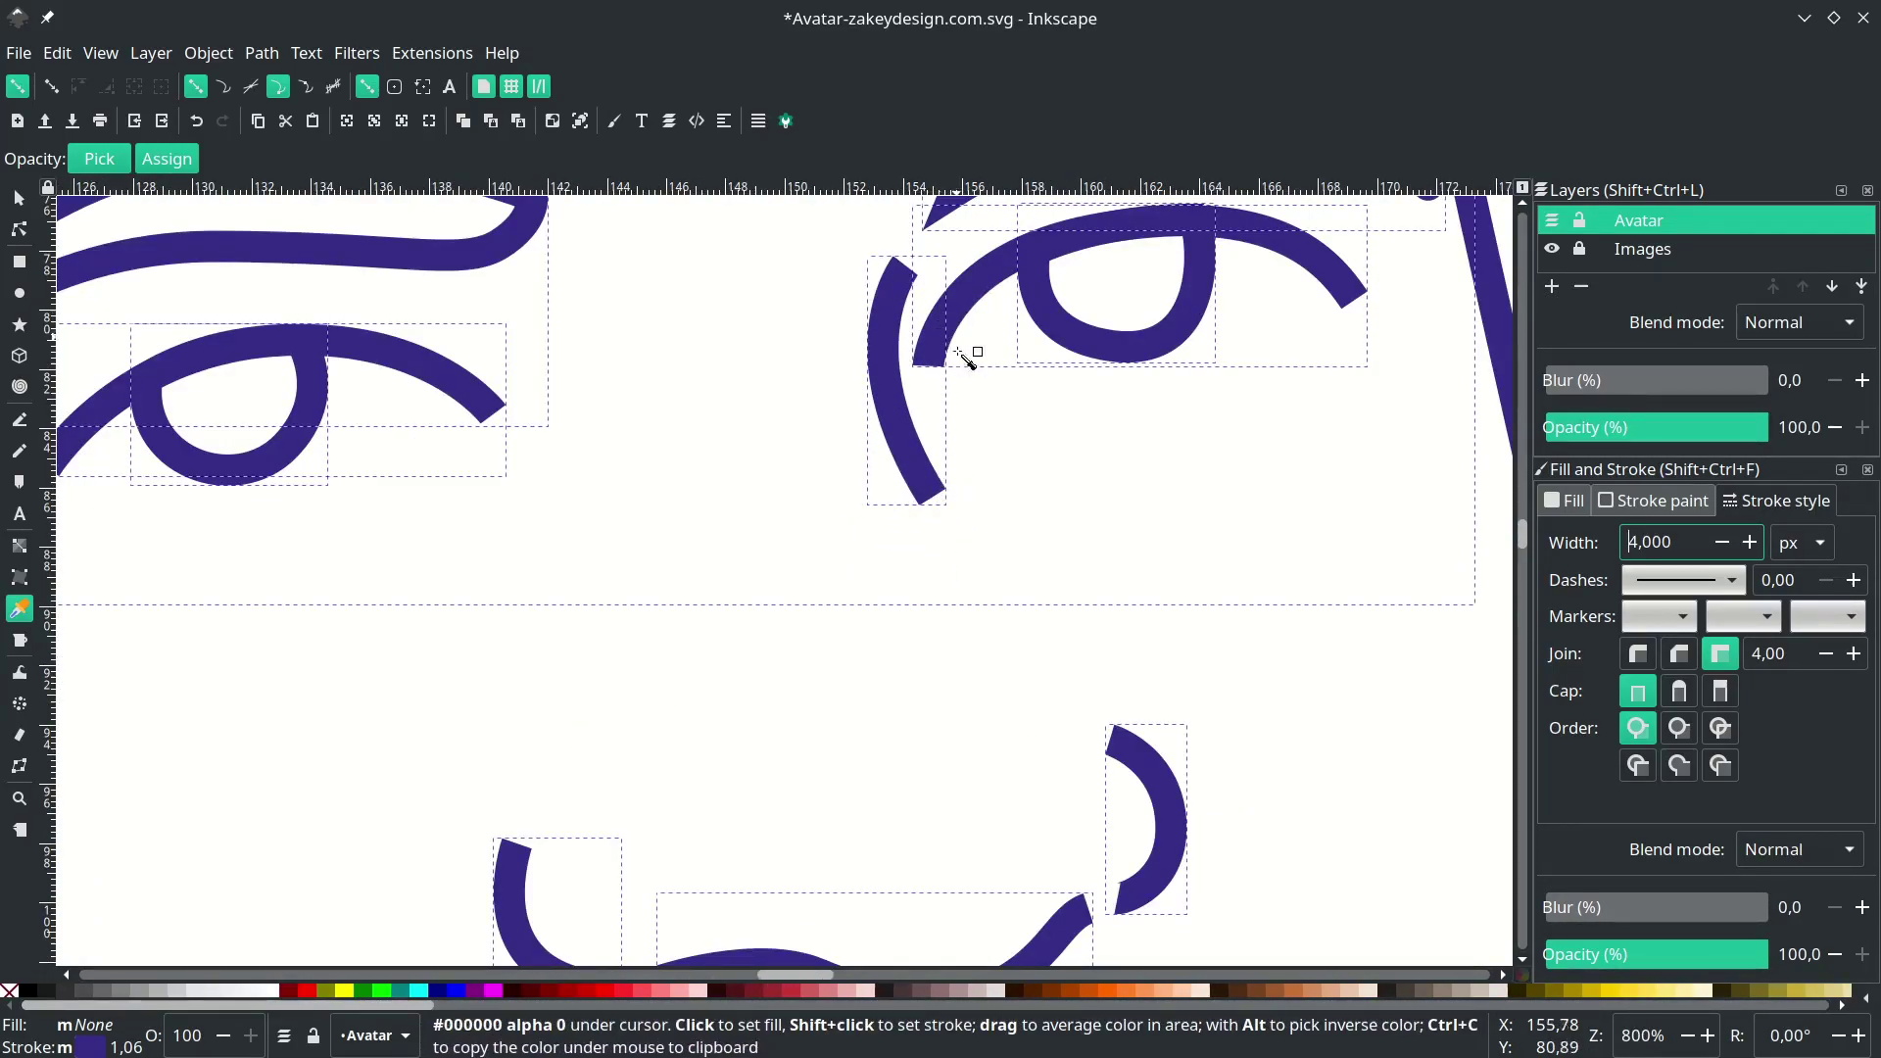
left_click(1682, 693)
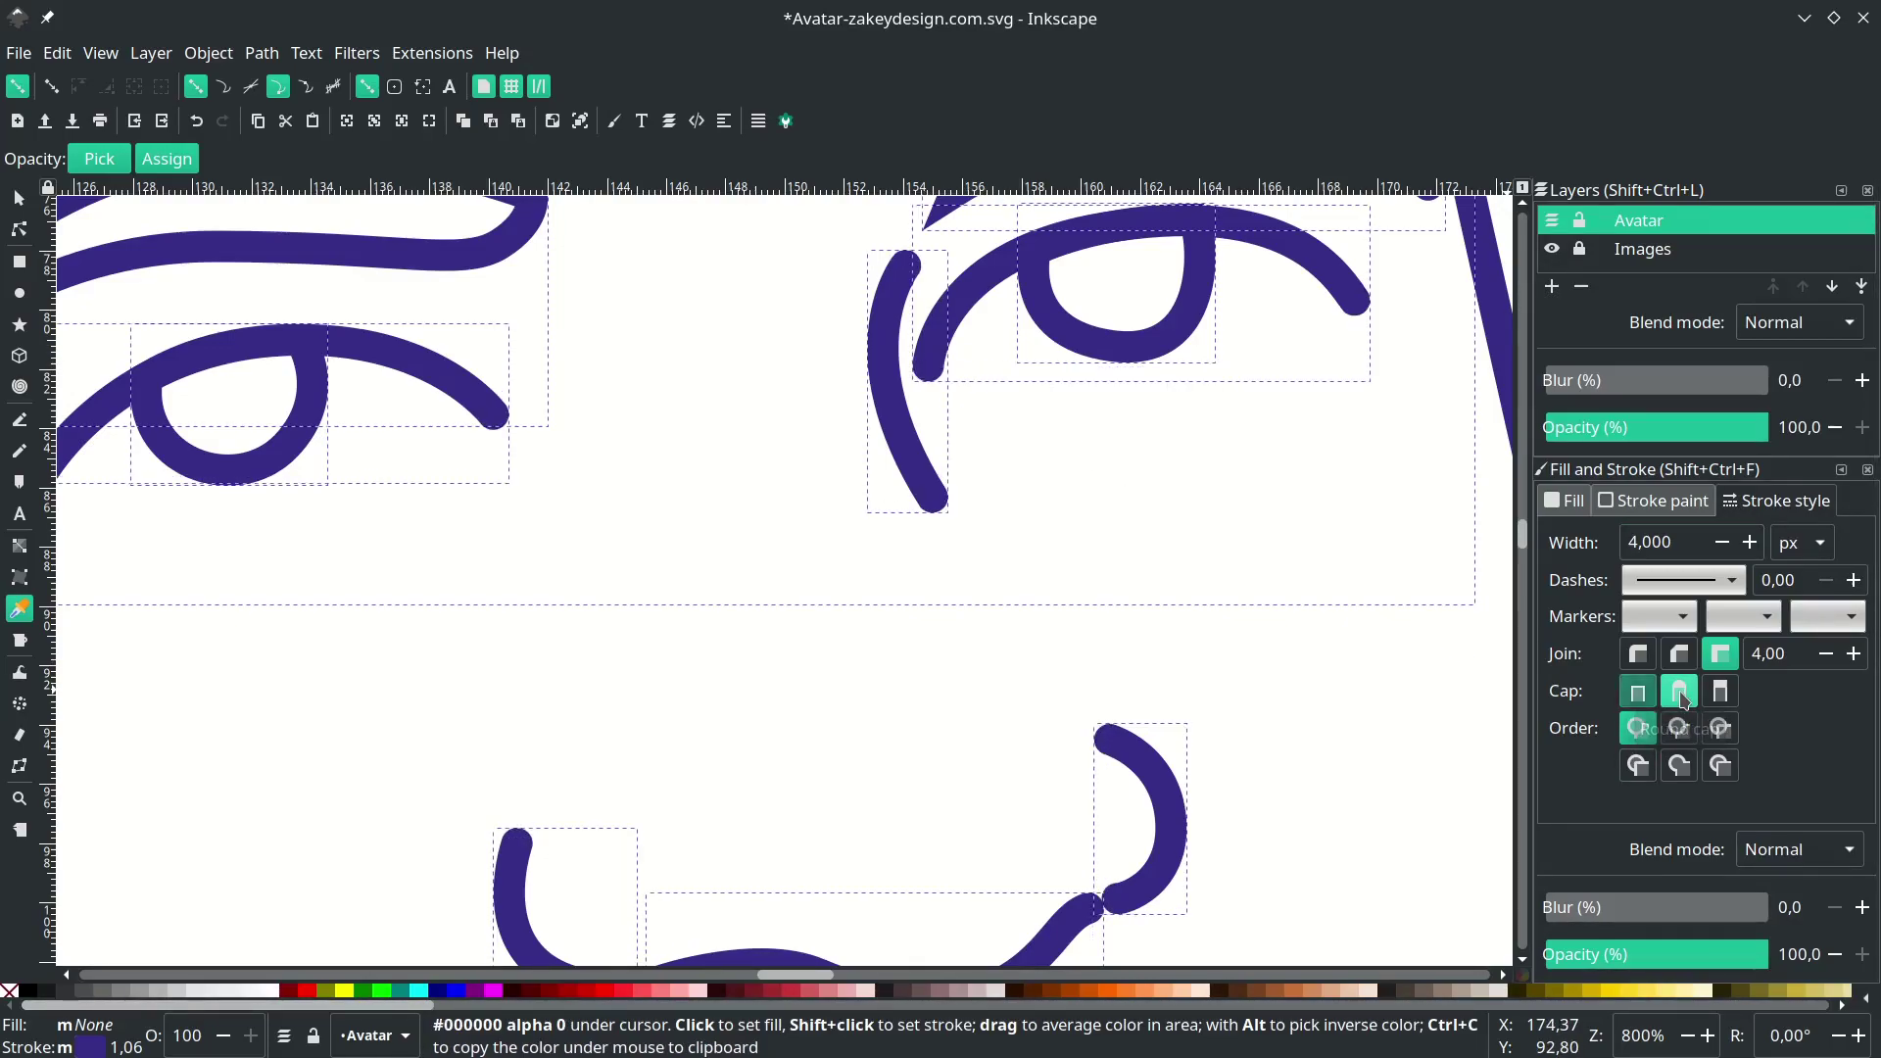
scroll(1078, 608, "down", 3)
scroll(940, 774, "up", 3)
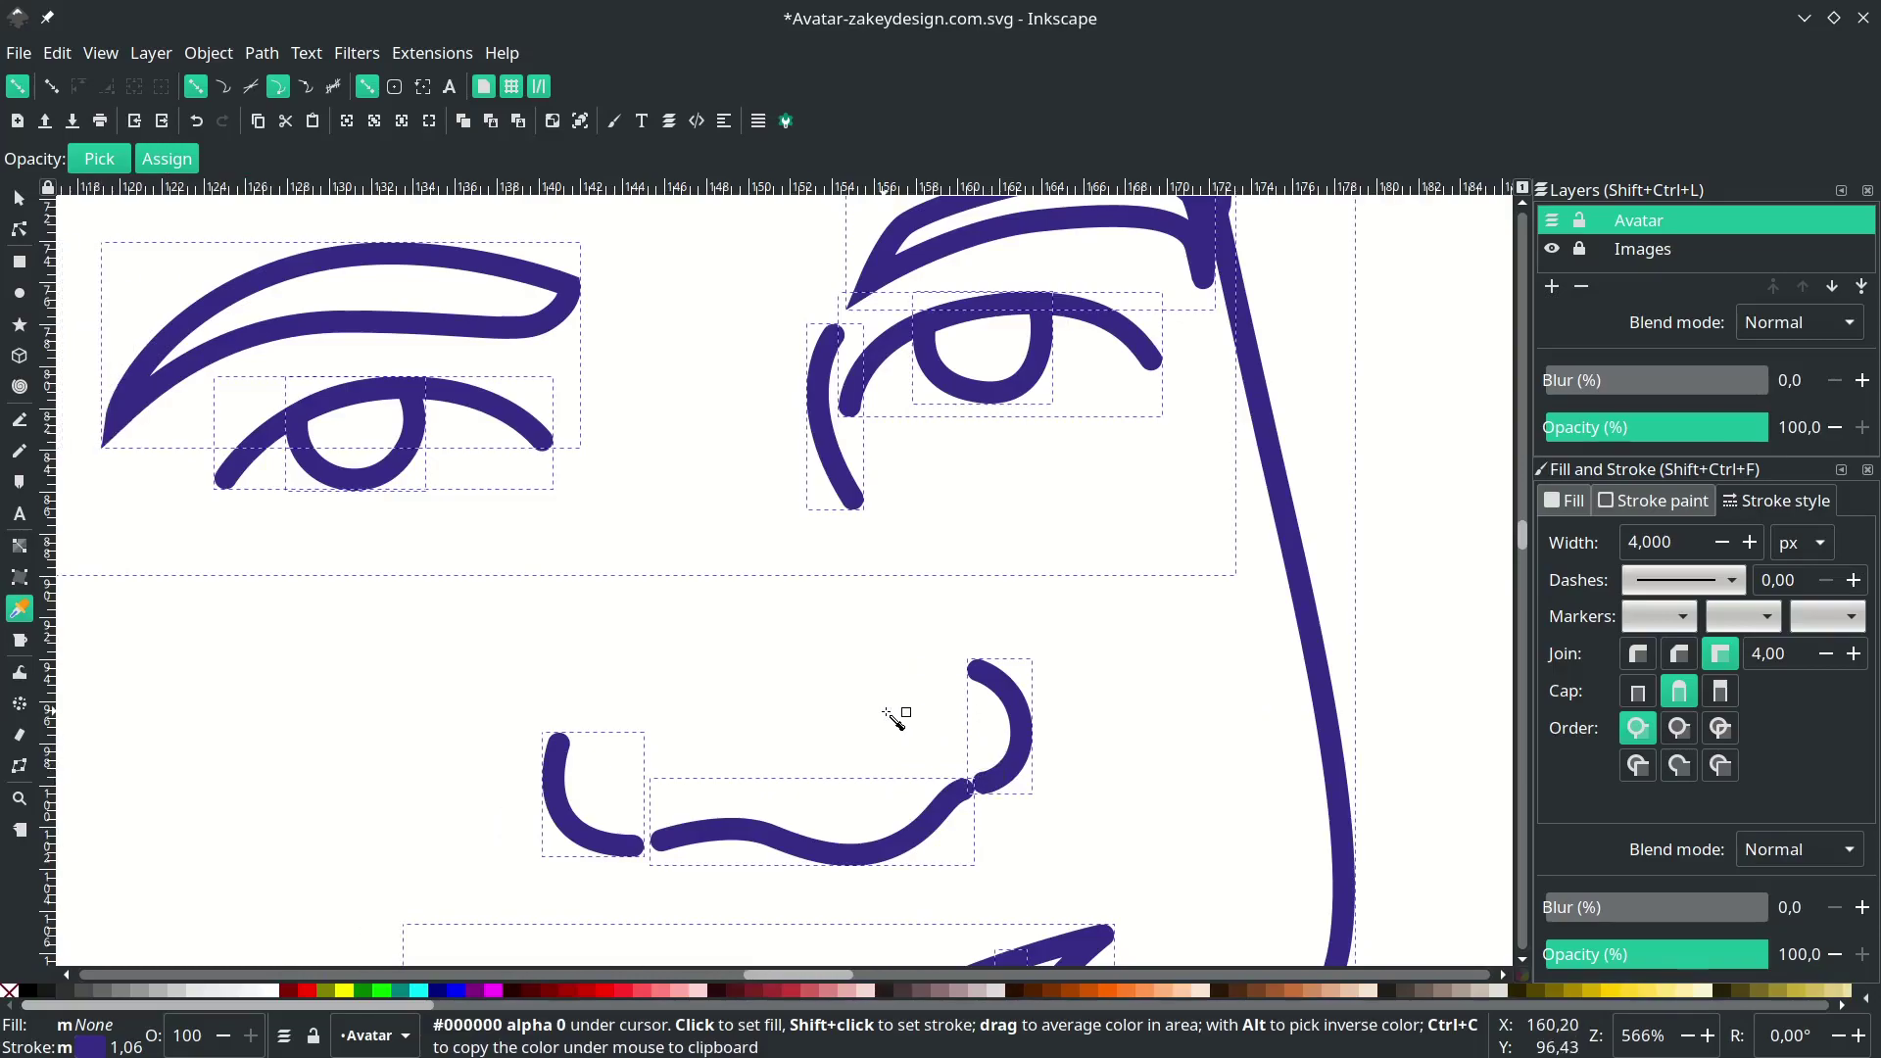
scroll(975, 676, "down", 6)
key("s")
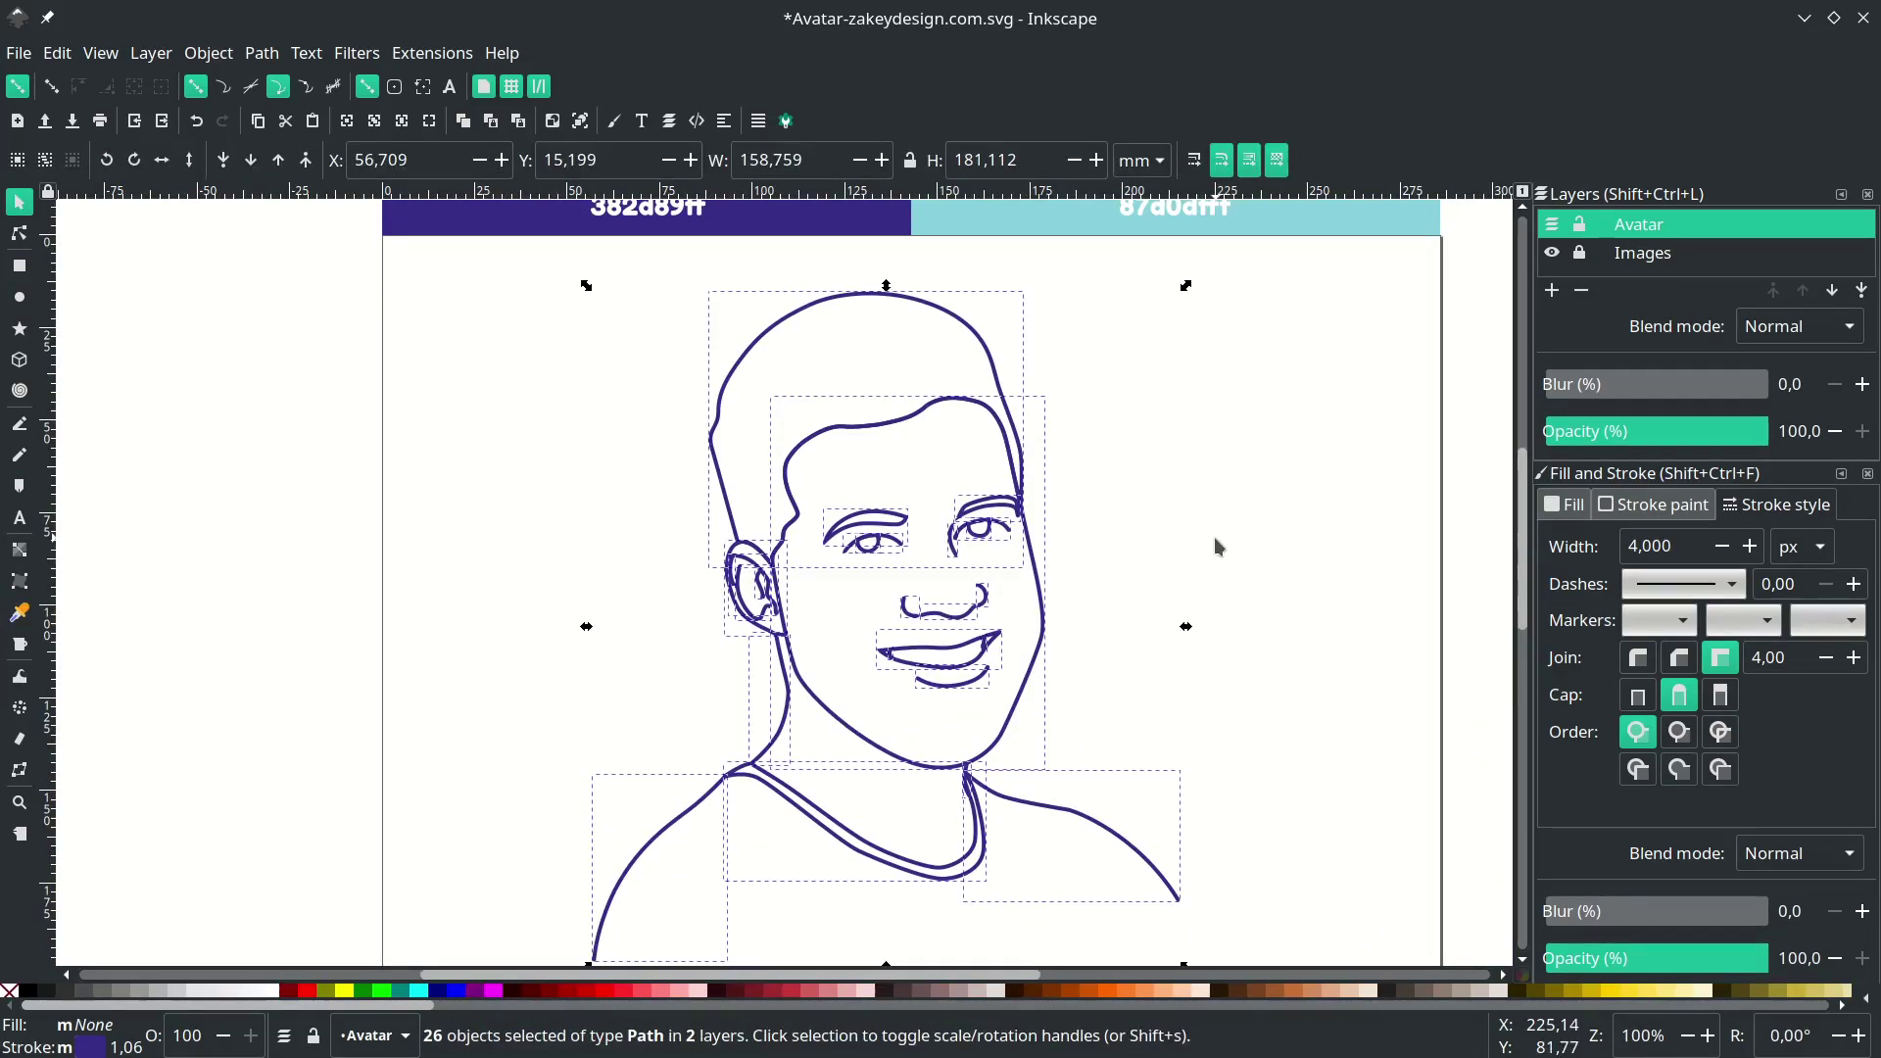
key("Escape")
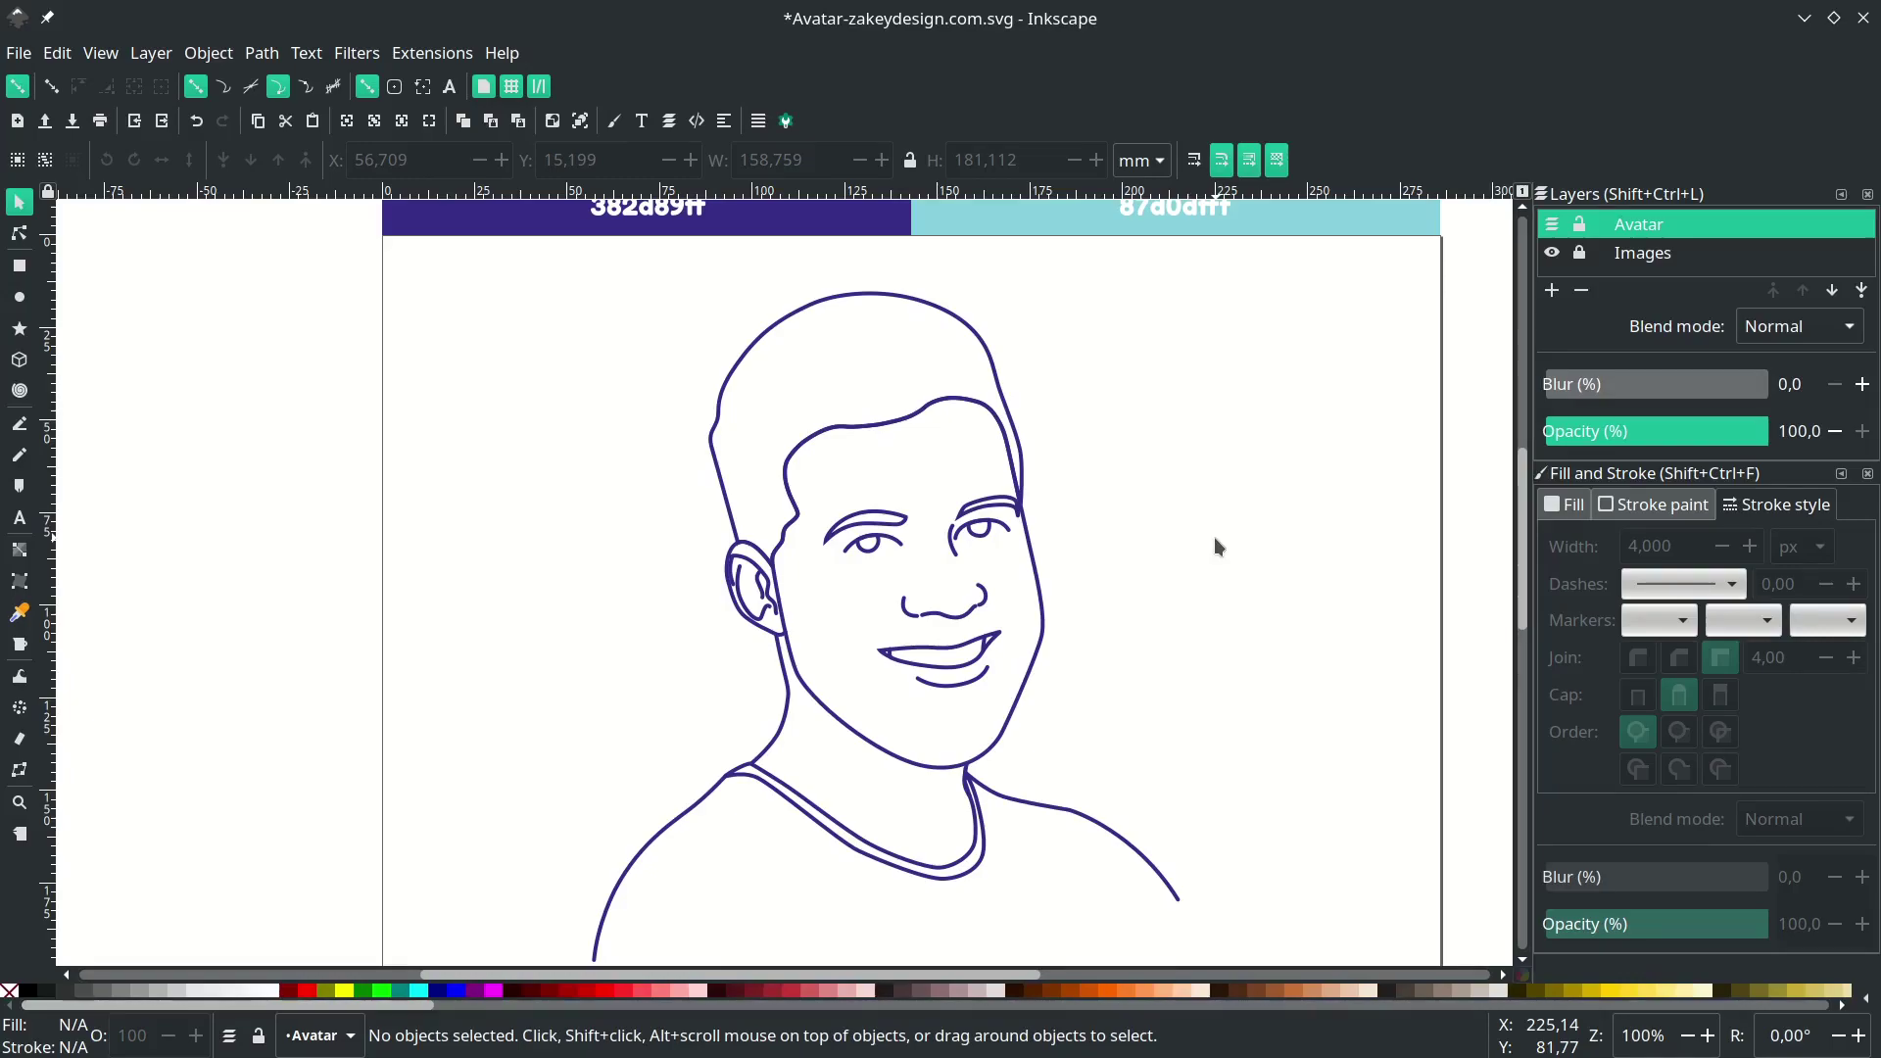
key("ctrl+s")
key("minus")
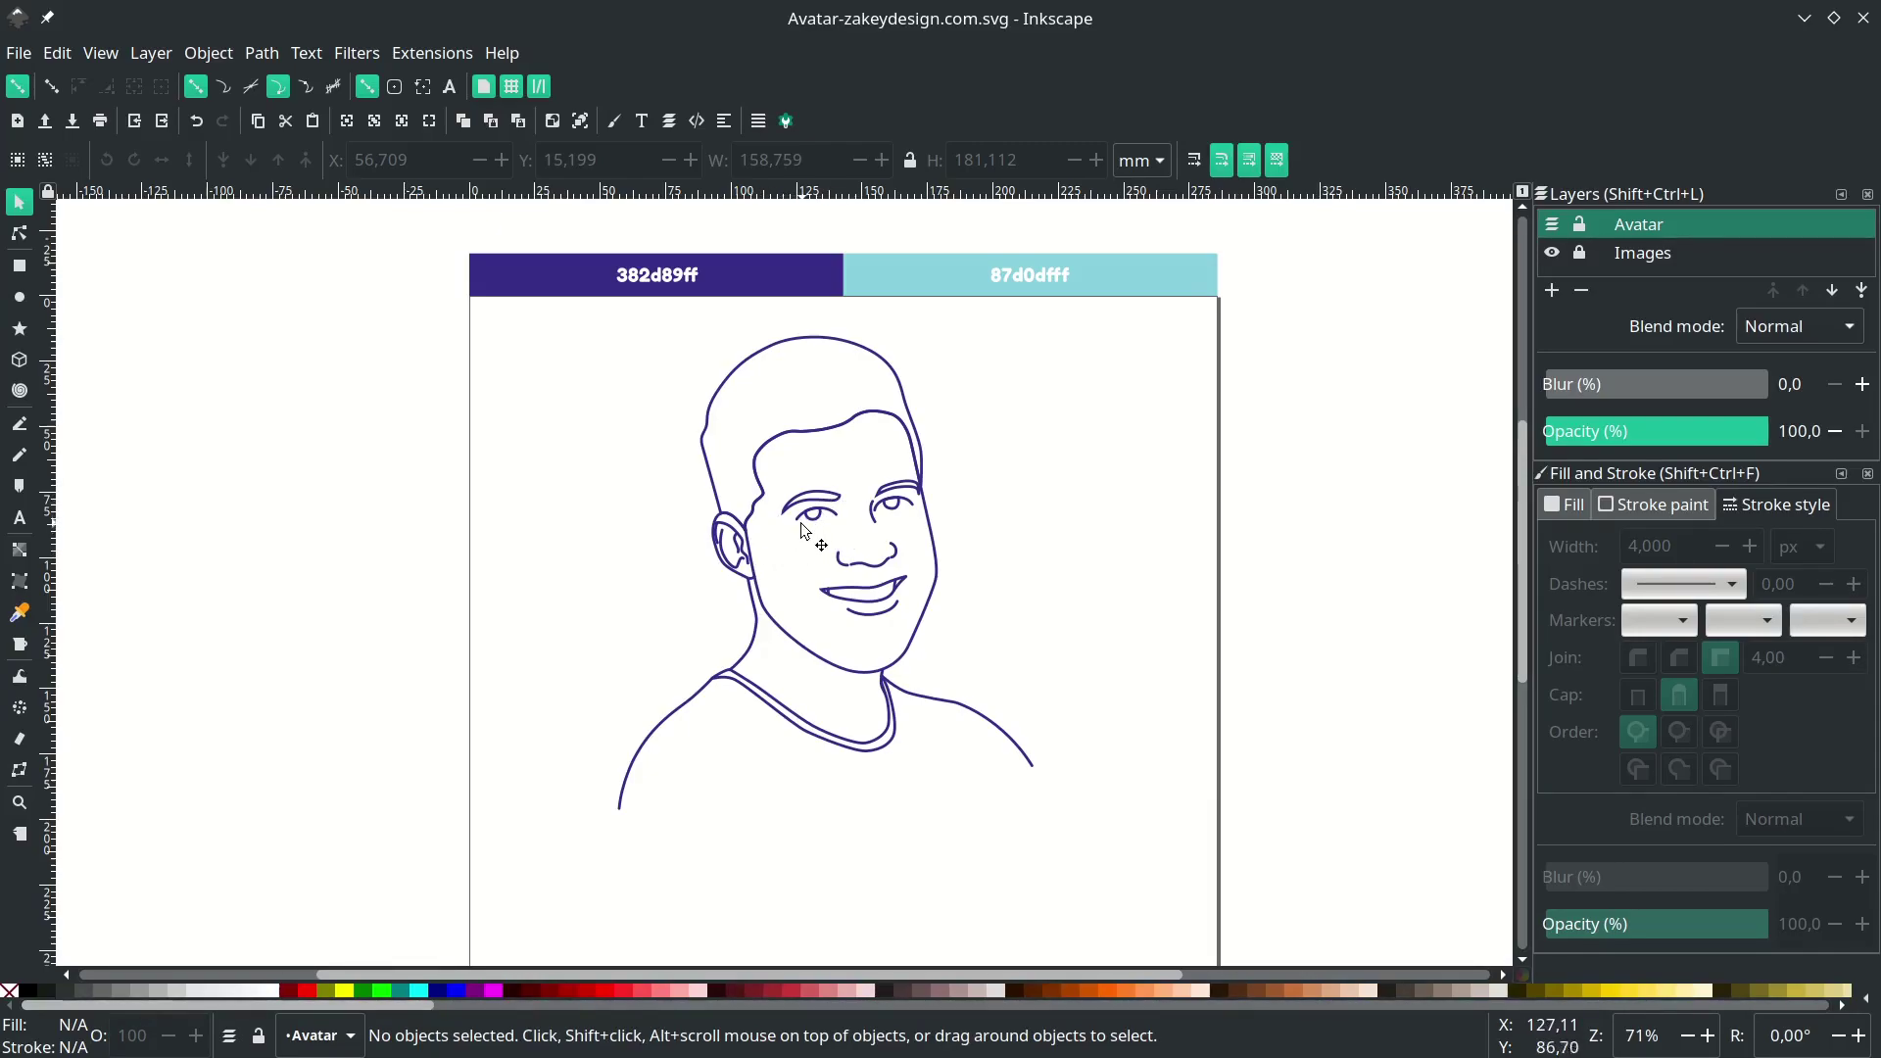
- Swap fill and stroke on both eyebrow paths so they become solid shapes without an outline
scroll(815, 507, "up", 6)
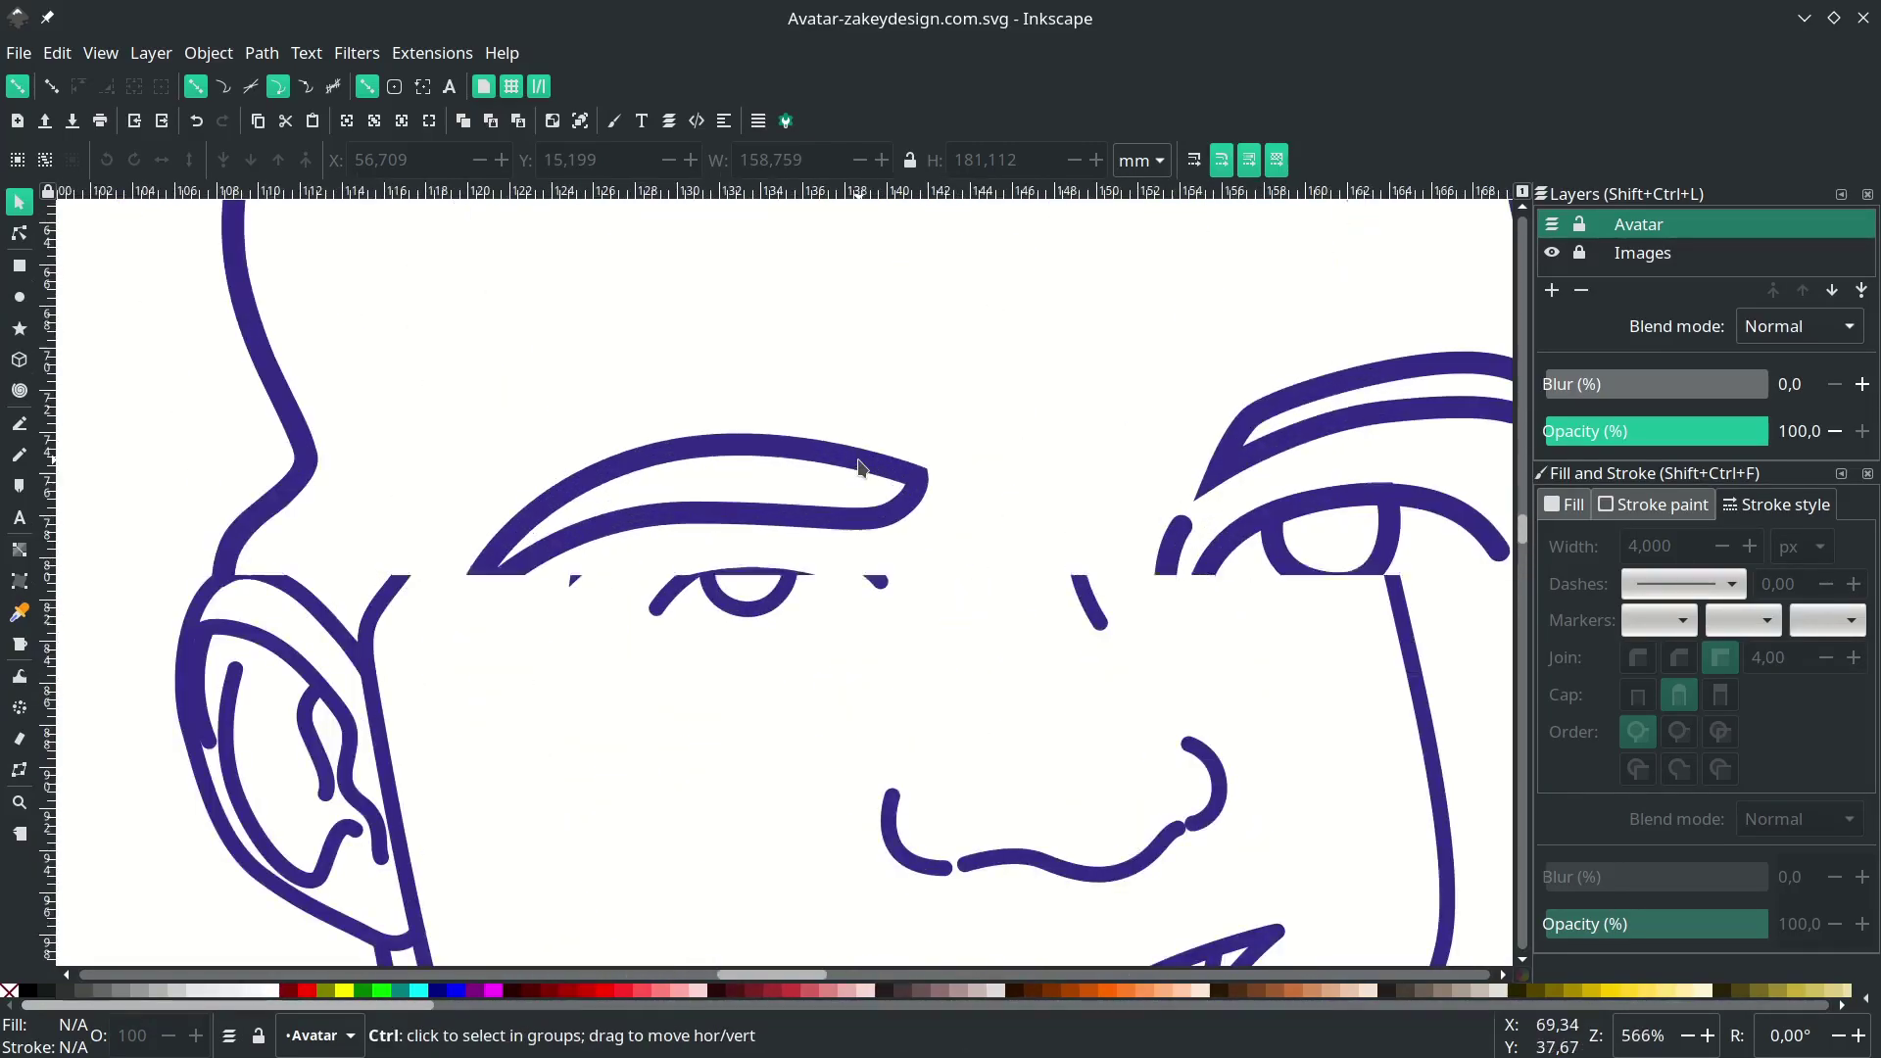
left_click(841, 473)
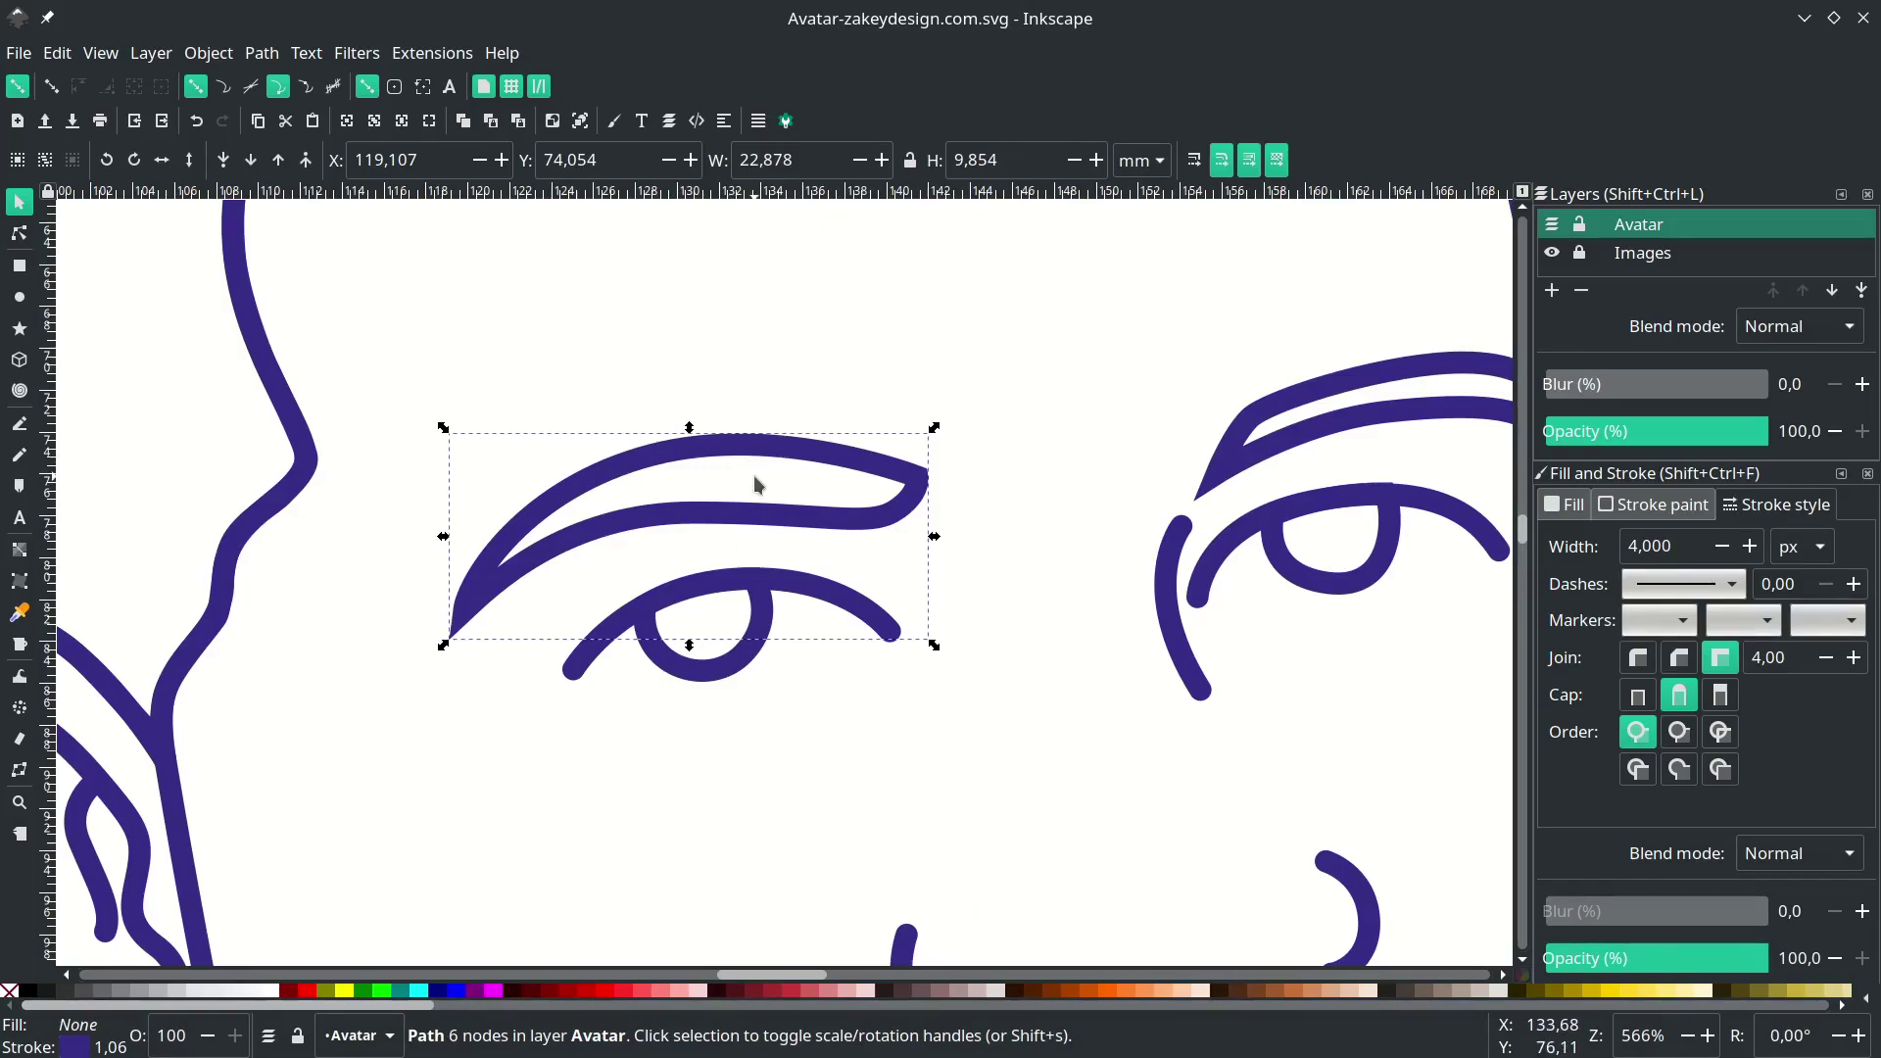
right_click(83, 1025)
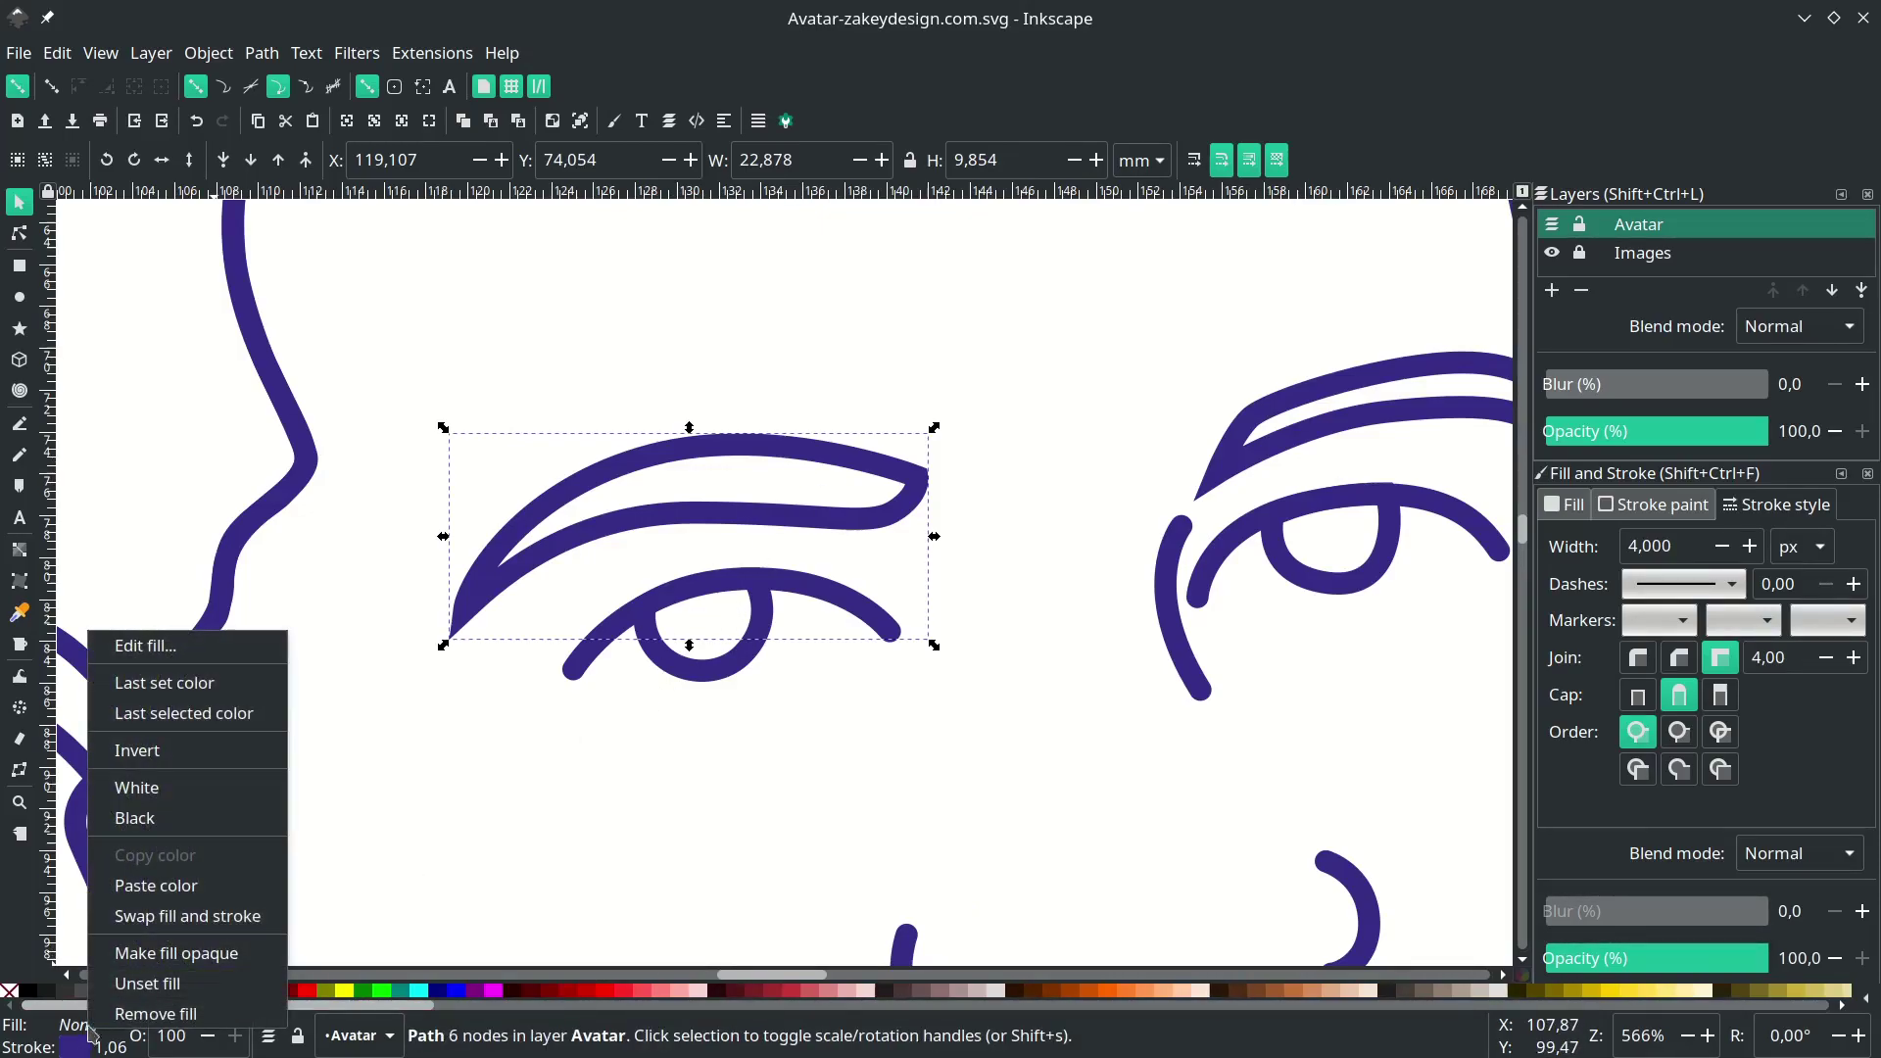
left_click(181, 917)
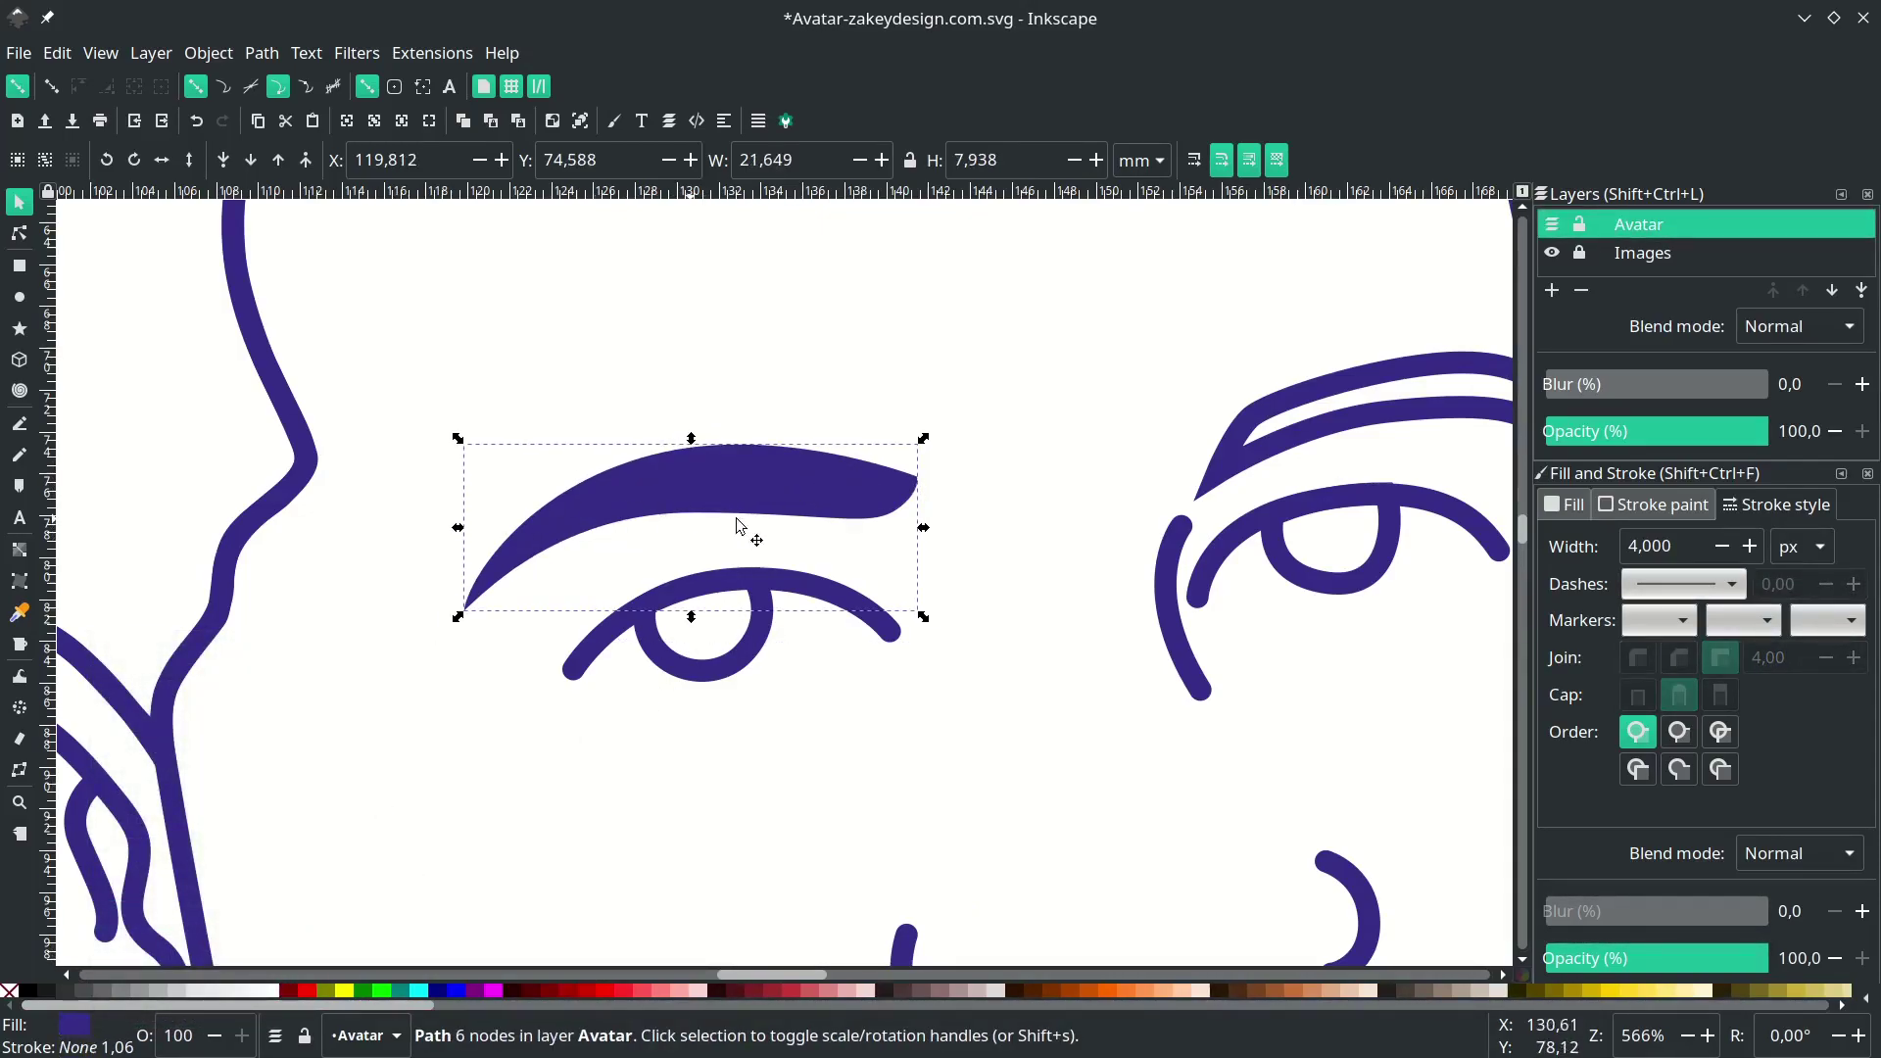
scroll(832, 502, "right", 7)
left_click(1038, 419)
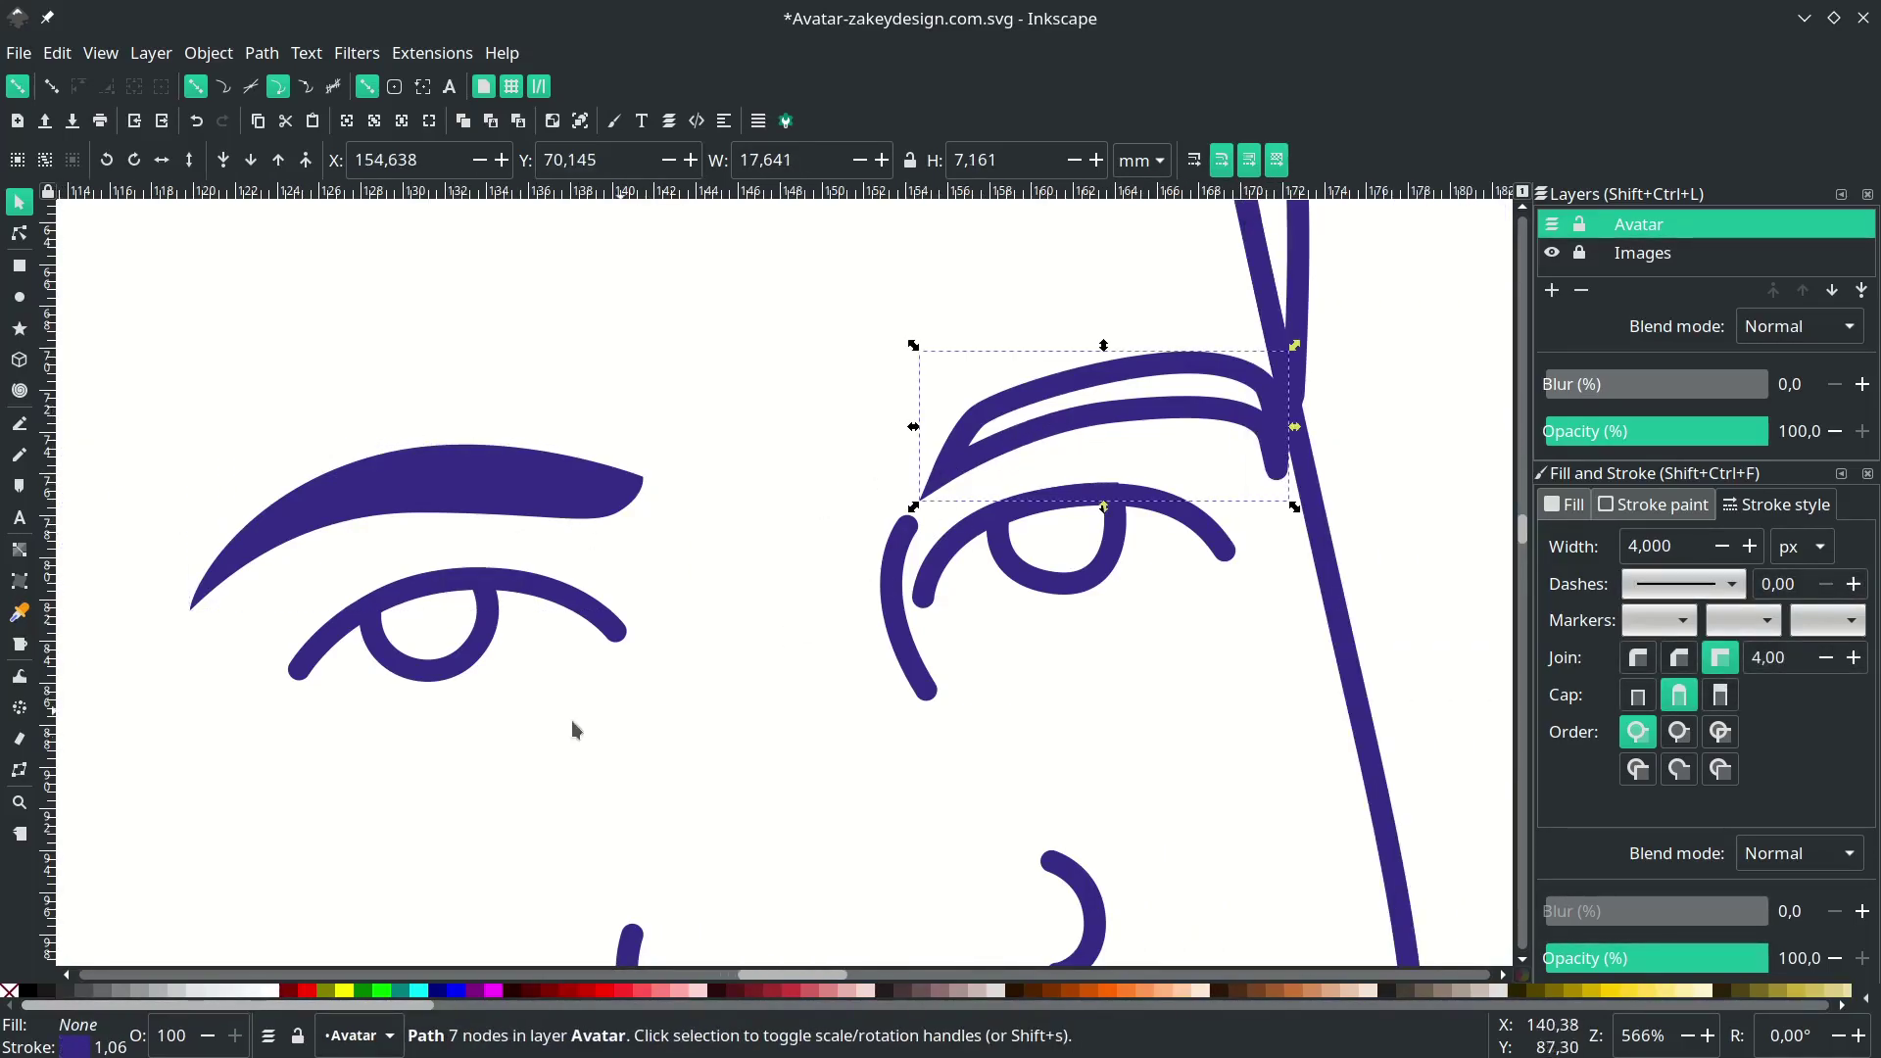
right_click(98, 1025)
left_click(181, 915)
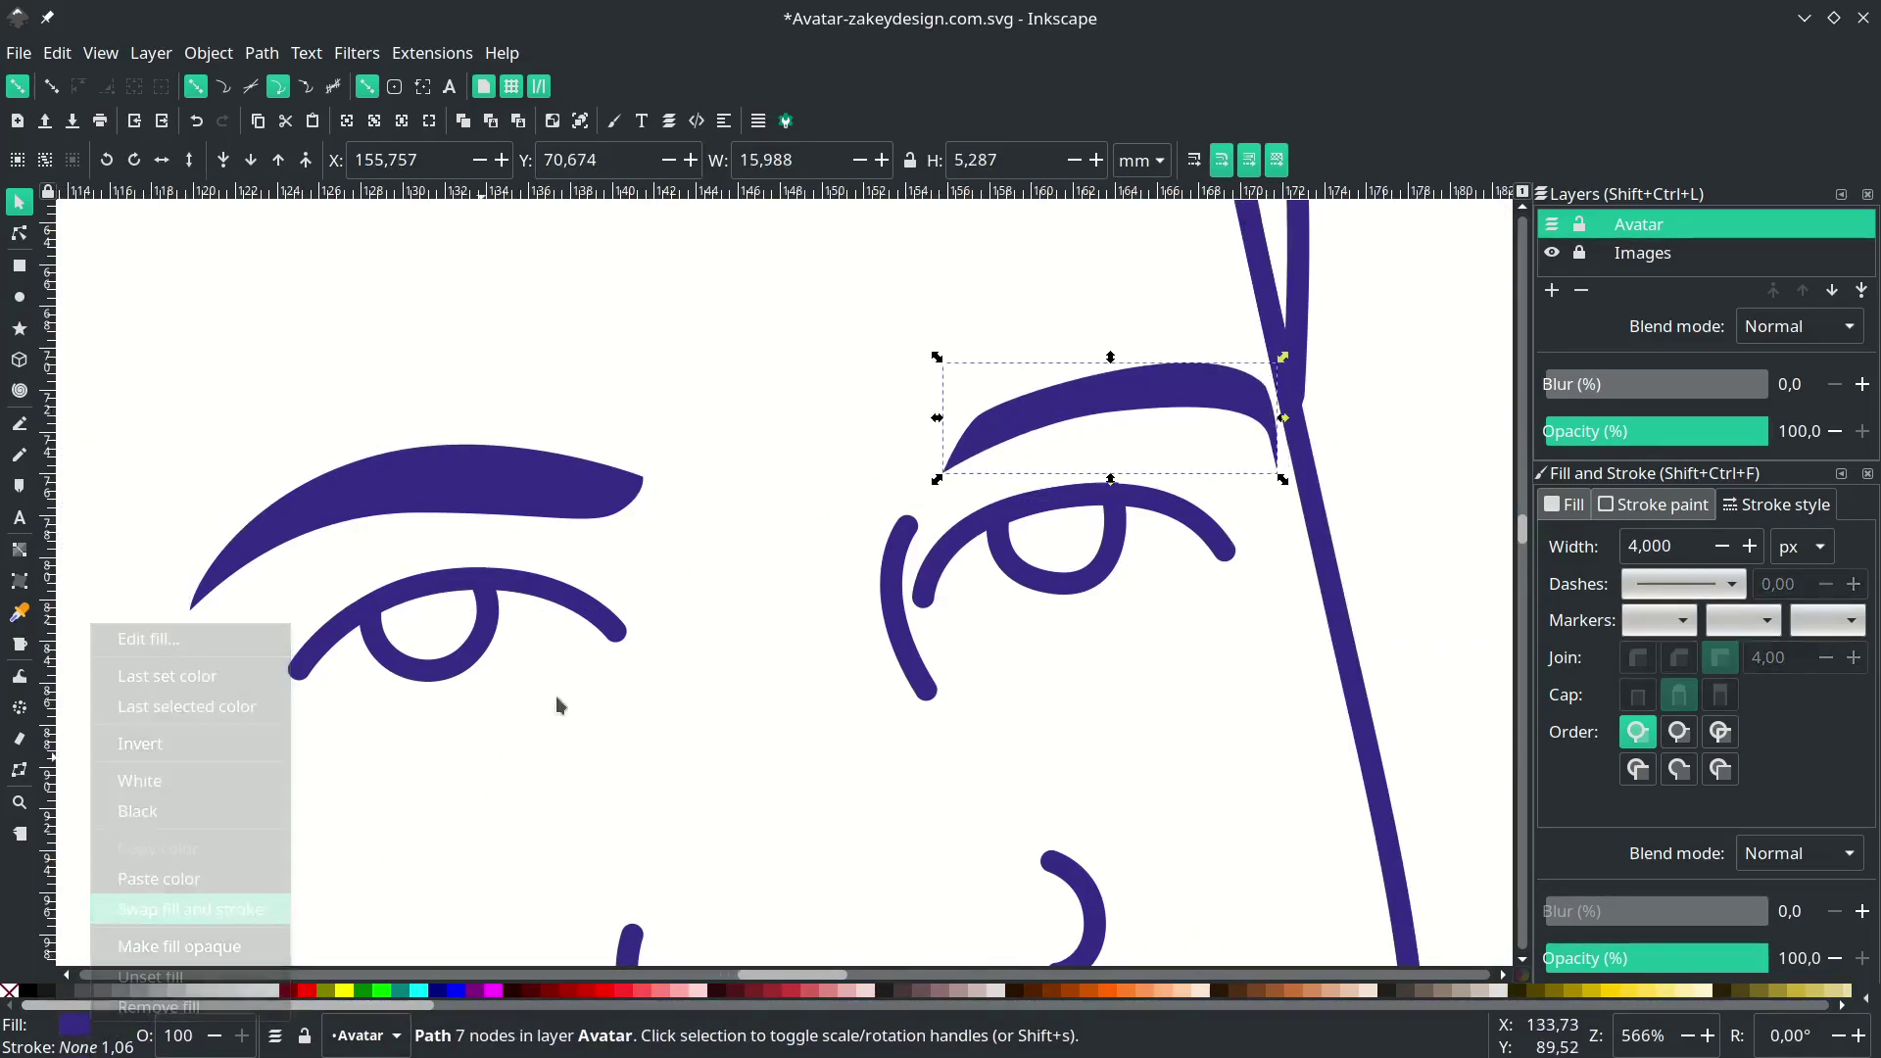
- Swap fill and stroke on the iris paths of both eyes and deselect them
scroll(821, 566, "left", 3)
left_click(821, 567)
left_click(599, 651)
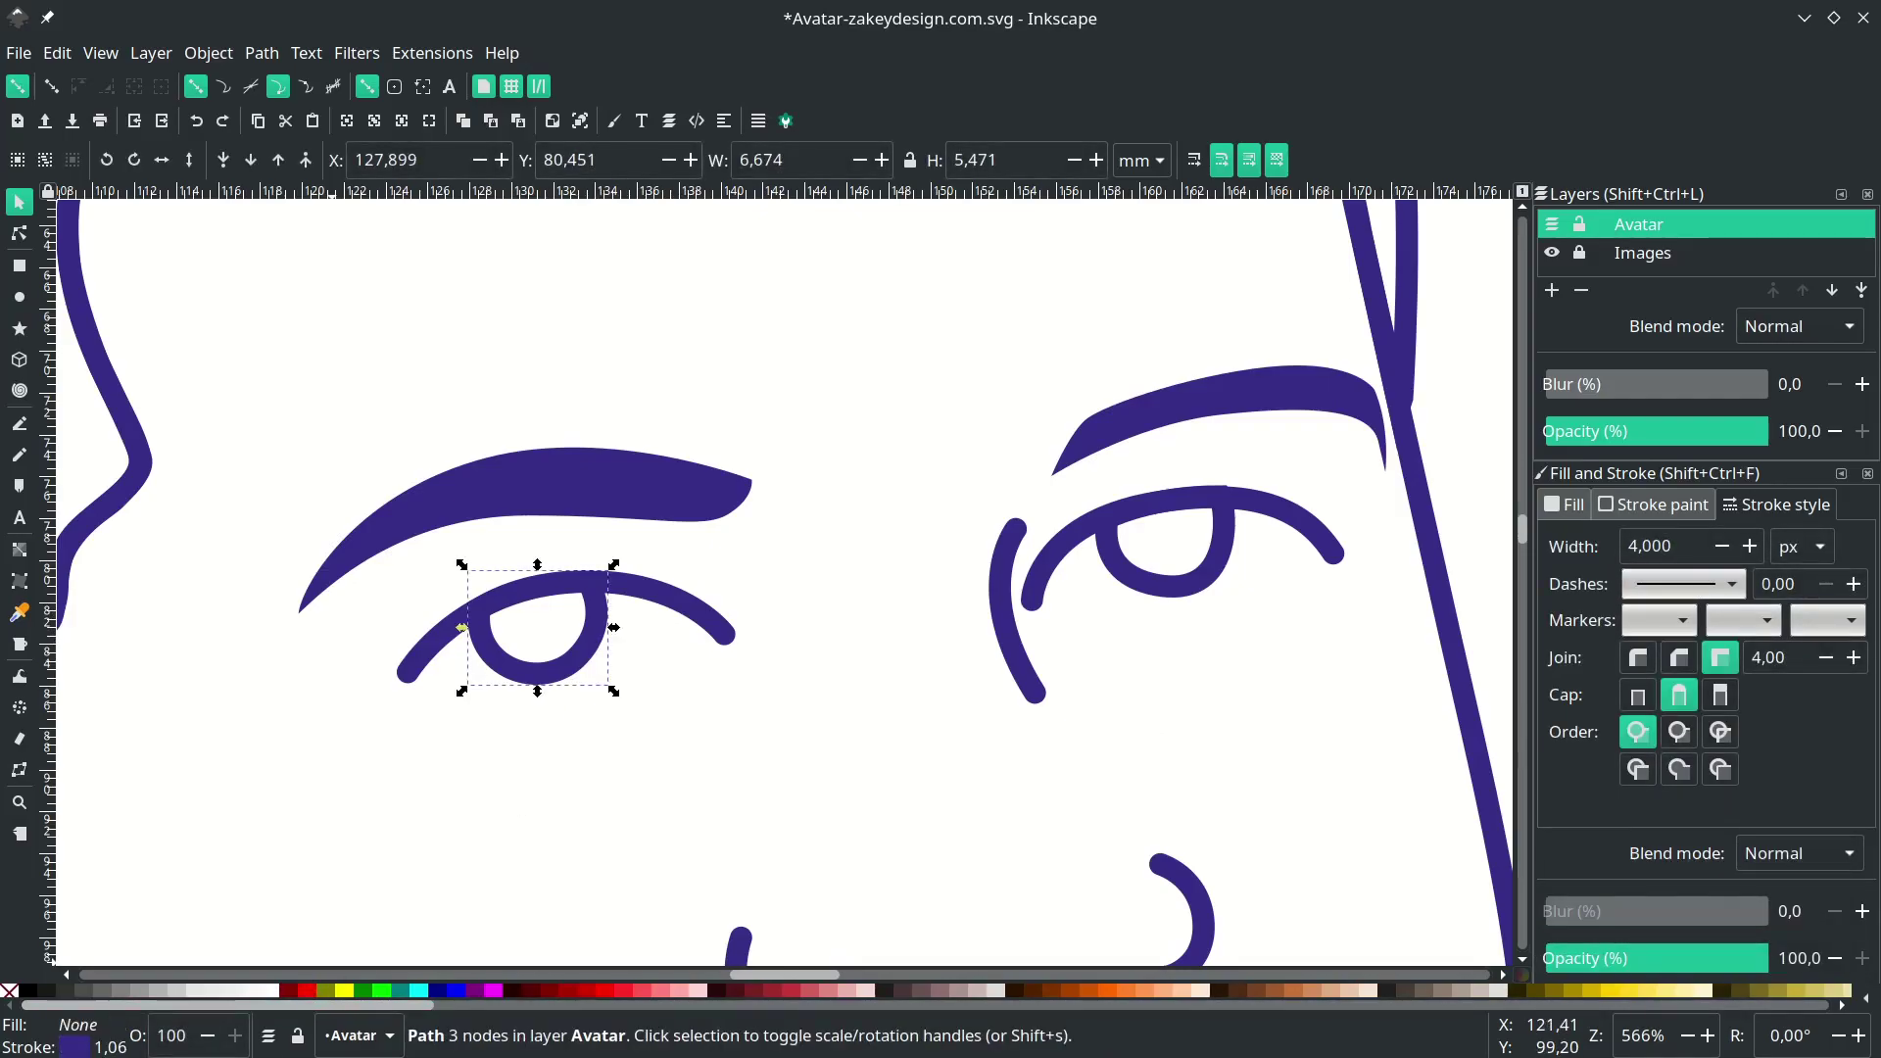
right_click(78, 1027)
left_click(181, 909)
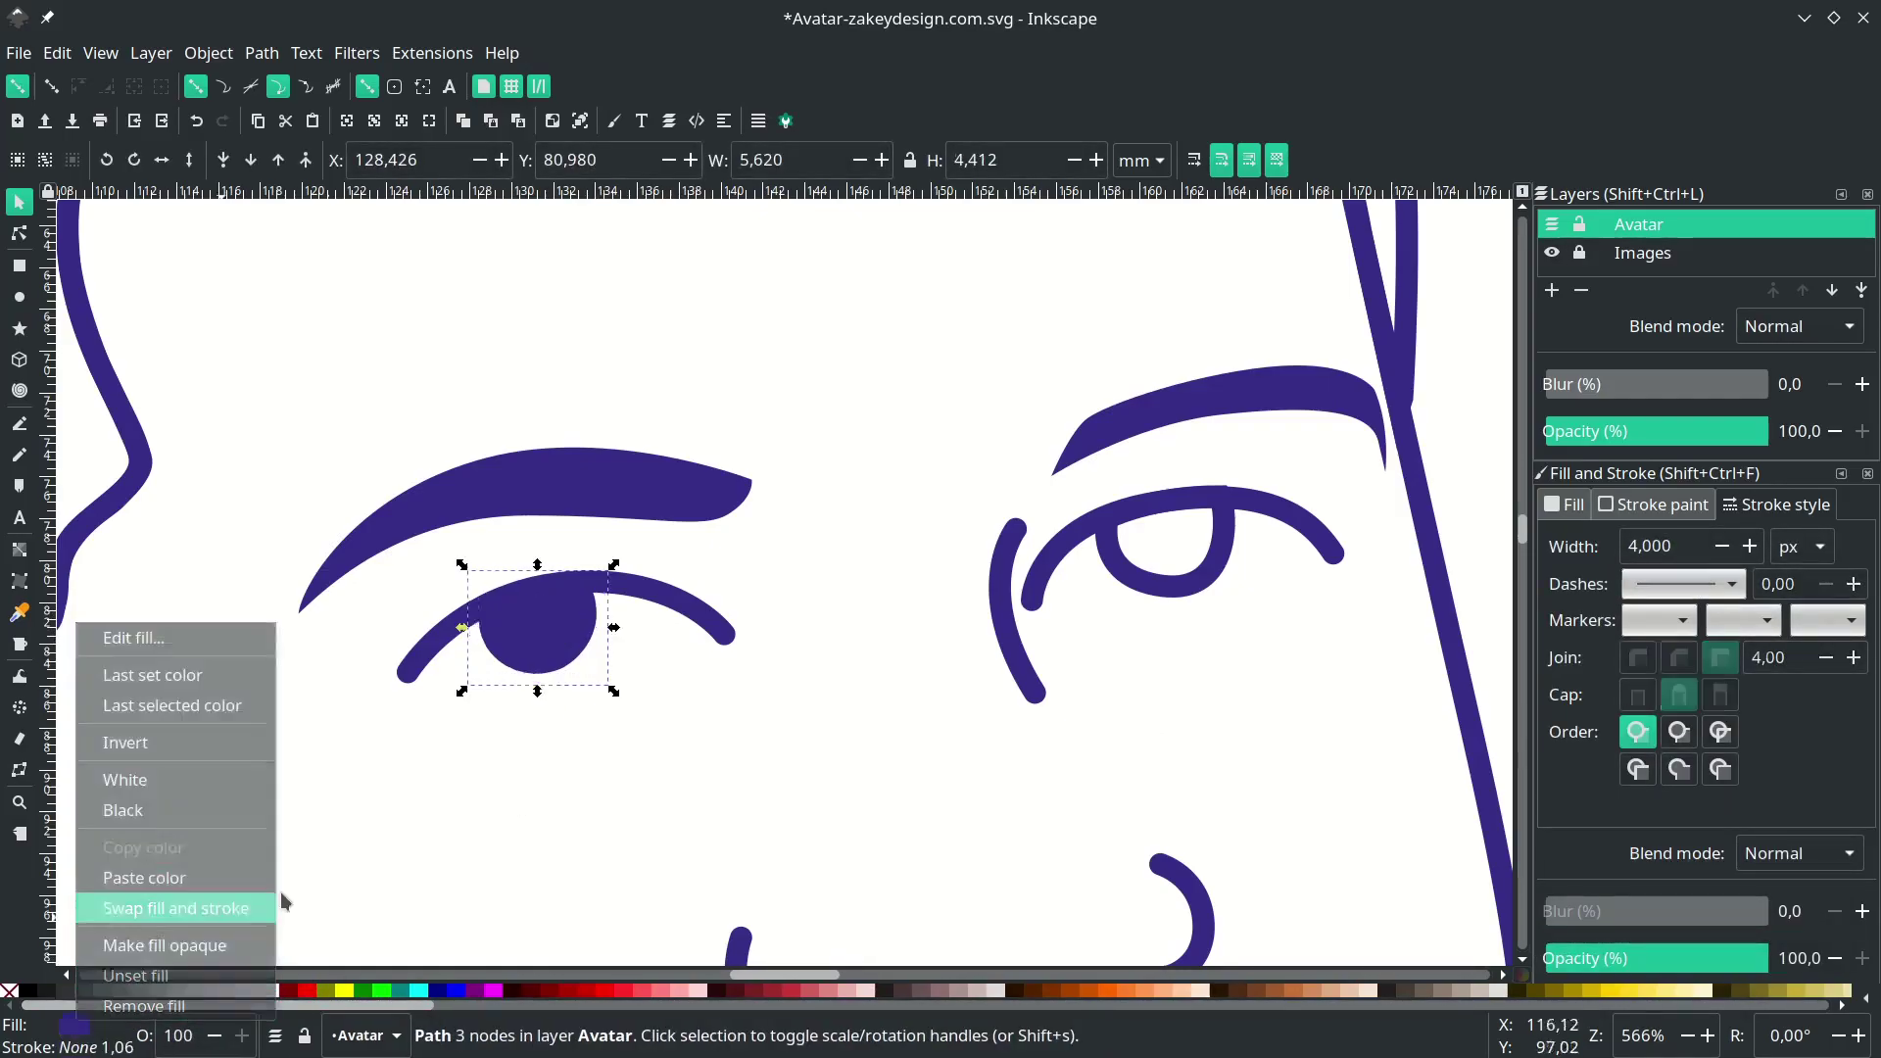
left_click(1180, 585)
right_click(79, 1027)
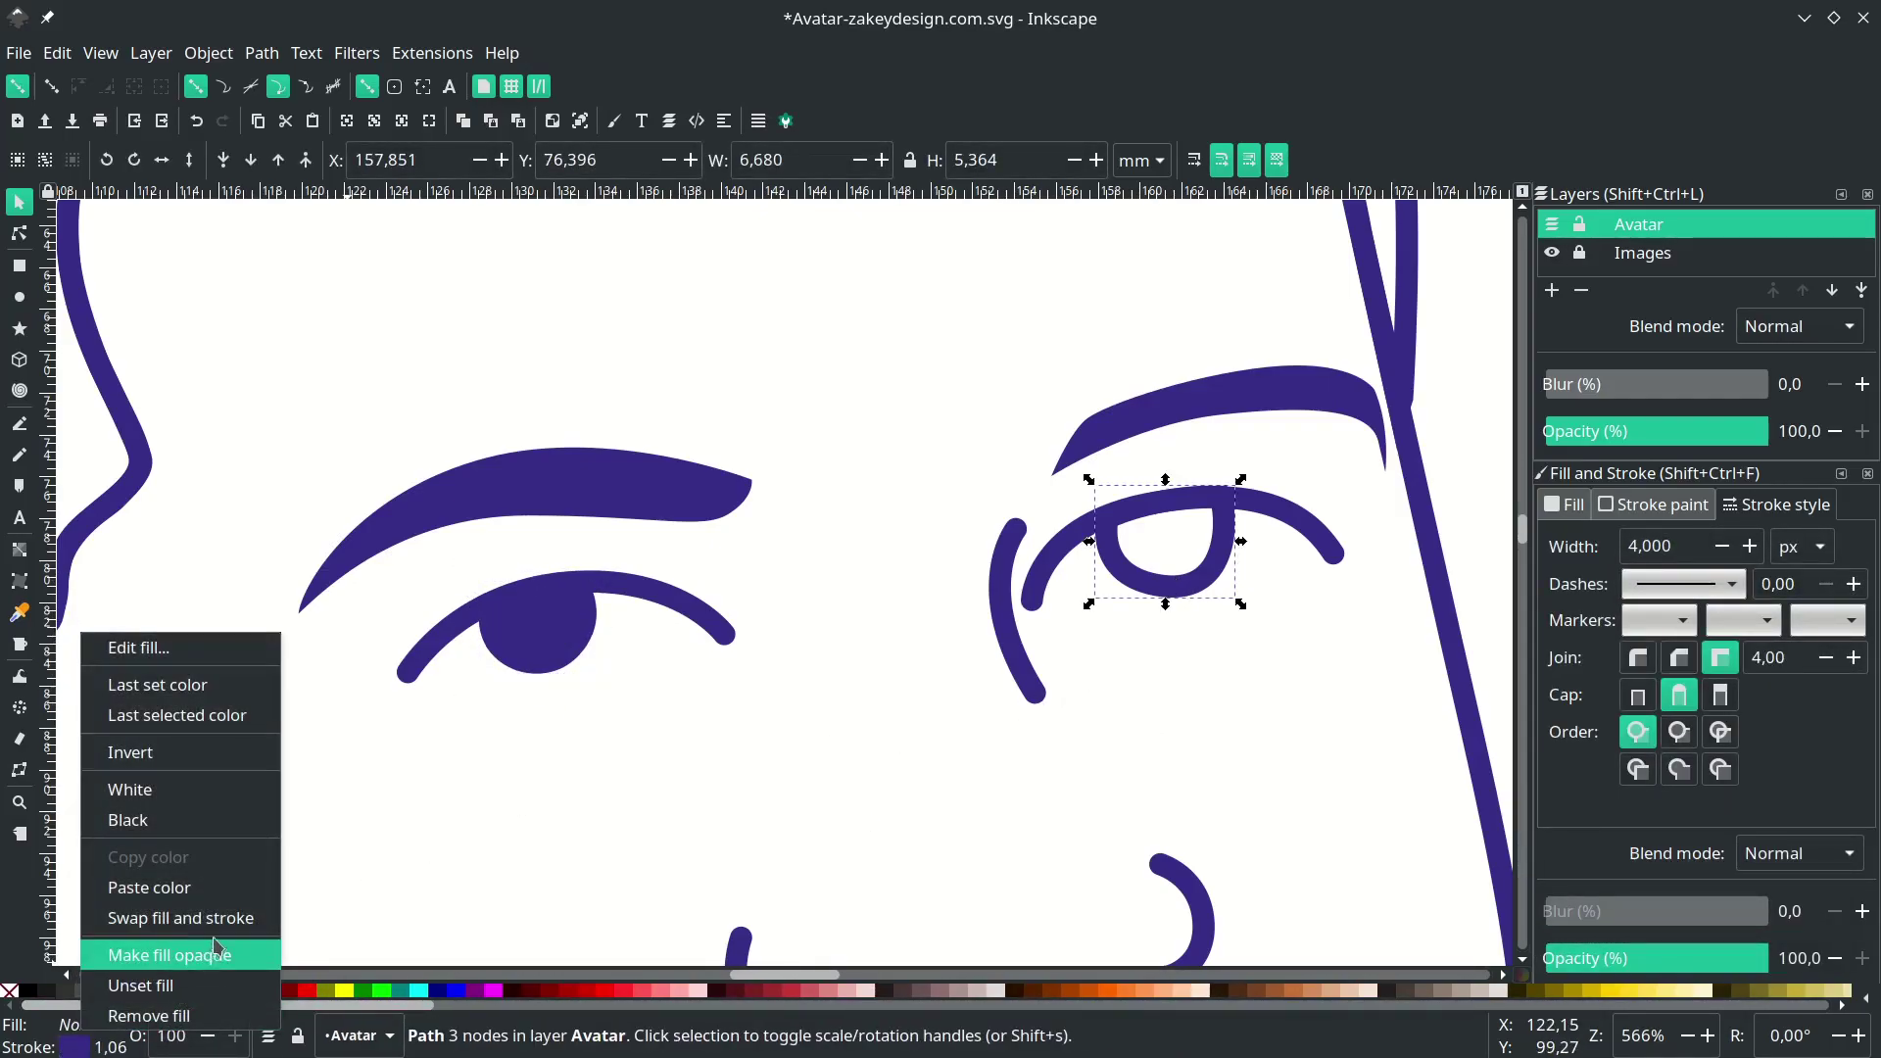
left_click(226, 920)
scroll(391, 797, "down", 7)
left_click(958, 693)
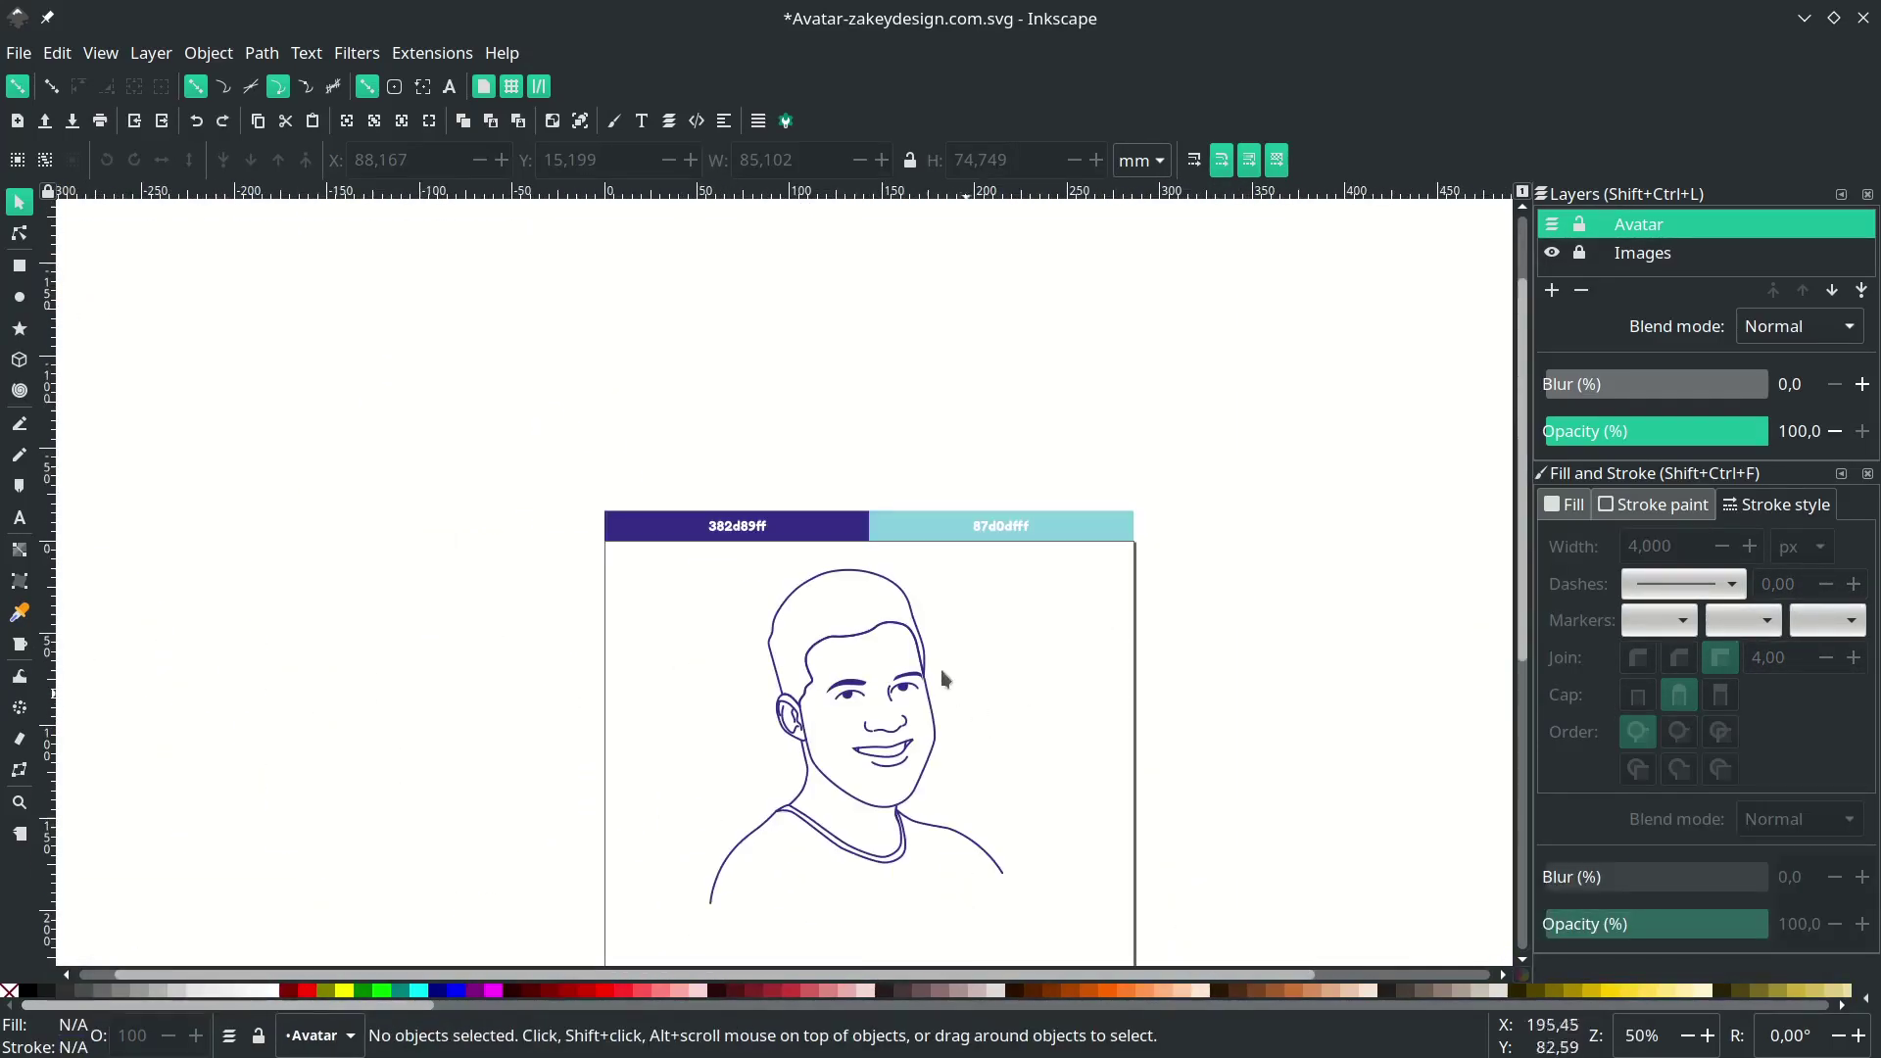
- Swap the hair path's fill and stroke and recolour its fill with the 87d0dfff swatch
scroll(908, 623, "up", 2)
left_click(640, 703)
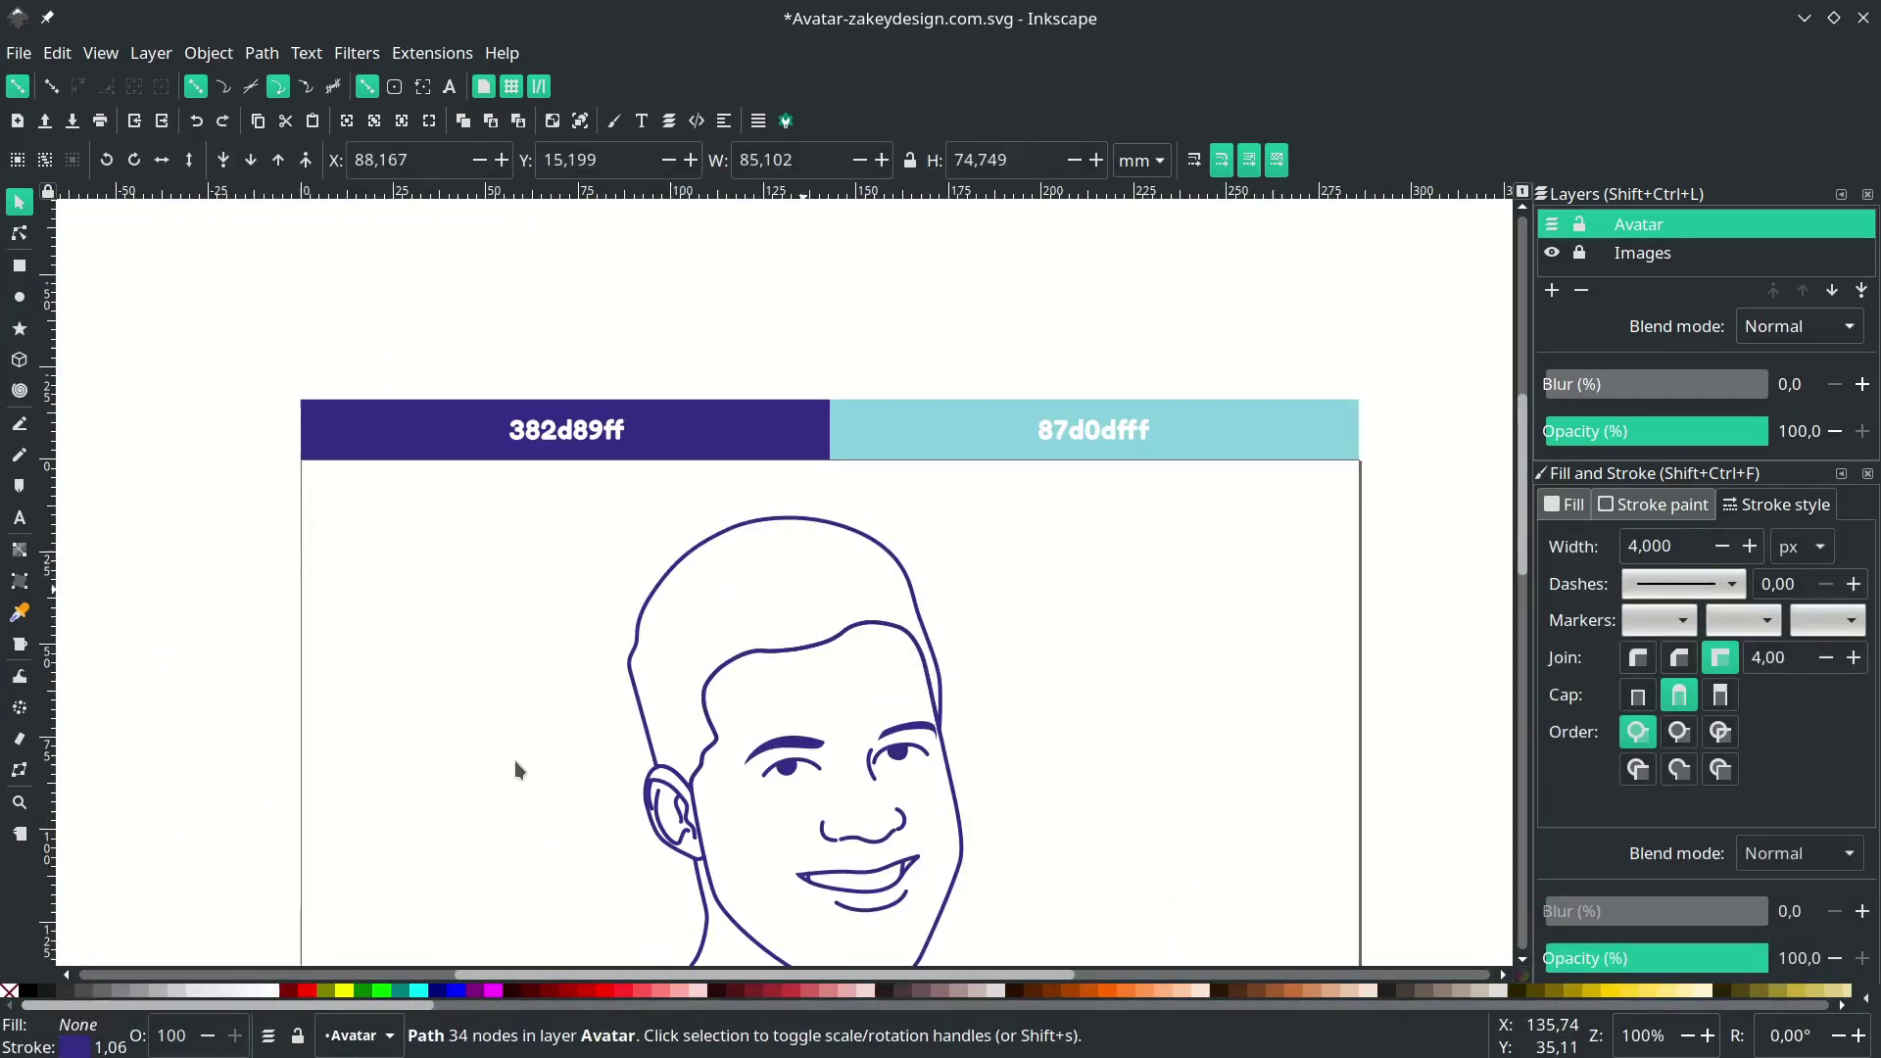
right_click(89, 1033)
left_click(196, 913)
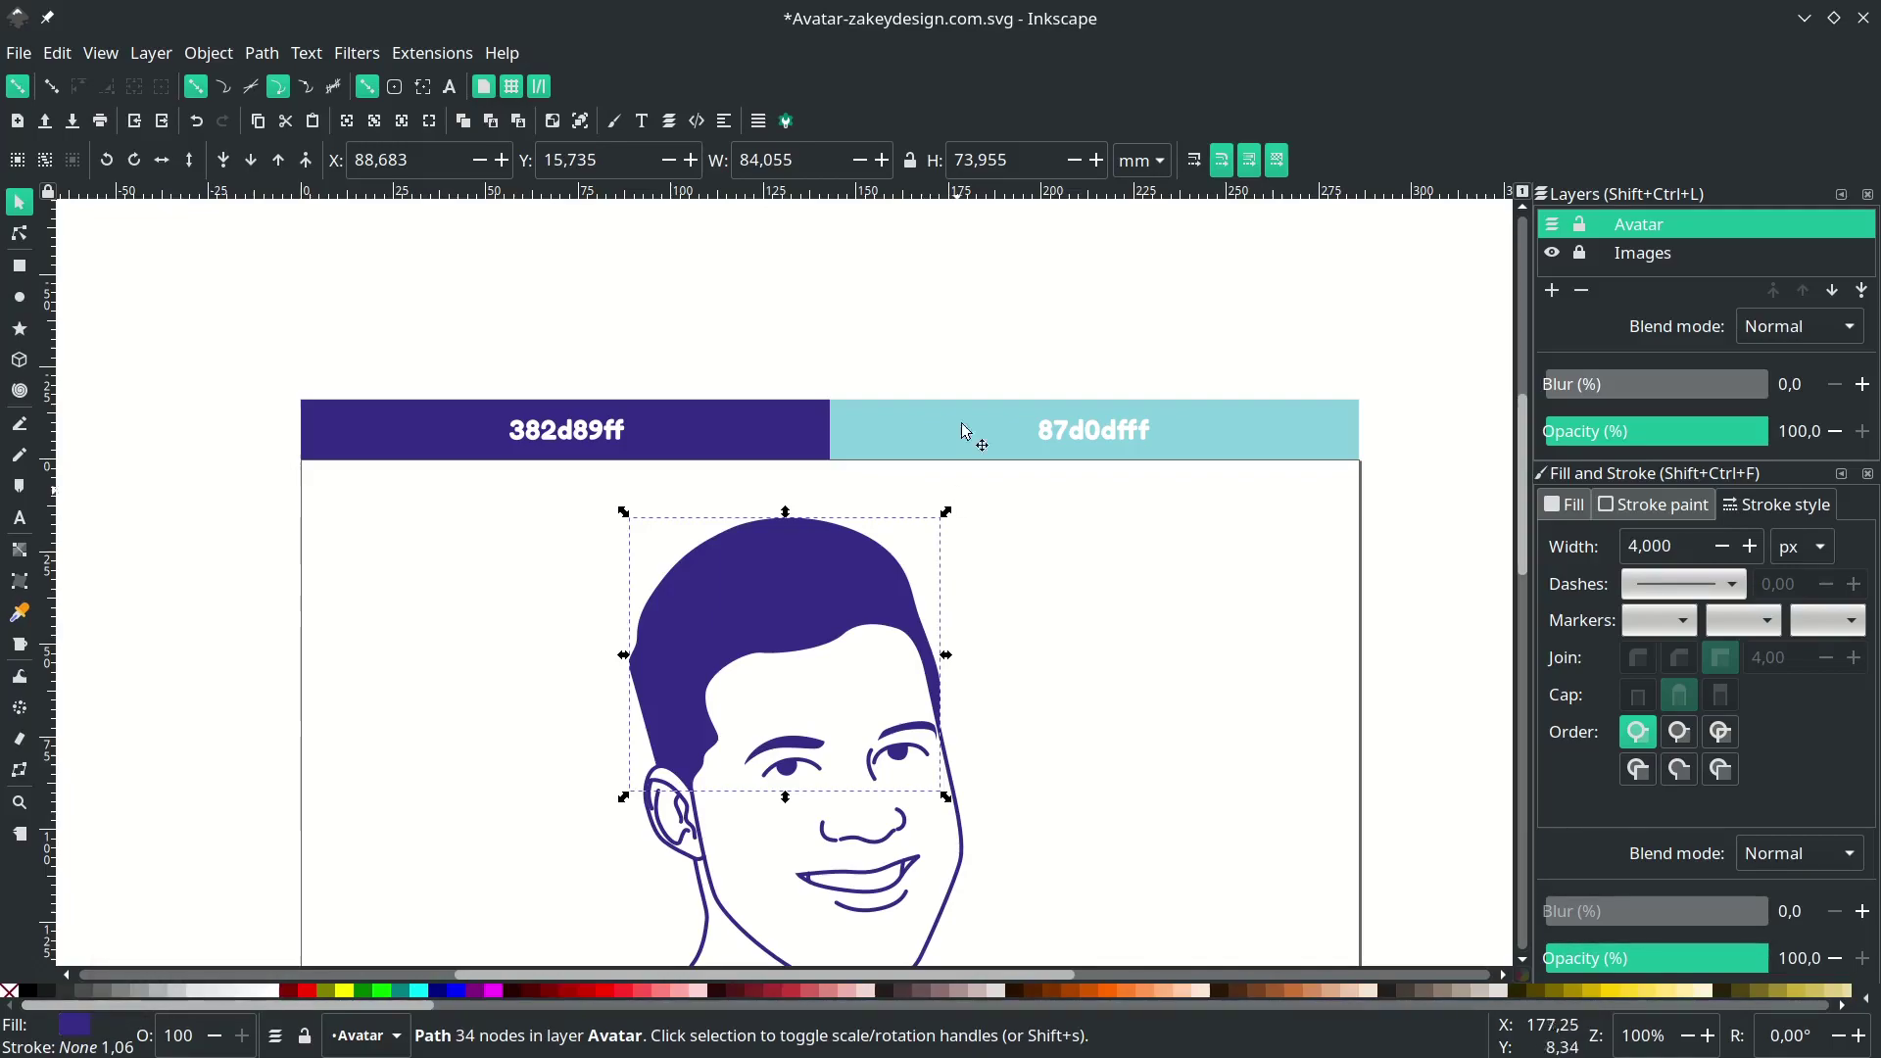
key("d")
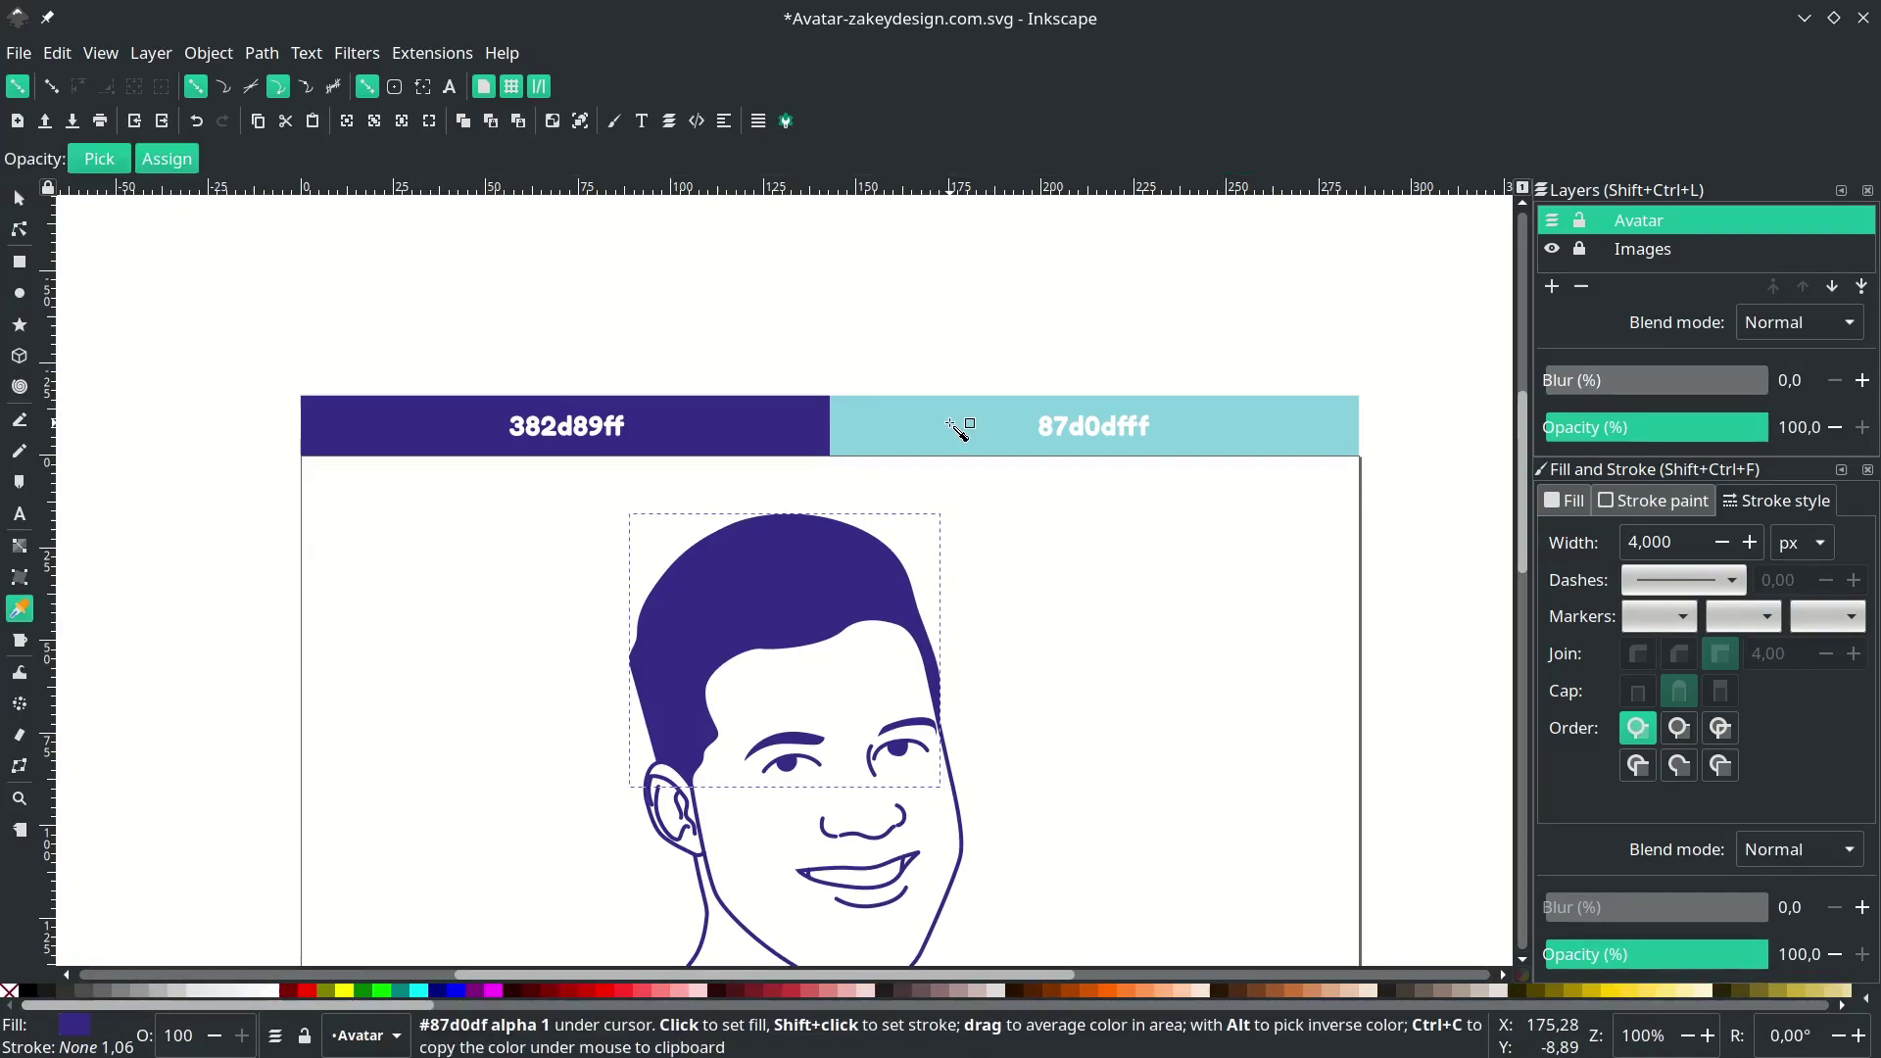
left_click(956, 424)
scroll(950, 588, "down", 1)
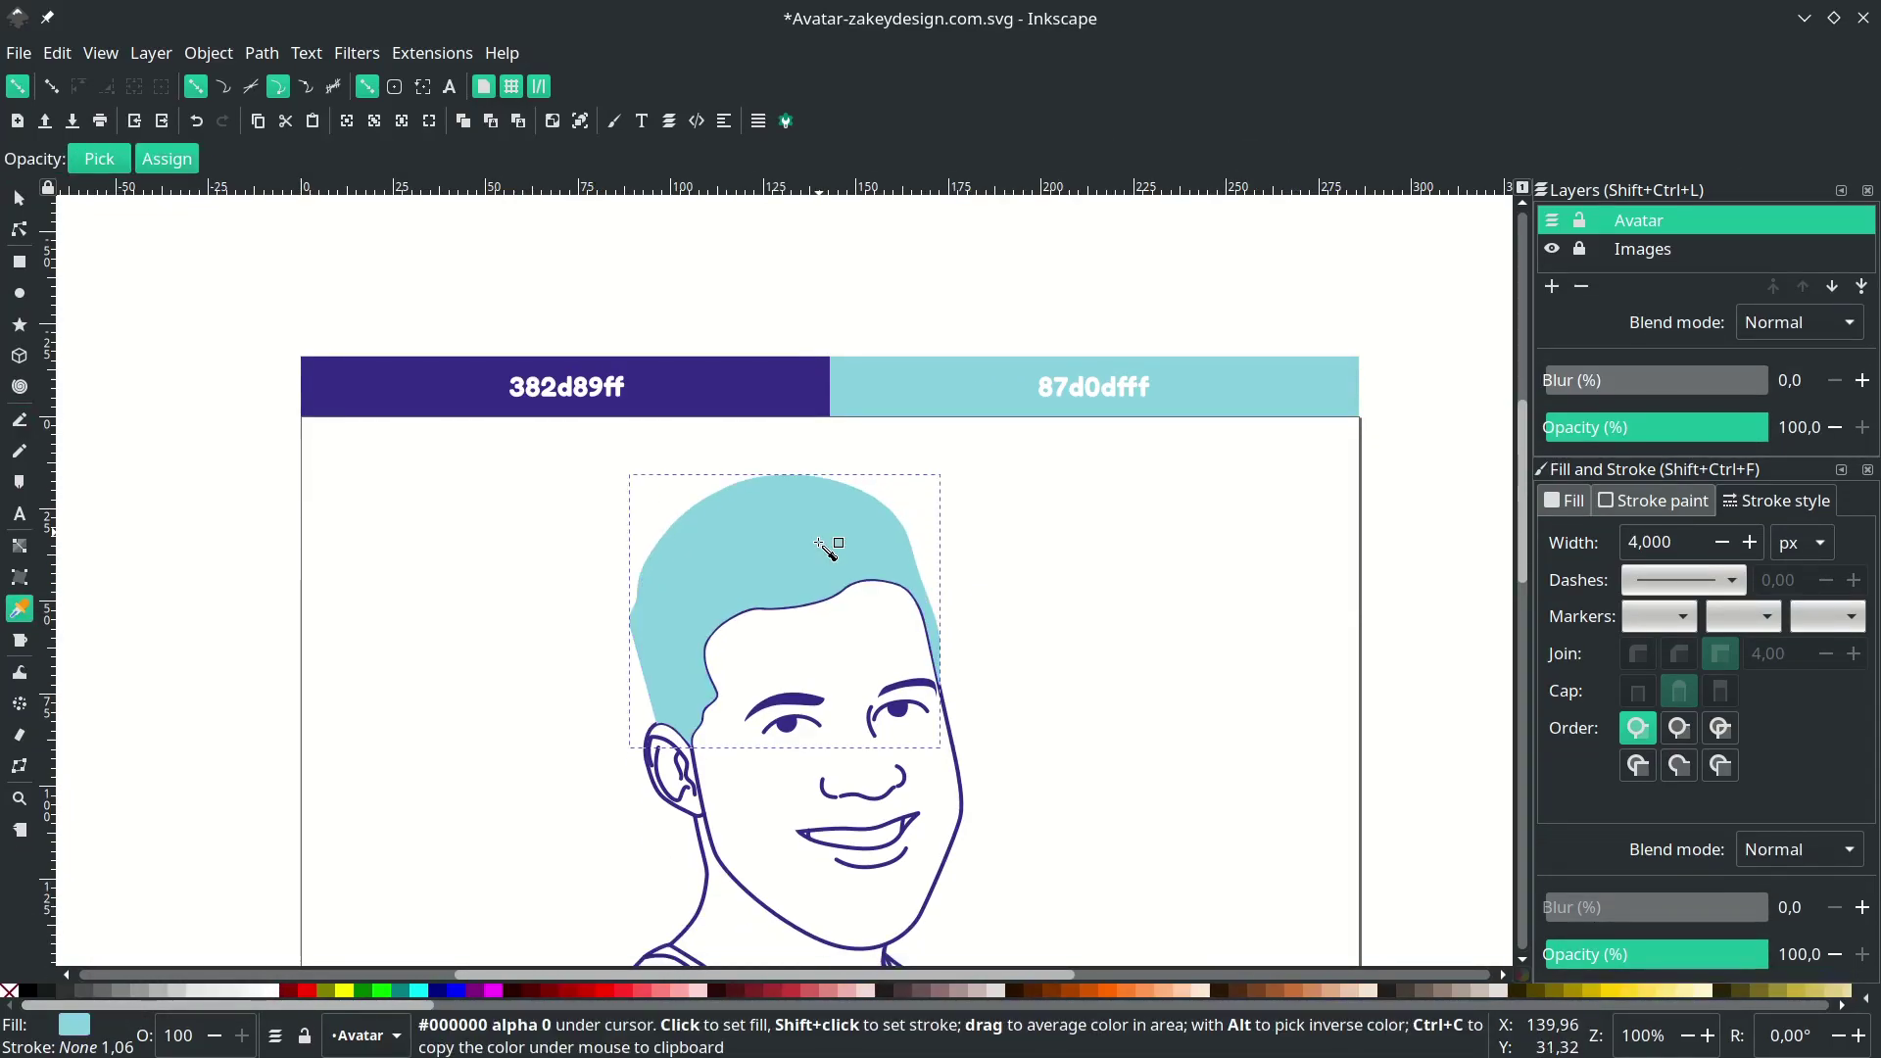
key("s")
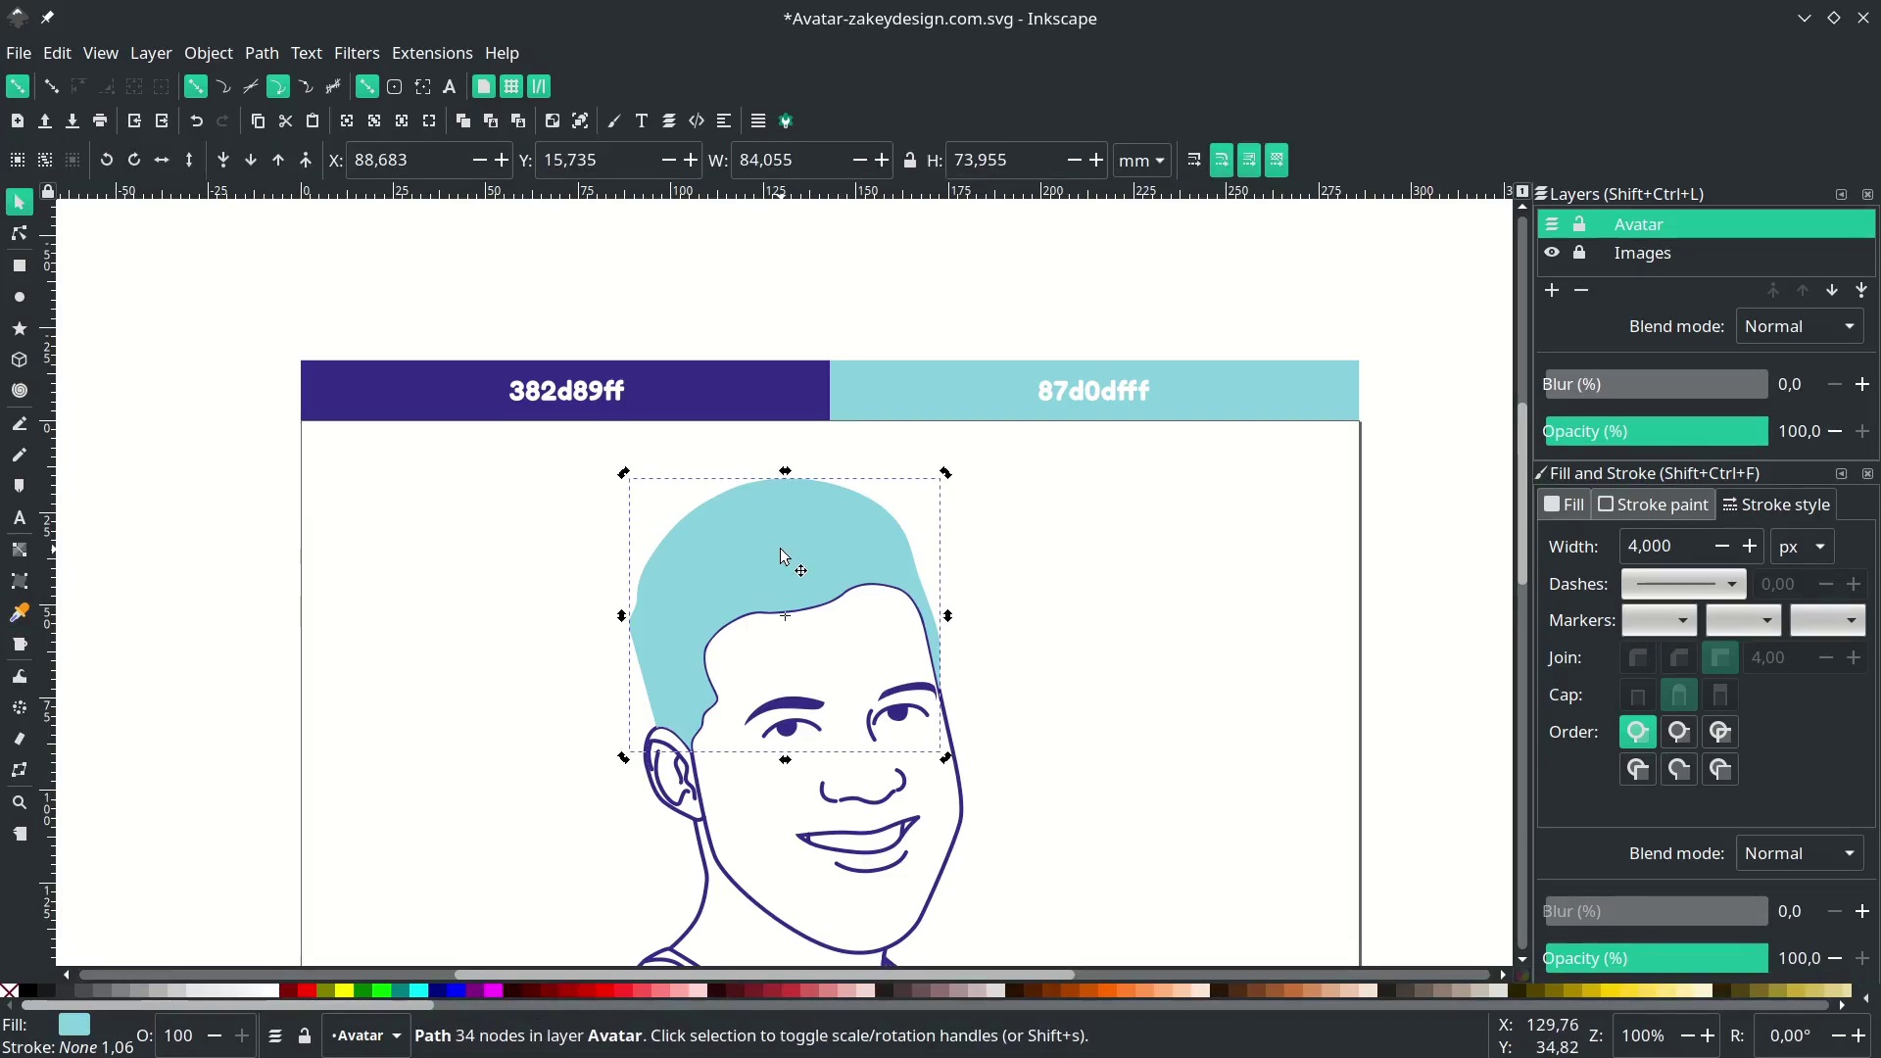
- Lower the hair shape to the bottom of the stacking order and save the document
left_click(223, 160)
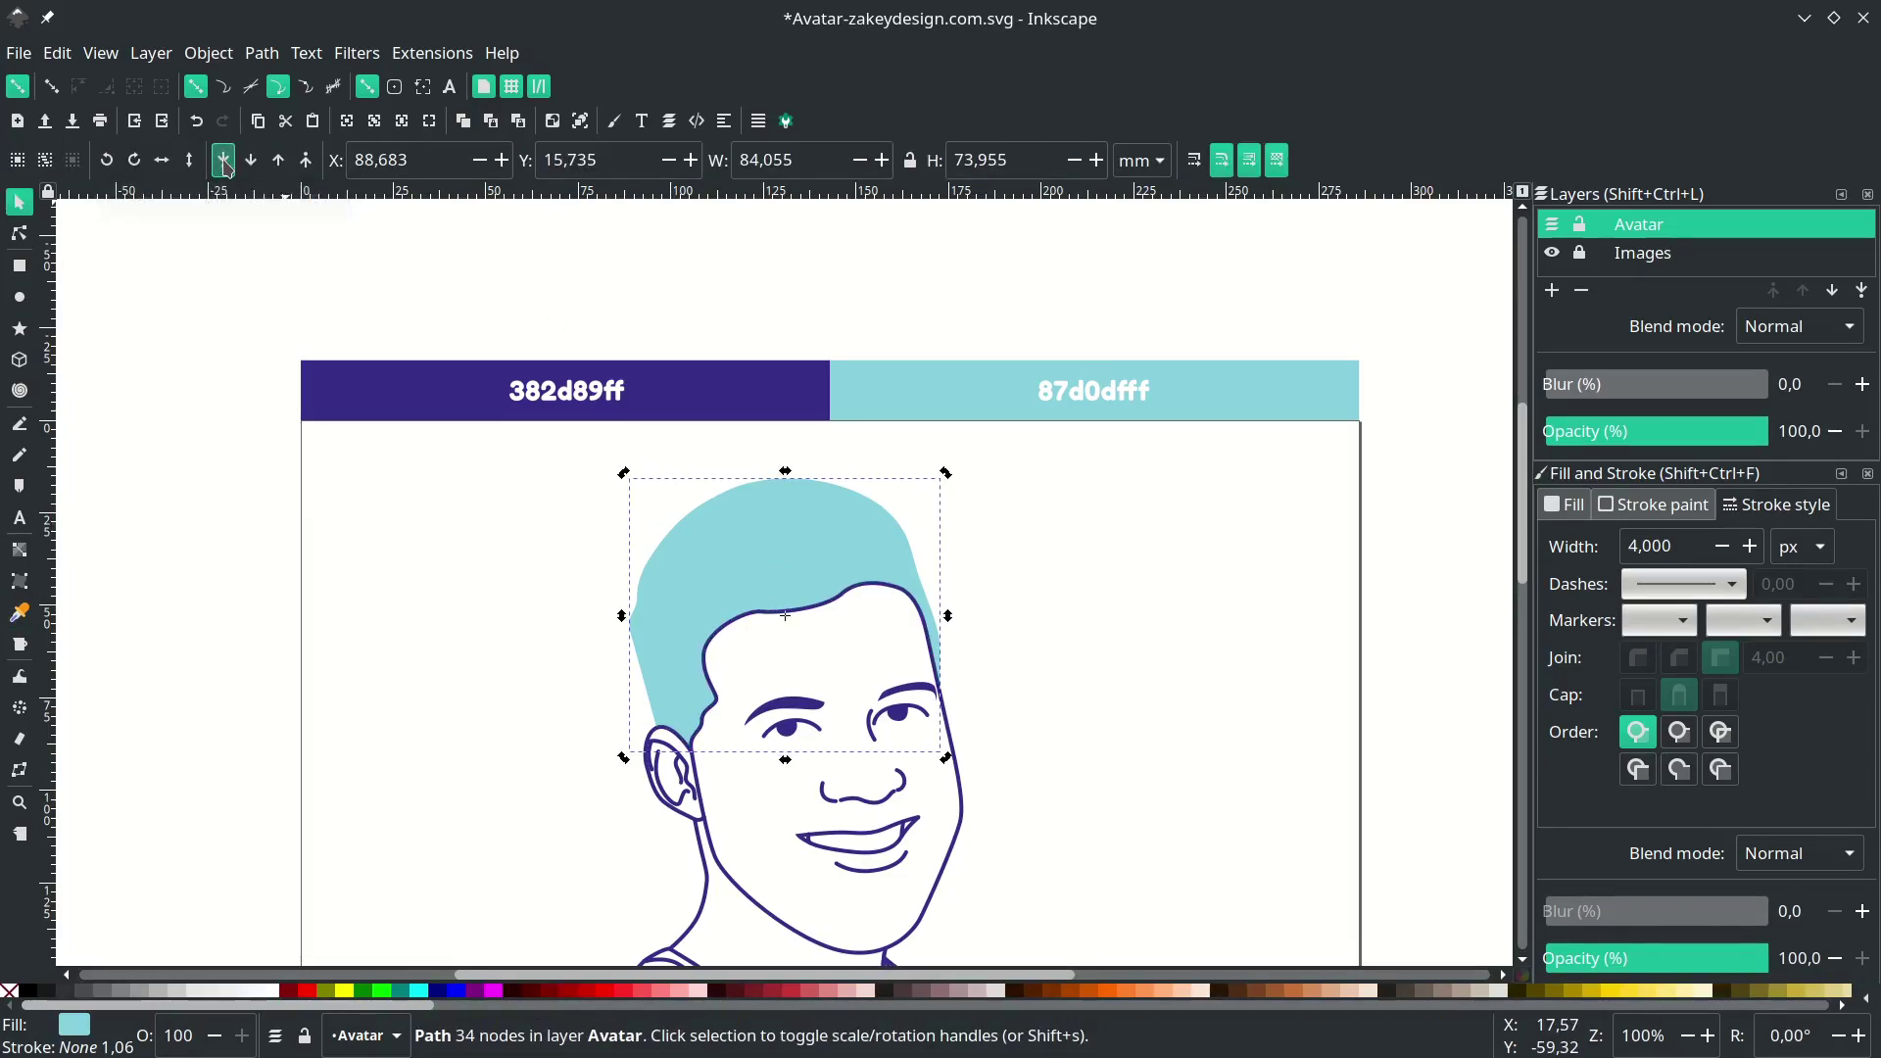
left_click(955, 598)
key("ctrl+s")
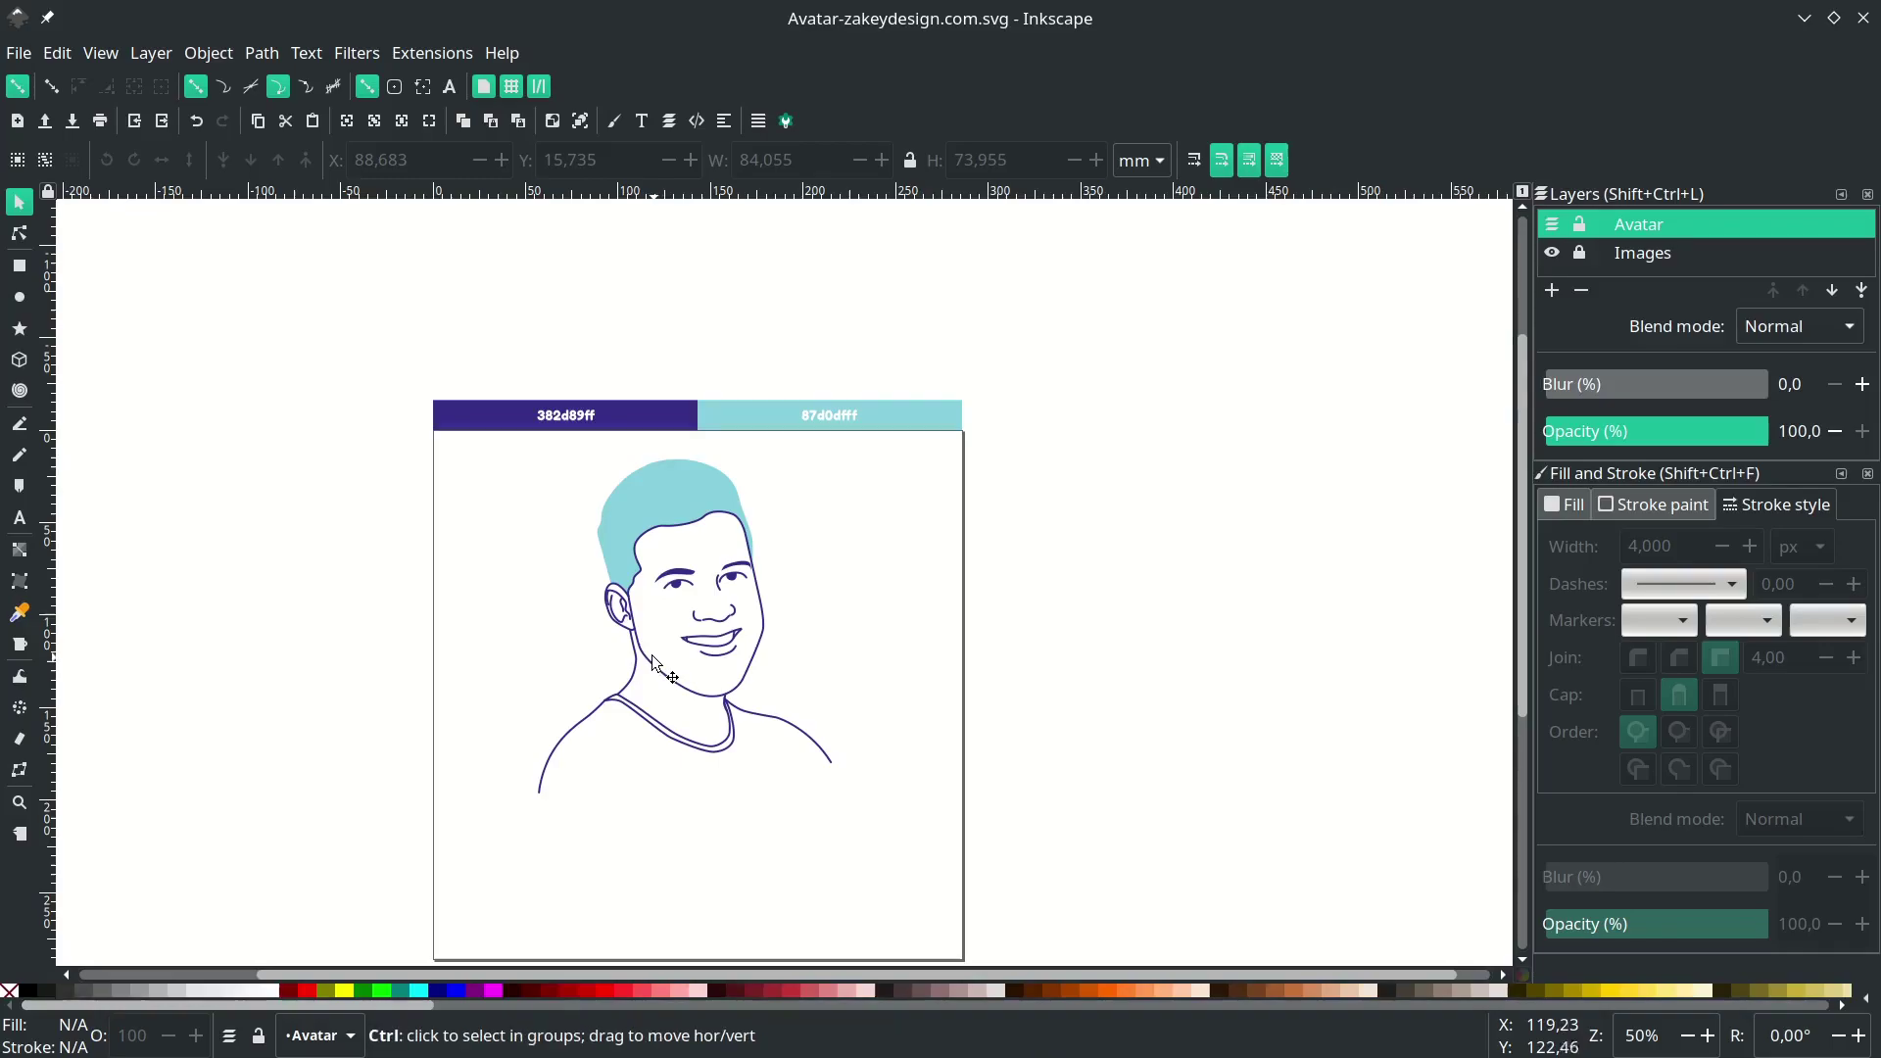
- Show the Images layer's photo behind the line art
scroll(653, 647, "up", 2)
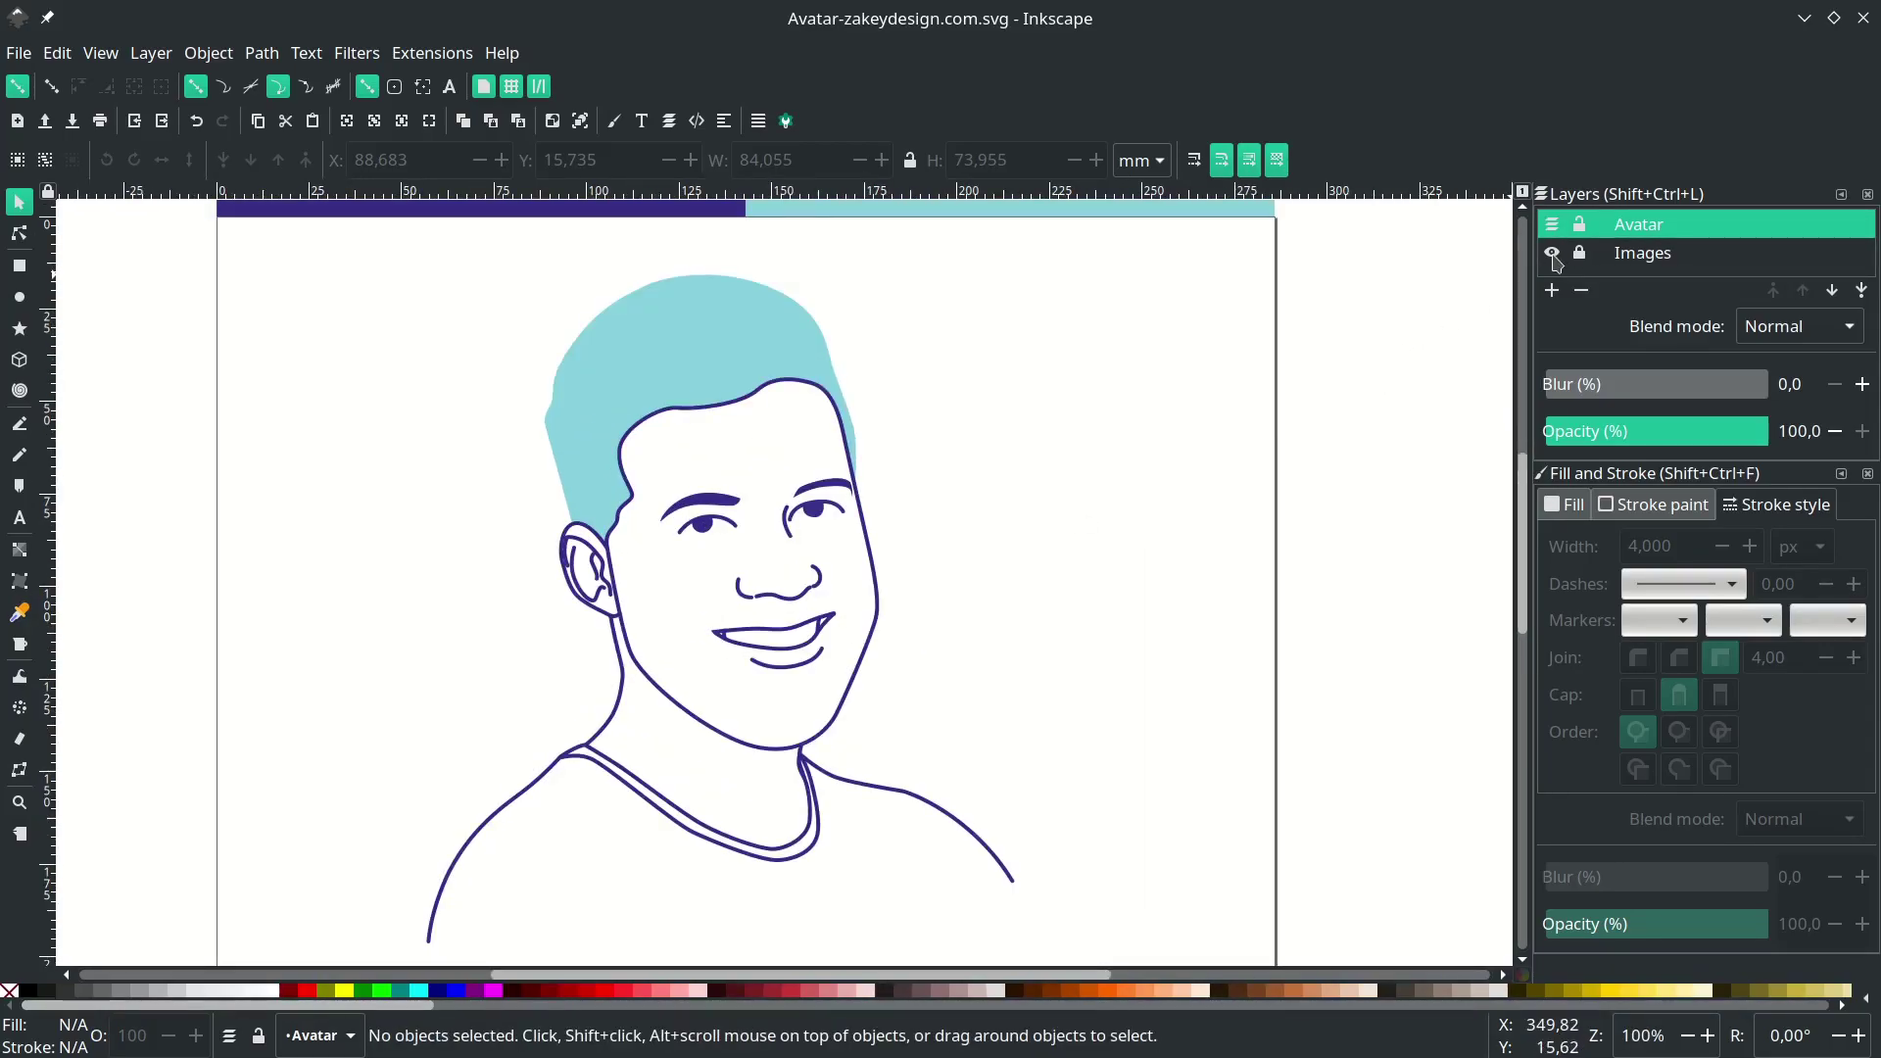
left_click(1554, 254)
scroll(633, 641, "up", 4)
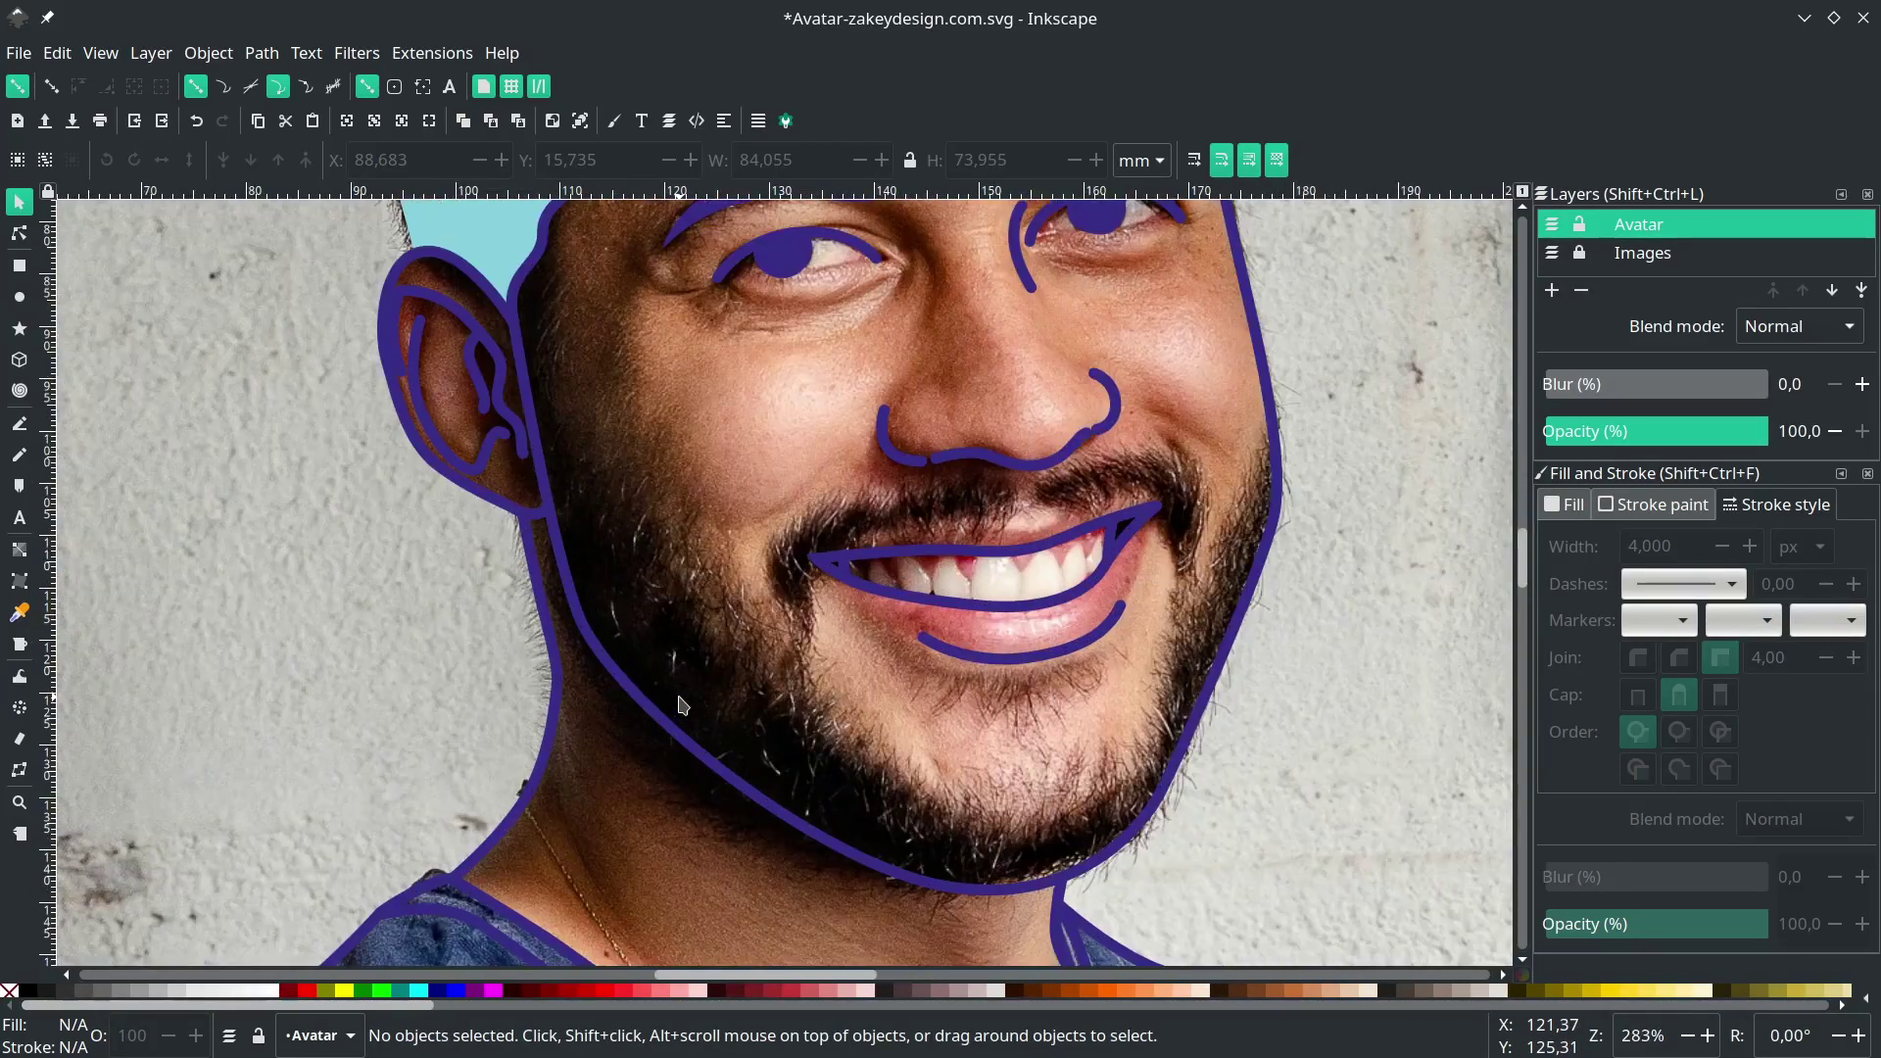
- Trace the beard's inner edge with the Bezier pen, from the jawline below the ear across the cheek and chin to the opposite cheek
key("b")
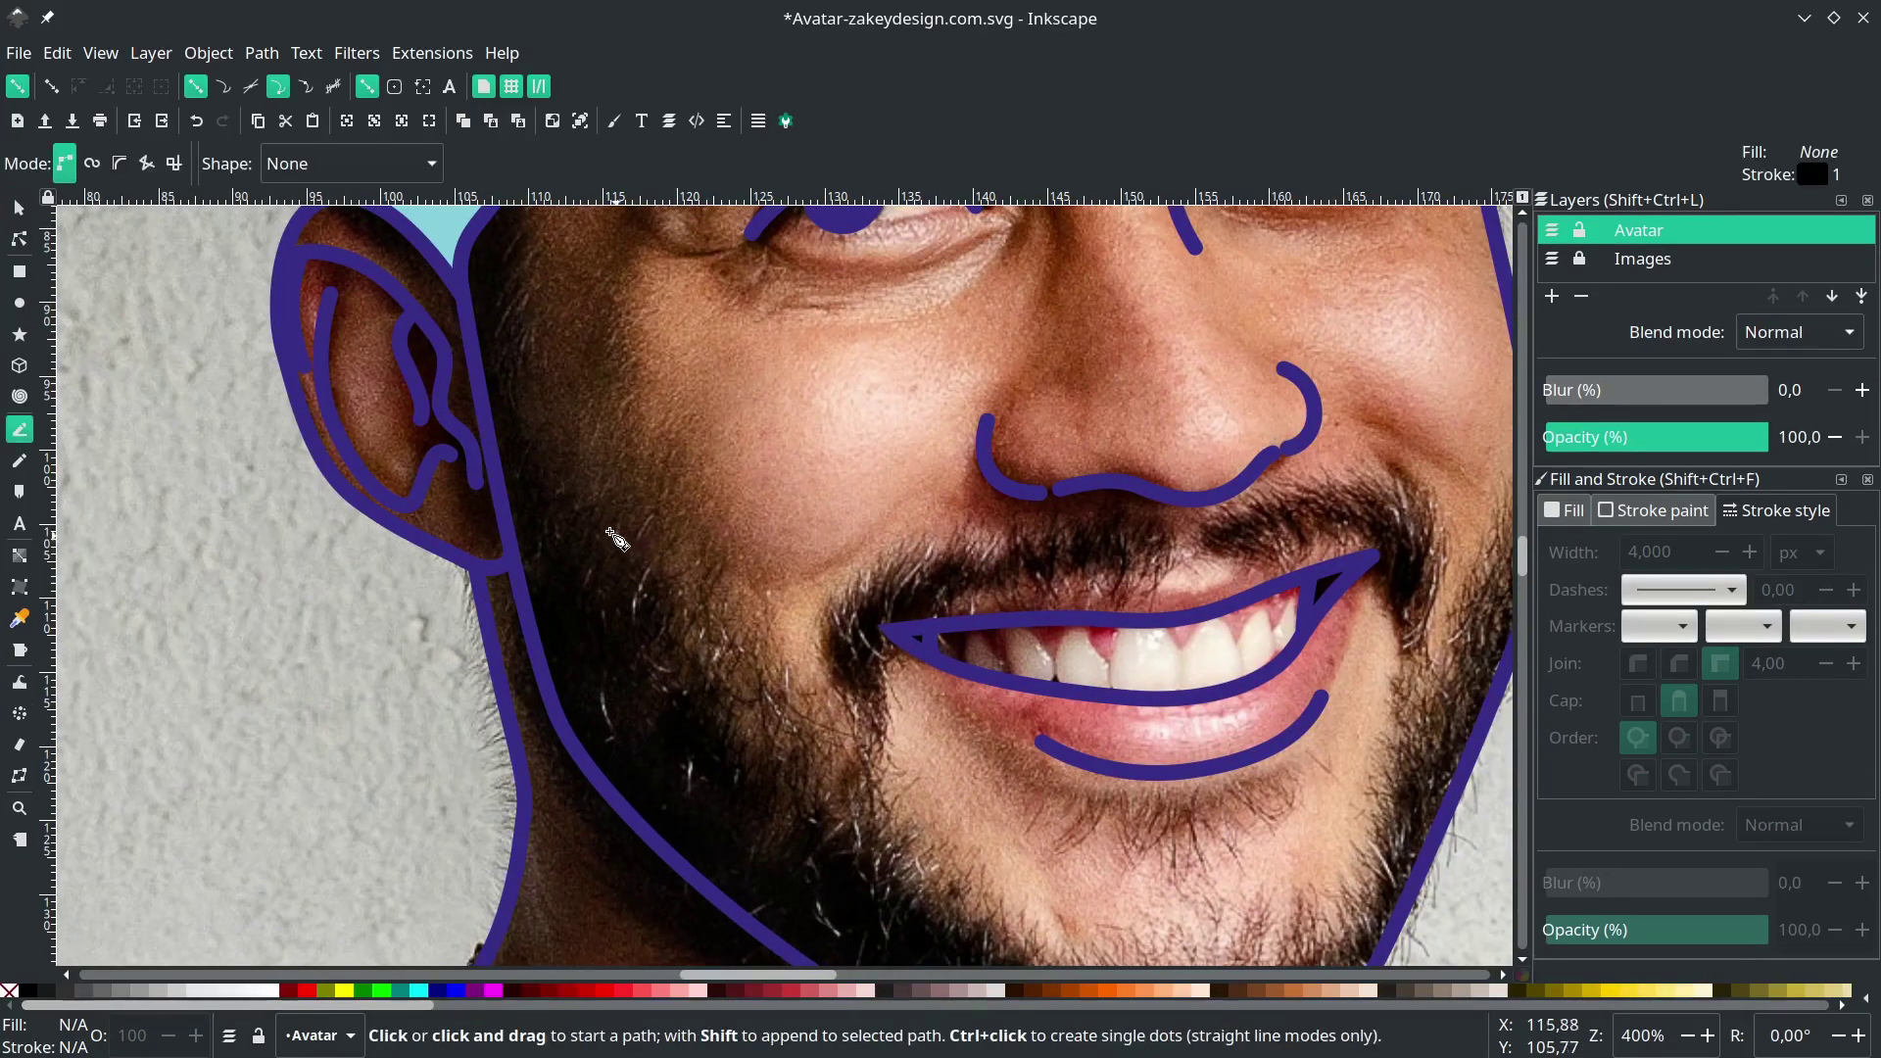
scroll(510, 524, "up", 1)
left_click(501, 536)
left_click_drag(639, 635, 691, 743)
scroll(789, 730, "down", 4)
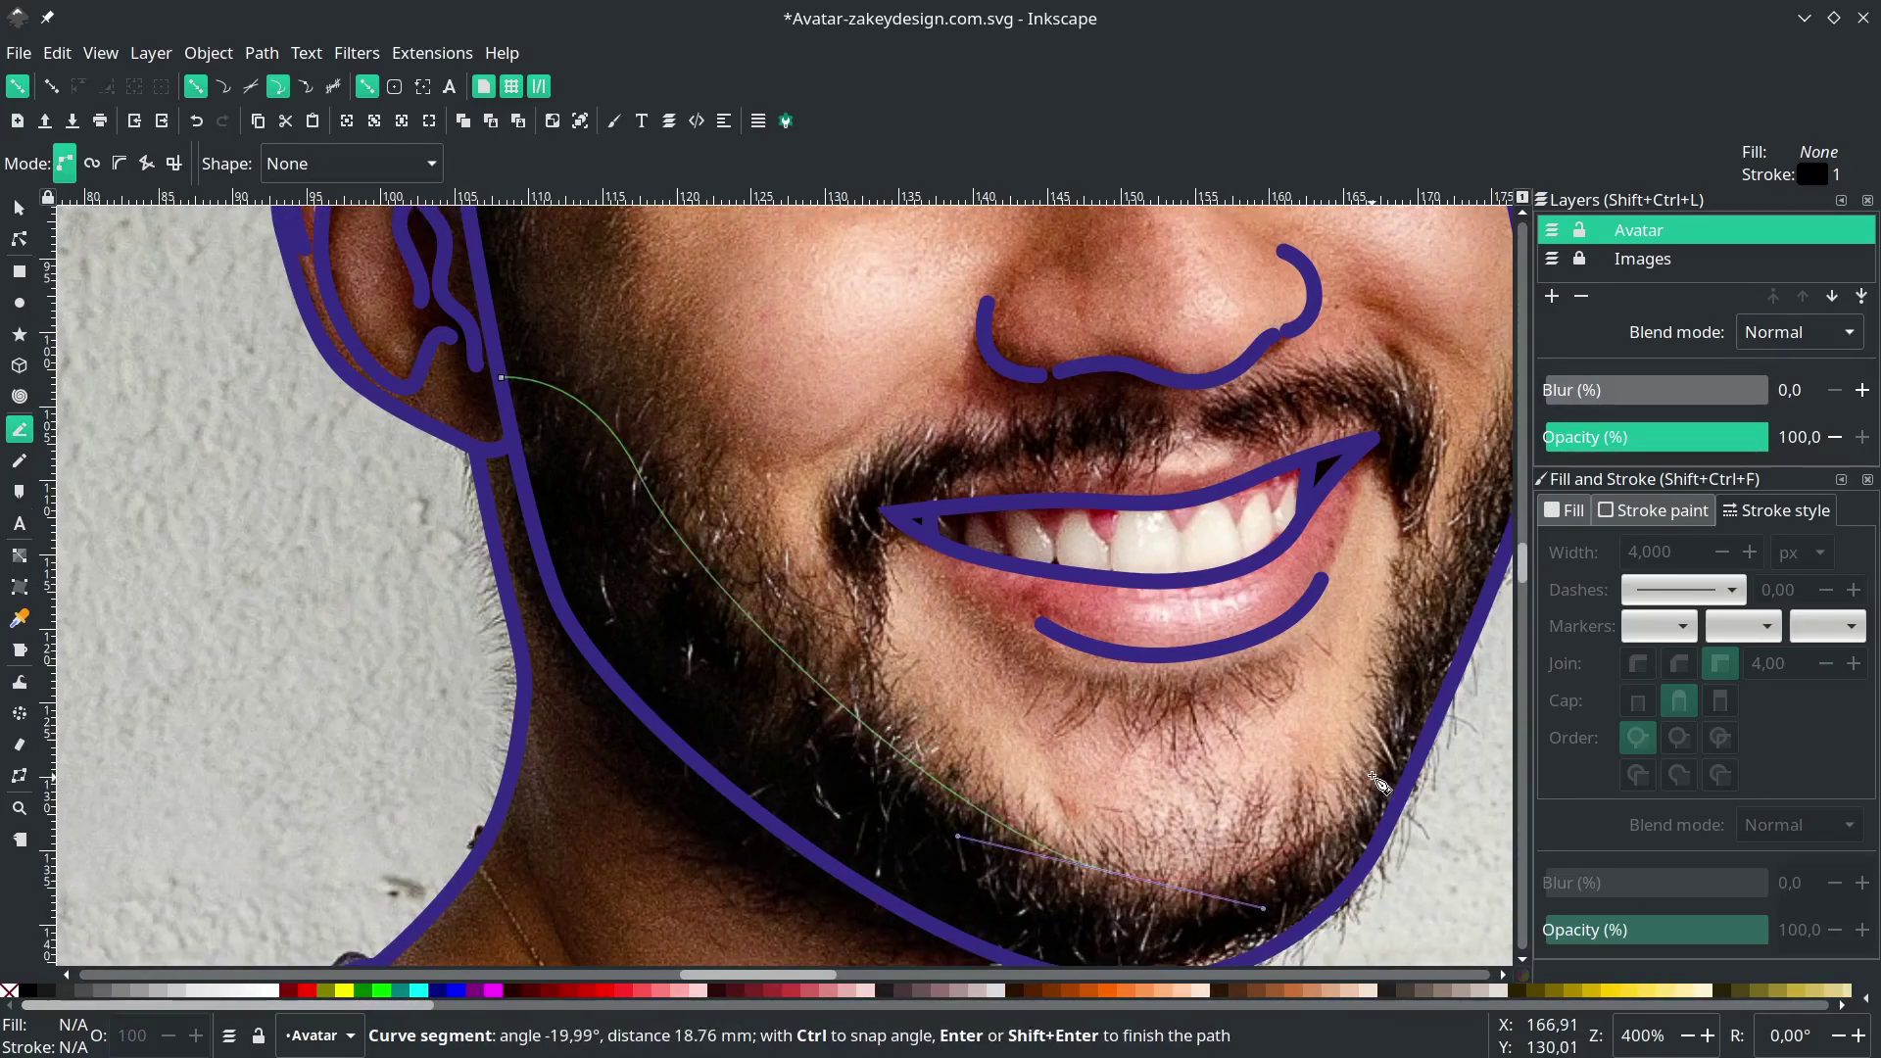
scroll(1175, 637, "right", 6)
scroll(1313, 334, "up", 1)
- Continue the beard path down the far jaw, under the chin and back up the jawline to its starting node, closing it
left_click_drag(1318, 457, 1301, 518)
scroll(1225, 630, "down", 2)
left_click_drag(1217, 650, 1198, 689)
scroll(1190, 704, "down", 3)
scroll(1185, 741, "down", 4)
scroll(1176, 739, "up", 2)
left_click_drag(1037, 668, 878, 711)
left_click_drag(666, 571, 593, 397)
scroll(627, 529, "left", 6)
scroll(646, 519, "up", 5)
scroll(578, 412, "up", 5)
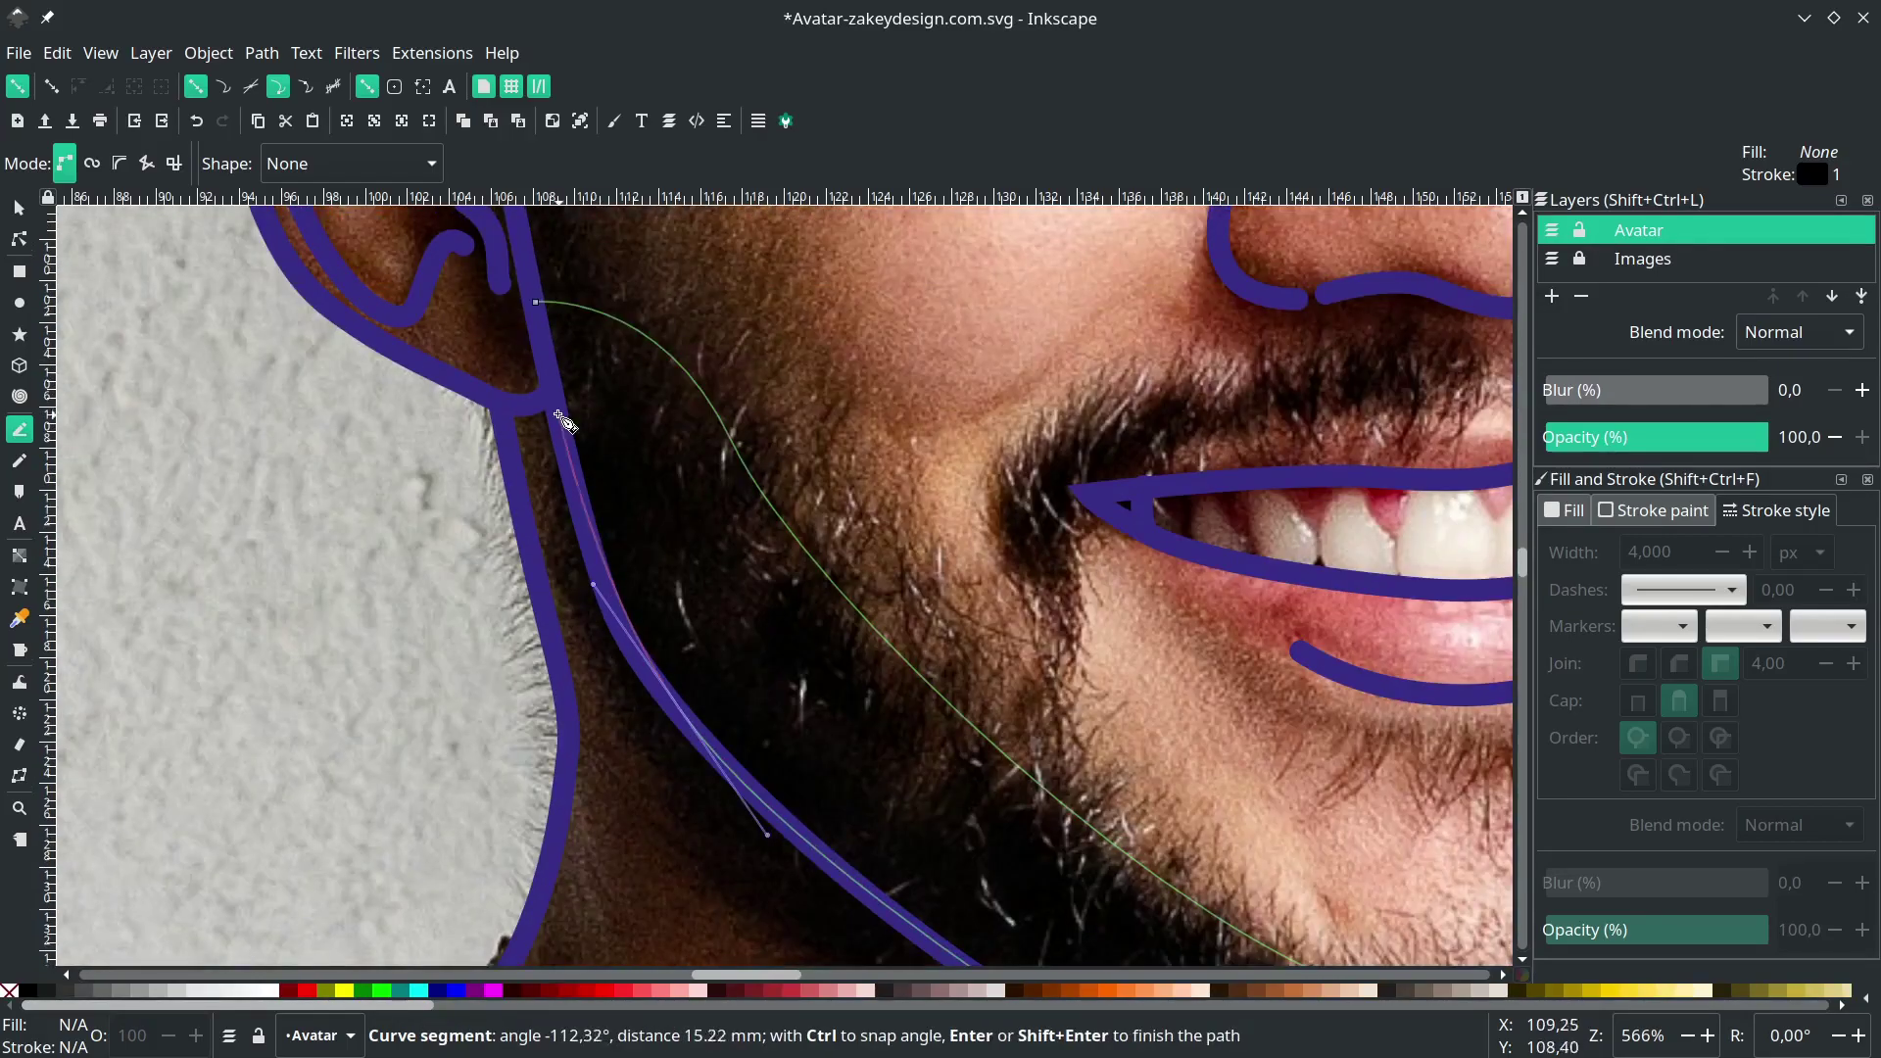
left_click(535, 301)
- Trace the moustache's inner edge with the Bezier pen, from beside the mouth up over the upper lip and down the other side
scroll(747, 777, "down", 1)
scroll(748, 777, "right", 6)
scroll(746, 763, "up", 2)
left_click(740, 745)
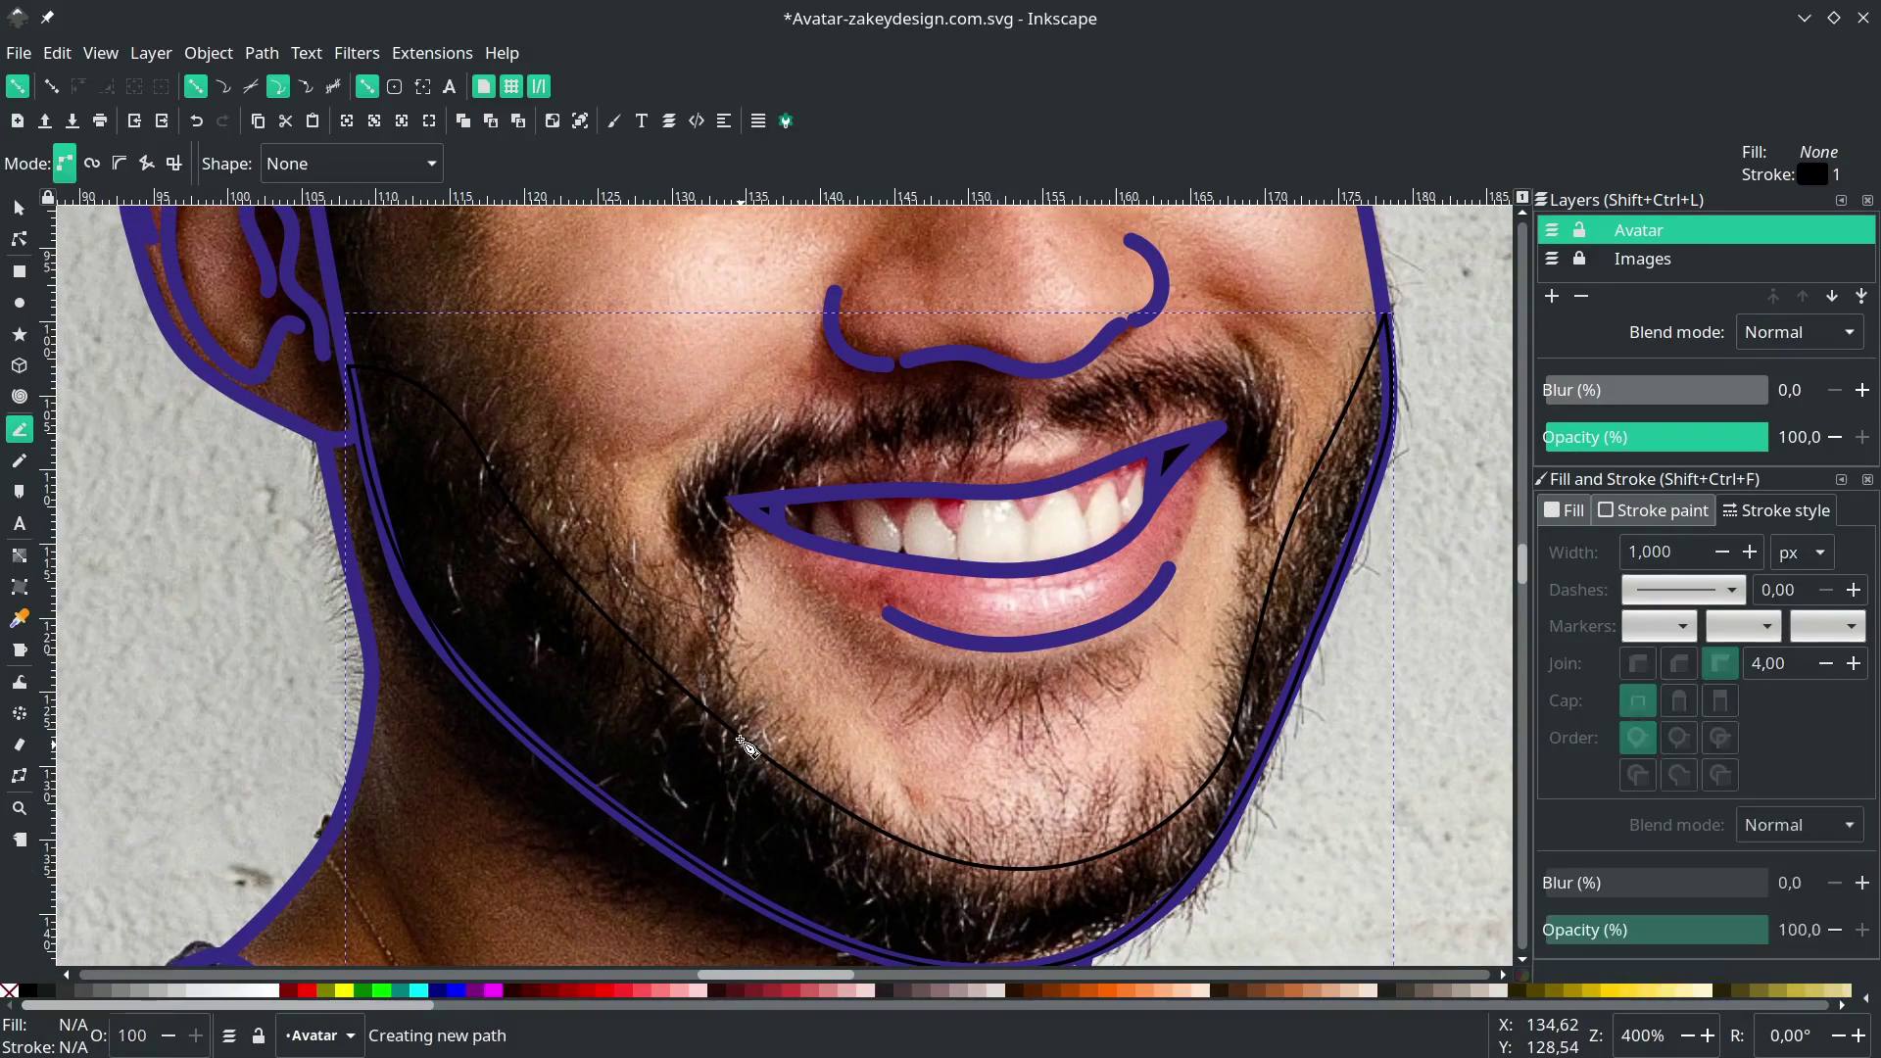
left_click_drag(733, 509, 756, 473)
left_click_drag(970, 450, 1004, 446)
left_click_drag(1215, 406, 1259, 408)
left_click_drag(1272, 678, 1284, 677)
- Trace the moustache's outer edge back under the nose and down to the start to close the path, and hide the photo
left_click_drag(1299, 624, 1300, 615)
left_click_drag(1201, 339, 1162, 341)
scroll(1097, 366, "up", 2)
left_click_drag(510, 450, 470, 455)
left_click_drag(224, 646, 245, 727)
scroll(236, 683, "down", 5)
left_click_drag(383, 730, 390, 696)
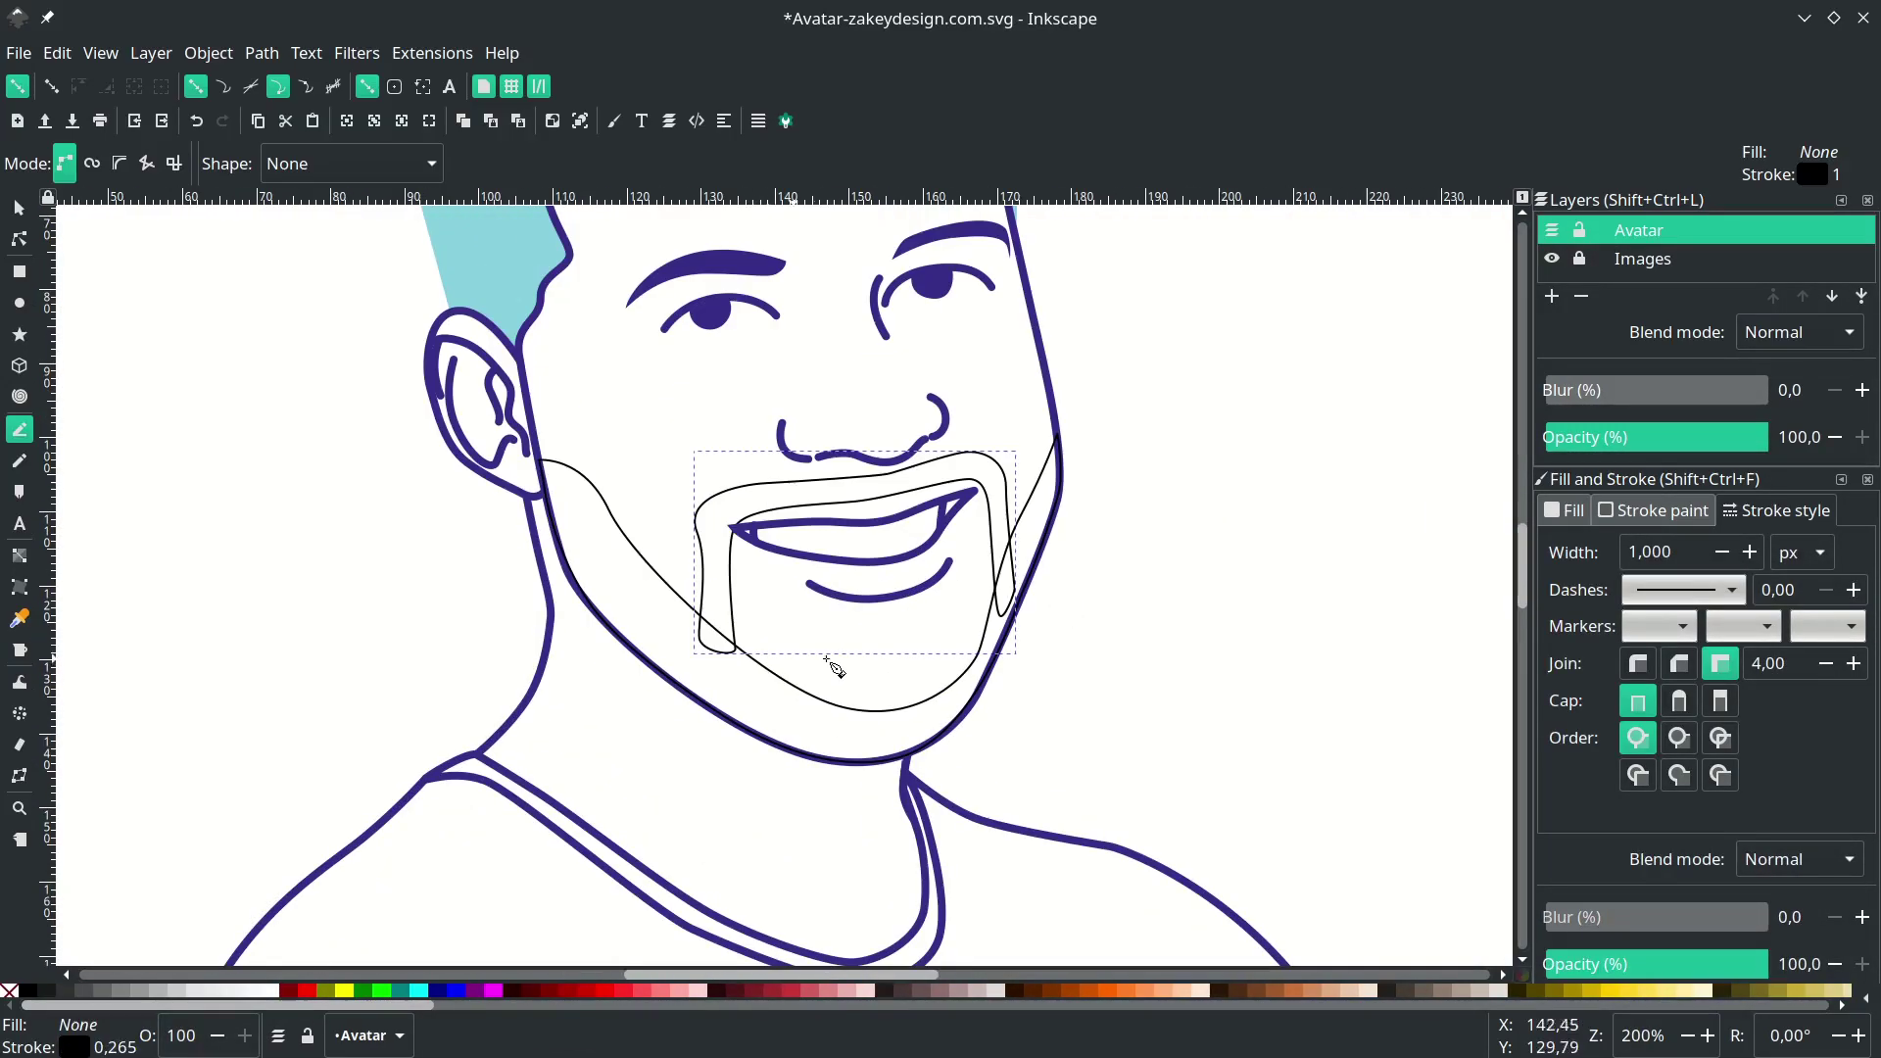
- Fill the beard and moustache shapes with the palette's light blue 87d0df and remove their strokes
key("n")
scroll(698, 428, "up", 7)
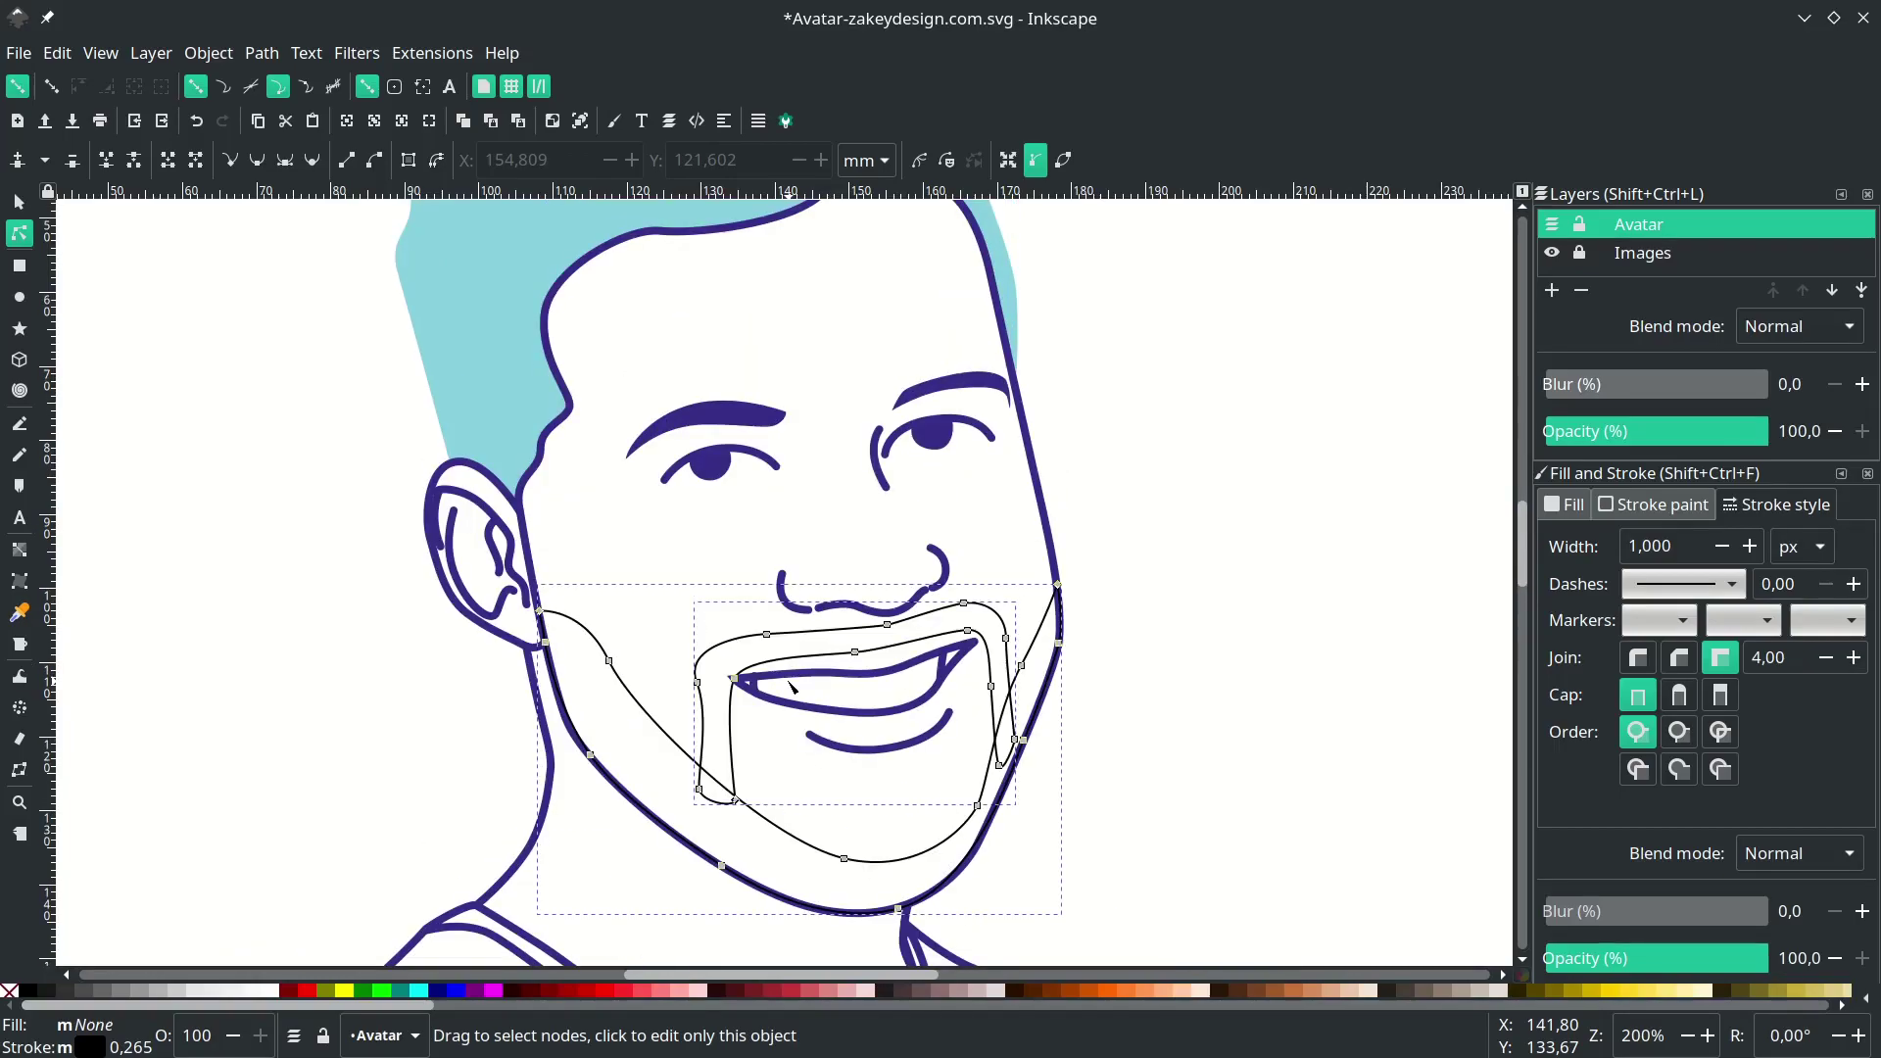
scroll(696, 422, "down", 1)
key("d")
left_click(726, 294)
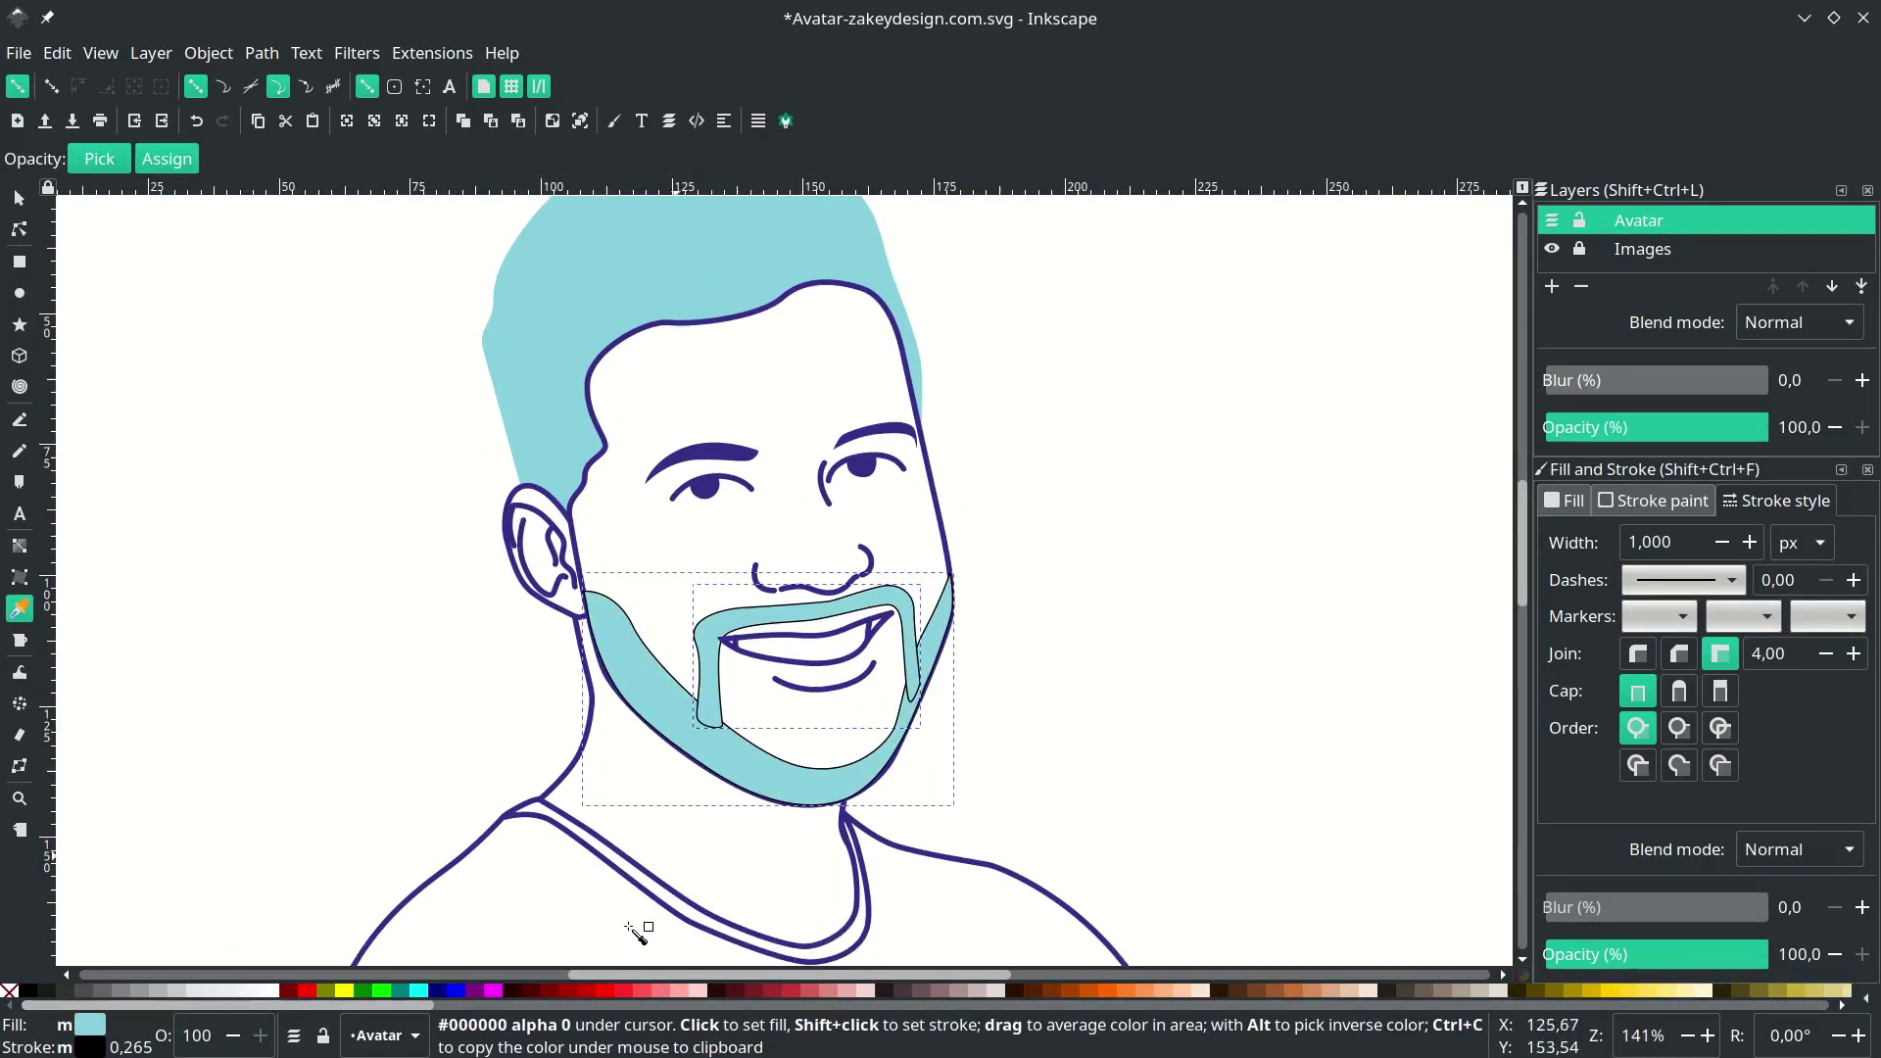
right_click(105, 1048)
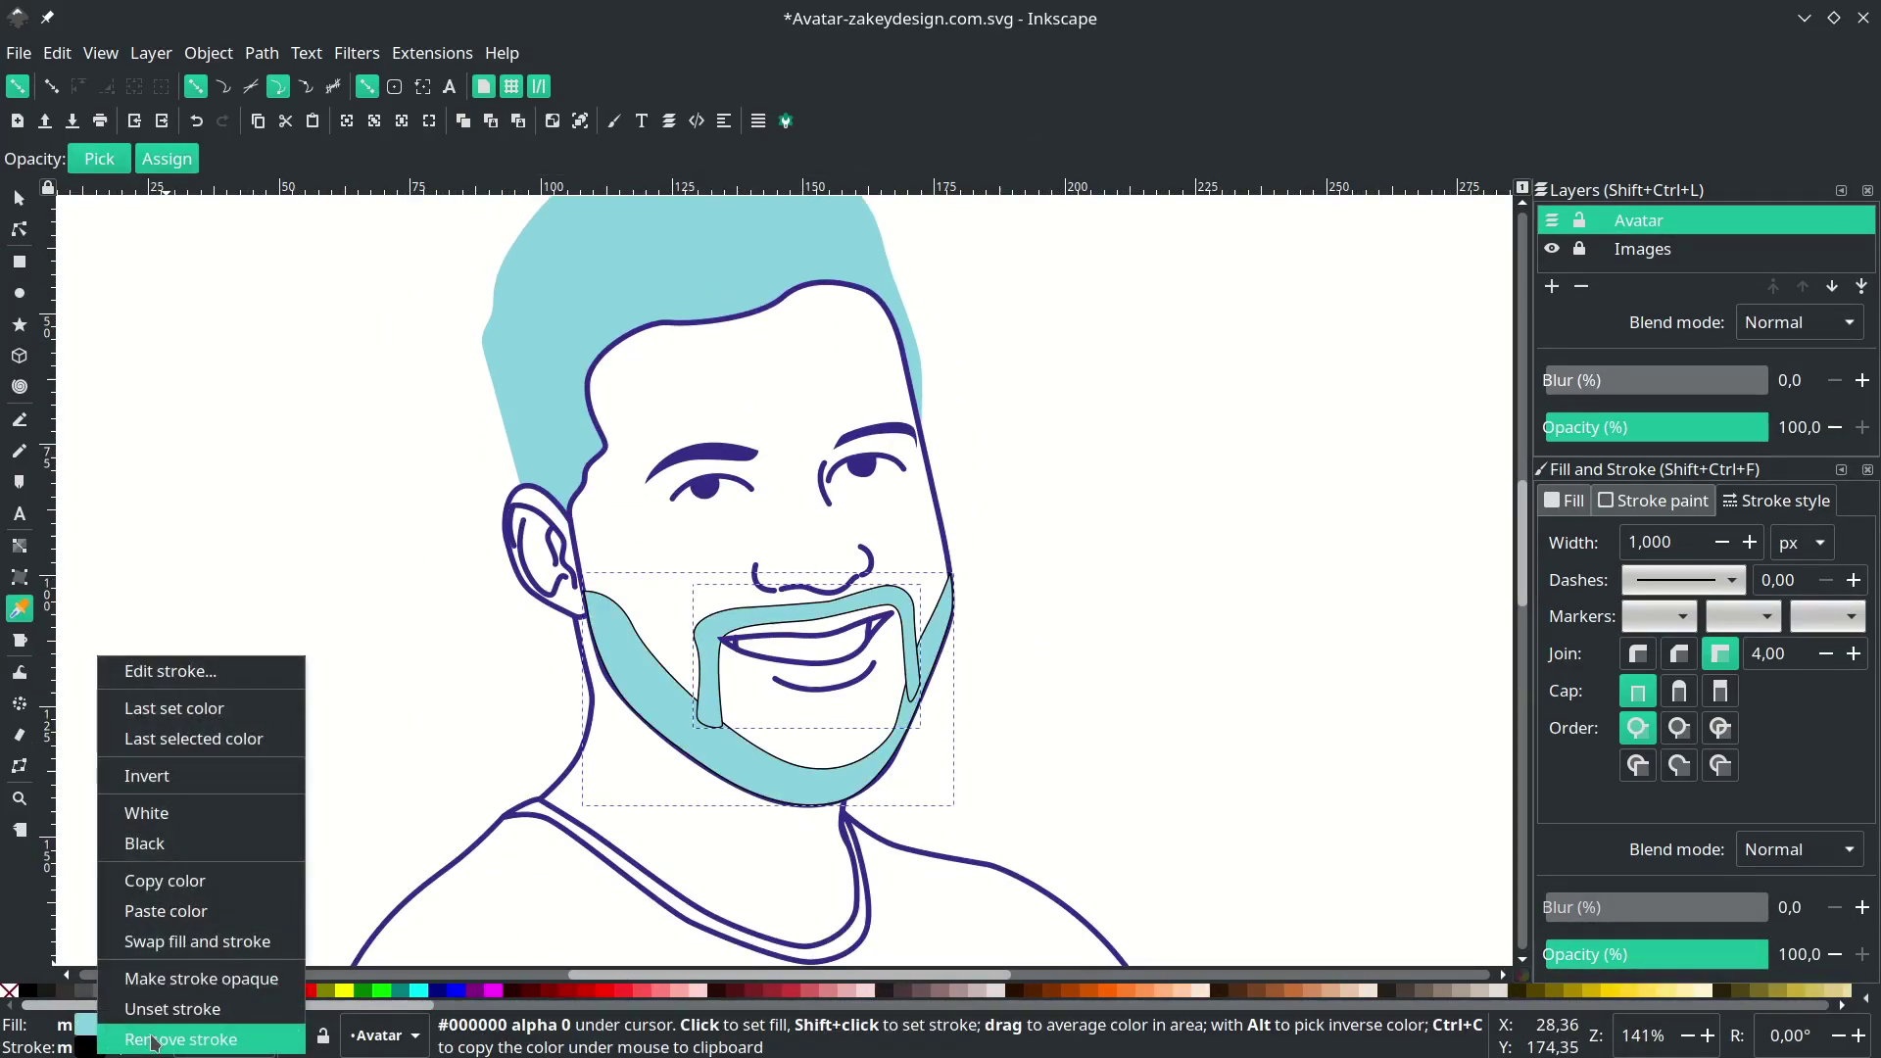
left_click(152, 1040)
- Deselect the beard and moustache and save the document
scroll(576, 819, "down", 3)
scroll(1078, 588, "right", 2)
key("s")
left_click(1107, 542)
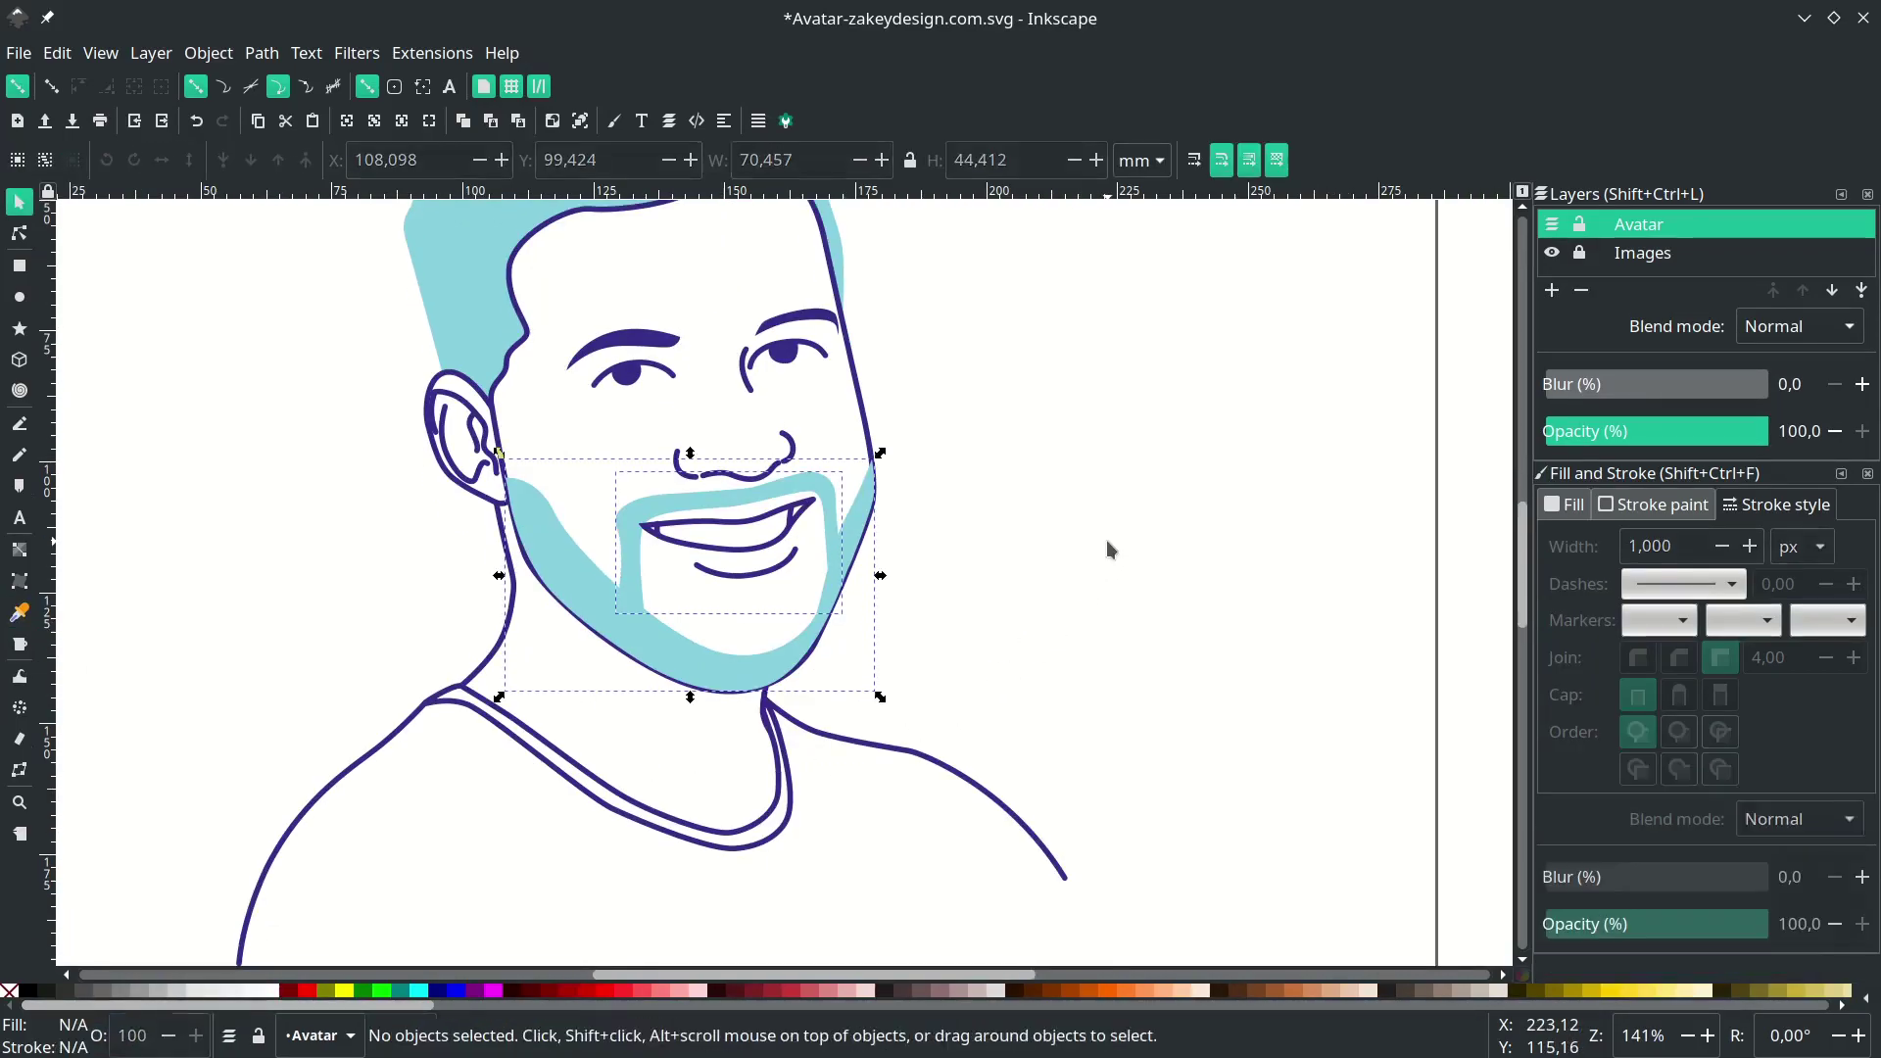
scroll(1107, 542, "down", 1)
key("ctrl+s")
scroll(975, 627, "down", 2)
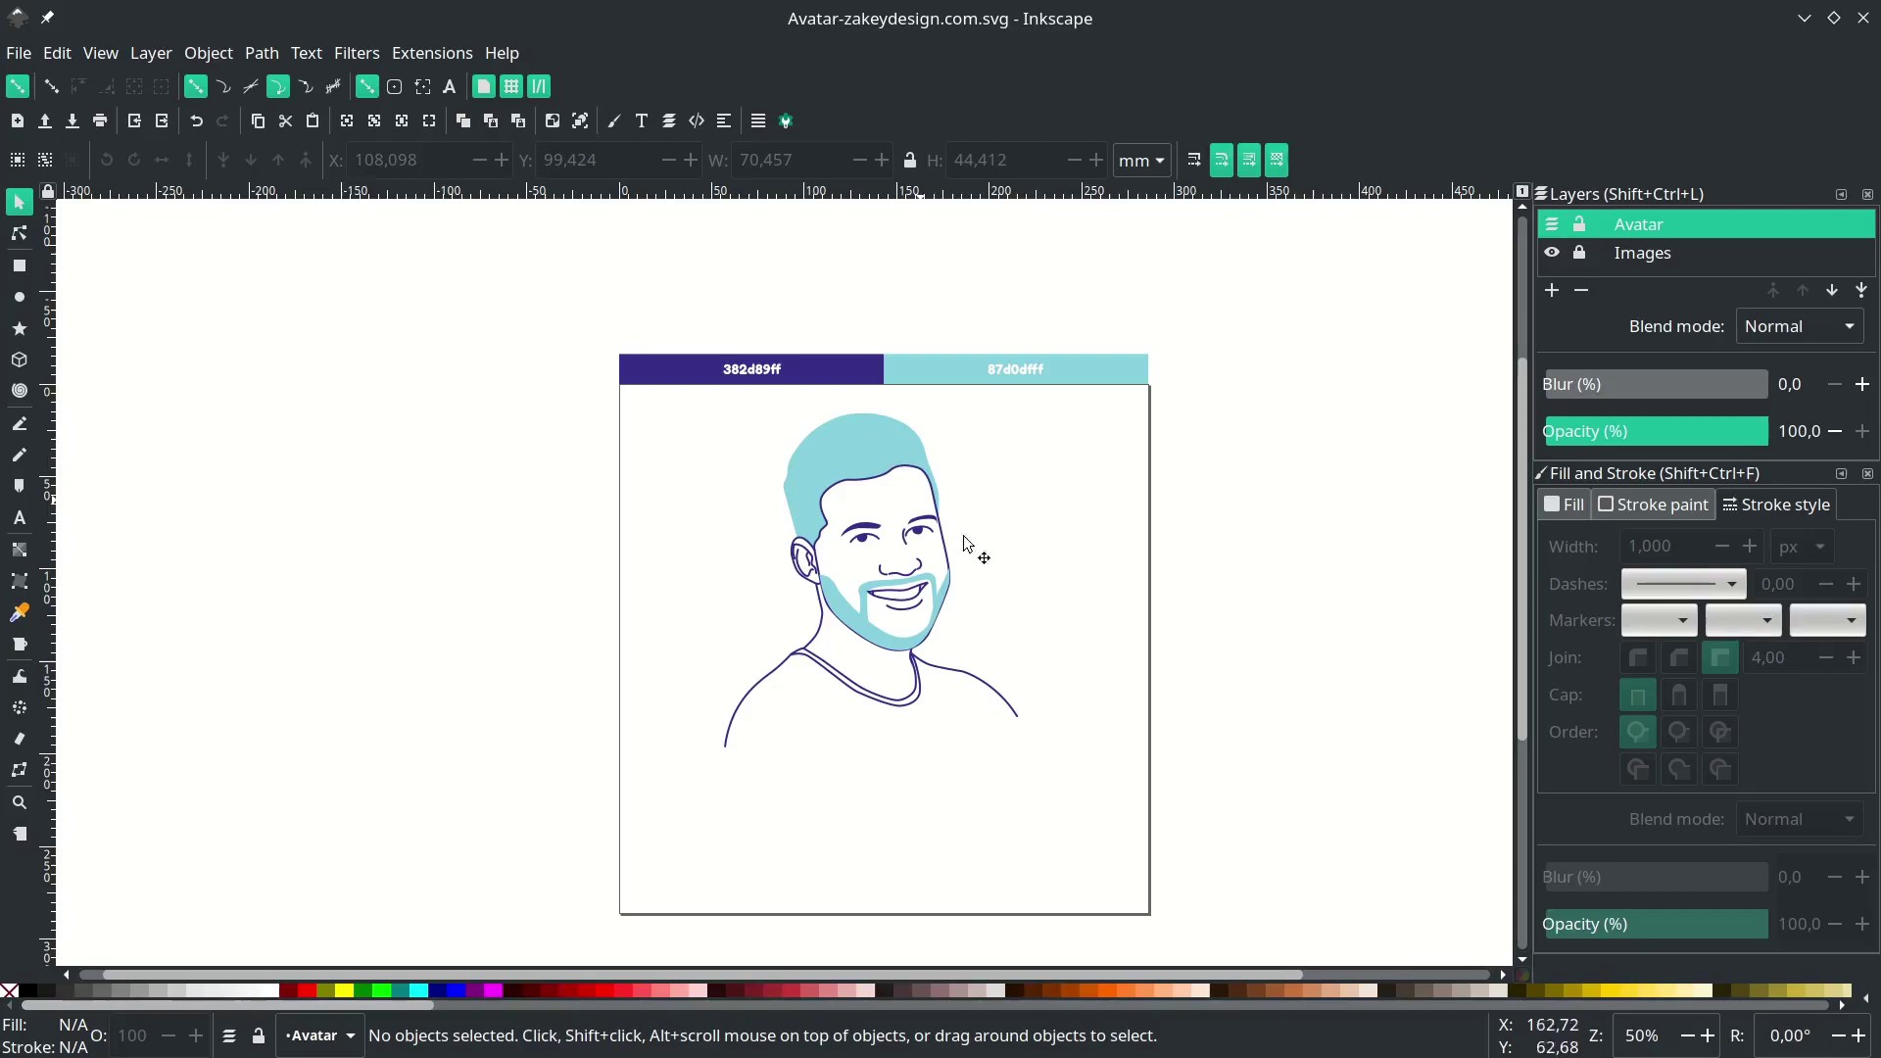
- Select the light blue hair shape and raise it to the top of the Avatar layer
scroll(807, 443, "up", 2)
left_click(805, 437, "ctrl")
scroll(806, 437, "up", 1)
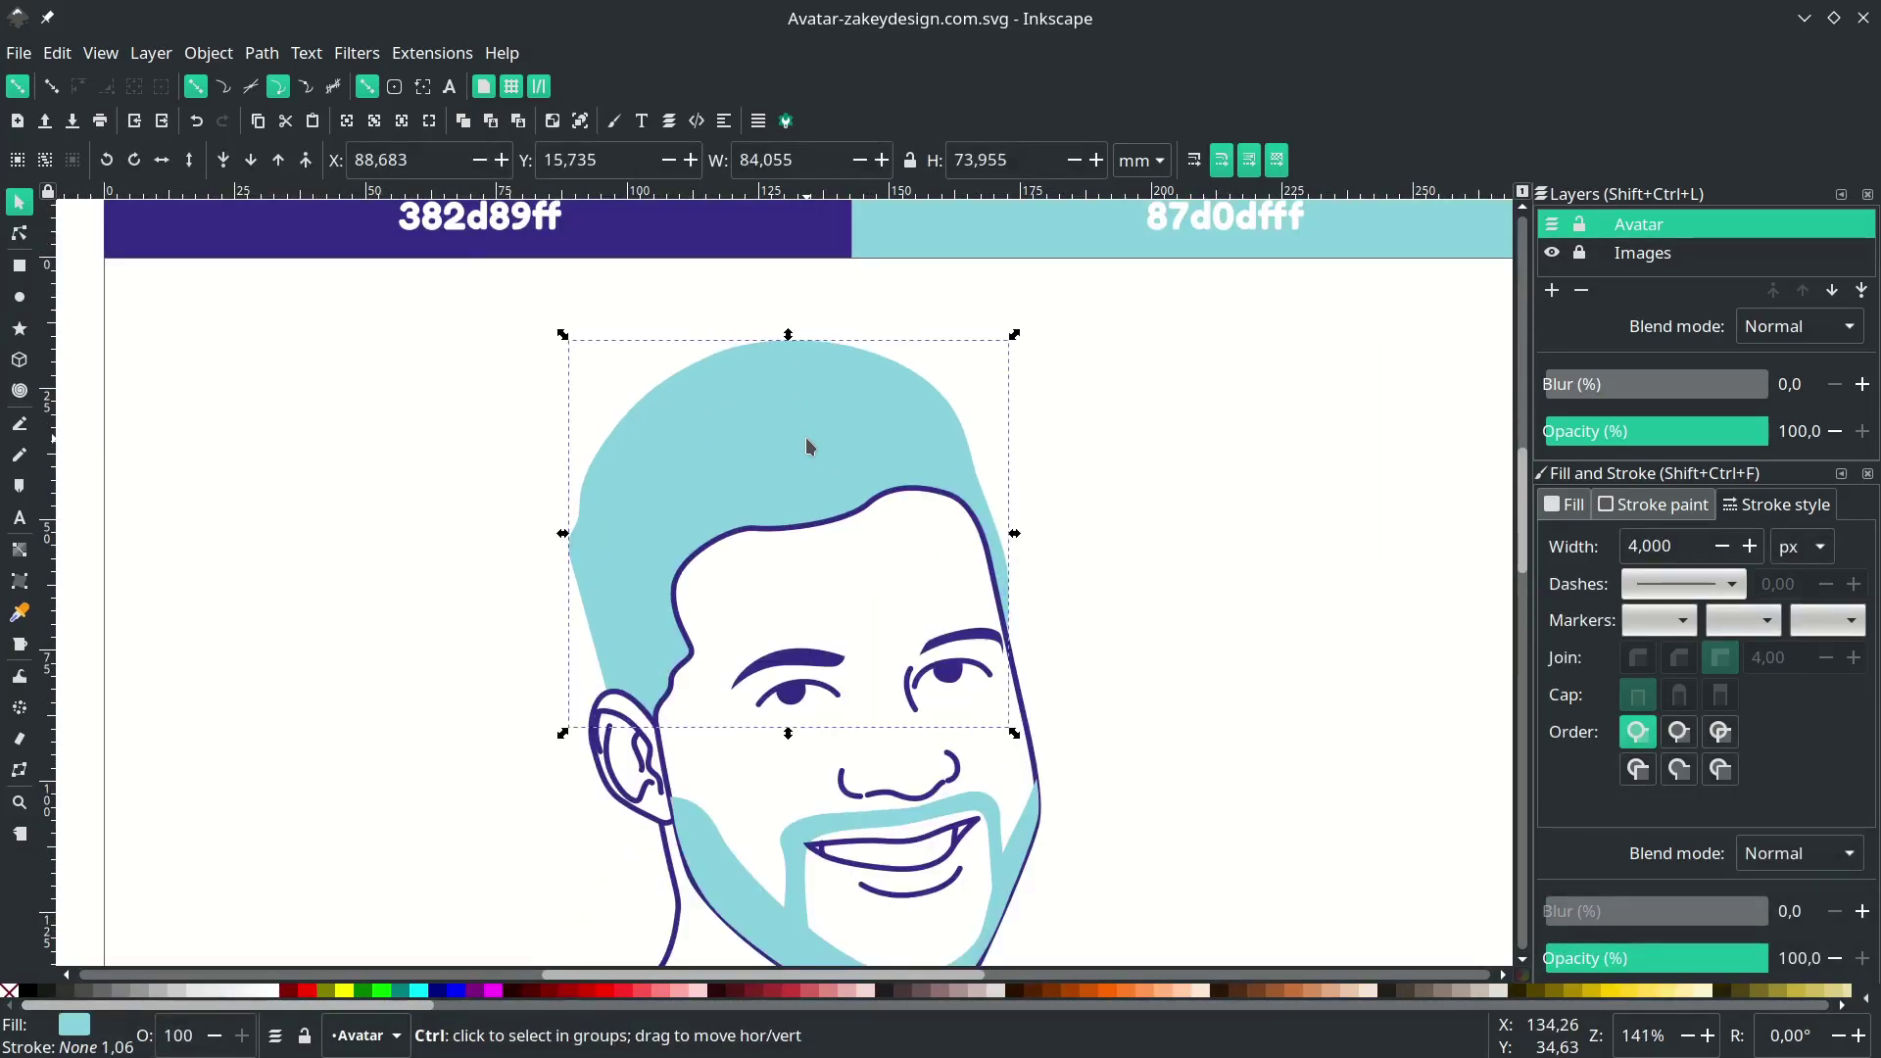
key("Home")
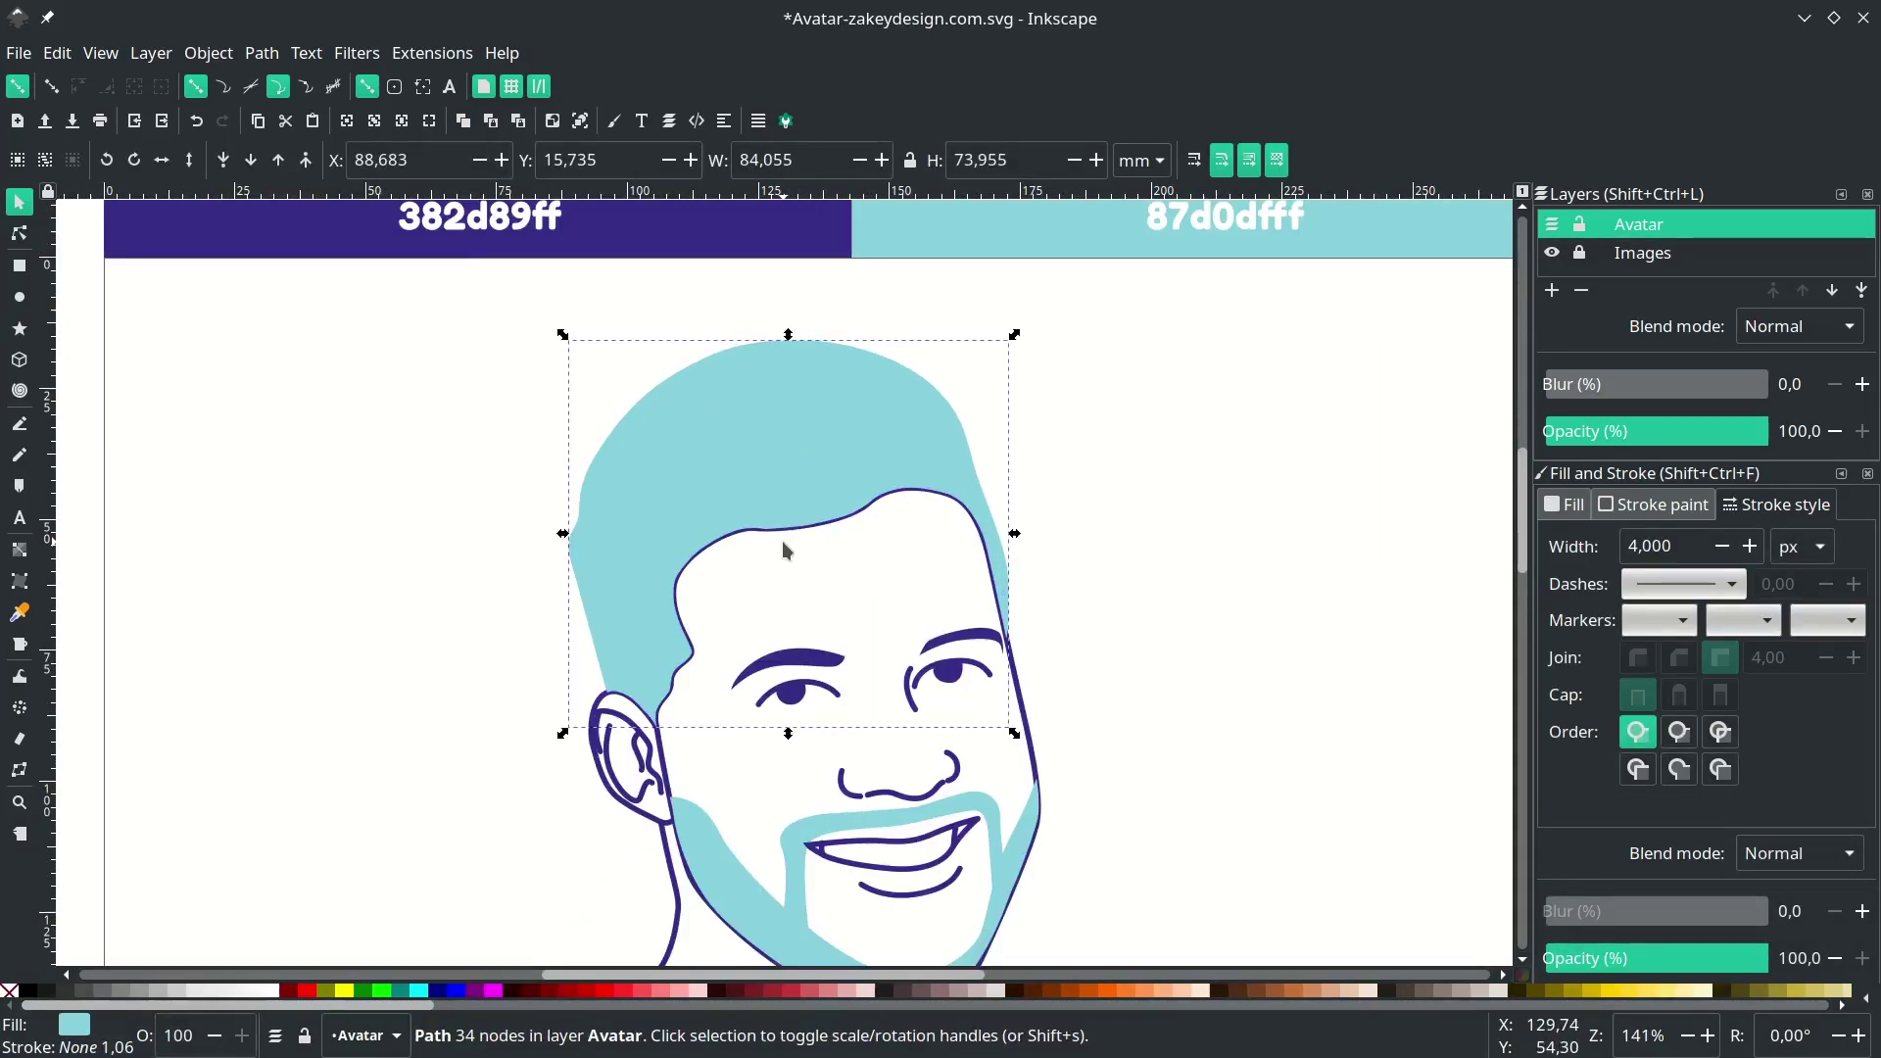
- Duplicate the hair shape and turn the copy into an unfilled outline in the palette's dark colour 382d89
scroll(678, 366, "up", 1)
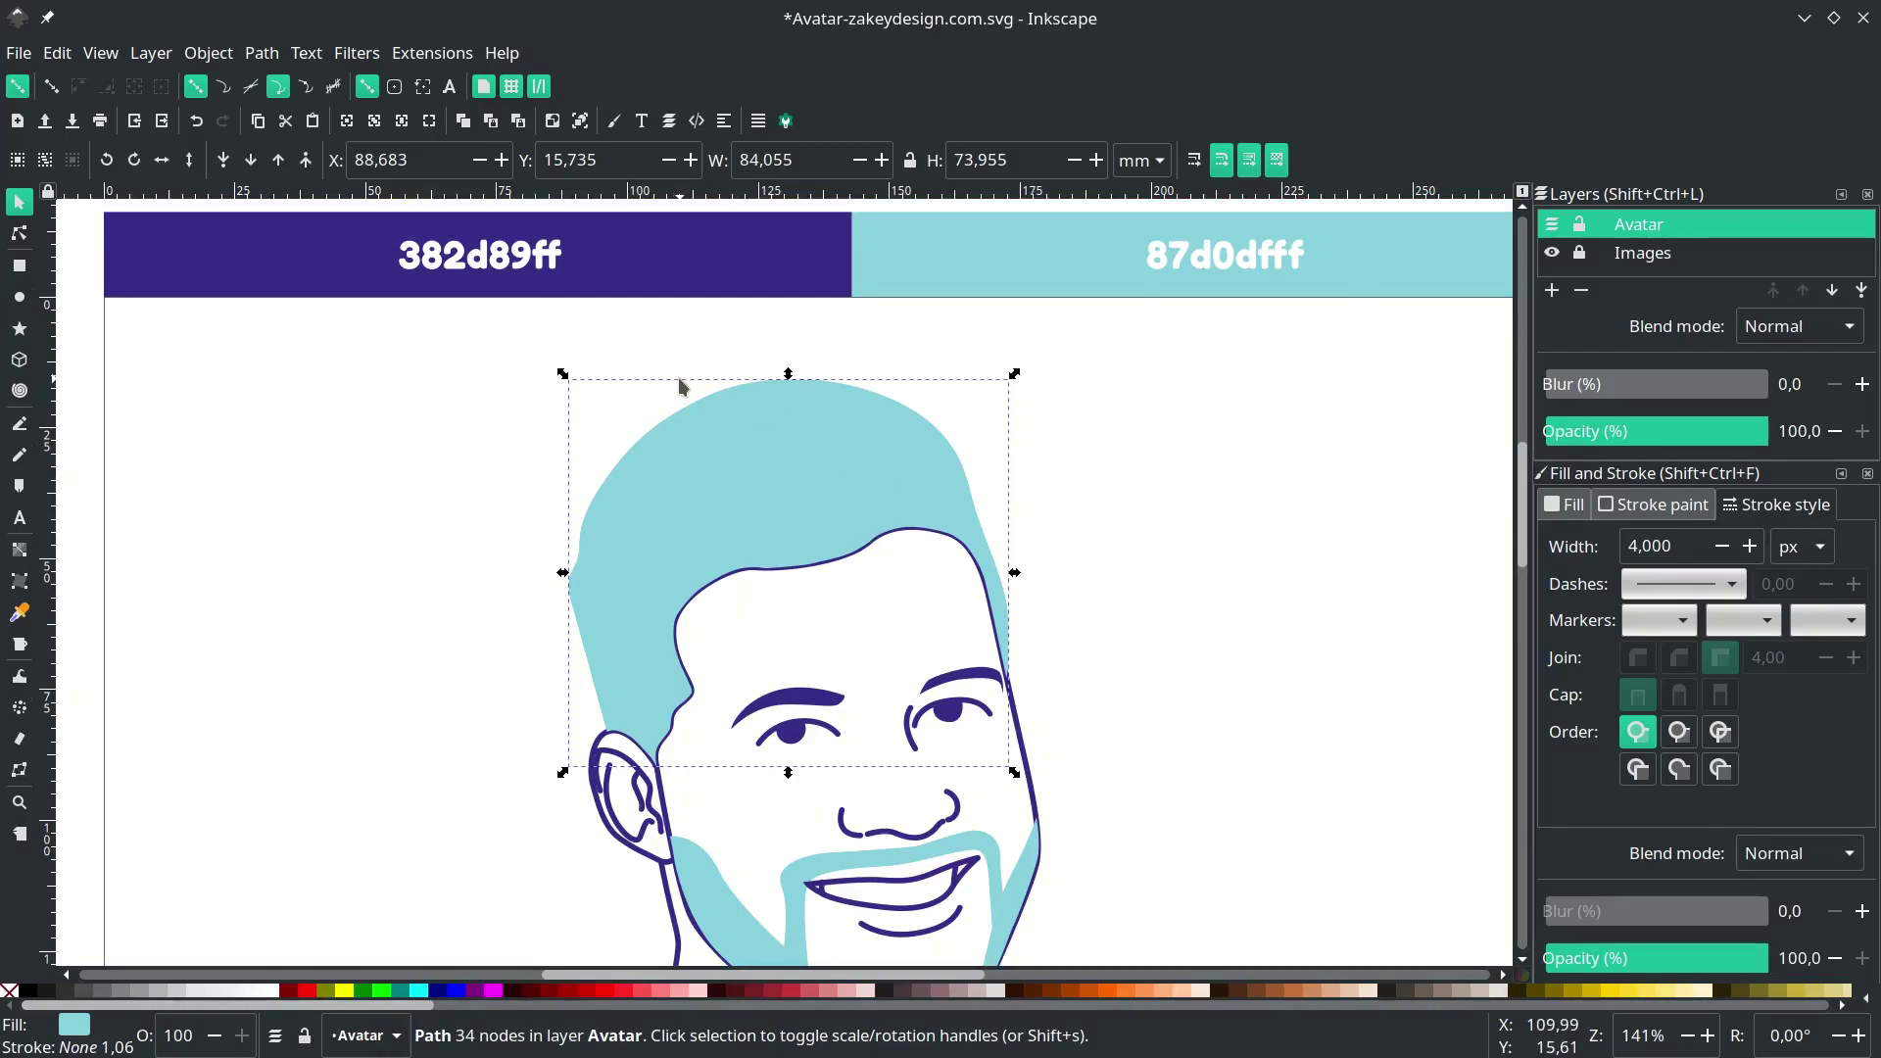
key("d")
left_click(714, 252)
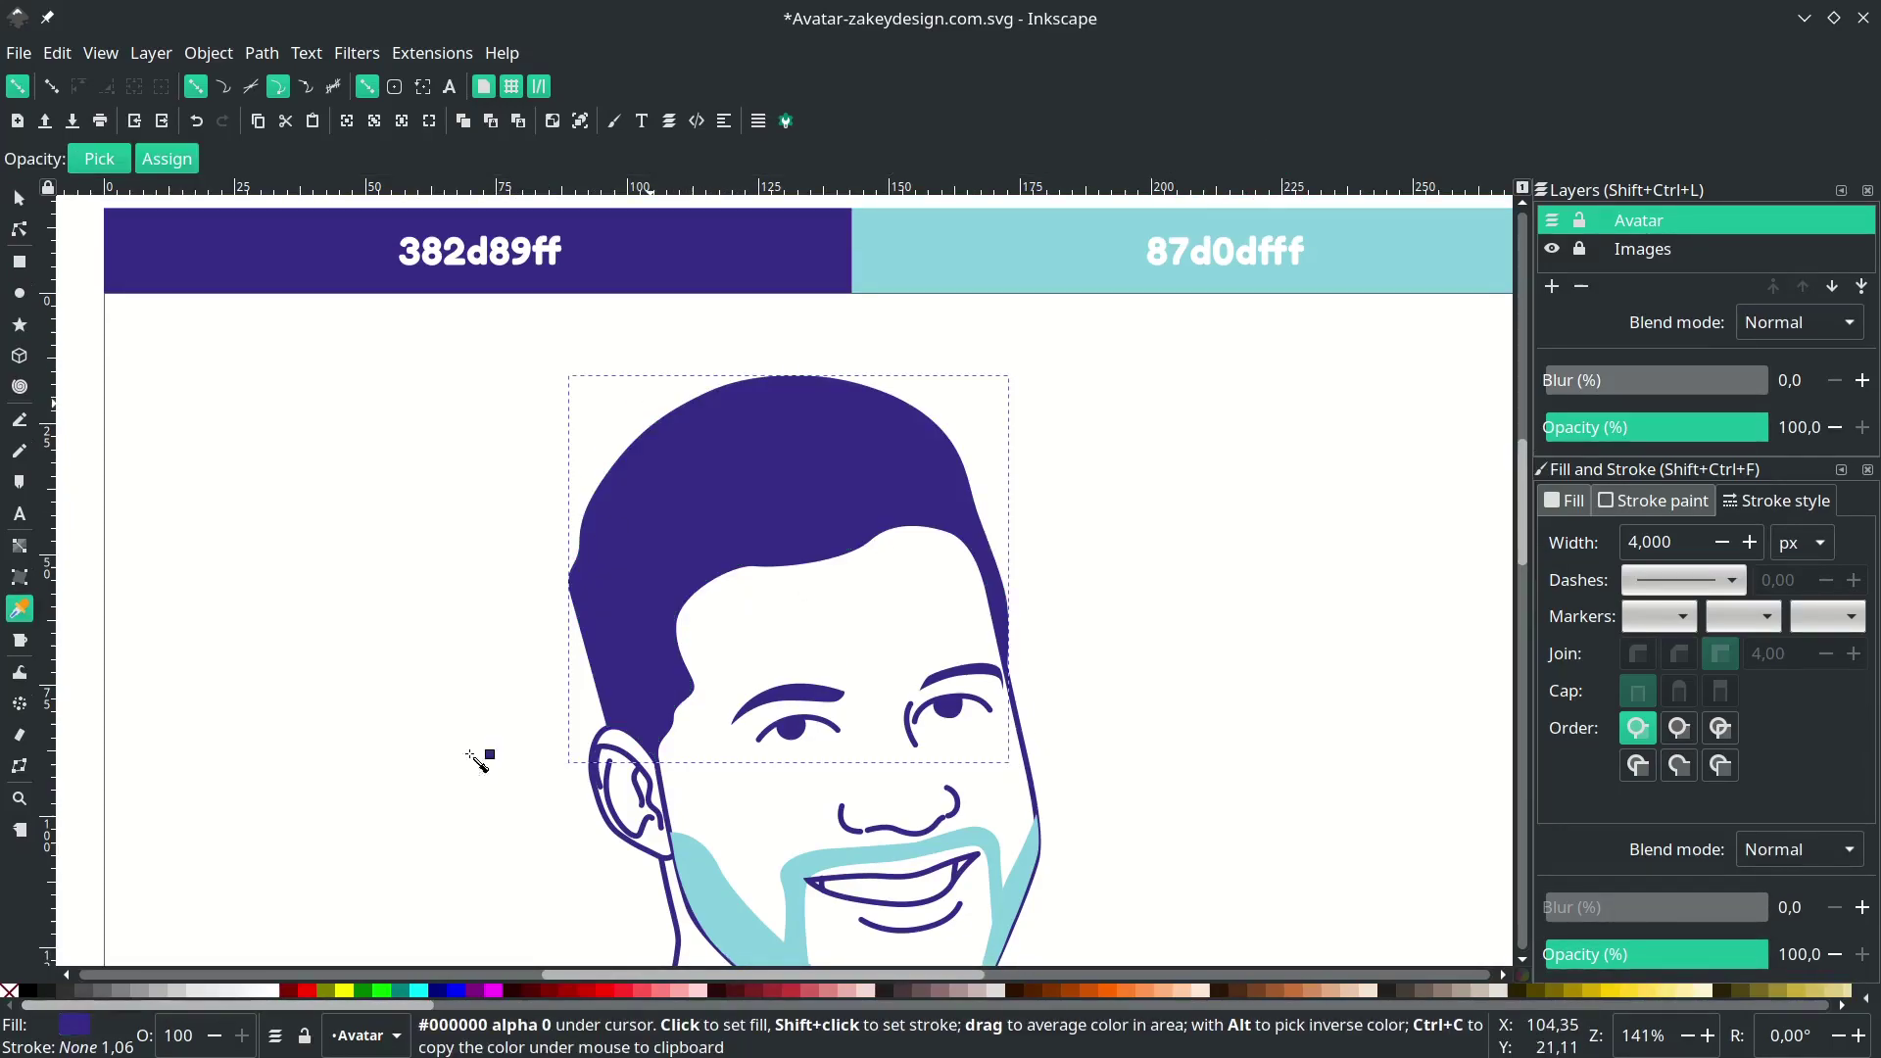
right_click(78, 1029)
left_click(213, 914)
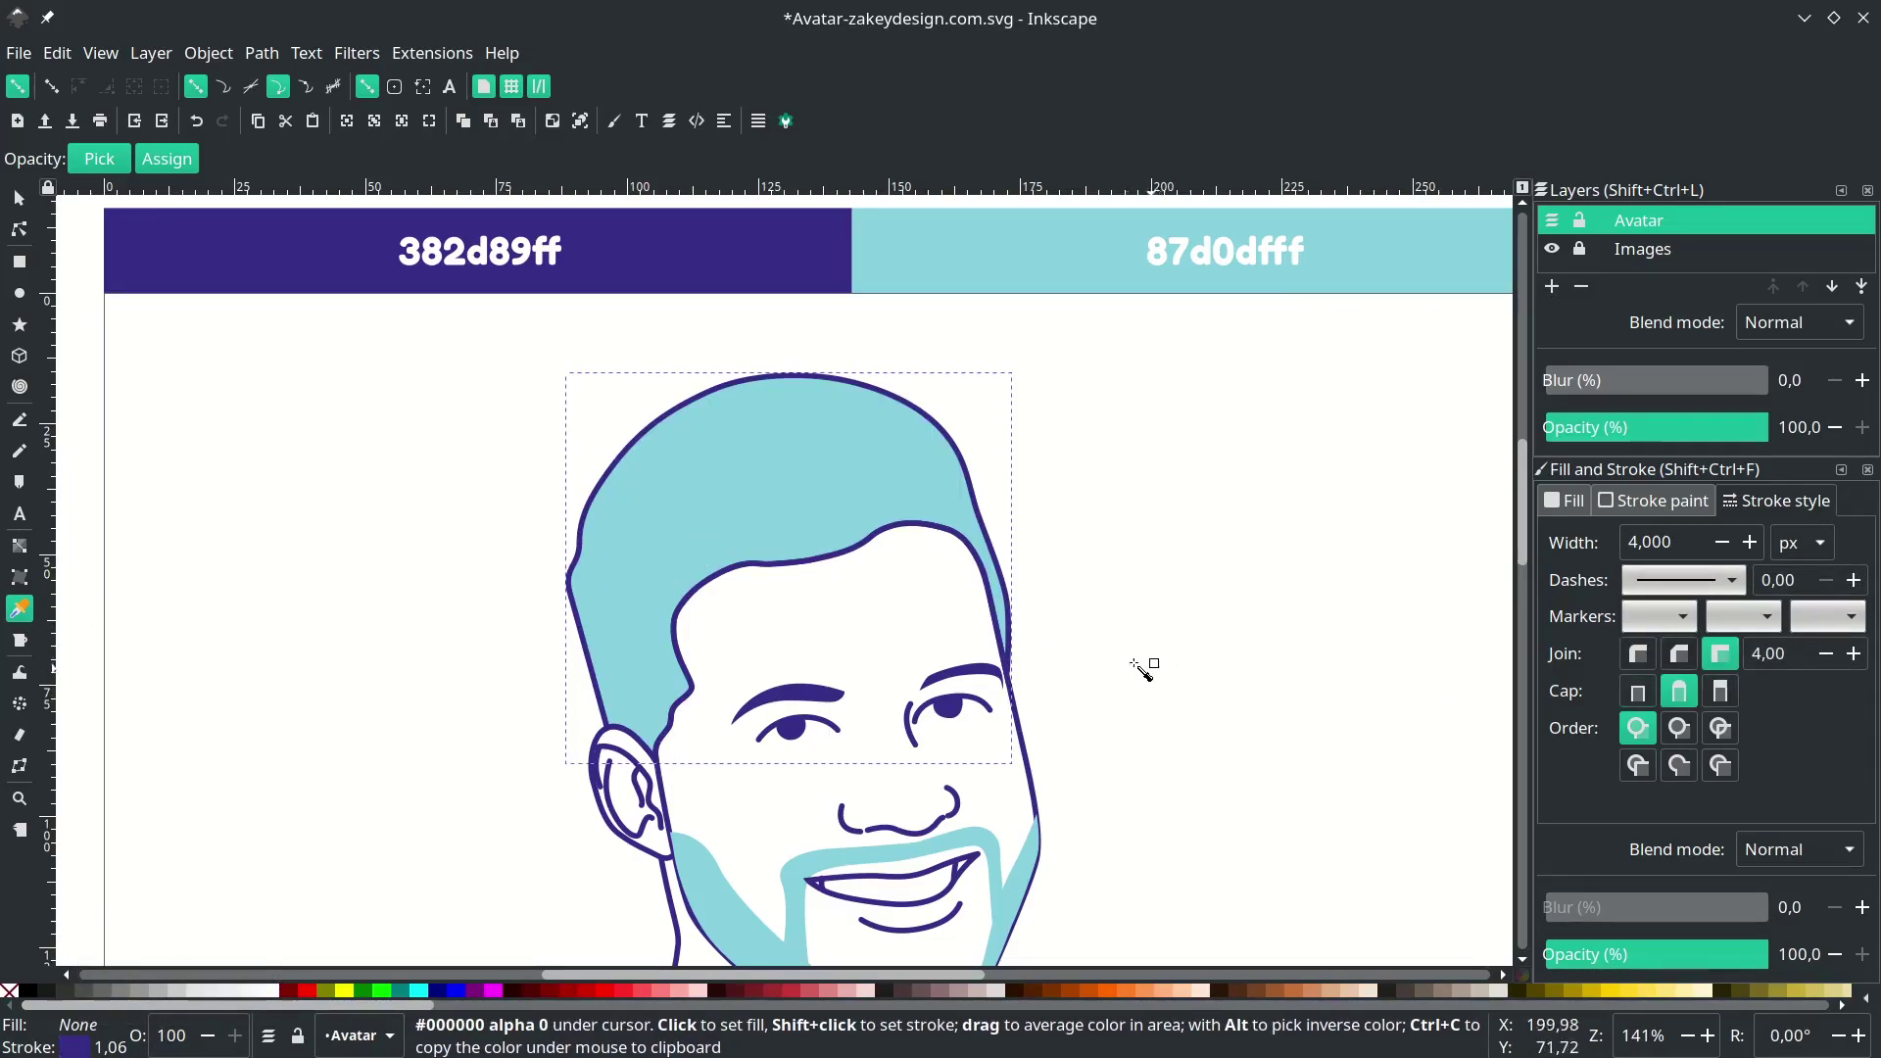
left_click(1684, 542)
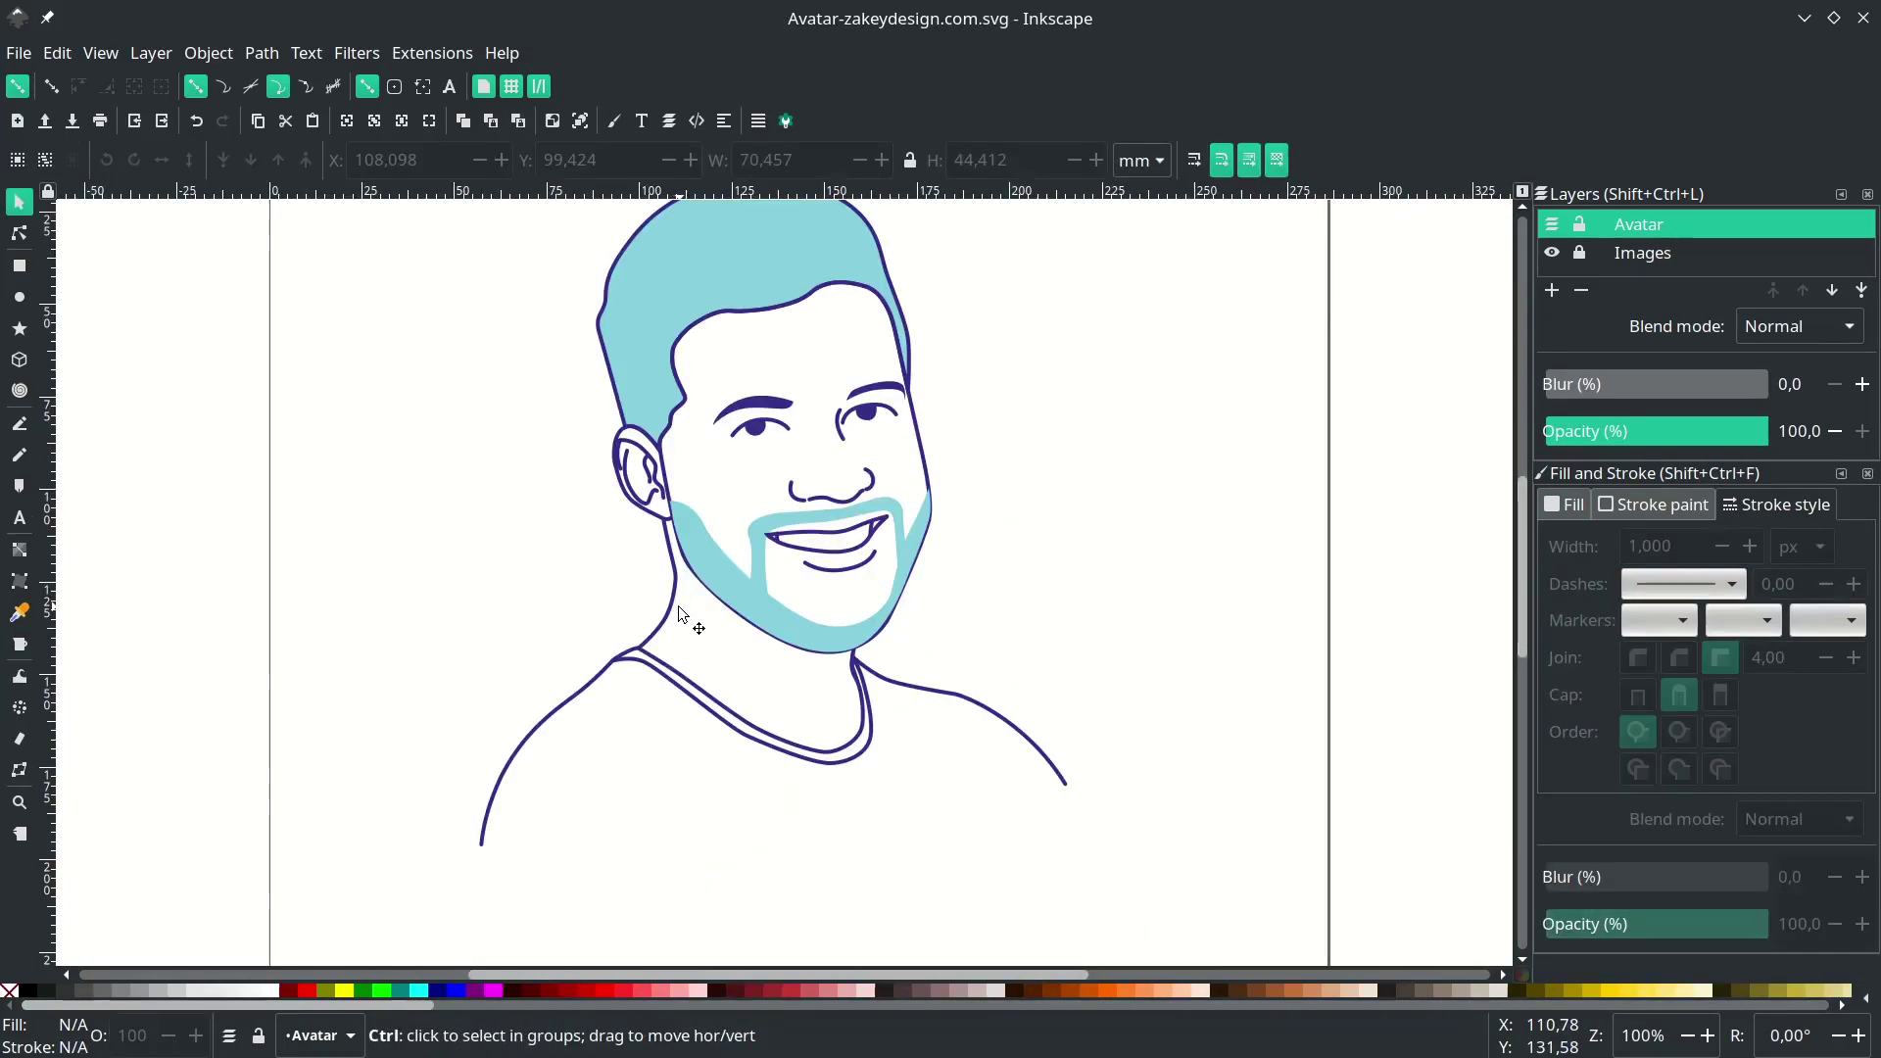
- Select the beard shape and lower it behind the dark jaw outline
key("5")
scroll(701, 600, "up", 3)
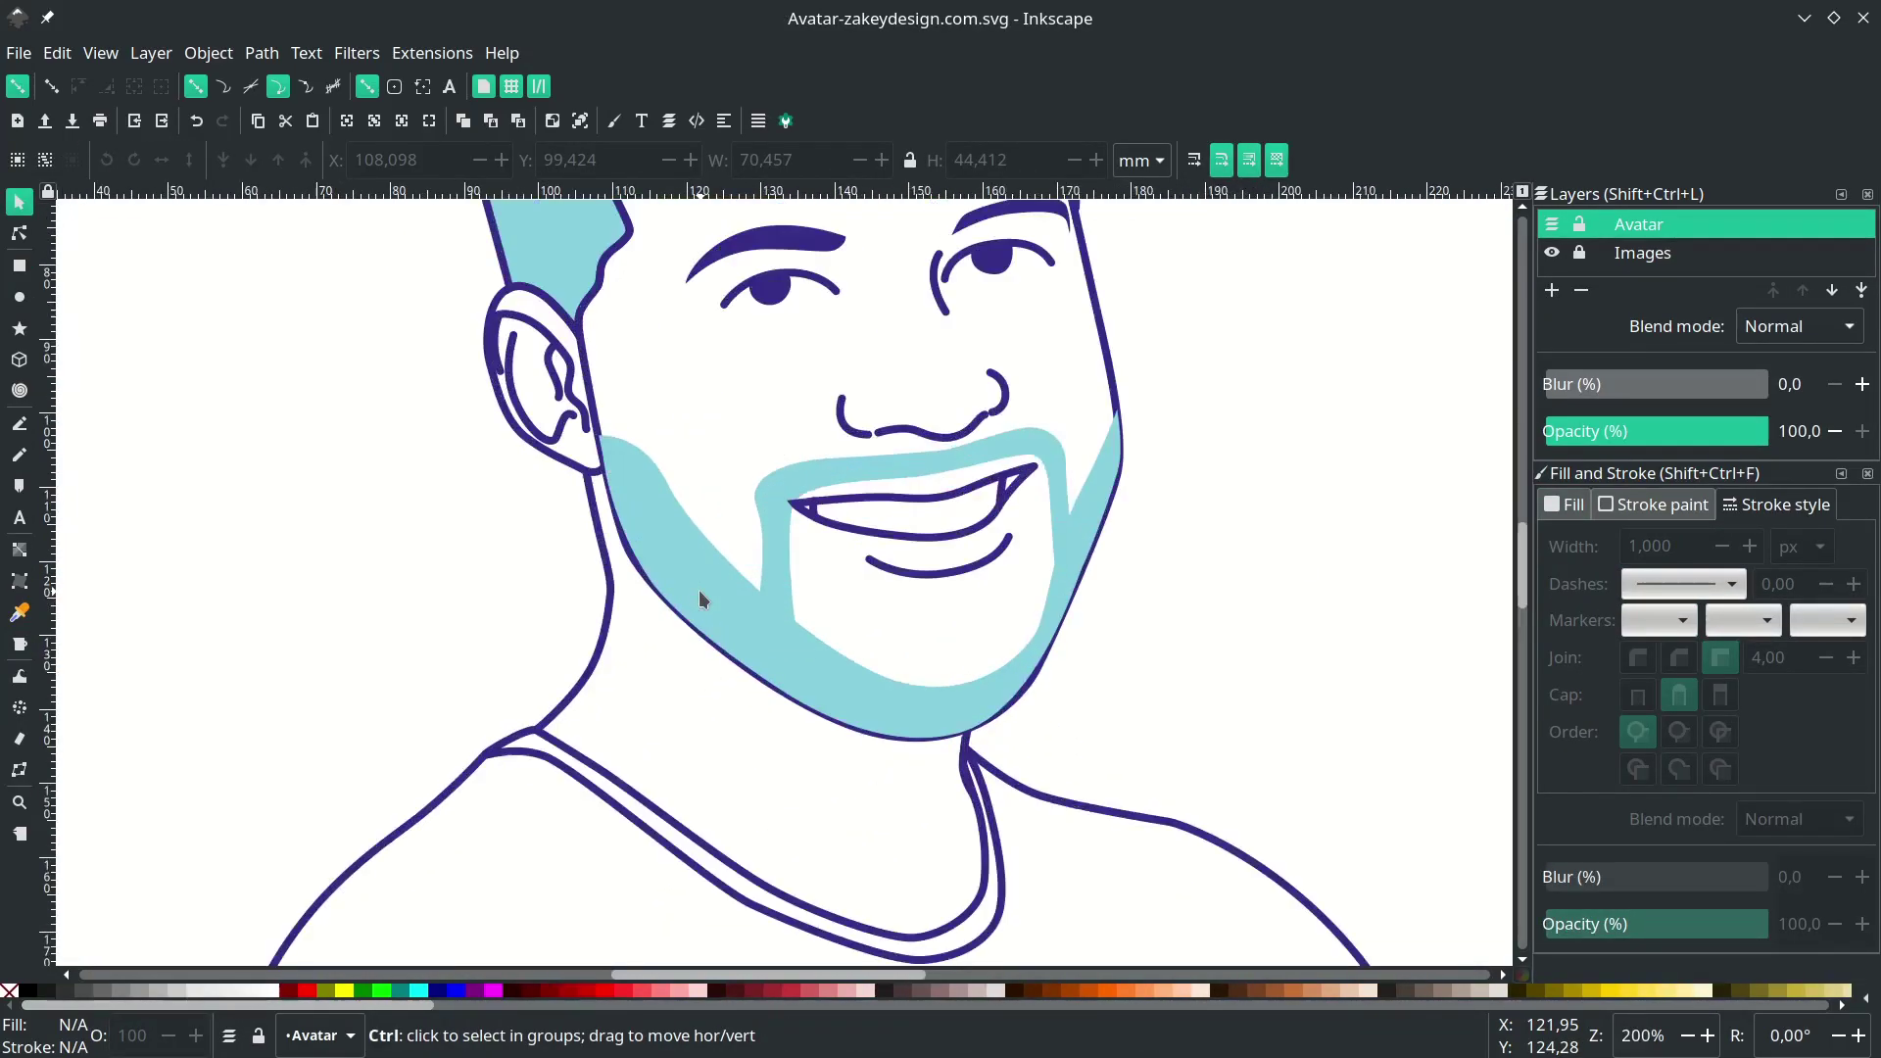
left_click(702, 598, "ctrl")
scroll(695, 568, "up", 1)
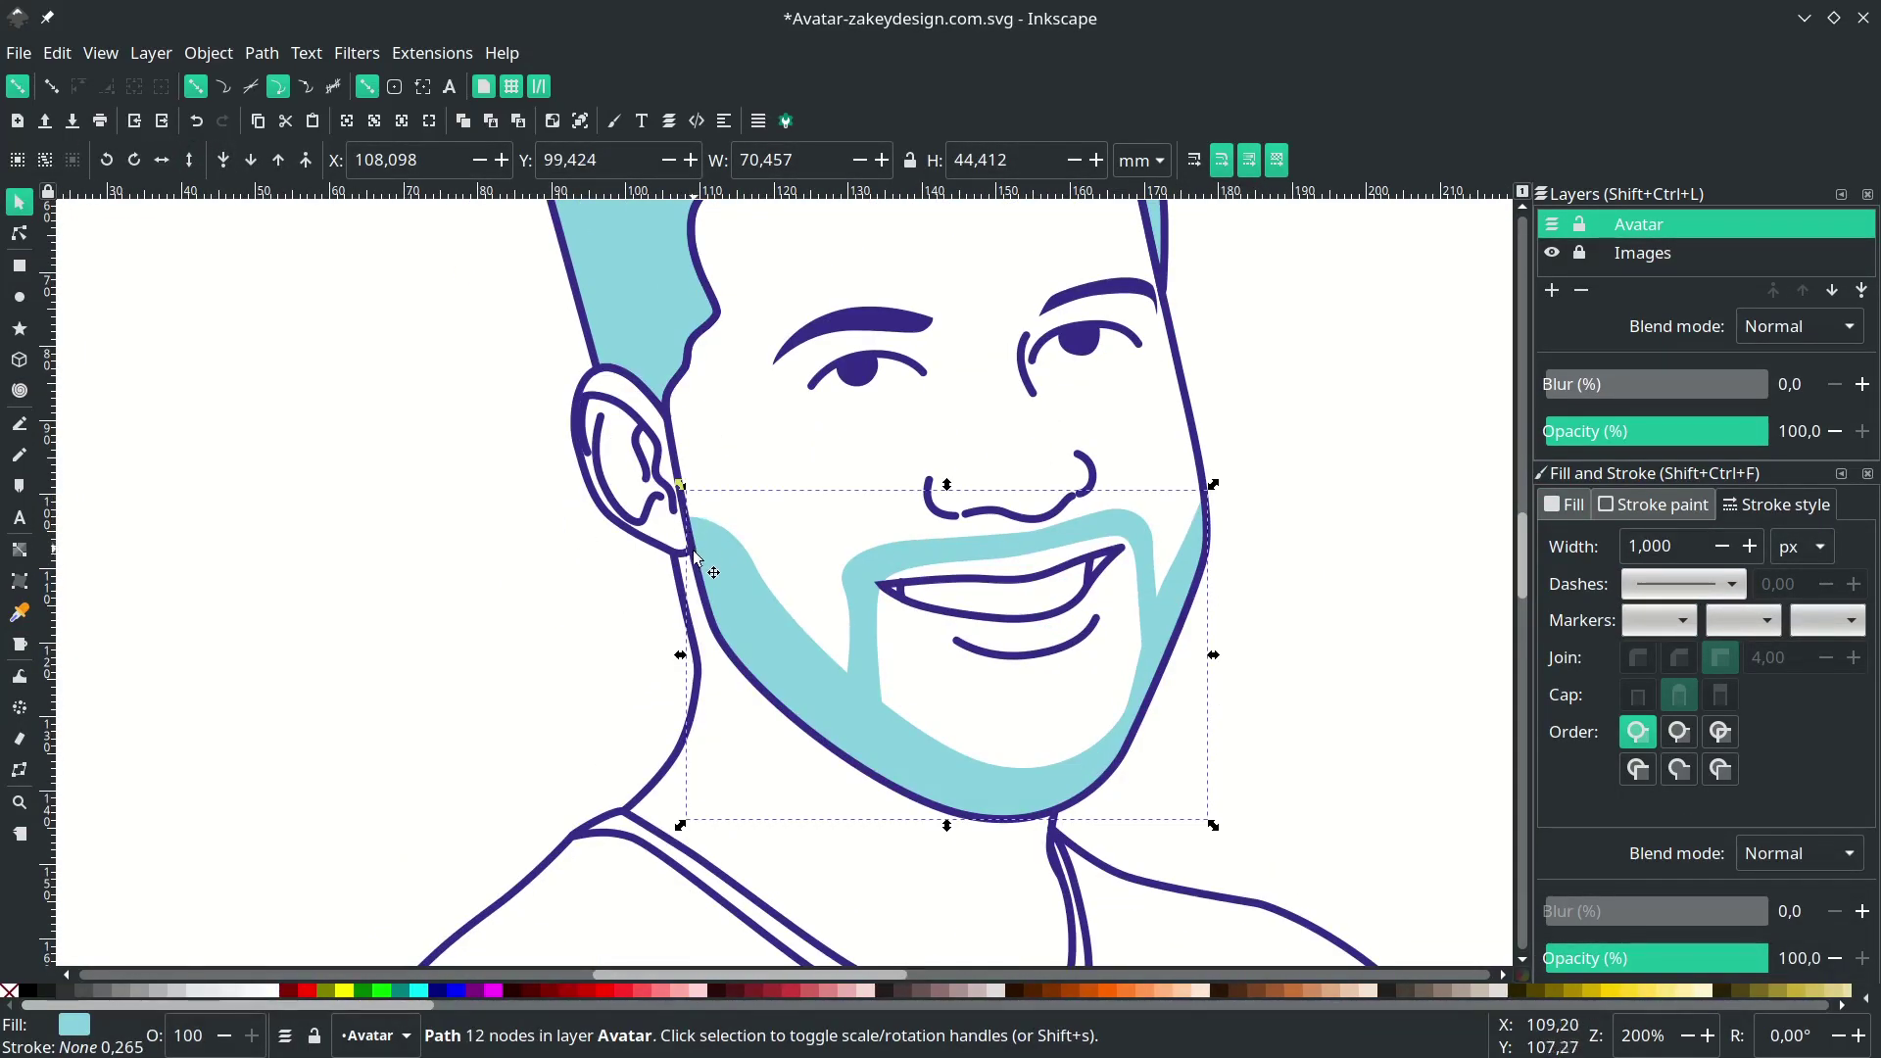
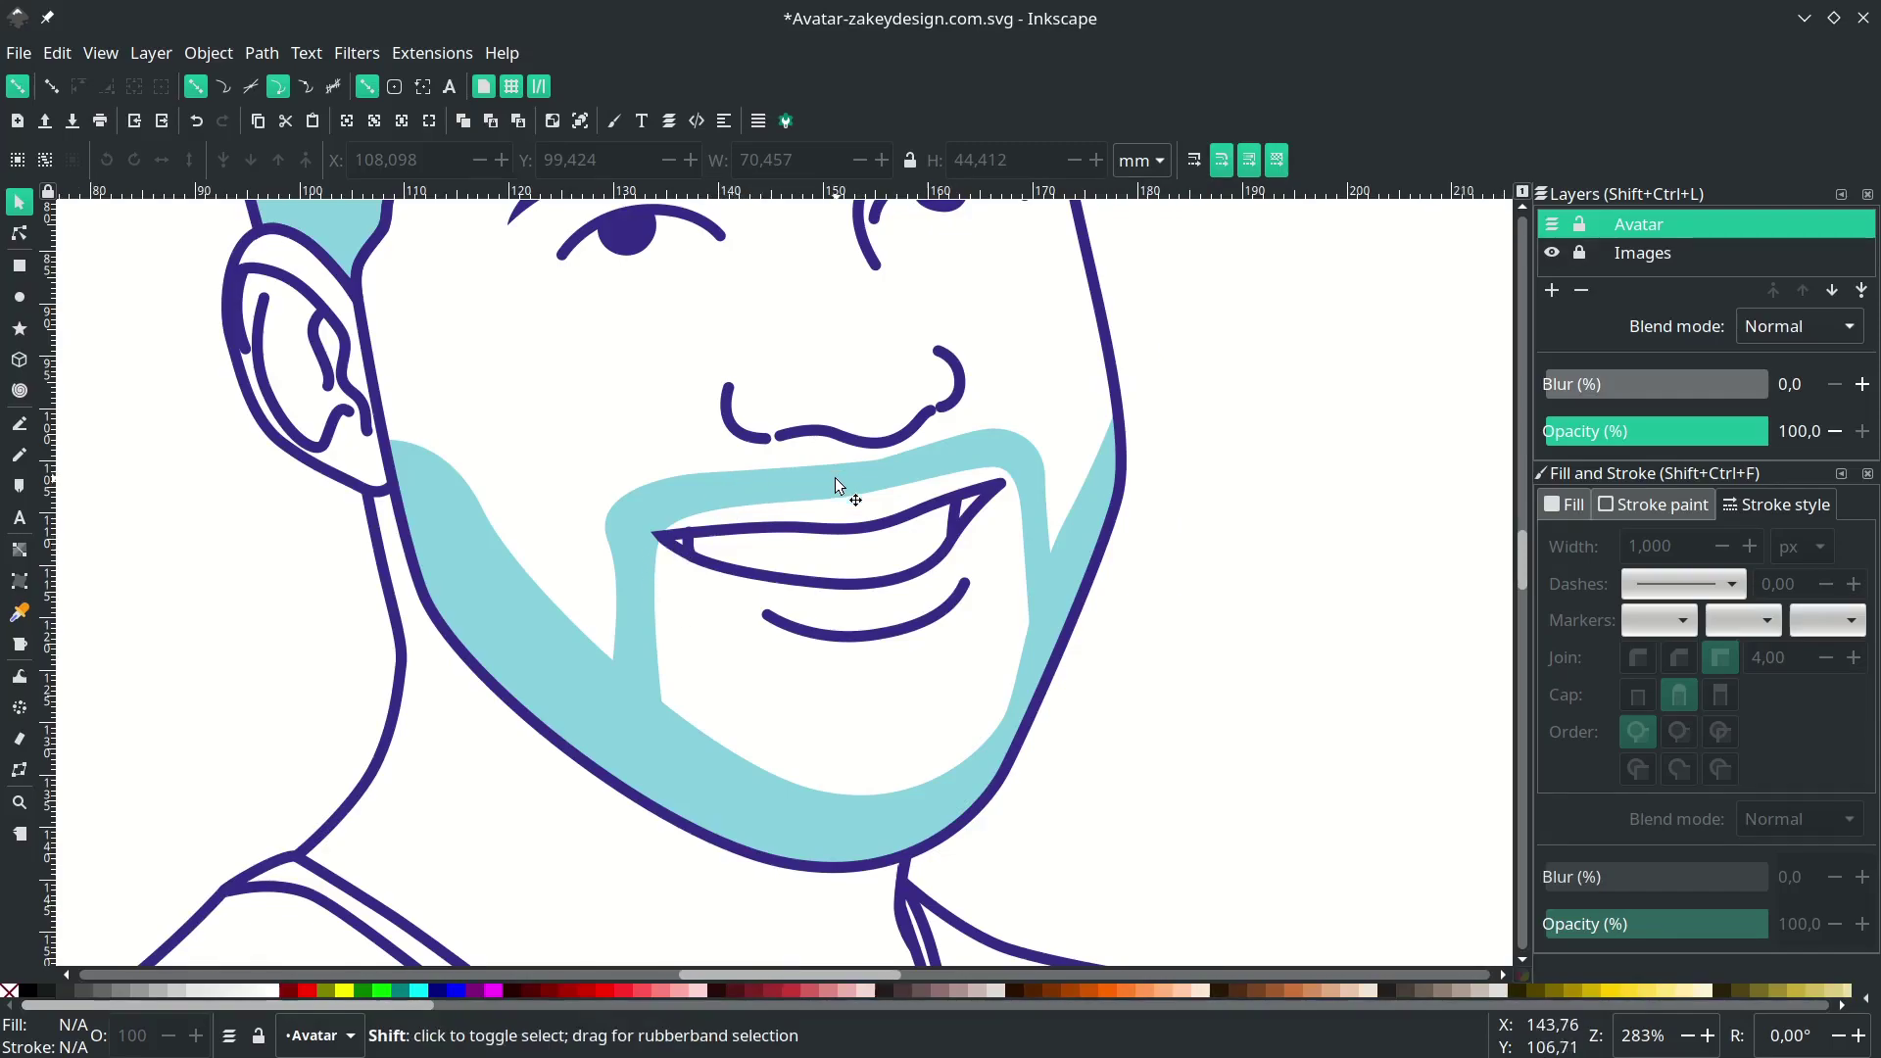
- Draw a short slanted straight line with the Bezier pen across the moustache beside the left mouth corner
scroll(569, 654, "up", 2)
scroll(512, 568, "up", 2)
scroll(643, 612, "right", 2)
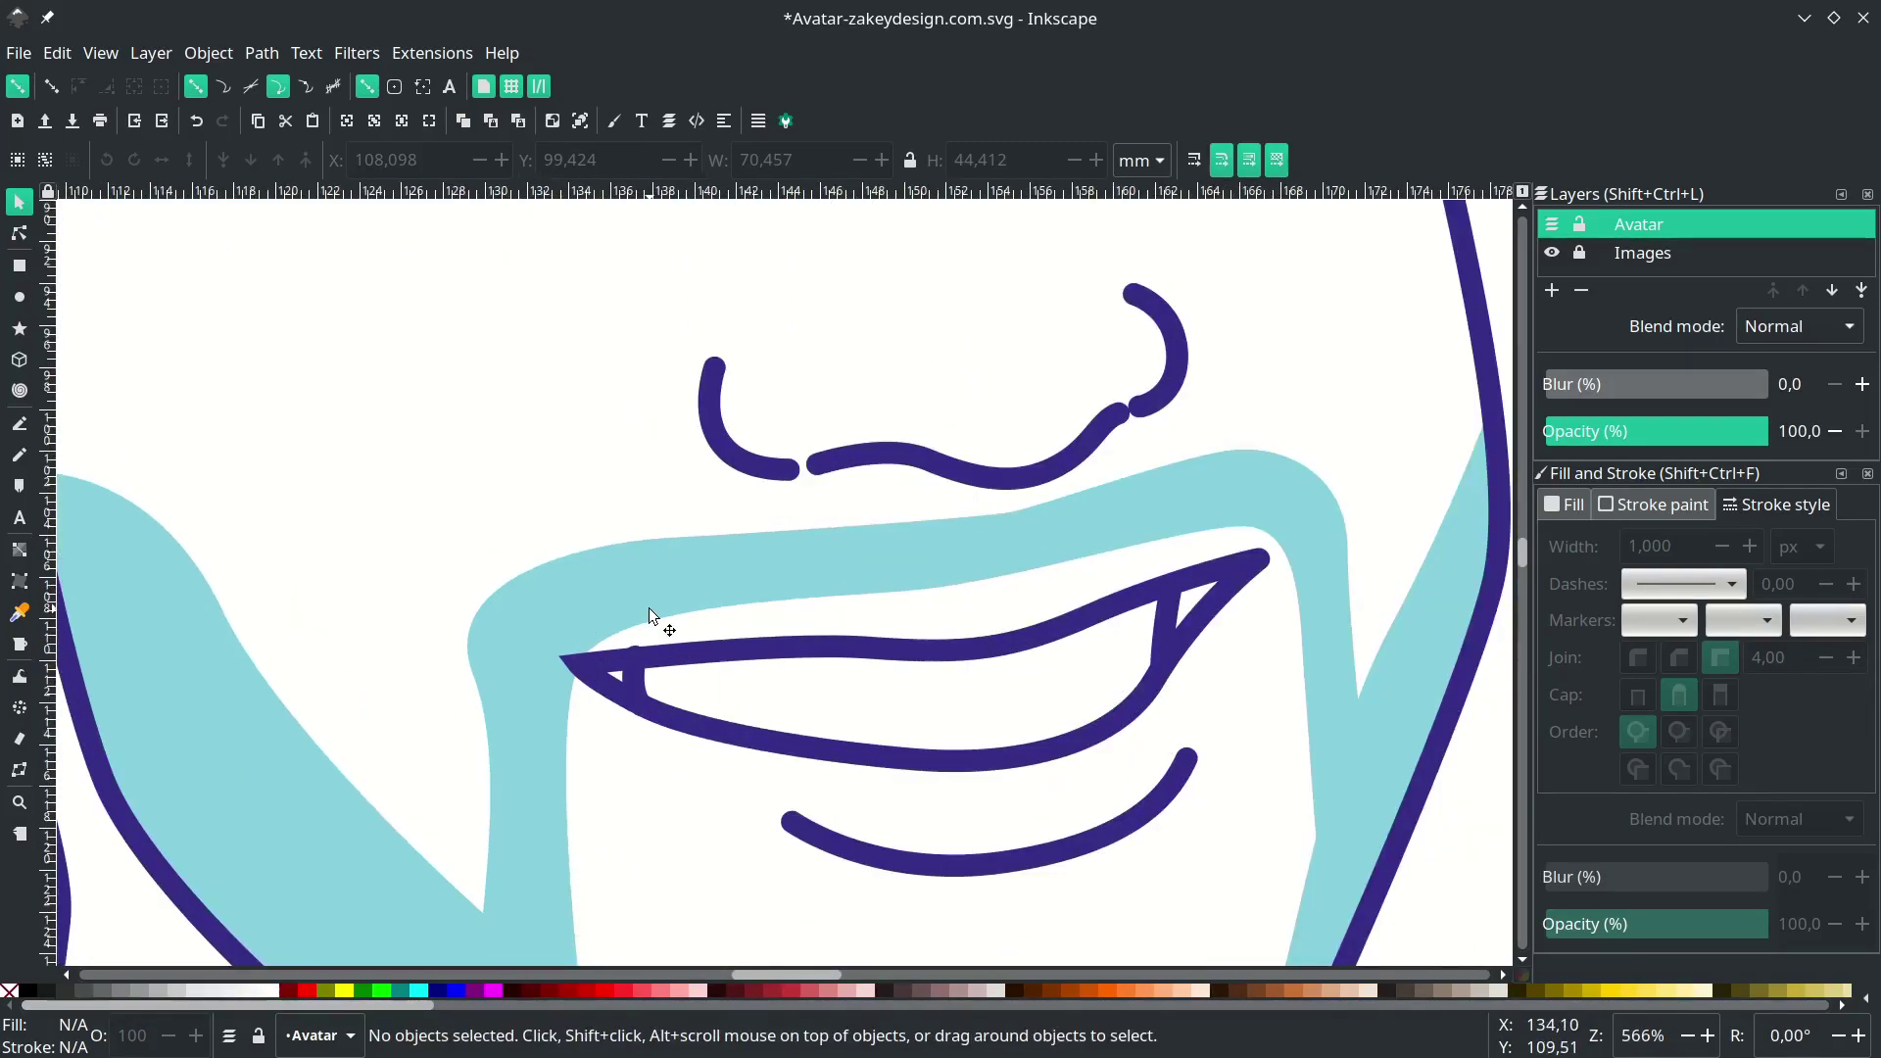
key("shift")
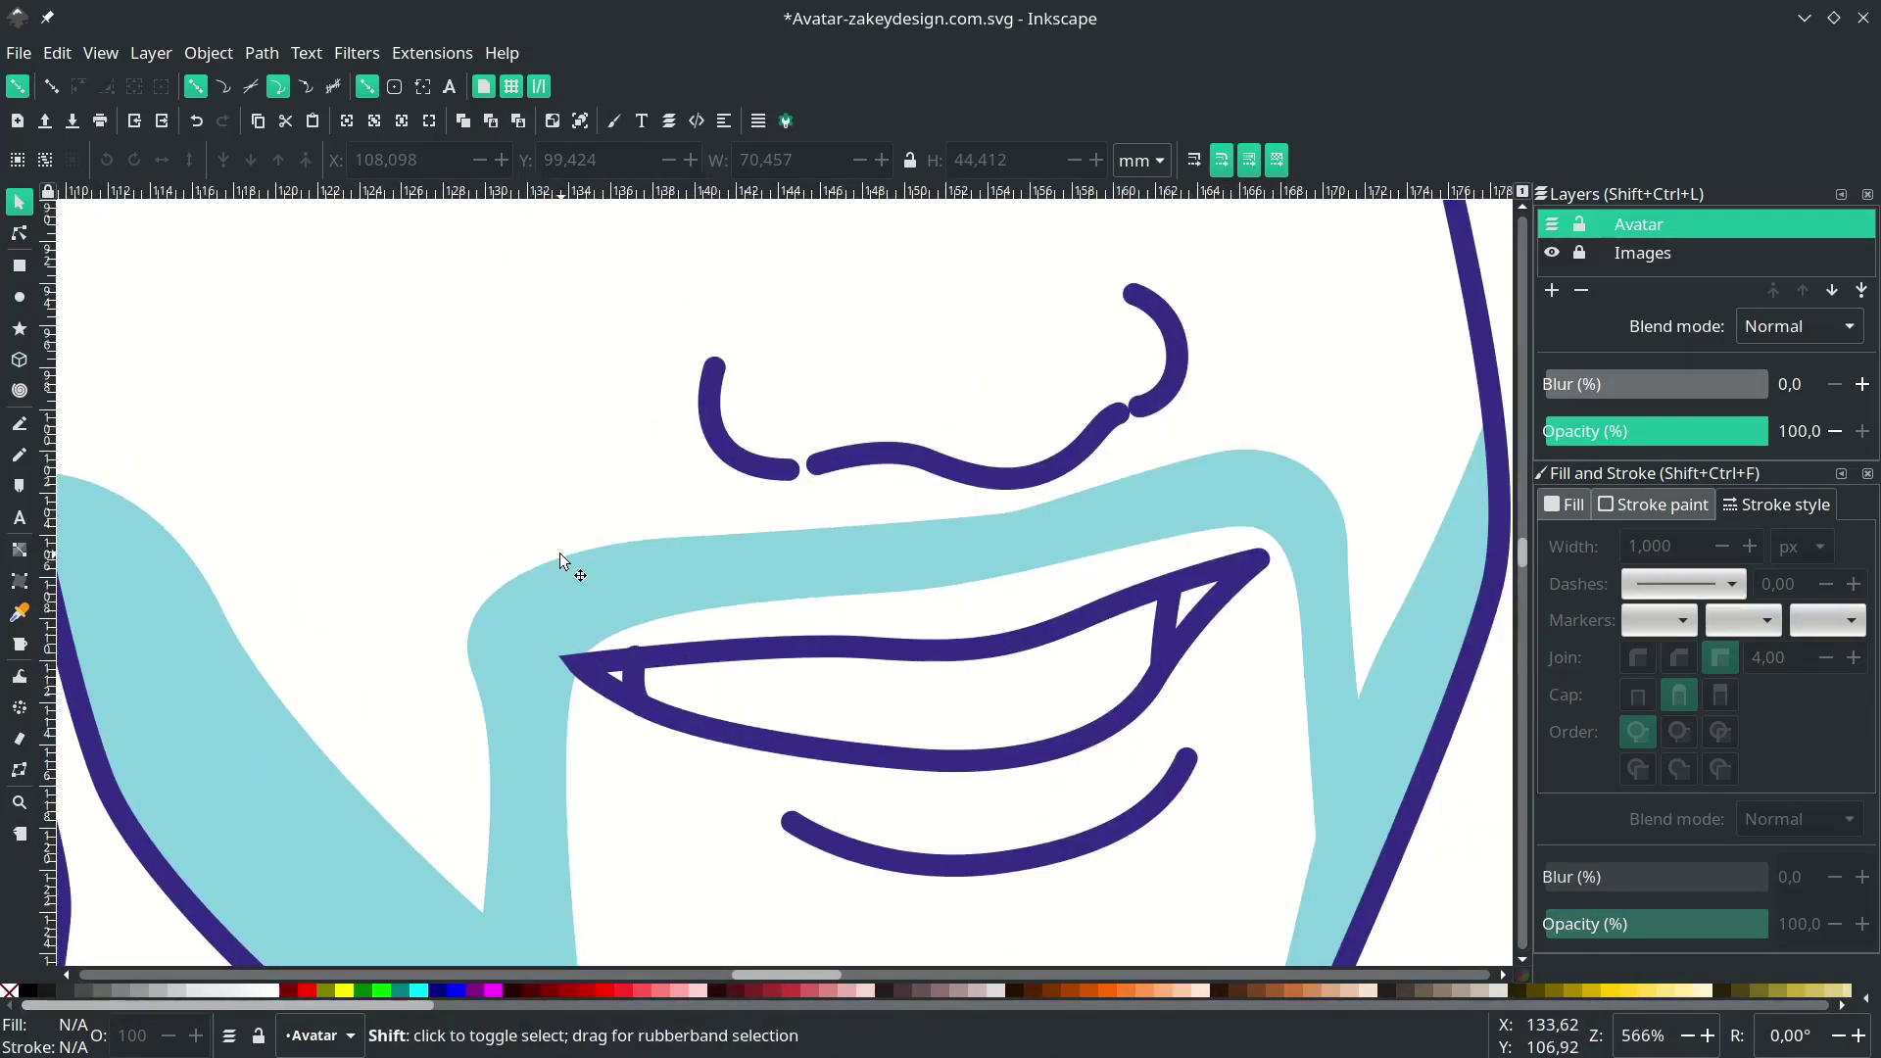
key("b")
left_click(583, 524)
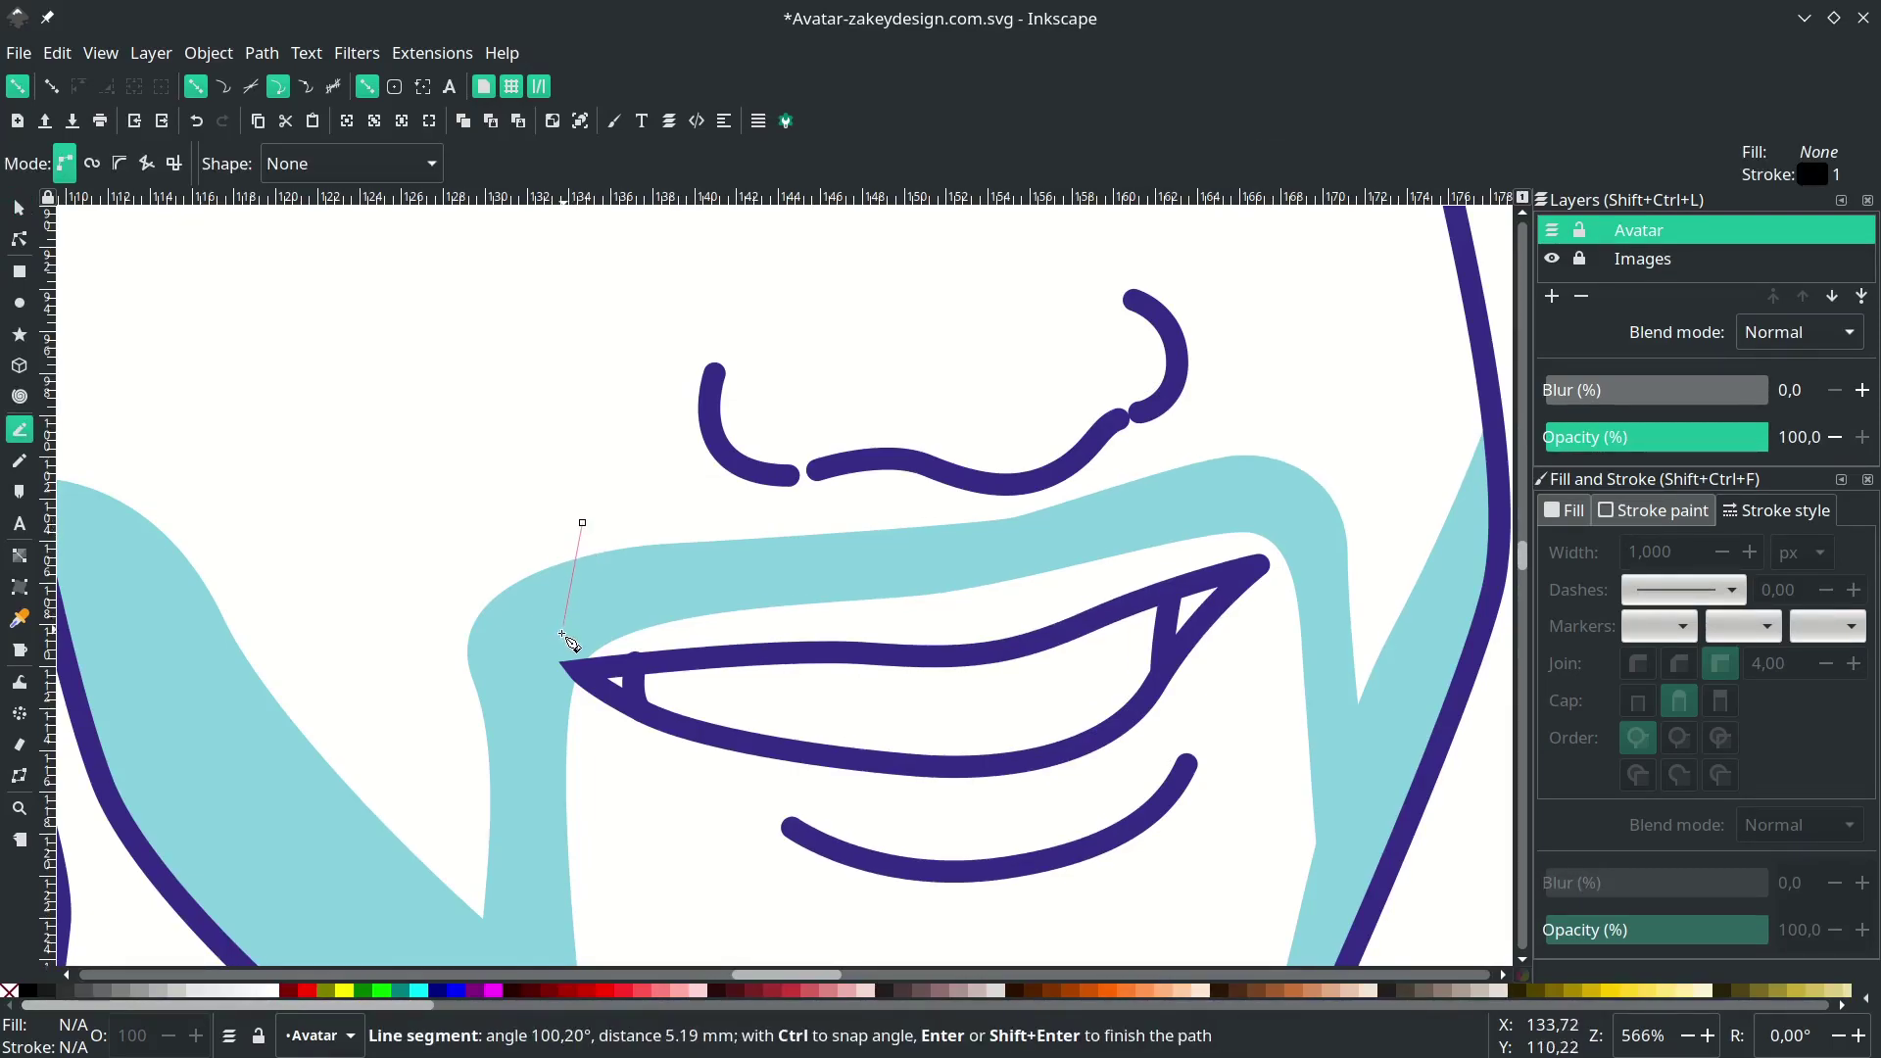
left_click(543, 657)
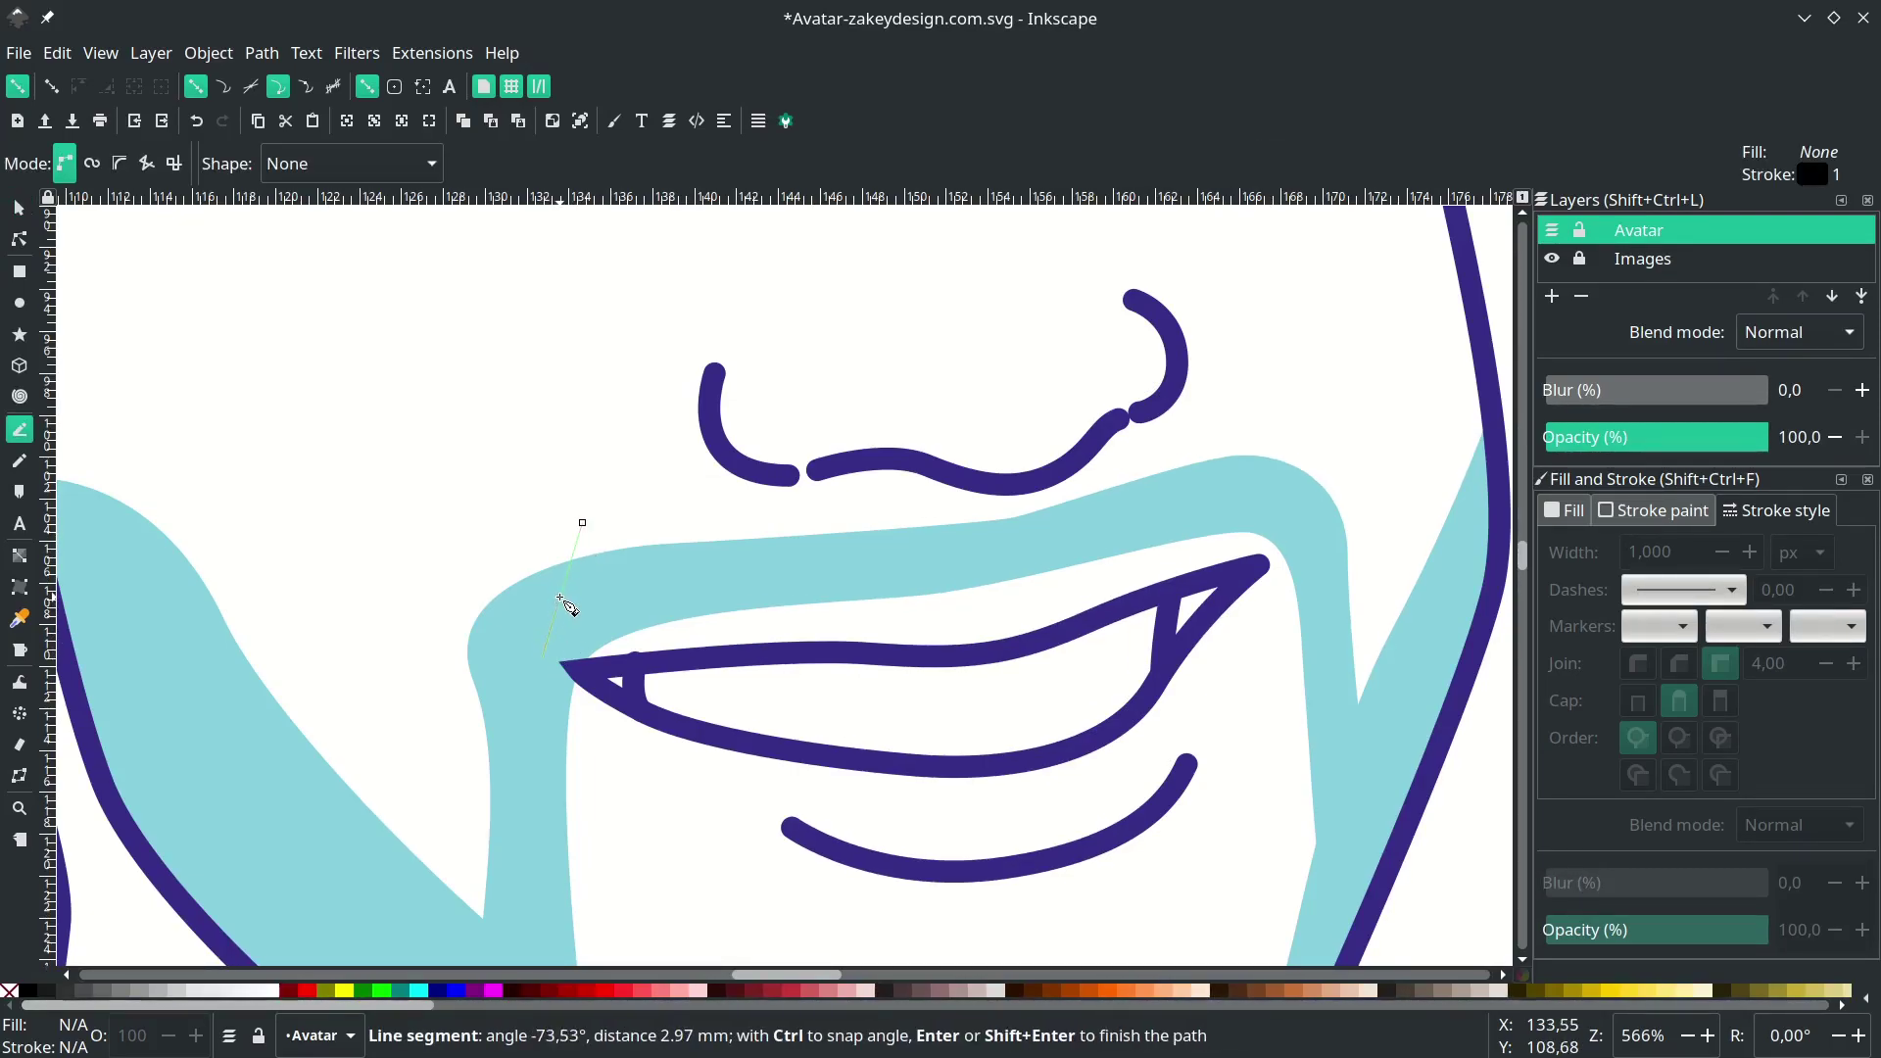
key("Return")
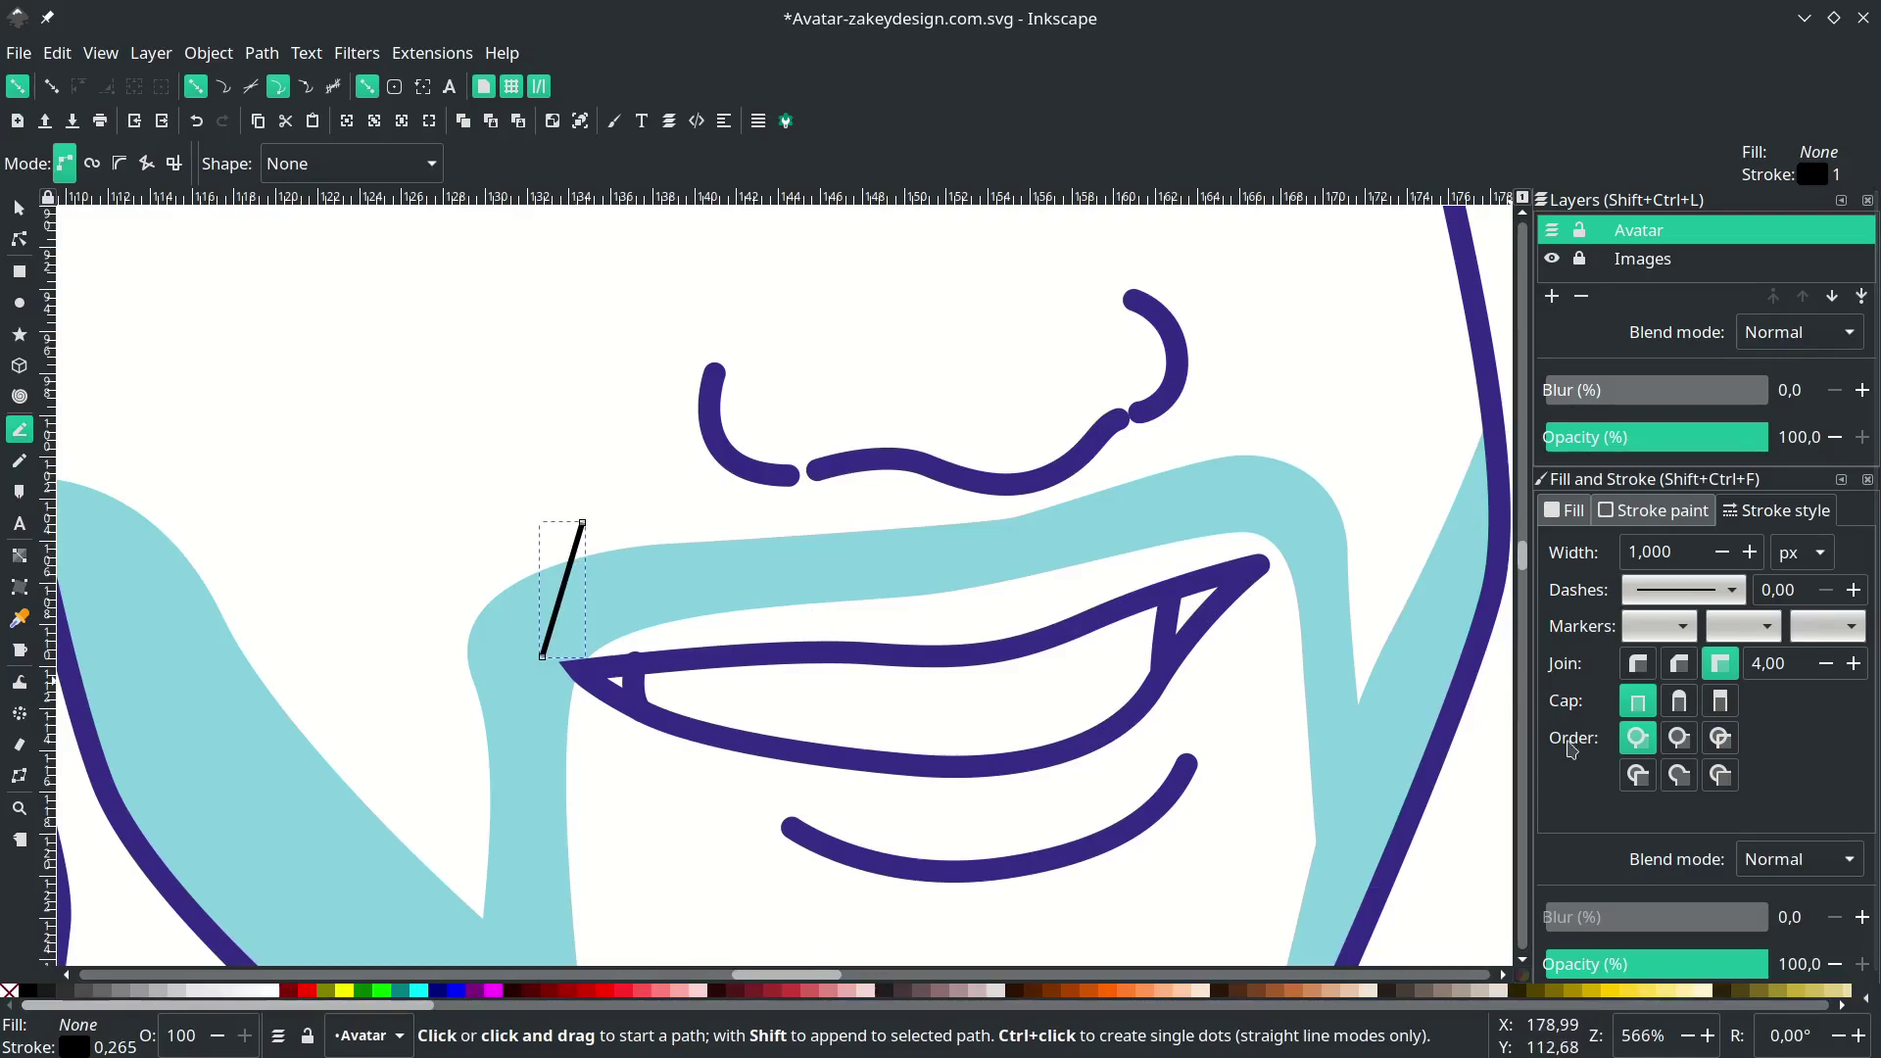
- Give the short line round caps and a stroke width of 4 px
left_click(1679, 702)
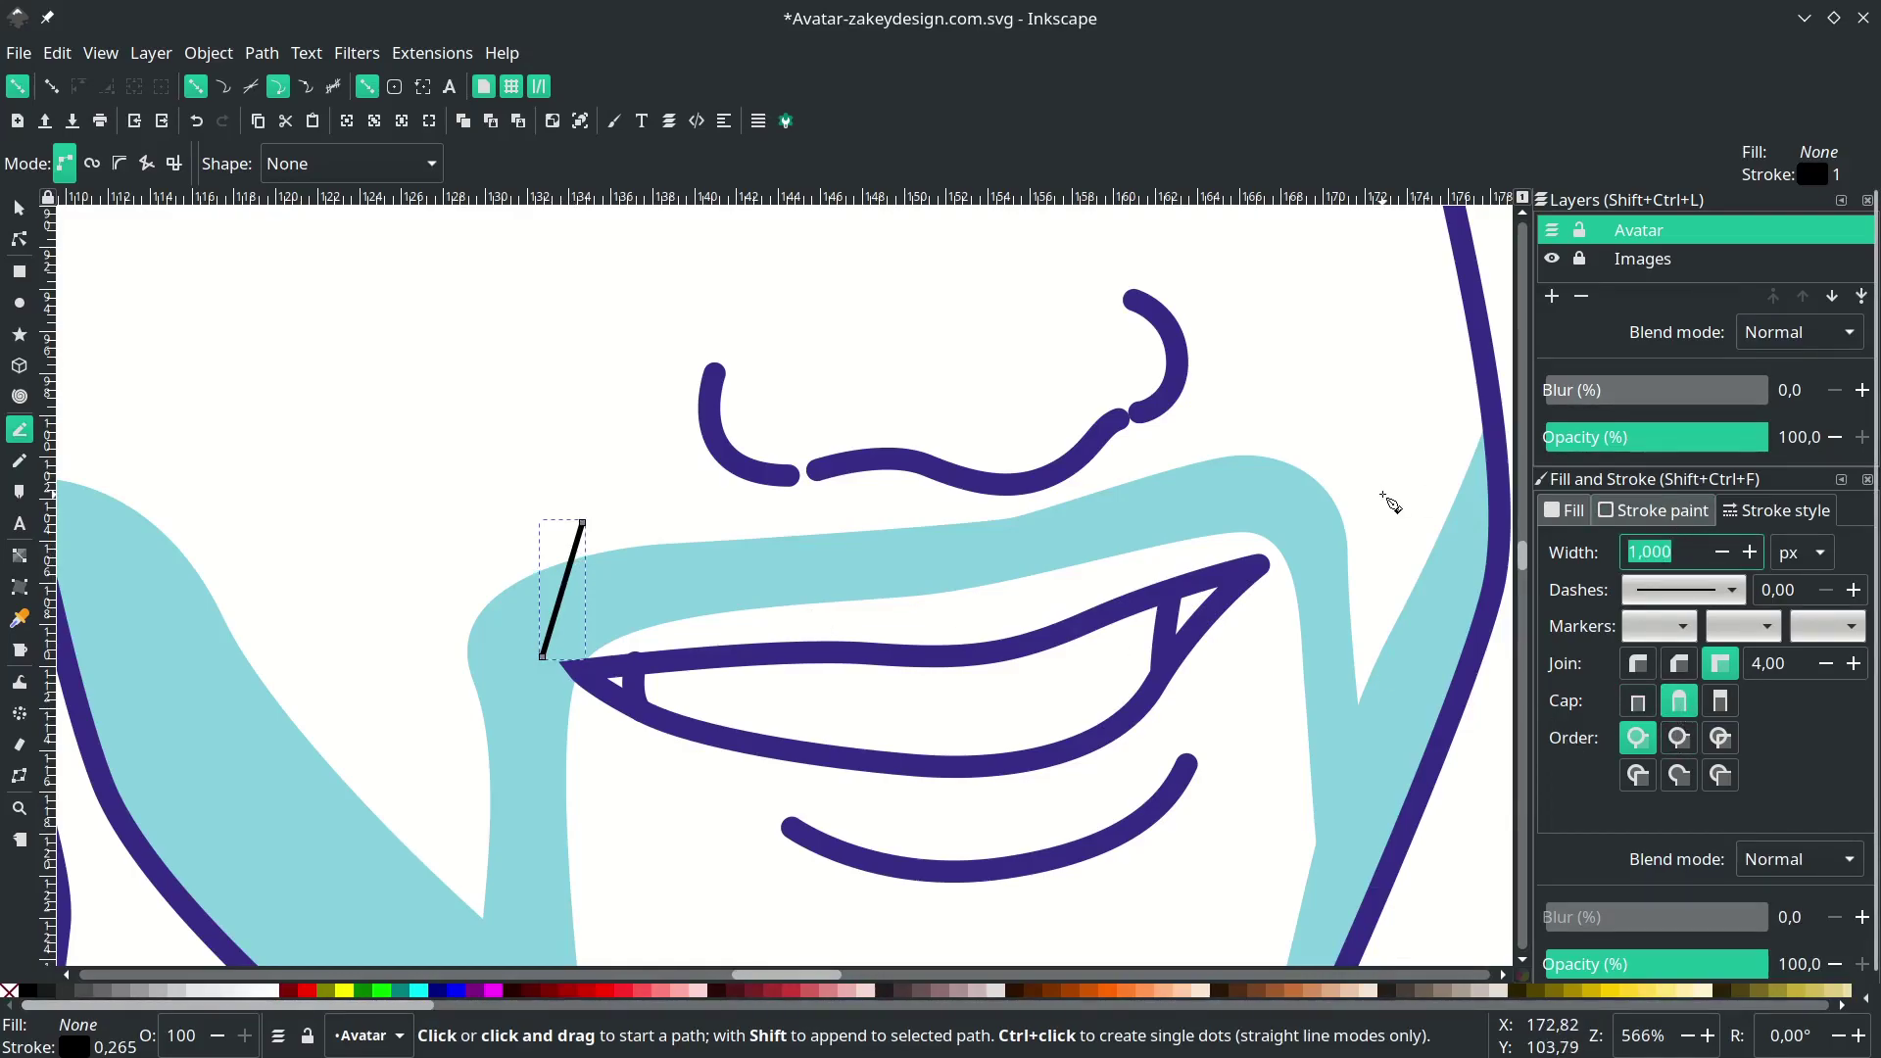
type("4")
key("Return")
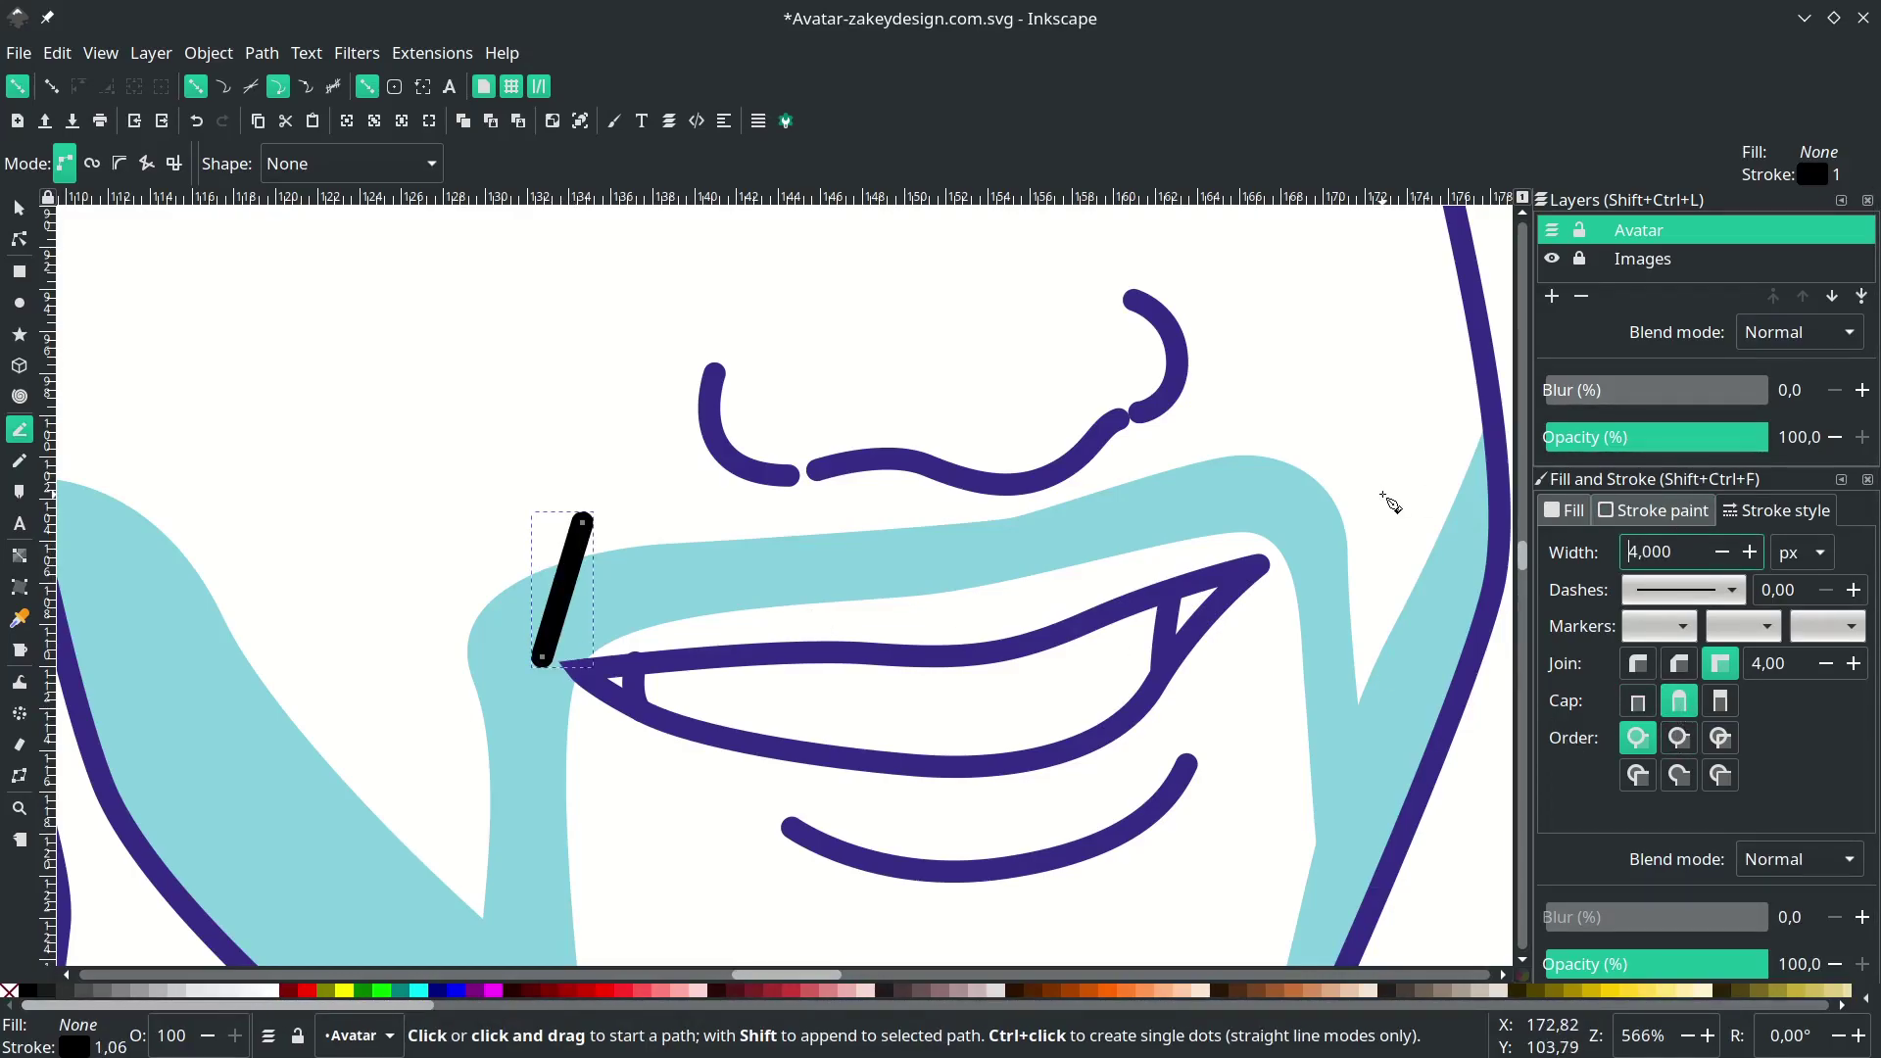
- Colour the short line's stroke with the dark 382d89 sampled from the nose line, leaving it without fill
key("s")
key("Escape")
left_click(590, 534)
key("d")
left_click(770, 460)
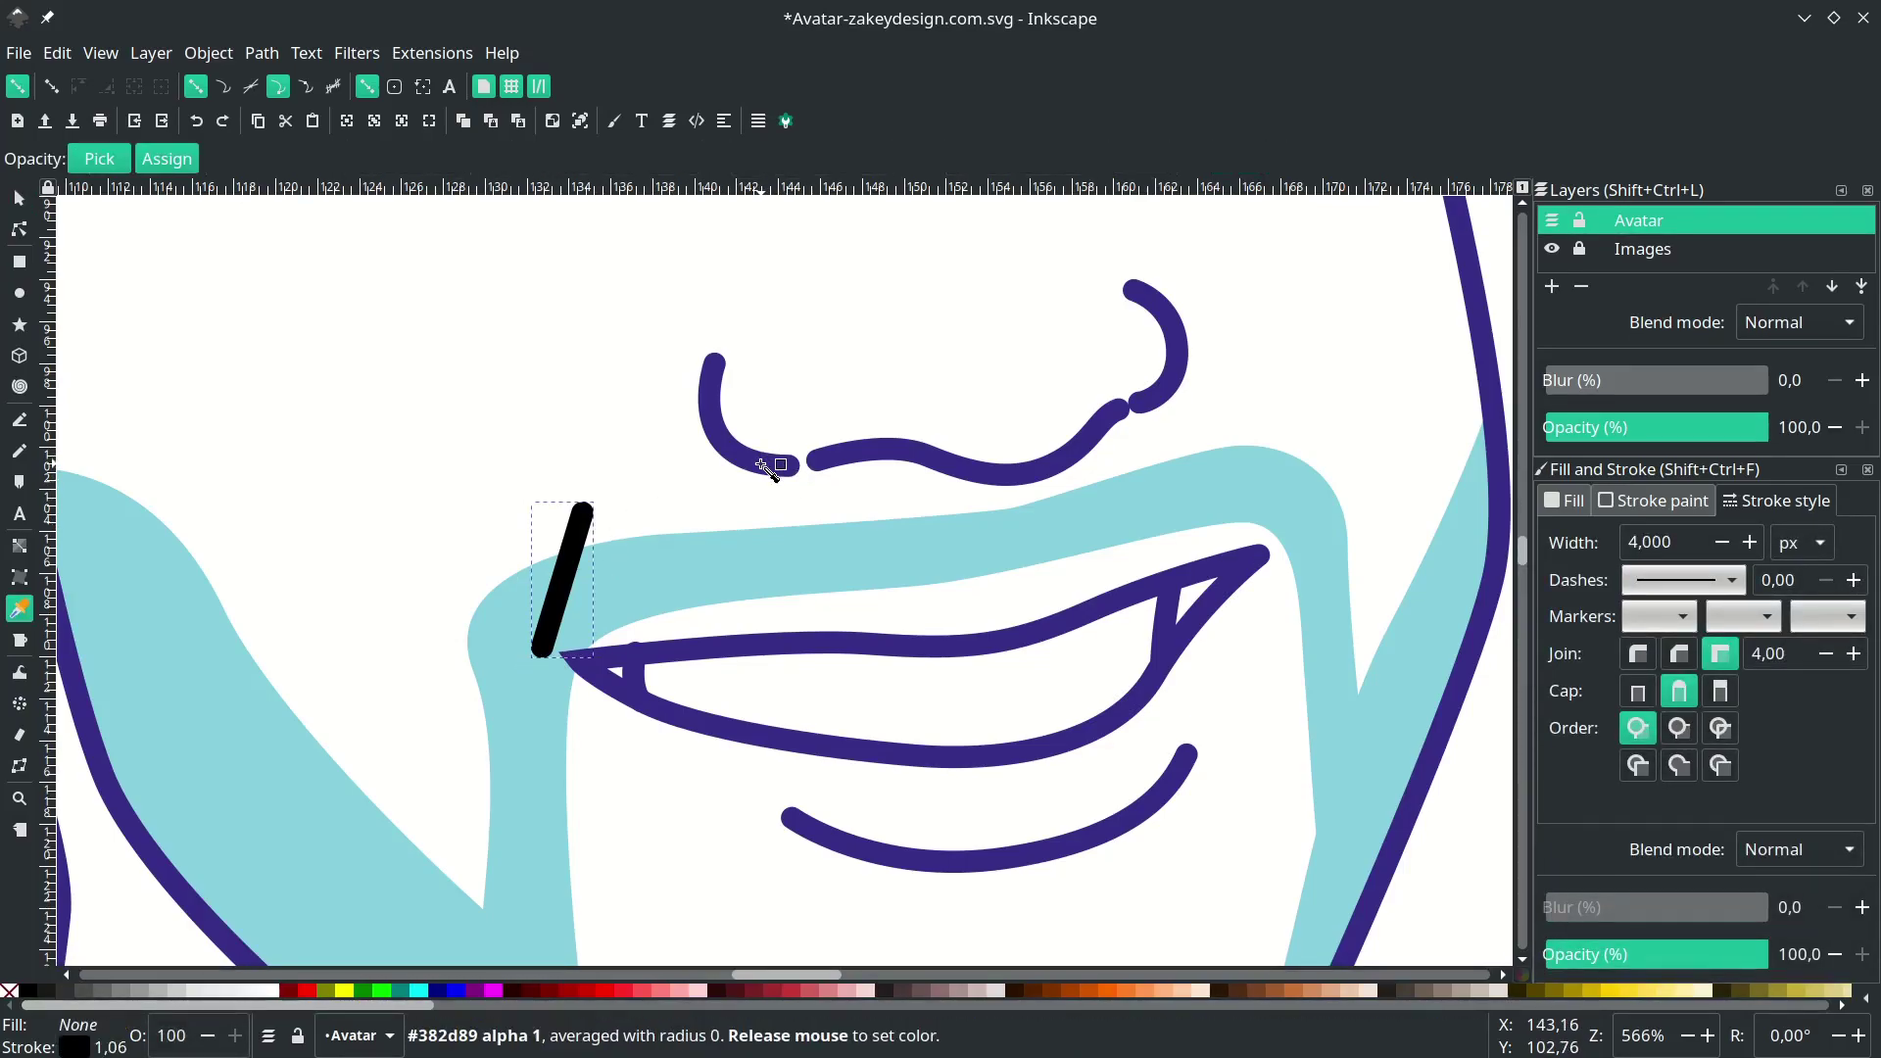
left_click(765, 459)
right_click(54, 1022)
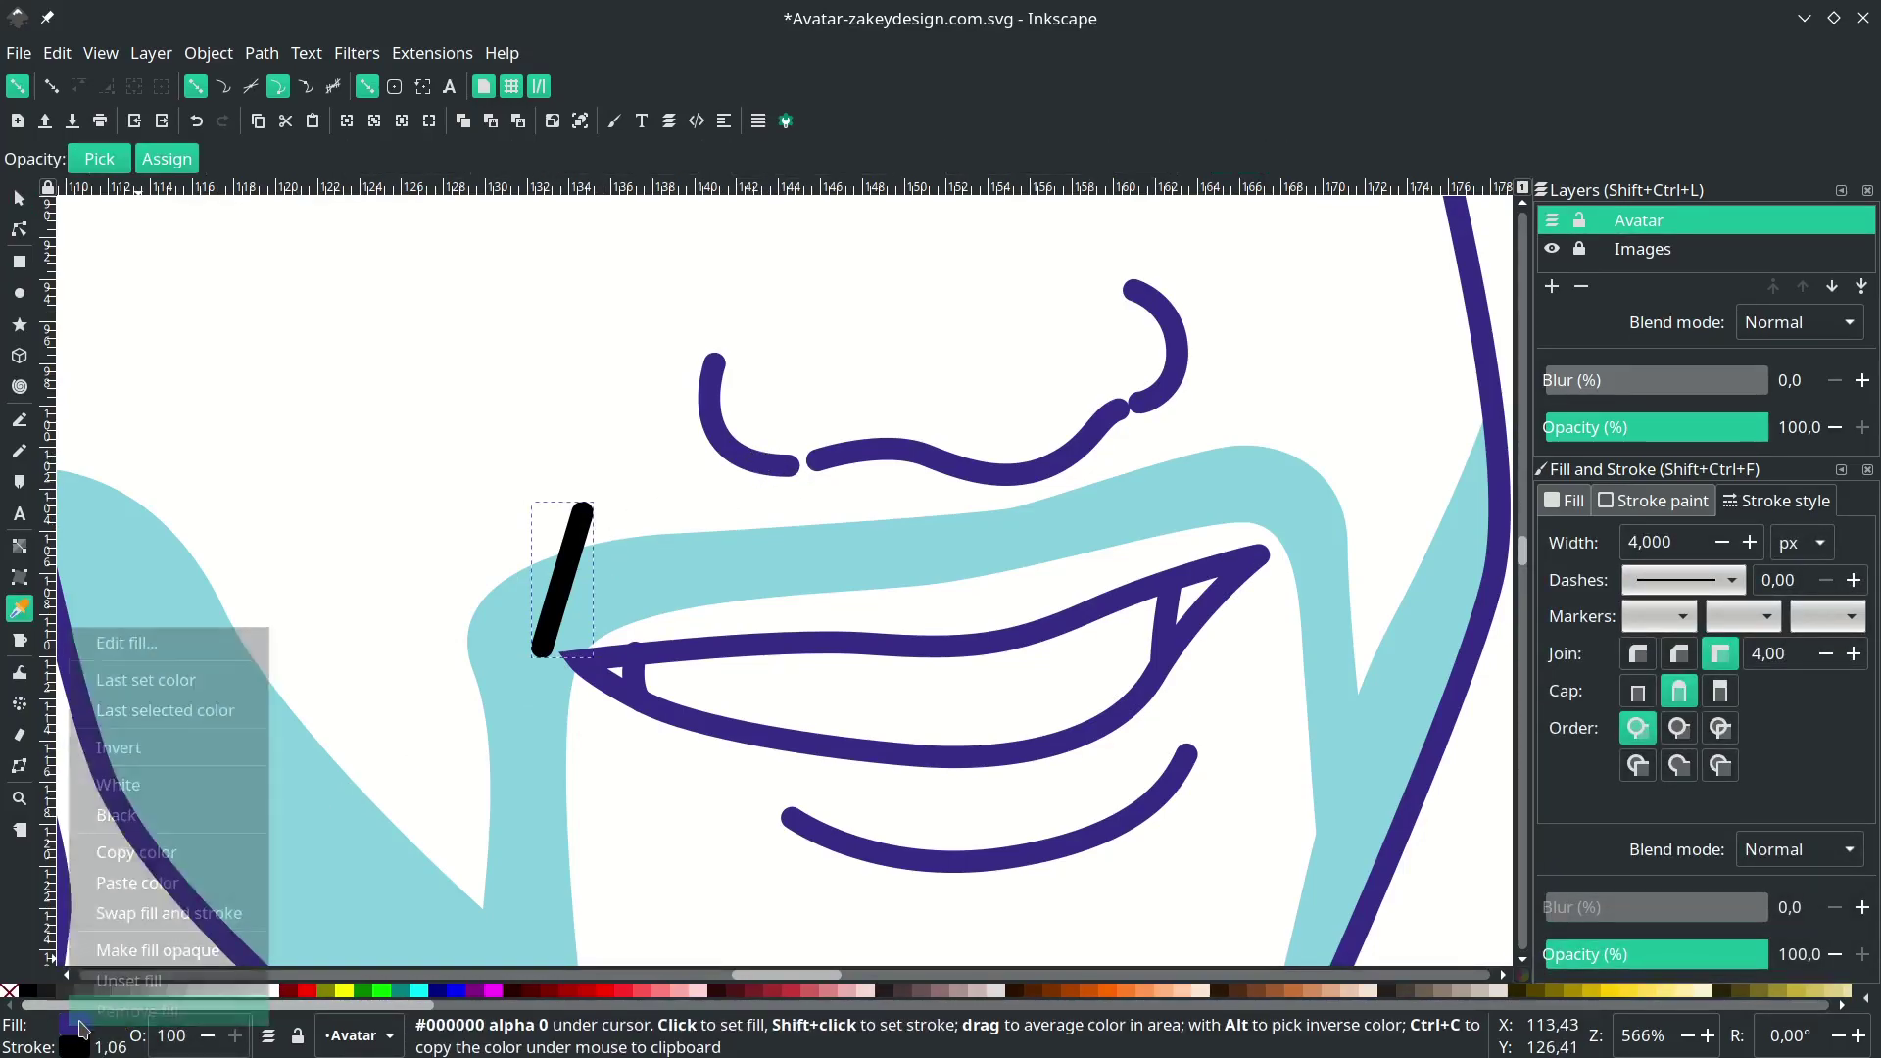
left_click(118, 902)
middle_click(62, 1026)
scroll(681, 601, "up", 1)
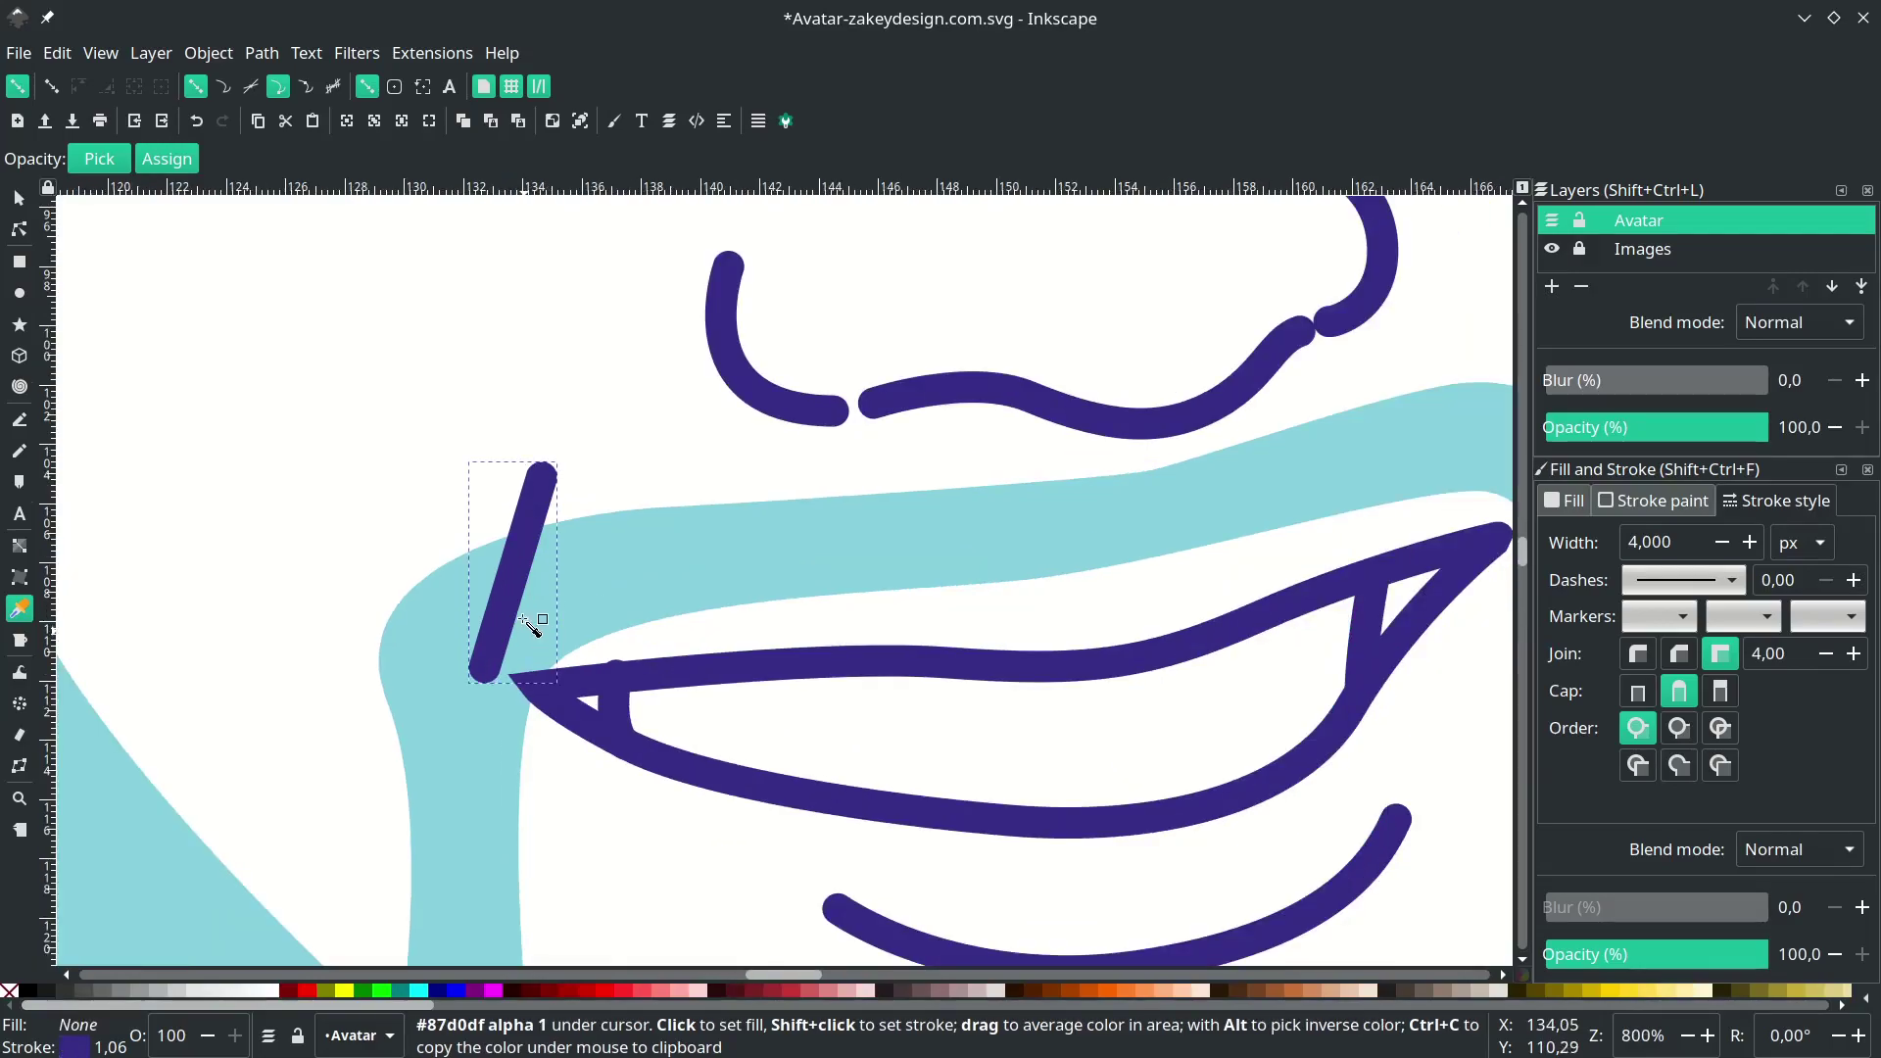
- Move the short line onto the moustache's left bend and tilt it closer to vertical
key("s")
left_click_drag(512, 565, 487, 605)
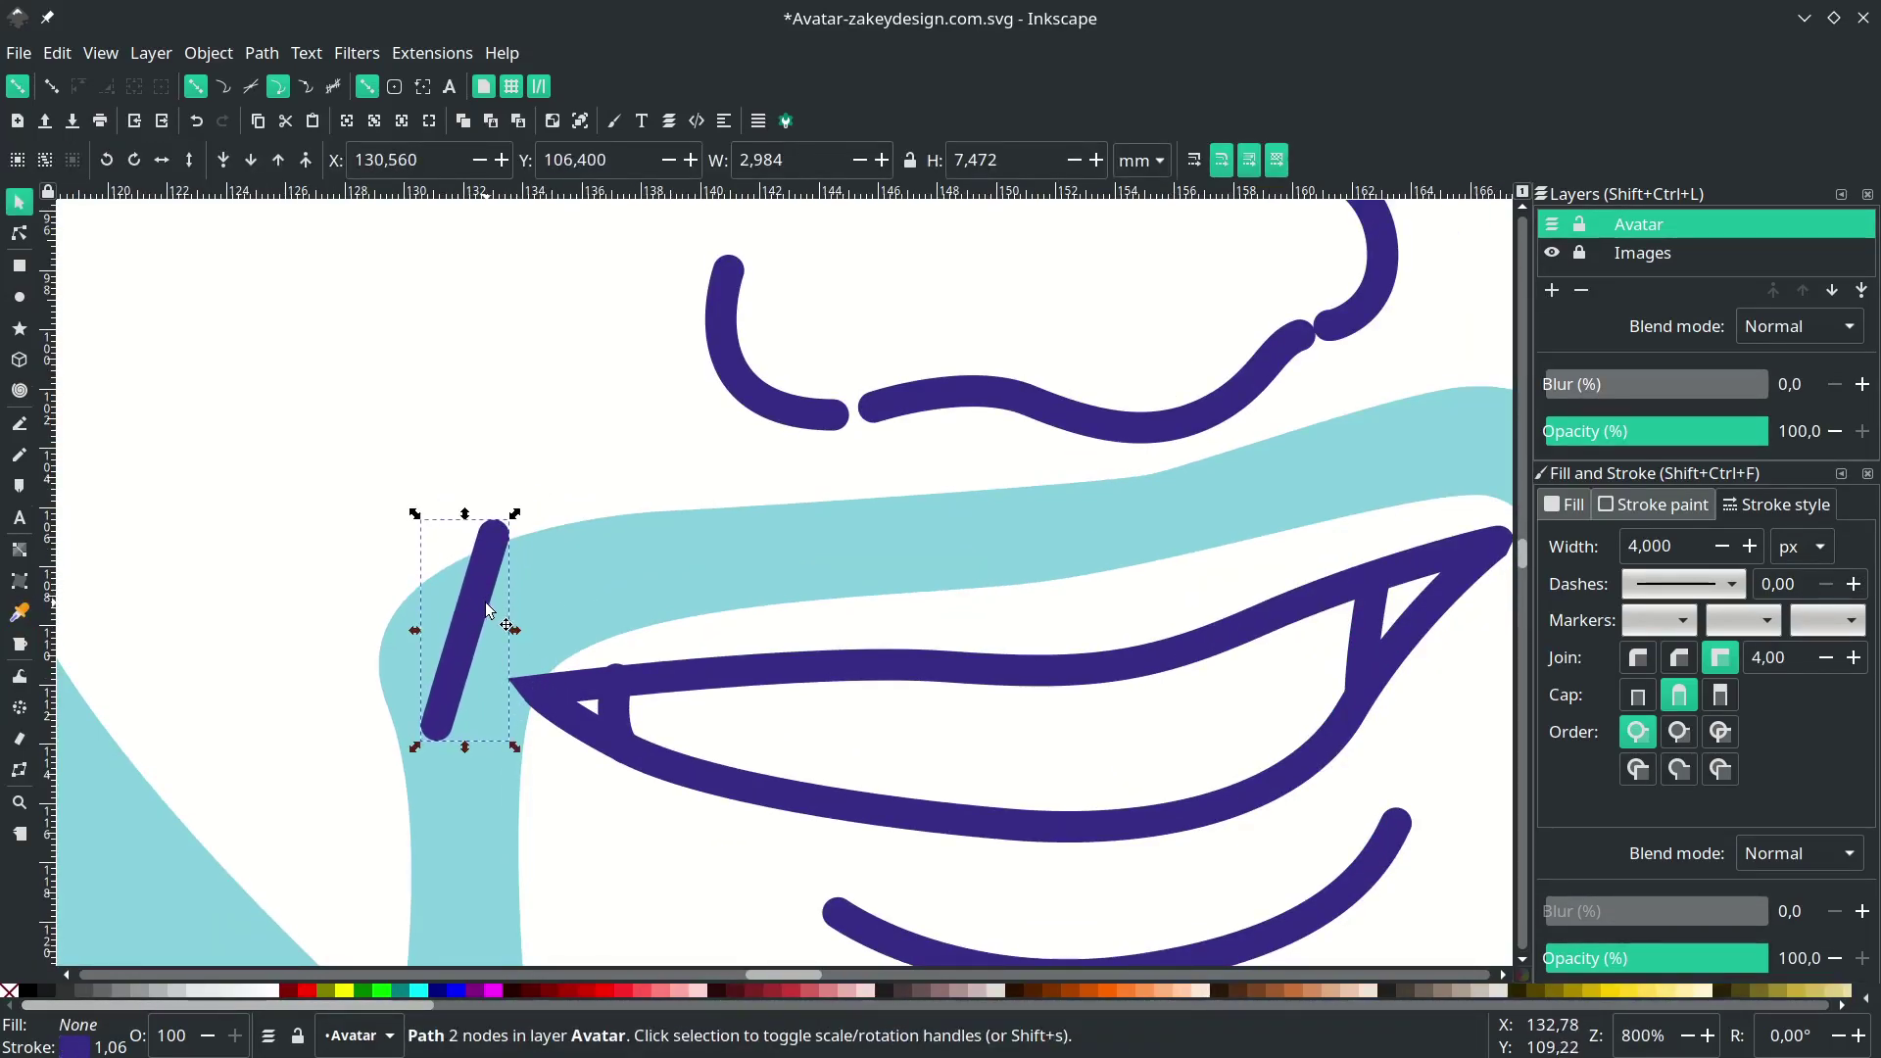
key("ctrl+z")
scroll(465, 693, "down", 2)
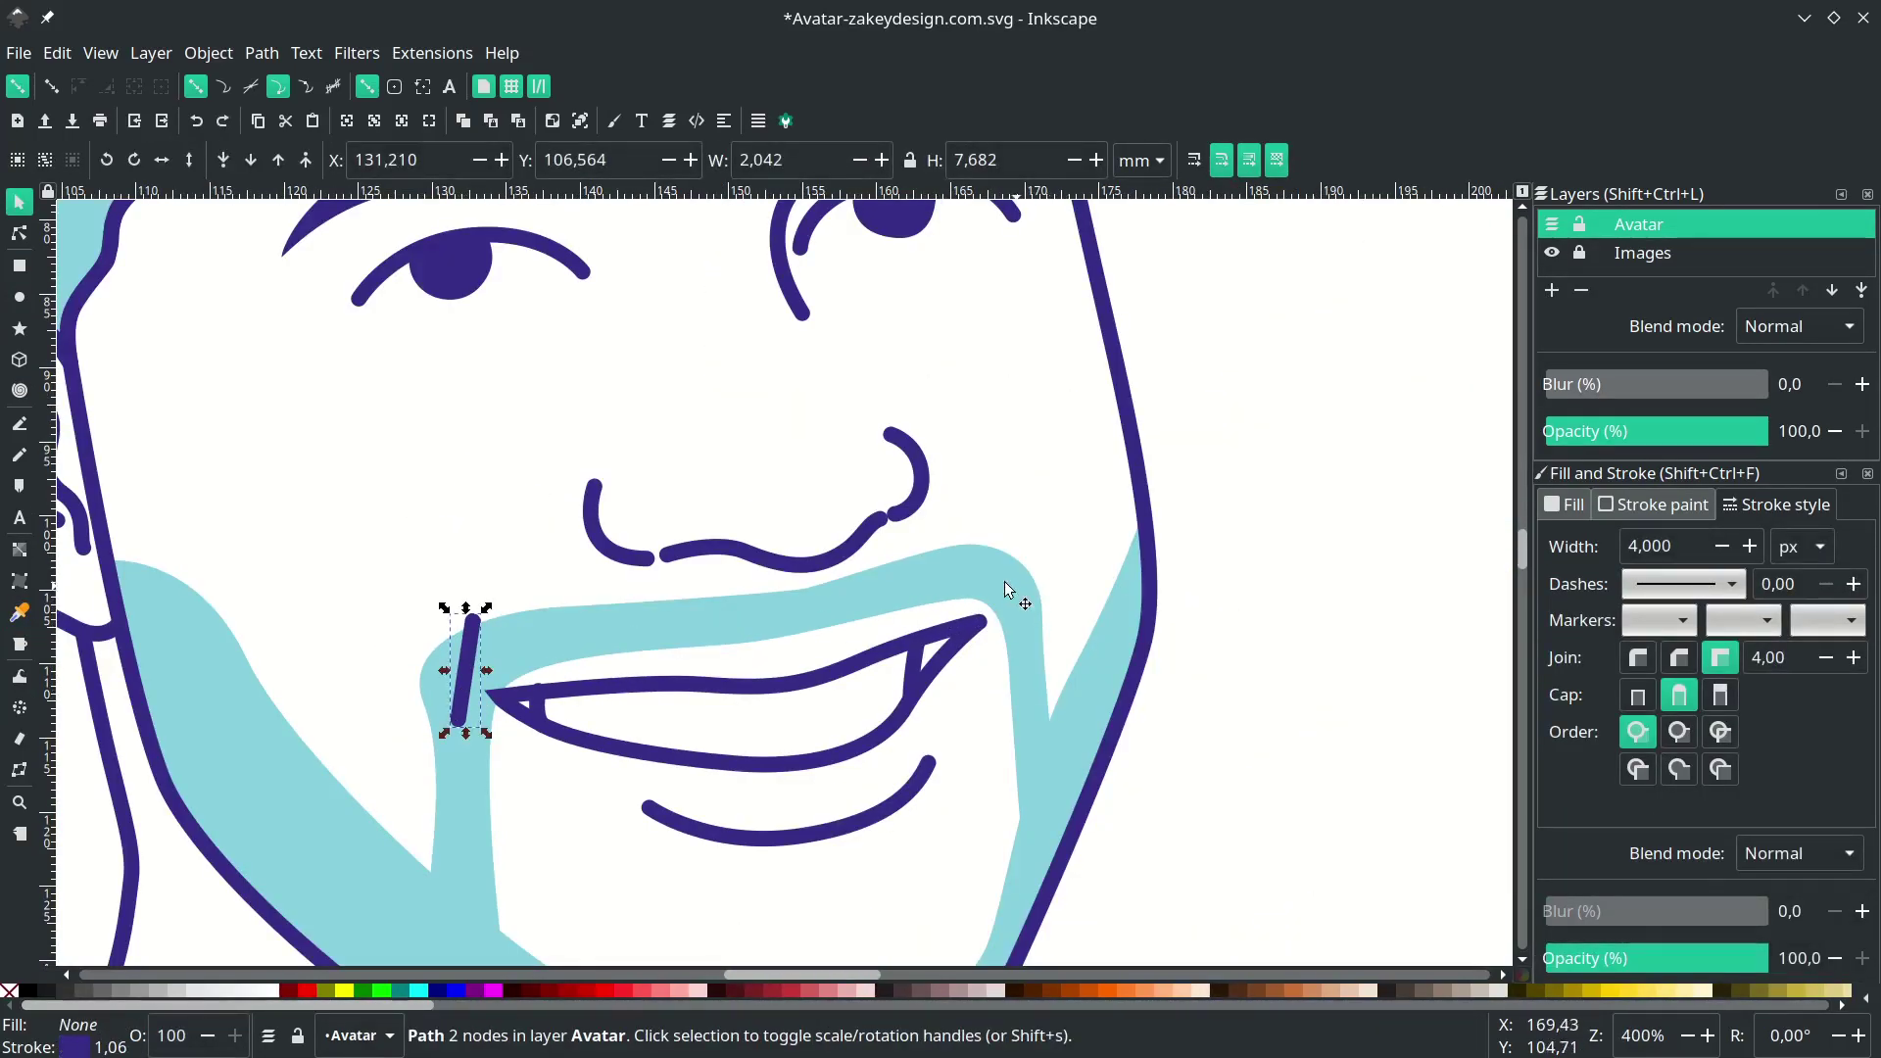
- Duplicate the short line, place the copy at the moustache's opposite bend, tilt it the other way and shorten it
key("ctrl+d")
left_click_drag(461, 692, 1014, 618)
left_click_drag(1030, 529, 1000, 530)
scroll(1023, 626, "up", 1)
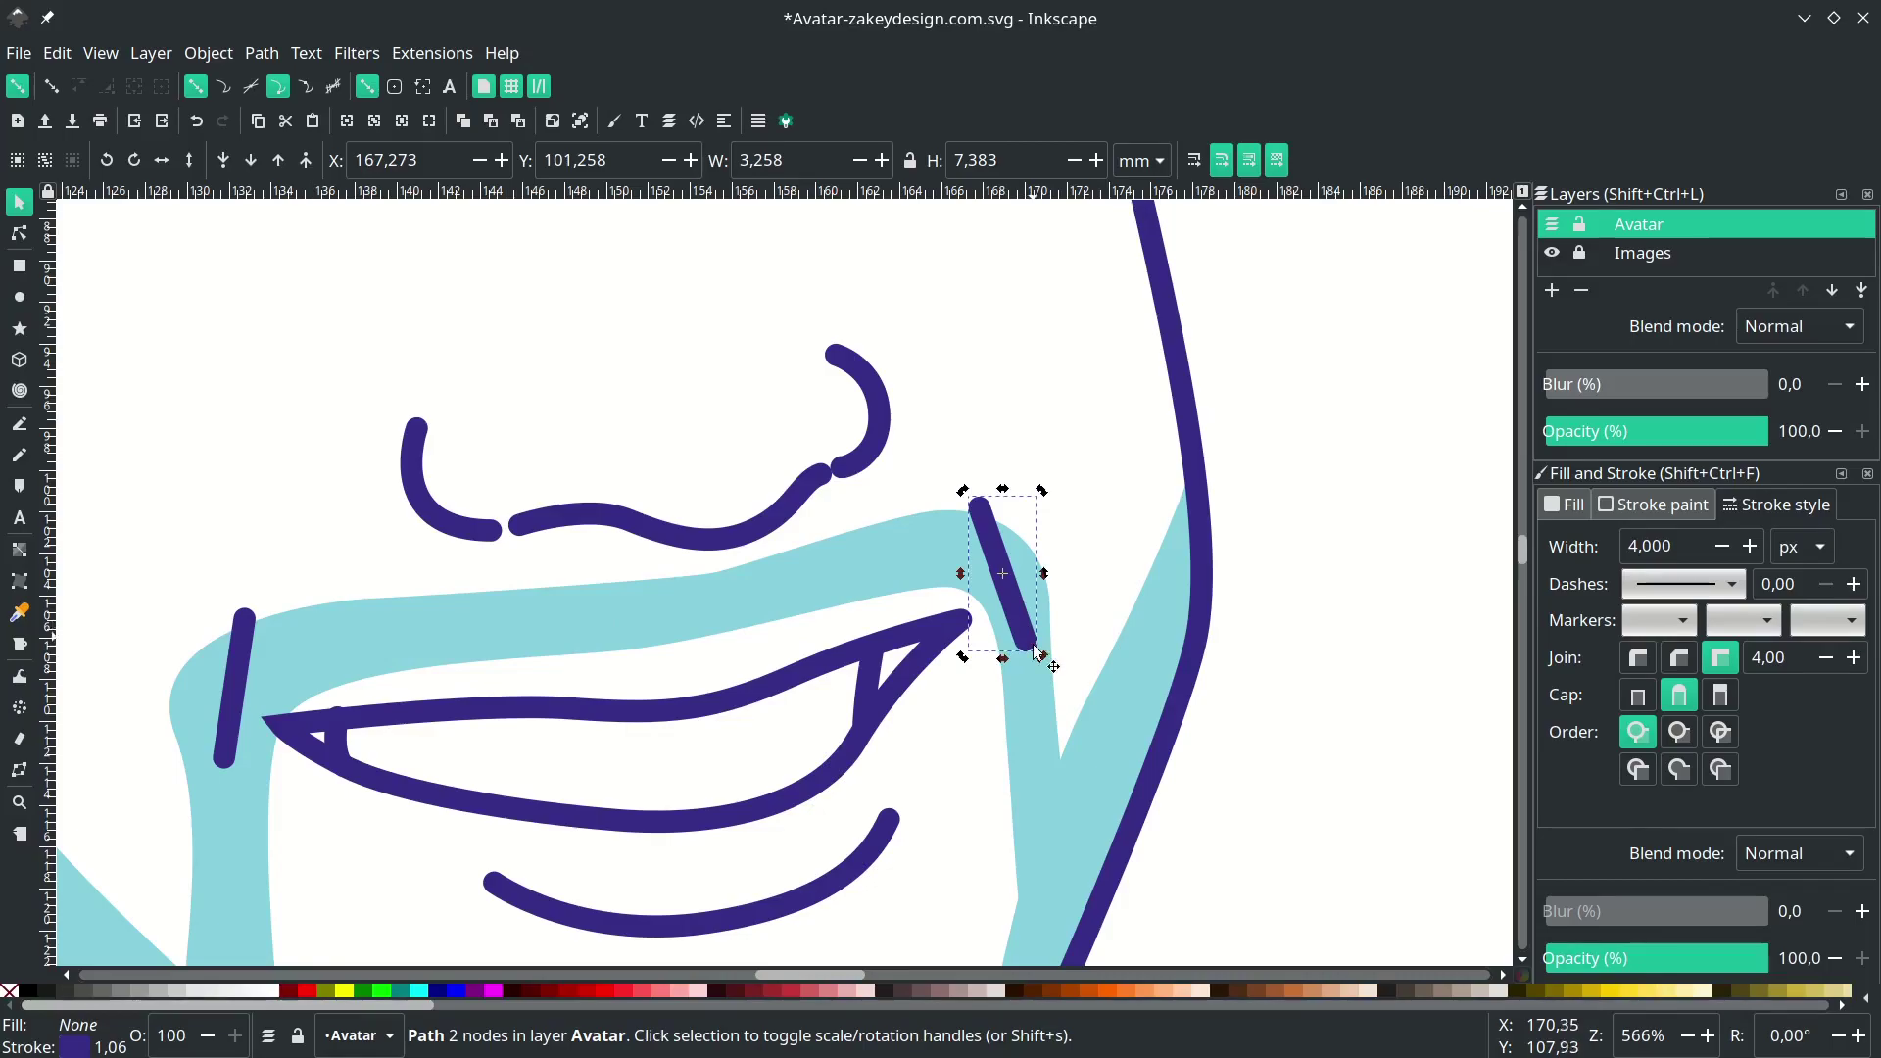
left_click_drag(1041, 656, 1008, 601)
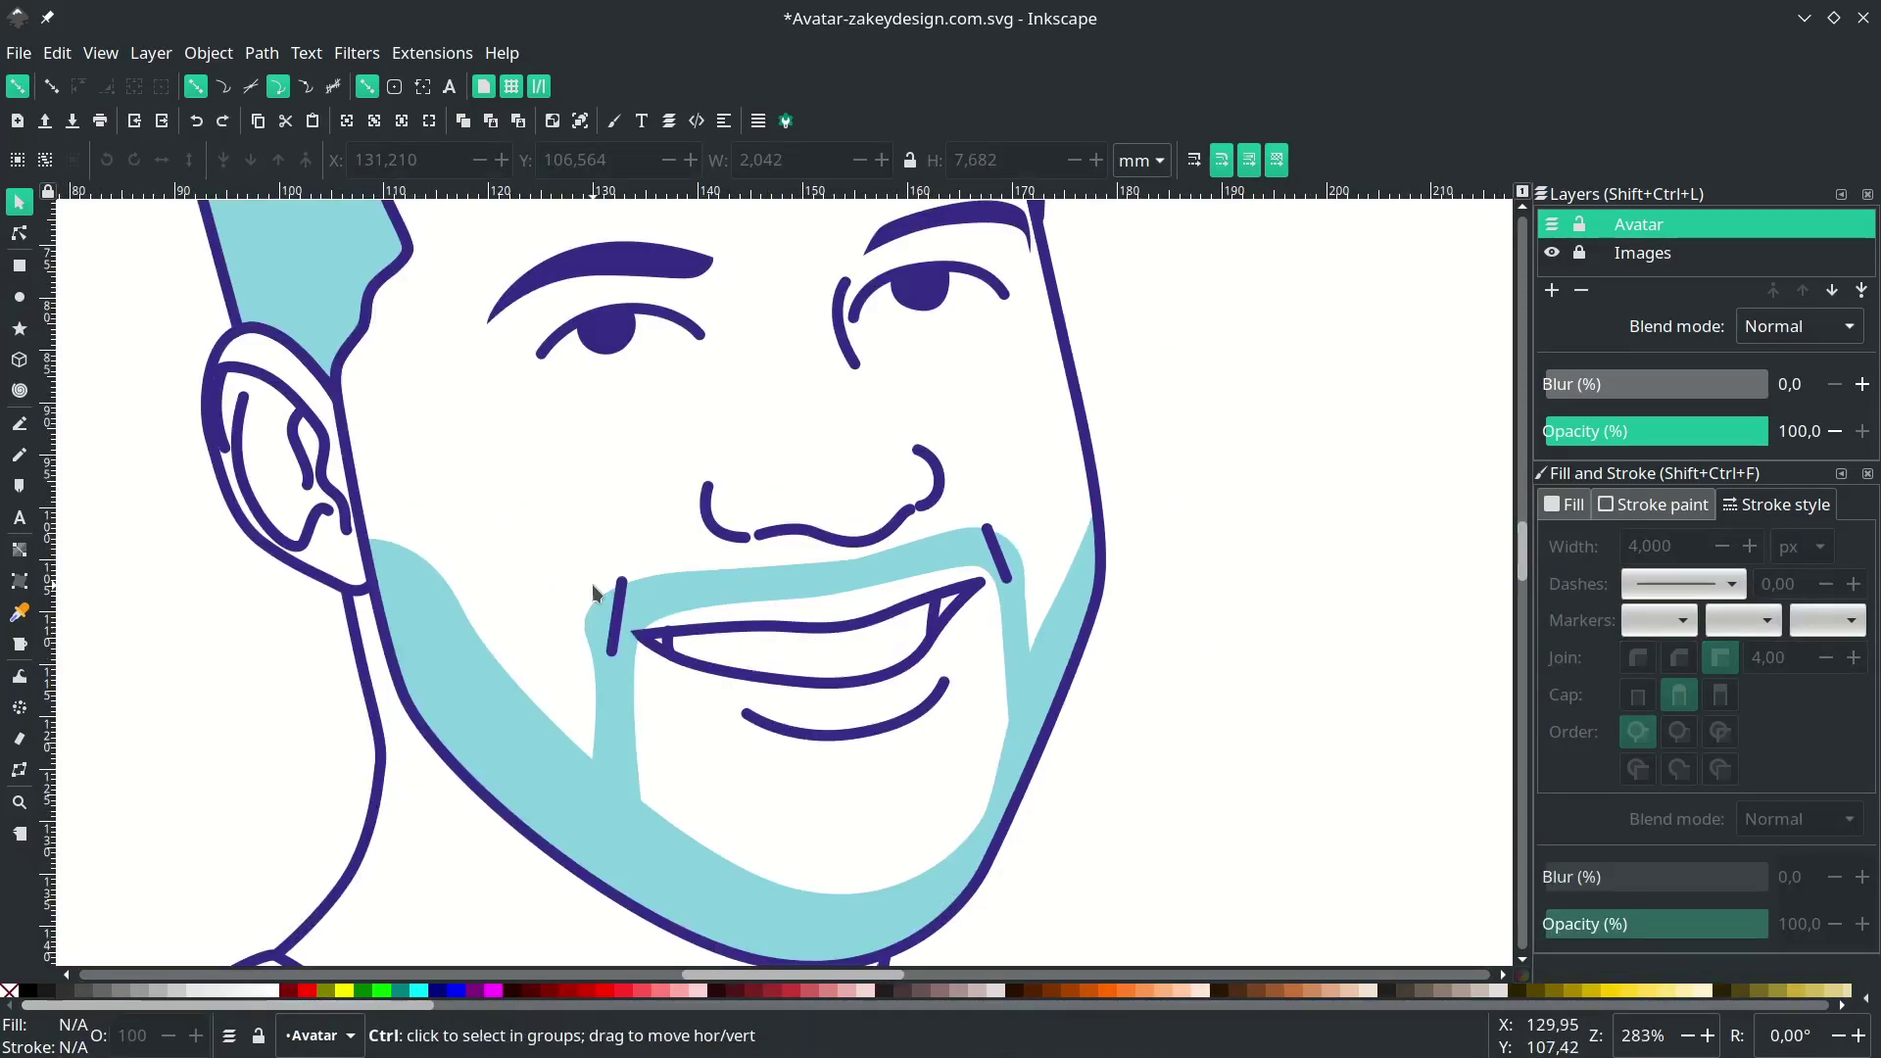
- Interpolate between the two short moustache lines with 11 steps, method 2 and duplicated endpaths
scroll(608, 585, "up", 2)
scroll(784, 614, "right", 3)
scroll(882, 563, "down", 2)
scroll(730, 627, "up", 2)
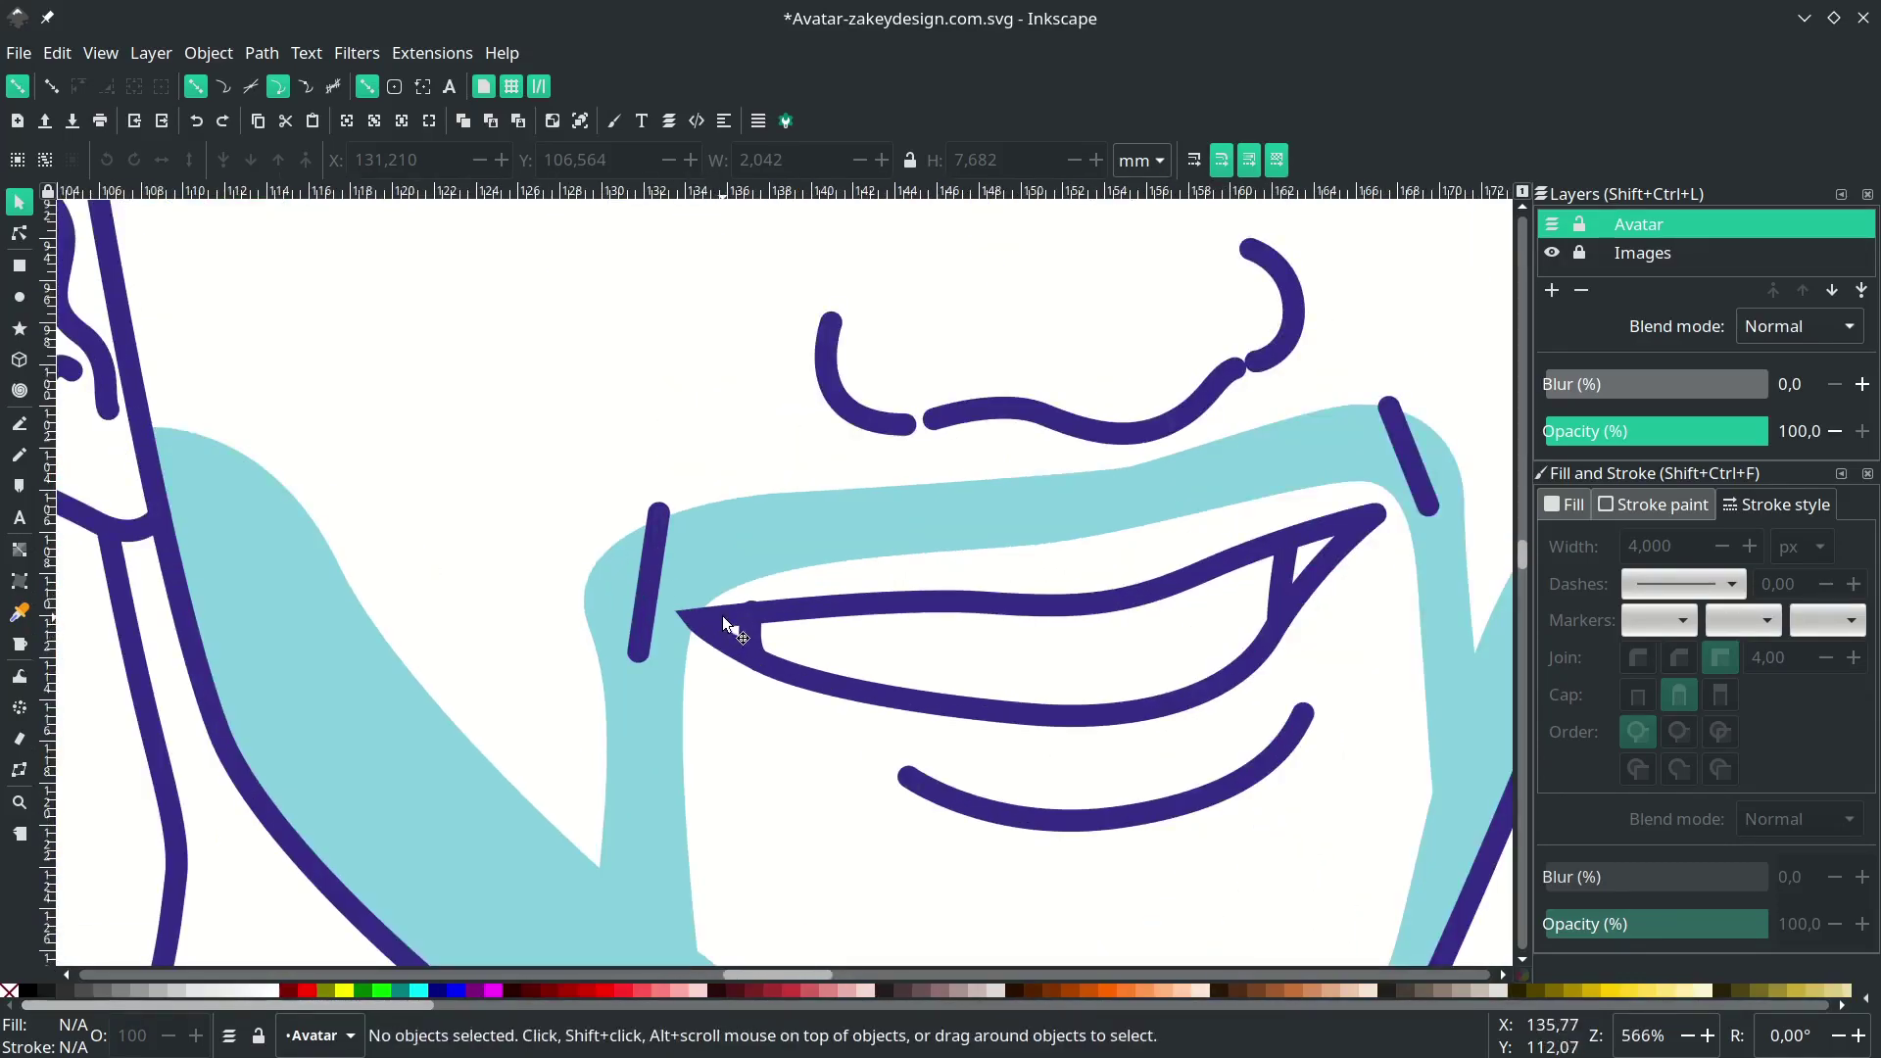
scroll(582, 599, "down", 2)
scroll(737, 609, "up", 1)
scroll(637, 620, "right", 2)
left_click(538, 648)
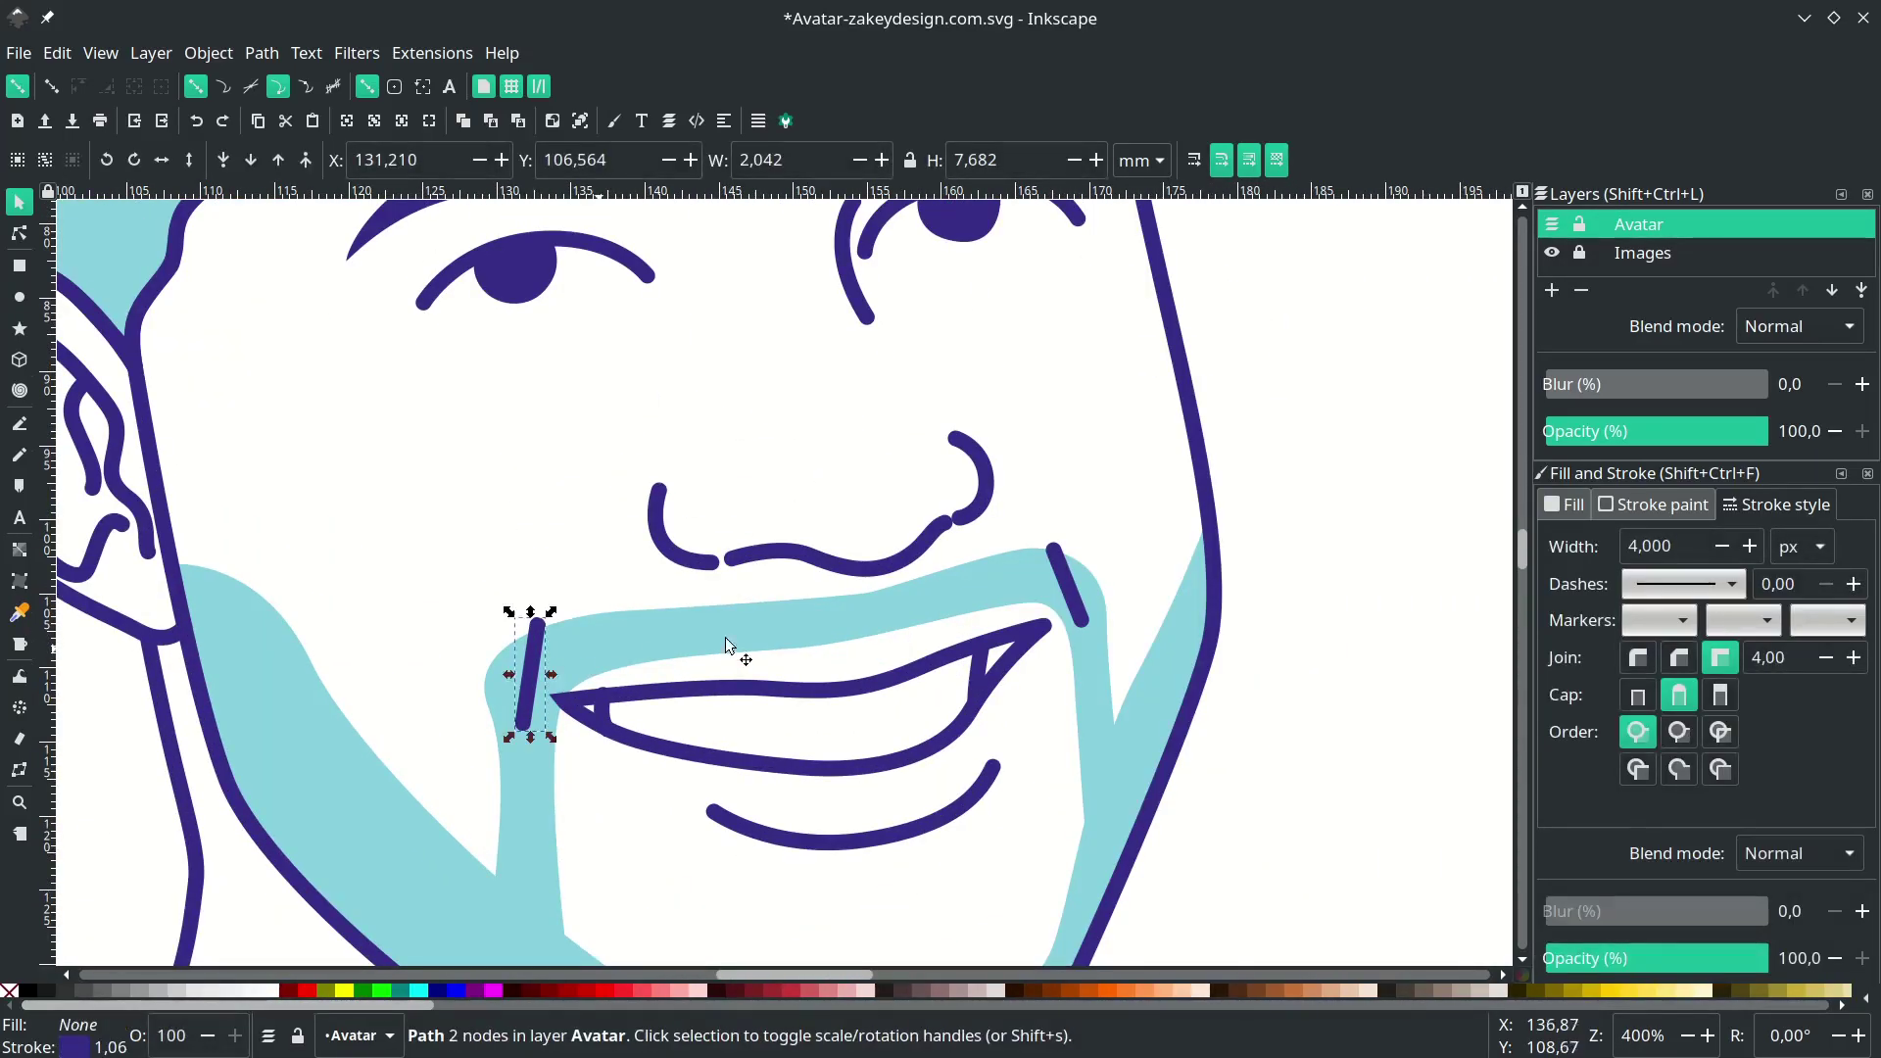
left_click(1080, 606, "shift")
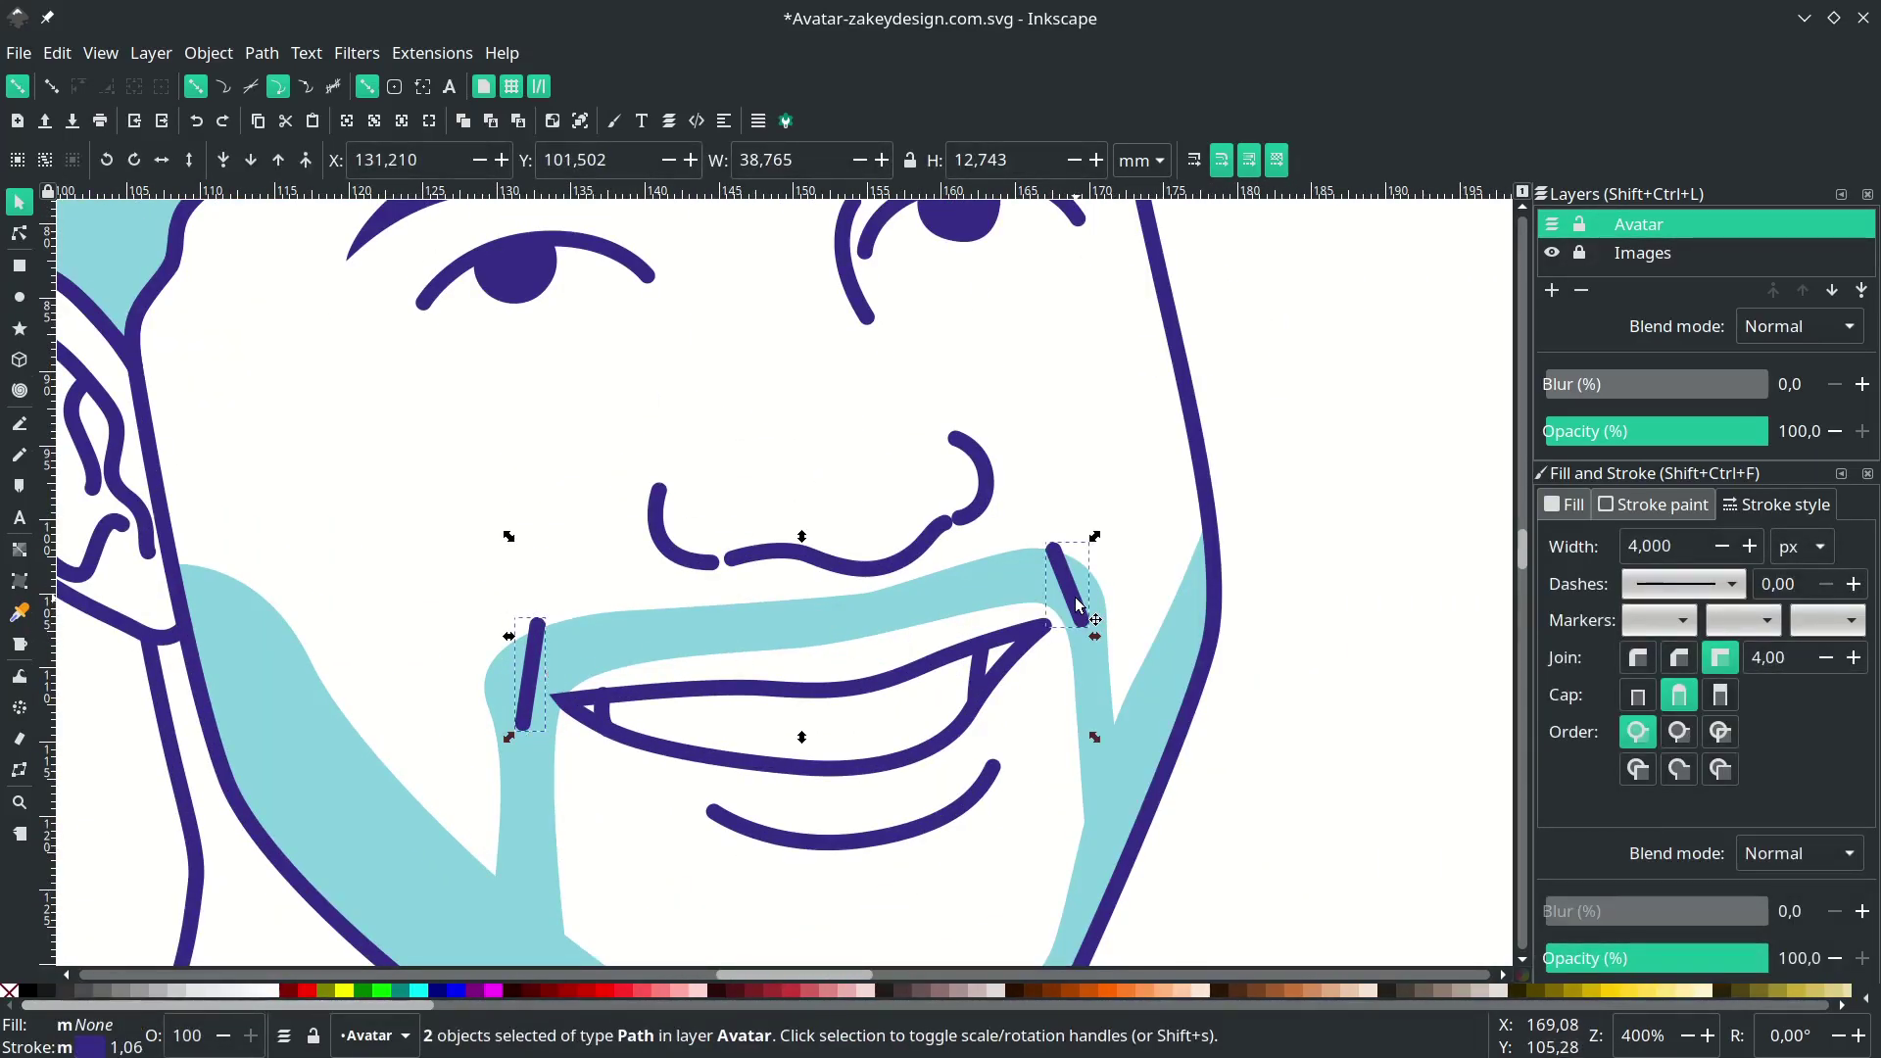
left_click(434, 56)
mouse_move(688, 300)
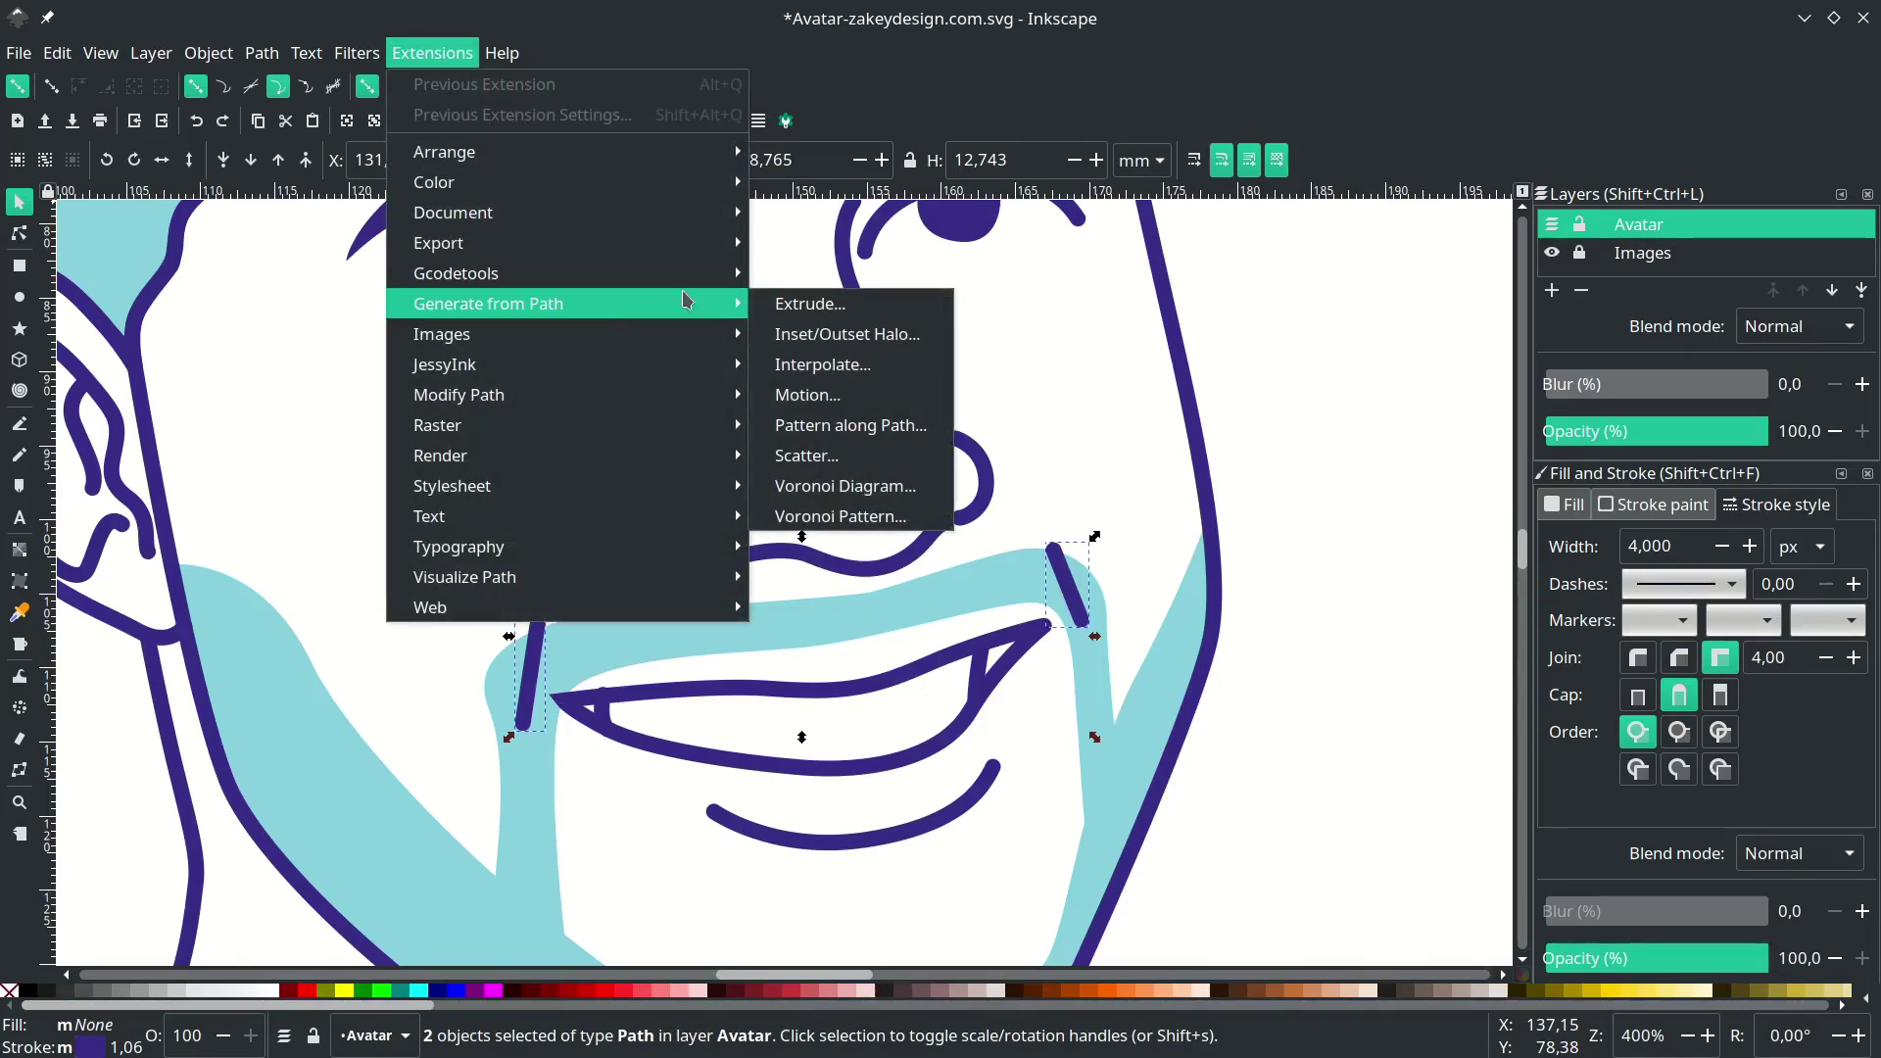
left_click(884, 381)
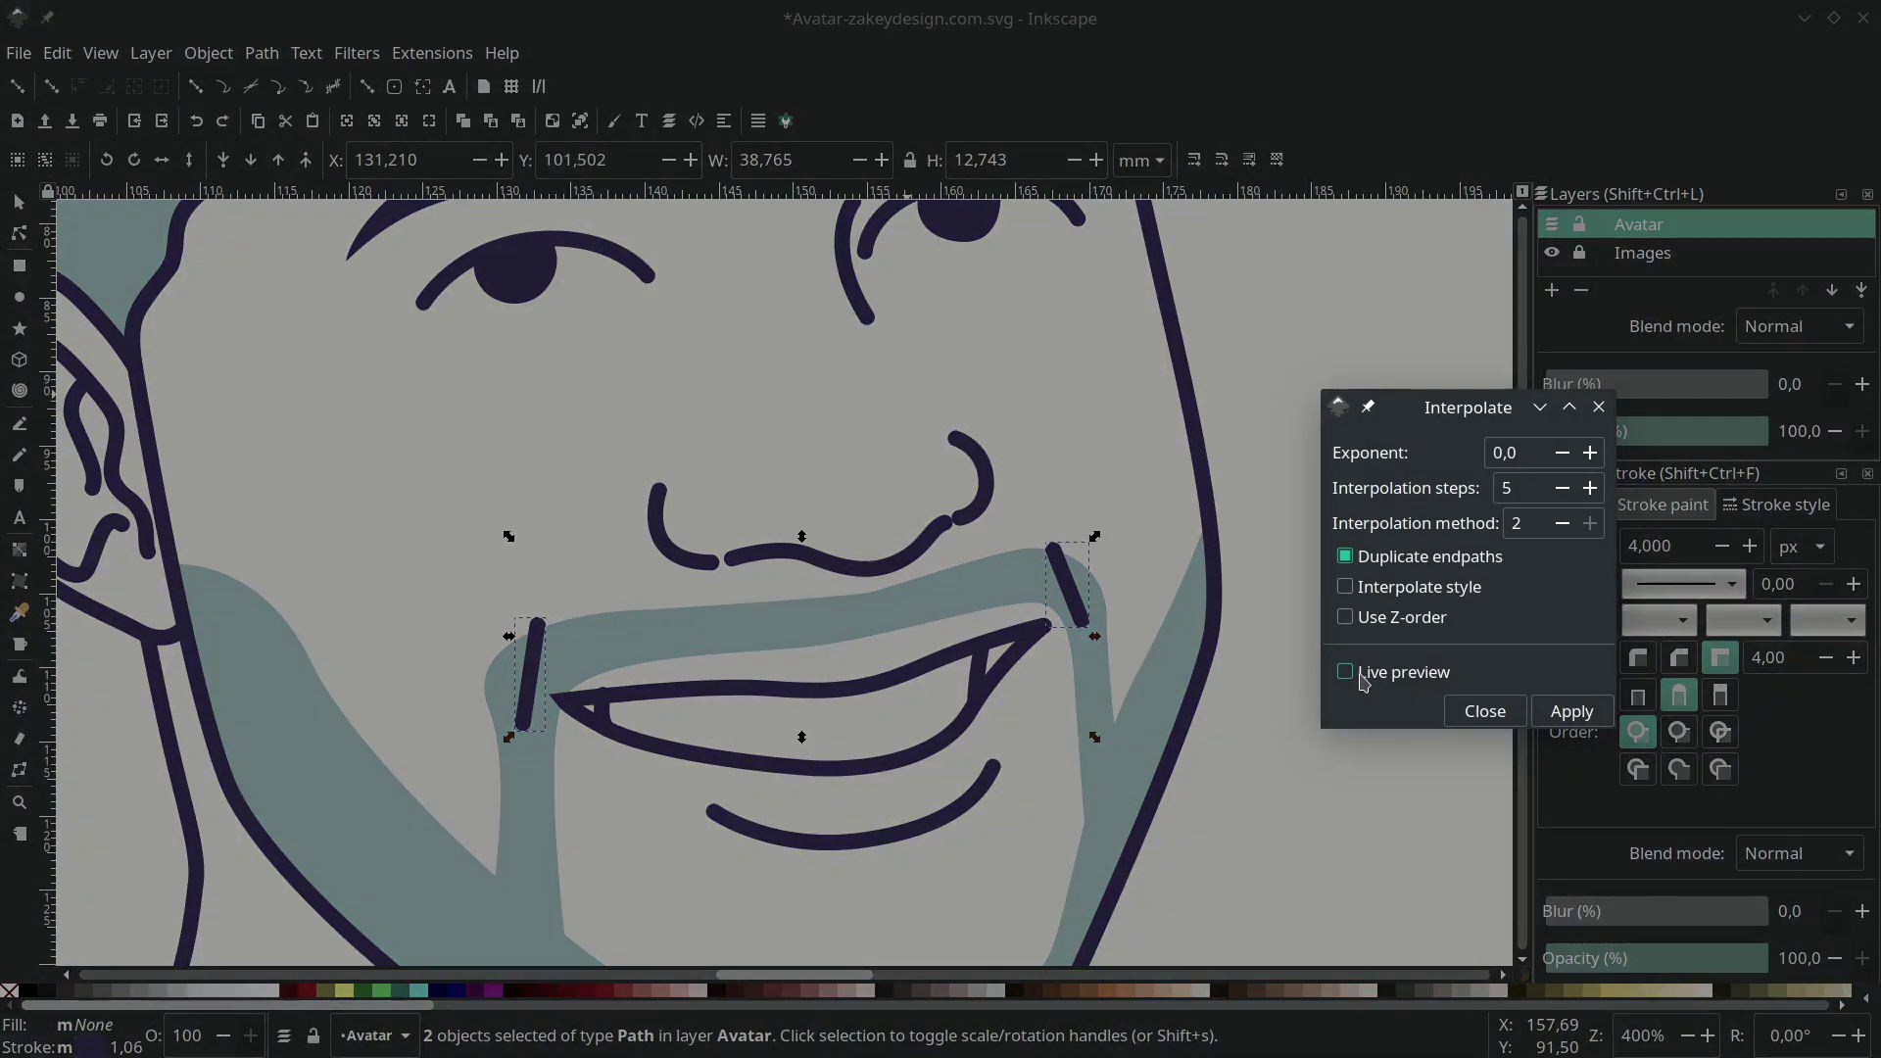
left_click(1358, 676)
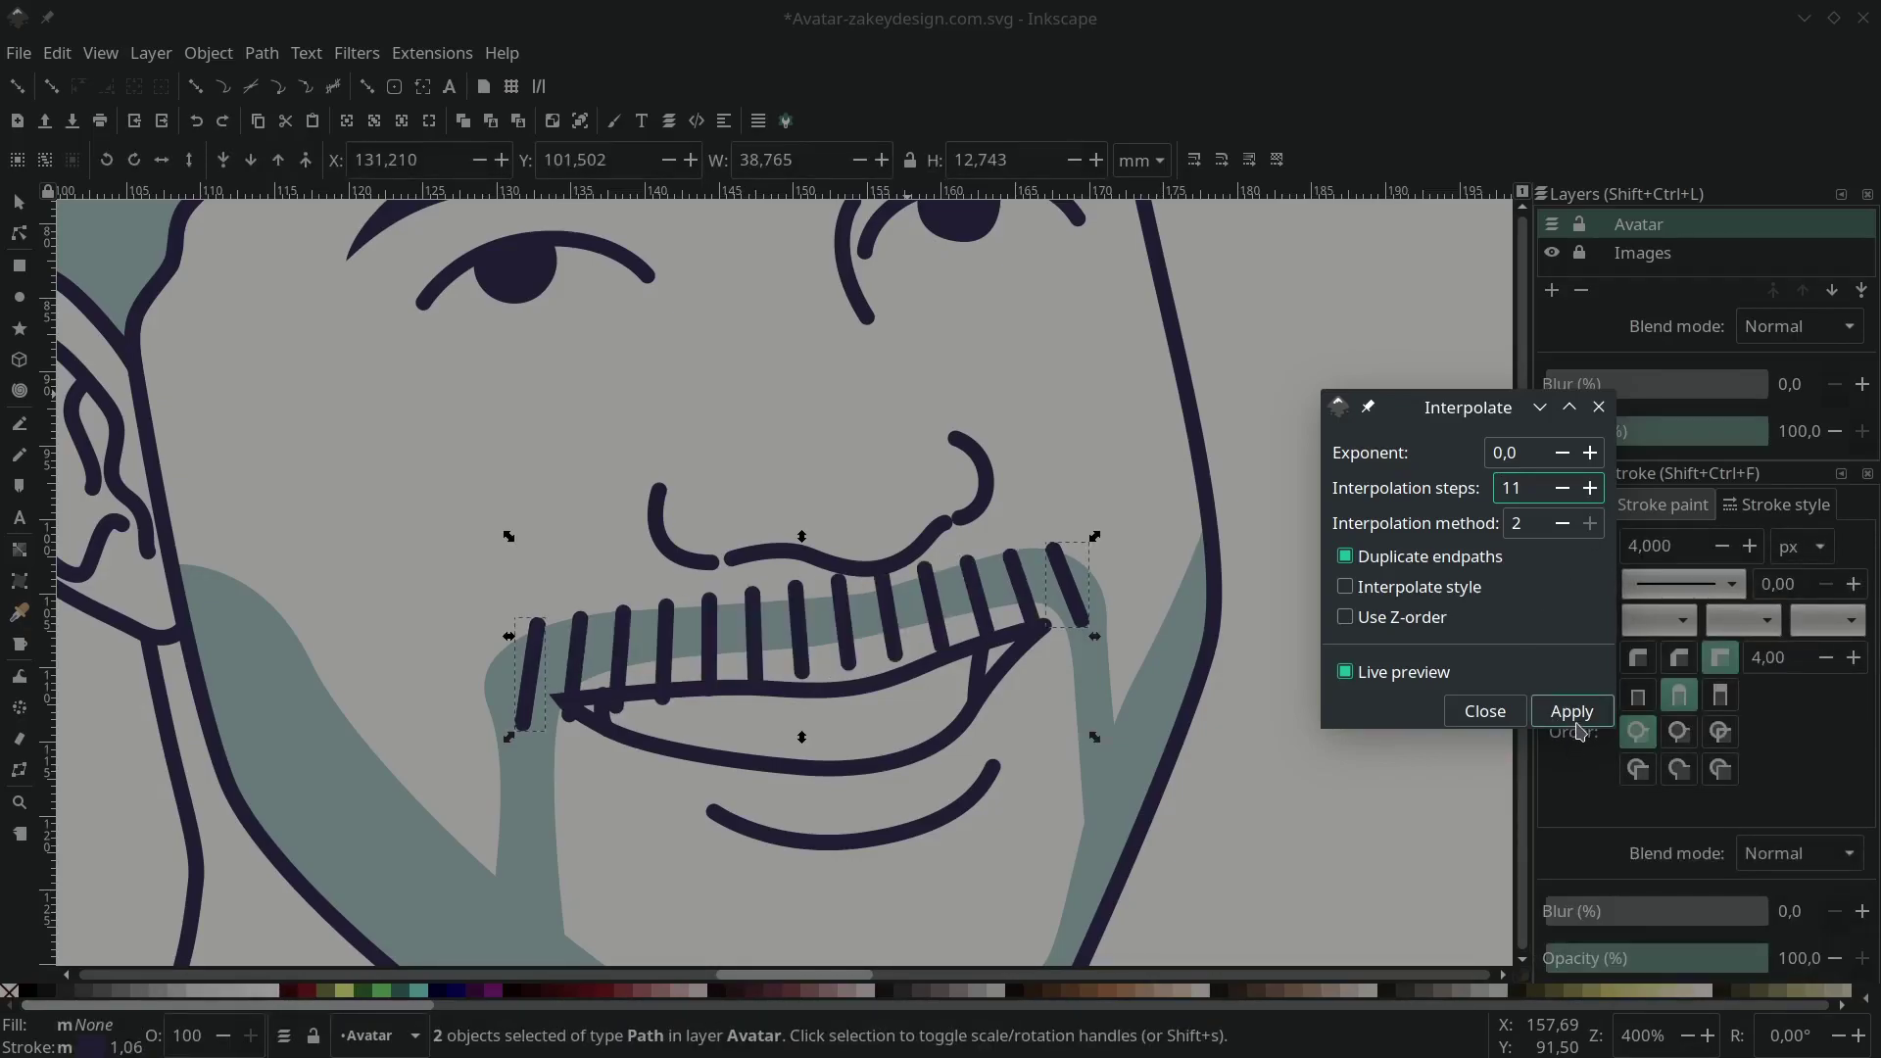
left_click(1573, 712)
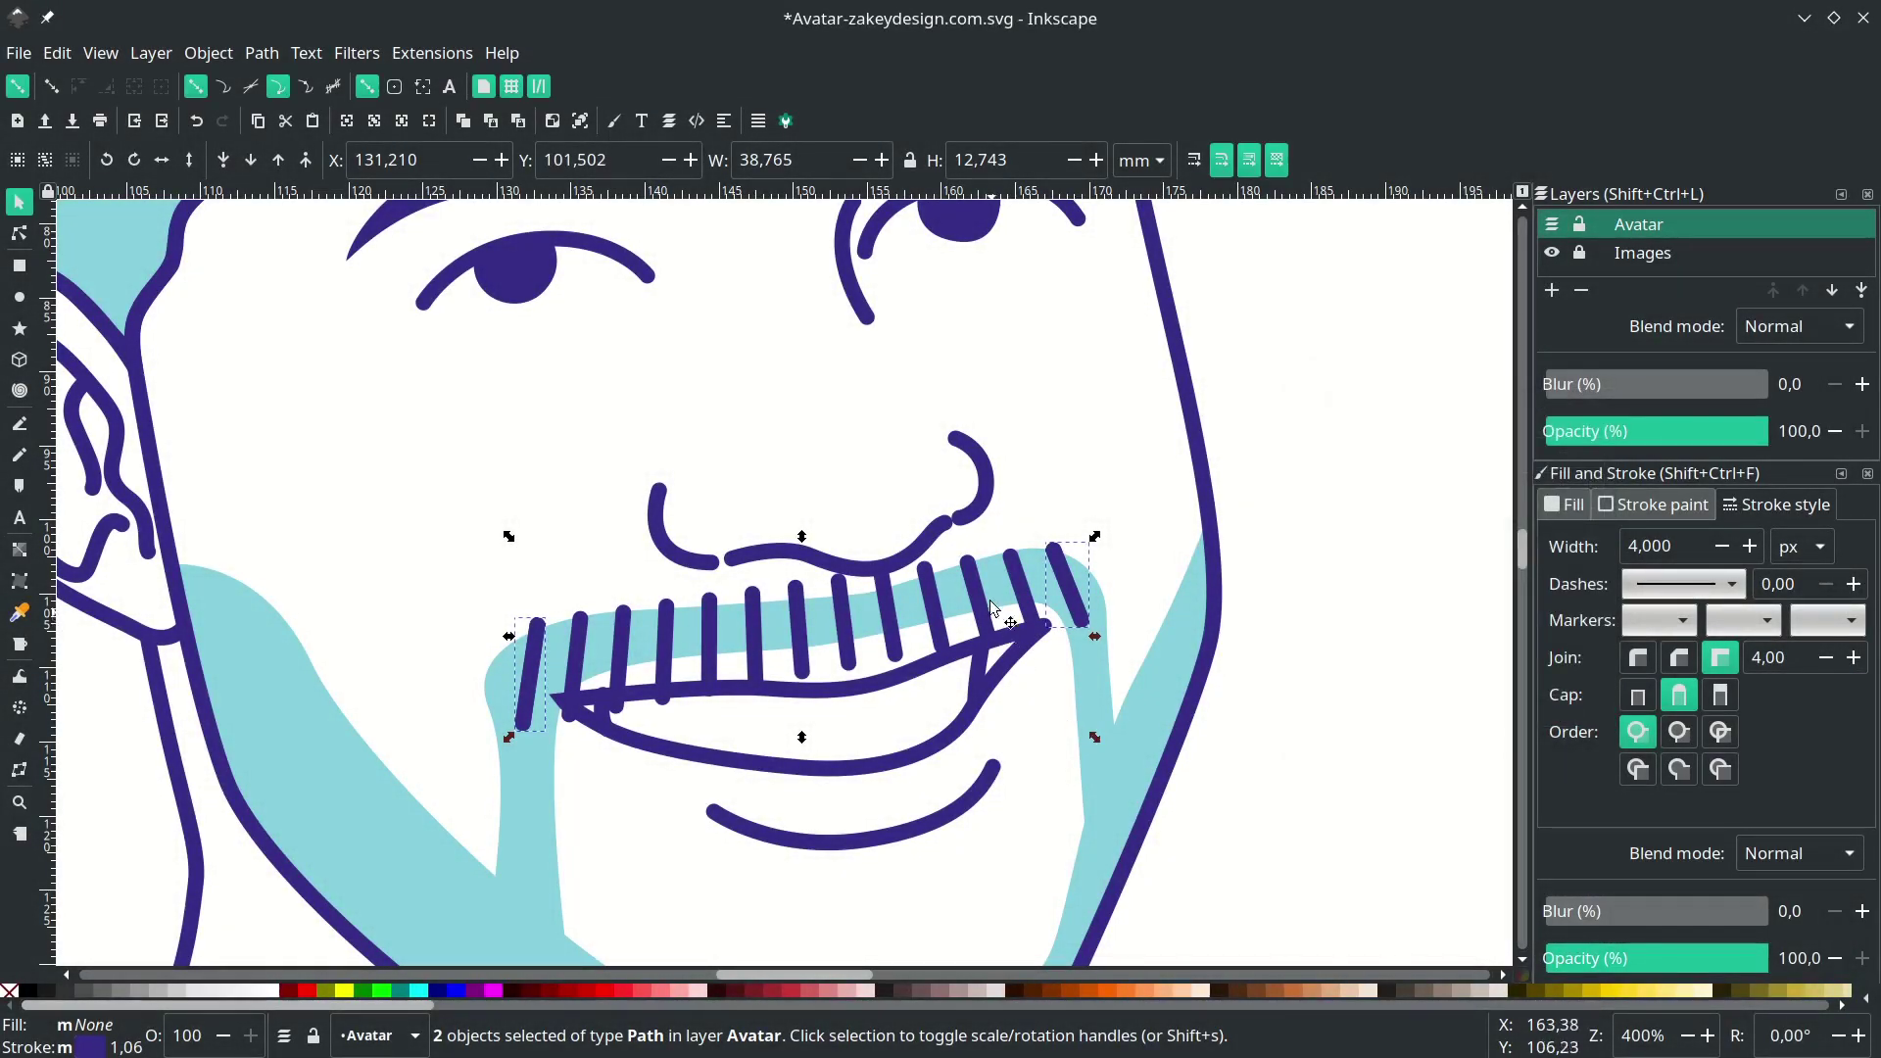
- Move the interpolated moustache lines up clear of the moustache and delete the two original end lines
left_click_drag(986, 628, 967, 512)
left_click(1066, 586)
left_click(530, 672, "shift")
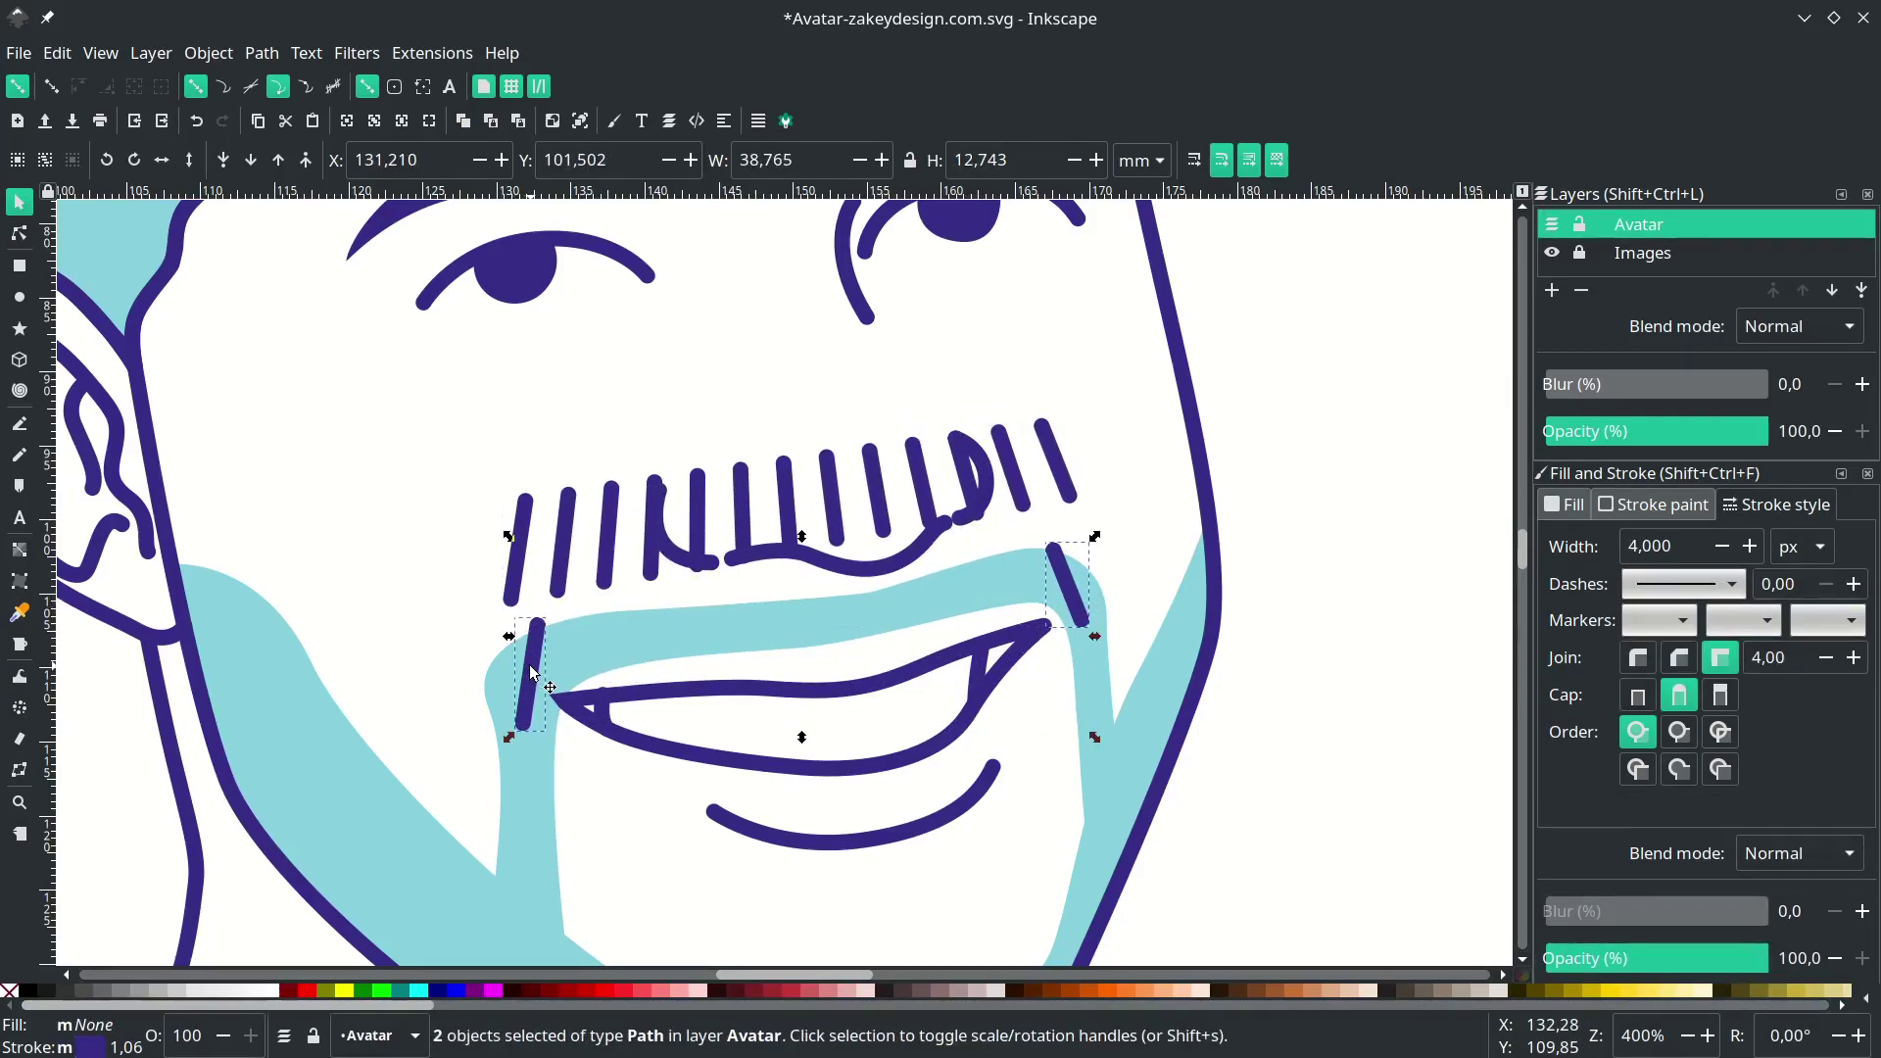
key("Escape")
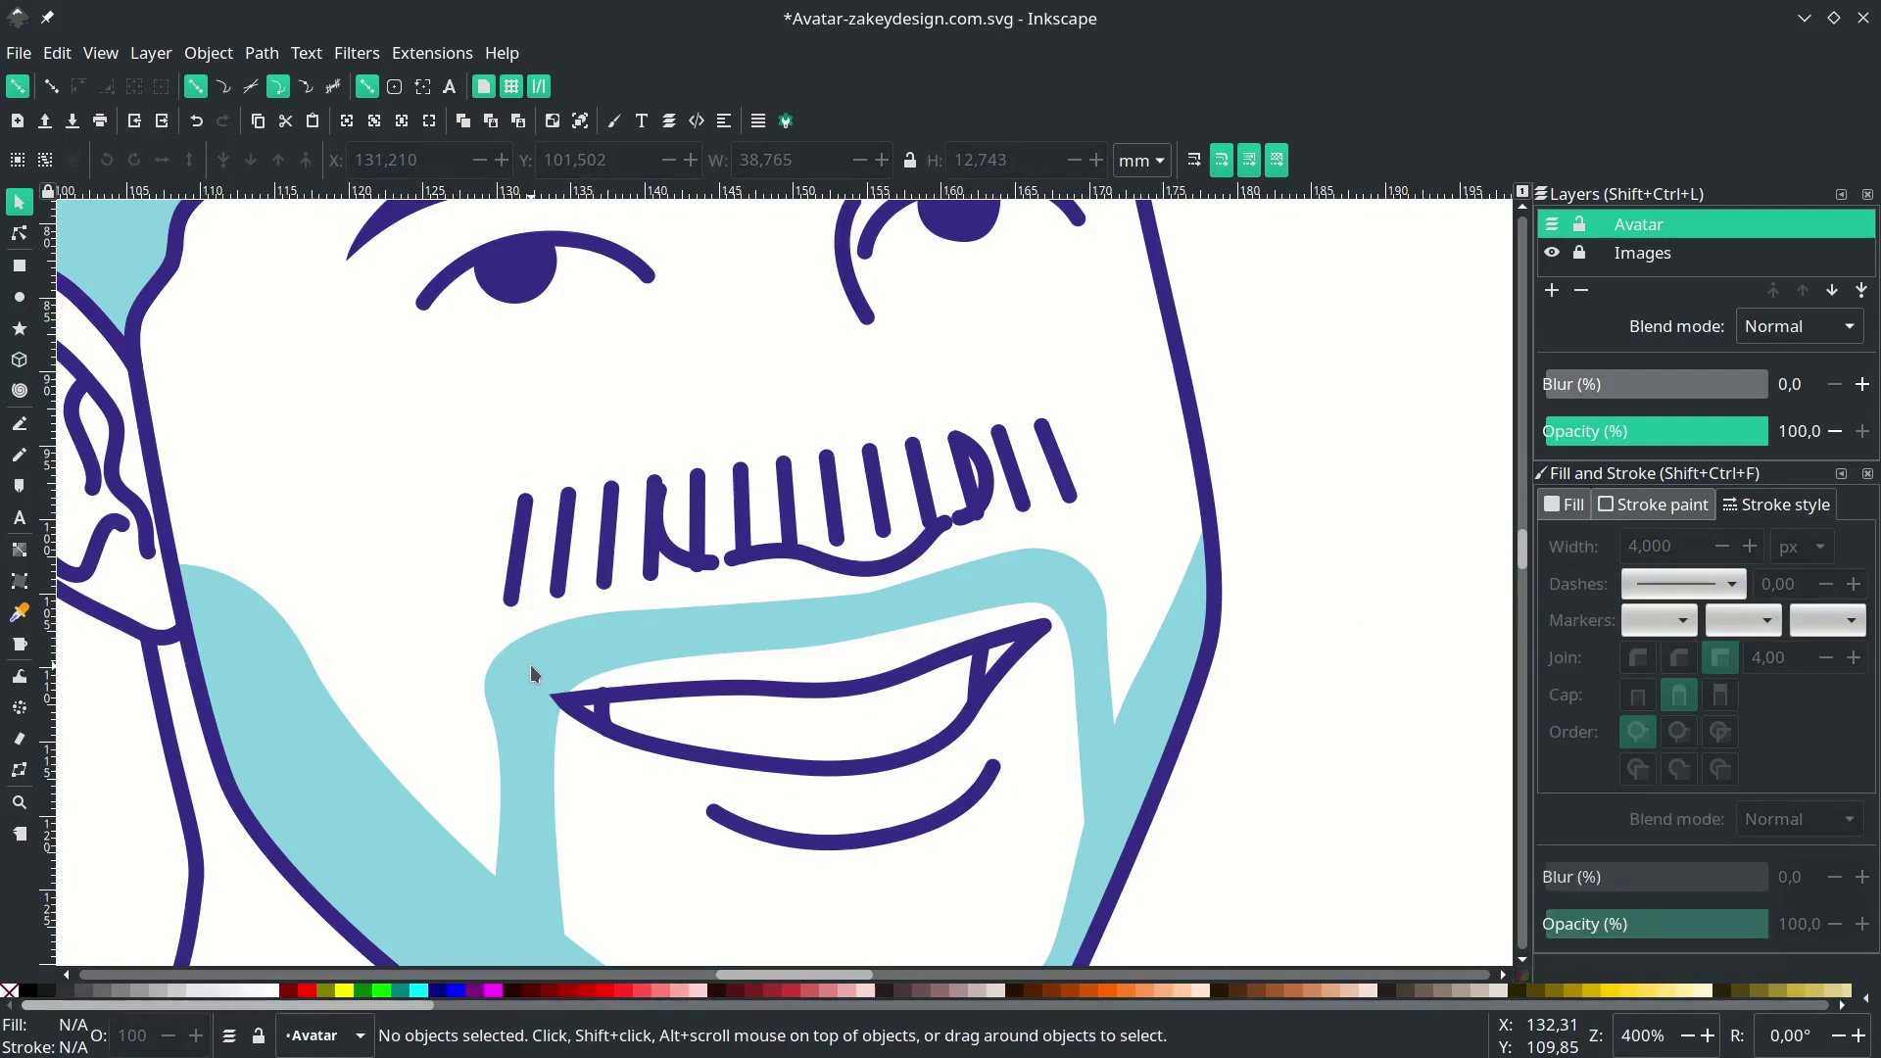
- Turn snapping off and place the group of interpolated lines back over the moustache shape
left_click(750, 512)
left_click_drag(749, 512, 761, 652)
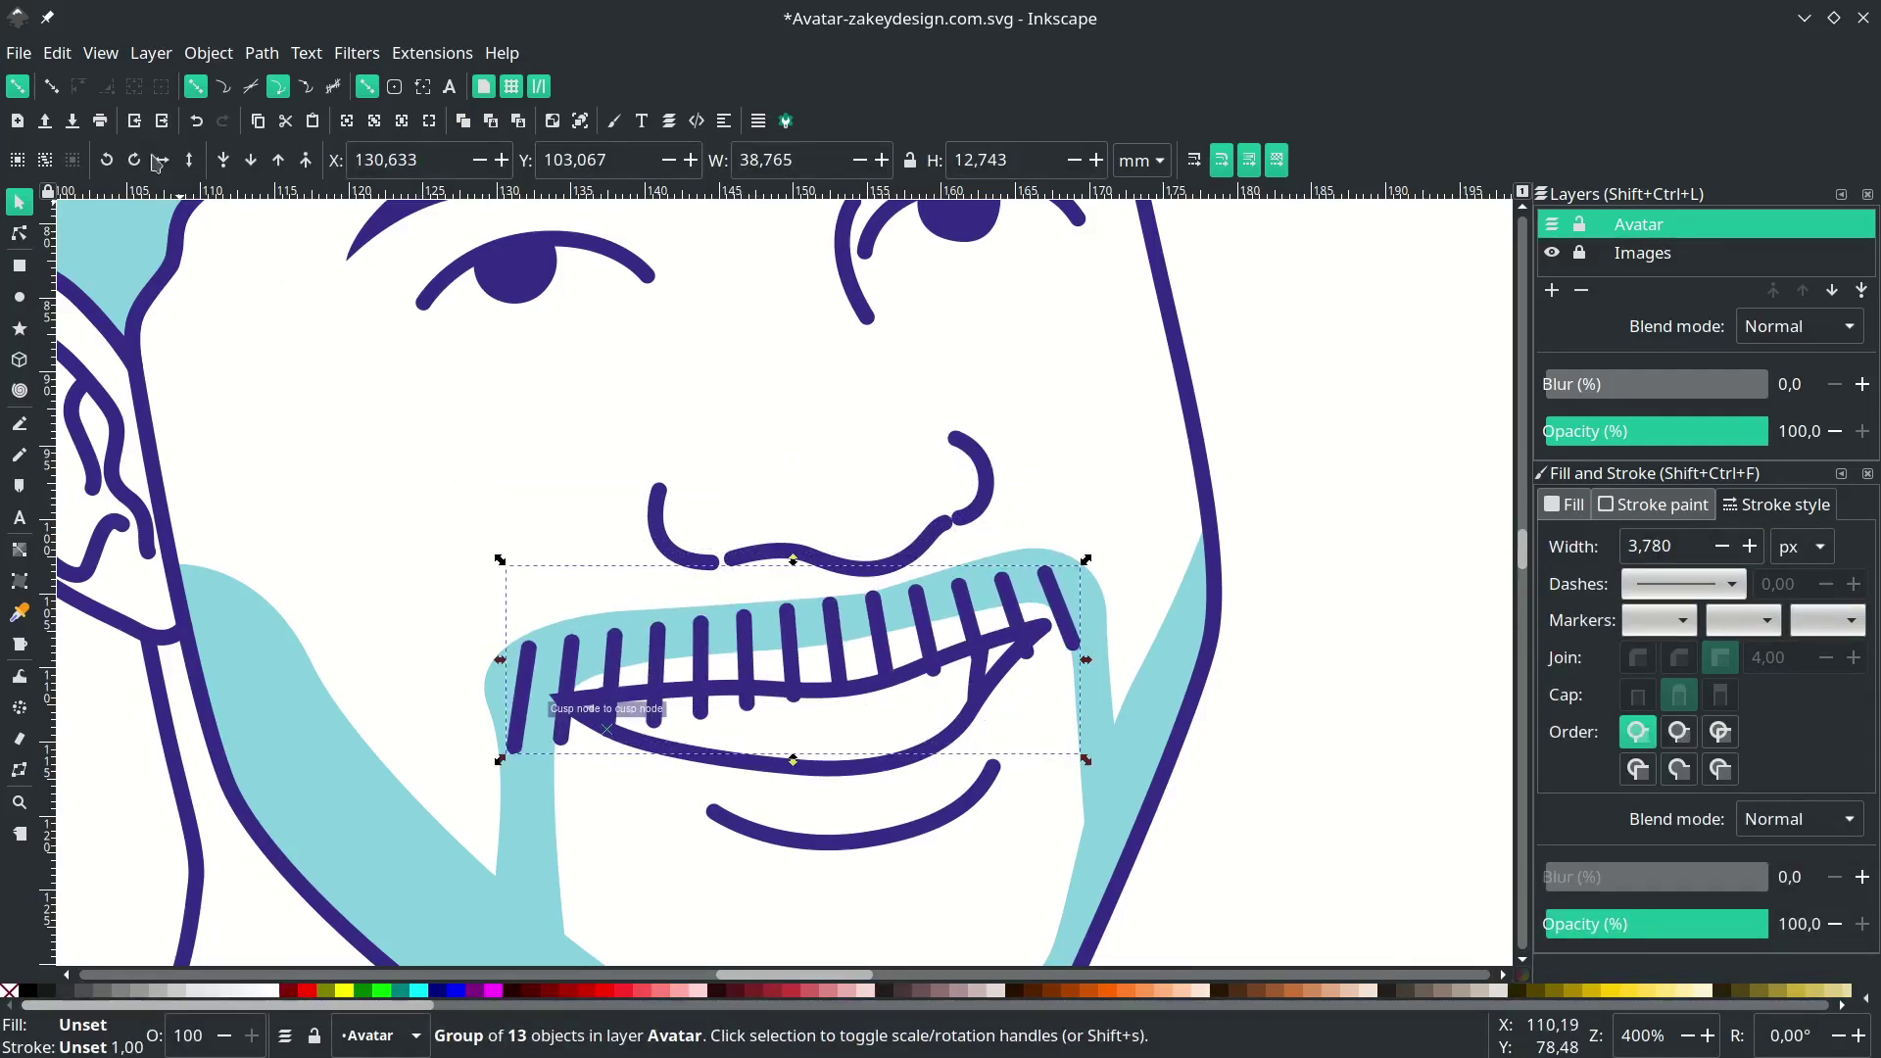
left_click(25, 95)
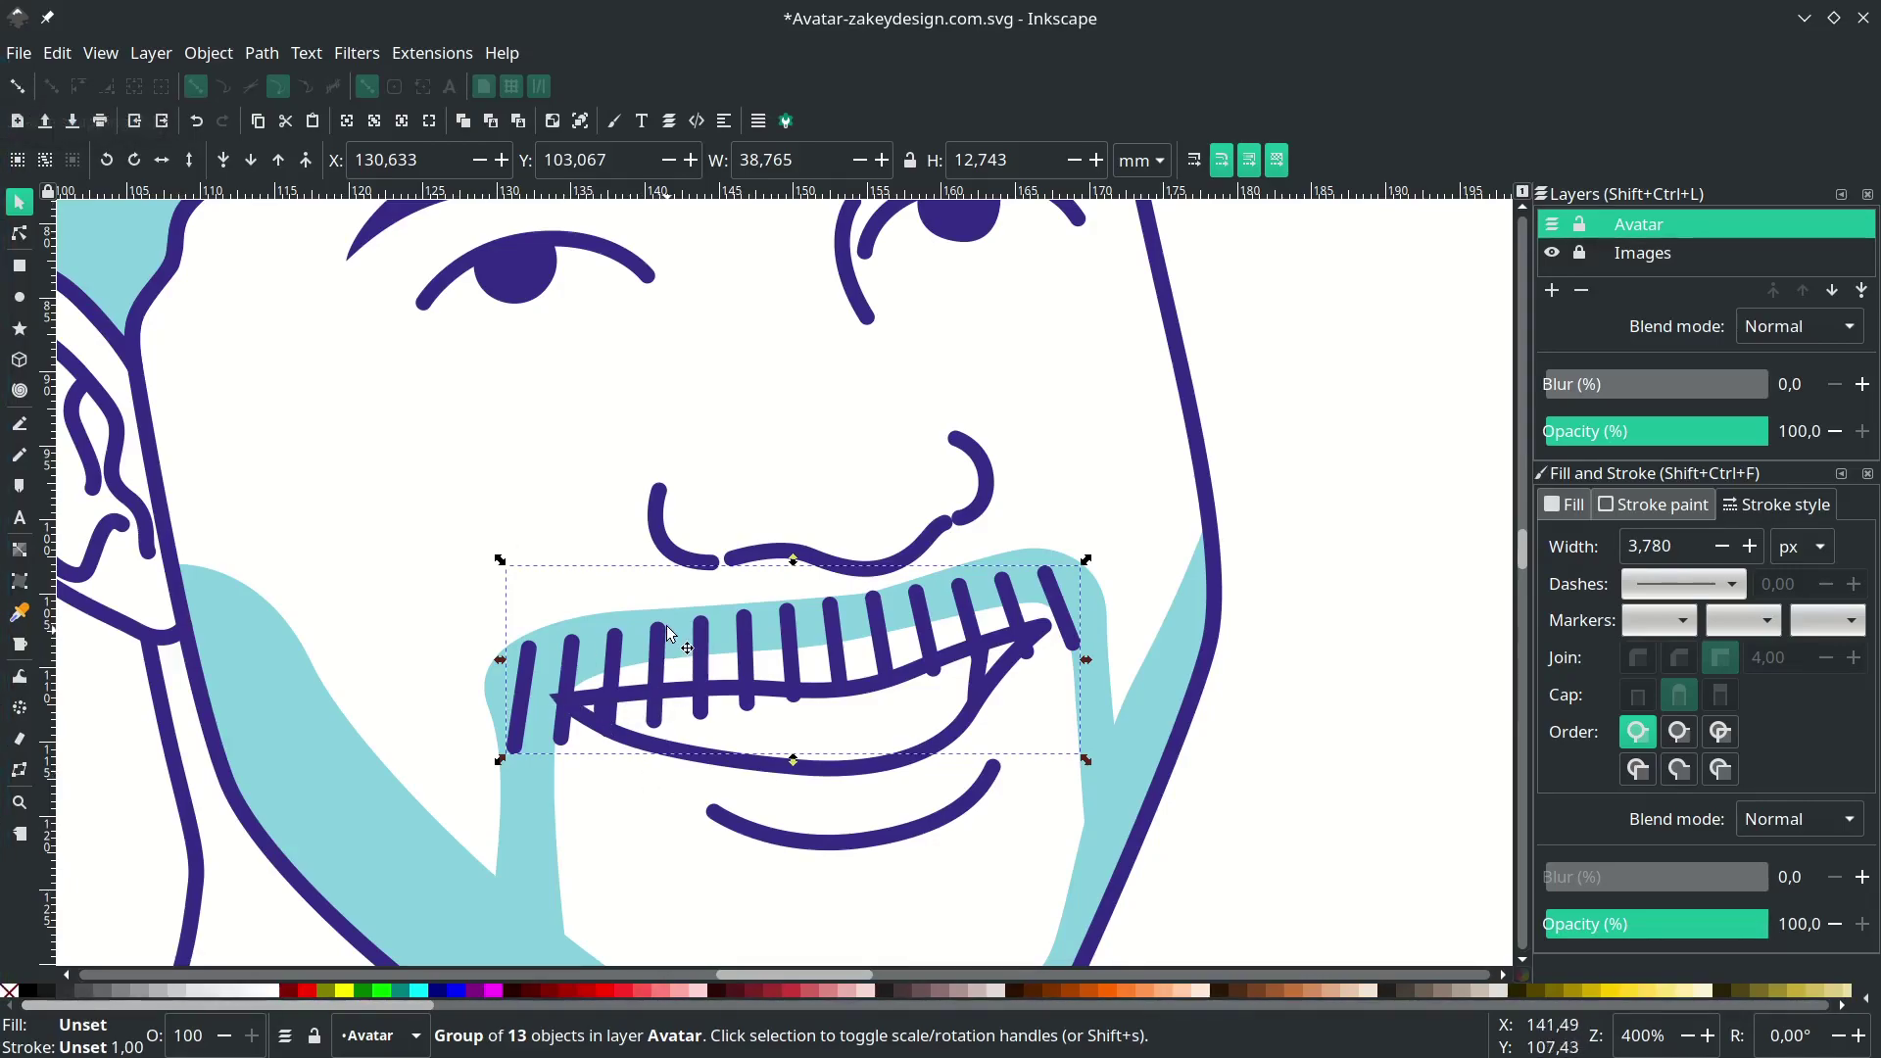
left_click_drag(694, 664, 866, 635)
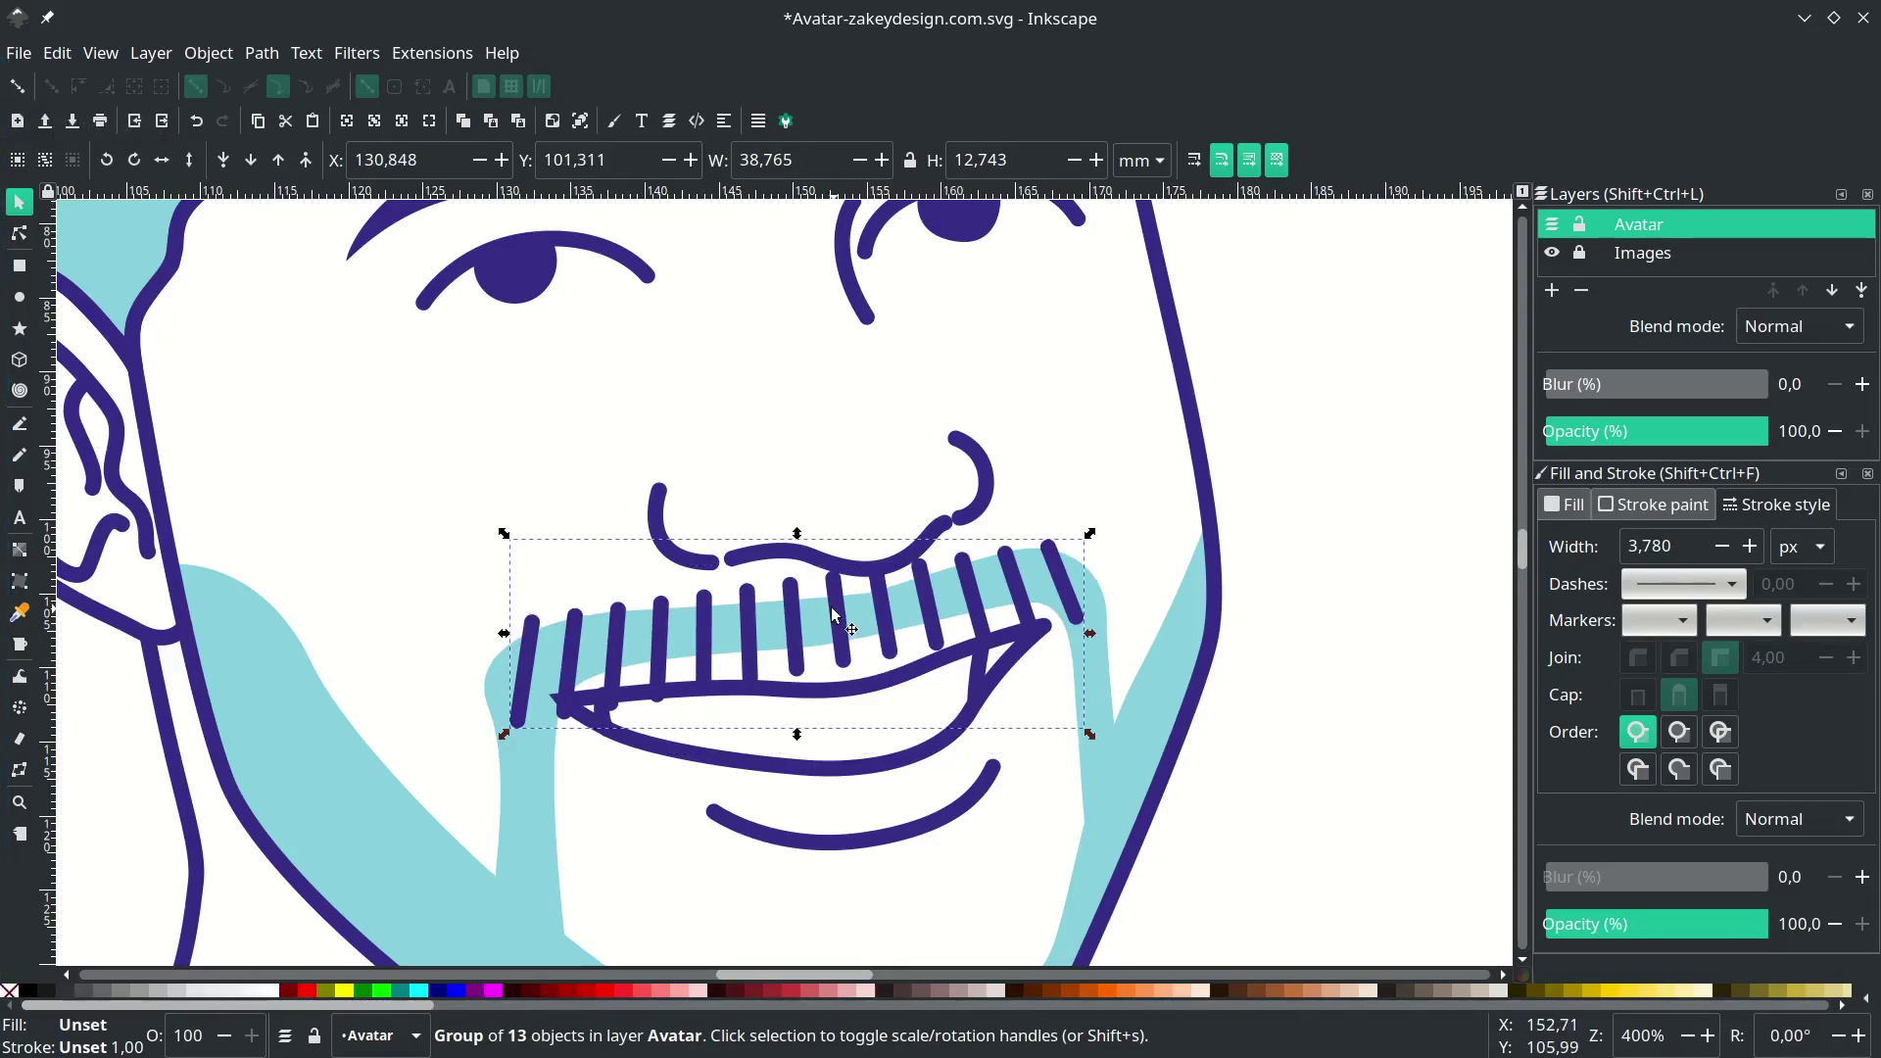
- Add a Bend path effect to the group of moustache lines
left_click(271, 57)
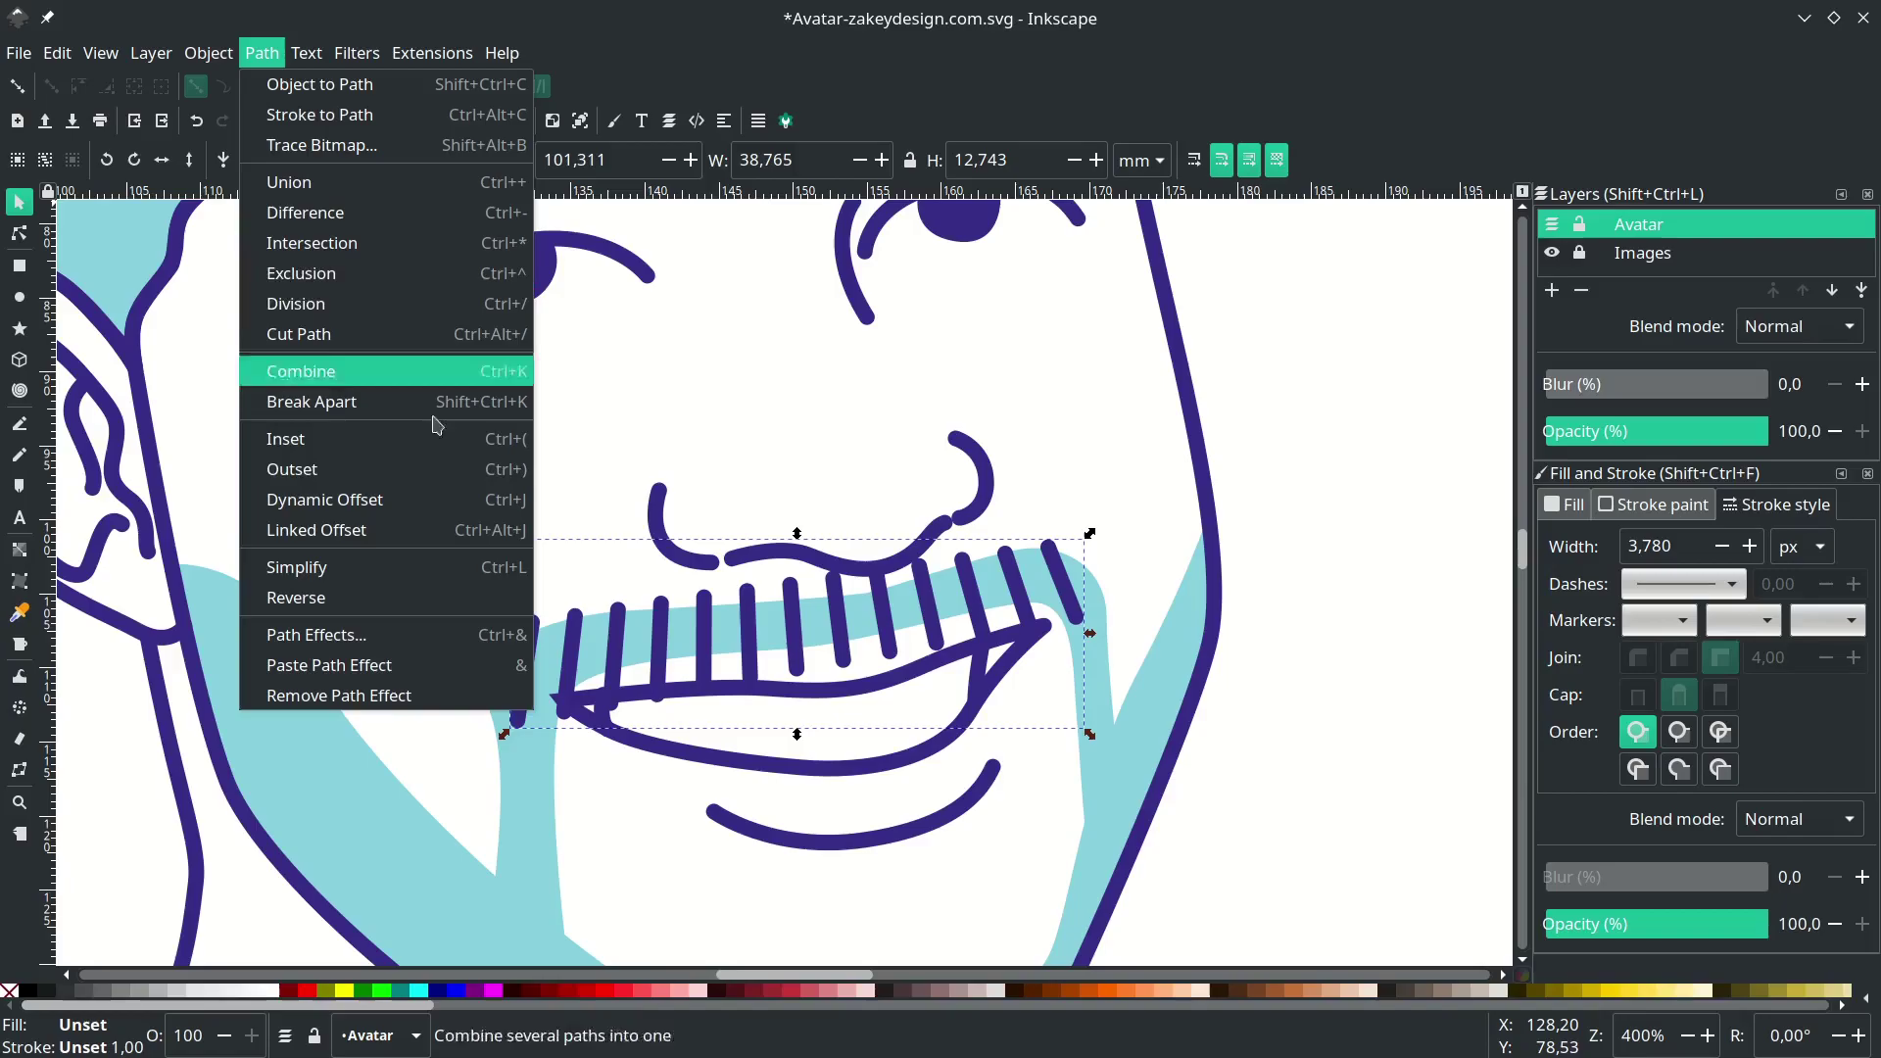
left_click(532, 638)
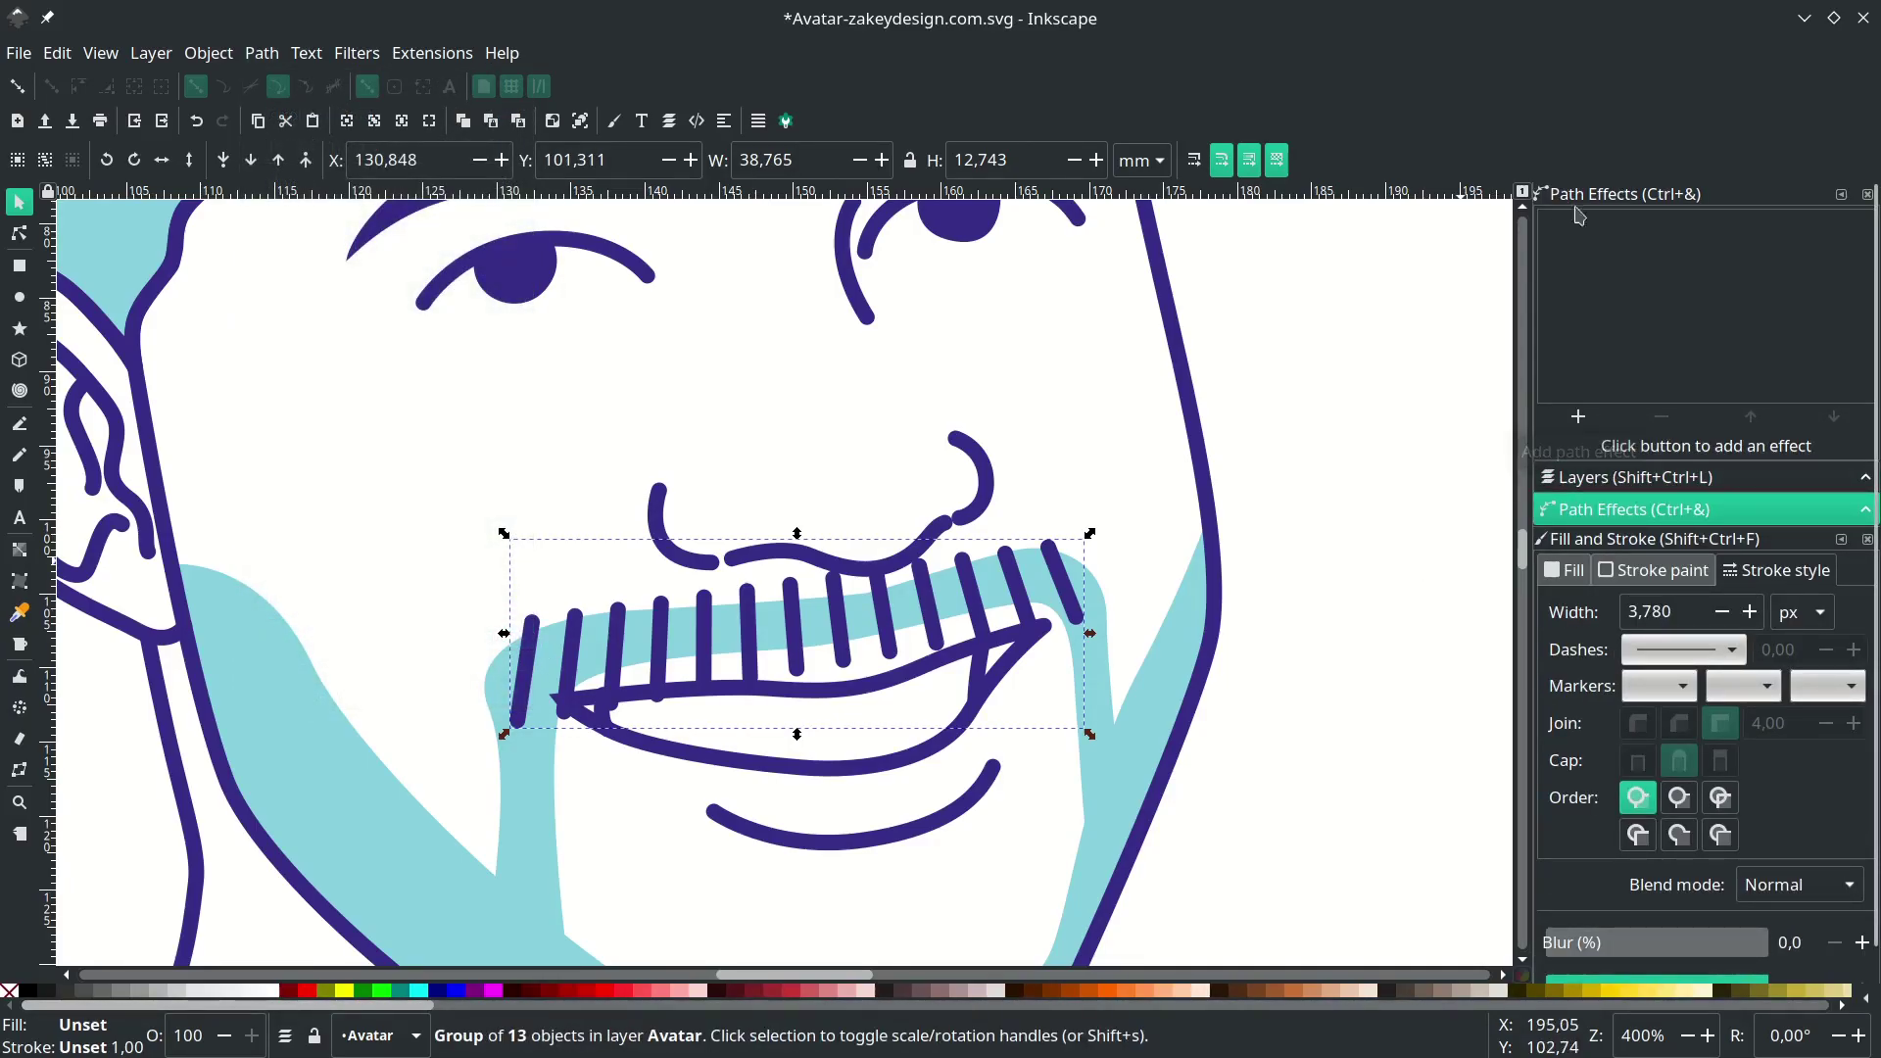
left_click(1580, 419)
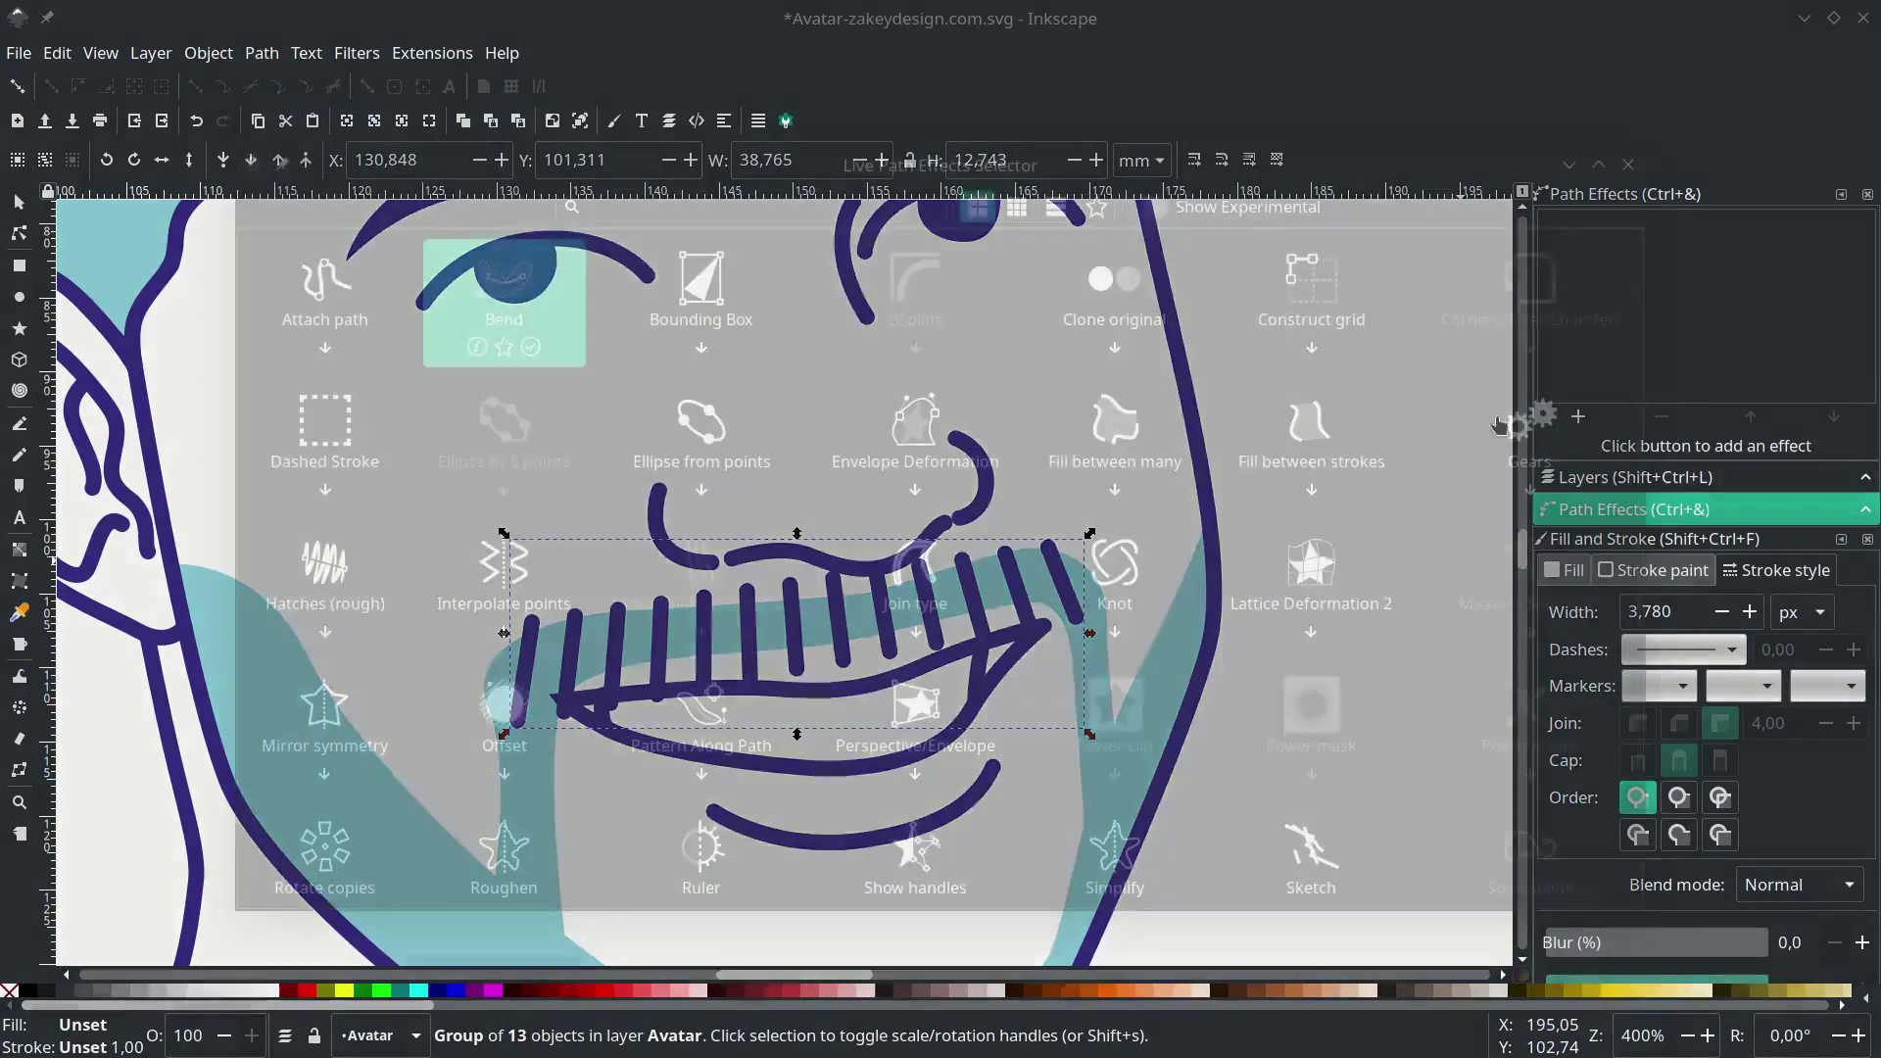
left_click(532, 291)
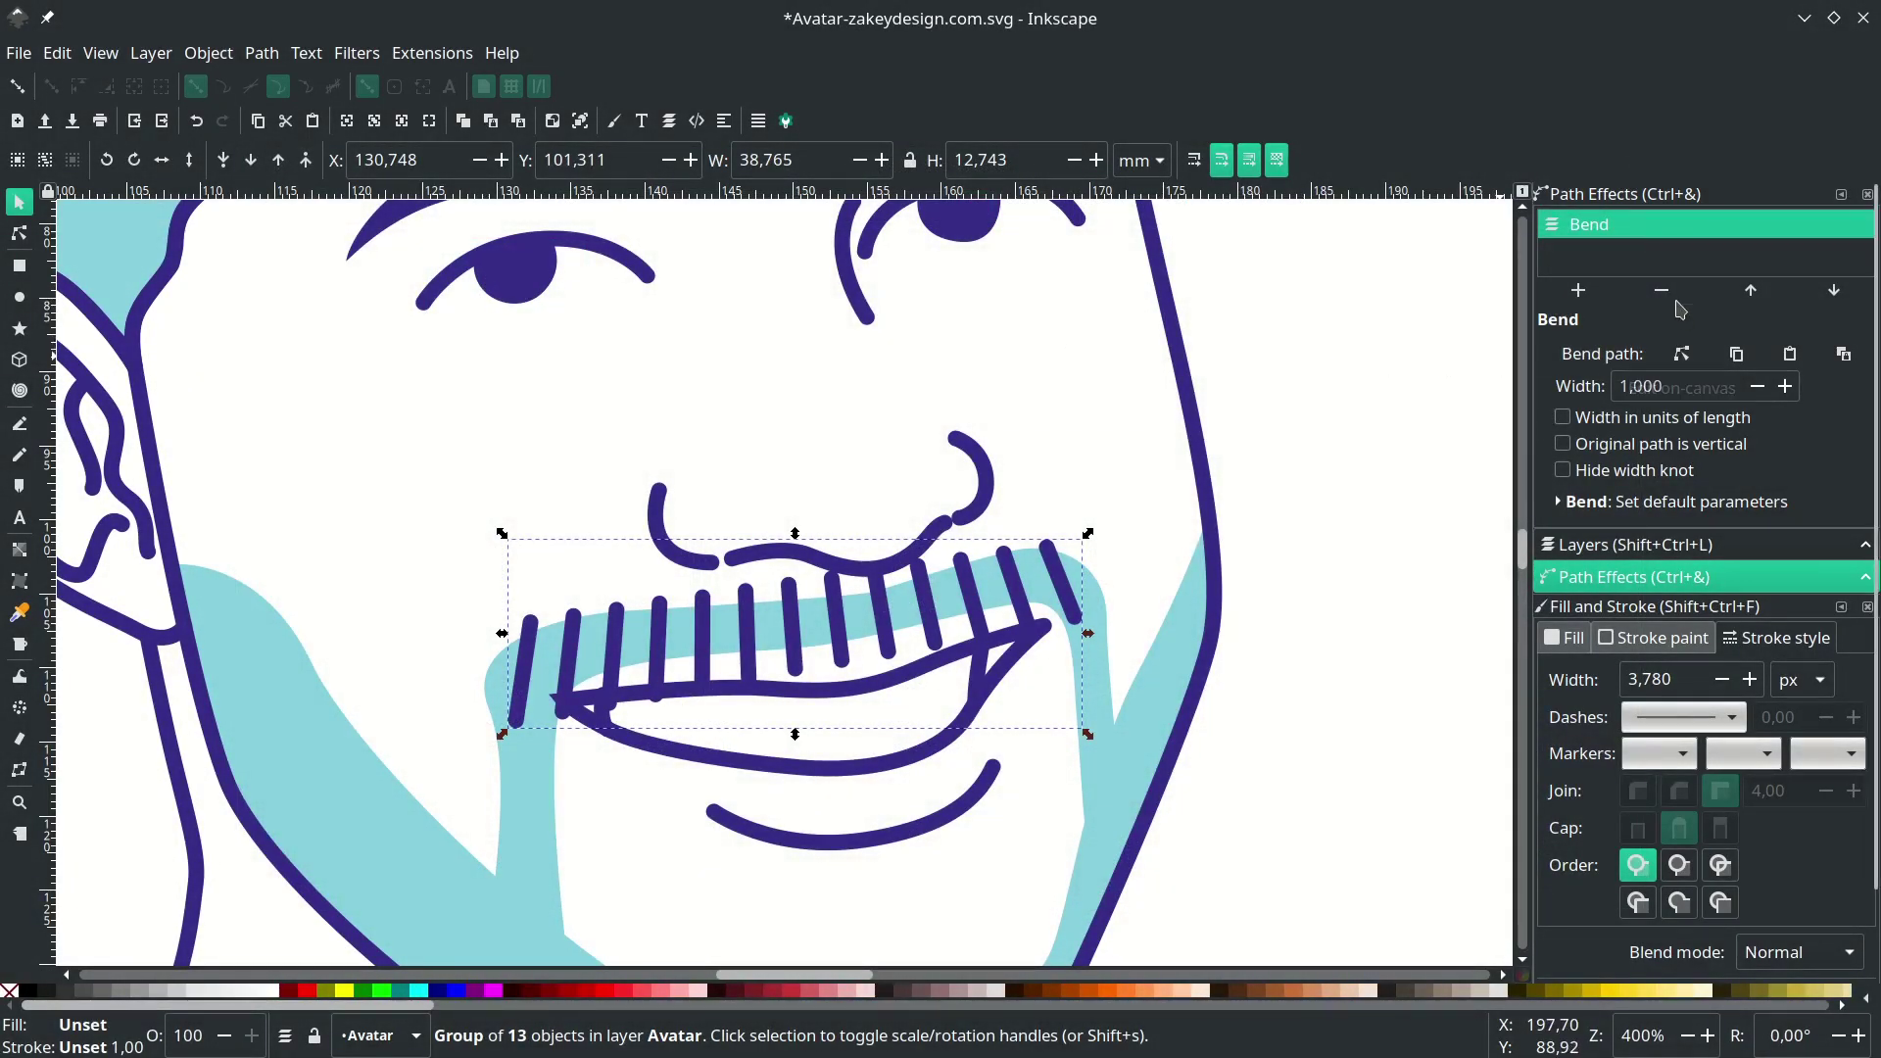
- Shape the bend path on canvas so the lines follow the moustache's curve, reducing the bend width to about 0.78
left_click(1683, 357)
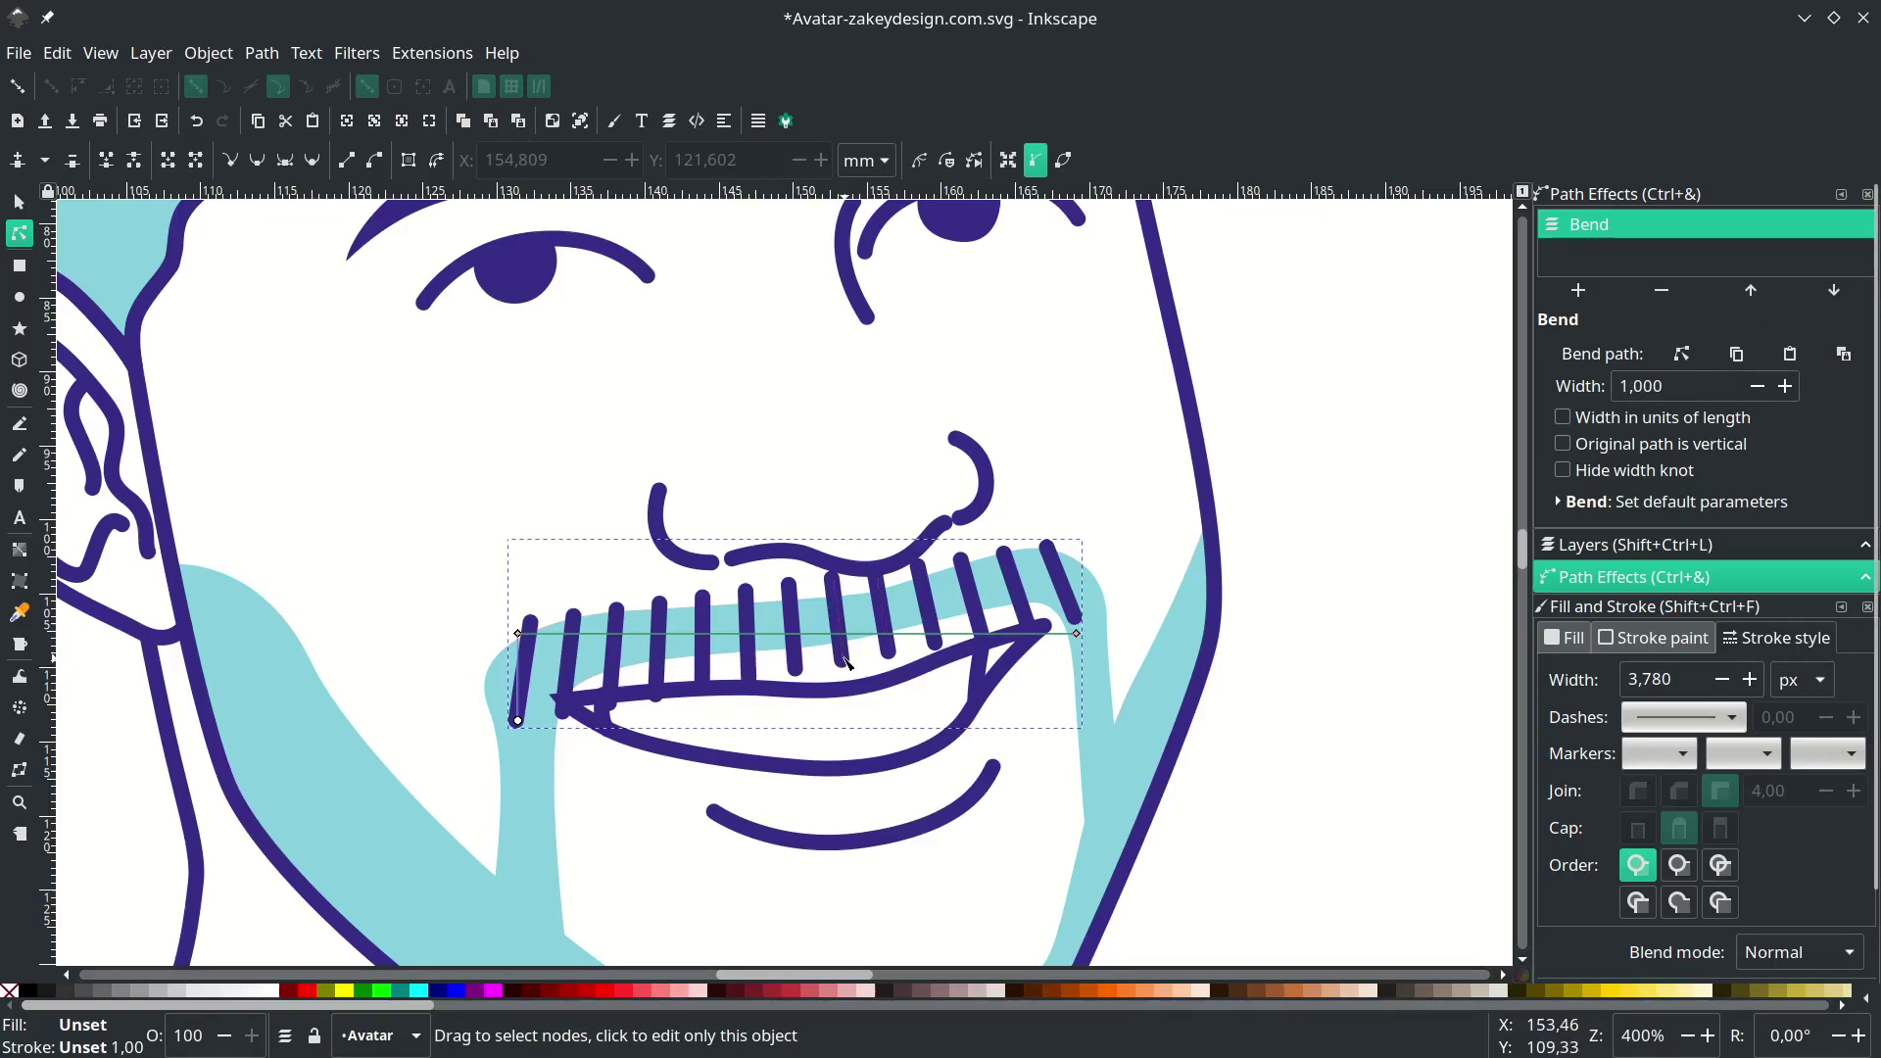
scroll(845, 658, "up", 1)
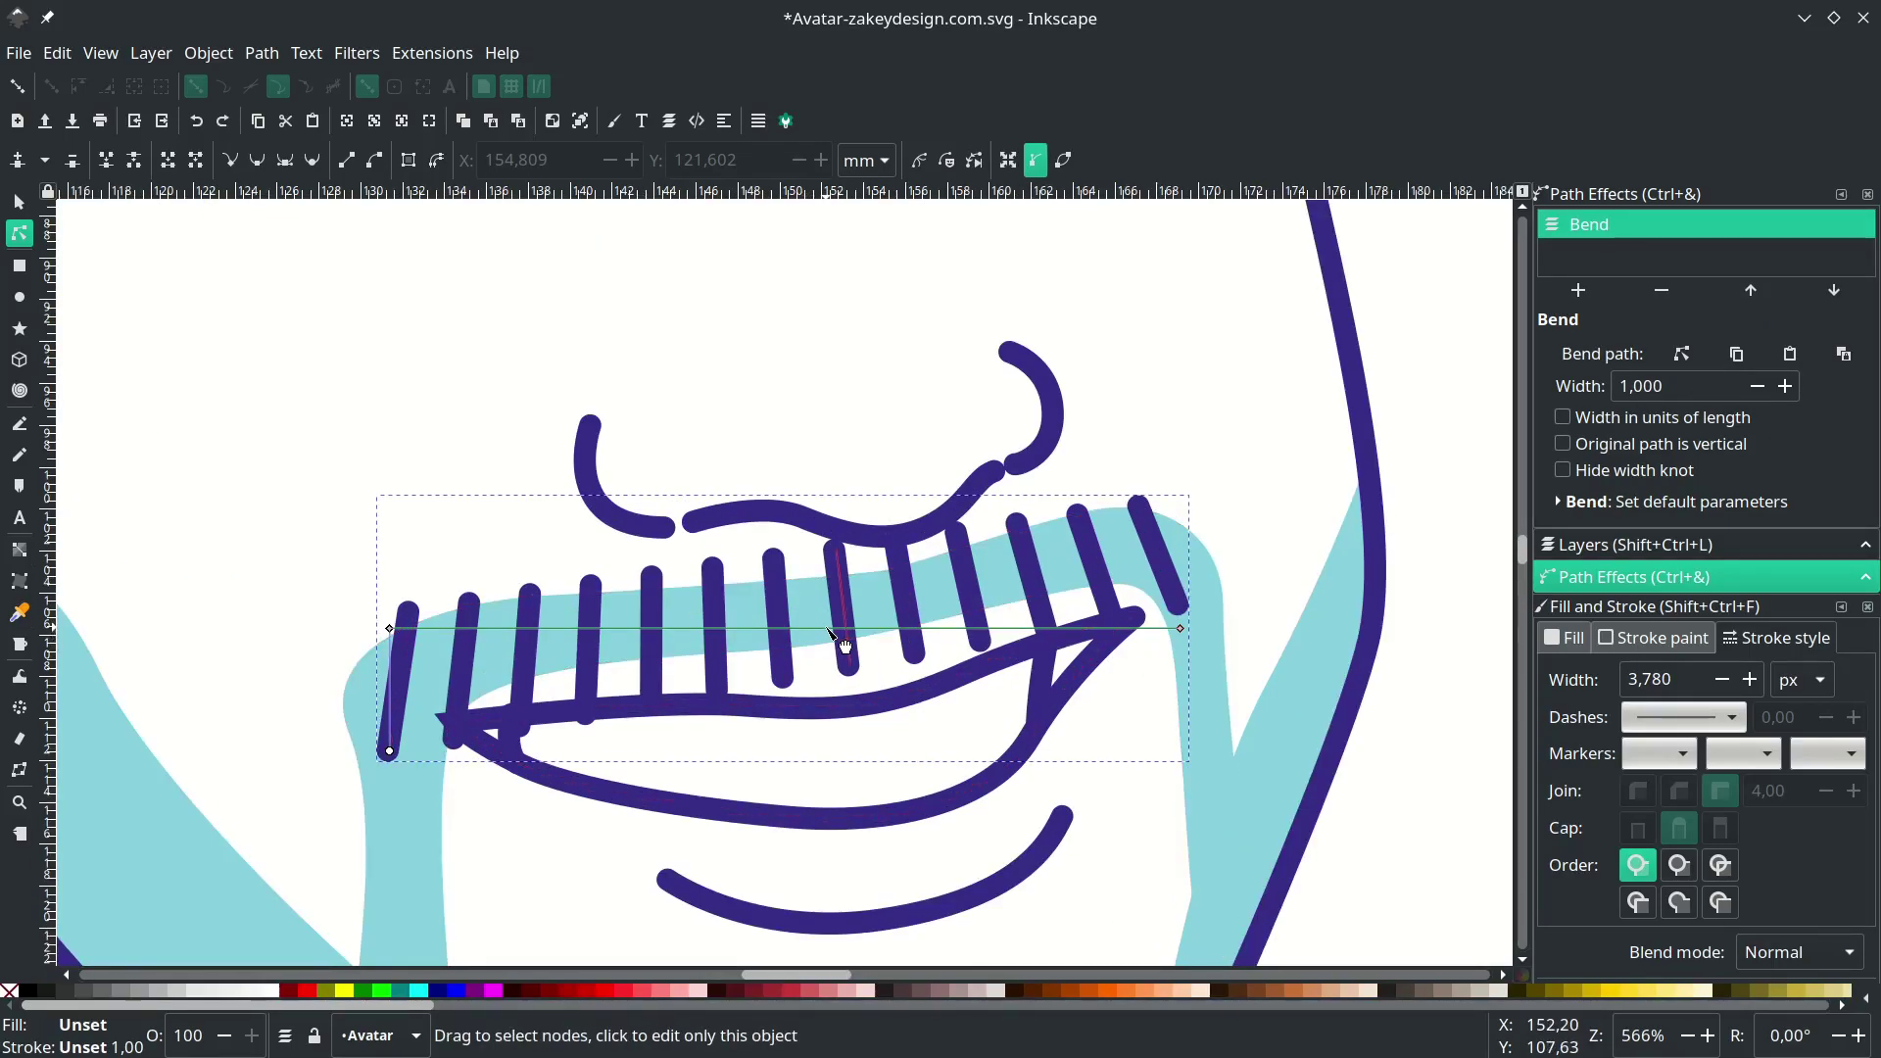
left_click_drag(845, 643, 841, 605)
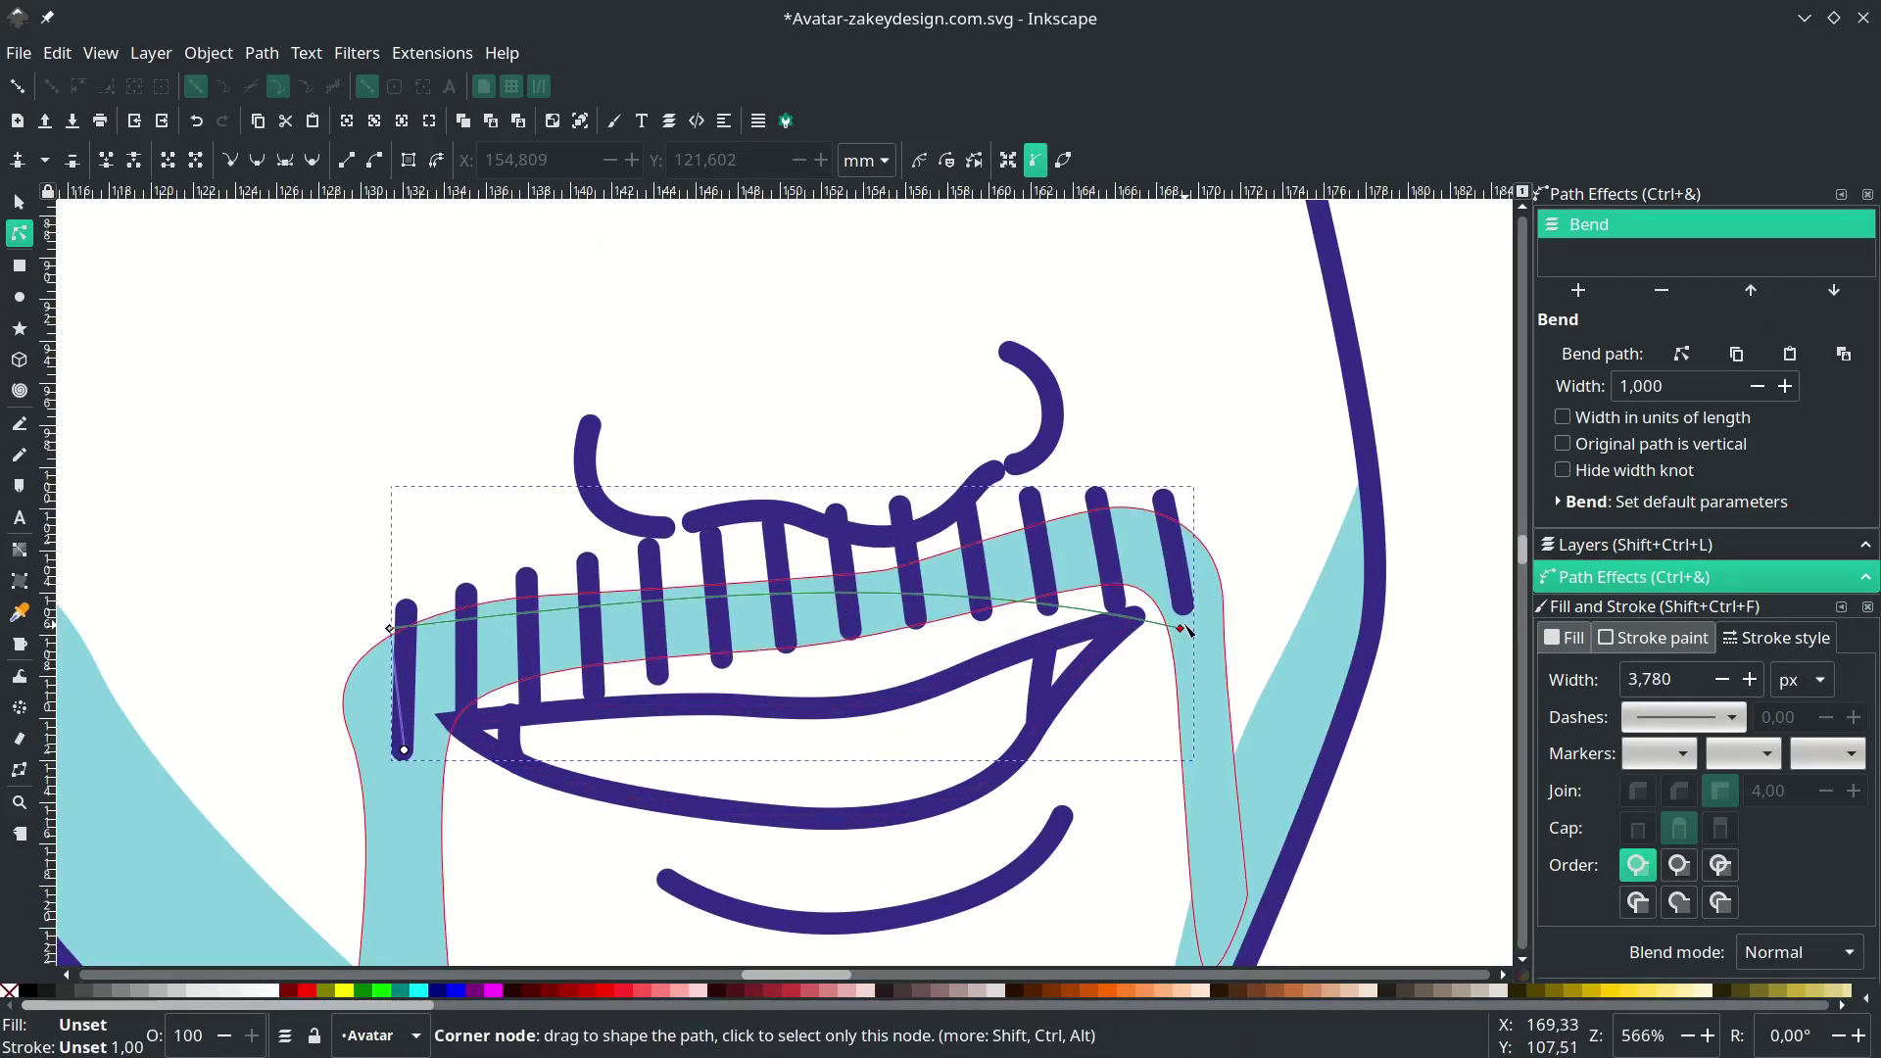
left_click_drag(1184, 630, 1223, 649)
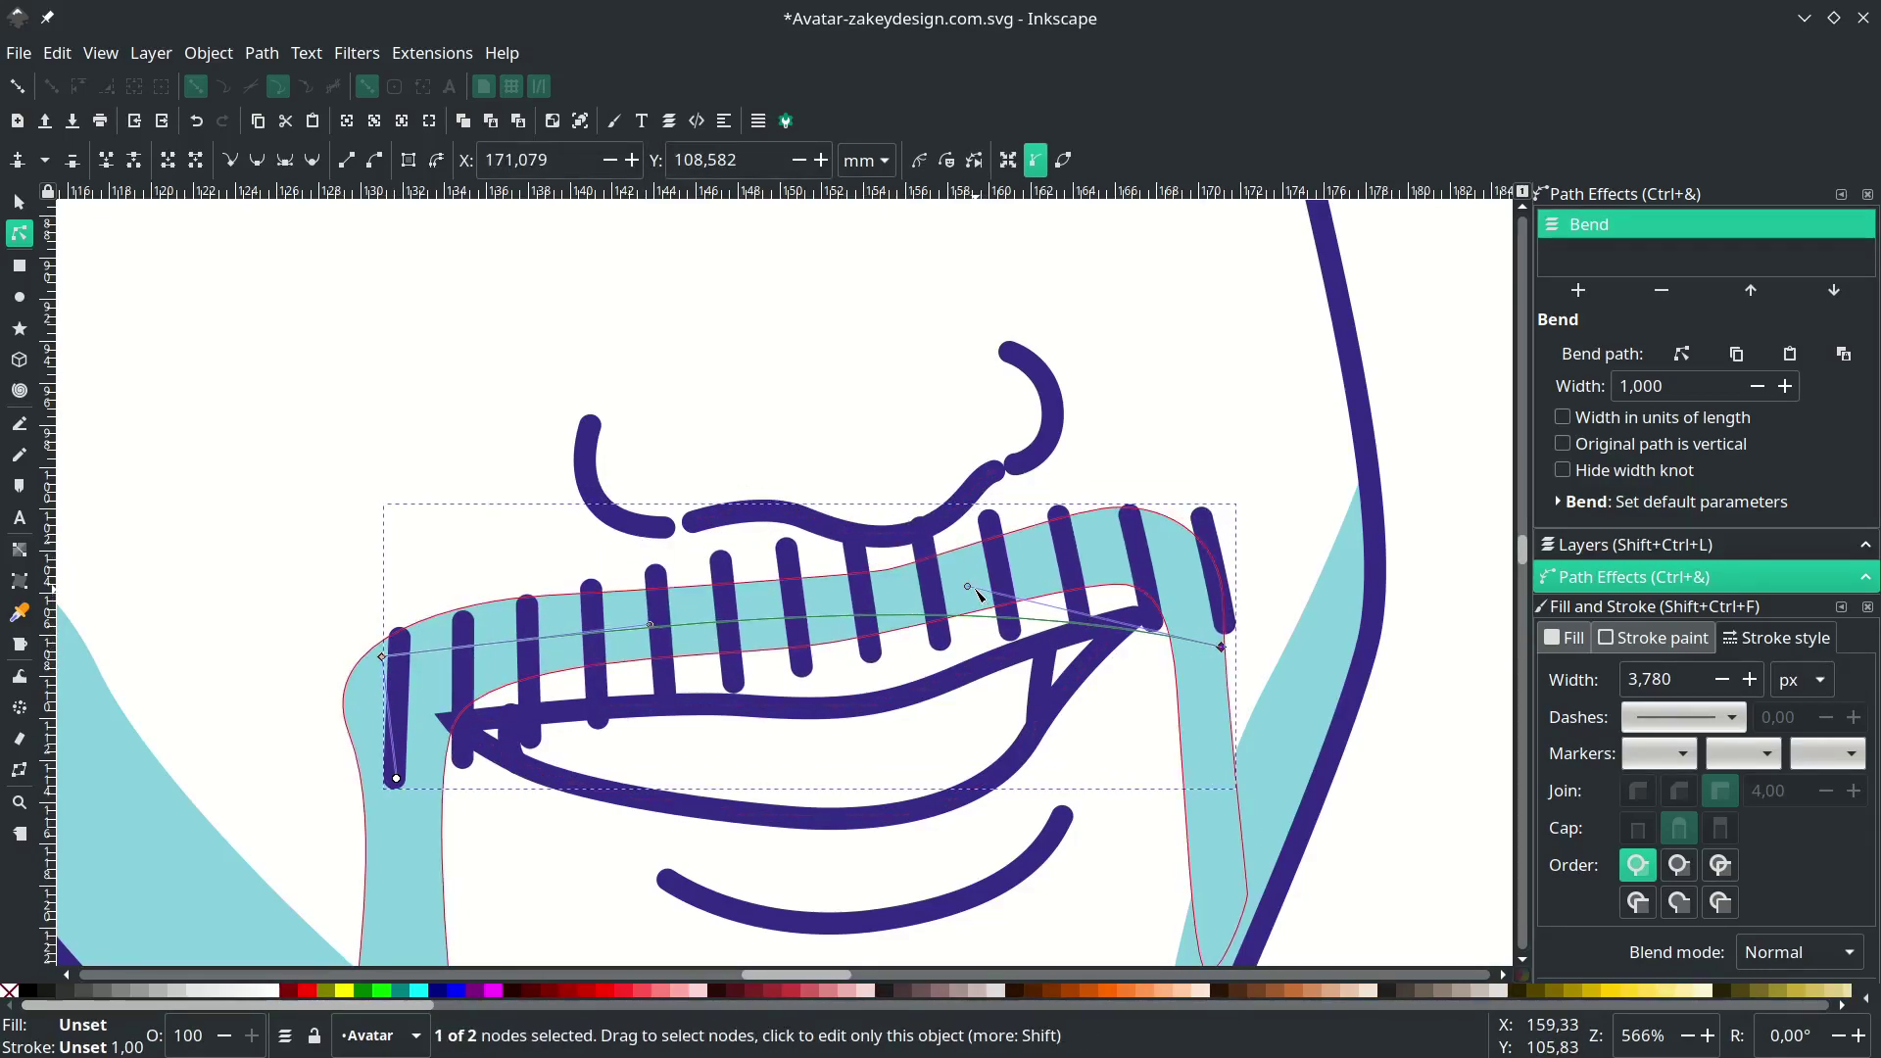
left_click_drag(968, 587, 978, 613)
left_click_drag(396, 778, 393, 752)
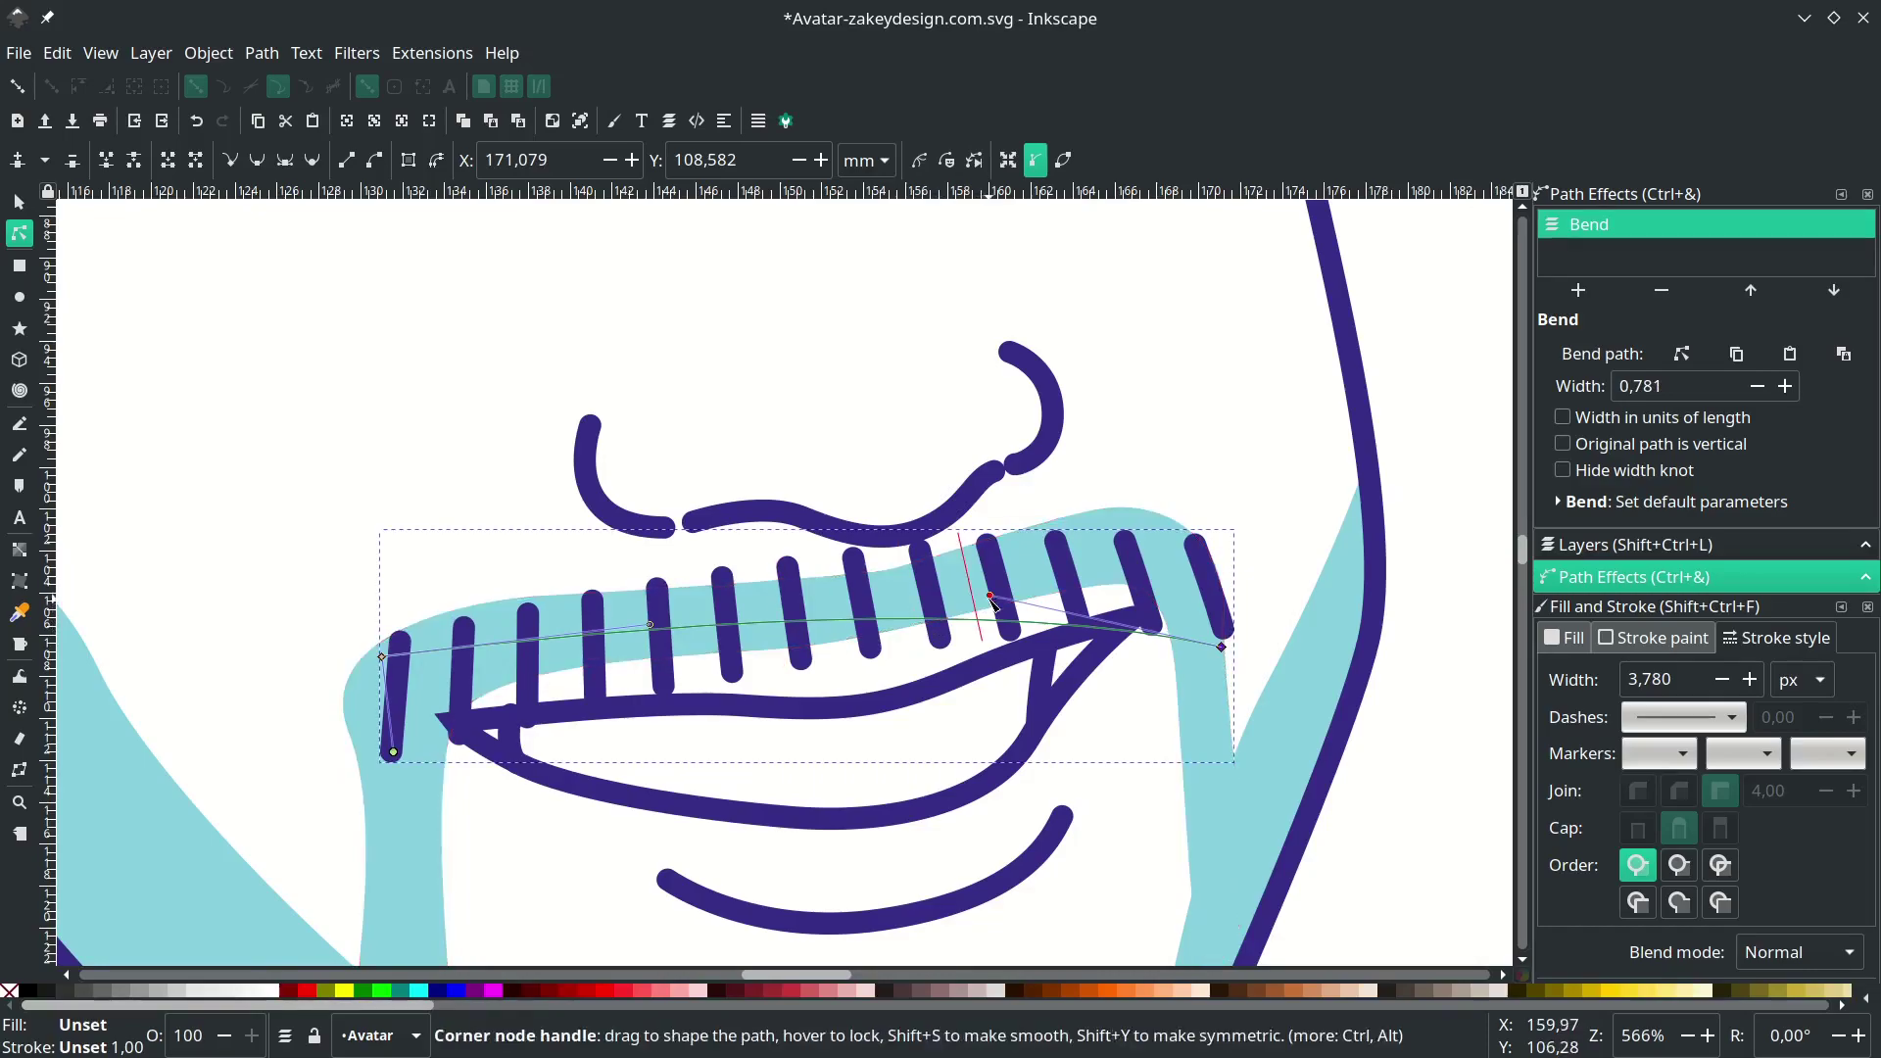
left_click_drag(978, 614, 1008, 545)
left_click_drag(1008, 546, 1006, 542)
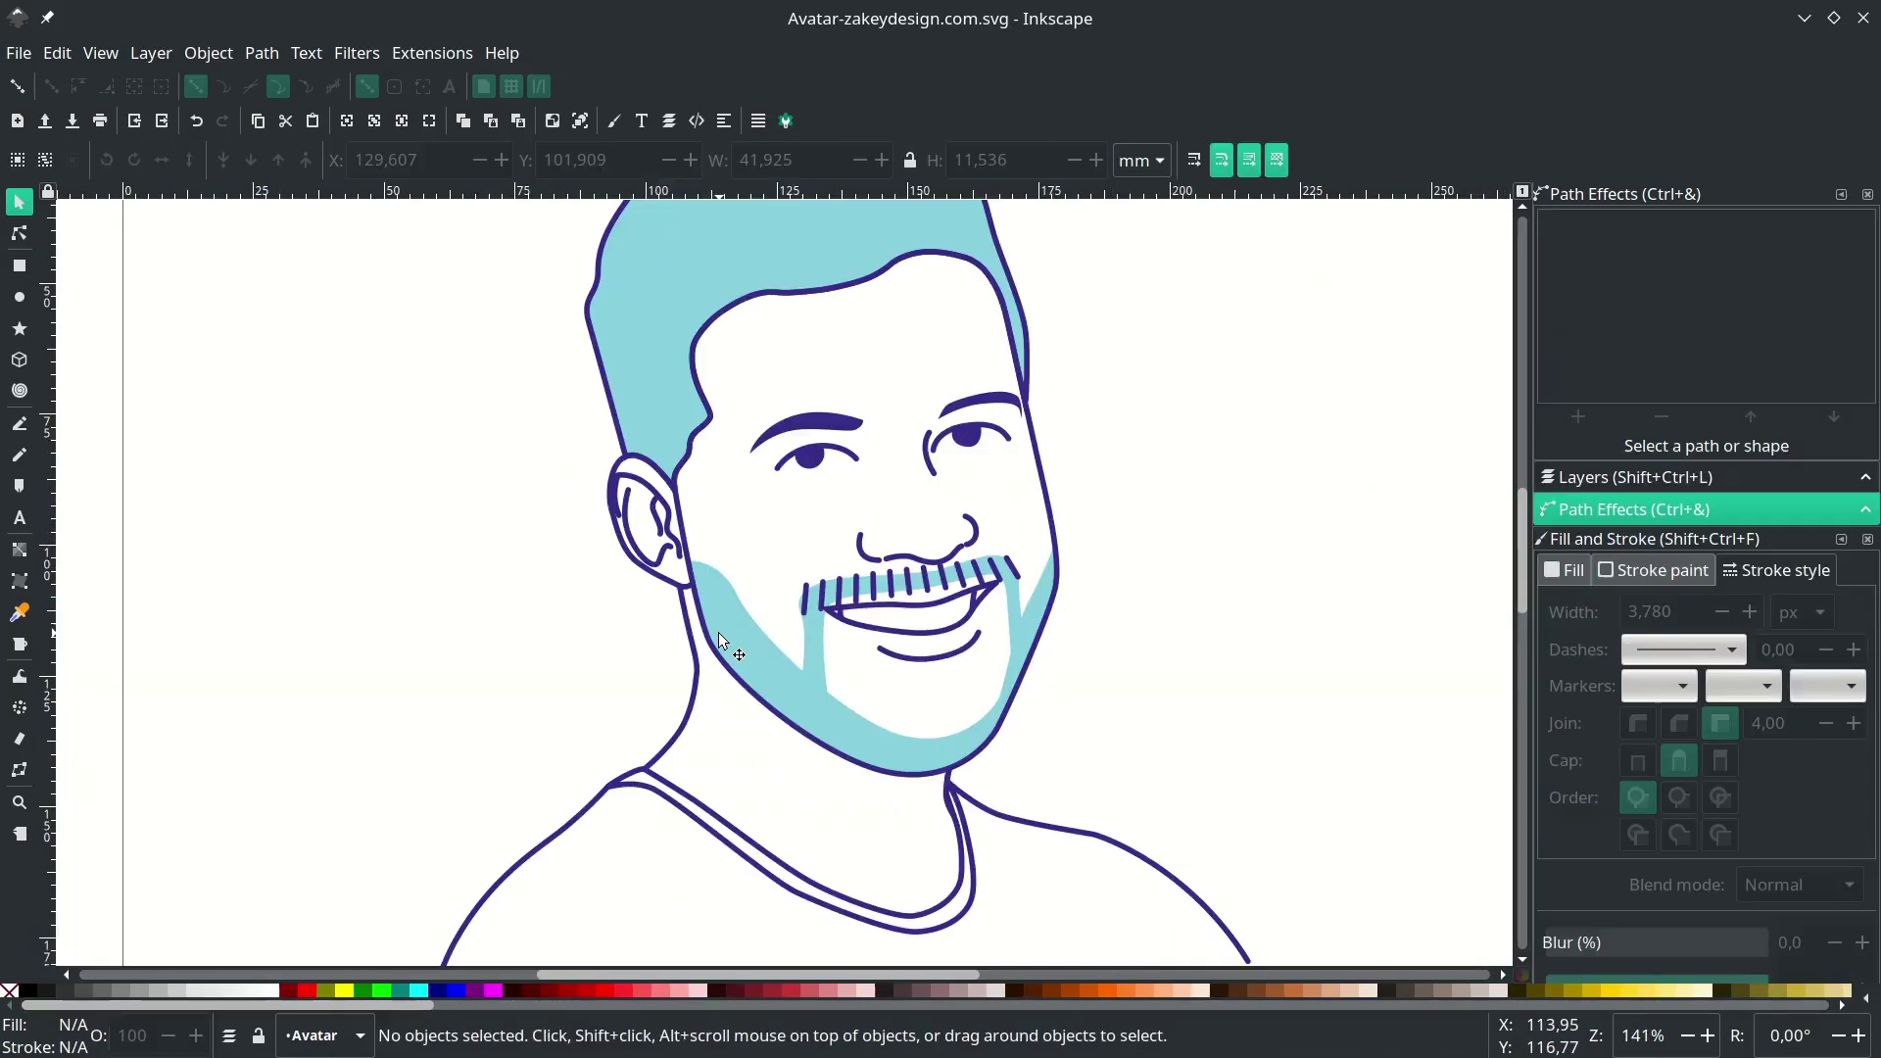
- Draw a slanted straight line about 10 mm long across the beard just below the ear
scroll(685, 580, "up", 4, "ctrl")
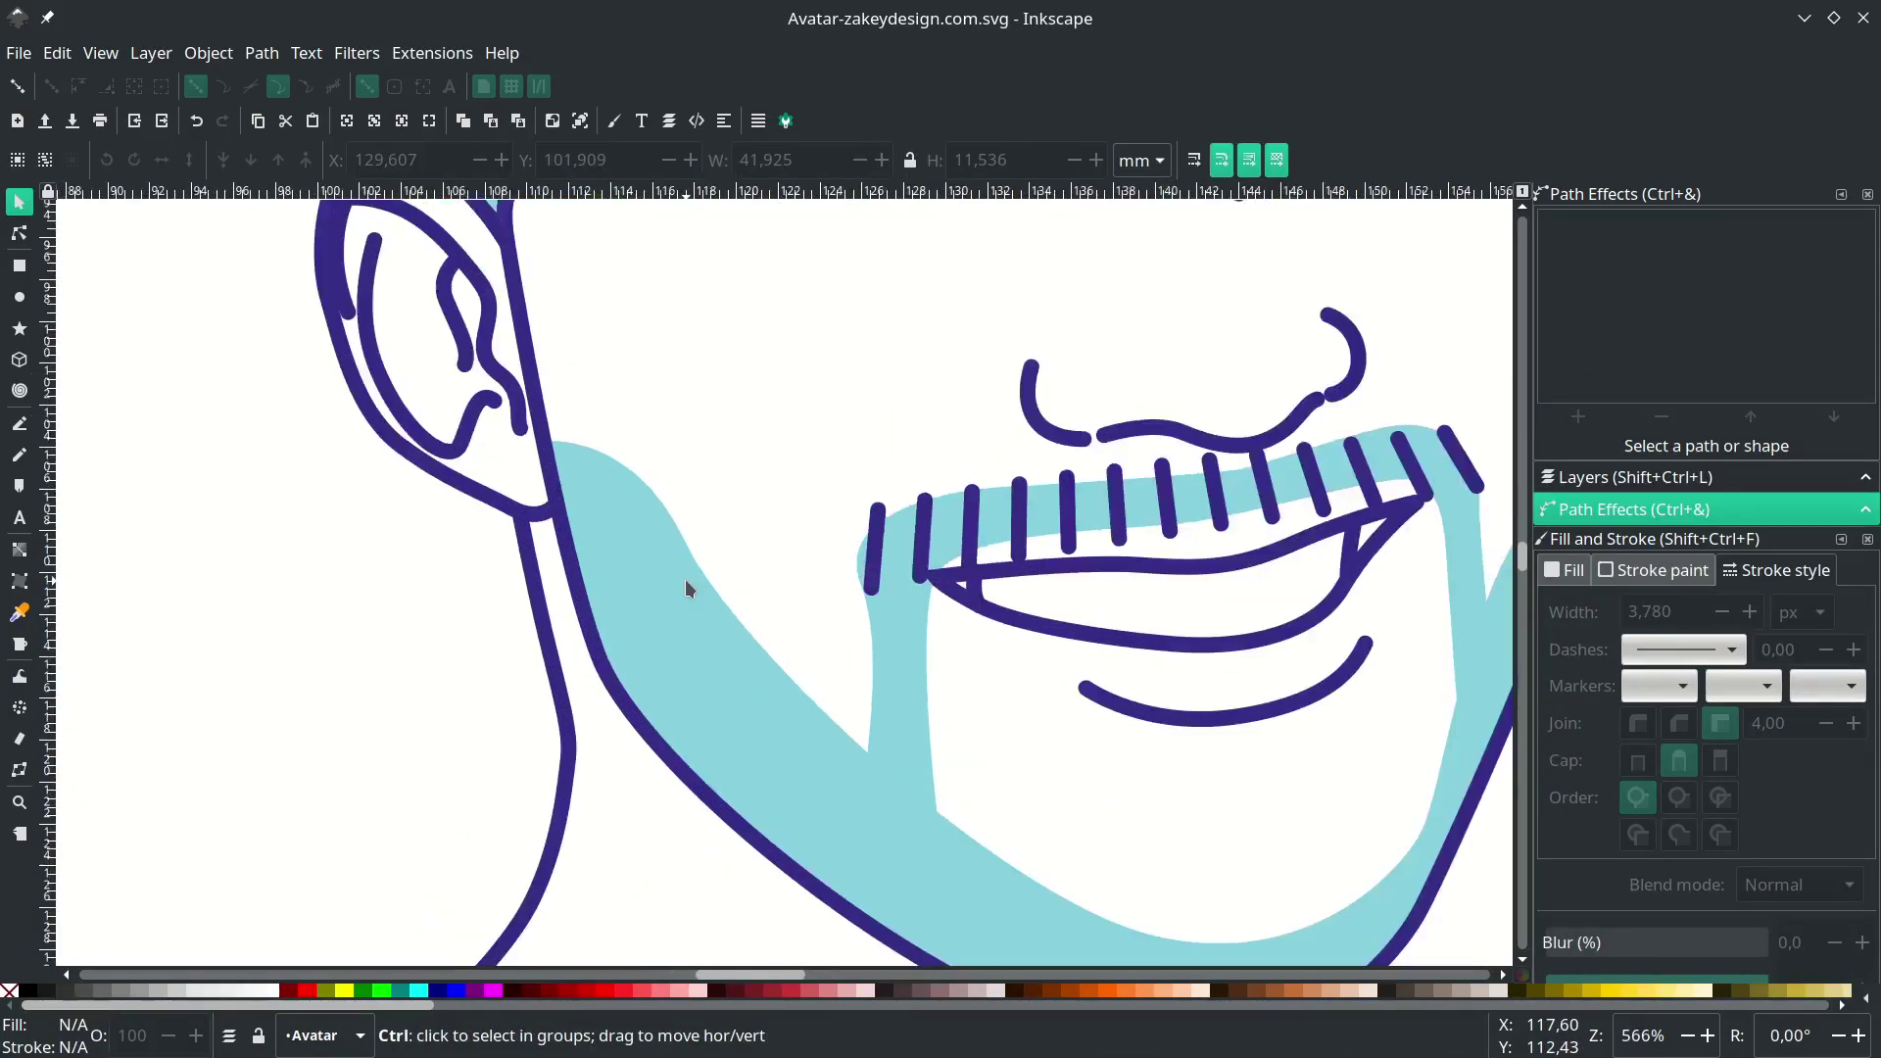
key("shift+F6")
scroll(685, 580, "up", 4)
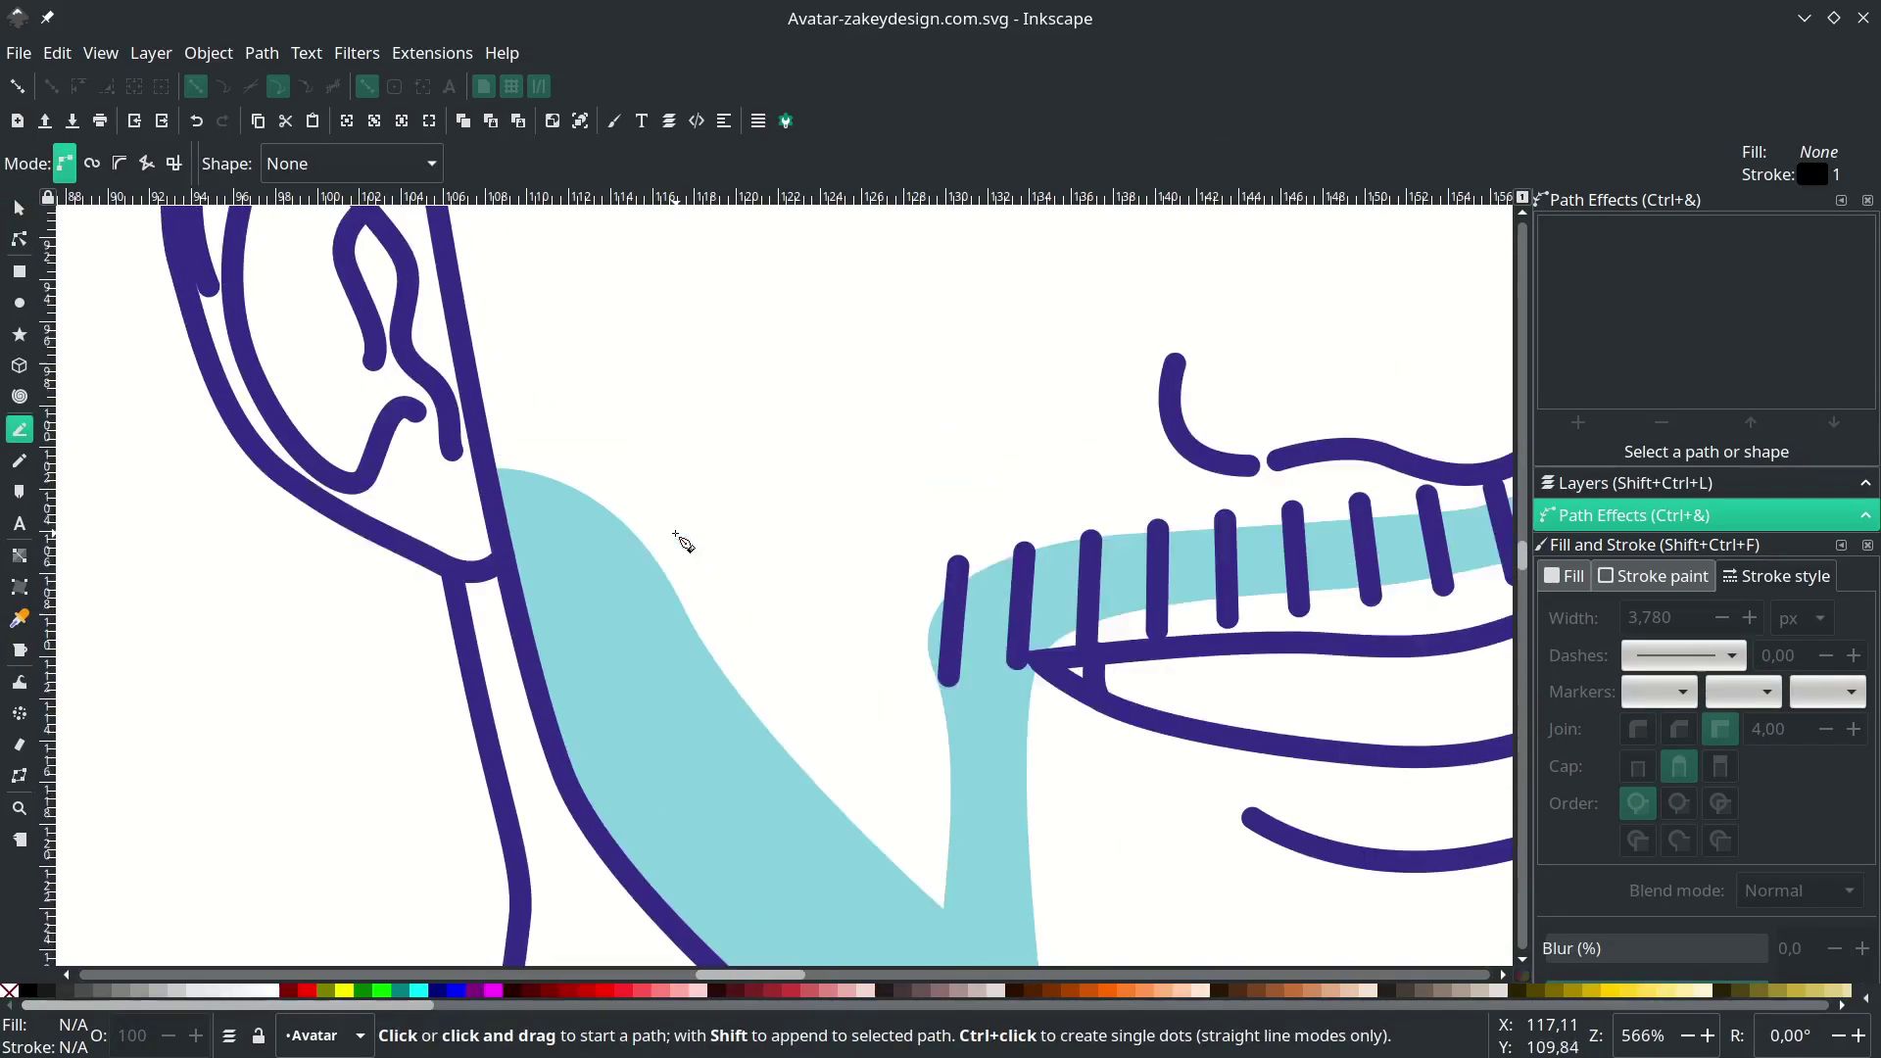
left_click(624, 489)
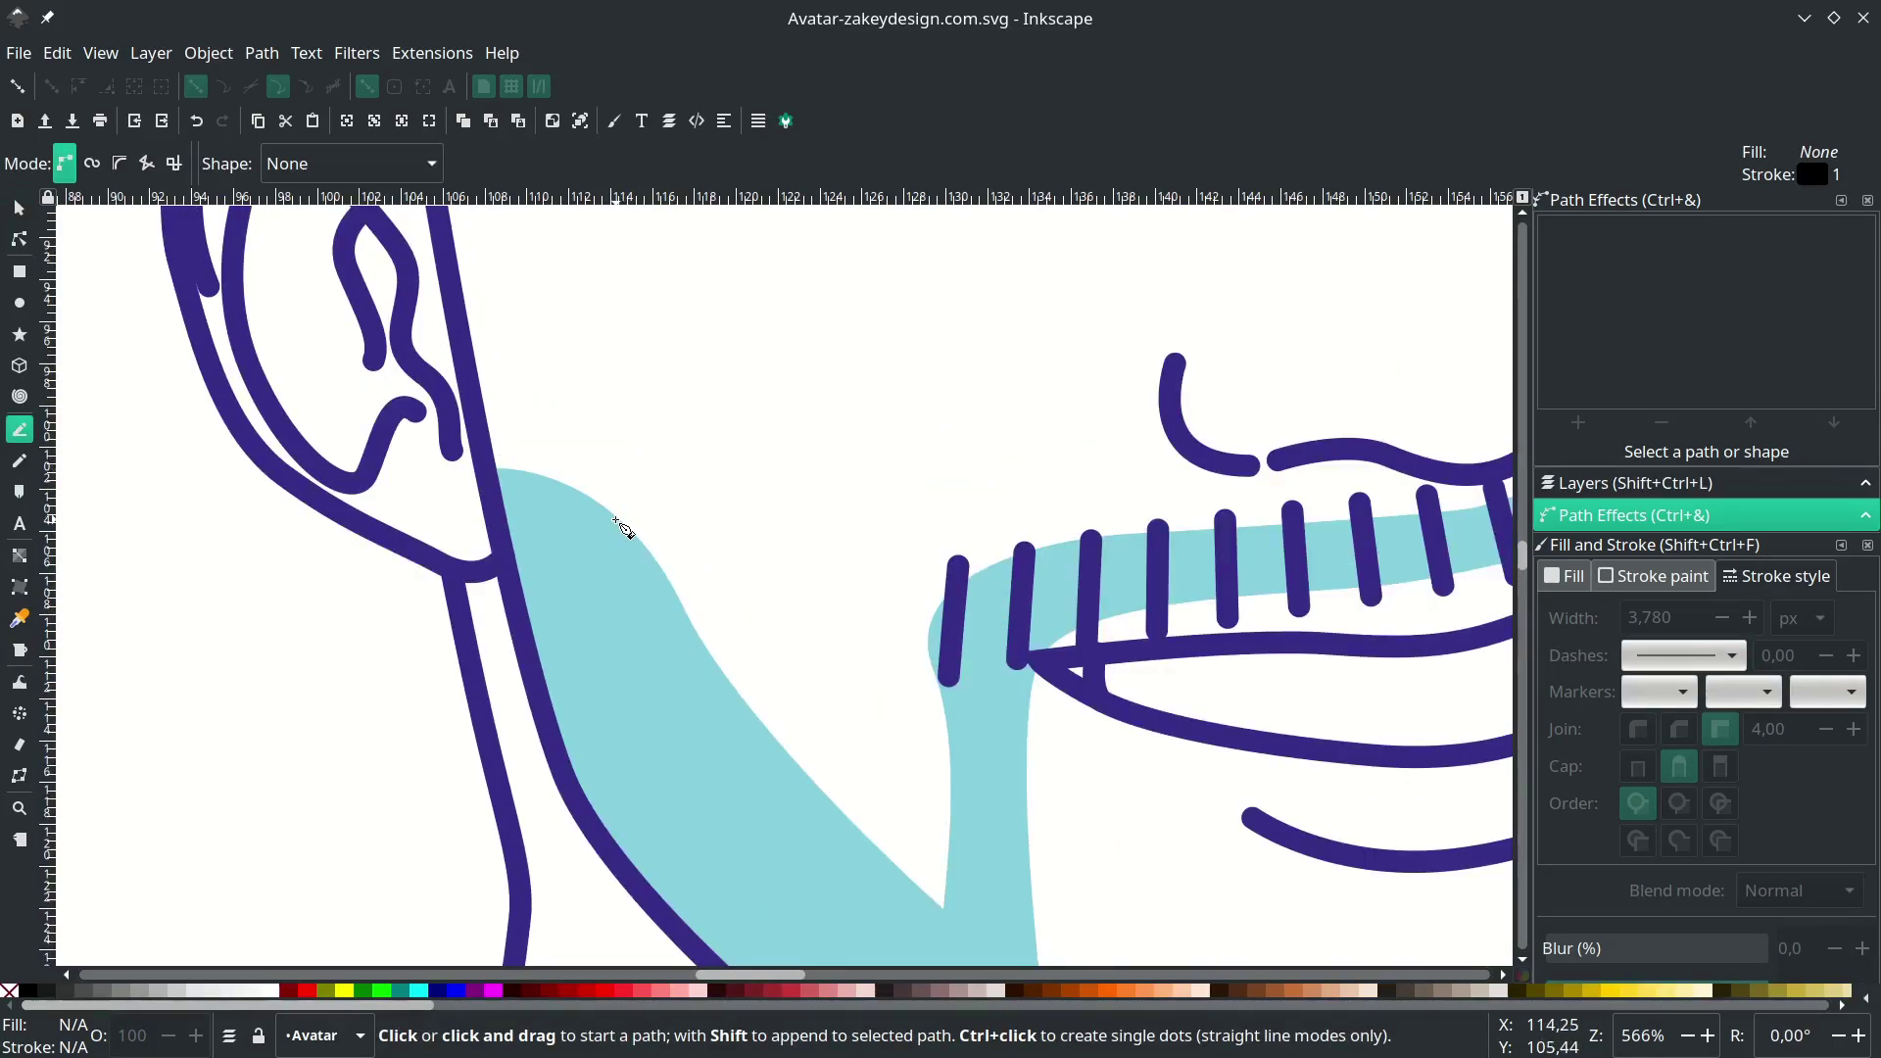
left_click(545, 692)
key("Return")
- Give the beard line a 4 px round-capped stroke in the dark 382d89 sampled from a moustache line, without fill
key("d")
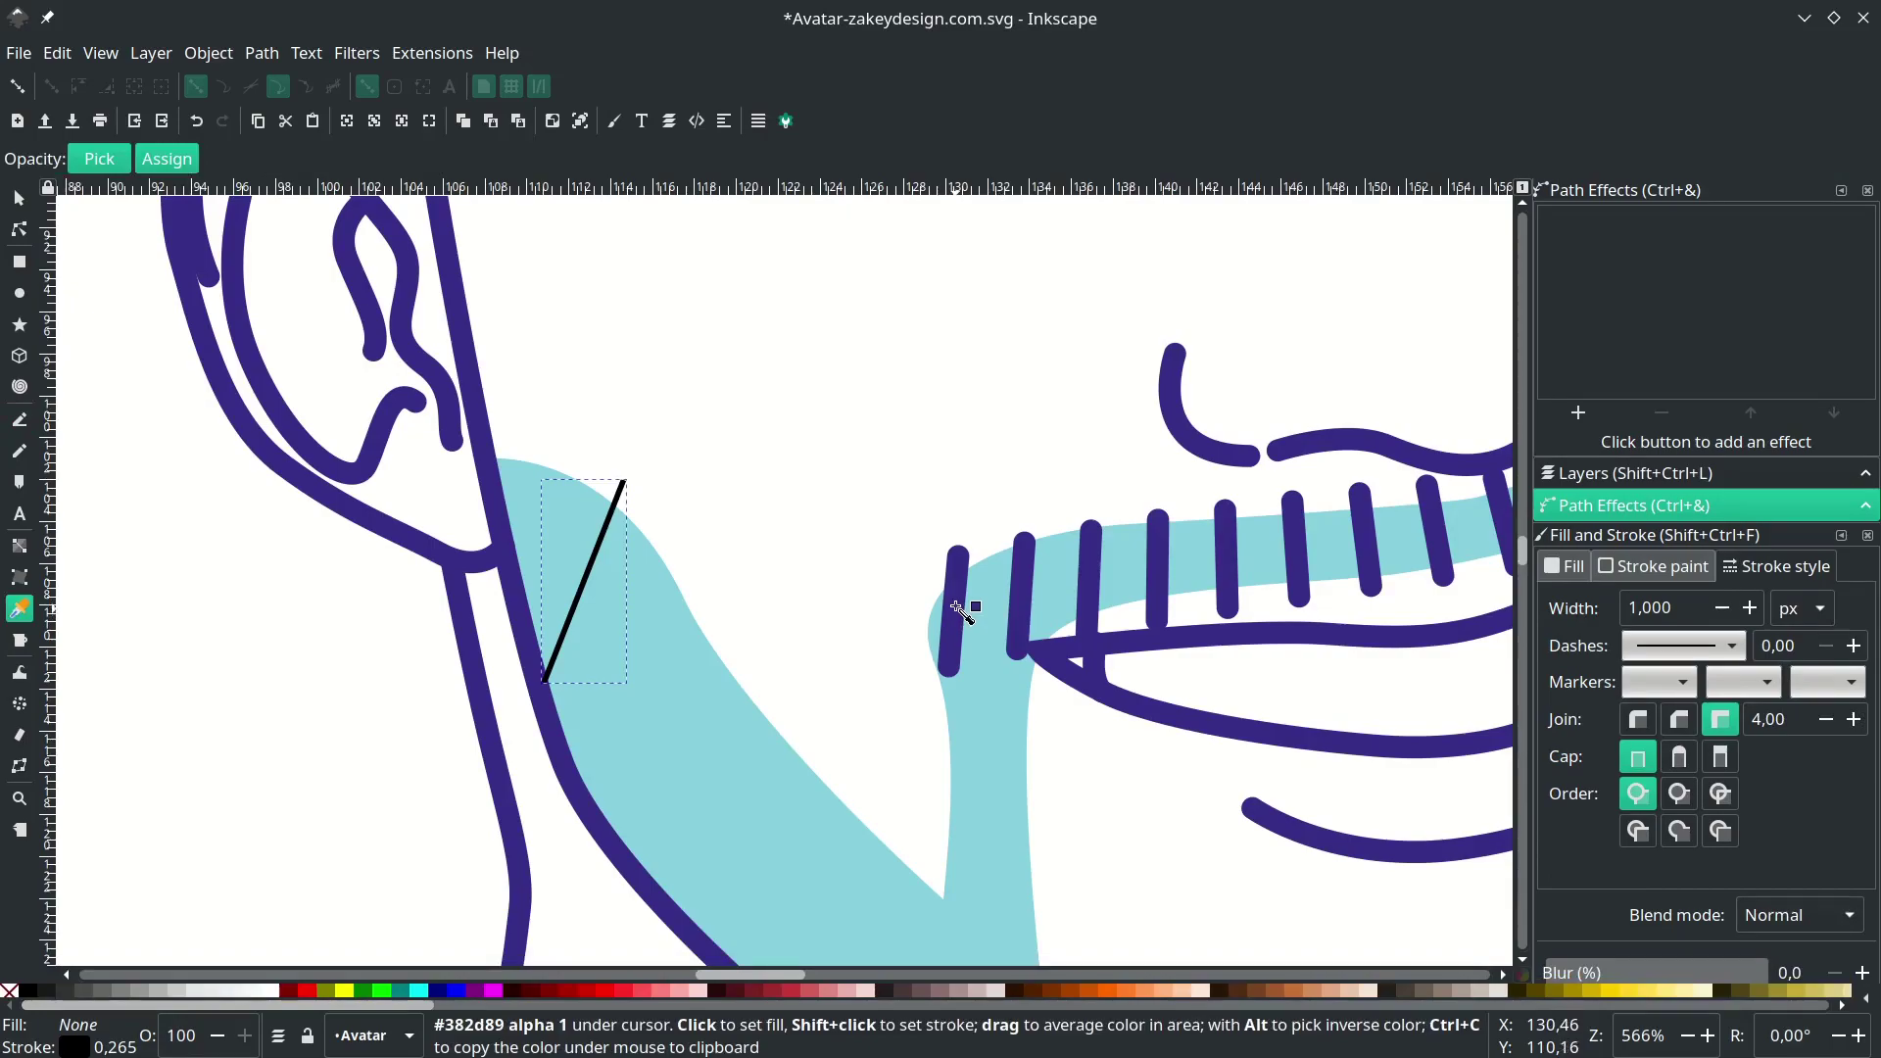
left_click(957, 609)
right_click(89, 1036)
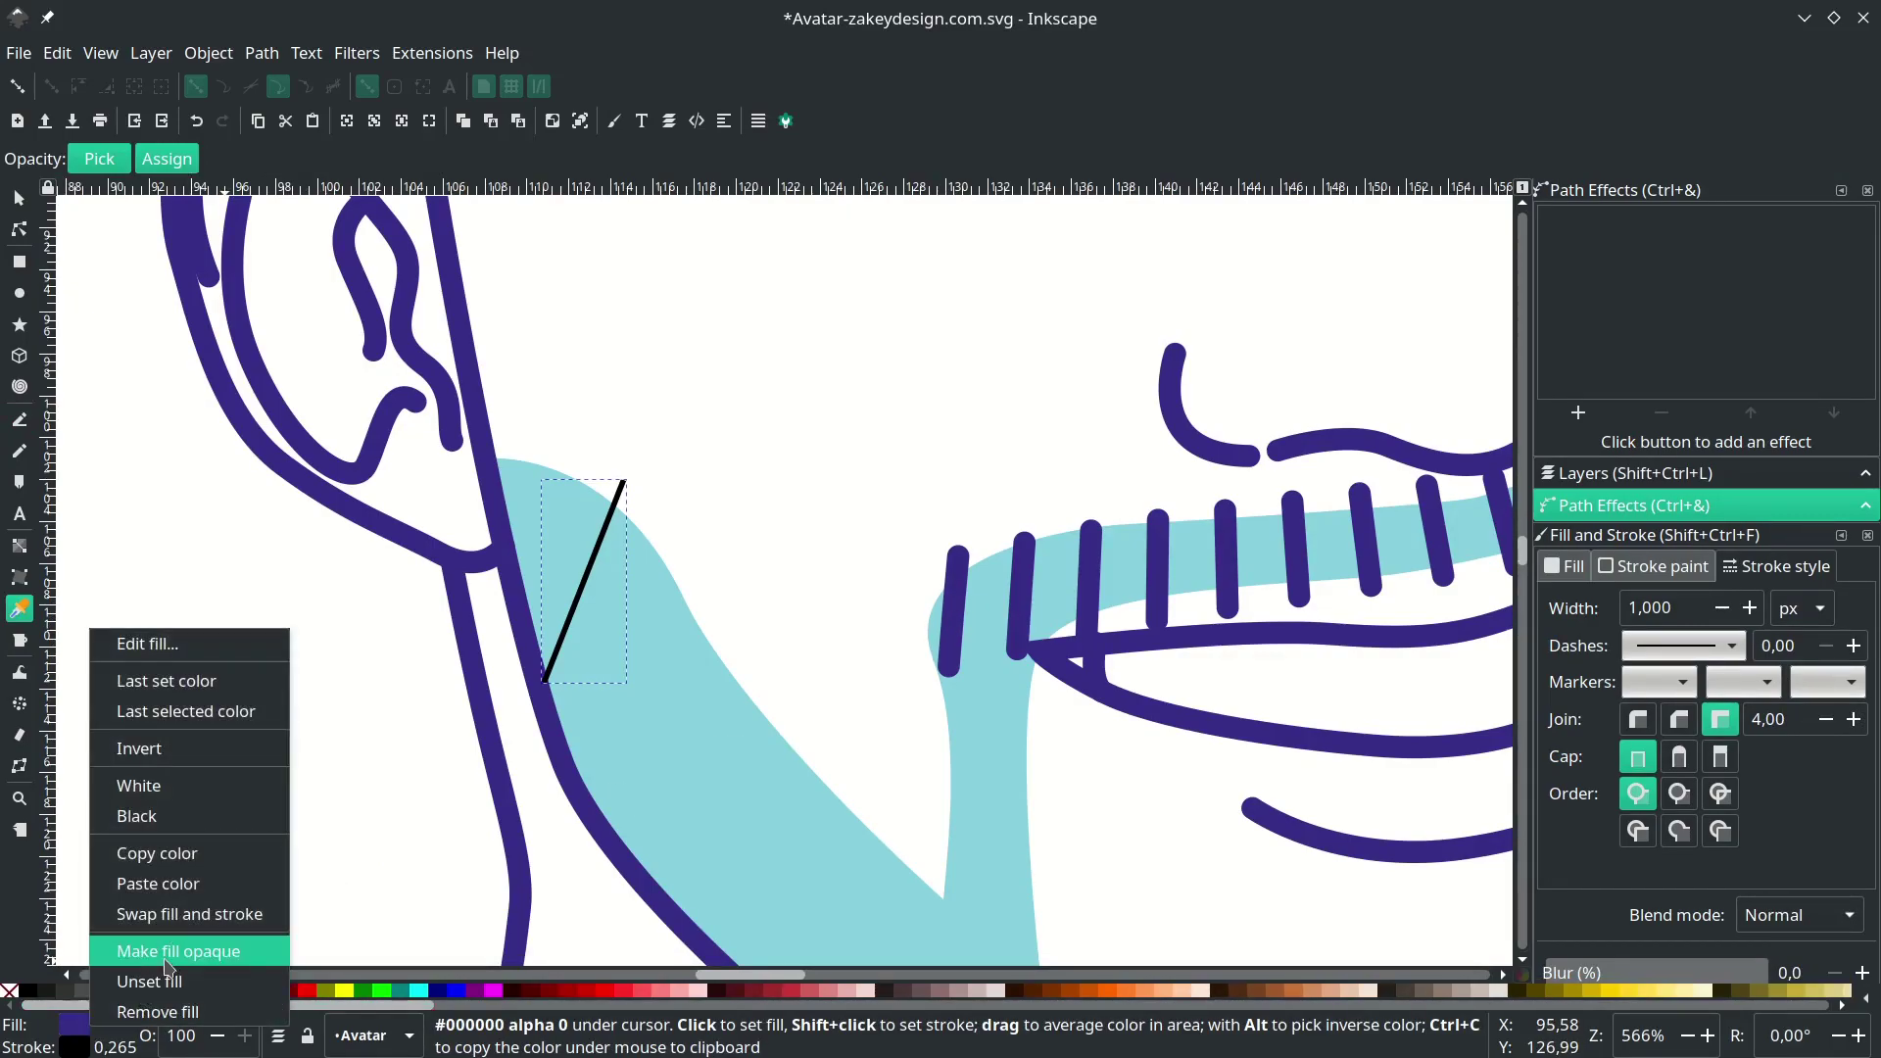
left_click(147, 908)
right_click(88, 1036)
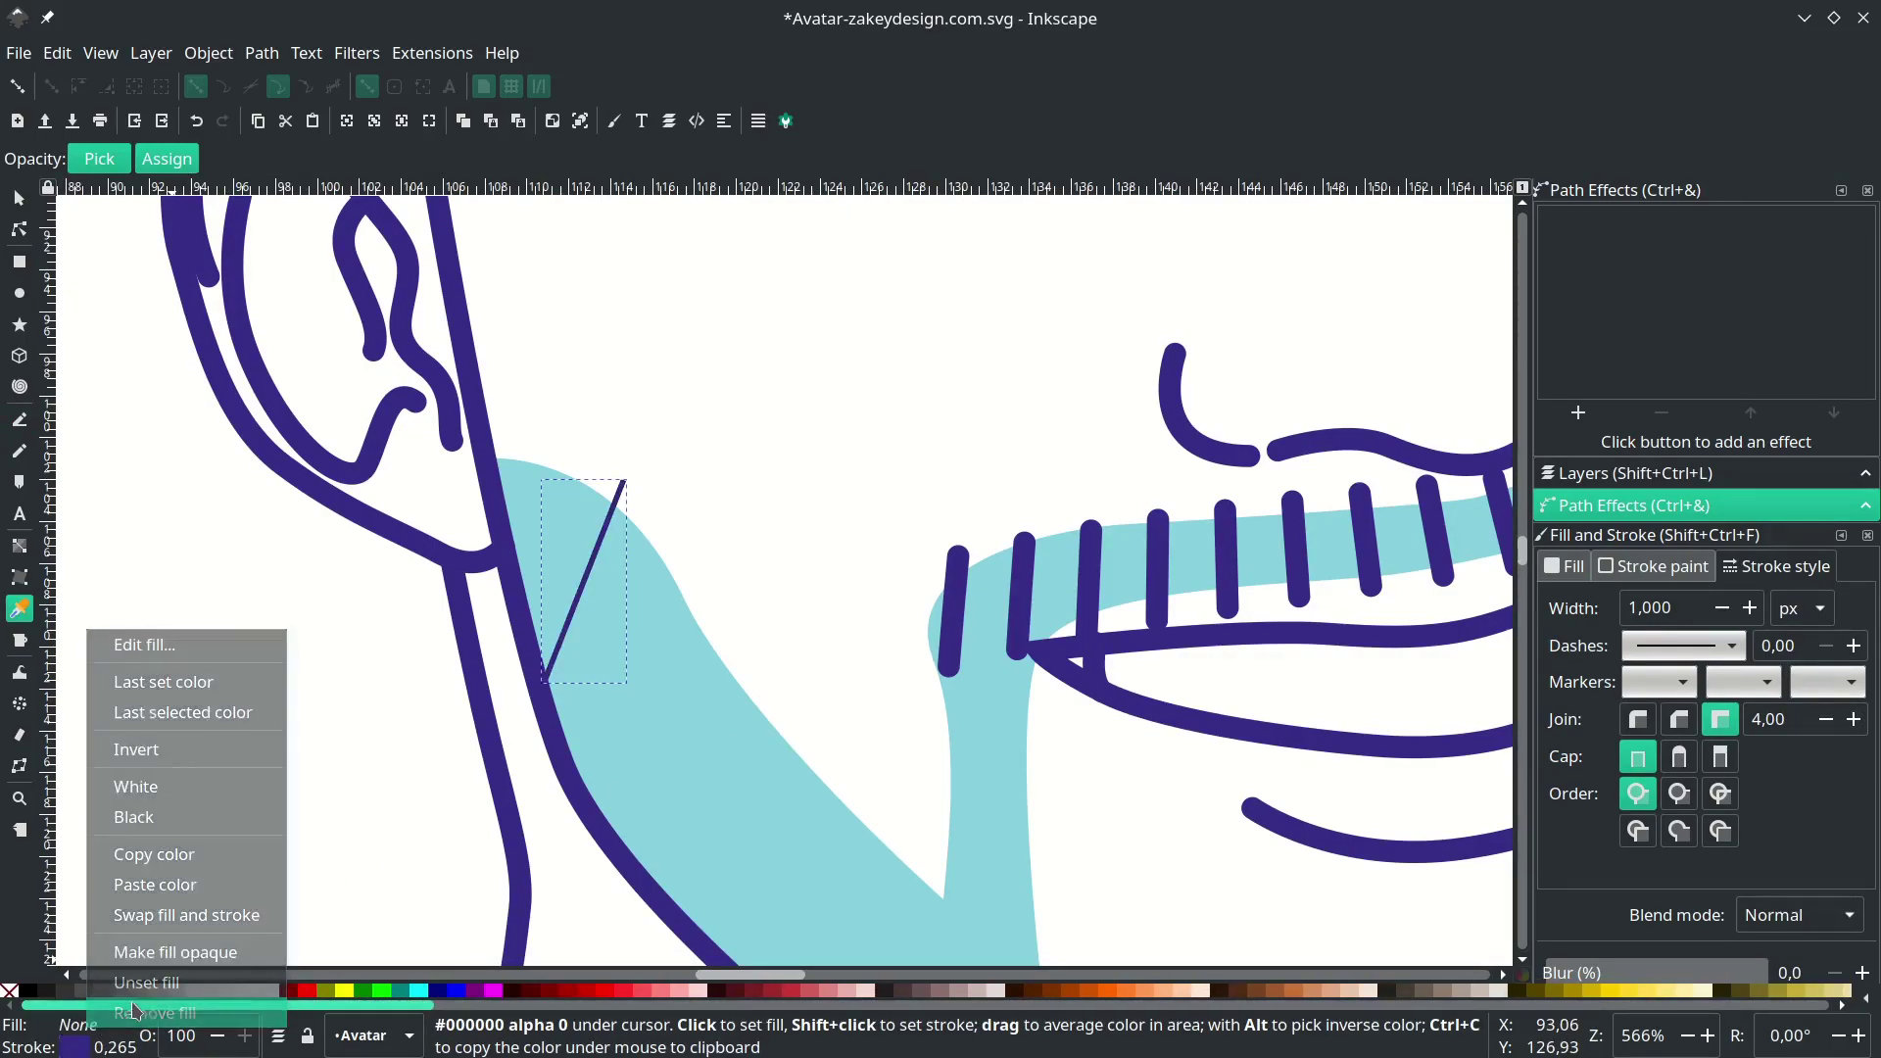
left_click(147, 1015)
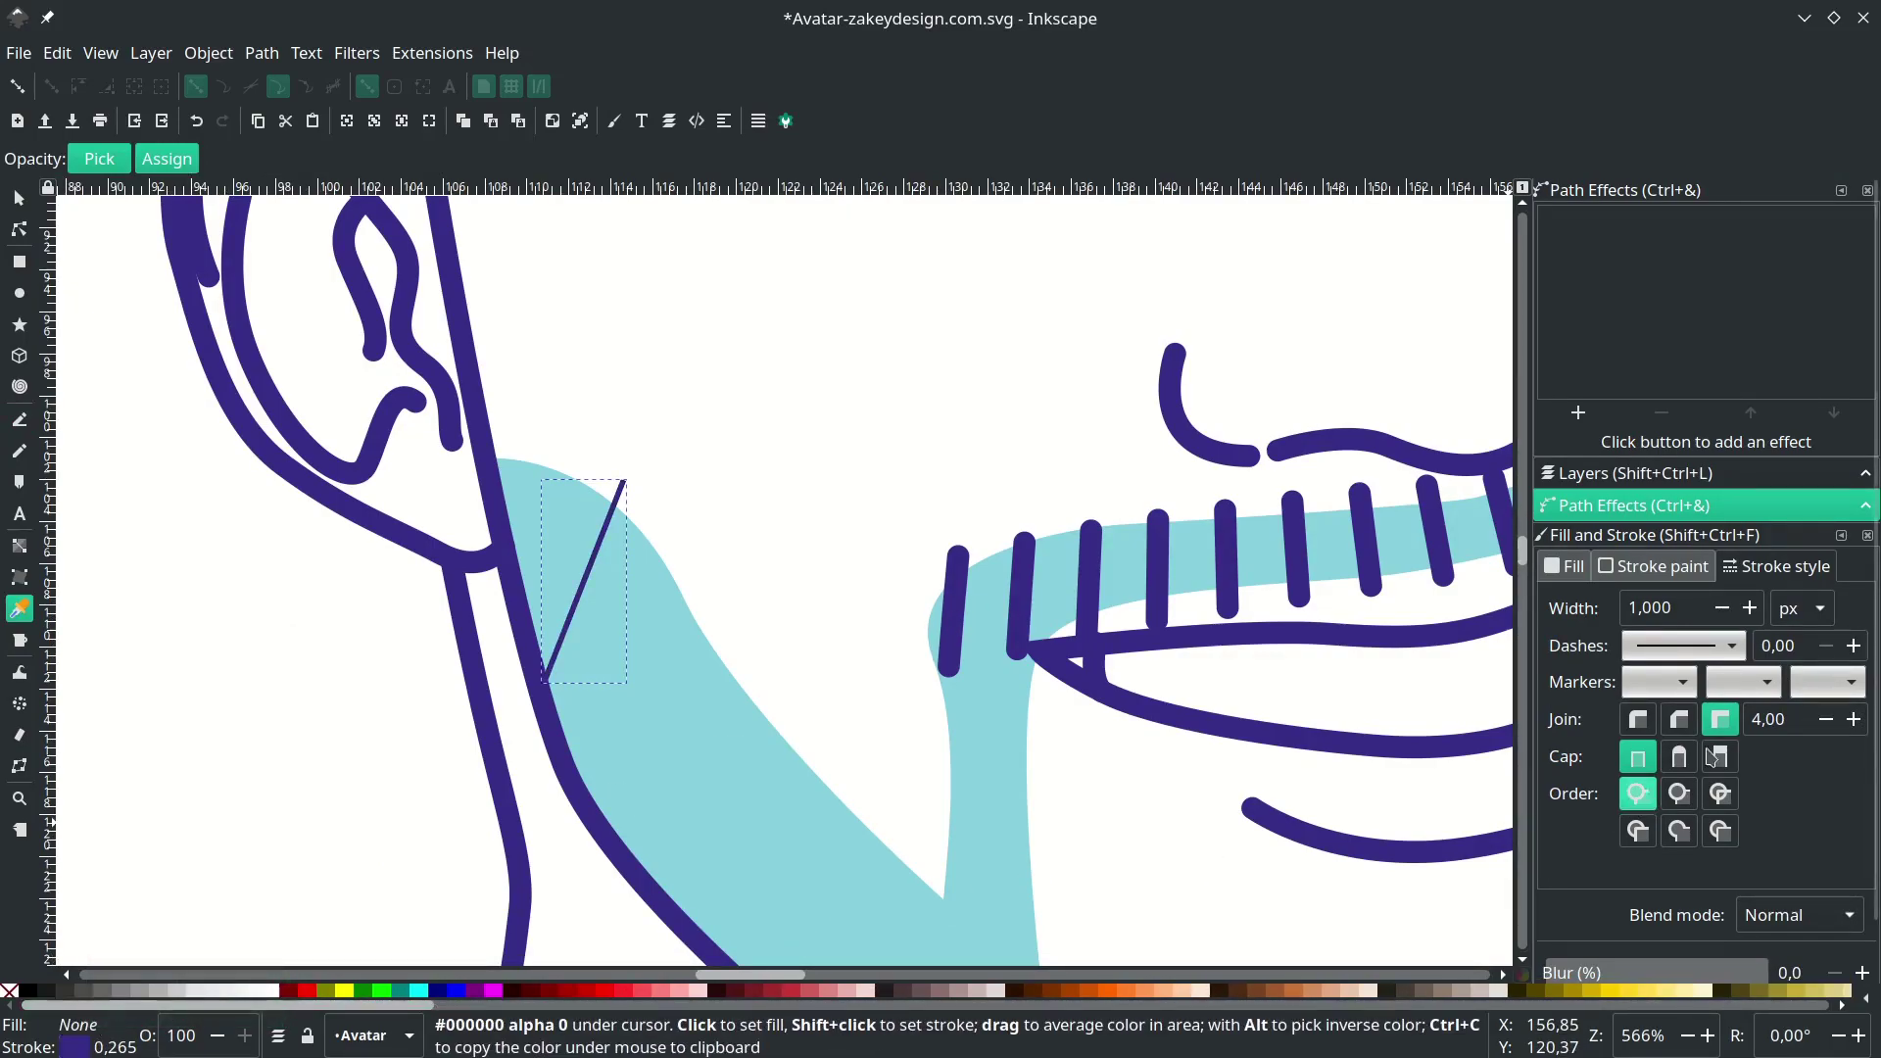
triple_click(1686, 605)
type("4")
key("Return")
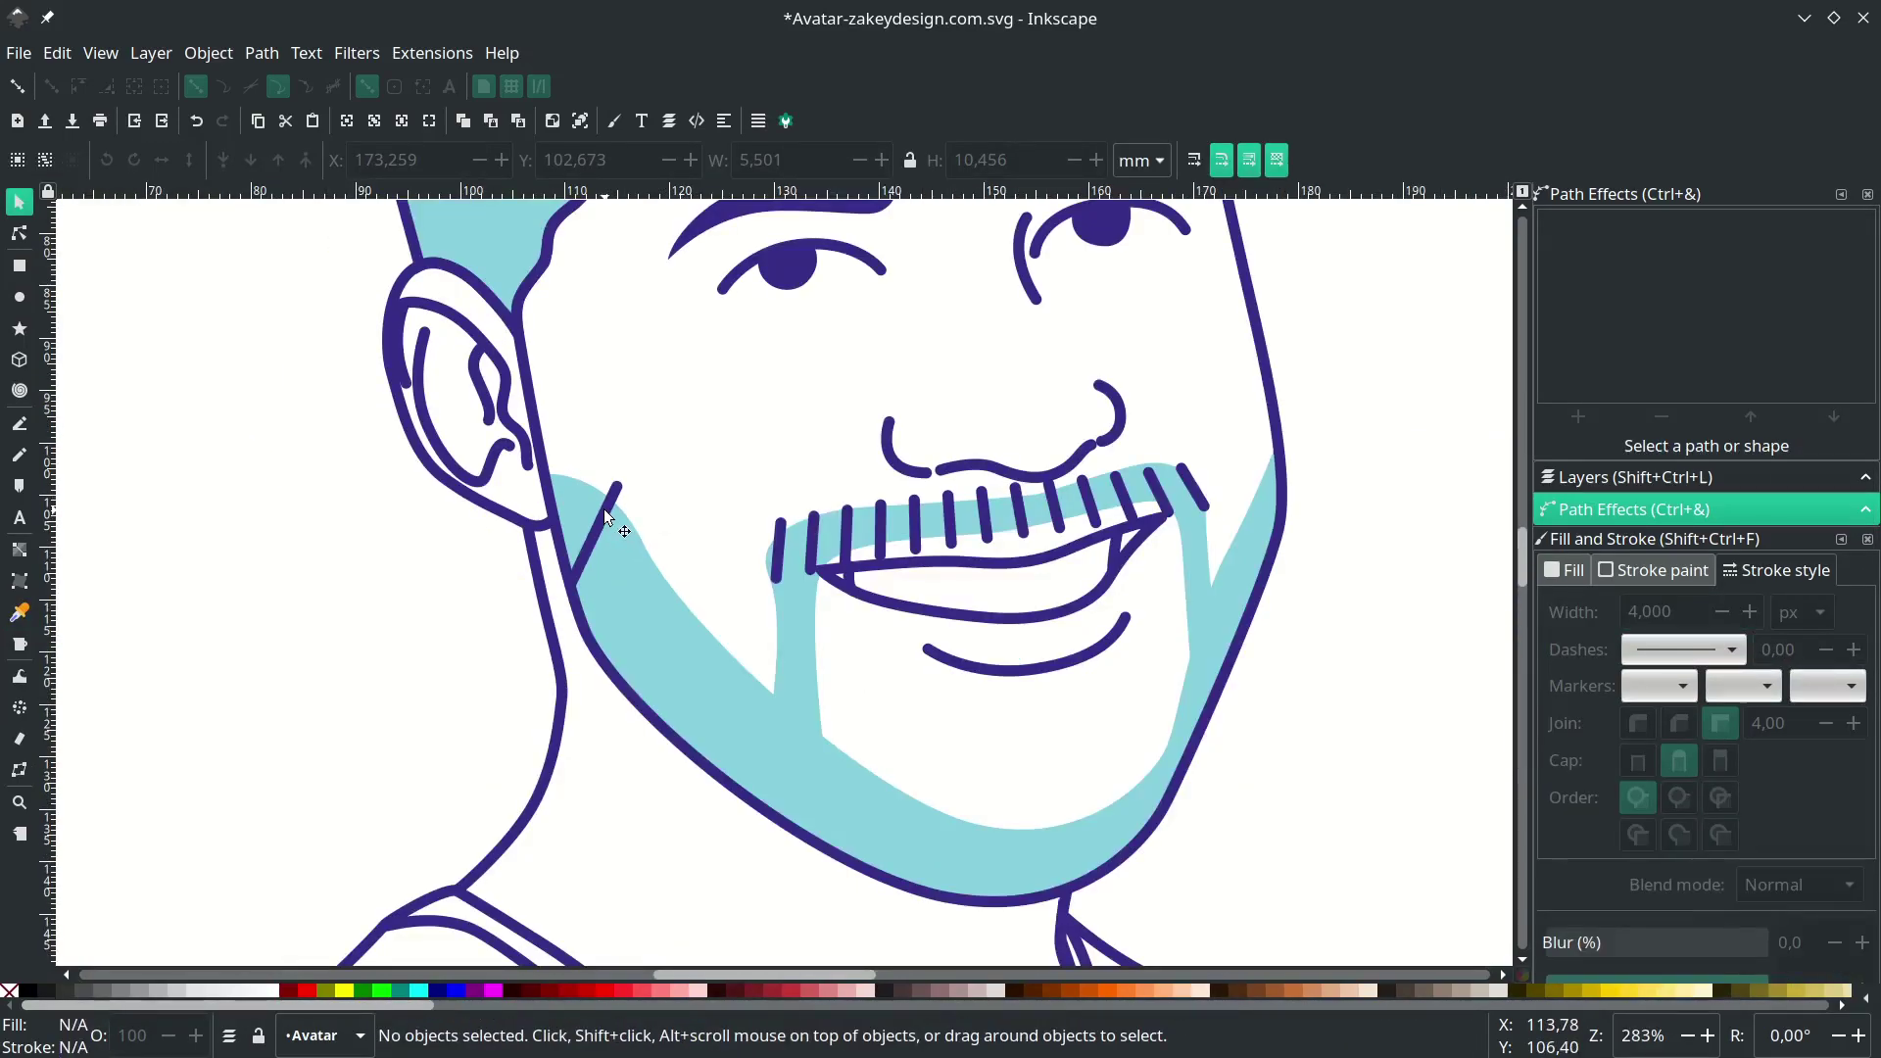
- Duplicate the beard line, place the copy at the beard's opposite end, tilt it the other way and shrink it to about 5.8 by 6.2 mm
left_click(607, 518)
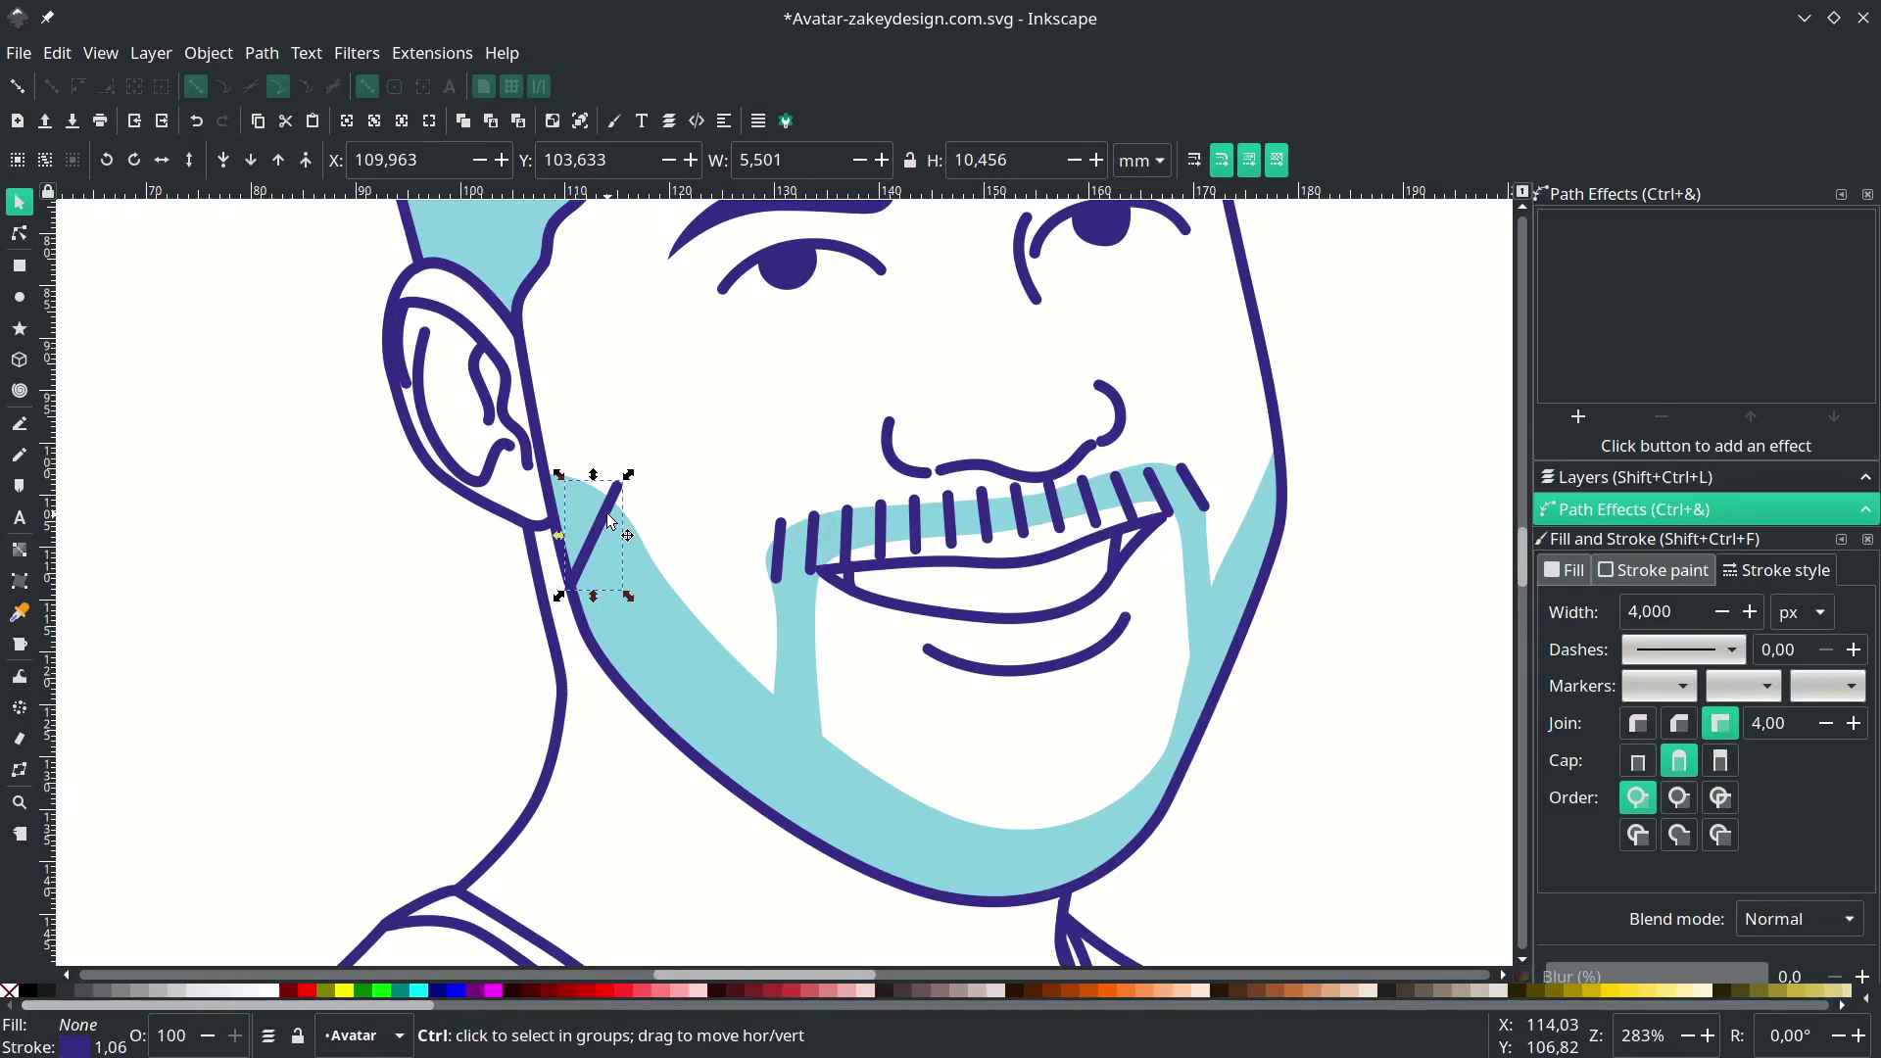
key("ctrl+d")
left_click_drag(609, 521, 1216, 466)
scroll(1298, 495, "up", 2)
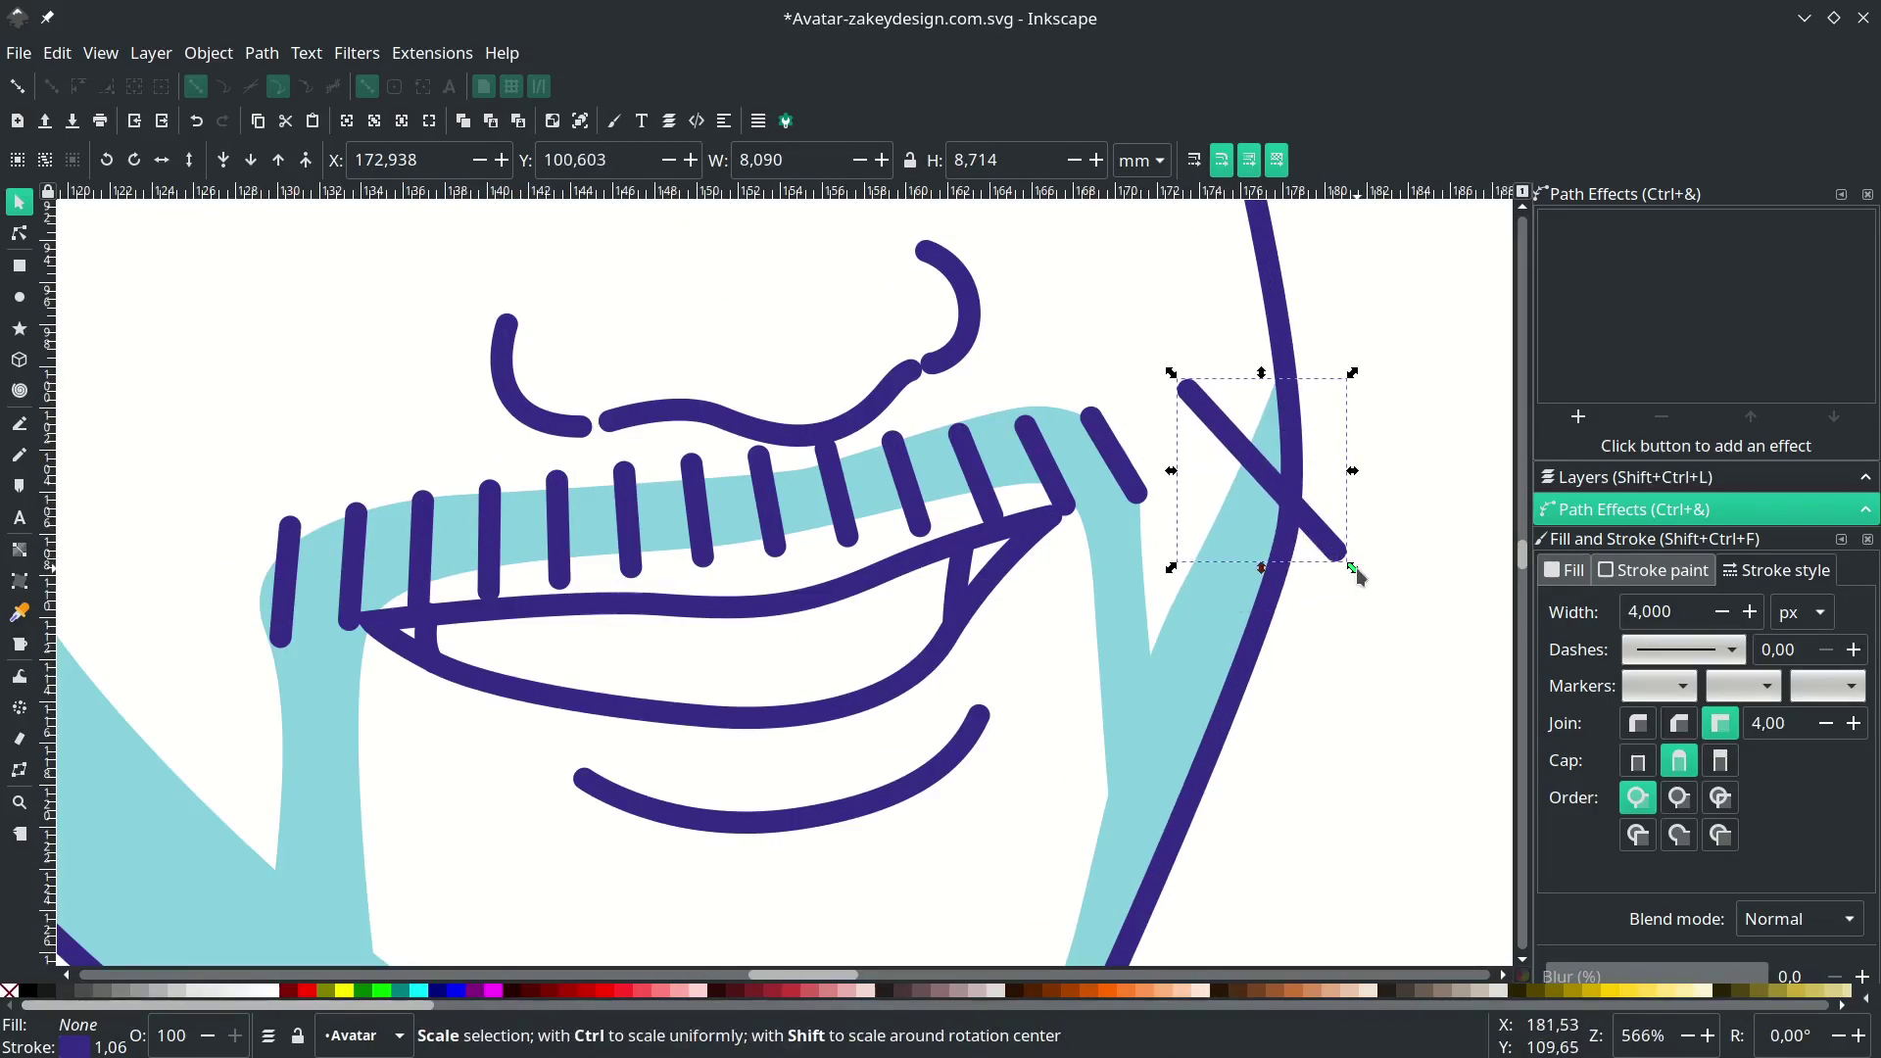
left_click_drag(1354, 567, 1284, 504)
scroll(1283, 504, "down", 2)
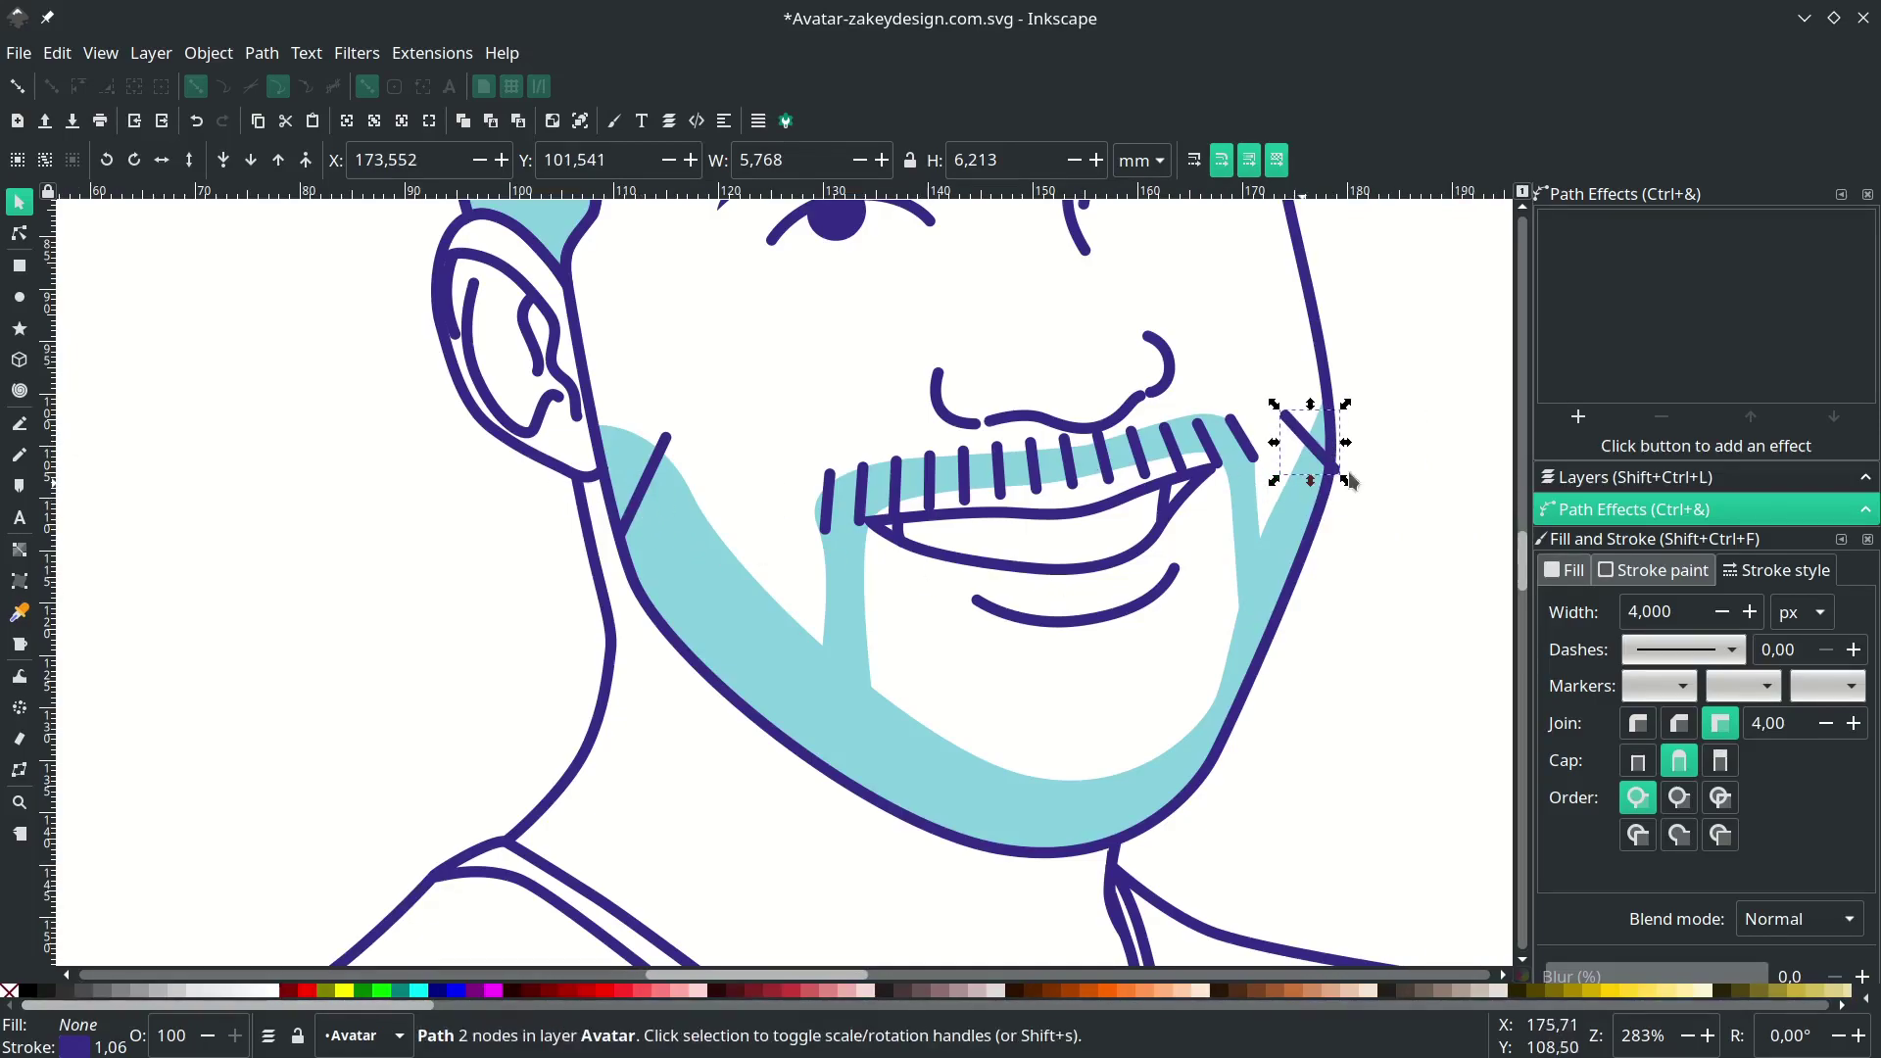
- Interpolate between the two beard lines with 23 steps, method 2 and duplicated endpaths
left_click(647, 486)
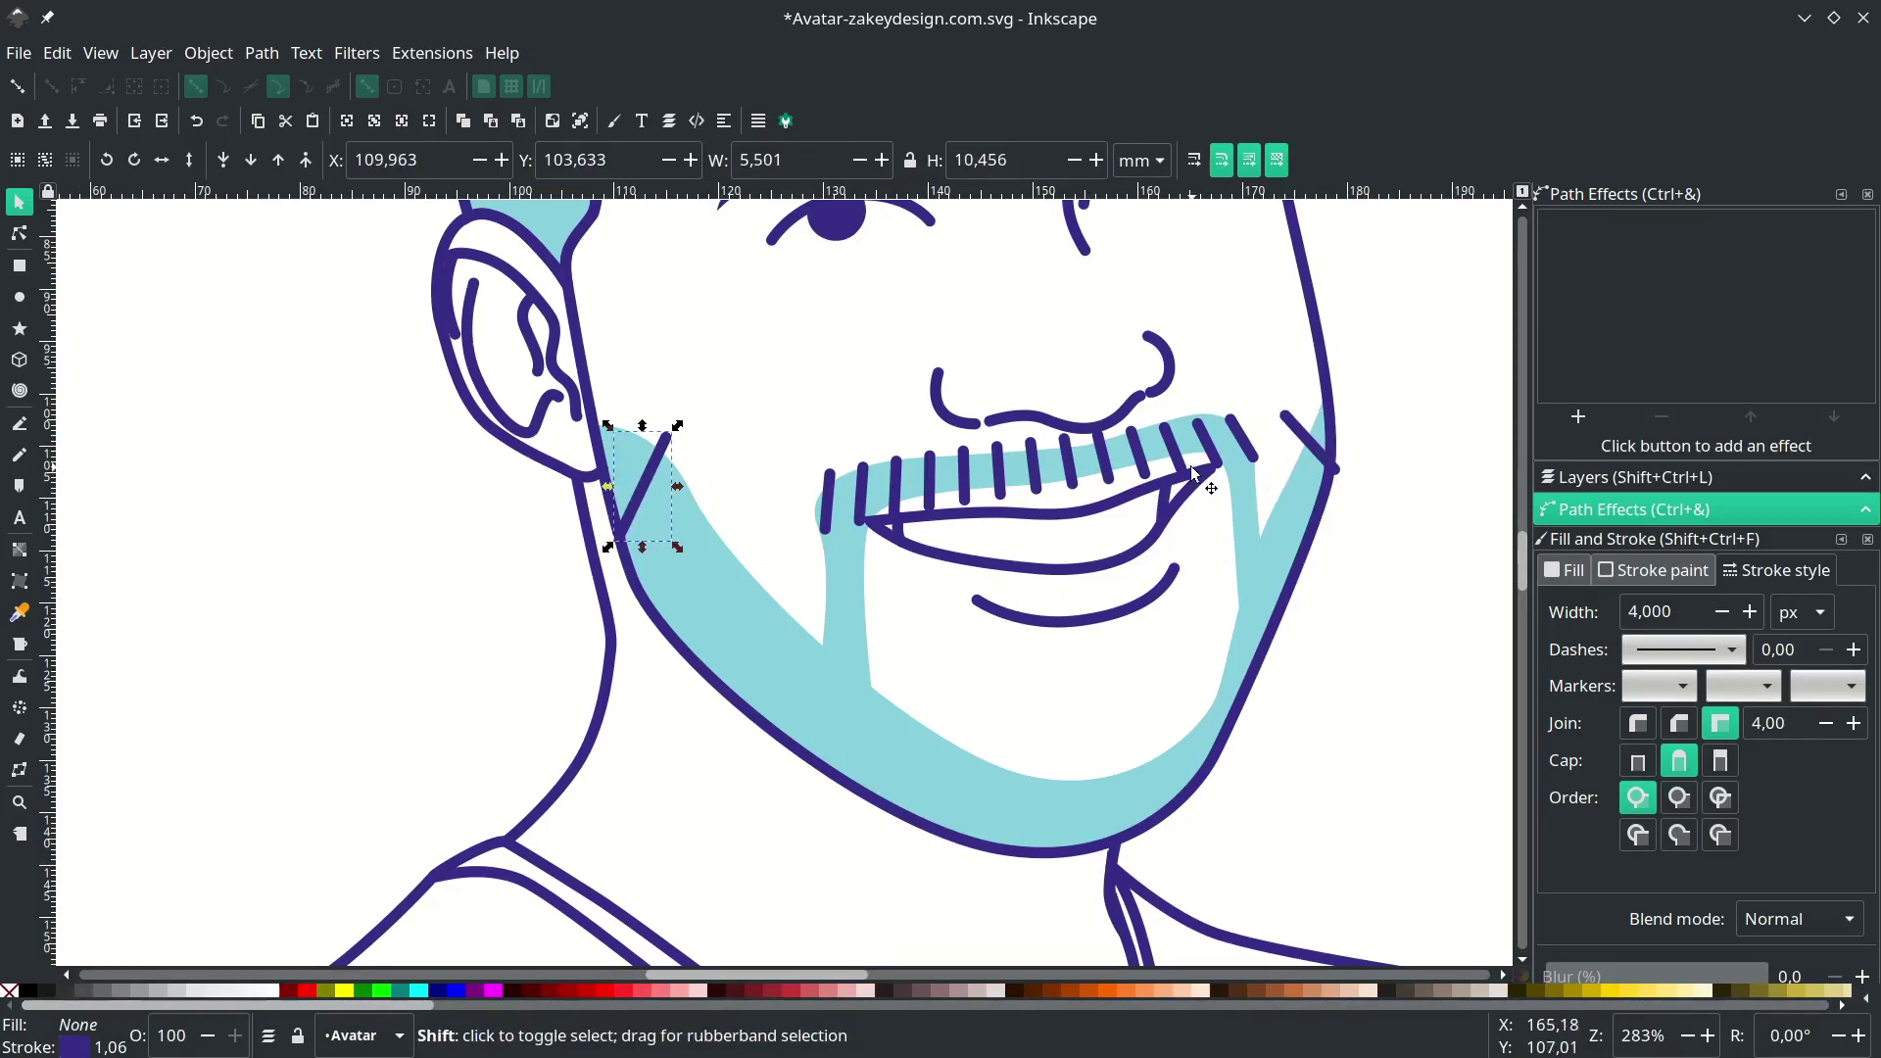
left_click(1328, 462, "shift")
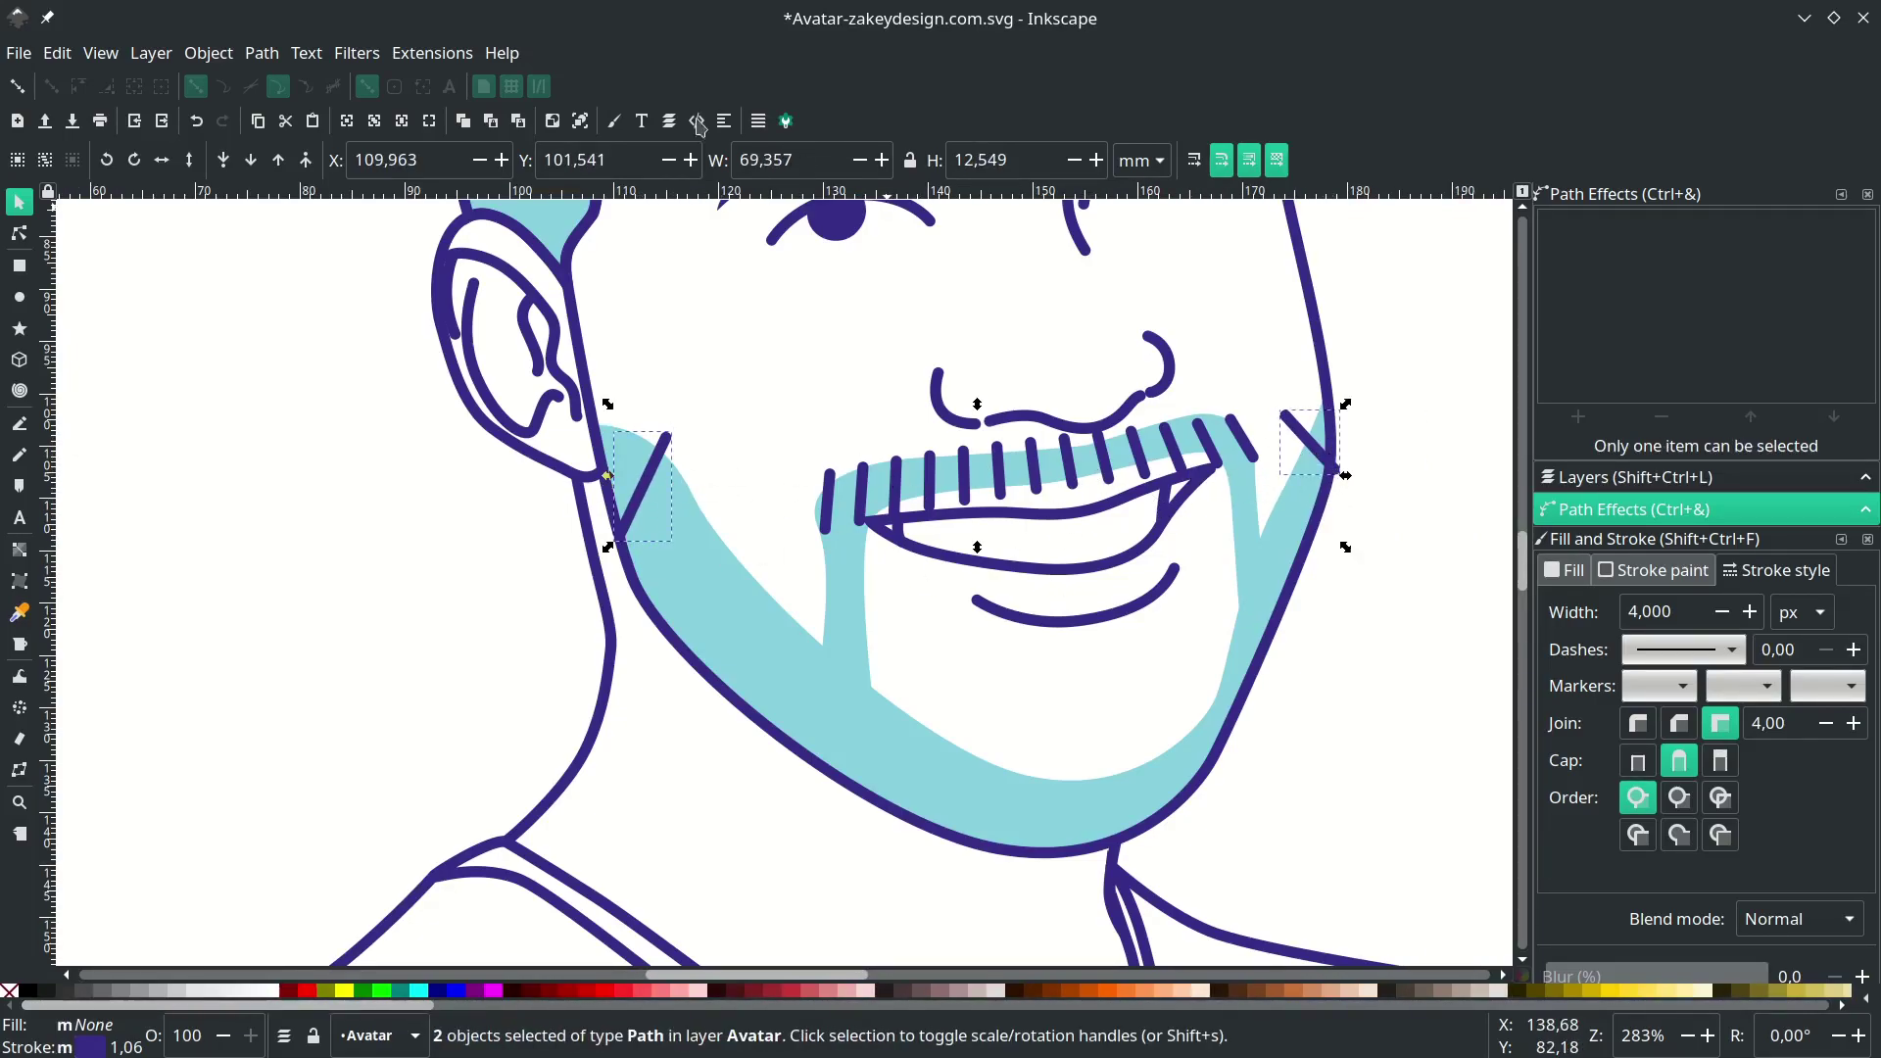
left_click(432, 55)
mouse_move(657, 315)
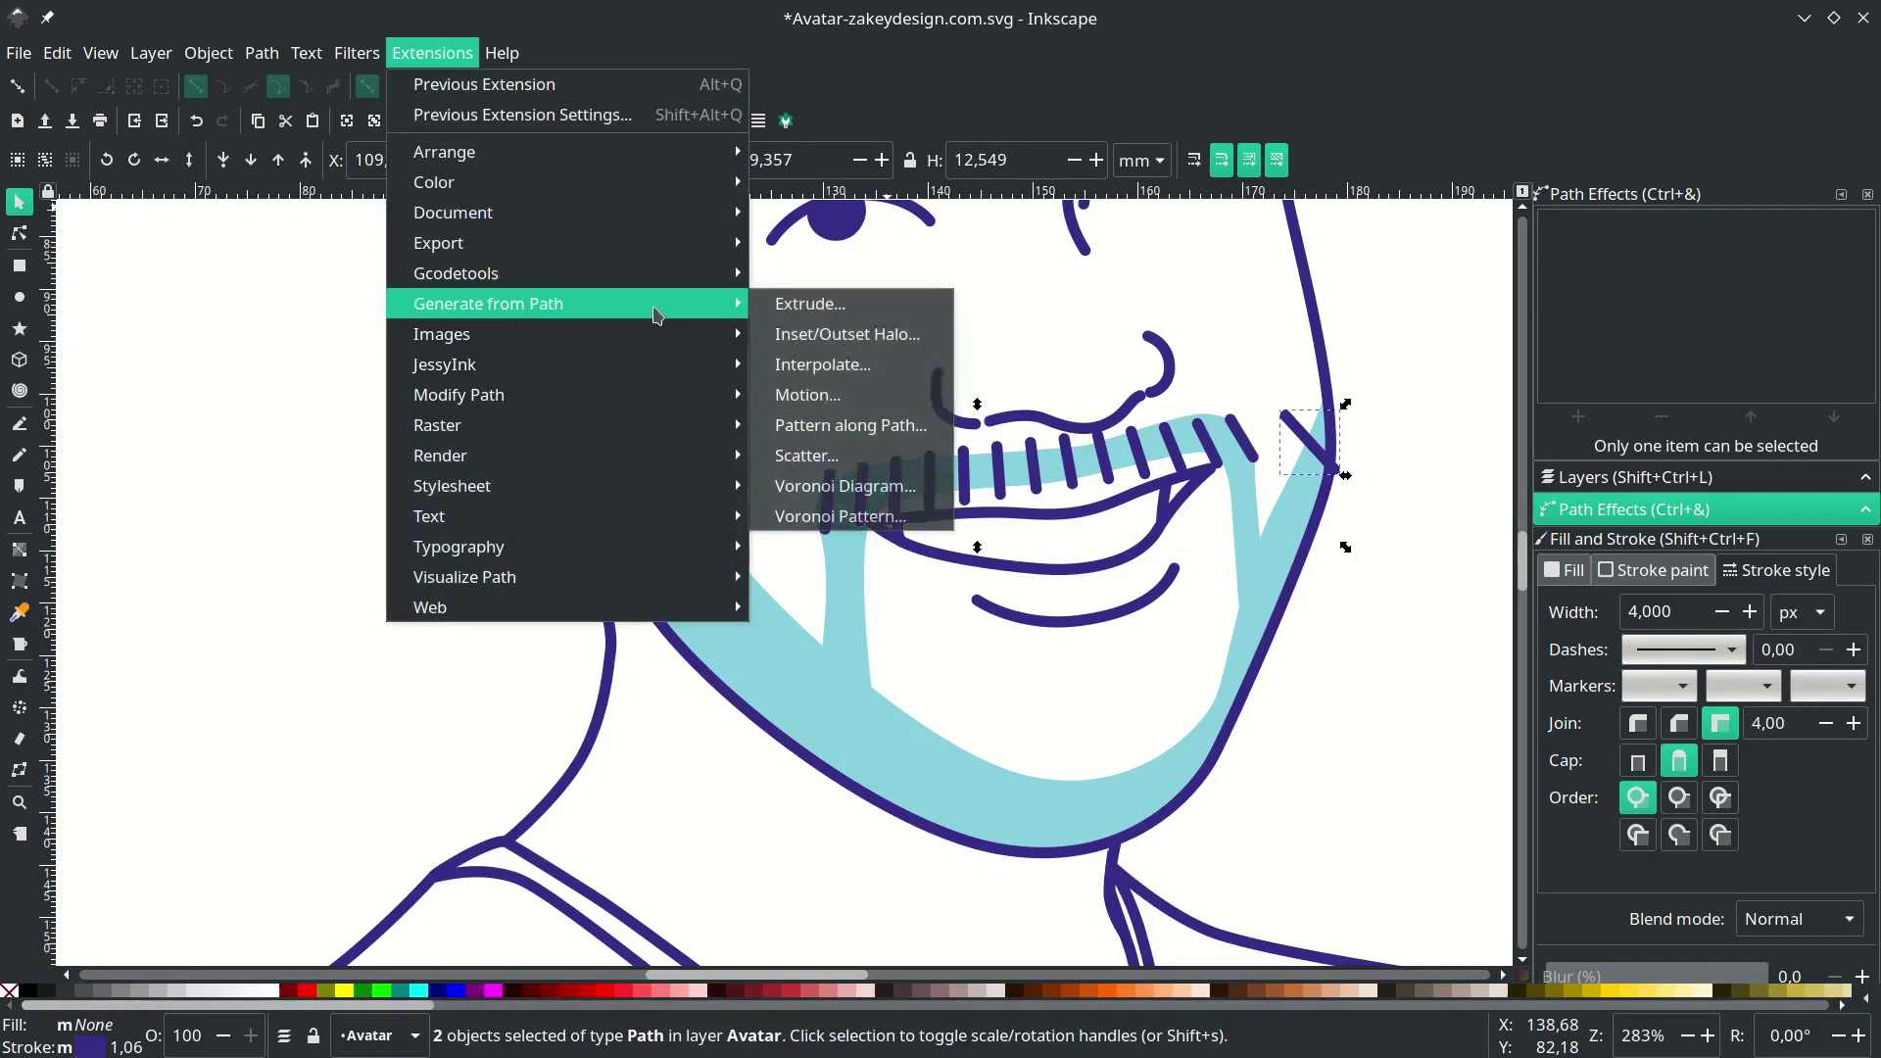
left_click(831, 367)
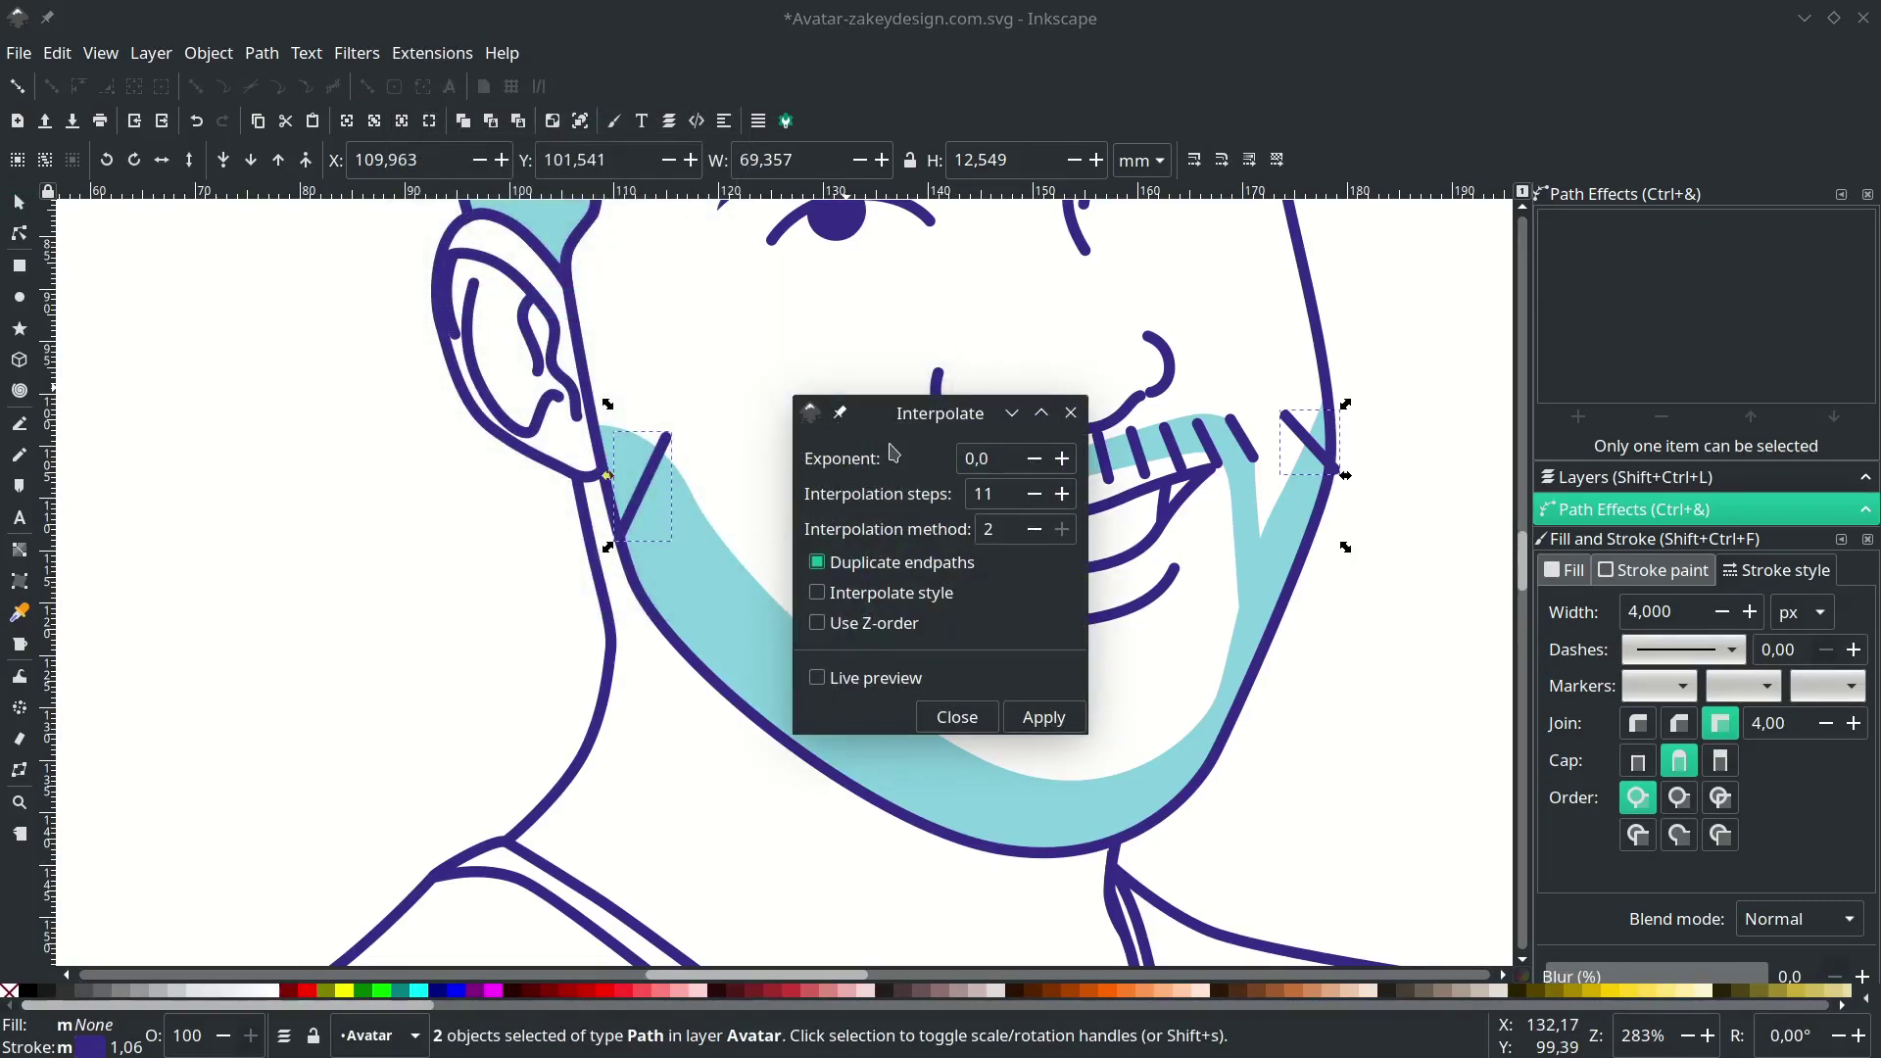
left_click_drag(954, 416, 1526, 314)
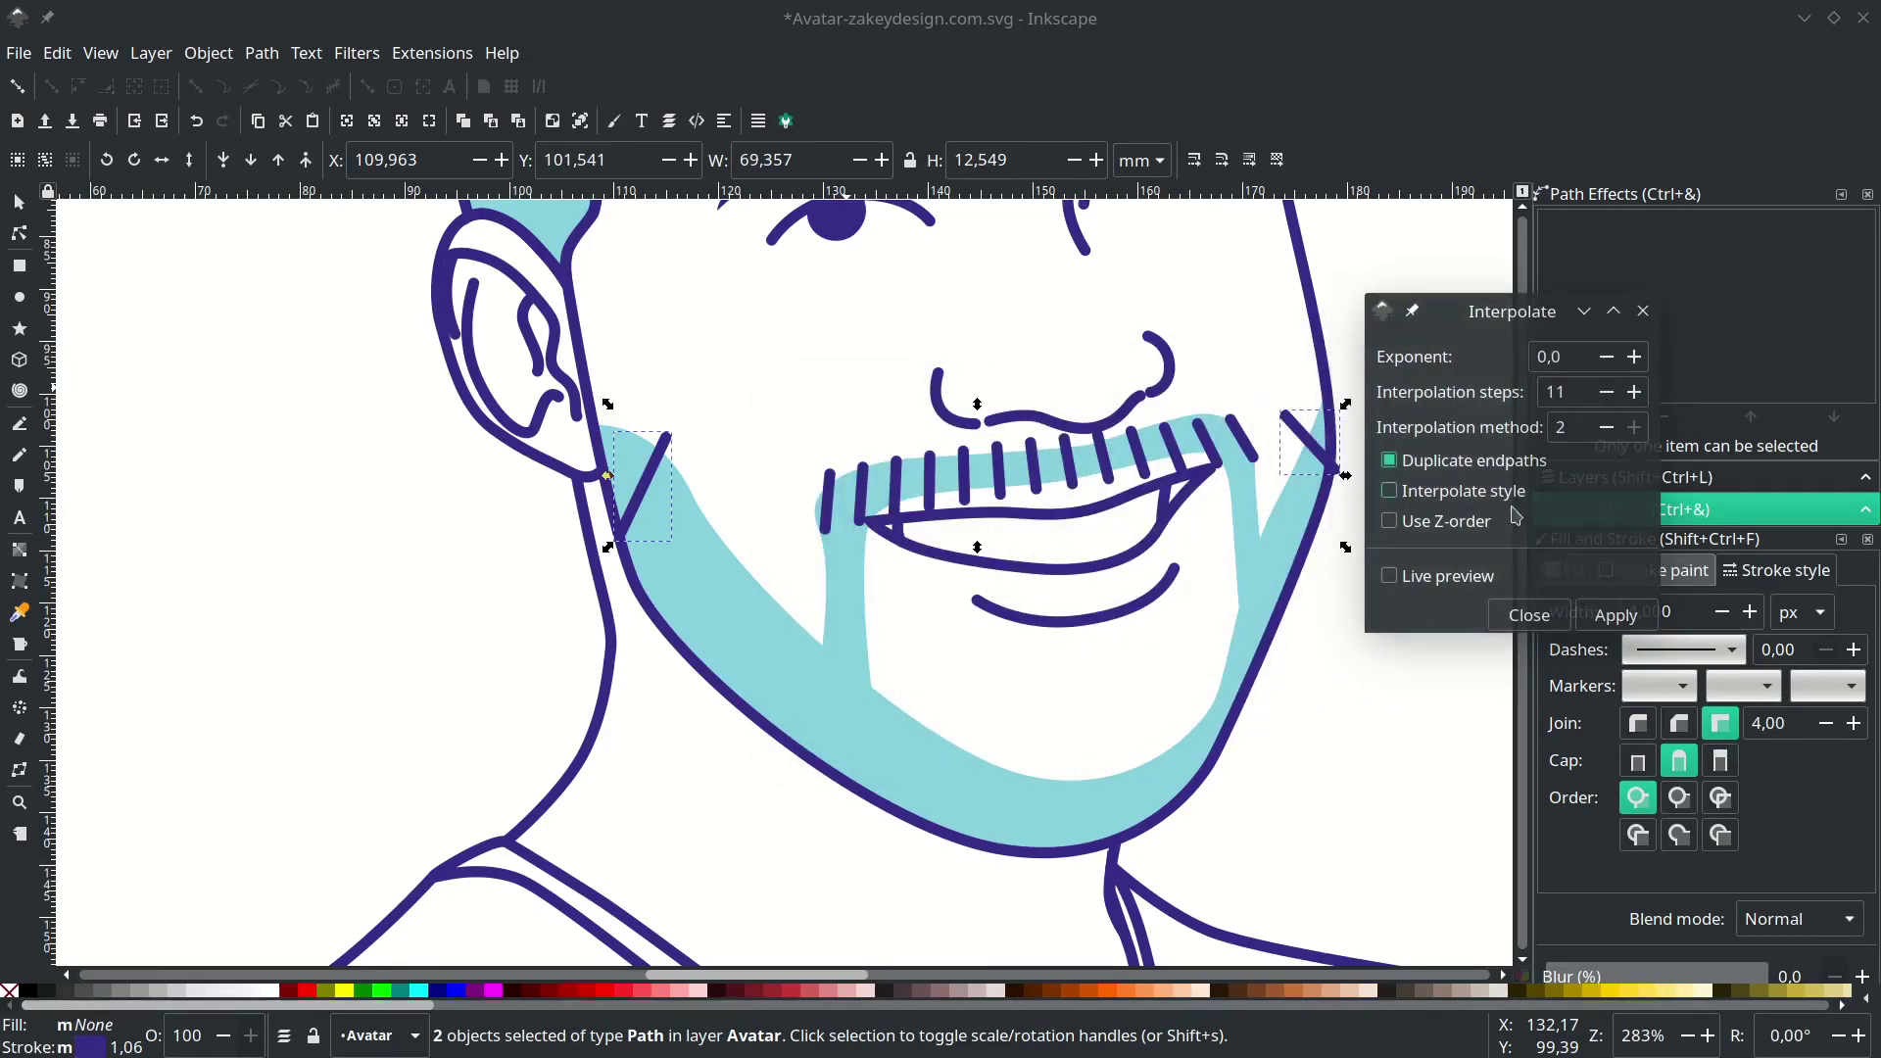
left_click(1390, 576)
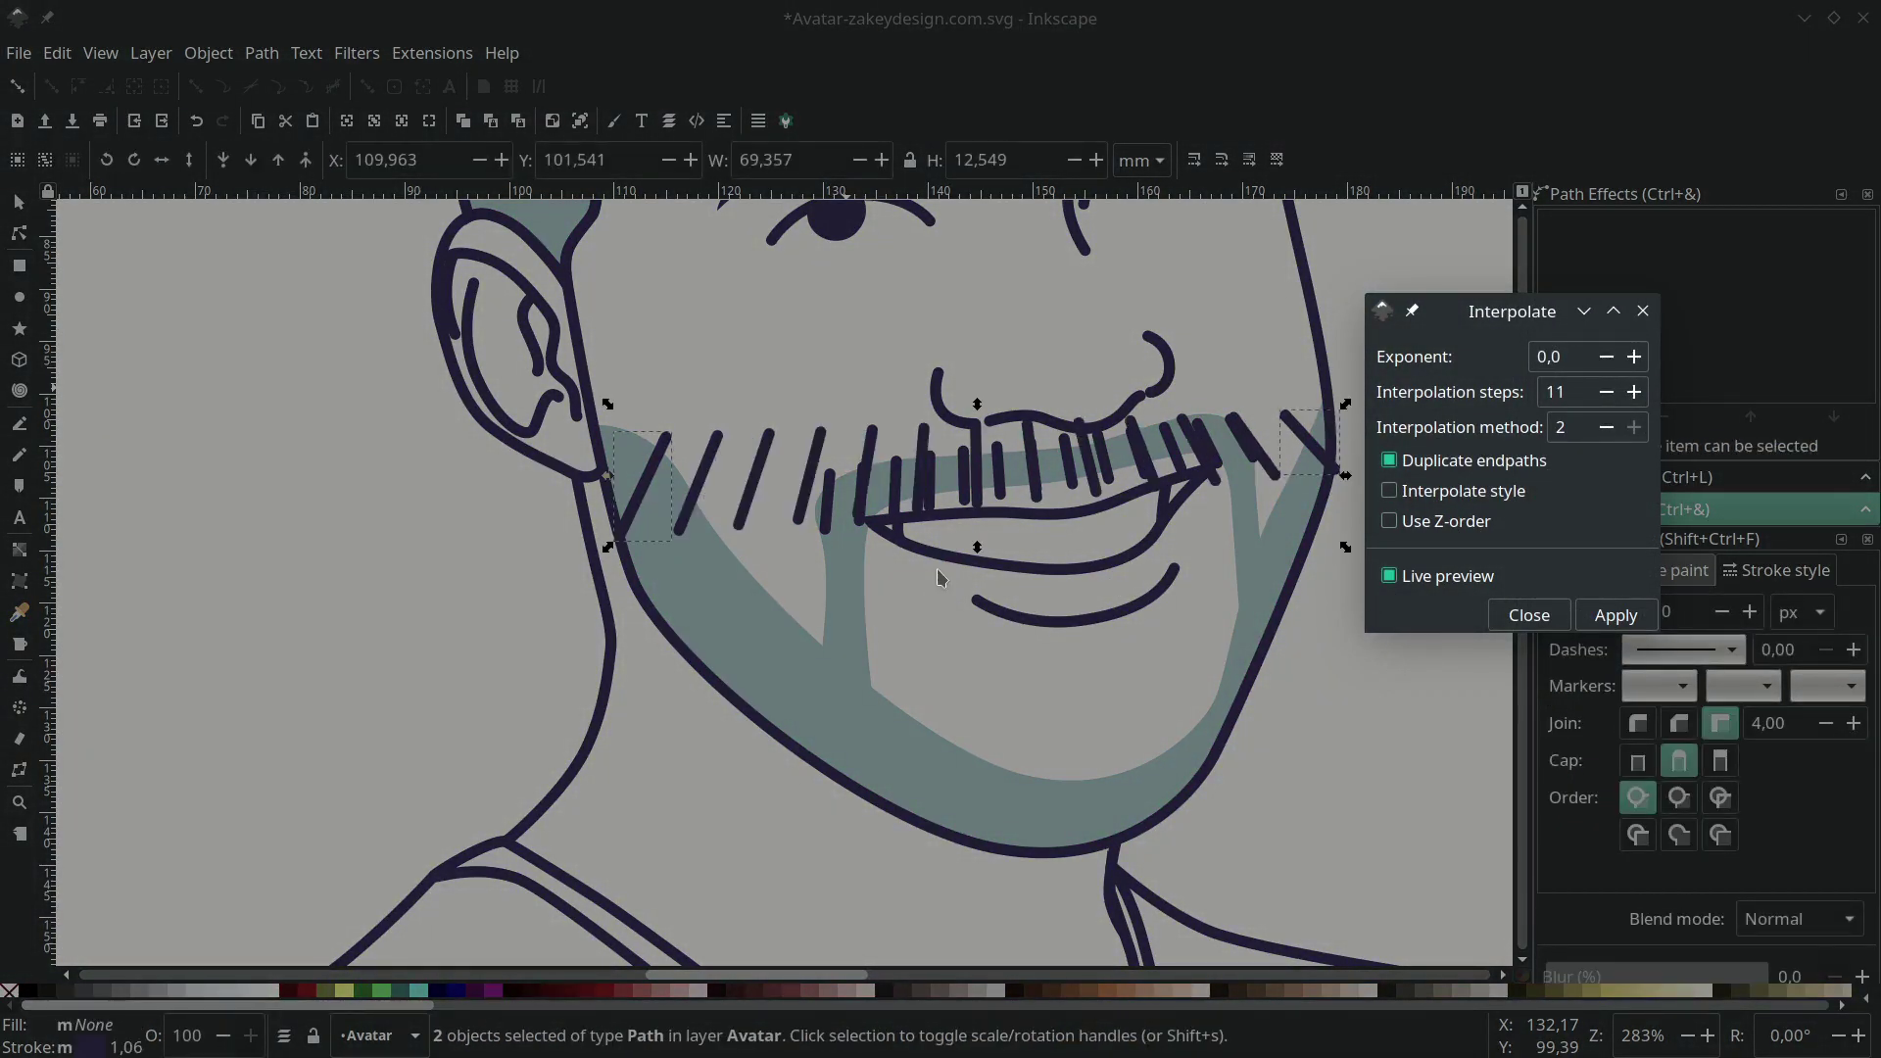
left_click(1634, 392)
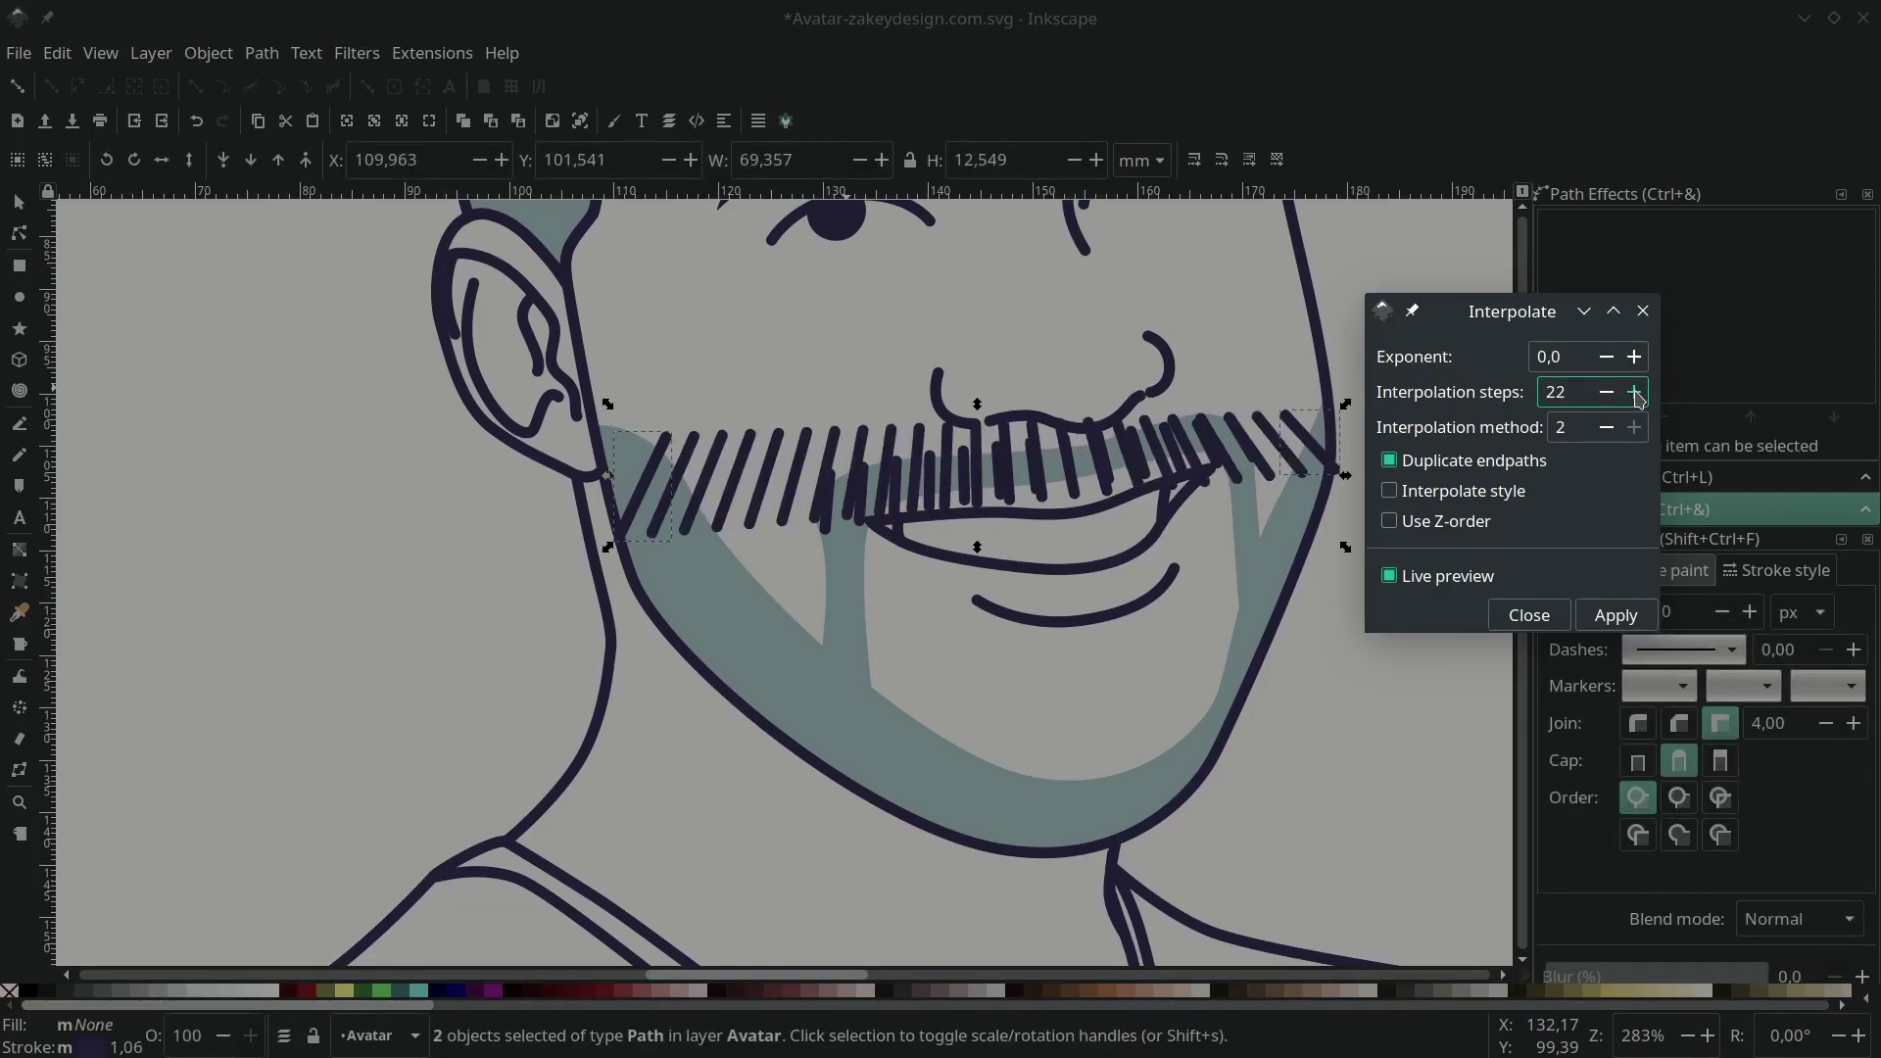
left_click(1634, 392)
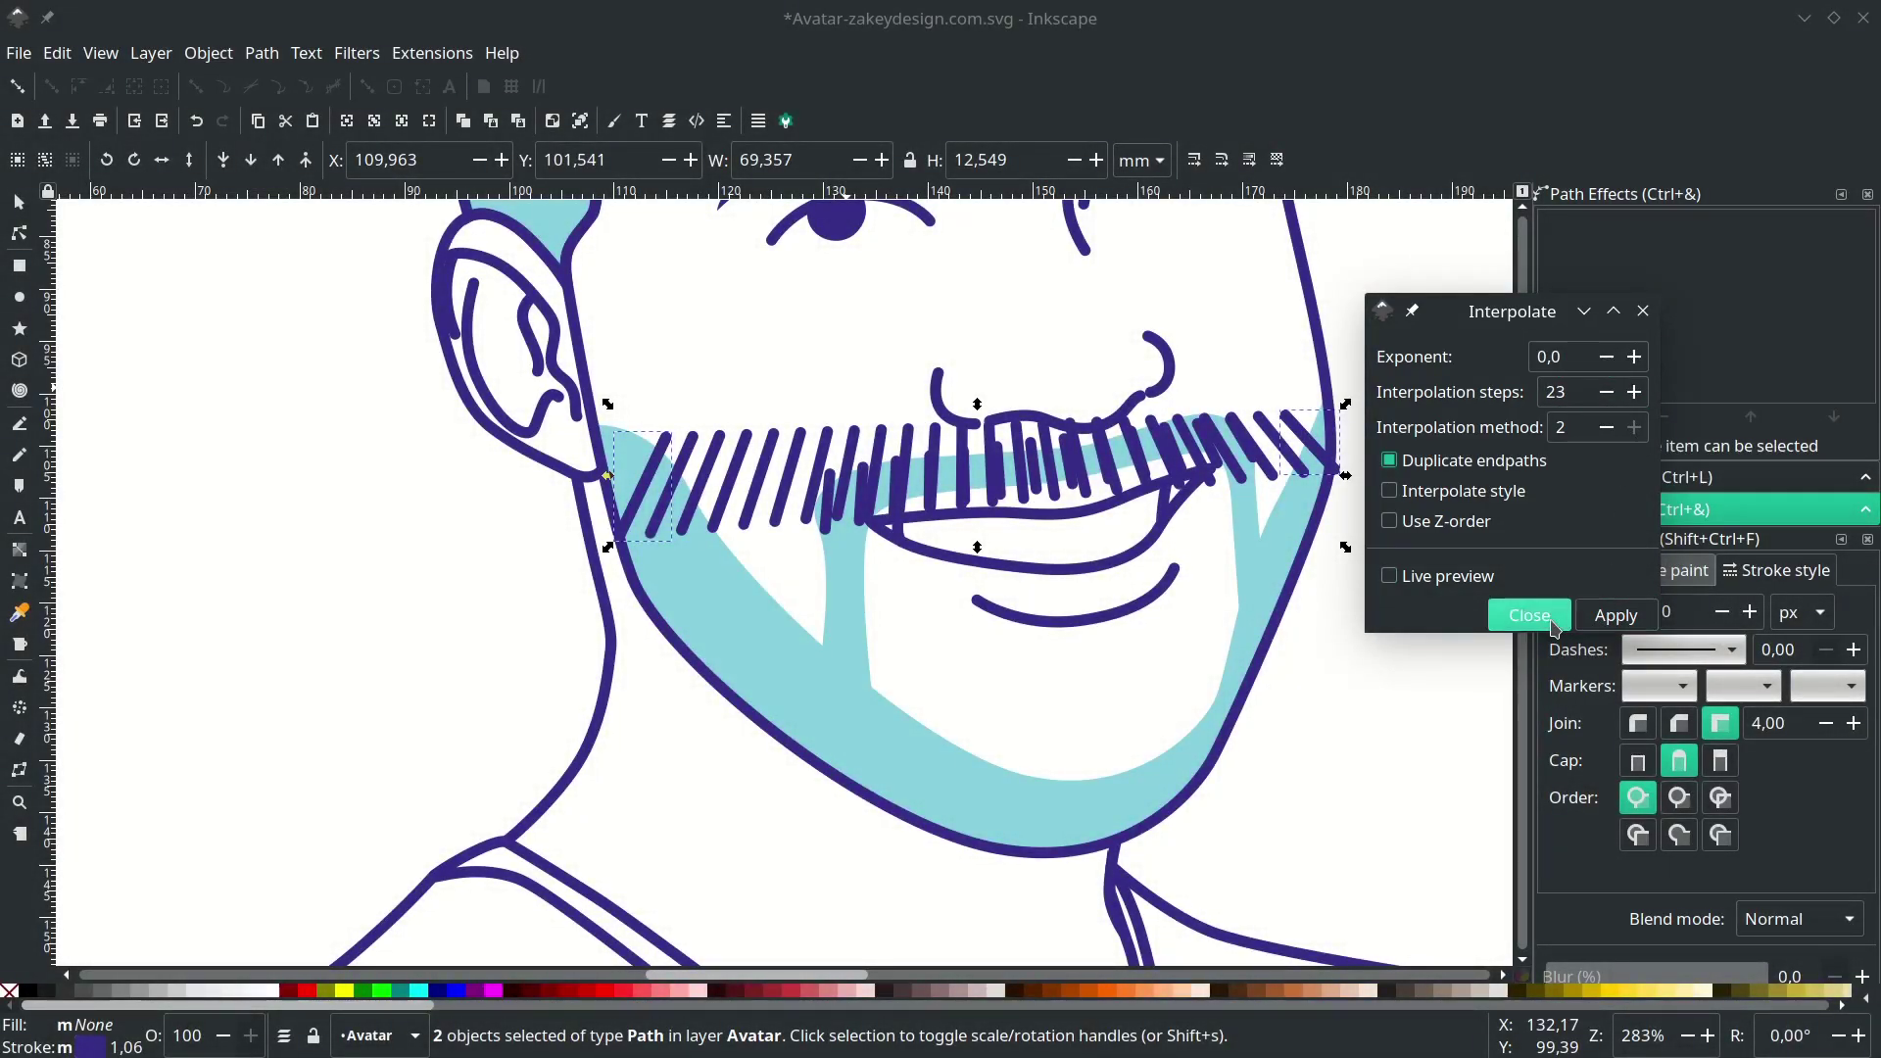
left_click(1529, 616)
- Move the interpolated line group up off the beard and delete the two original beard lines
left_click_drag(876, 497, 885, 368)
left_click(618, 535)
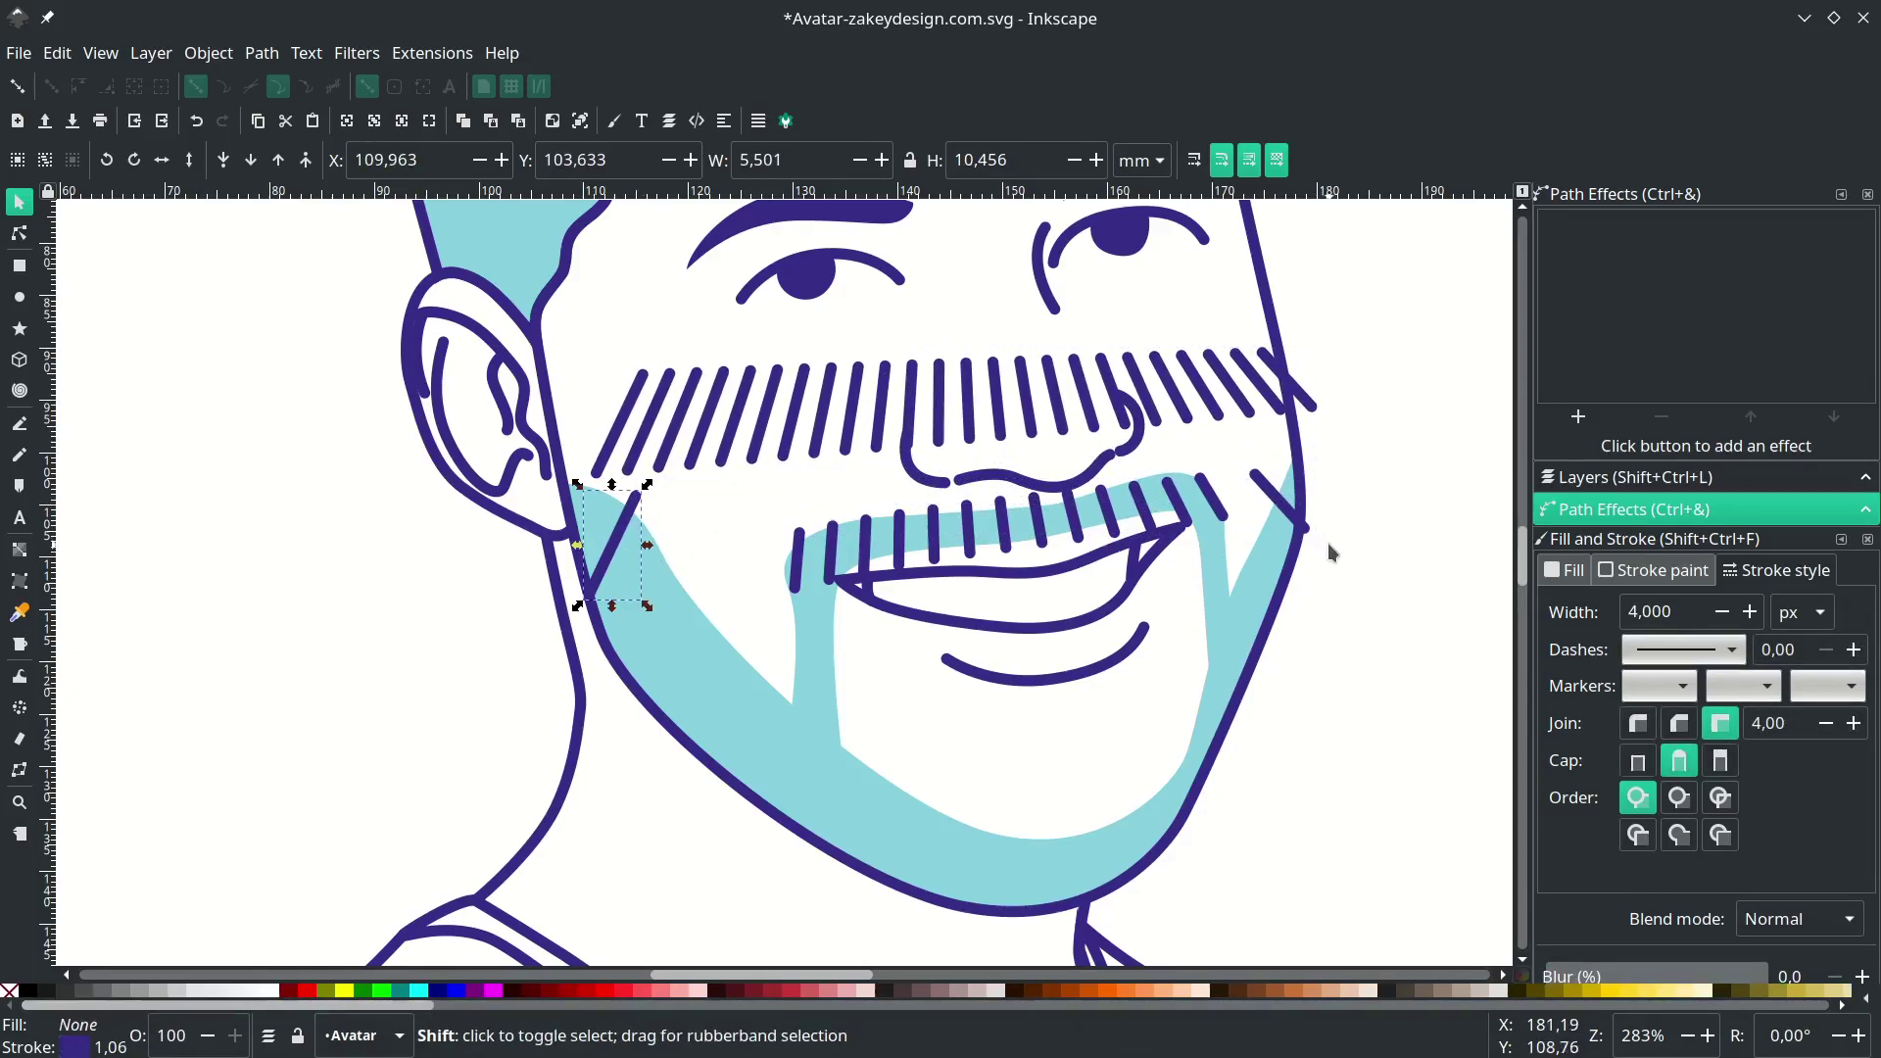
left_click(1289, 515, "shift")
key("Delete")
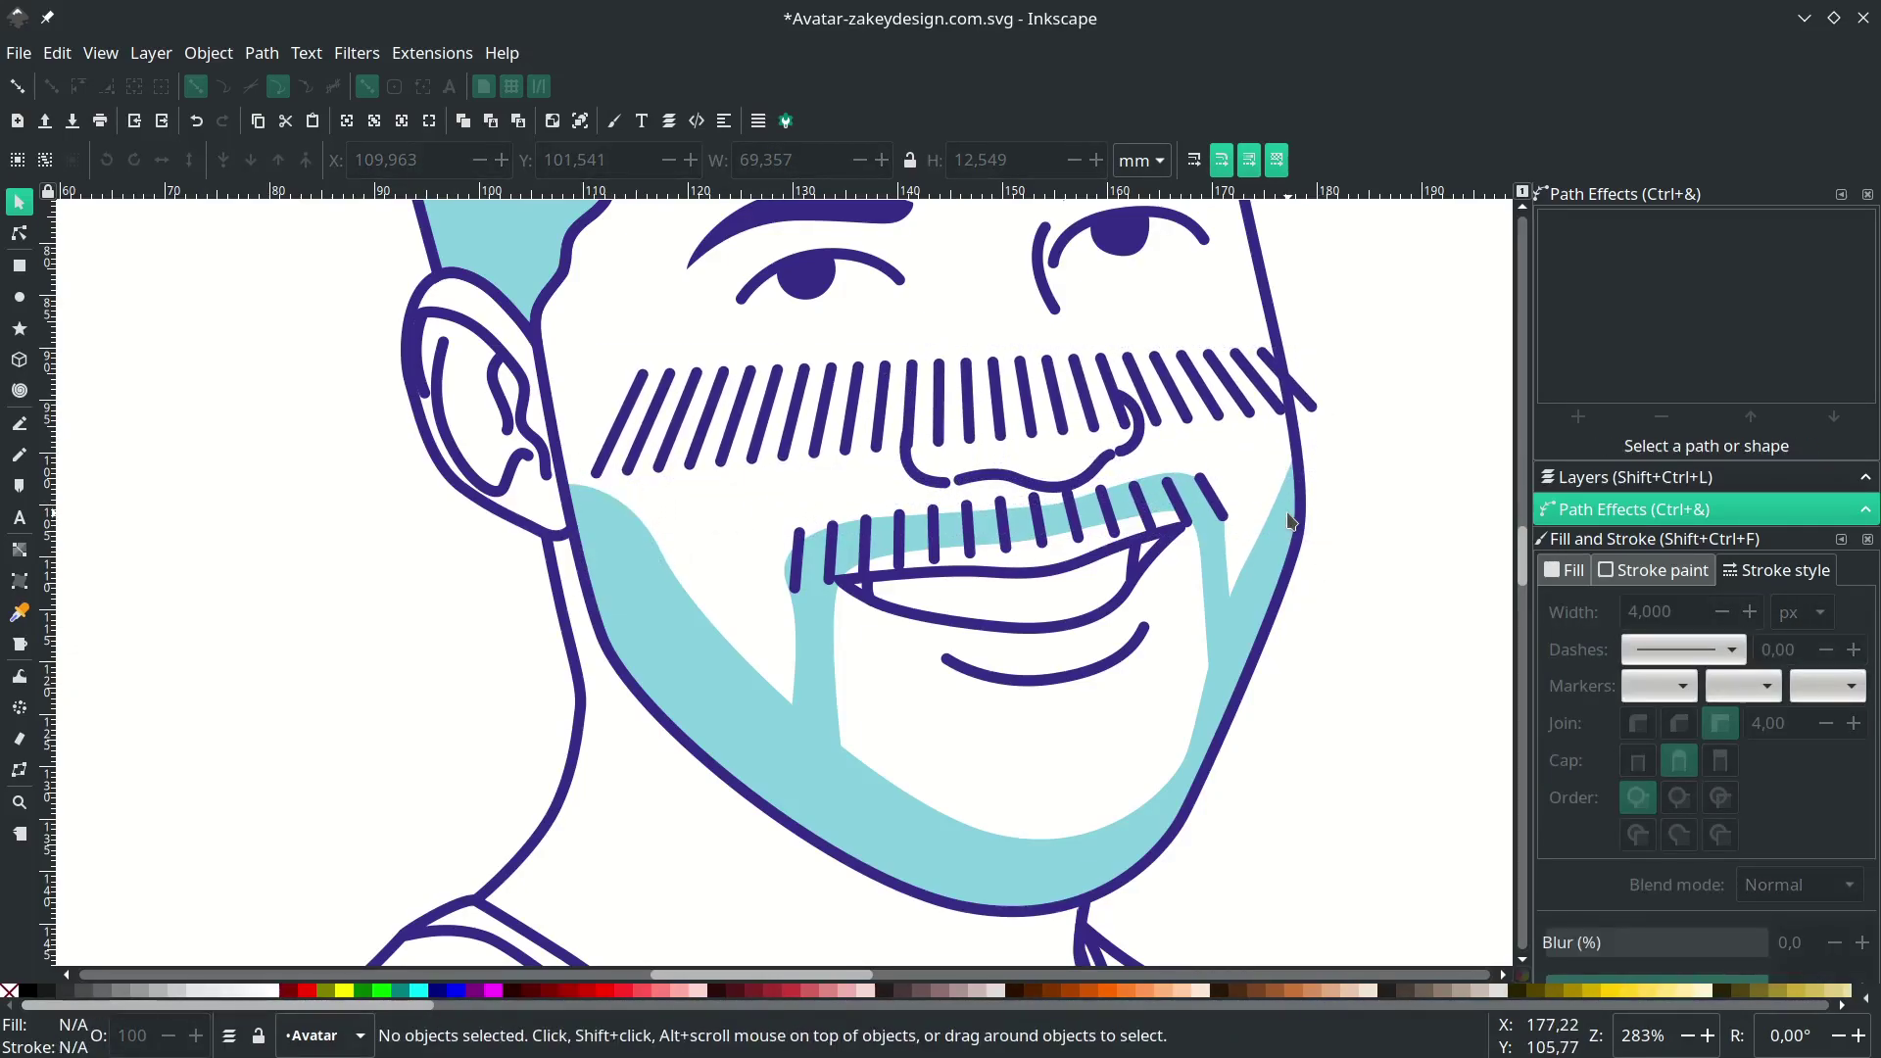
- Place the line group back over the beard, apply the Bend path effect and bend the row down along the jaw
left_click_drag(1219, 402, 1219, 532)
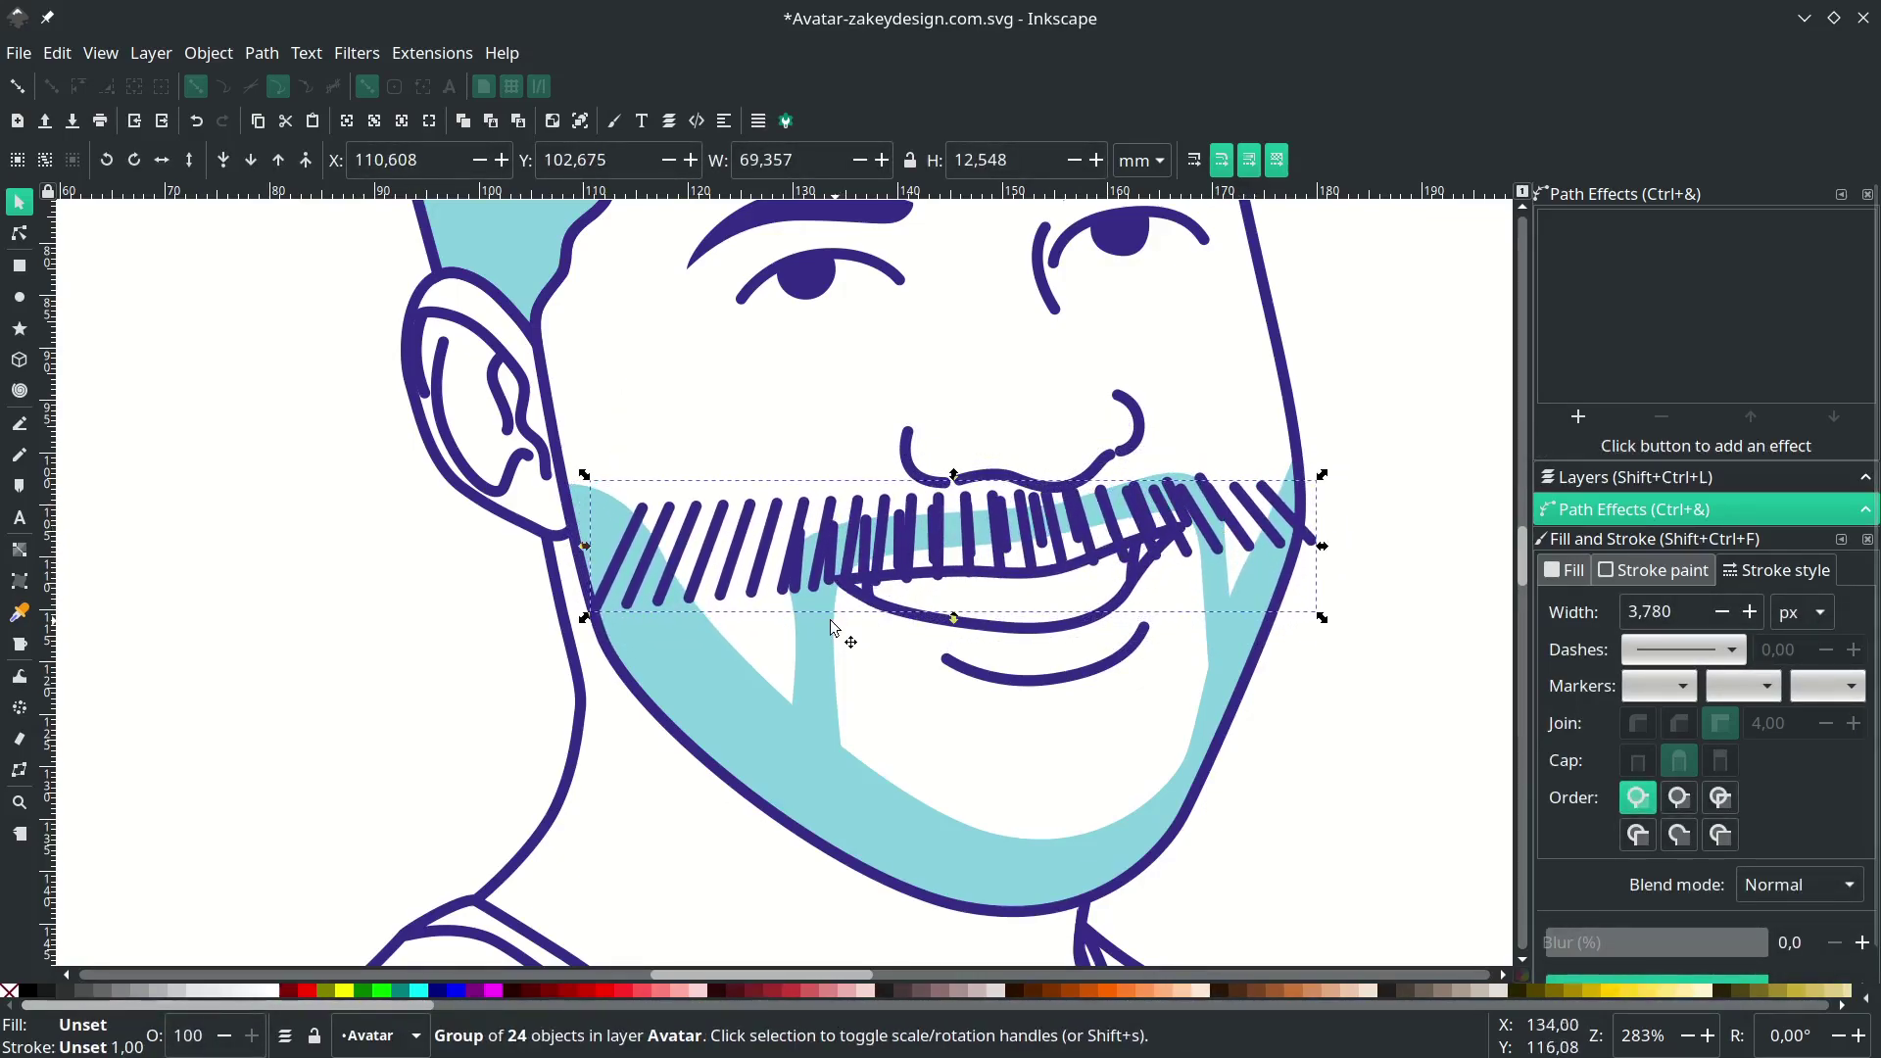
left_click(1580, 419)
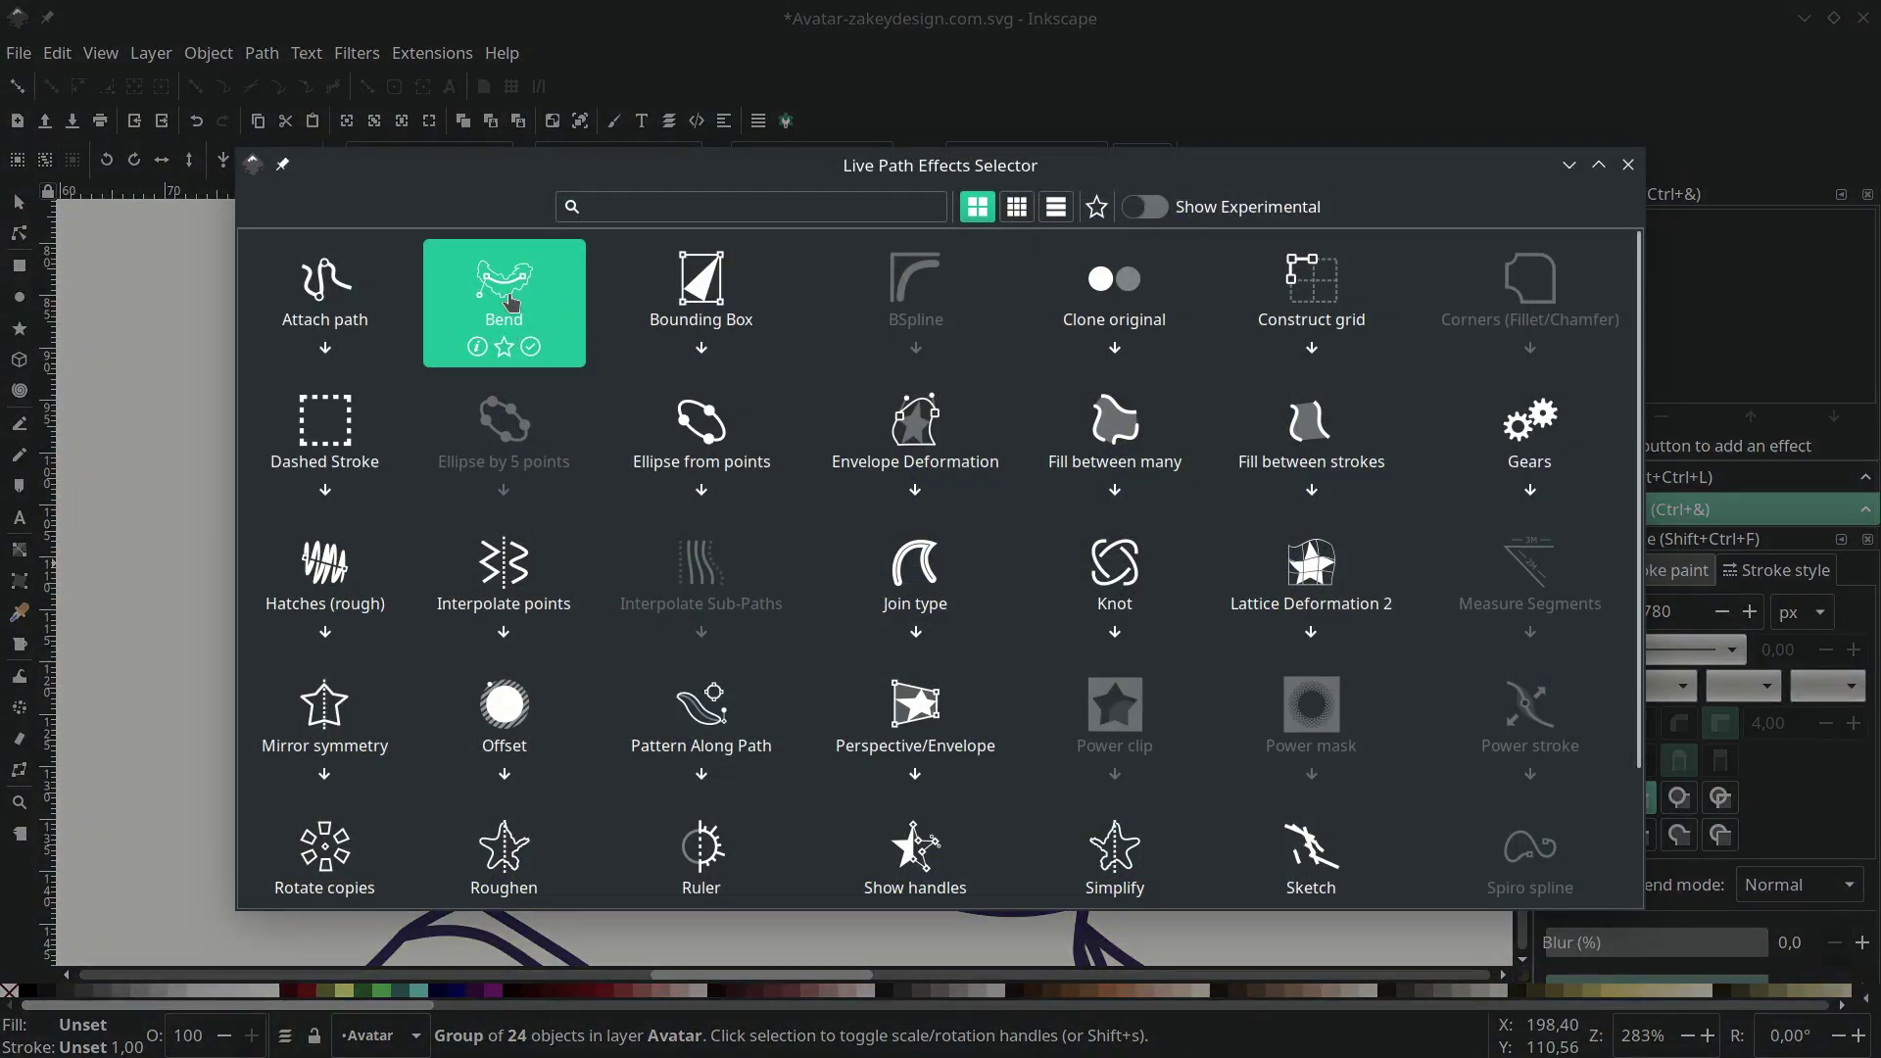
left_click(510, 301)
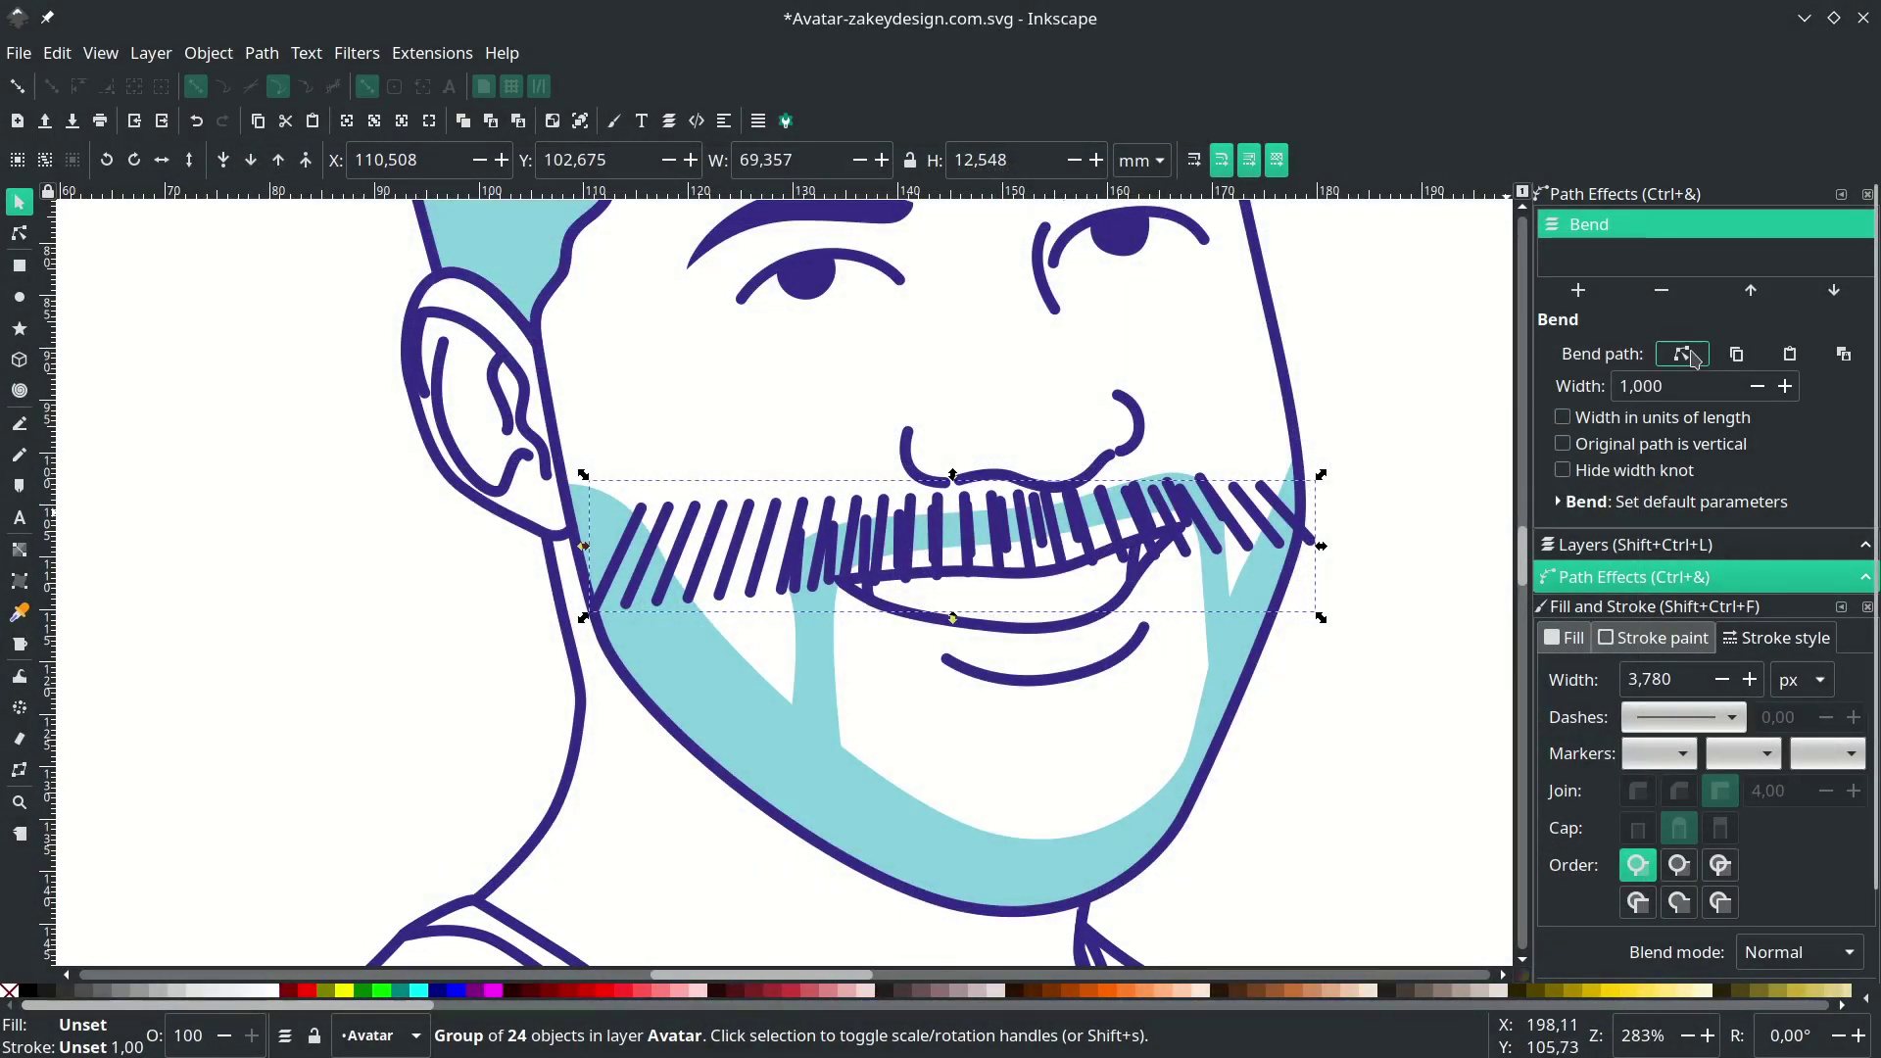
left_click(1692, 356)
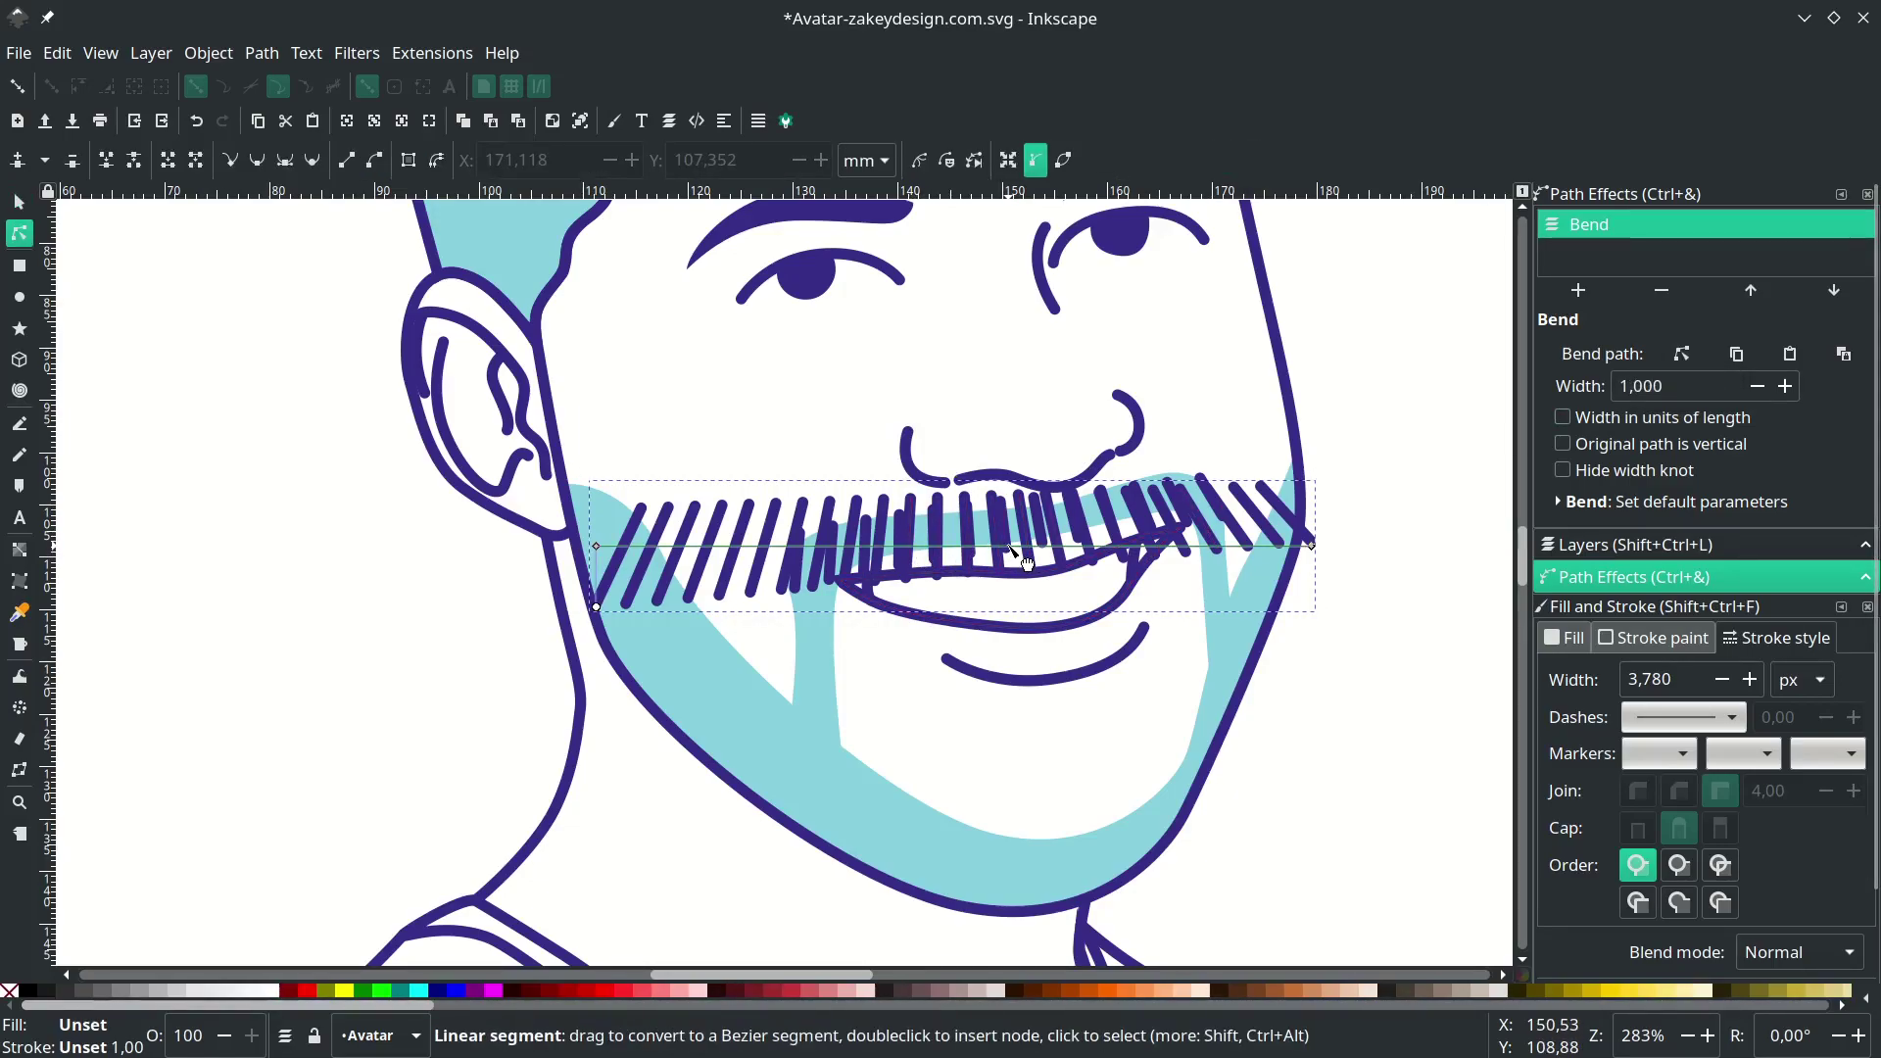
mouse_move(956, 566)
left_mouse_down()
mouse_move(1009, 715)
mouse_move(999, 890)
mouse_move(1020, 890)
left_mouse_up()
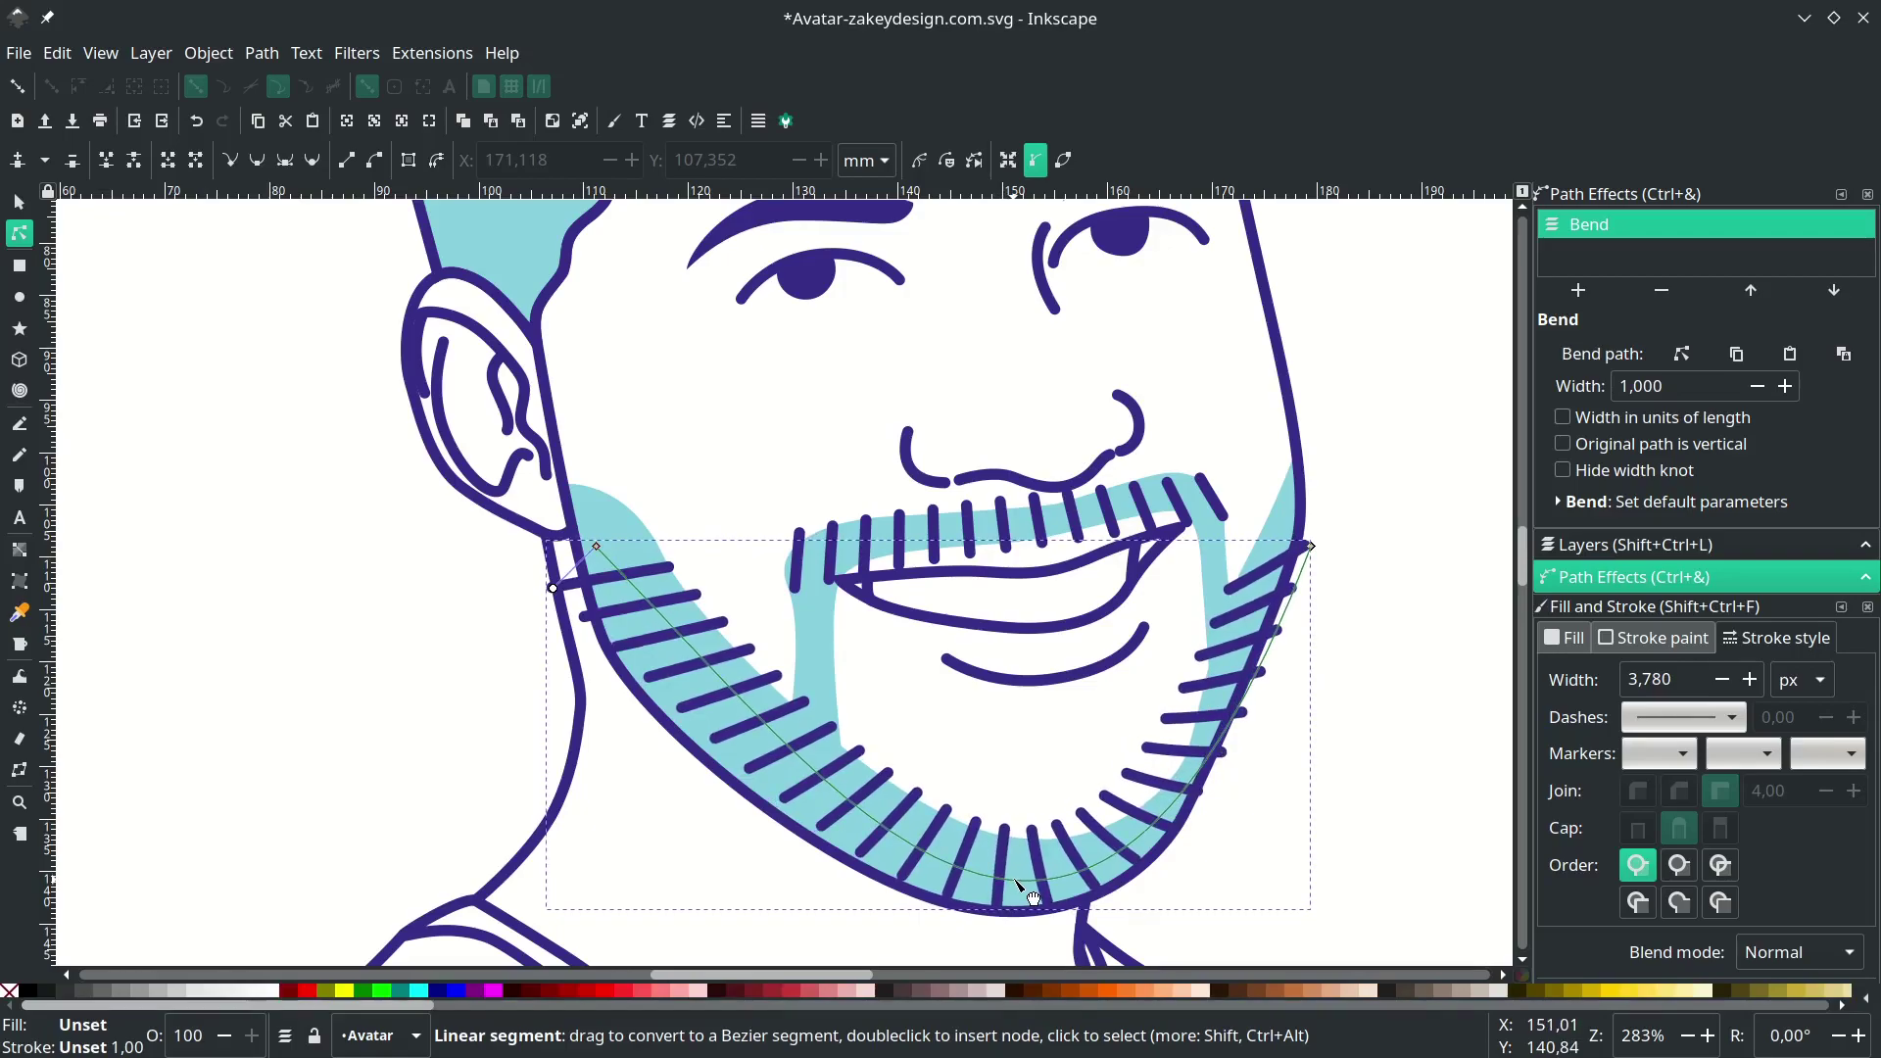
- Raise the bend path's ear-side end, pull its handle towards the jaw outline and shift the opposite end slightly outwards
left_click_drag(596, 545, 577, 500)
left_click_drag(818, 746, 743, 793)
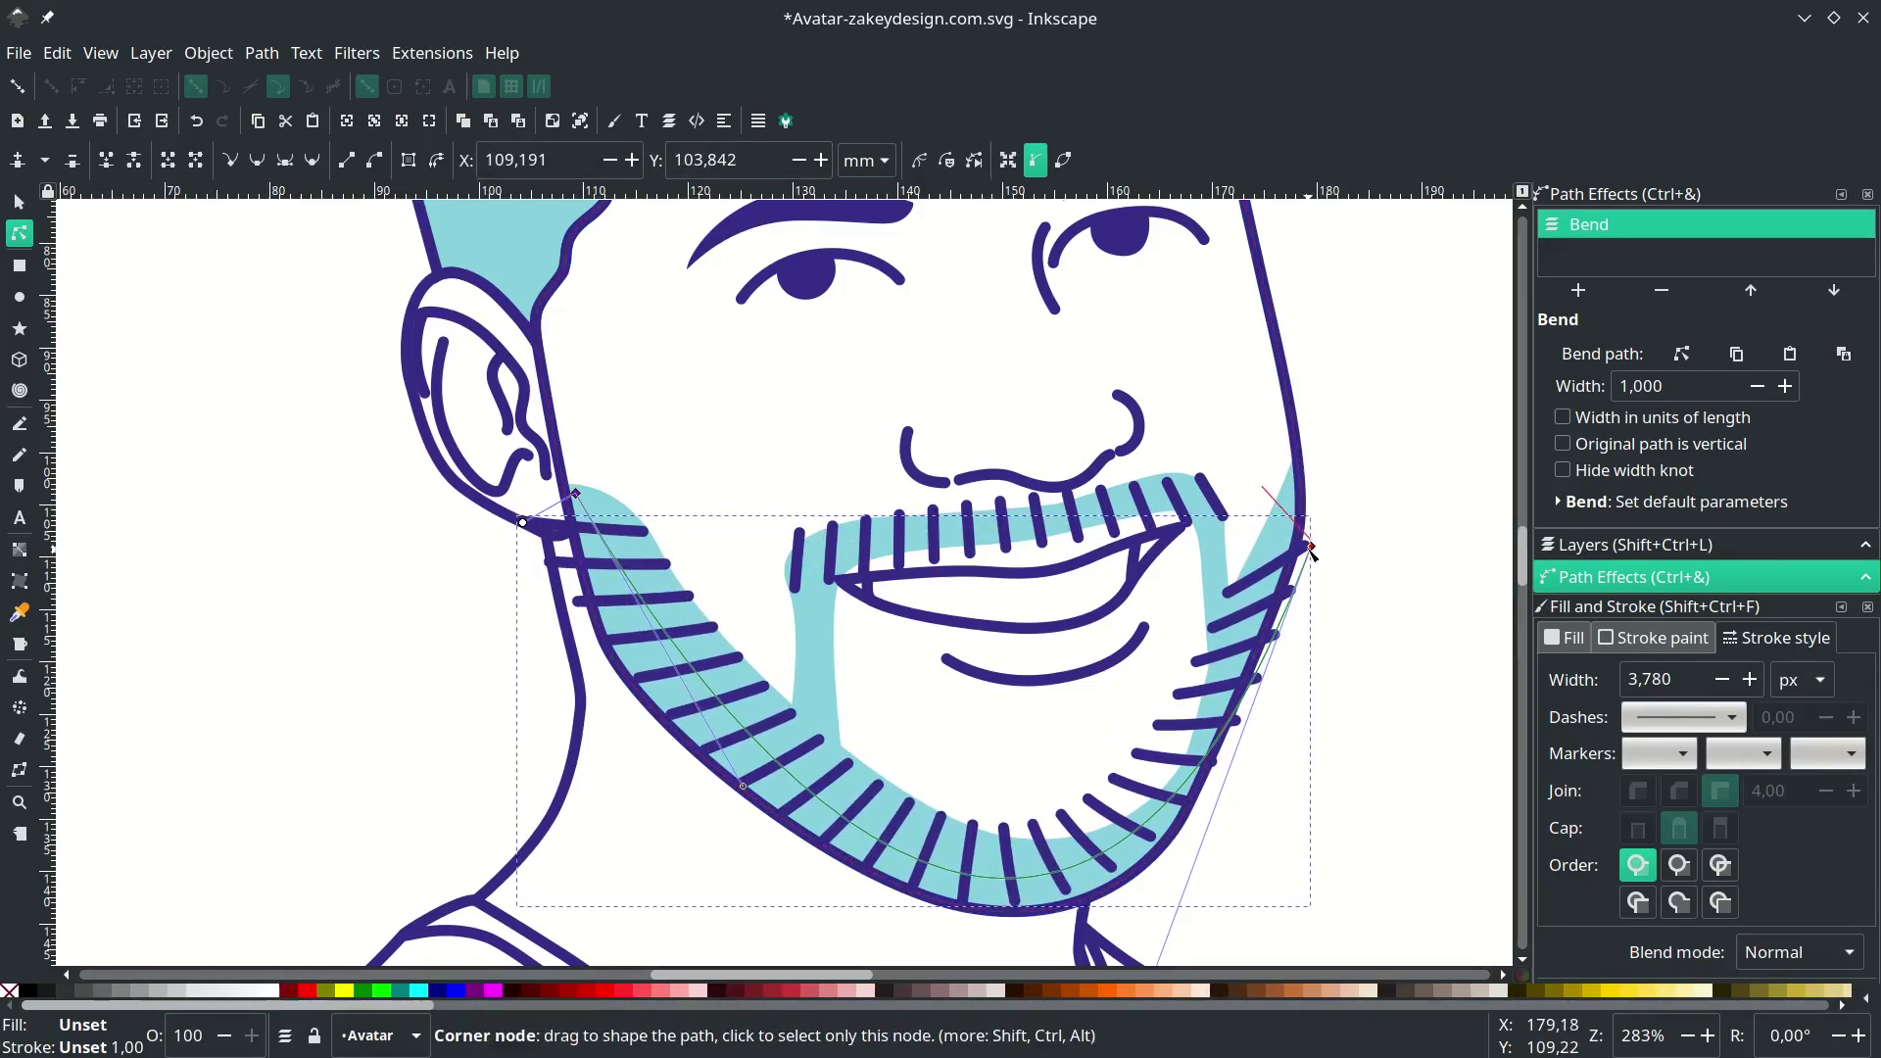
left_click_drag(1311, 545, 1322, 560)
left_click(1287, 607)
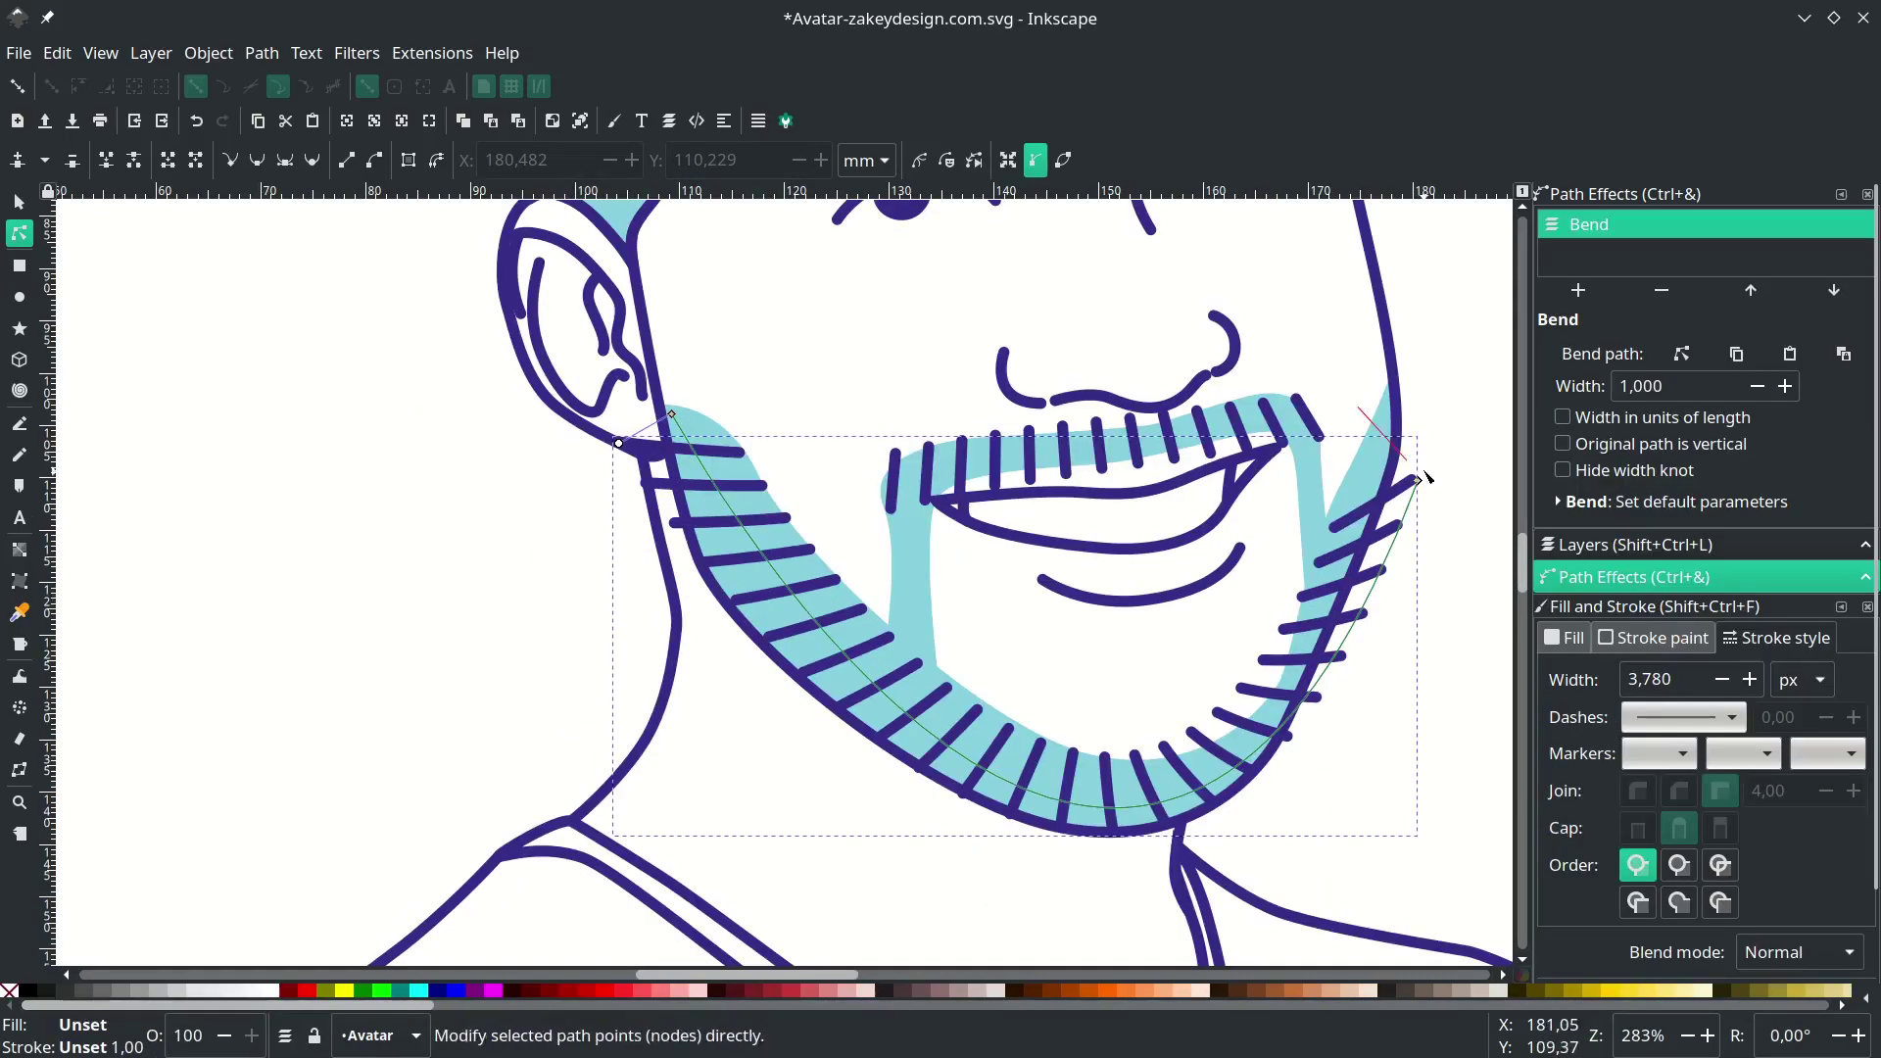
- Raise the bend path's far end to the beard's tip and pull its handle below the chin so the lines follow the jaw
left_click_drag(1418, 480, 1435, 478)
scroll(1225, 889, "down", 4)
left_click_drag(1225, 889, 1185, 927)
scroll(1436, 505, "up", 2)
left_click_drag(1434, 398, 1435, 300)
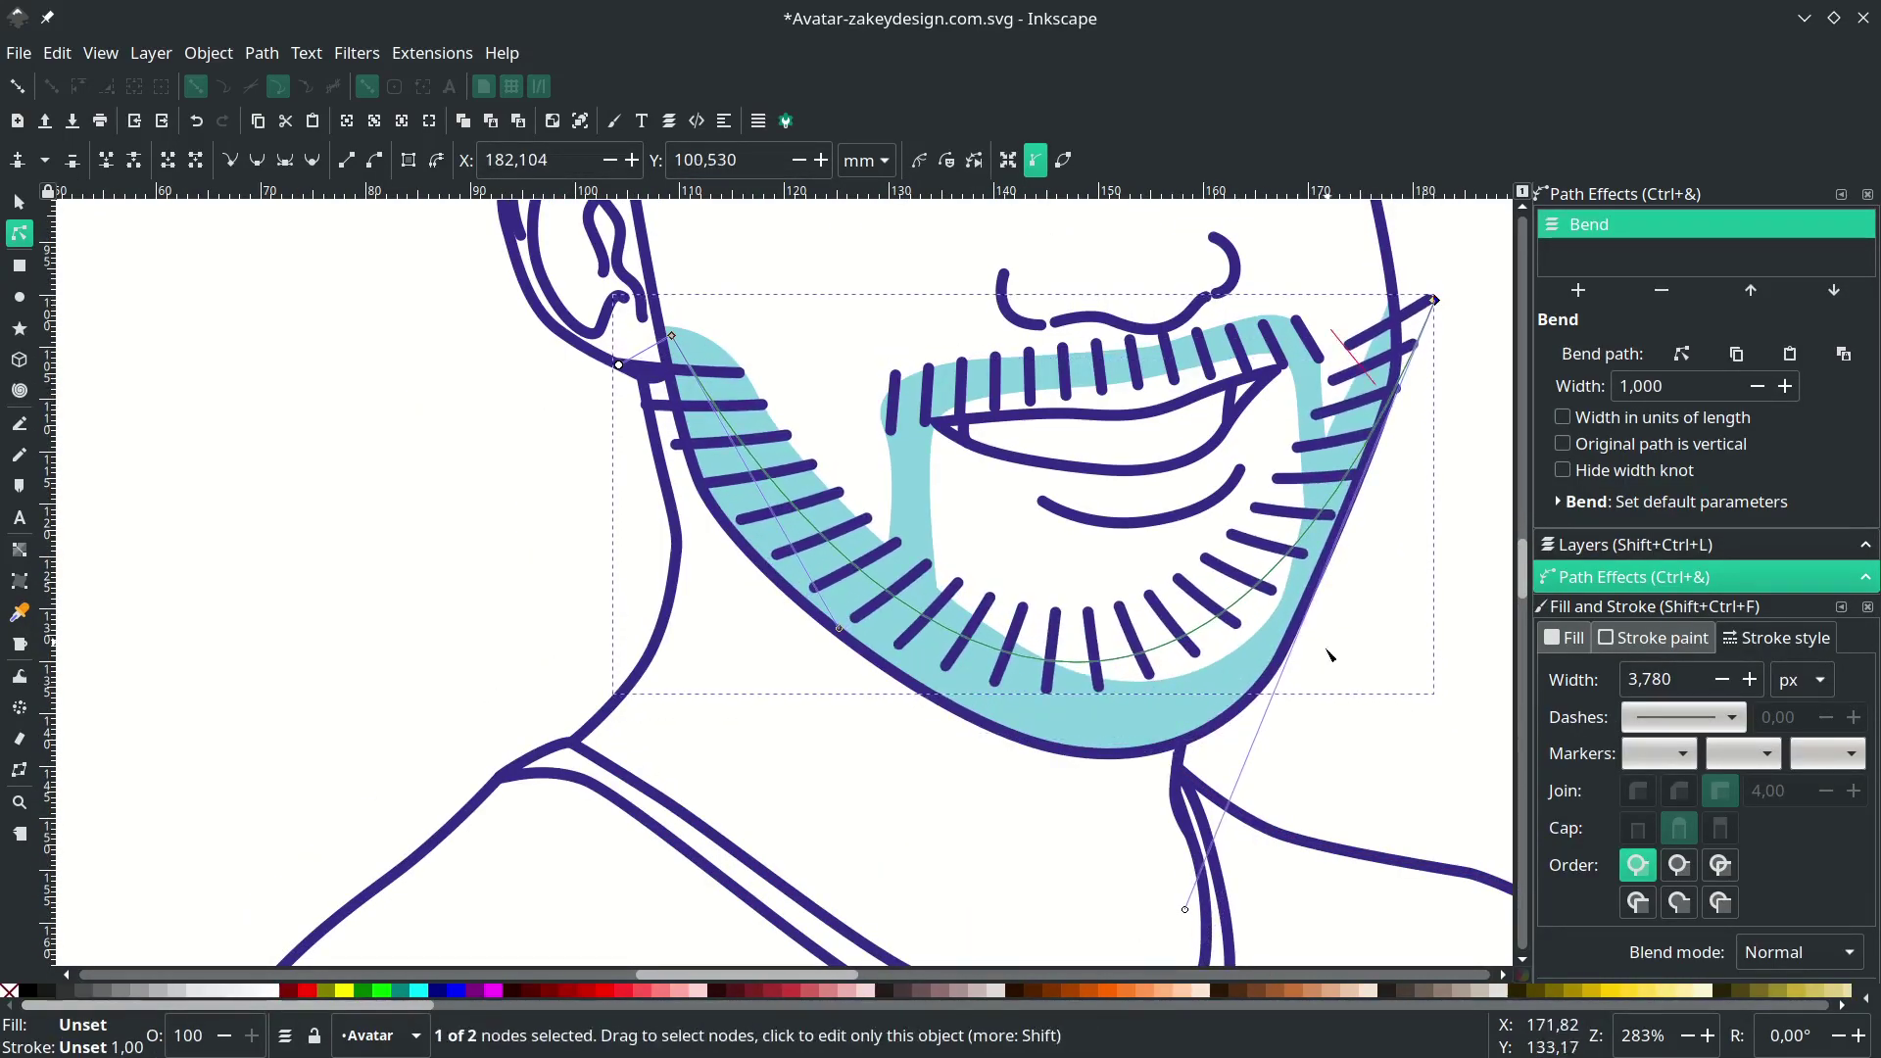
scroll(1332, 655, "down", 6)
mouse_move(1184, 674)
left_mouse_down()
mouse_move(1216, 862)
mouse_move(1247, 843)
left_mouse_up()
scroll(1251, 802, "up", 6)
left_click_drag(676, 342, 673, 330)
scroll(1184, 686, "down", 1)
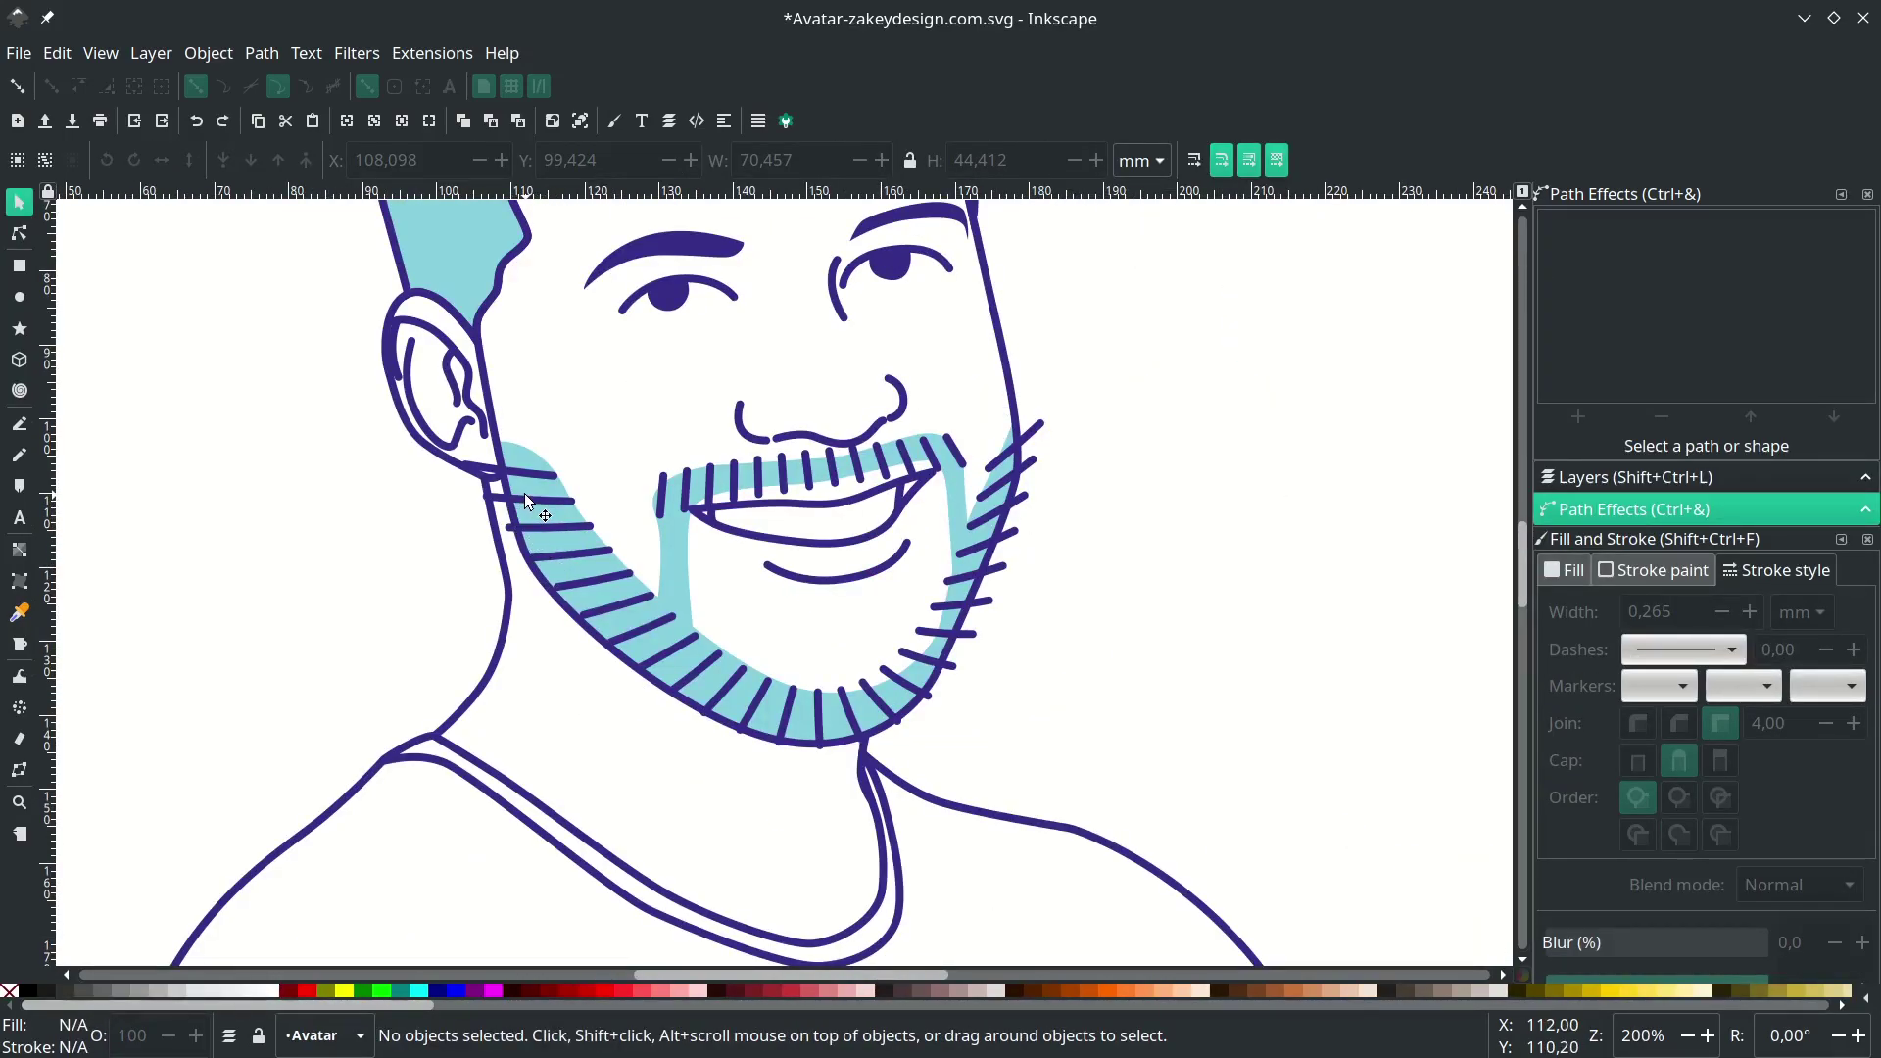
- Duplicate the teal beard shape and bring the copy to the front, above the hatch lines
scroll(529, 495, "up", 2)
left_click_drag(494, 471, 497, 481)
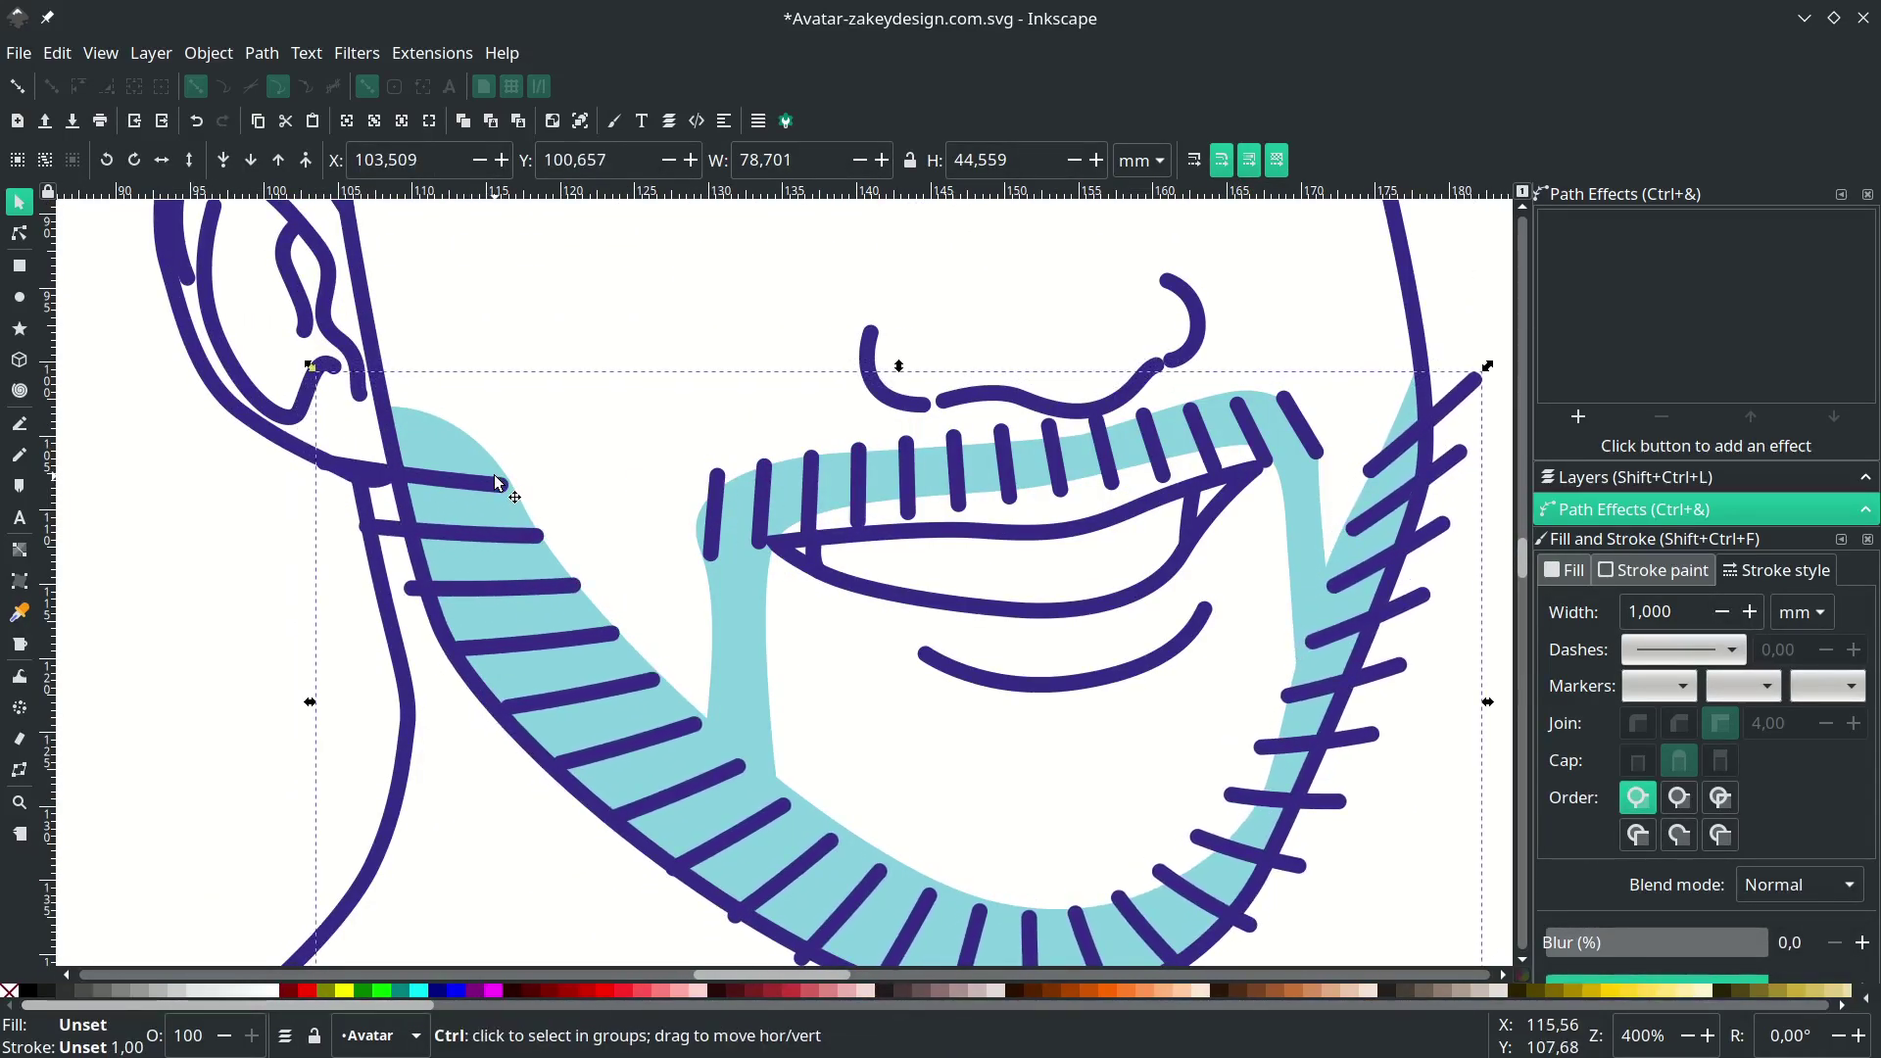
left_click(461, 443, "ctrl")
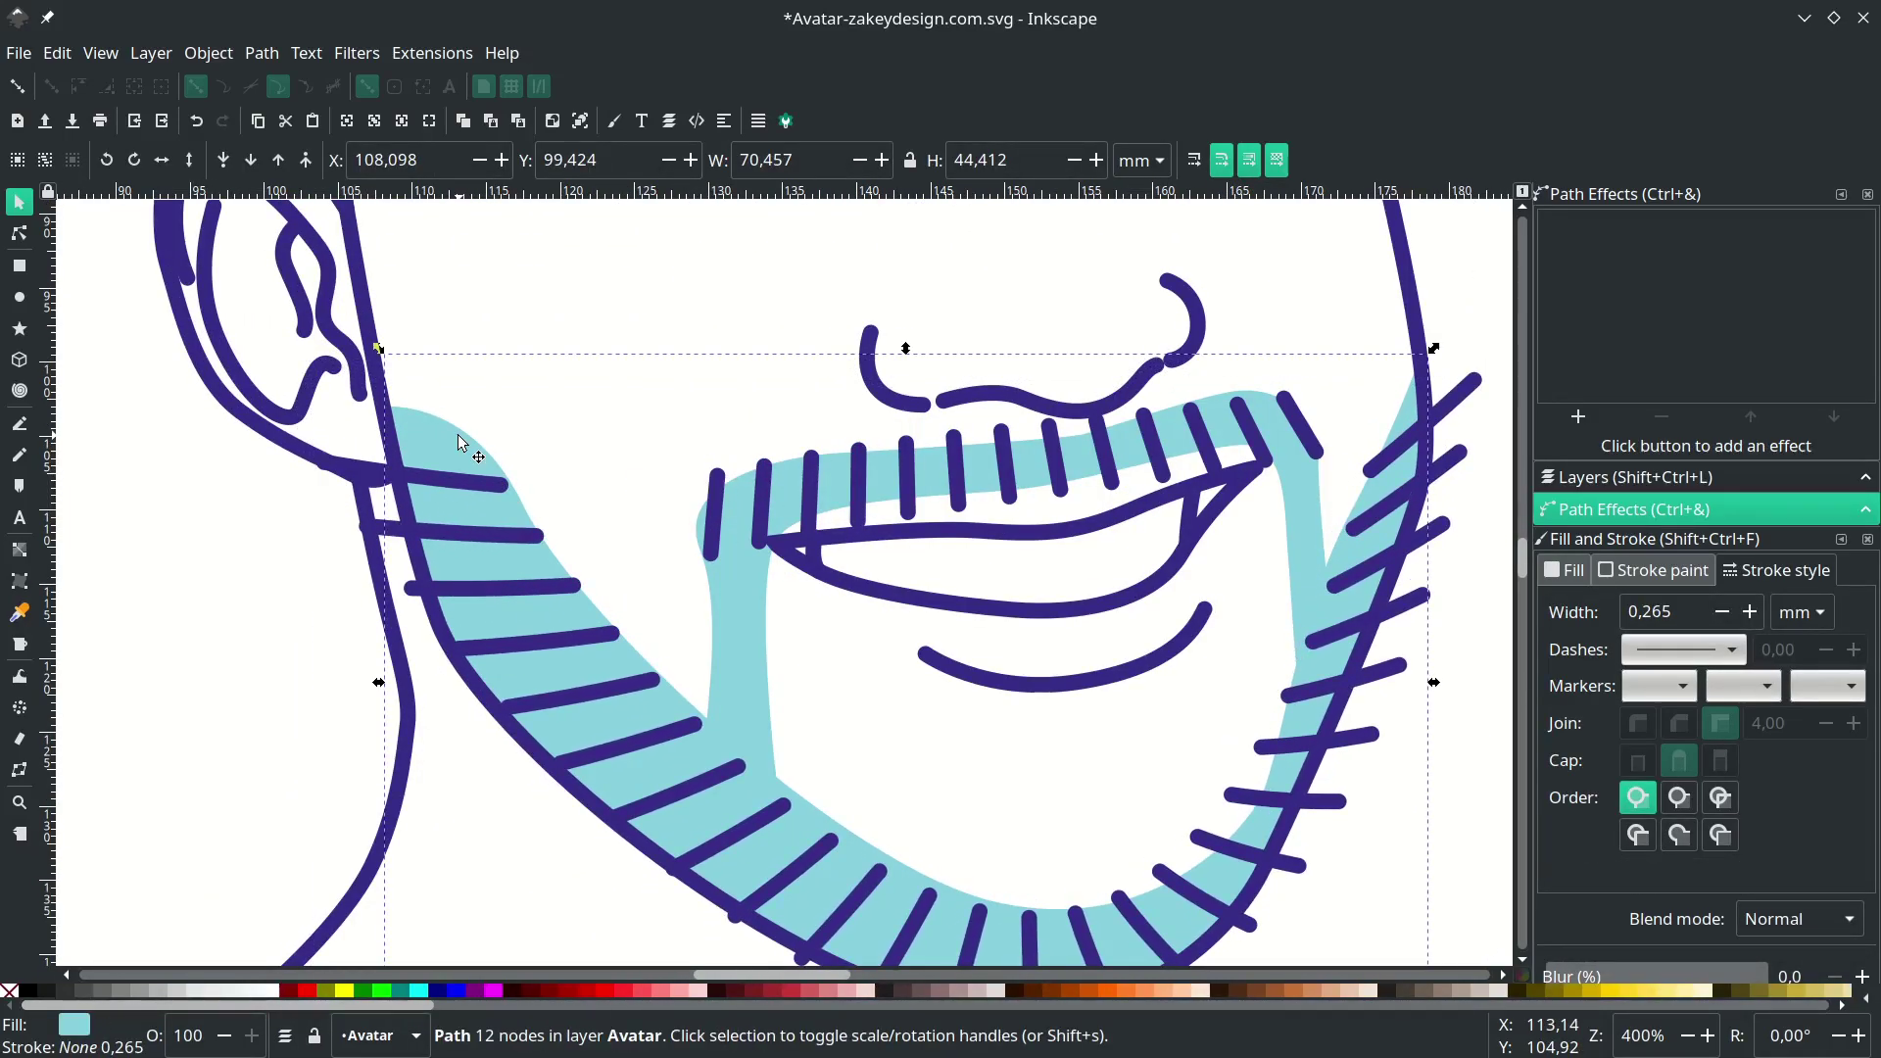
key("ctrl")
key("Home")
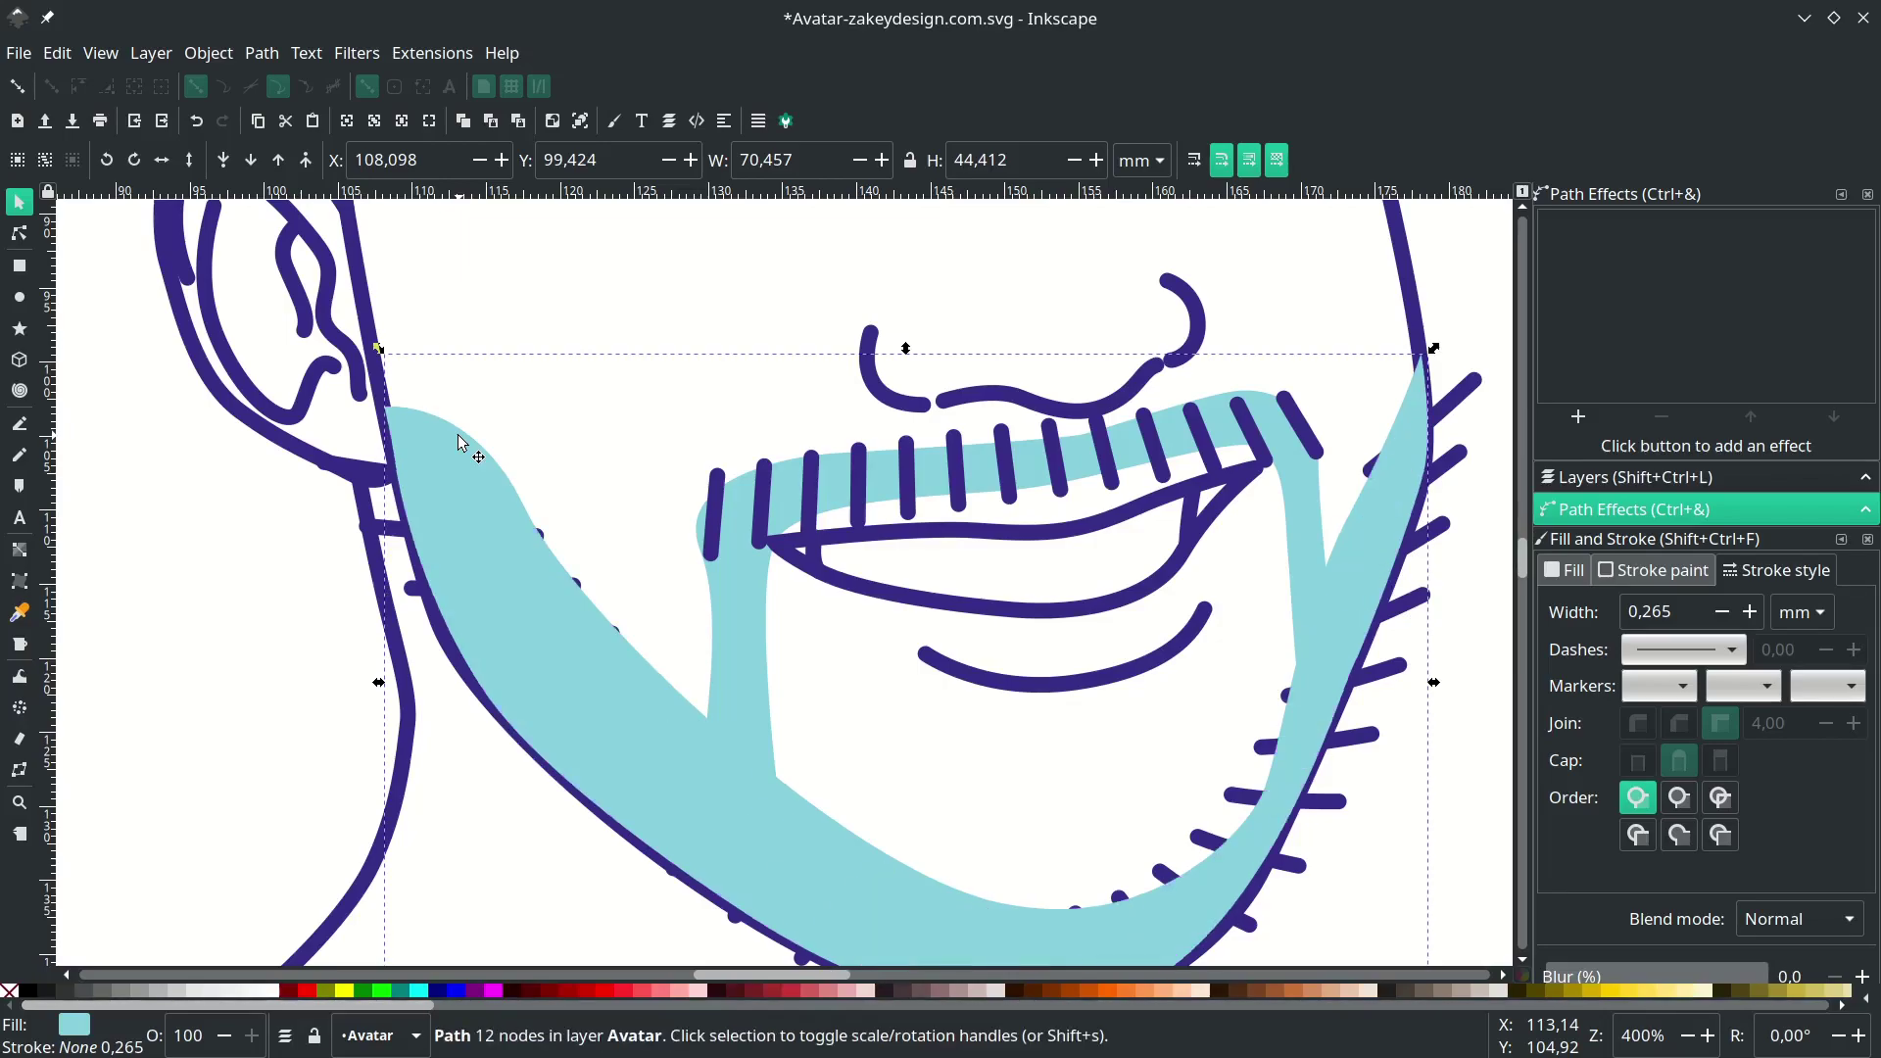
- Clip the beard line group with the duplicated beard shape
scroll(1316, 395, "right", 4)
left_click(1316, 395, "shift")
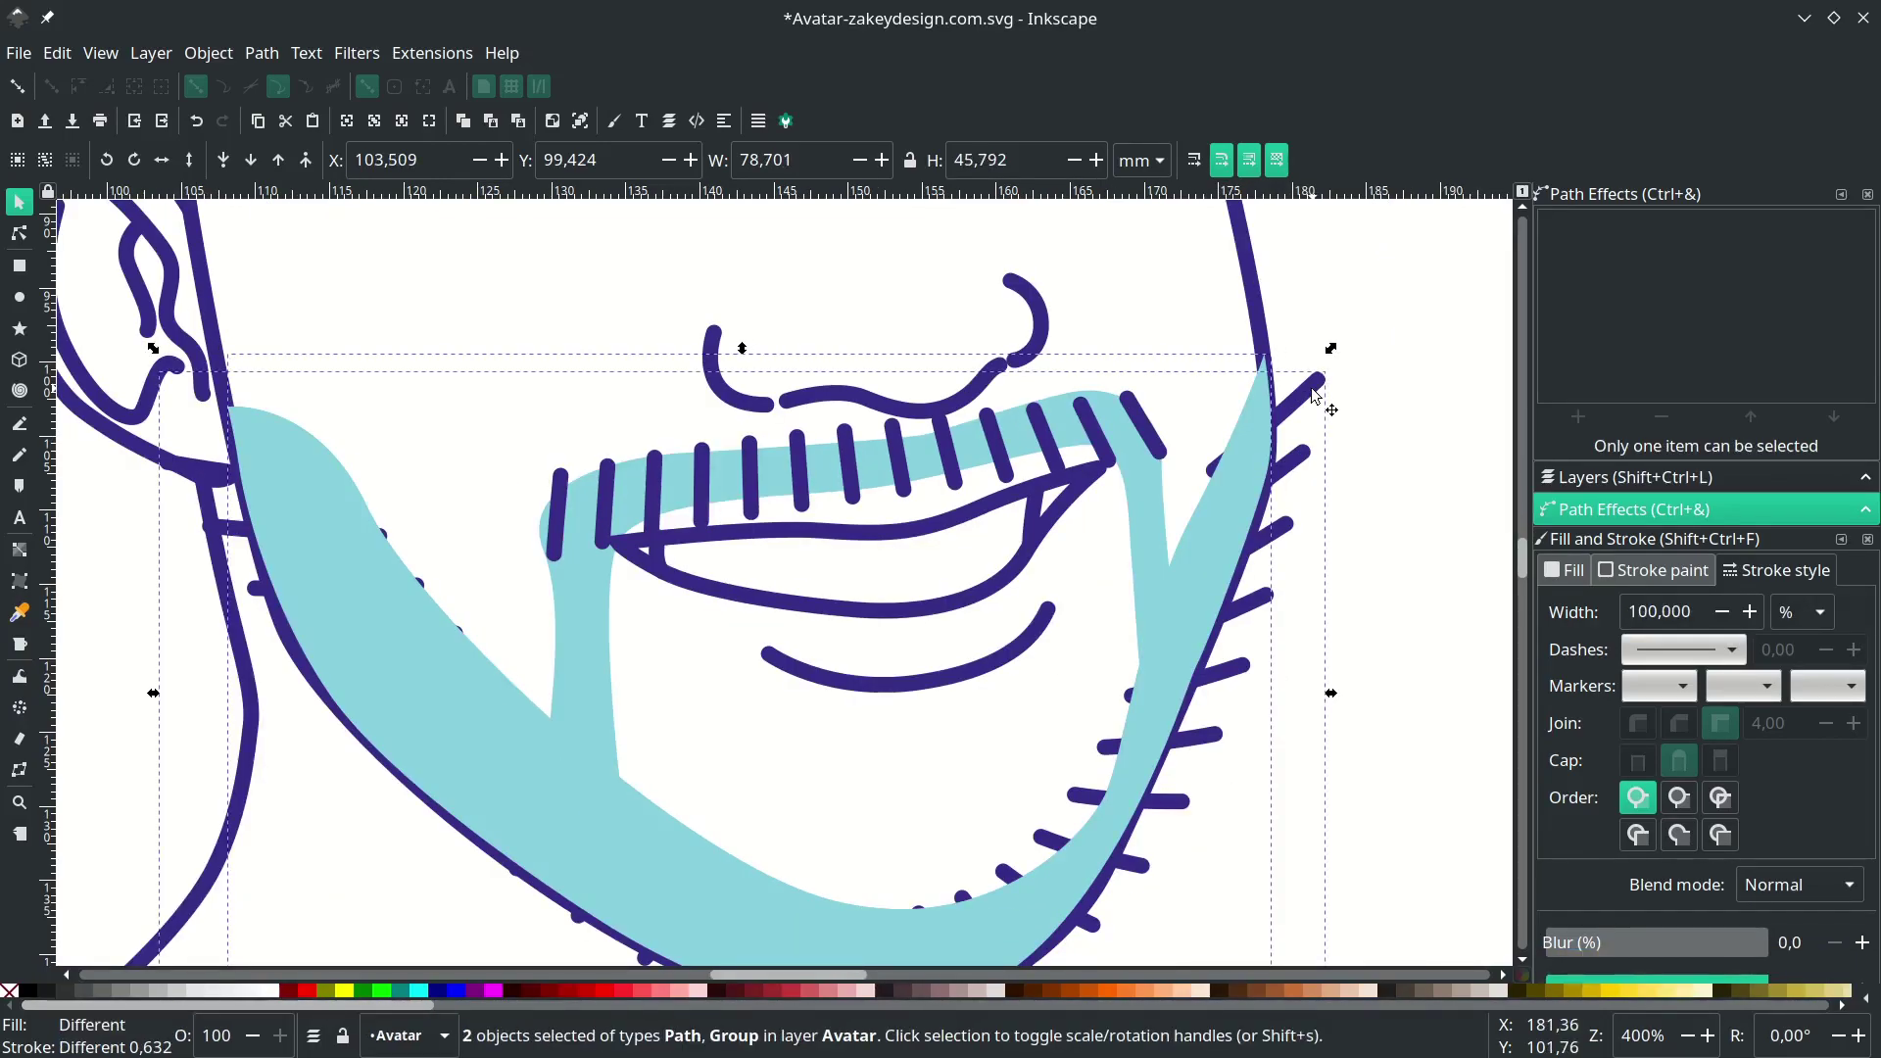
right_click(1319, 390)
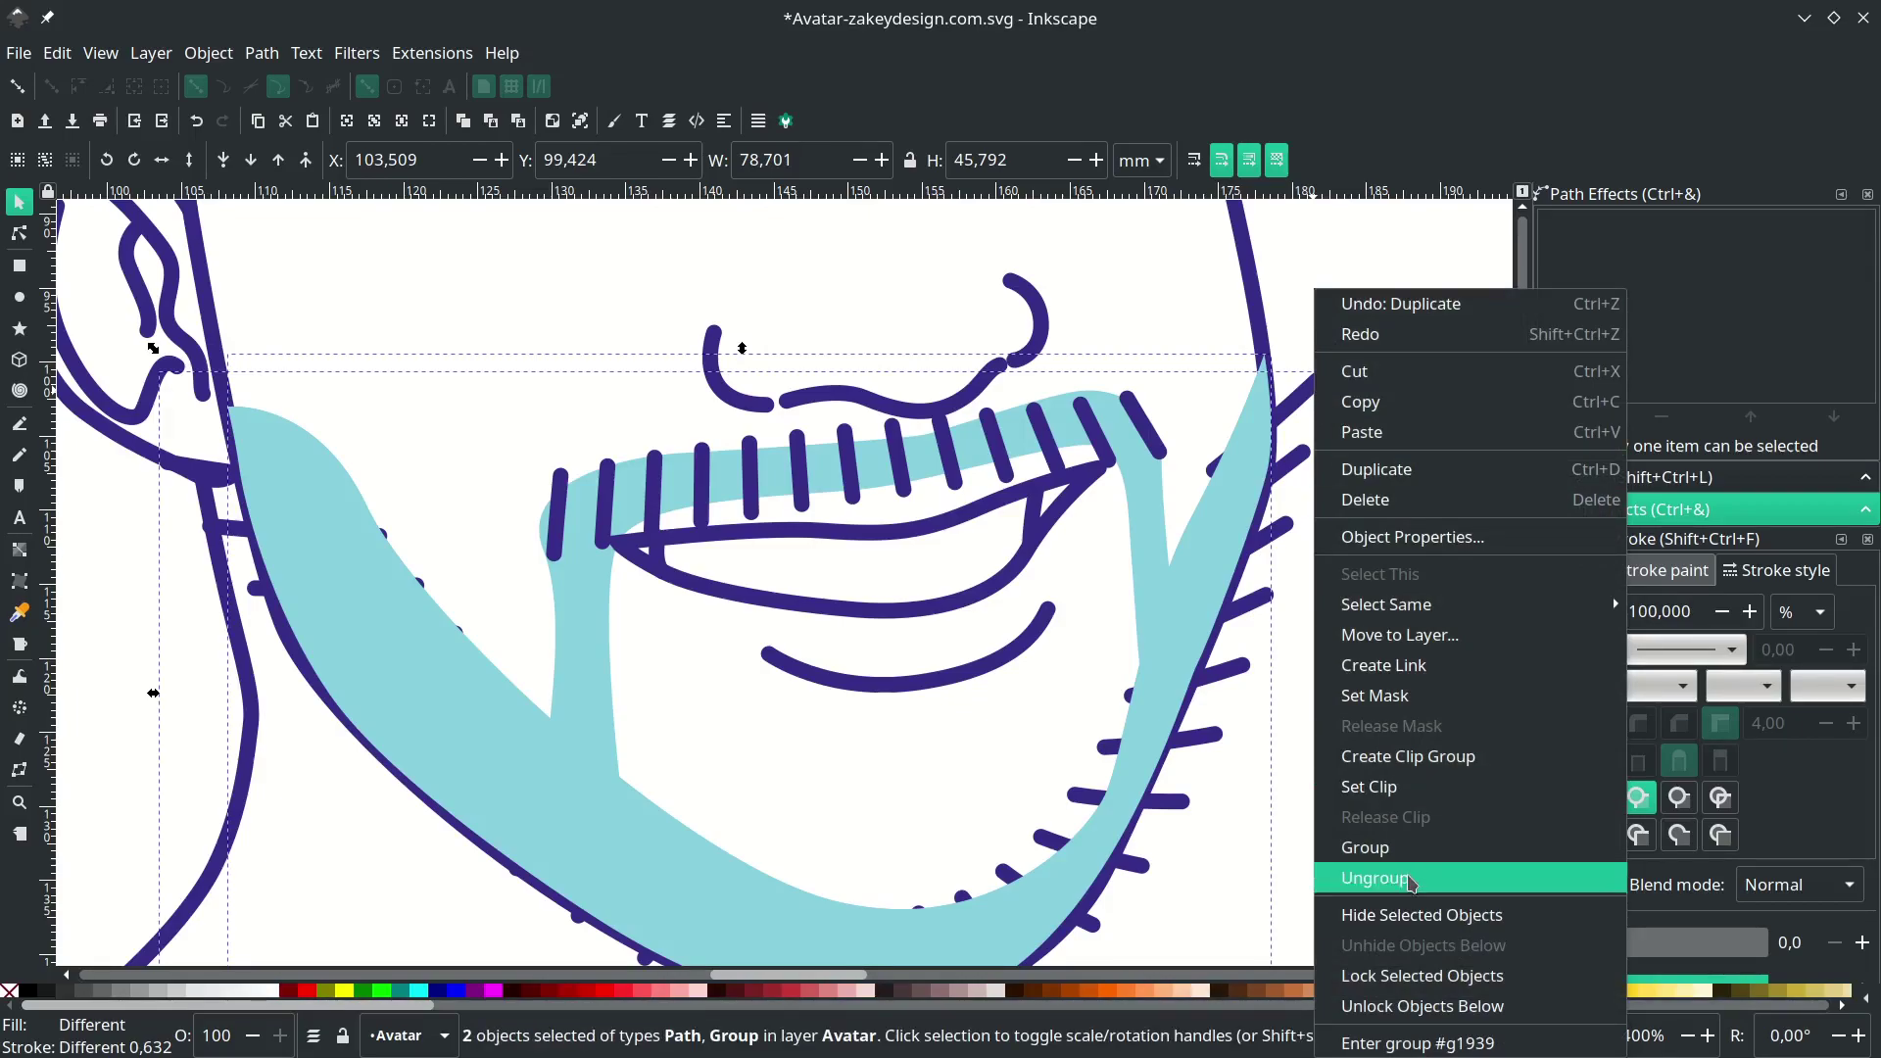
left_click(1403, 789)
scroll(602, 490, "down", 3)
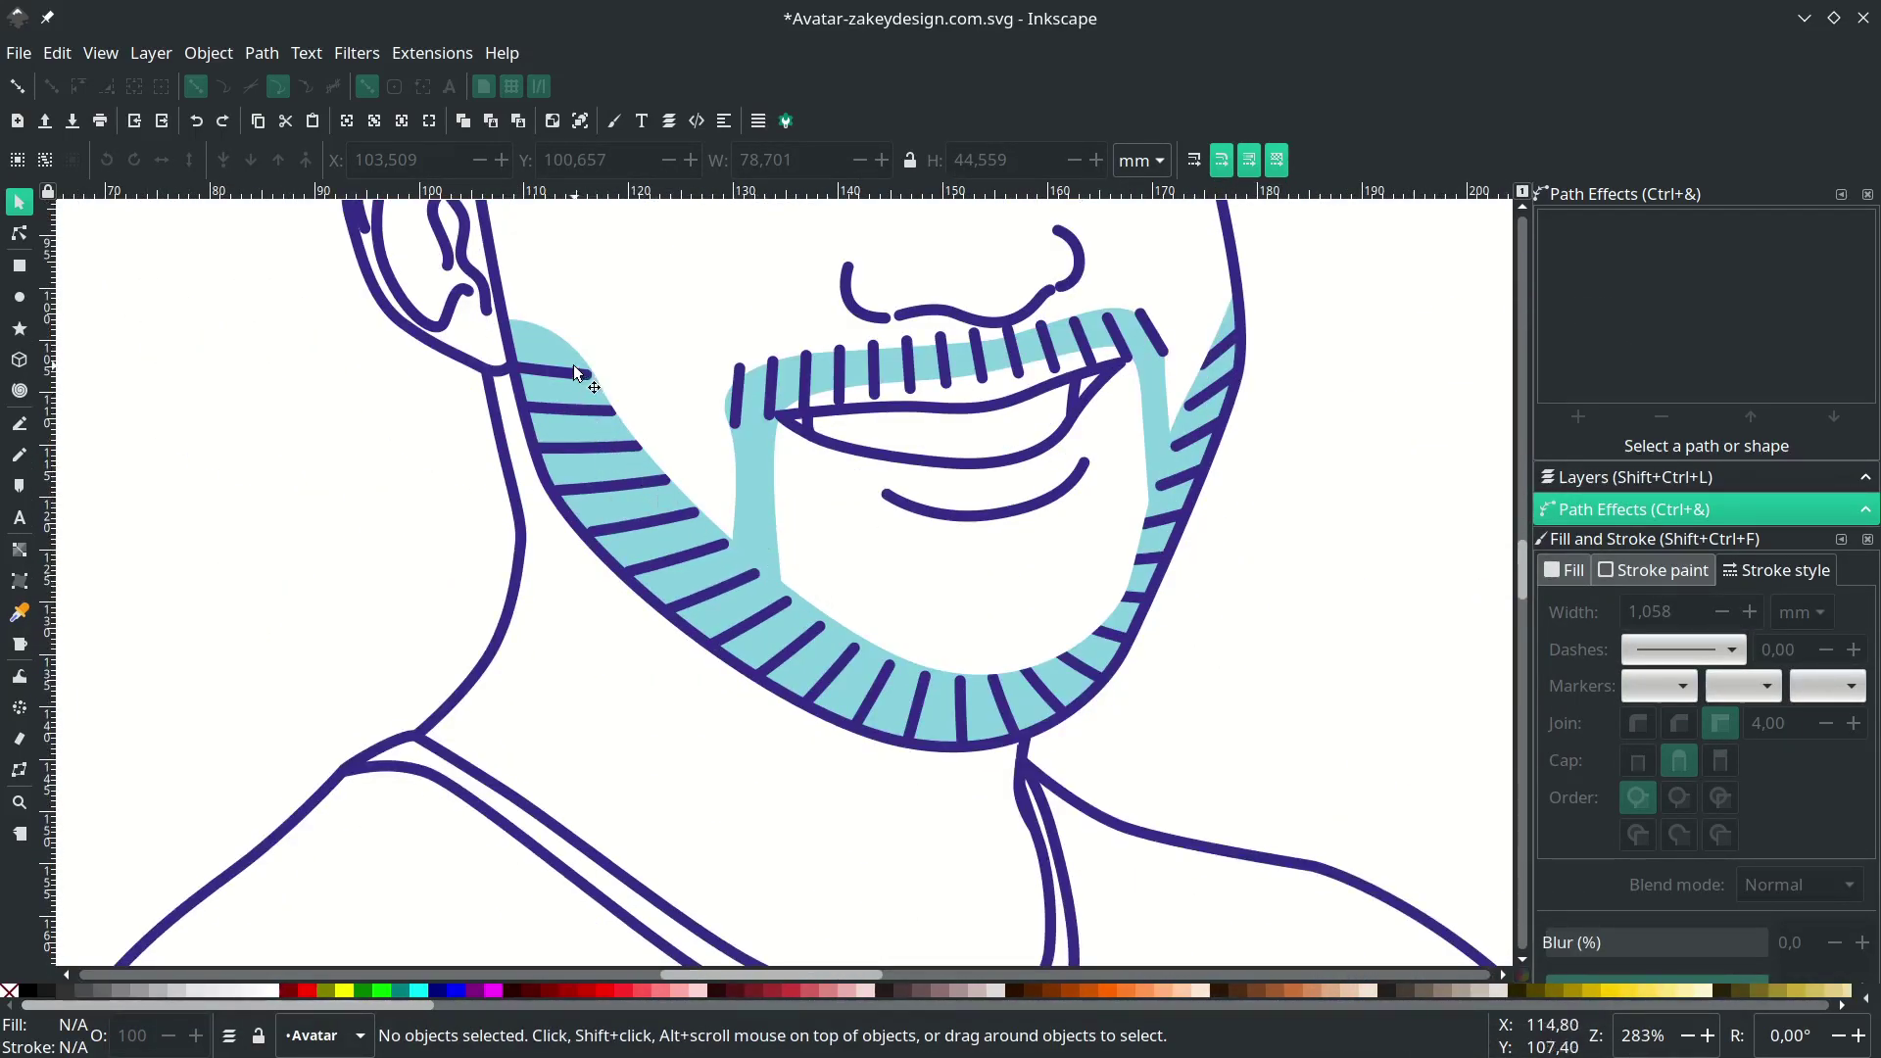
- Extend the first beard line below the ear to the beard's inner edge and bow it slightly downwards
key("ctrl")
scroll(595, 382, "up", 4)
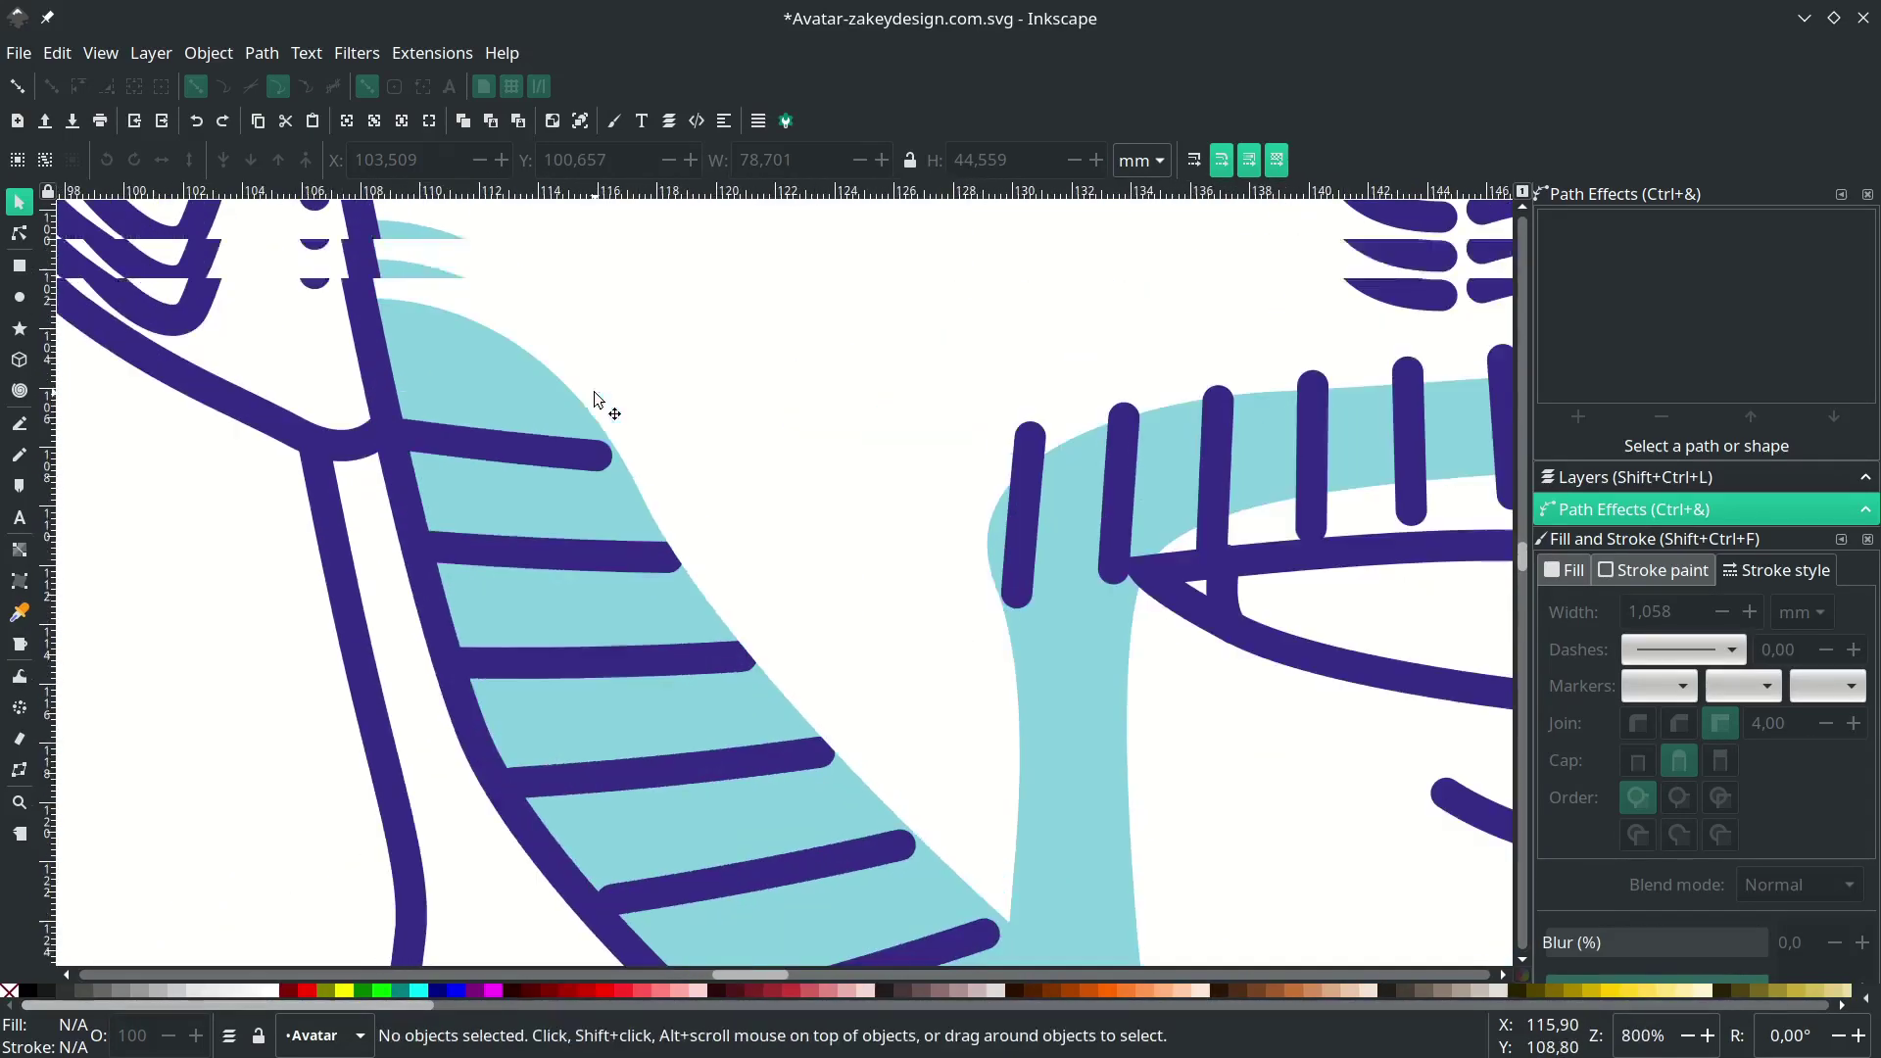
key("n")
scroll(608, 459, "up", 1)
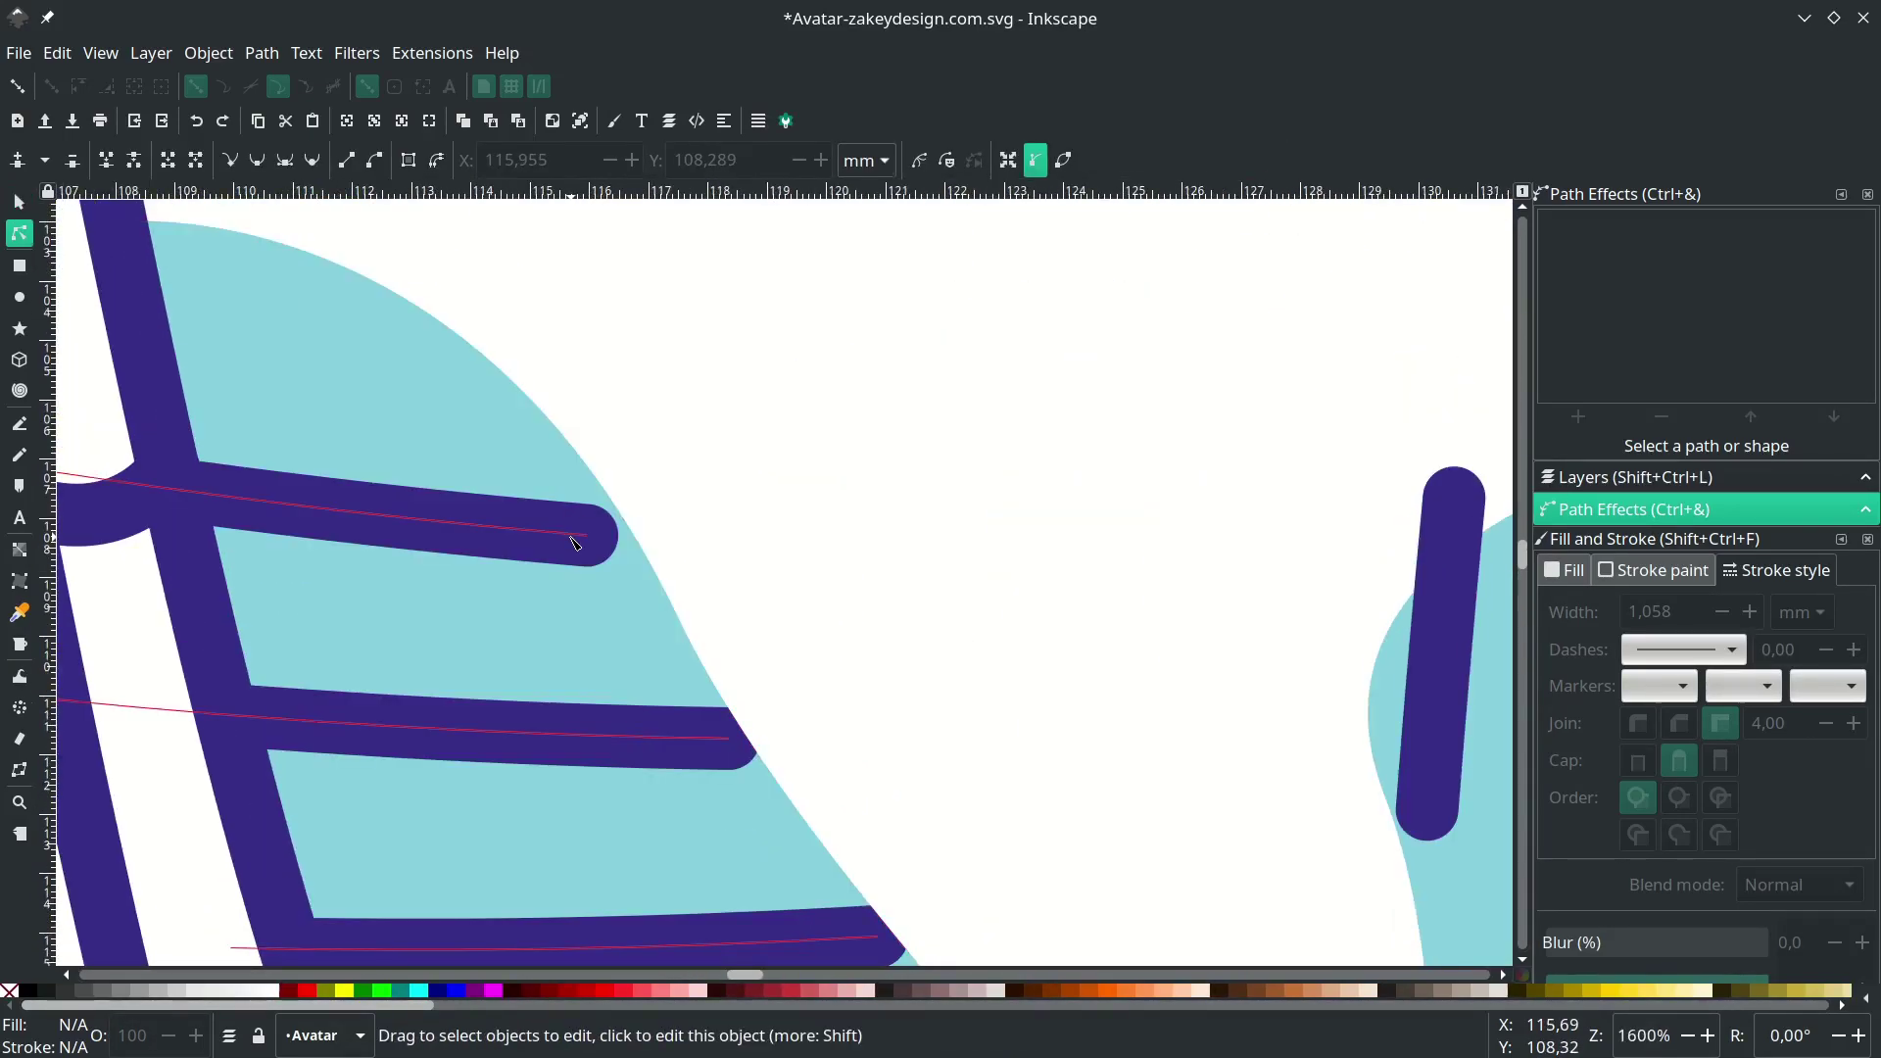
left_click(575, 538)
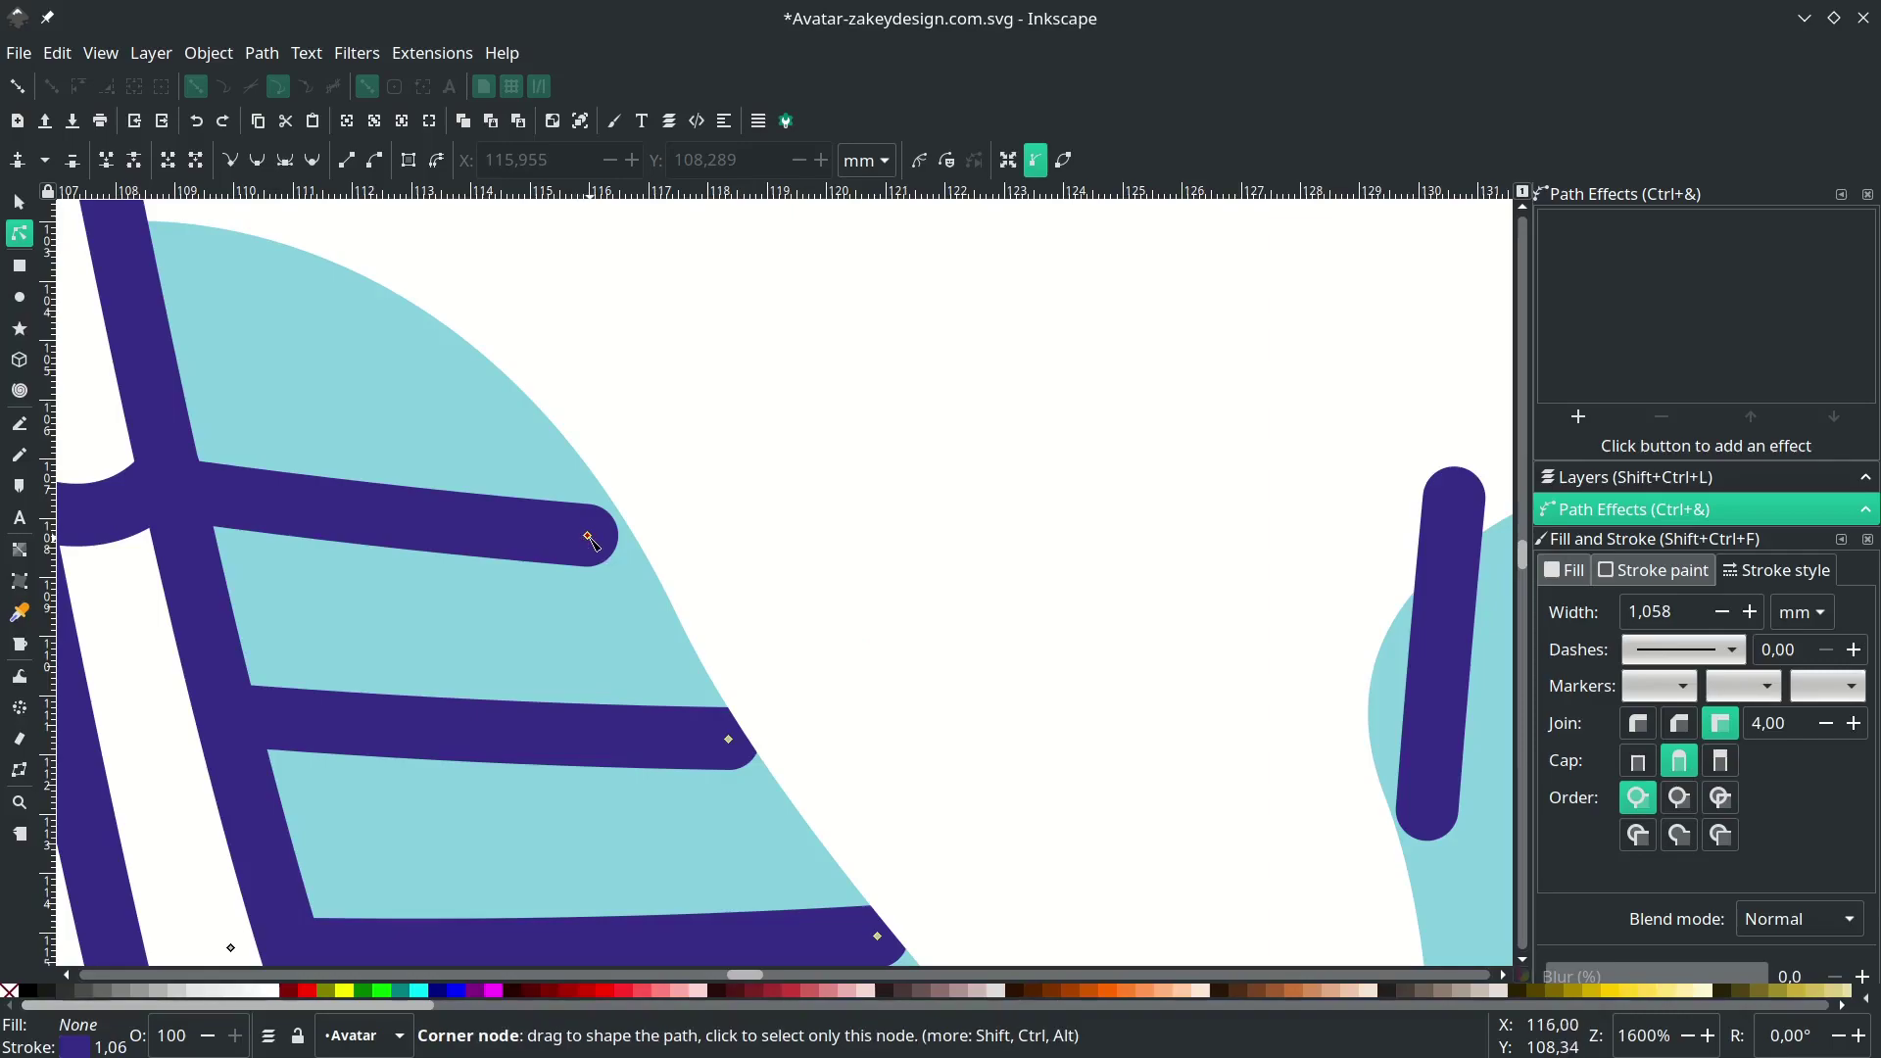
left_click_drag(591, 541, 649, 520)
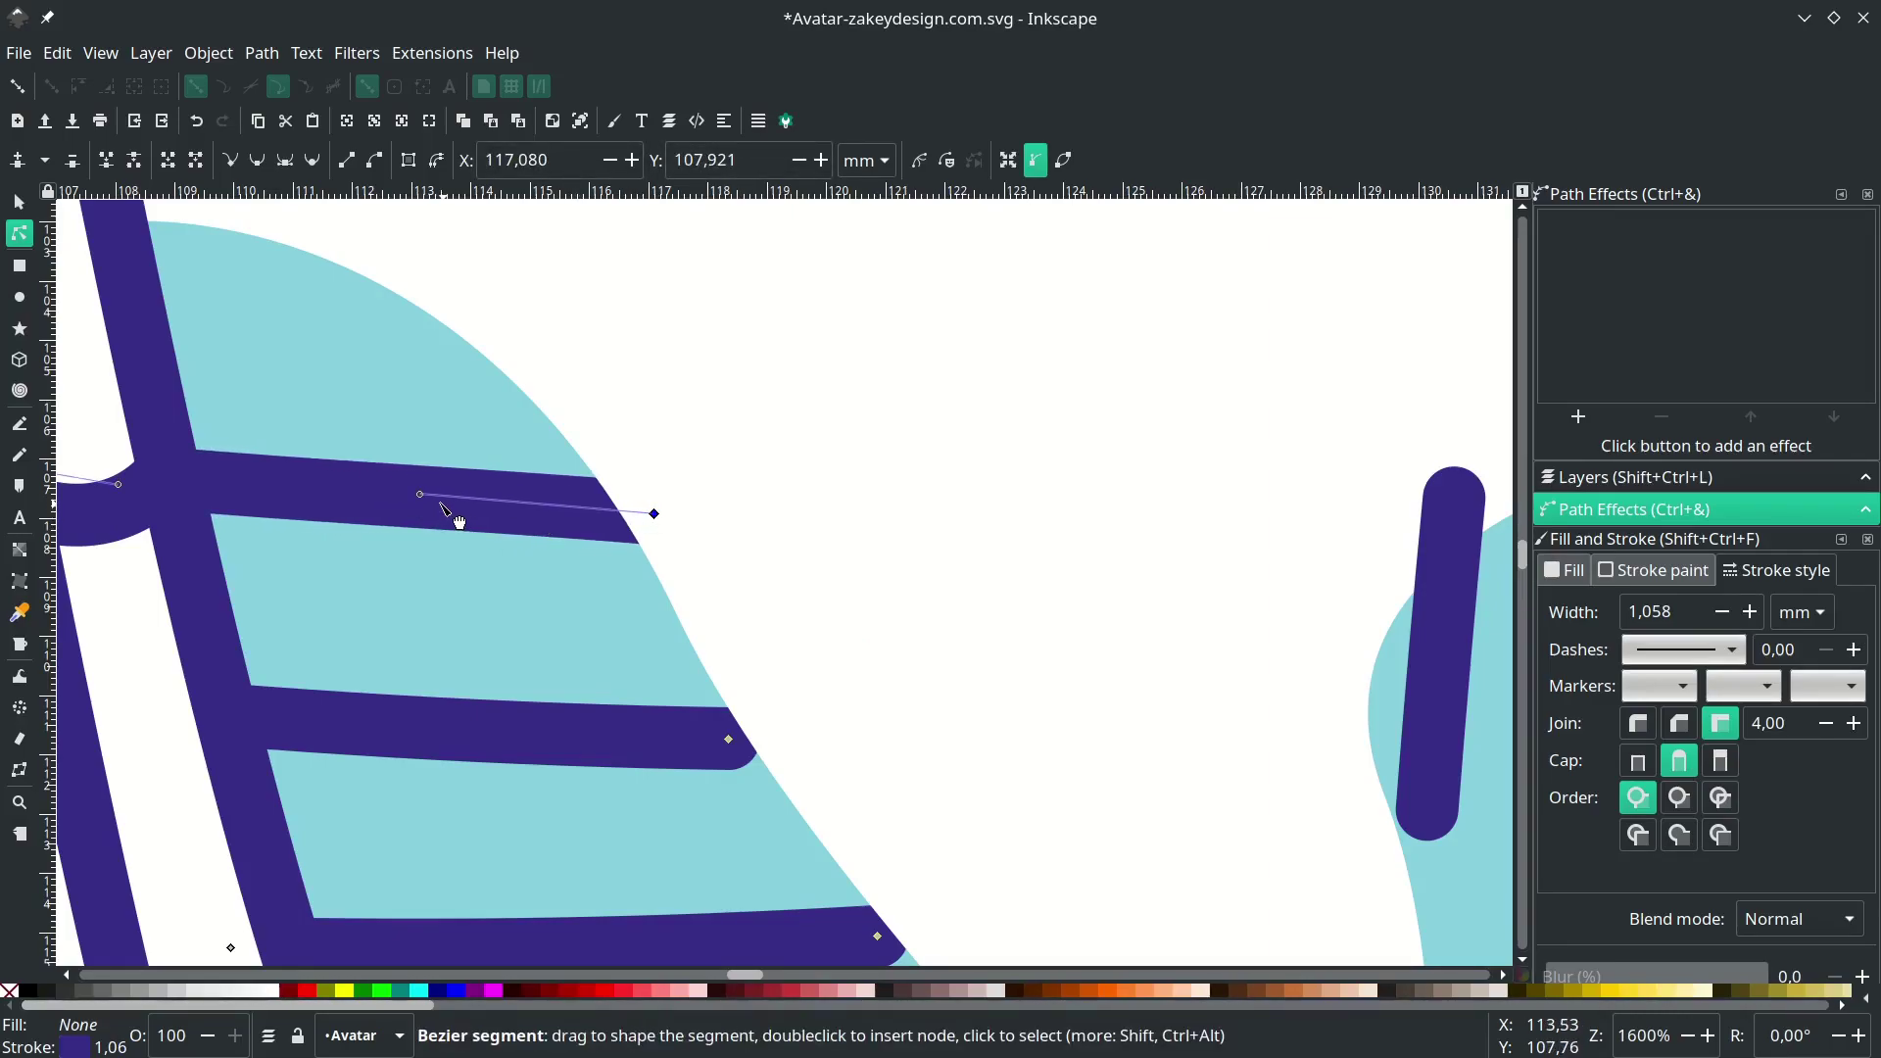
left_click_drag(420, 494, 414, 547)
scroll(642, 629, "down", 2)
scroll(704, 514, "up", 1)
scroll(705, 513, "down", 5)
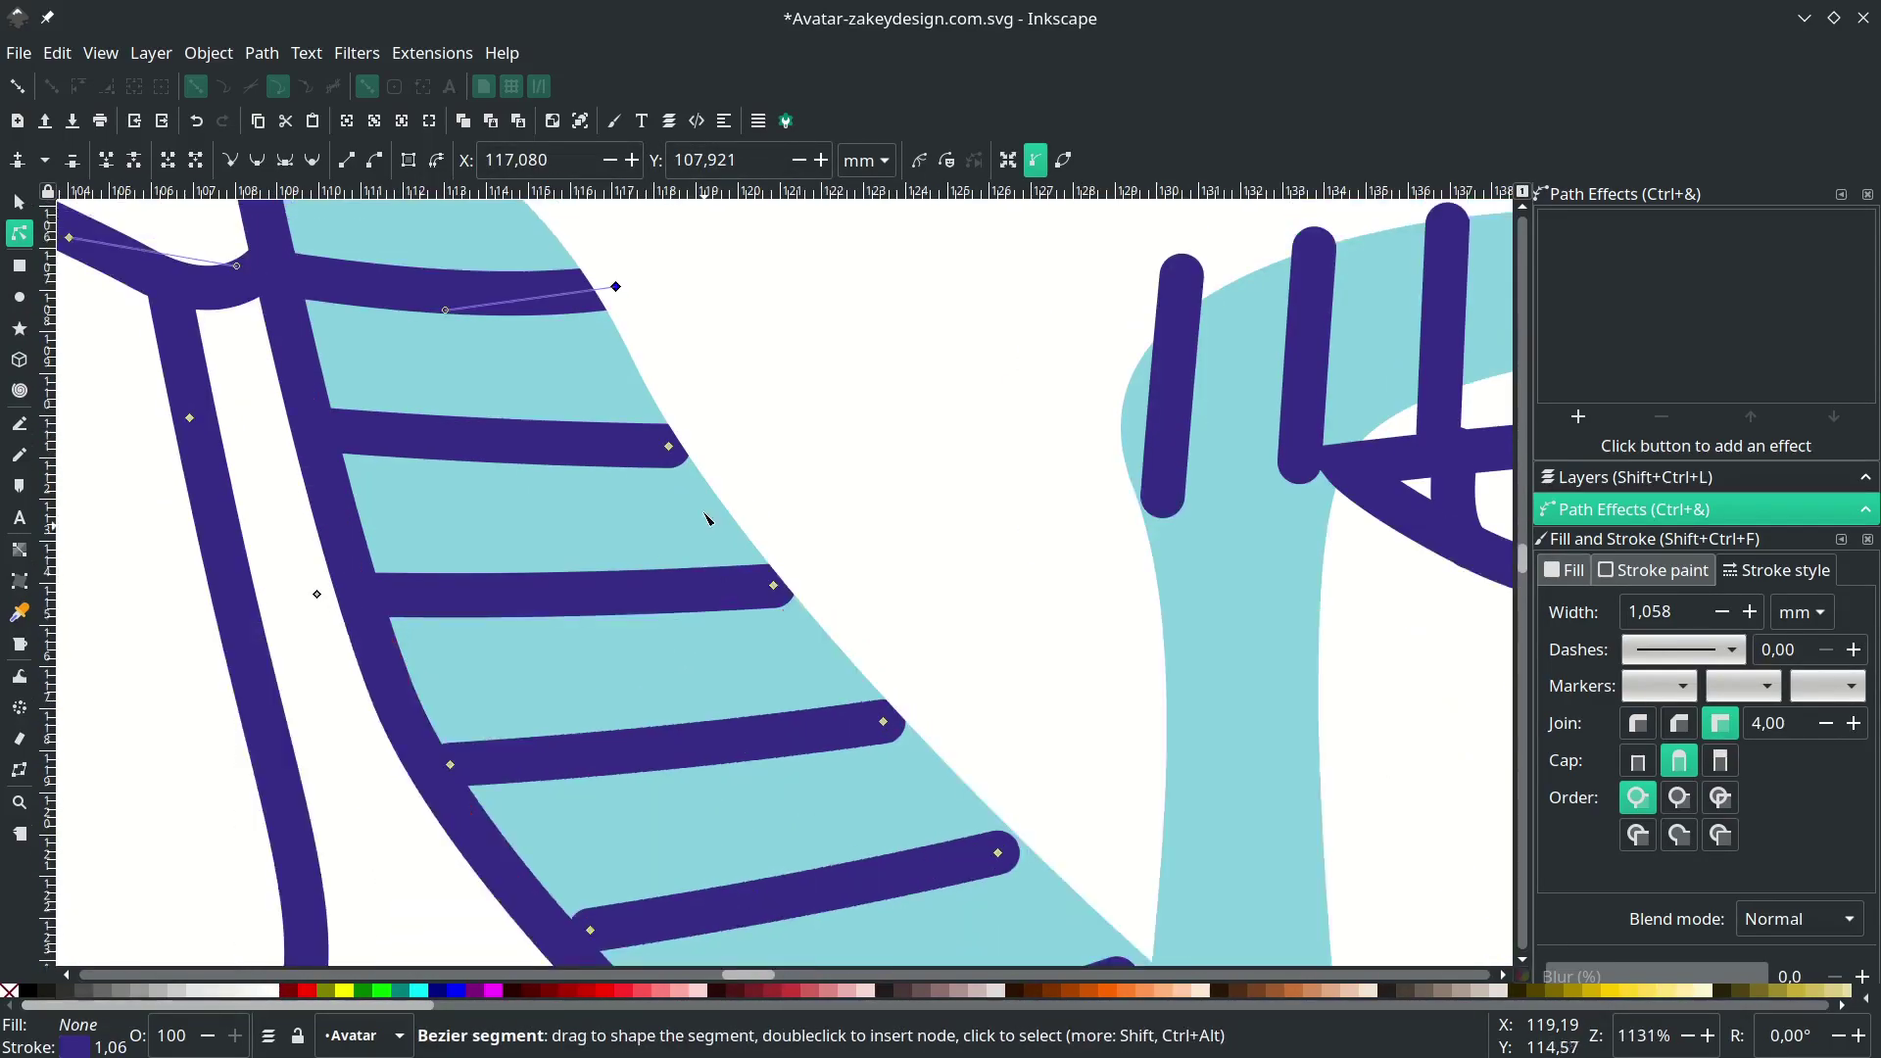
- Extend the second, third and fourth beard lines to the beard's inner edge and curve each one downwards
scroll(708, 519, "up", 2)
left_click_drag(670, 525, 712, 515)
left_click_drag(554, 513, 544, 560)
scroll(686, 579, "down", 2)
left_click_drag(773, 585, 809, 581)
left_click_drag(659, 593, 609, 609)
scroll(745, 597, "down", 4)
left_click_drag(883, 565, 908, 549)
left_click_drag(764, 563, 755, 621)
scroll(784, 618, "down", 1)
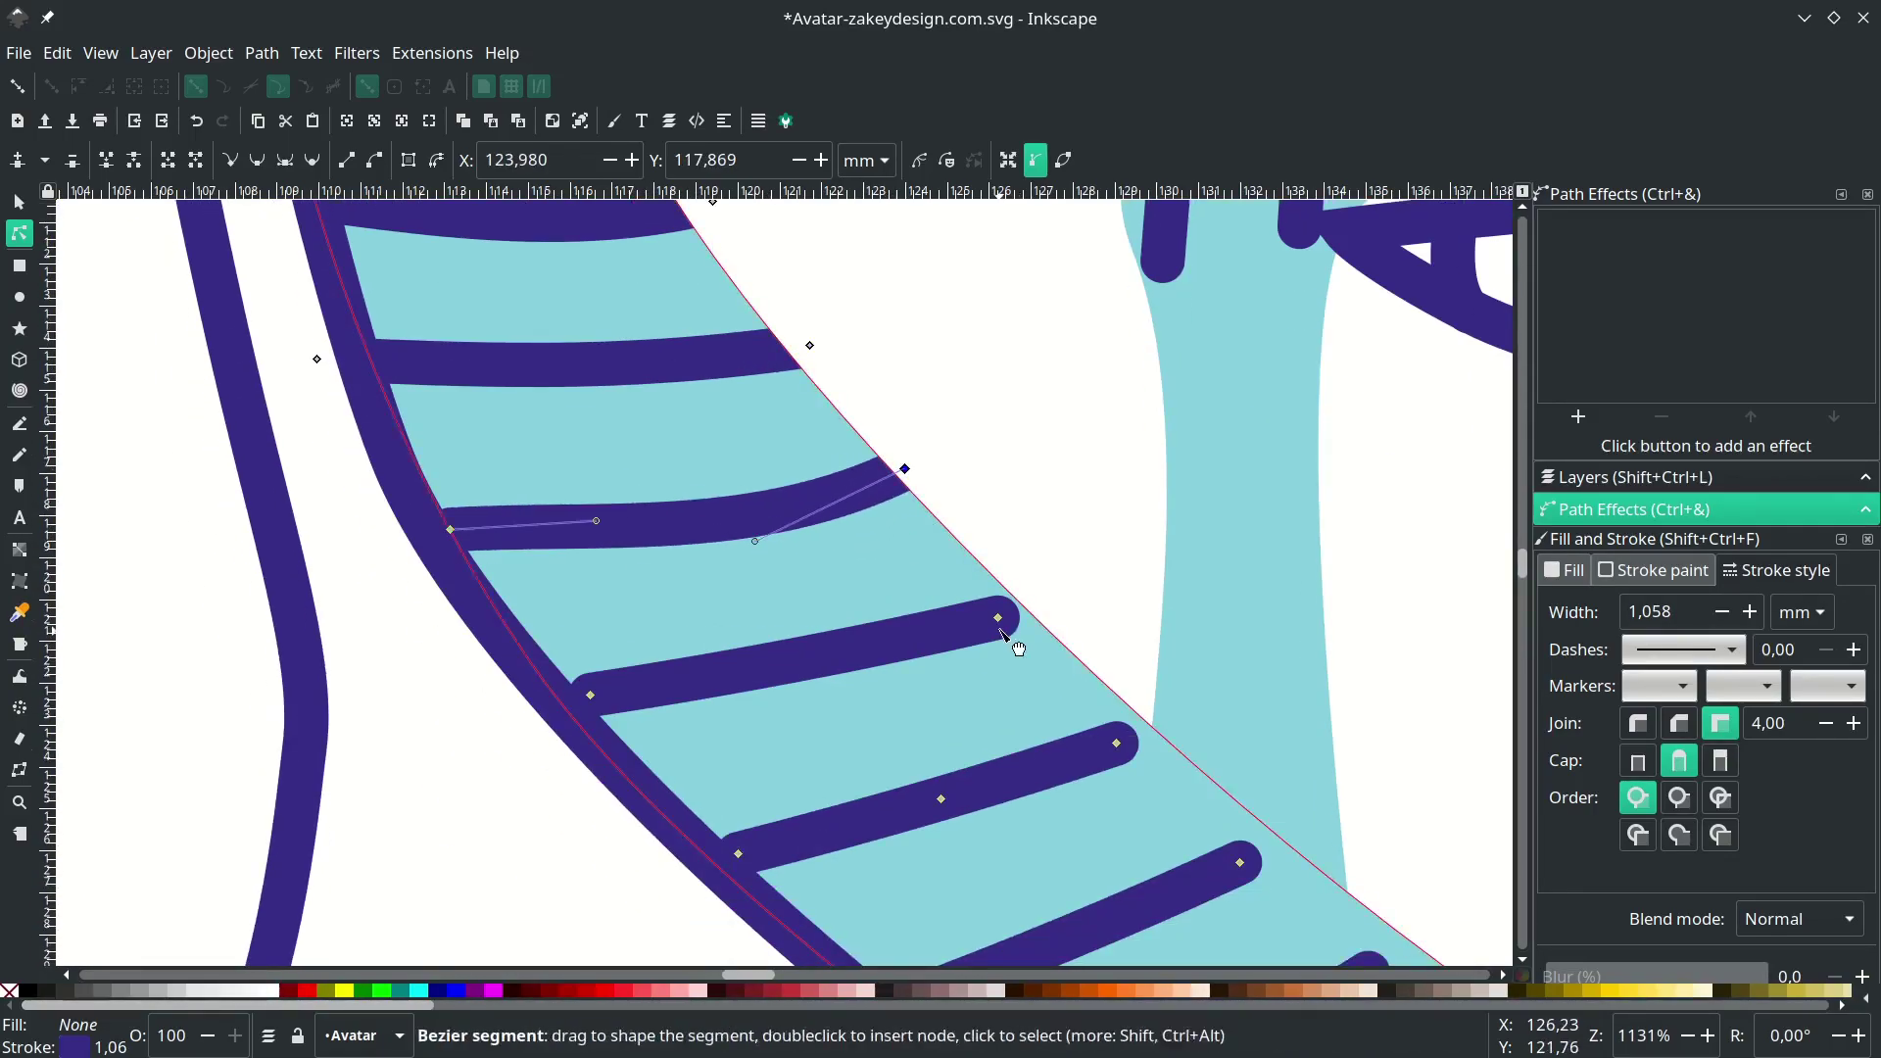
- Extend the fifth and sixth beard lines along the jaw to the inner edge and curve the fifth downwards
left_click_drag(998, 618, 1035, 590)
left_click_drag(901, 617, 861, 681)
scroll(860, 677, "down", 3)
left_click_drag(590, 459, 571, 474)
scroll(1035, 544, "right", 1)
scroll(1042, 512, "up", 2)
mouse_move(1035, 618)
left_mouse_down()
mouse_move(1071, 568)
mouse_move(985, 633)
mouse_move(1118, 551)
left_mouse_up()
scroll(985, 633, "down", 4)
scroll(1214, 714, "right", 4)
- Extend the lower jaw lines towards the chin to the beard's inner edge and give them matching curves
left_click_drag(970, 637, 961, 690)
scroll(1004, 703, "down", 5)
scroll(1132, 696, "up", 1)
scroll(1132, 695, "right", 5)
mouse_move(886, 550)
left_mouse_down()
mouse_move(941, 499)
mouse_move(883, 592)
left_mouse_up()
left_click_drag(1024, 636, 1069, 592)
left_click_drag(998, 676, 989, 723)
left_click_drag(1164, 707, 1207, 661)
left_click_drag(1155, 758, 1182, 762)
scroll(1176, 735, "down", 1)
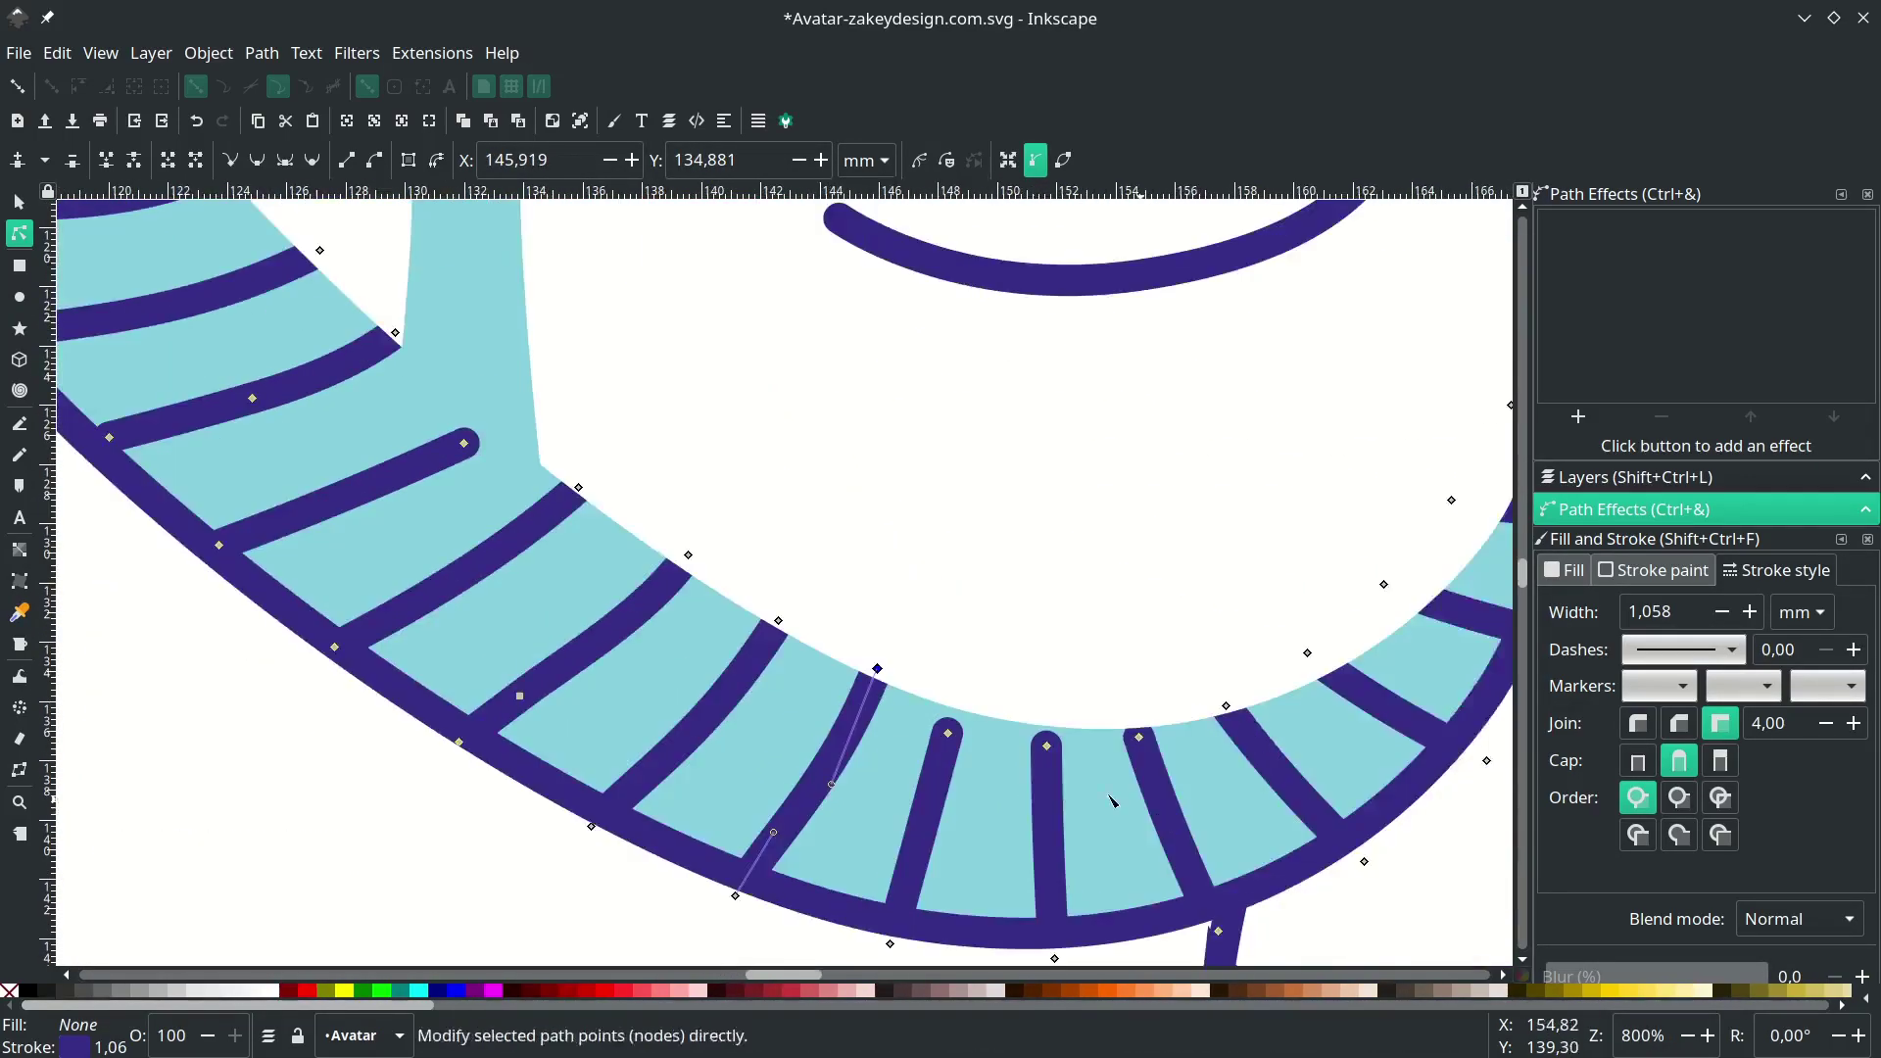
- Stretch and bend the hatch lines around the chin, and undo the last node change
scroll(1028, 812, "up", 2)
left_click_drag(867, 659, 903, 579)
mouse_move(1067, 683)
left_mouse_down()
mouse_move(1068, 635)
mouse_move(1117, 598)
mouse_move(1065, 645)
left_mouse_up()
scroll(1117, 618, "down", 4)
scroll(1211, 554, "up", 10)
key("ctrl+z")
scroll(1068, 642, "up", 6)
- Reshape the hatch lines on the cheek opposite the ear by moving their end nodes and handles
left_click_drag(1206, 708, 1146, 712)
left_click_drag(1248, 642, 1254, 671)
left_click(1266, 532)
left_click_drag(1257, 542, 1398, 449)
scroll(1398, 448, "down", 6)
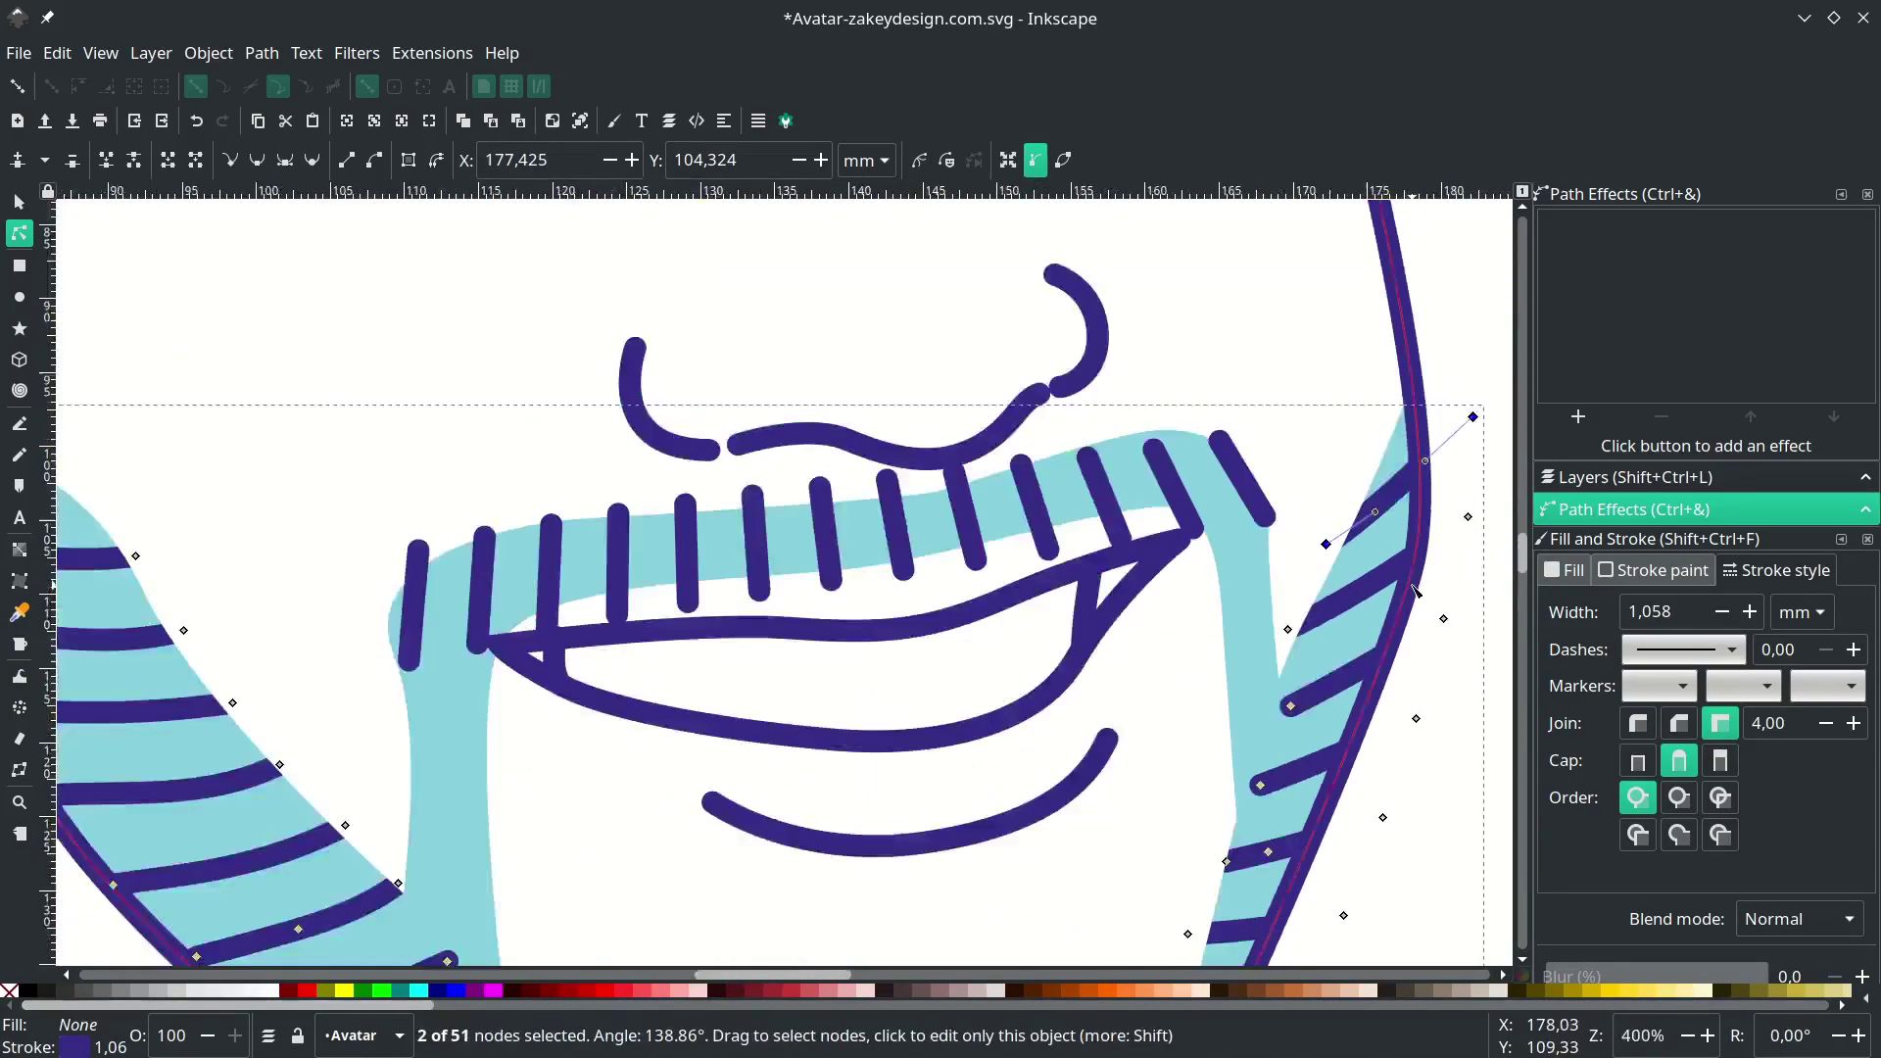
left_click(1369, 702)
scroll(1112, 647, "up", 4)
left_click(1019, 664)
left_click_drag(1025, 663, 1028, 655)
scroll(973, 705, "down", 3)
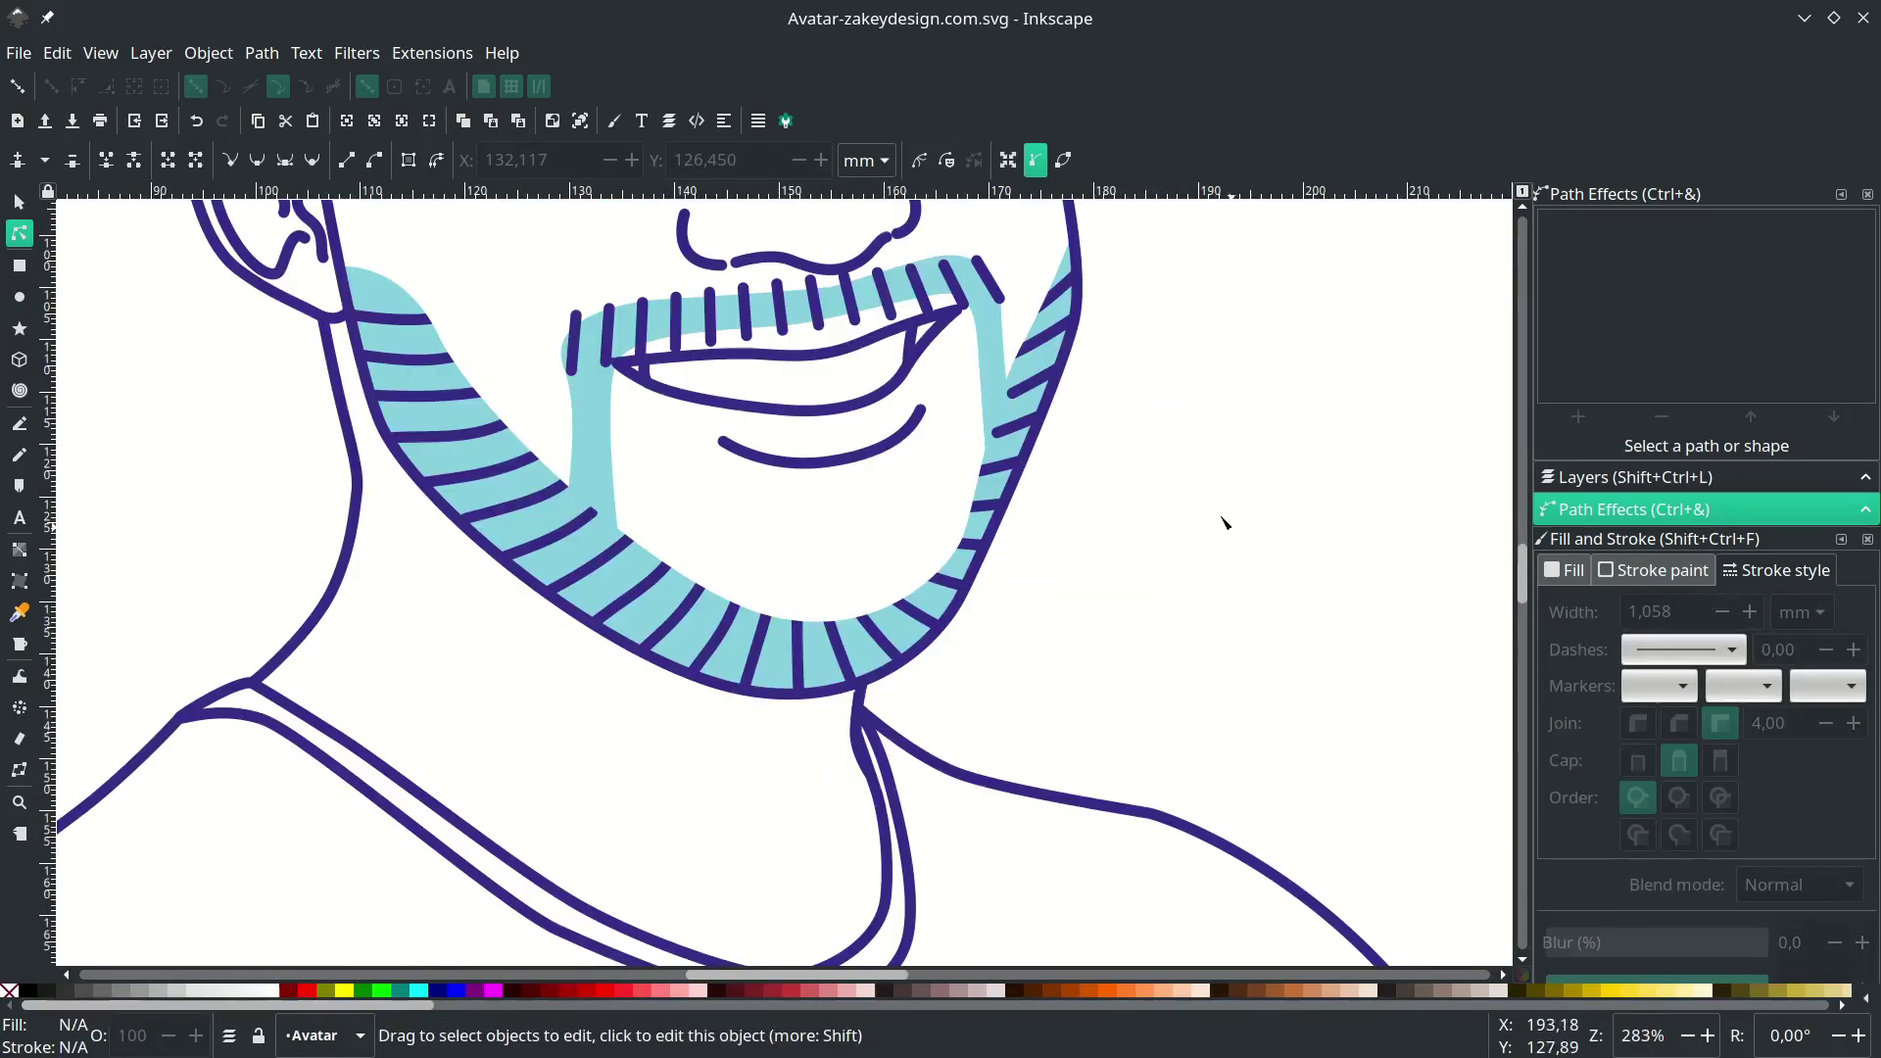
- Examine the beard hatching on the whole avatar and close up around the mouth and ear
scroll(1216, 520, "down", 3)
scroll(1083, 585, "down", 6)
scroll(1083, 585, "right", 4)
scroll(1083, 585, "up", 12)
scroll(1082, 593, "down", 4)
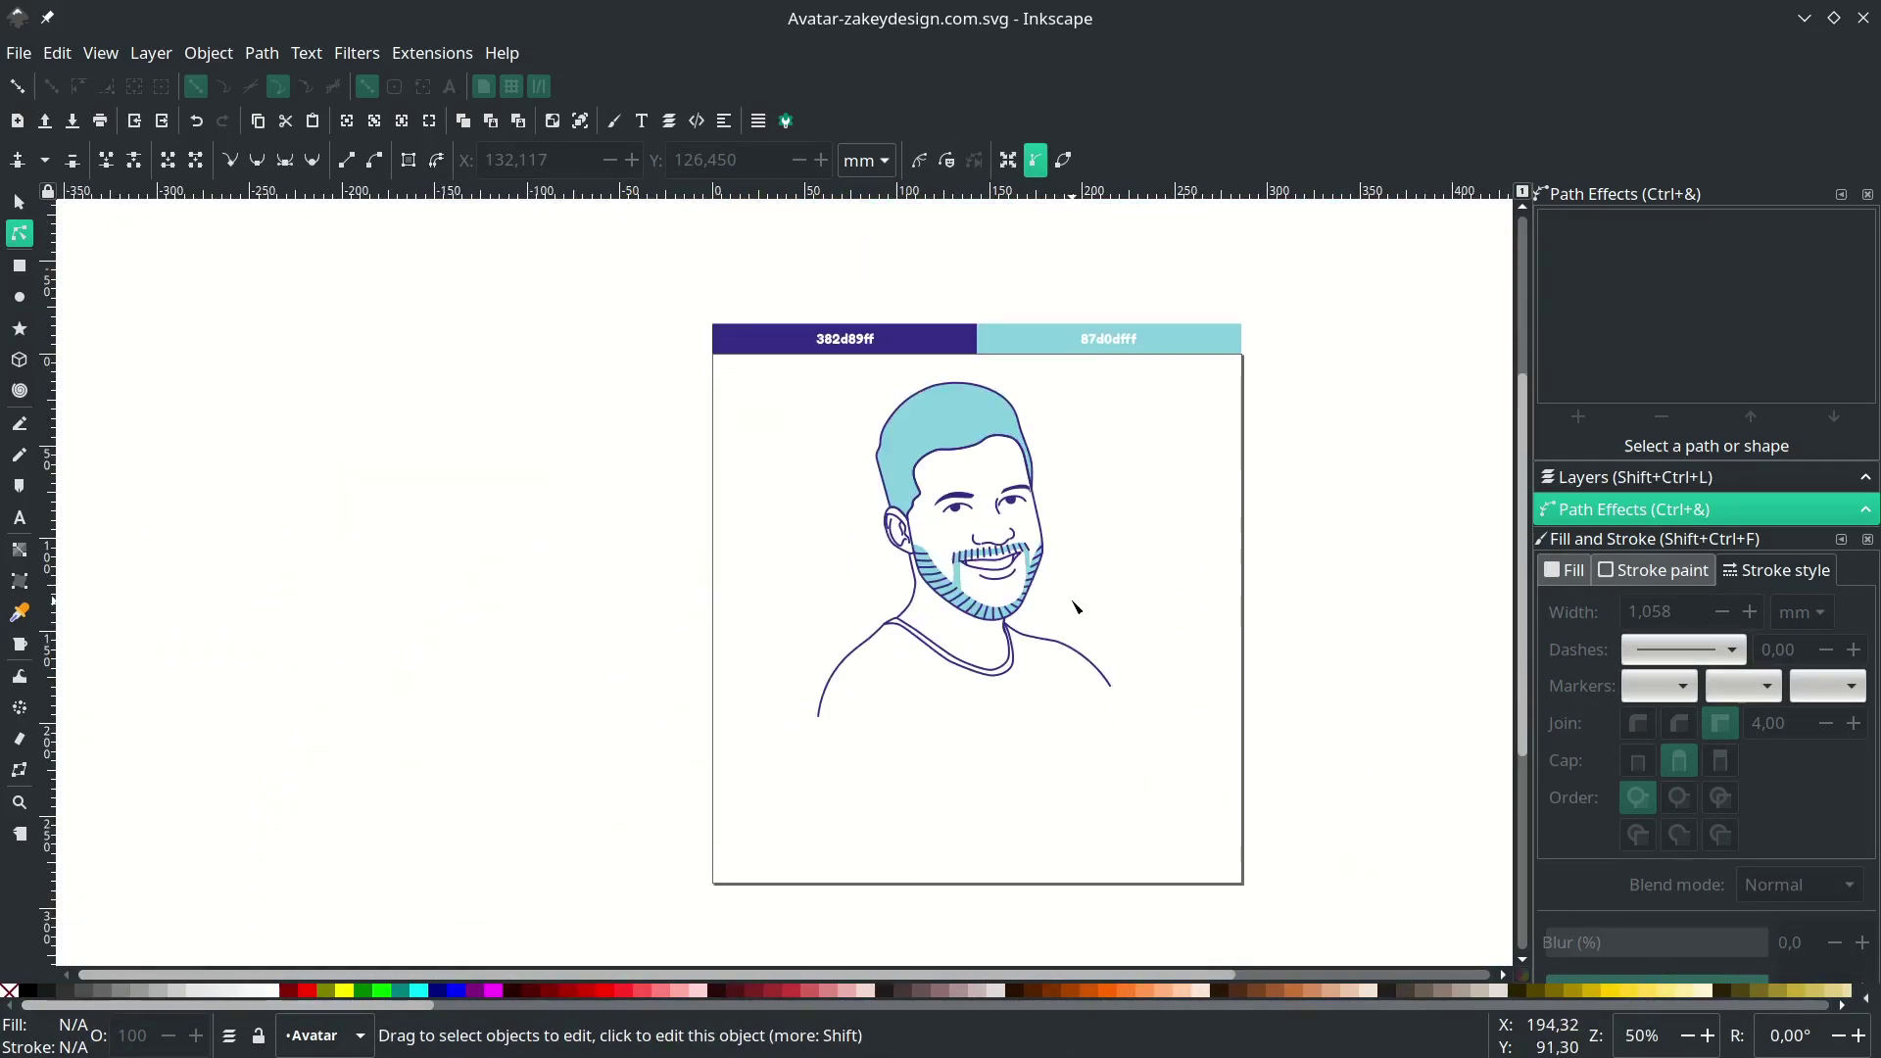
scroll(1078, 607, "up", 1)
scroll(1071, 588, "right", 4)
scroll(573, 482, "up", 4)
scroll(601, 471, "up", 4)
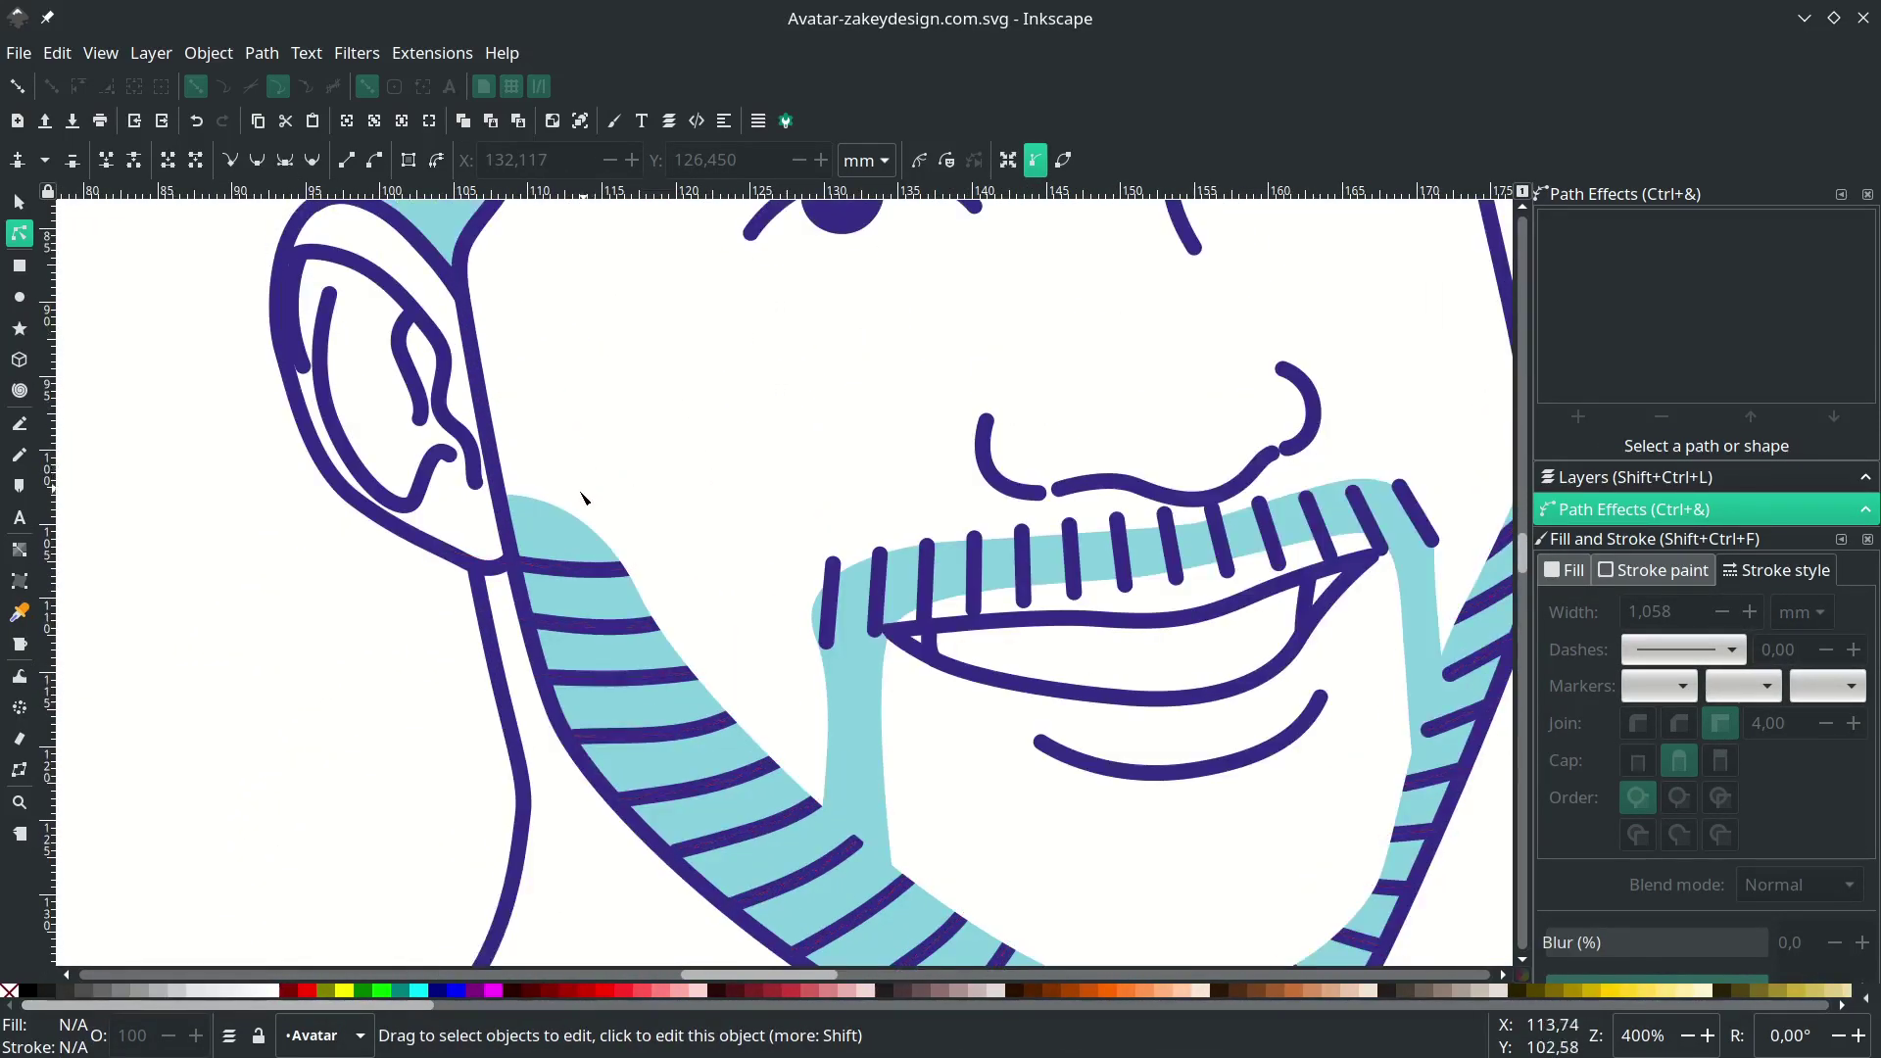
- Add two nodes about 1.8 mm apart on the first beard line below the ear and delete the segment between them
left_click(719, 481)
scroll(654, 480, "up", 1)
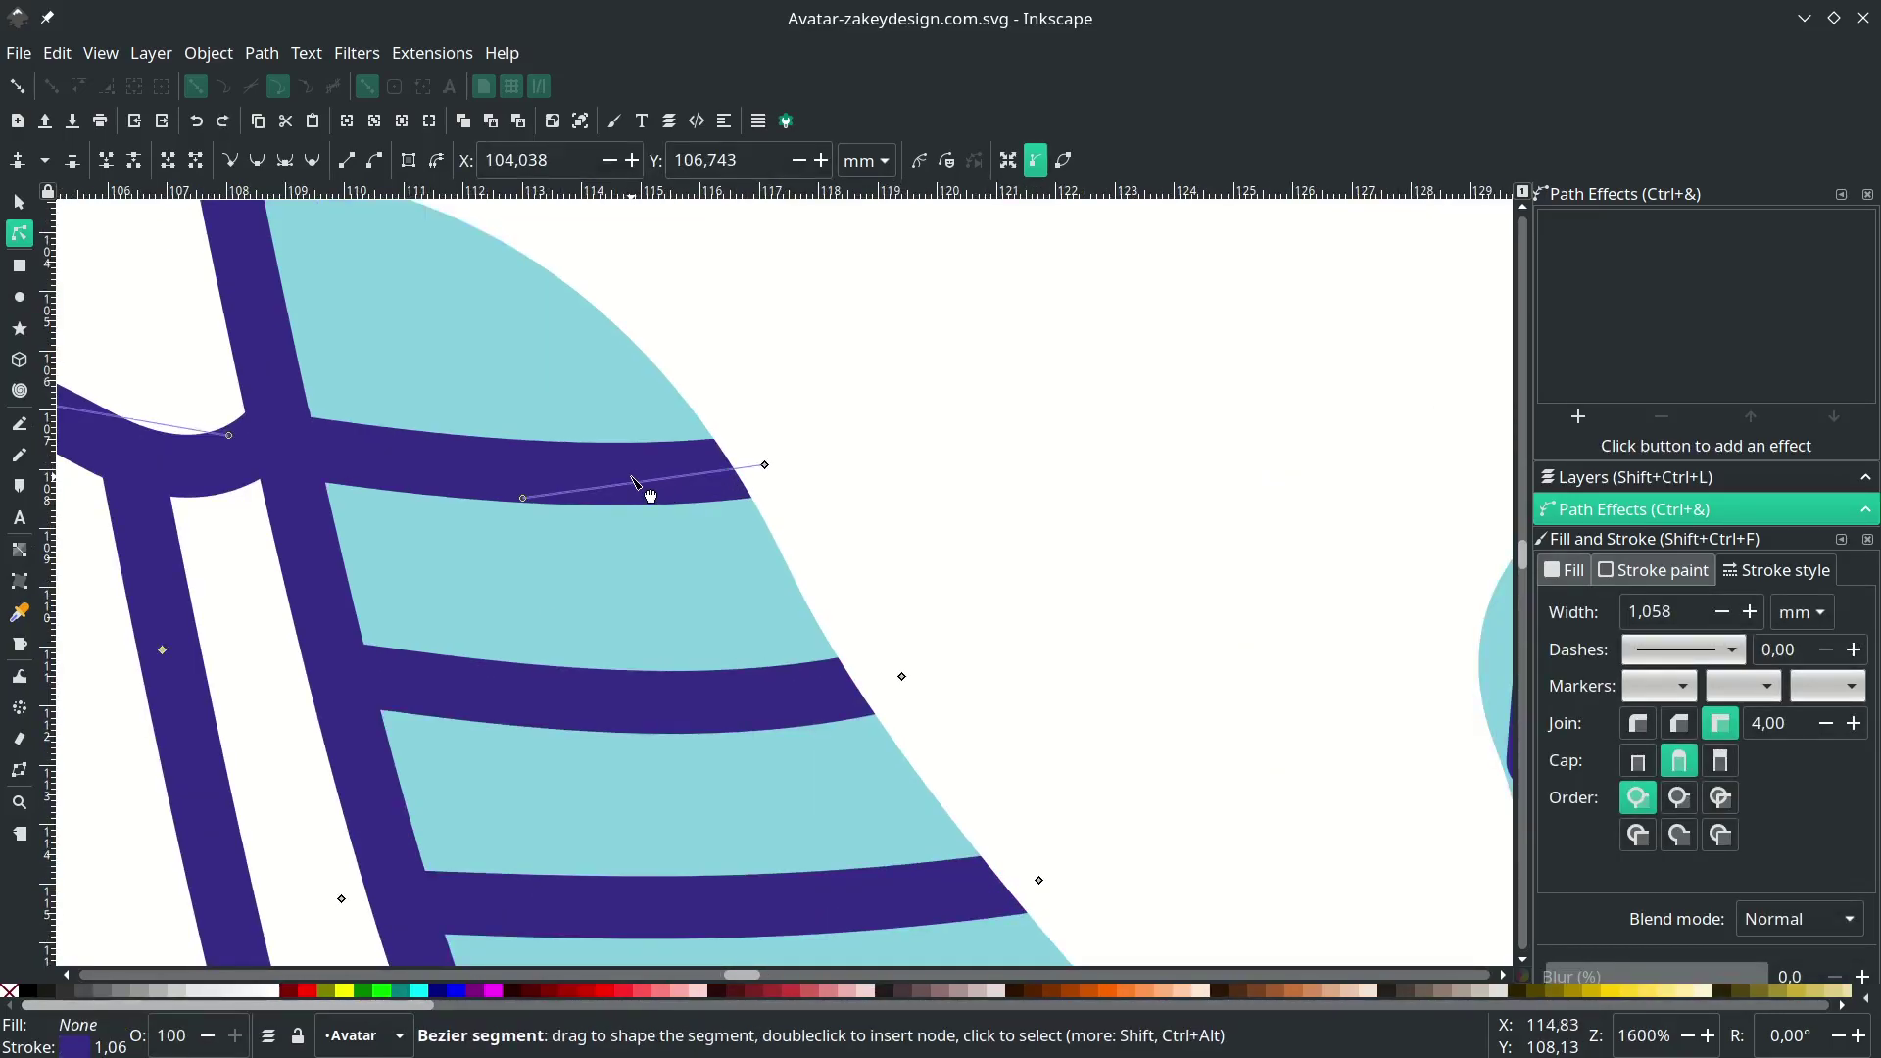
double_click(633, 480)
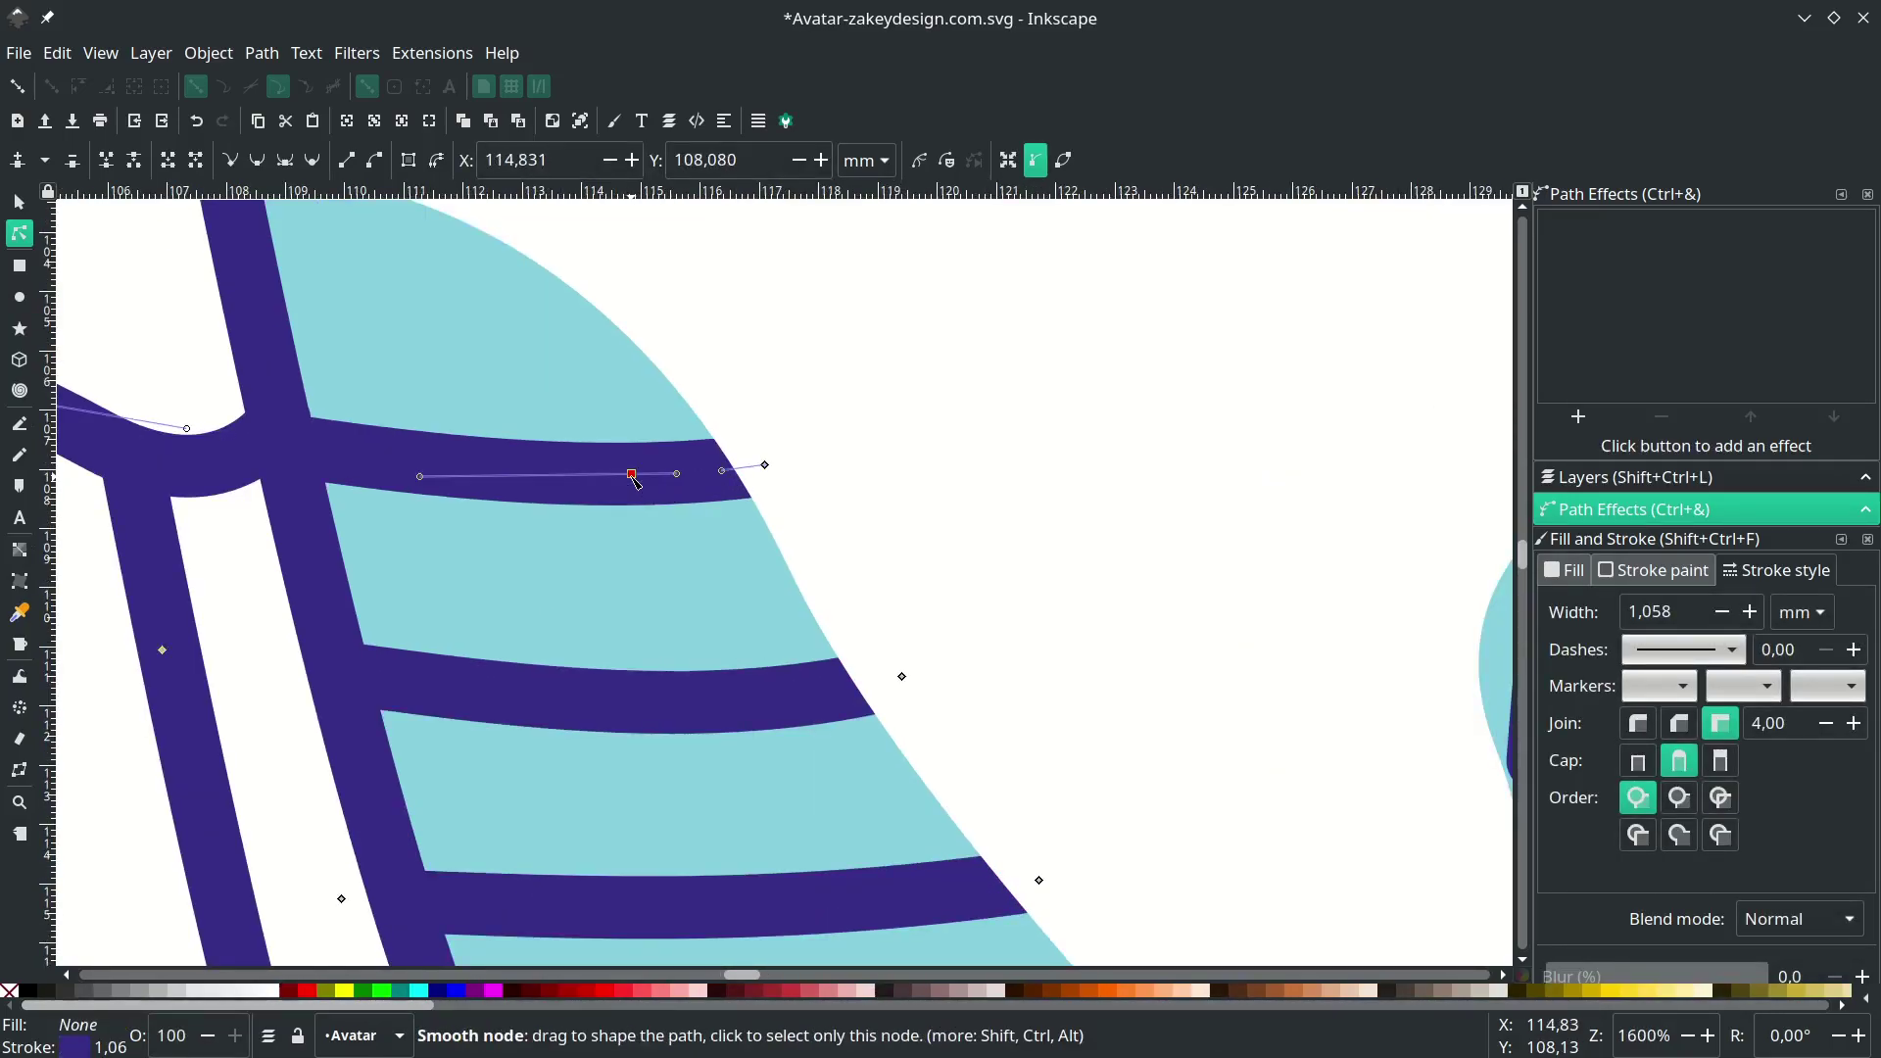
double_click(527, 475)
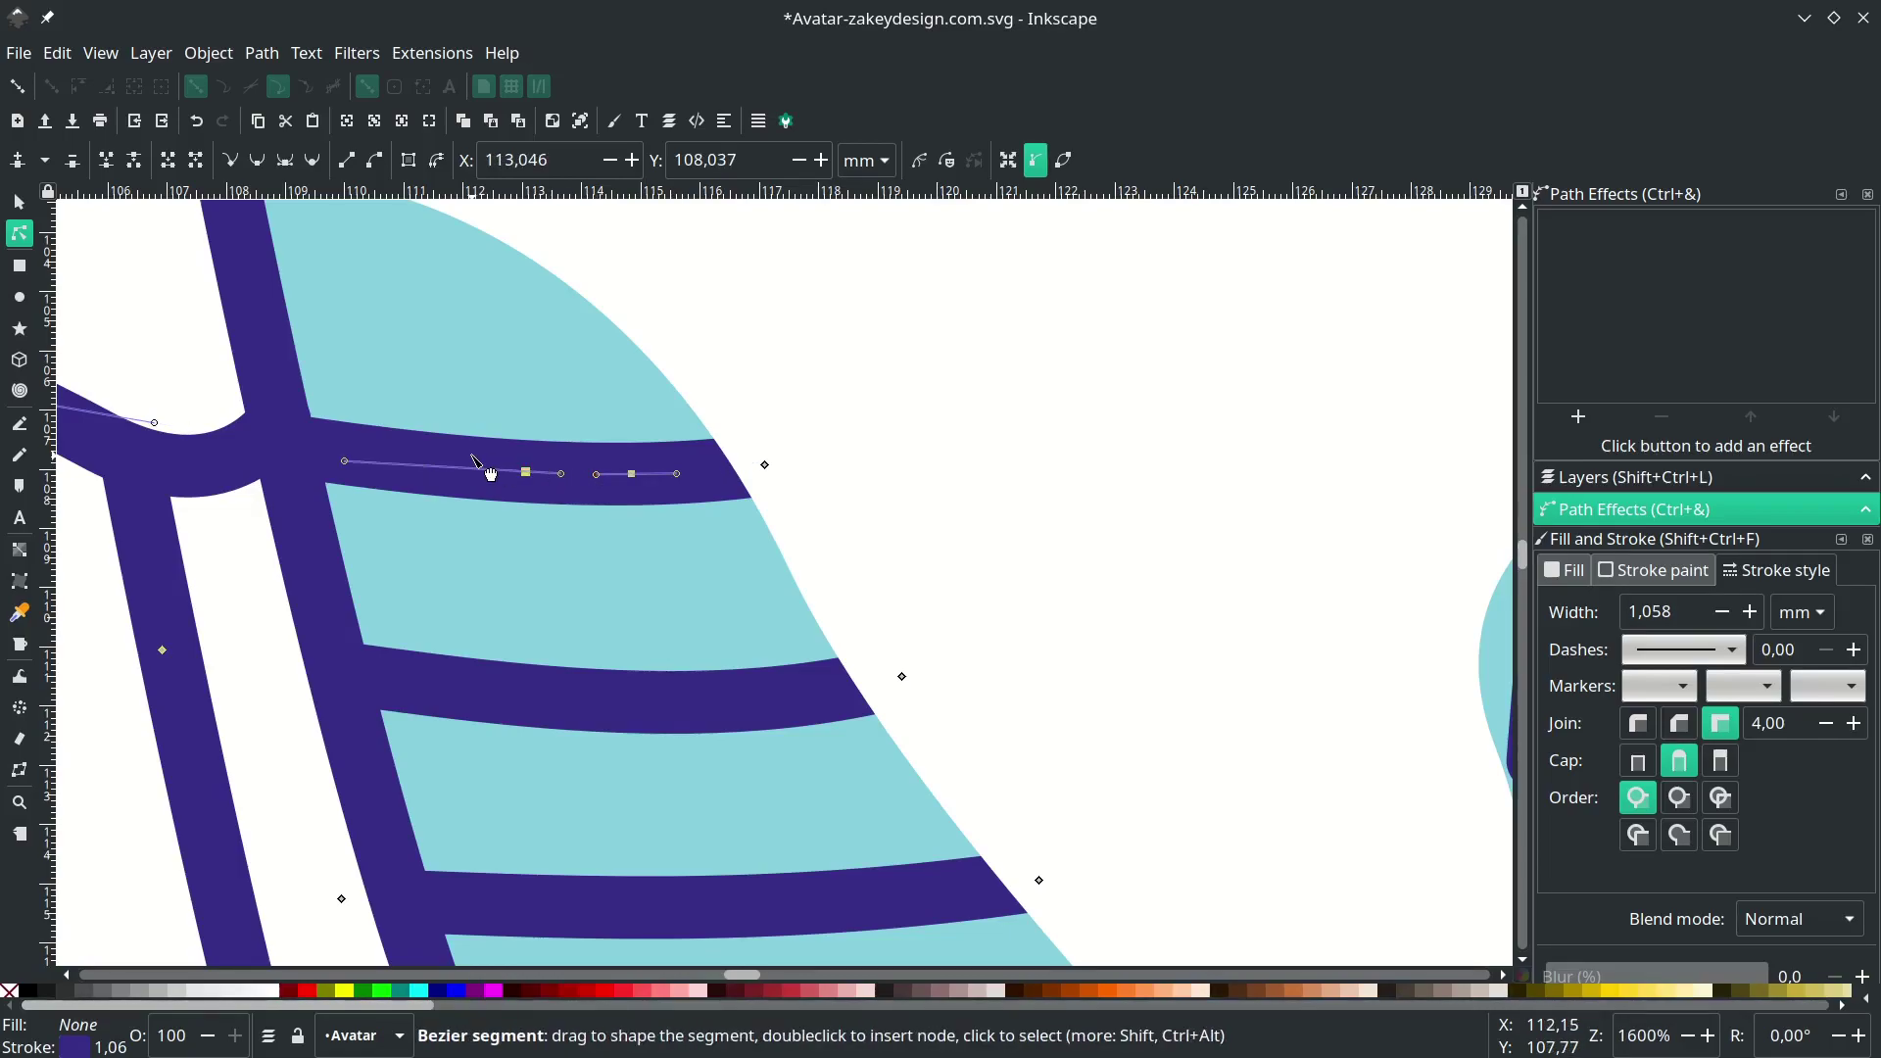
left_click(634, 480, "shift")
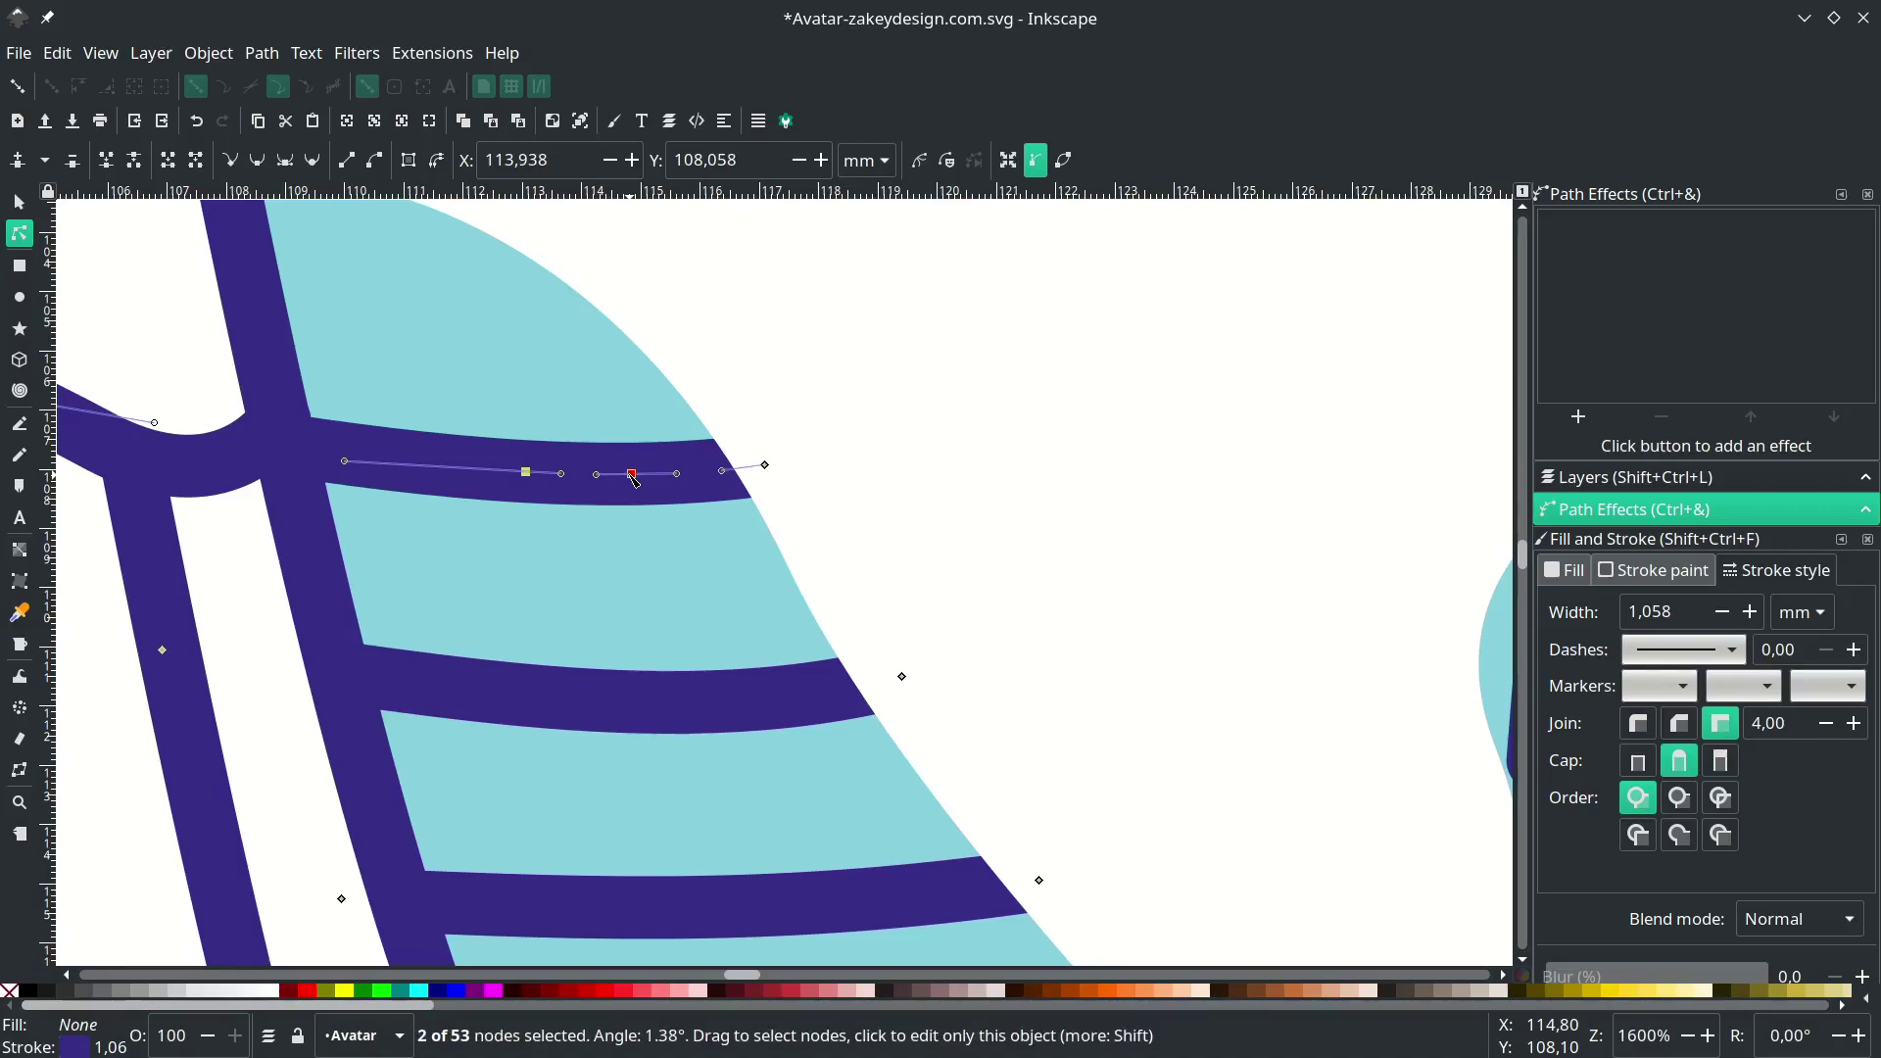
left_click(198, 163)
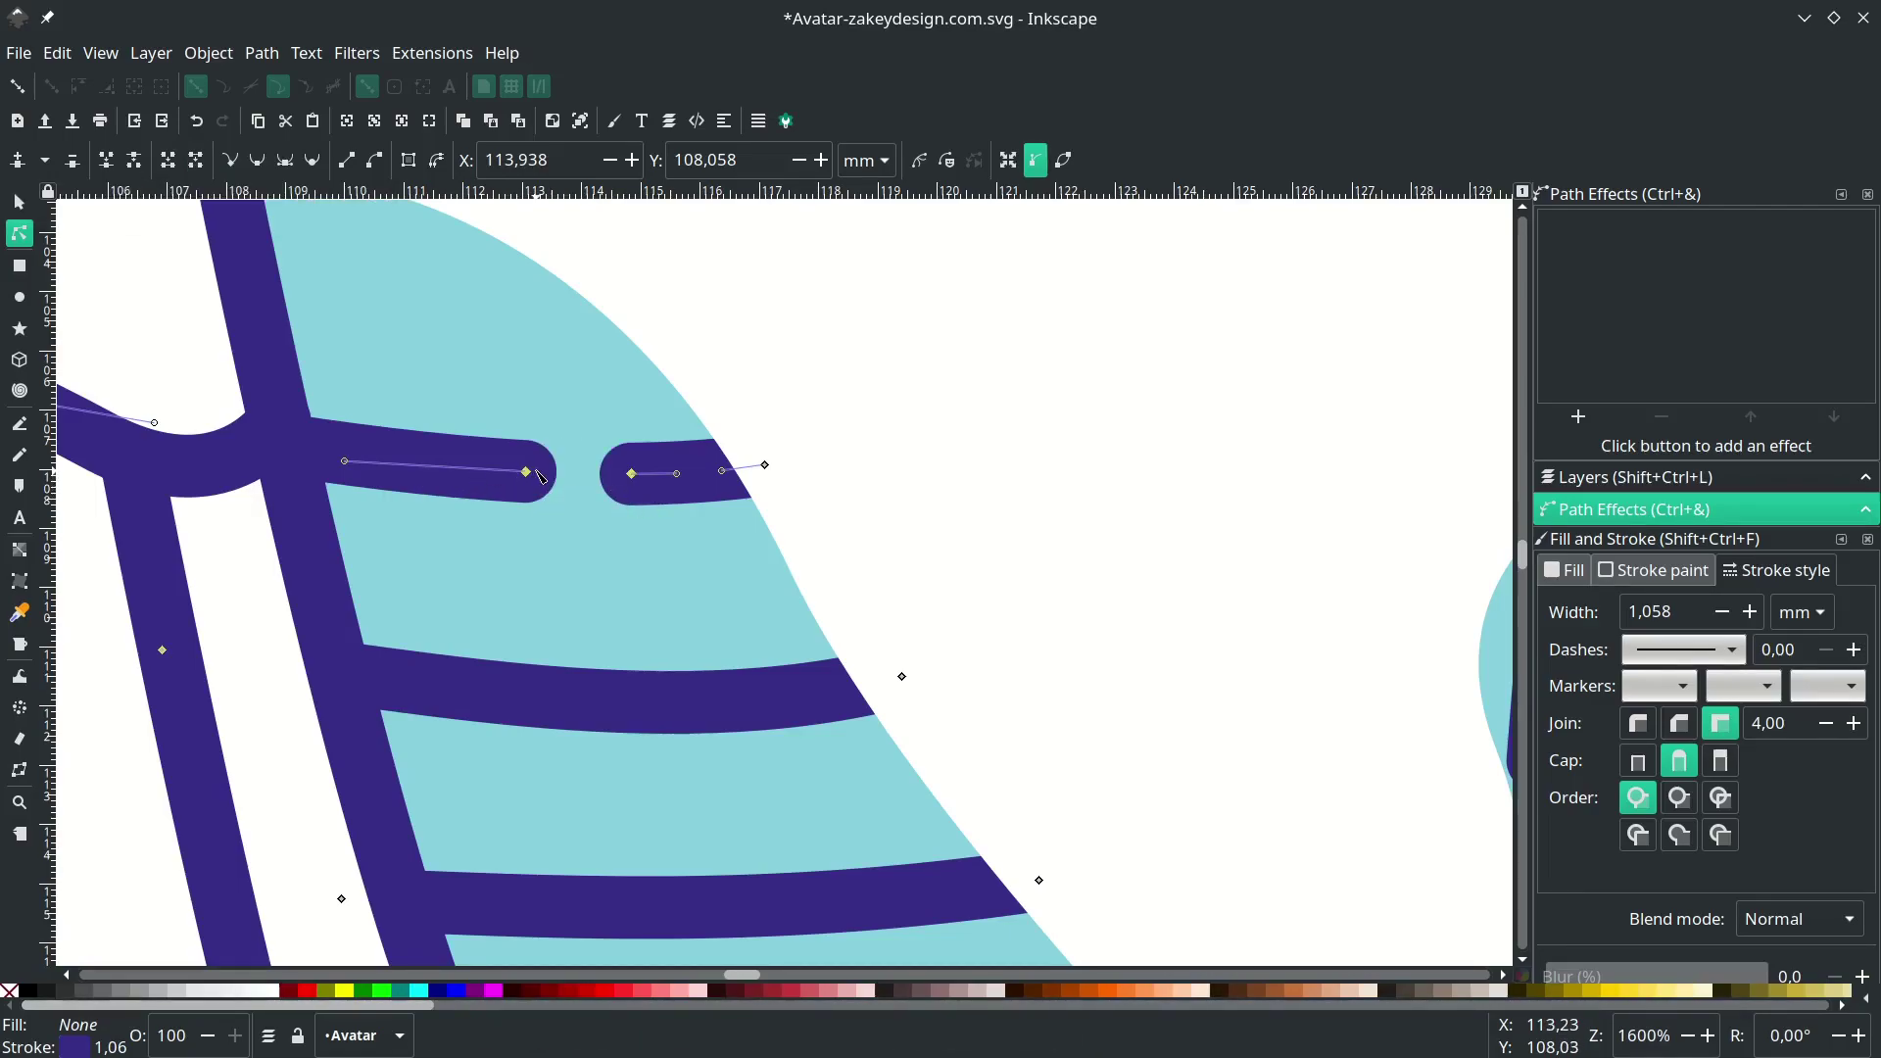
- Add two nodes about 1.7 mm apart on the second beard line below the ear and delete the segment between them
scroll(591, 499, "down", 1)
scroll(599, 539, "up", 1)
left_click(594, 532)
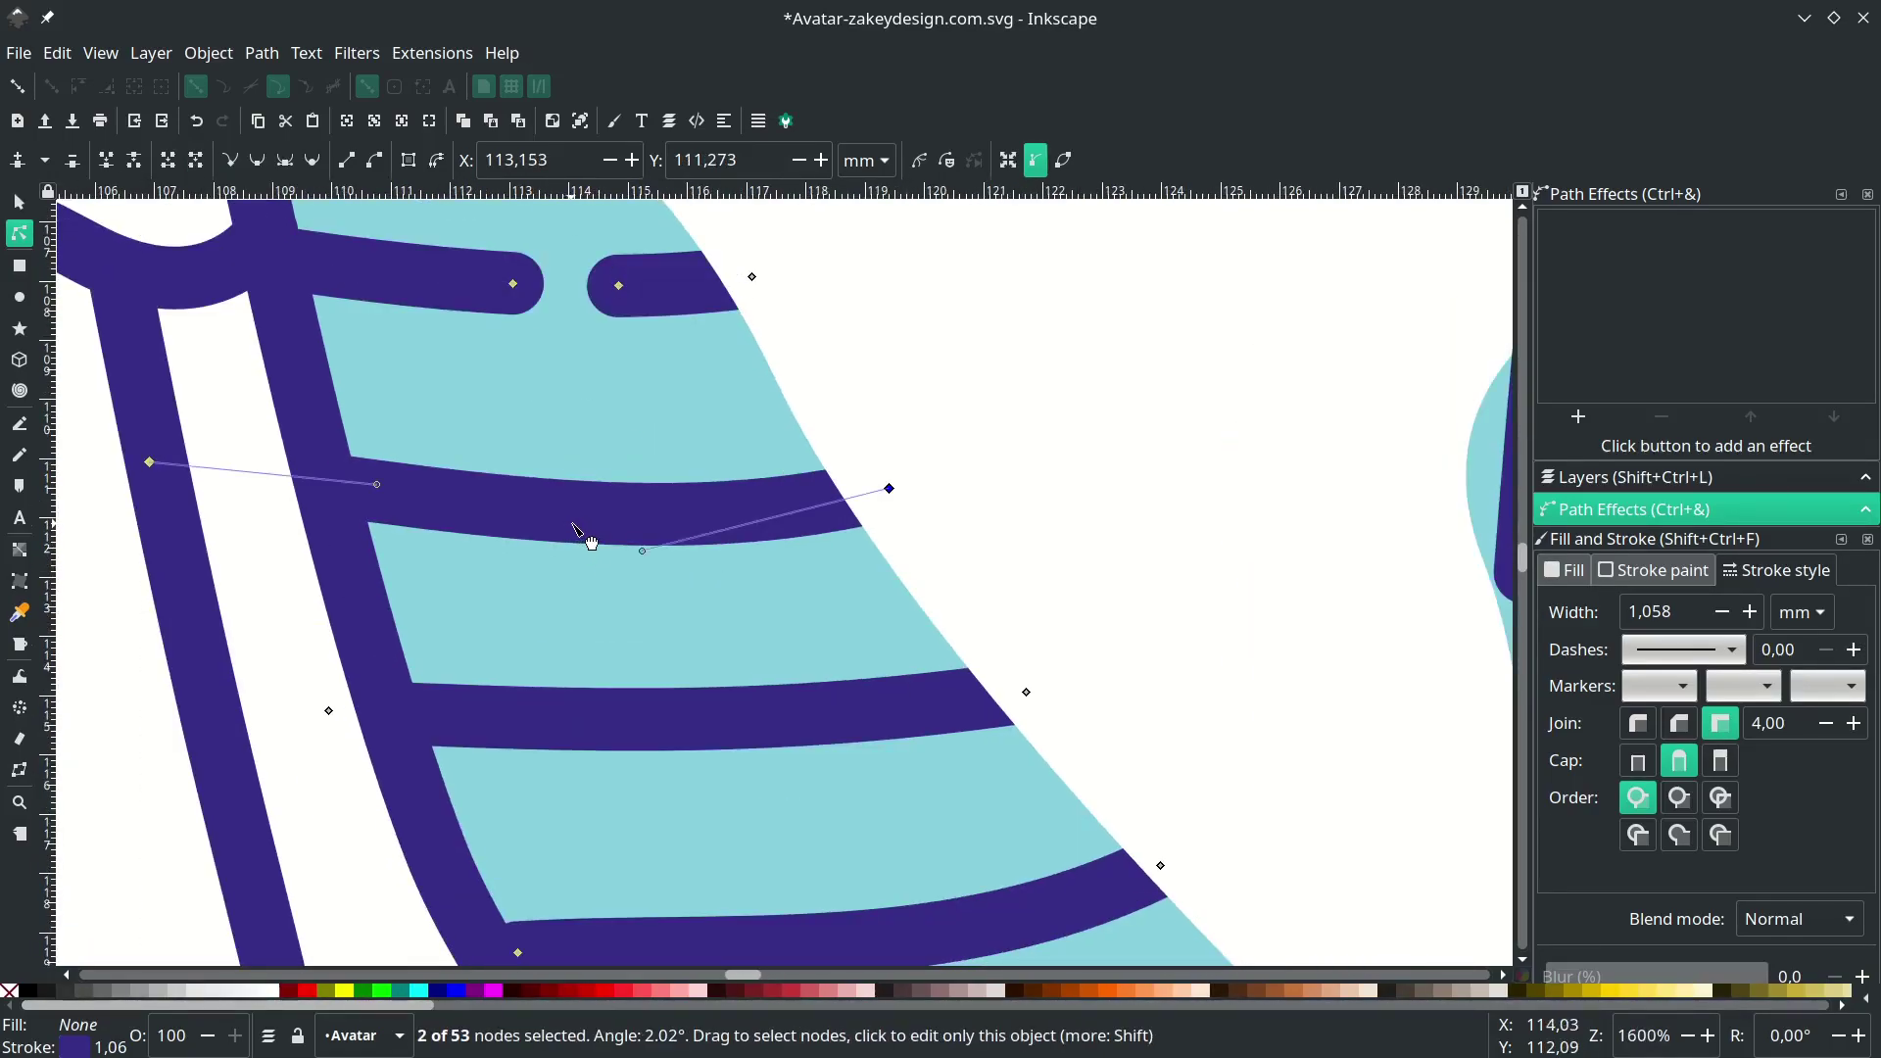
scroll(588, 524, "up", 1)
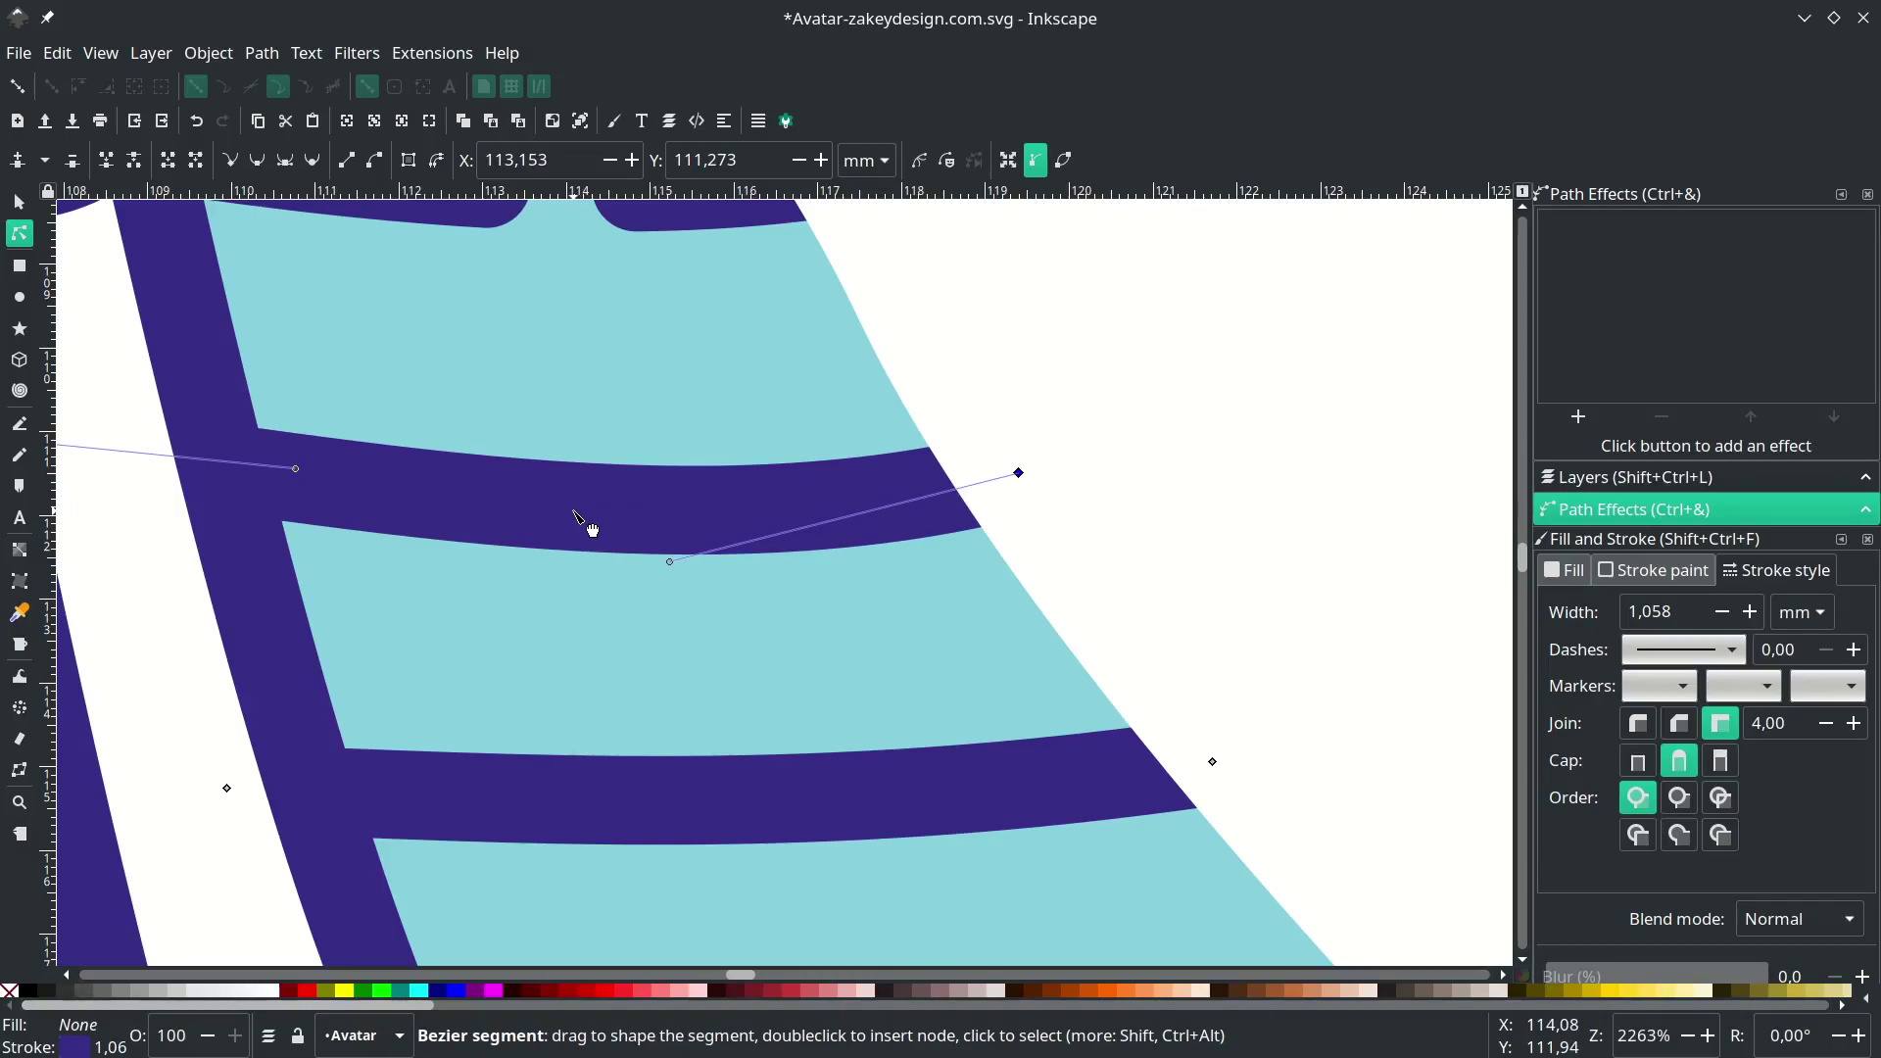
double_click(575, 511)
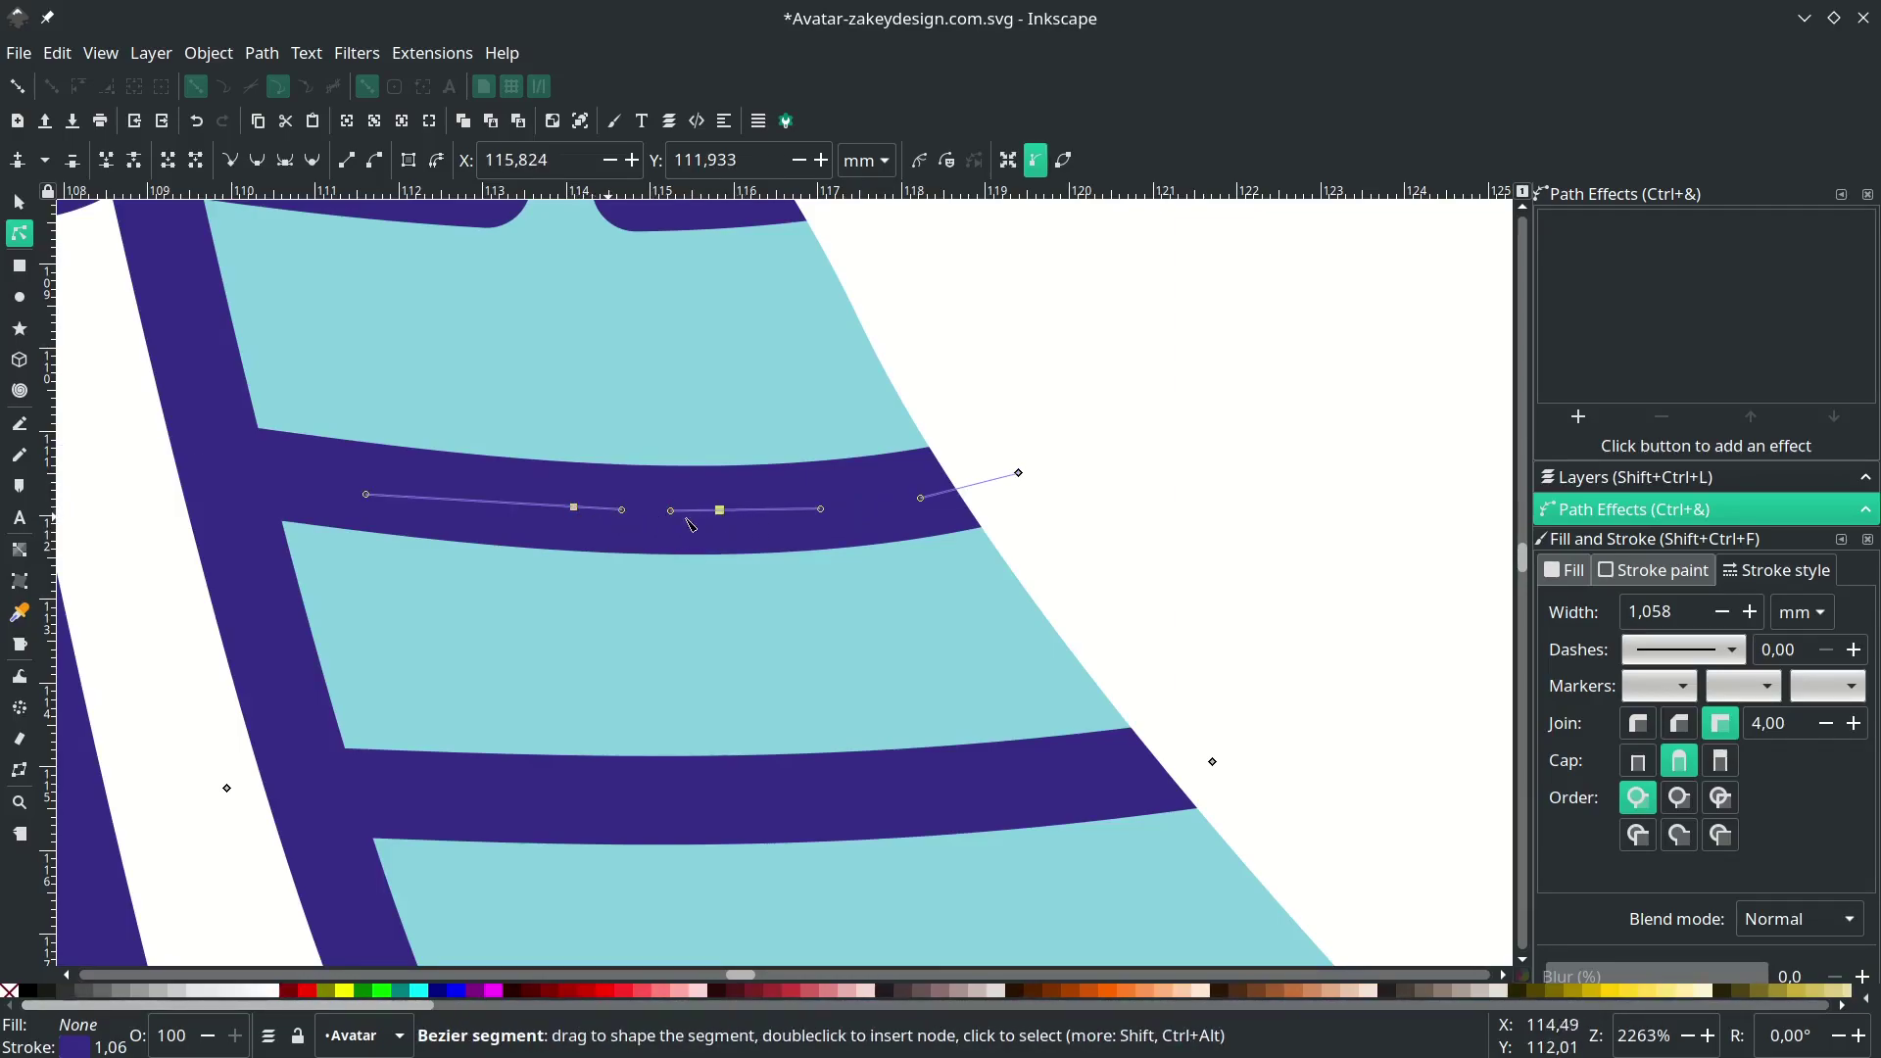
left_click(574, 508)
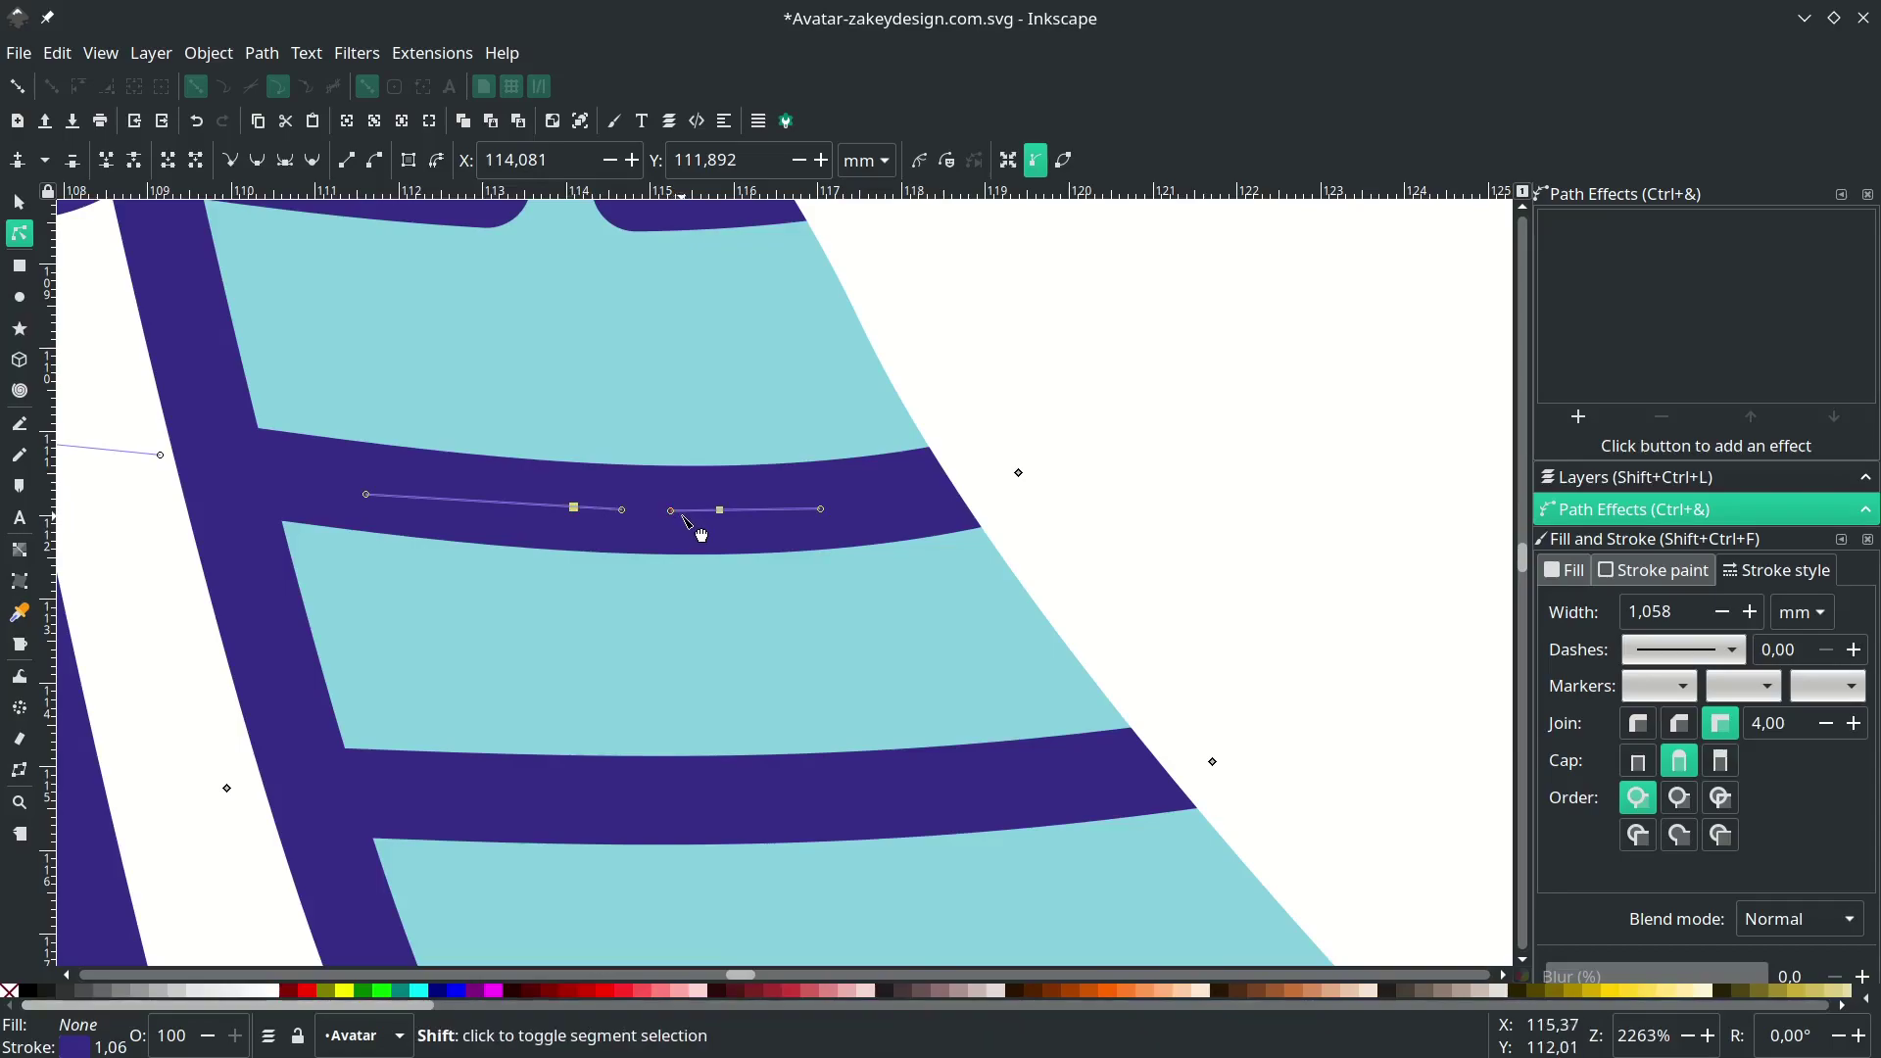
left_click(721, 511, "shift")
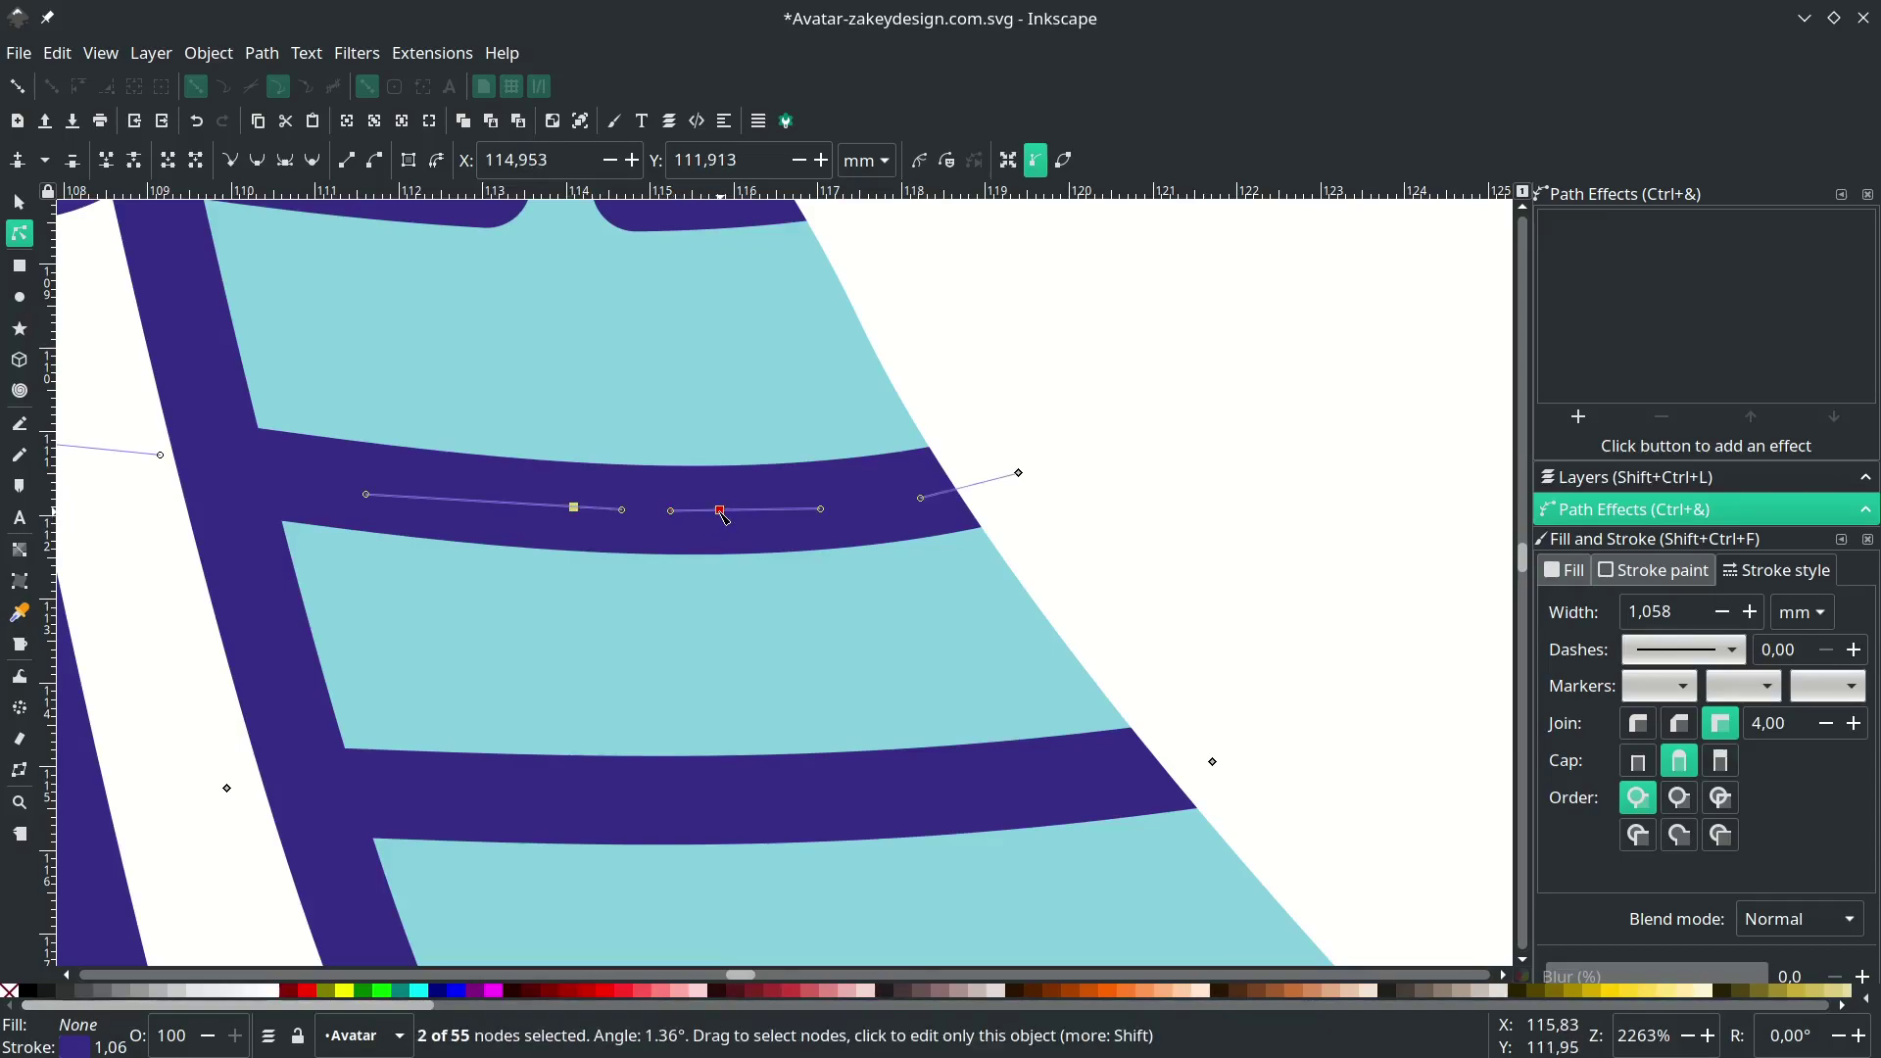
left_click(196, 160)
- Break the third and fourth beard lines below the ear by adding two nodes to each and deleting the segment between them
scroll(632, 627, "down", 3, "ctrl")
scroll(632, 628, "up", 2, "ctrl")
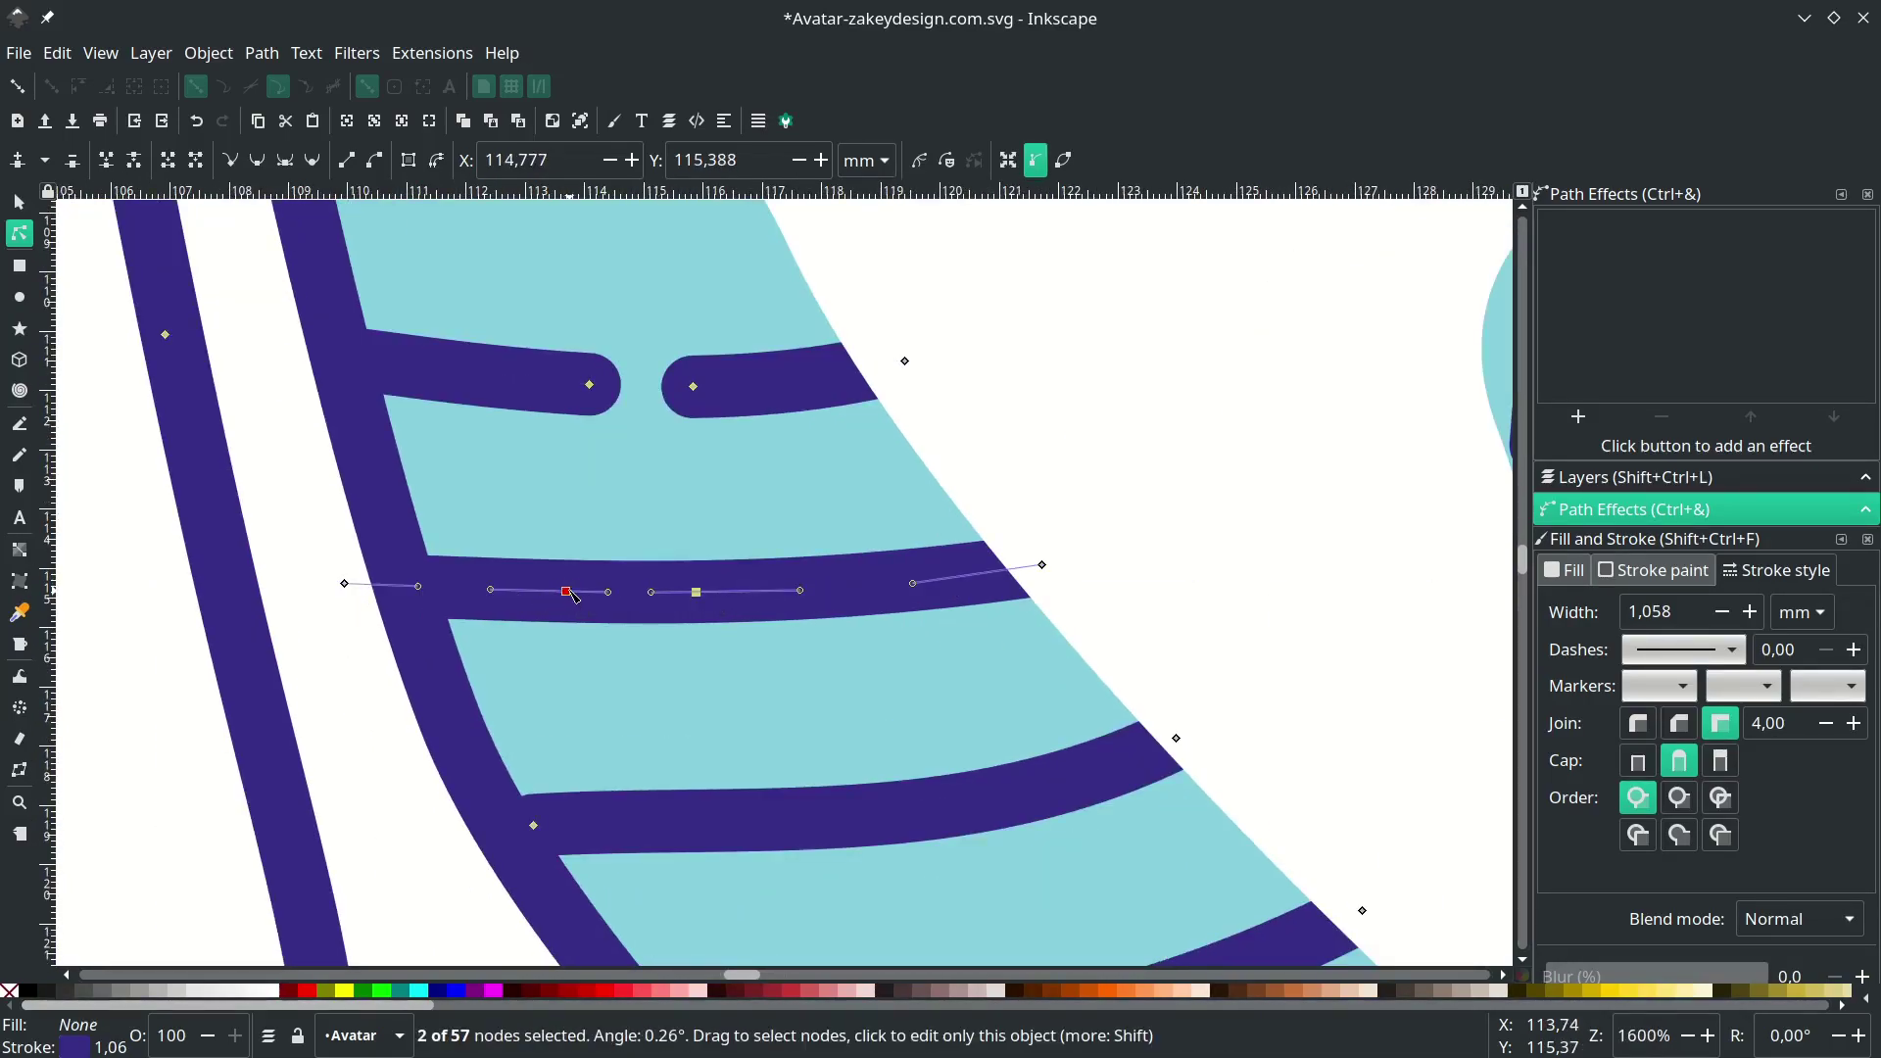
left_click(196, 160)
scroll(875, 678, "down", 4)
left_click(196, 160)
- Break the fifth beard line below the ear by adding two nodes and deleting the segment between them
scroll(538, 441, "down", 1, "ctrl")
left_click(779, 641)
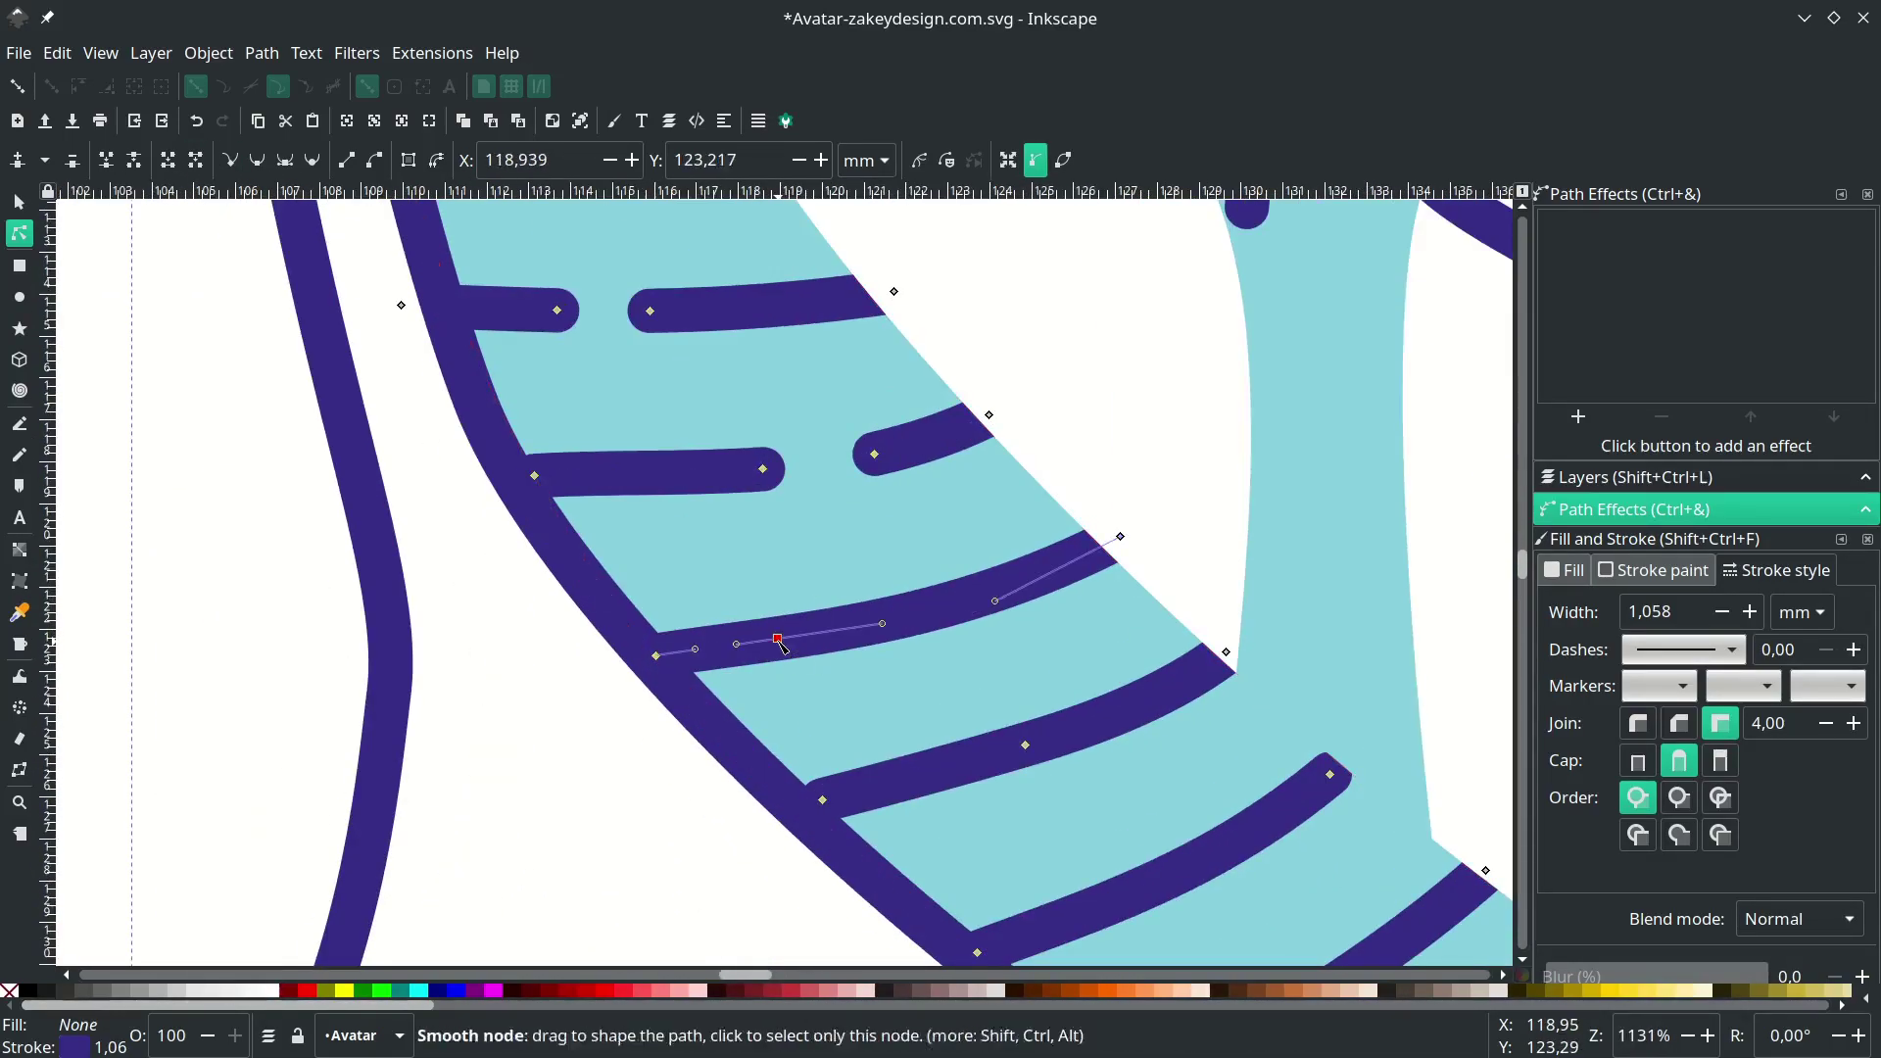
scroll(795, 676, "up", 2, "ctrl")
left_click(894, 588, "shift")
left_click(196, 160)
- Break the sixth and seventh beard lines along the jaw by deleting a short segment between two added nodes on each
scroll(248, 330, "down", 1, "ctrl")
left_click(965, 676)
scroll(423, 259, "down", 1, "ctrl")
double_click(902, 625)
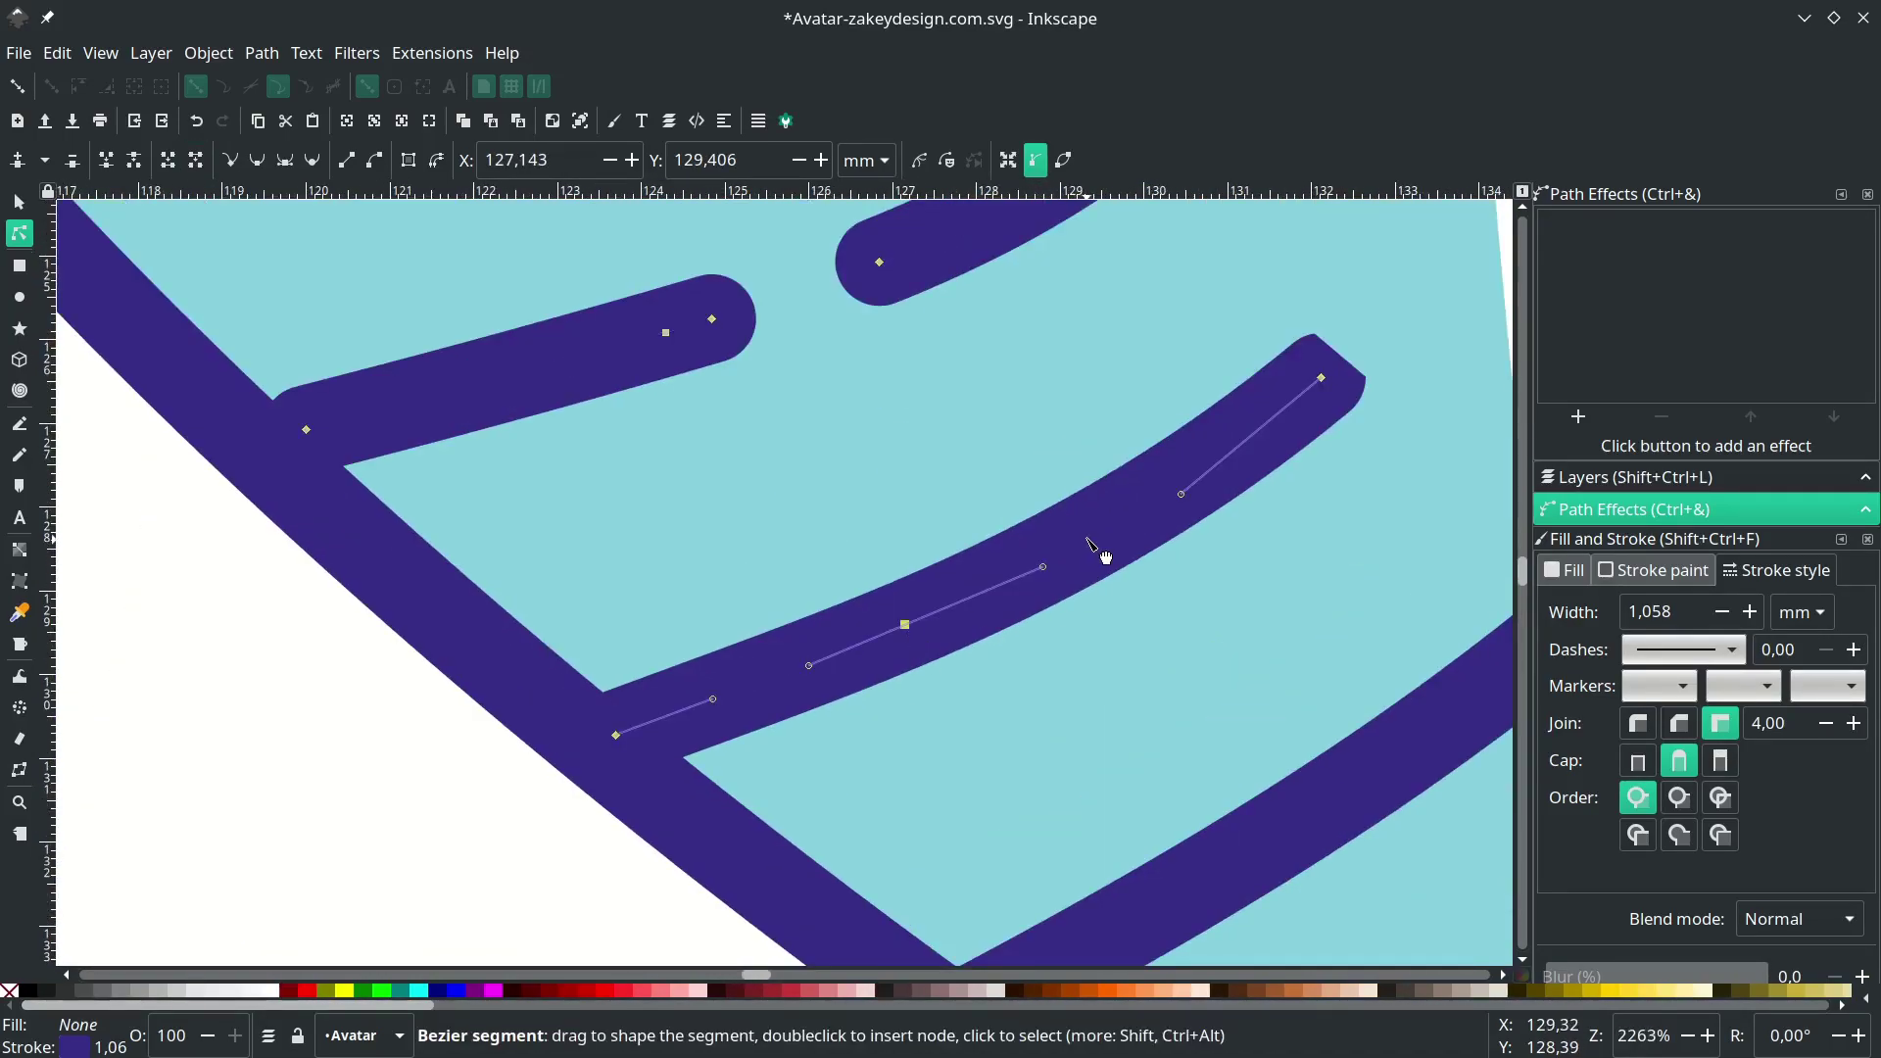
double_click(1084, 538)
left_click(903, 625, "shift")
left_click(196, 160)
- Break the eighth and ninth beard lines along the jaw by deleting a short segment between two added nodes on each
scroll(510, 324, "down", 1, "ctrl")
double_click(937, 495)
double_click(824, 568)
scroll(691, 511, "down", 5)
double_click(825, 420)
double_click(685, 523)
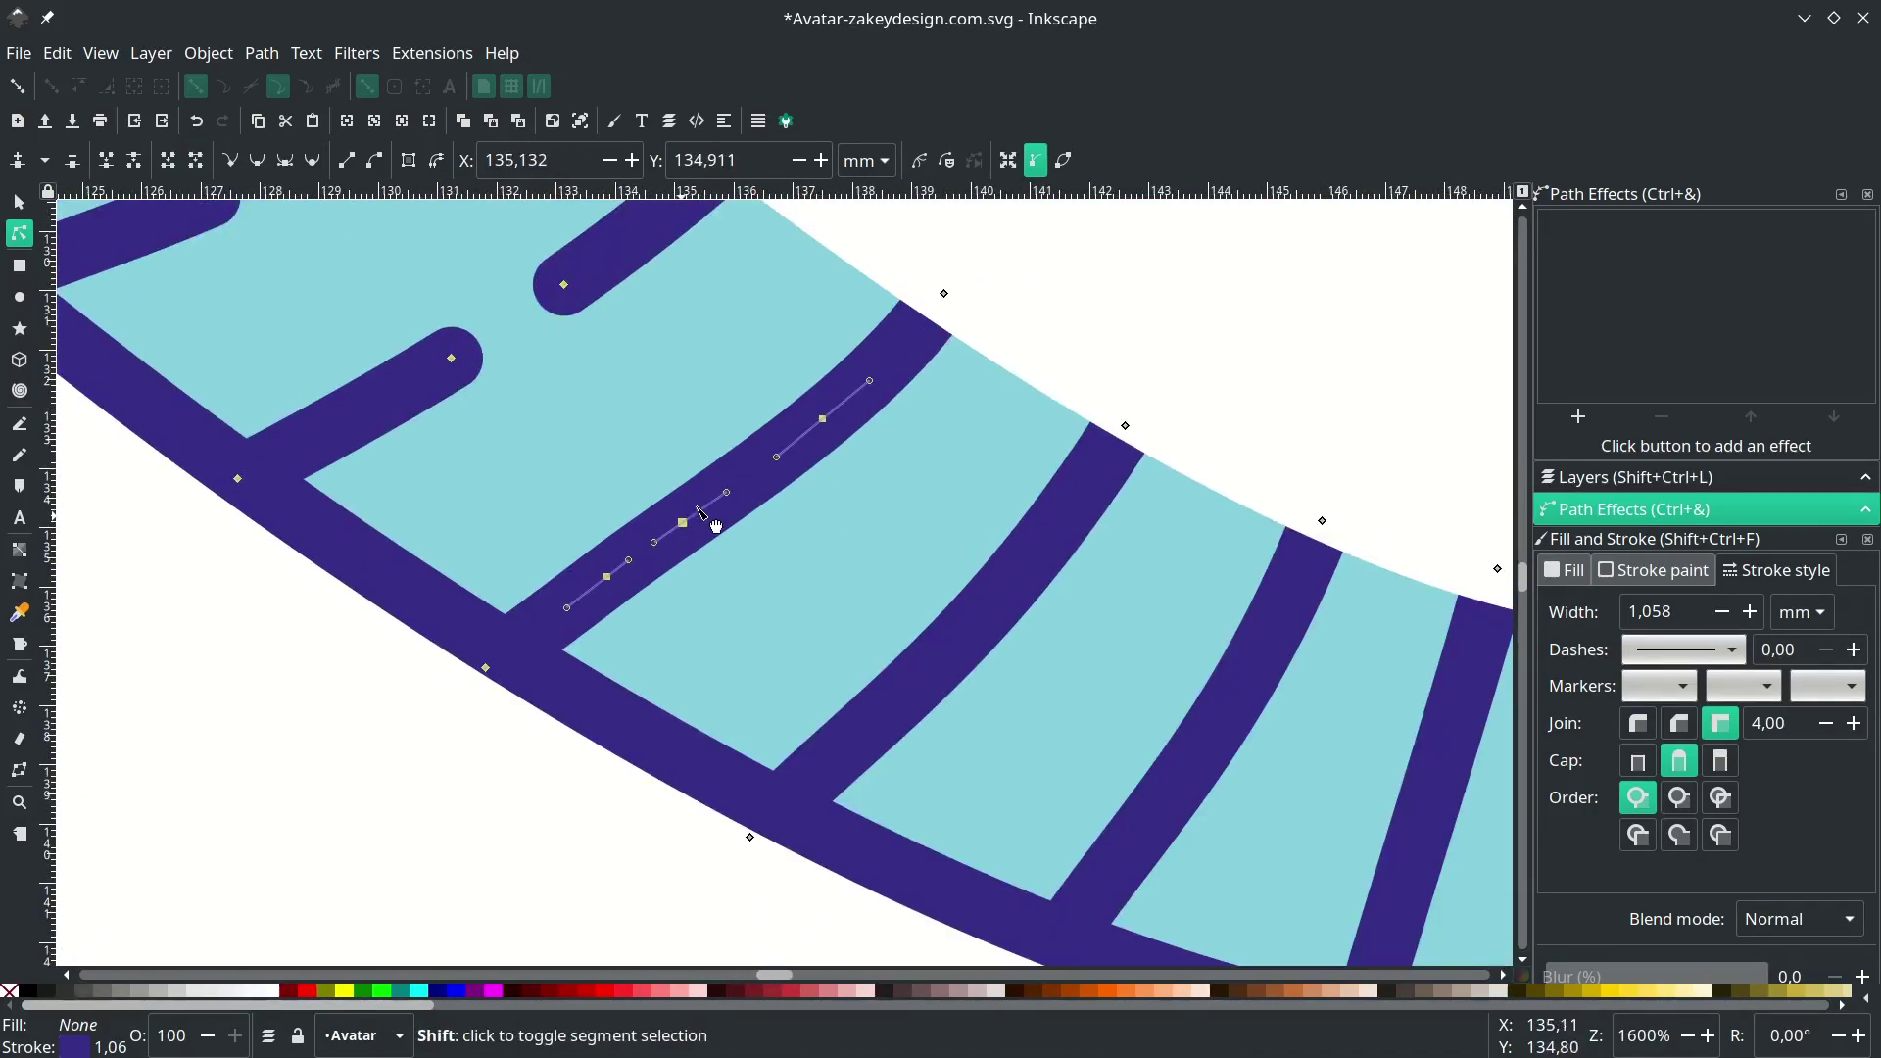
left_click(825, 420, "shift")
left_click(196, 160)
- Break the tenth beard line, approaching the chin, by adding two nodes and deleting the segment between them
scroll(498, 569, "down", 2, "ctrl")
scroll(784, 626, "up", 1, "ctrl")
left_click_drag(610, 441, 645, 515)
scroll(742, 674, "up", 1, "ctrl")
double_click(769, 473)
double_click(727, 520)
left_click(769, 473, "shift")
left_click(199, 159)
- Add two nodes near the middle of the eleventh beard line and delete the segment between them
scroll(706, 529, "right", 4)
double_click(777, 538)
double_click(722, 626)
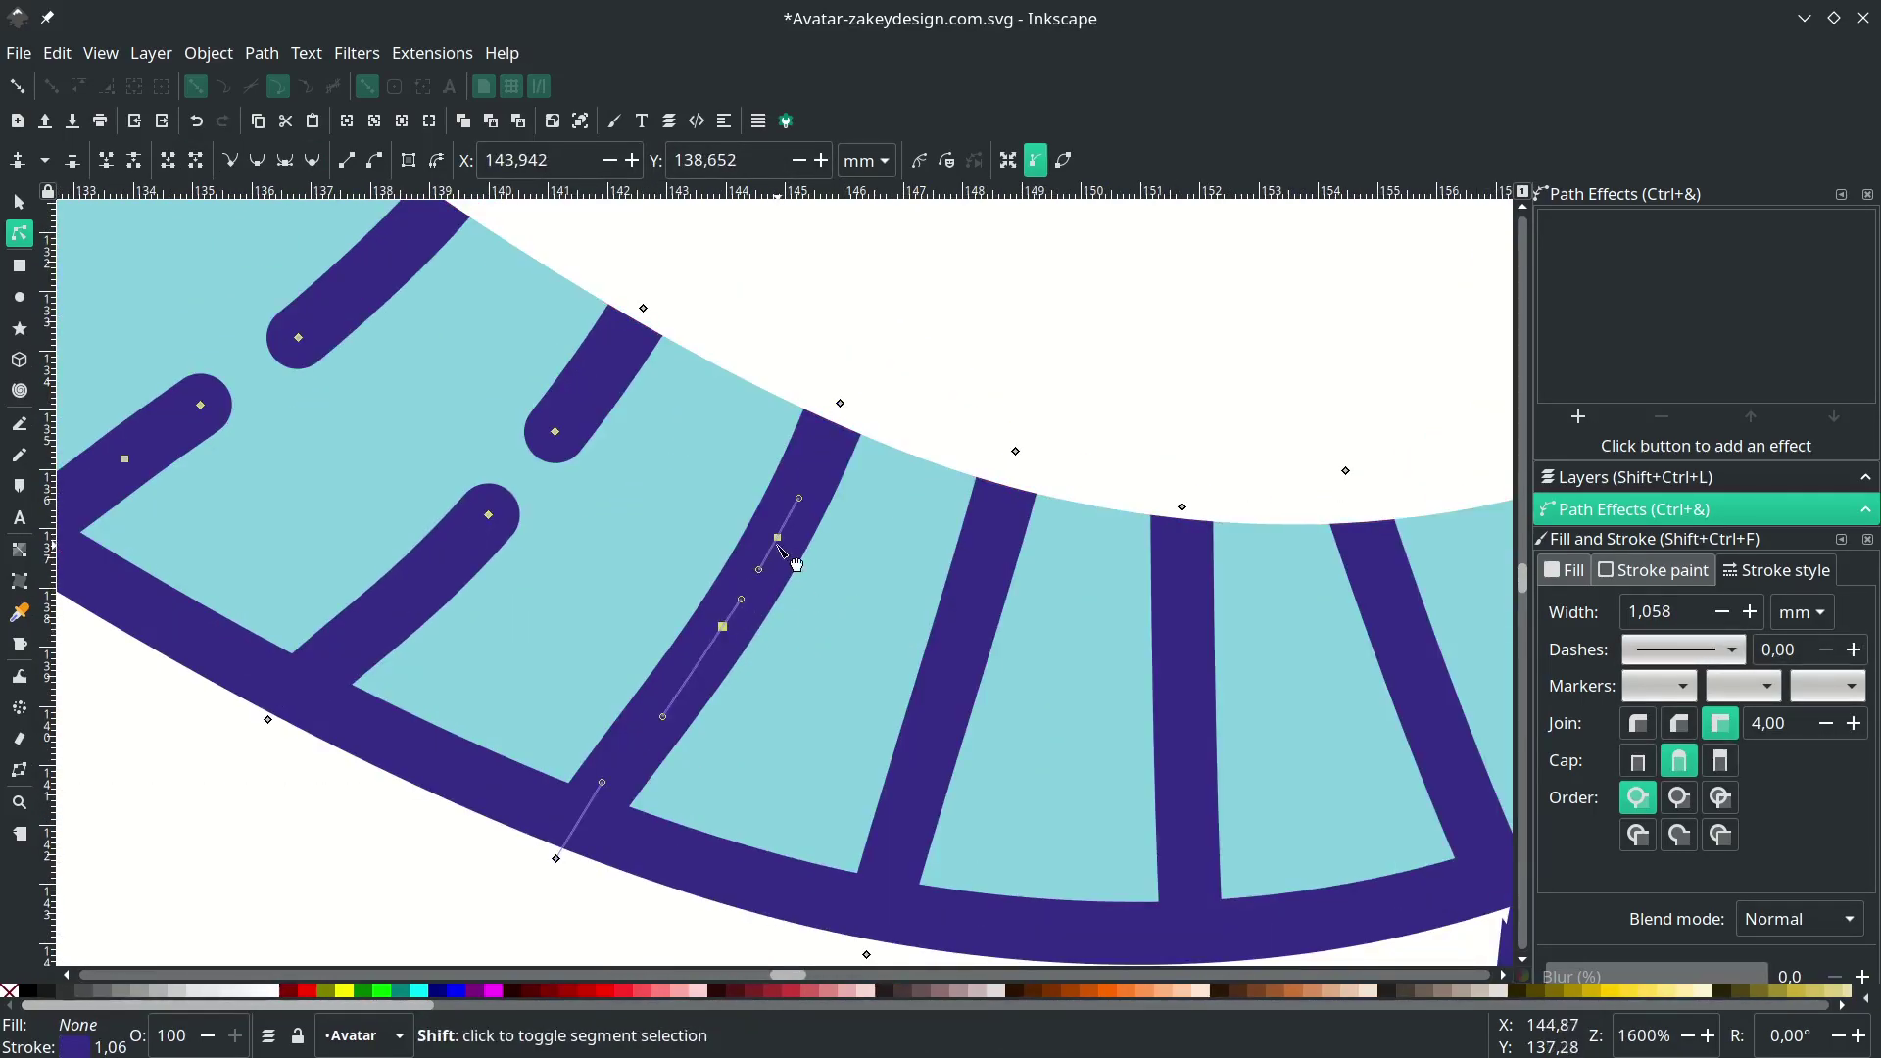
left_click(777, 538, "shift")
left_click(196, 160)
- Break the near-vertical chin line and the second line beyond it toward the opposite cheek by deleting a short middle segment of each
scroll(607, 583, "down", 6, "ctrl")
scroll(686, 605, "up", 6, "ctrl")
left_click(674, 500)
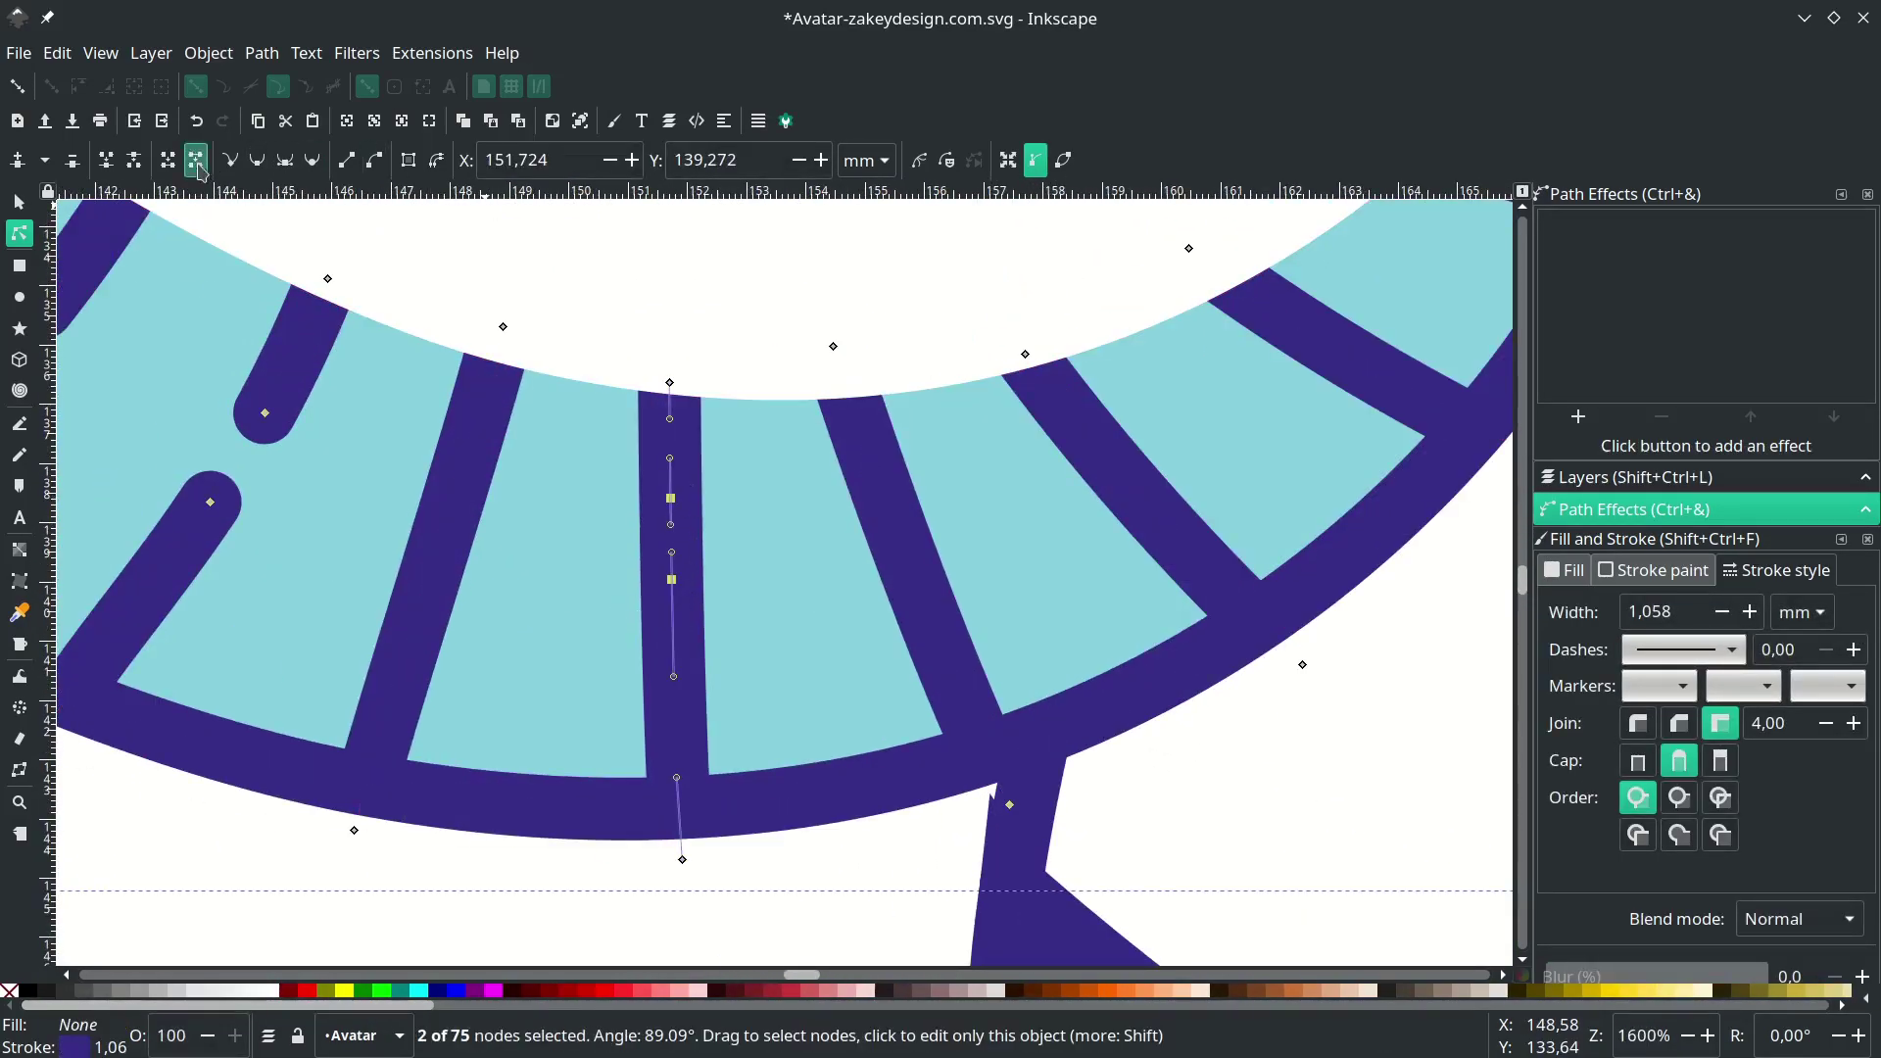
scroll(628, 534, "down", 5, "ctrl")
scroll(635, 549, "up", 6, "ctrl")
left_click(606, 533, "shift")
left_click(196, 160)
- Break the beard line beside the last gap, on the side away from the ear, by deleting the segment between two added nodes
scroll(739, 509, "up", 7)
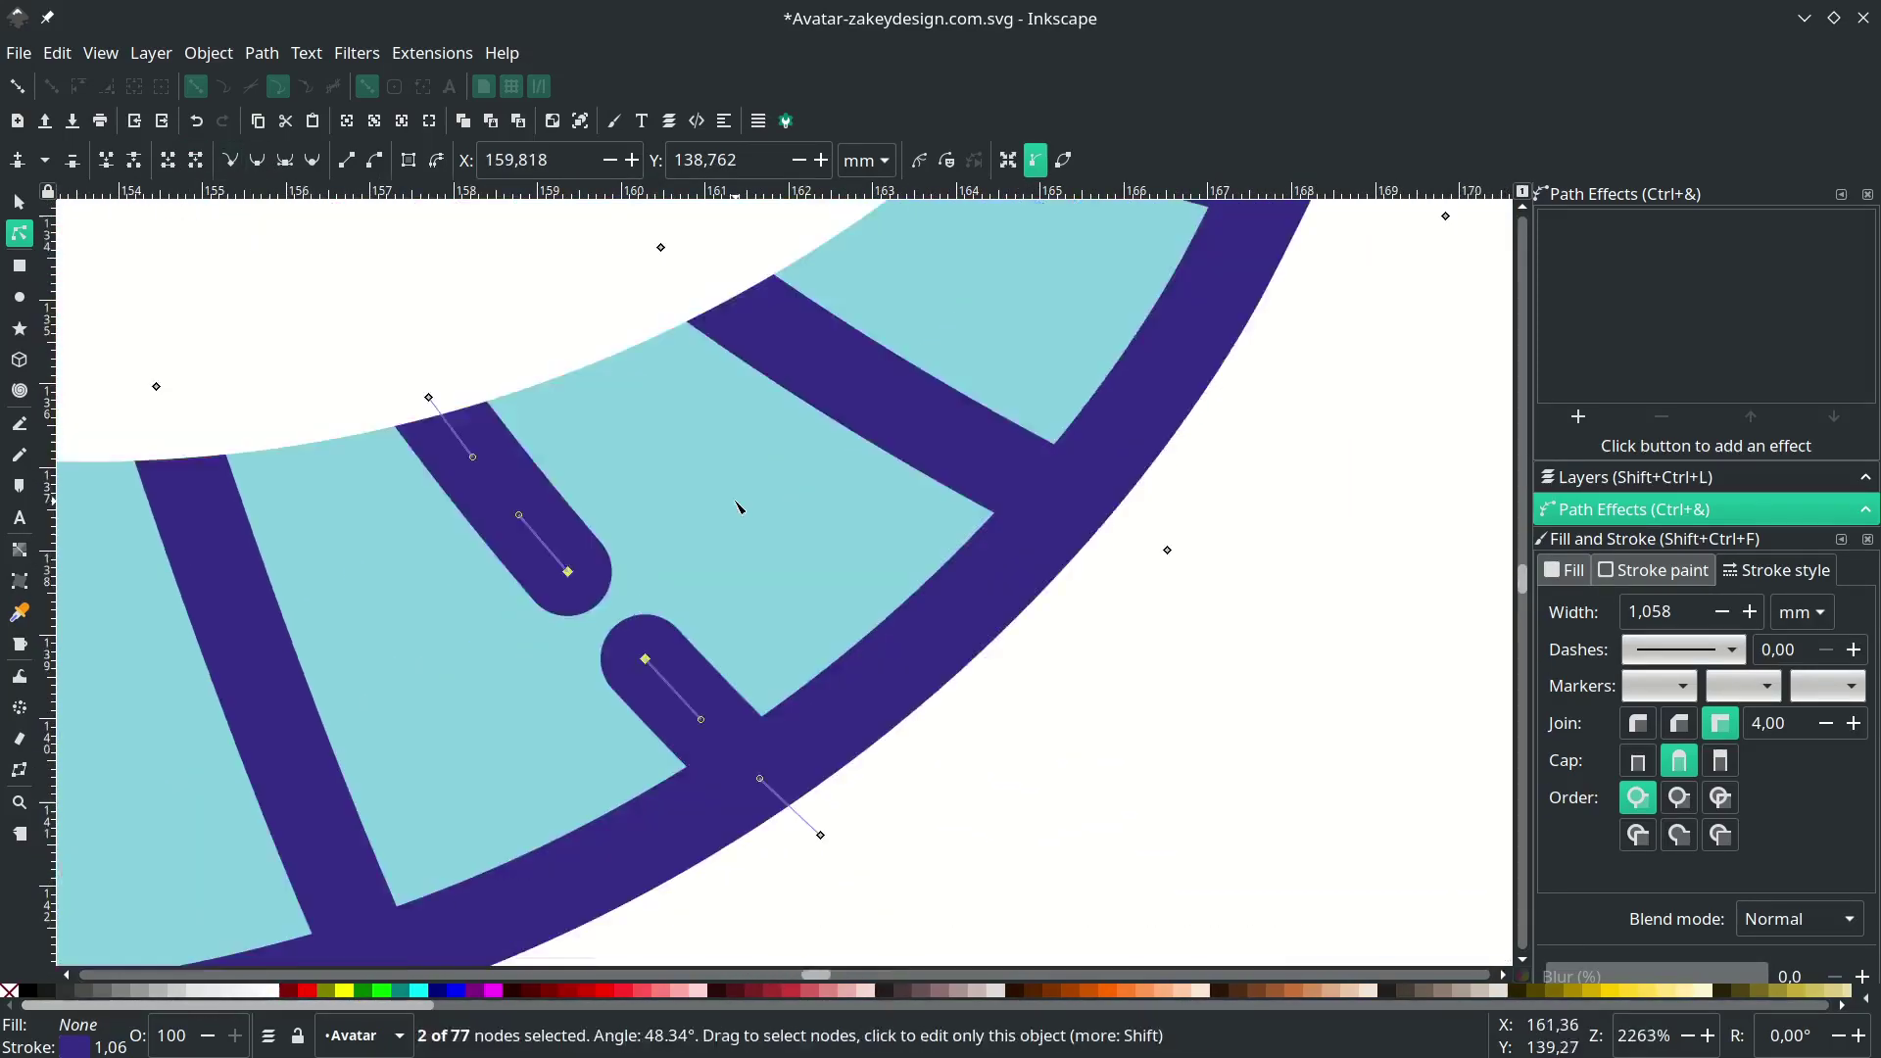
double_click(840, 609)
double_click(890, 638)
left_click(840, 608, "shift")
left_click(196, 160)
scroll(829, 611, "right", 2)
left_click_drag(795, 591, 837, 616)
- Break a hatch line higher up the jaw opposite the ear by adding two nodes and selecting the segment between them for deletion
scroll(882, 607, "down", 6, "ctrl")
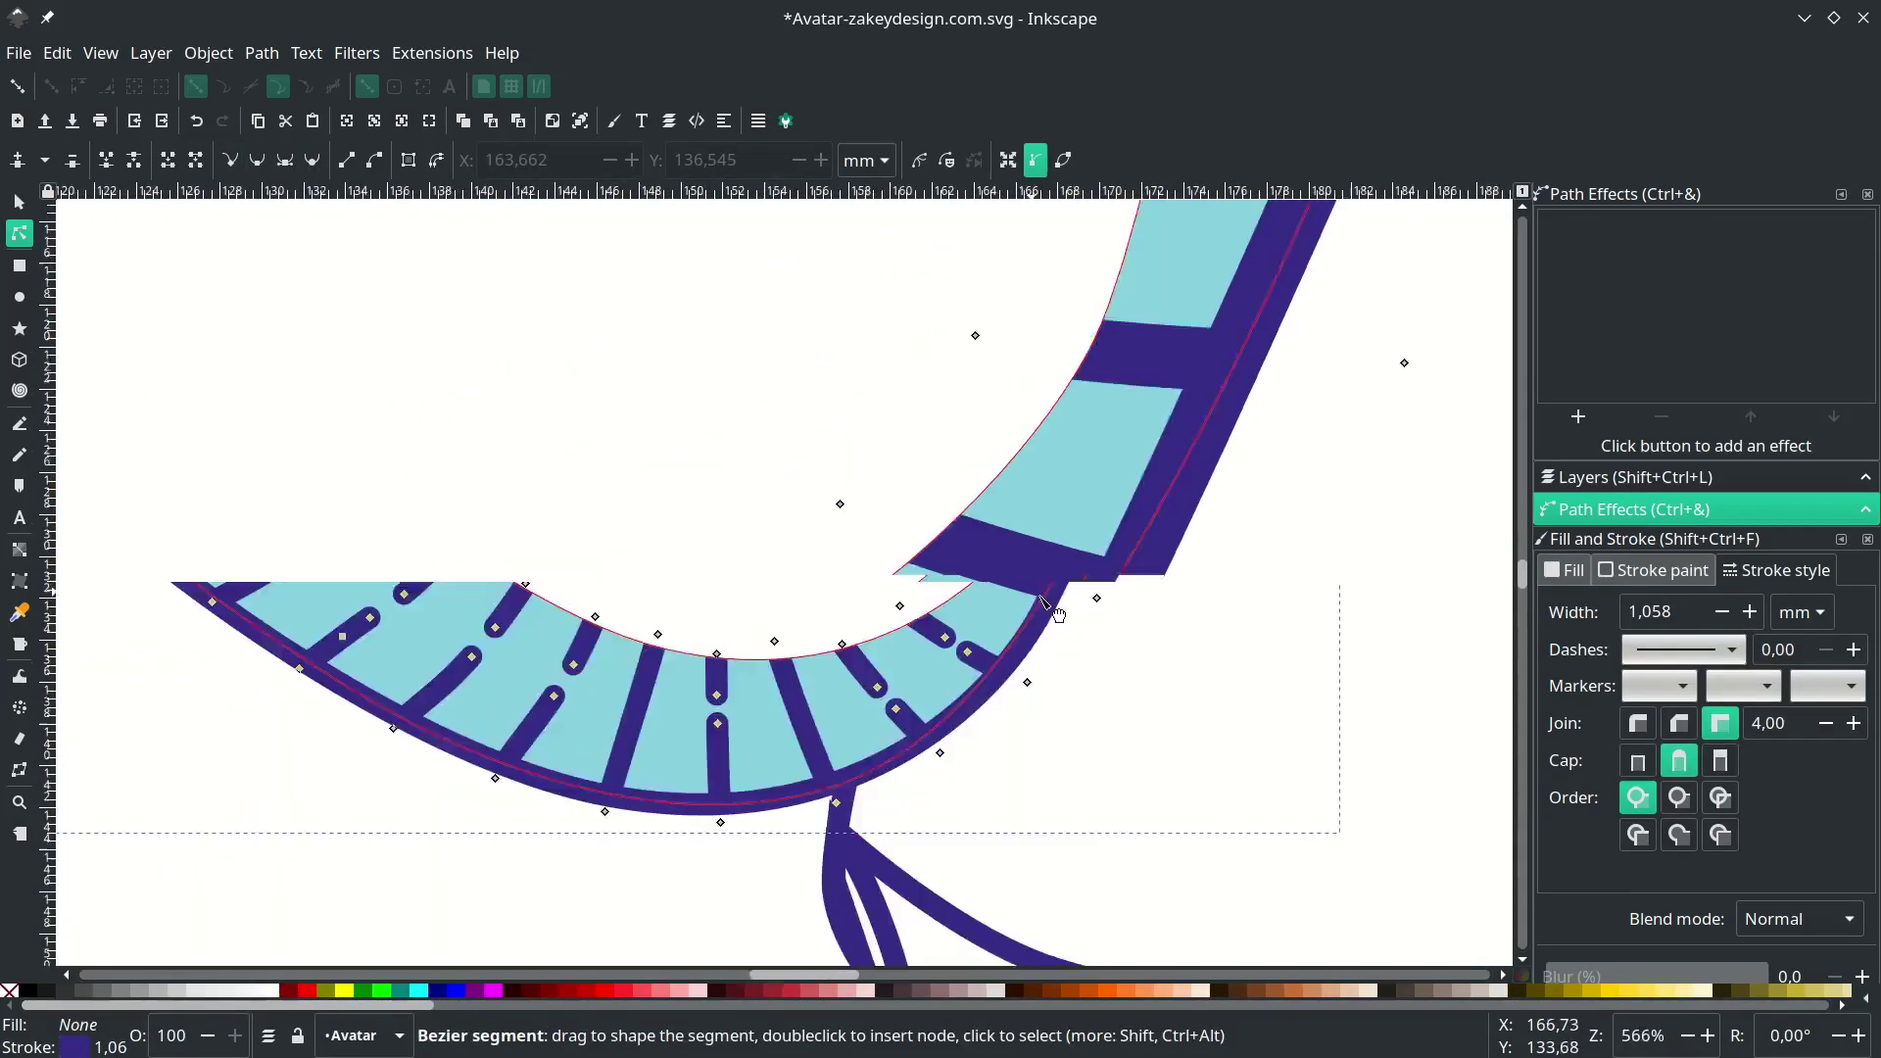
scroll(1076, 363, "up", 4, "ctrl")
double_click(1207, 364)
double_click(1257, 335)
left_click(1207, 364, "shift")
scroll(1353, 731, "down", 5, "ctrl")
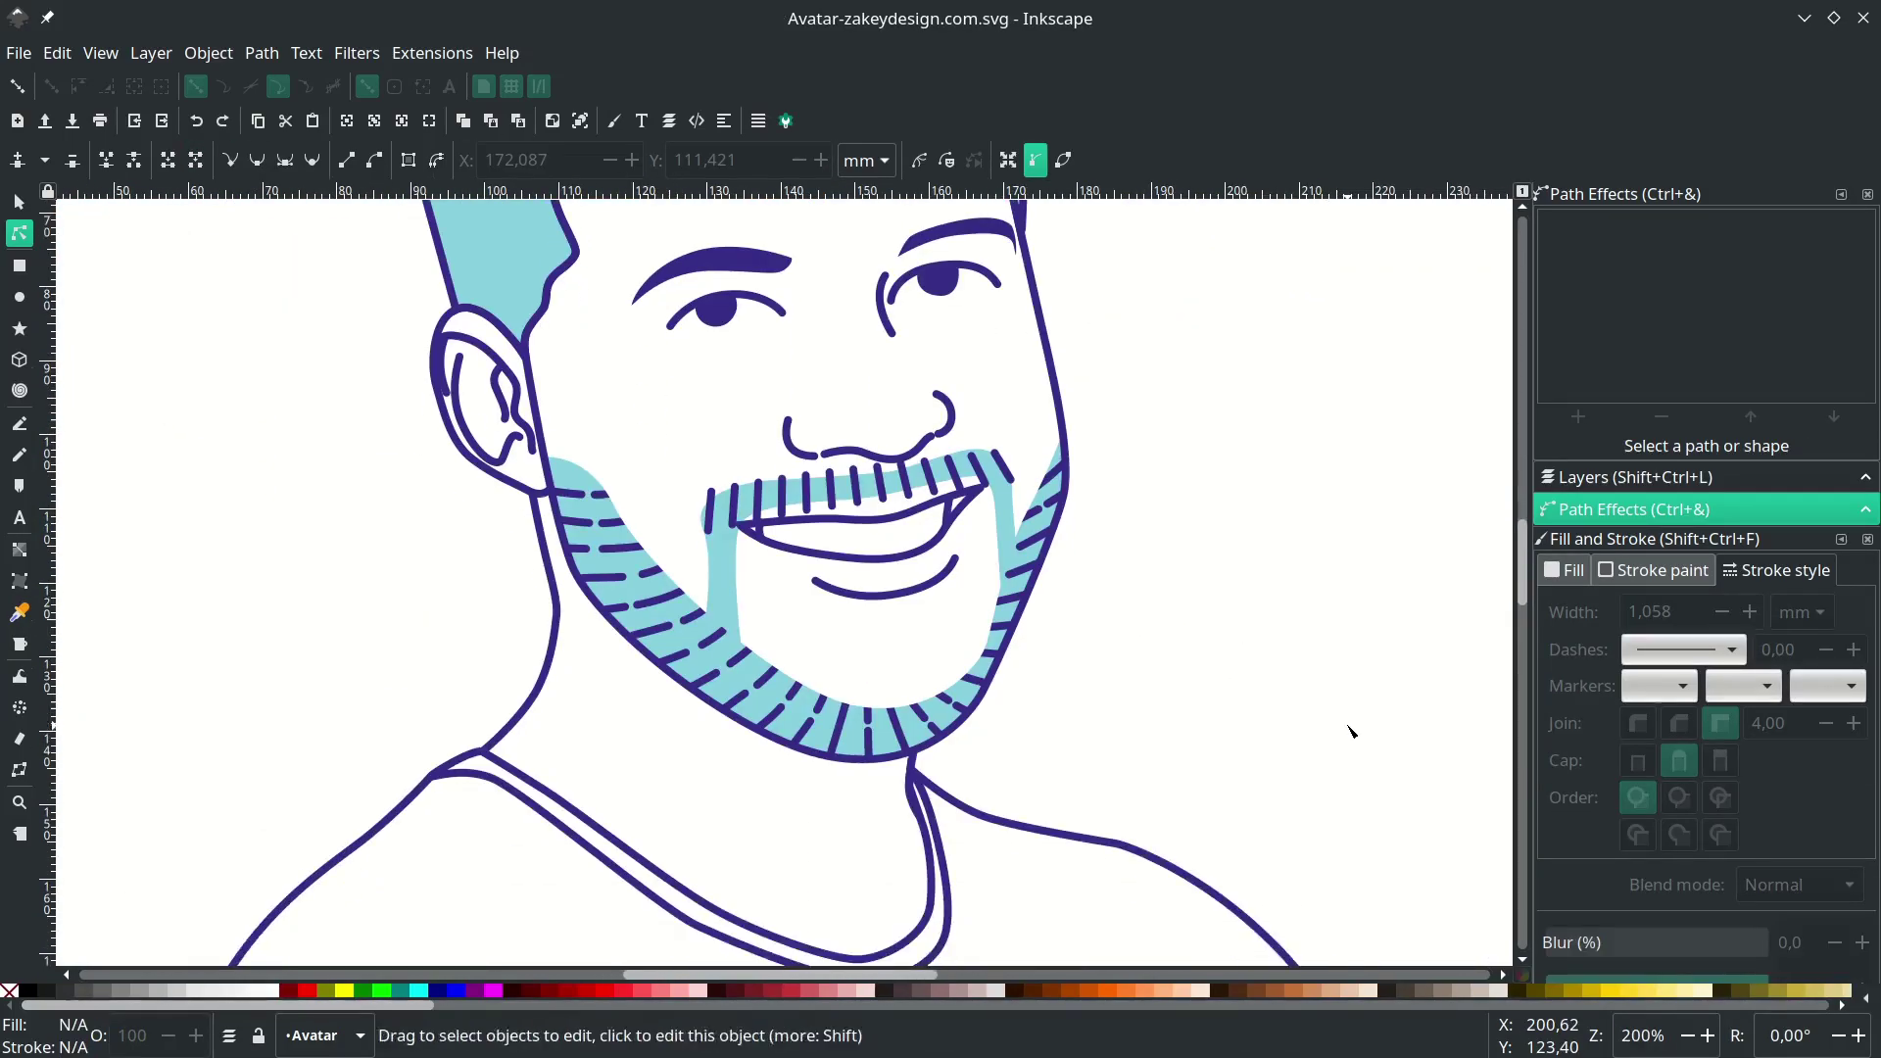
- Show the Images layer behind the avatar
scroll(1353, 731, "right", 7)
scroll(1353, 731, "down", 1)
scroll(1353, 732, "up", 1)
key("s")
scroll(787, 432, "down", 1)
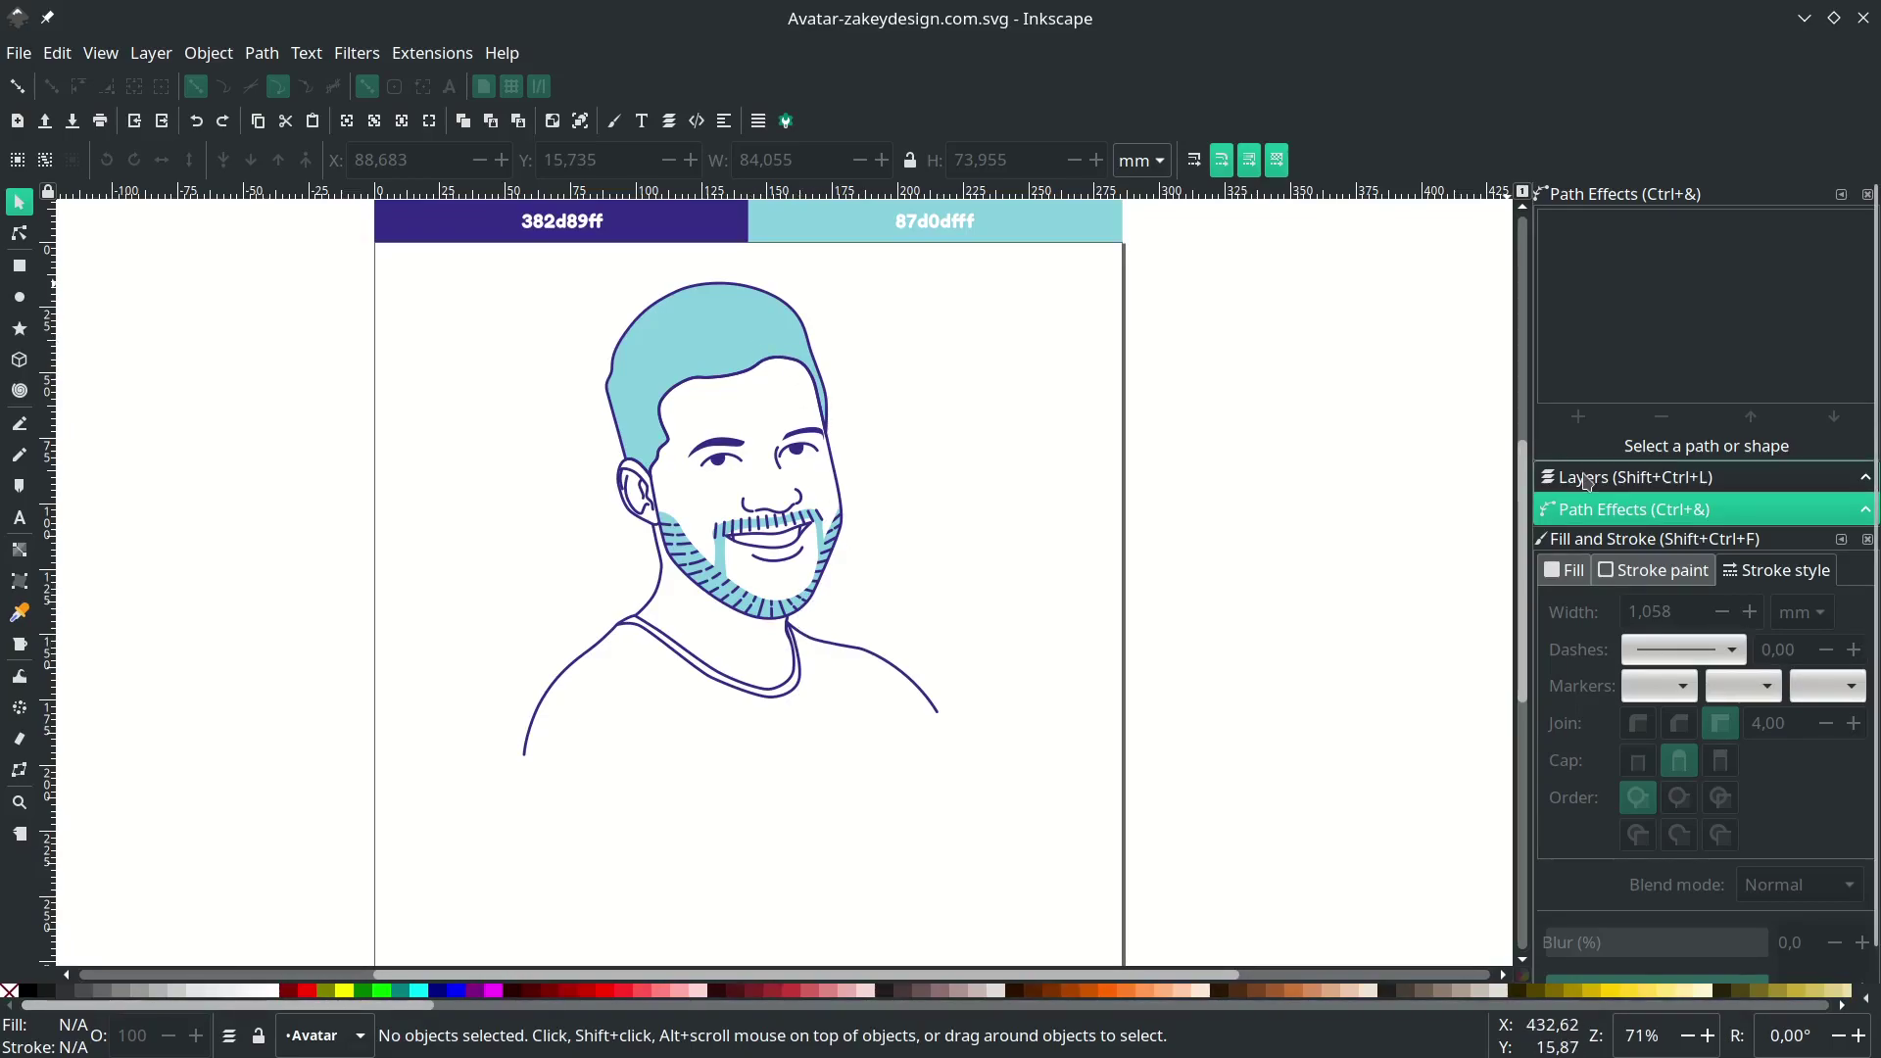
left_click(1587, 480)
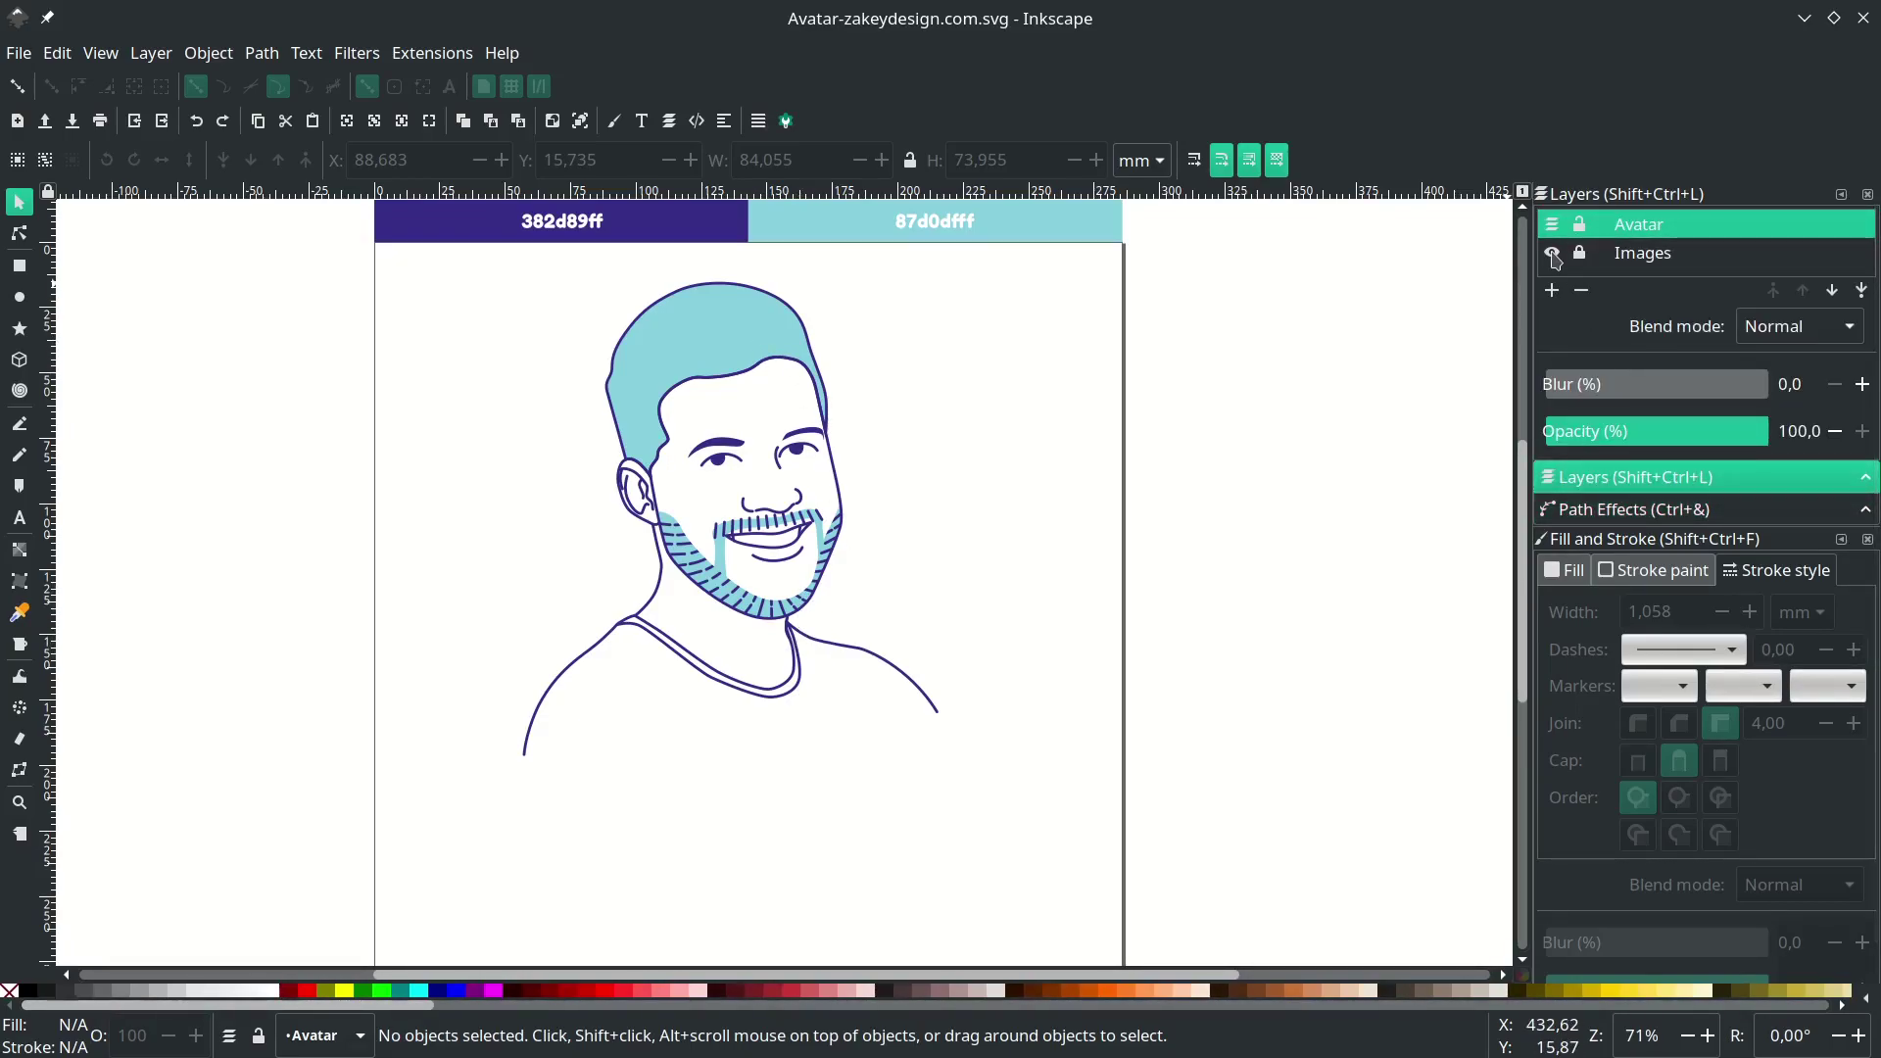
left_click(1554, 258)
- Set the opacity of the light-blue hair shape to 15 percent
scroll(717, 414, "up", 4, "ctrl")
left_click(716, 414)
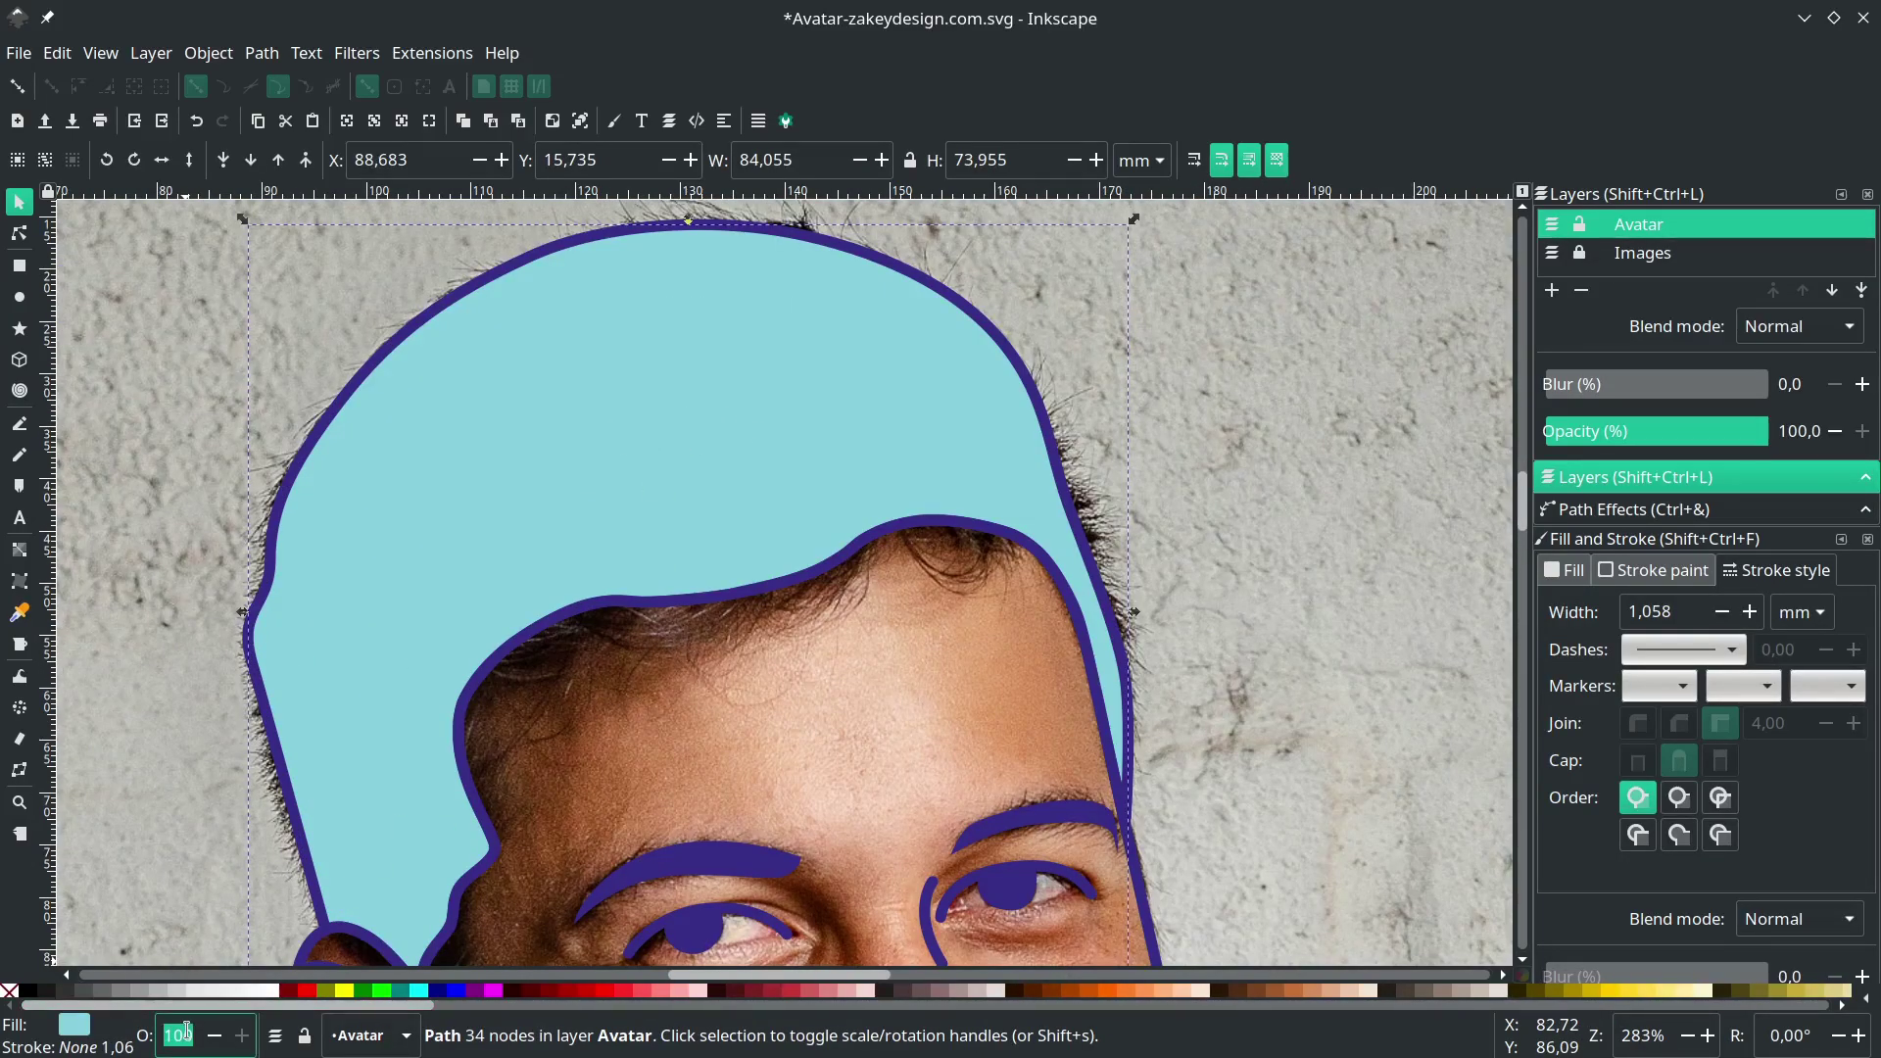
type("15")
key("Return")
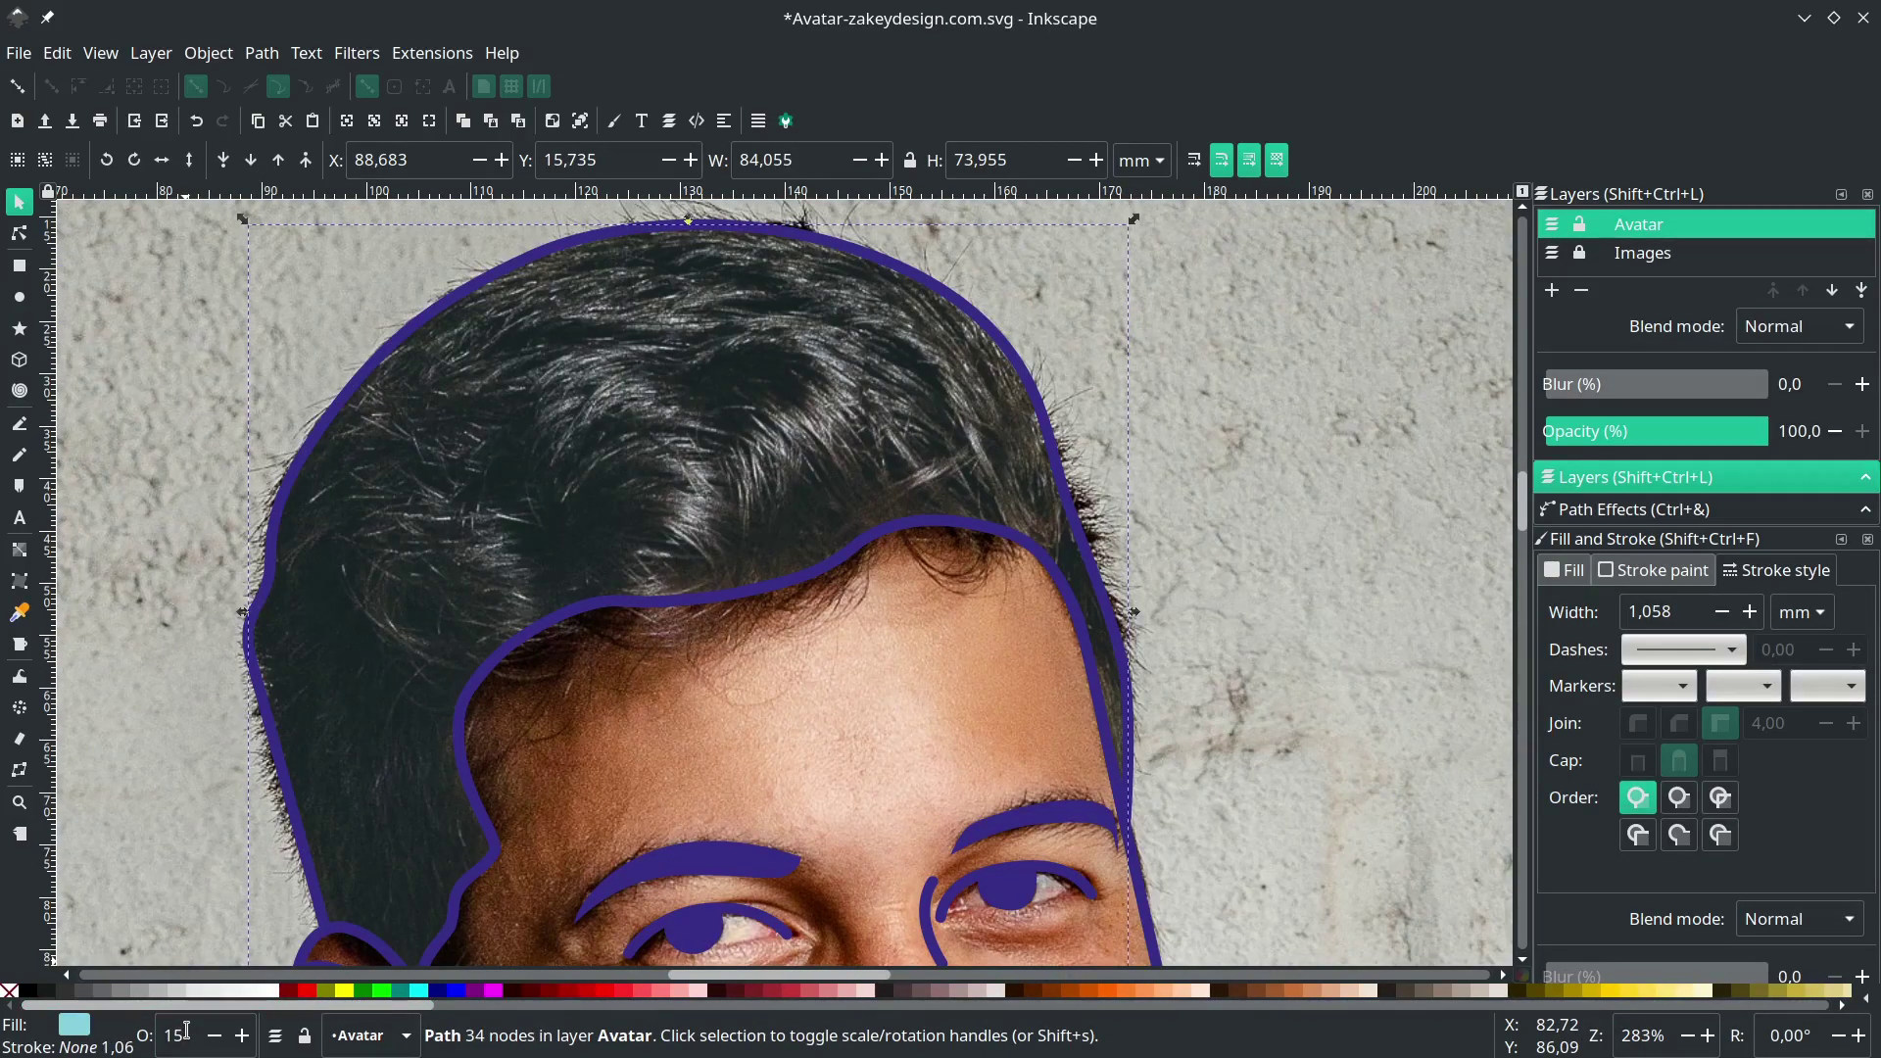
- Draw a short curved hair strand with the Pen tool in the narrow sideburn opposite the ear
scroll(669, 639, "right", 2, "shift")
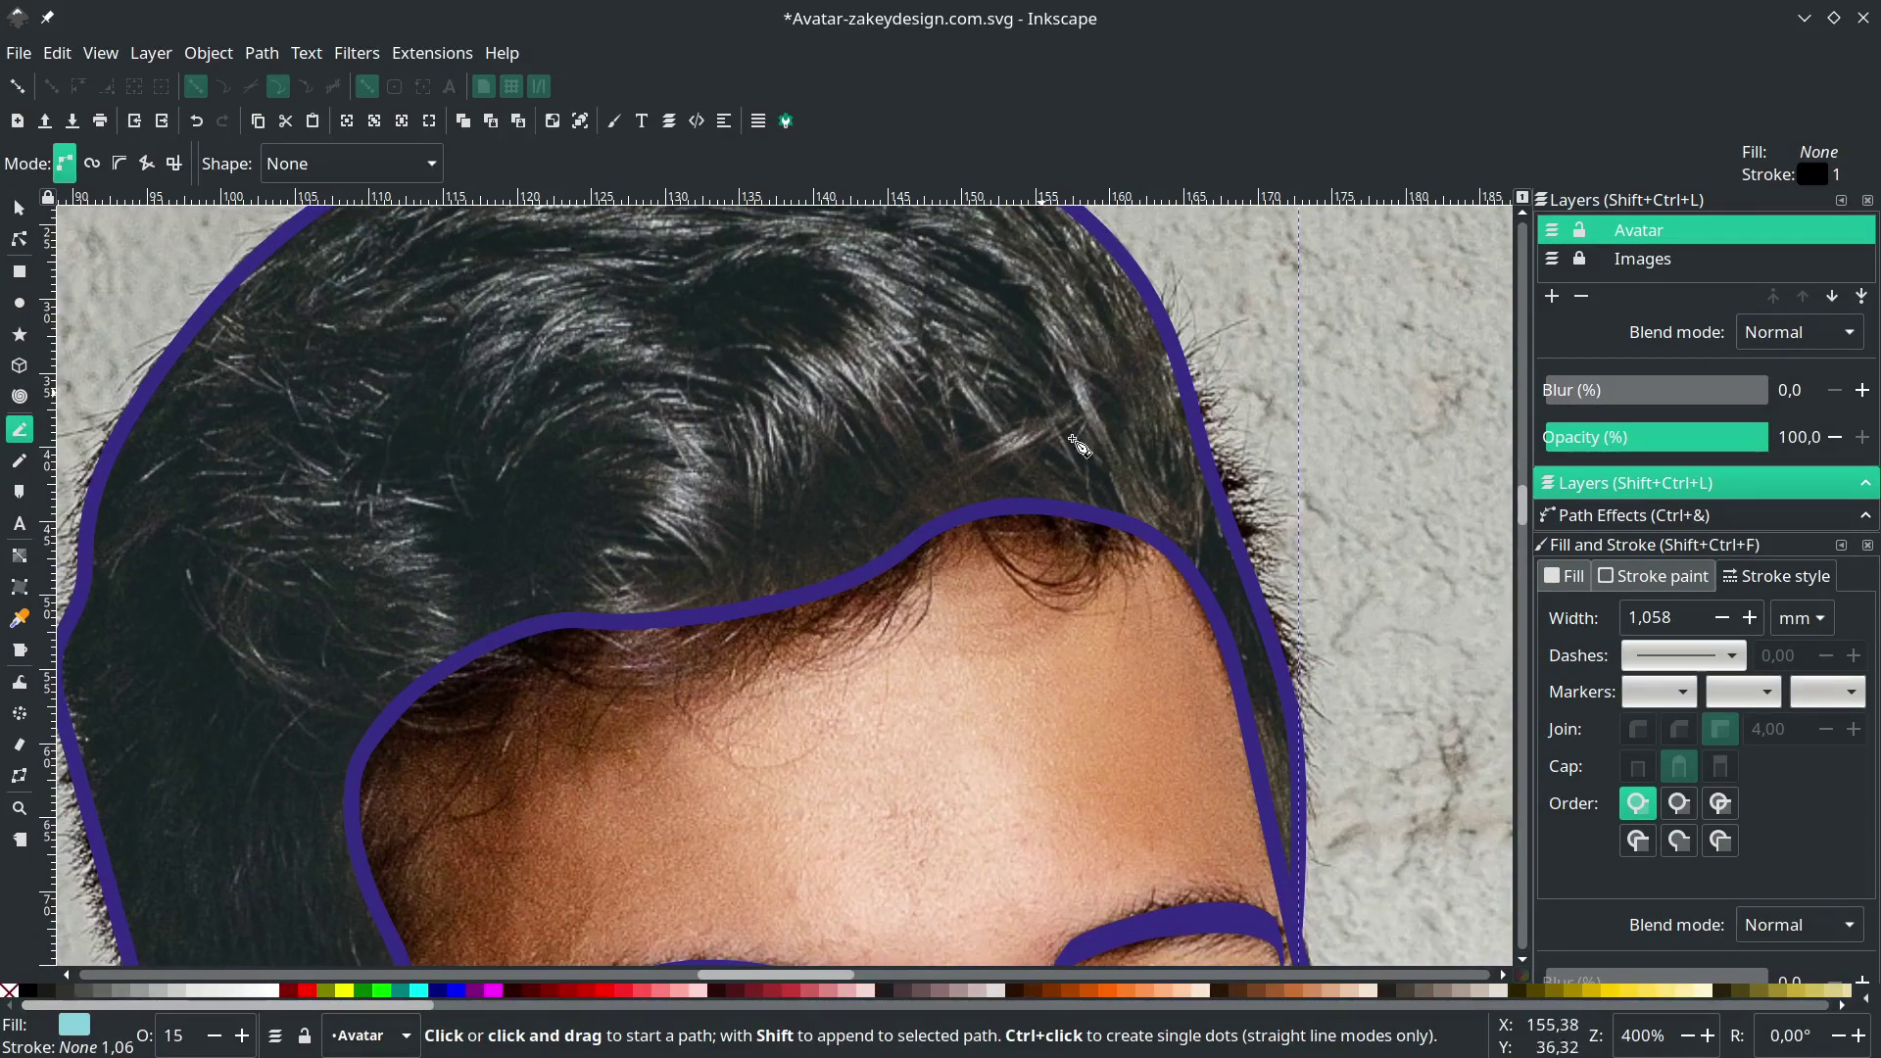
scroll(1127, 480, "up", 2)
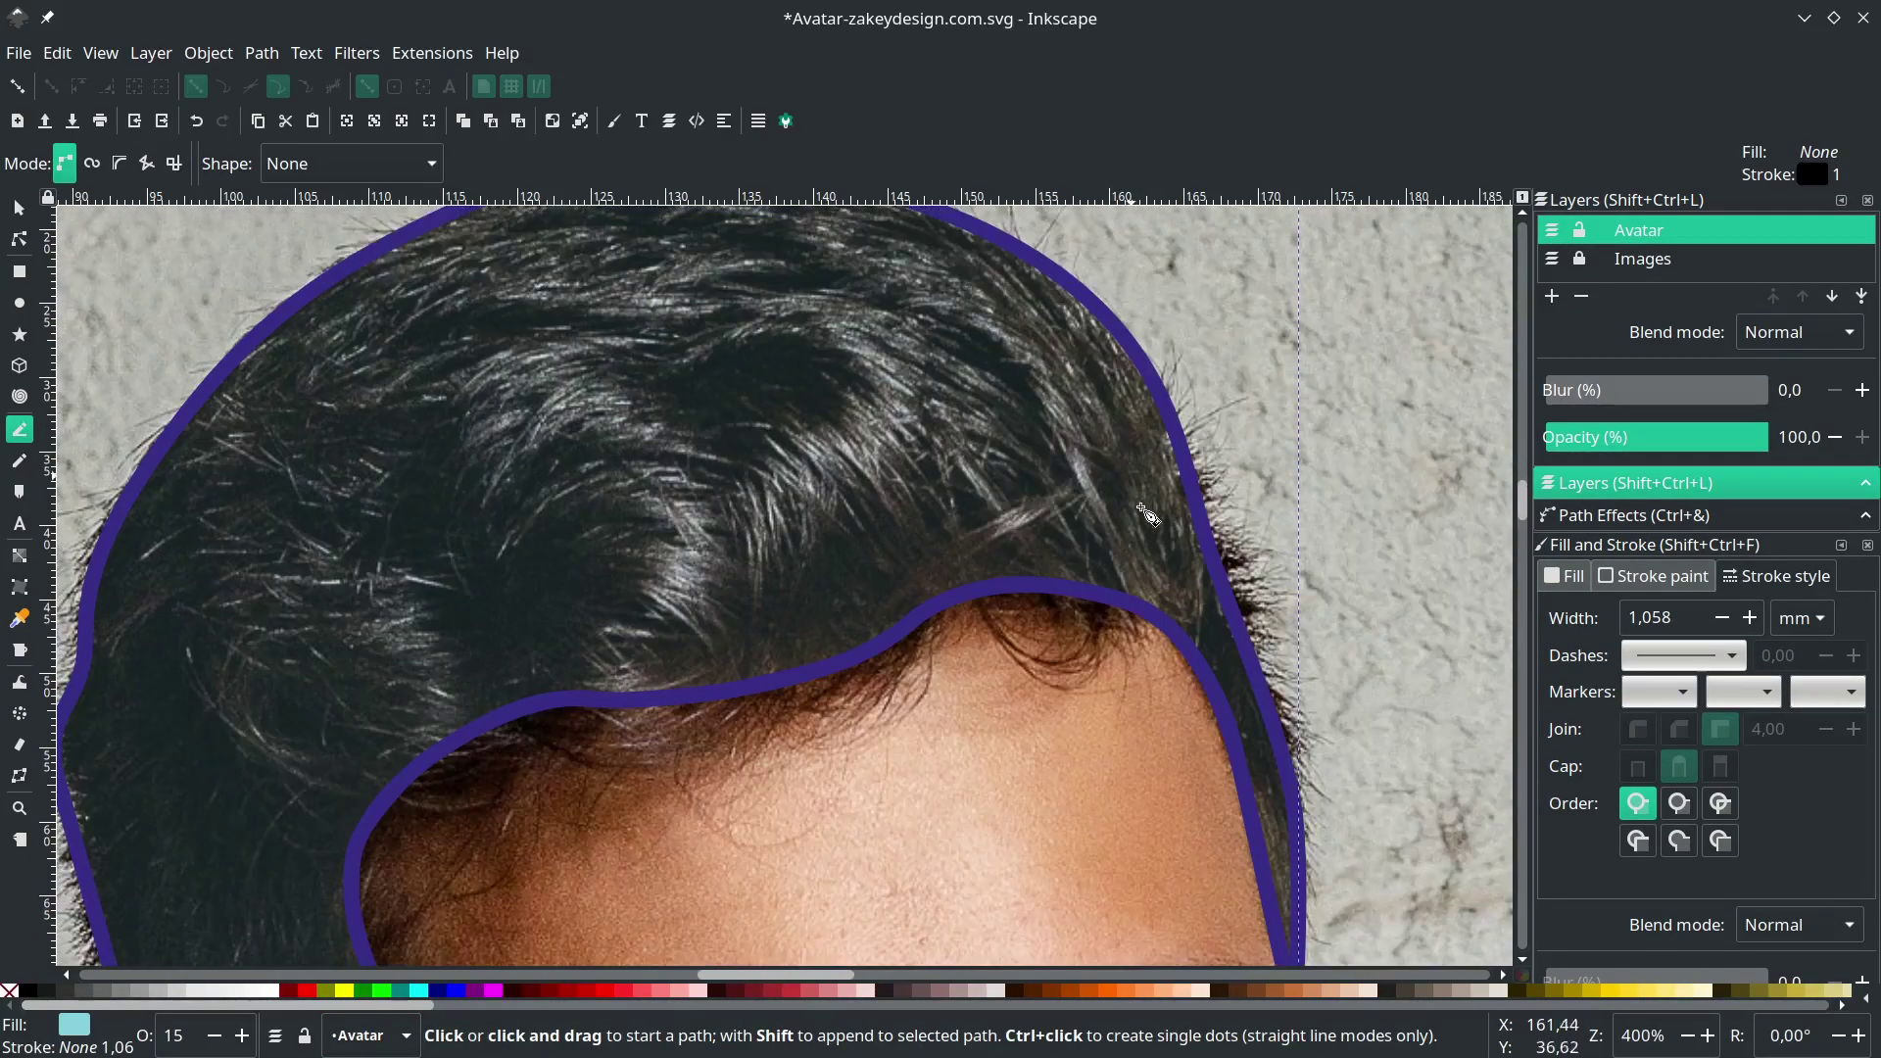
scroll(1222, 690, "down", 3)
left_click(1287, 906)
left_click_drag(1250, 603, 1216, 514)
key("Return")
- Draw a long curved hair strand across the crown, following the hair's outer outline
scroll(1209, 539, "up", 8)
scroll(1208, 539, "left", 4)
left_click(1279, 653)
left_click_drag(1084, 443, 924, 397)
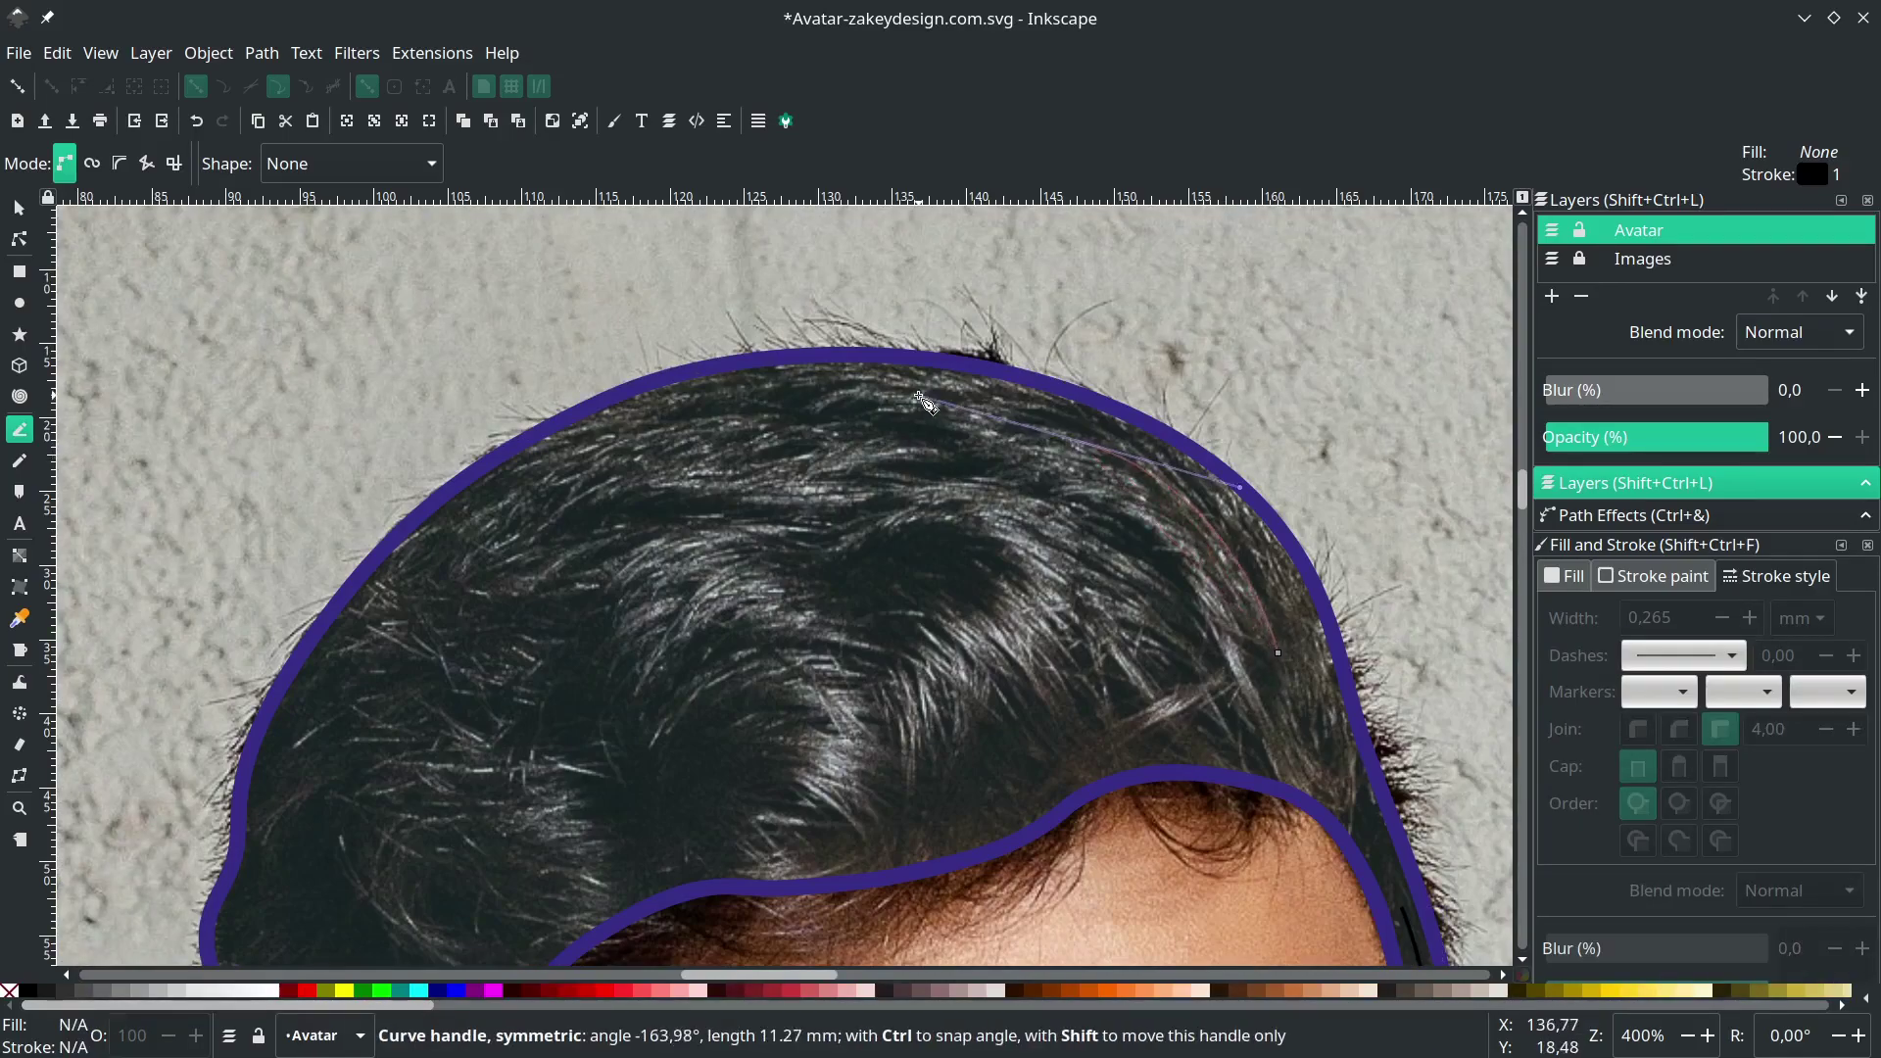
left_click_drag(595, 479, 510, 555)
key("Return")
- Draw two more long curved hair strands below the first one across the crown
scroll(510, 555, "down", 4)
left_click(1263, 550)
left_click_drag(1013, 322, 796, 269)
left_click_drag(526, 436, 487, 468)
key("Return")
left_click(1205, 577)
left_click_drag(1071, 413, 938, 387)
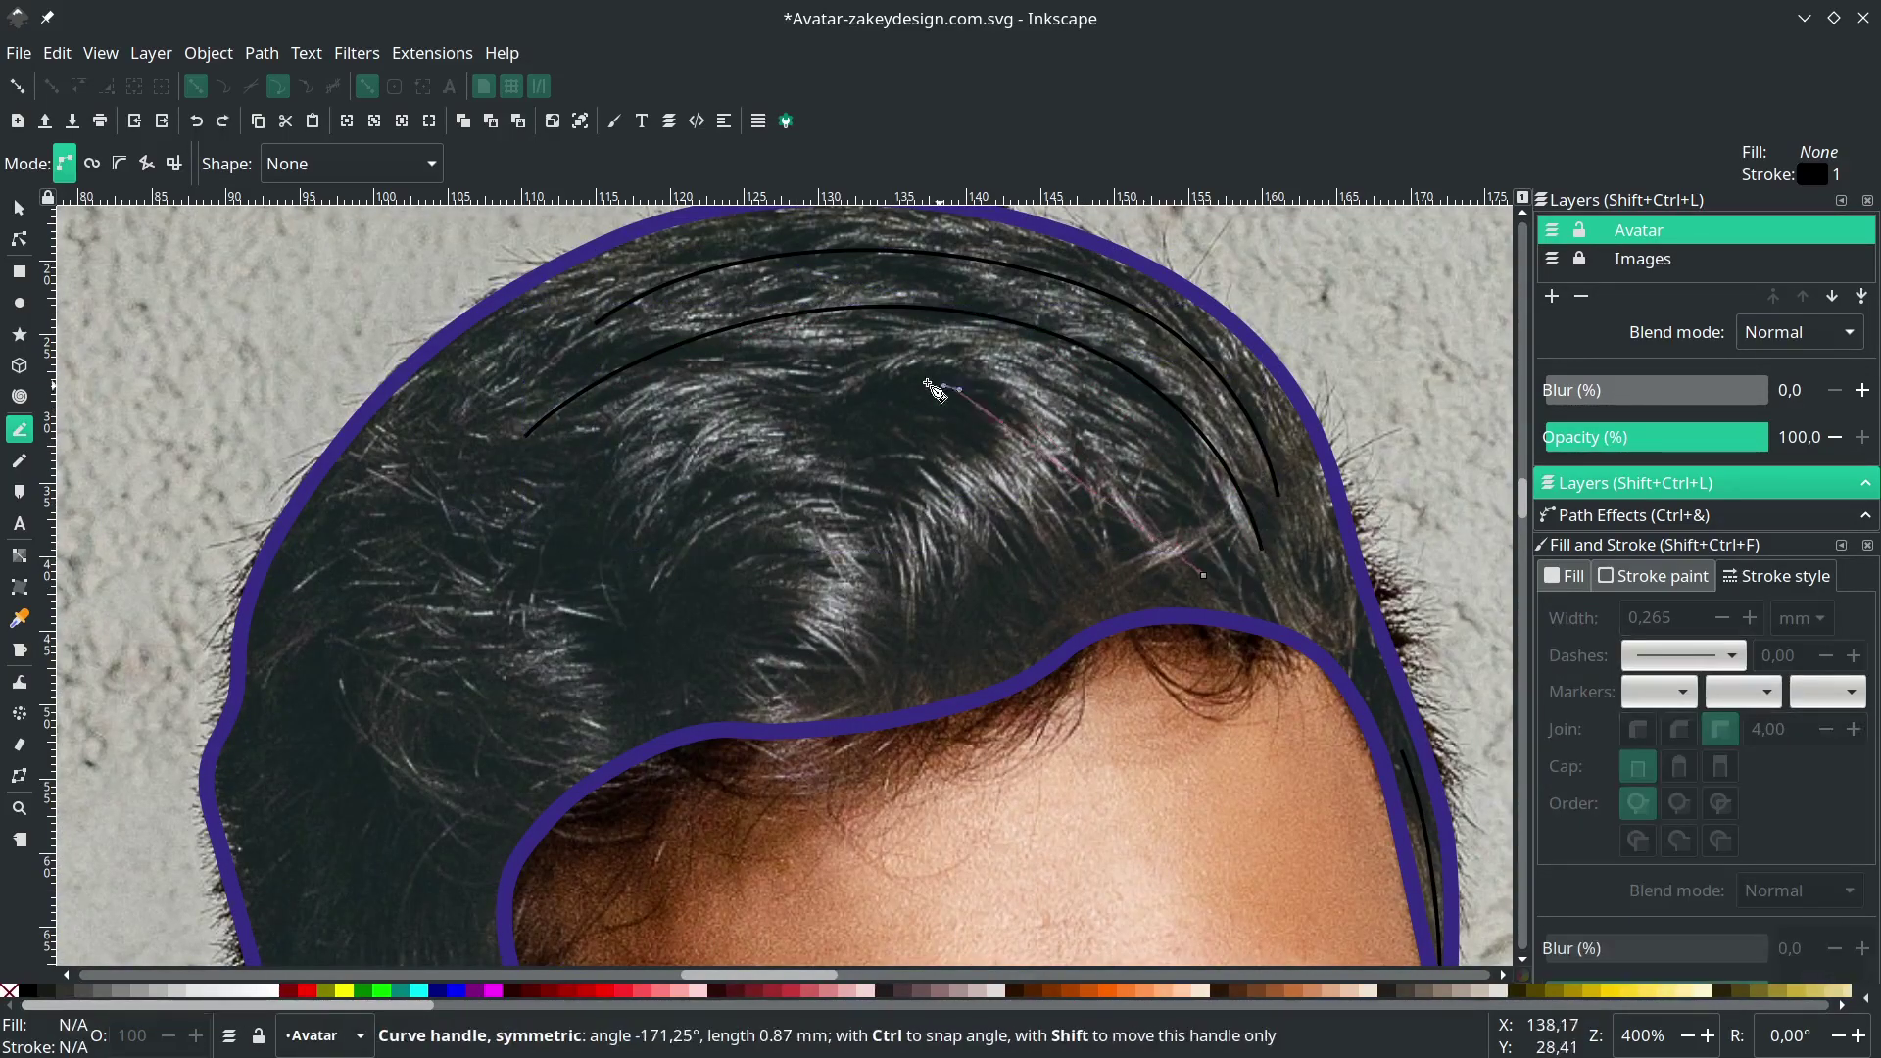
left_click_drag(450, 582, 391, 713)
key("Return")
- Draw short curved hair strands rising from the hairline above the forehead
scroll(1051, 576, "down", 1)
scroll(1051, 576, "left", 3)
left_click(1132, 640)
left_click_drag(1125, 430, 1068, 357)
key("Return")
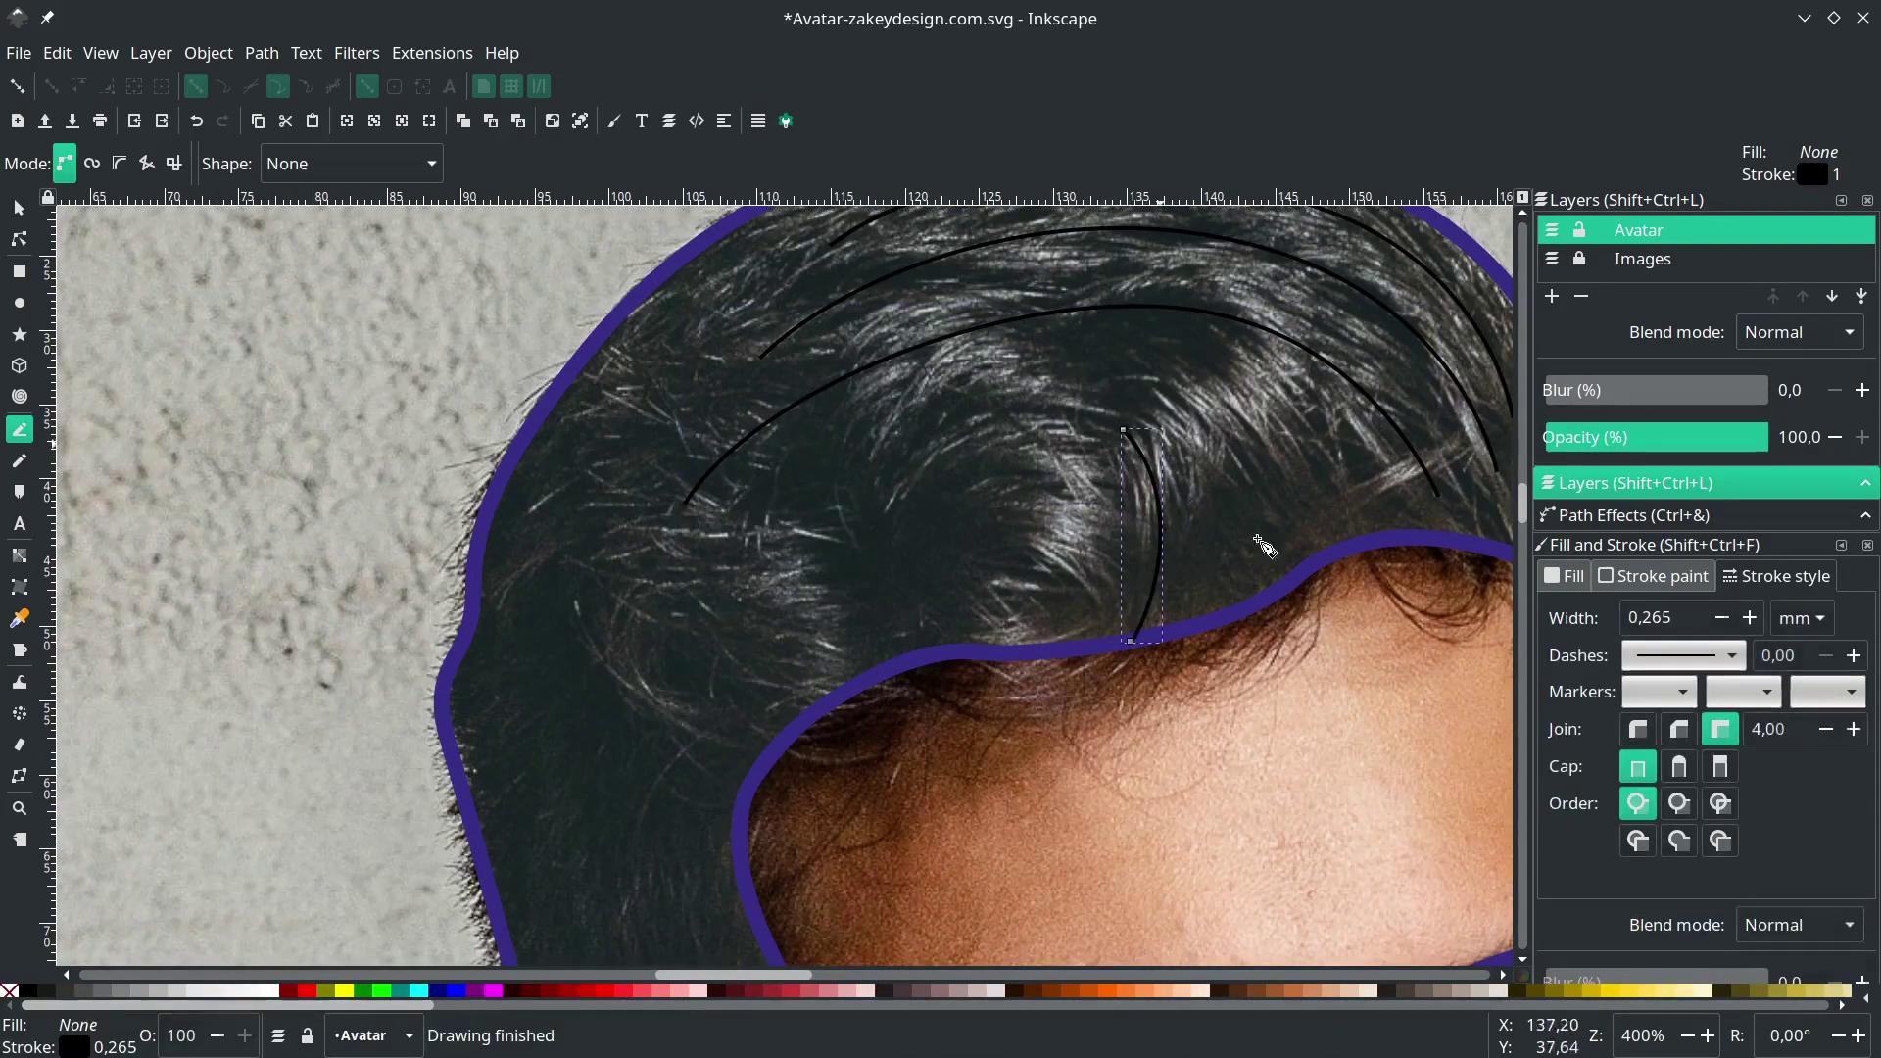
left_click(1227, 621)
mouse_move(1231, 411)
left_mouse_down()
mouse_move(1168, 326)
mouse_move(1122, 326)
left_mouse_up()
left_click(1350, 544)
- Draw three slightly curved hair strands running upward in the hair above the ear
scroll(1232, 555, "down", 1)
scroll(1232, 555, "down", 6)
scroll(825, 662, "up", 1)
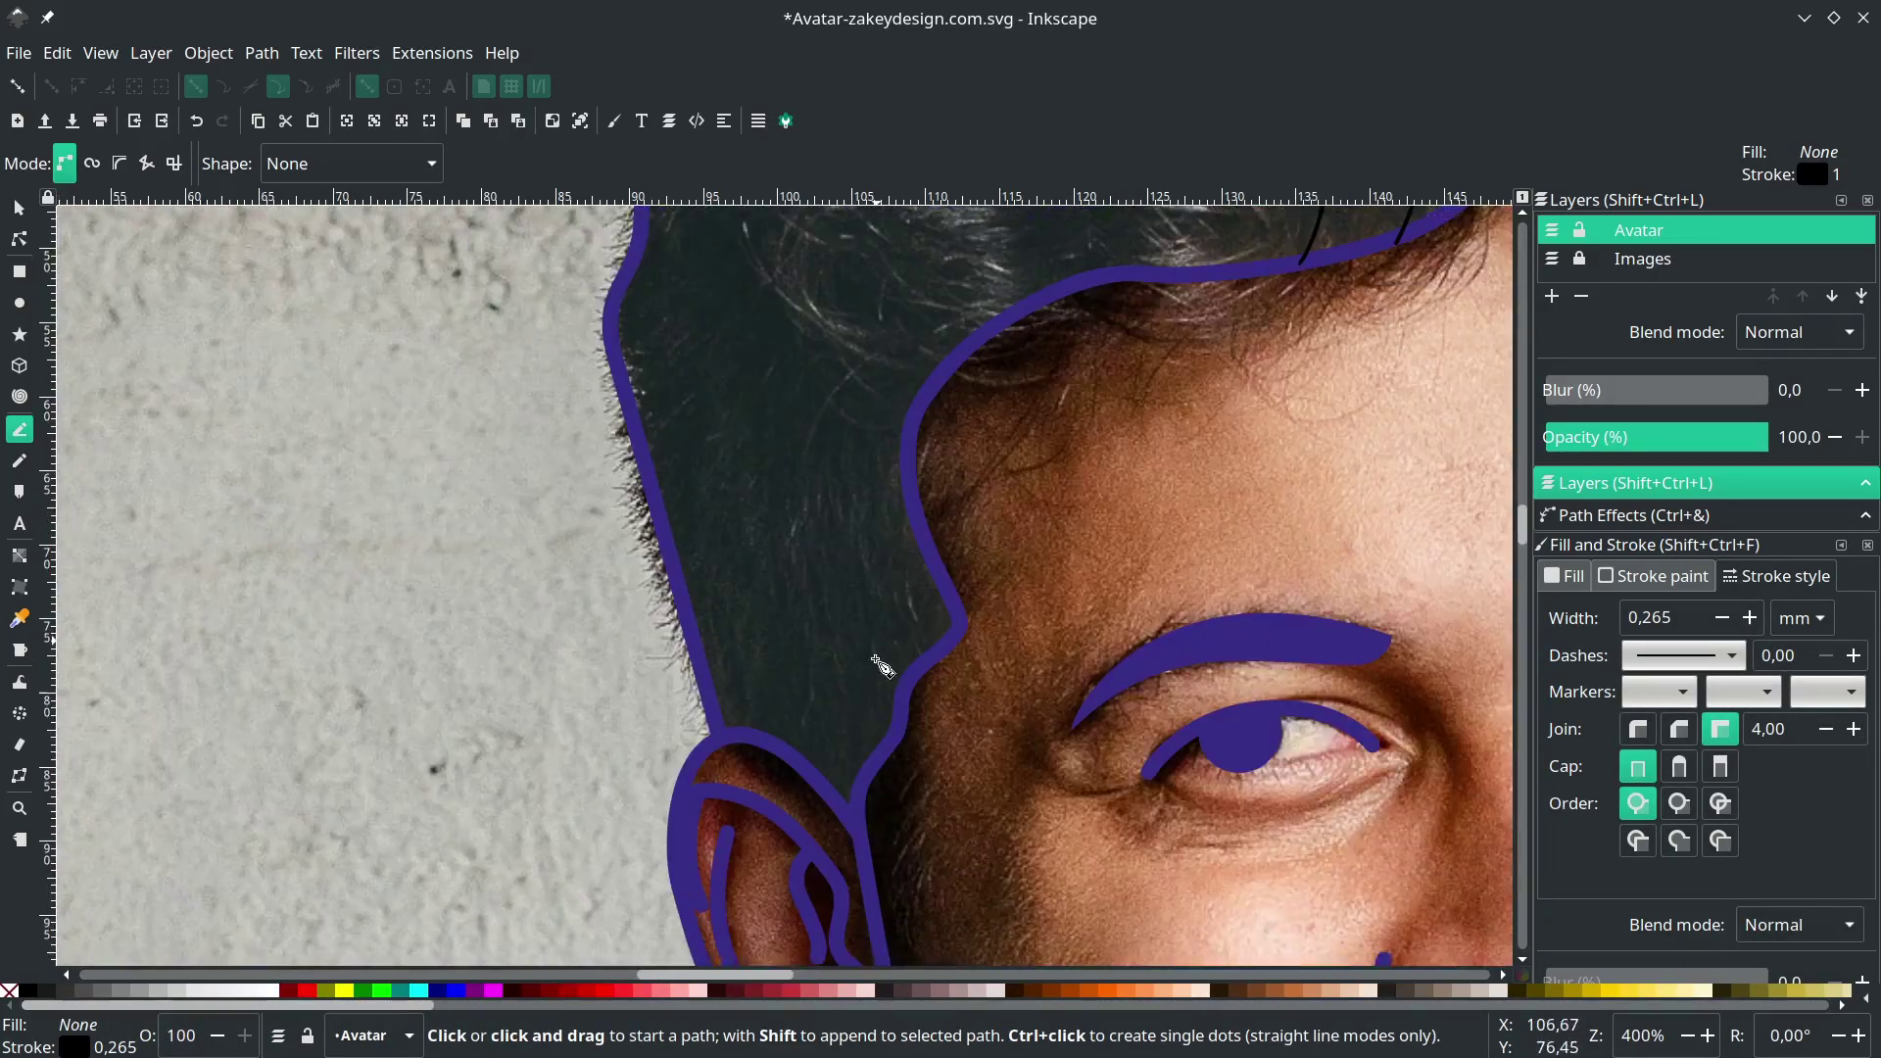
left_click(902, 706)
left_click_drag(819, 389, 821, 312)
left_click(867, 764)
left_click_drag(779, 457, 766, 343)
left_click(847, 818)
left_click_drag(708, 434, 691, 315)
key("Return")
- Draw two curved hair strands sweeping back from the forehead hairline on the ear side
scroll(691, 315, "up", 6)
left_click(967, 588)
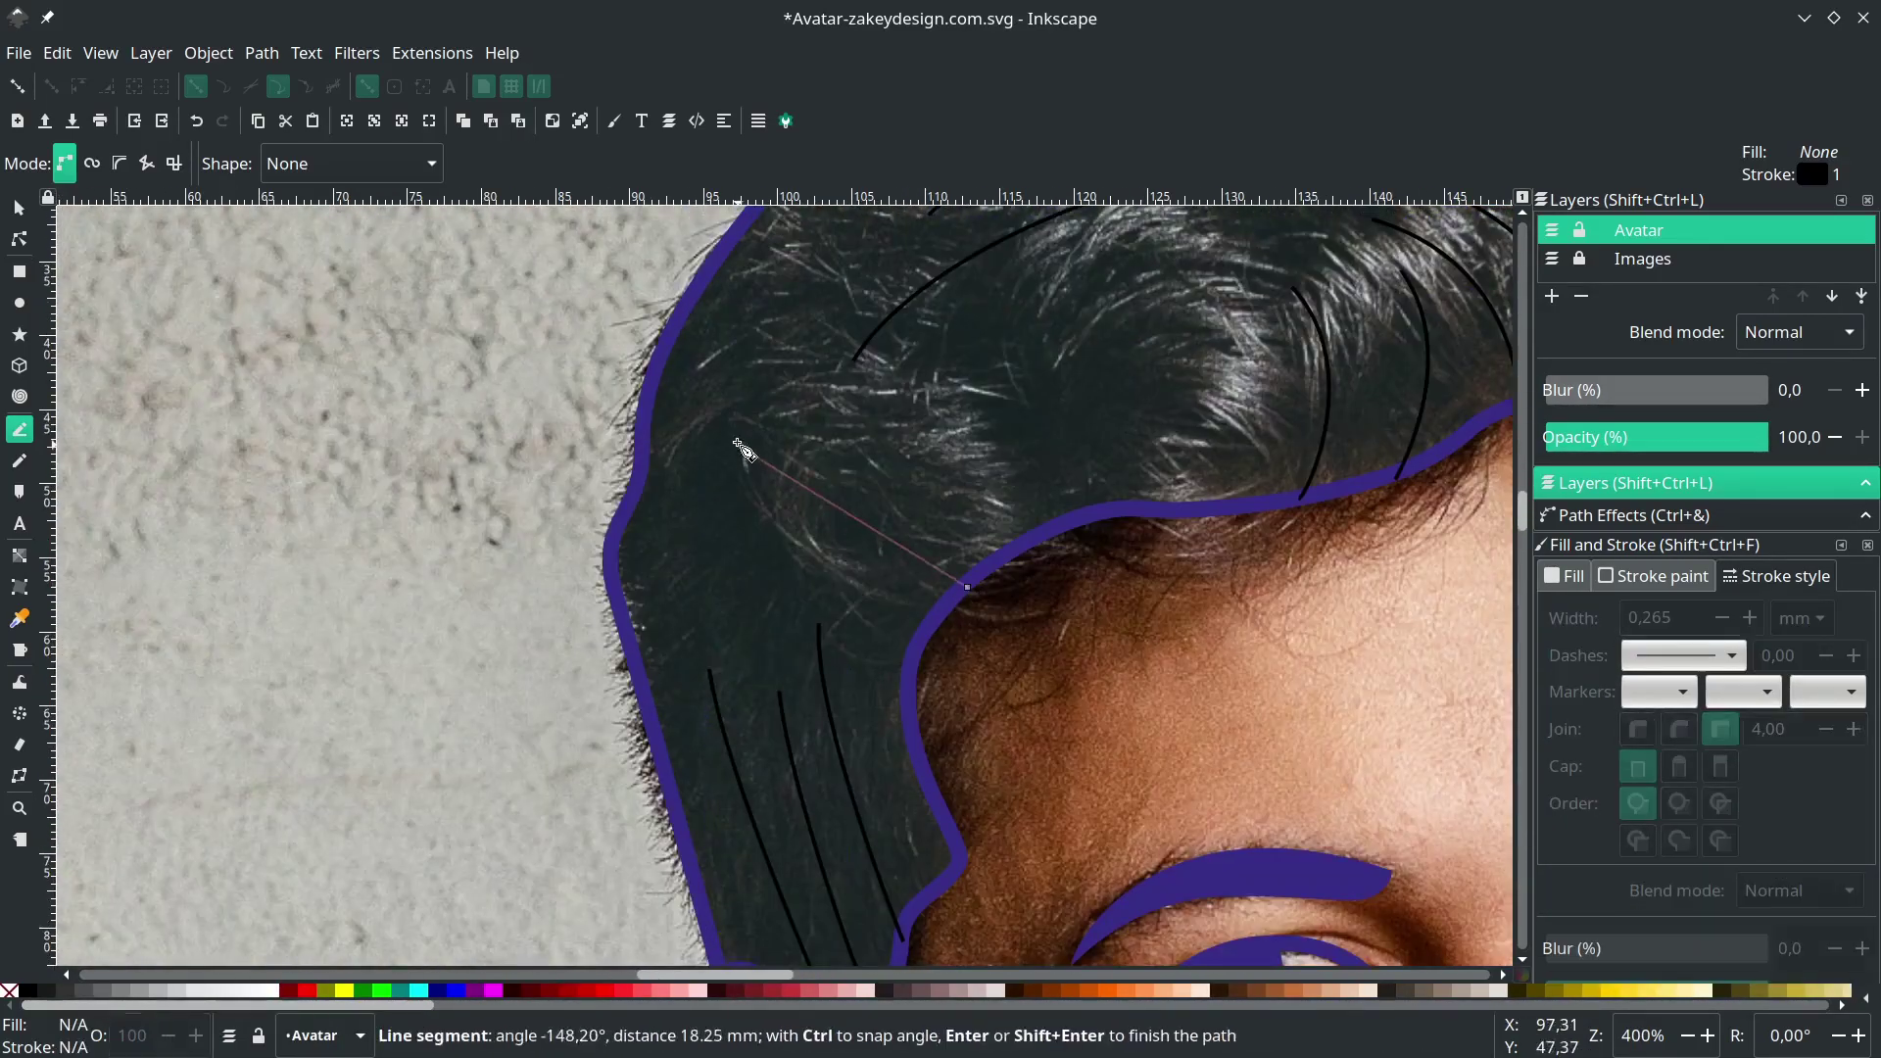
left_click_drag(737, 438, 666, 286)
key("Return")
scroll(676, 304, "up", 3)
left_click(1010, 596)
left_click_drag(786, 541, 739, 479)
- Draw two short parallel arcs in the middle of the hair beneath the long crown strands
scroll(1021, 686, "up", 2)
left_click(1018, 574)
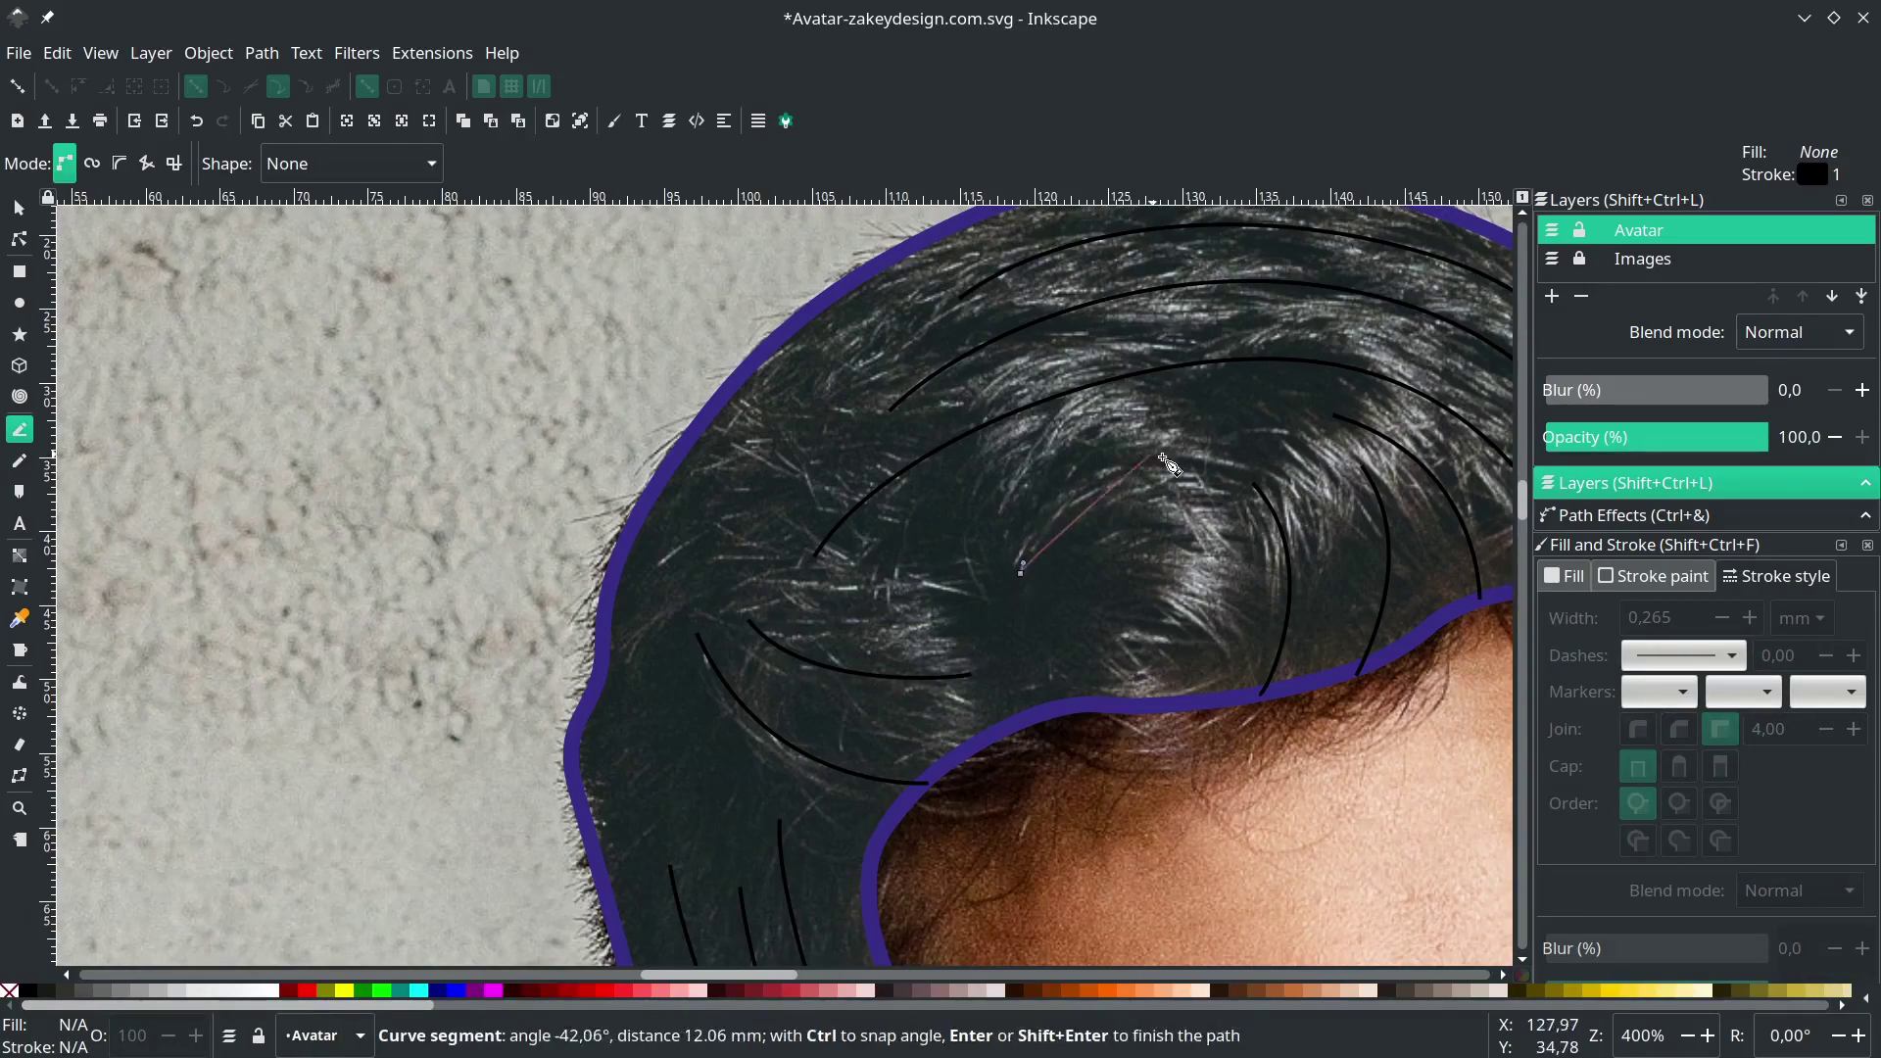
key("Return")
left_click(1046, 610)
mouse_move(1186, 460)
left_mouse_down()
mouse_move(1259, 469)
mouse_move(1292, 504)
left_mouse_up()
key("Return")
- Hide the Images layer and deselect the last hair strand
scroll(667, 414, "down", 3)
left_click(1552, 259)
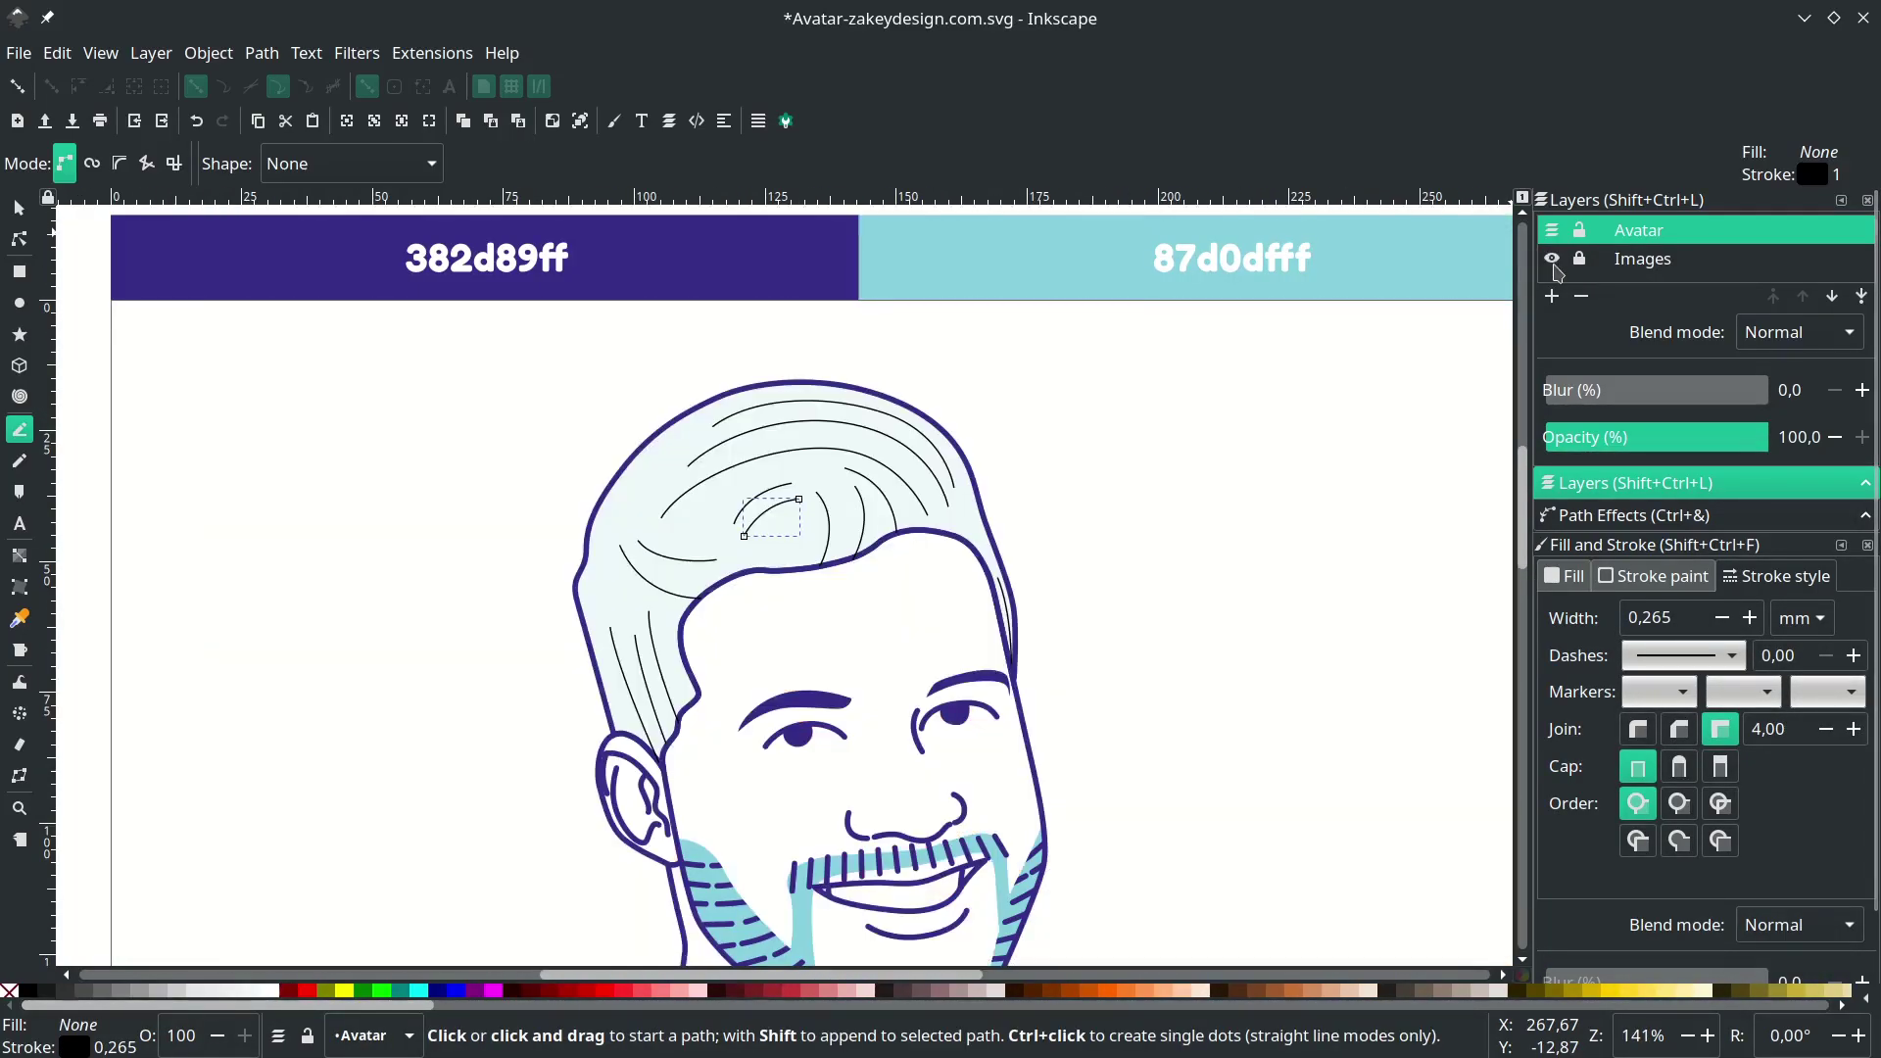
scroll(590, 636, "up", 2)
scroll(936, 558, "down", 1)
left_click_drag(940, 365, 838, 416)
key("s")
key("Escape")
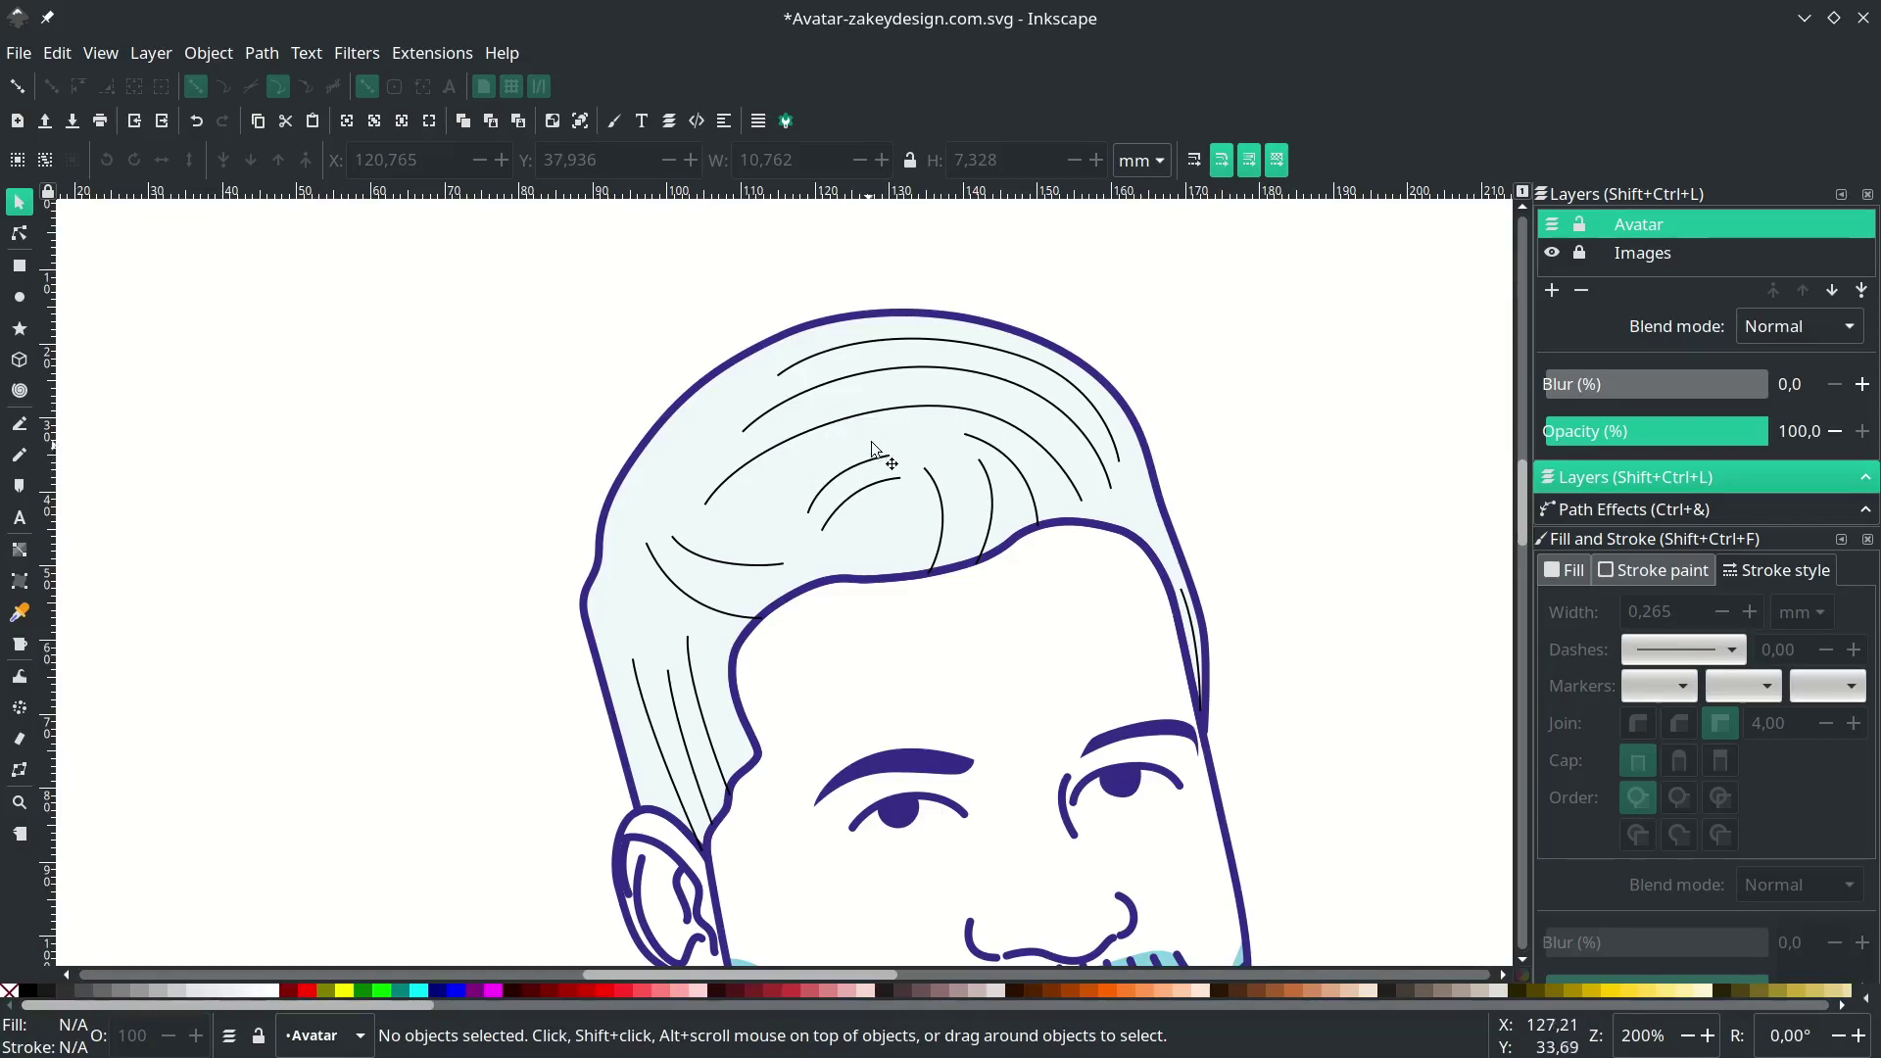
- Select all the black hair strands by choosing one and selecting objects with the same stroke color
scroll(815, 437, "up", 1)
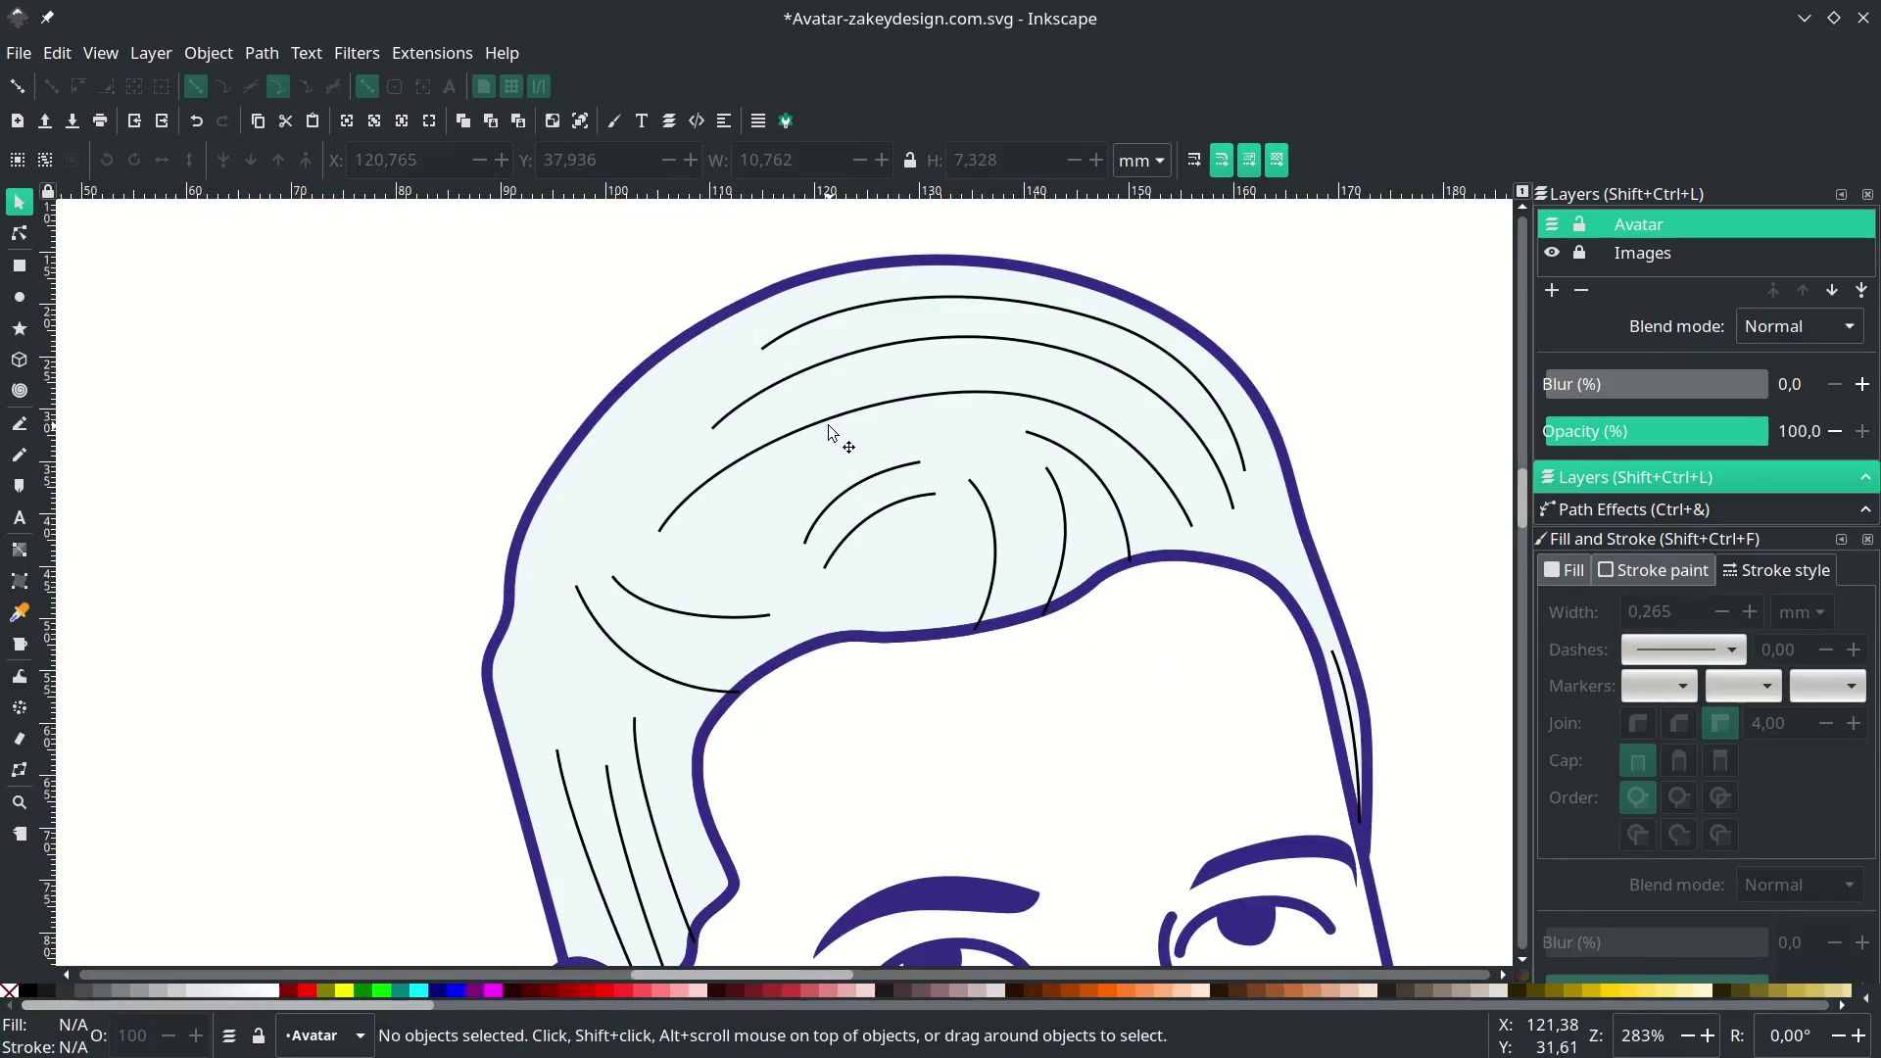
left_click(827, 425)
left_click(57, 53)
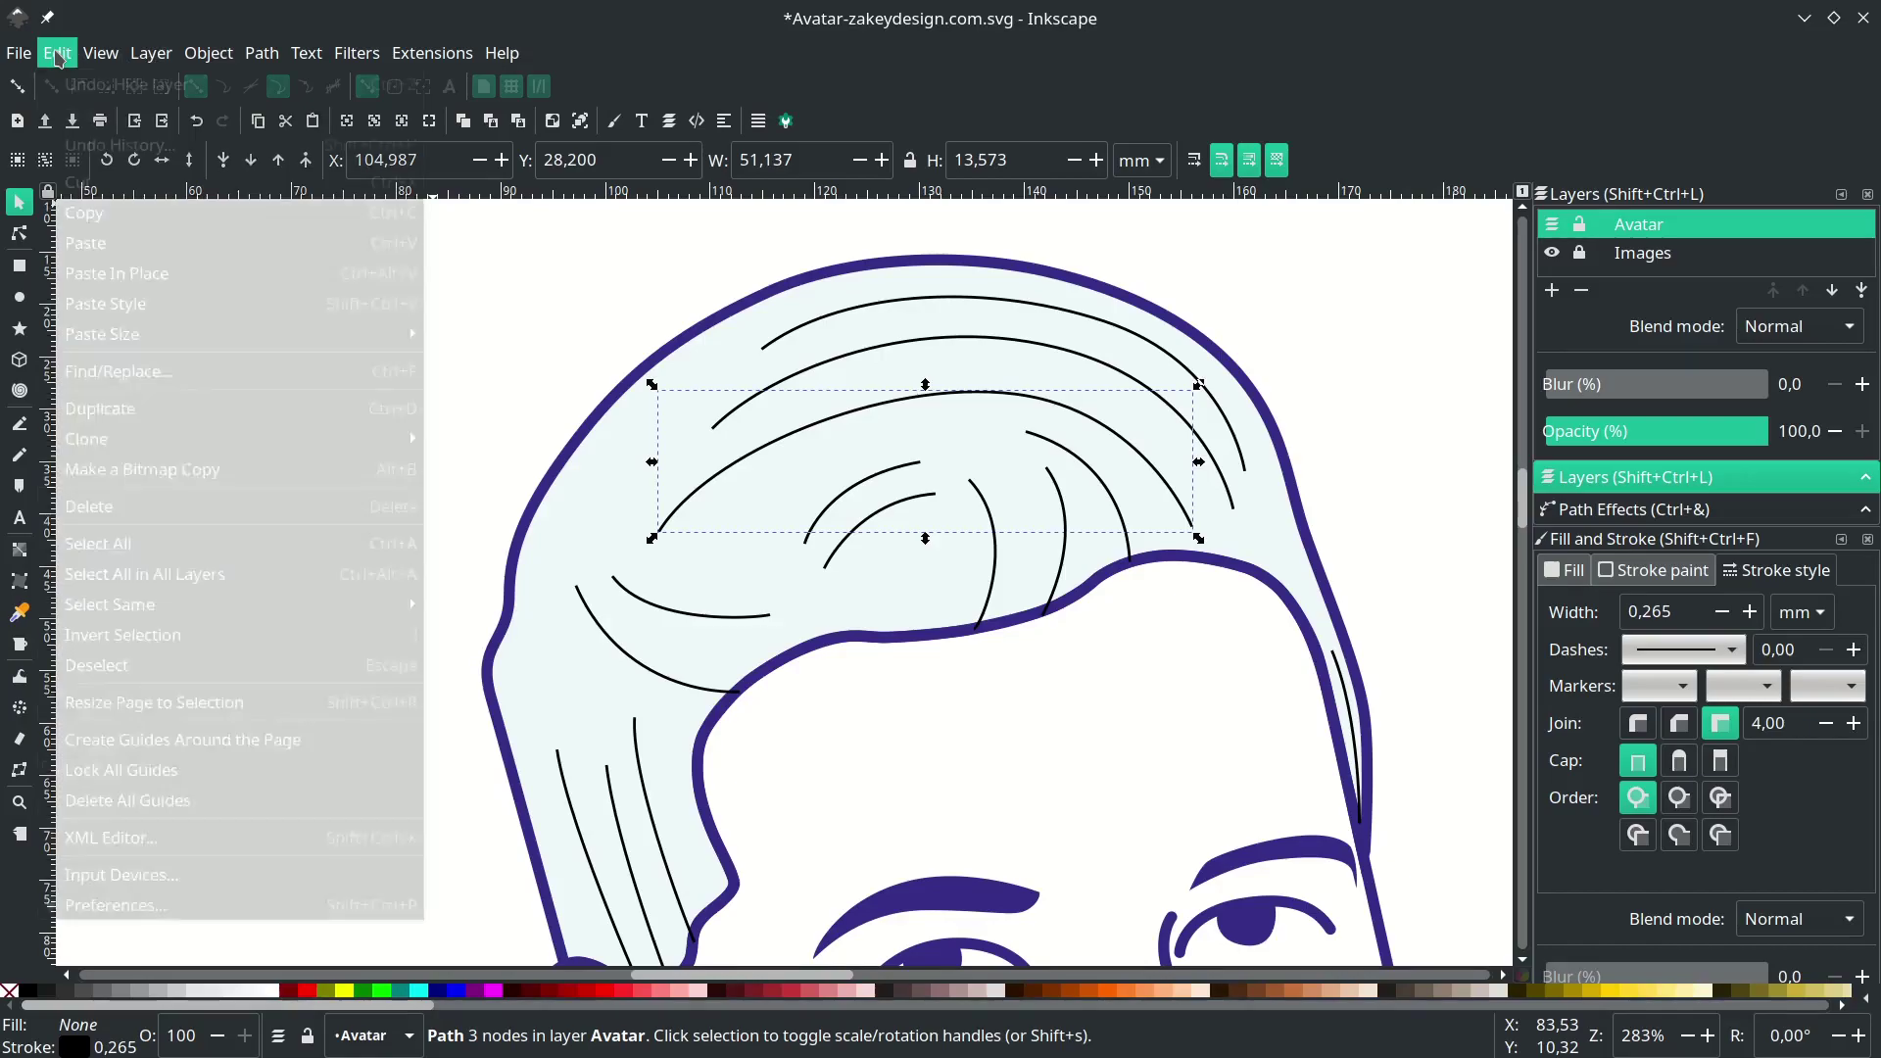
mouse_move(368, 612)
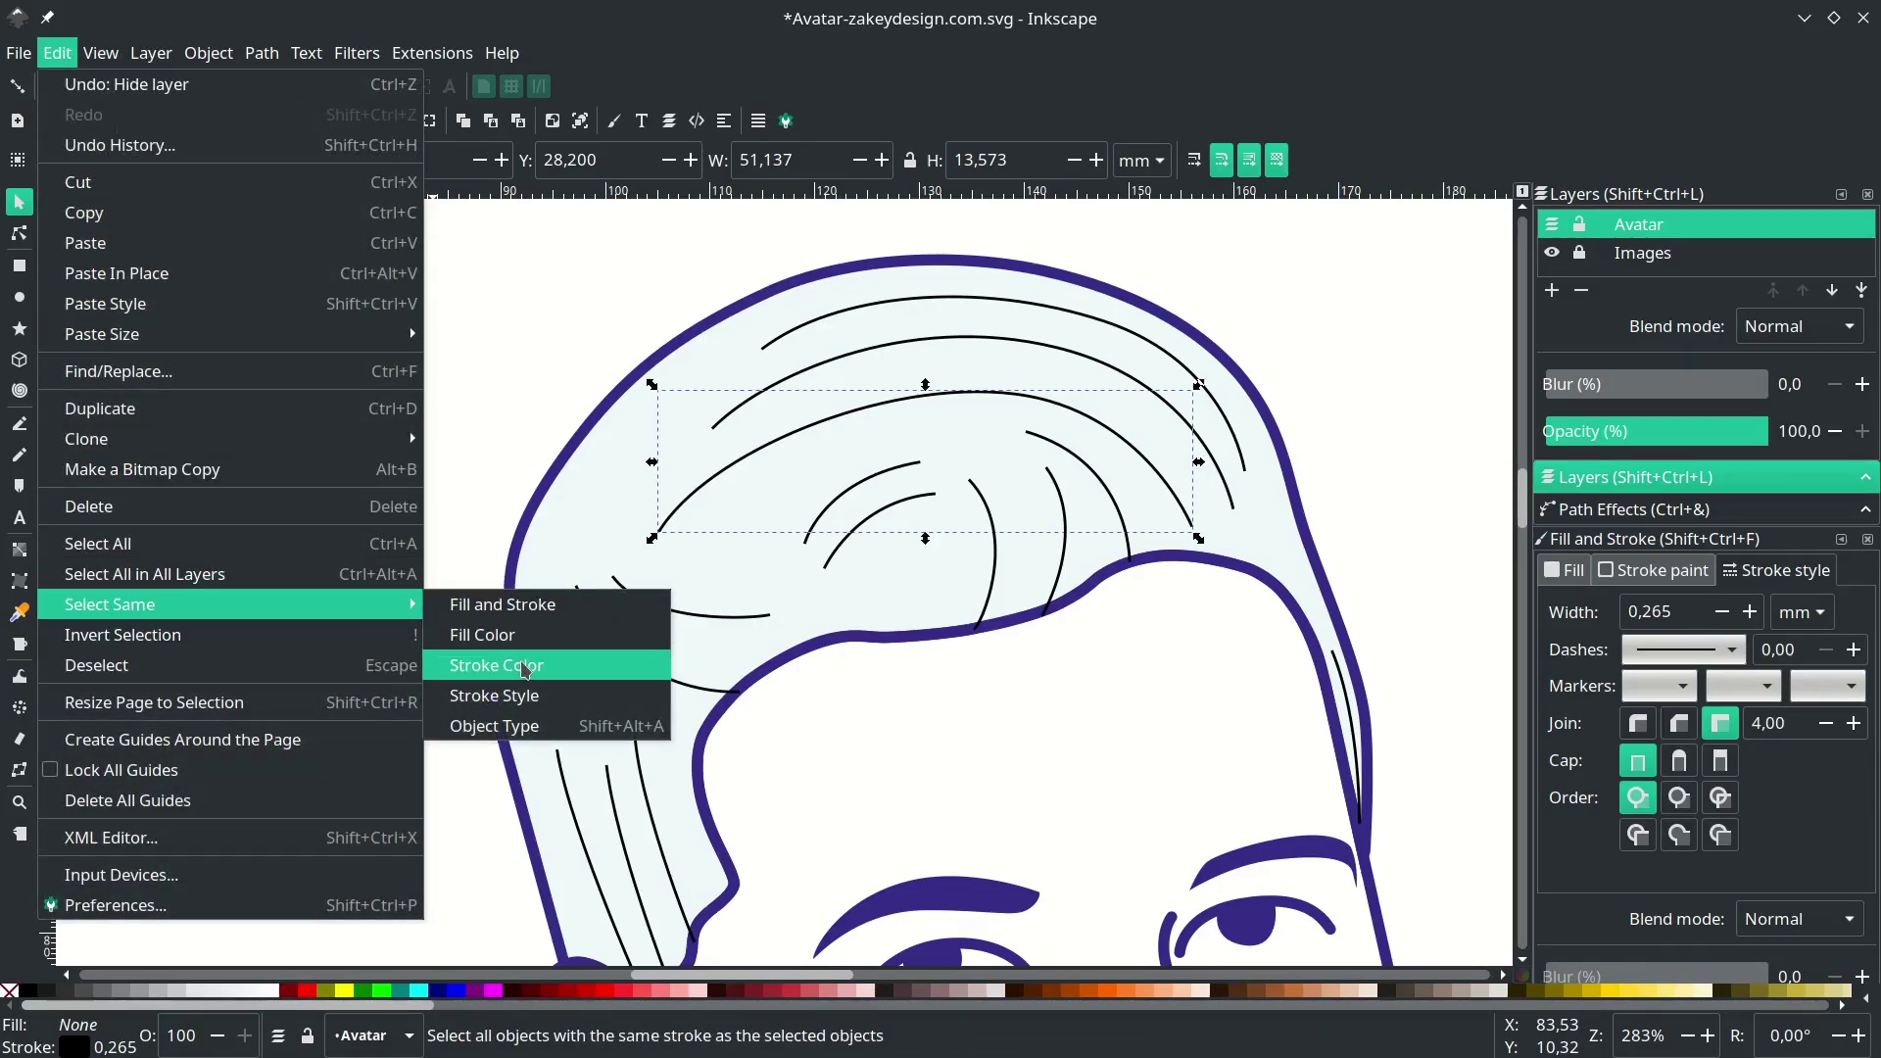
left_click(526, 667)
scroll(911, 575, "down", 2)
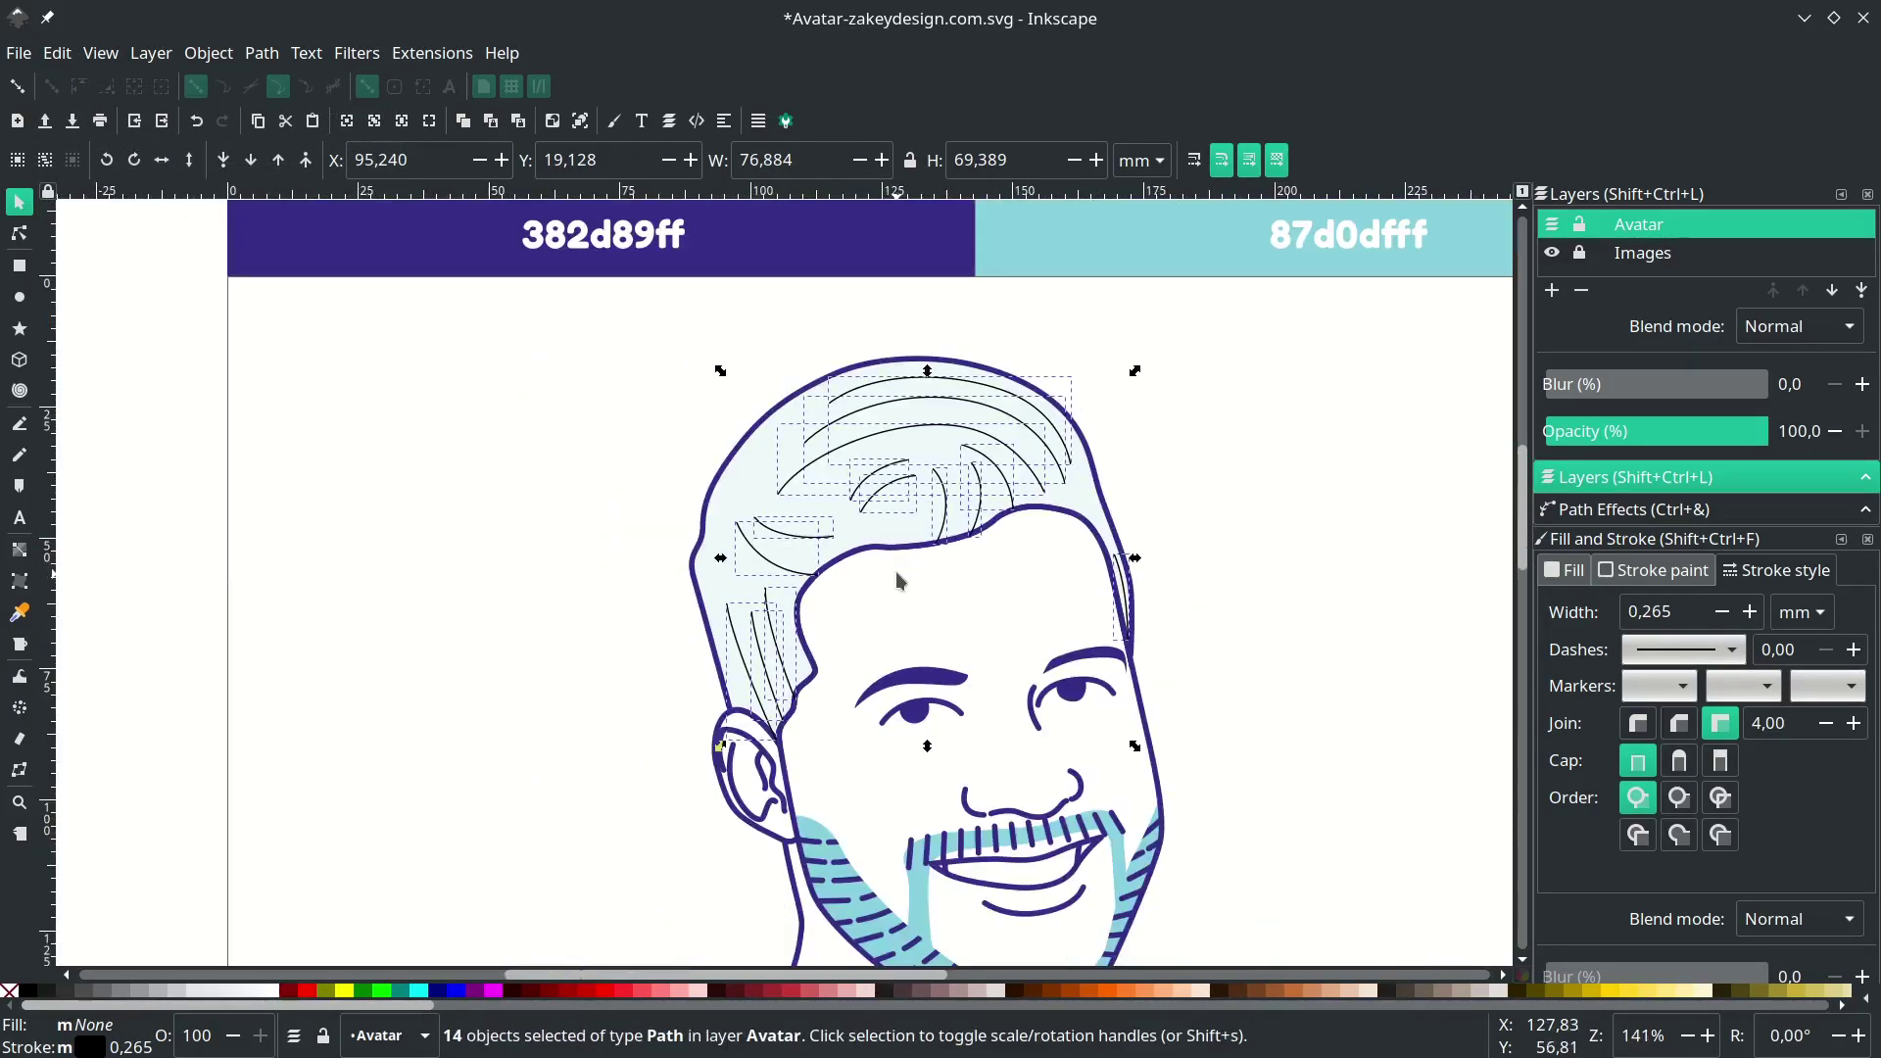
- Set the selected hair strands' stroke width to 4 px and give them round caps
scroll(873, 500, "up", 1)
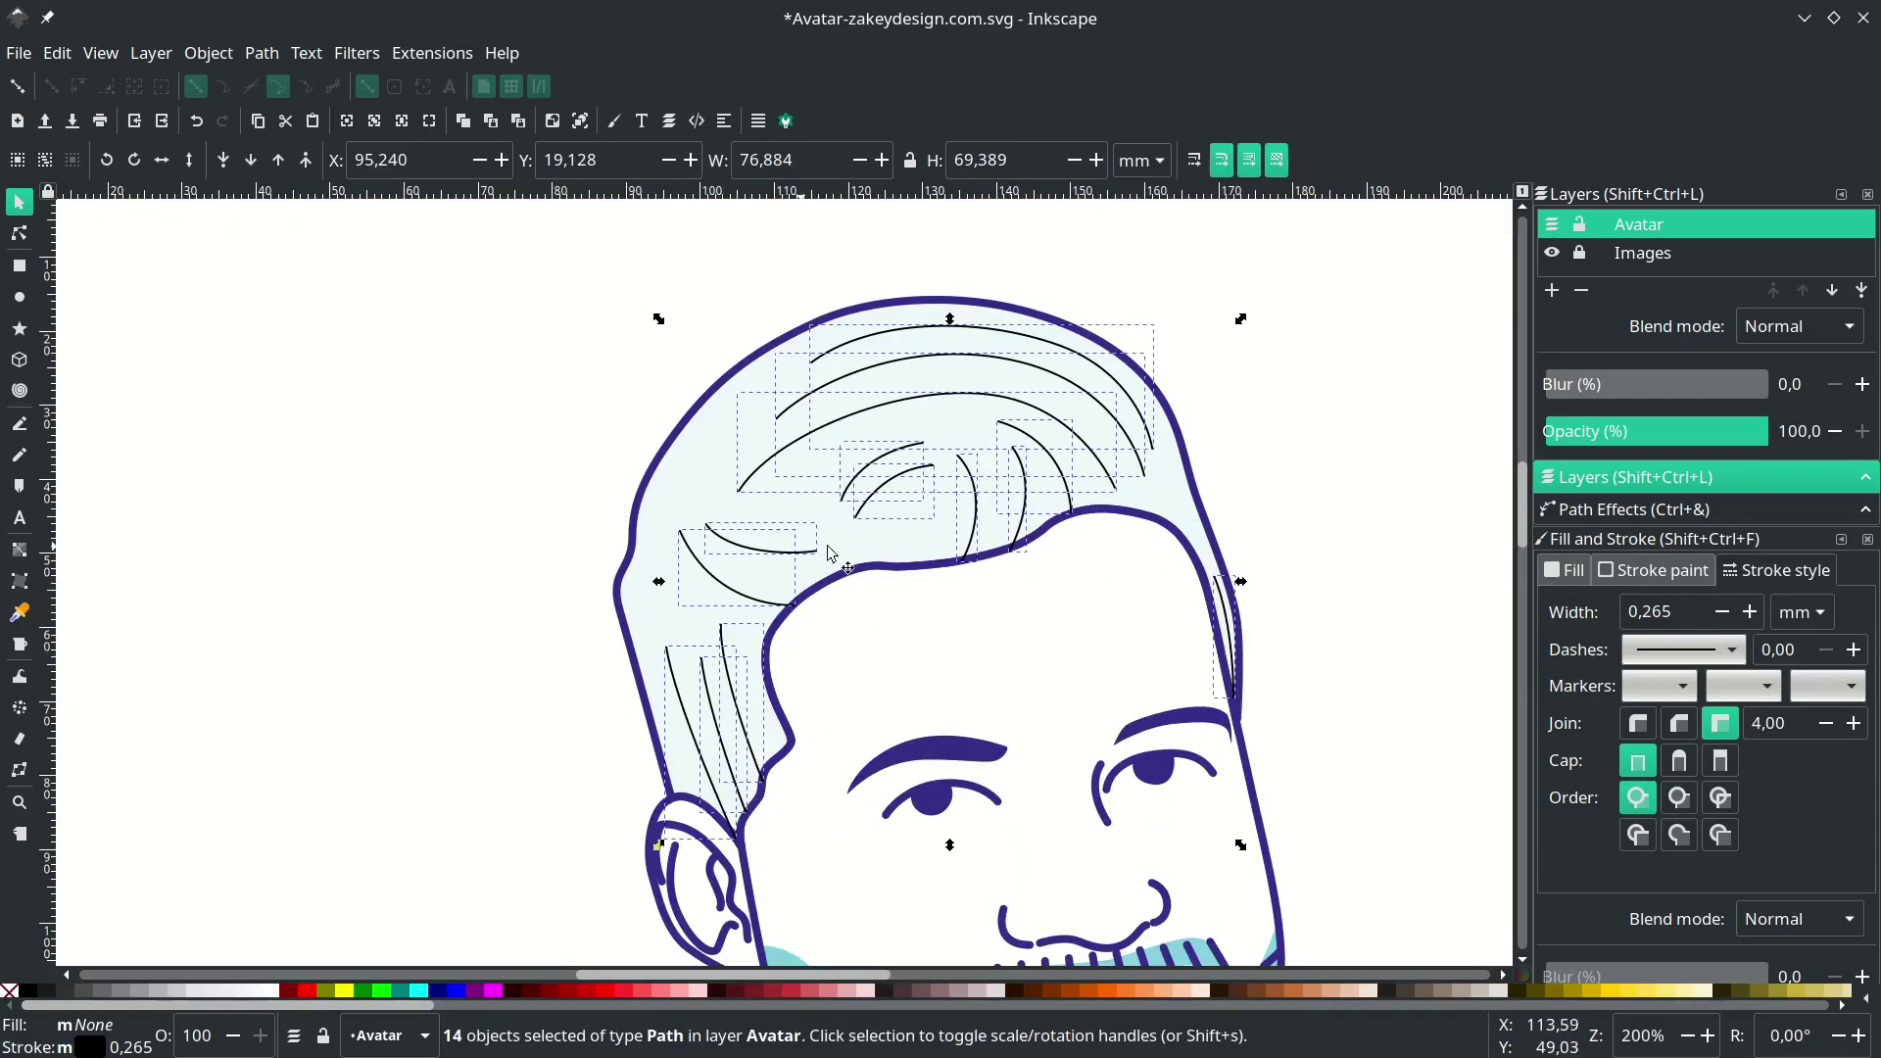
scroll(830, 553, "right", 2)
left_click(1803, 613)
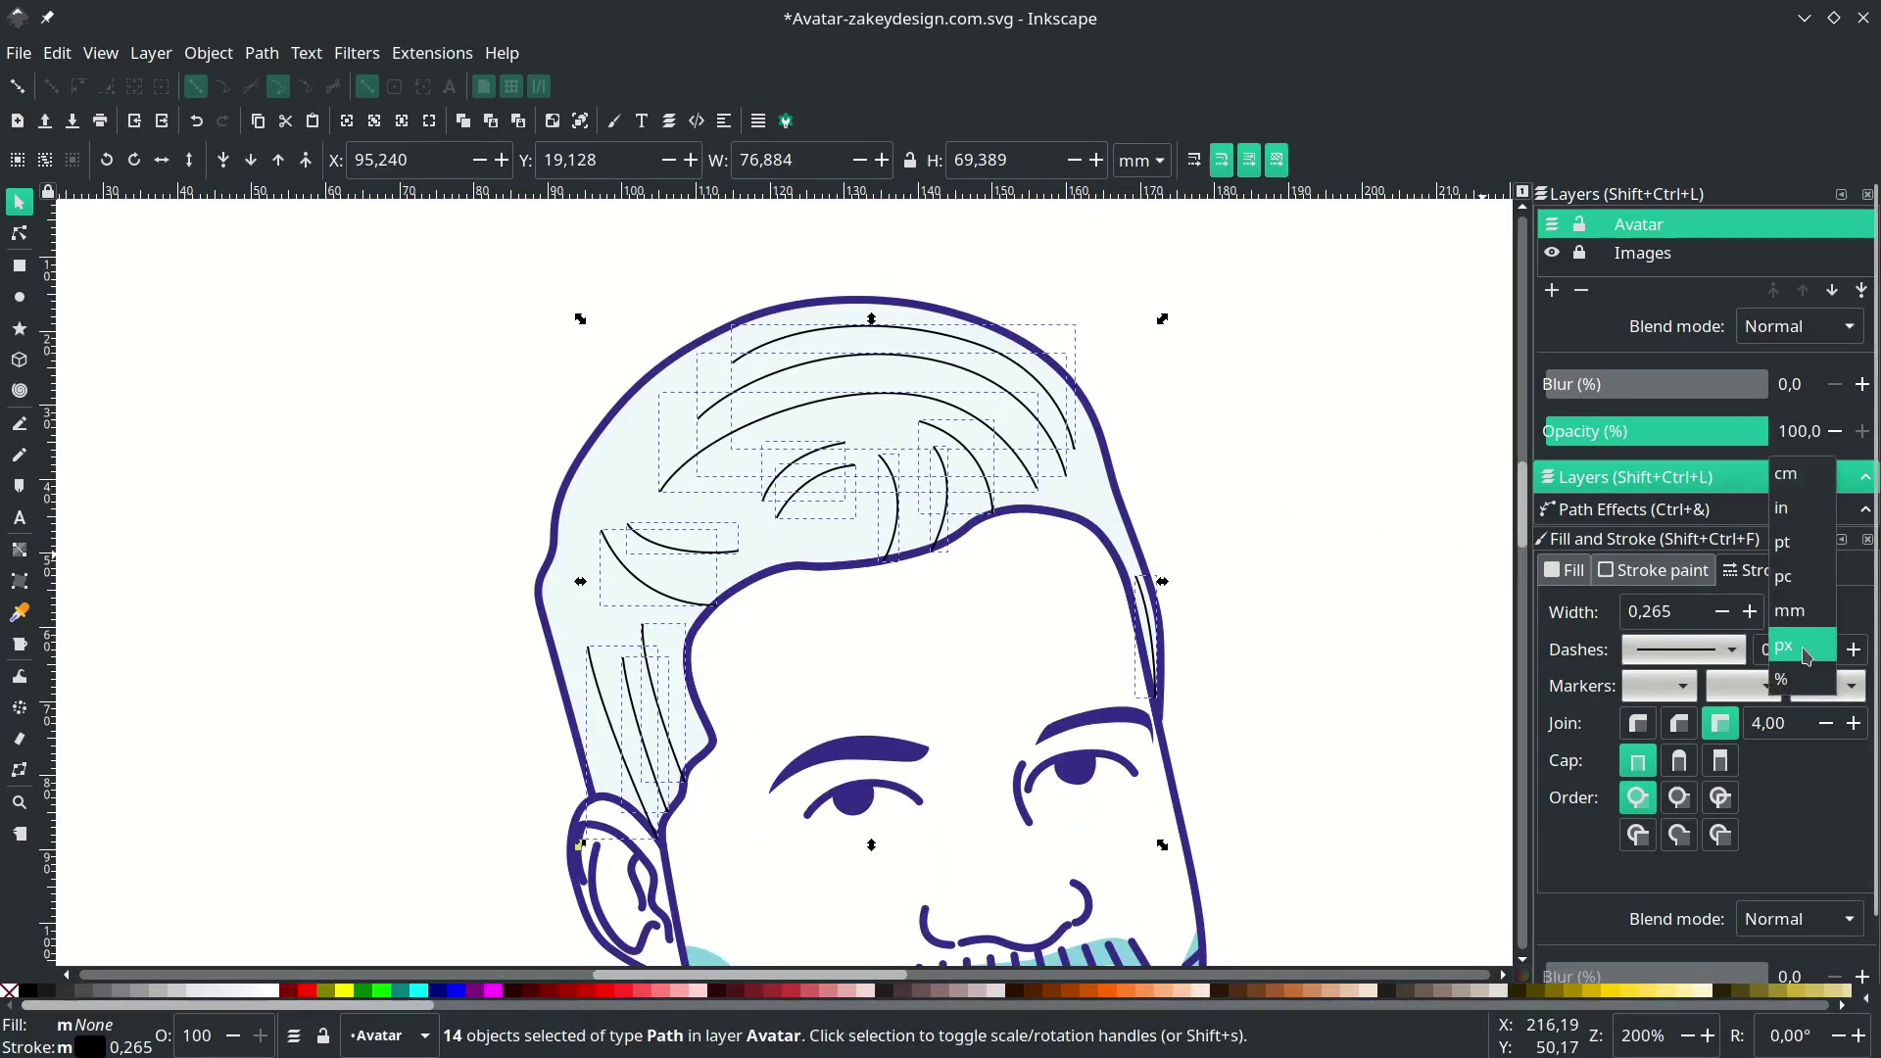
left_click(1808, 649)
type("4")
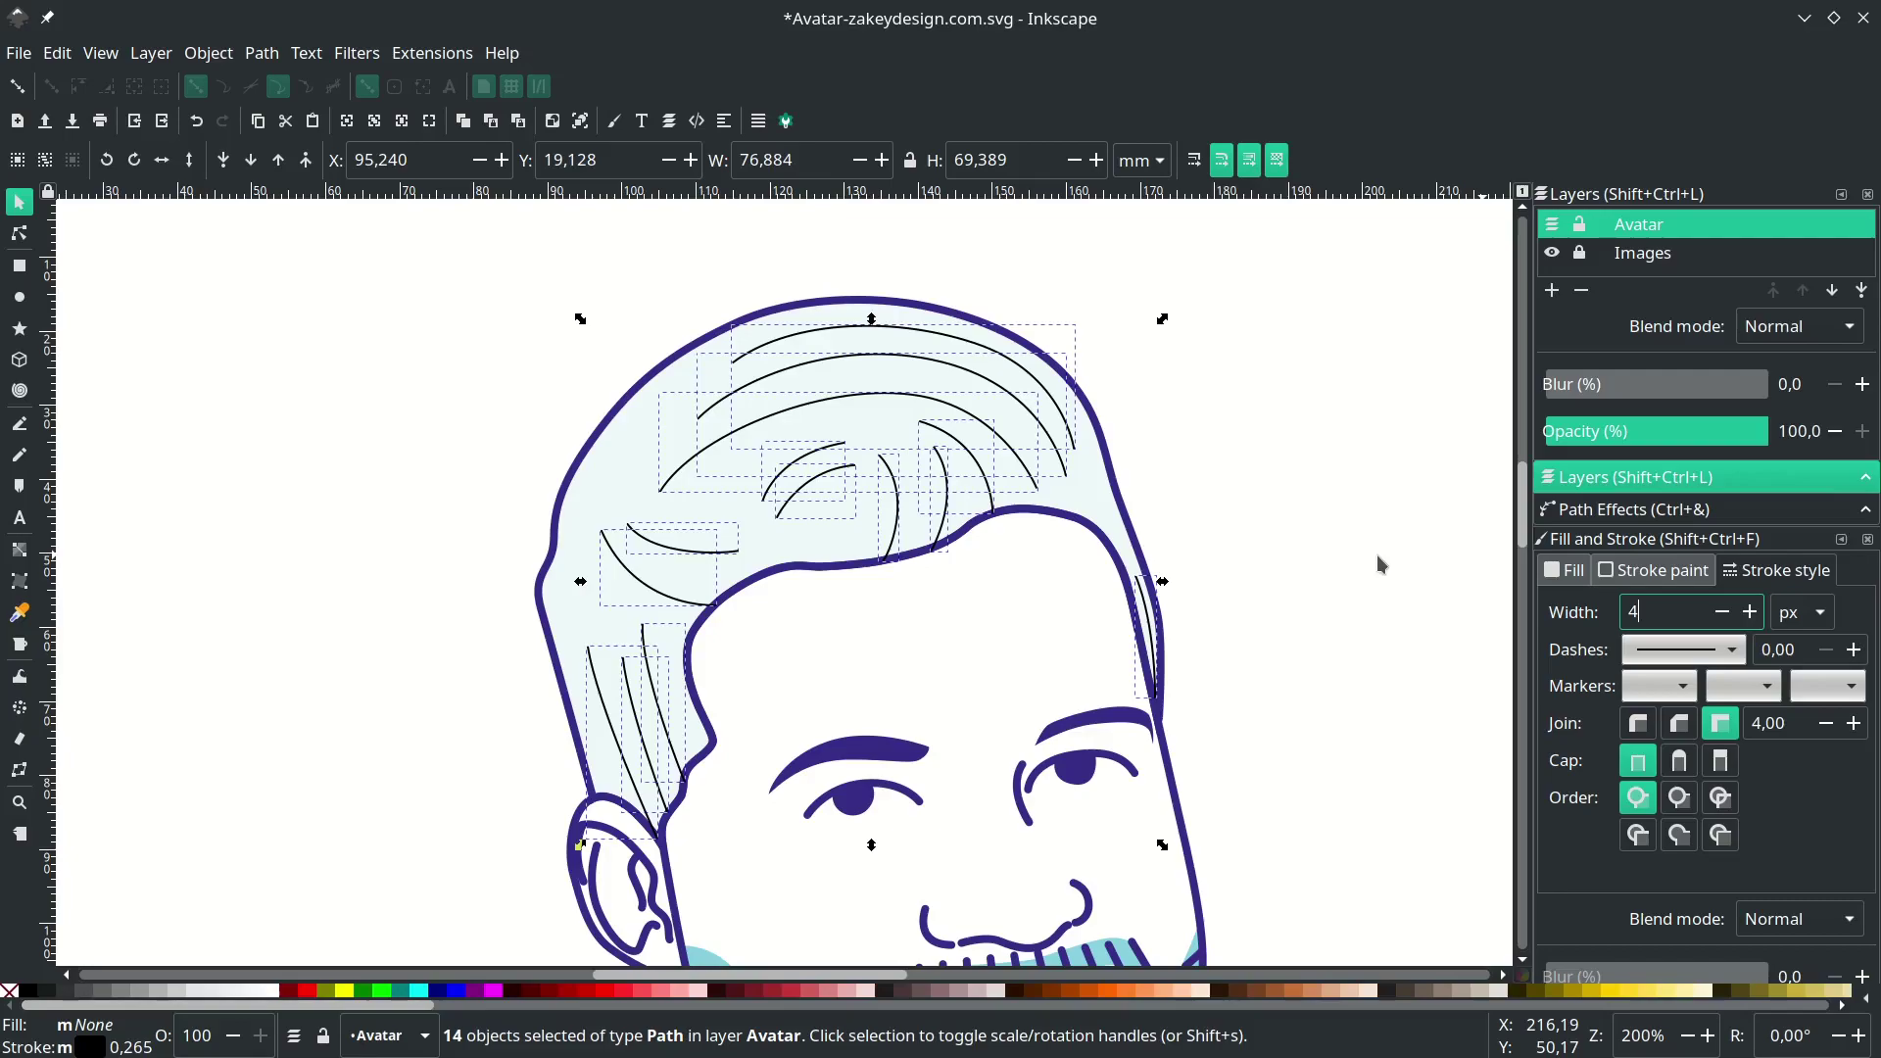
key("Return")
left_click(1680, 764)
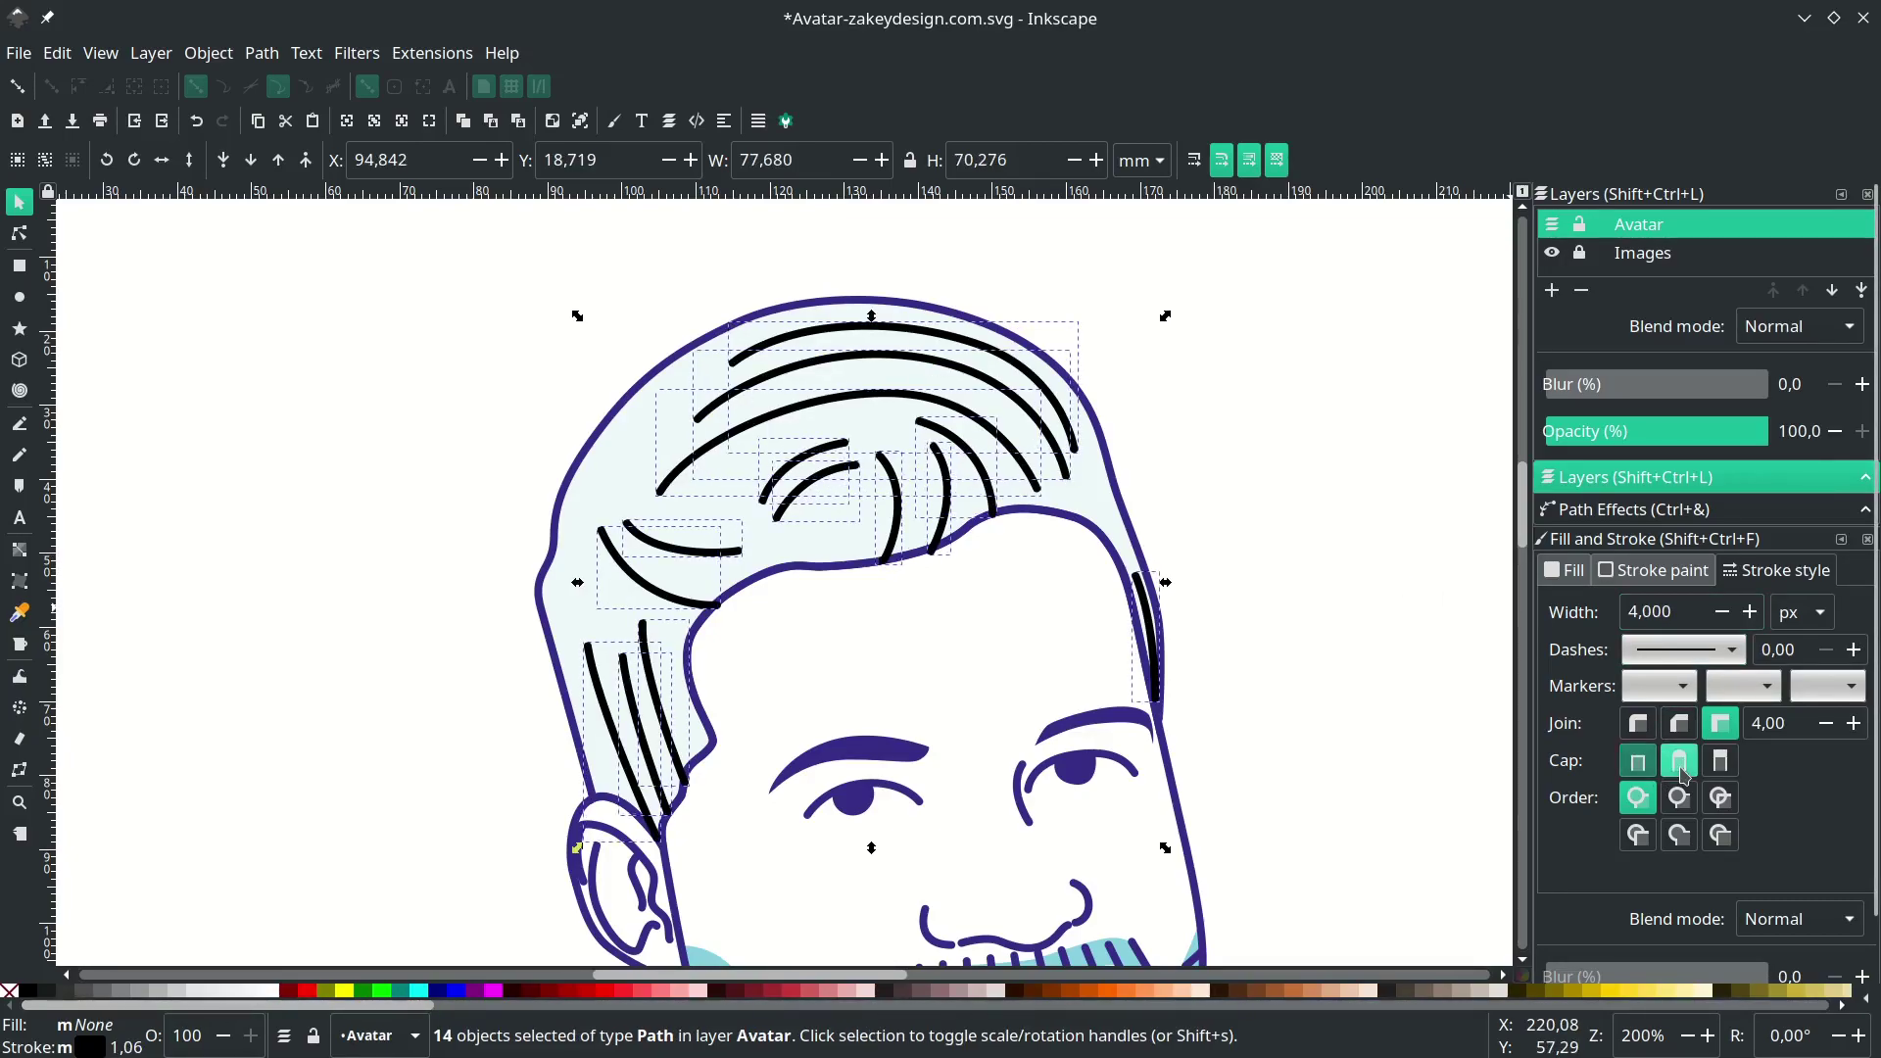
- Give the selected hair strands the outline's #382d89 purple as stroke color with no fill, and save the drawing
scroll(1017, 608, "up", 2, "ctrl")
scroll(1029, 461, "up", 1)
key("d")
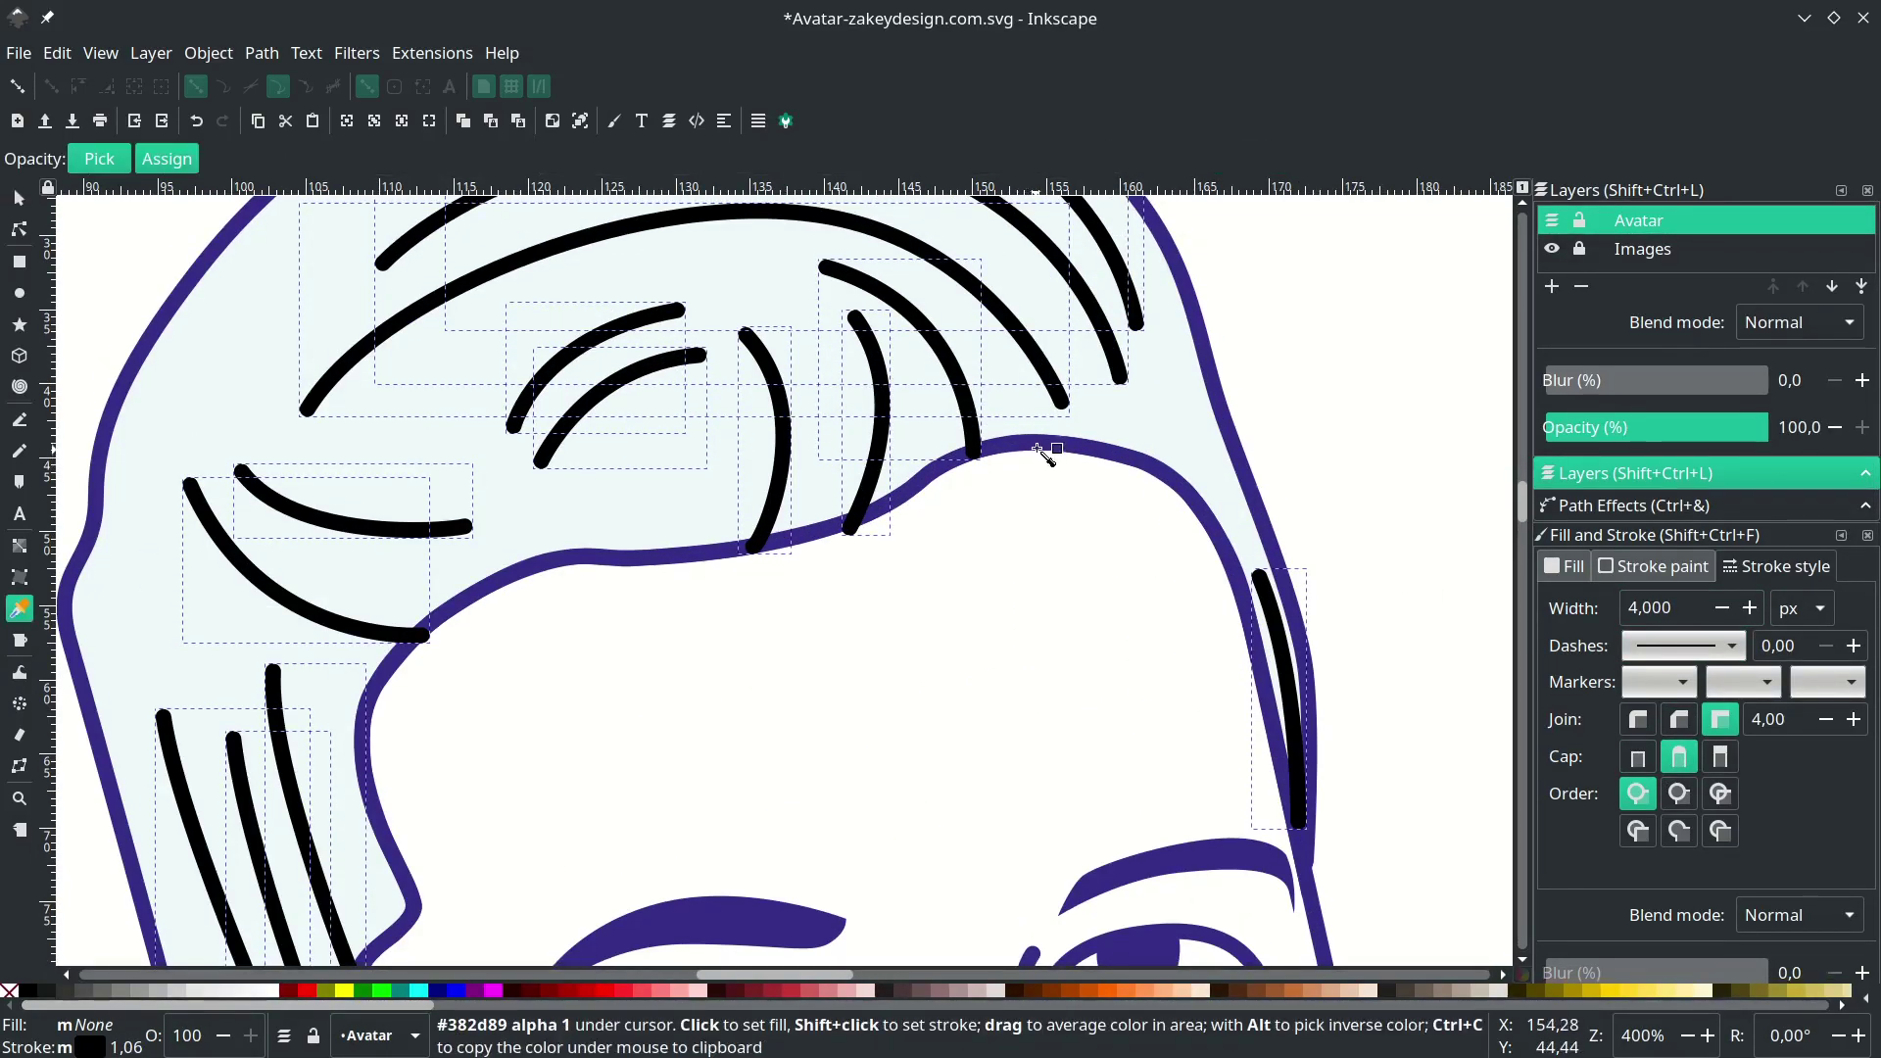
left_click(1047, 449)
right_click(96, 1026)
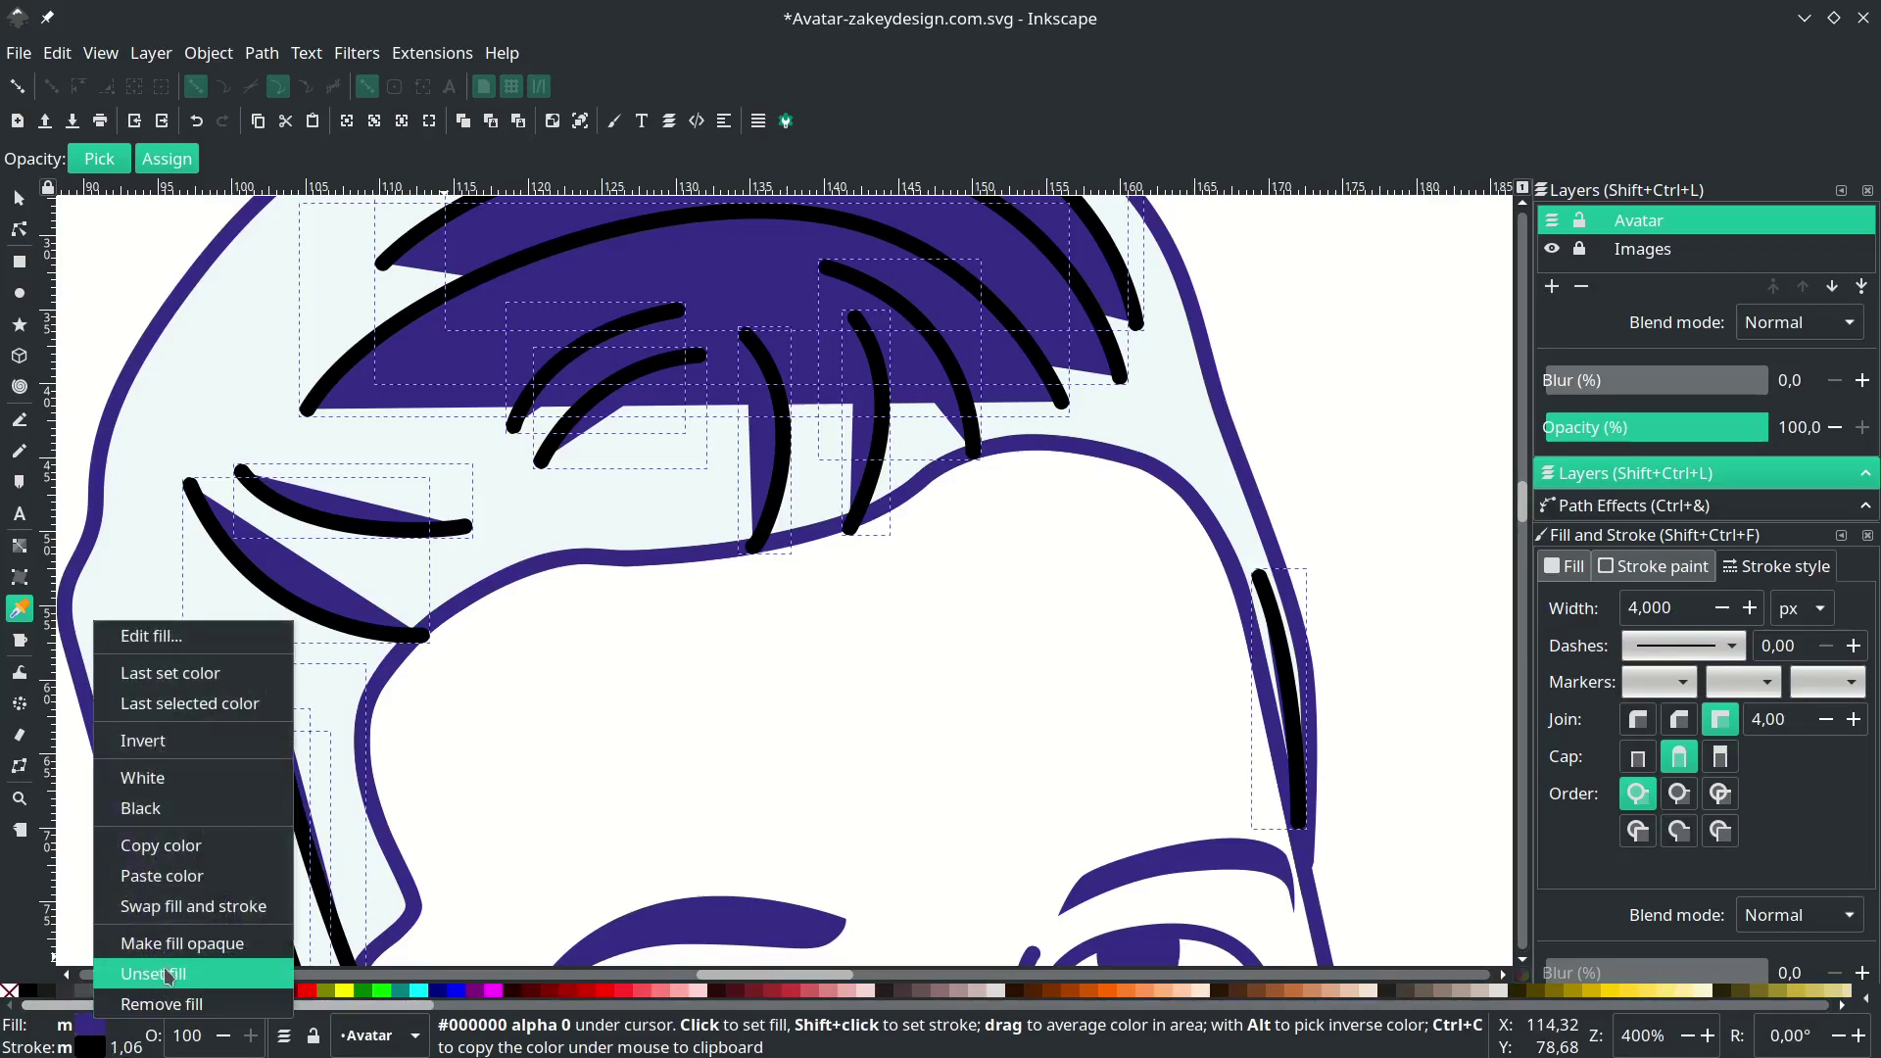
left_click(161, 910)
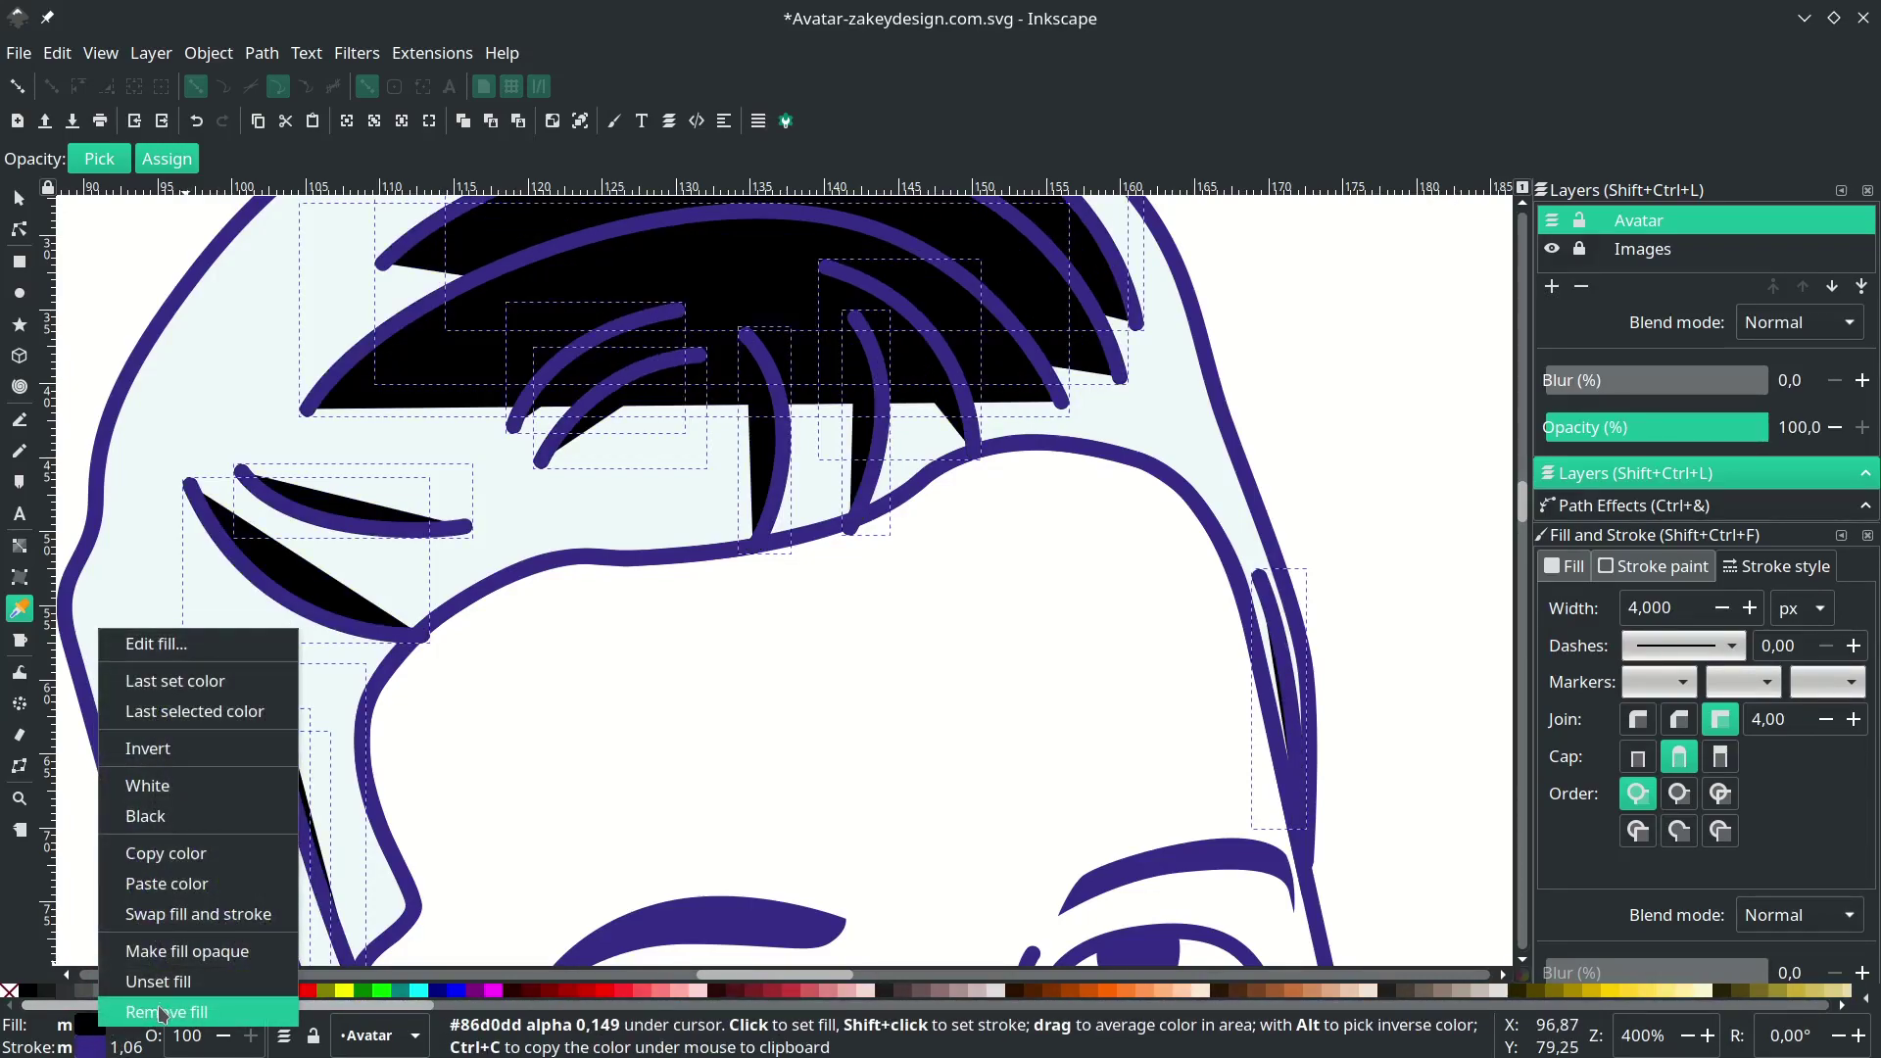
left_click(160, 1010)
scroll(578, 588, "down", 1, "ctrl")
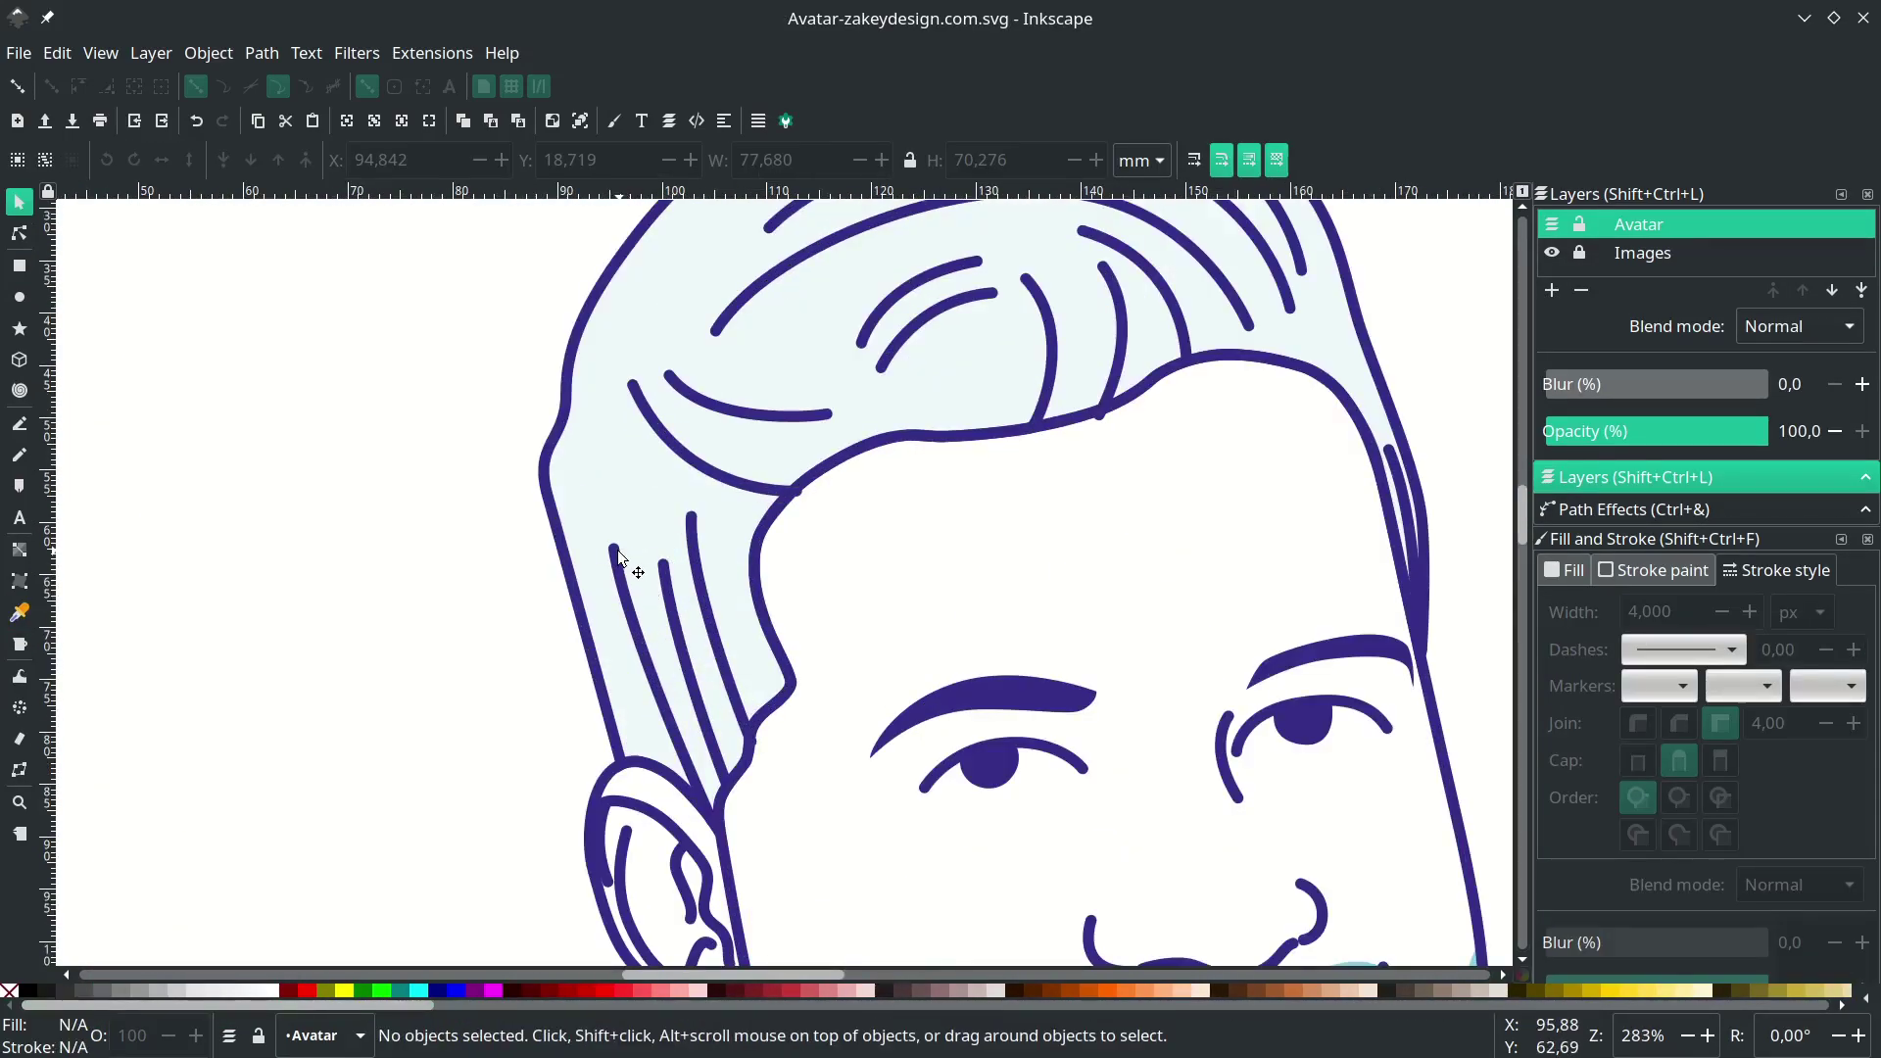
- Adjust the end nodes of the three hair strands above the ear so they run evenly spaced
scroll(735, 730, "up", 1, "ctrl")
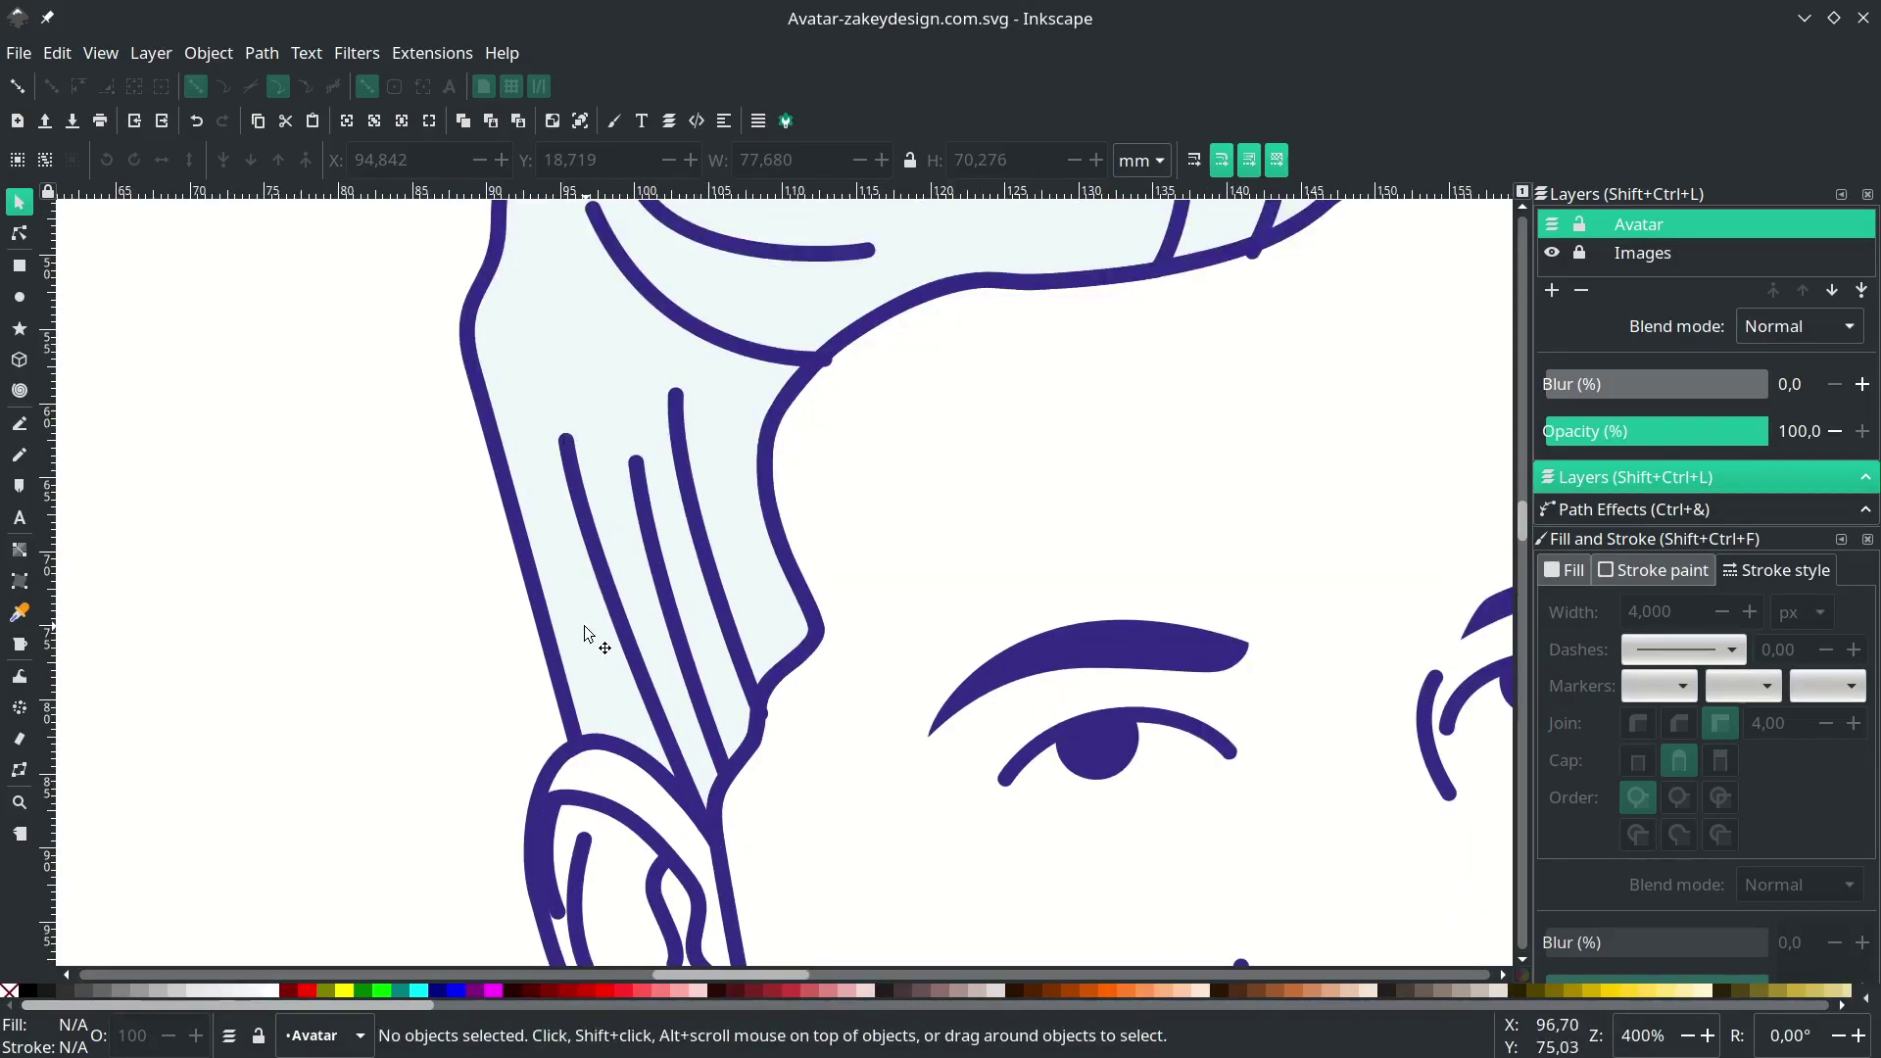
double_click(613, 550)
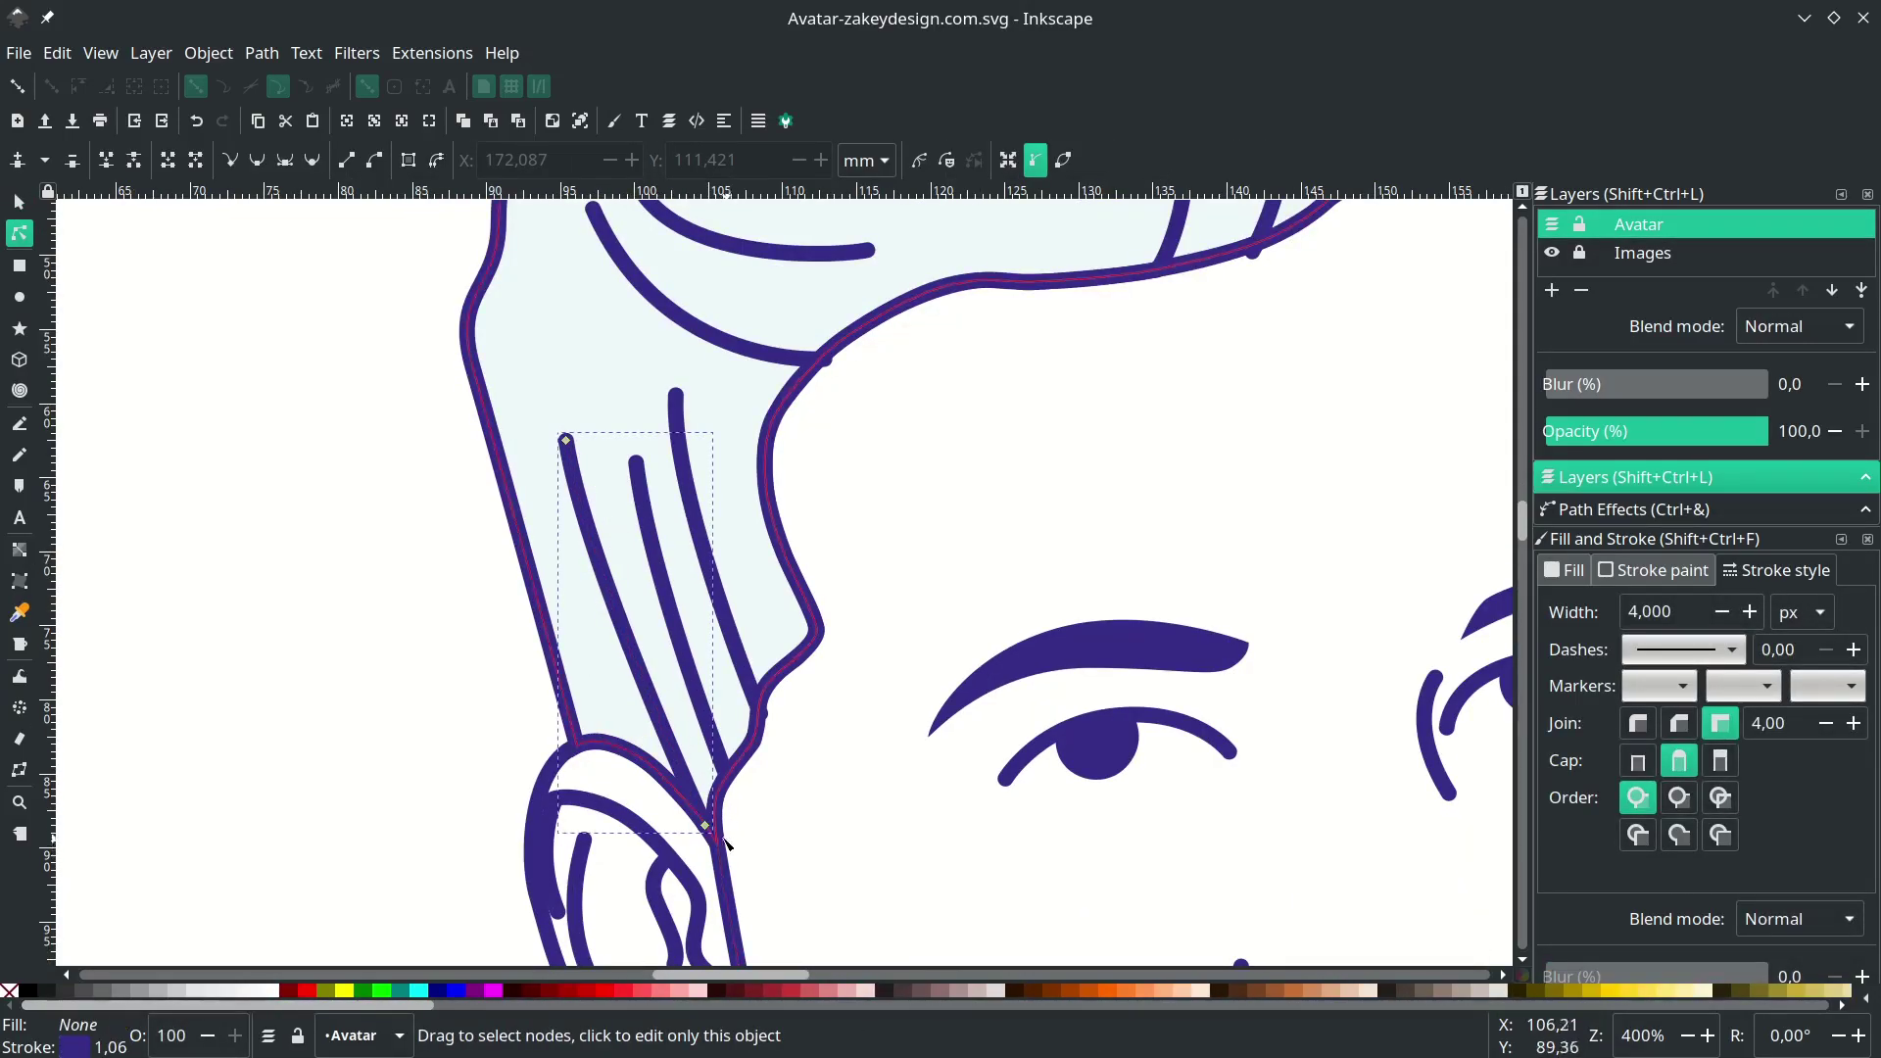
left_click_drag(706, 828, 630, 718)
left_click(644, 502)
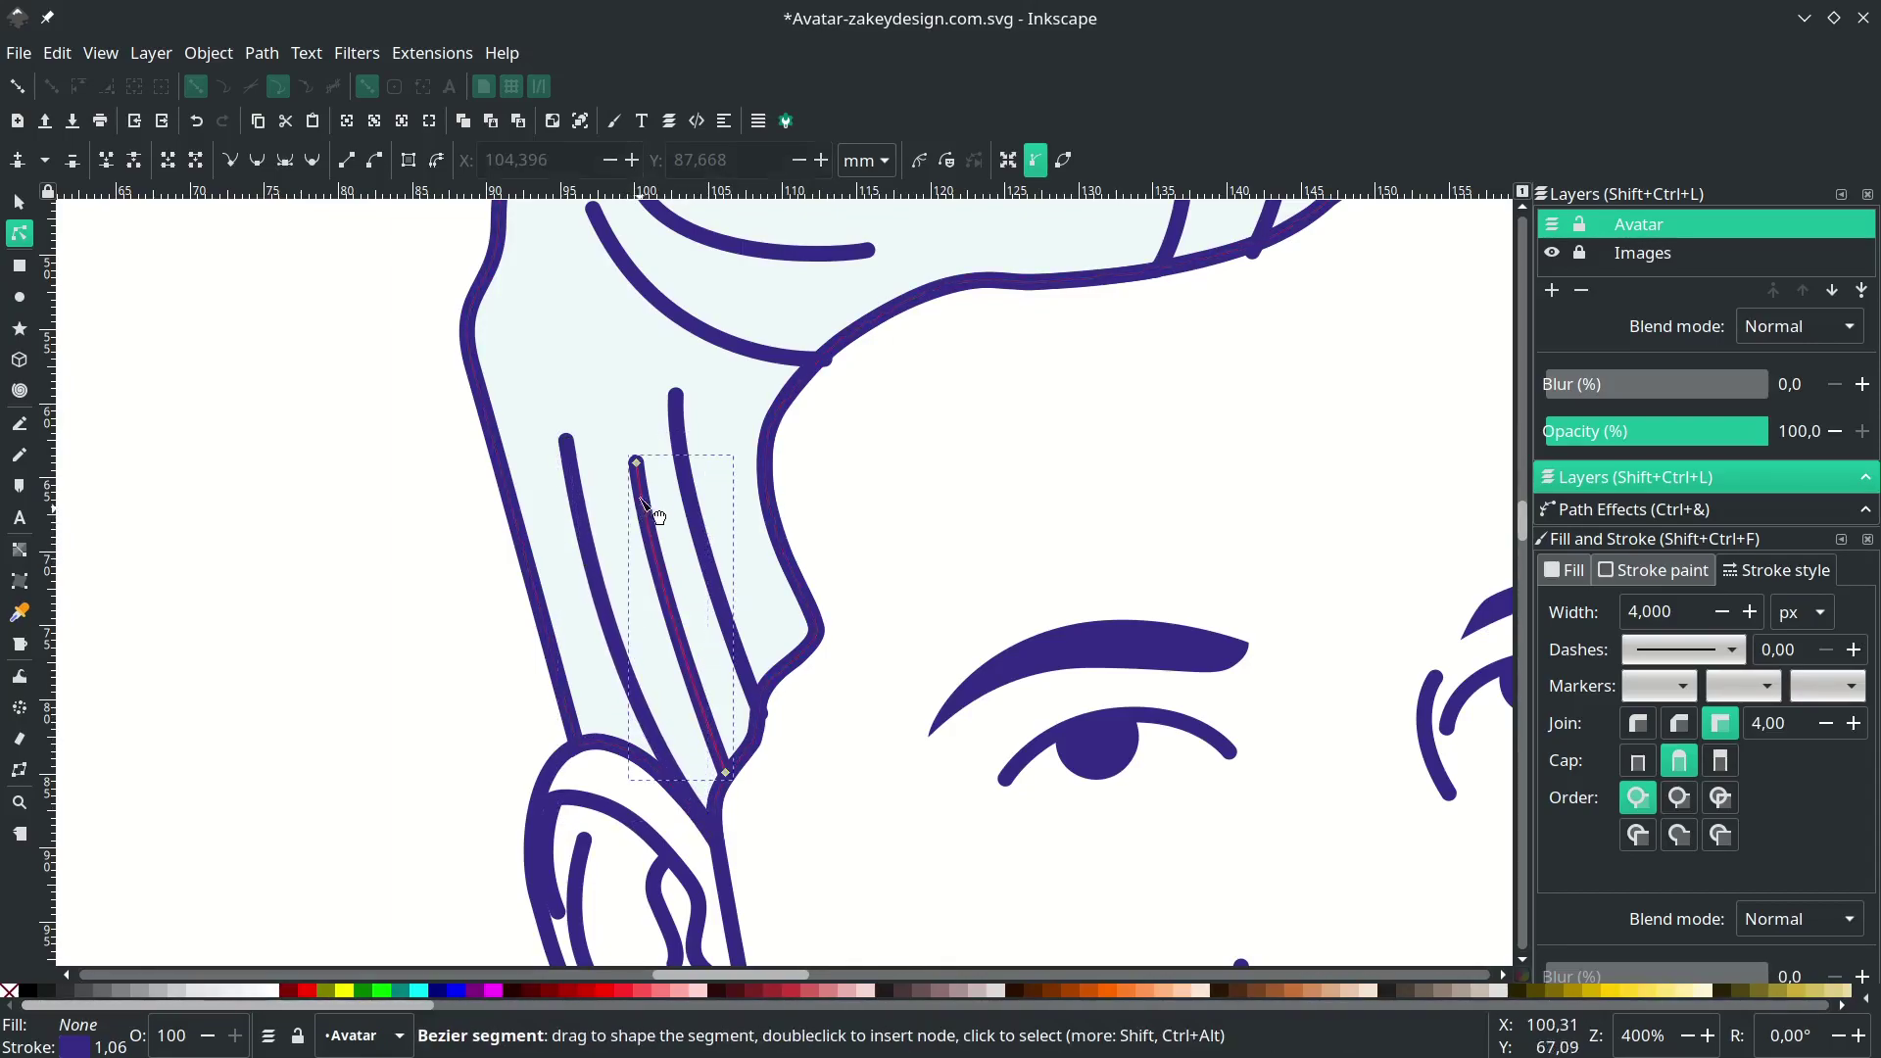
left_click_drag(637, 463, 628, 461)
left_click(679, 436)
left_click_drag(677, 395, 693, 413)
- Reposition the ends of the two curved strands sweeping back from the hairline above the ear
scroll(734, 434, "up", 4)
left_click(746, 502)
left_click_drag(825, 516, 814, 516)
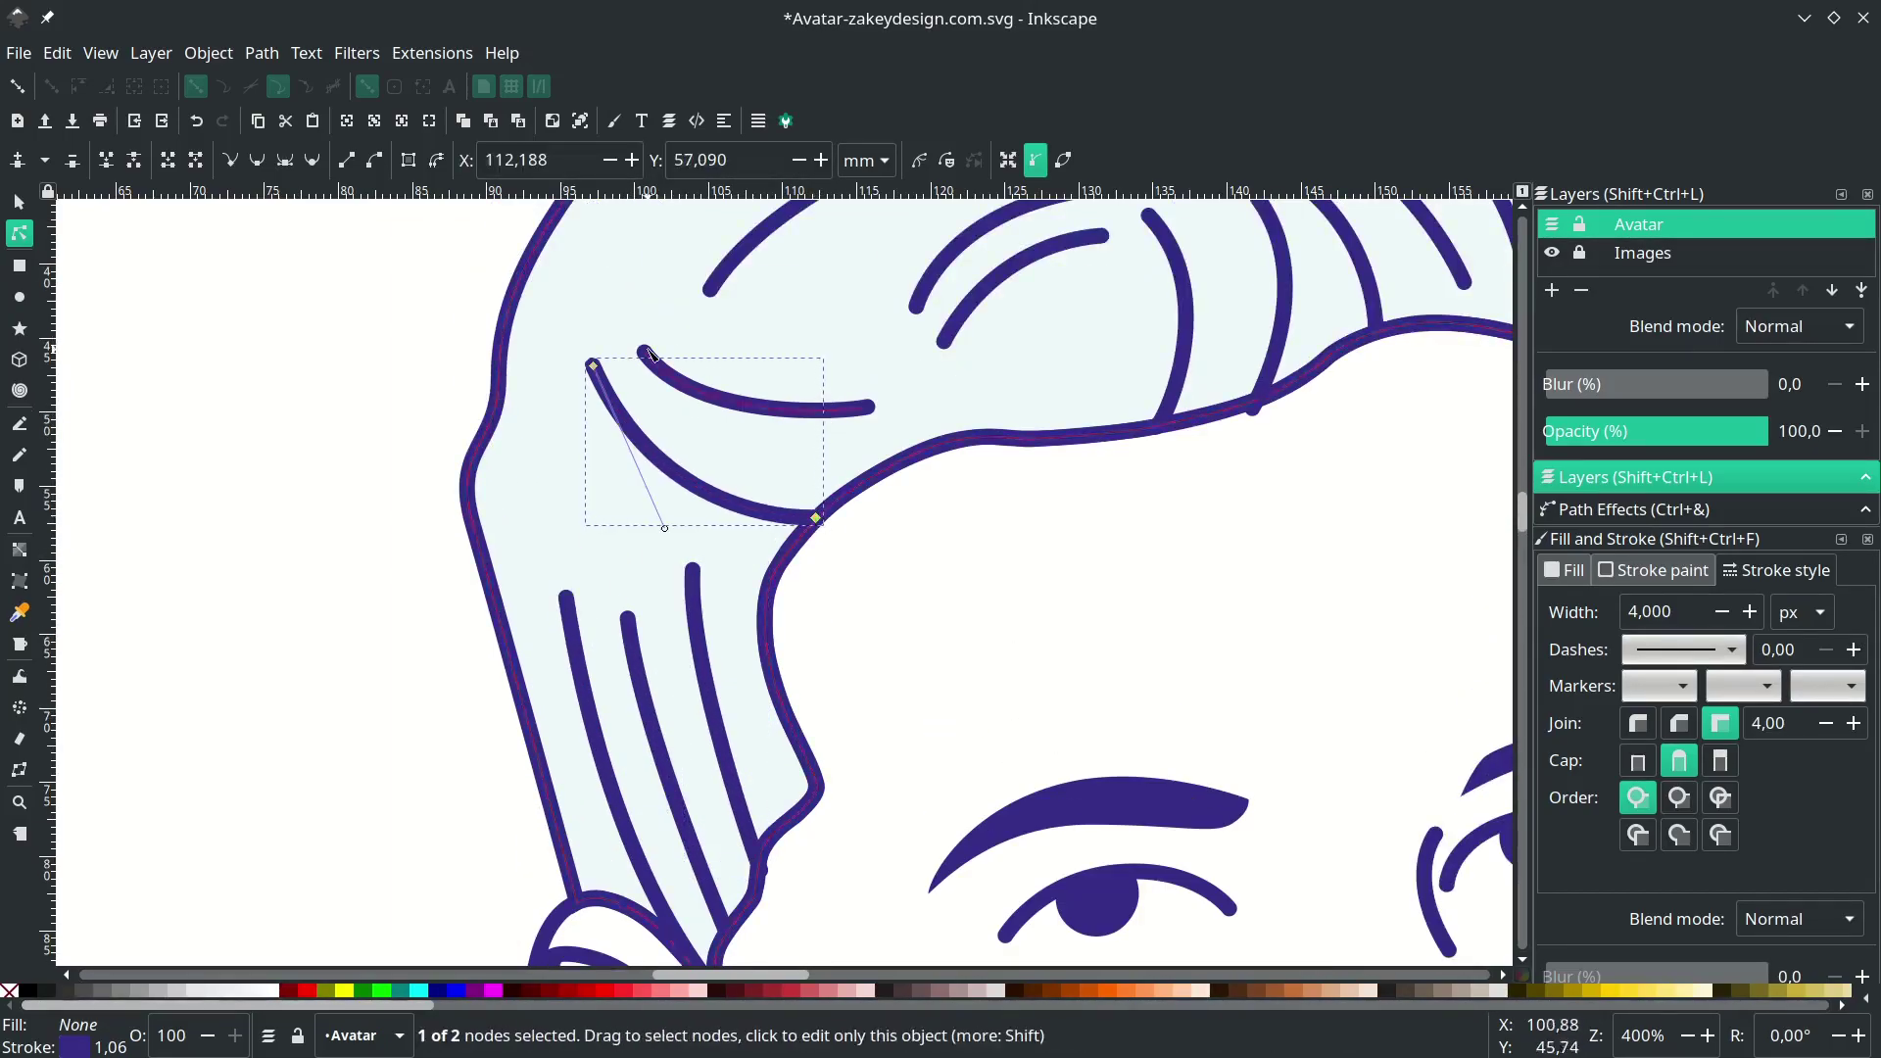
left_click(739, 399)
left_click_drag(644, 351, 647, 329)
left_click_drag(869, 408, 860, 430)
- Nudge the back ends of the long crown strands to even out their spacing
scroll(860, 430, "up", 6)
left_click(737, 498)
left_click_drag(712, 525, 714, 509)
left_click_drag(853, 373, 848, 386)
- Move the end nodes of the two short parallel arcs in the middle of the hair slightly farther apart
scroll(848, 385, "right", 4)
left_click(763, 654)
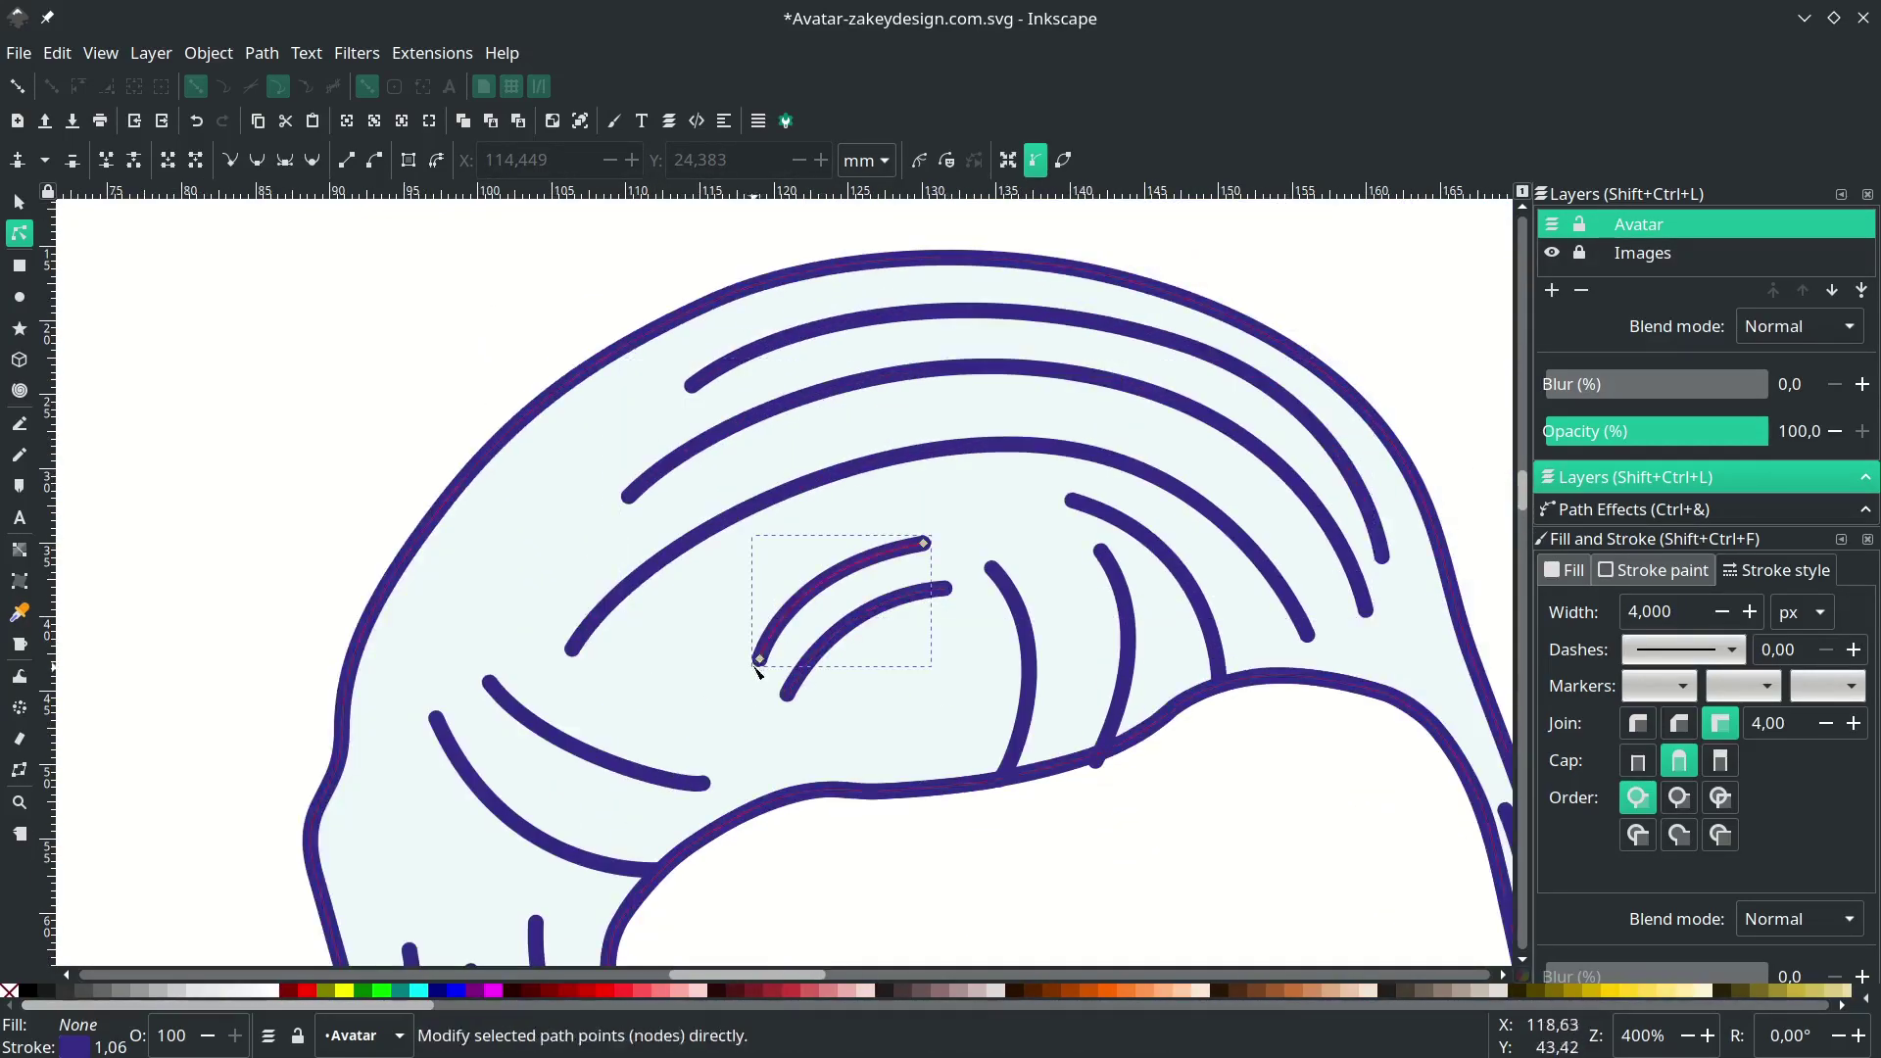
left_click_drag(760, 659, 749, 652)
left_click(920, 598)
left_click_drag(945, 589, 948, 599)
- Reposition the nodes of the two short strands rising from the forehead hairline and save the drawing
left_click_drag(993, 568, 1083, 550)
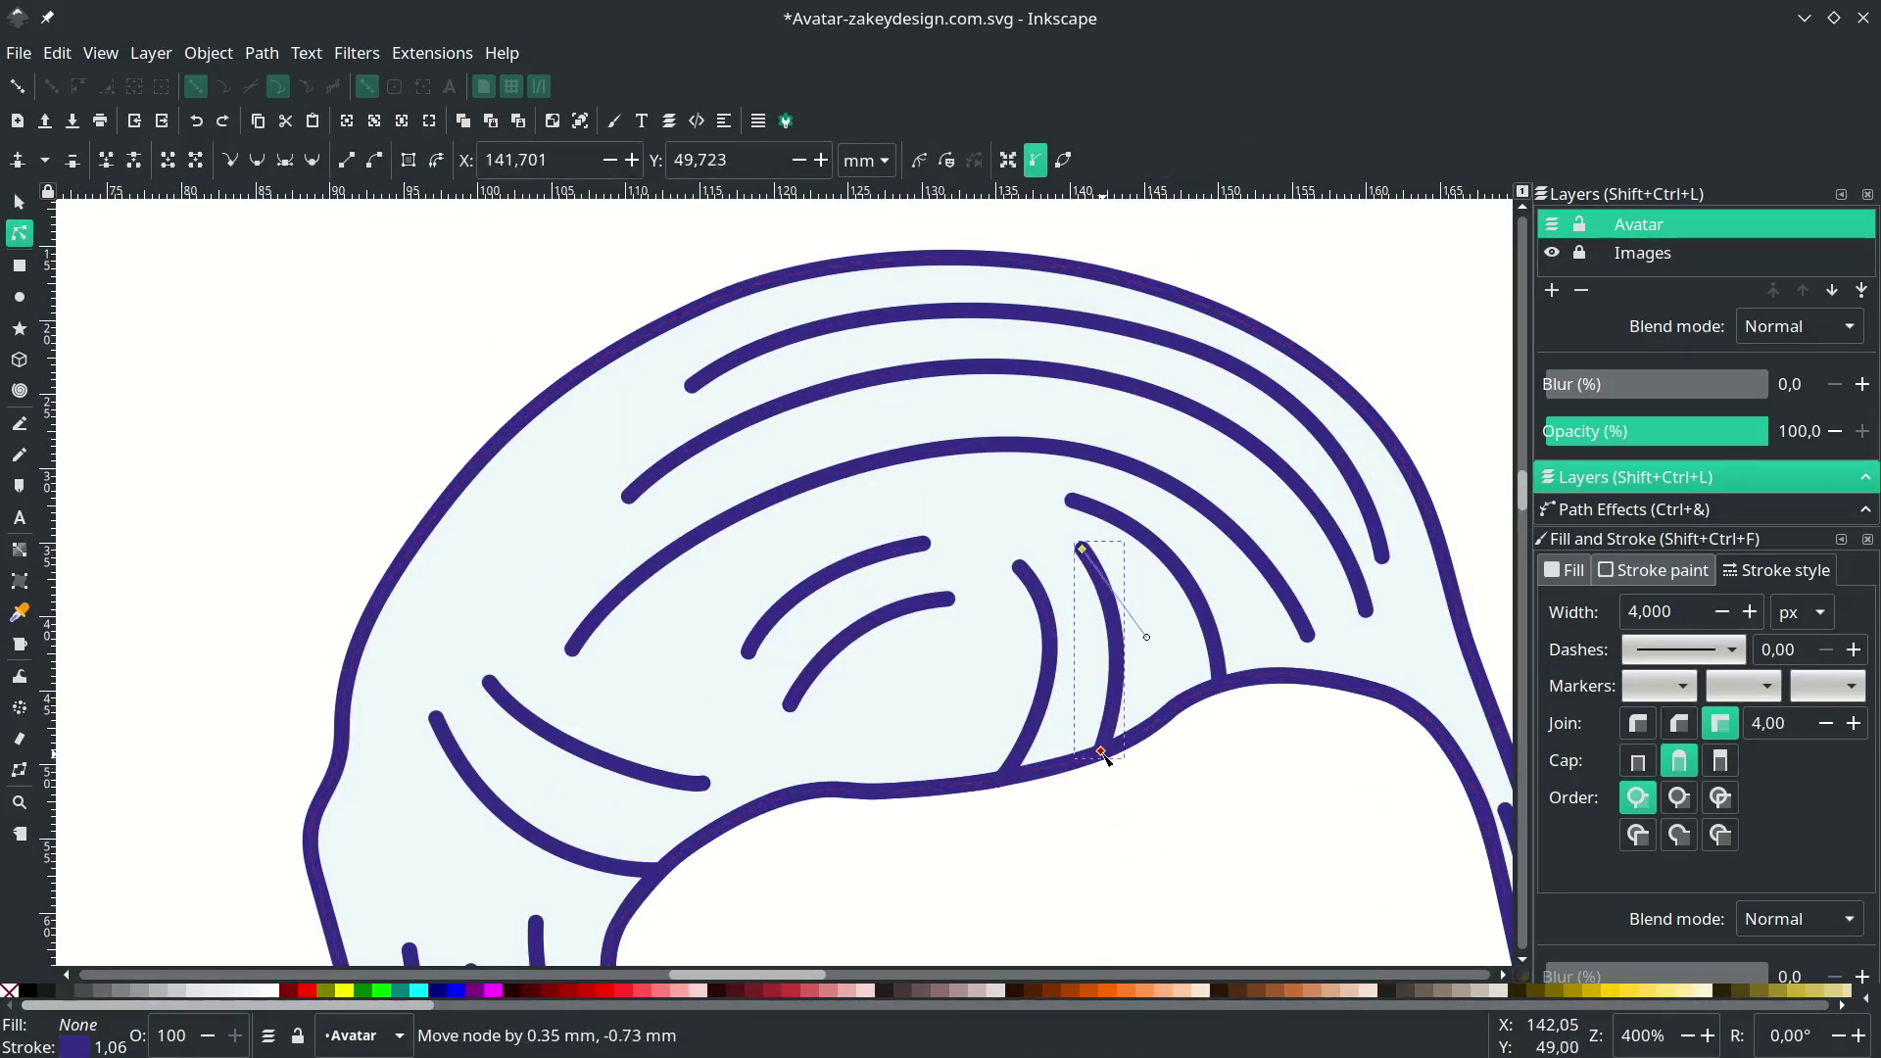
scroll(1102, 753, "up", 2)
scroll(1176, 676, "down", 4)
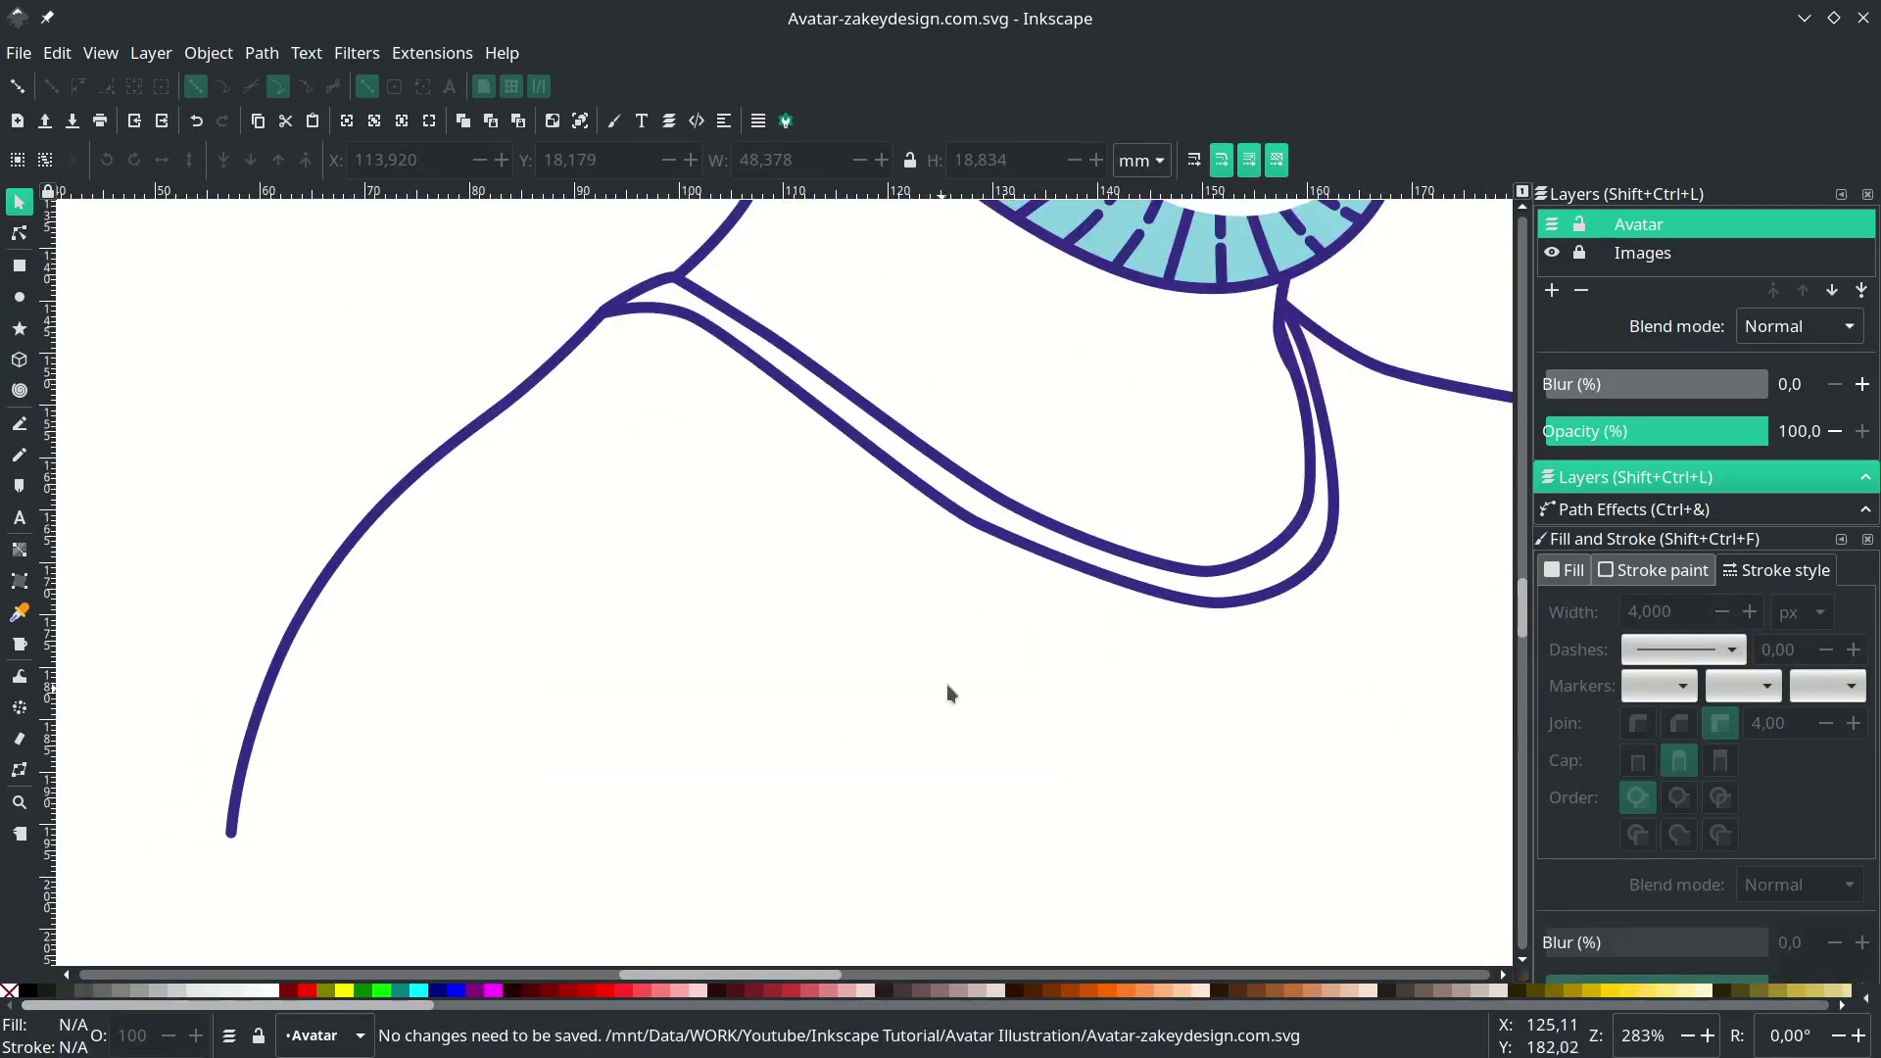
- Delete surplus nodes from the T-shirt collar path to smooth its curves
scroll(965, 686, "up", 3)
key("n")
left_click(1011, 658)
scroll(920, 729, "right", 5)
scroll(887, 759, "up", 2)
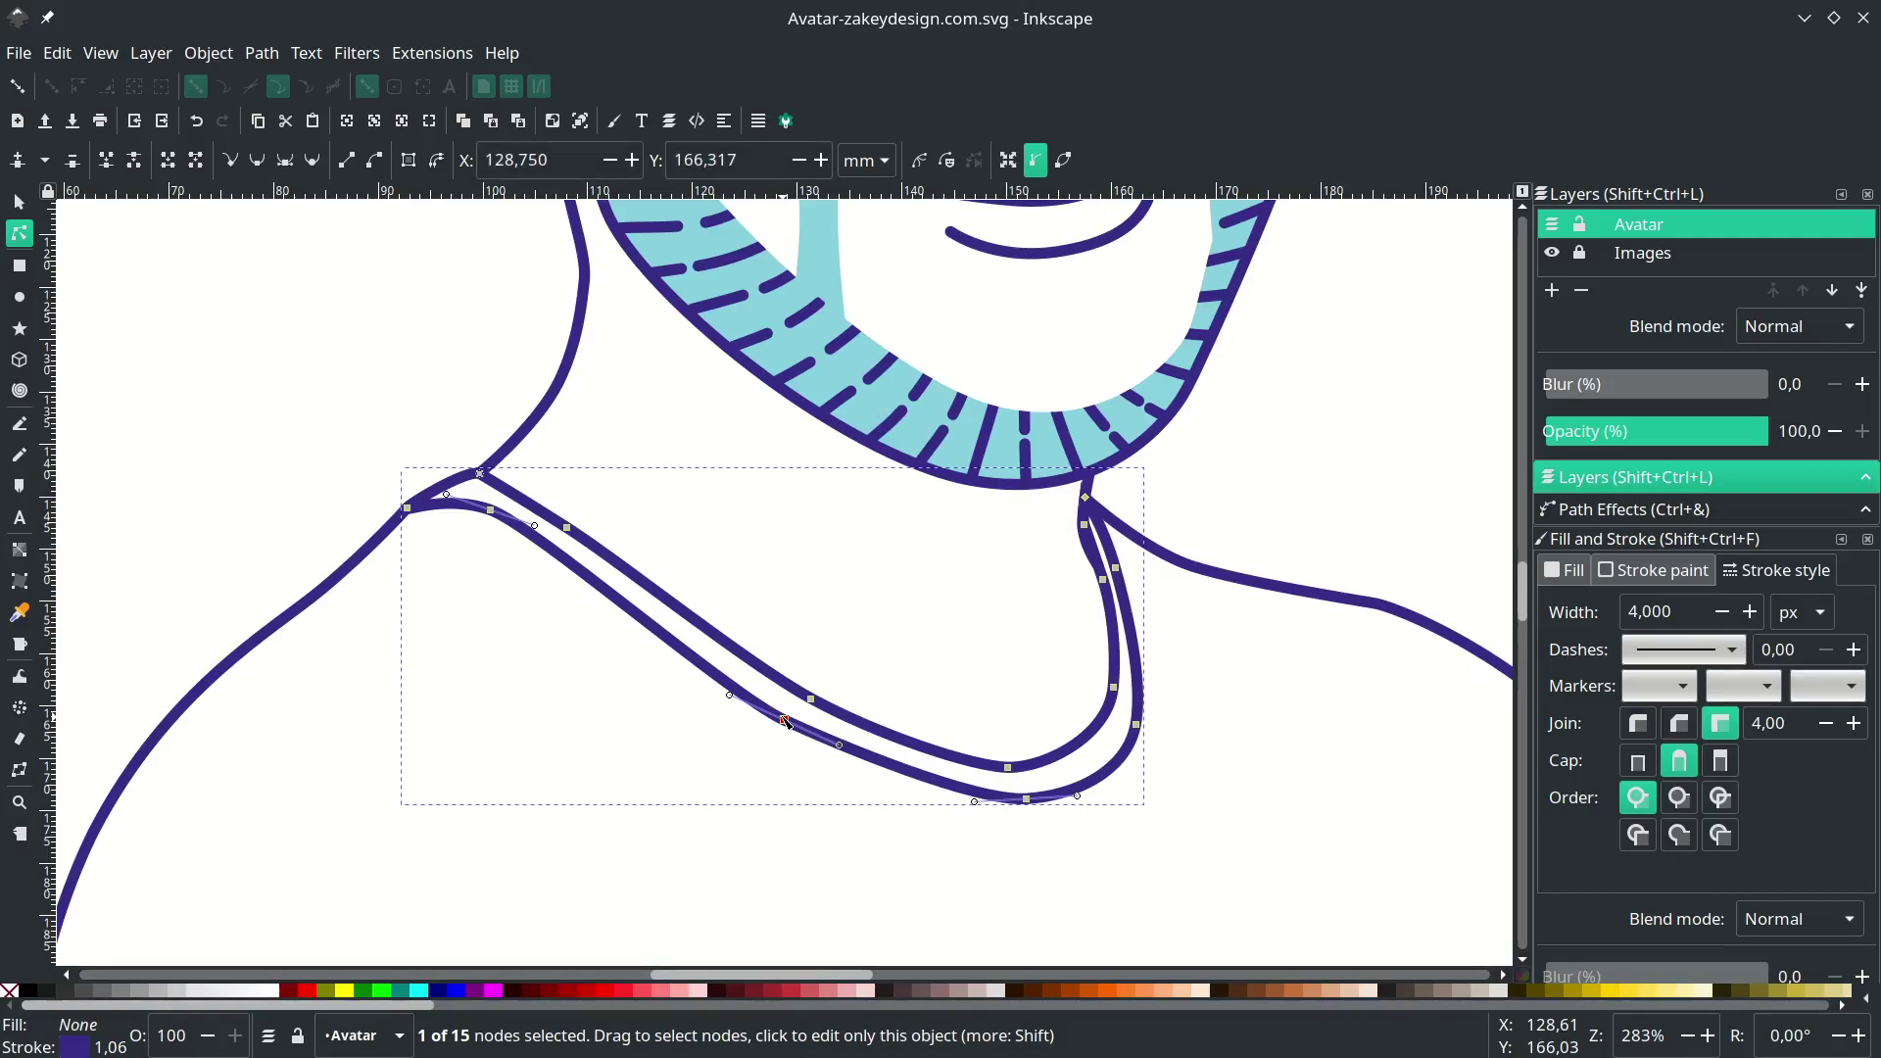
key("Delete")
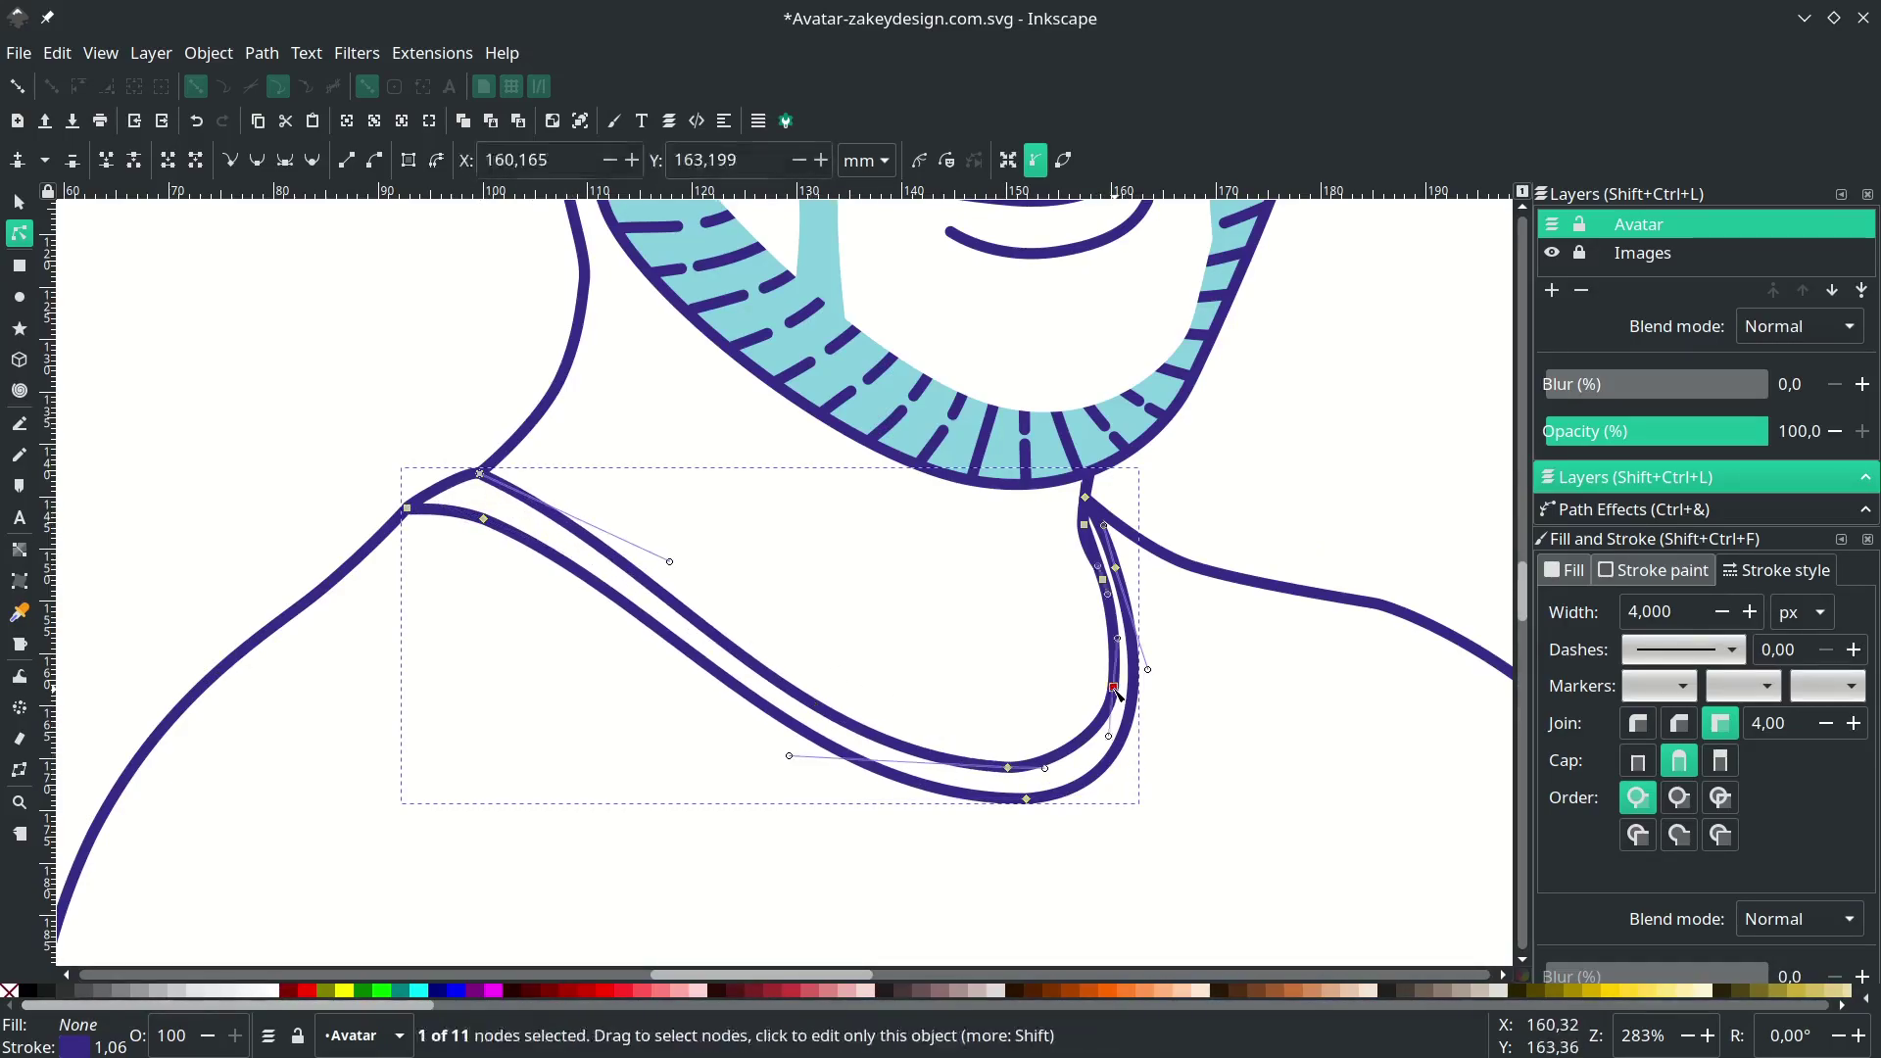
- Undo the last node nudge and delete the extra node on the short line where the collar meets the neck
scroll(1117, 586, "up", 4)
left_click_drag(1041, 598, 1056, 591)
left_click_drag(966, 377, 971, 375)
key("ctrl+z")
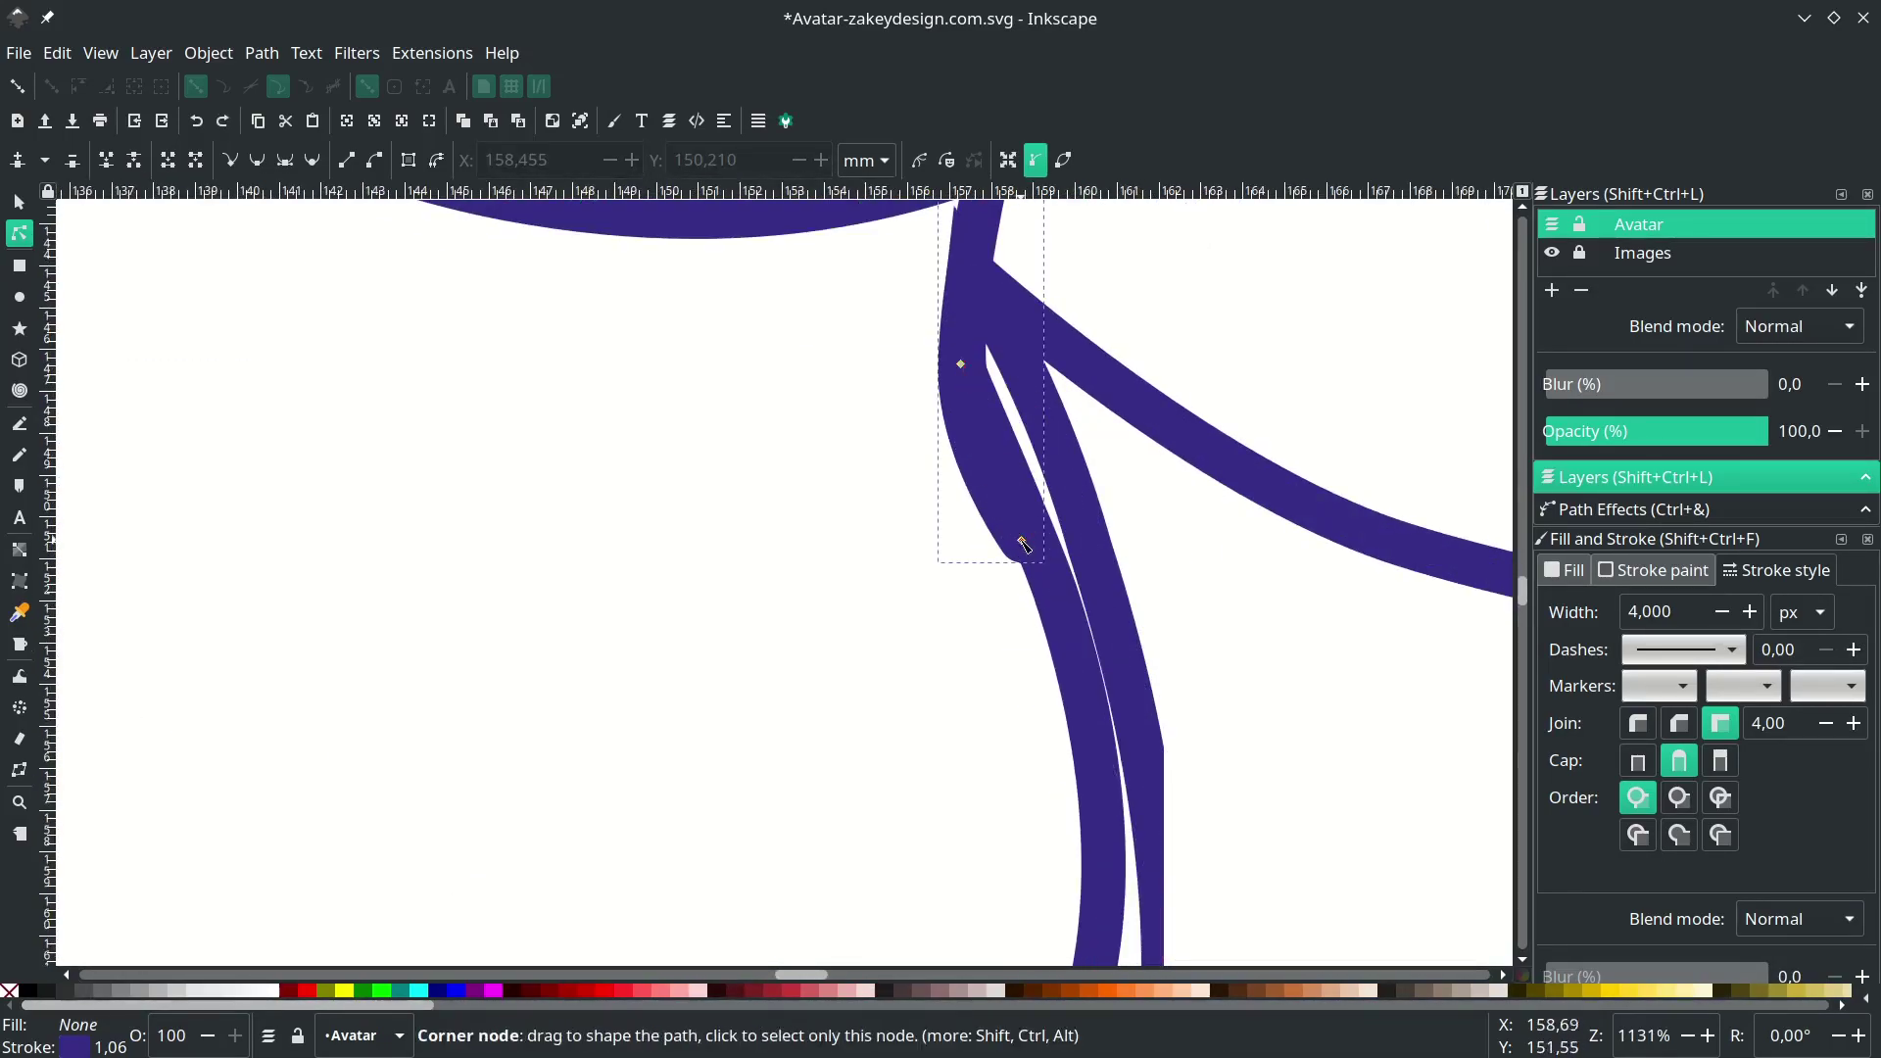
left_click(1022, 541, "ctrl+alt")
- Reposition the nodes at the collar's shoulder end and along its lower curve, and save the drawing
scroll(983, 533, "up", 4)
scroll(1082, 303, "down", 4)
left_click(453, 365)
left_click_drag(451, 366, 449, 379)
left_click_drag(1000, 639, 1001, 651)
double_click(1184, 343)
scroll(1186, 343, "down", 1)
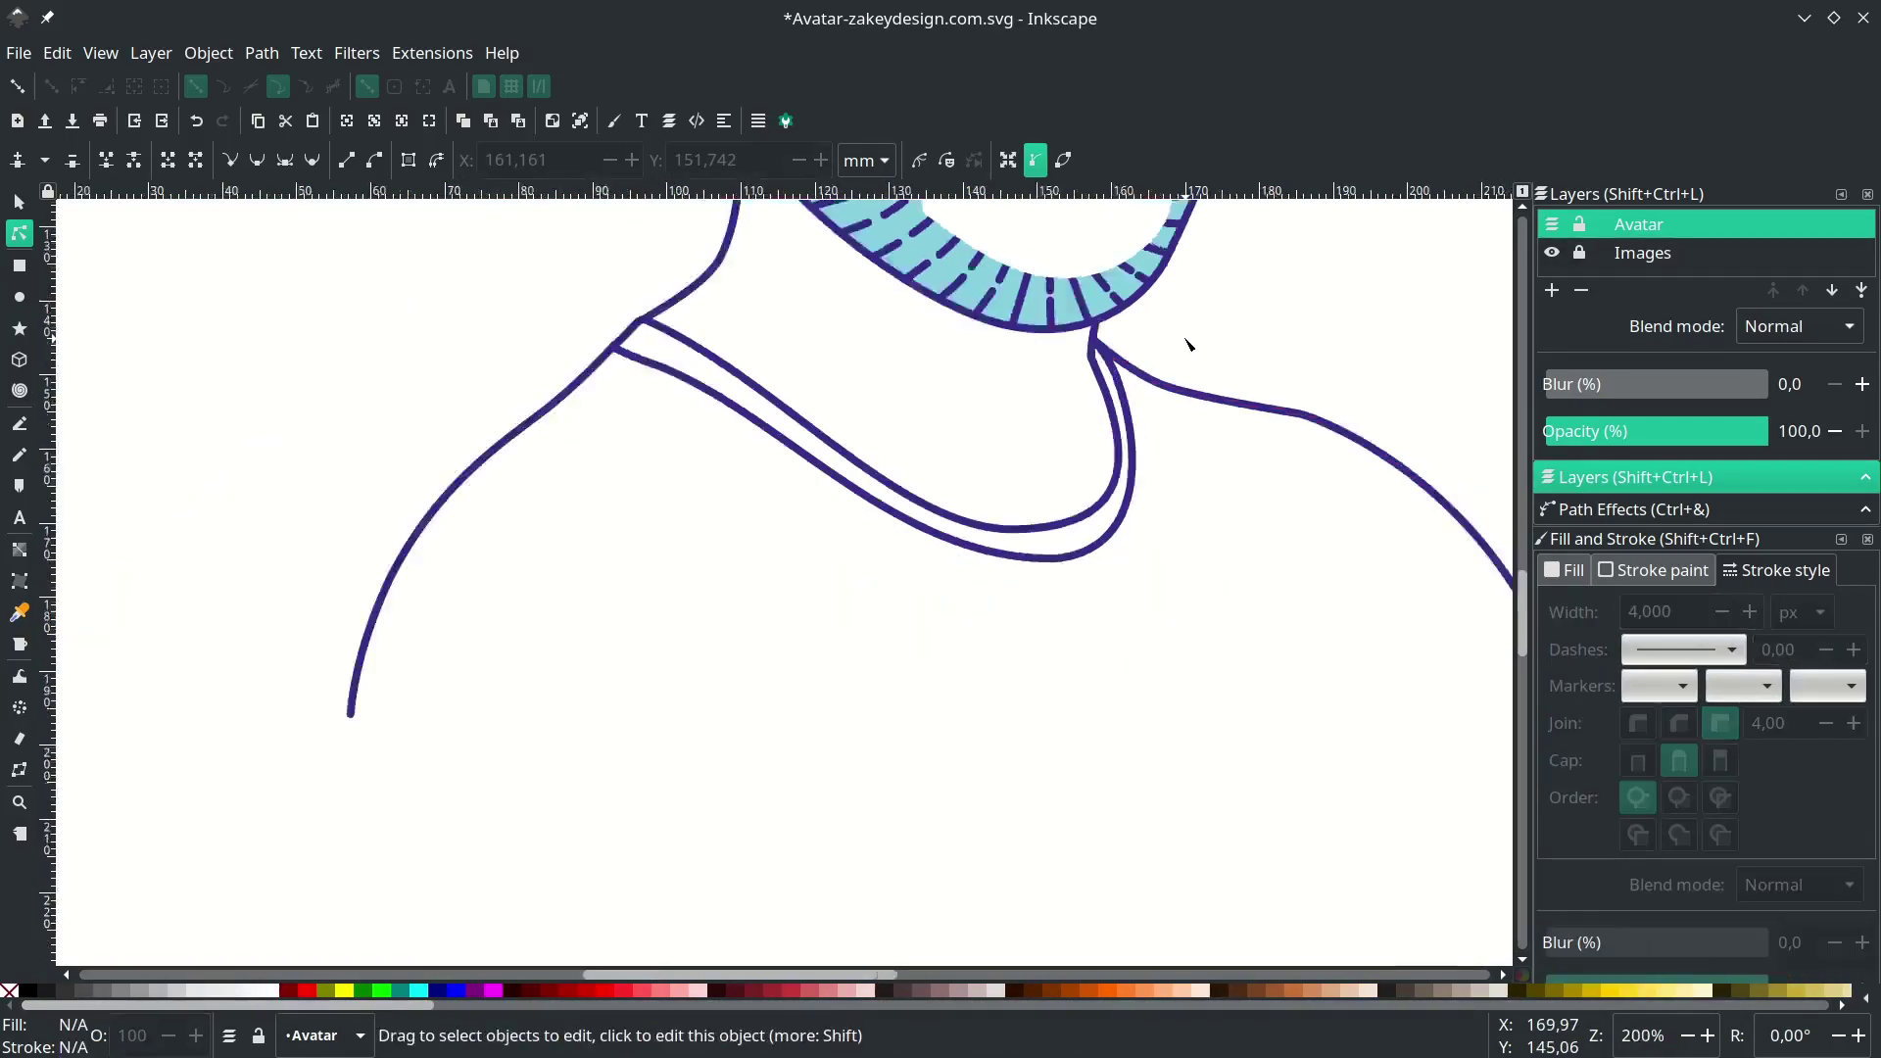
scroll(1028, 731, "down", 2)
key("ctrl+s")
- Nudge two more nodes of the avatar's linework and save the drawing
scroll(824, 655, "up", 2)
left_click(876, 656)
scroll(878, 659, "up", 1)
left_click_drag(883, 658, 917, 692)
left_click_drag(1056, 557, 1051, 549)
double_click(1127, 558)
scroll(1121, 573, "down", 2)
key("ctrl+s")
- Adjust the nodes of the inner ear strokes so they sit clear of the ear's outer outline
scroll(723, 339, "up", 4)
left_click(719, 355)
left_click_drag(734, 340, 743, 336)
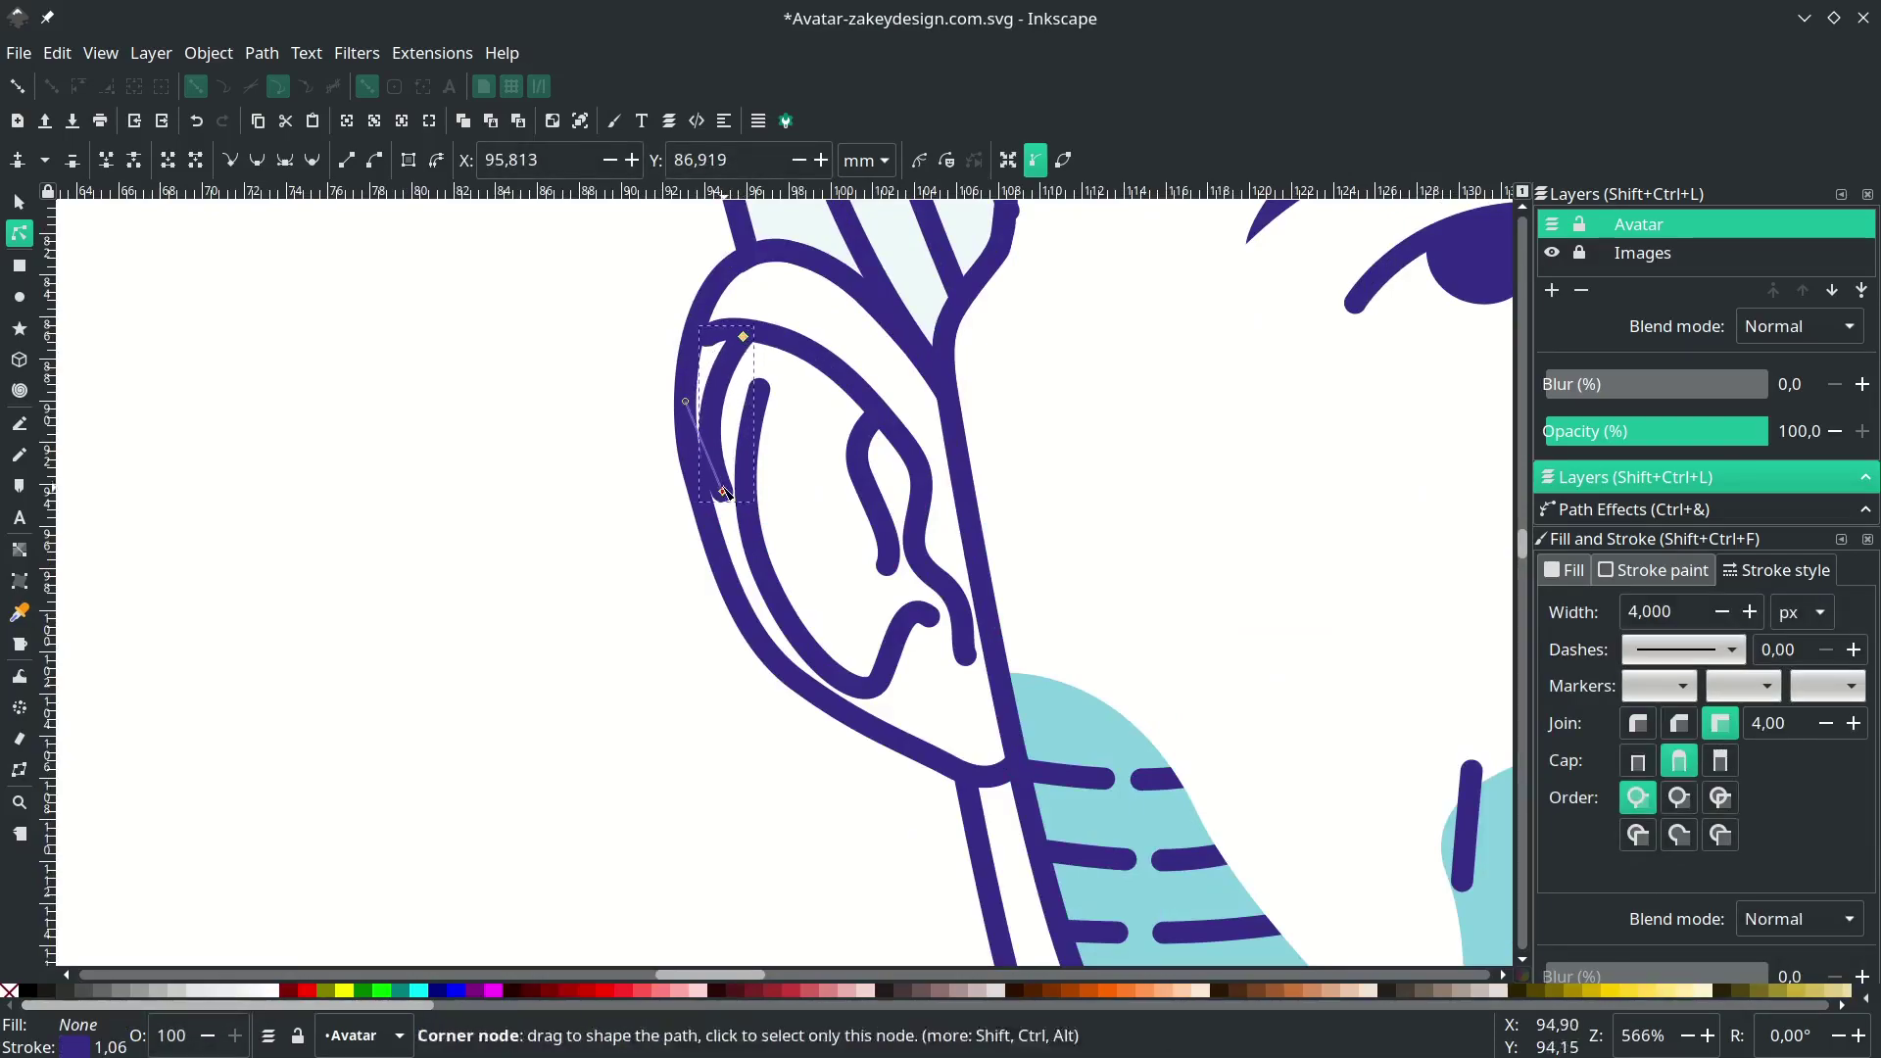
left_click_drag(723, 491, 727, 495)
left_click(747, 498)
left_click_drag(879, 683, 887, 667)
left_click_drag(765, 576, 772, 573)
left_click(954, 705)
left_click(954, 705)
- Make the hair shape's light teal fill fully opaque
scroll(952, 704, "down", 2)
scroll(952, 705, "up", 5)
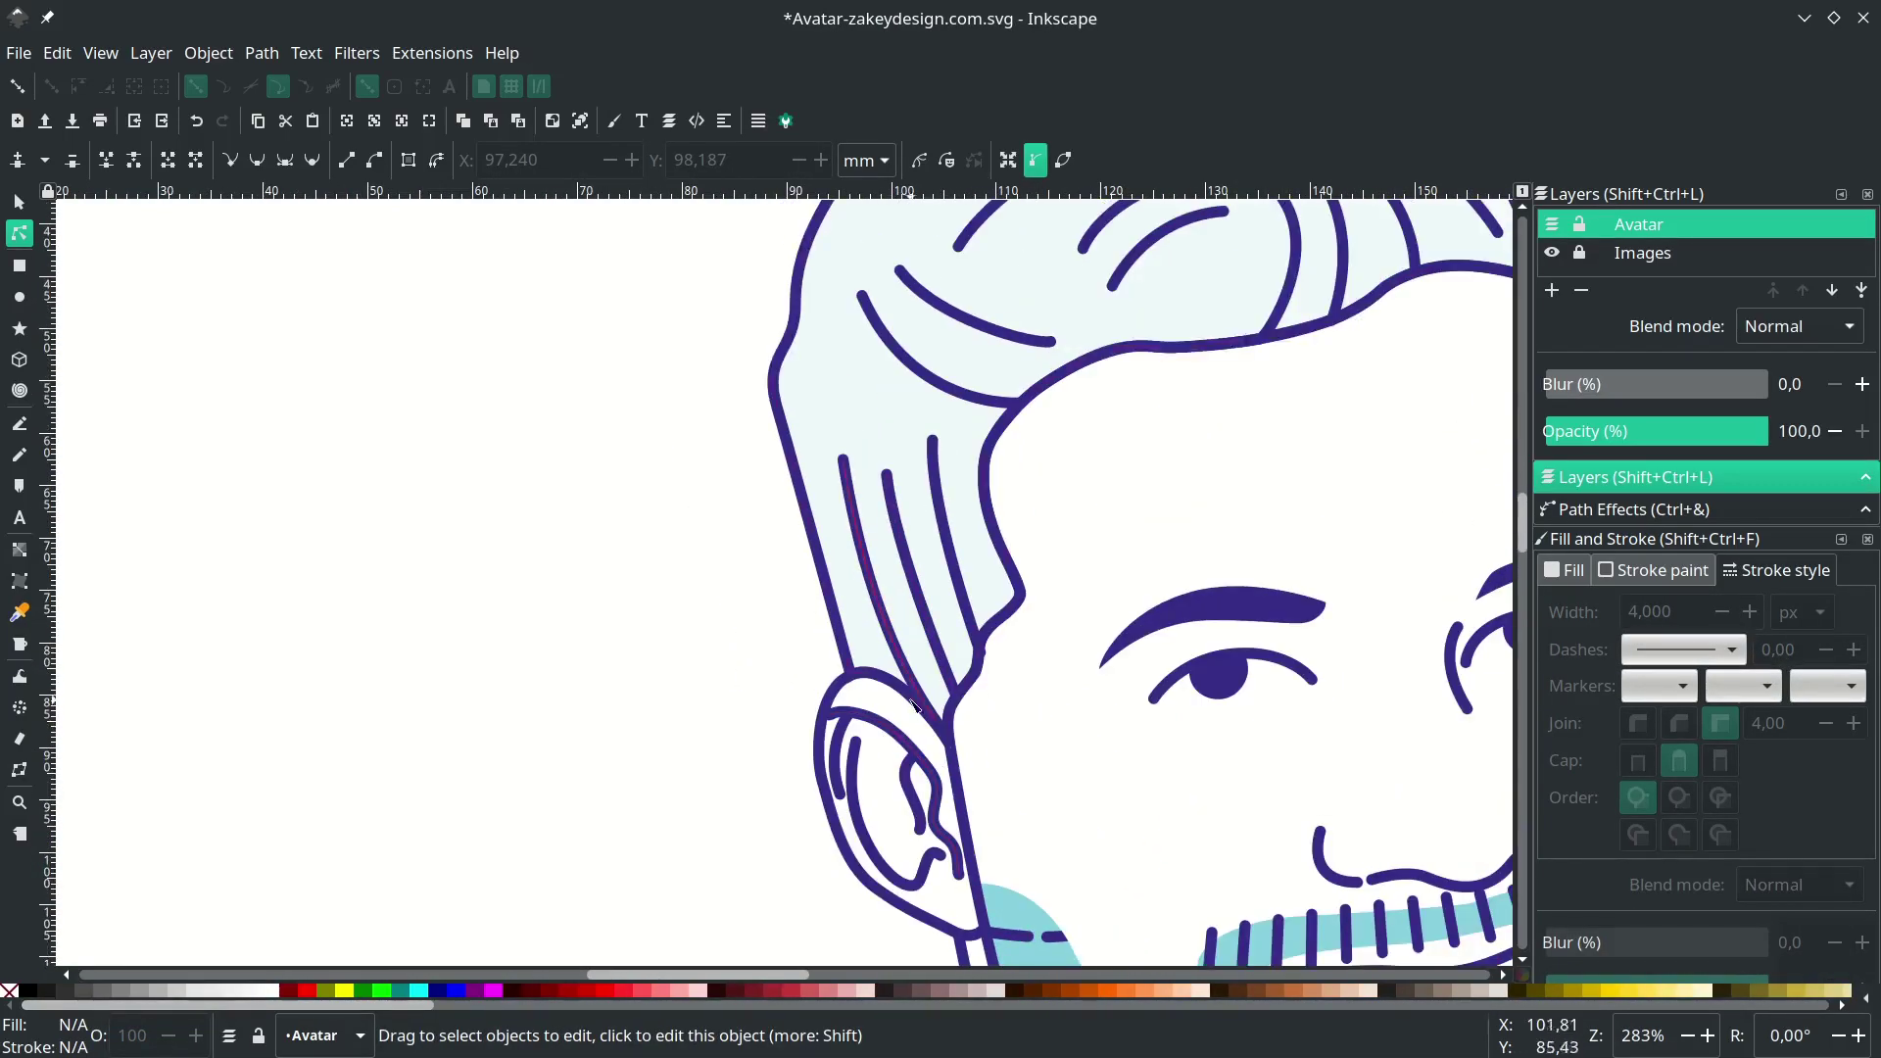
key("1")
left_click_drag(911, 704, 782, 658)
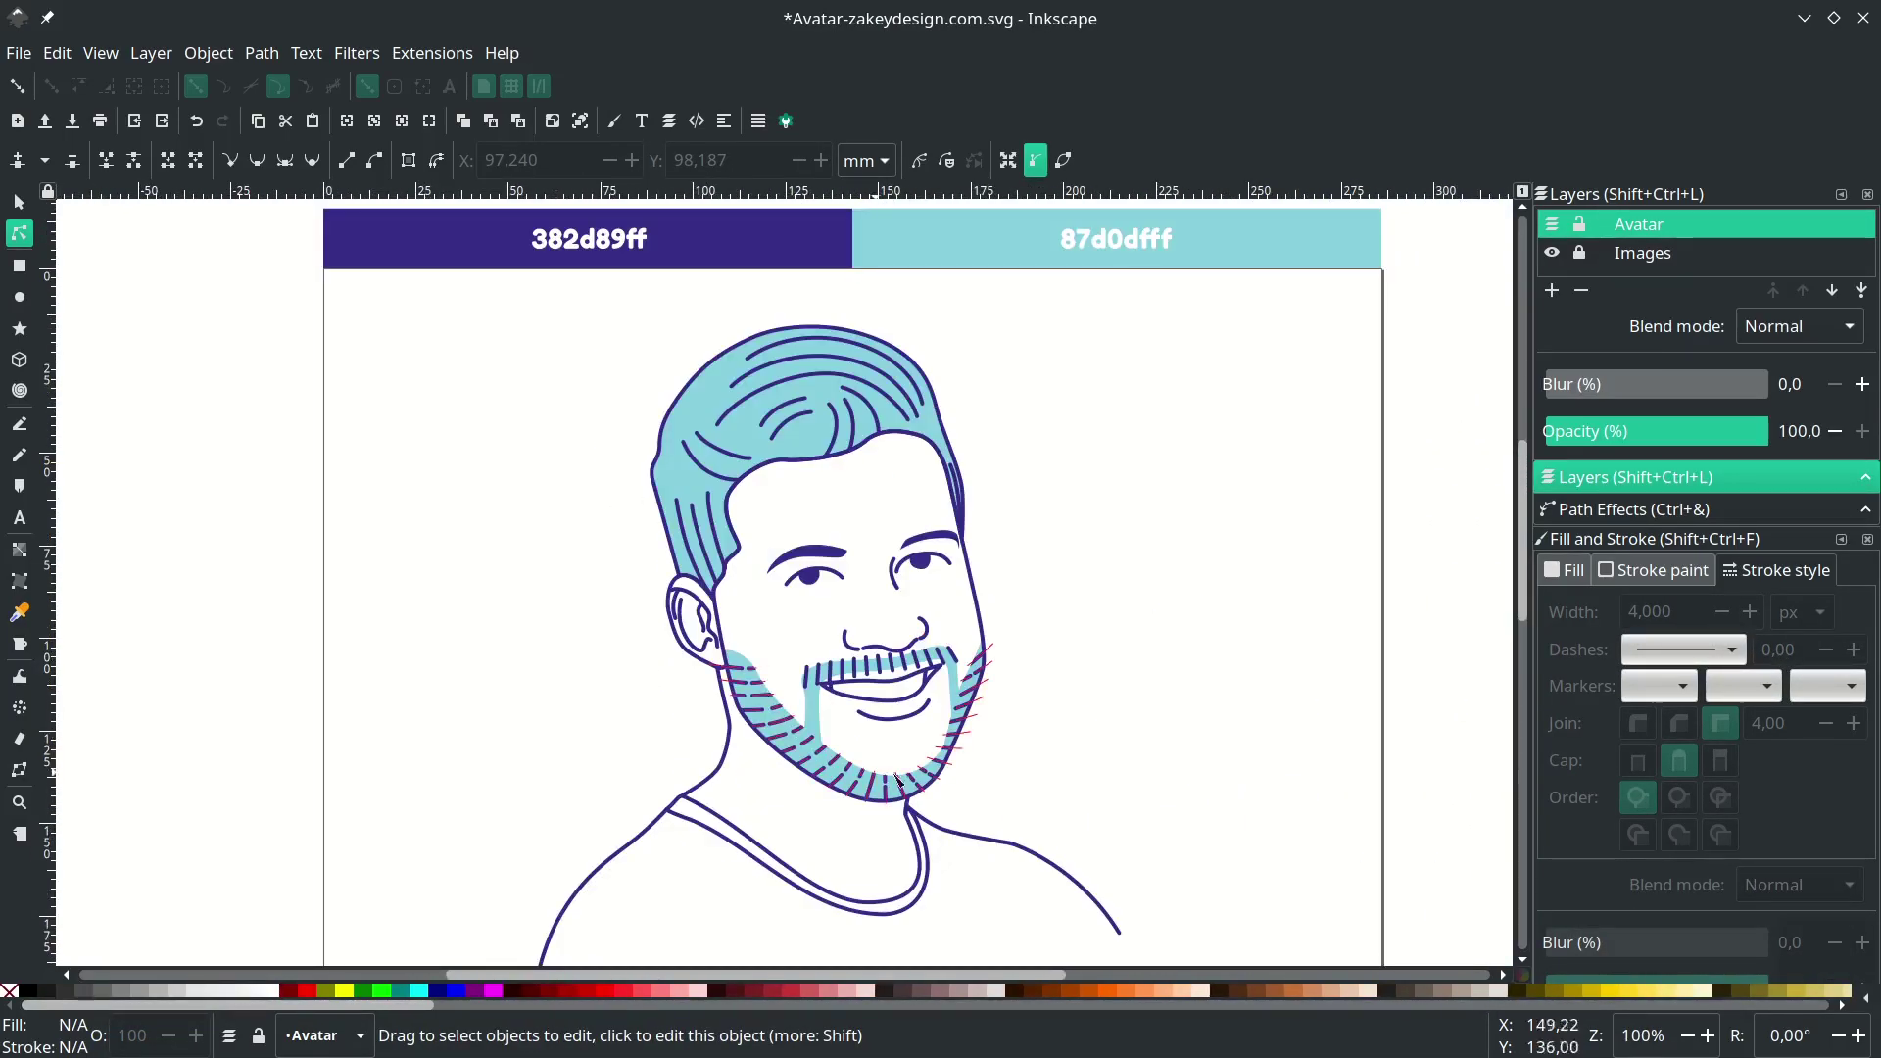
scroll(771, 480, "up", 4)
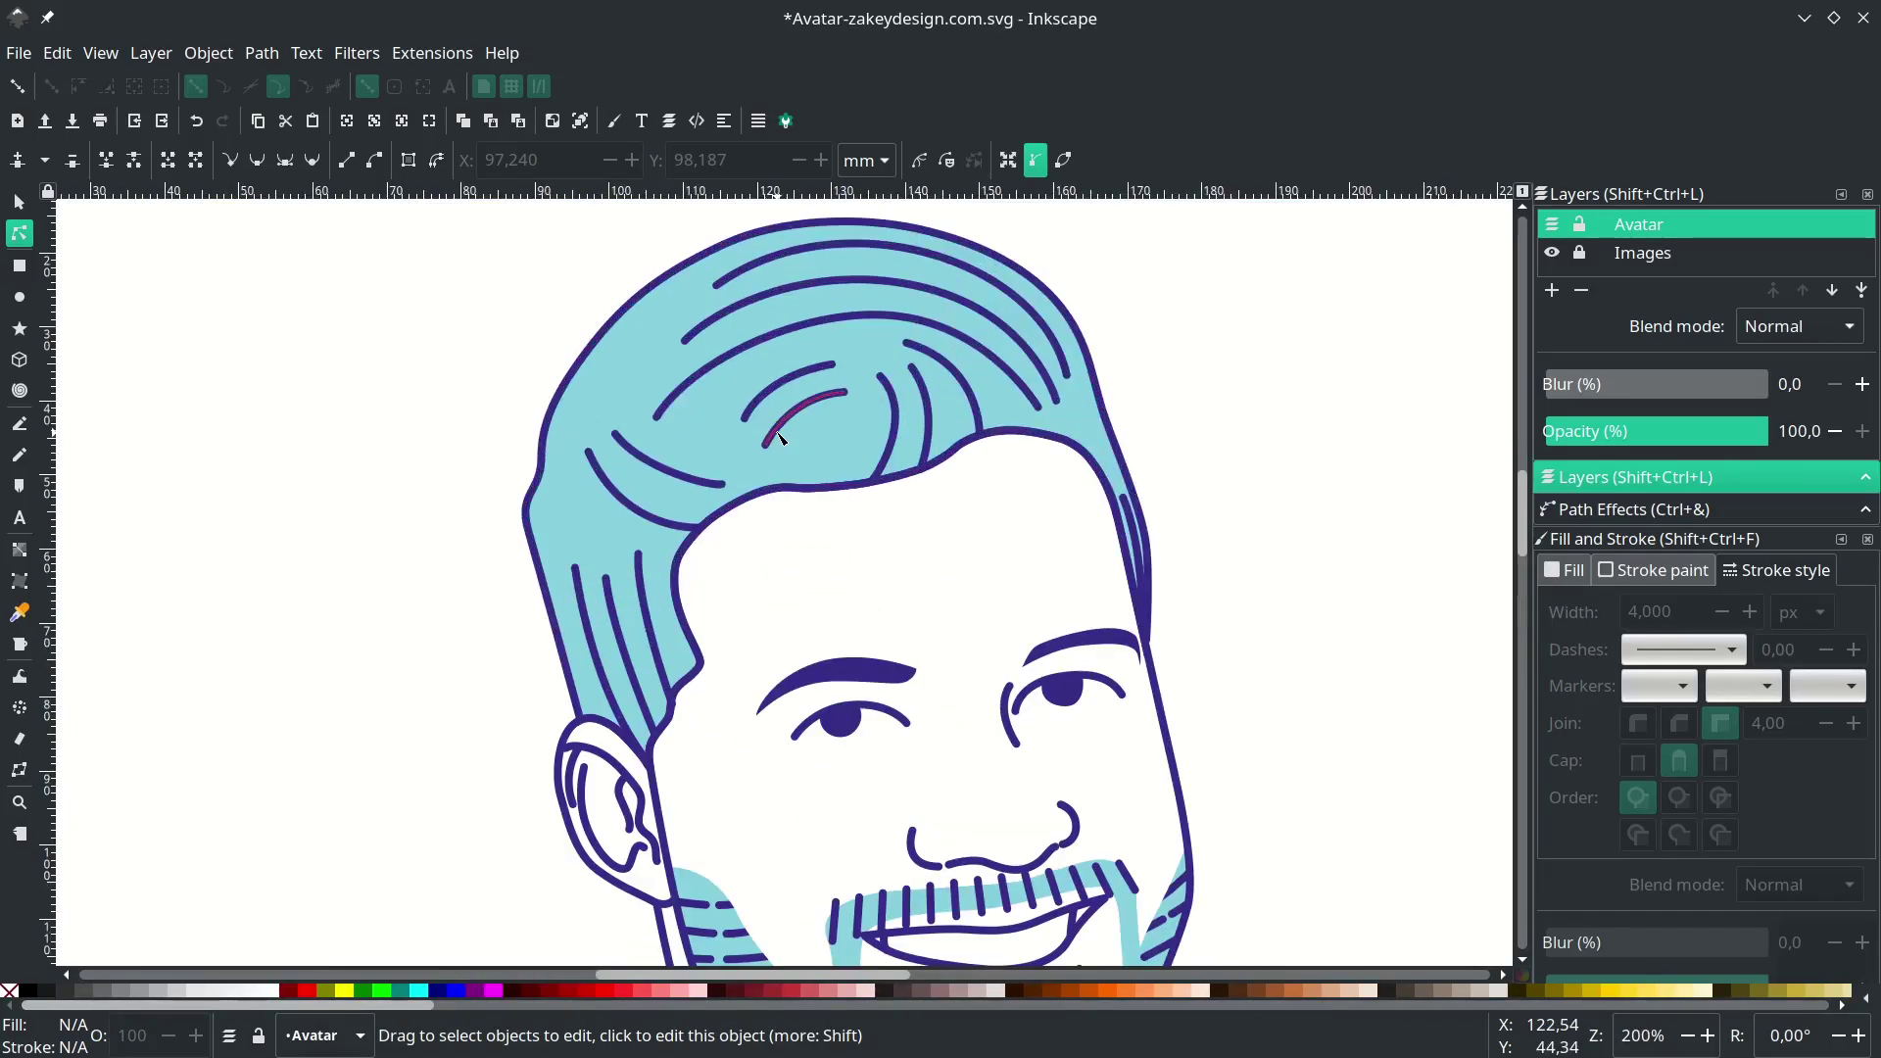
- Draw a closed four-sided cutting shape about 6 mm wide across the middle of the first short forehead strand
scroll(965, 442, "up", 2)
key("b")
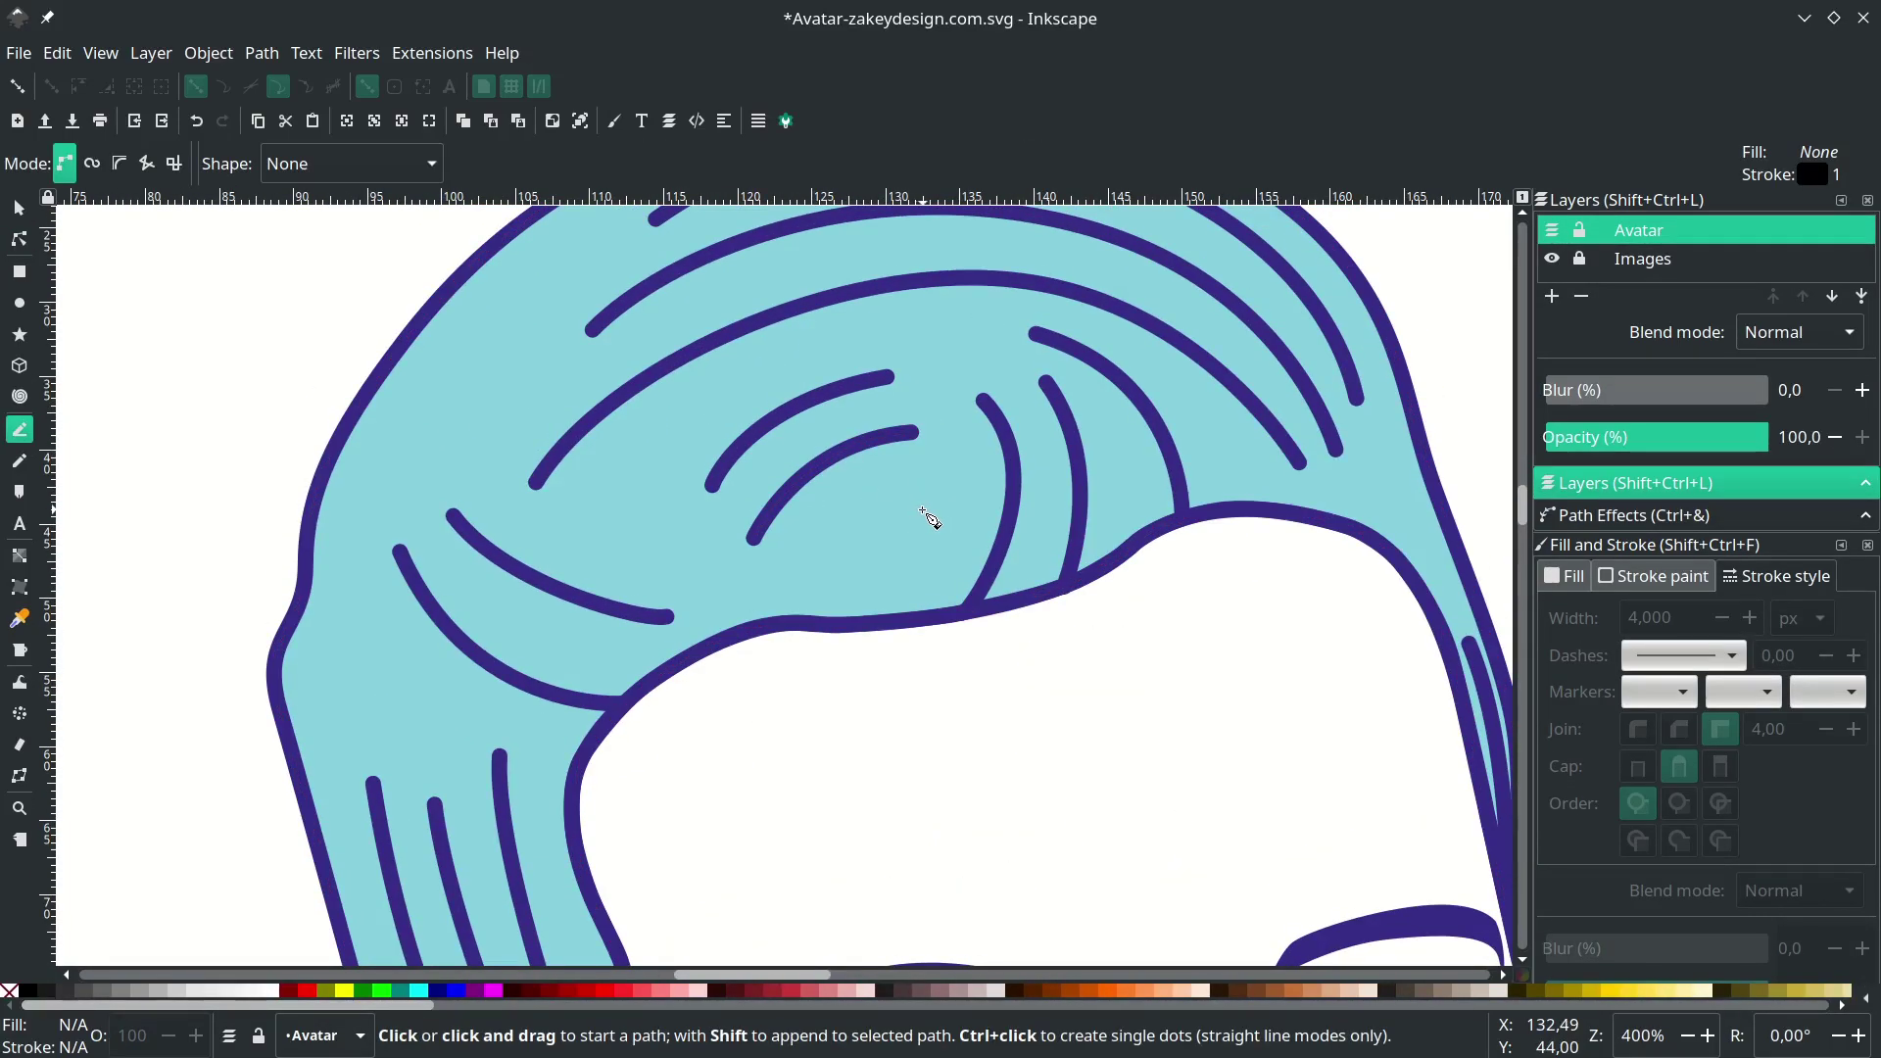
scroll(931, 516, "right", 2)
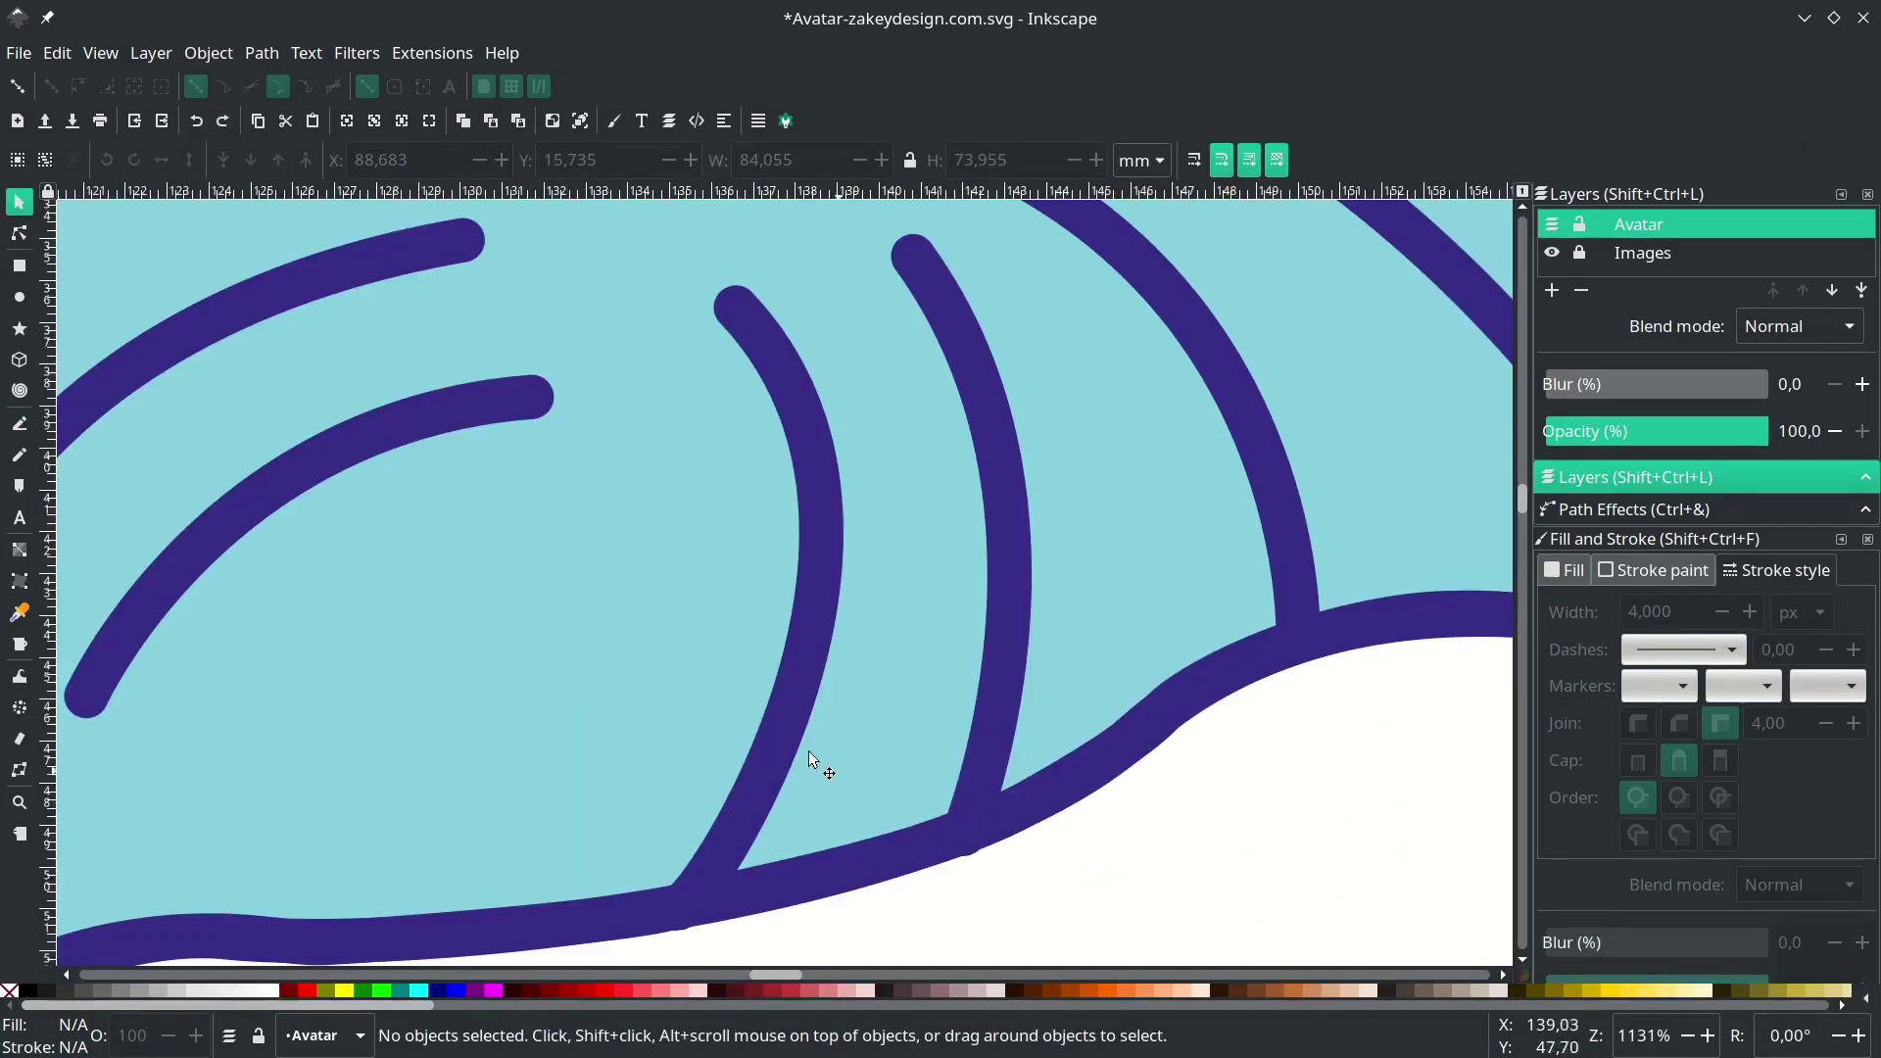
key("b")
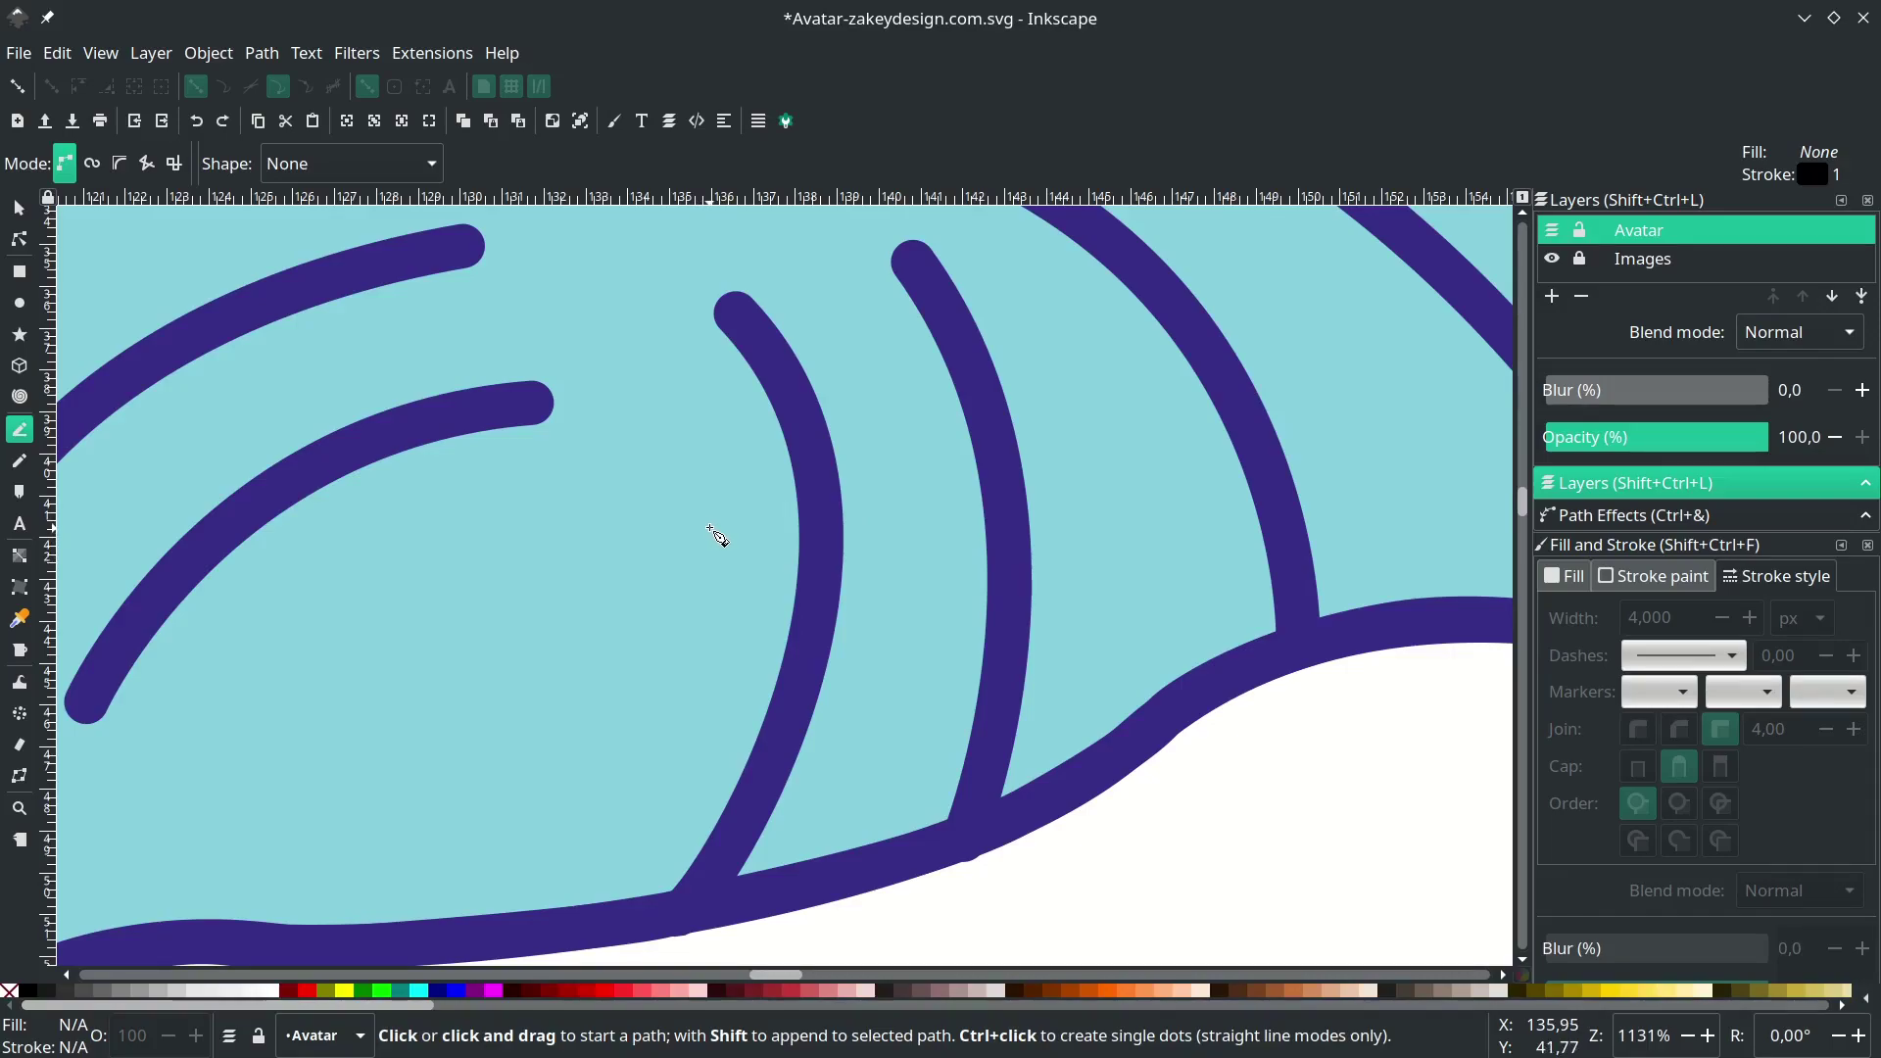
left_click(709, 527)
left_click(937, 466)
left_click(927, 593)
left_click(705, 642)
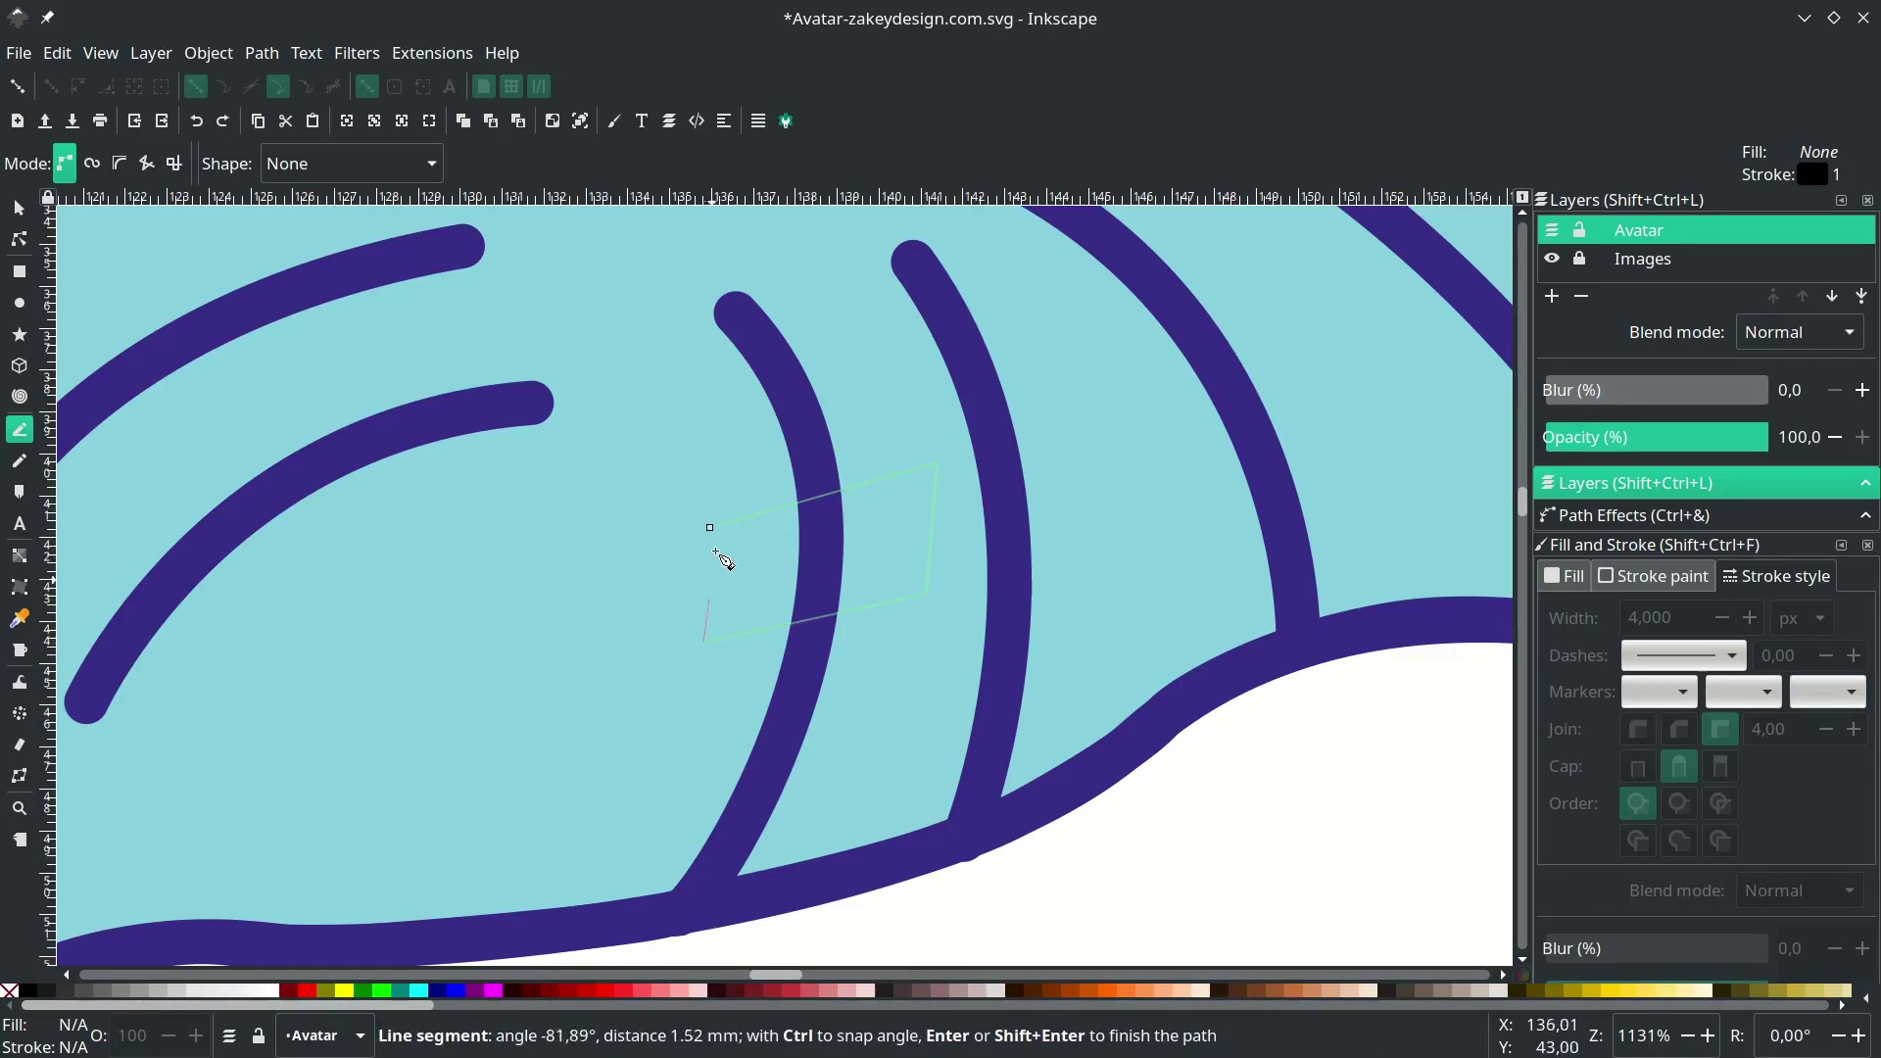
left_click(711, 529)
- Cut the forehead strand with the four-sided shape and delete the middle piece to leave a gap
key("s")
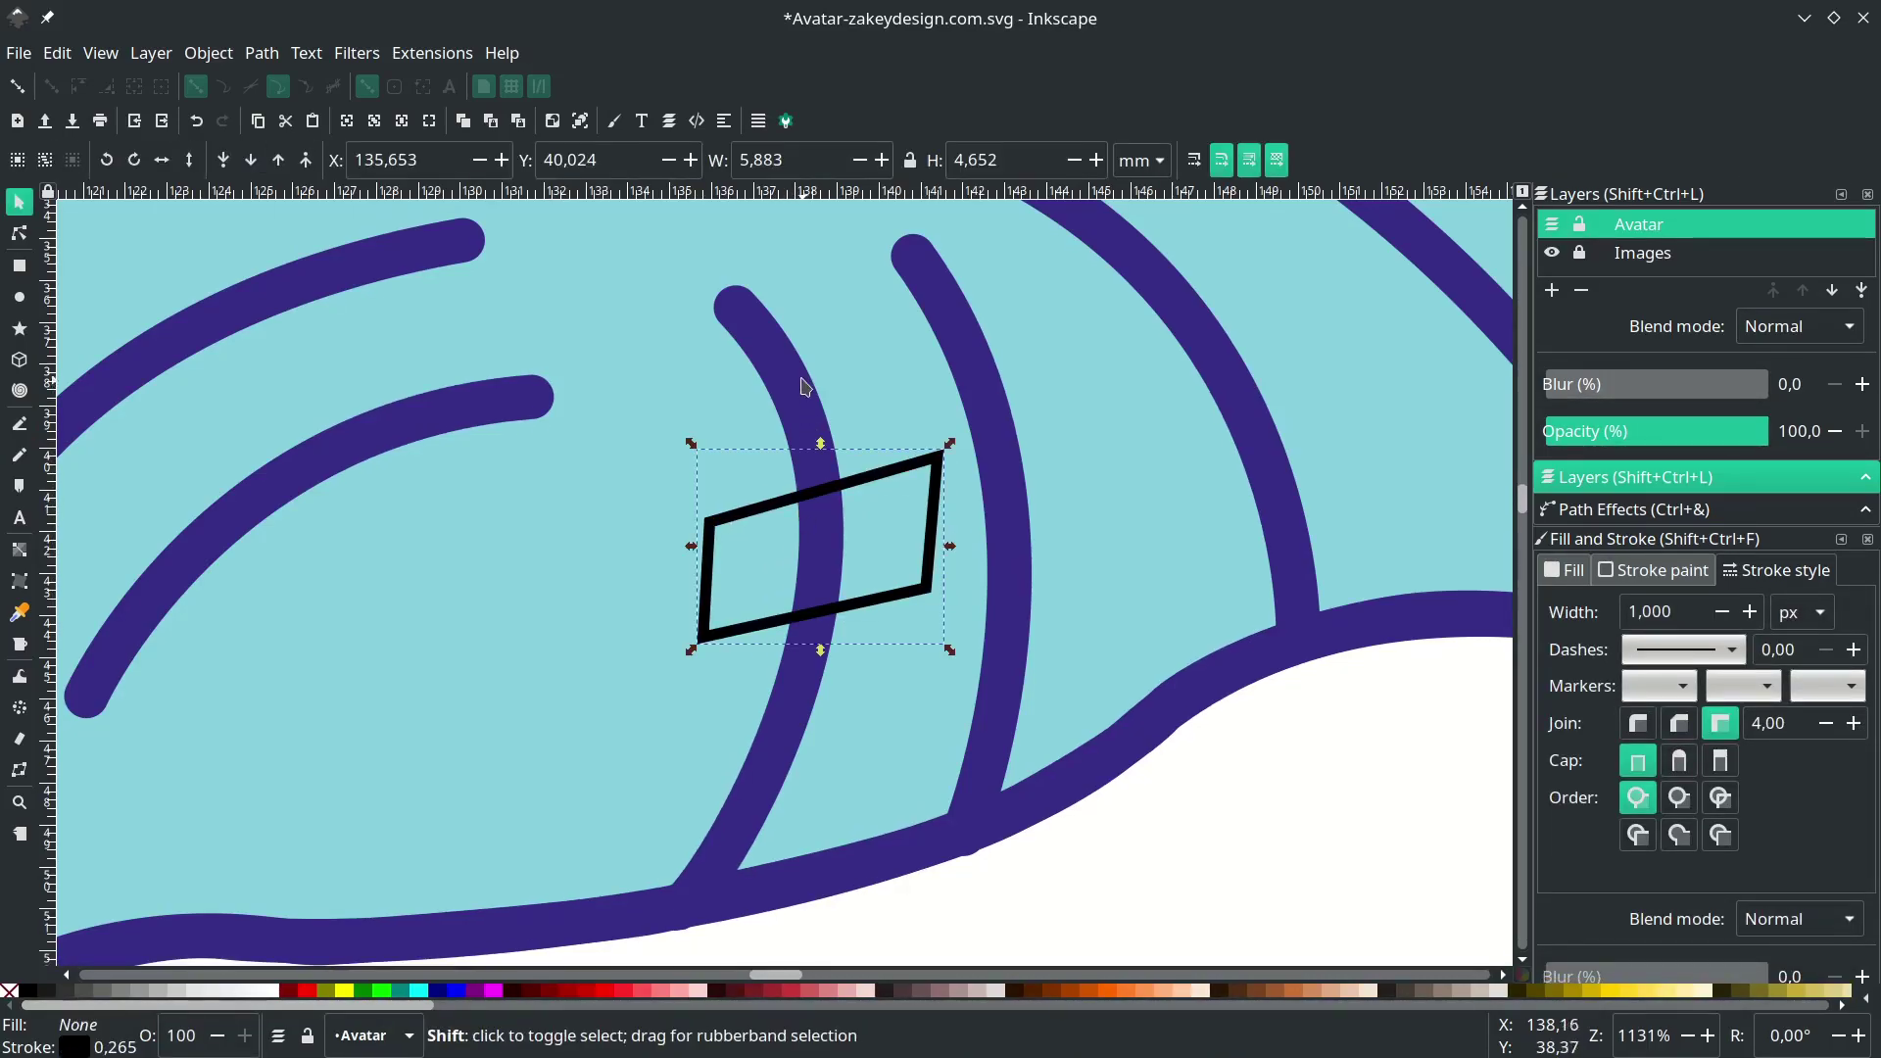
left_click(805, 388, "shift")
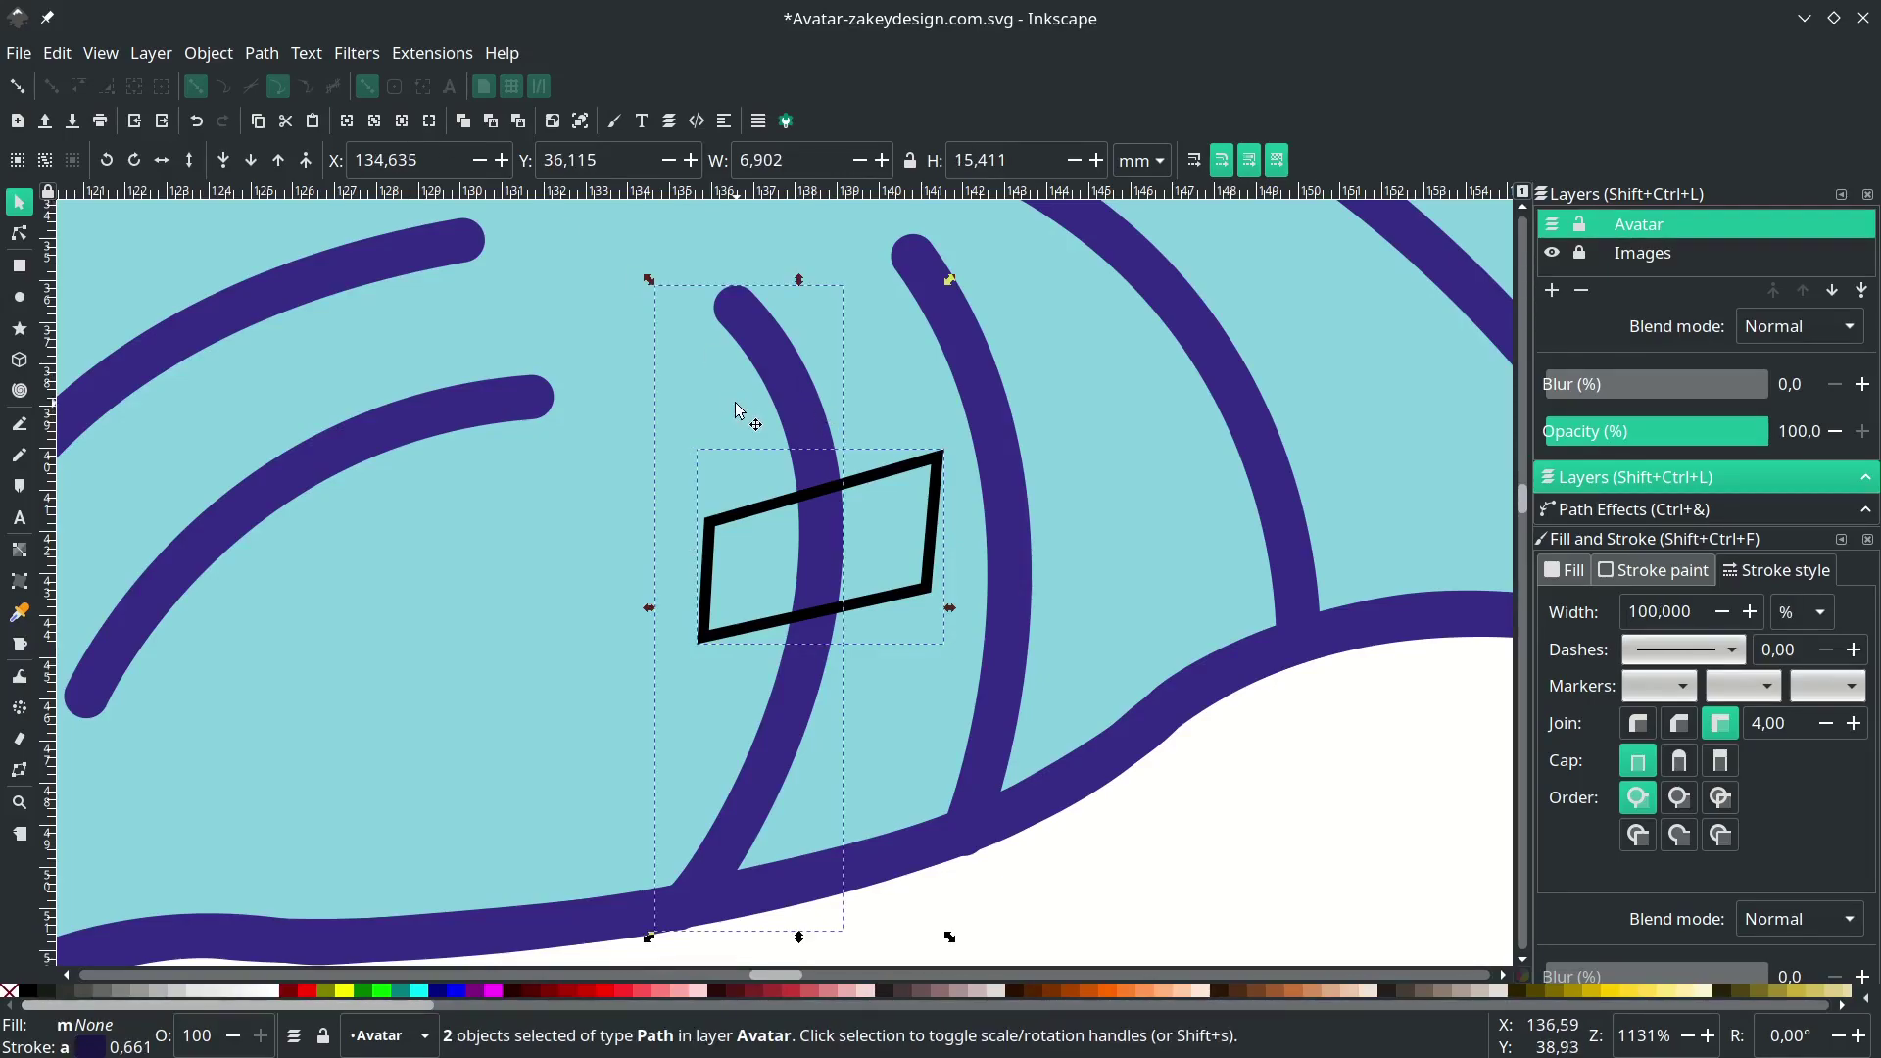
left_click(262, 53)
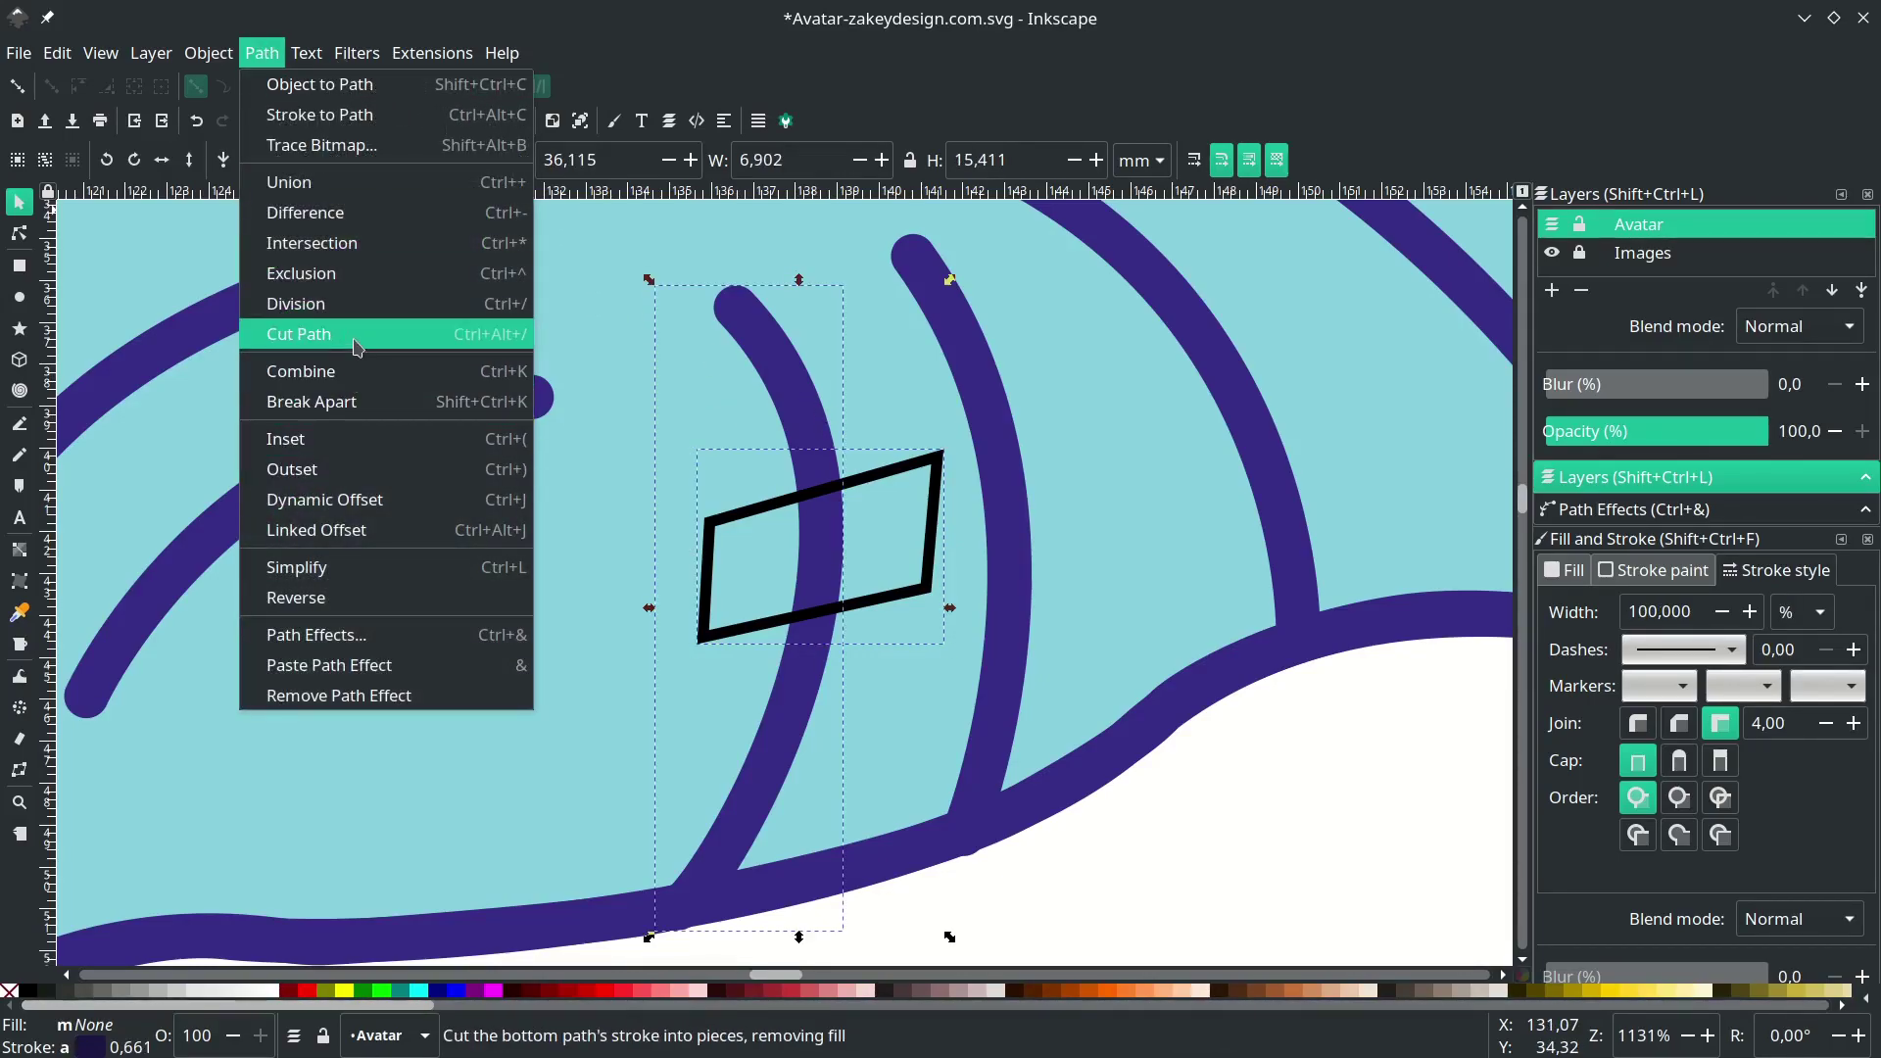
left_click(338, 336)
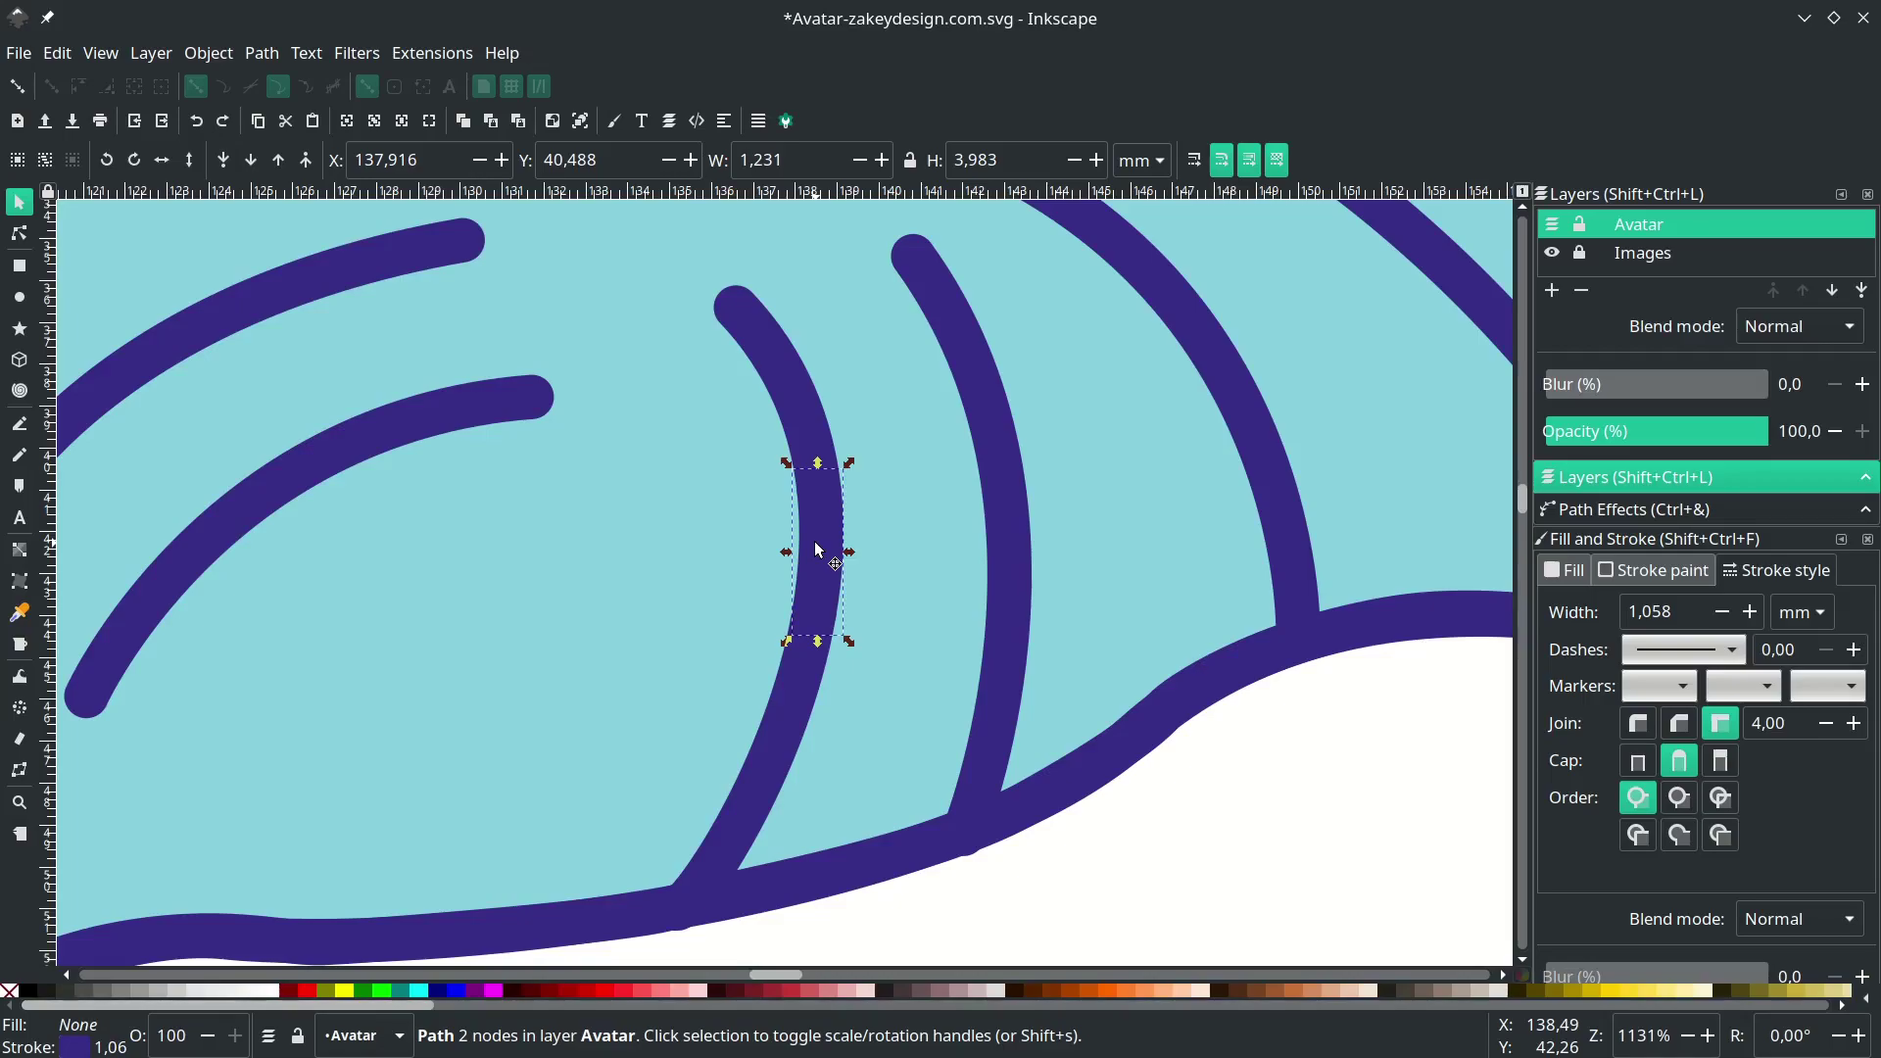
left_click_drag(819, 550, 663, 557)
key("Delete")
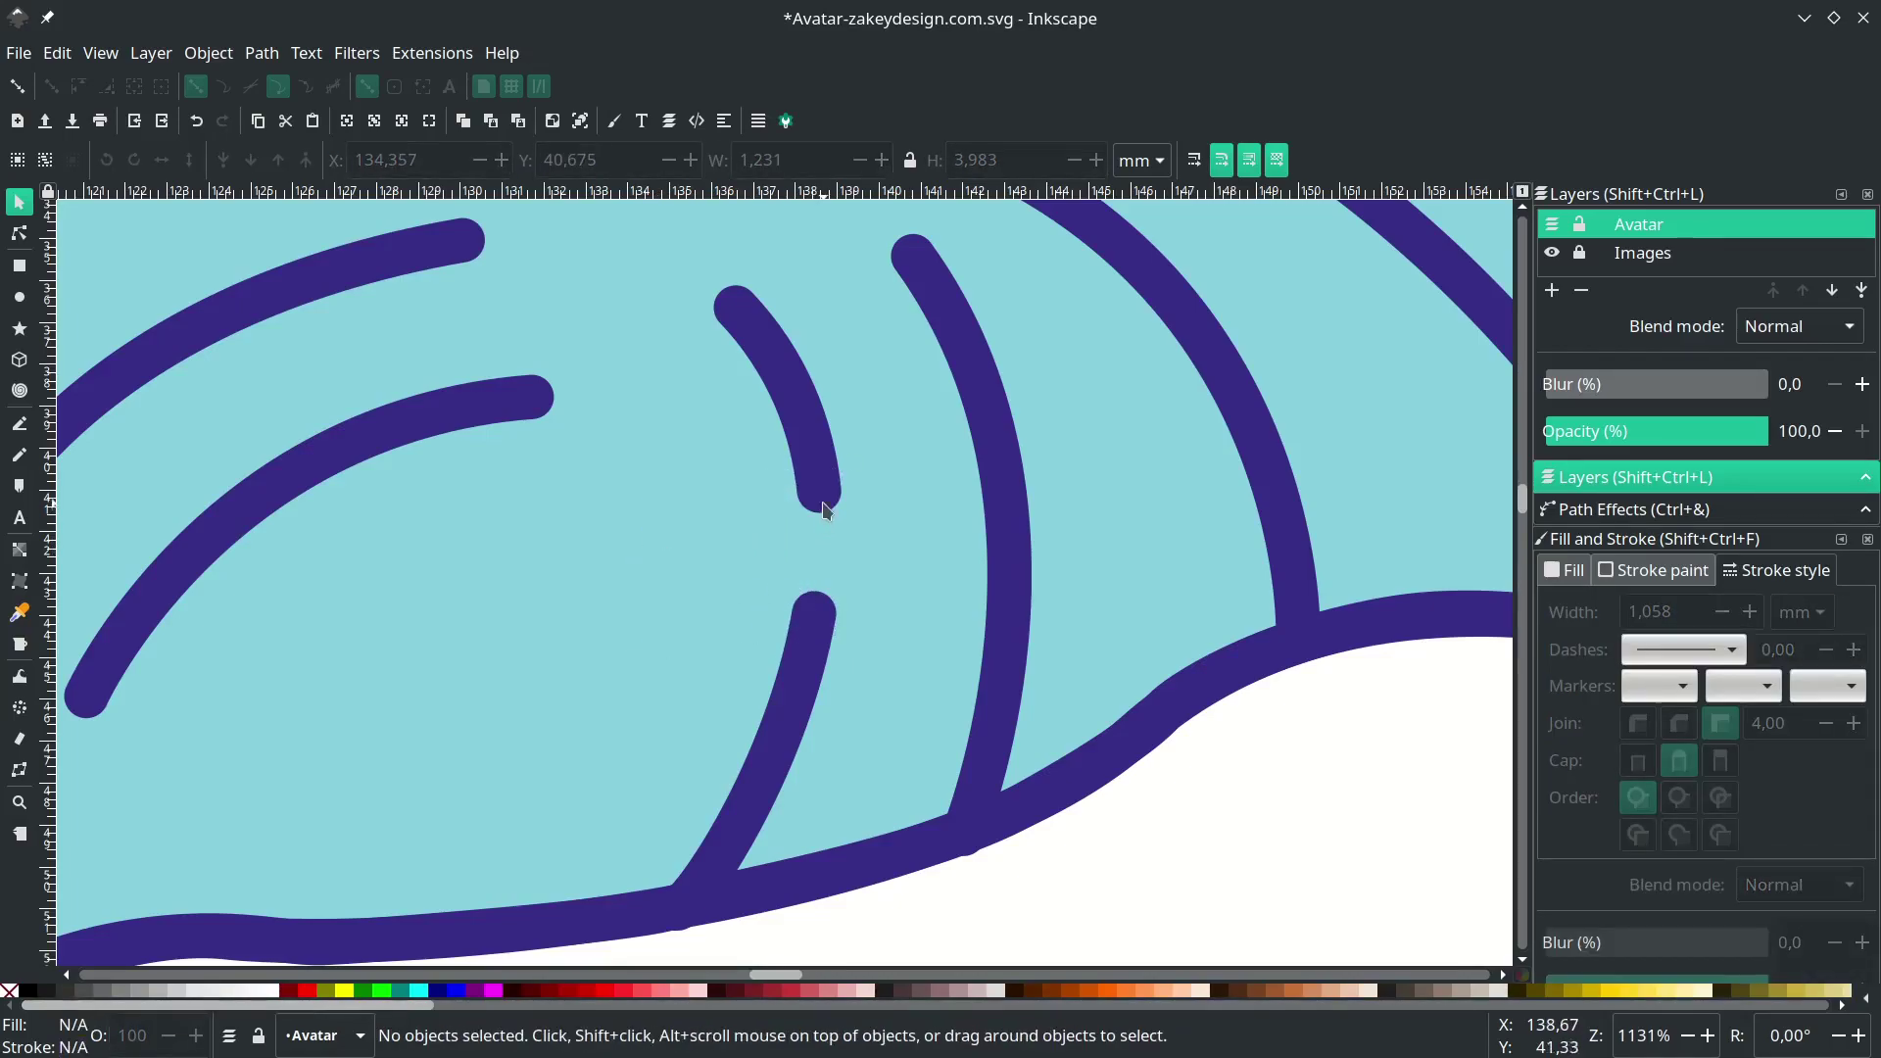
left_click(799, 431)
scroll(799, 431, "right", 1)
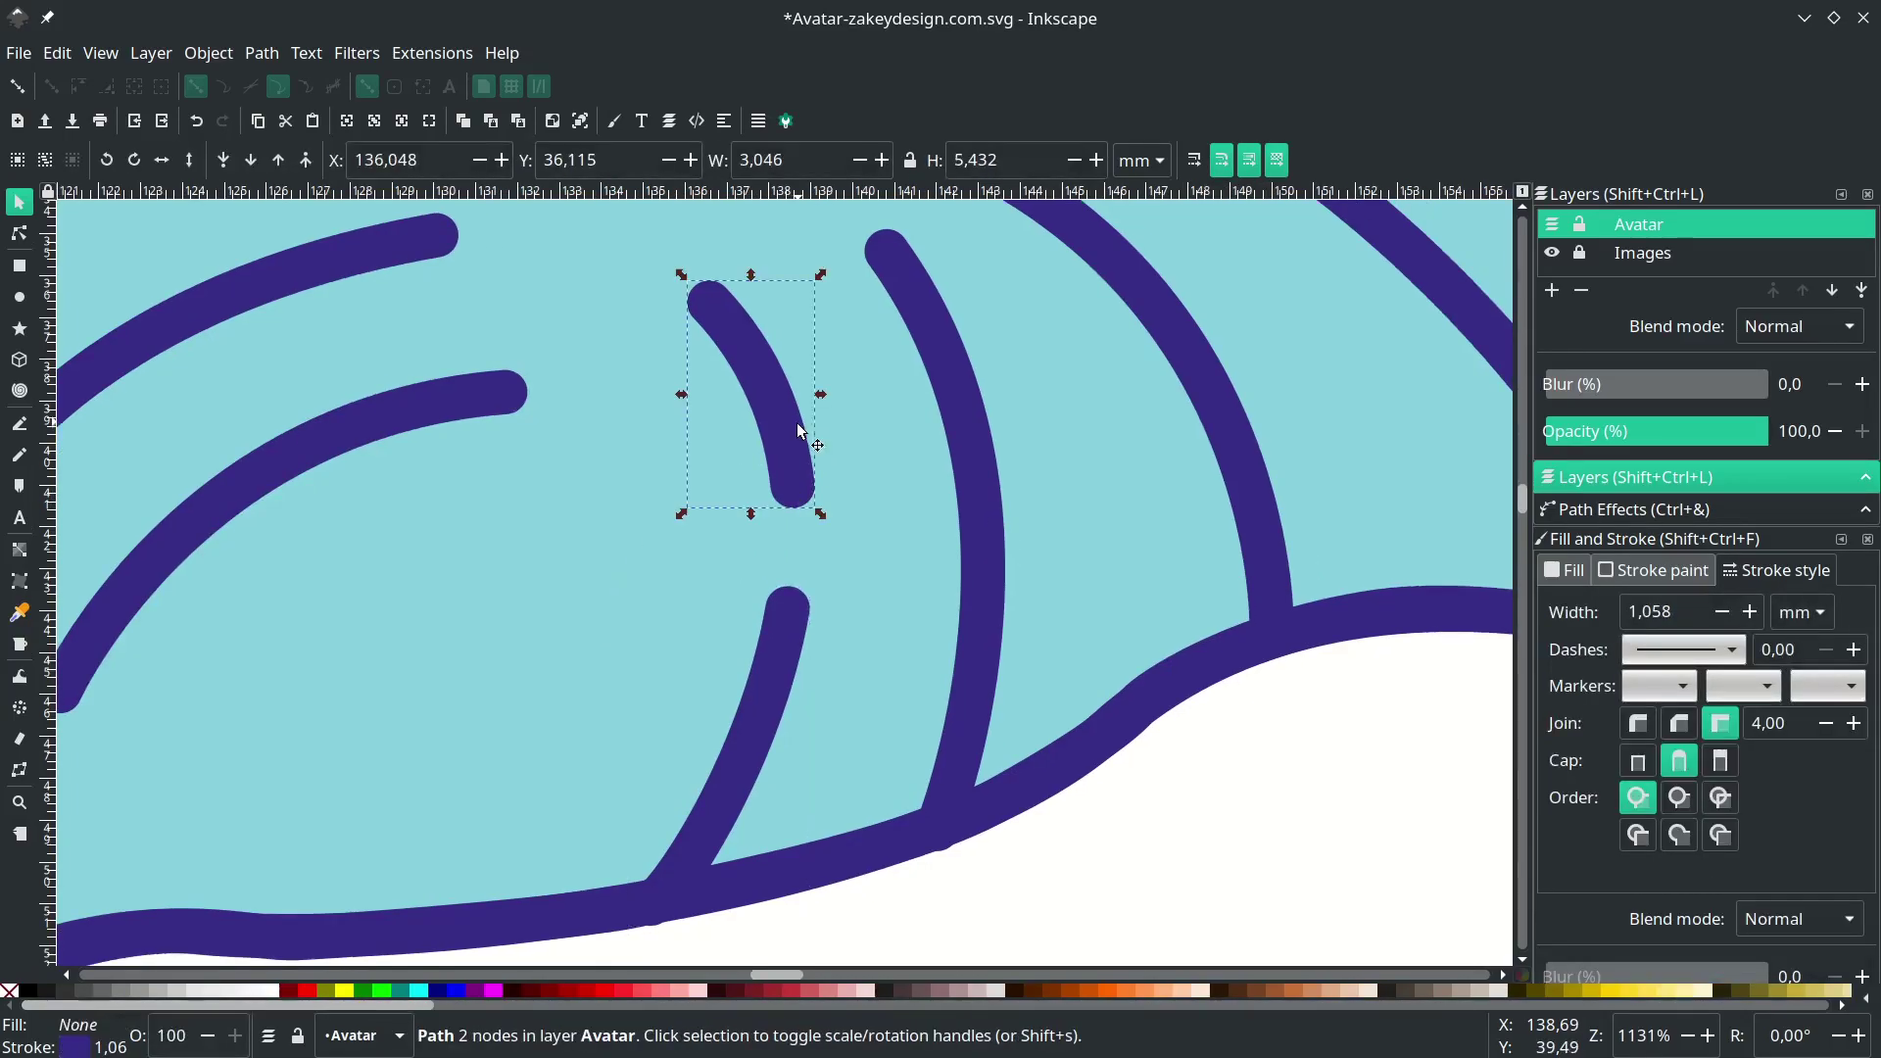
left_click(790, 600)
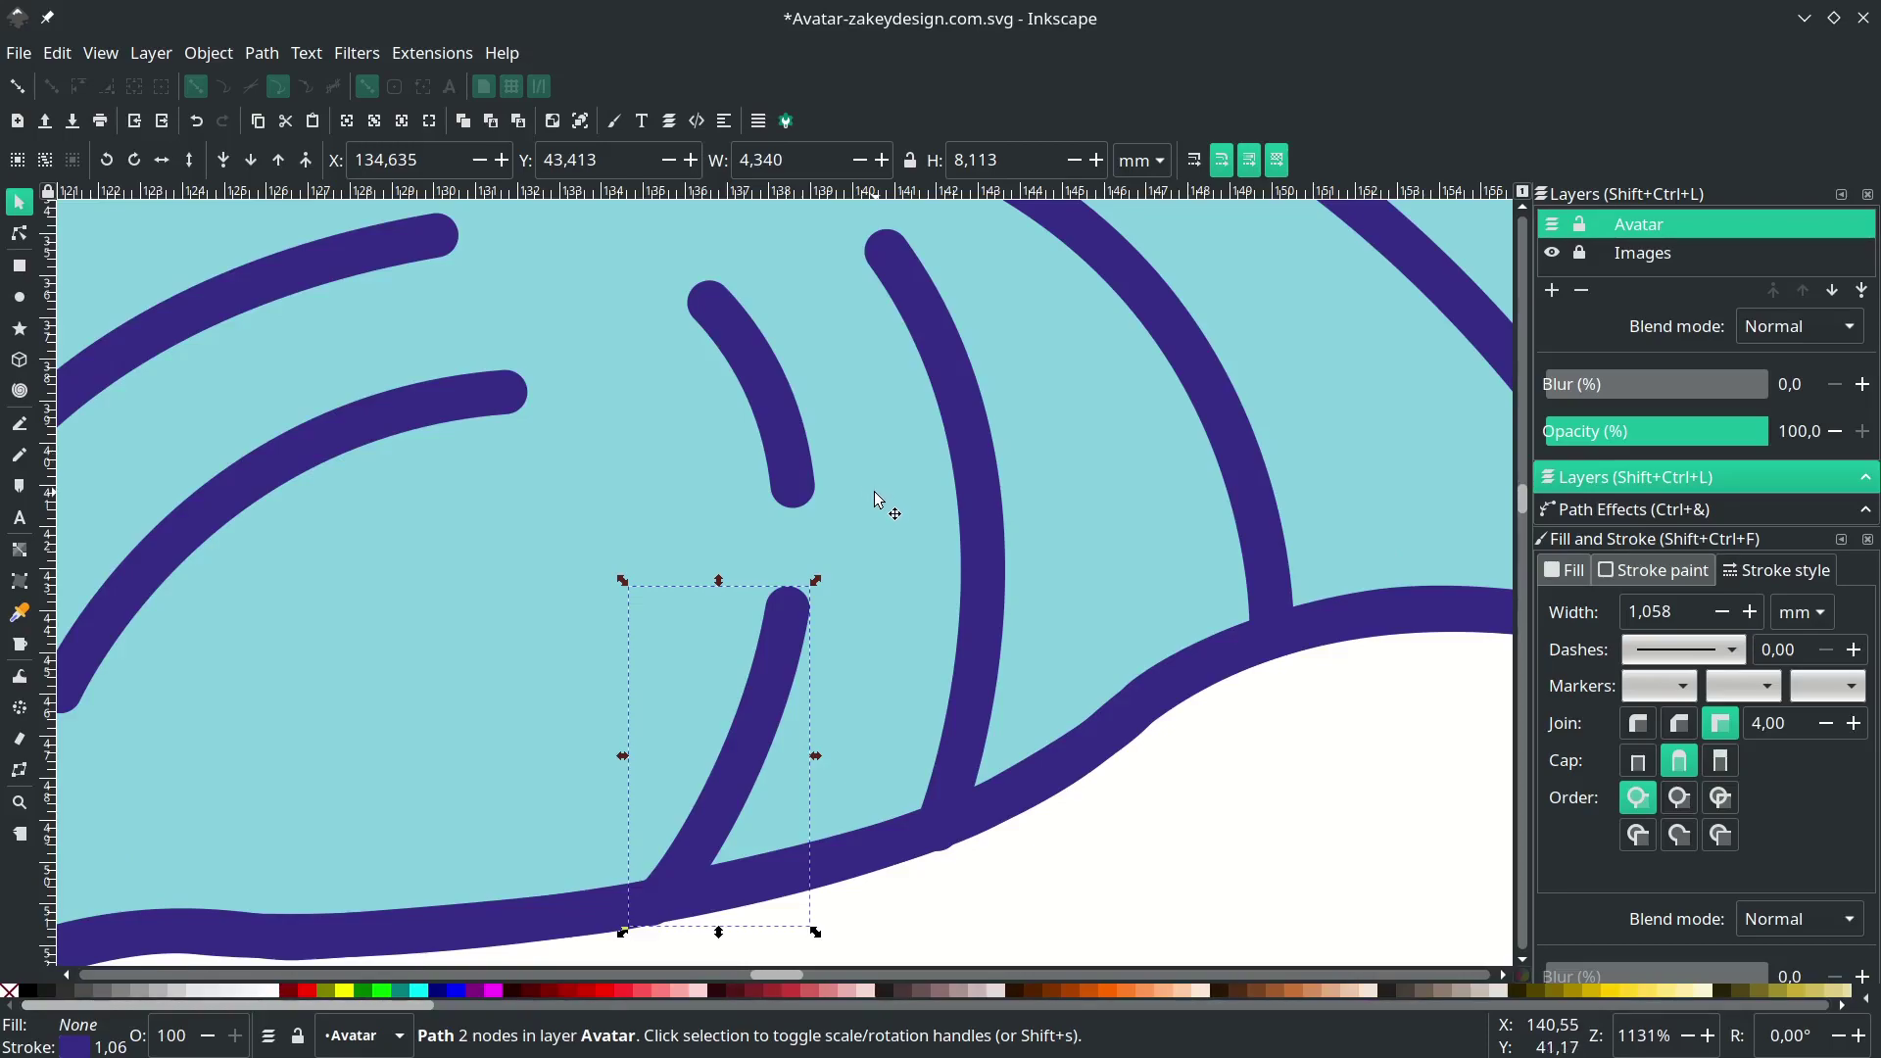
- Draw a closed four-sided cutting shape across the forehead strand just beside the strand already split
scroll(874, 491, "right", 3)
scroll(874, 491, "up", 3)
key("b")
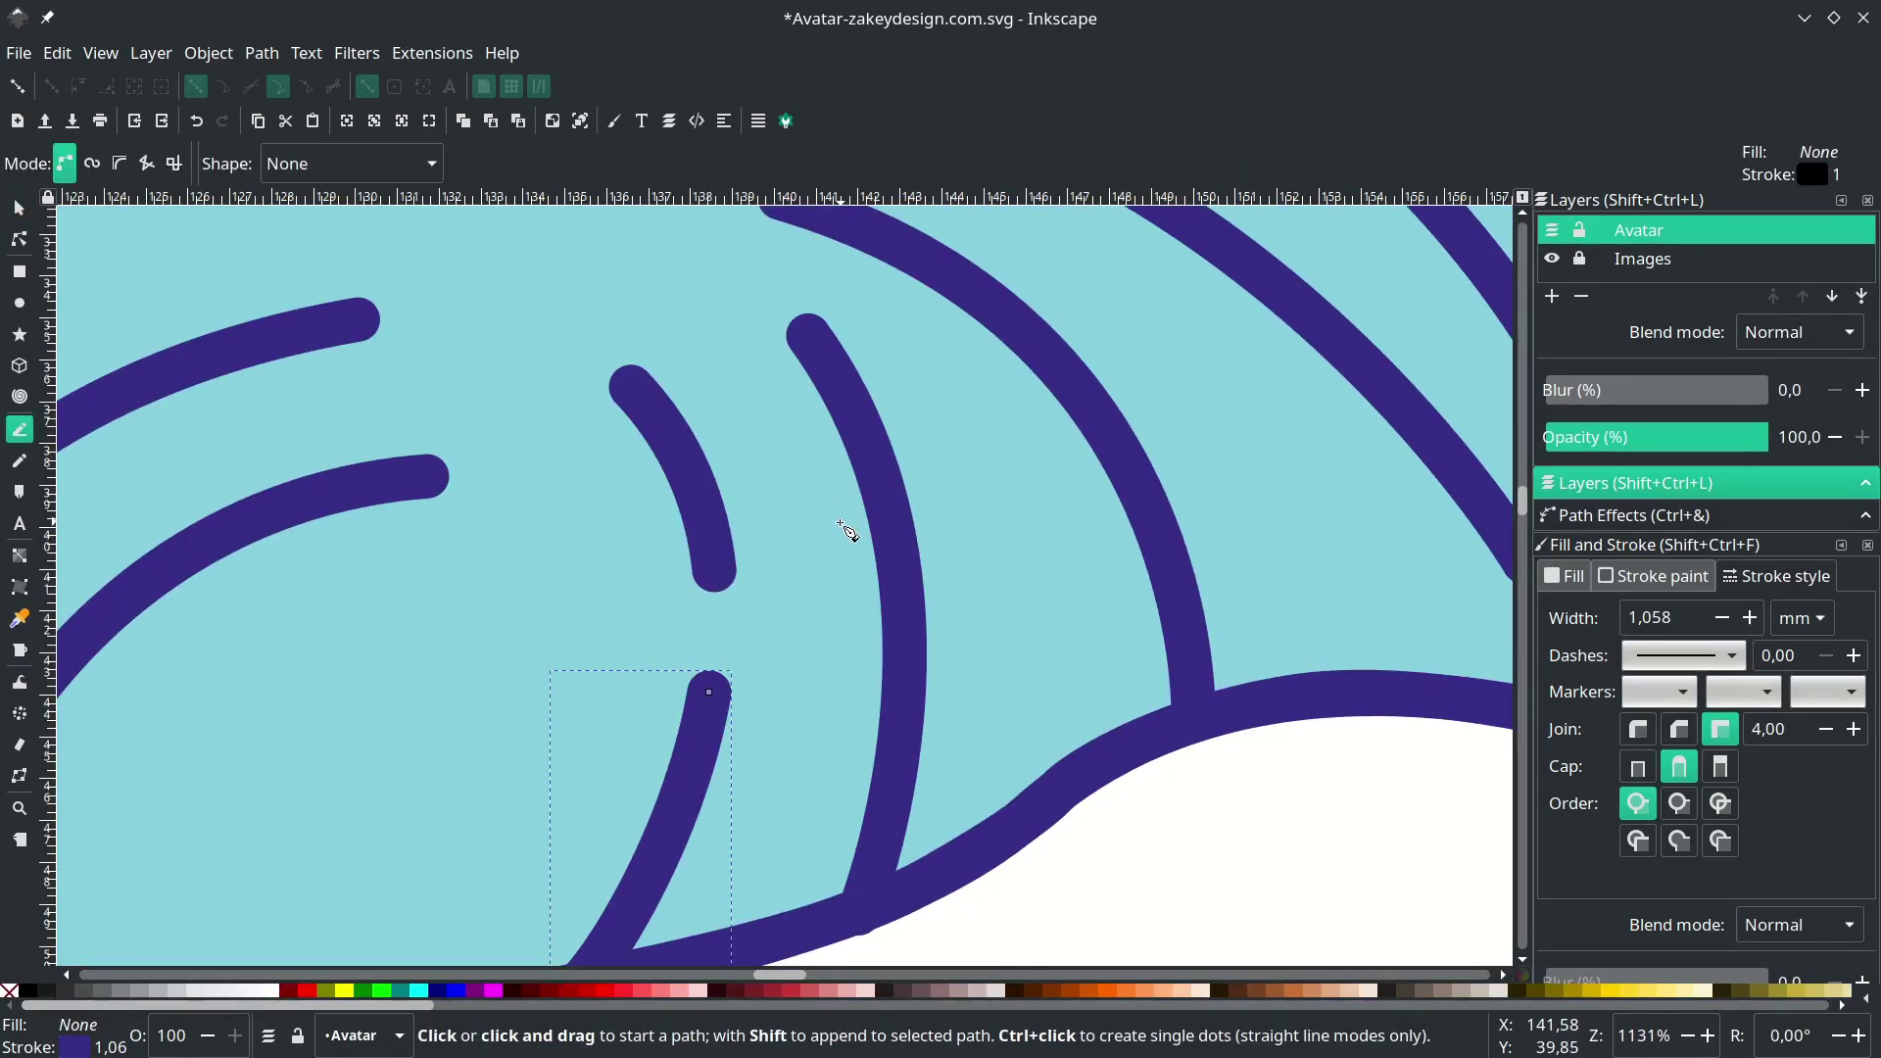
left_click(839, 523)
left_click_drag(958, 441, 962, 440)
left_click(945, 514)
left_click(837, 581)
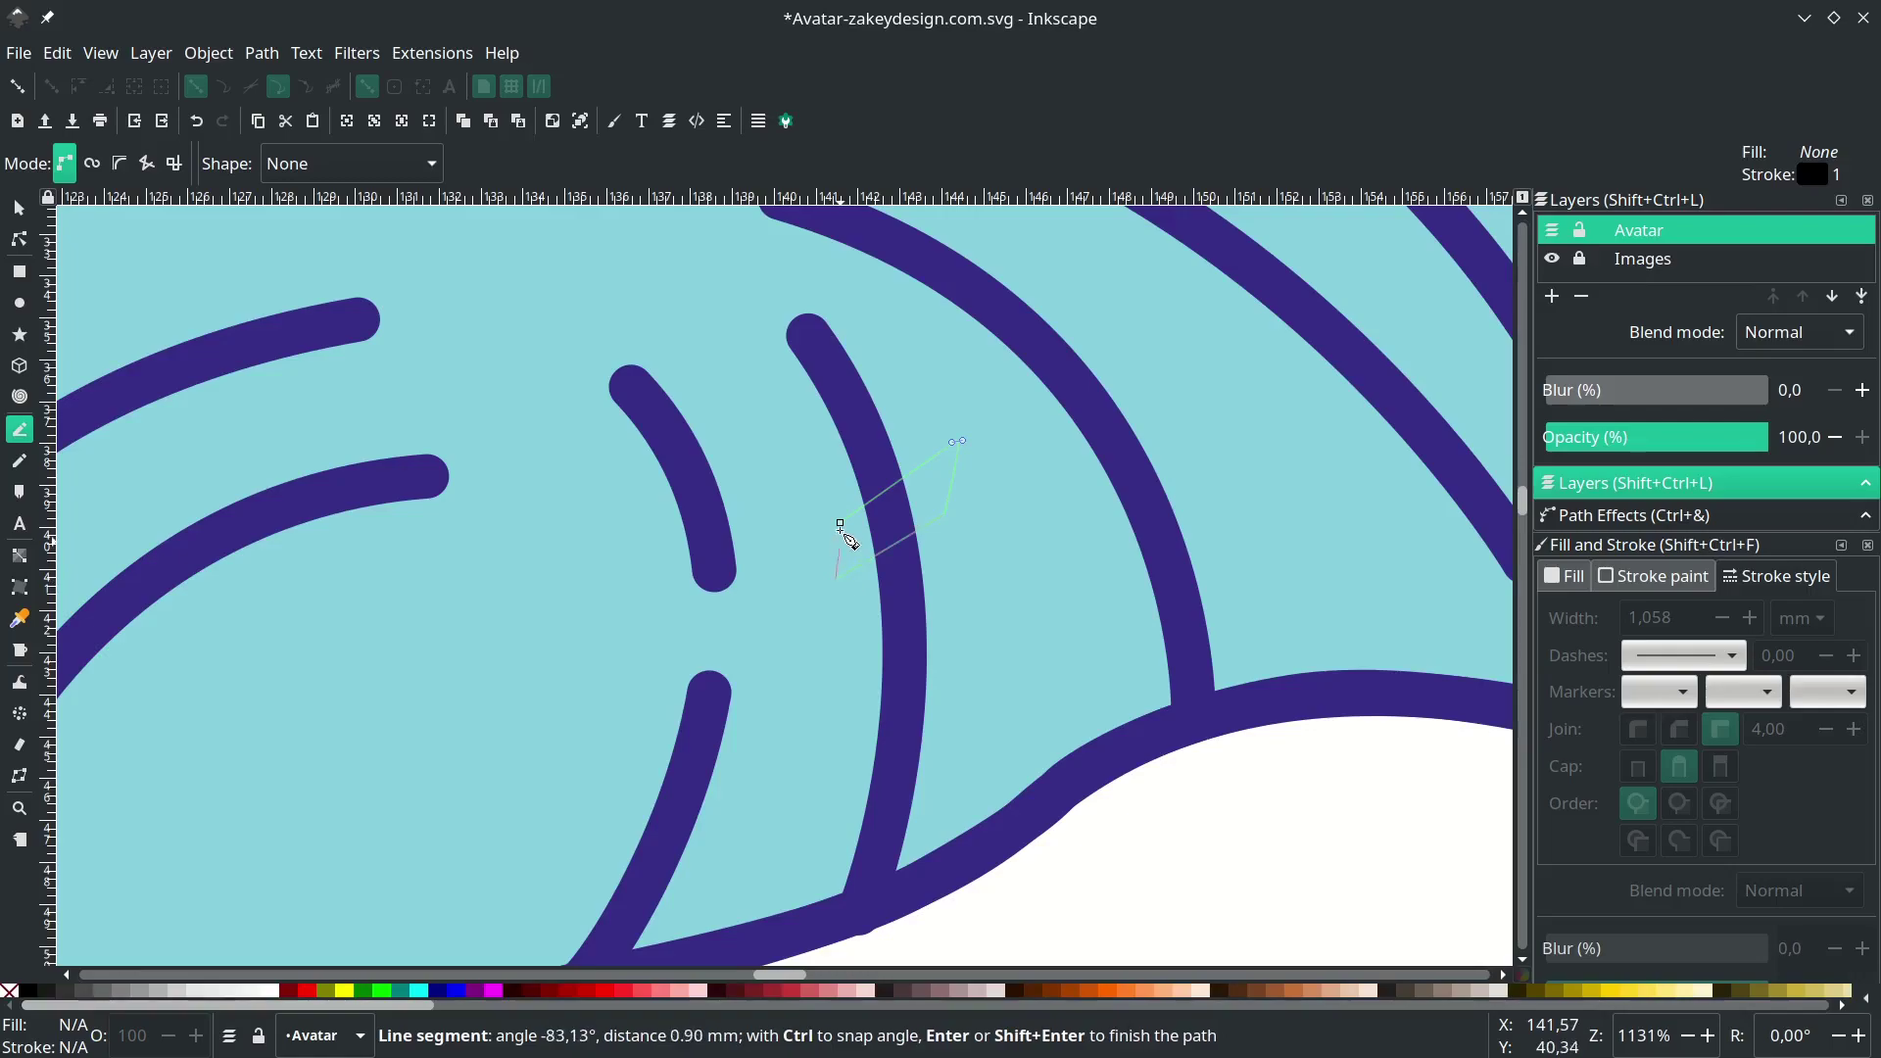
left_click(840, 522)
- Draw a closed four-sided cutting shape across the curved forehead strand nearest the temple
scroll(842, 525, "up", 4)
scroll(843, 525, "right", 4)
left_click(922, 682)
left_click_drag(1127, 558, 1131, 564)
left_click(930, 756)
left_click(1186, 626)
- Draw closed four-sided cutting shapes across the three long strands that sweep over the top of the hair
scroll(1187, 626, "down", 2)
scroll(1187, 626, "right", 4)
left_click(869, 426)
left_click(864, 500)
left_click(826, 487)
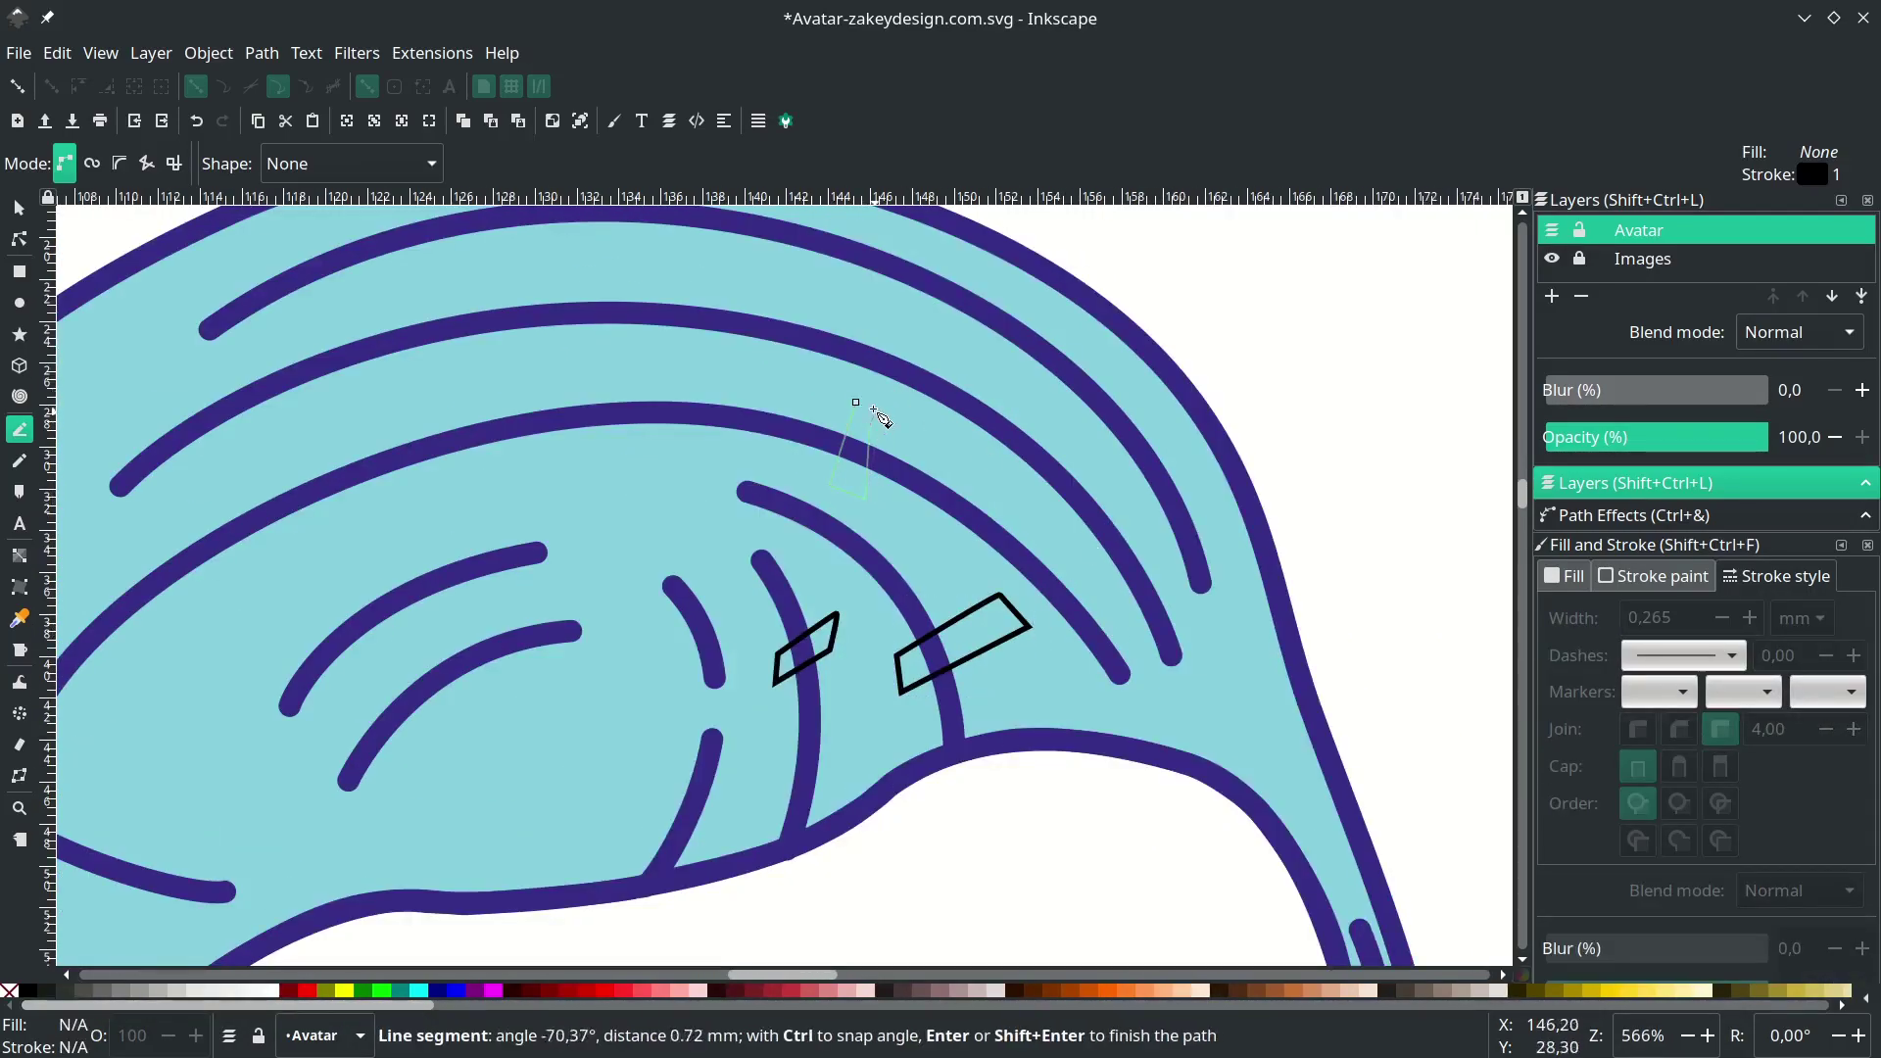
left_click(854, 399)
left_click(868, 426)
scroll(868, 427, "up", 4)
scroll(838, 423, "up", 2)
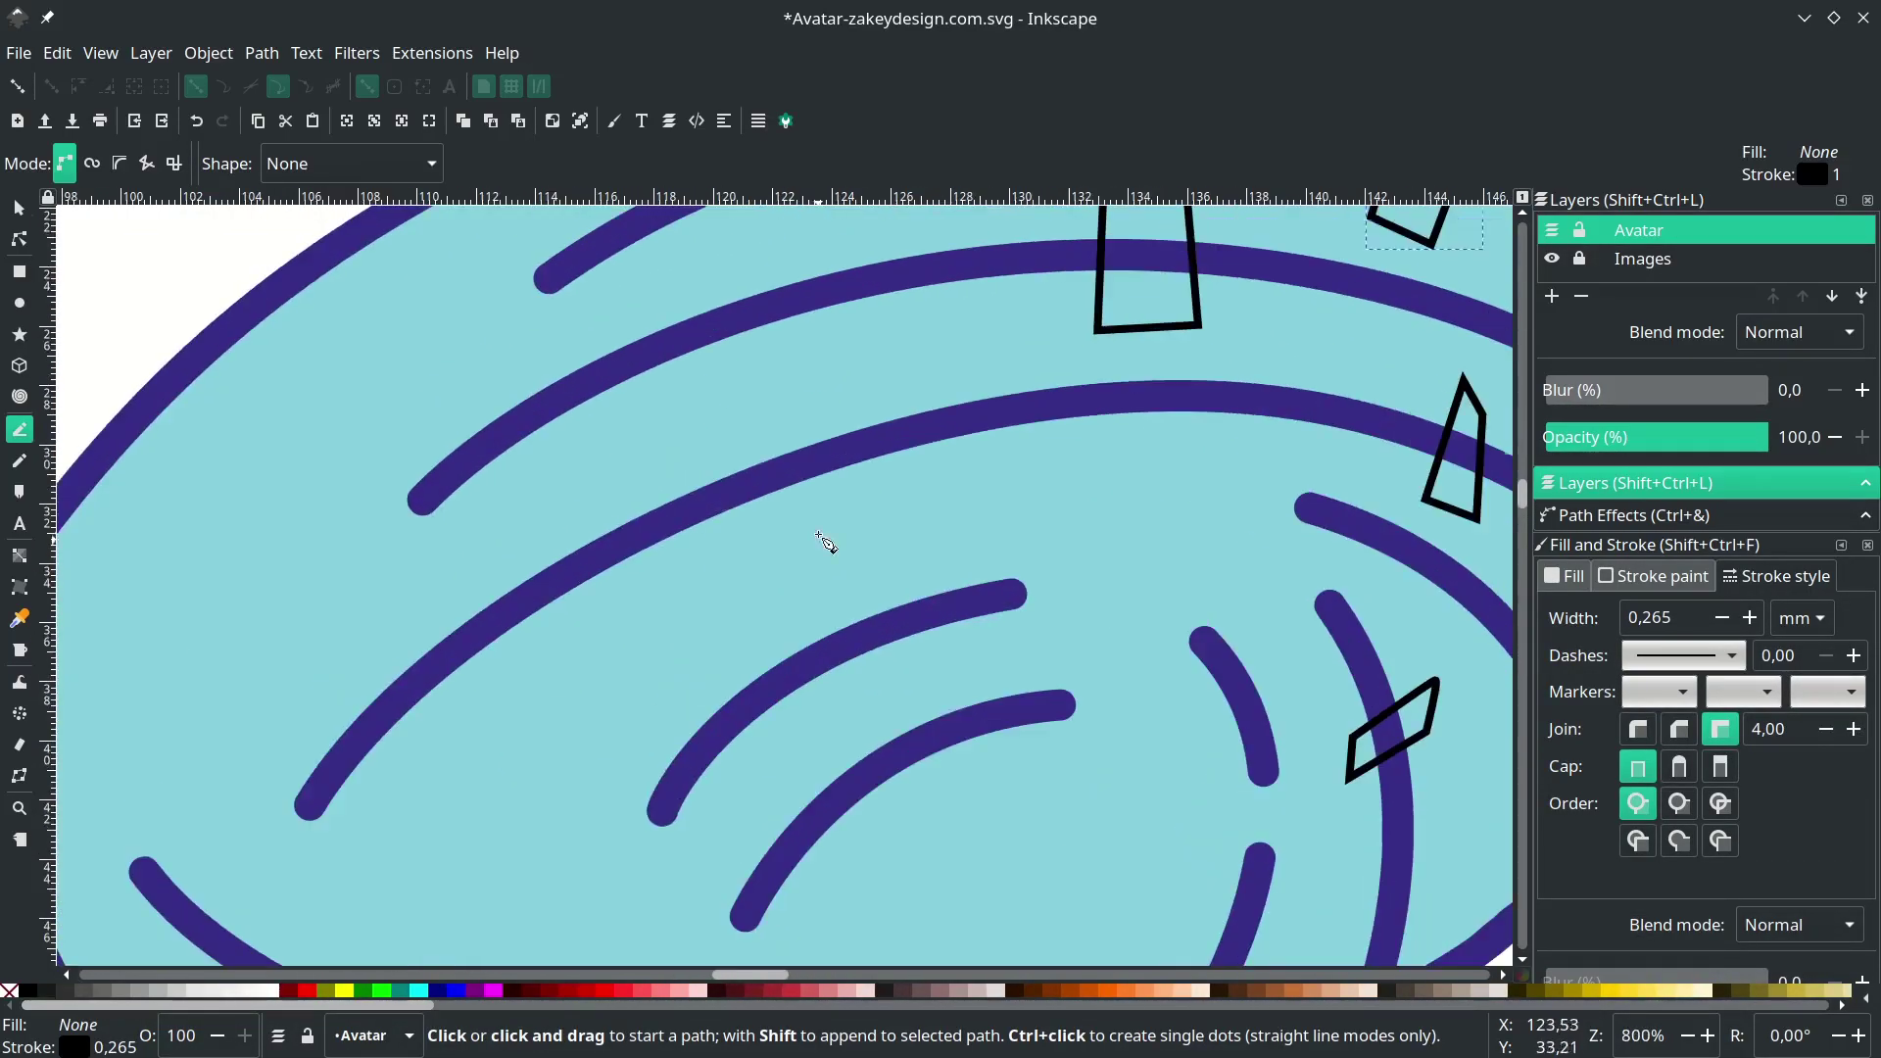
- Draw closed four-sided cutting shapes across the two short curved strands in the middle of the hair
left_click(823, 530)
left_click(891, 658)
left_click(832, 701)
left_click(781, 553)
left_click(823, 530)
scroll(823, 534, "down", 6)
scroll(870, 667, "up", 1)
- Draw closed four-sided cutting shapes across the two curved side strands above the sideburn
left_click(757, 519)
left_click(717, 501)
scroll(717, 502, "left", 4)
scroll(717, 502, "down", 2)
left_click(600, 493)
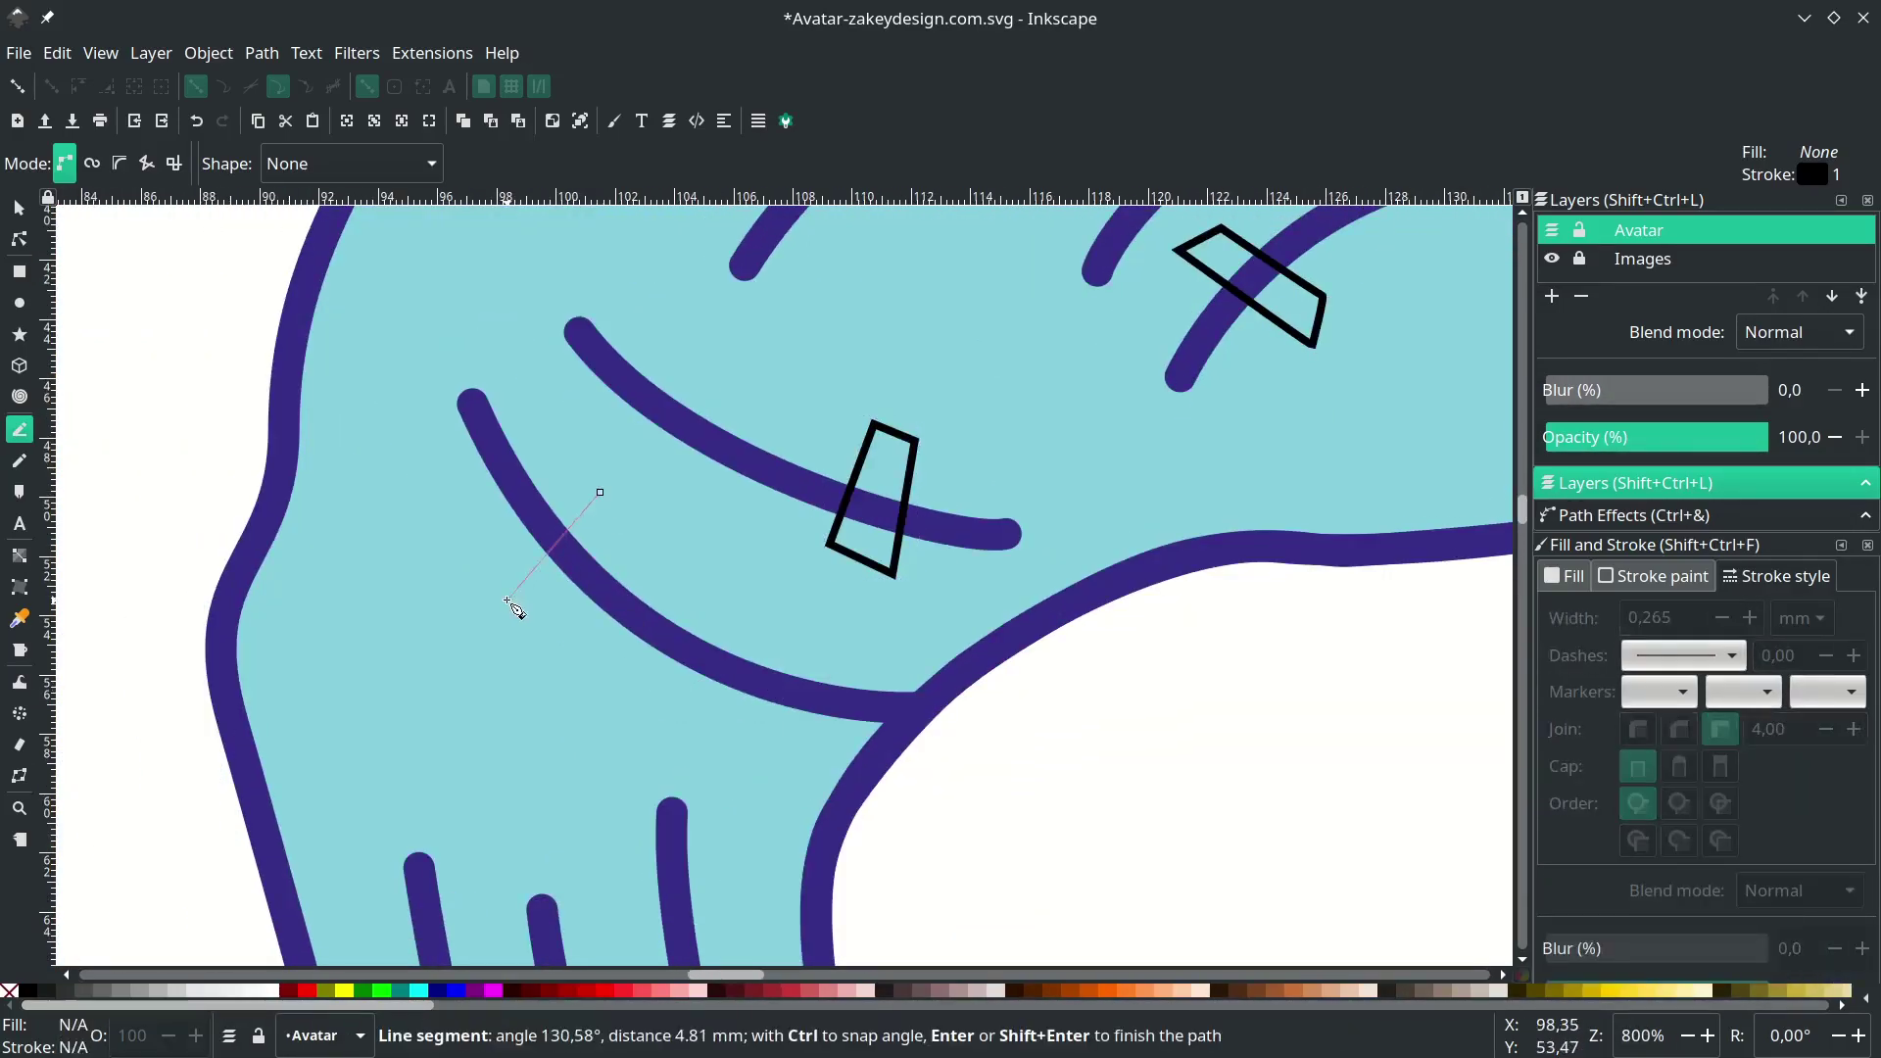
left_click(508, 598)
left_click(563, 637)
left_click(666, 519)
- Draw closed four-sided cutting shapes across the three sideburn strands above the ear
left_click(496, 542)
left_click(507, 601)
left_click(416, 658)
left_click(359, 573)
left_click(496, 542)
scroll(651, 702, "down", 2)
scroll(650, 701, "up", 3)
- Select all the black cutting shapes by their shared stroke color and combine them into one path
key("s")
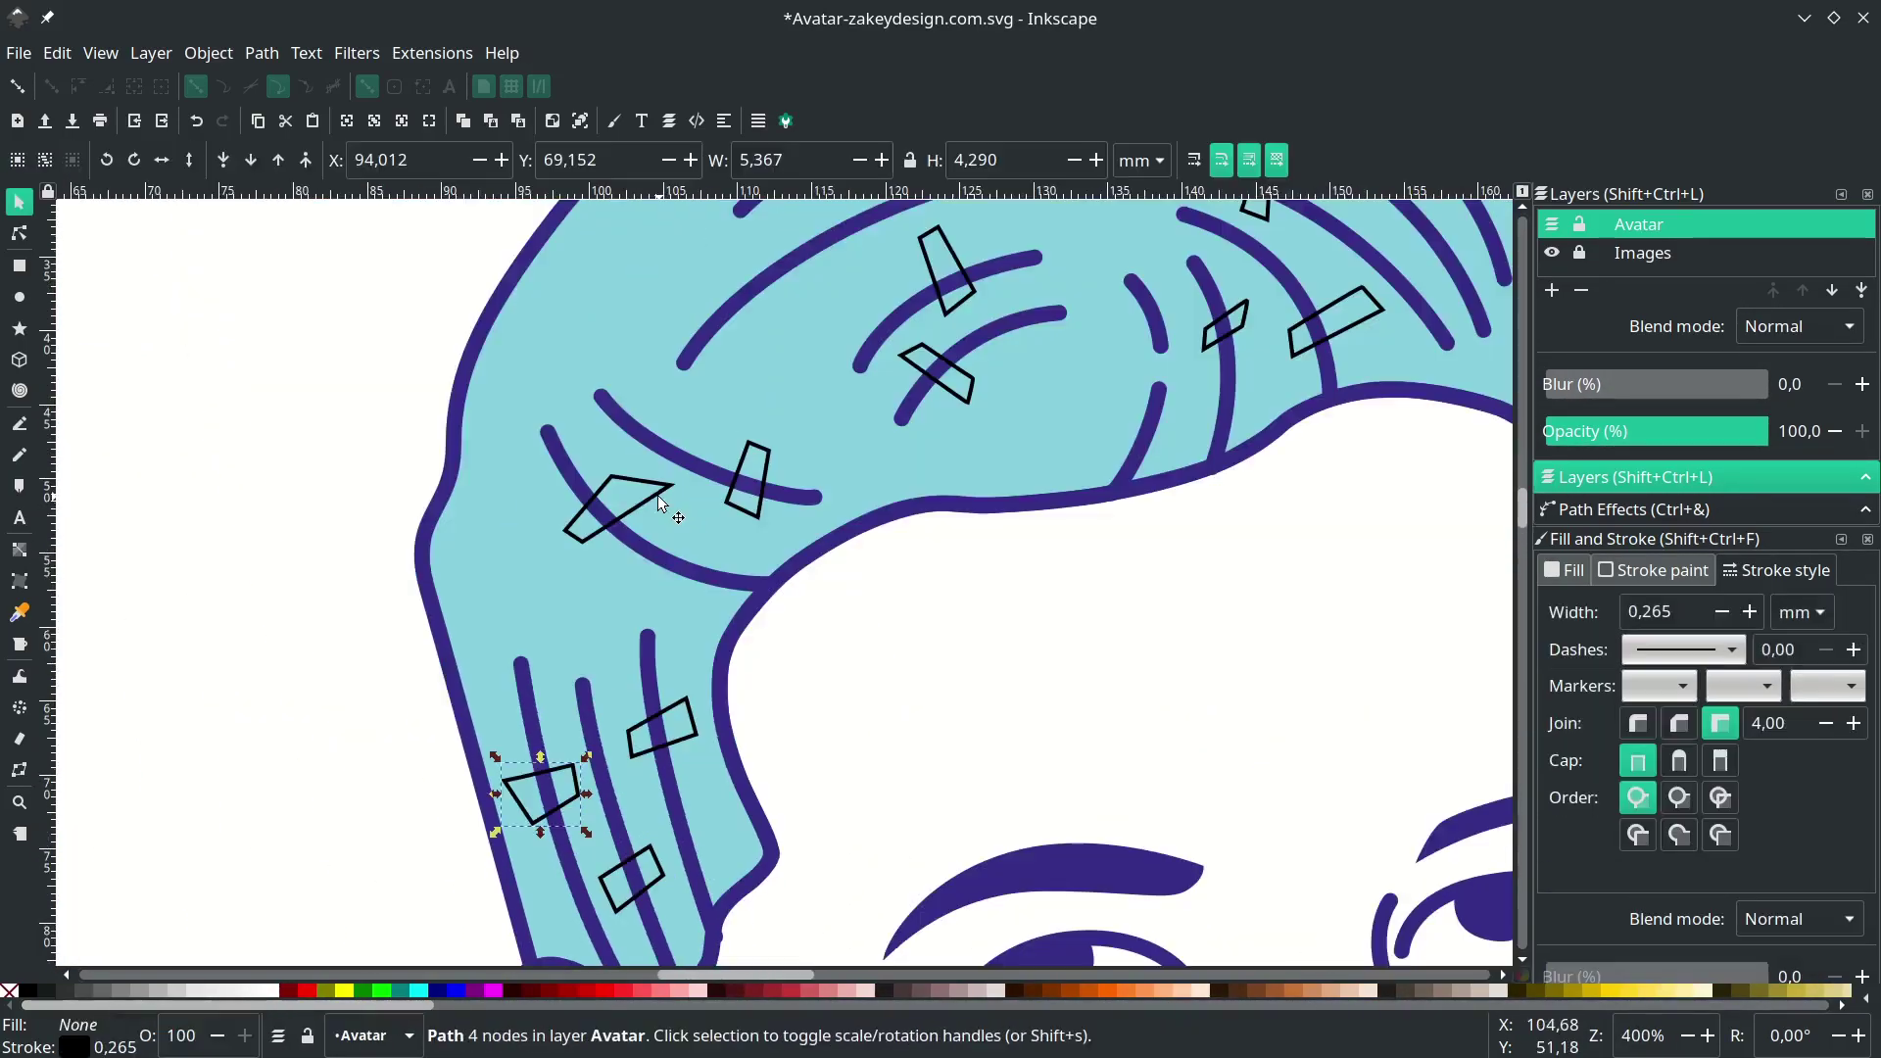
left_click(61, 55)
mouse_move(397, 604)
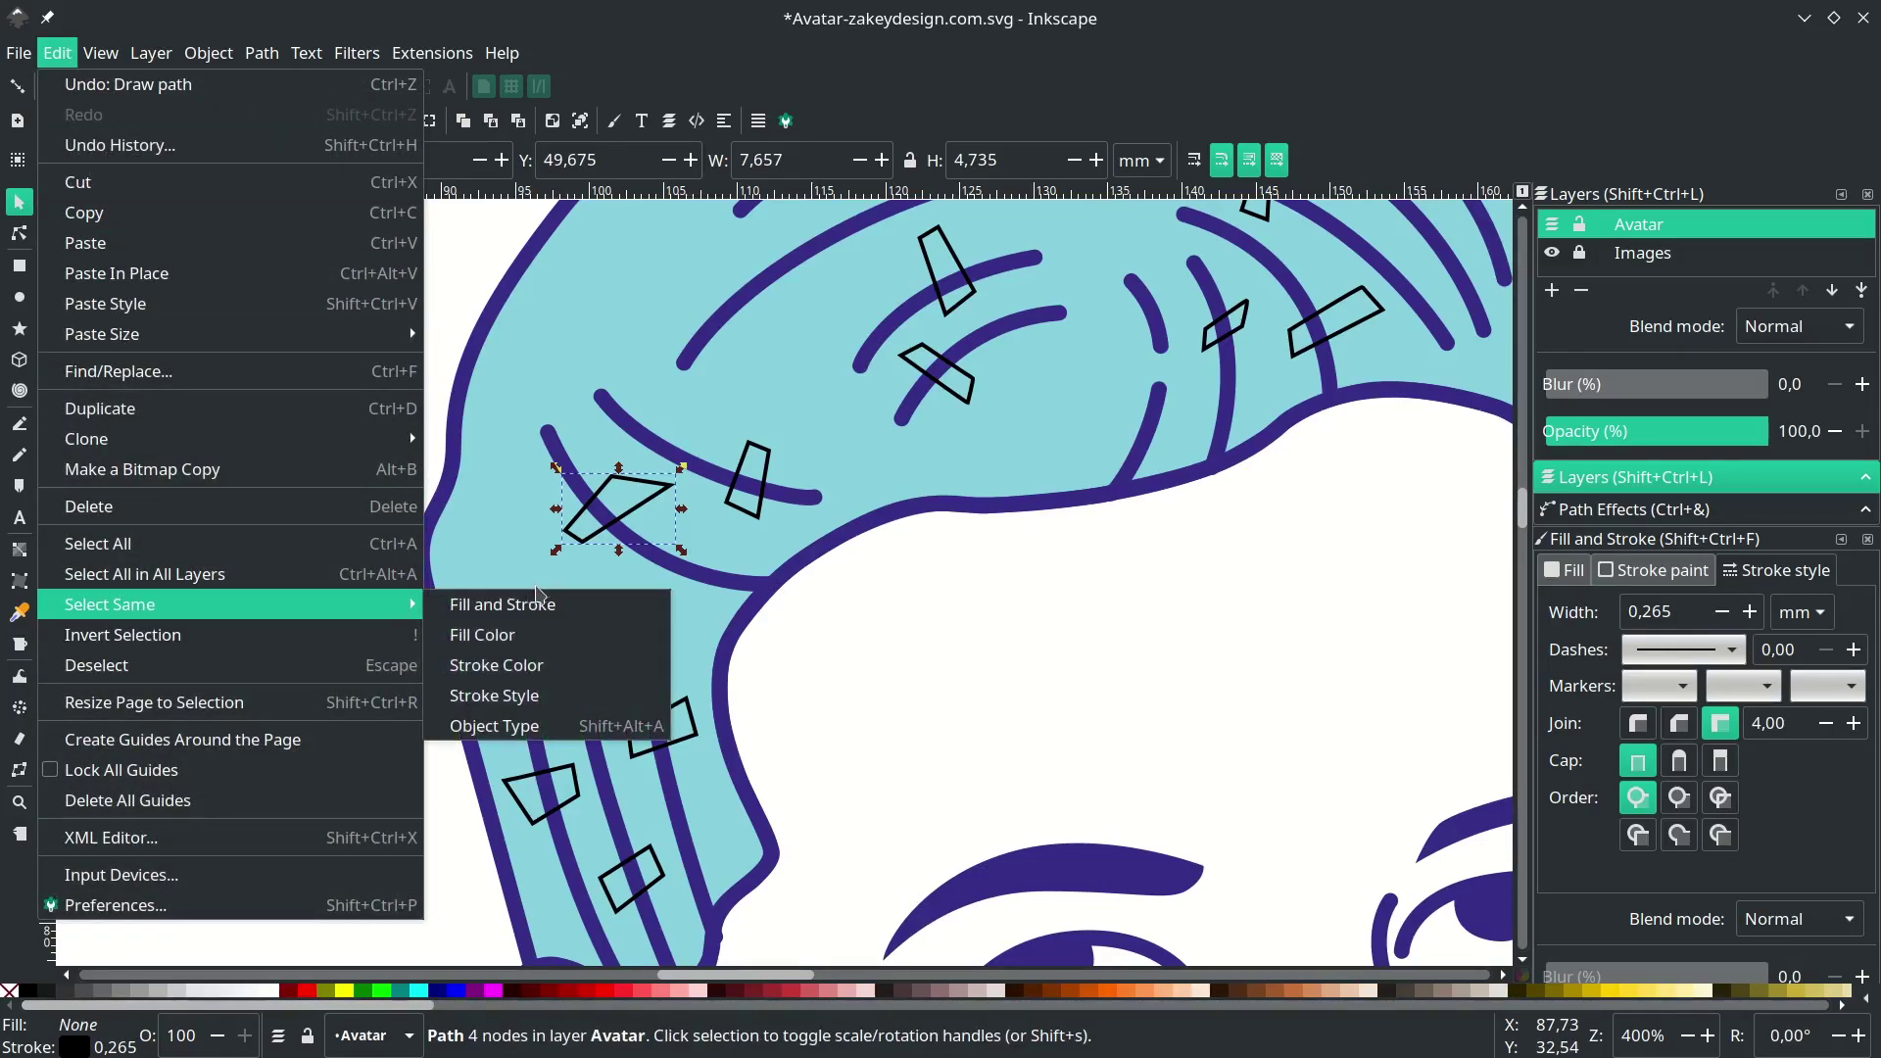
left_click(497, 665)
scroll(603, 633, "down", 1)
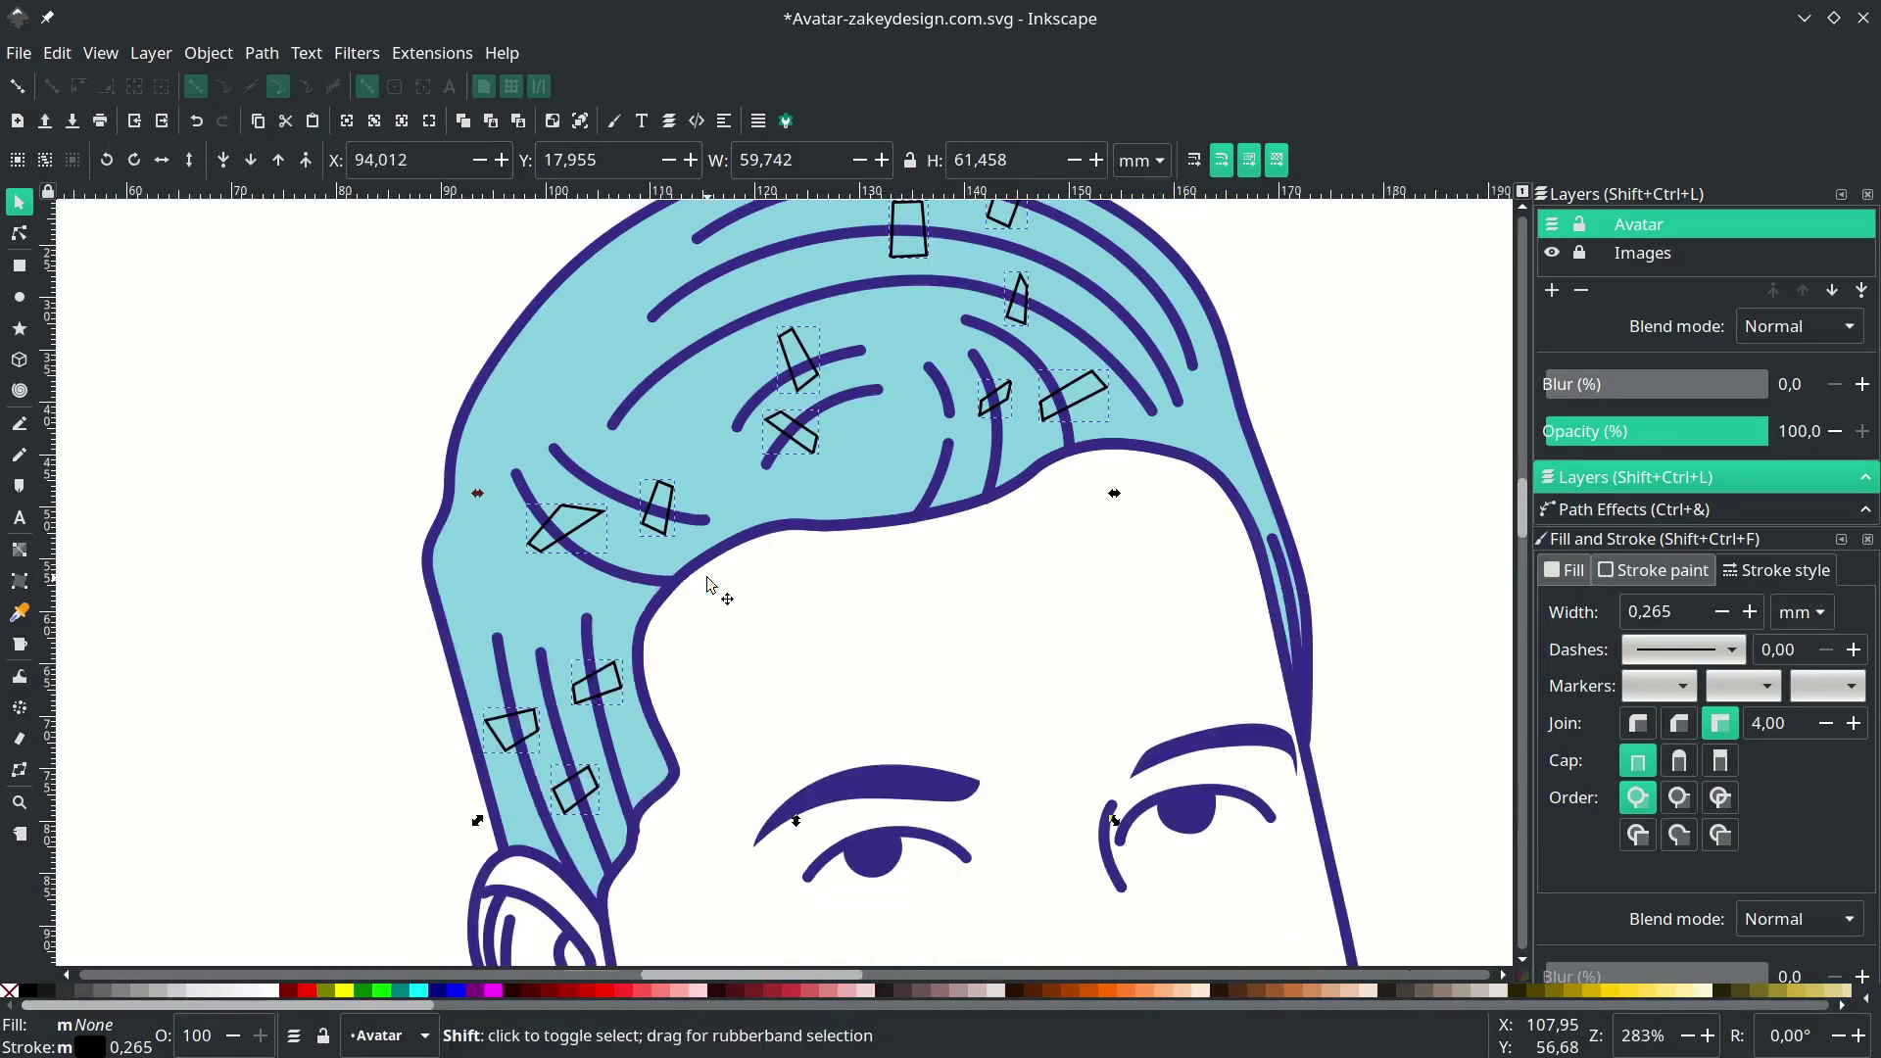
scroll(711, 585, "up", 1)
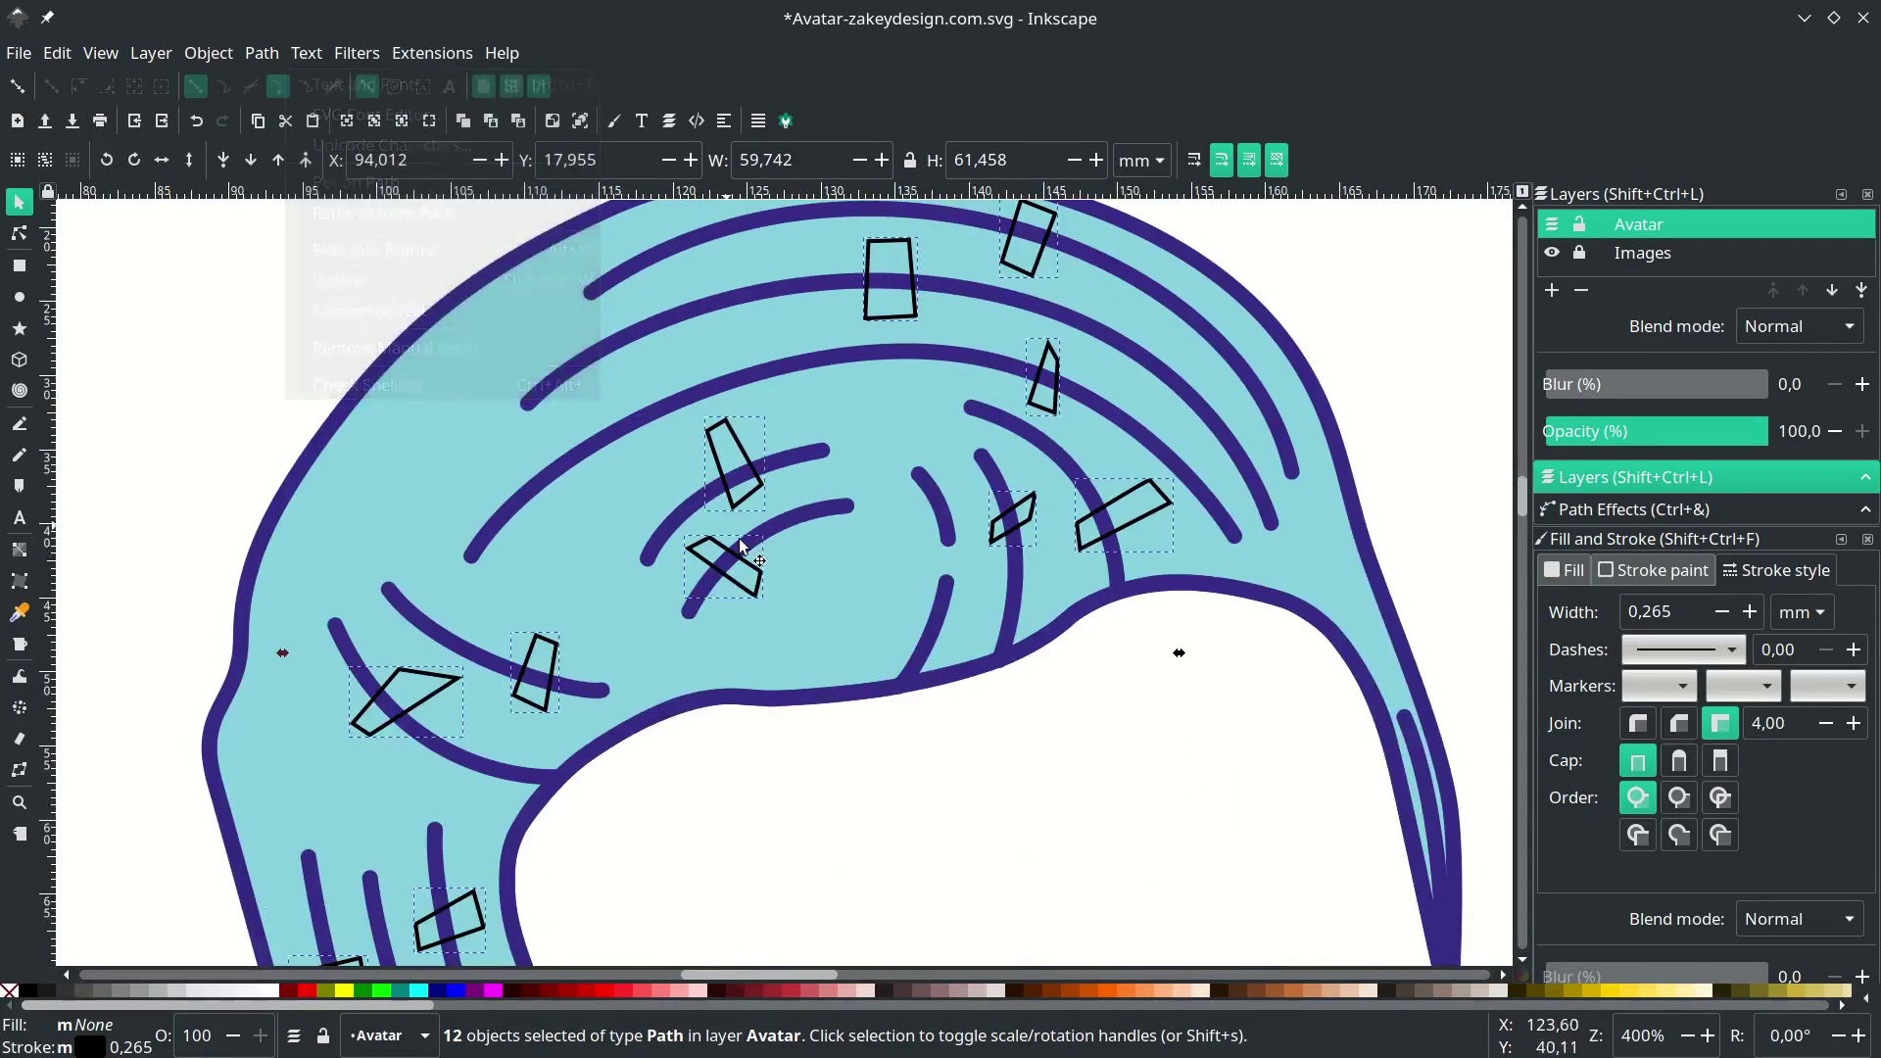
left_click(263, 54)
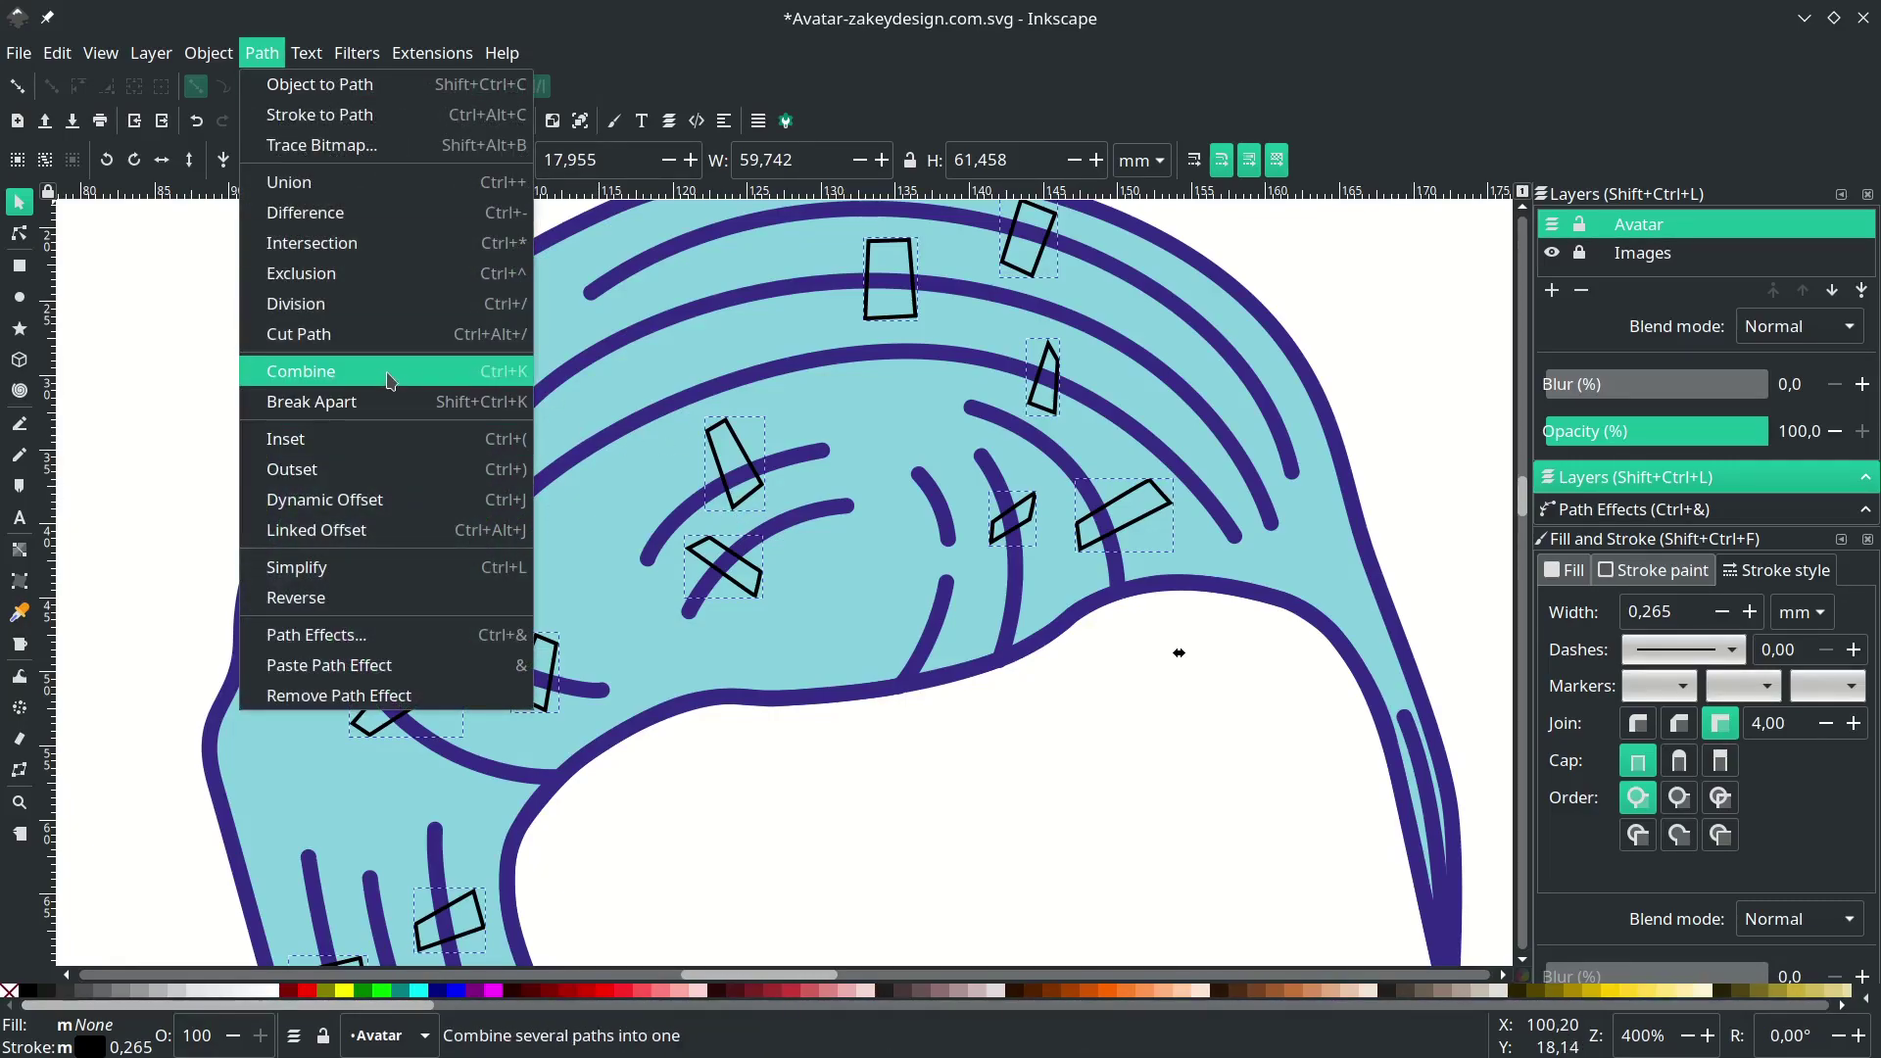
left_click(440, 377)
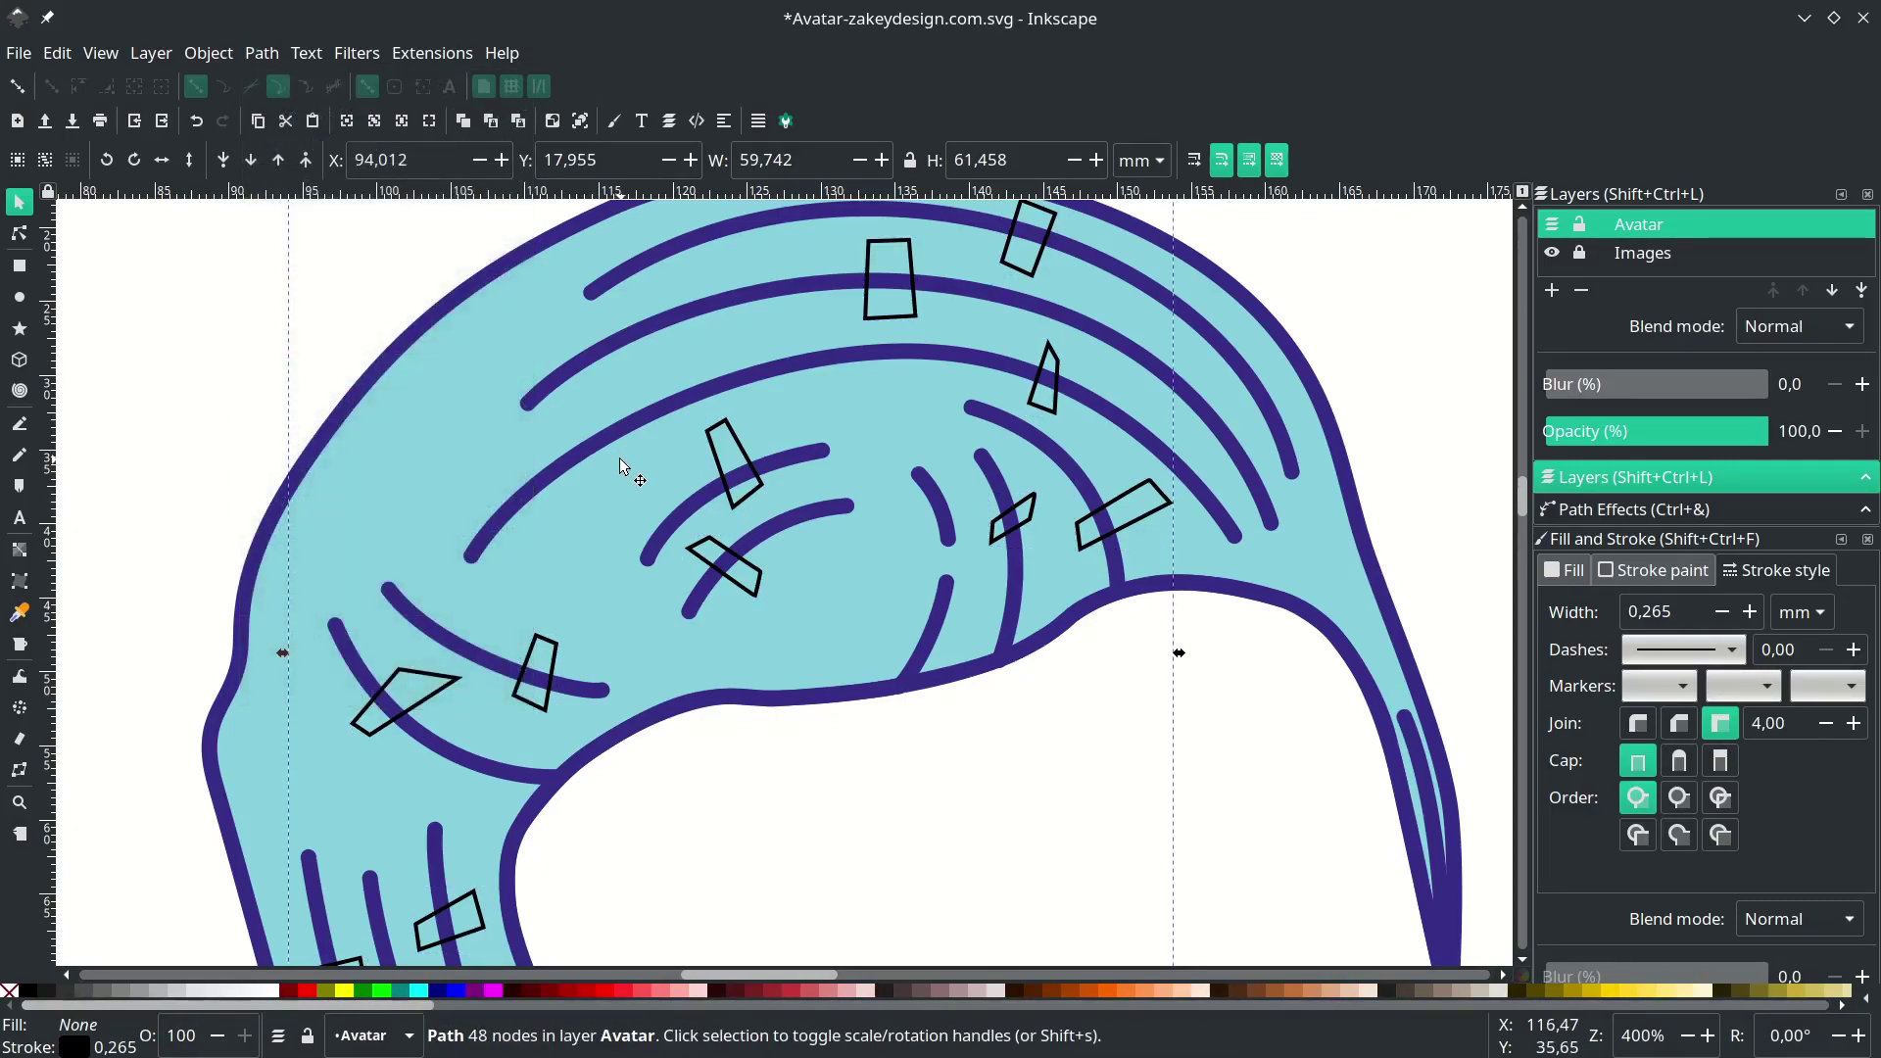
- Select the long, short, forehead, side and sideburn hair strands together and combine them into one path
double_click(620, 456)
left_click(609, 434)
left_click(703, 511, "shift")
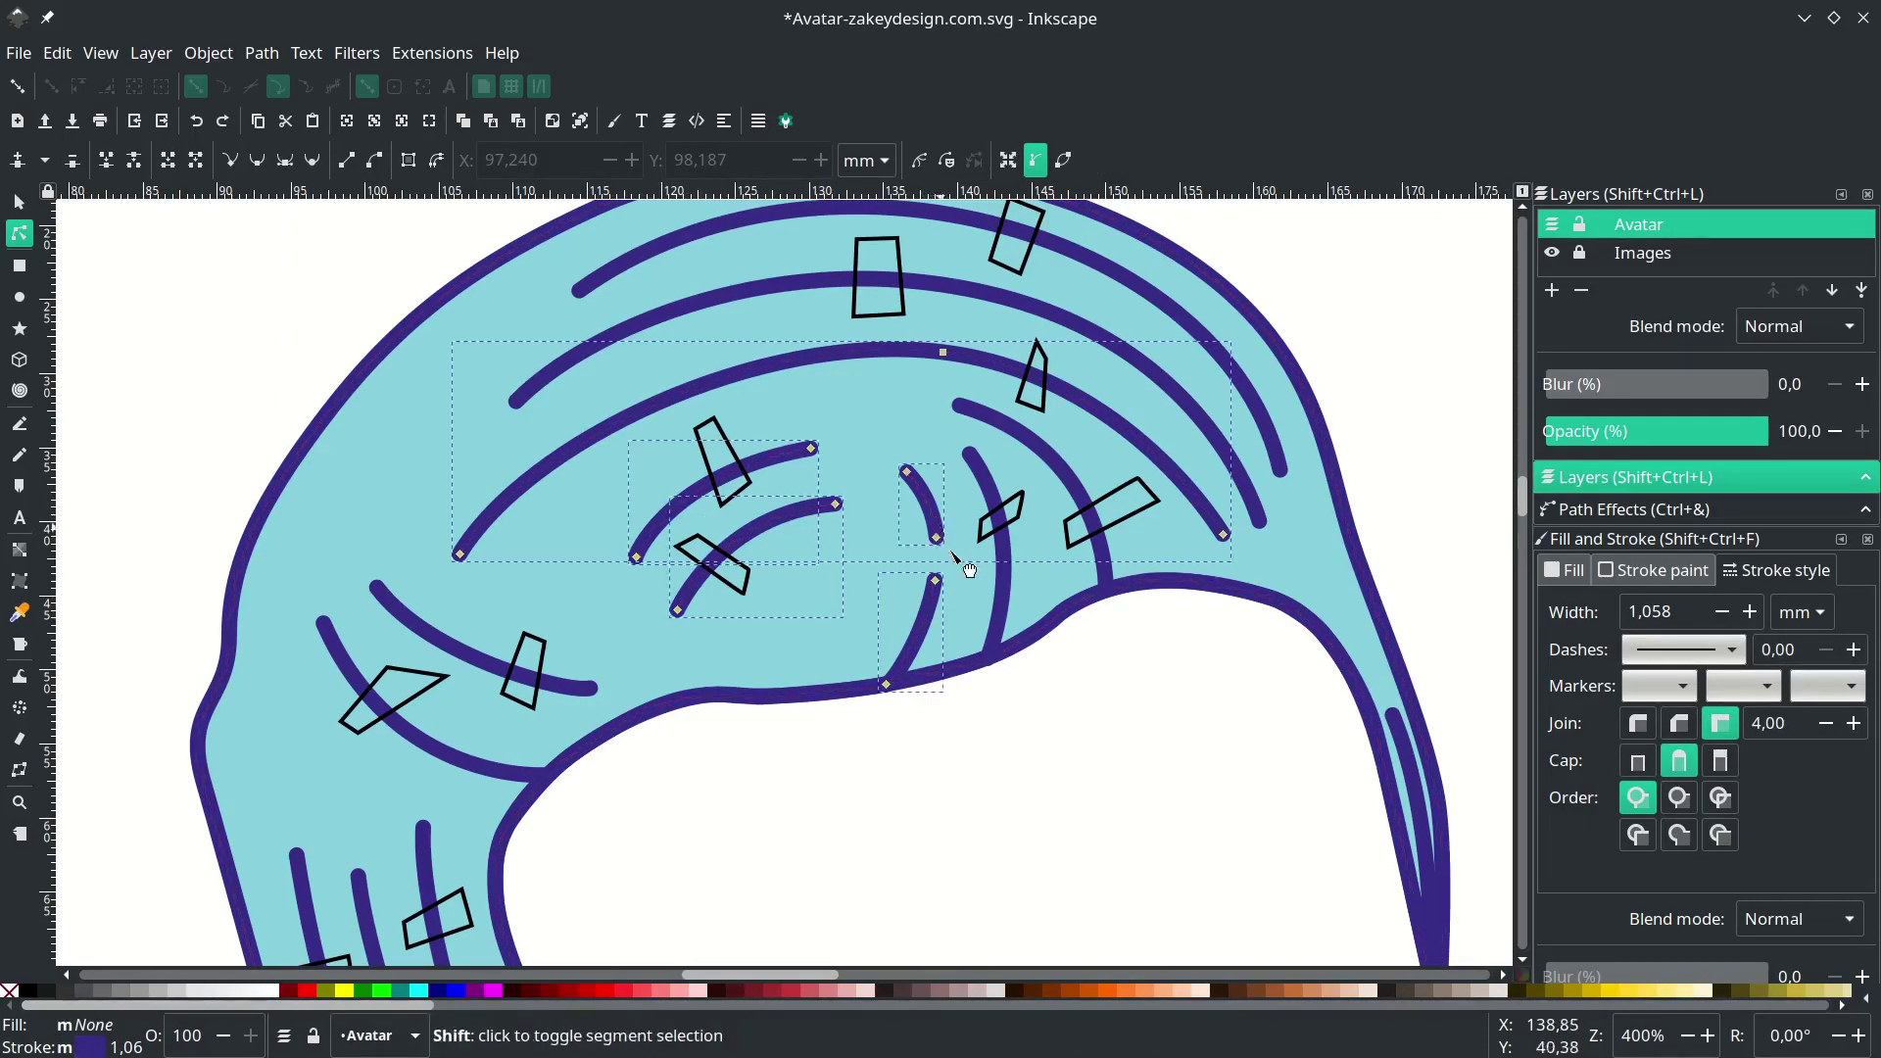
scroll(999, 597, "down", 2)
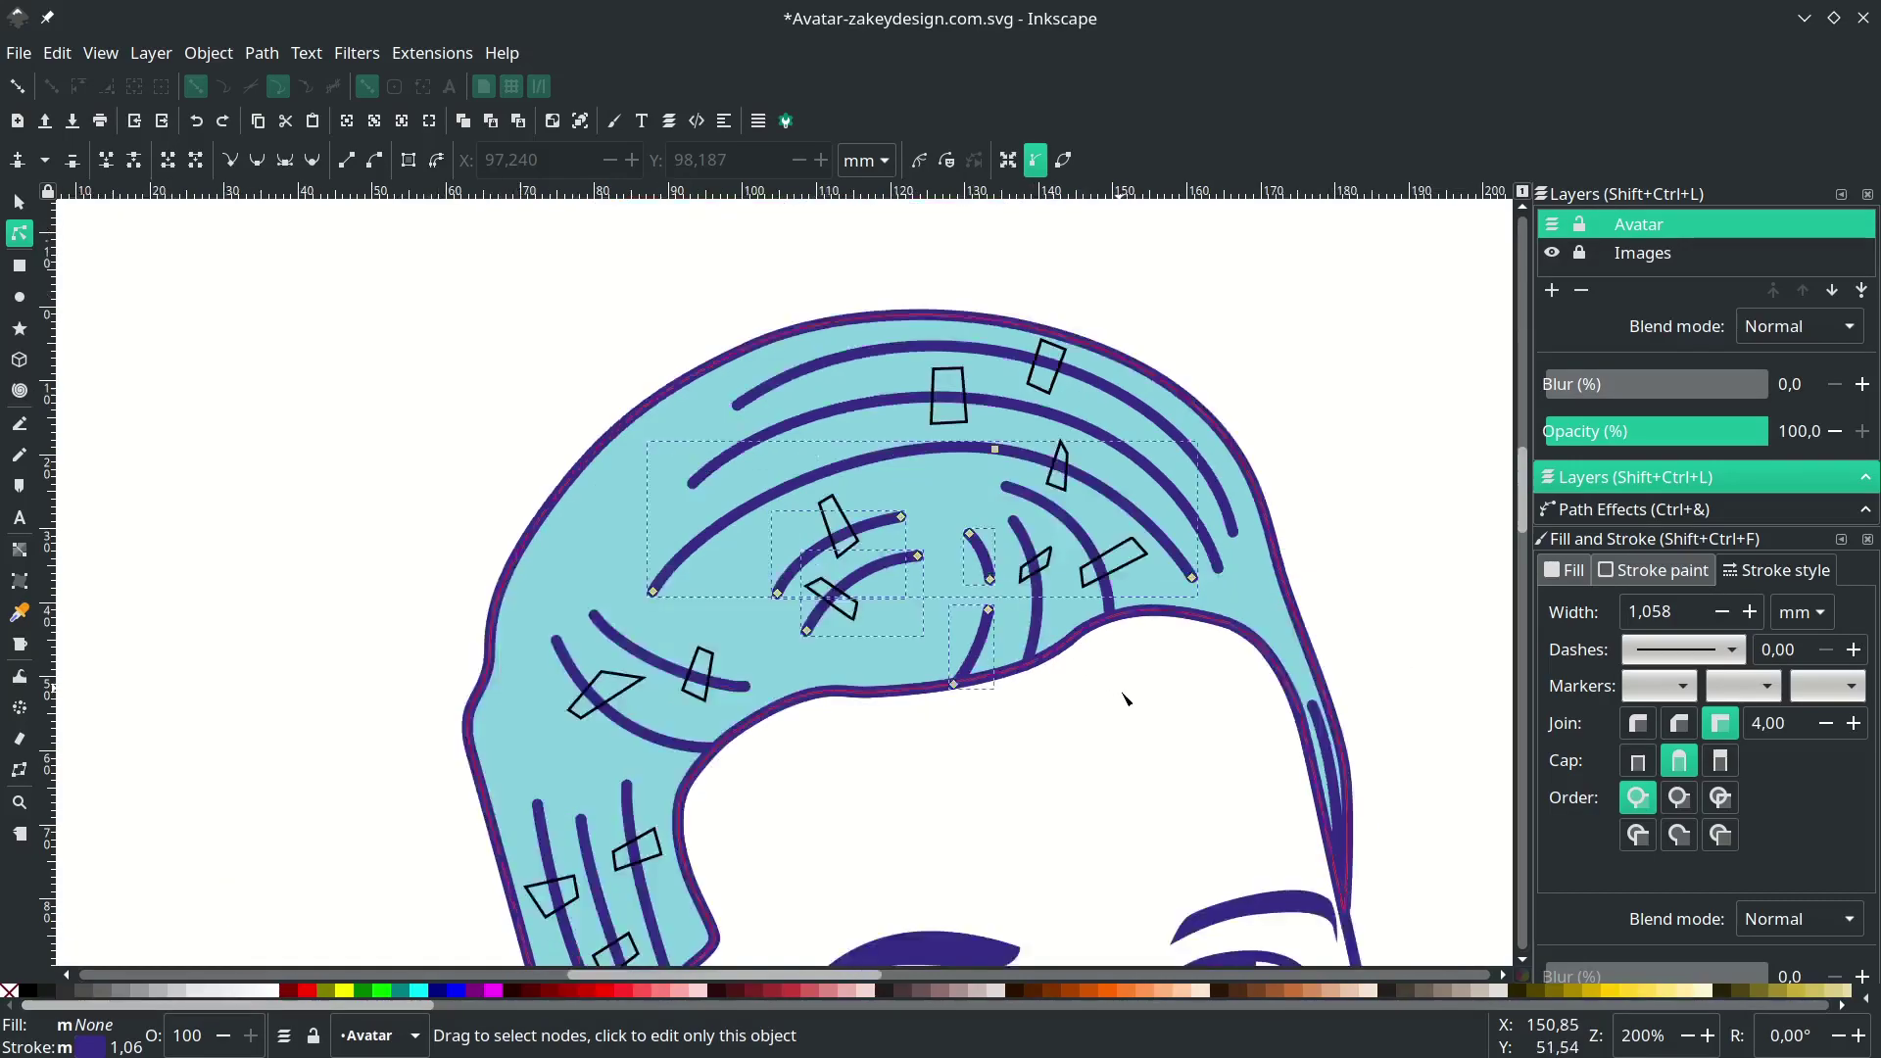
scroll(1127, 500, "up", 2)
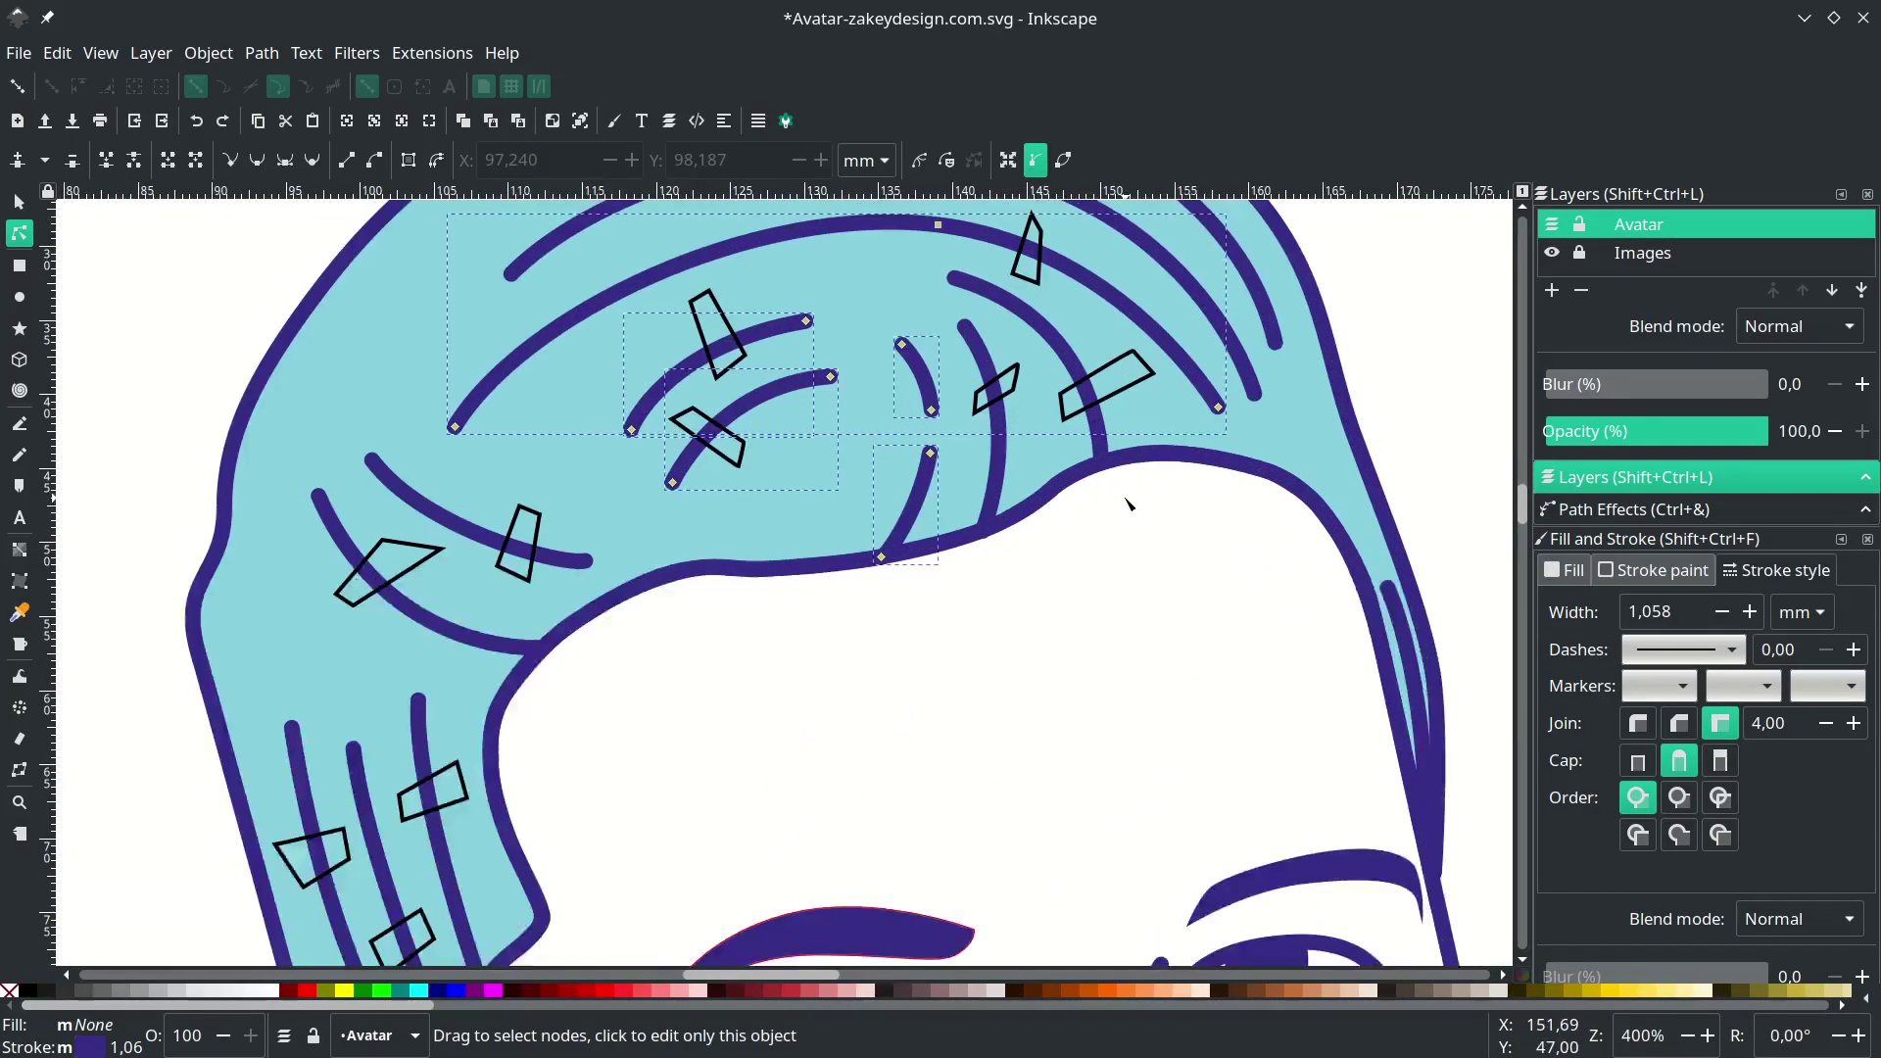
left_click(1130, 400)
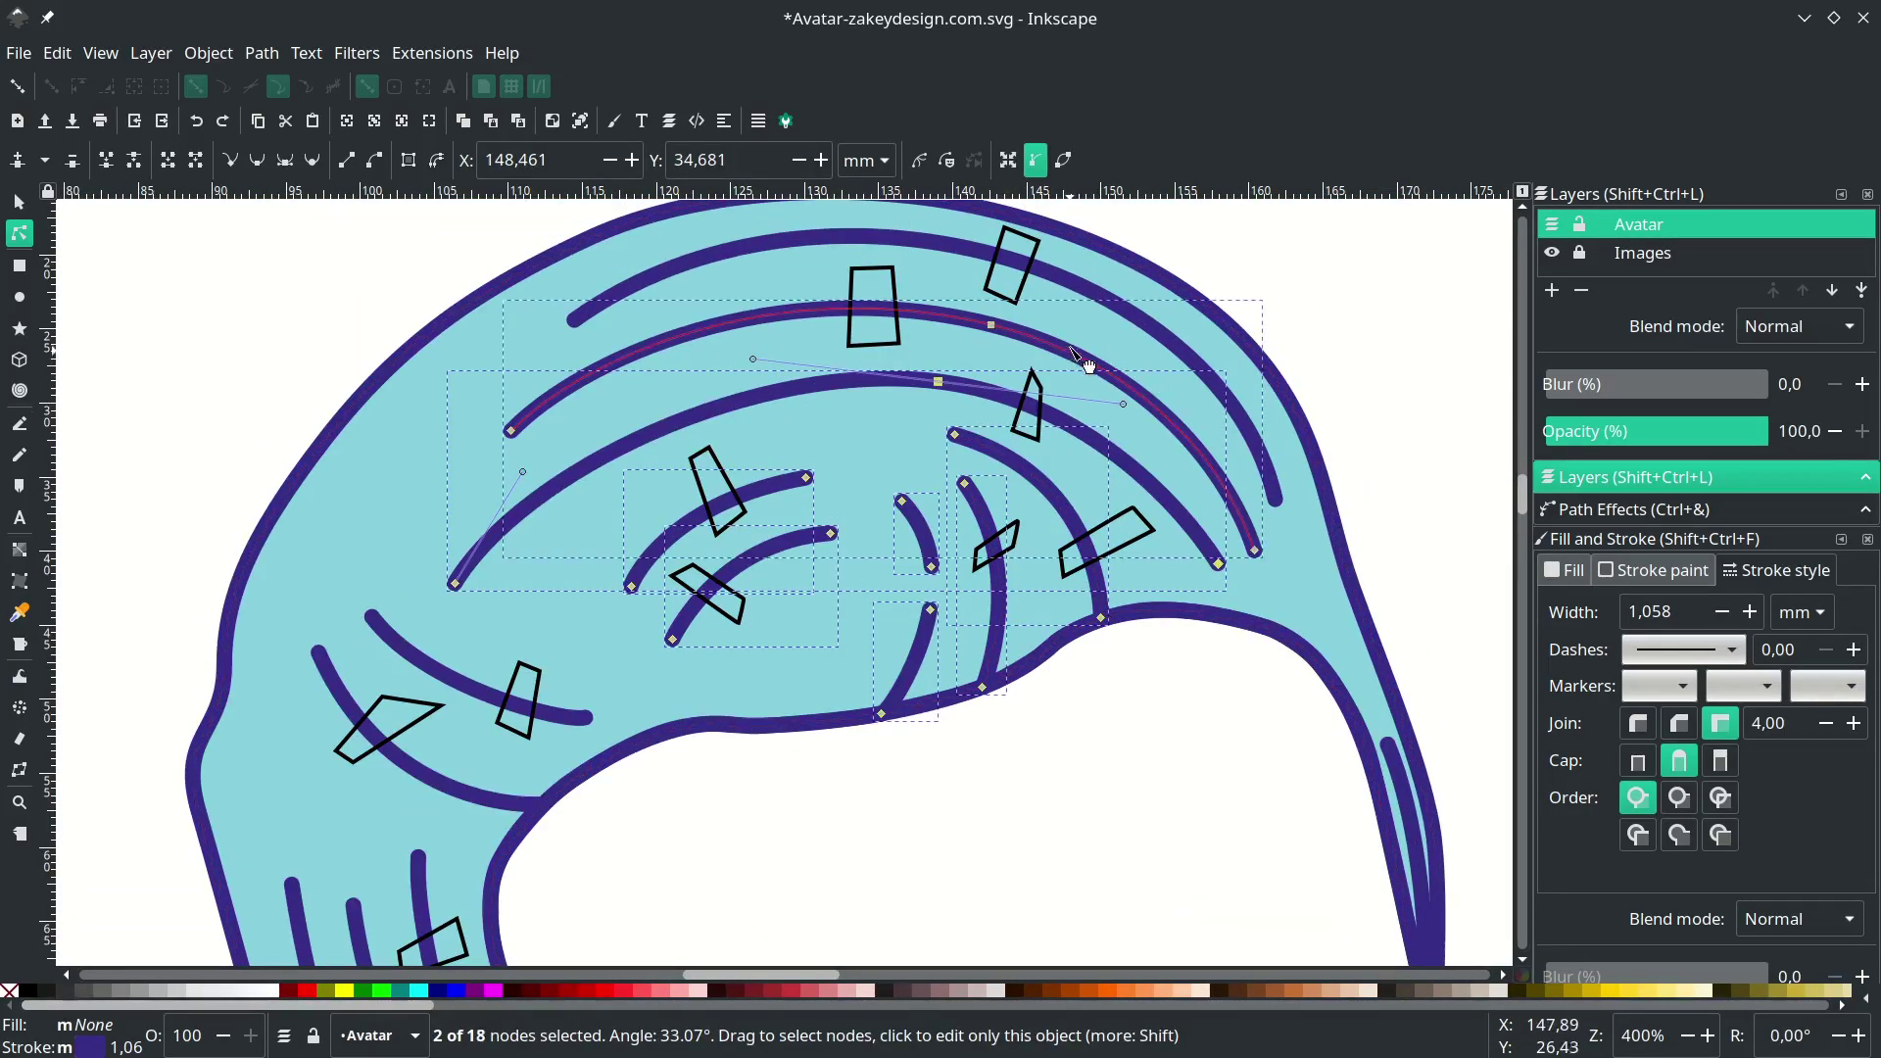
left_click(1105, 296, "shift")
scroll(1039, 431, "down", 3)
left_click(529, 590, "shift")
left_click(468, 681, "shift")
scroll(452, 667, "down", 5)
left_click(424, 618, "shift")
left_click(365, 627, "shift")
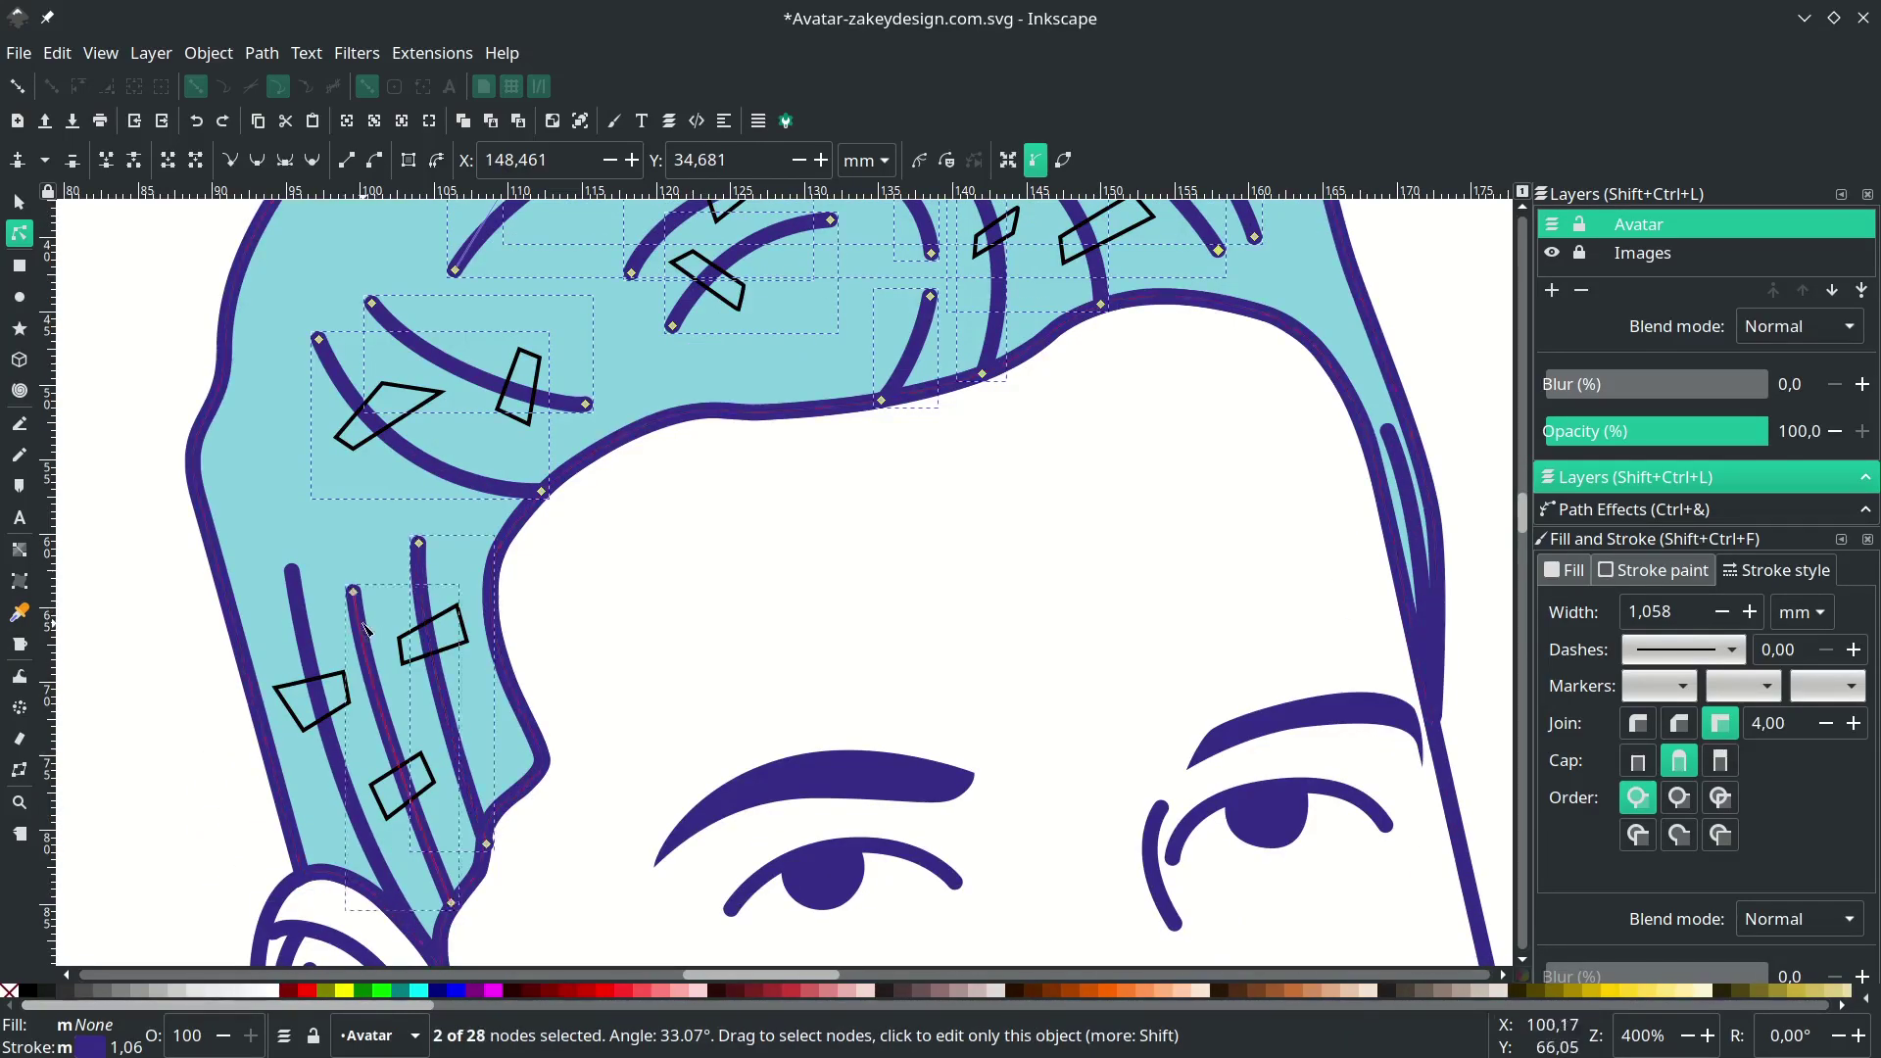
left_click(301, 623, "shift")
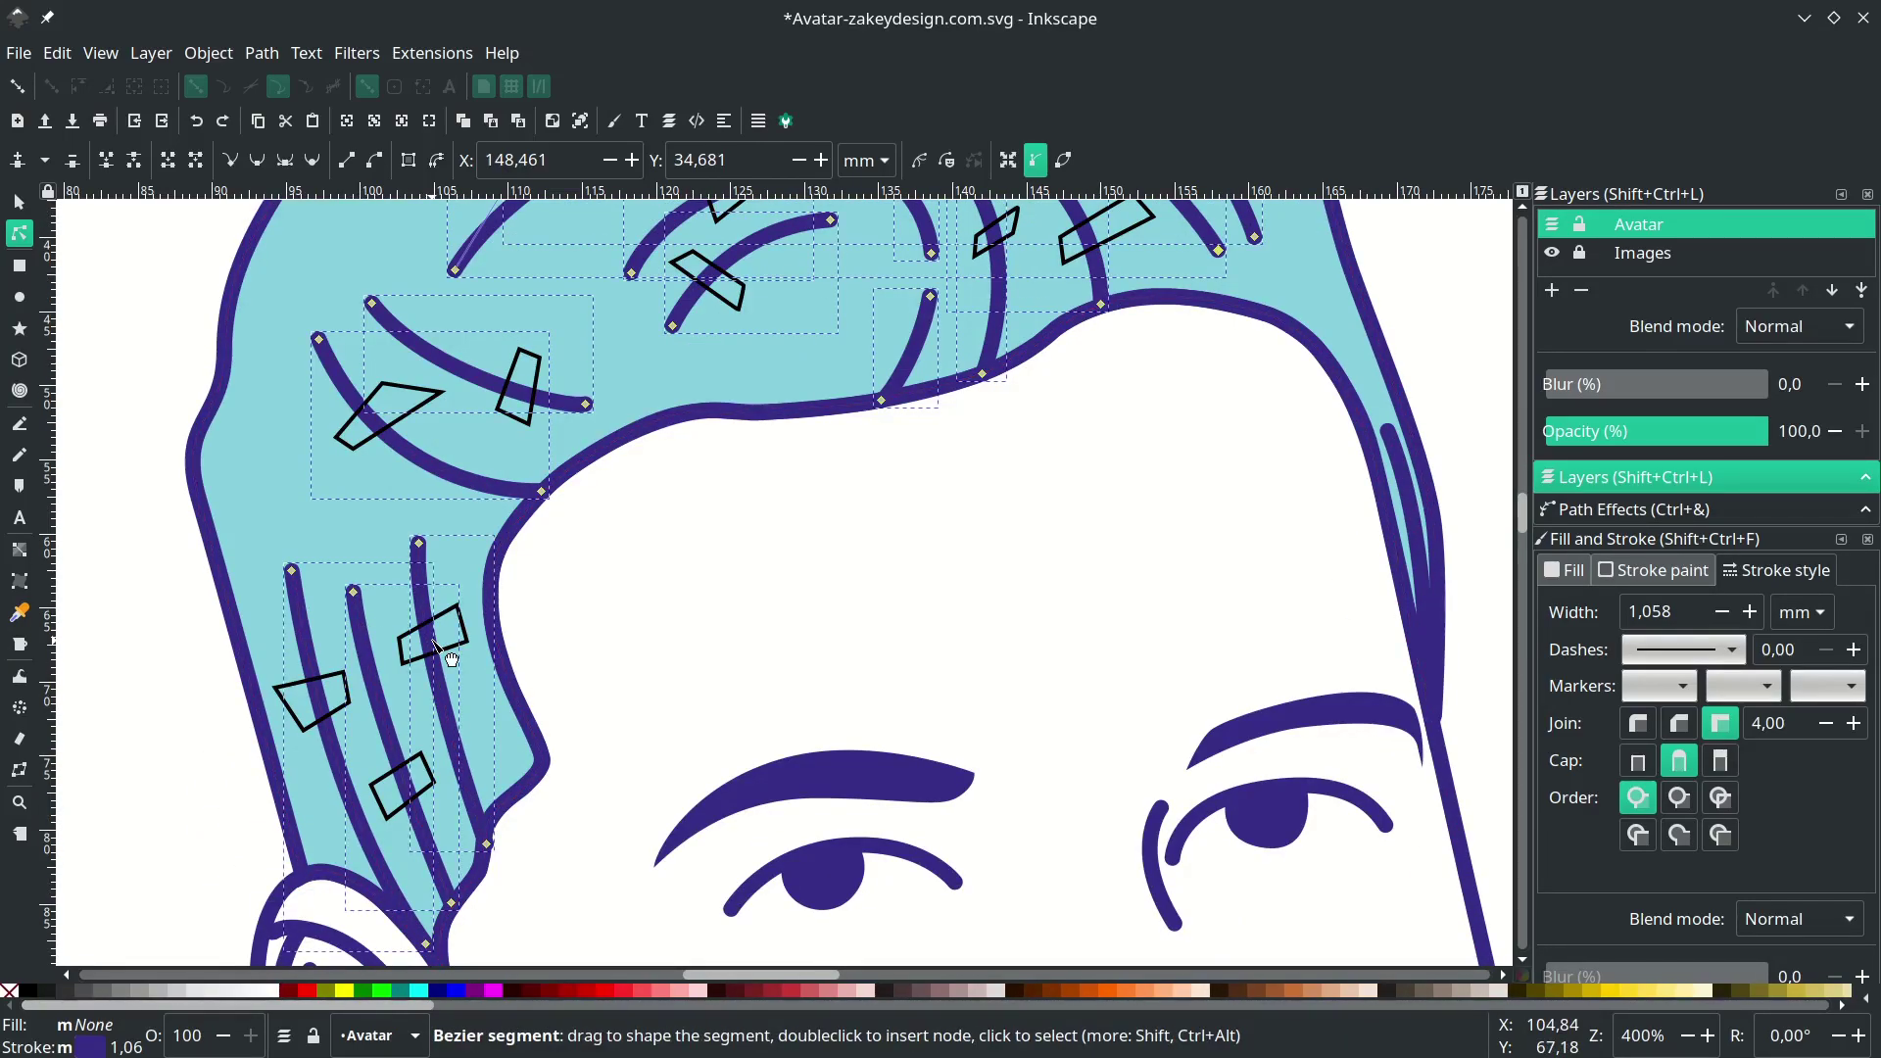
key("ctrl+k")
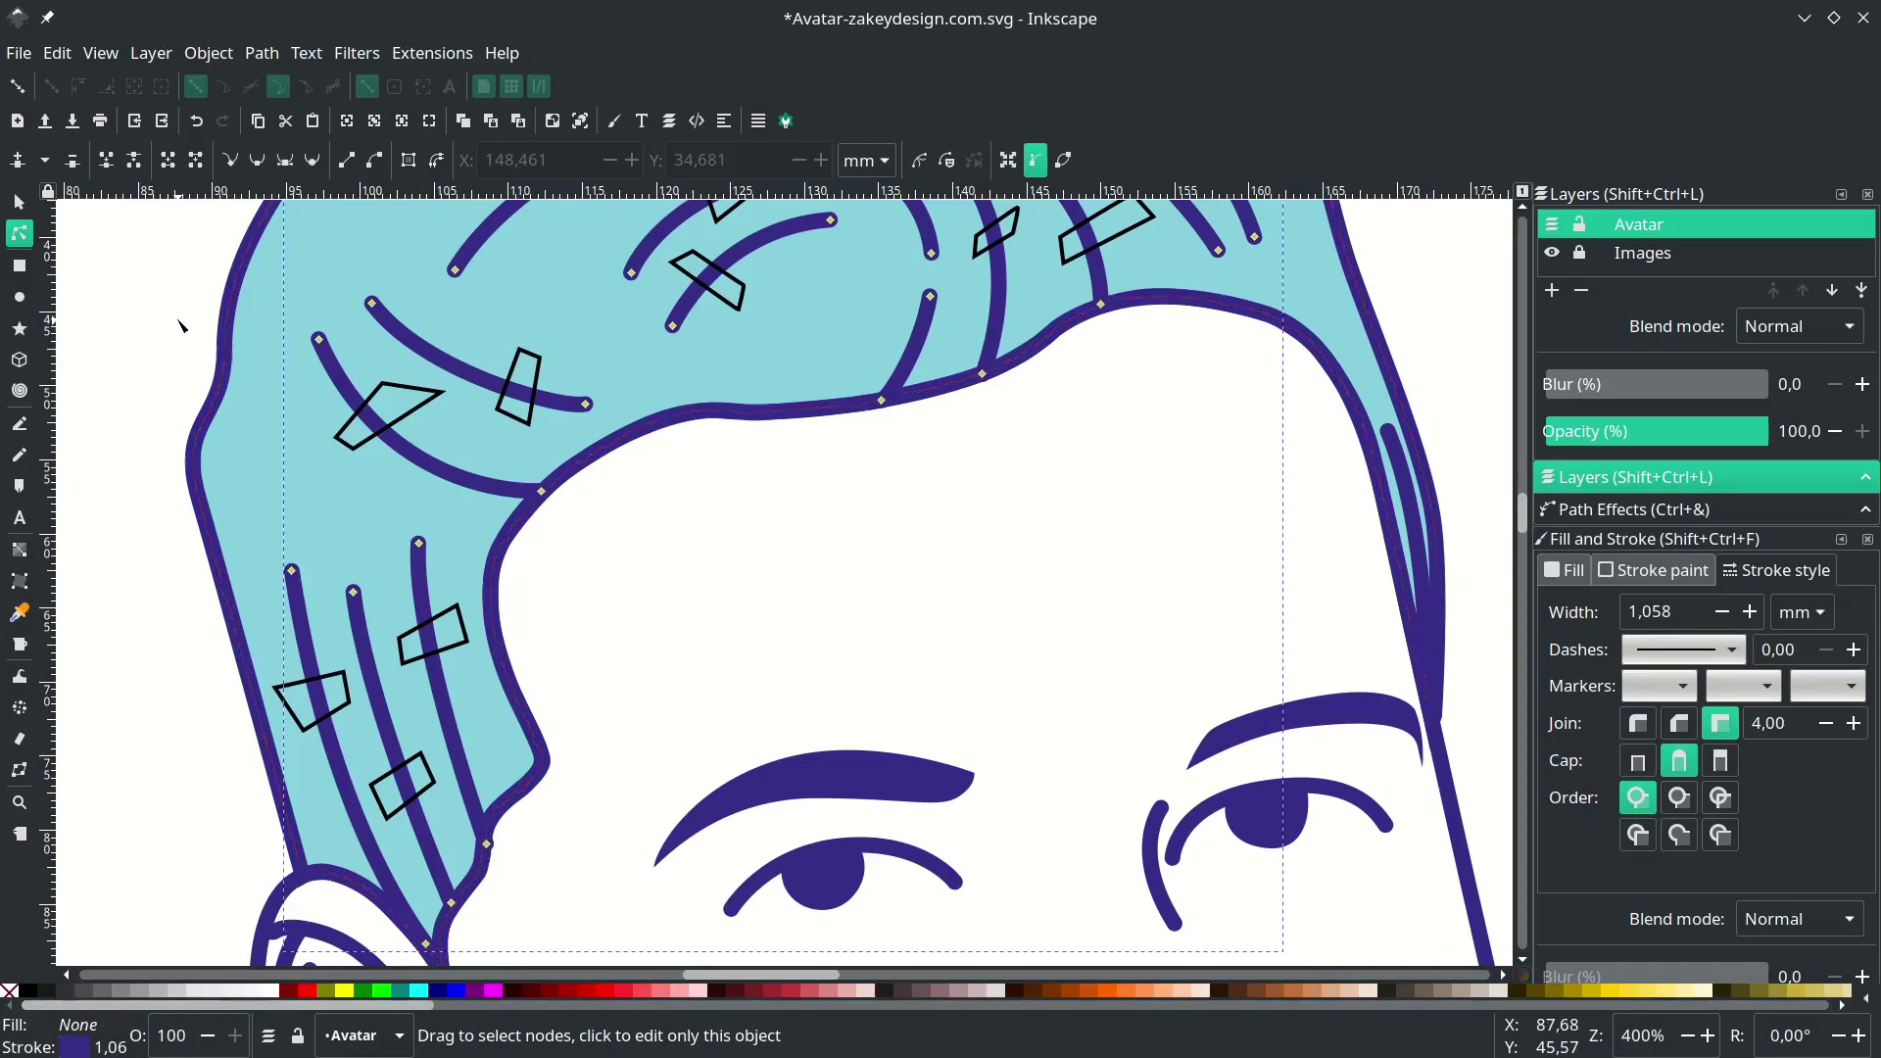
- Split the combined hair strands with the combined cutting shapes using Cut Path
key("s")
scroll(376, 429, "up", 1)
left_click(385, 432)
scroll(386, 433, "up", 2)
left_click_drag(392, 508, 413, 508)
key("ctrl+z")
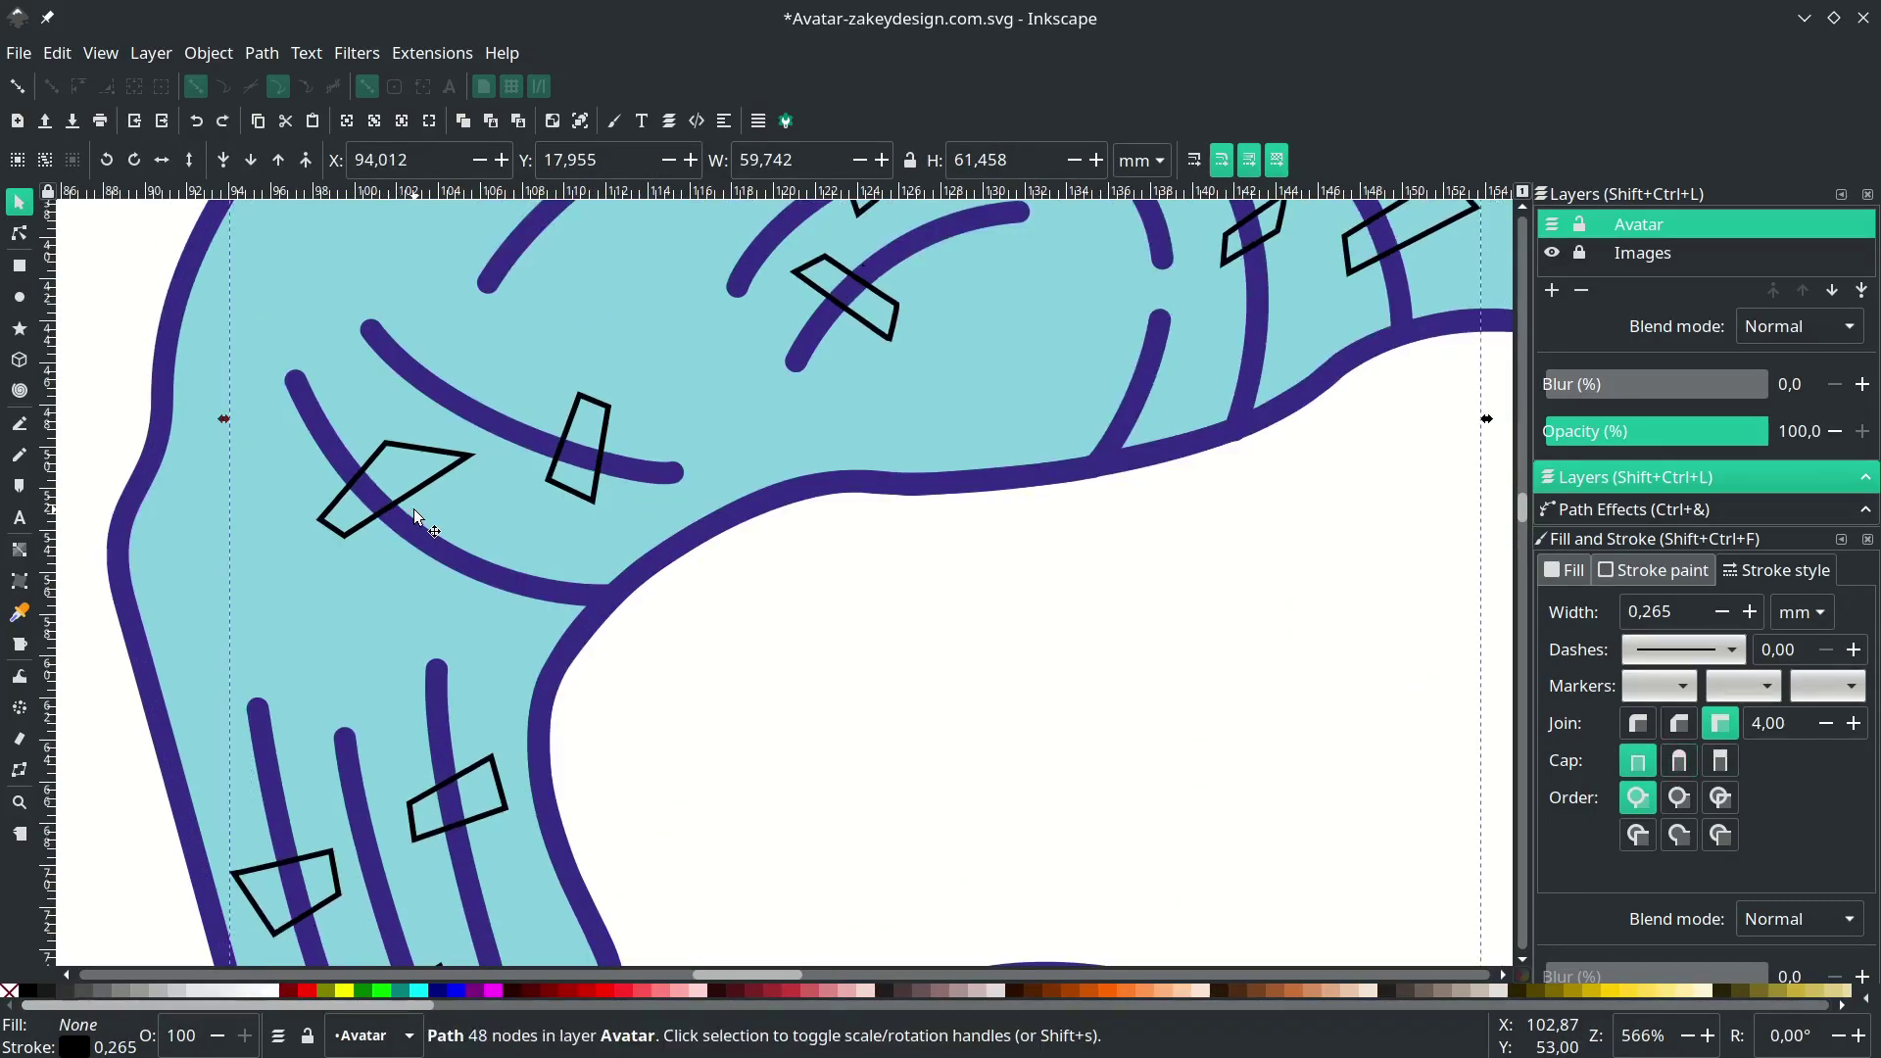
left_click(303, 393, "shift")
scroll(263, 487, "down", 2)
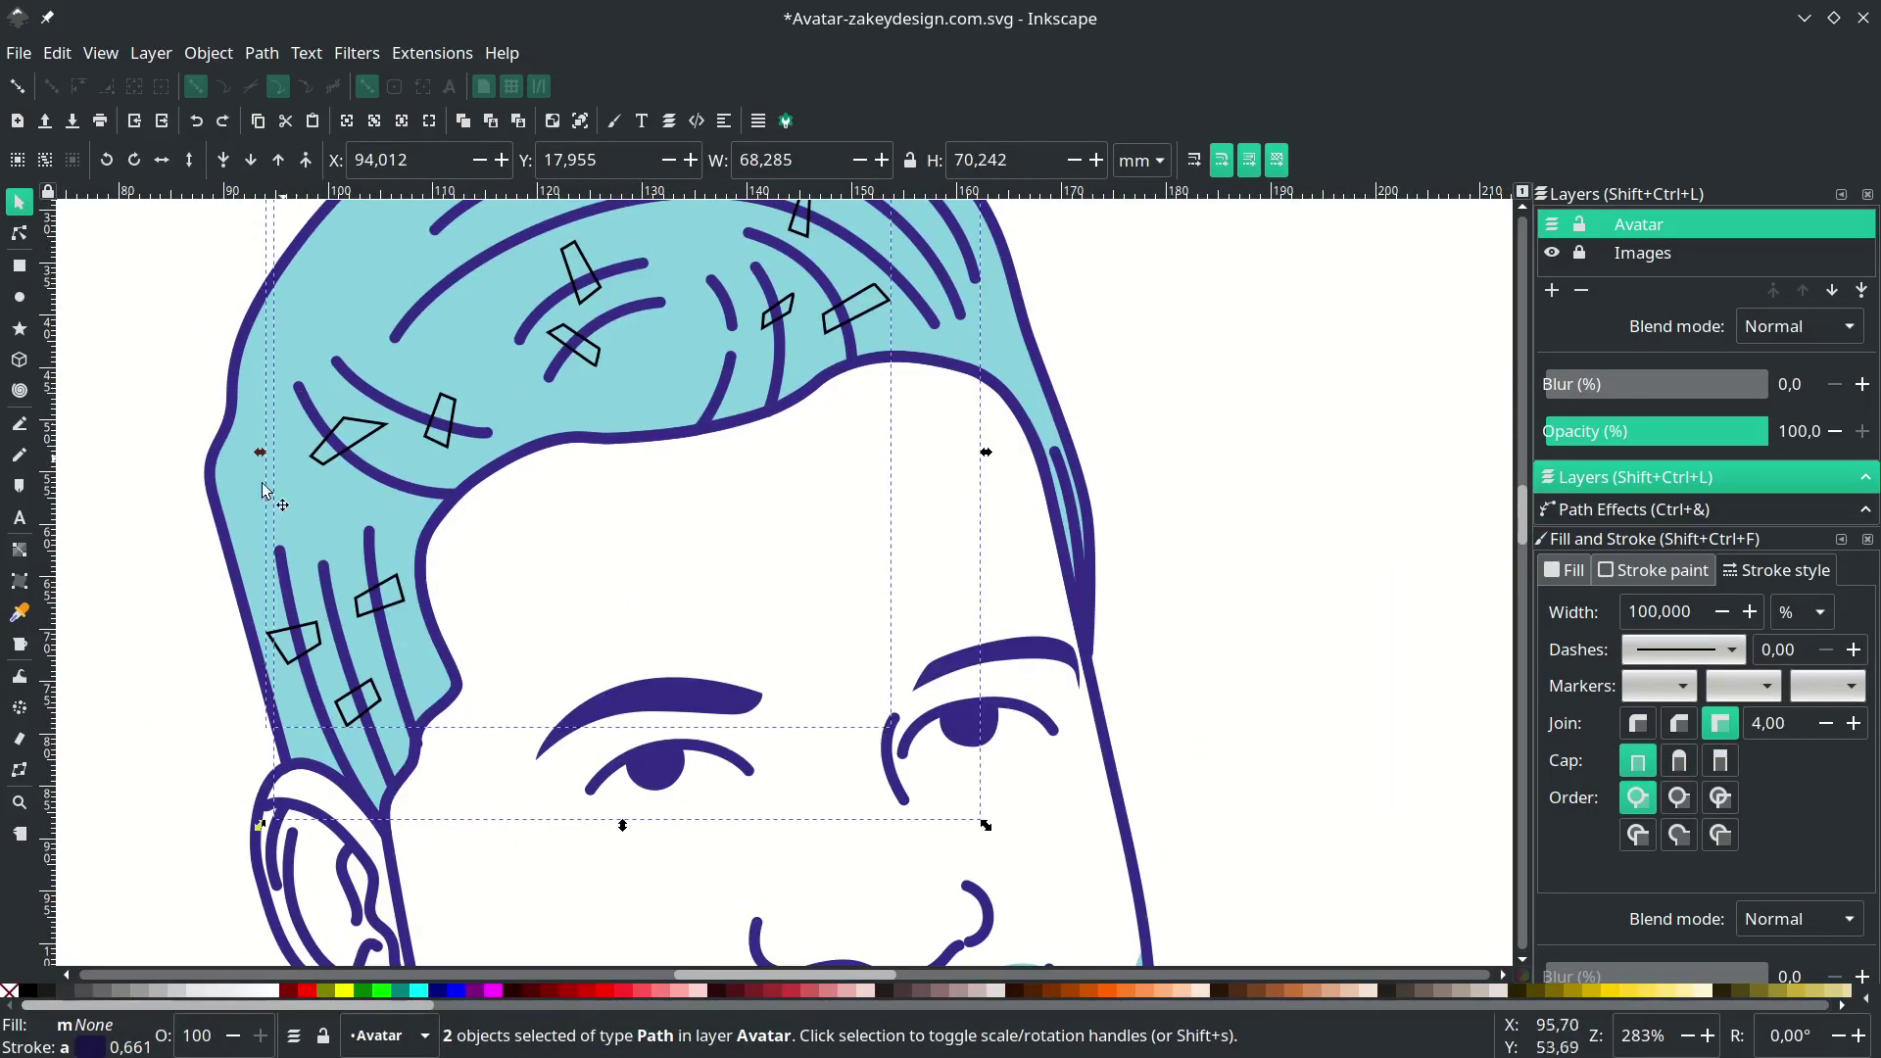
scroll(267, 490, "up", 2)
left_click(262, 53)
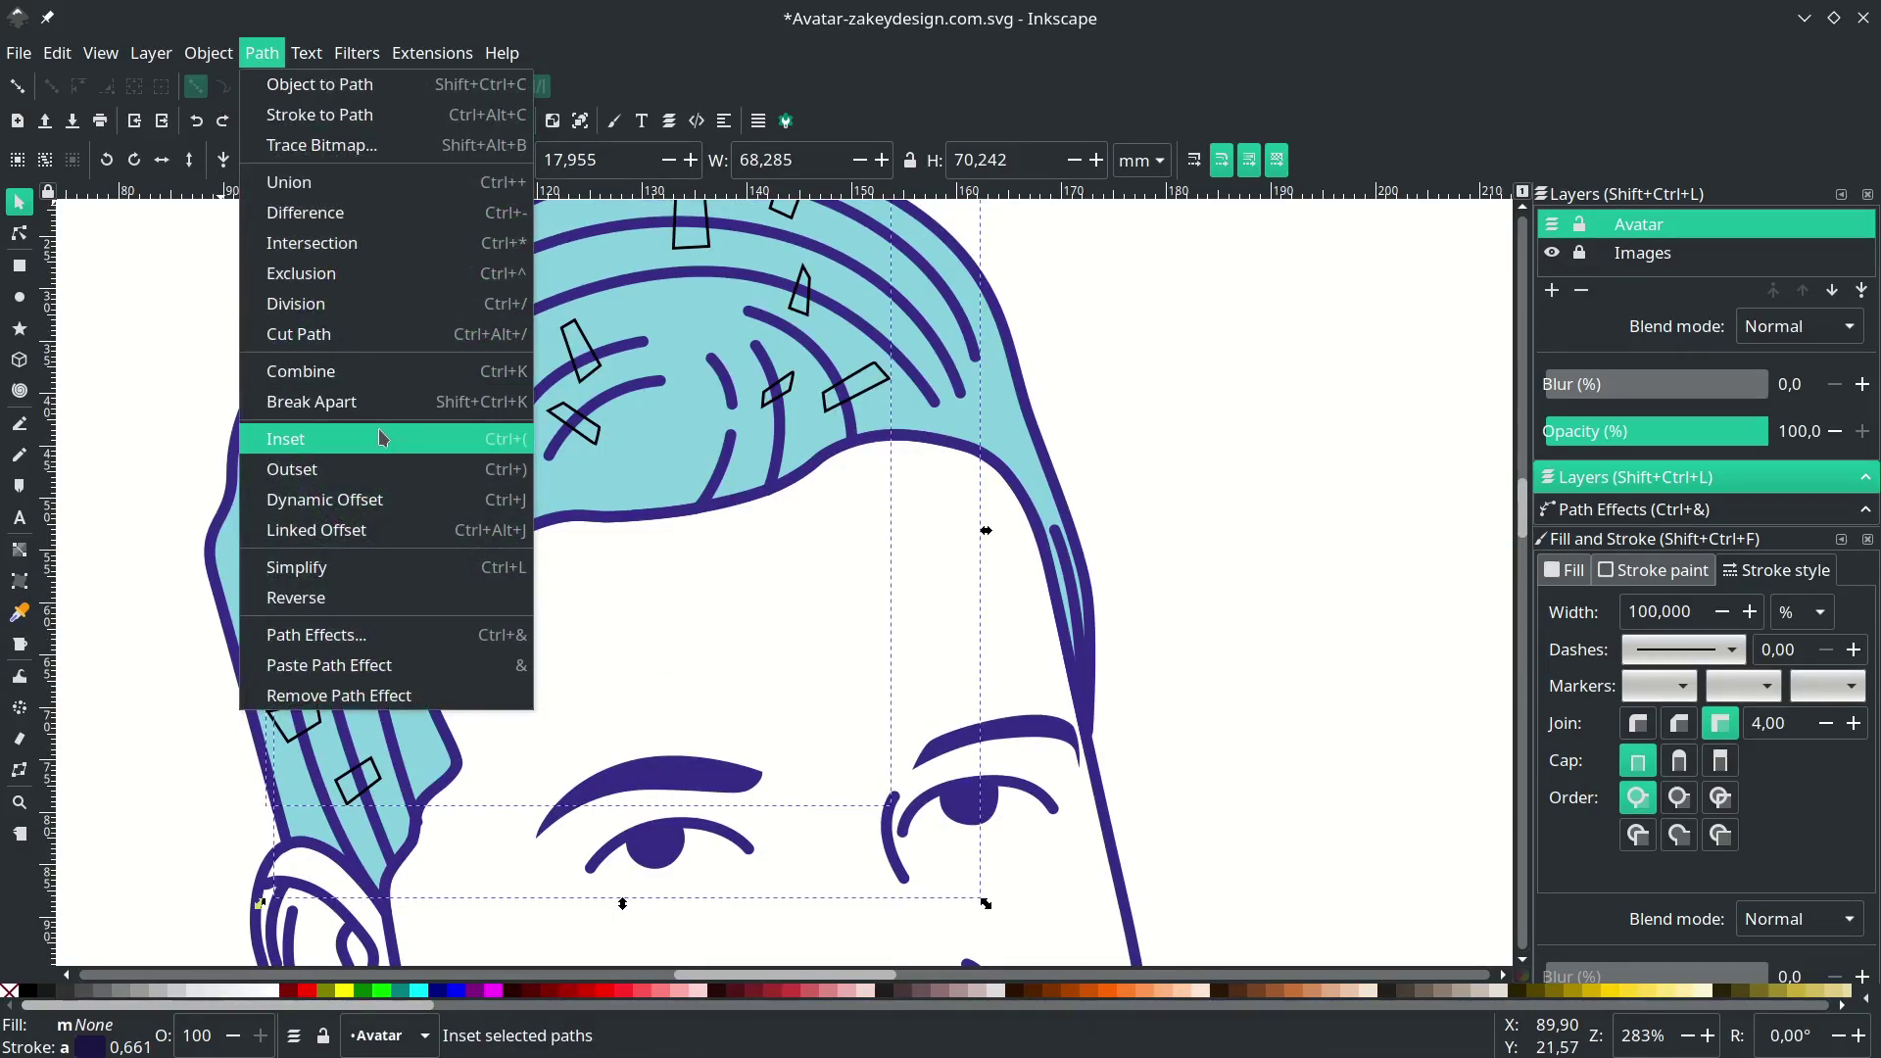
left_click(387, 334)
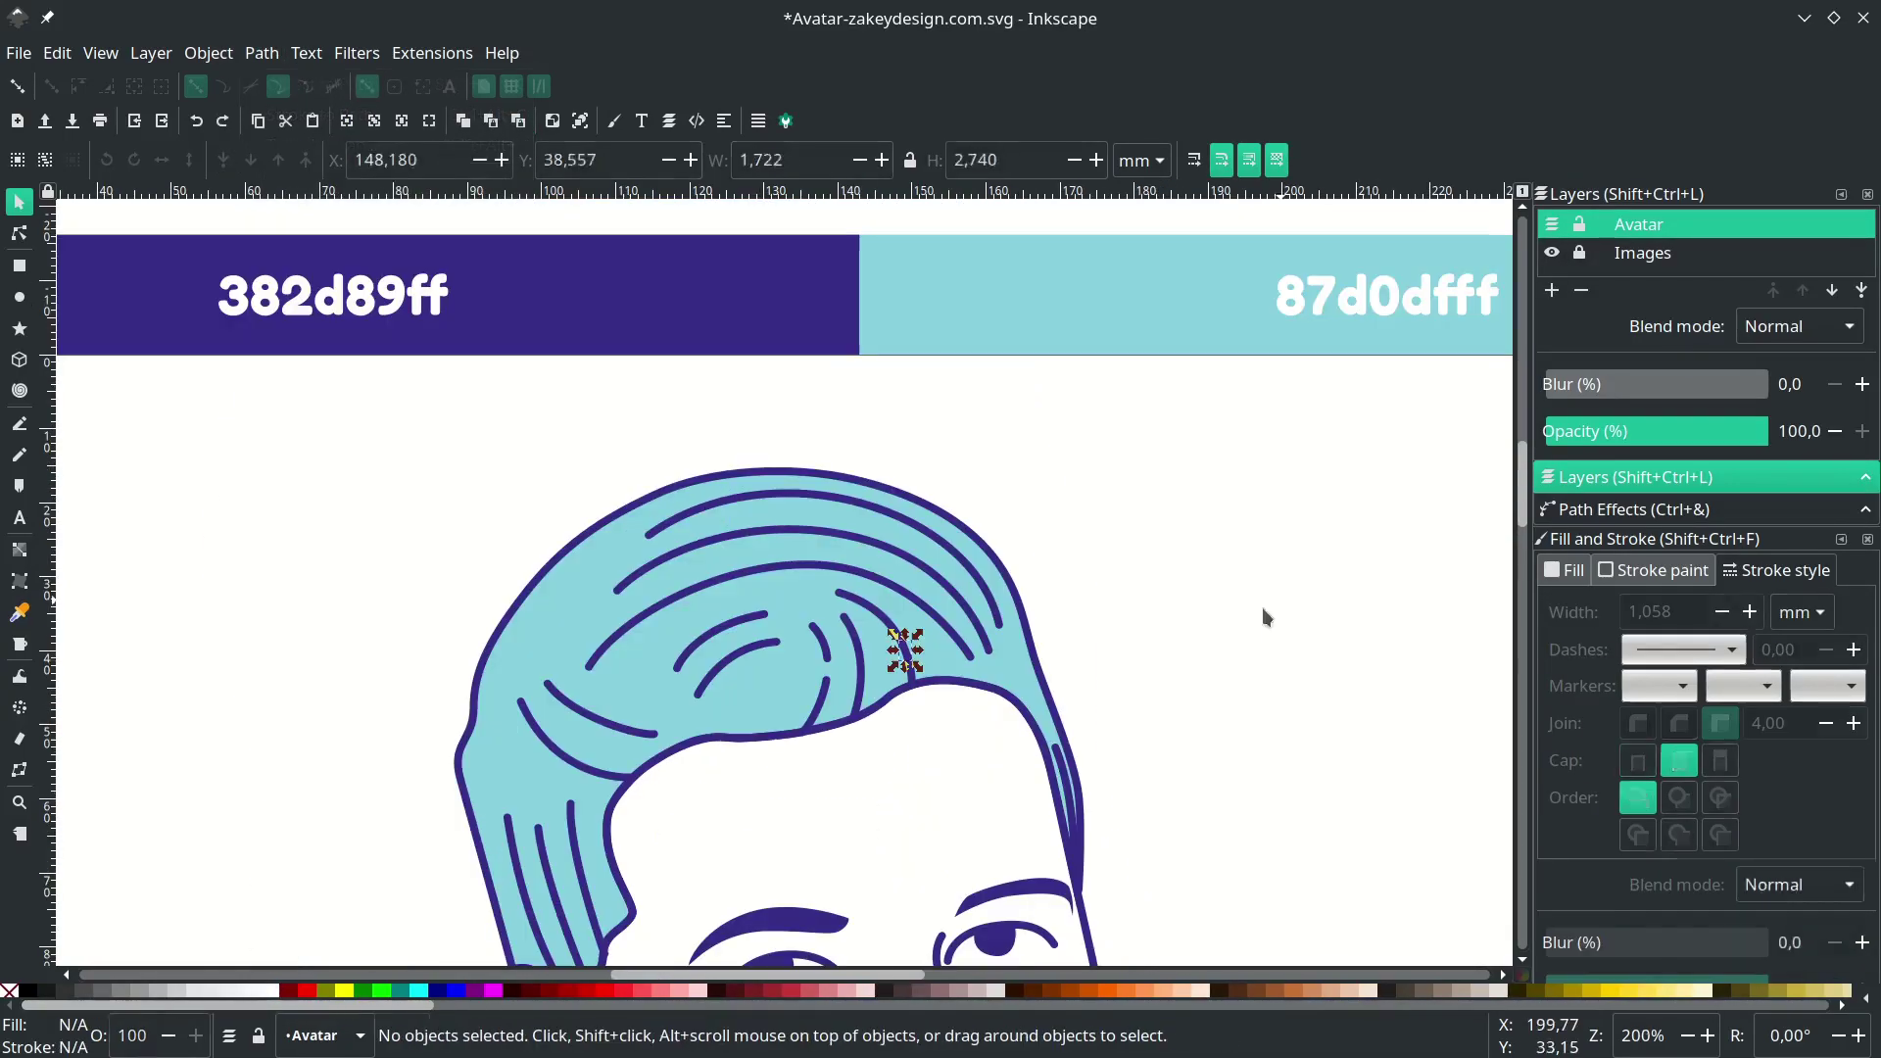
- Delete the cut middle piece from the curved forehead strand nearest the temple
scroll(754, 642, "down", 3)
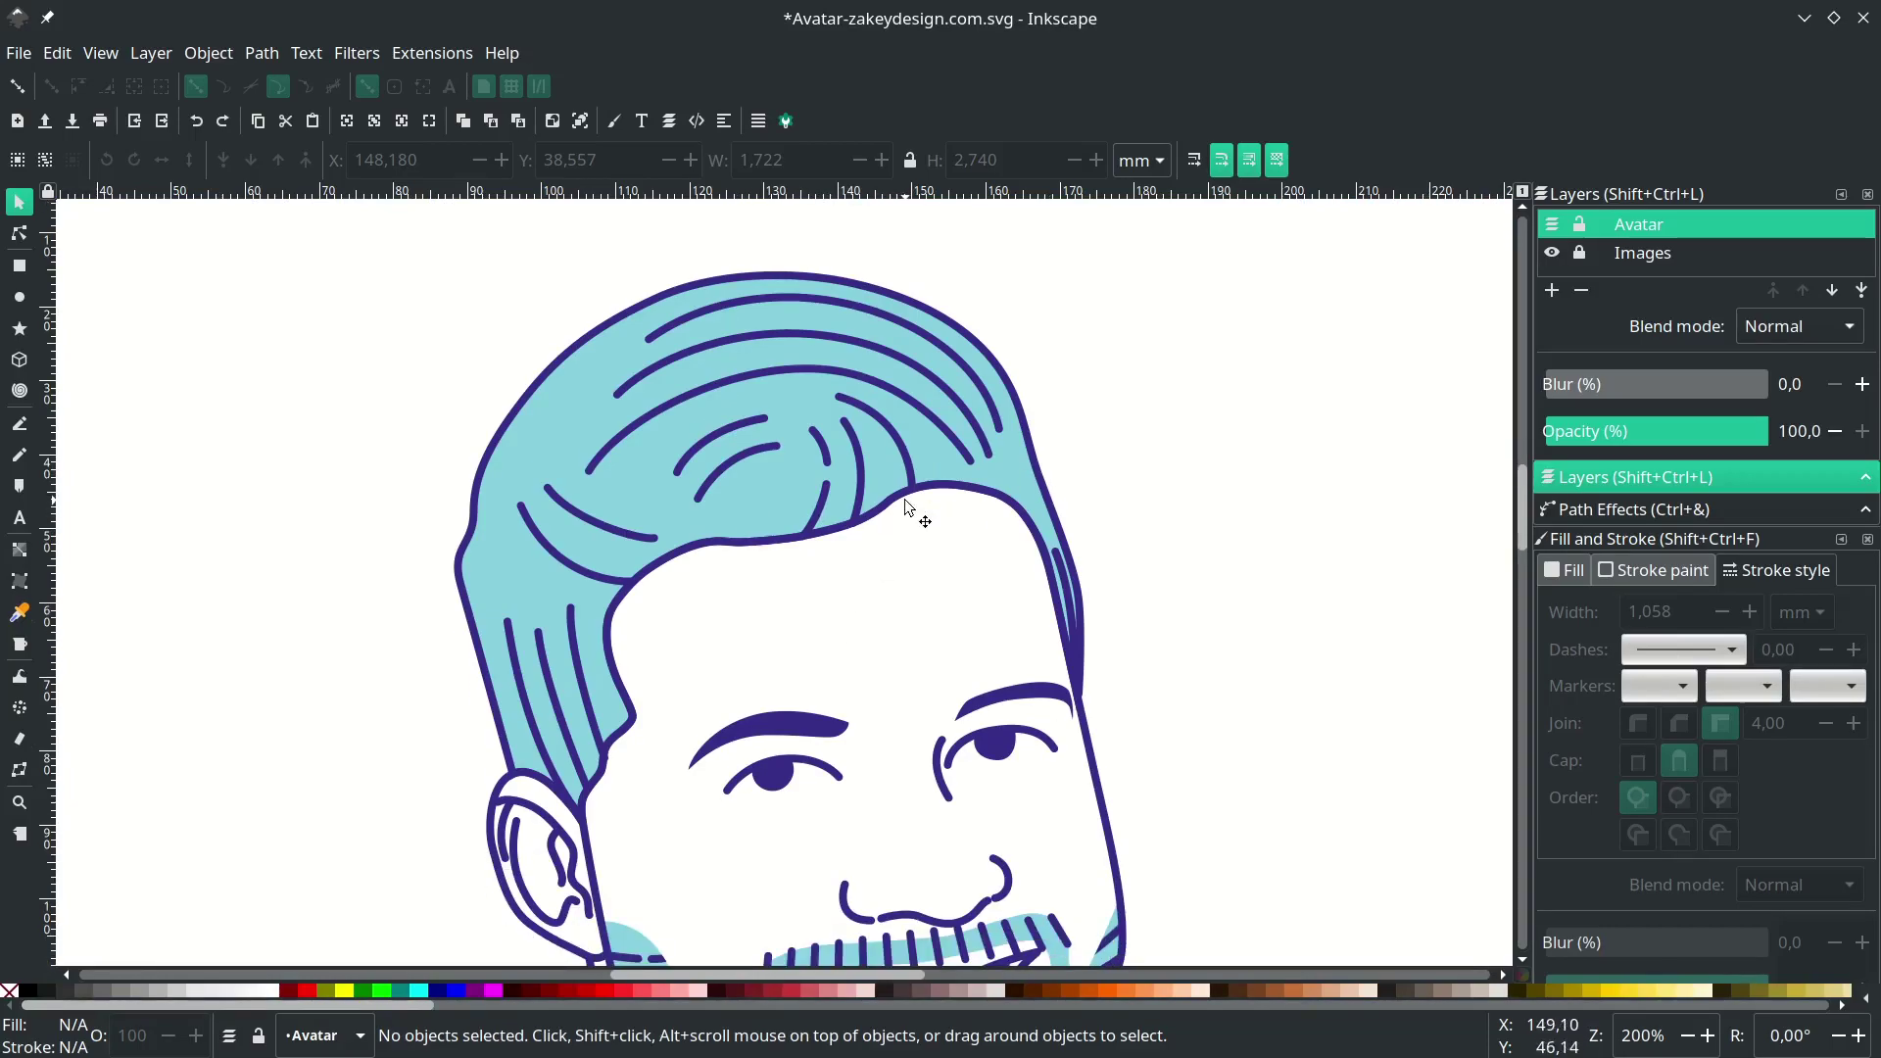
scroll(912, 510, "up", 5, "ctrl")
left_click(895, 519)
key("Delete")
scroll(785, 470, "up", 4)
left_click_drag(751, 469, 785, 470)
scroll(921, 470, "down", 2, "ctrl")
- Delete the cut middle pieces from the three long strands over the top of the hair to leave gaps
double_click(823, 363)
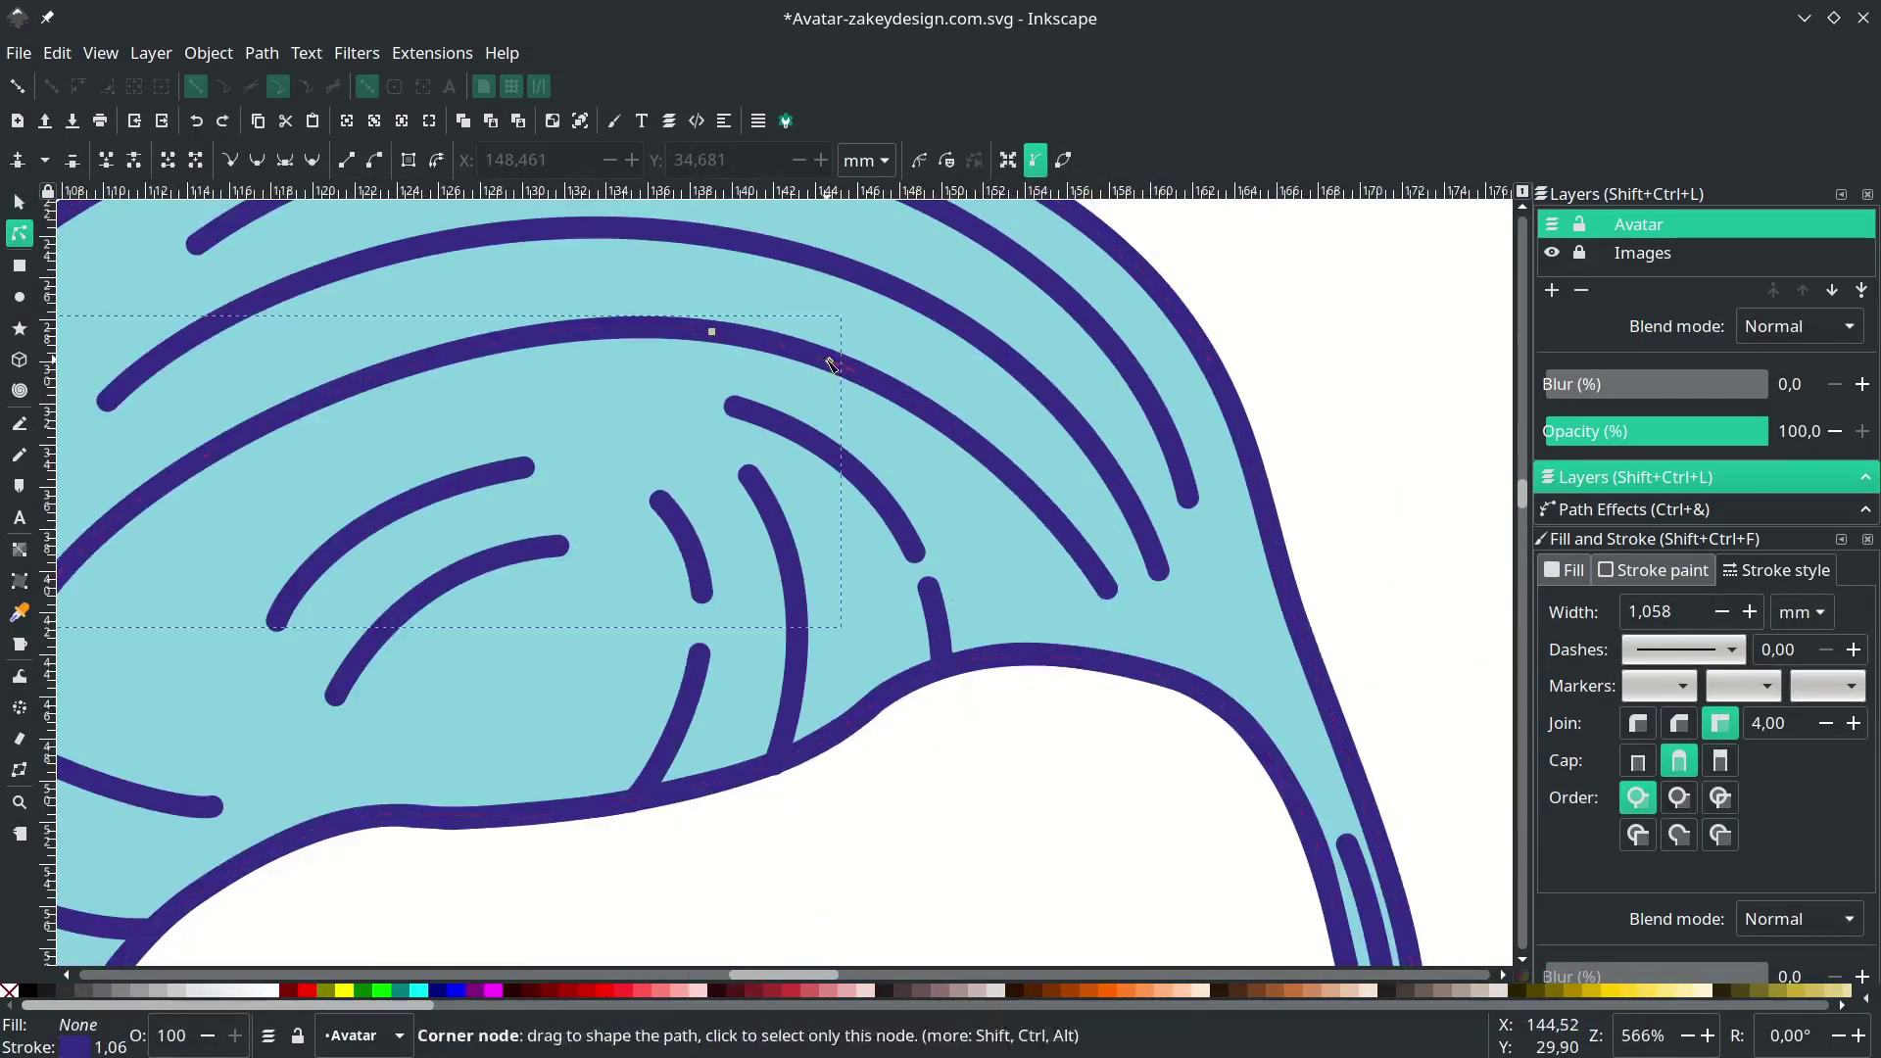
scroll(844, 350, "up", 3, "ctrl")
left_click(839, 437)
key("Delete")
key("s")
left_click(654, 302)
key("Delete")
scroll(848, 303, "up", 6)
left_click(821, 466)
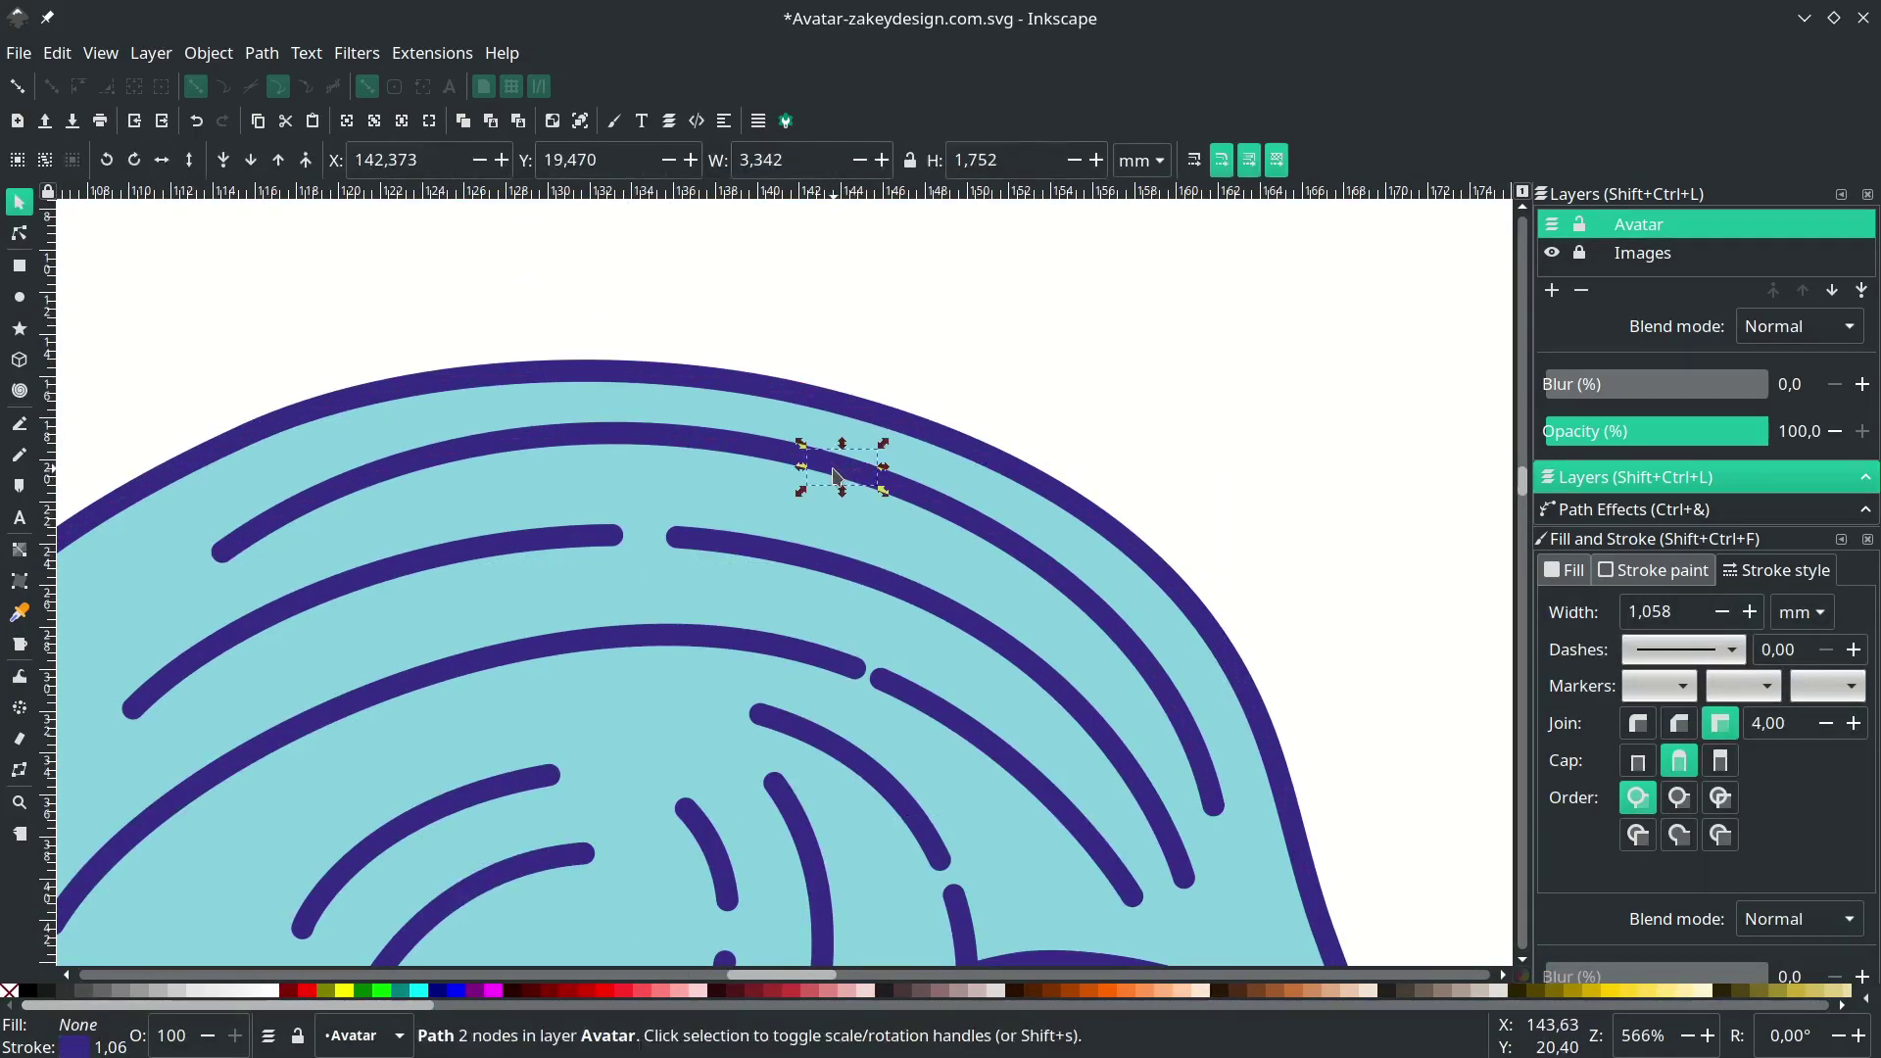
key("Delete")
- Delete the cut middle pieces from the curved side strands and the innermost sideburn strand
double_click(819, 472)
scroll(894, 513, "up", 2, "ctrl")
key("s")
left_click(465, 553)
key("Delete")
scroll(480, 592, "down", 2, "ctrl")
scroll(614, 698, "down", 8)
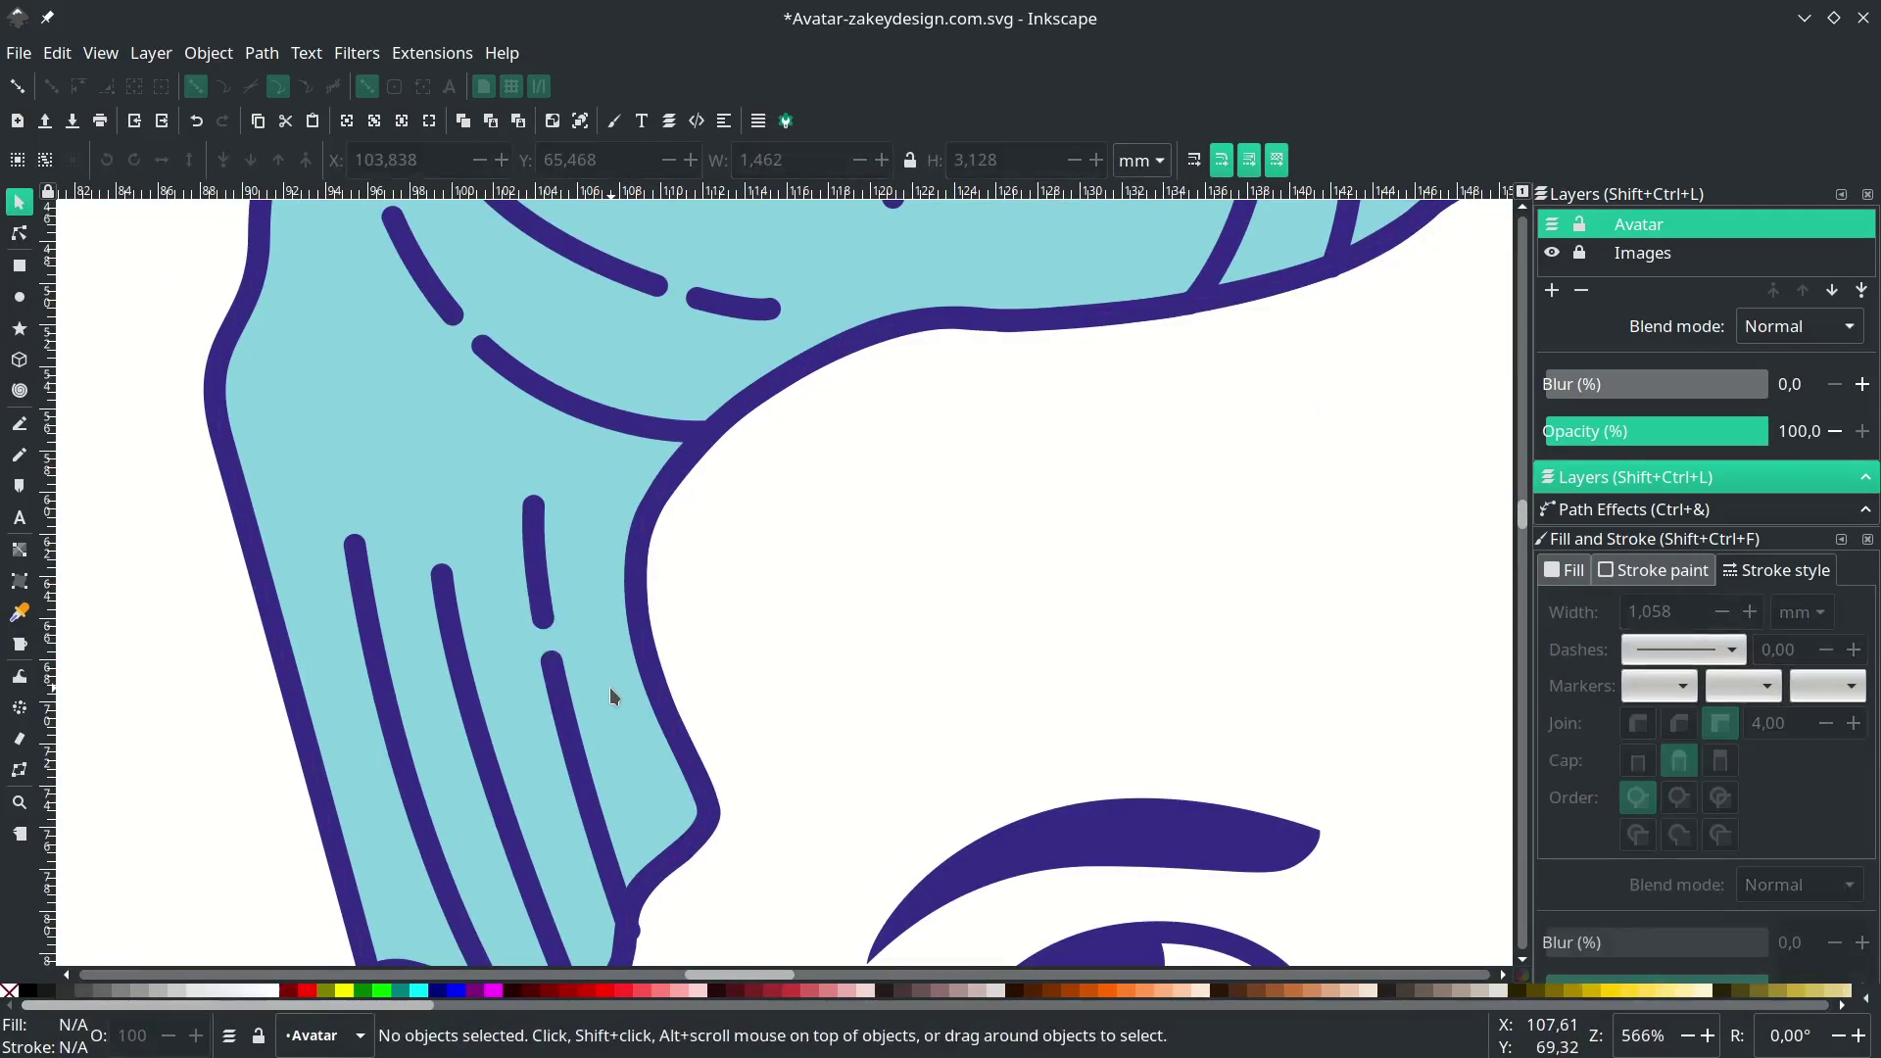
- Delete the cut pieces still left in the sideburn and other hair strands, and save the document
left_click(520, 763)
key("Delete")
left_click(573, 571)
key("Delete")
scroll(784, 416, "down", 7, "ctrl")
key("ctrl+s")
key("ctrl+s")
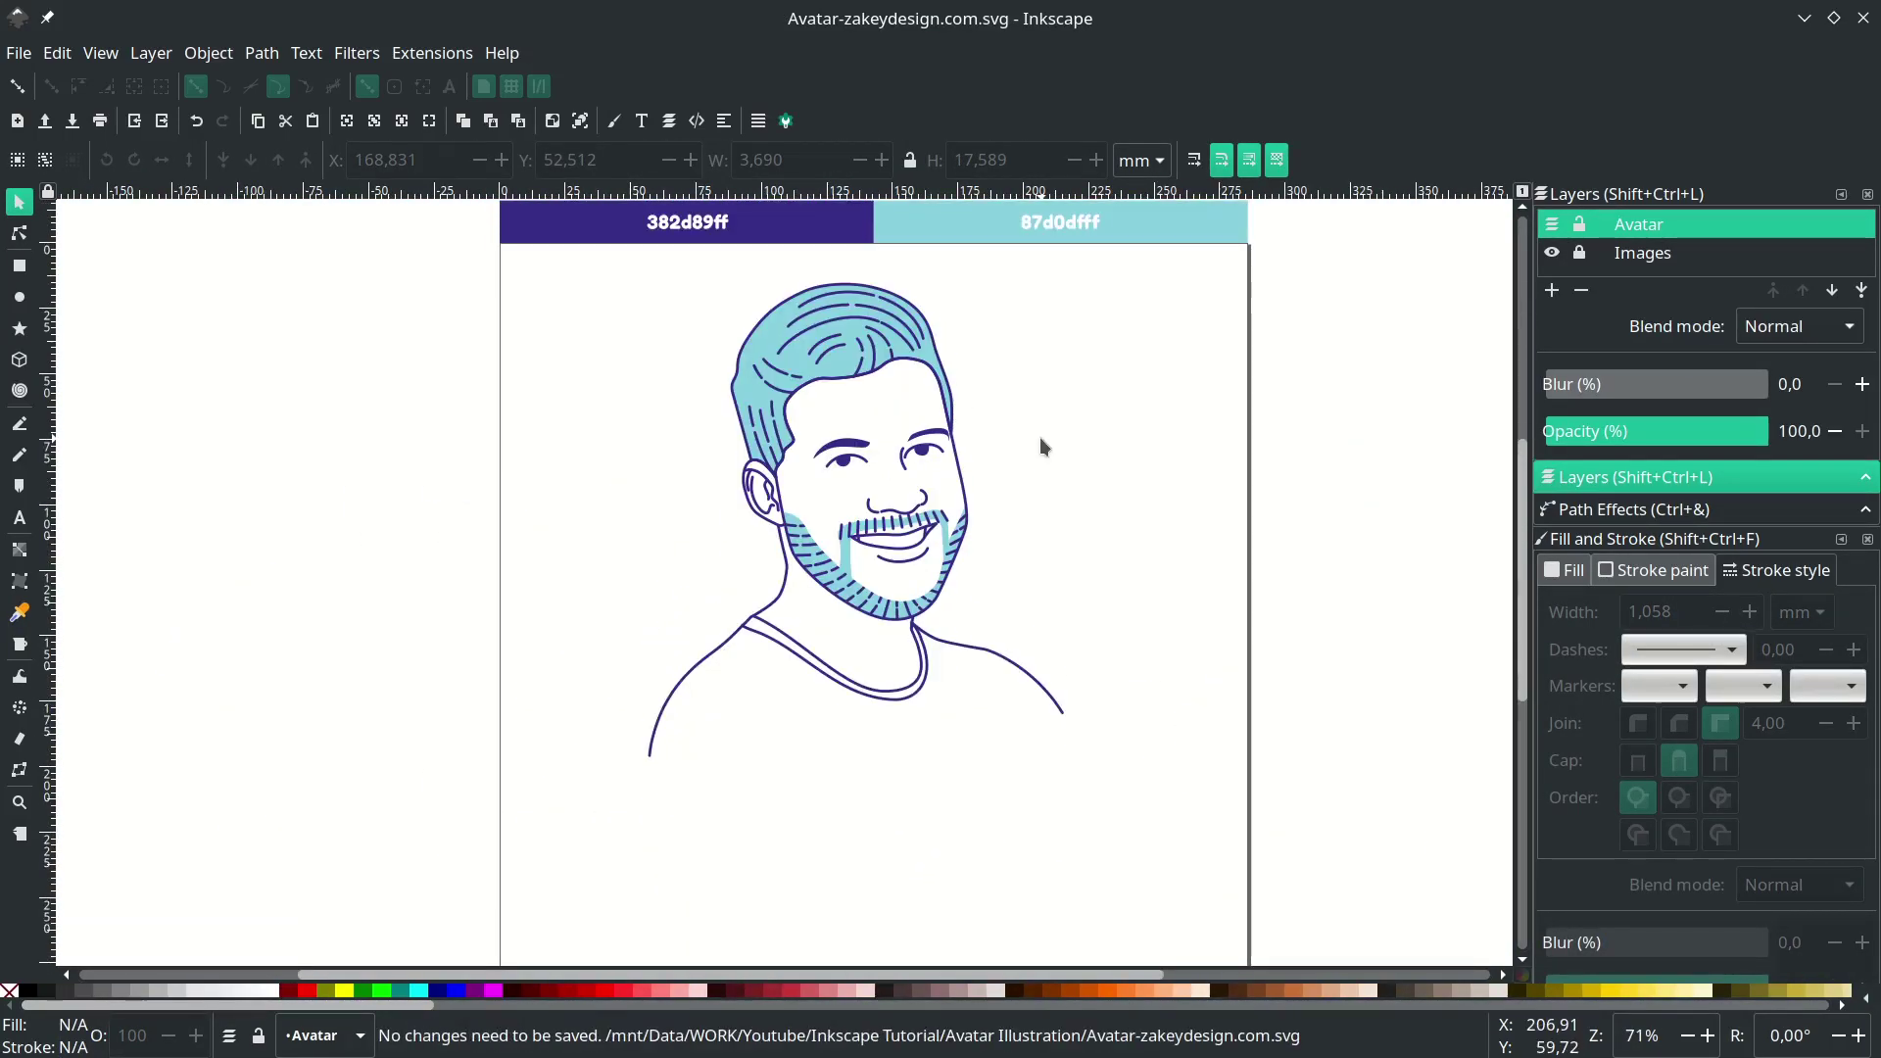
scroll(1029, 436, "down", 1, "ctrl")
scroll(868, 345, "up", 9, "ctrl")
double_click(820, 495)
key("s")
left_click(731, 565)
key("Delete")
scroll(800, 403, "down", 4, "ctrl")
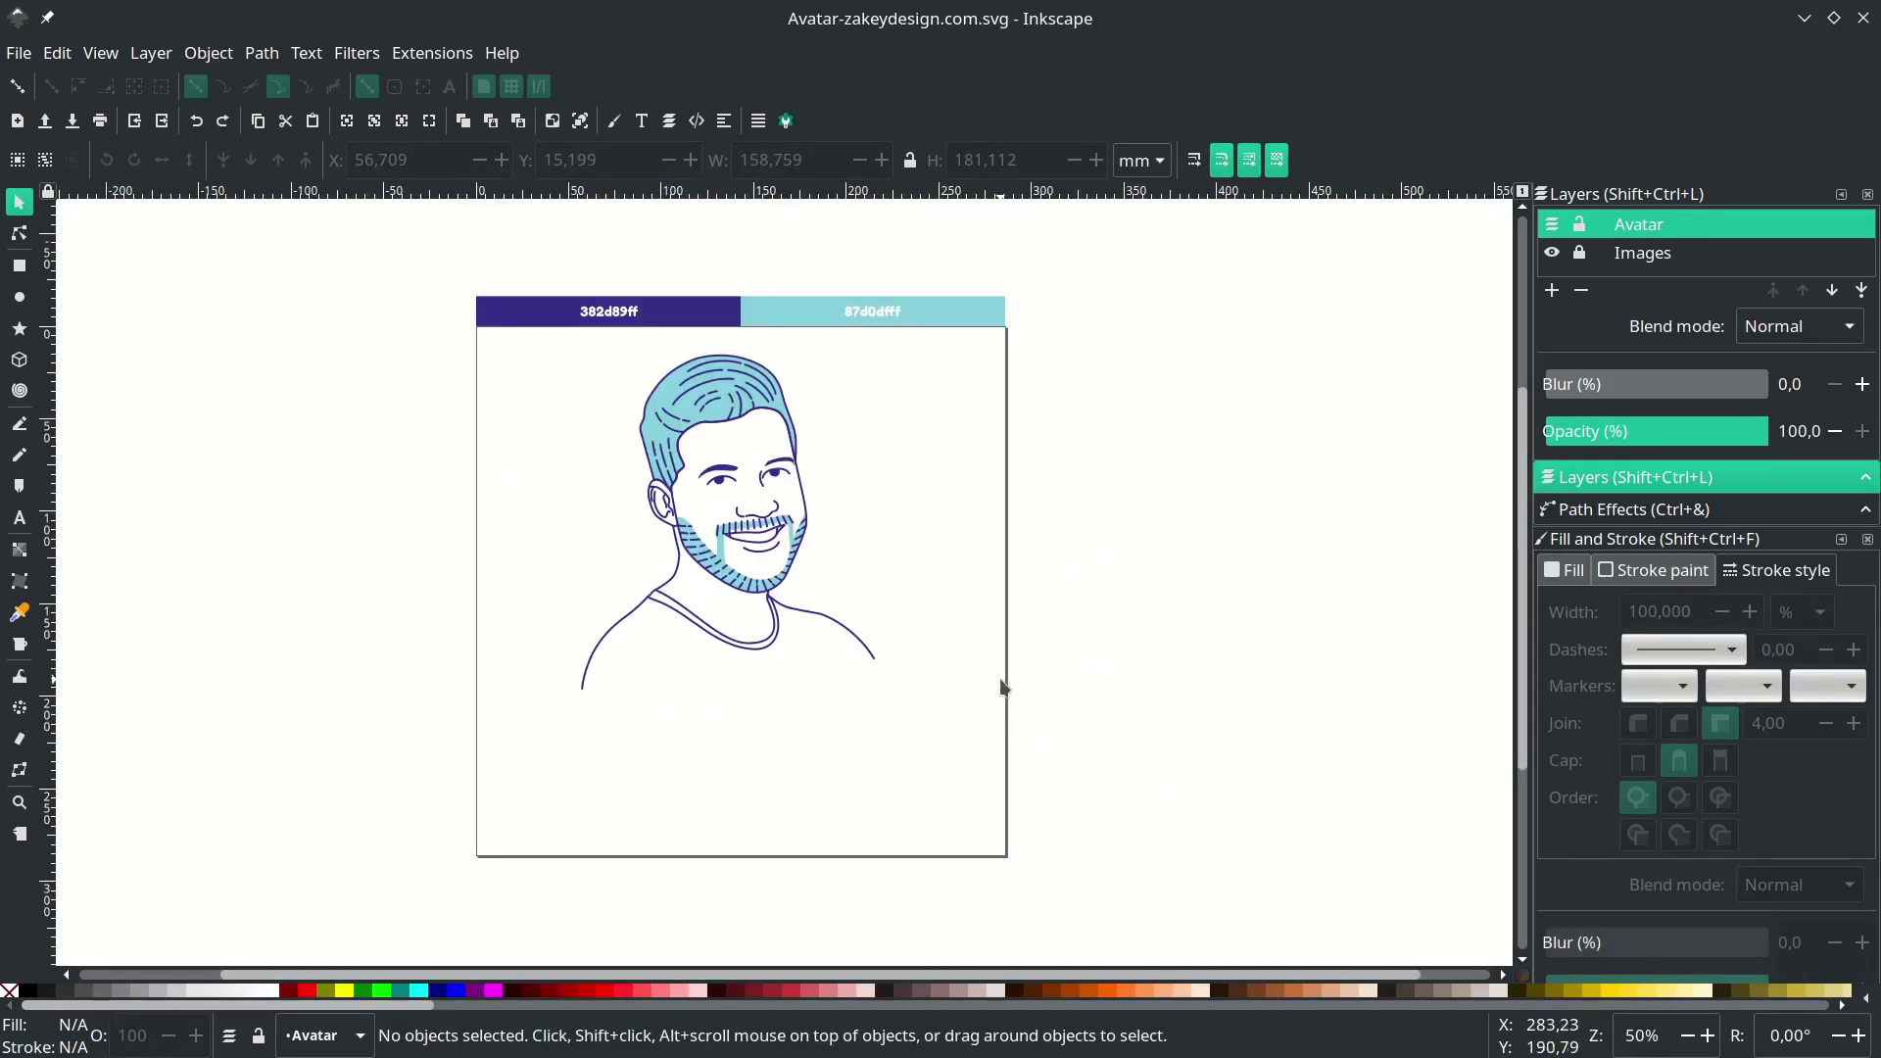
- Move the whole avatar to the middle of the page, at about X 64.5 mm and Y 46.5 mm
left_click_drag(966, 770, 499, 350)
left_click_drag(723, 419, 738, 476)
left_click(821, 557)
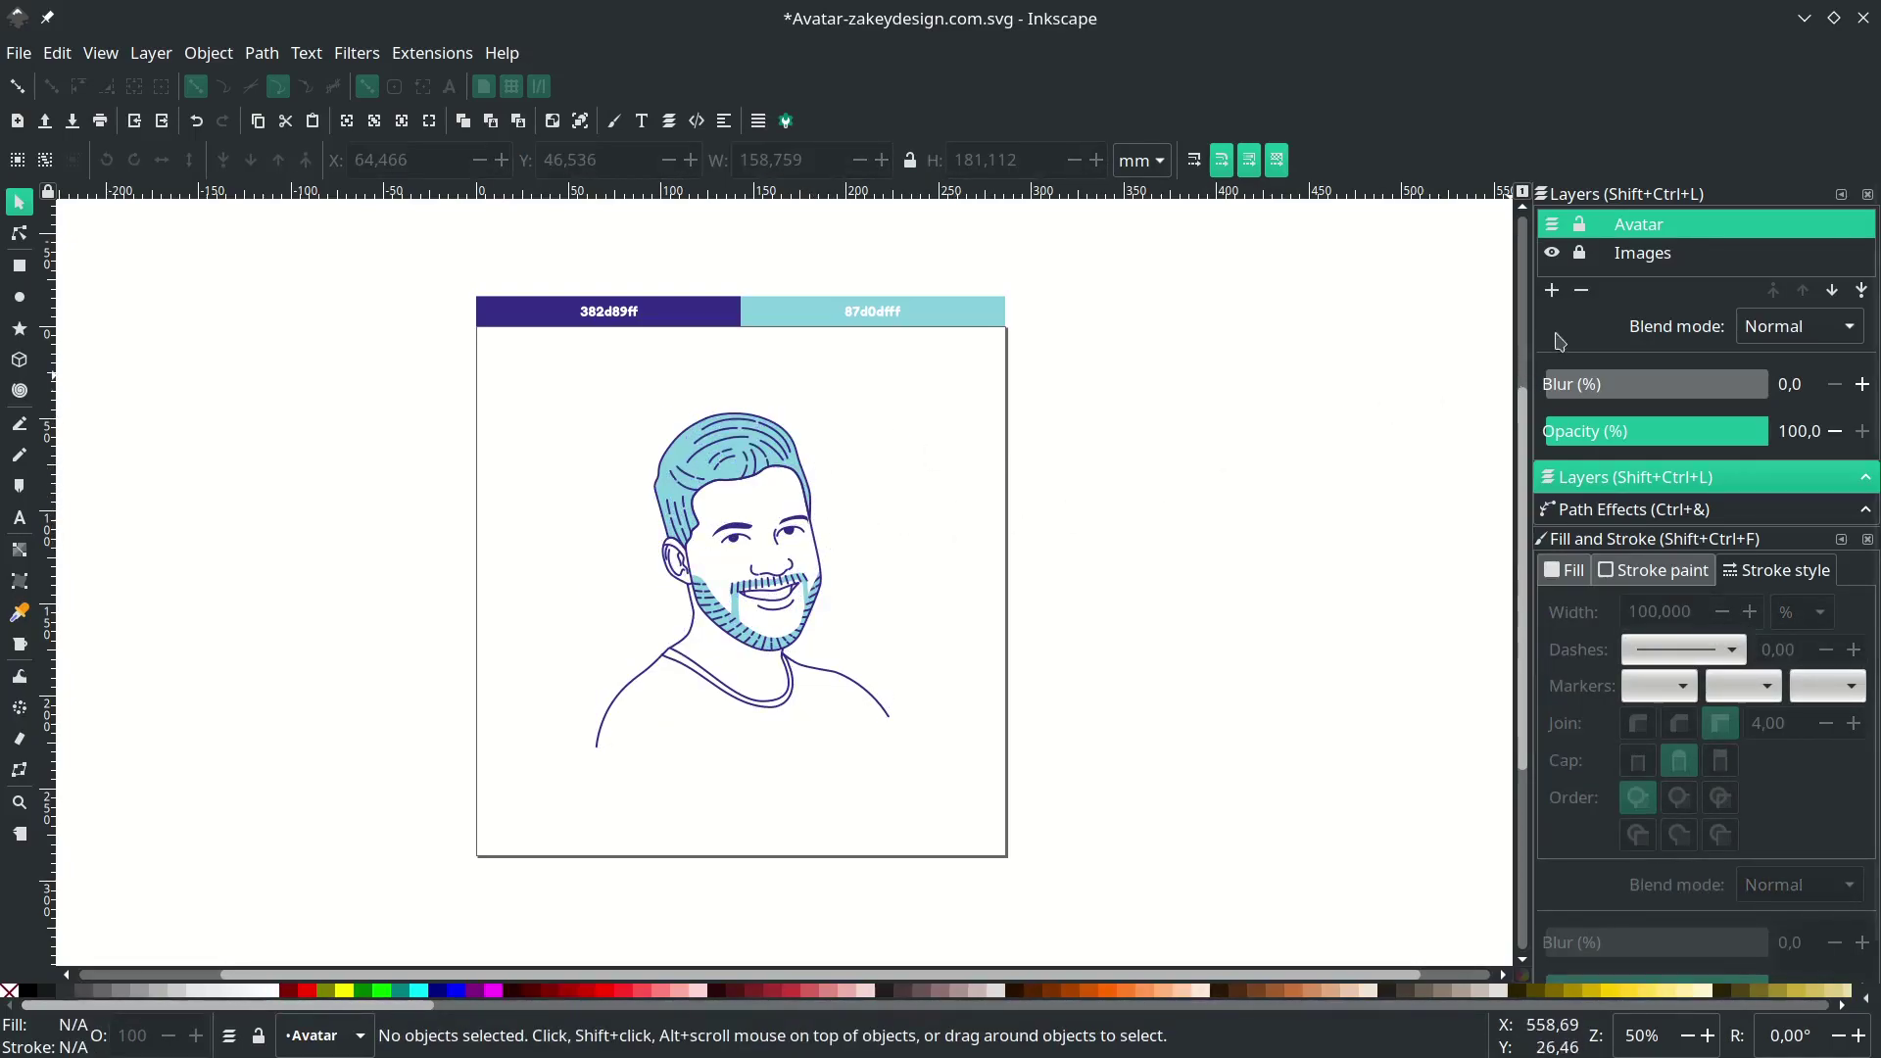
- Add a layer named bg and place it below the Avatar layer
left_click(1553, 292)
type("b")
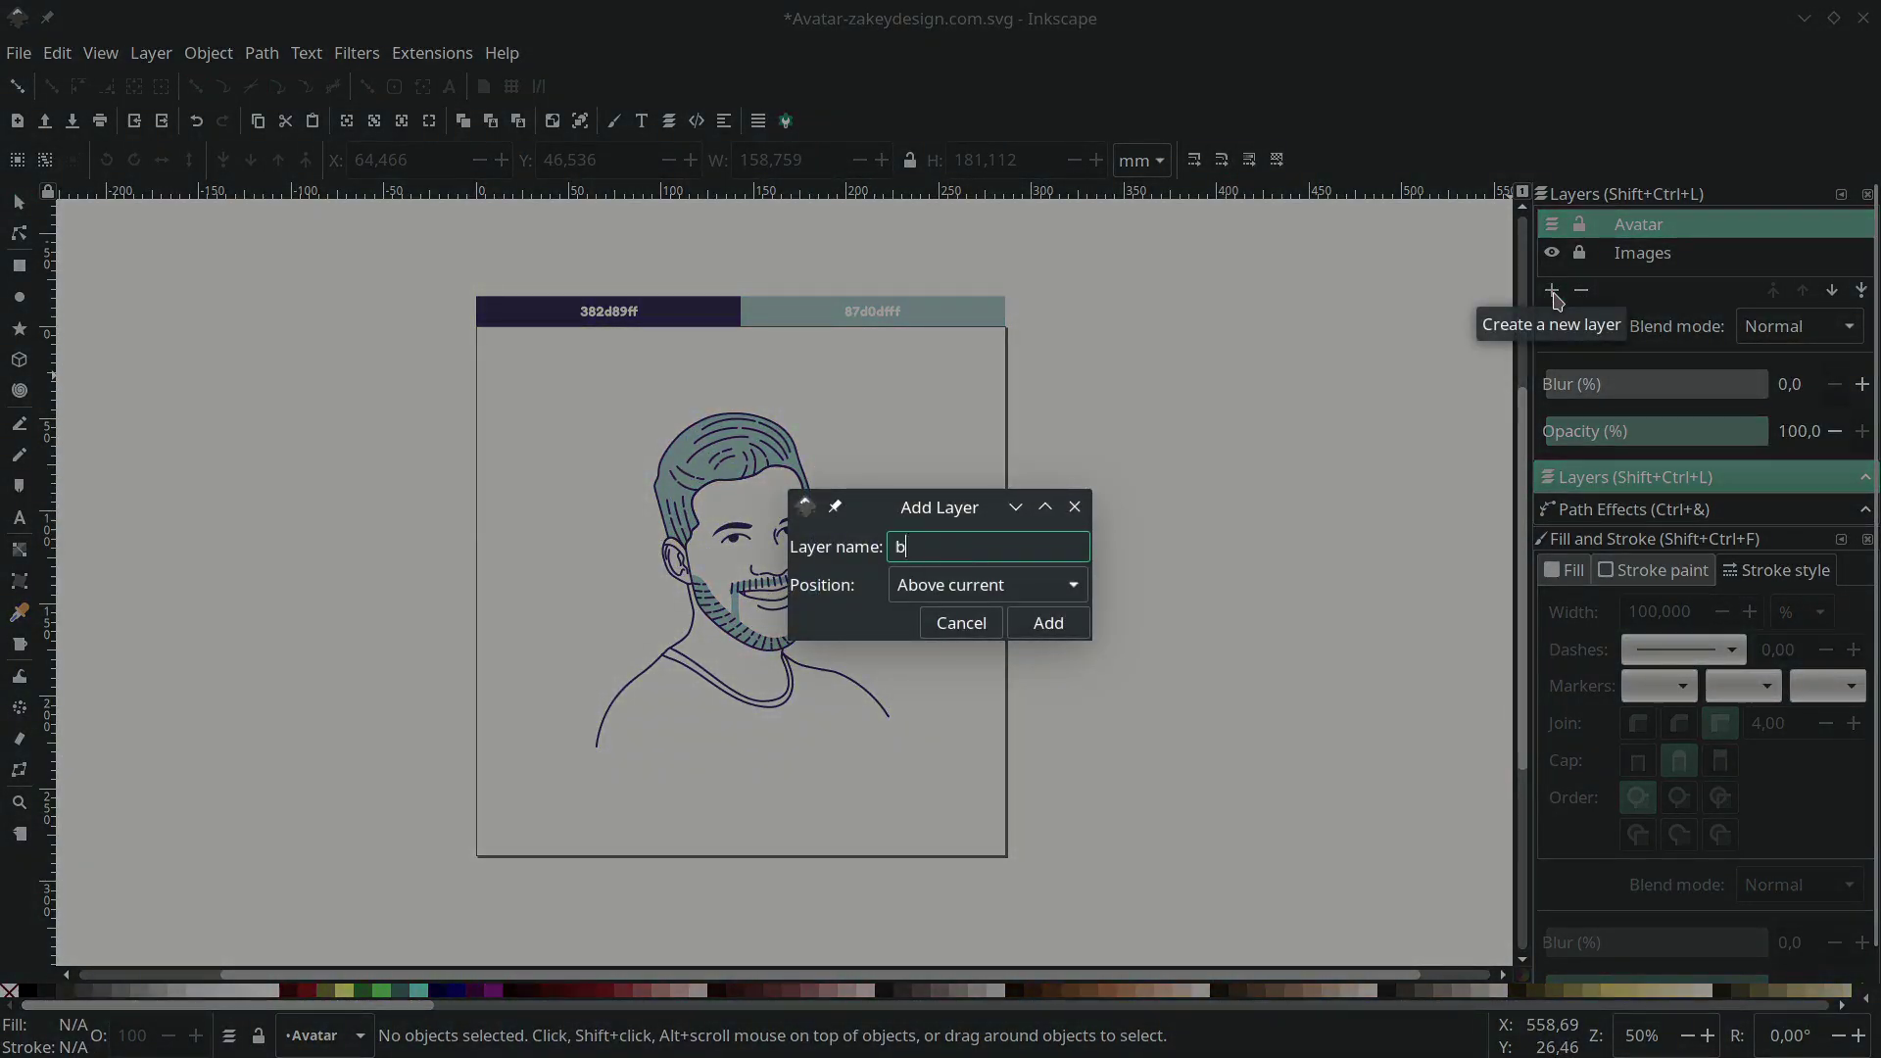
type("g")
key("Return")
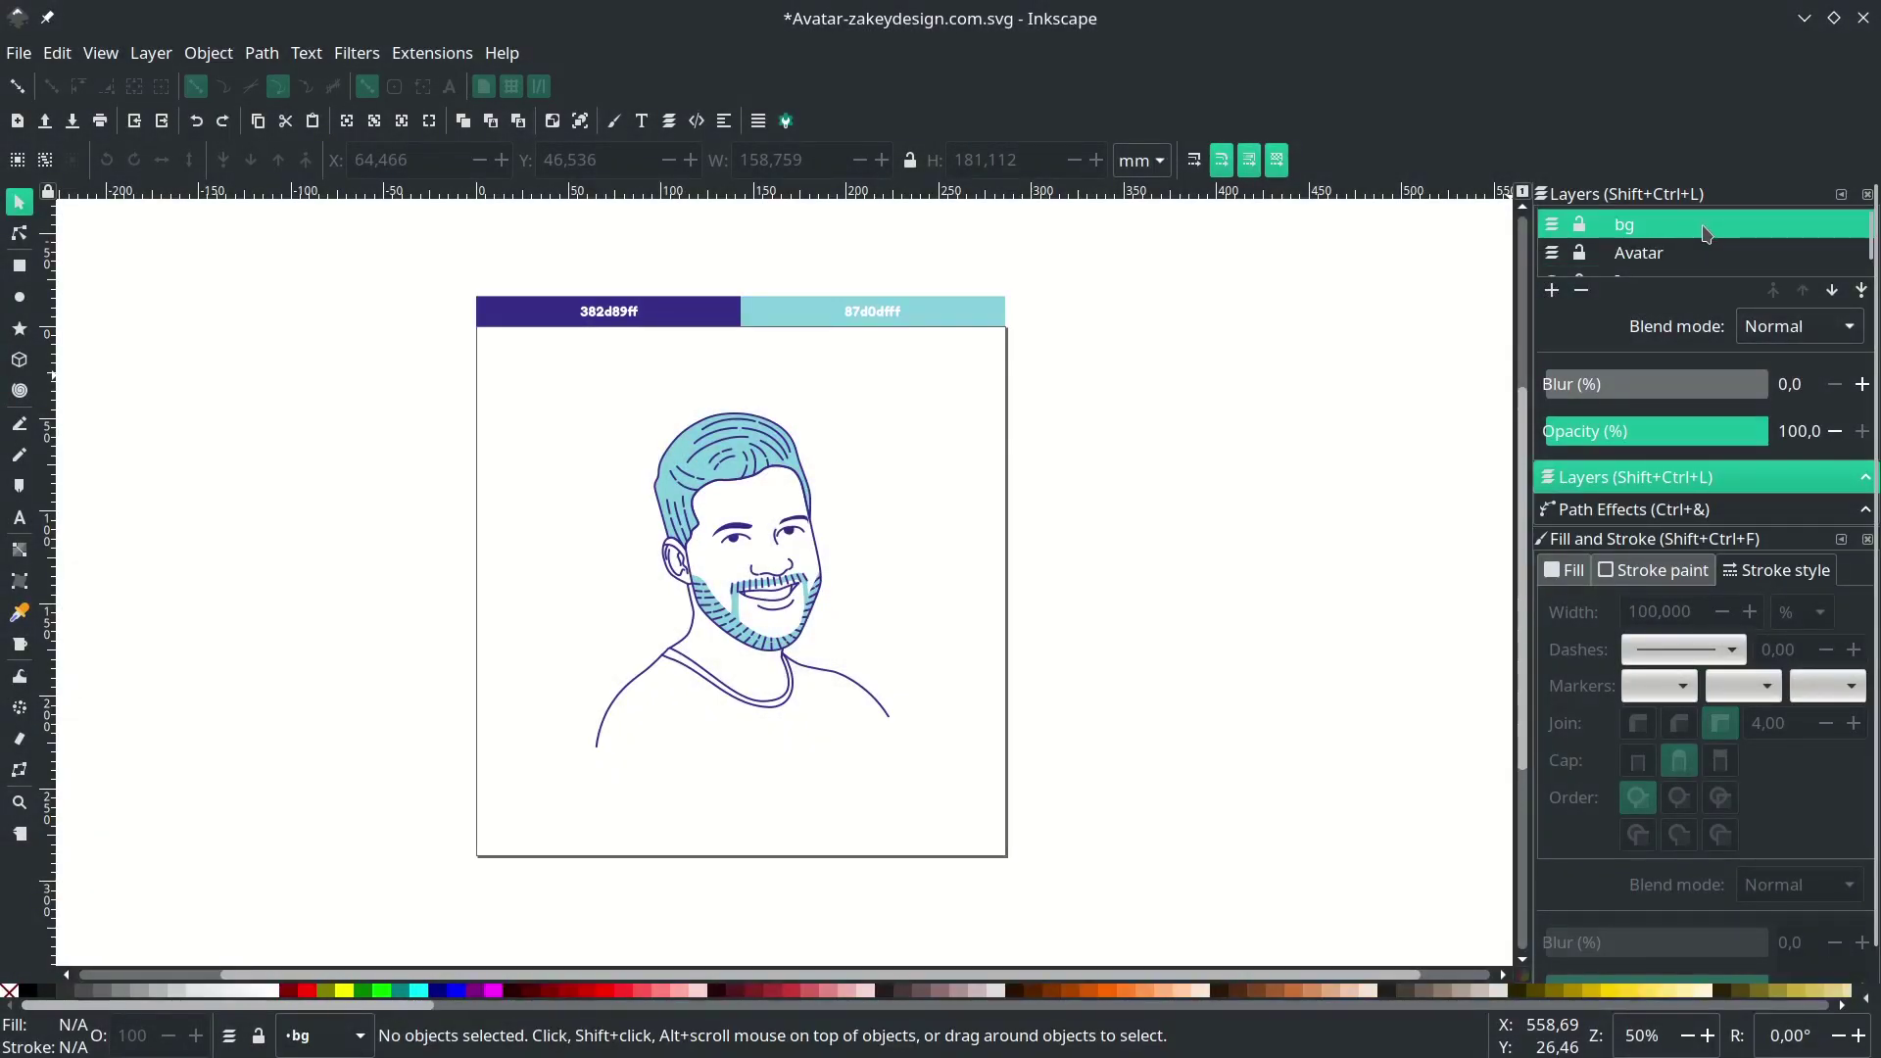
left_click_drag(1714, 227, 1717, 252)
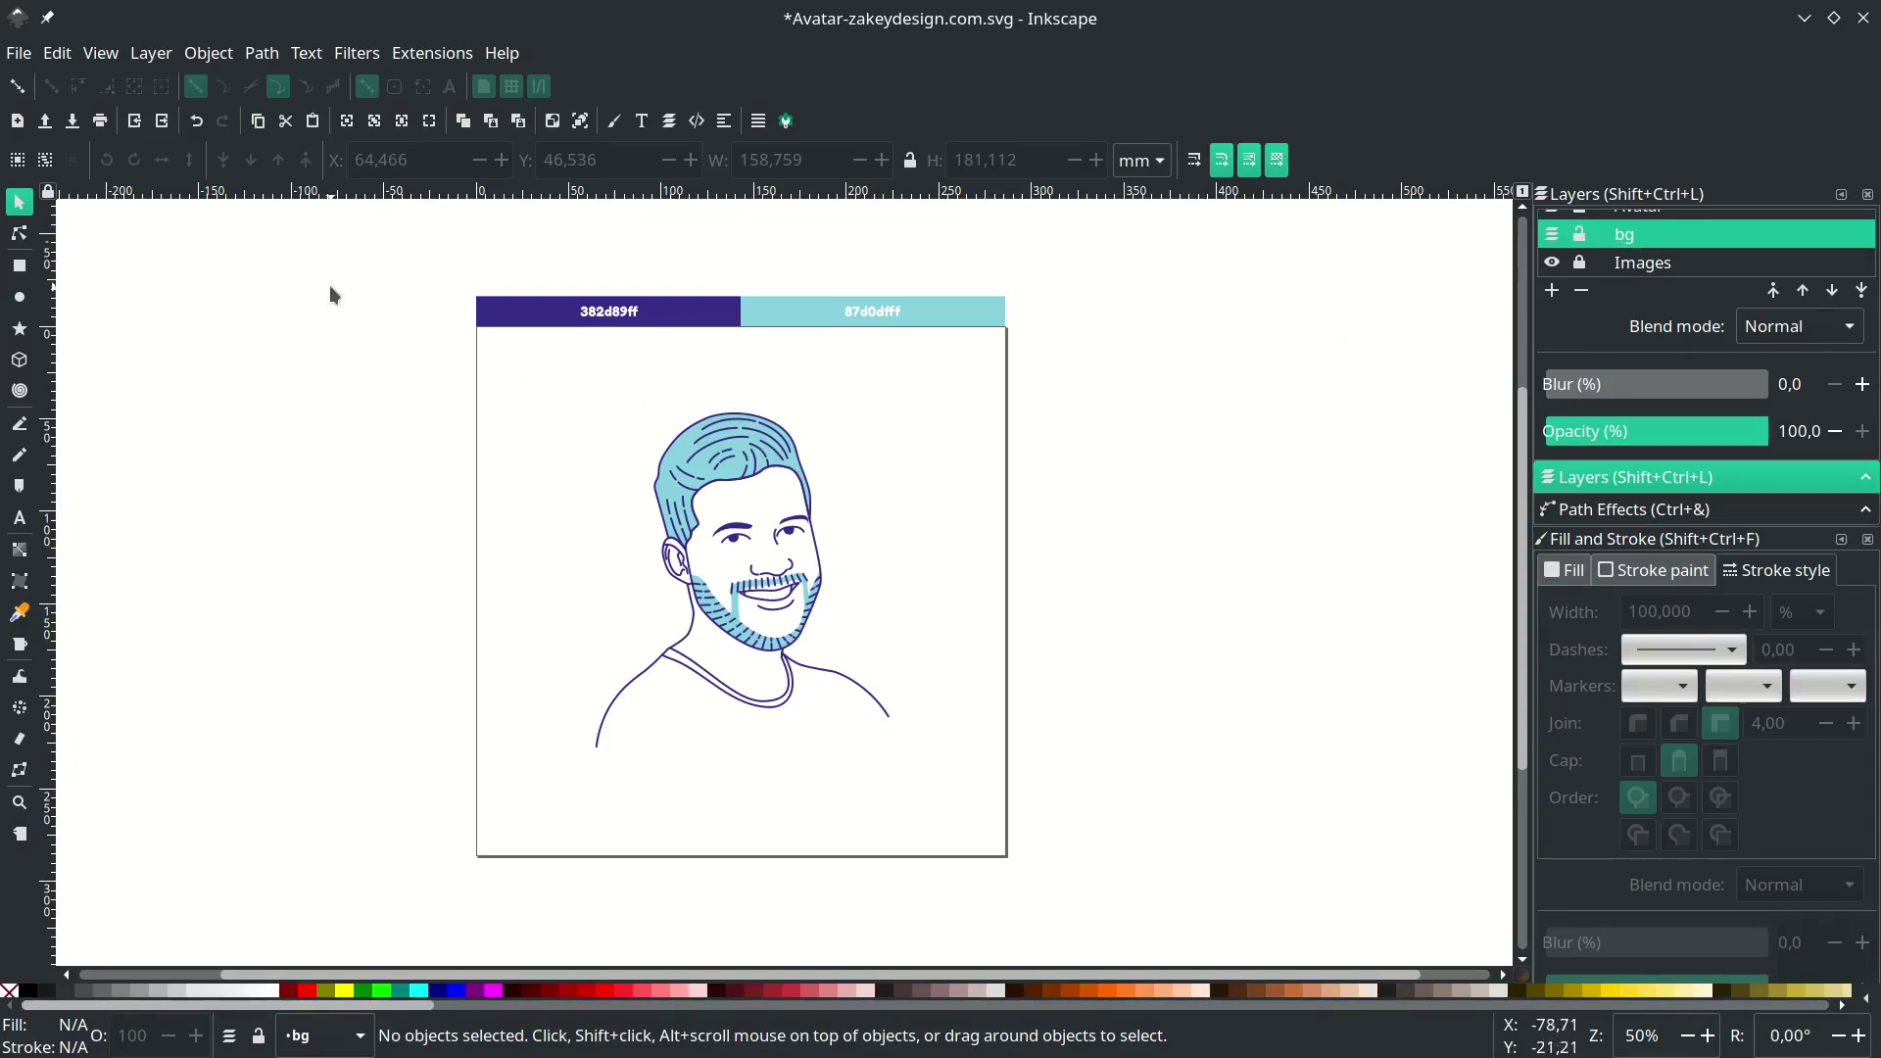
- Draw a circle of about 96.8 mm radius behind the avatar and fill it with the light teal 87d0dfff swatch color
left_click(19, 297)
mouse_move(781, 569)
left_mouse_down()
mouse_move(759, 556)
mouse_move(941, 755)
left_mouse_up()
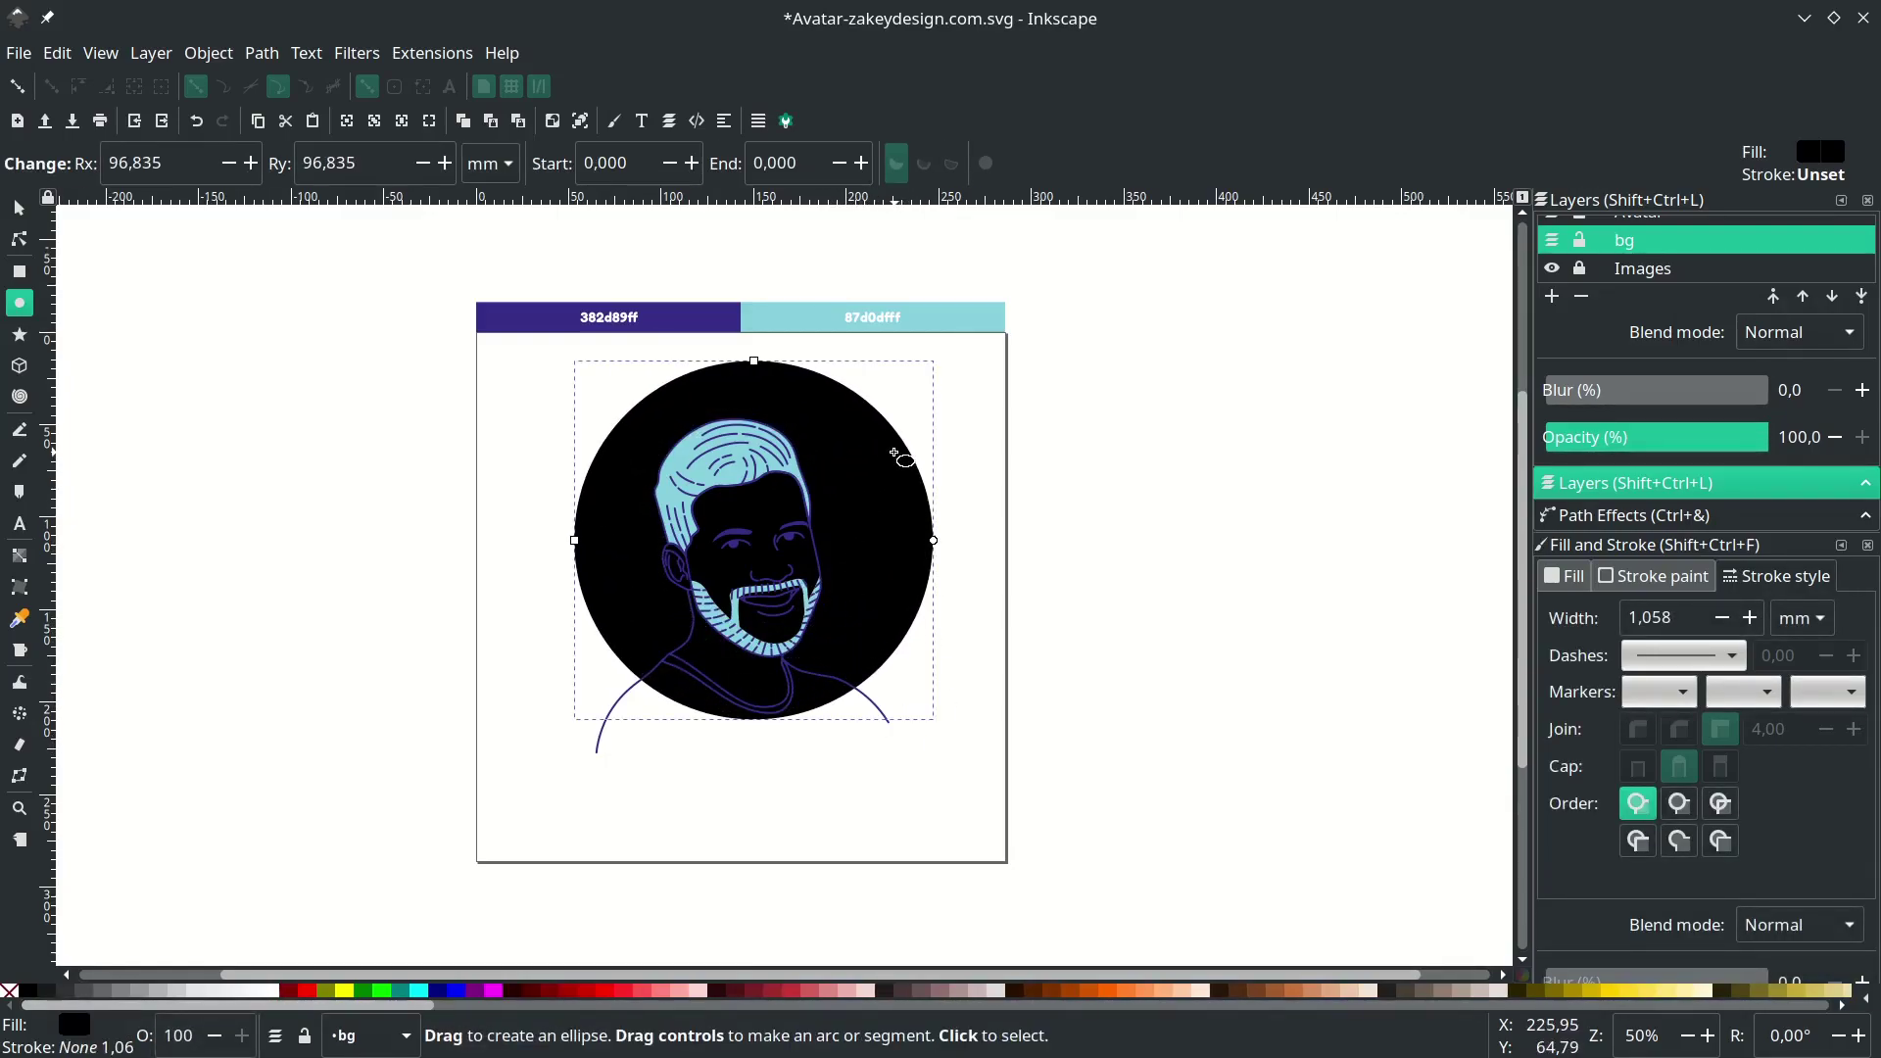
key("d")
left_click(977, 317)
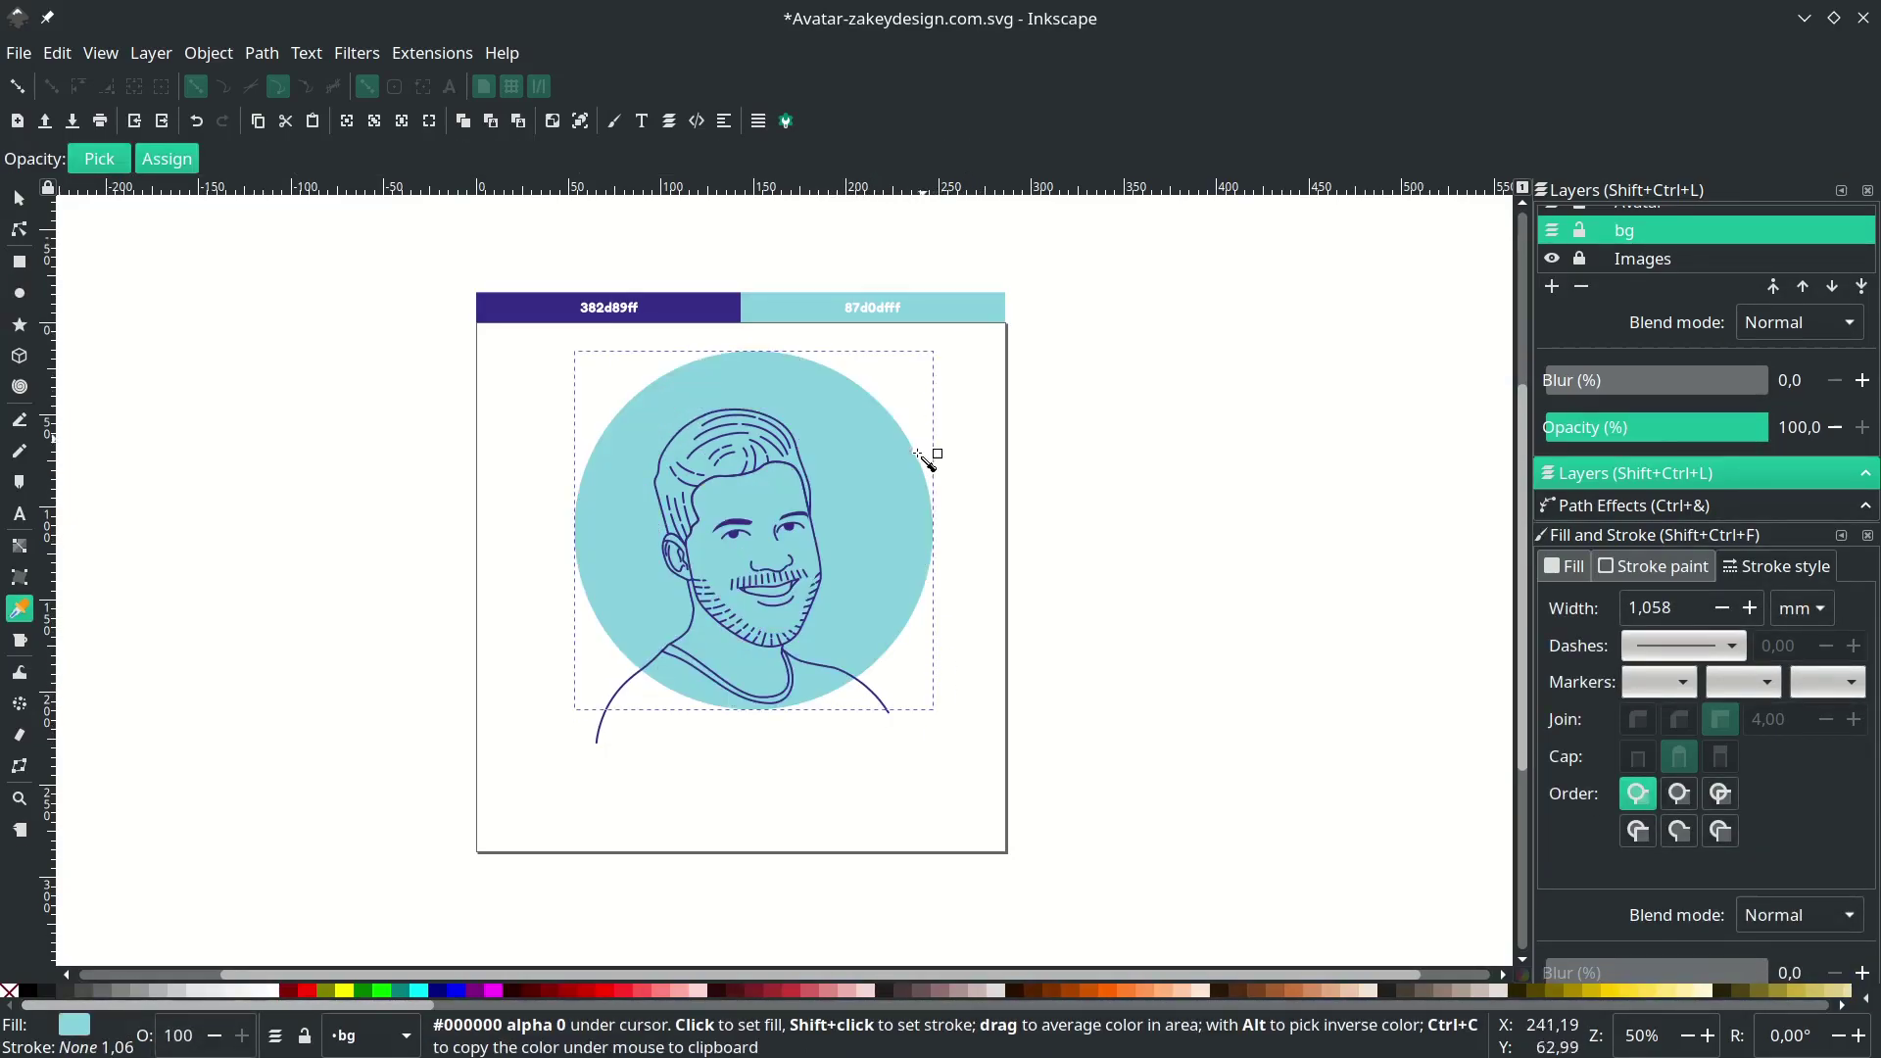
- Move the teal circle so it sits centered behind the avatar, at about X 44.8 mm and Y 22.7 mm
key("s")
left_click_drag(904, 470, 888, 482)
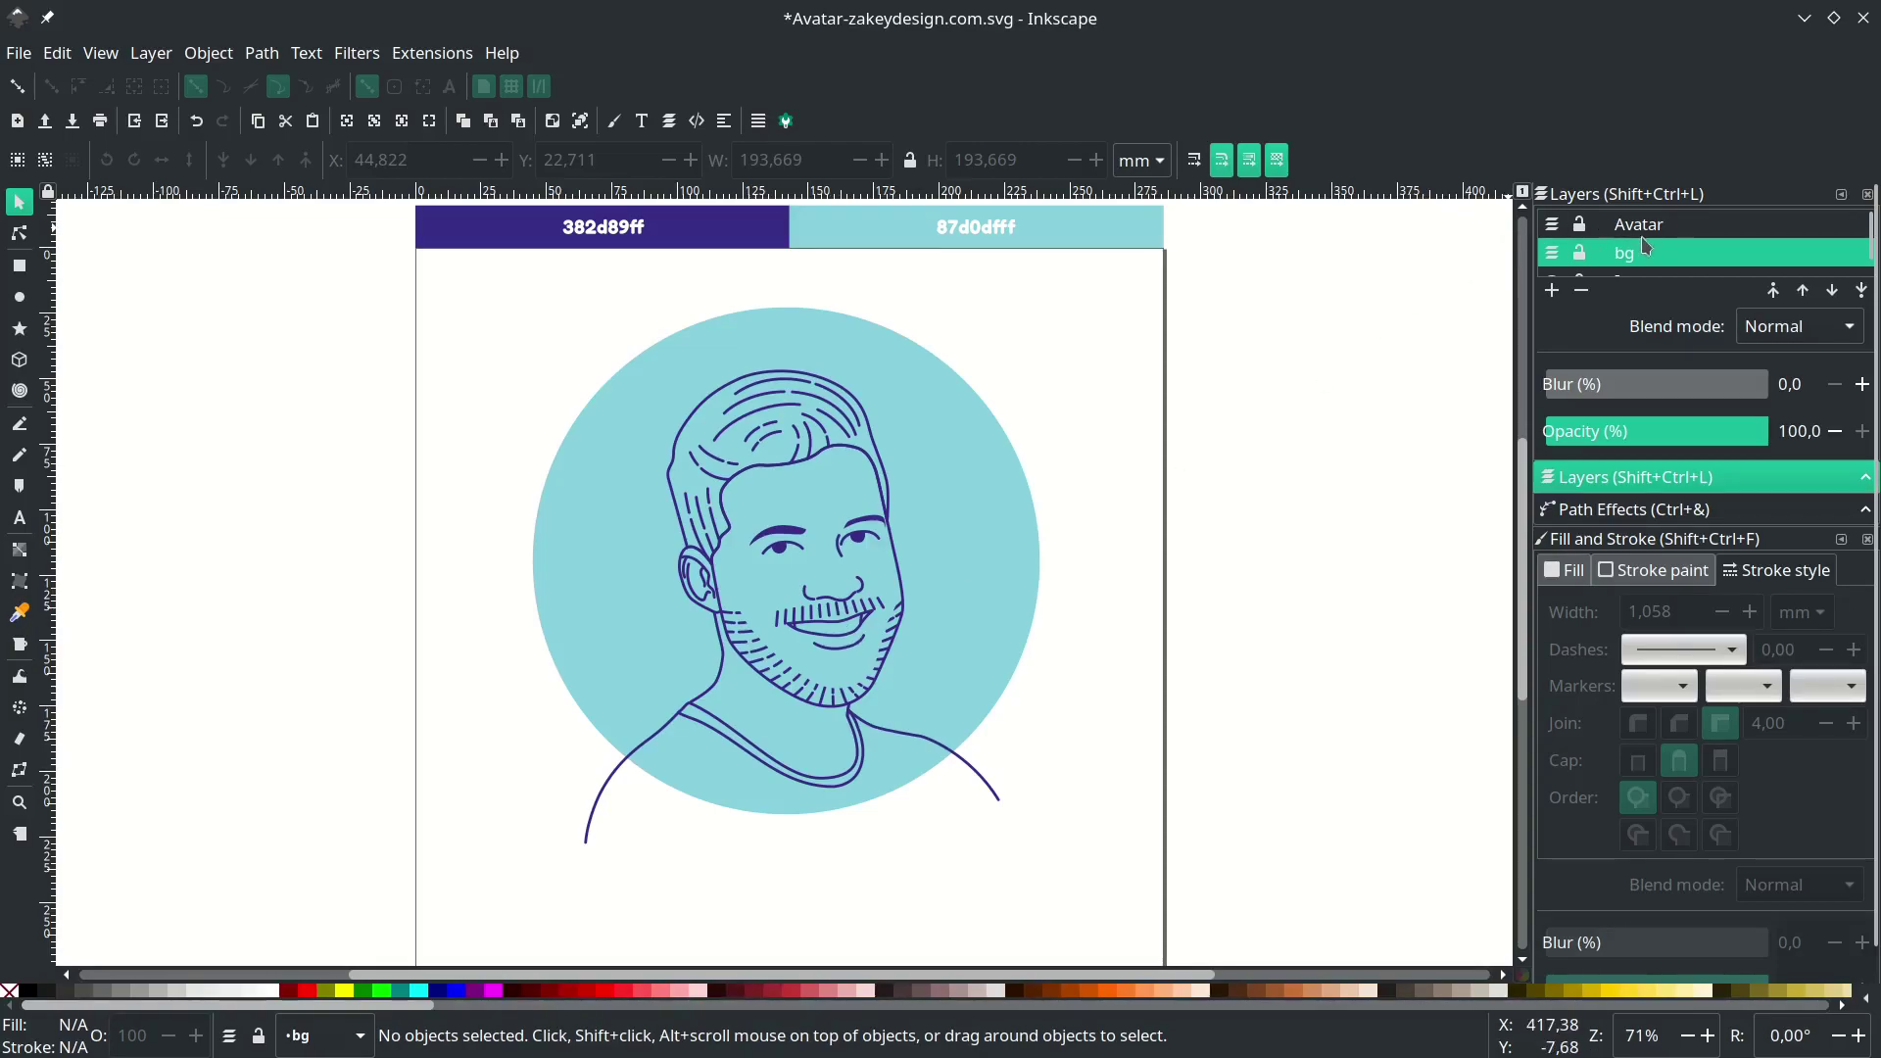
- On the Avatar layer, start a Bezier silhouette path along the left shoulder line and up the side of the neck
left_click(1656, 228)
left_click_drag(988, 782, 1107, 820)
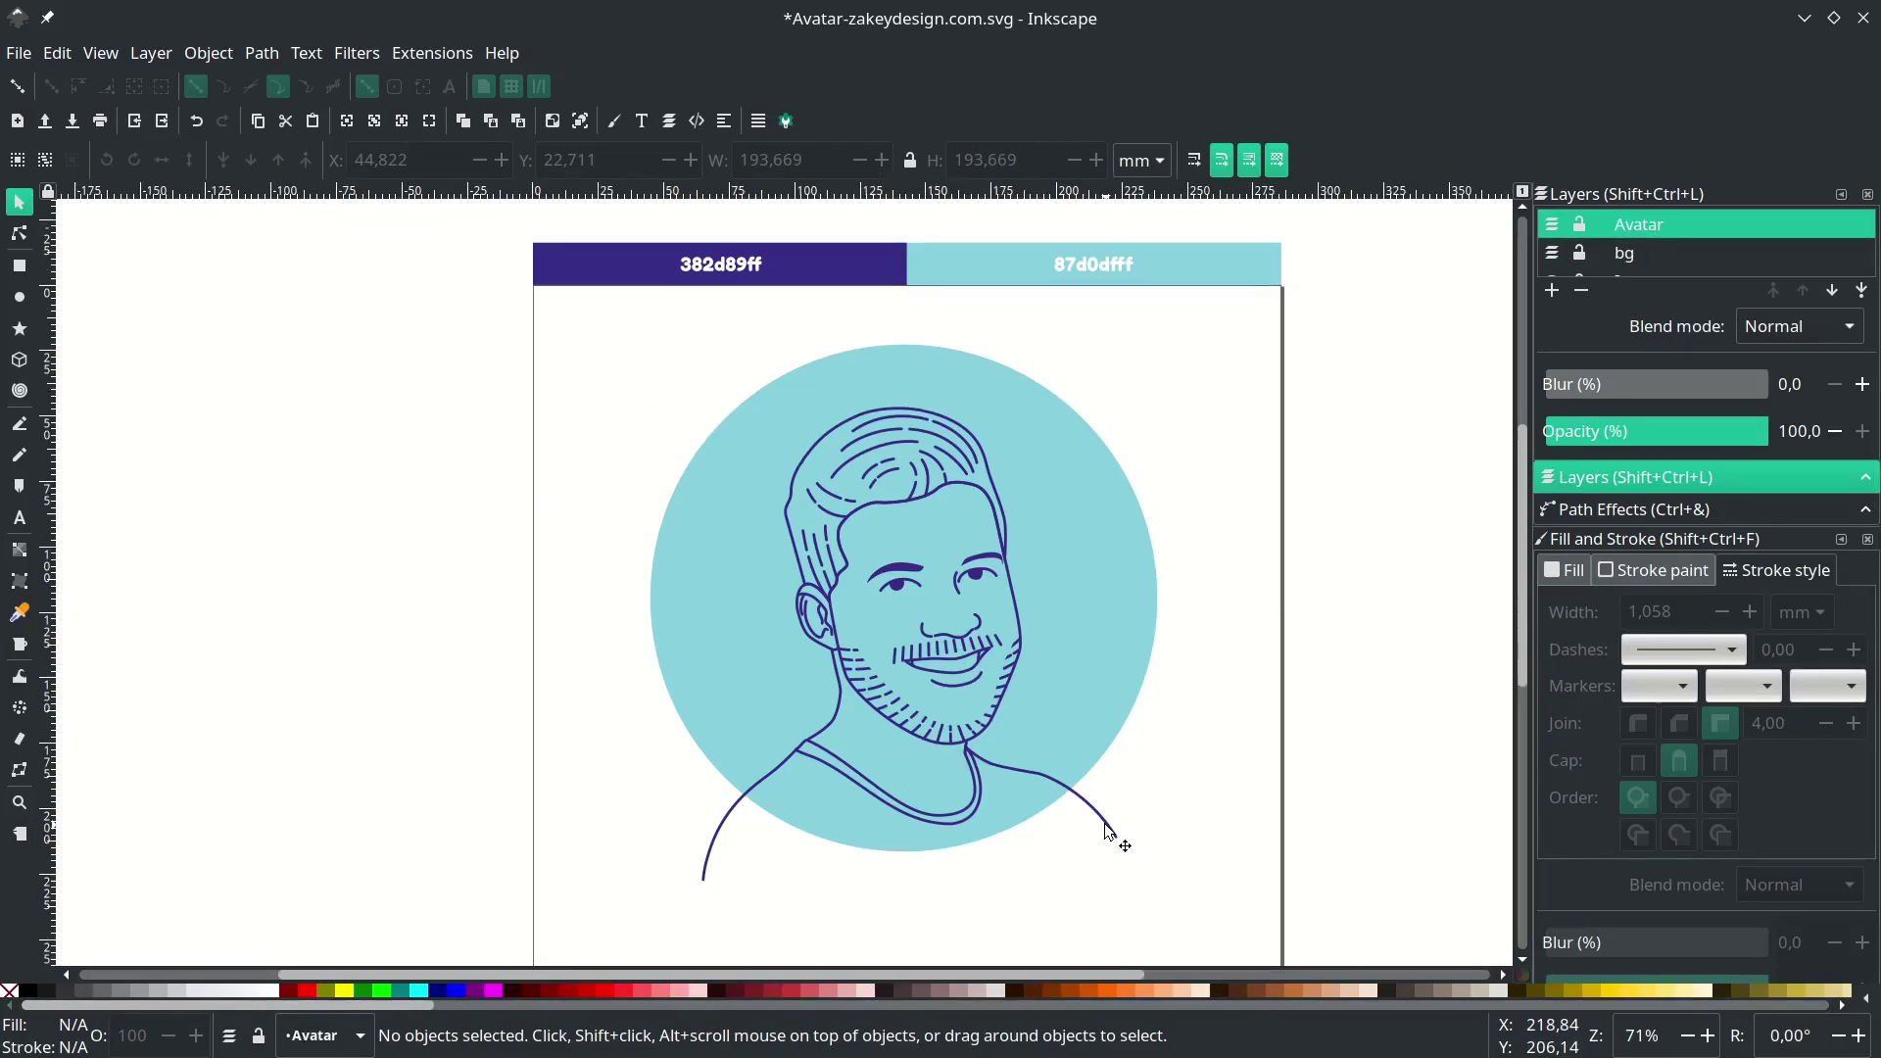
key("b")
scroll(753, 823, "up", 6)
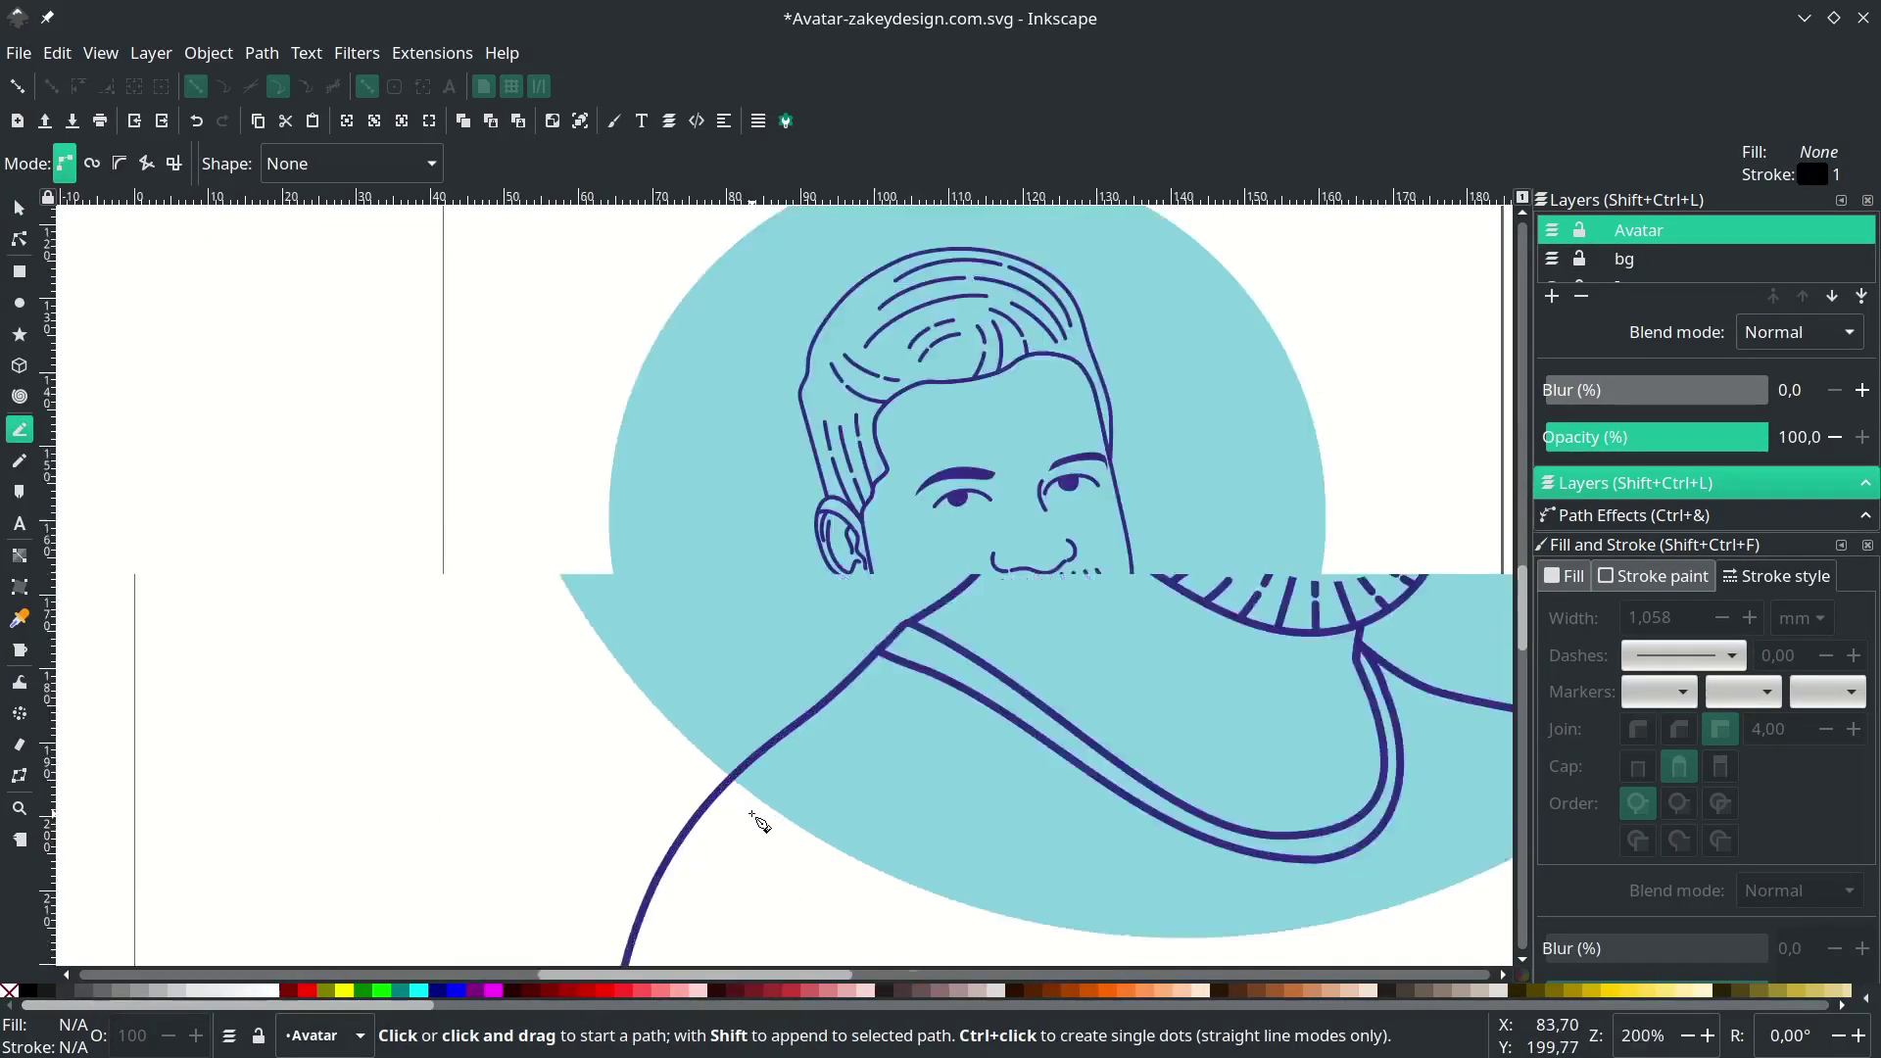
left_click(669, 739)
left_click_drag(954, 506, 1034, 439)
left_click_drag(1202, 263, 1225, 249)
left_click_drag(1225, 249, 1000, 521)
left_click_drag(1190, 369, 1200, 347)
left_click_drag(1200, 347, 963, 747)
- Continue the silhouette path from the neck around the outer edge of the ear to the hair
left_click_drag(1001, 527, 990, 475)
left_click(936, 297)
scroll(926, 315, "up", 2)
left_click_drag(774, 577, 726, 525)
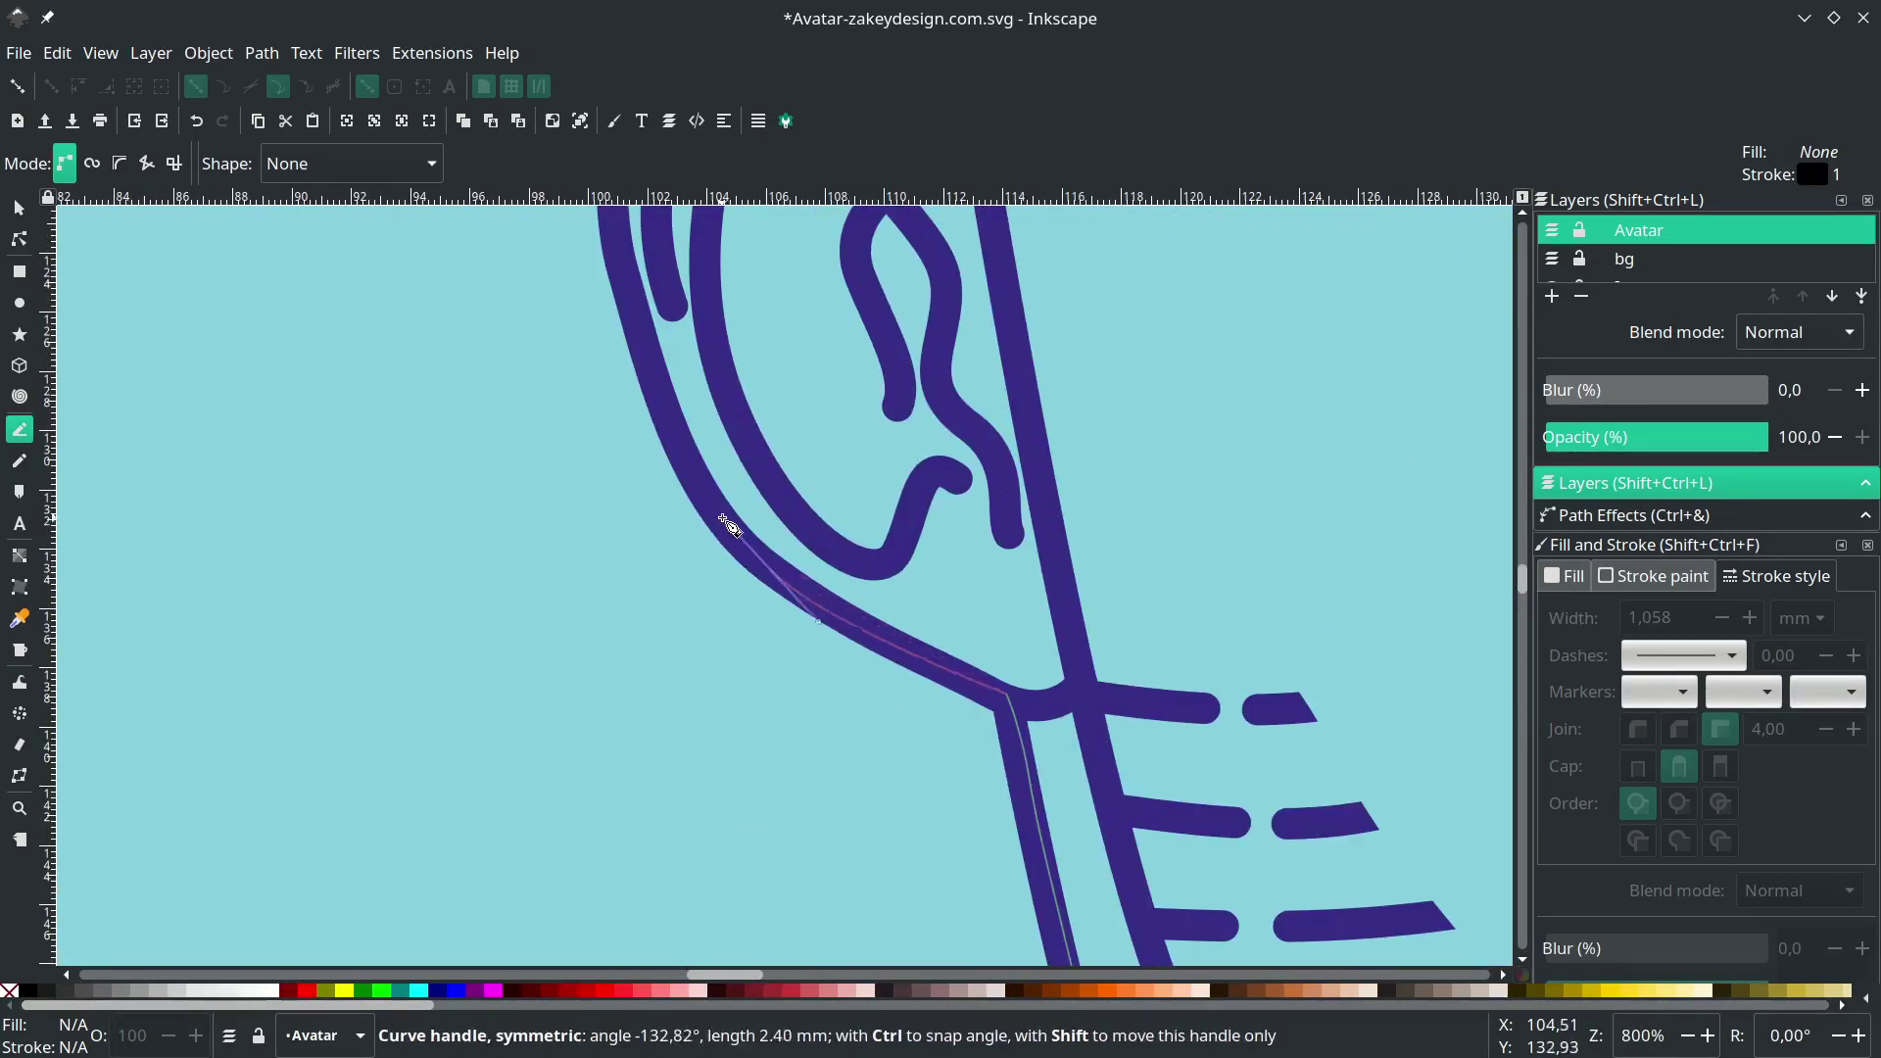
left_click_drag(653, 408, 668, 254)
left_click(821, 556)
- Continue the silhouette path across the inside of the hair and down the right side of the hair and cheek
scroll(821, 556, "down", 3)
left_click(822, 329)
scroll(822, 329, "down", 2)
left_click_drag(1049, 343, 1088, 372)
scroll(1111, 441, "up", 3)
left_click_drag(1240, 479, 1255, 539)
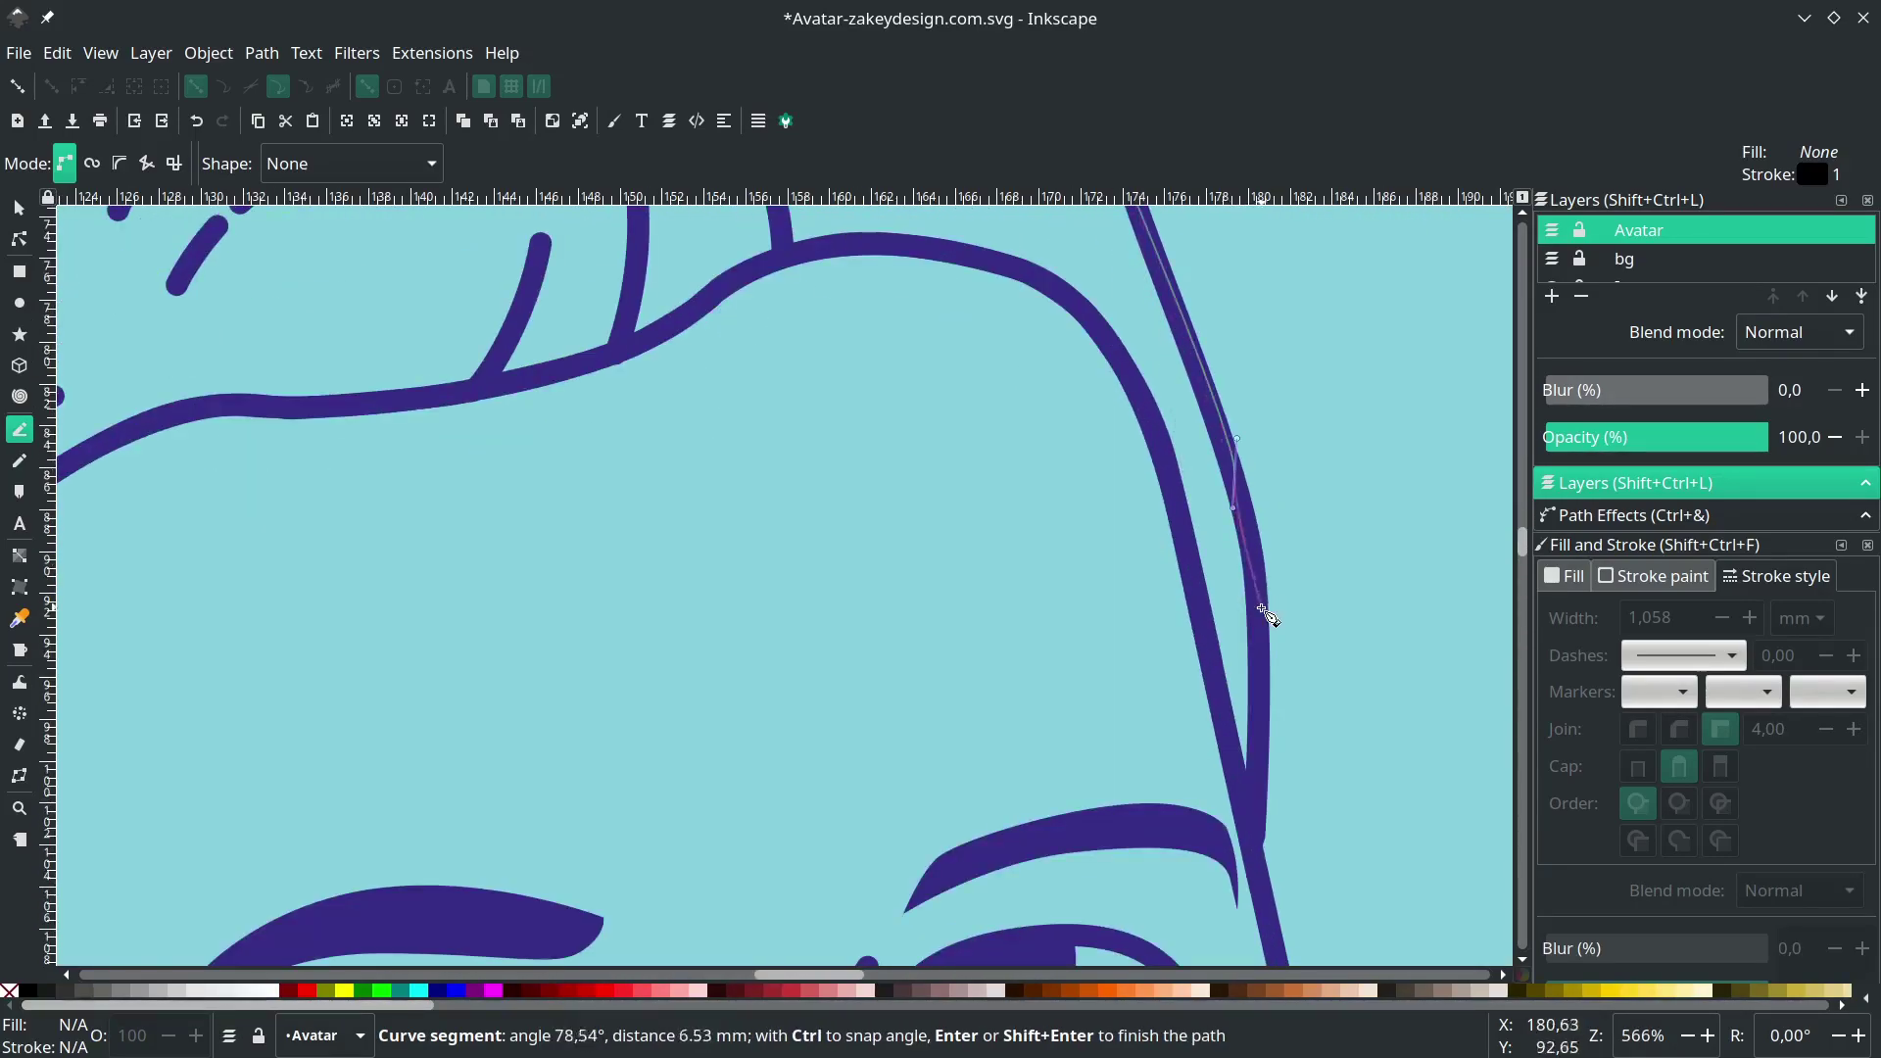
left_click(1257, 843)
scroll(1257, 686, "down", 2)
left_click(1302, 678)
left_click_drag(1267, 796, 1245, 854)
- Continue the silhouette path along the right jawline to the chin and down the short neck line
scroll(1246, 745, "down", 14)
scroll(1126, 659, "down", 2)
scroll(1078, 696, "up", 2)
left_click_drag(1044, 762, 954, 814)
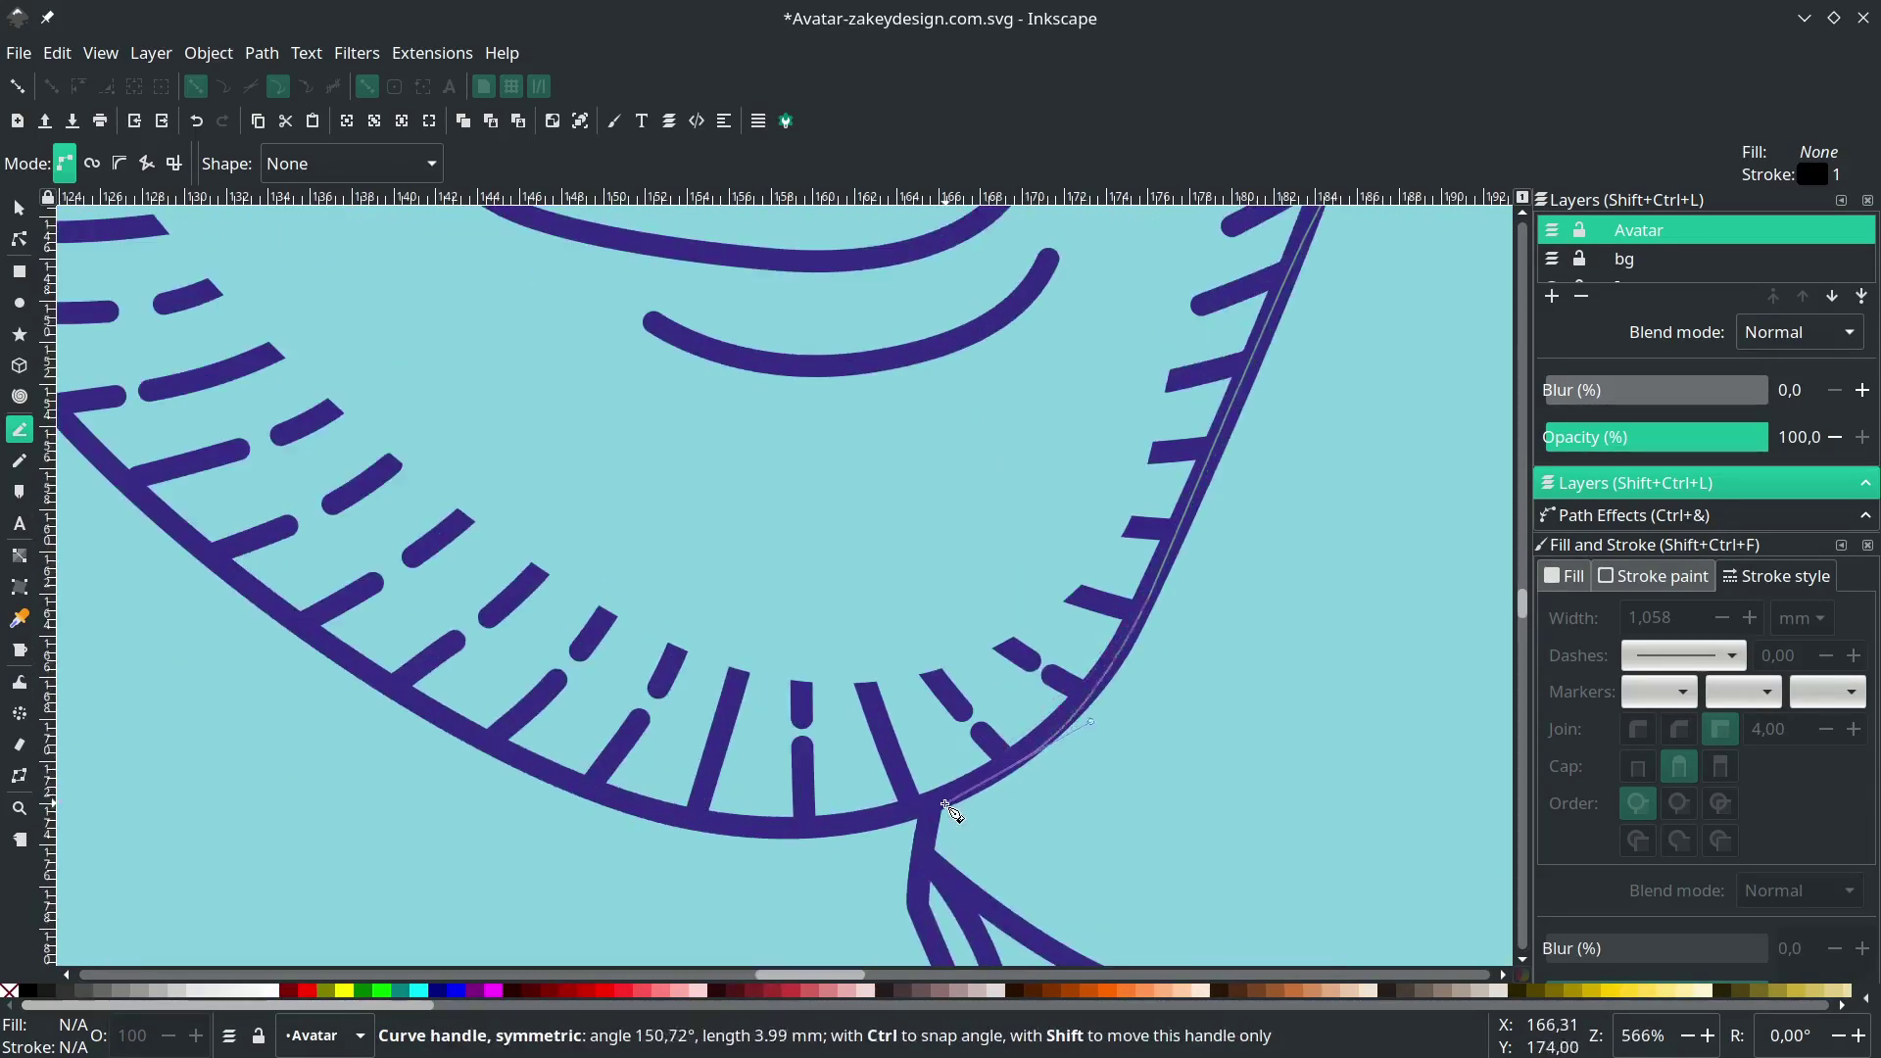
scroll(953, 814, "down", 6)
left_click(935, 571)
scroll(933, 549, "up", 3)
left_click_drag(929, 732, 983, 843)
scroll(990, 848, "down", 1)
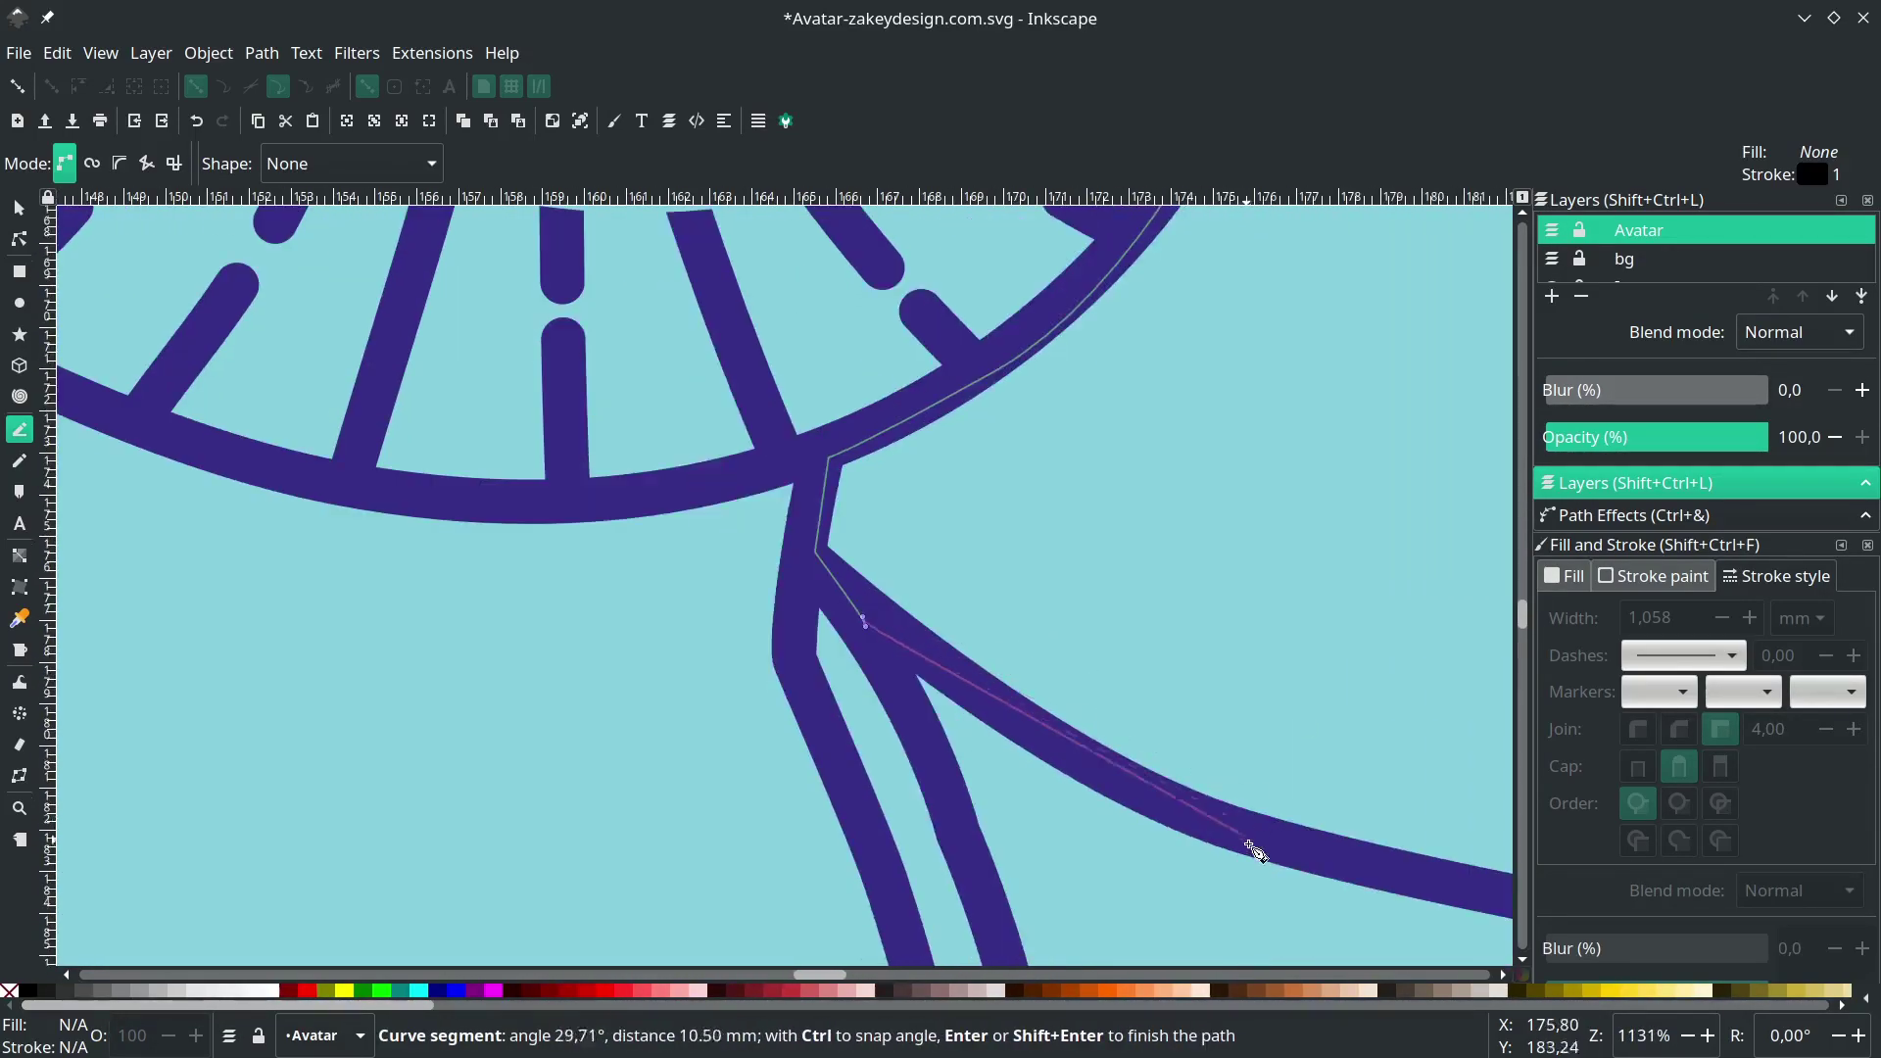
- Continue the silhouette path along the right shoulder line to its outer end
left_click_drag(1251, 849, 1411, 886)
scroll(1251, 848, "down", 2)
left_click_drag(1156, 731, 1225, 761)
scroll(1434, 919, "down", 3)
left_click_drag(1455, 921, 1461, 929)
scroll(1475, 950, "up", 2)
left_click_drag(1316, 625, 1341, 691)
- Run the silhouette path across beneath the torso to the left shoulder's end and close it at its starting point
scroll(1347, 700, "down", 3)
left_click_drag(558, 785, 528, 784)
scroll(533, 767, "up", 6)
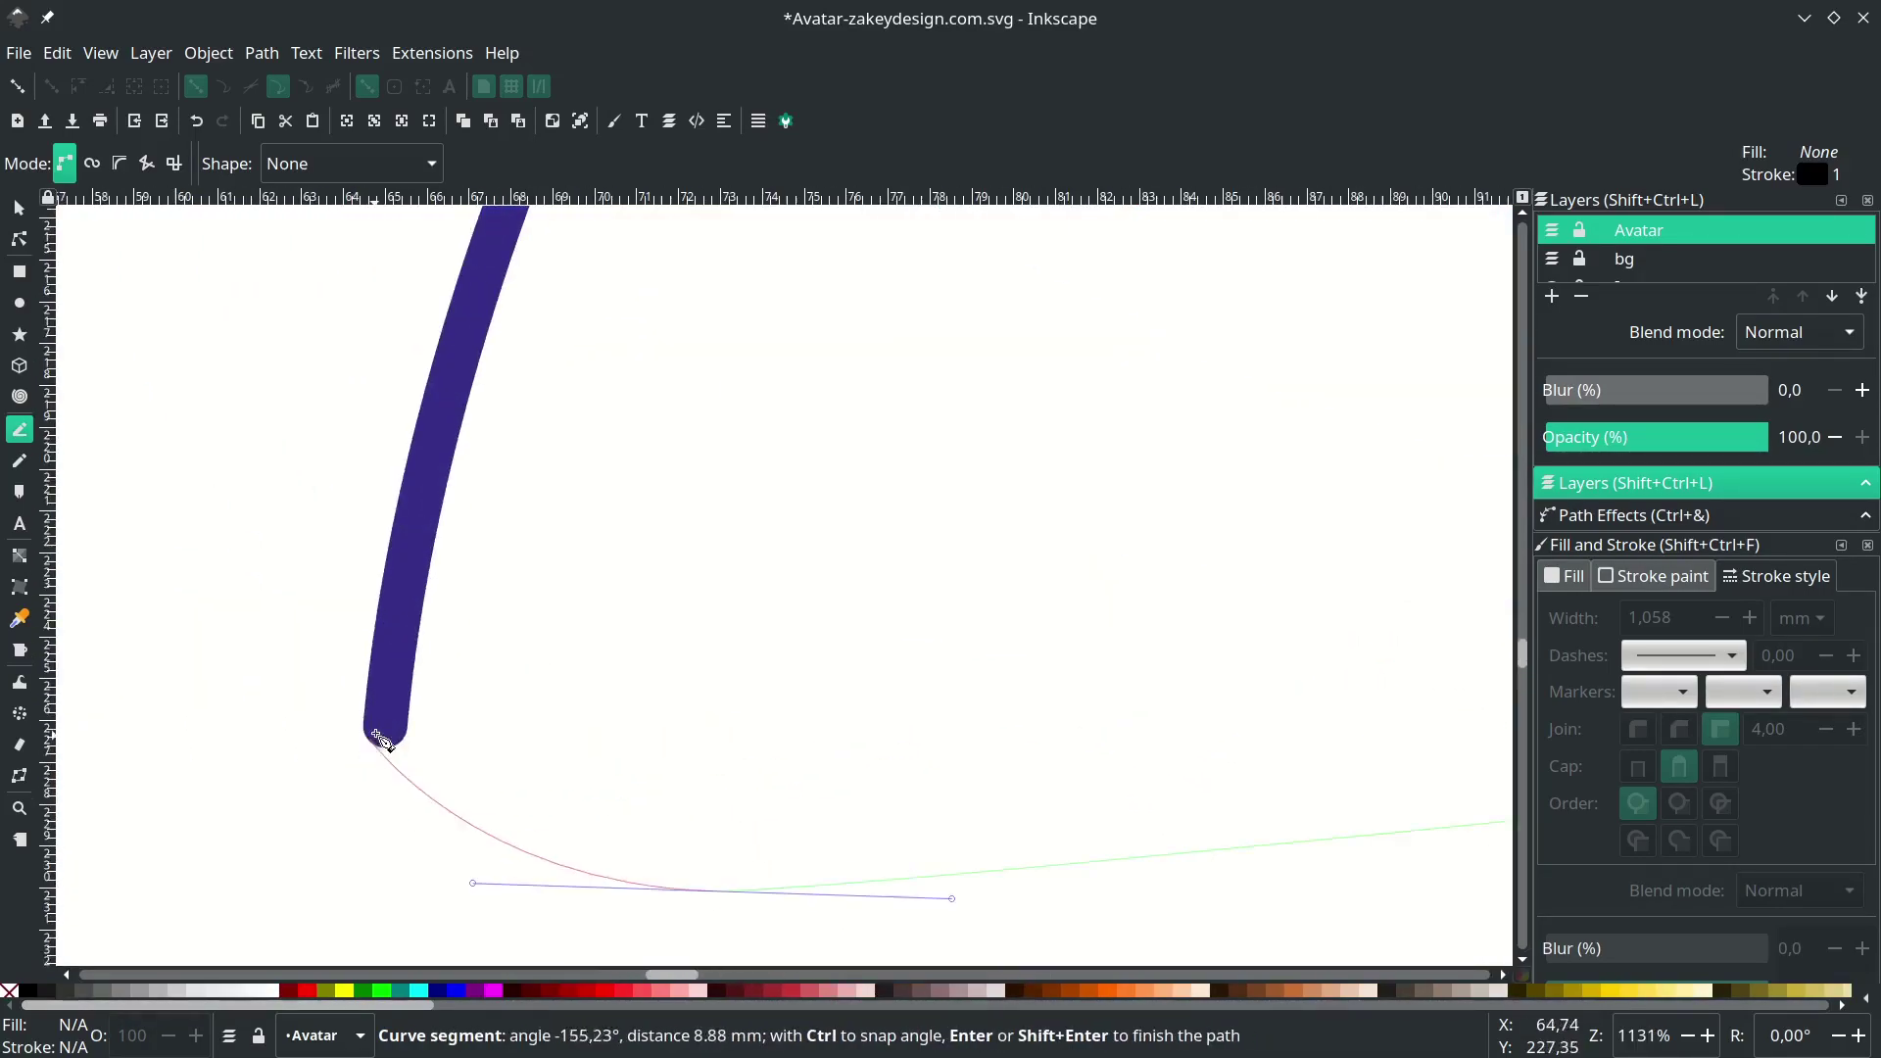
left_click(379, 739)
scroll(517, 588, "up", 18)
left_click_drag(930, 341, 980, 293)
left_click(998, 287)
scroll(685, 621, "down", 7)
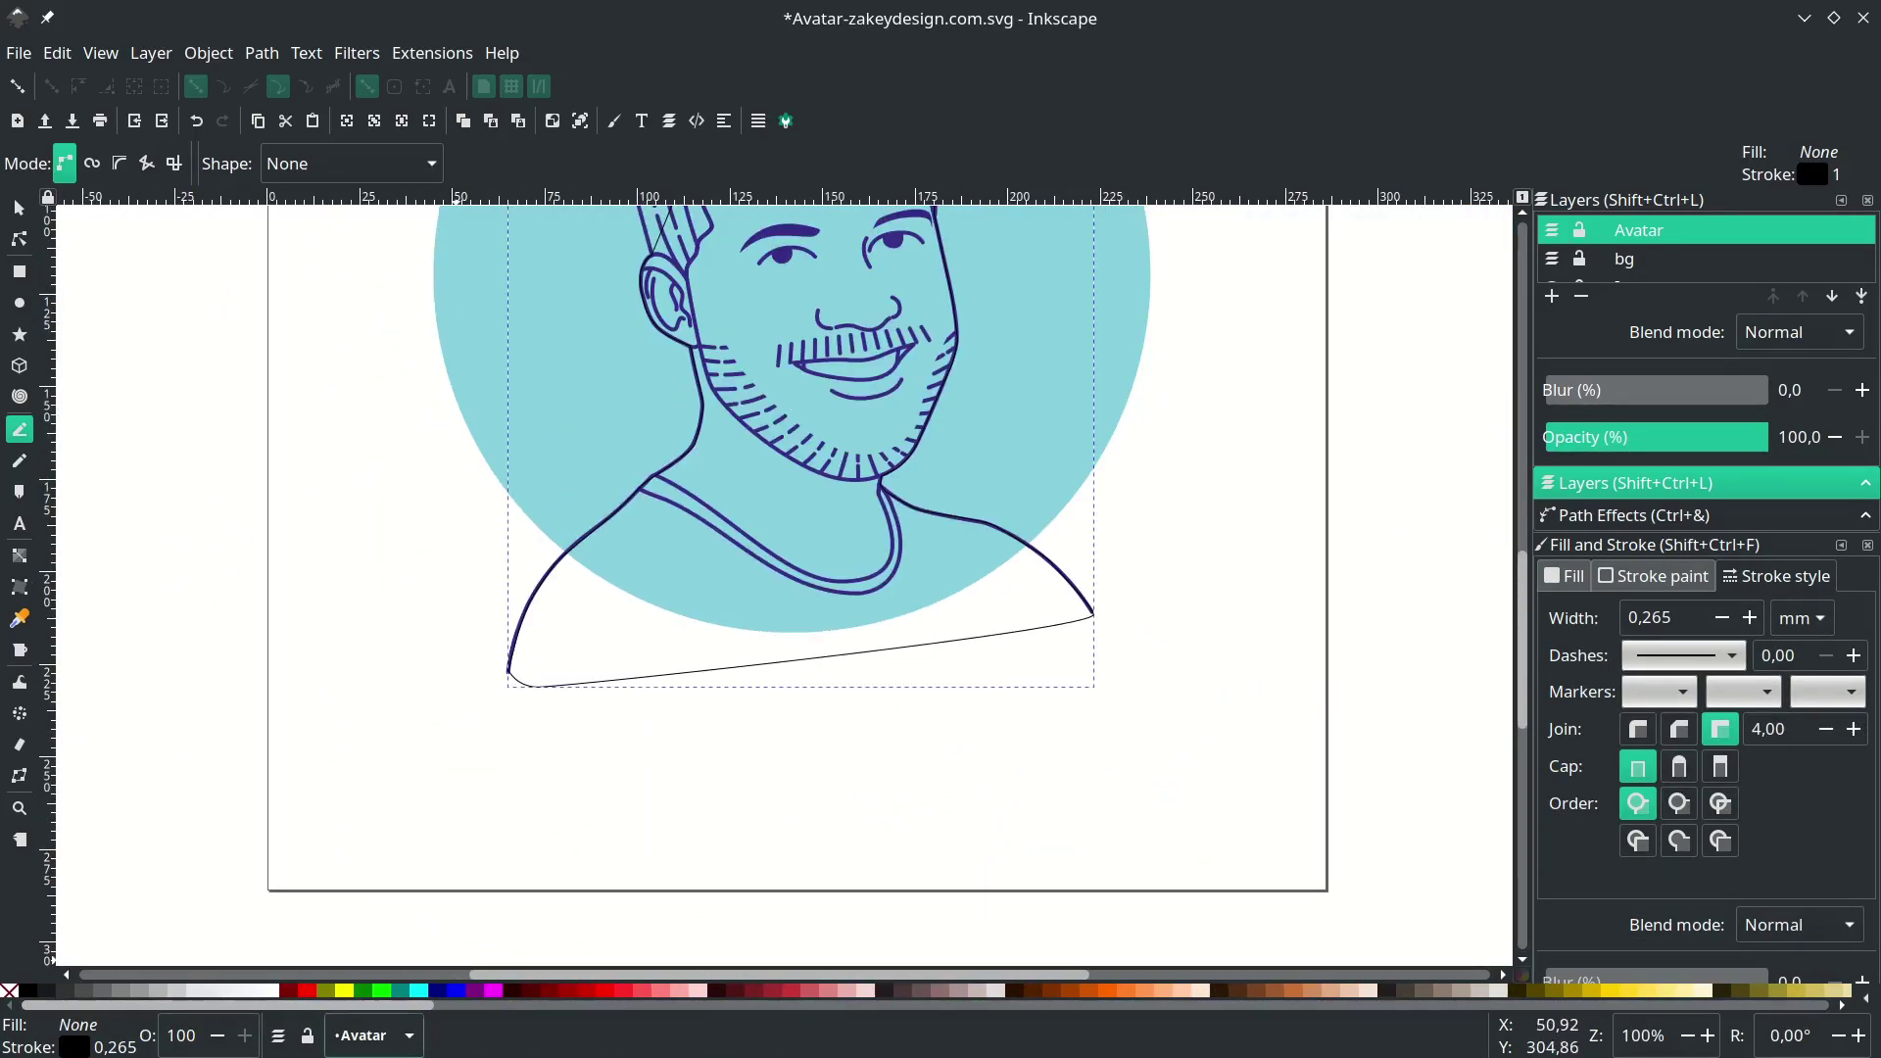
- Fill the closed silhouette with white and remove its stroke
left_click(274, 996)
right_click(74, 1046)
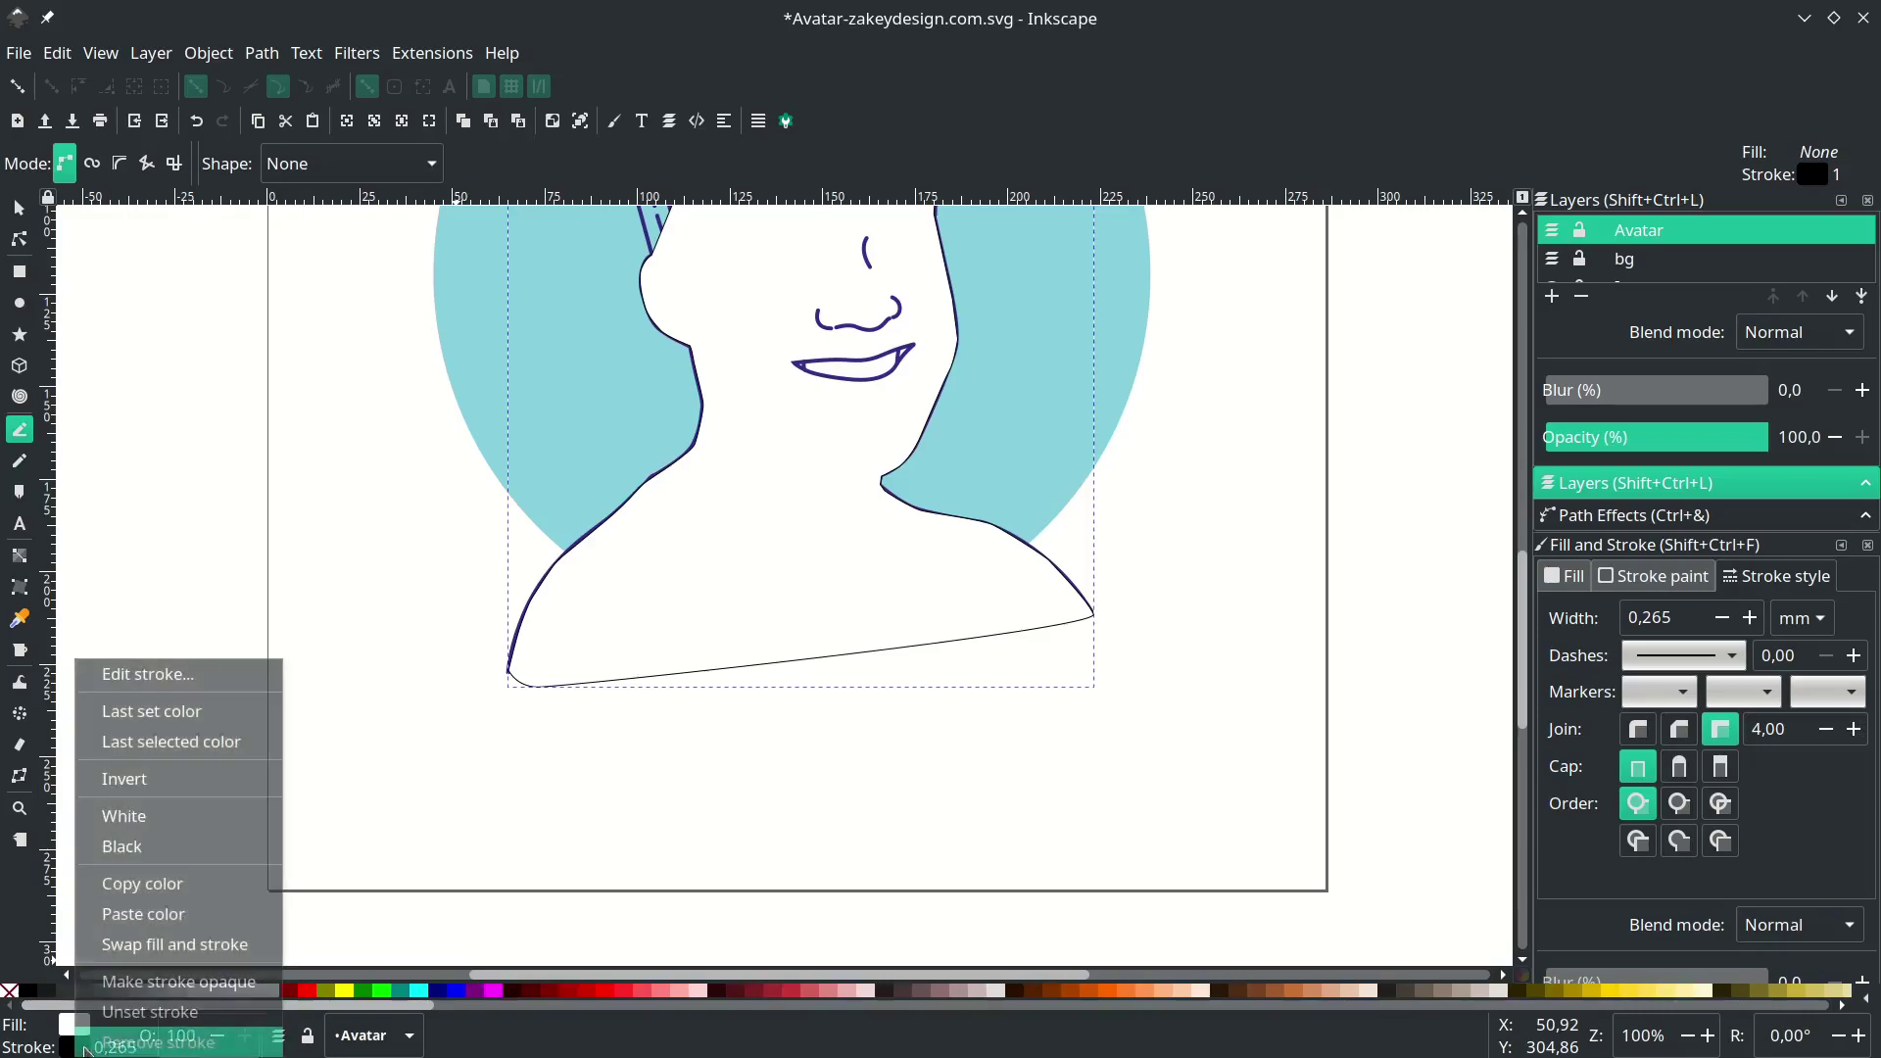
left_click(166, 1041)
scroll(503, 623, "down", 1)
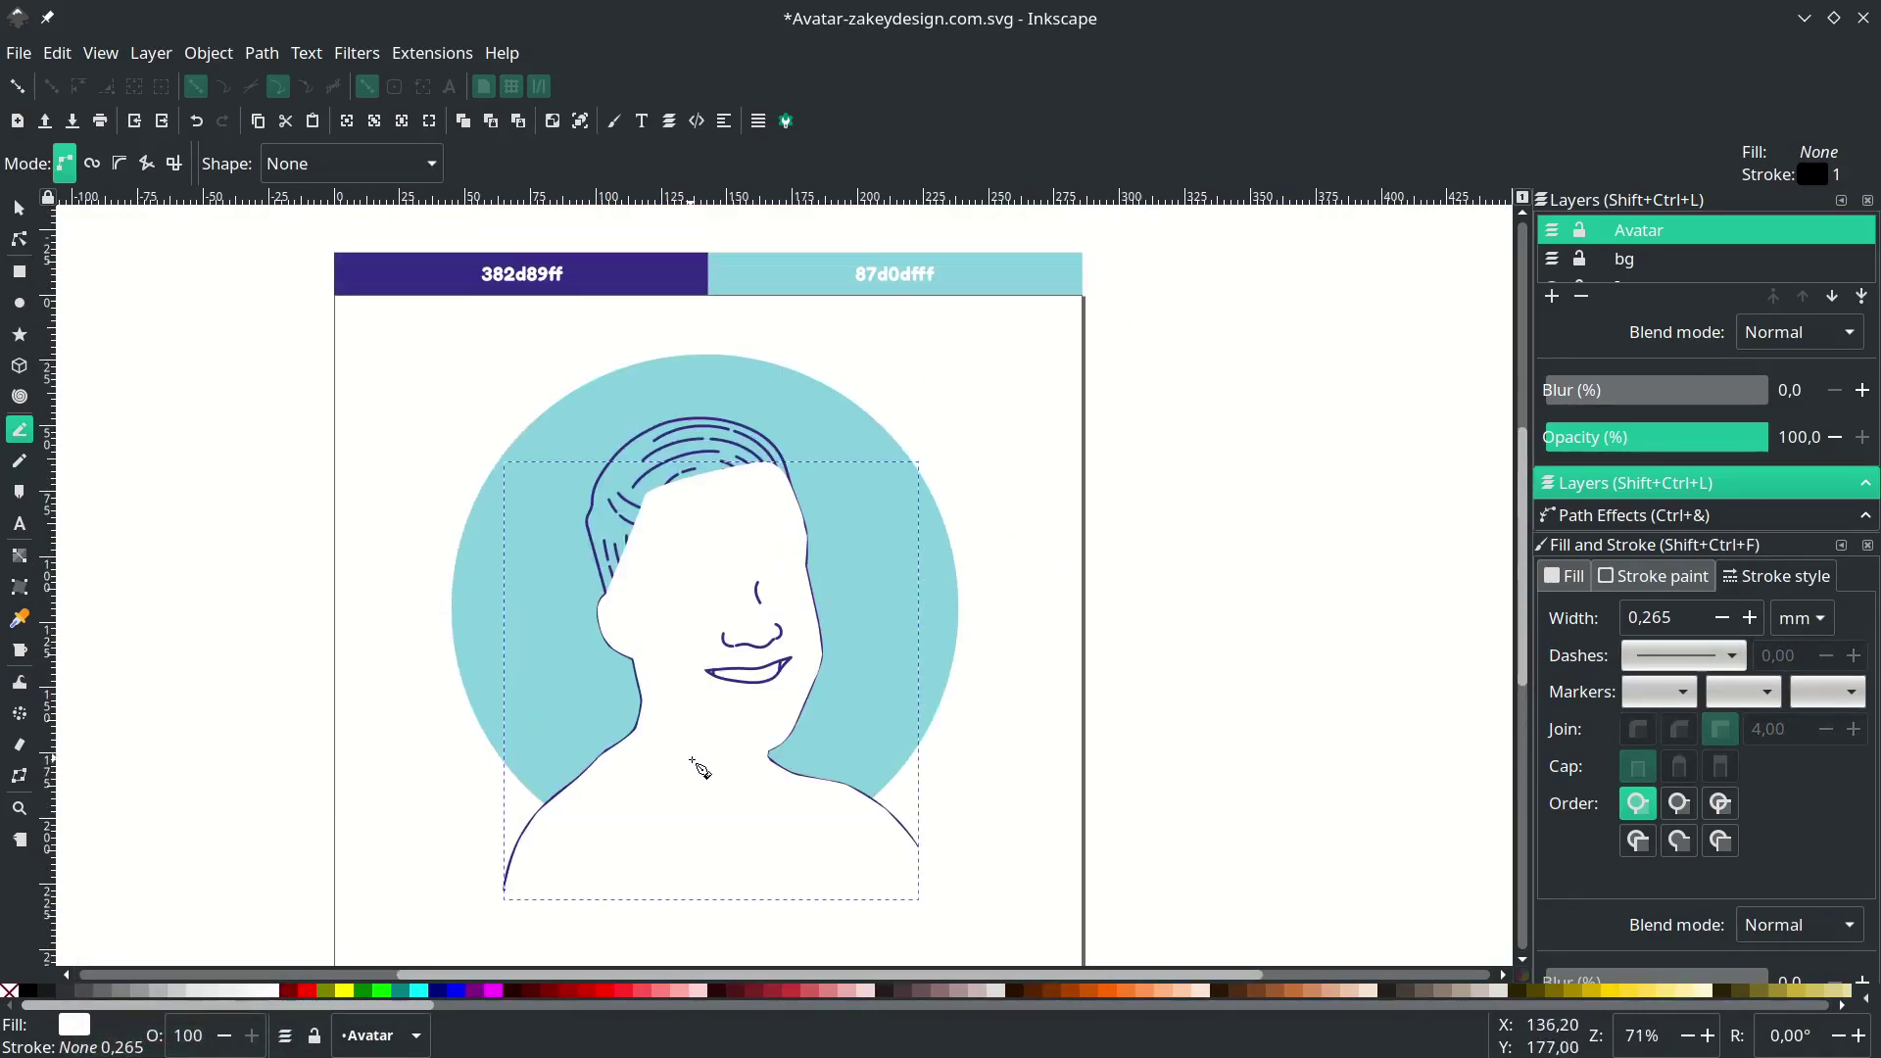
- Send the white silhouette to the bottom of the Avatar layer, behind the line art, and deselect it
scroll(701, 769, "up", 1)
key("s")
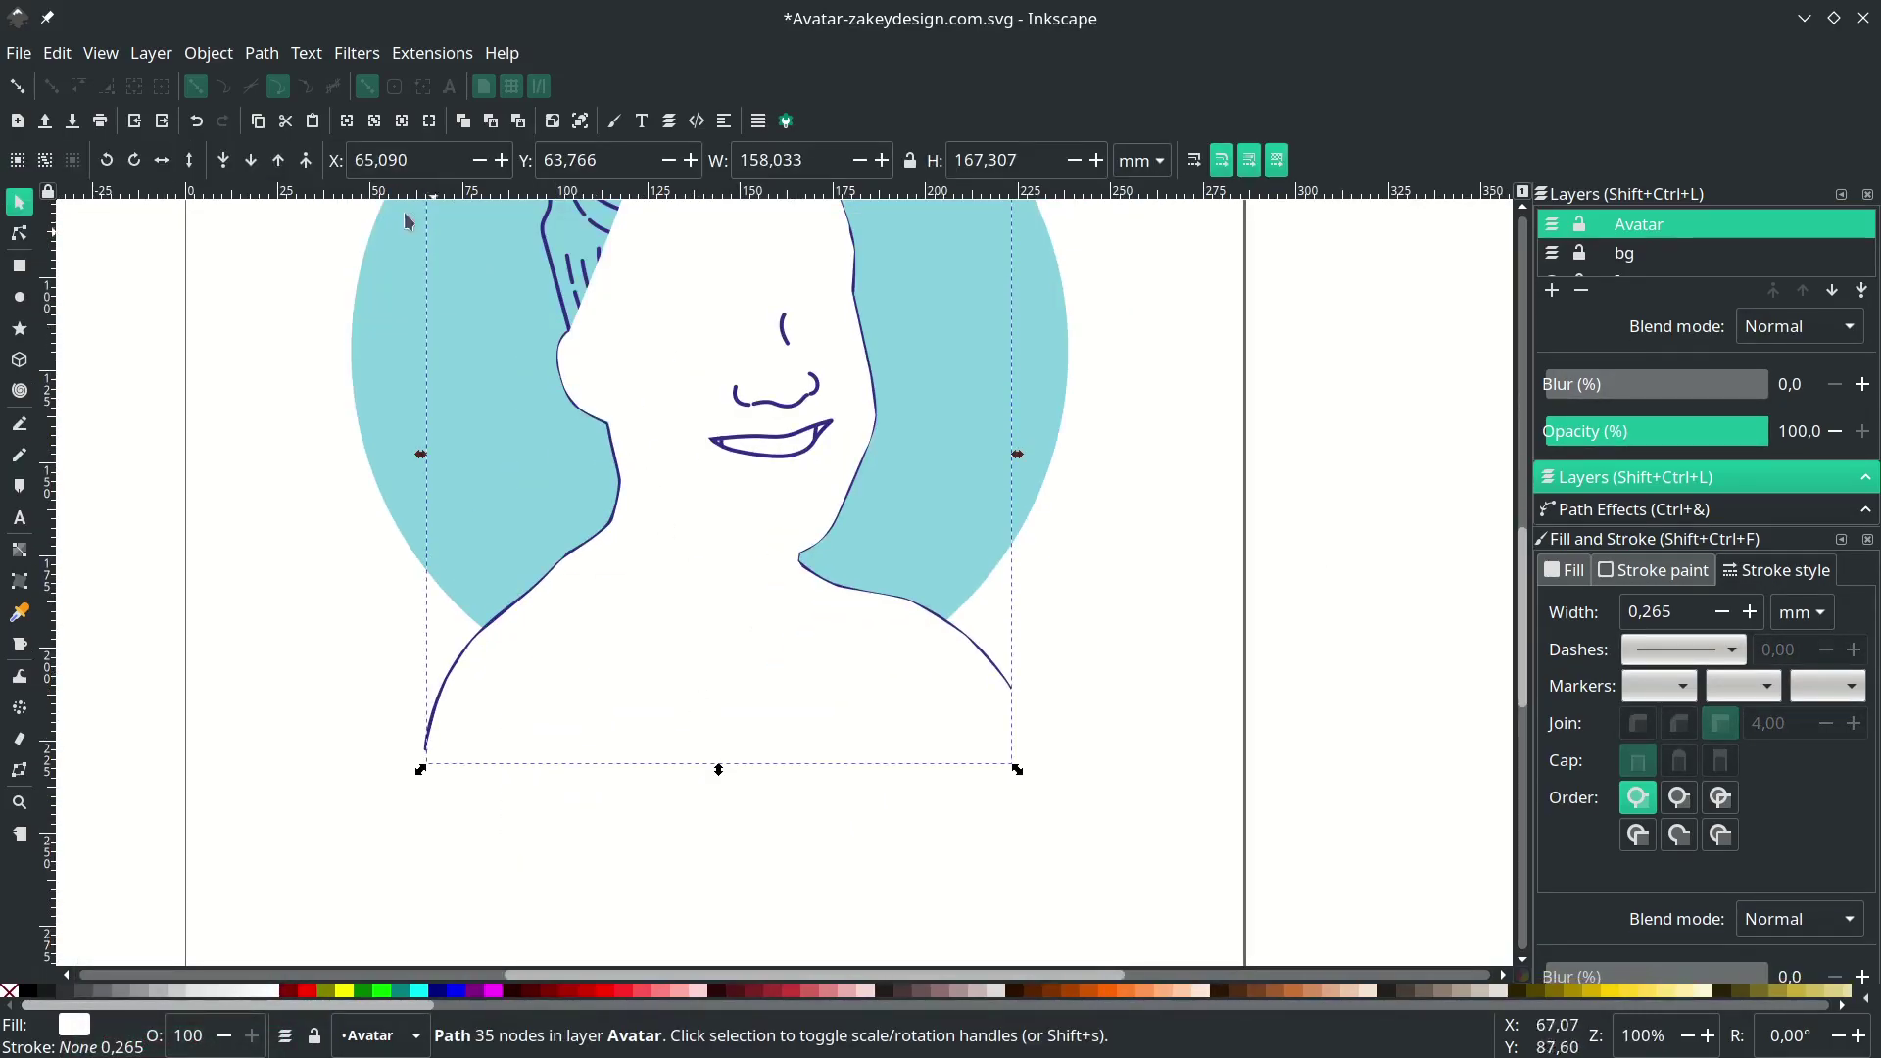
left_click(228, 164)
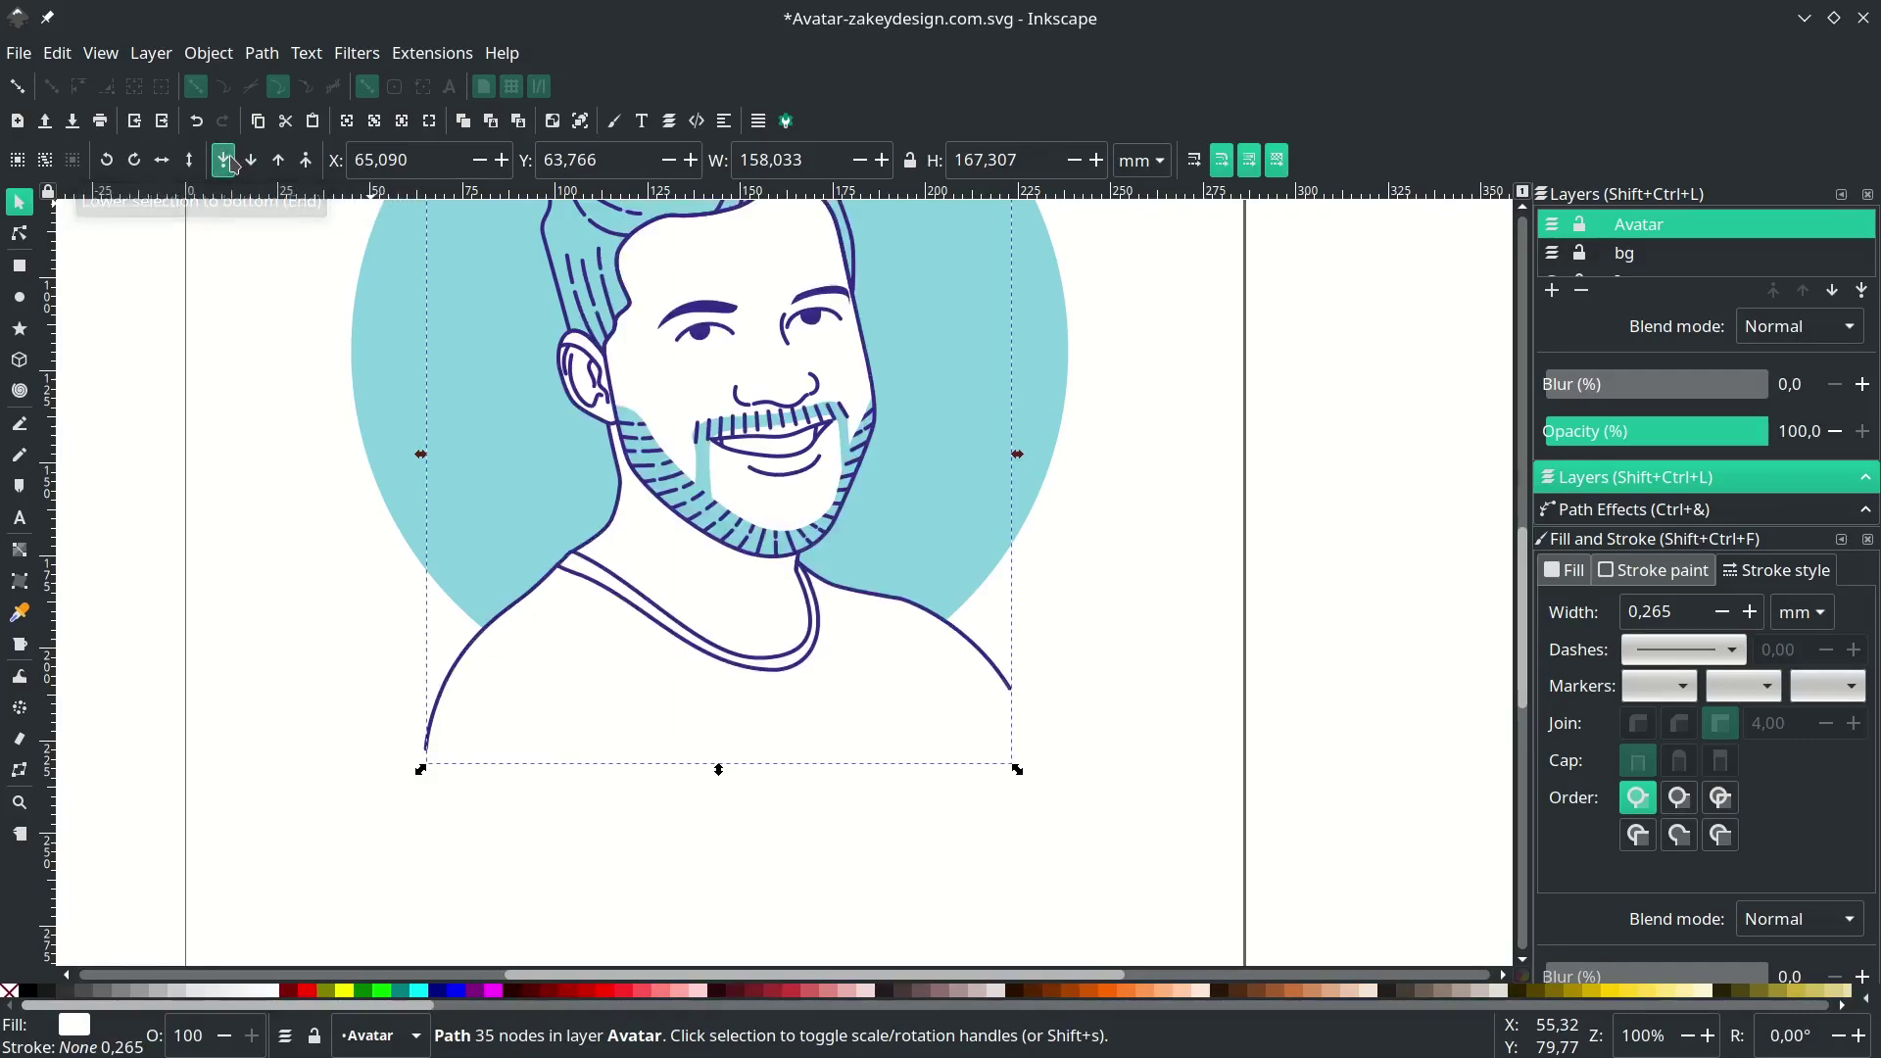
scroll(587, 636, "down", 2)
left_click(938, 819)
scroll(938, 820, "left", 2)
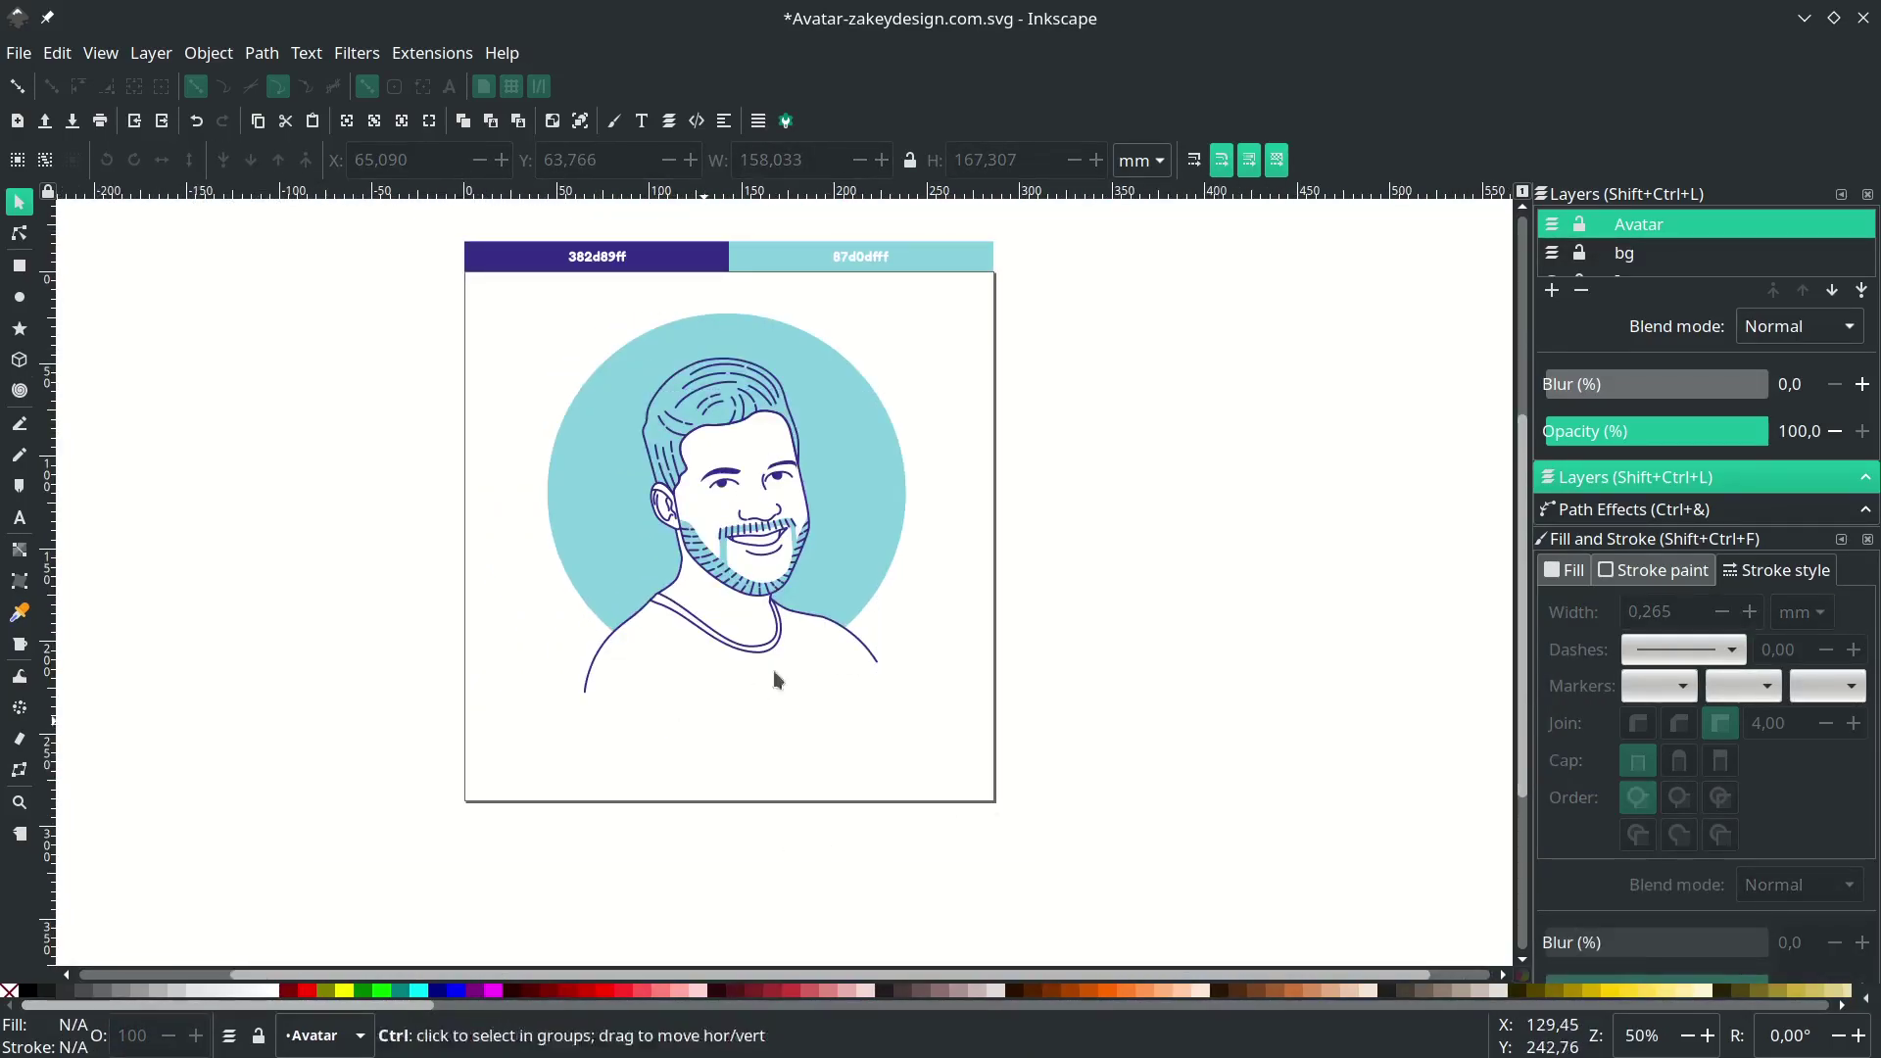
scroll(782, 674, "up", 3)
scroll(879, 588, "down", 1)
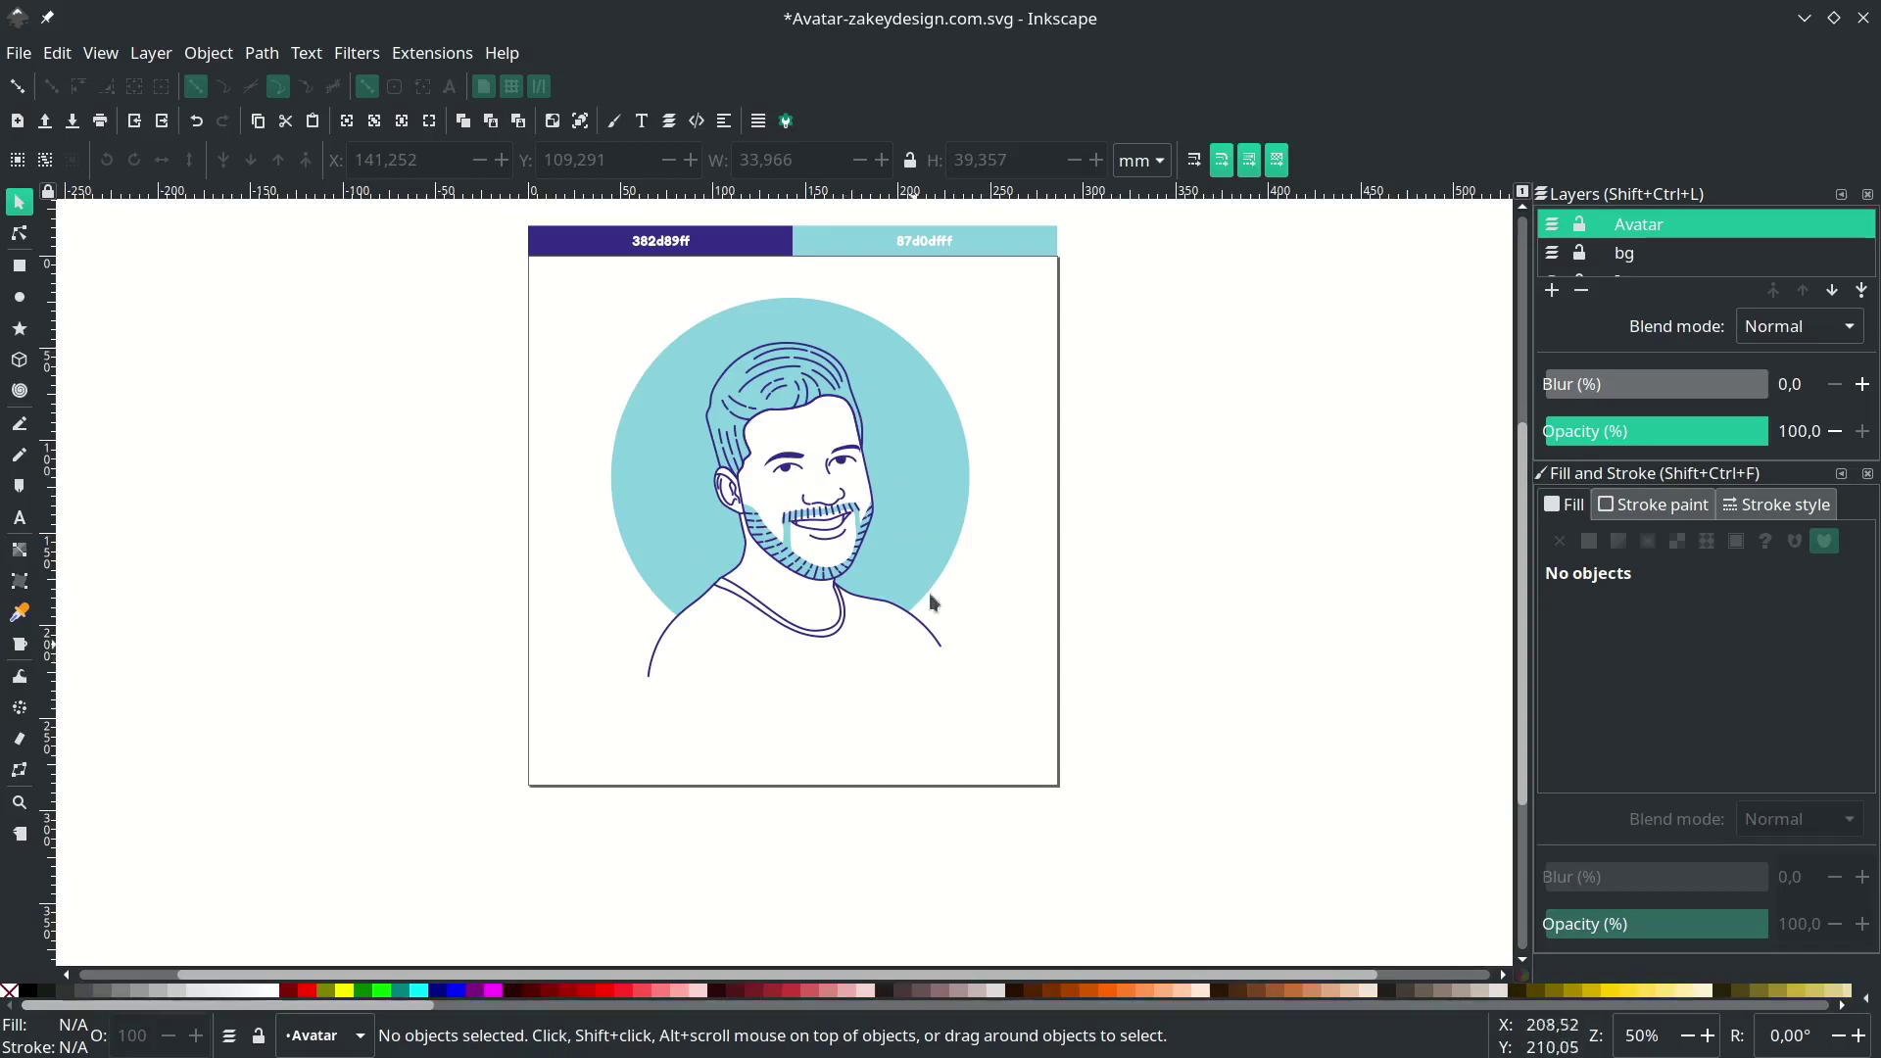
- Add a layer named Stroke Outline, place it directly below the Avatar layer, and lock the bg layer
left_click(1553, 292)
type("Stroke Outline")
key("Return")
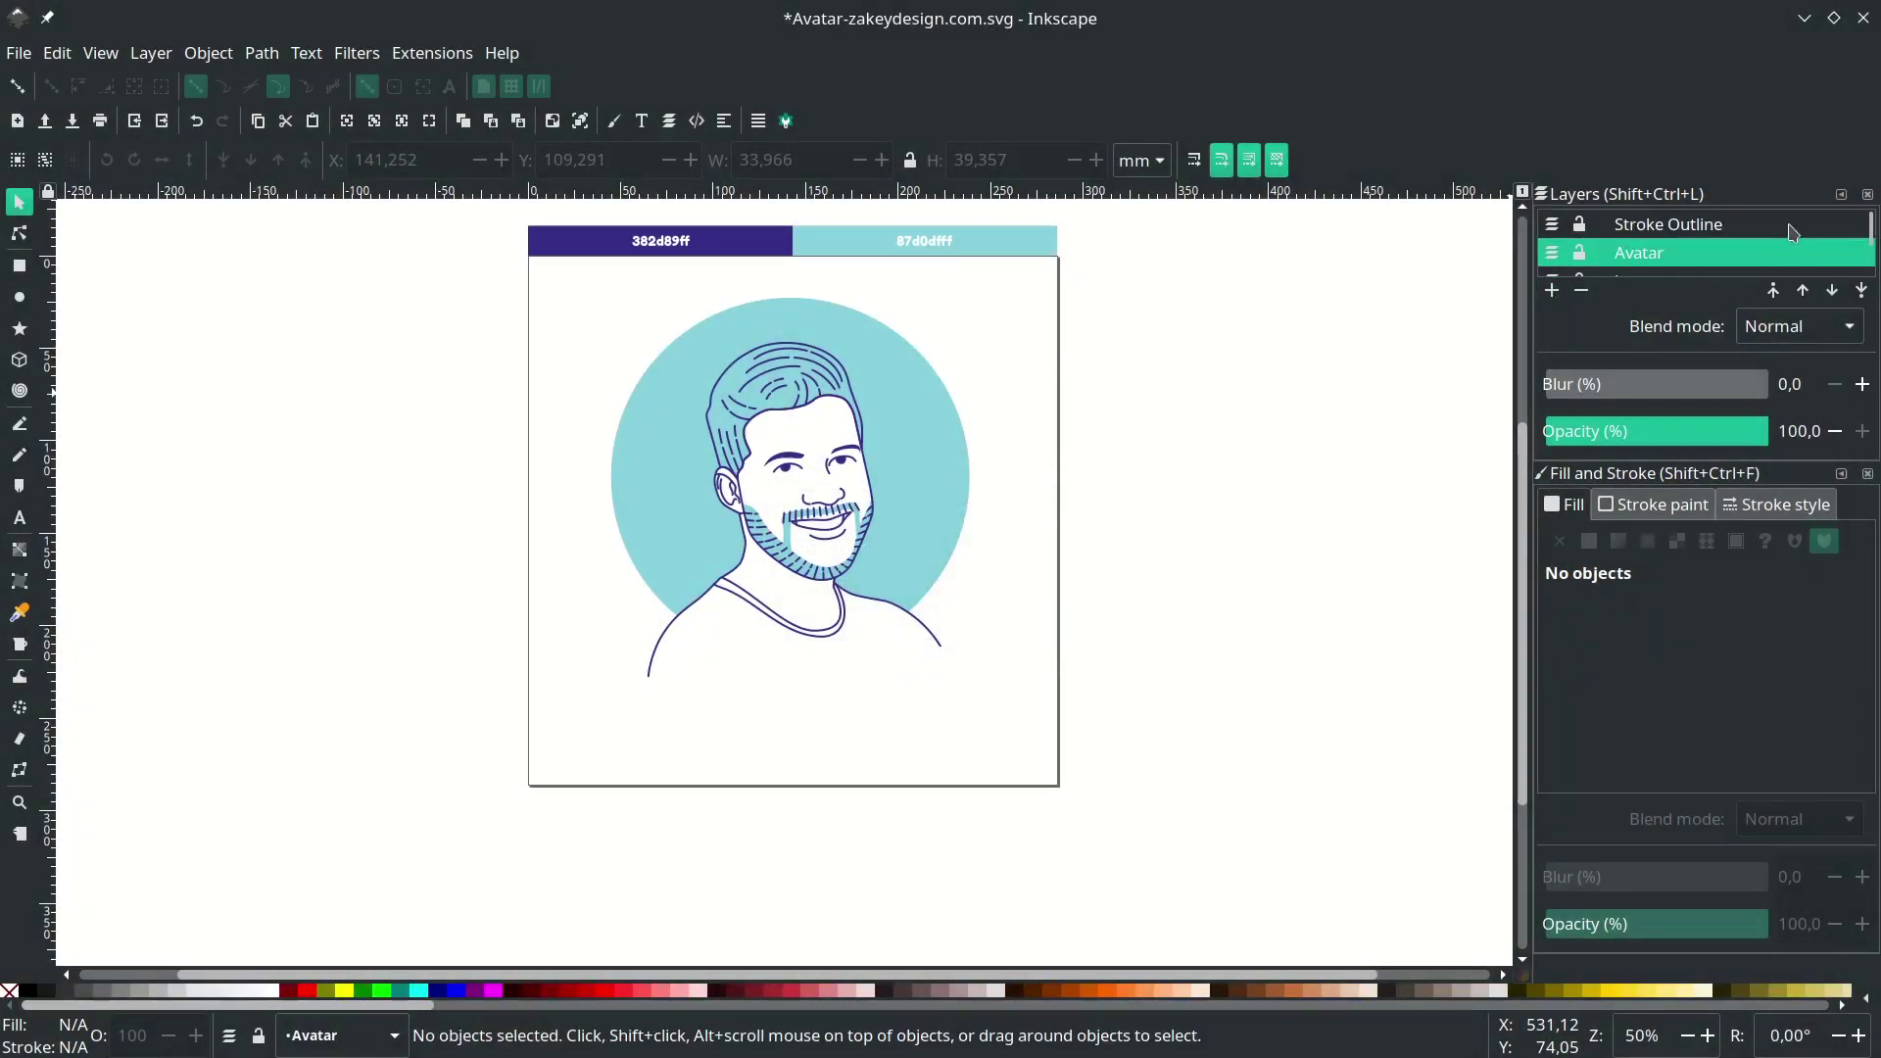
left_click_drag(1728, 222, 1755, 249)
scroll(1705, 231, "up", 1)
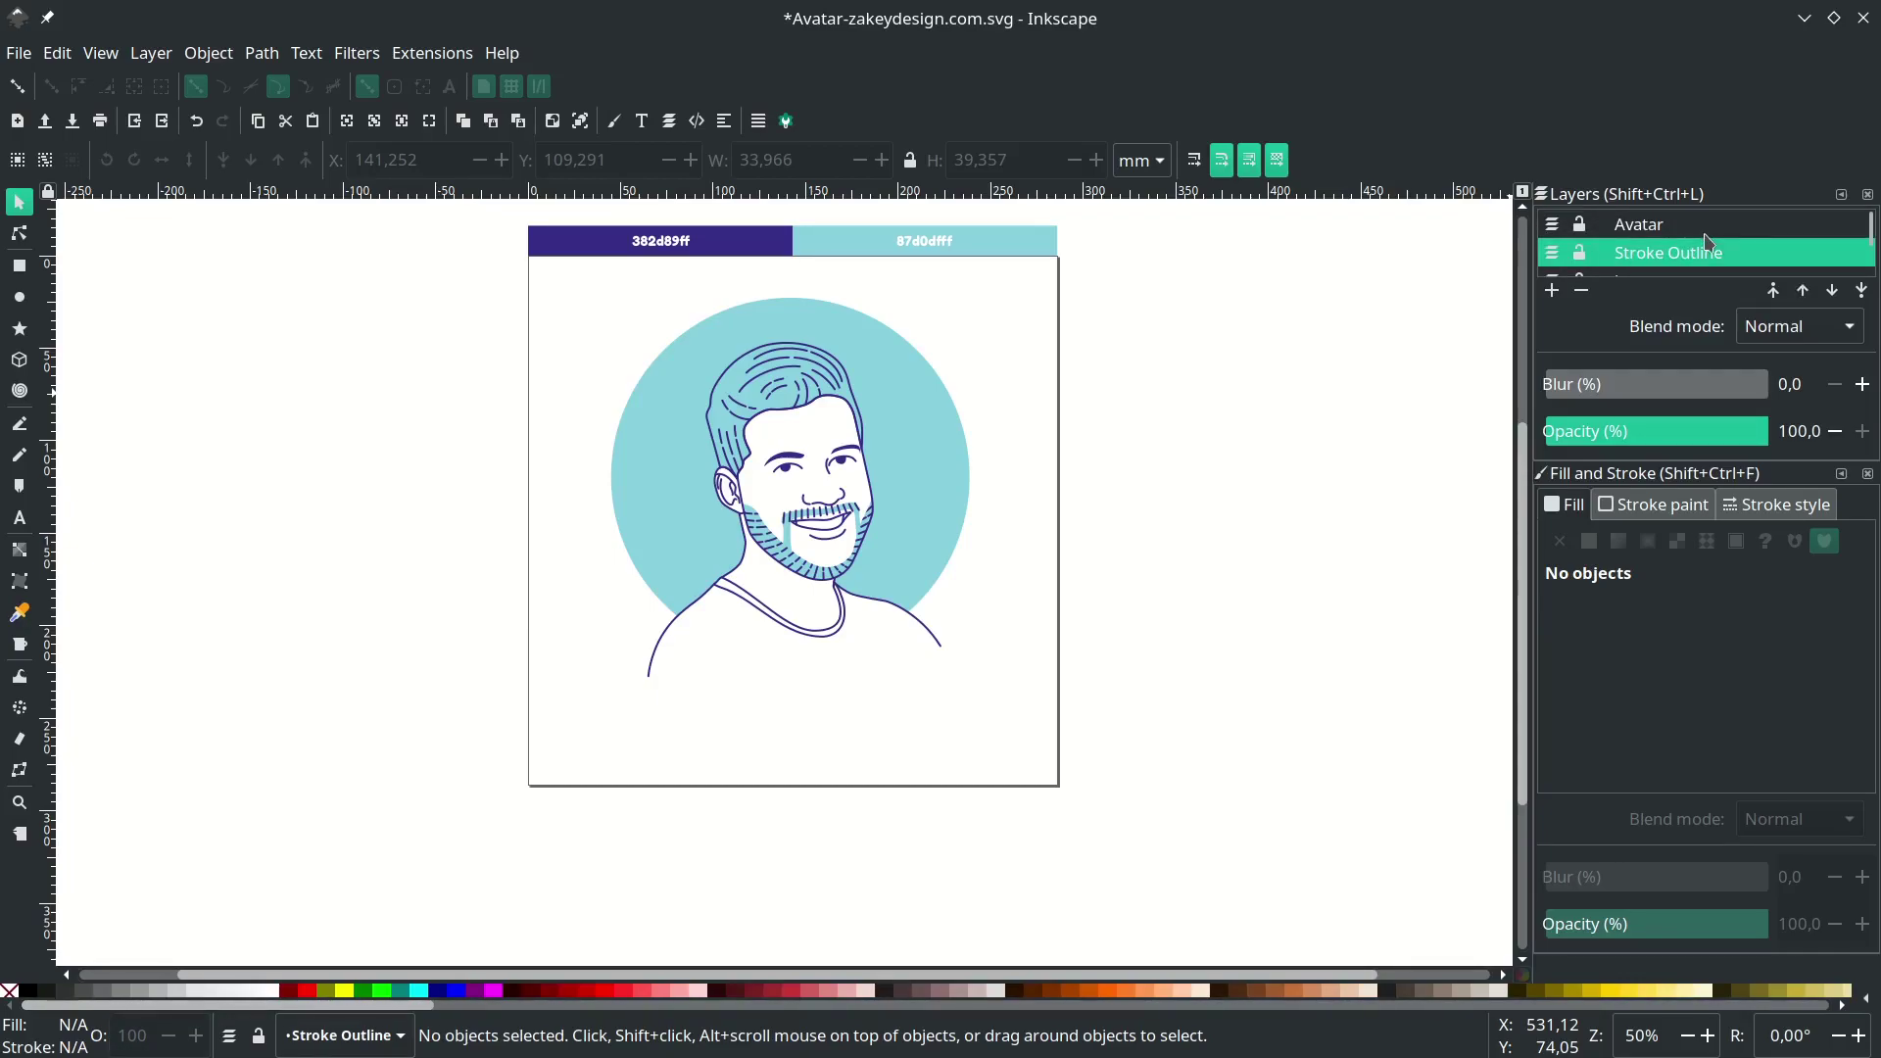
scroll(1703, 235, "down", 1)
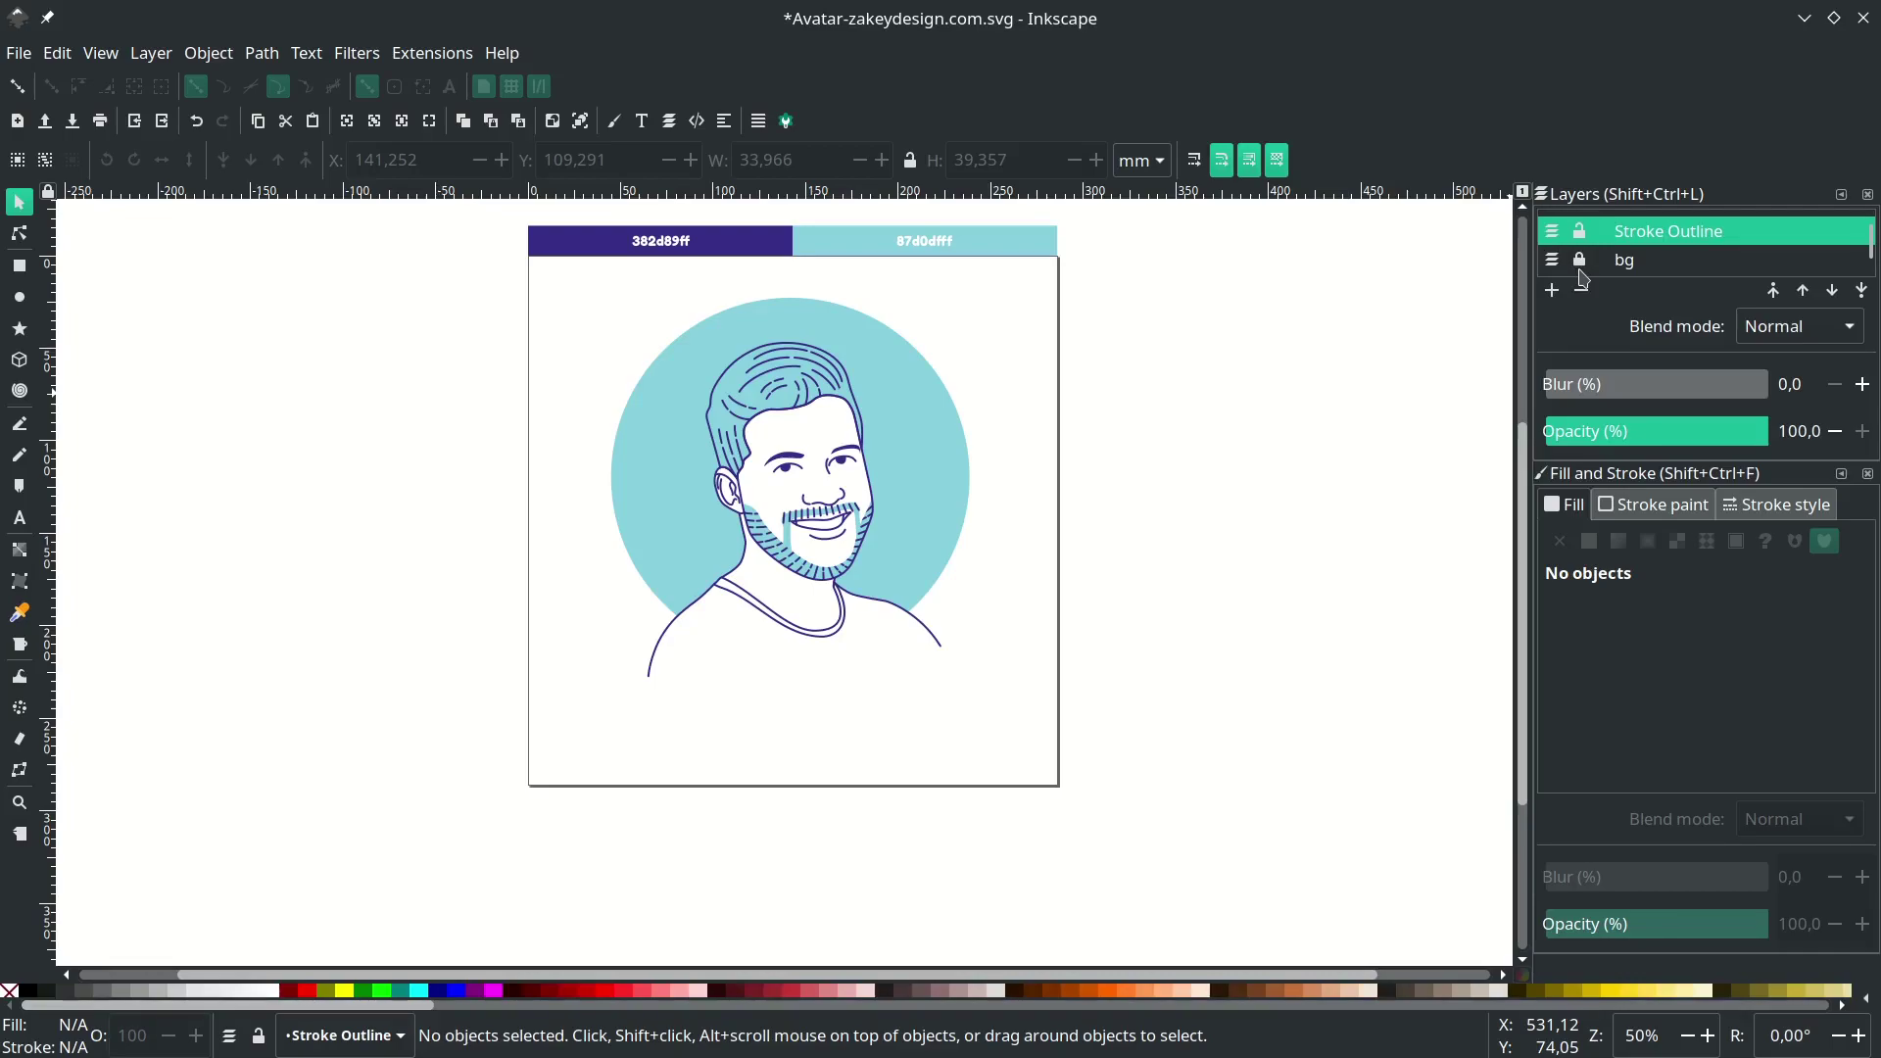
- Duplicate all the avatar objects and move the copies to the Stroke Outline layer
mouse_move(1149, 760)
left_mouse_down()
mouse_move(538, 326)
mouse_move(556, 320)
left_mouse_up()
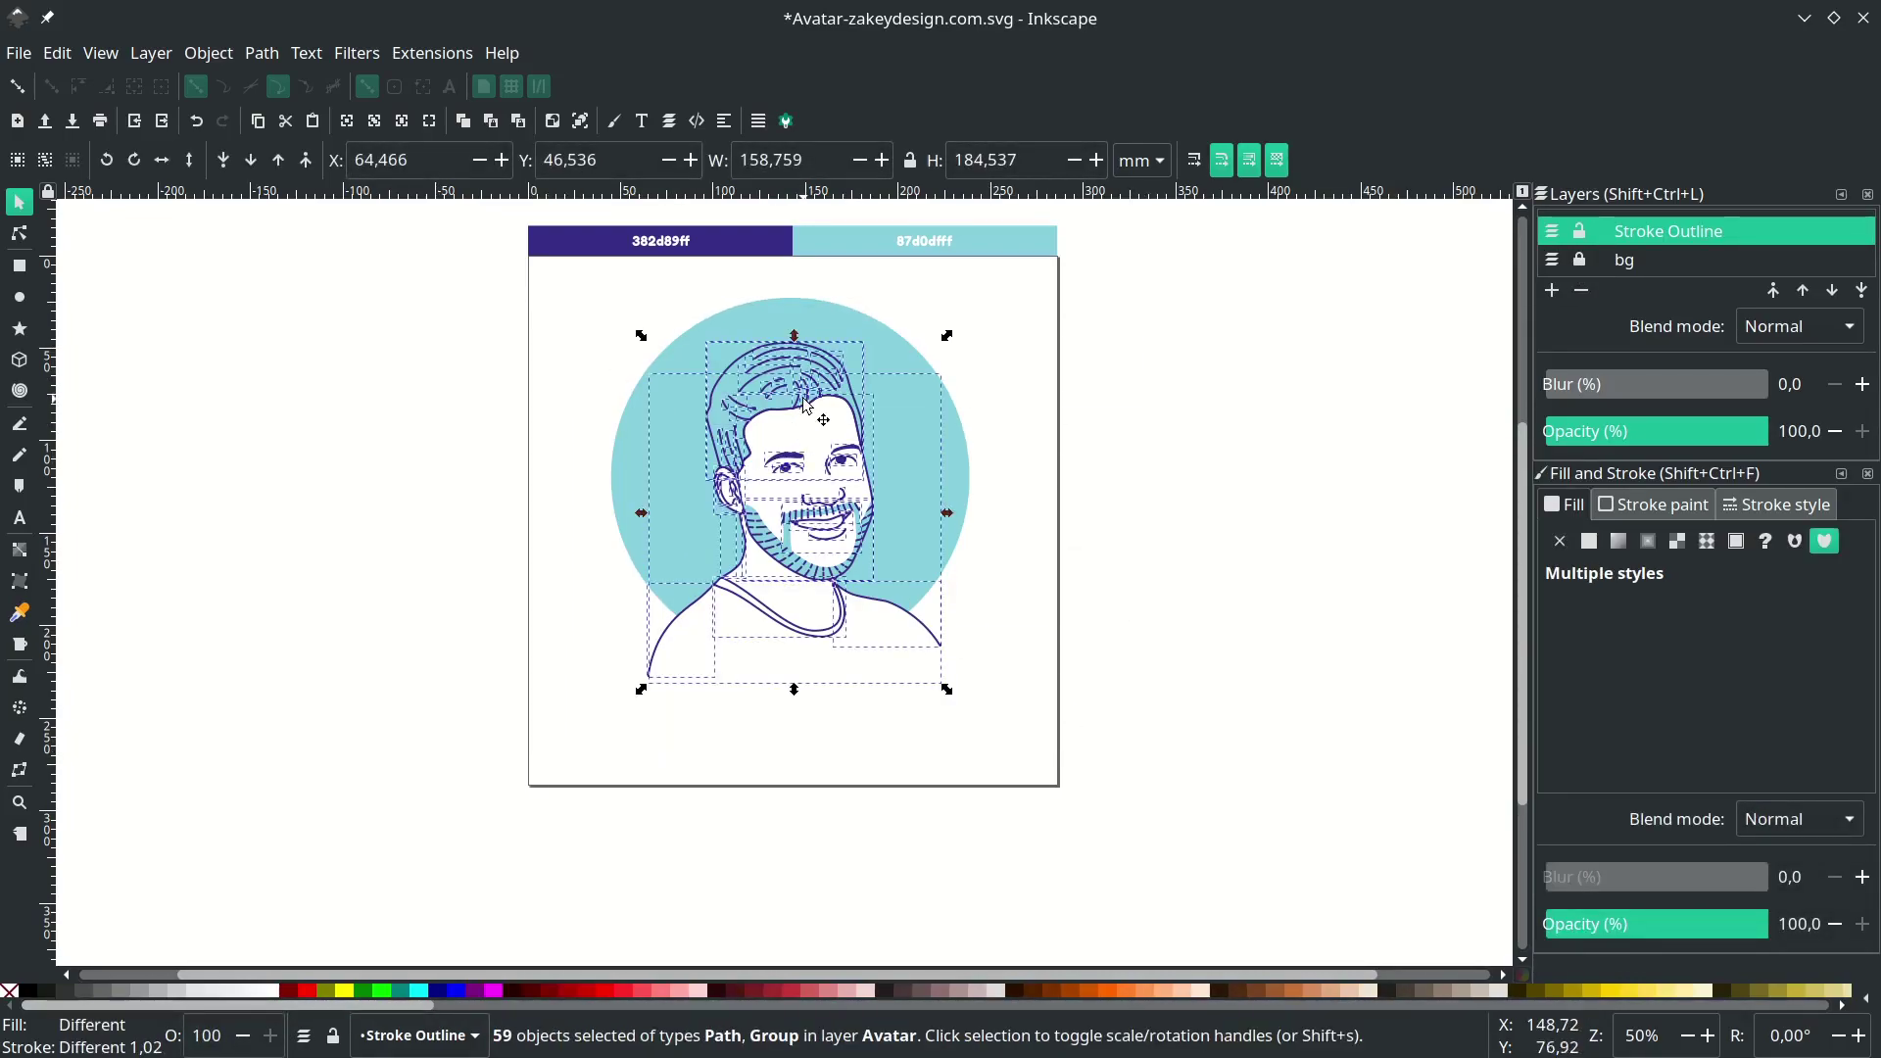
scroll(810, 431, "up", 2)
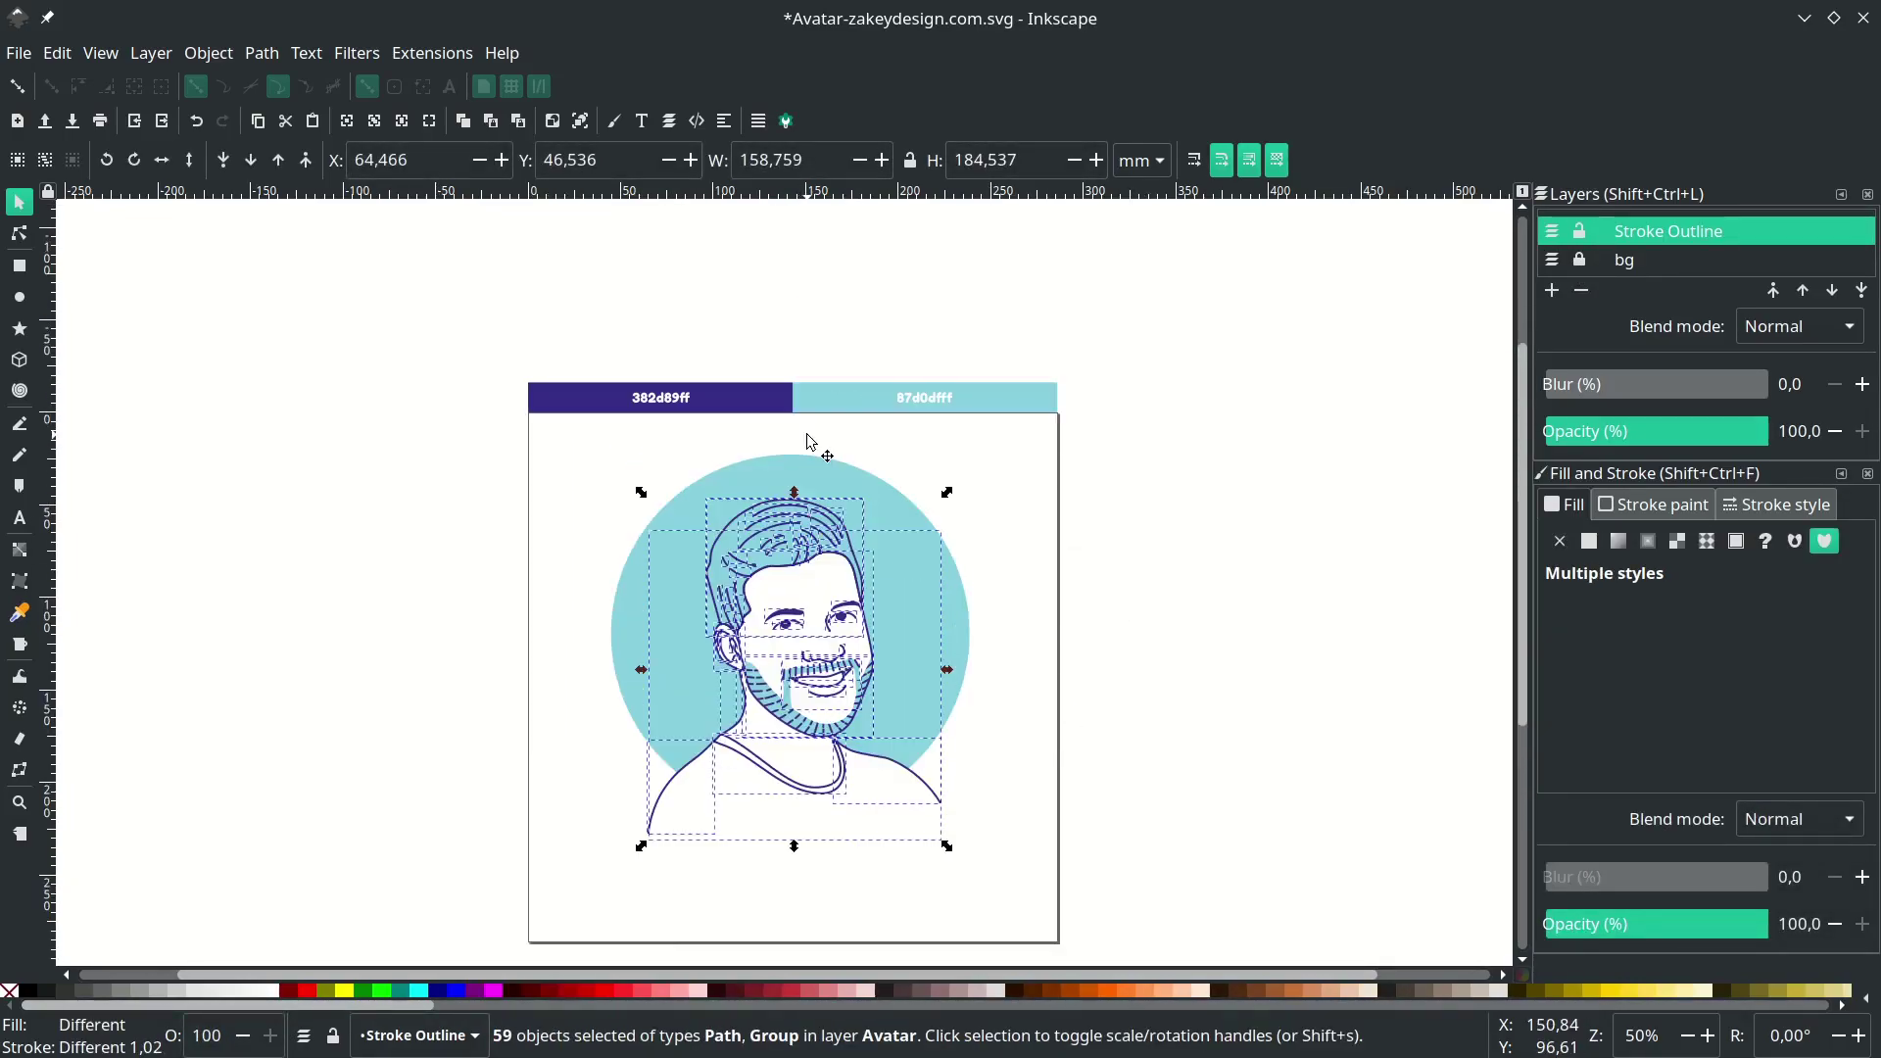
scroll(812, 470, "down", 1)
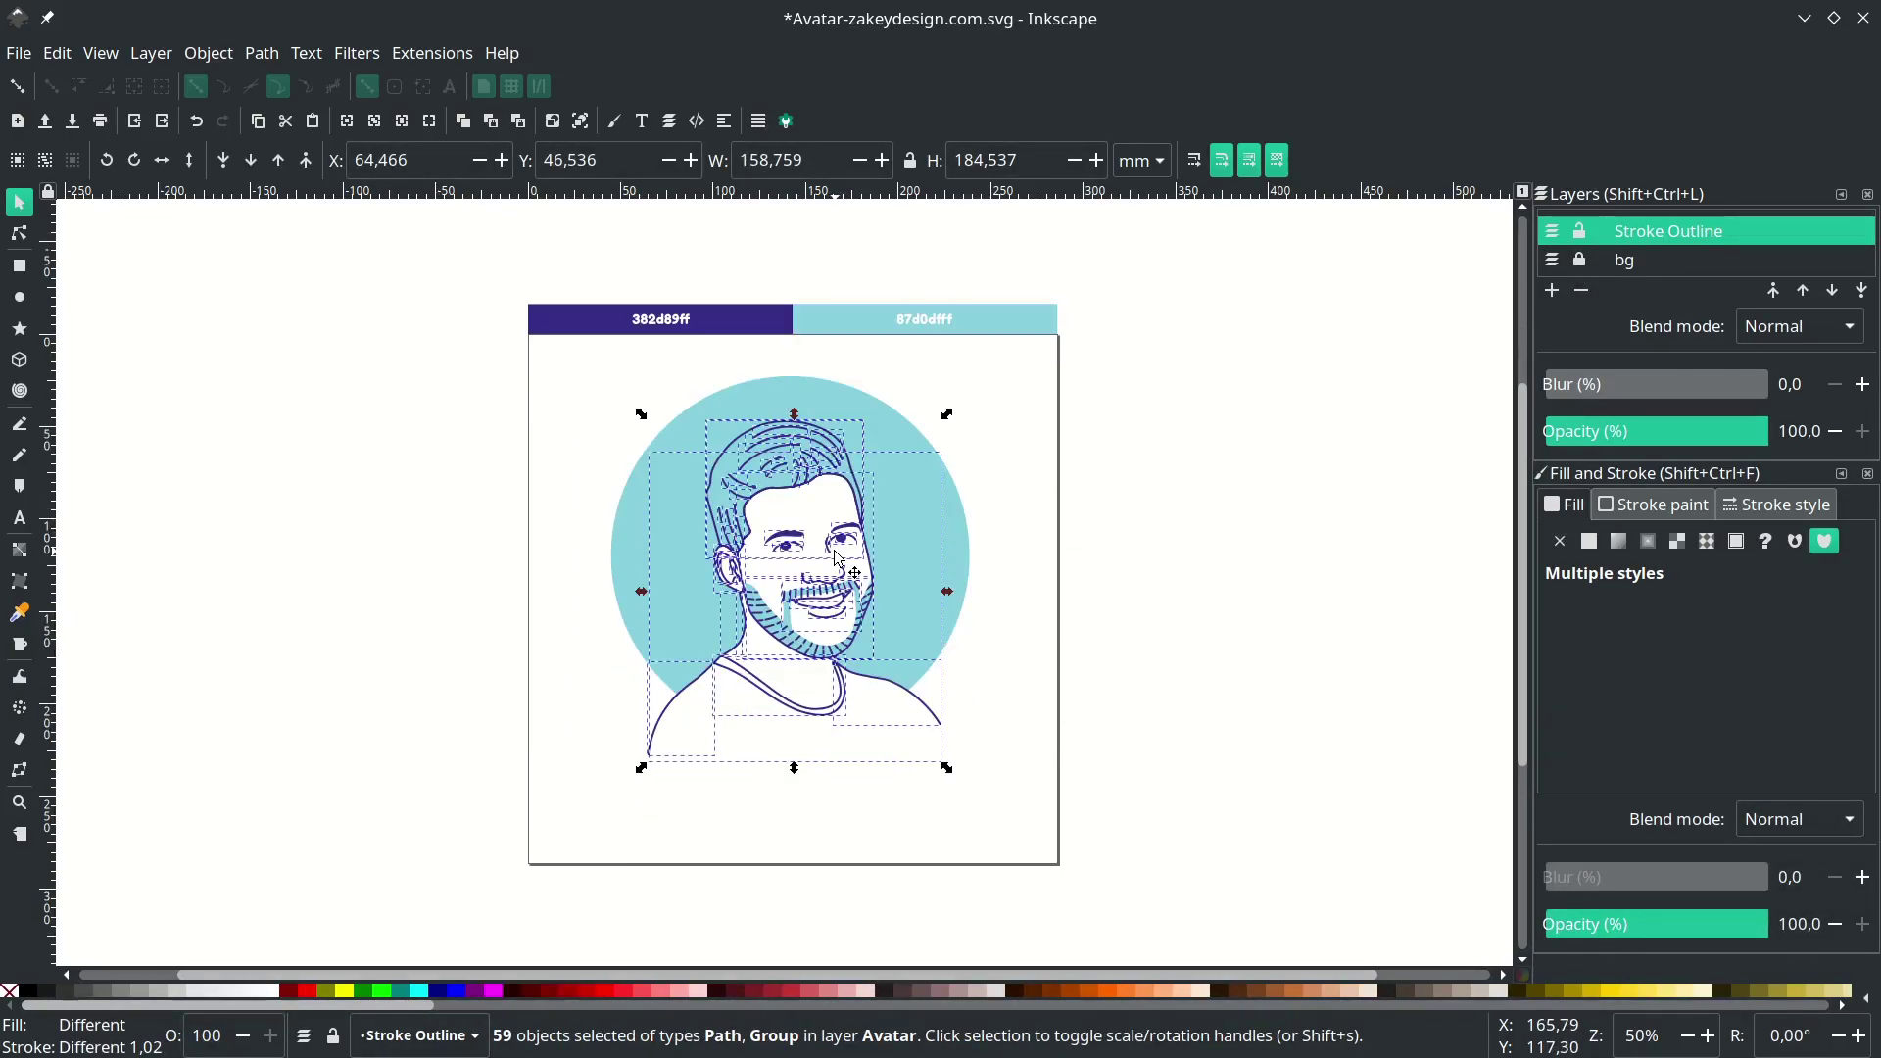
right_click(810, 477)
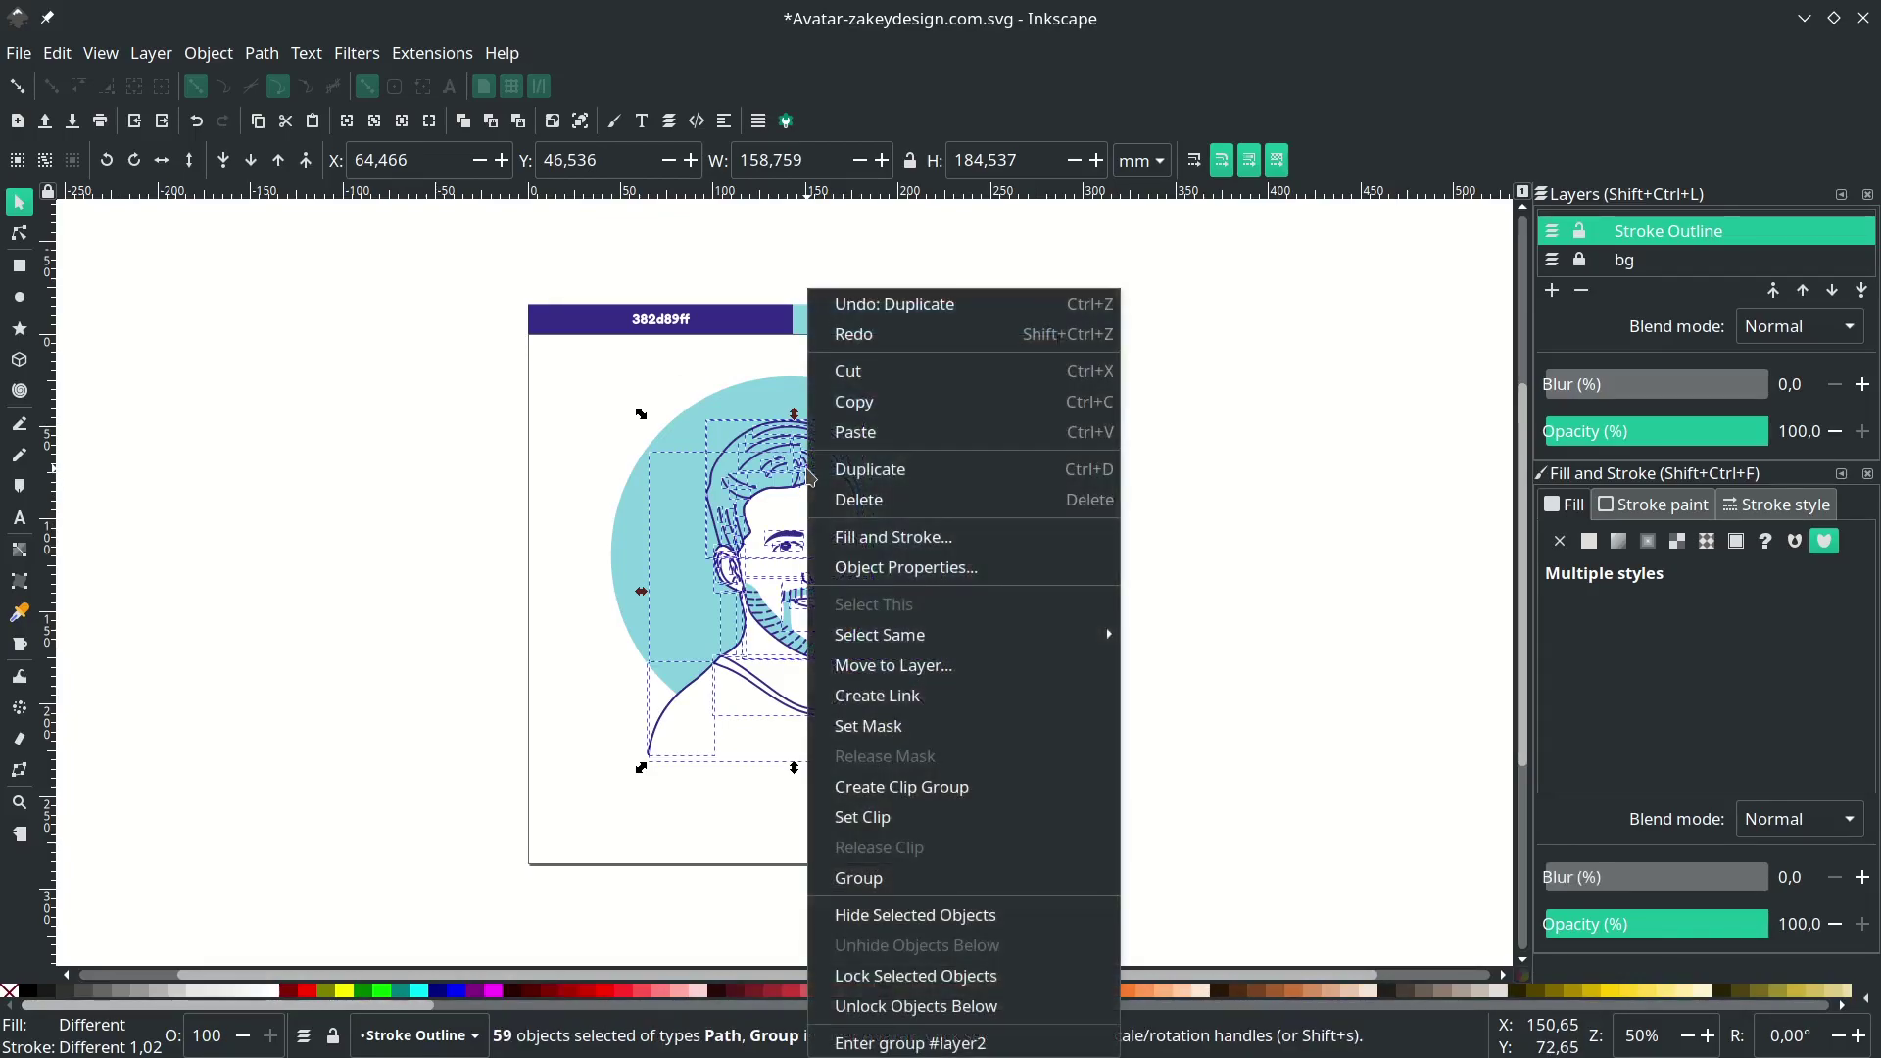
left_click(828, 660)
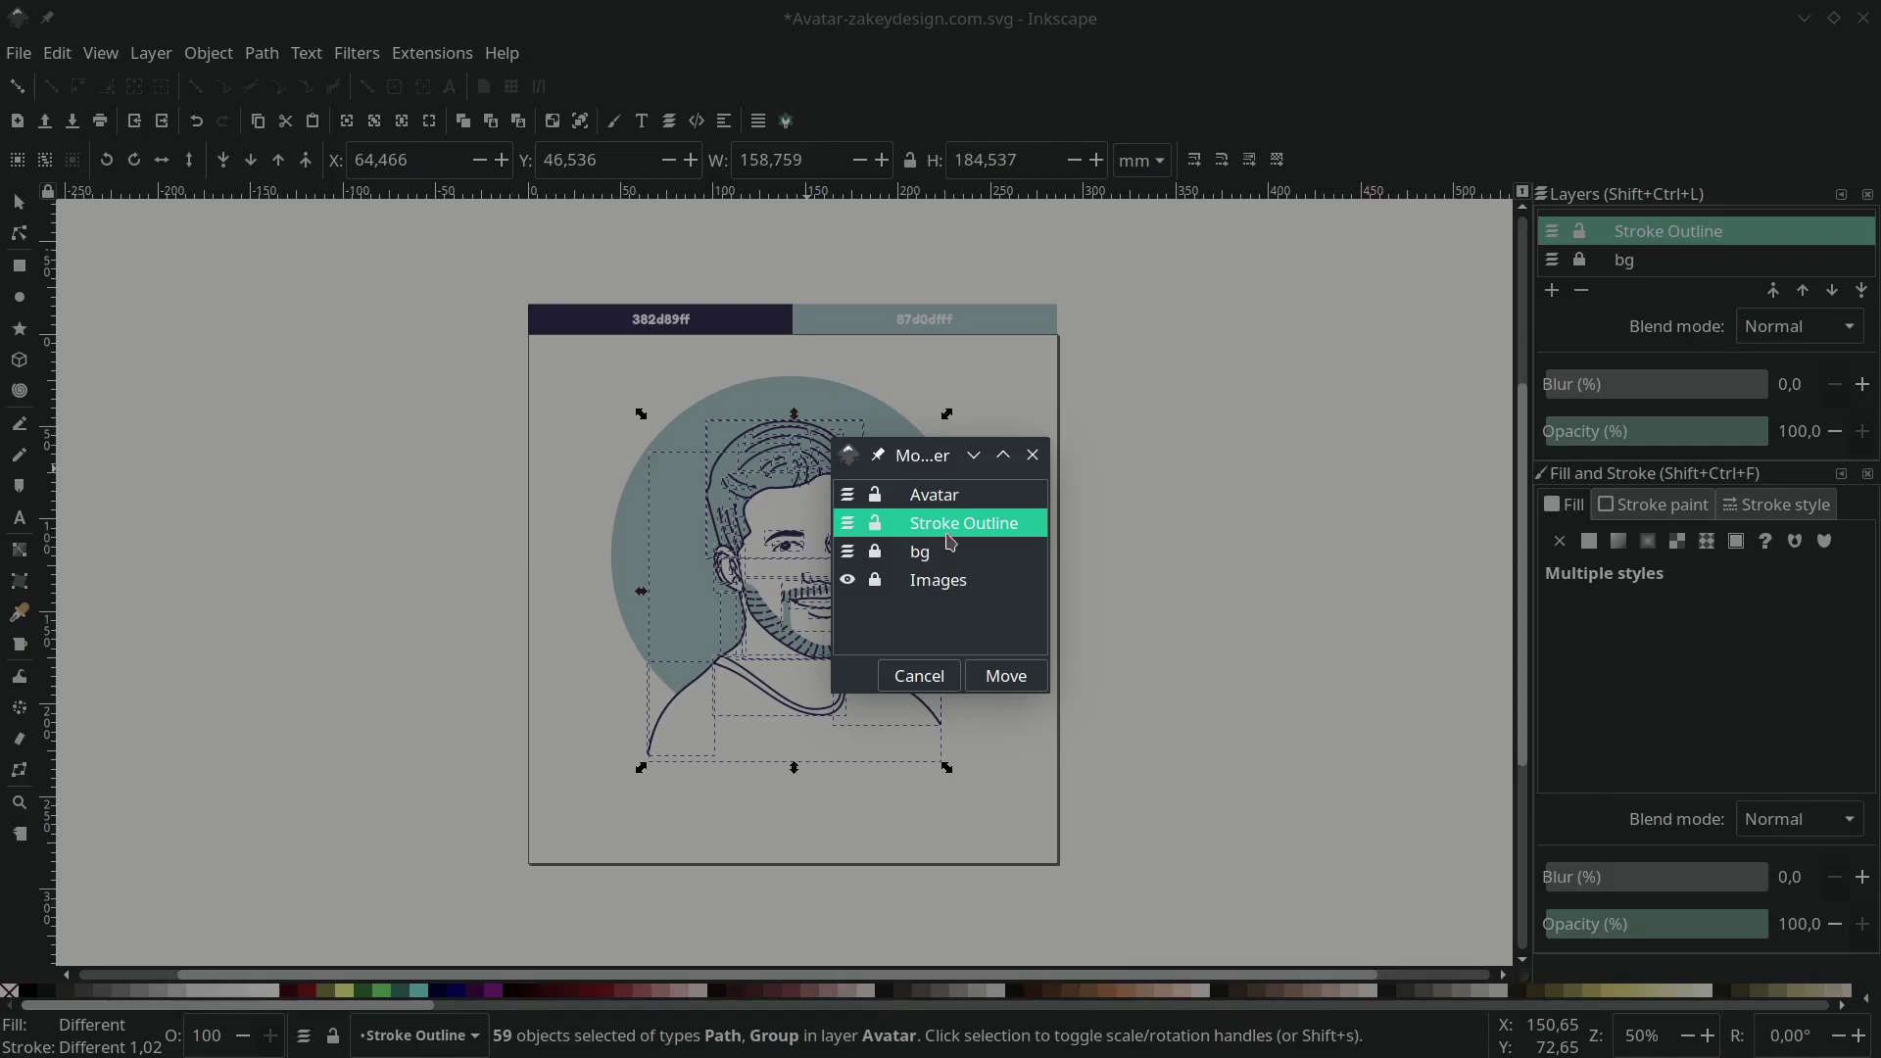
left_click(1006, 676)
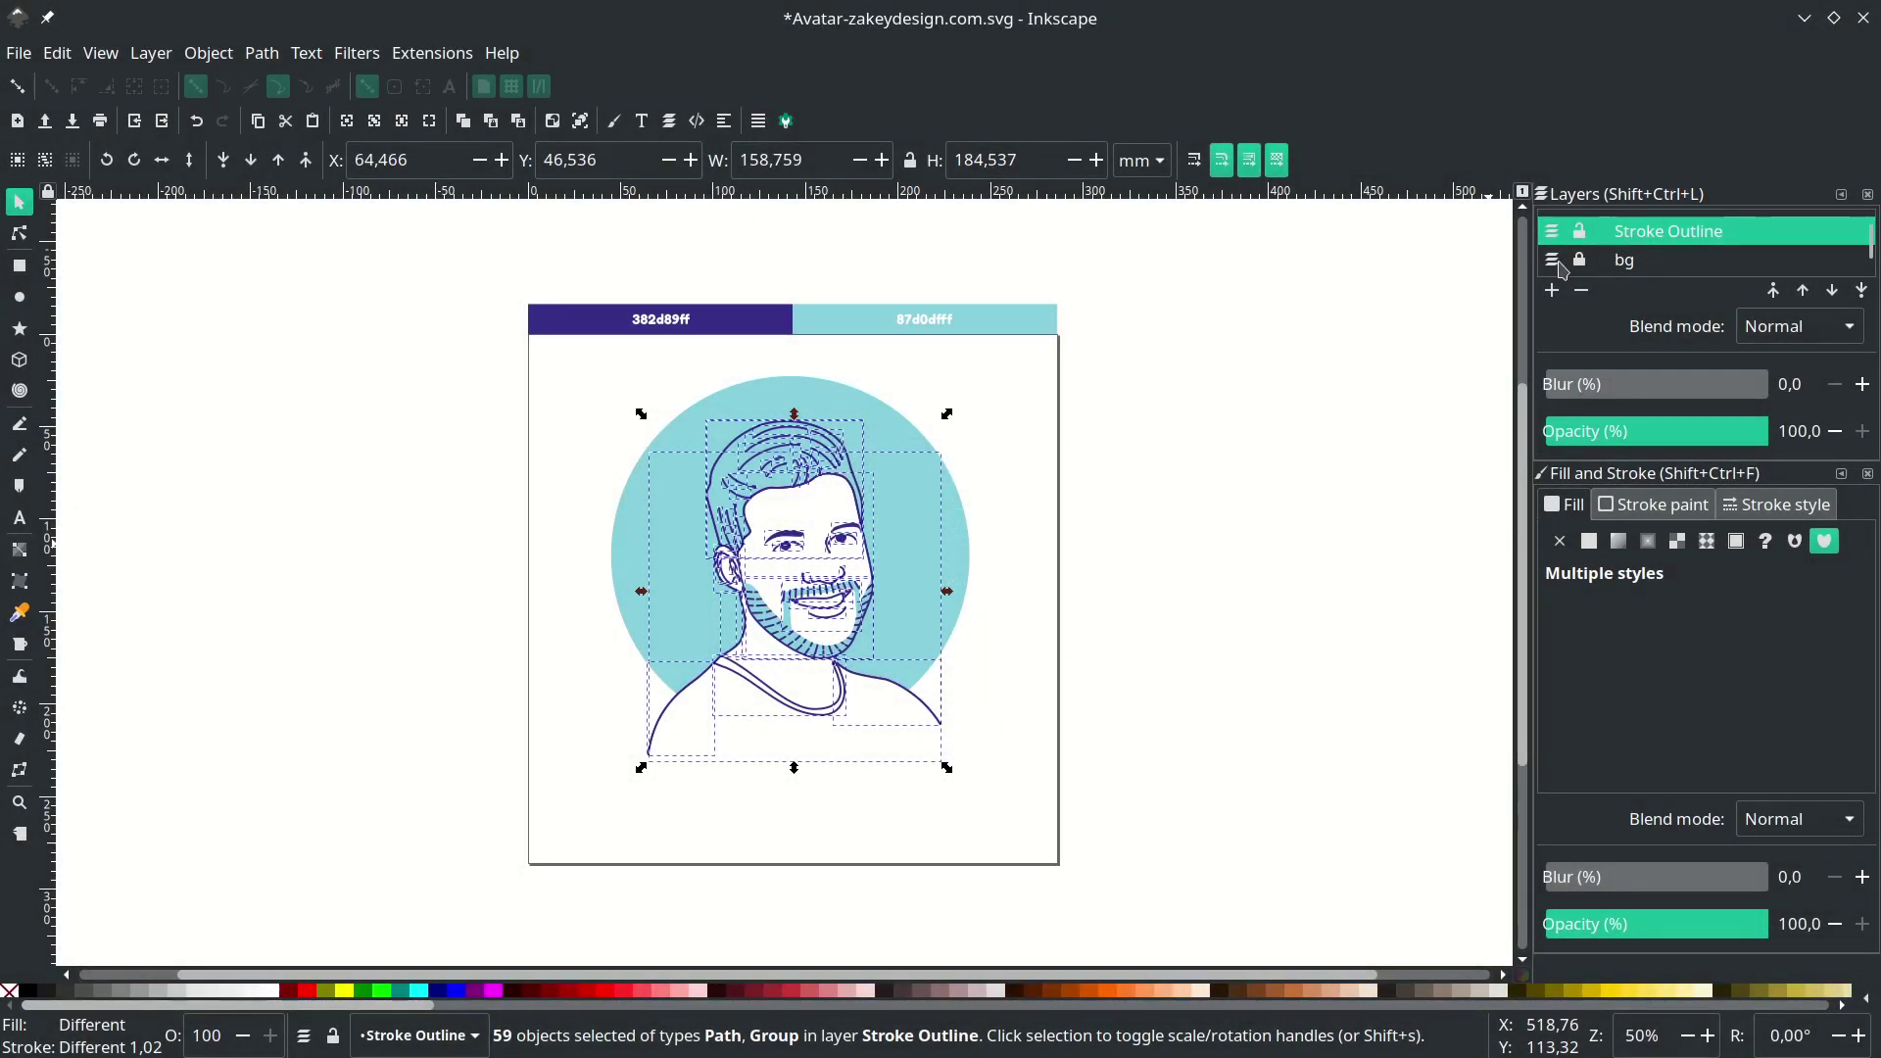
- Hide the bg and Avatar layers so only the Stroke Outline copy stays visible
left_click(1555, 261)
scroll(1561, 267, "up", 1)
left_click(1554, 225)
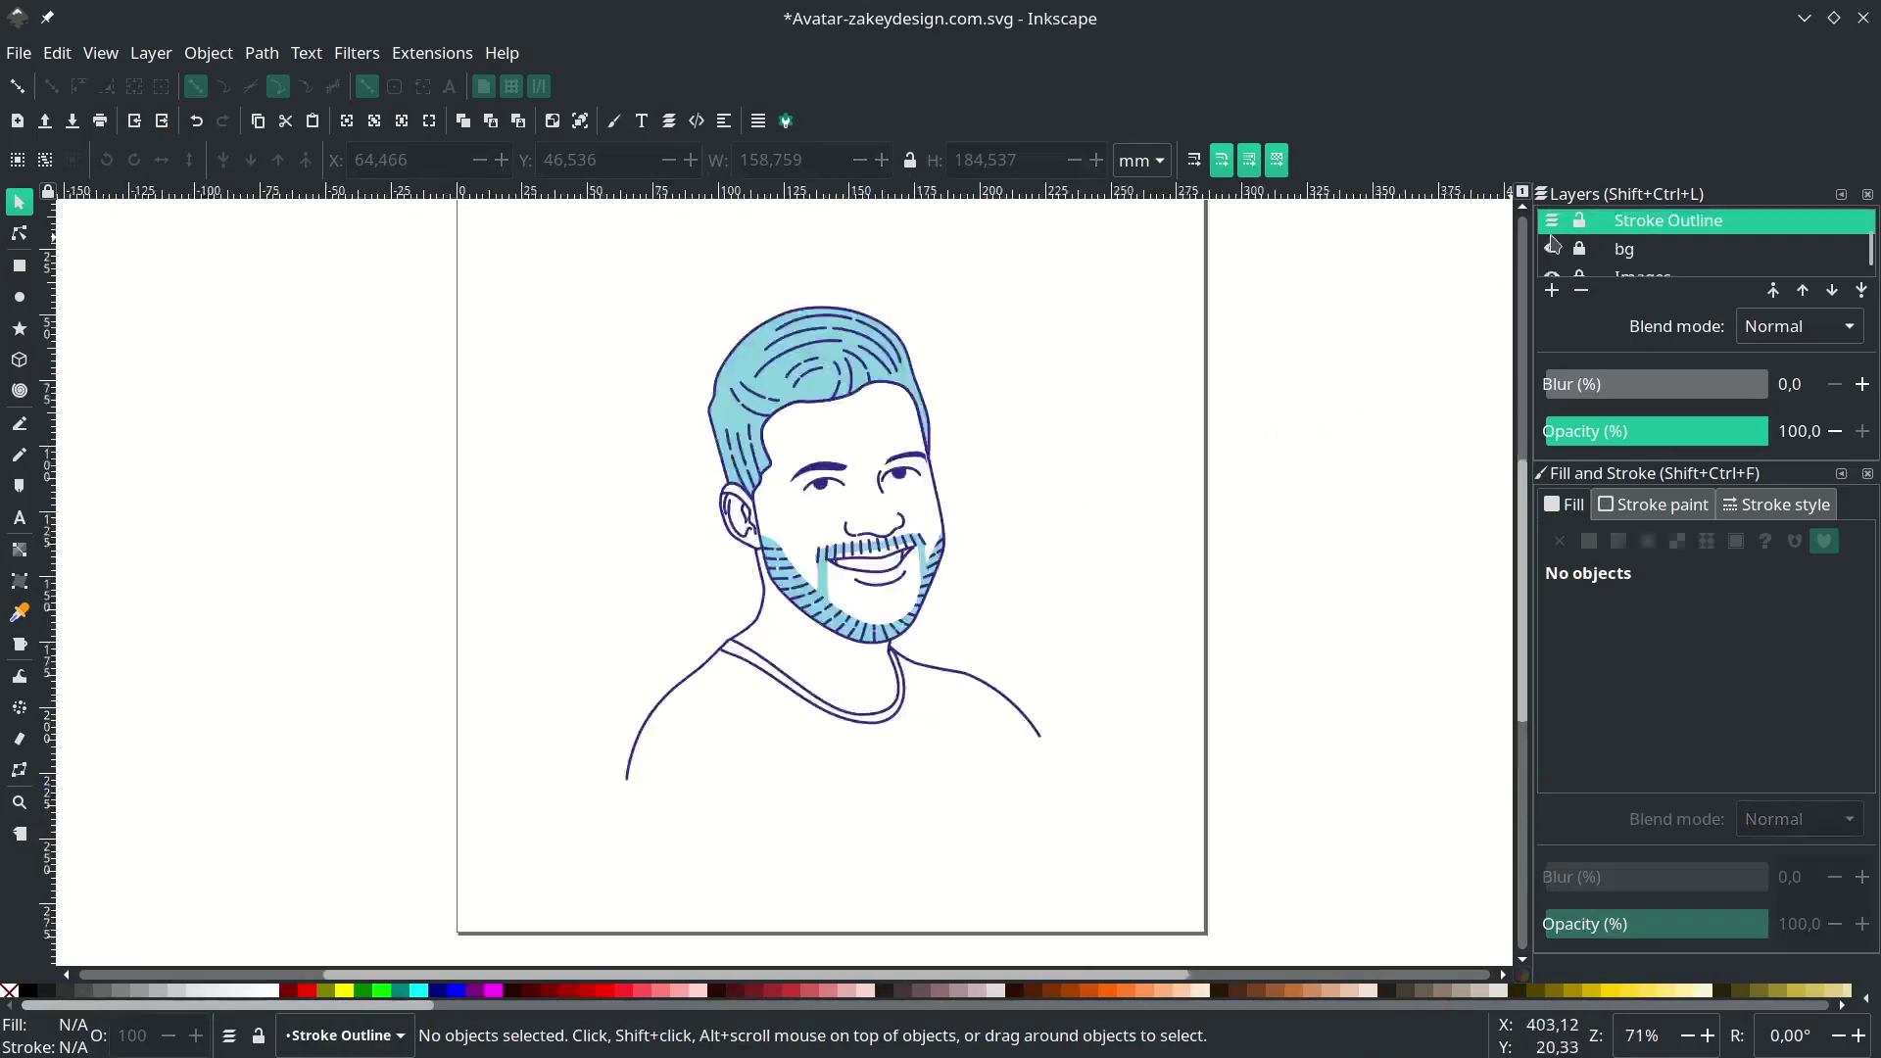
scroll(1561, 253, "up", 2)
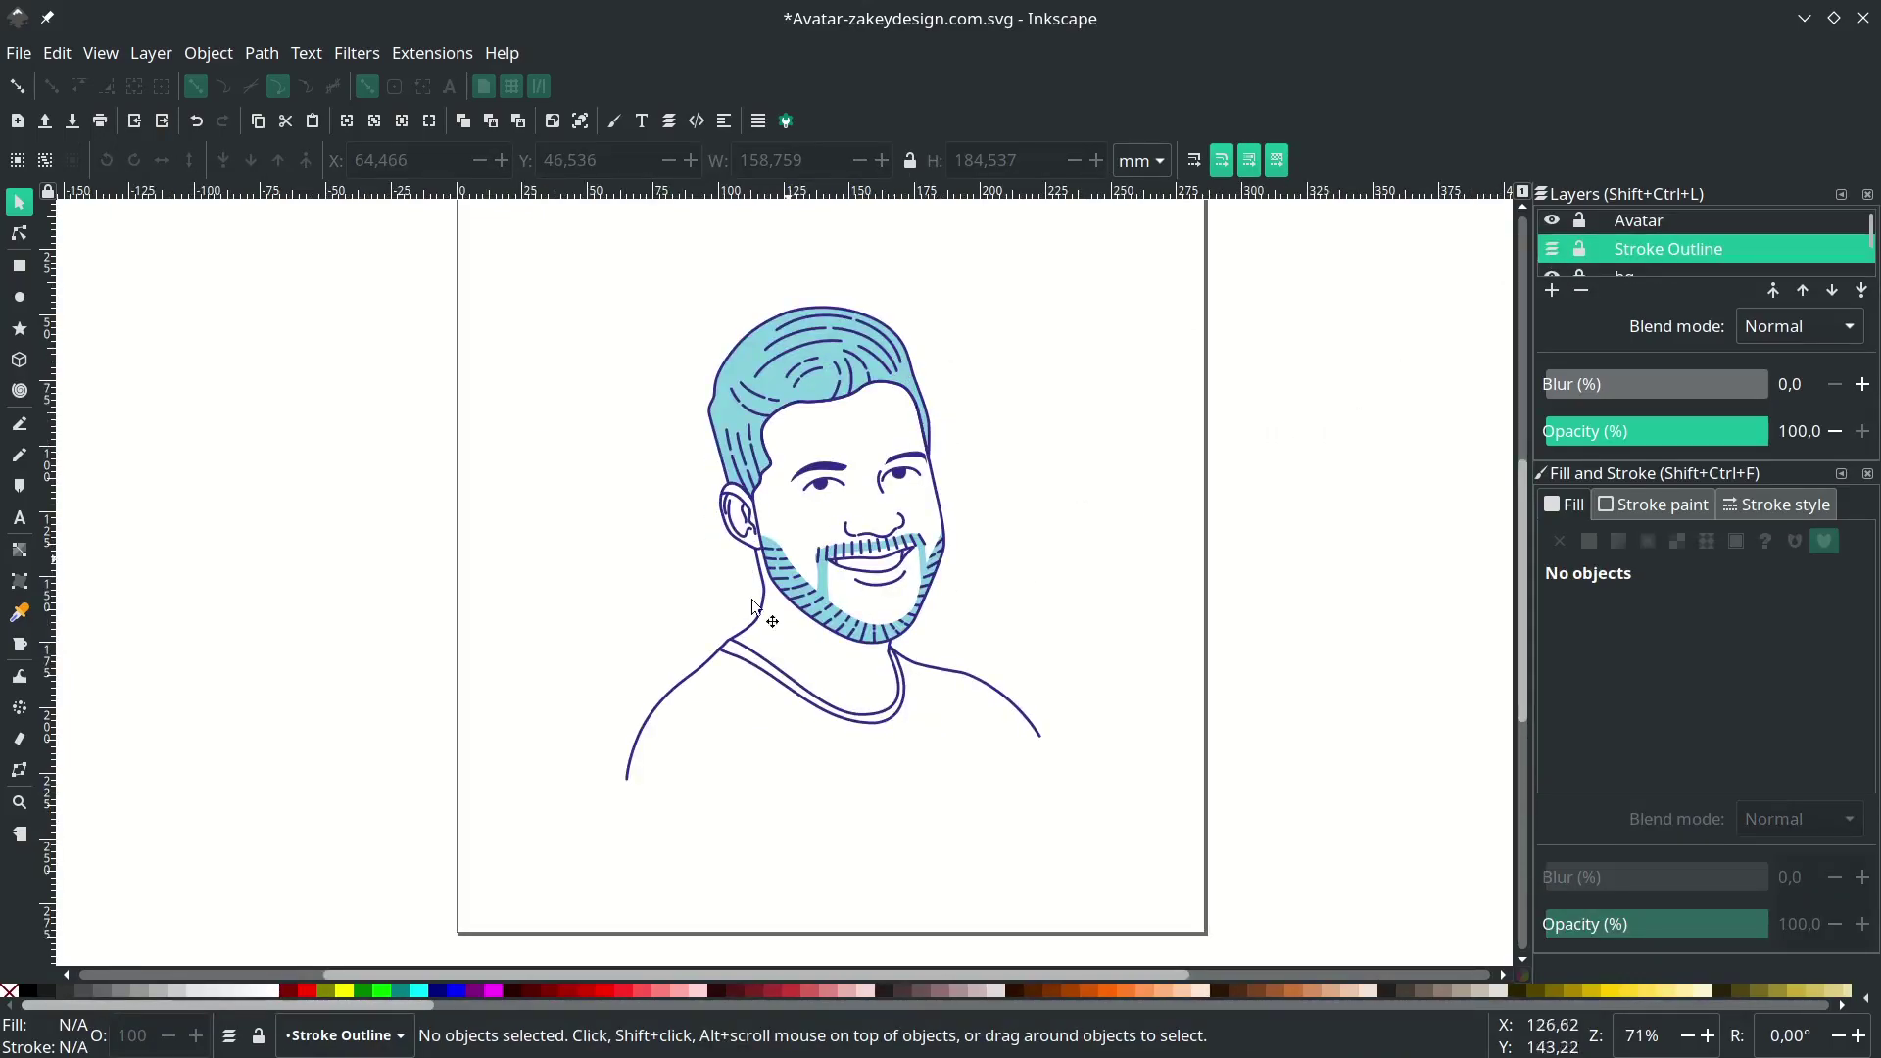
- Delete the eyes, eyebrows, nose, mouth and moustache strokes from the Stroke Outline copy
scroll(815, 481, "up", 2)
scroll(806, 469, "up", 4)
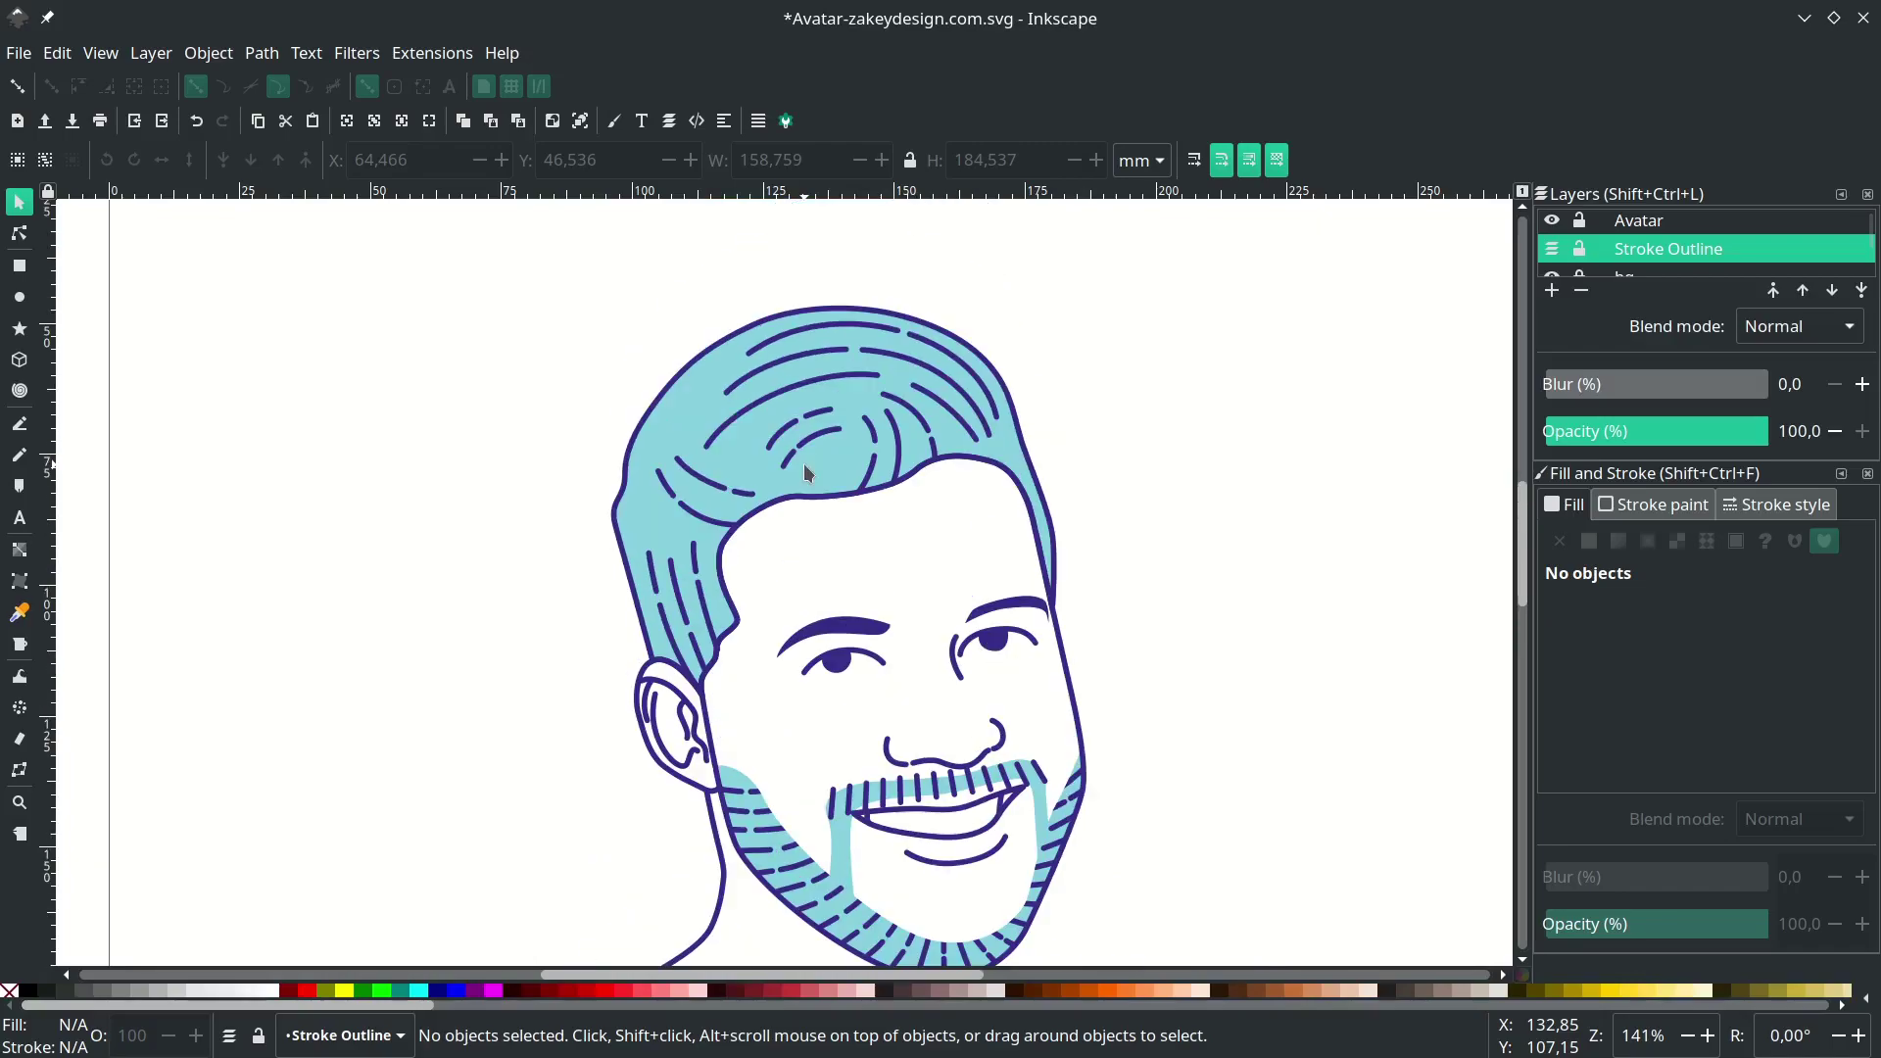
scroll(813, 691, "up", 2)
scroll(801, 661, "down", 4)
left_click_drag(718, 553, 1291, 336)
key("Delete")
scroll(1290, 650, "down", 6)
left_click_drag(814, 333, 1280, 773)
key("Delete")
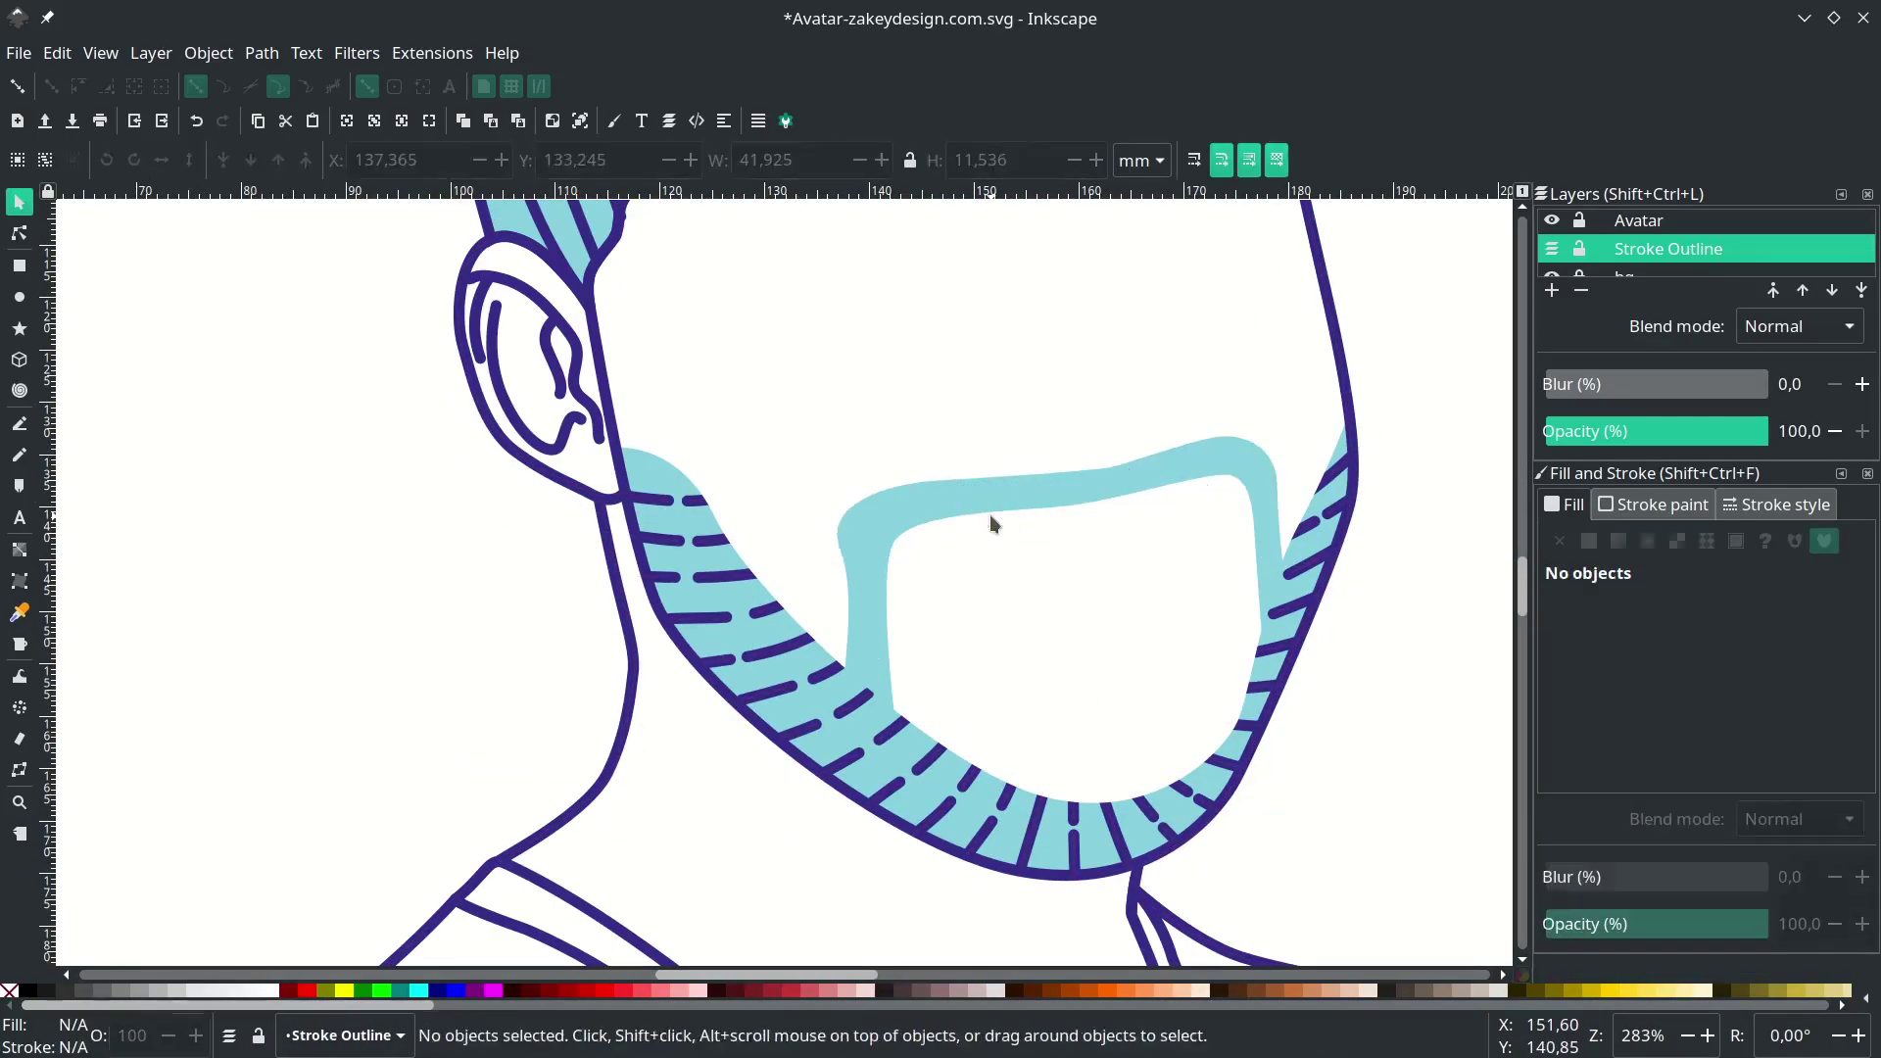
- Delete the beard strokes and the teal beard and moustache shape from the Stroke Outline copy
left_click(991, 520)
key("Delete")
key("Delete")
double_click(672, 486)
key("Delete")
- Delete the teal hair fill and all inner hair strands from the Stroke Outline copy, and save the document
scroll(668, 480, "up", 9)
left_click(692, 402)
key("Delete")
left_click_drag(630, 369, 1042, 542)
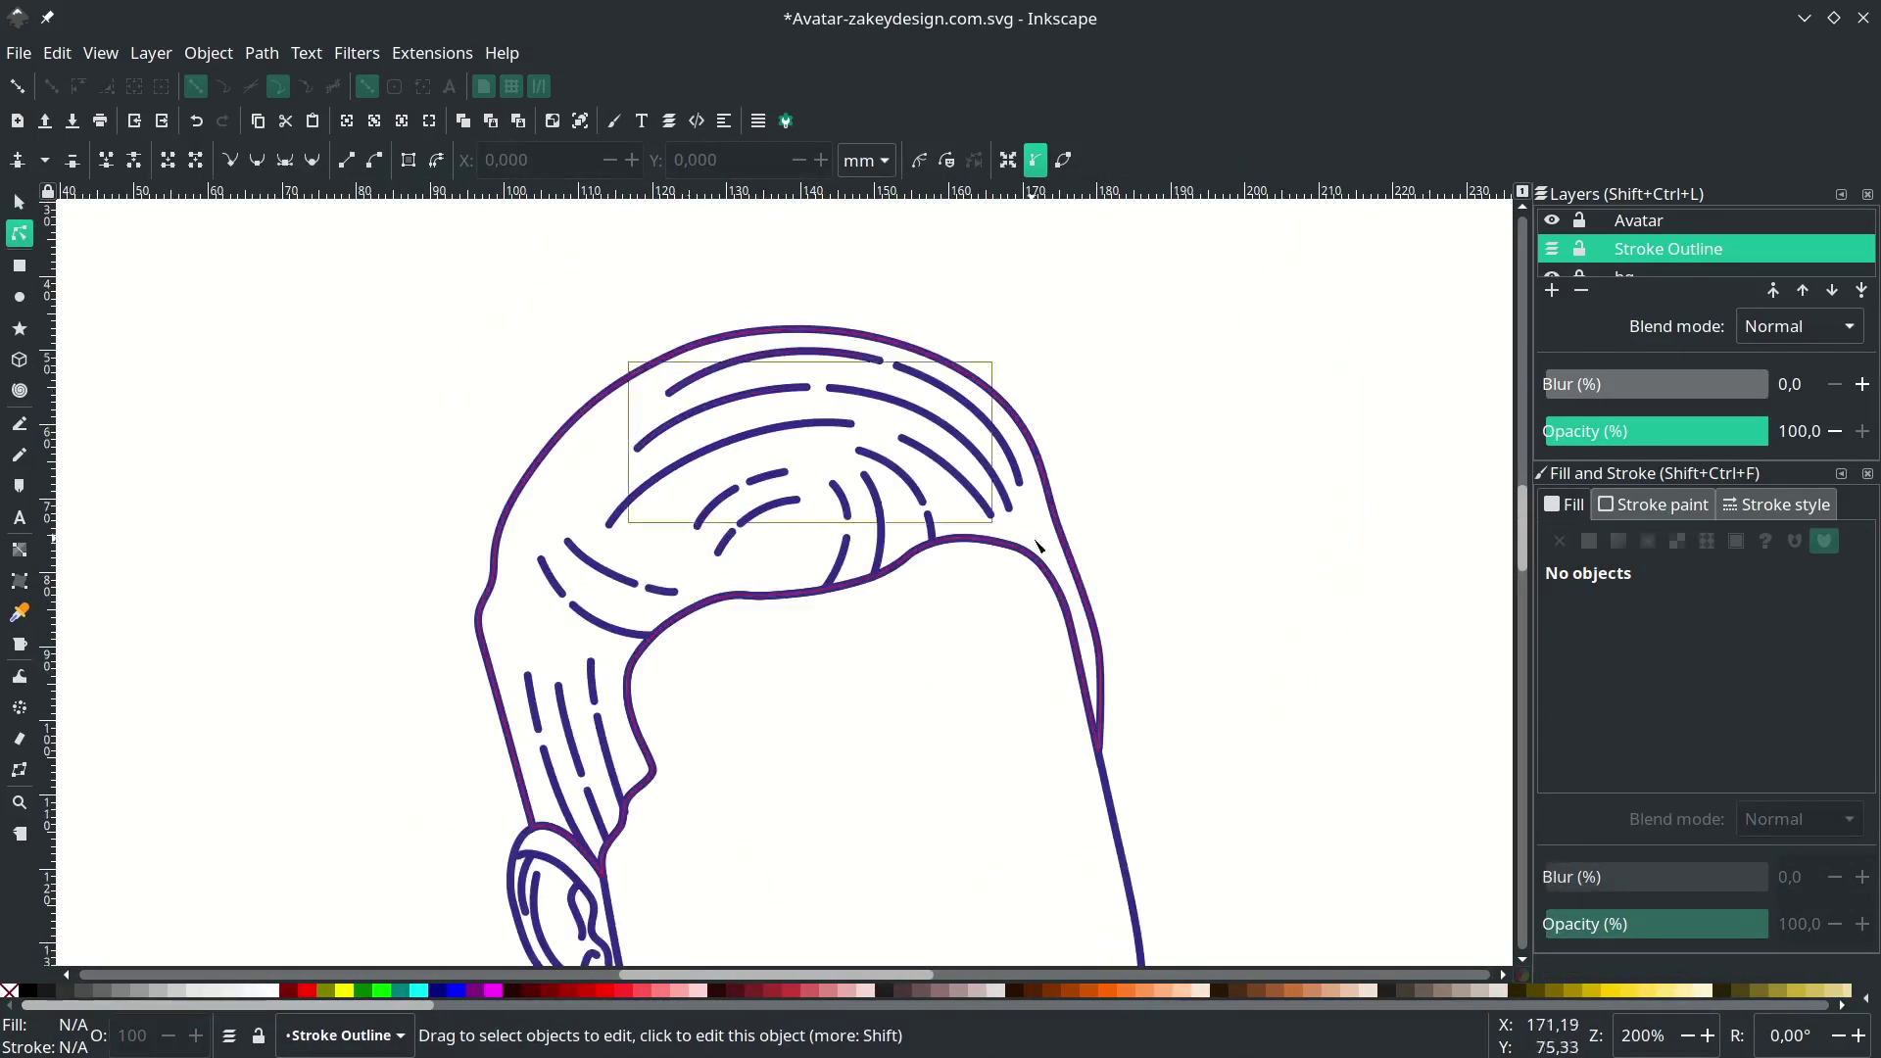
key("Delete")
left_click_drag(336, 303, 664, 496)
key("Delete")
scroll(784, 804, "down", 4)
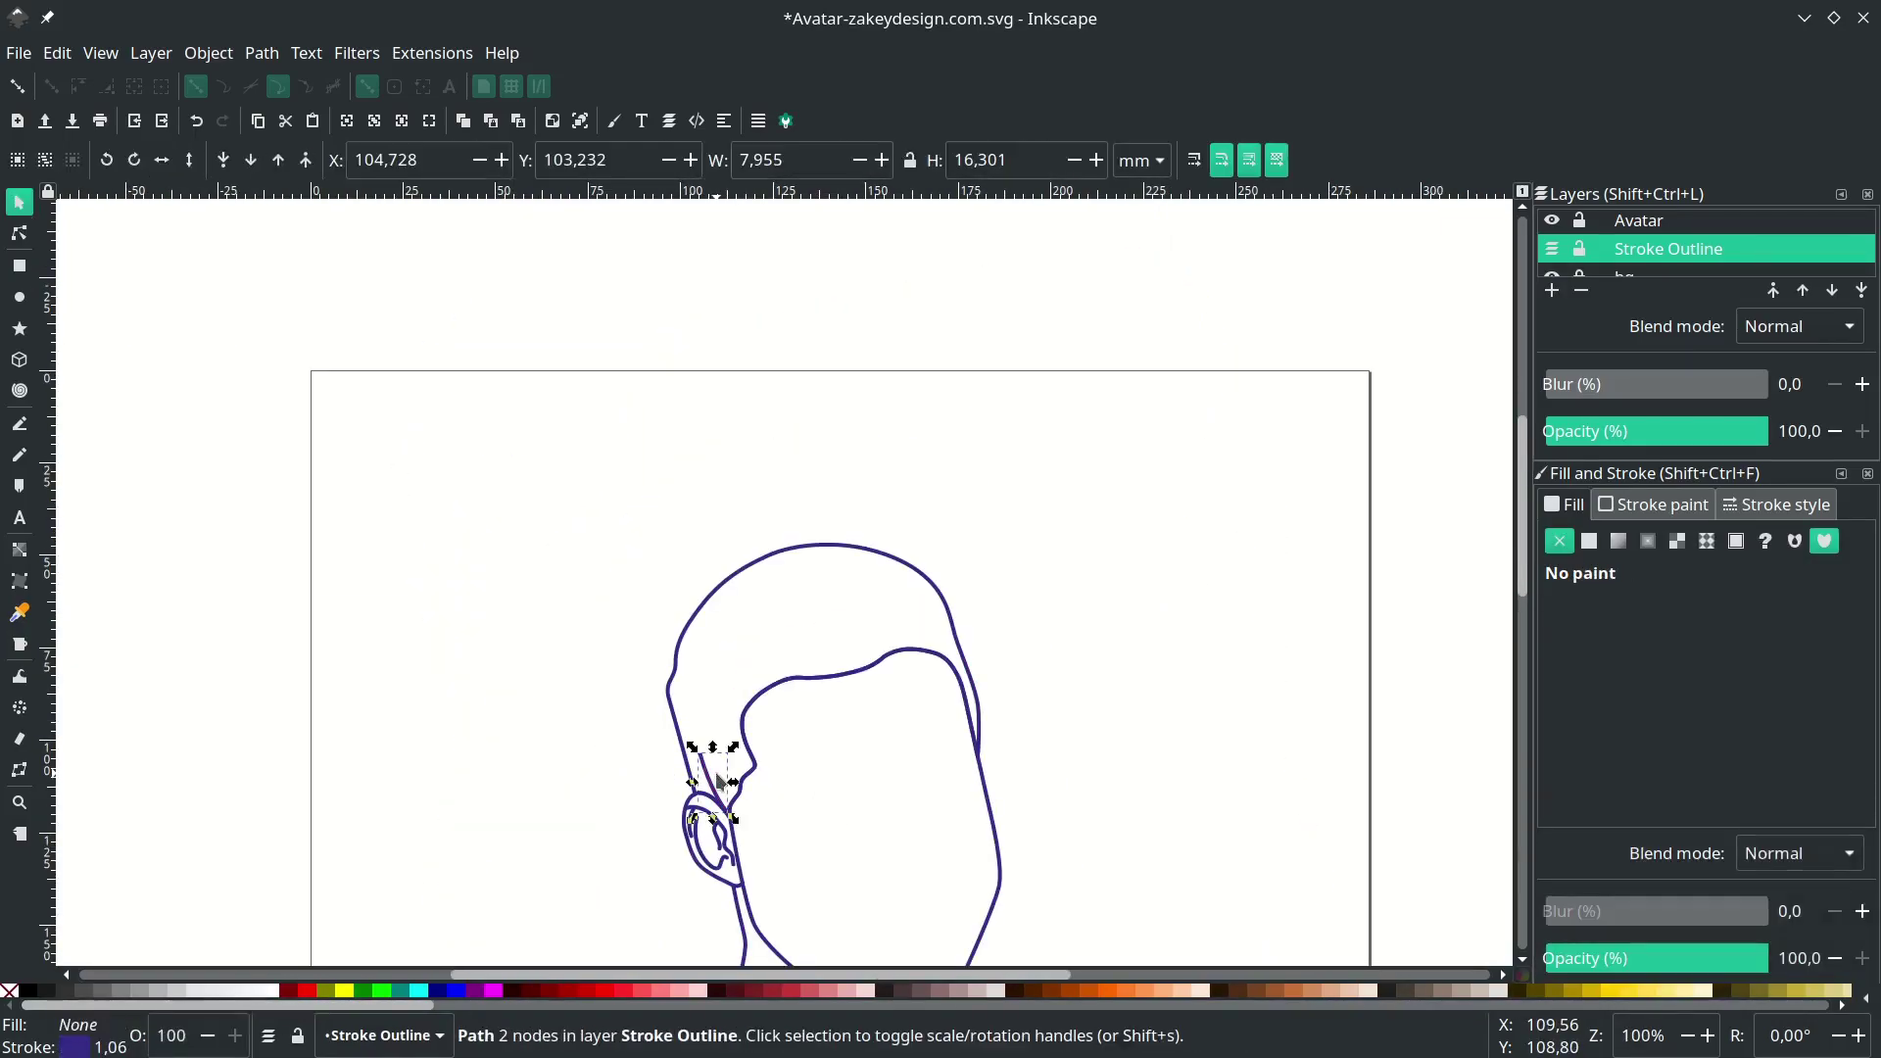
key("ctrl+s")
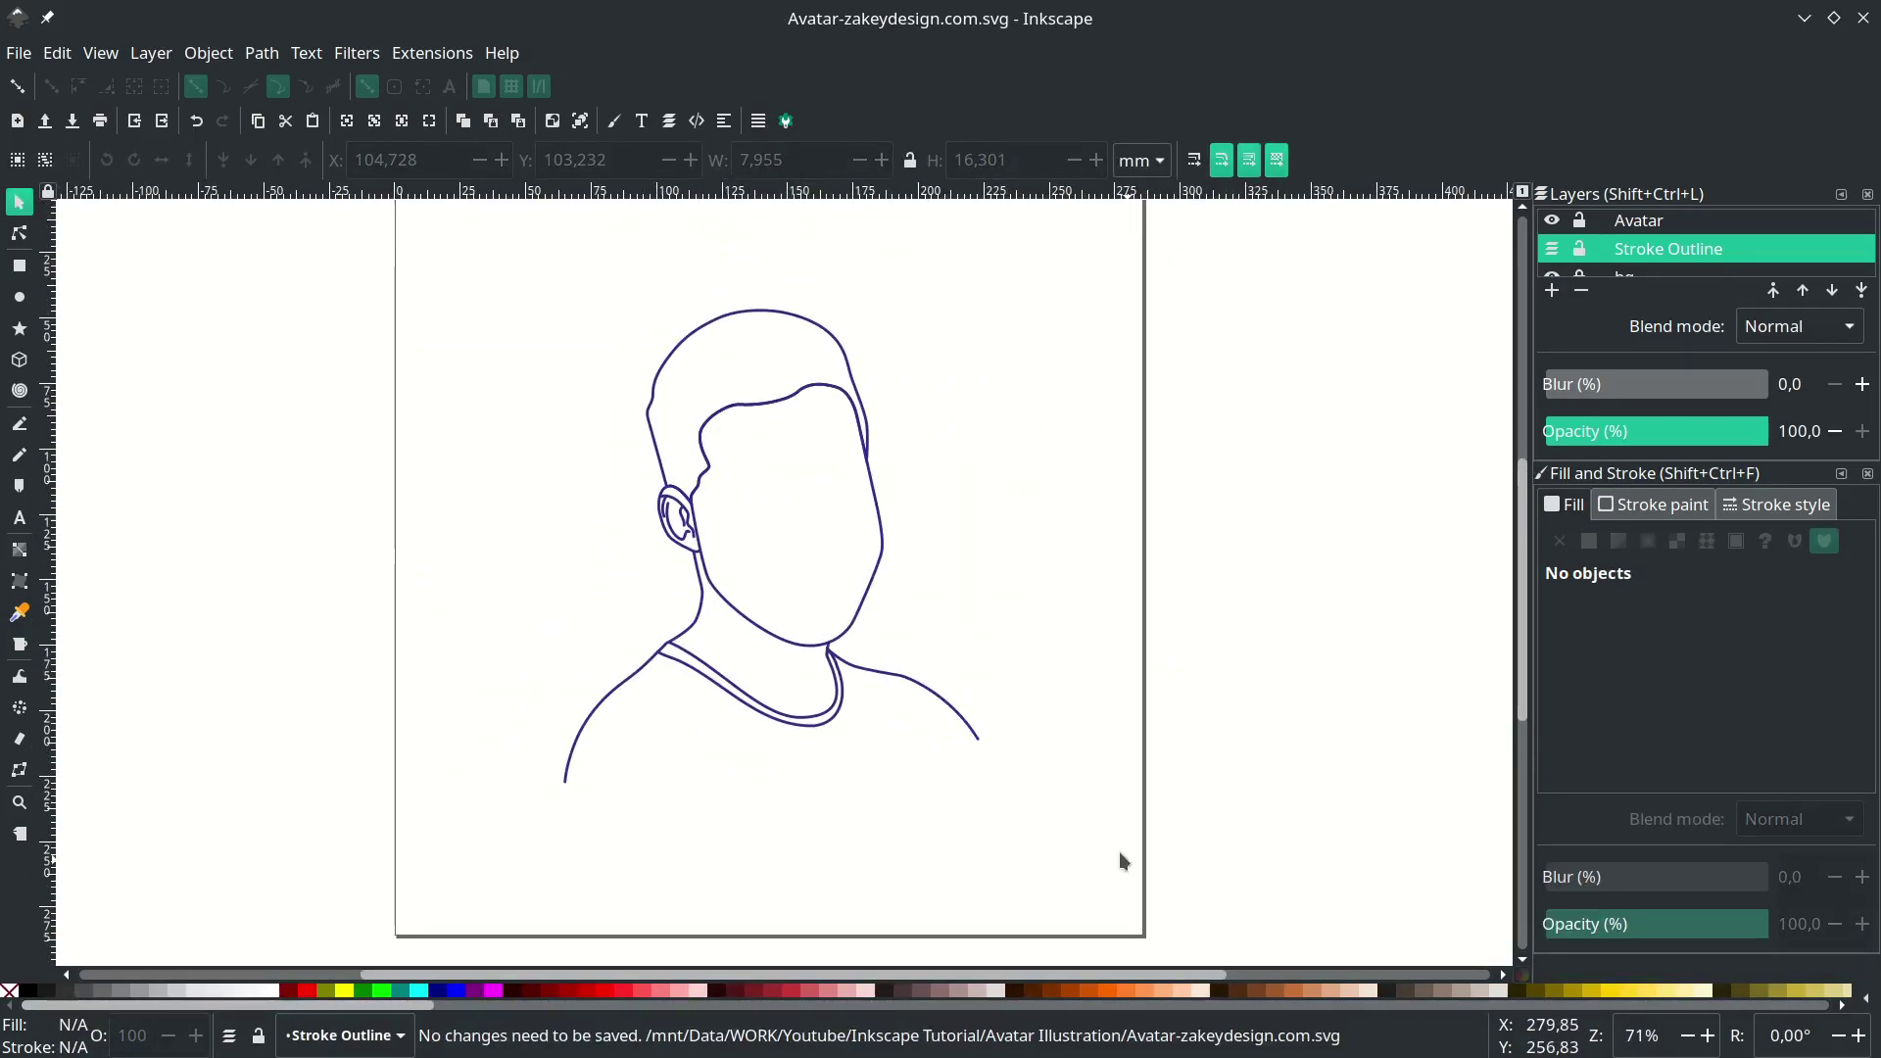
- Set the stroke width of all remaining Stroke Outline paths to 50 px
left_click_drag(1127, 861, 453, 265)
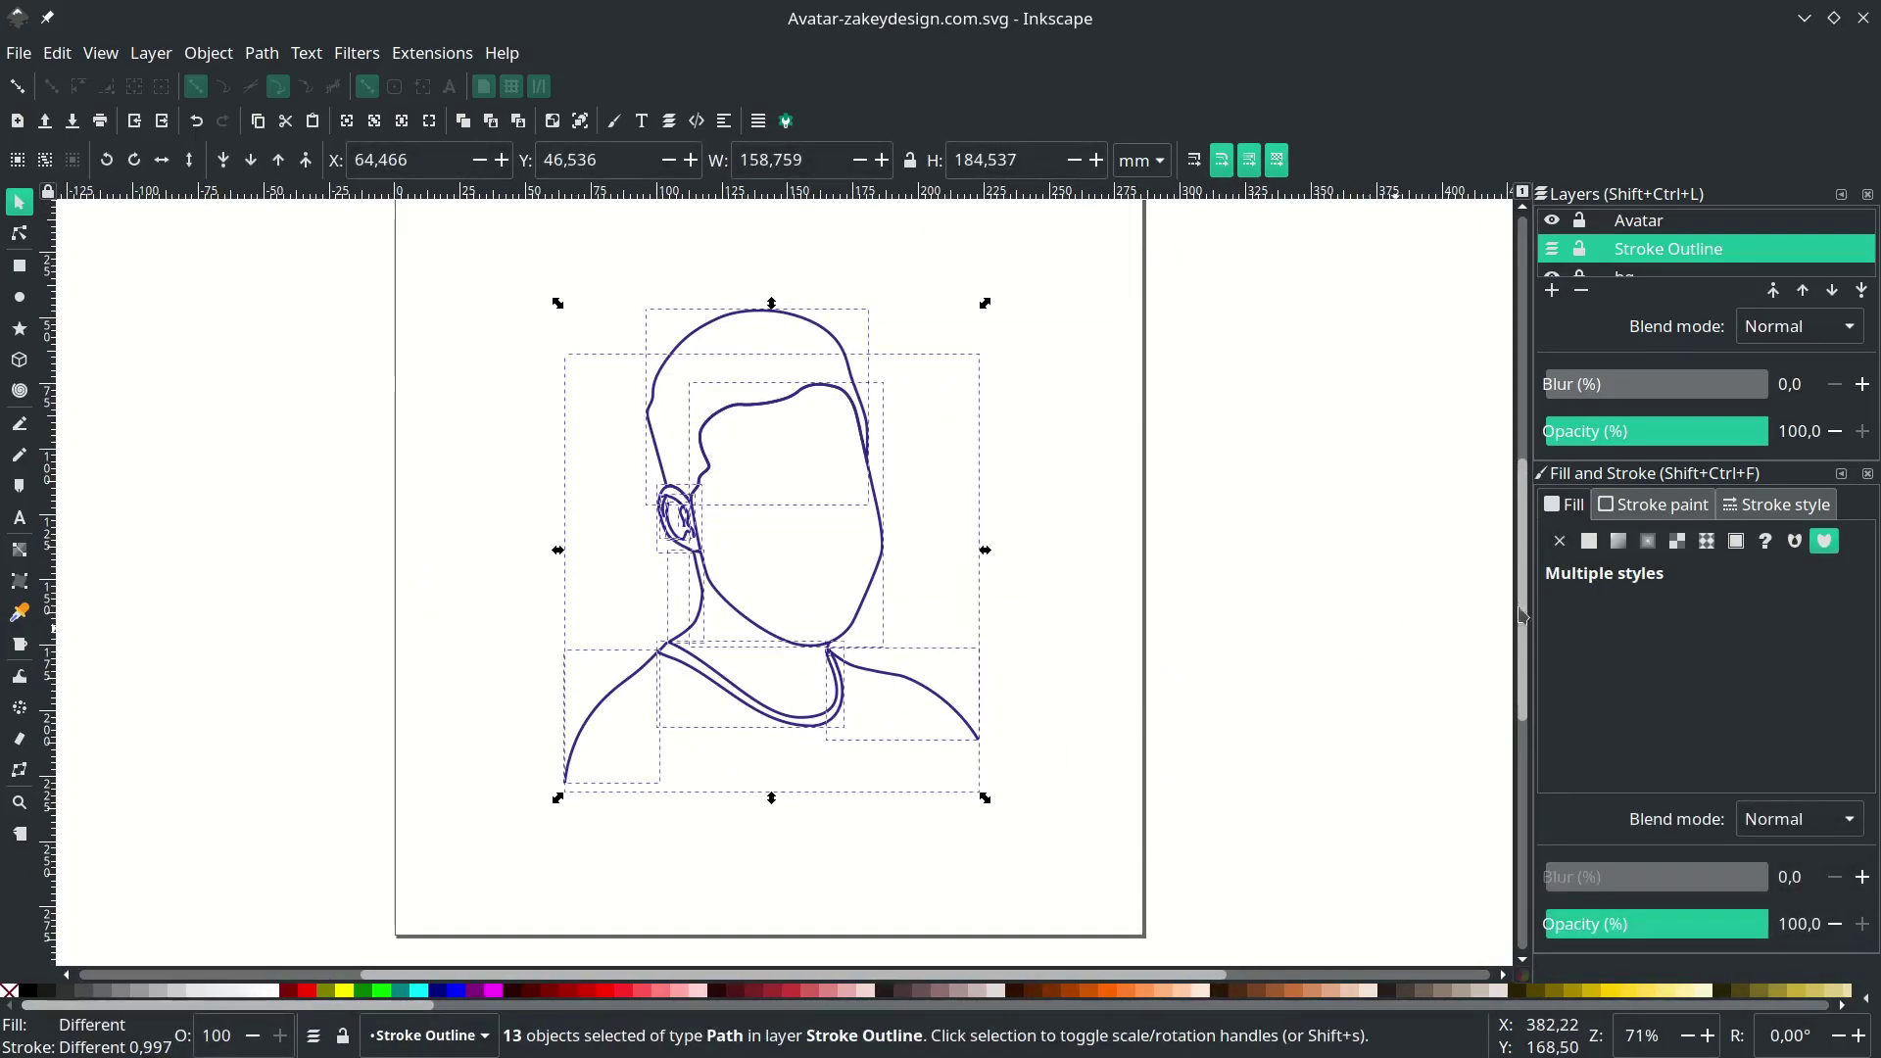
left_click(1801, 506)
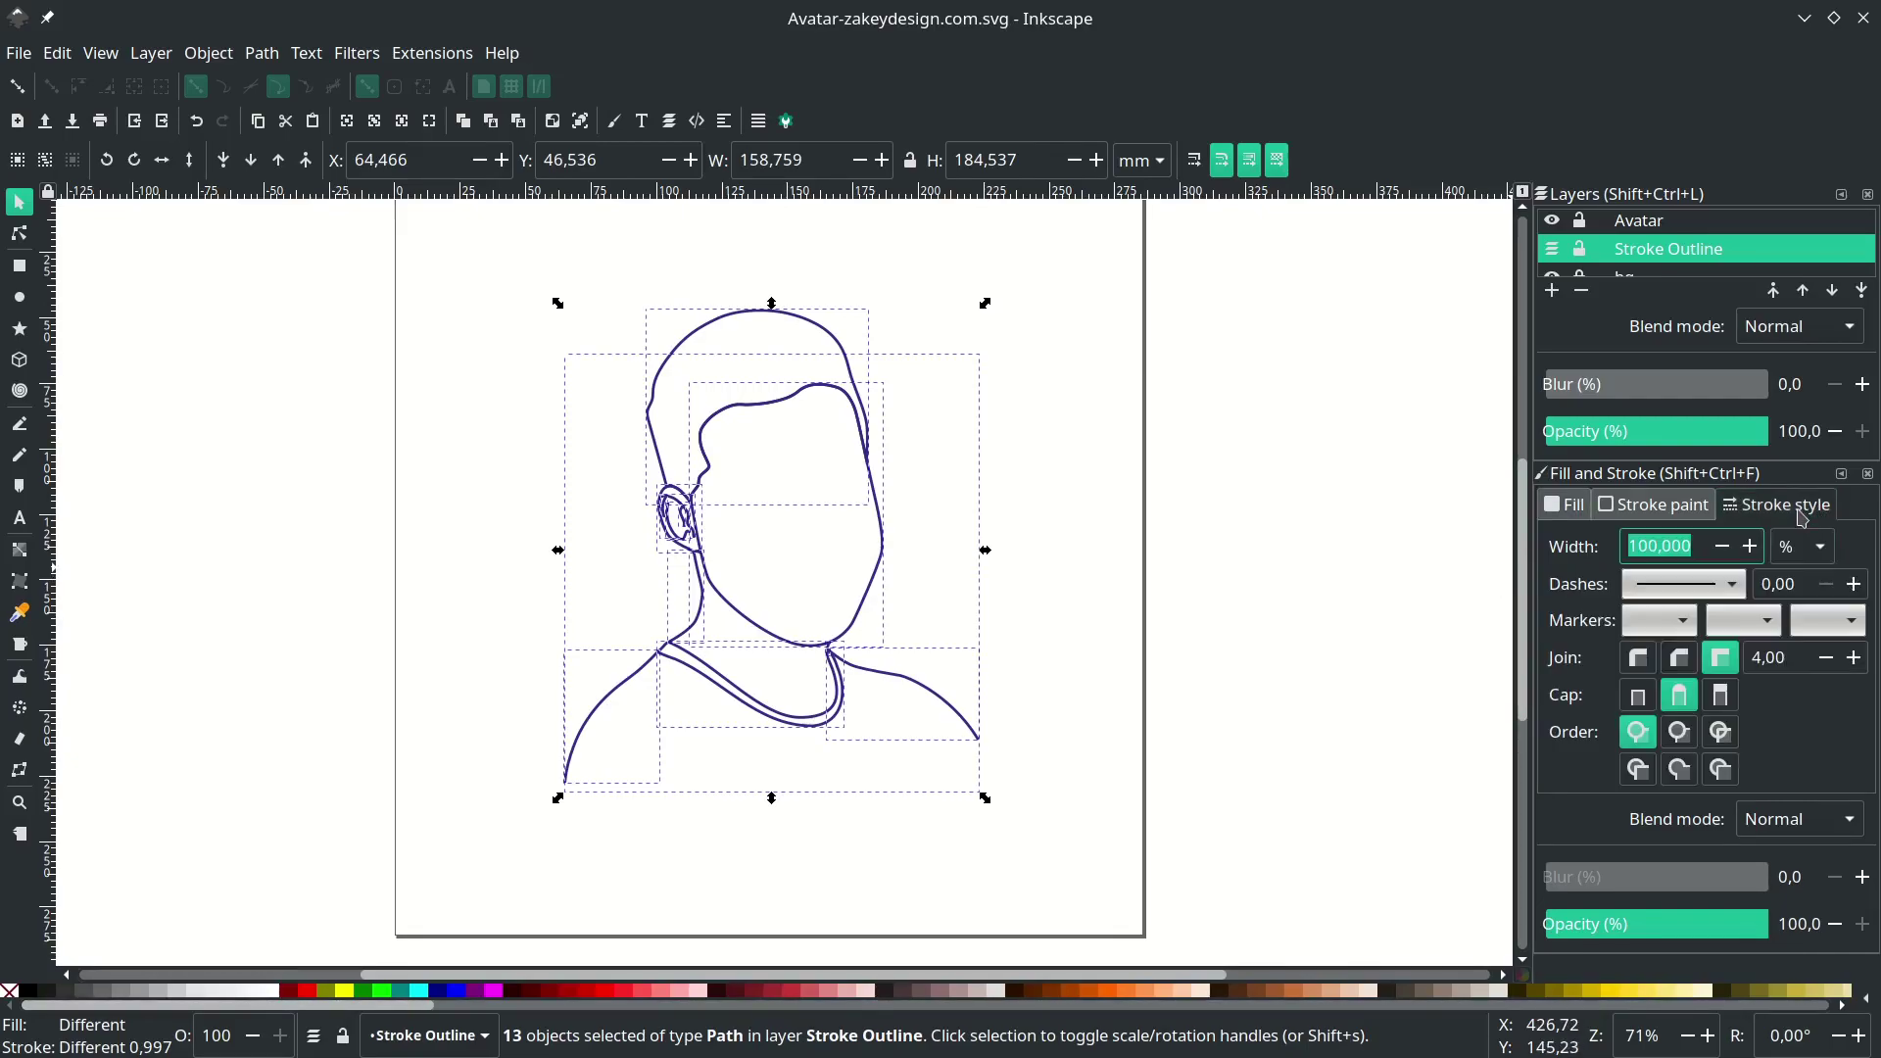
left_click(1787, 563)
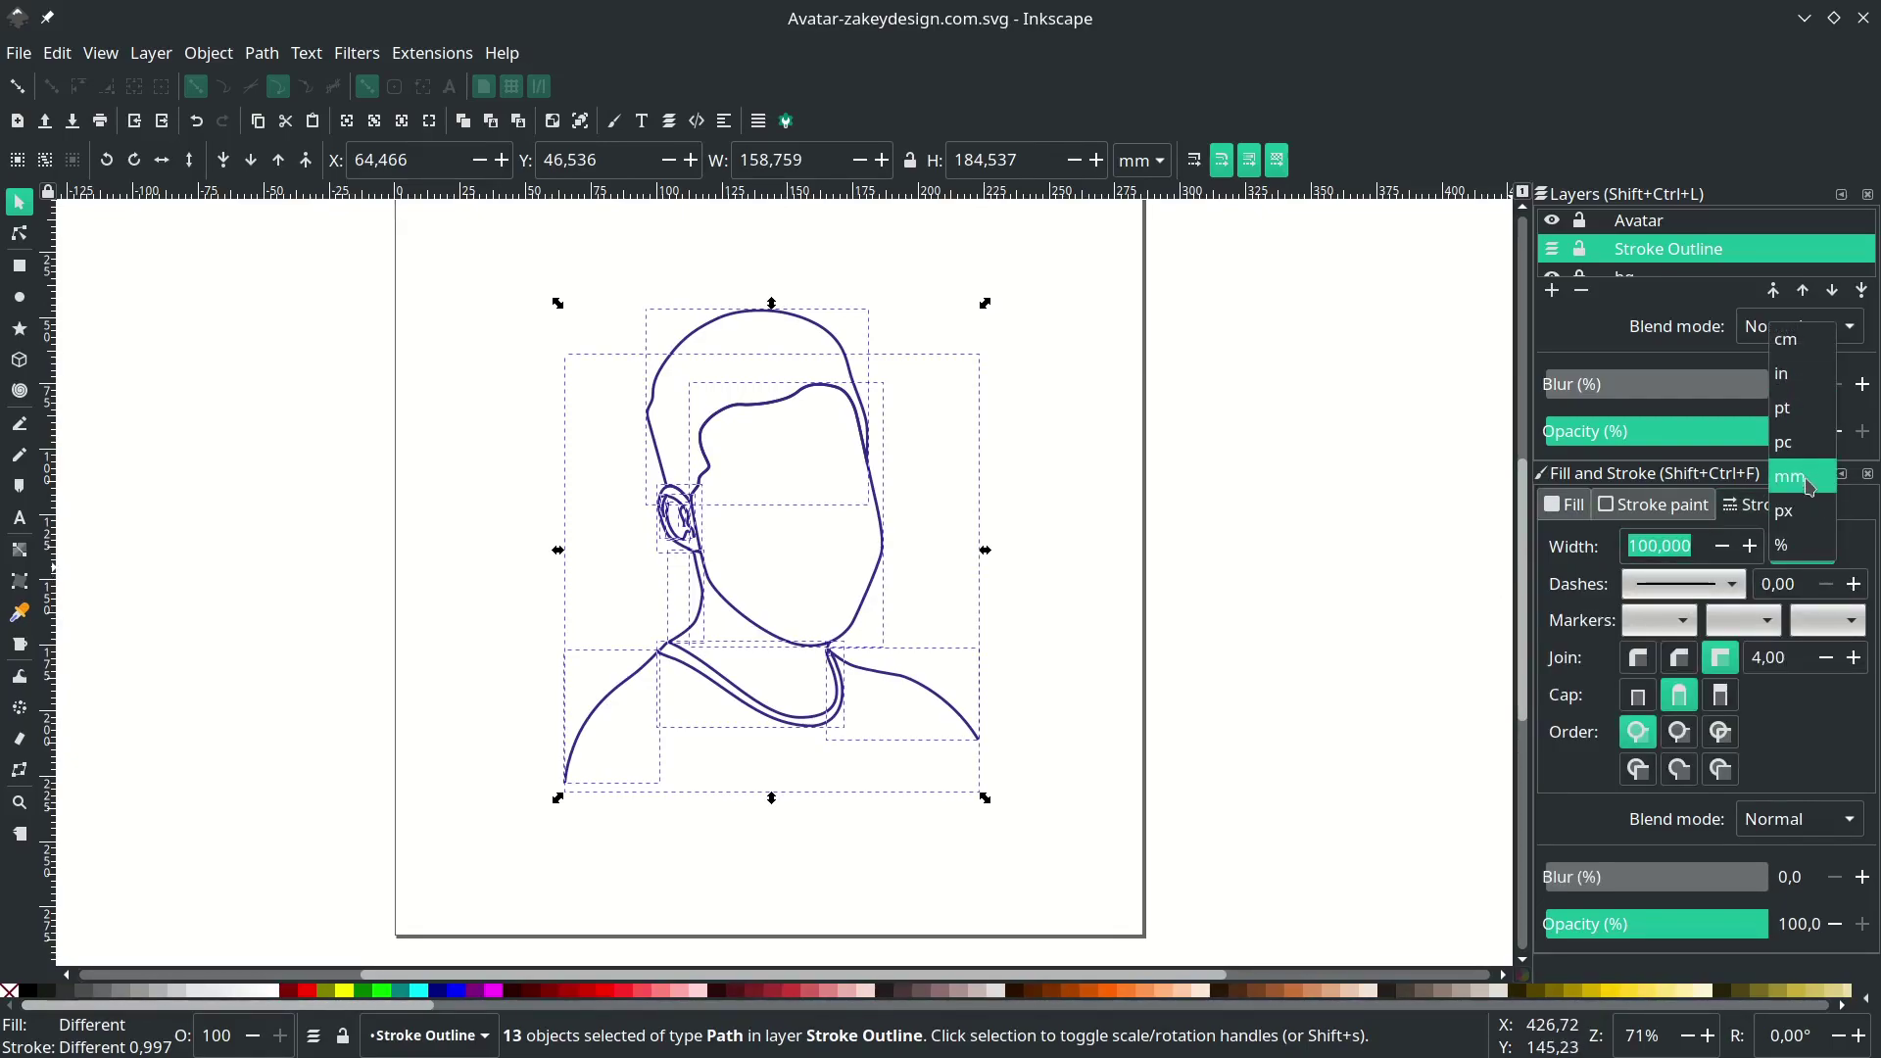
left_click(1810, 519)
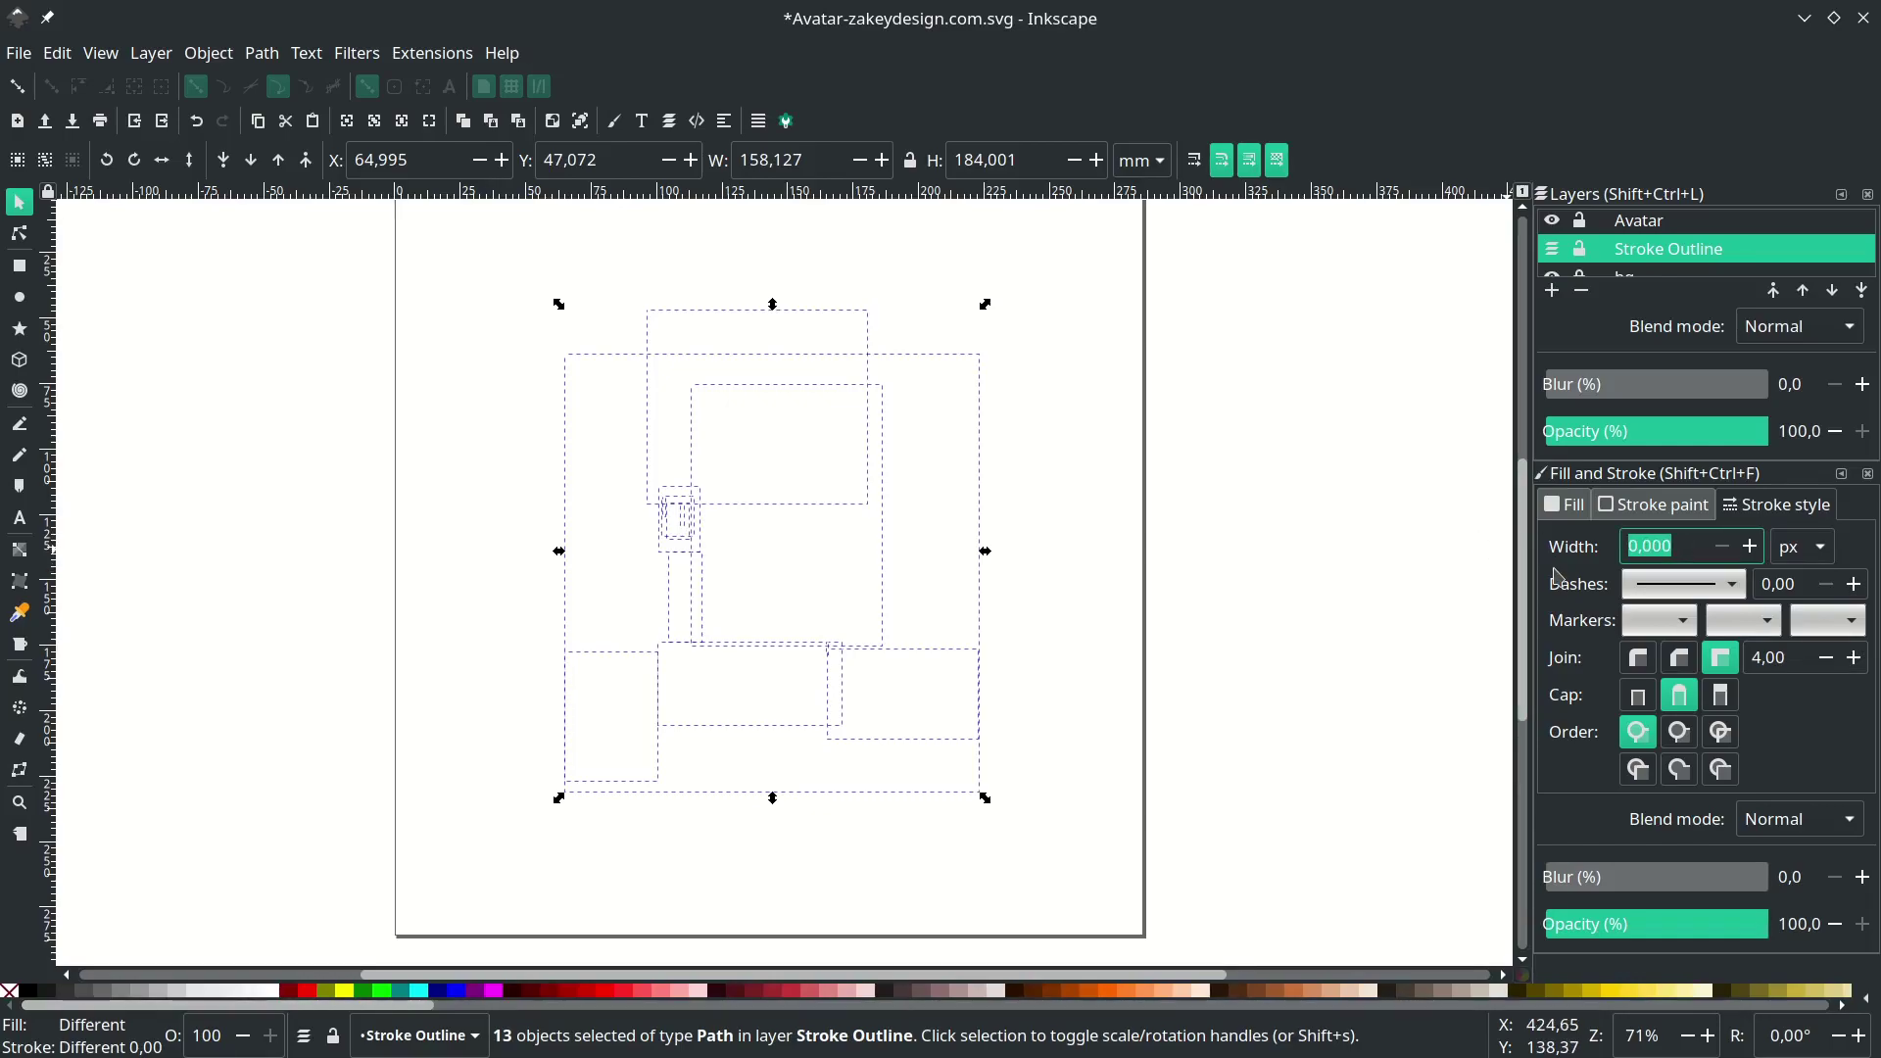
type("50")
key("Return")
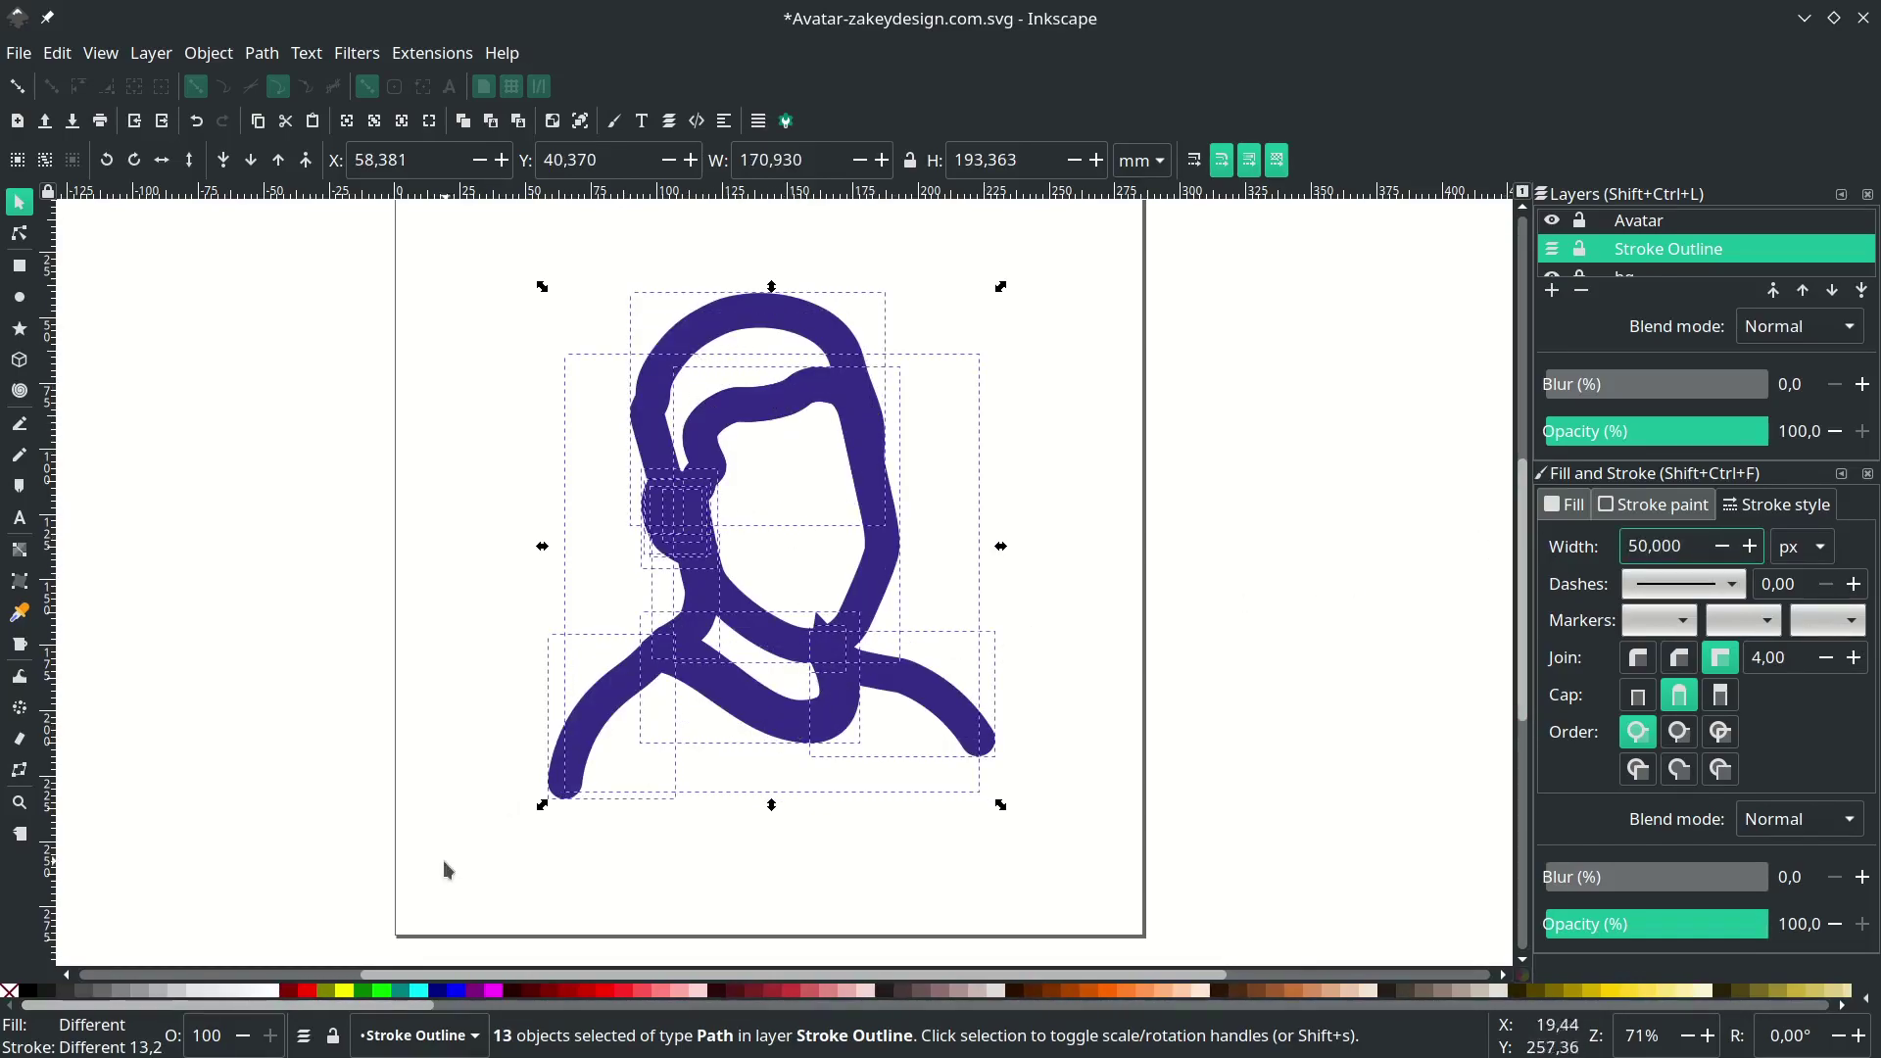
- Set the stroke colour of all Stroke Outline paths to white and save the document
right_click(274, 996)
left_click(348, 875)
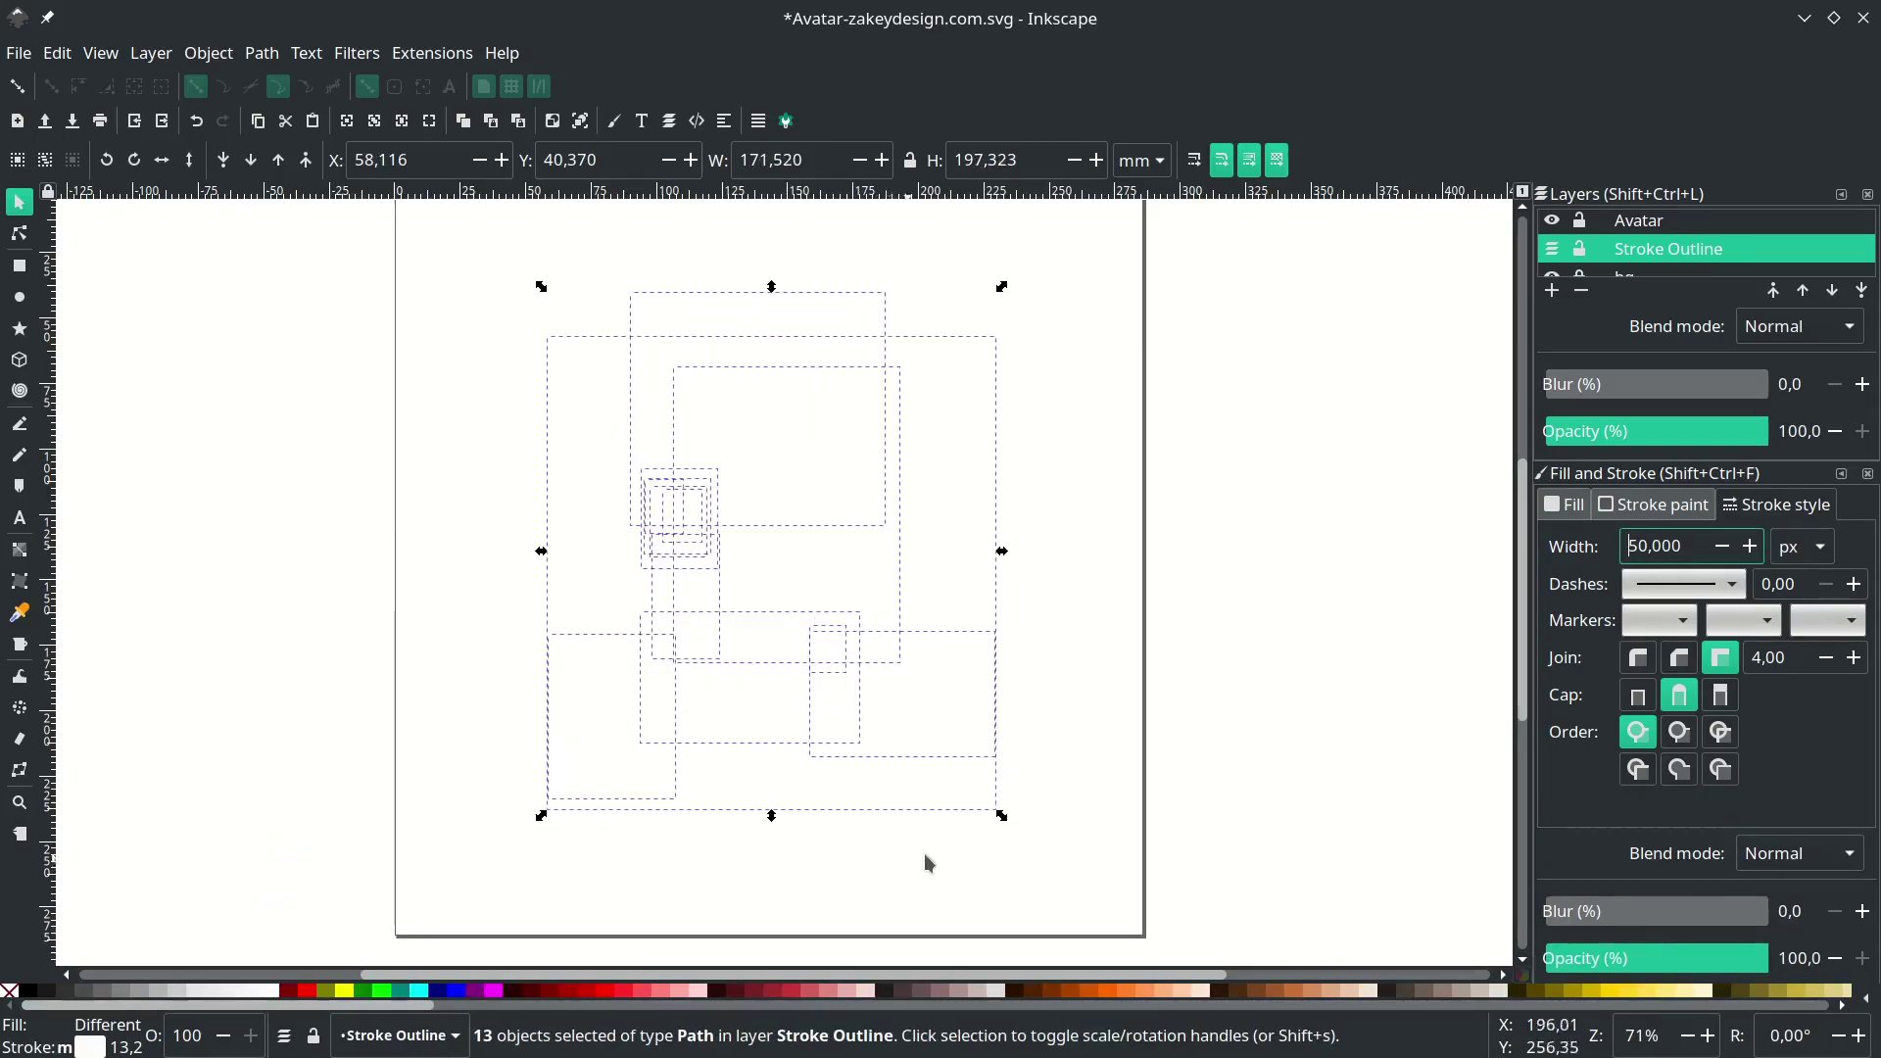
left_click(1025, 848)
key("ctrl+s")
key("ctrl+s")
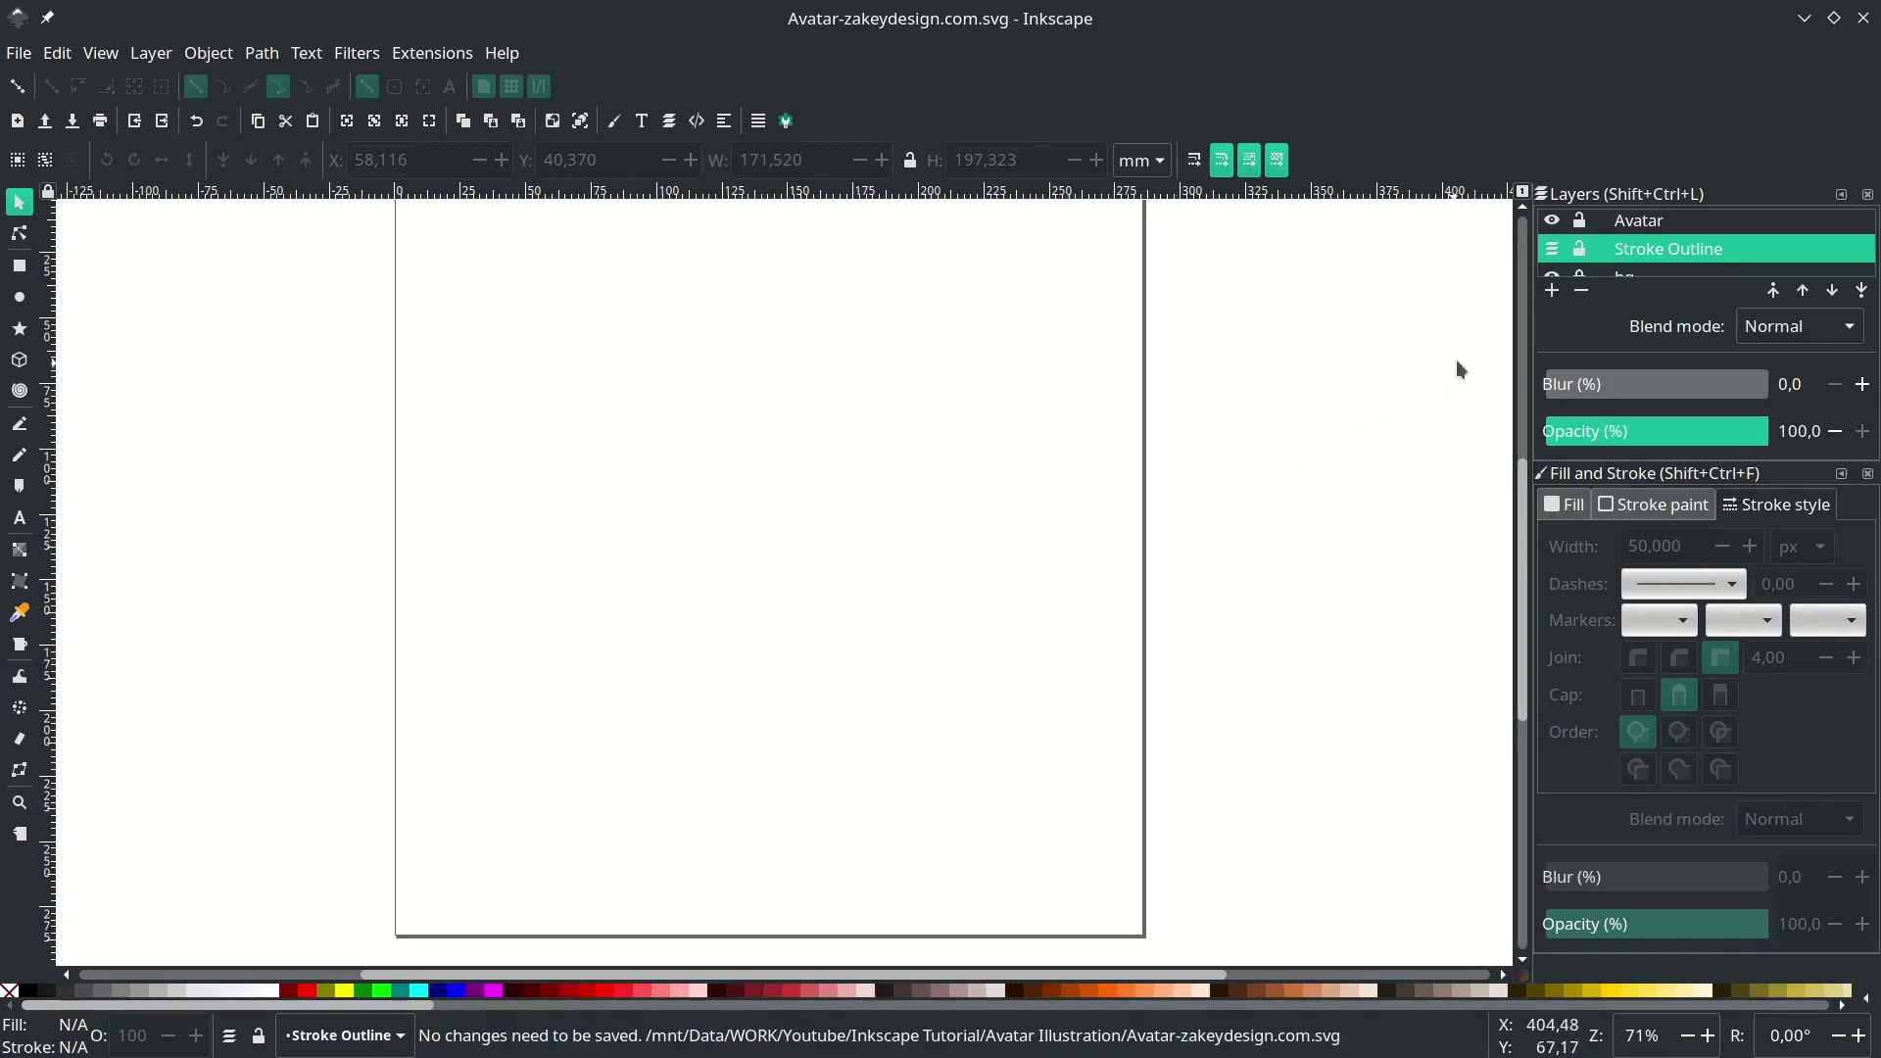
- Make the Avatar and bg layers visible again to check the white outline against the teal circle
left_click(1554, 223)
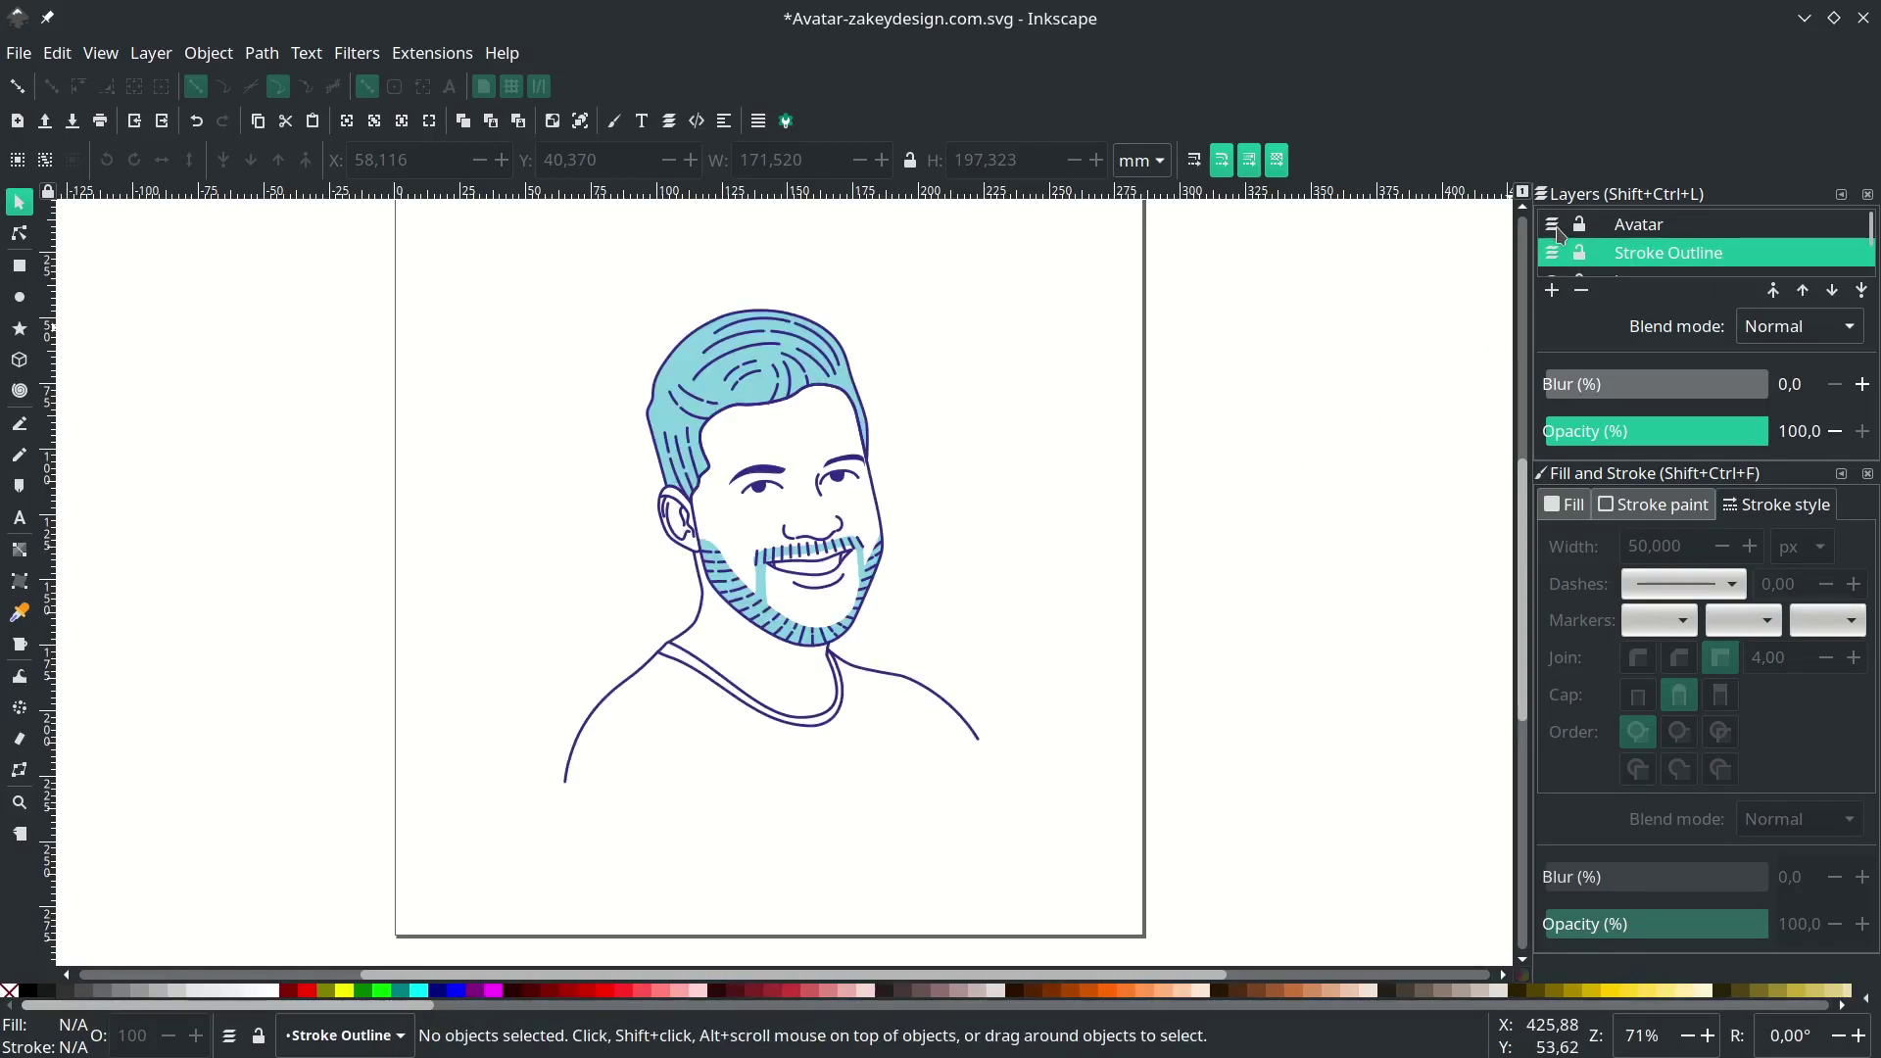
scroll(1560, 233, "down", 2)
left_click(1554, 235)
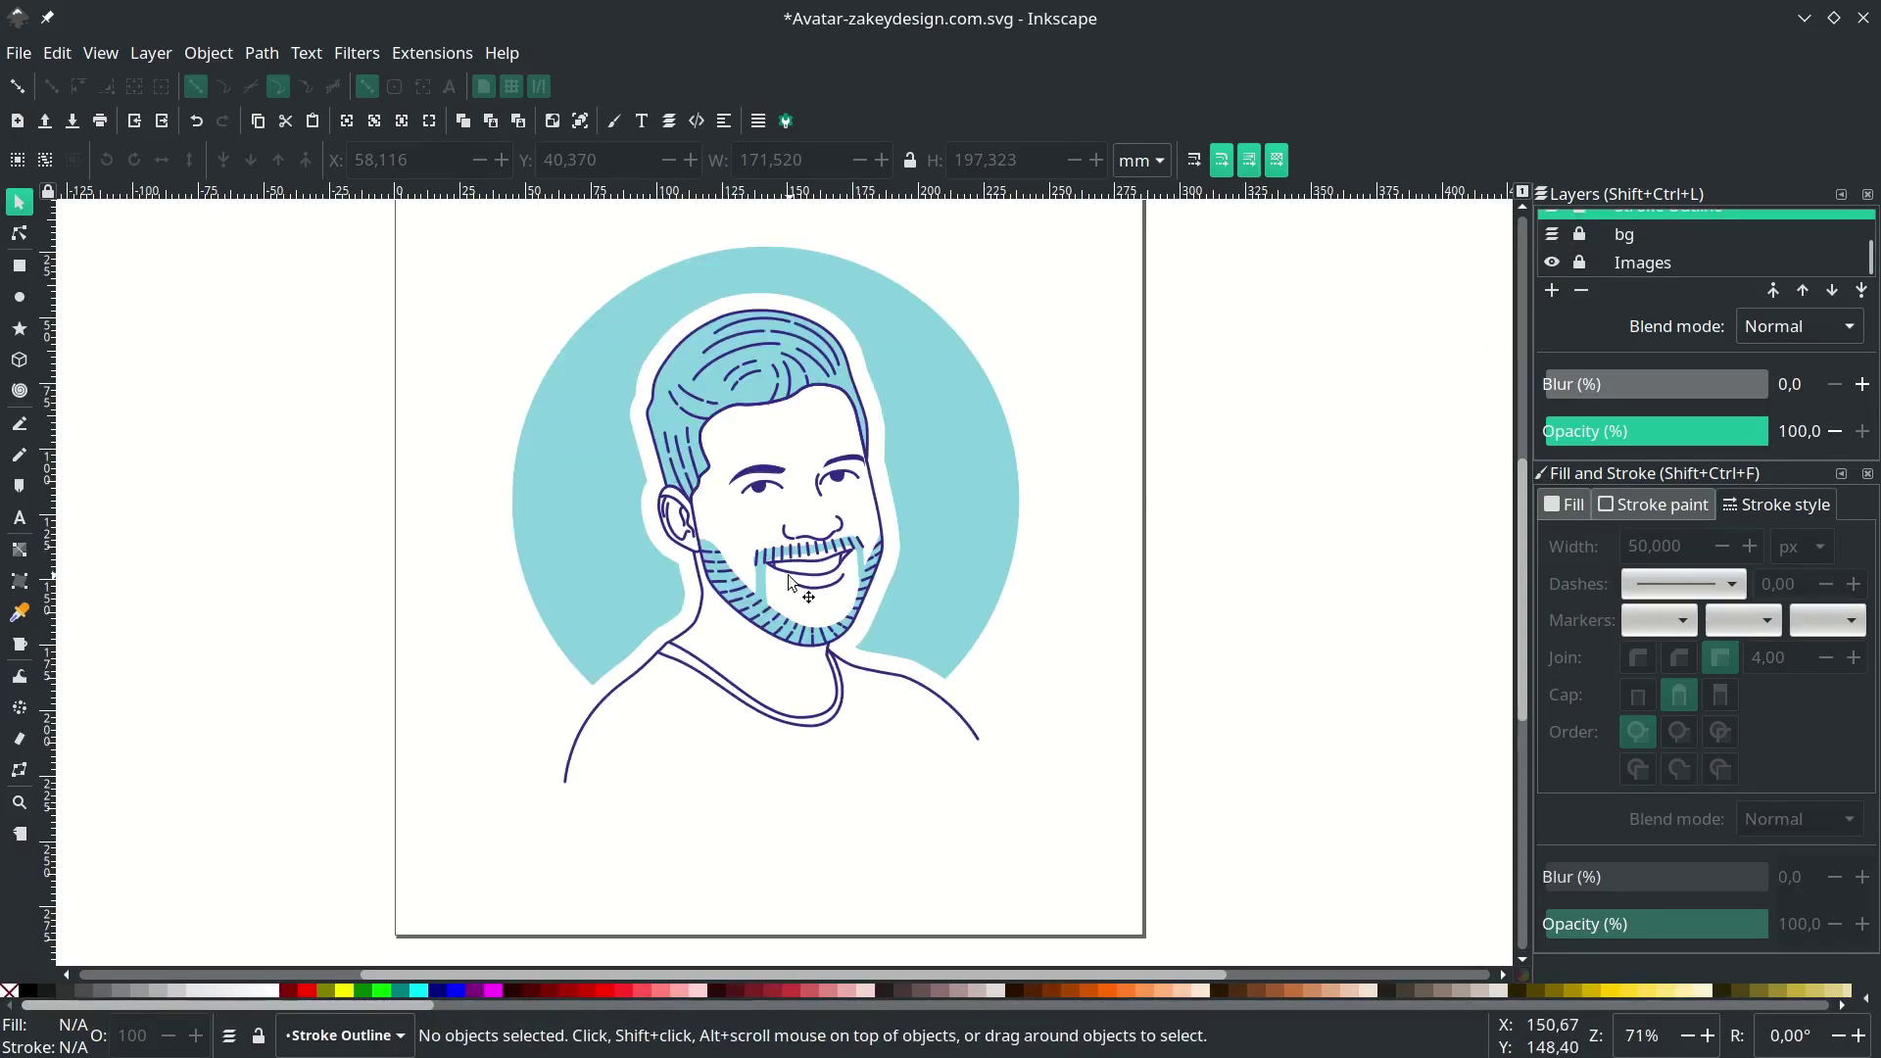
scroll(909, 388, "up", 1)
scroll(909, 390, "down", 1)
scroll(909, 390, "up", 2)
scroll(992, 520, "down", 3)
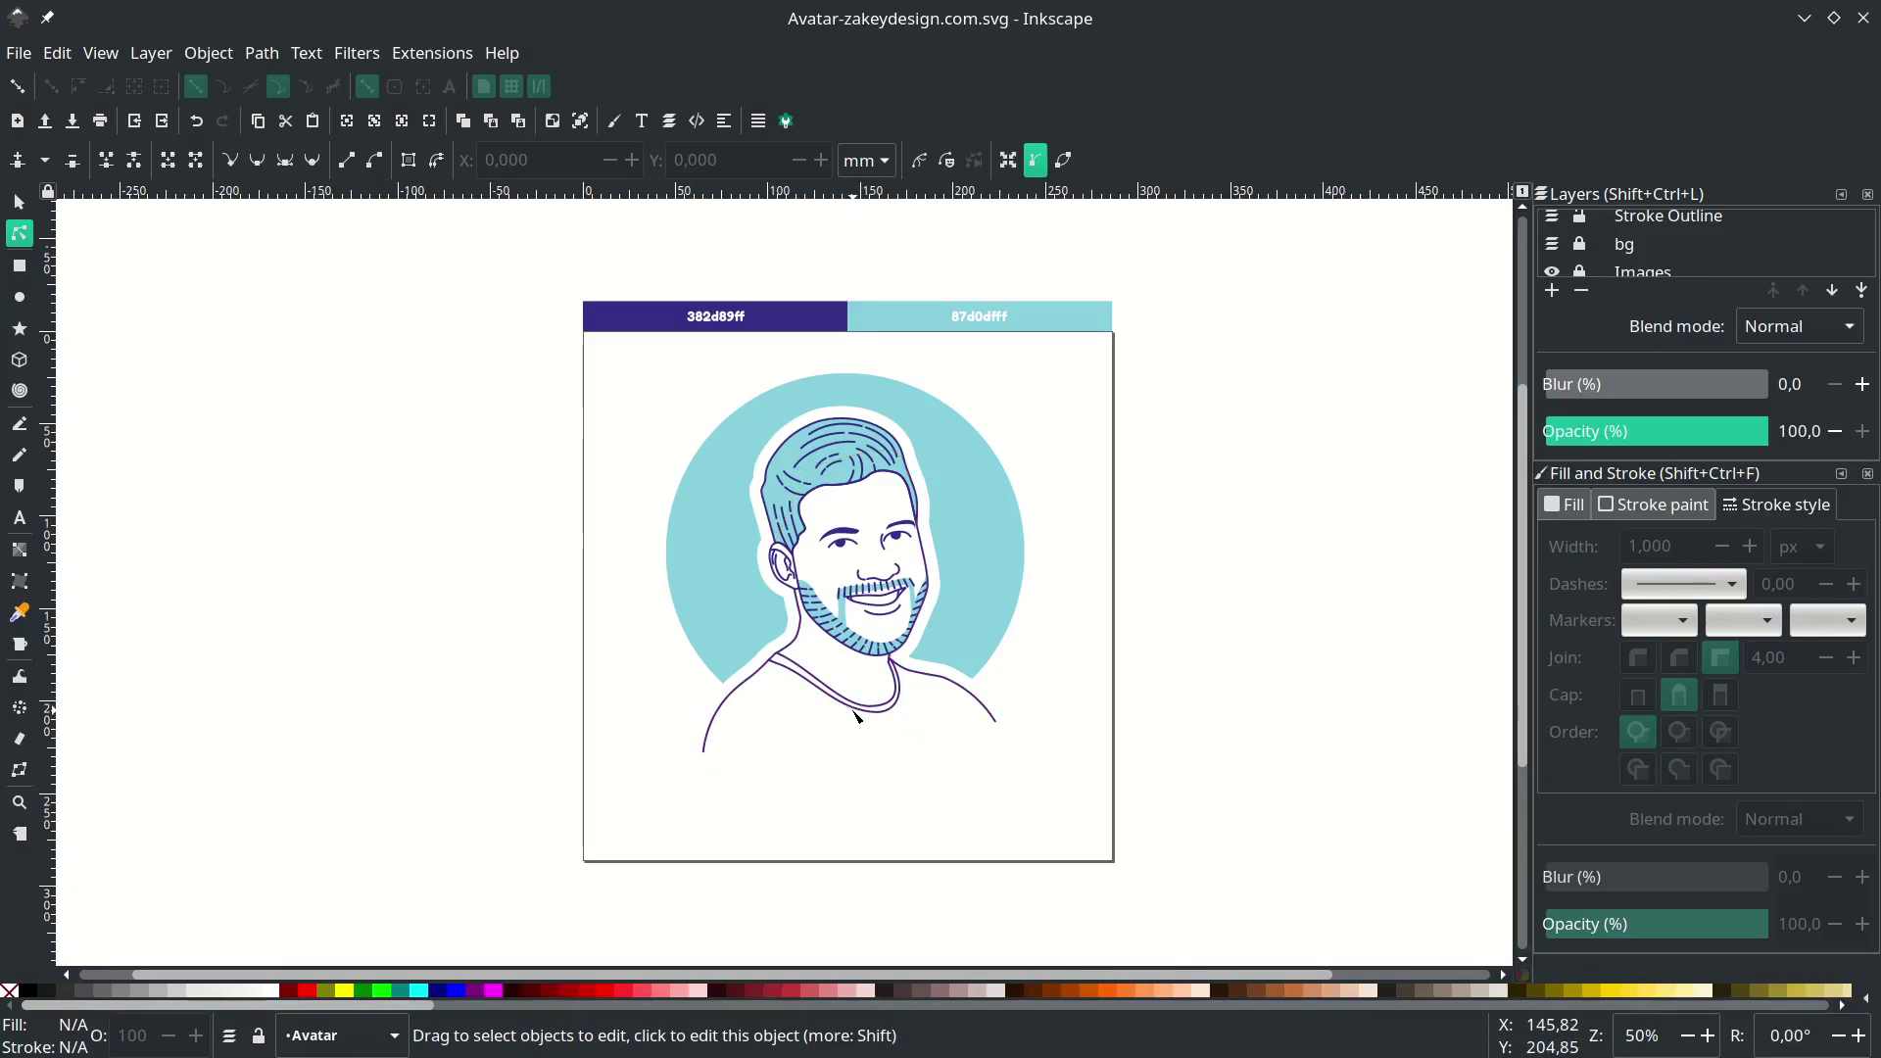
- Cut two short gaps in the outer line of the T-shirt collar, on its lower left and lower right curves
scroll(856, 716, "up", 6)
left_click(686, 627)
key("alt+Delete")
scroll(988, 712, "right", 5)
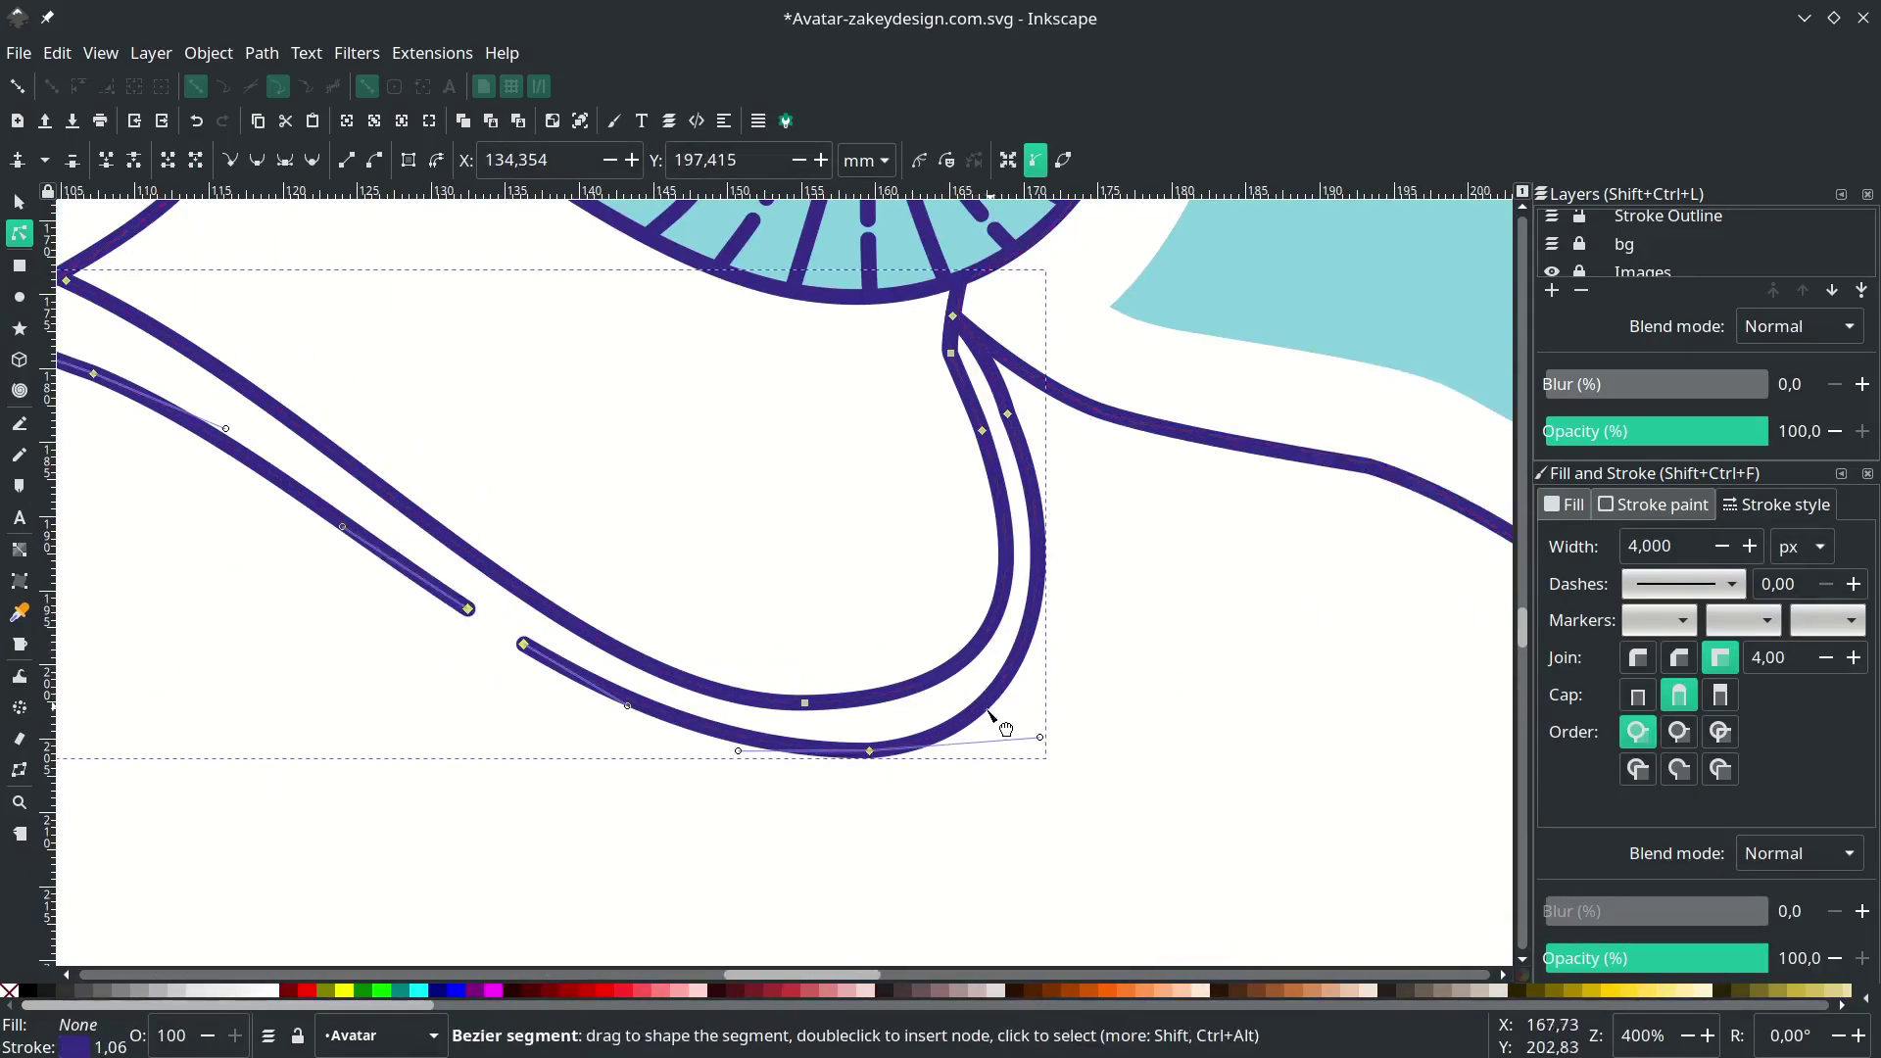
key("alt+Delete")
scroll(990, 703, "up", 2)
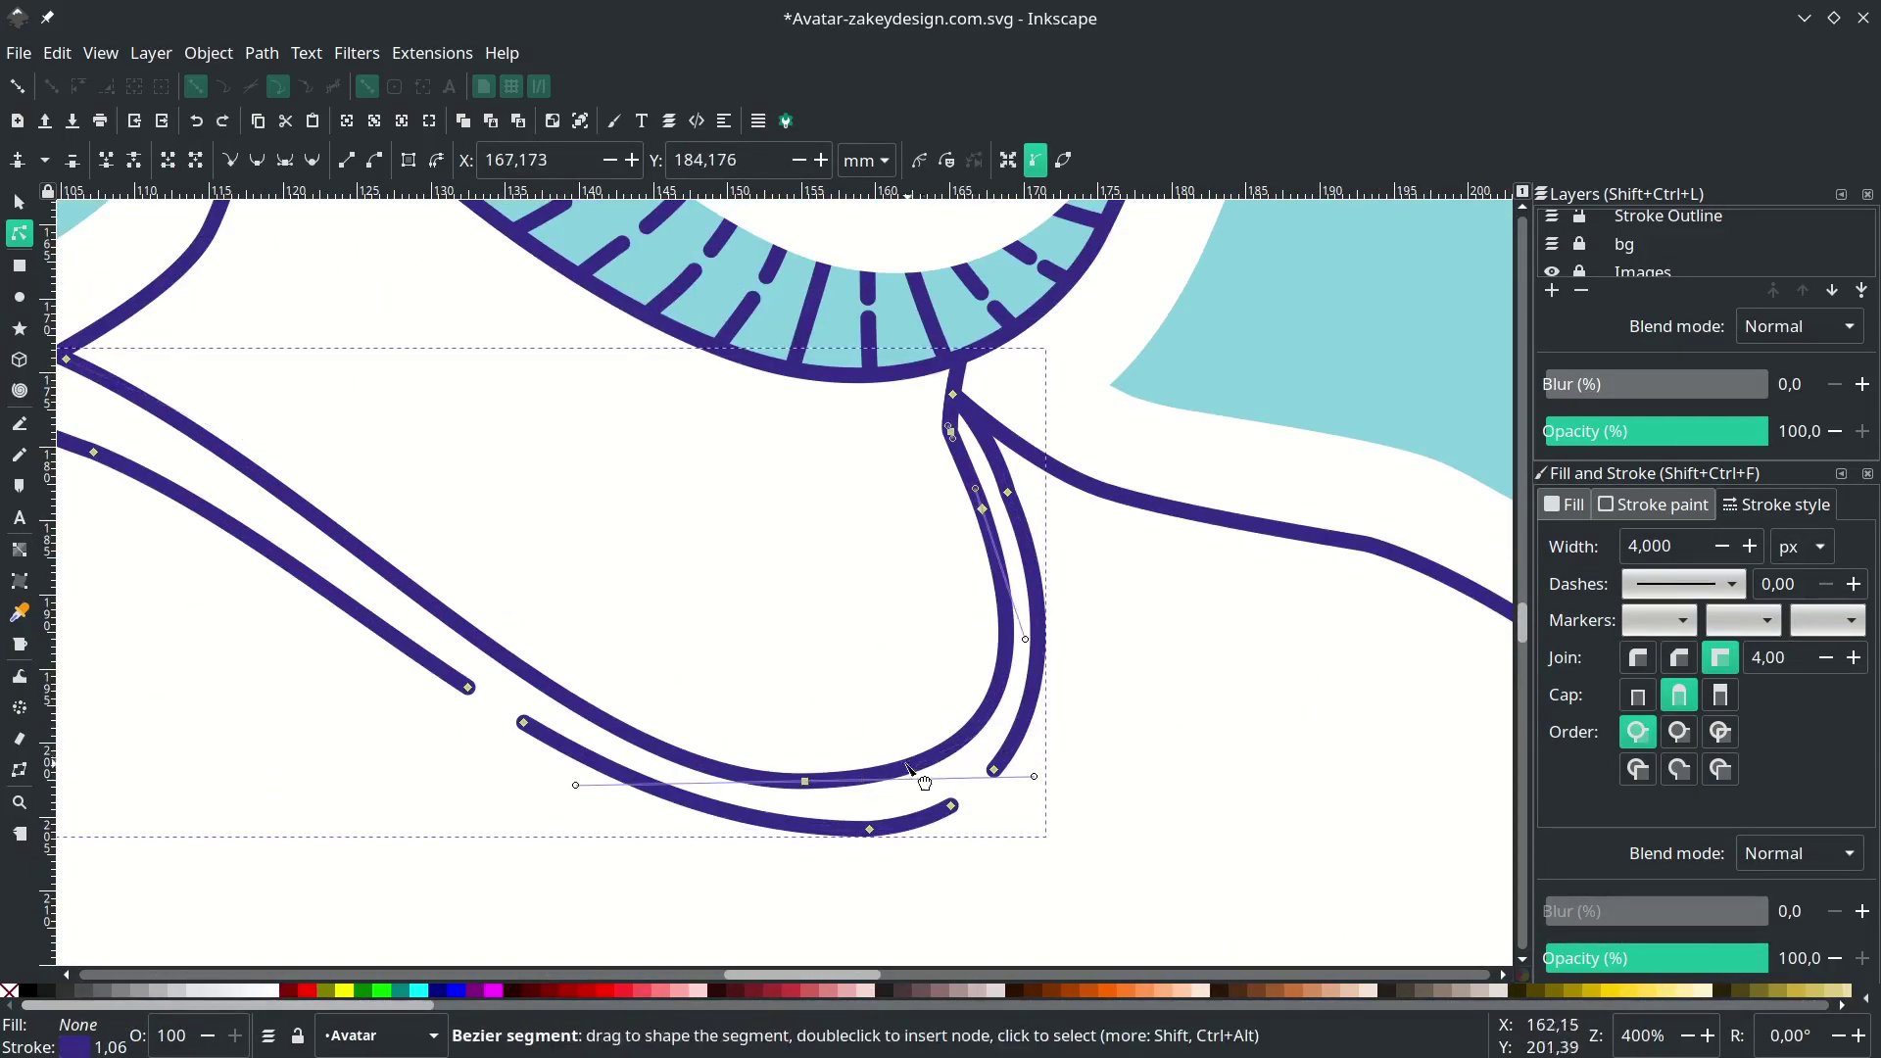
- Cut short gaps in the inner collar line, at its lower right curve and upper left, and one in the outer line's upper left
left_click(195, 159)
scroll(919, 869, "down", 3)
left_click(1184, 705)
scroll(696, 828, "up", 3)
left_click(607, 582)
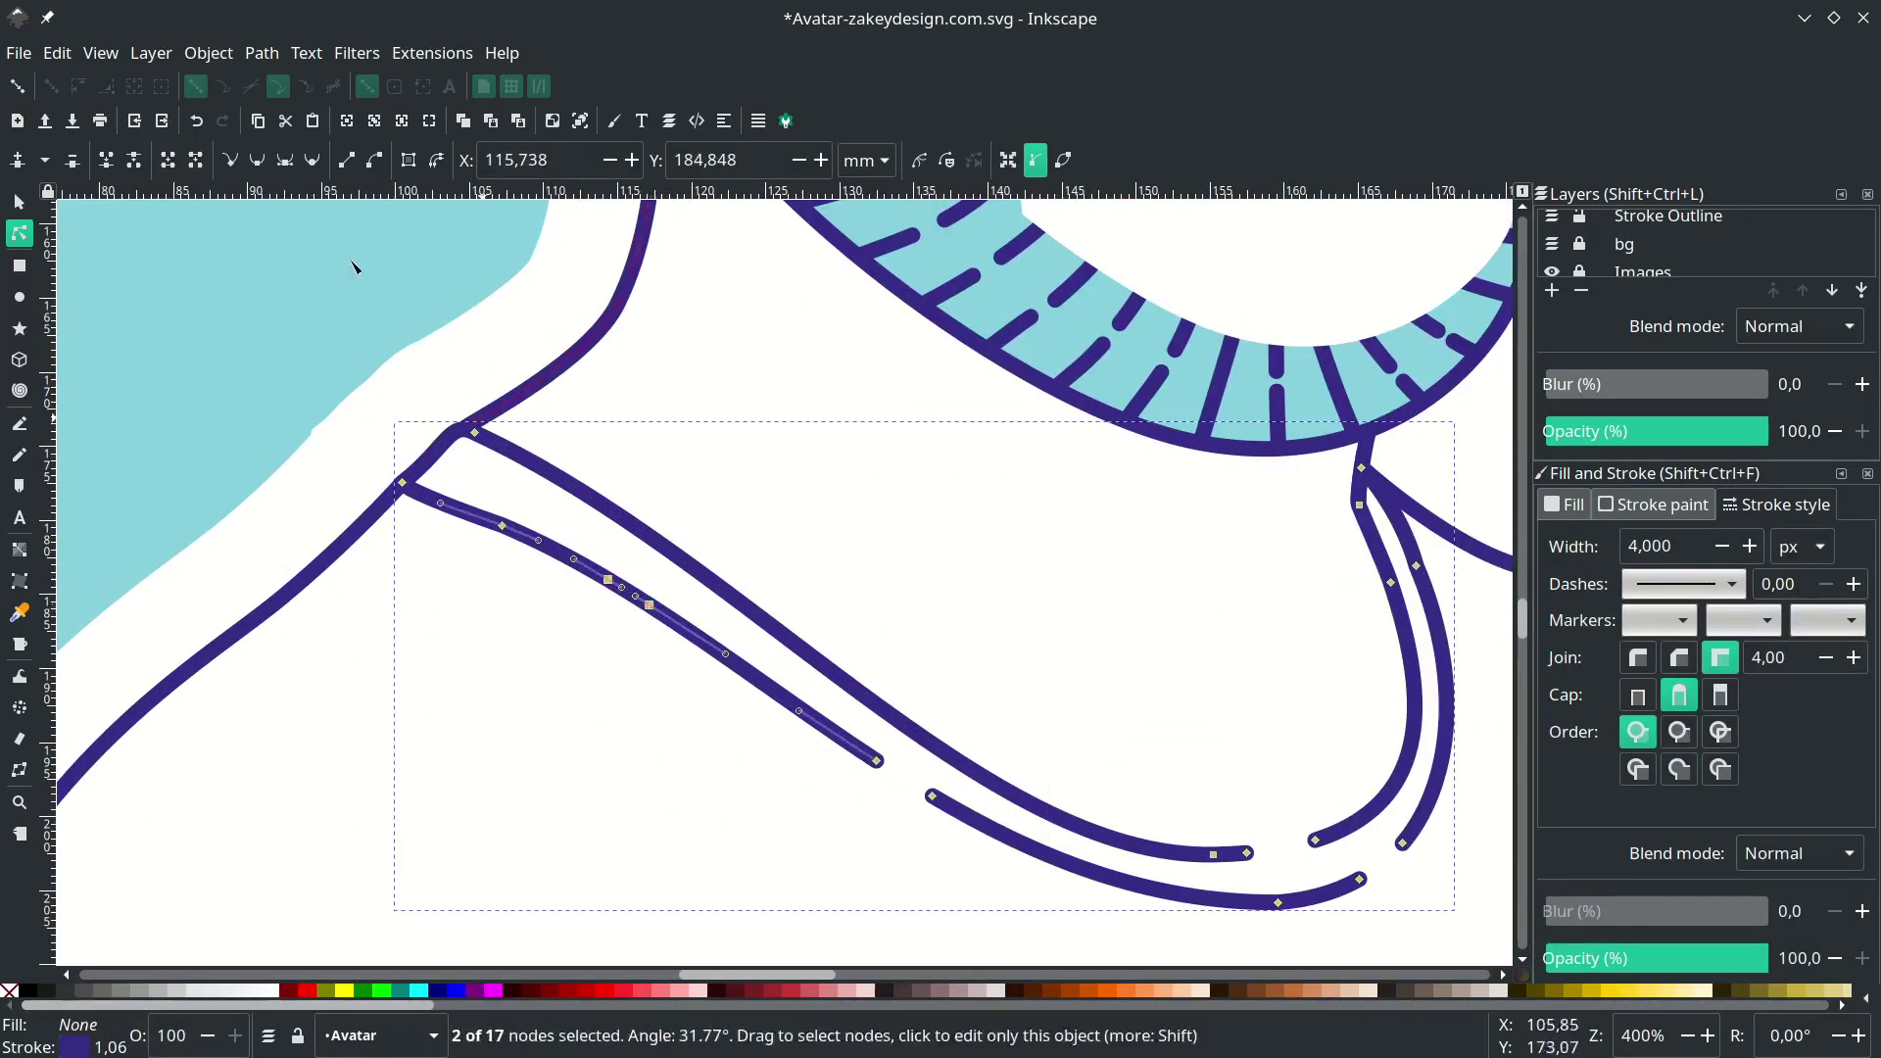
left_click(195, 160)
- Cut a short gap in the upper part of the avatar's left-hand shoulder line by removing the segment between two nodes
scroll(470, 611, "down", 3)
left_click(437, 545)
scroll(437, 545, "up", 2)
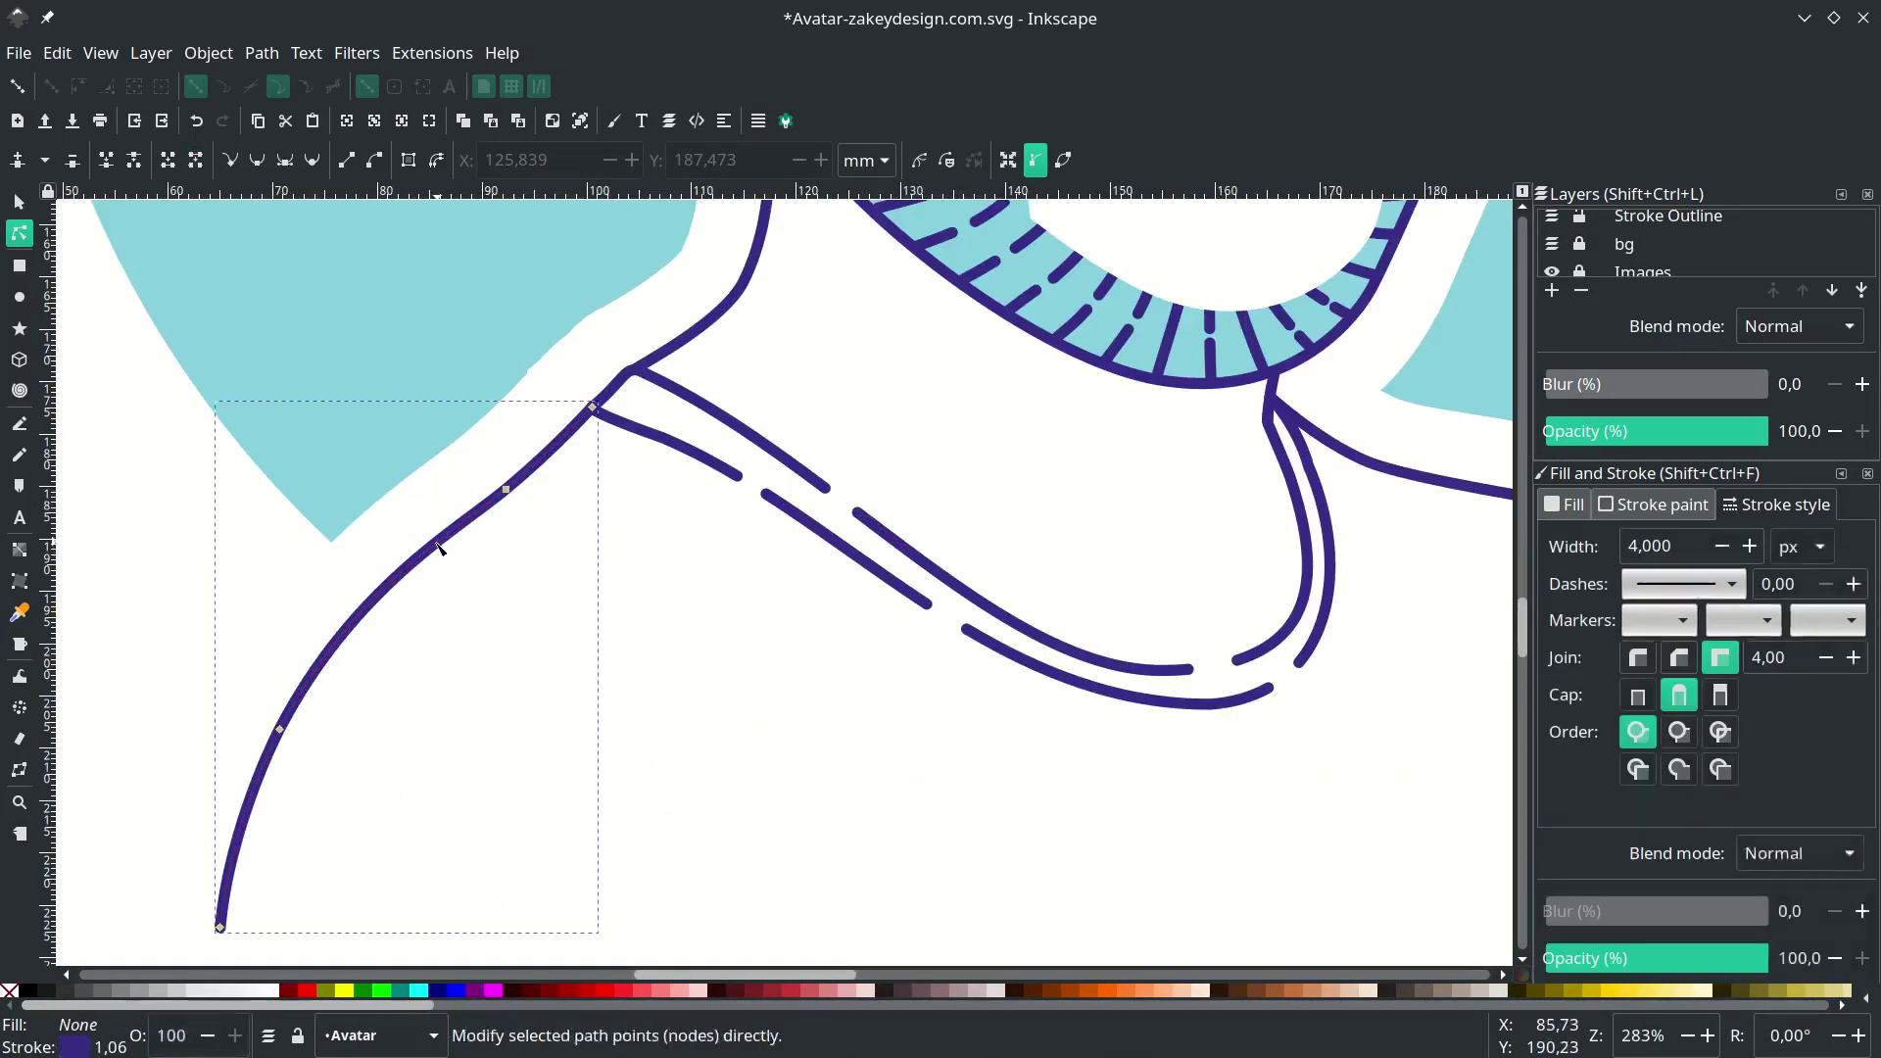
scroll(358, 425, "down", 2)
scroll(327, 603, "up", 4)
double_click(352, 571)
left_click(431, 505, "shift")
key("alt+Delete")
scroll(432, 512, "down", 3)
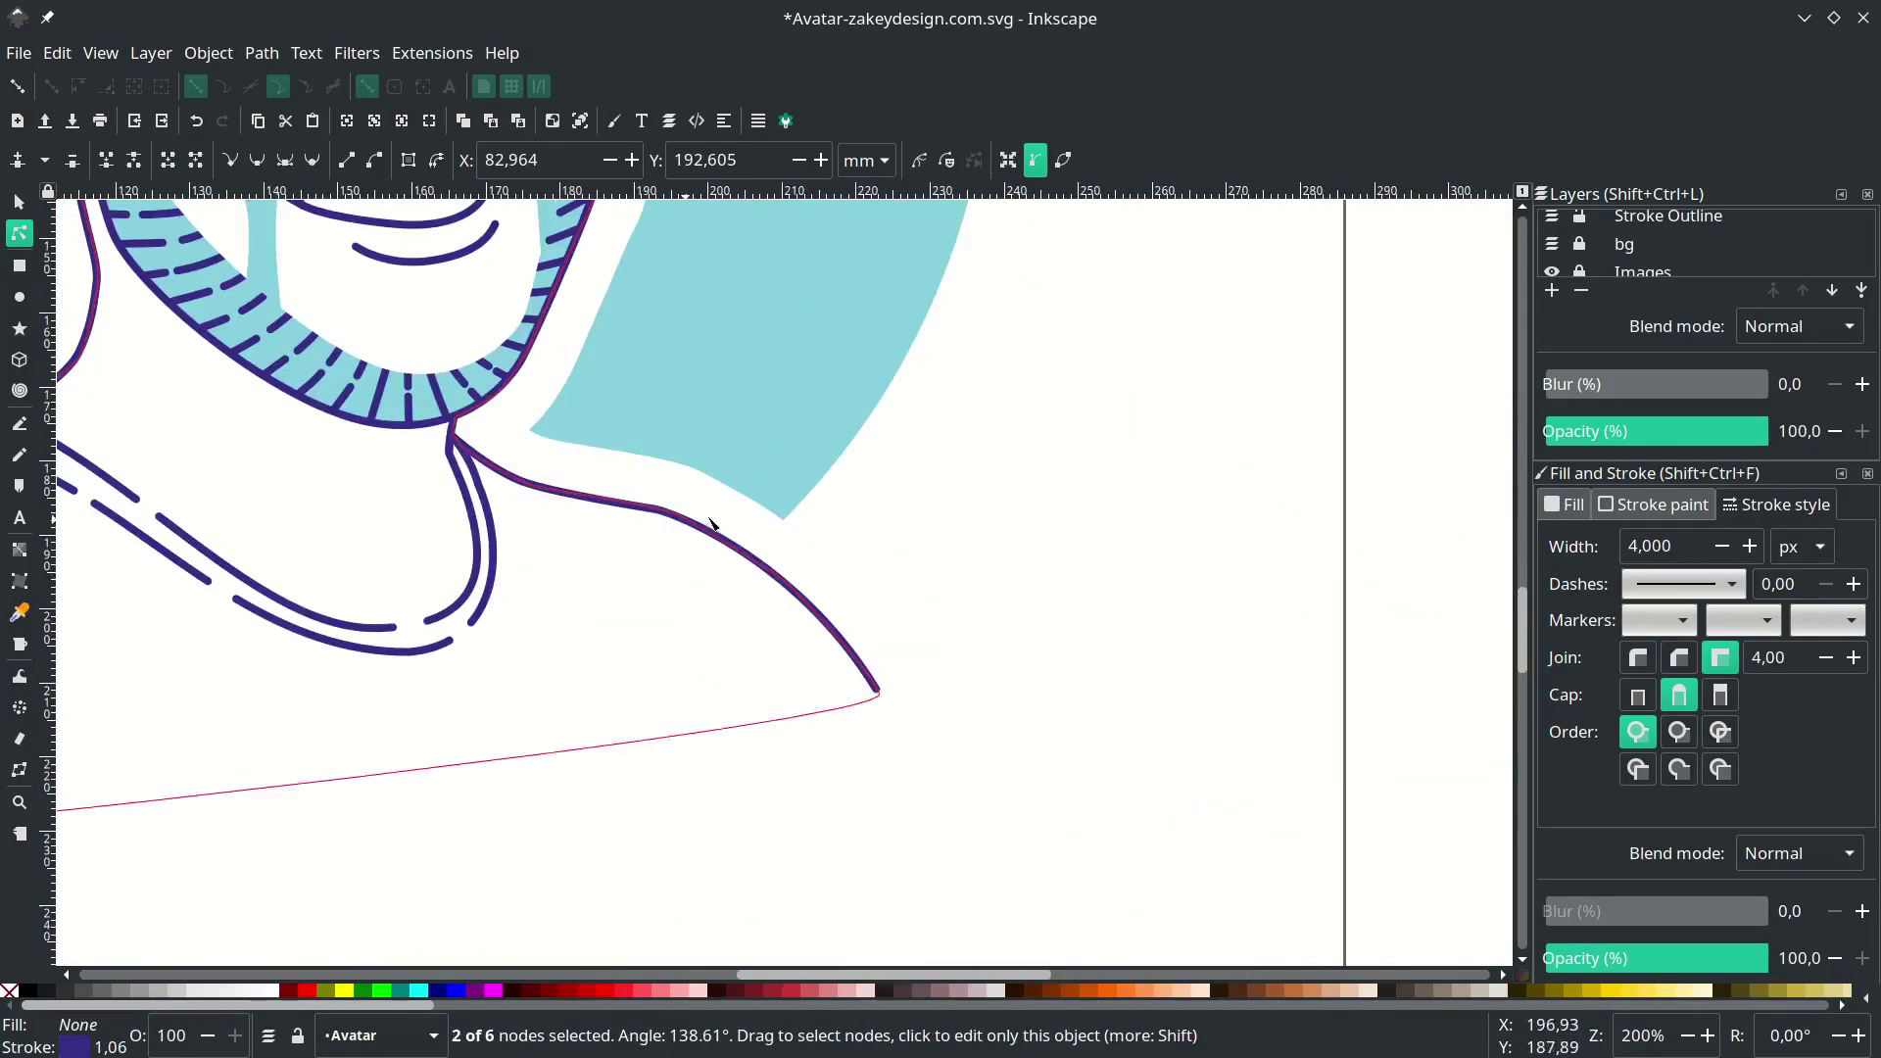
- Cut a short gap in the avatar's right-hand shoulder line and save the document
left_click(725, 544)
scroll(814, 637, "up", 3)
left_click(195, 160)
scroll(613, 664, "down", 5)
left_click(819, 726)
key("ctrl+s")
scroll(490, 592, "up", 5)
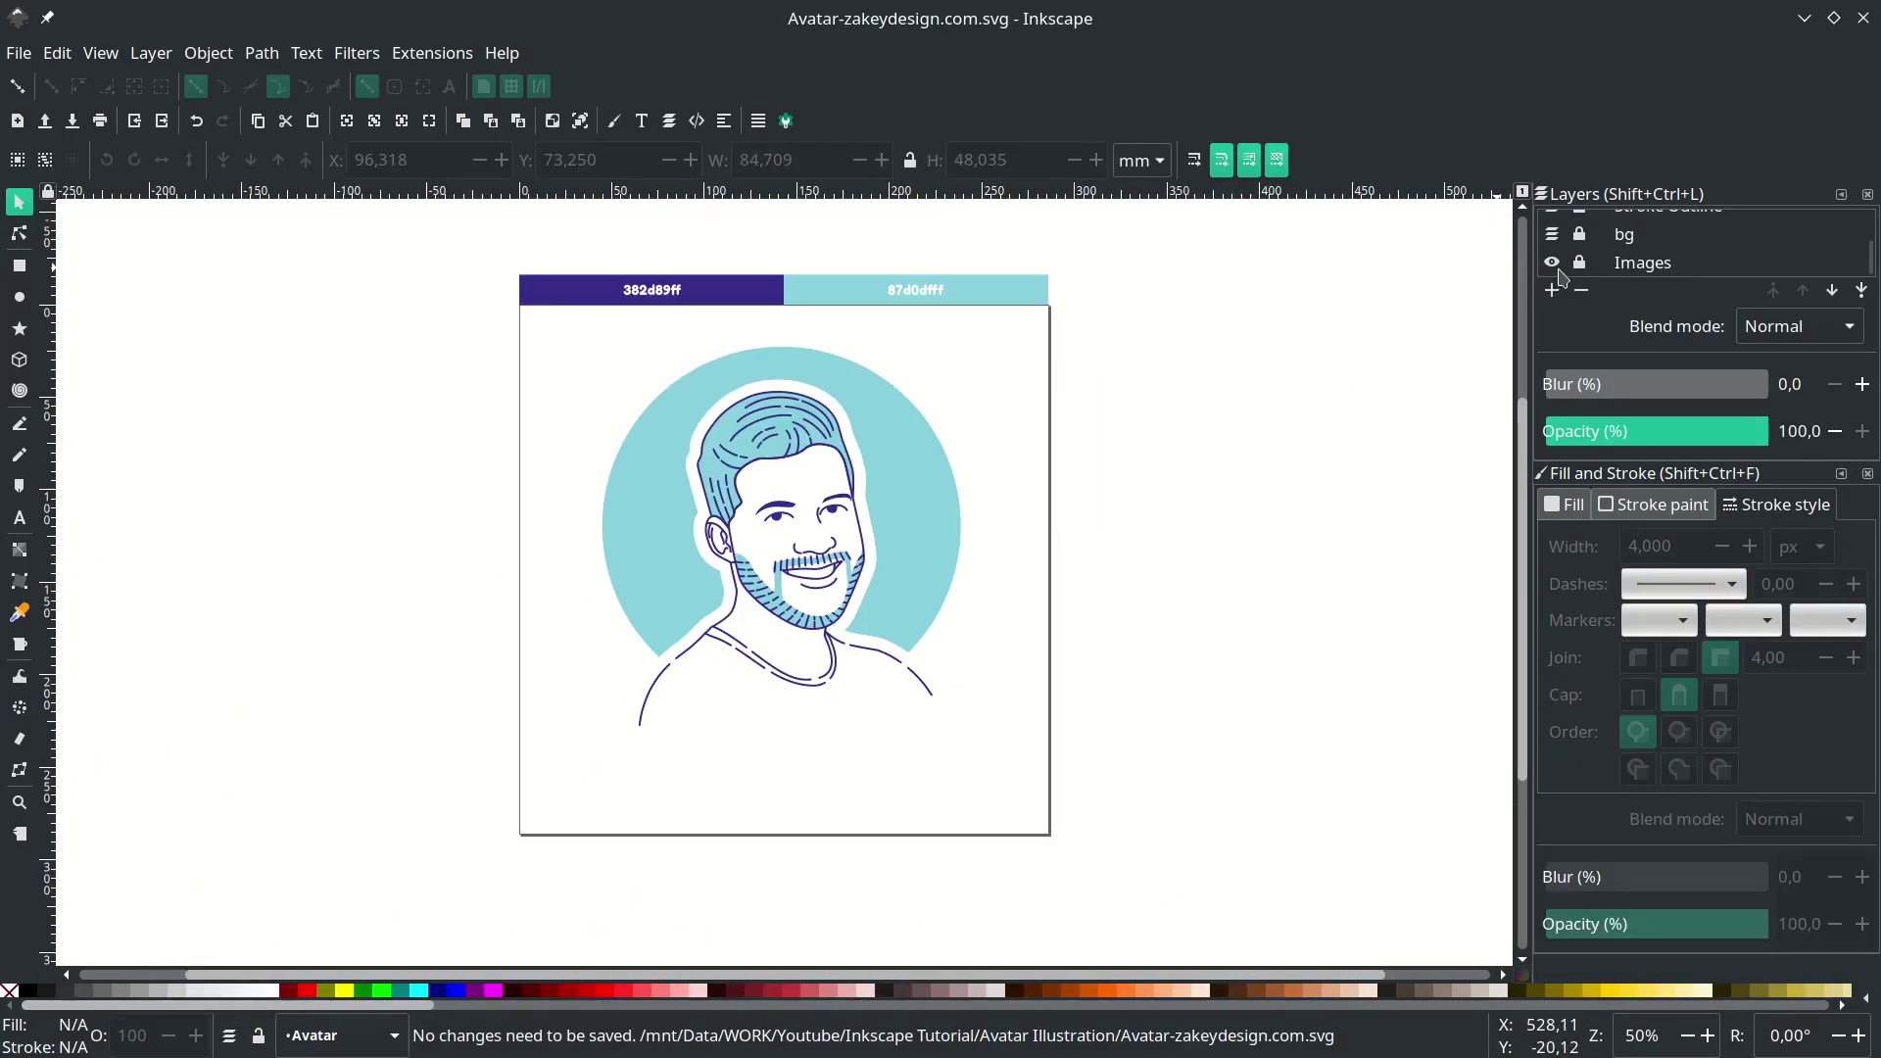
- Show and unlock the Images layer, and move the portrait photo to the left of the avatar with the two heads at similar height
left_click(1554, 265)
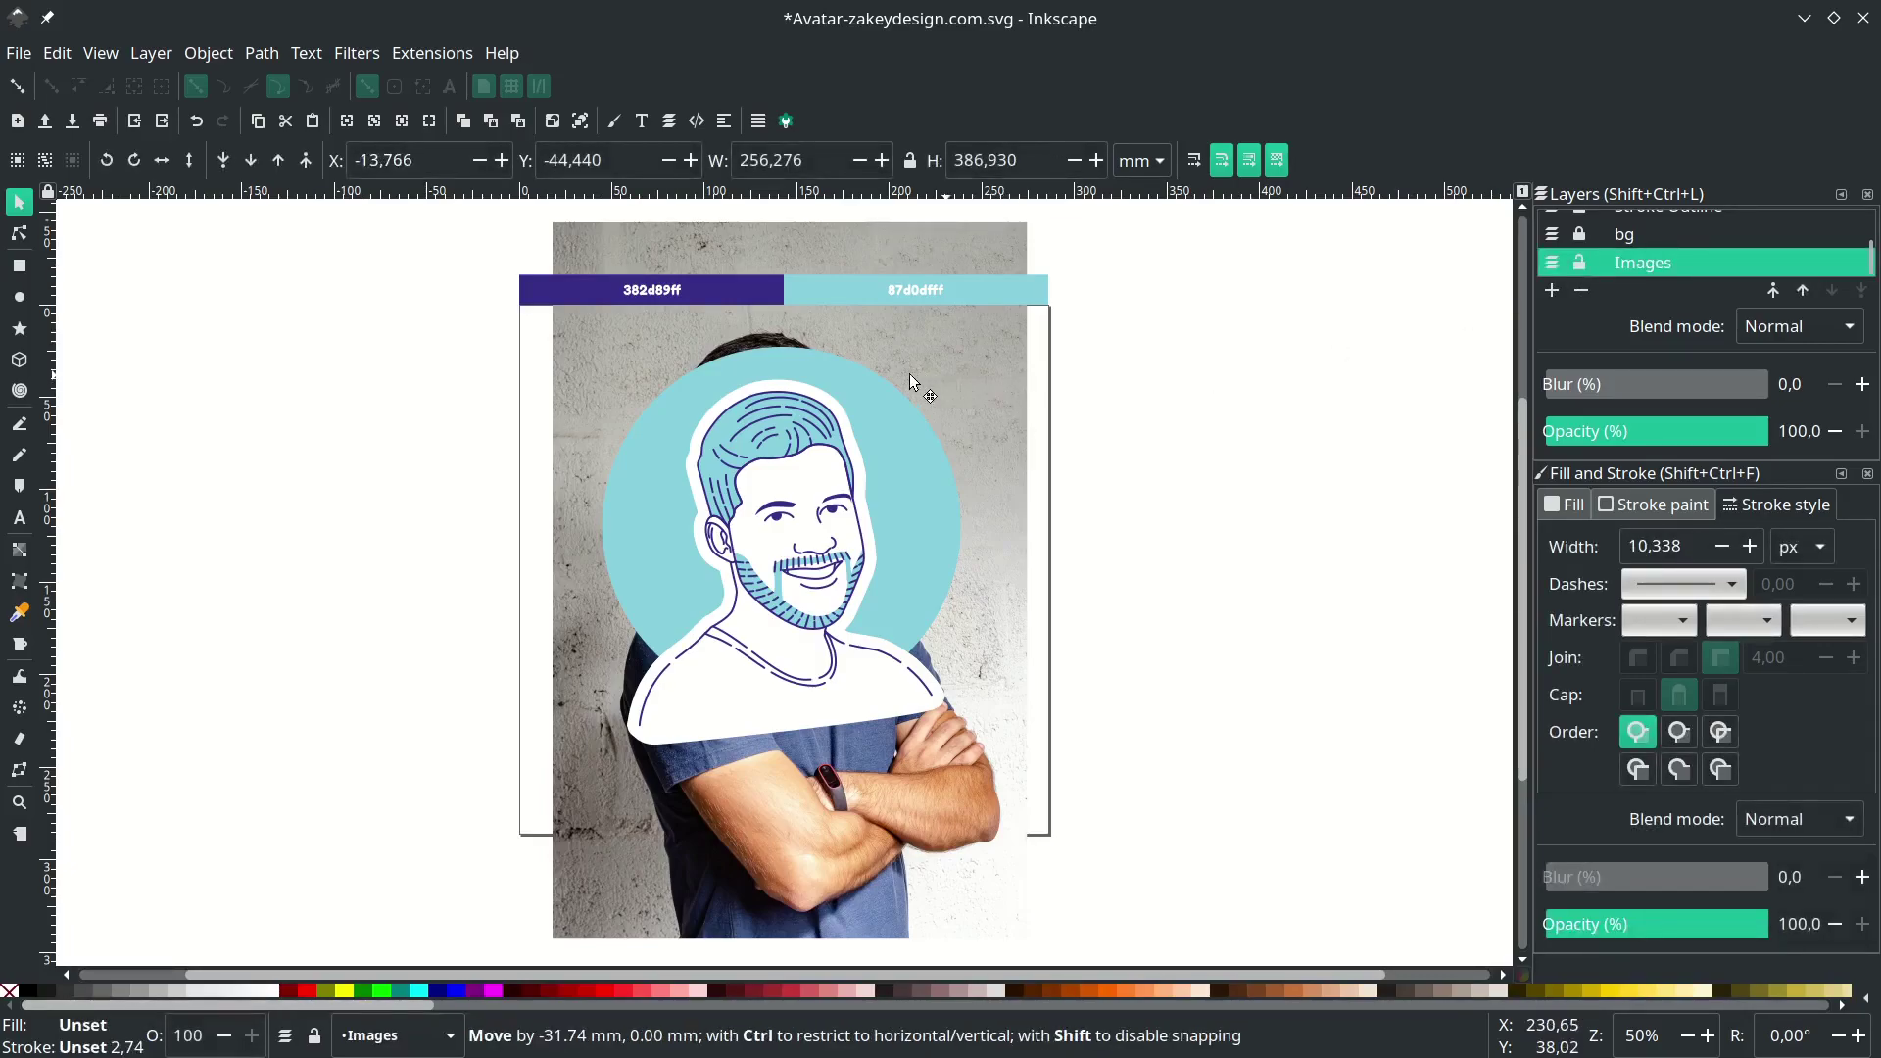
left_click_drag(910, 373, 613, 396)
key("Escape")
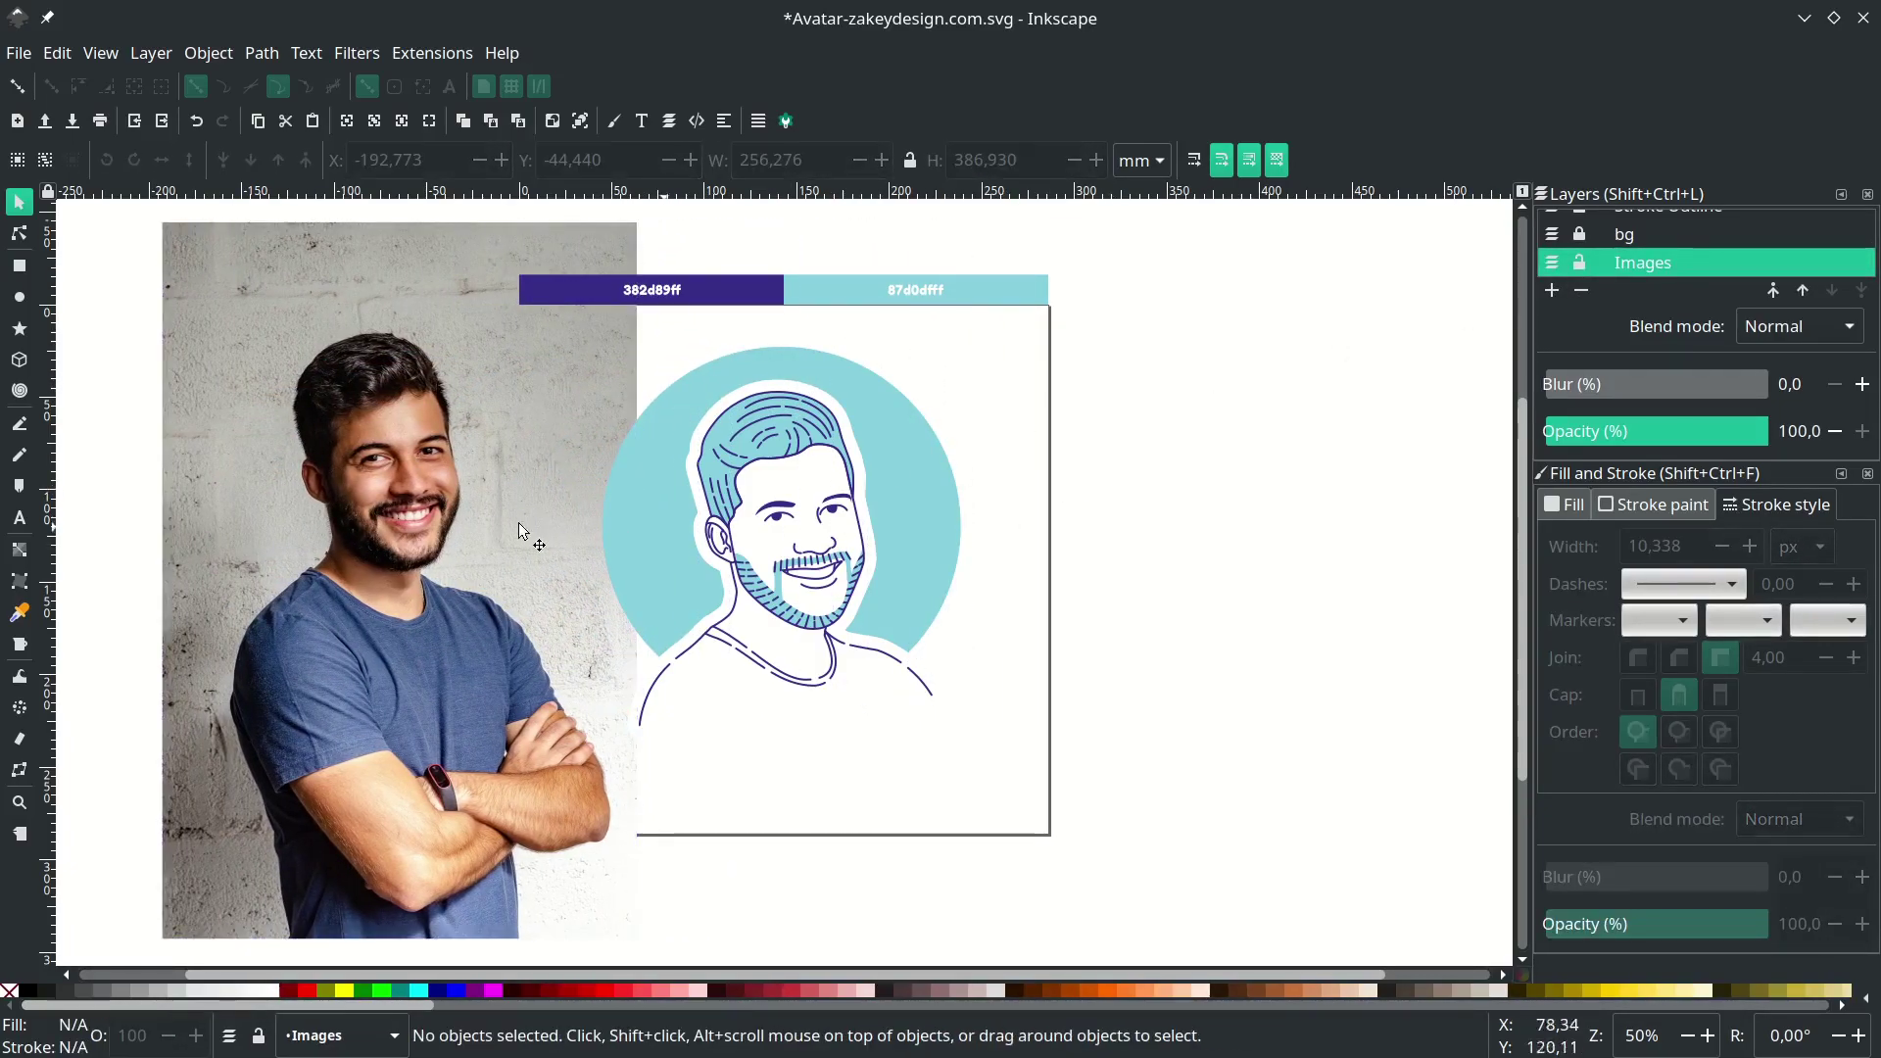
left_click_drag(503, 572, 502, 583)
scroll(1150, 669, "up", 1)
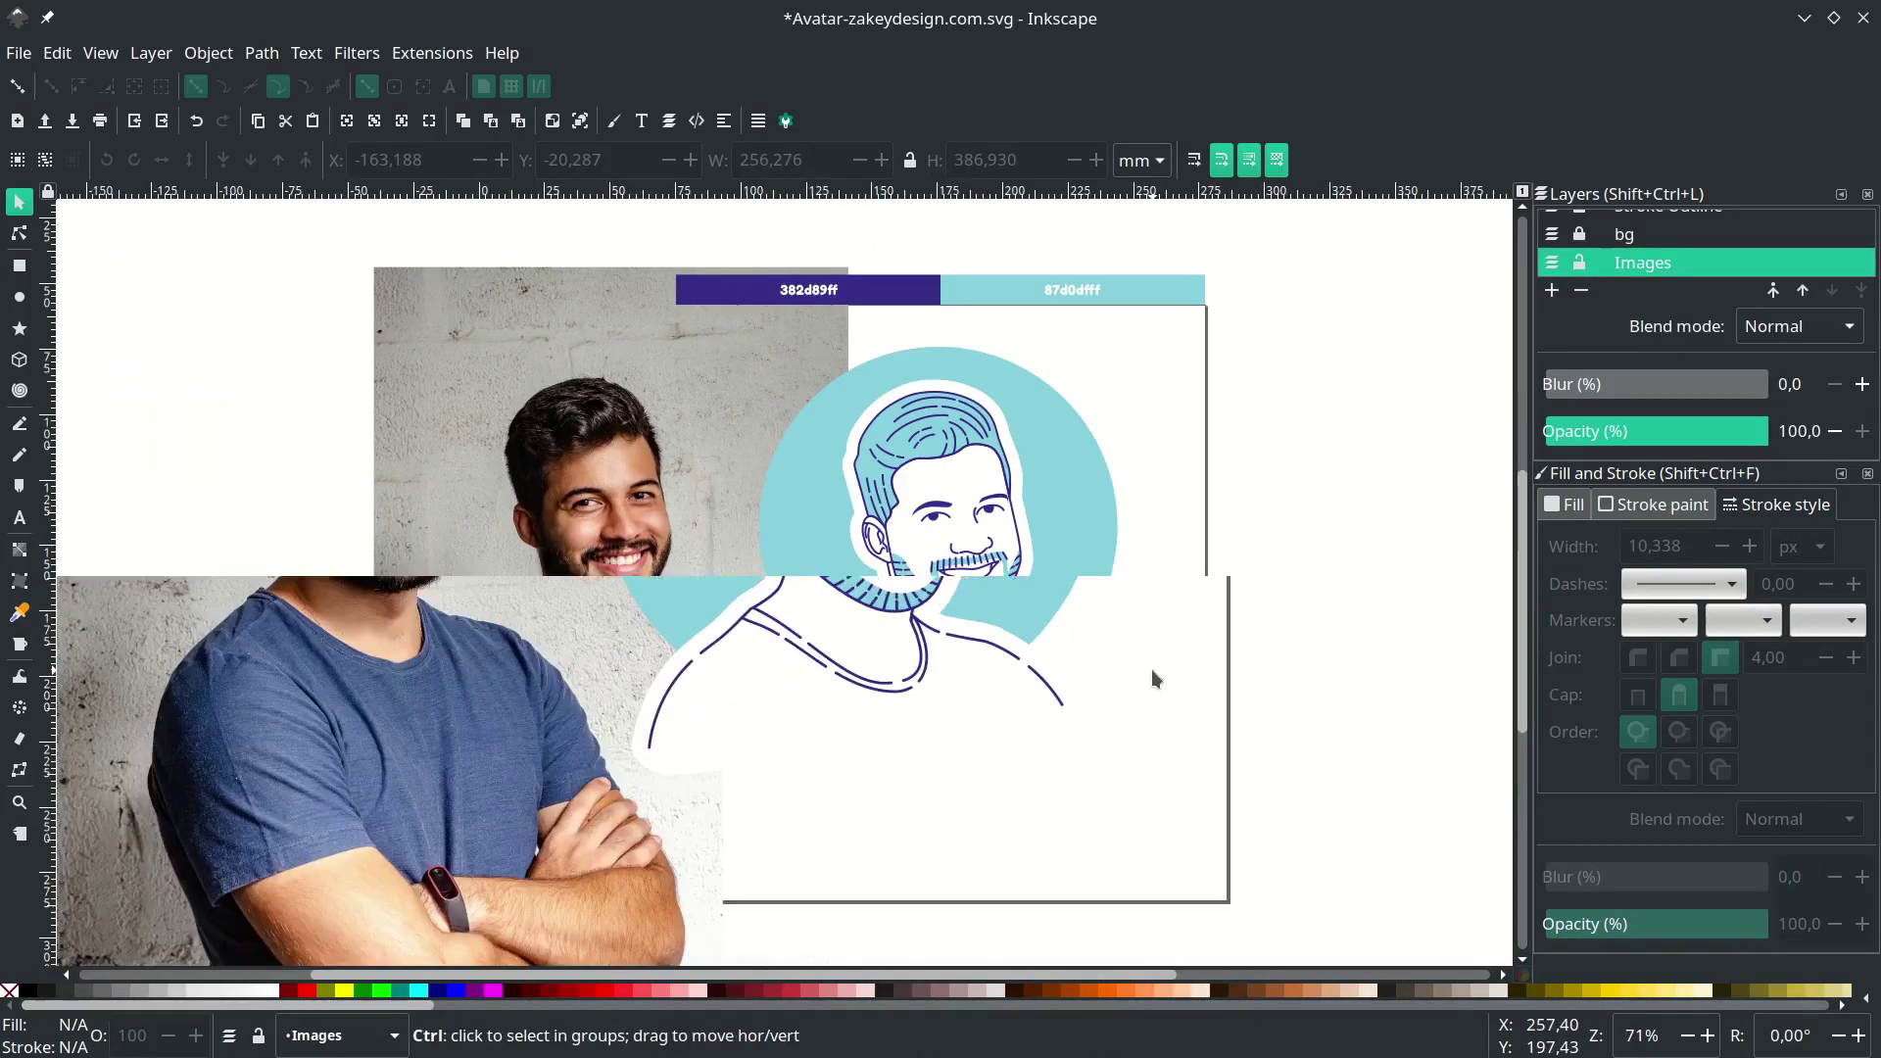
scroll(1150, 668, "left", 2)
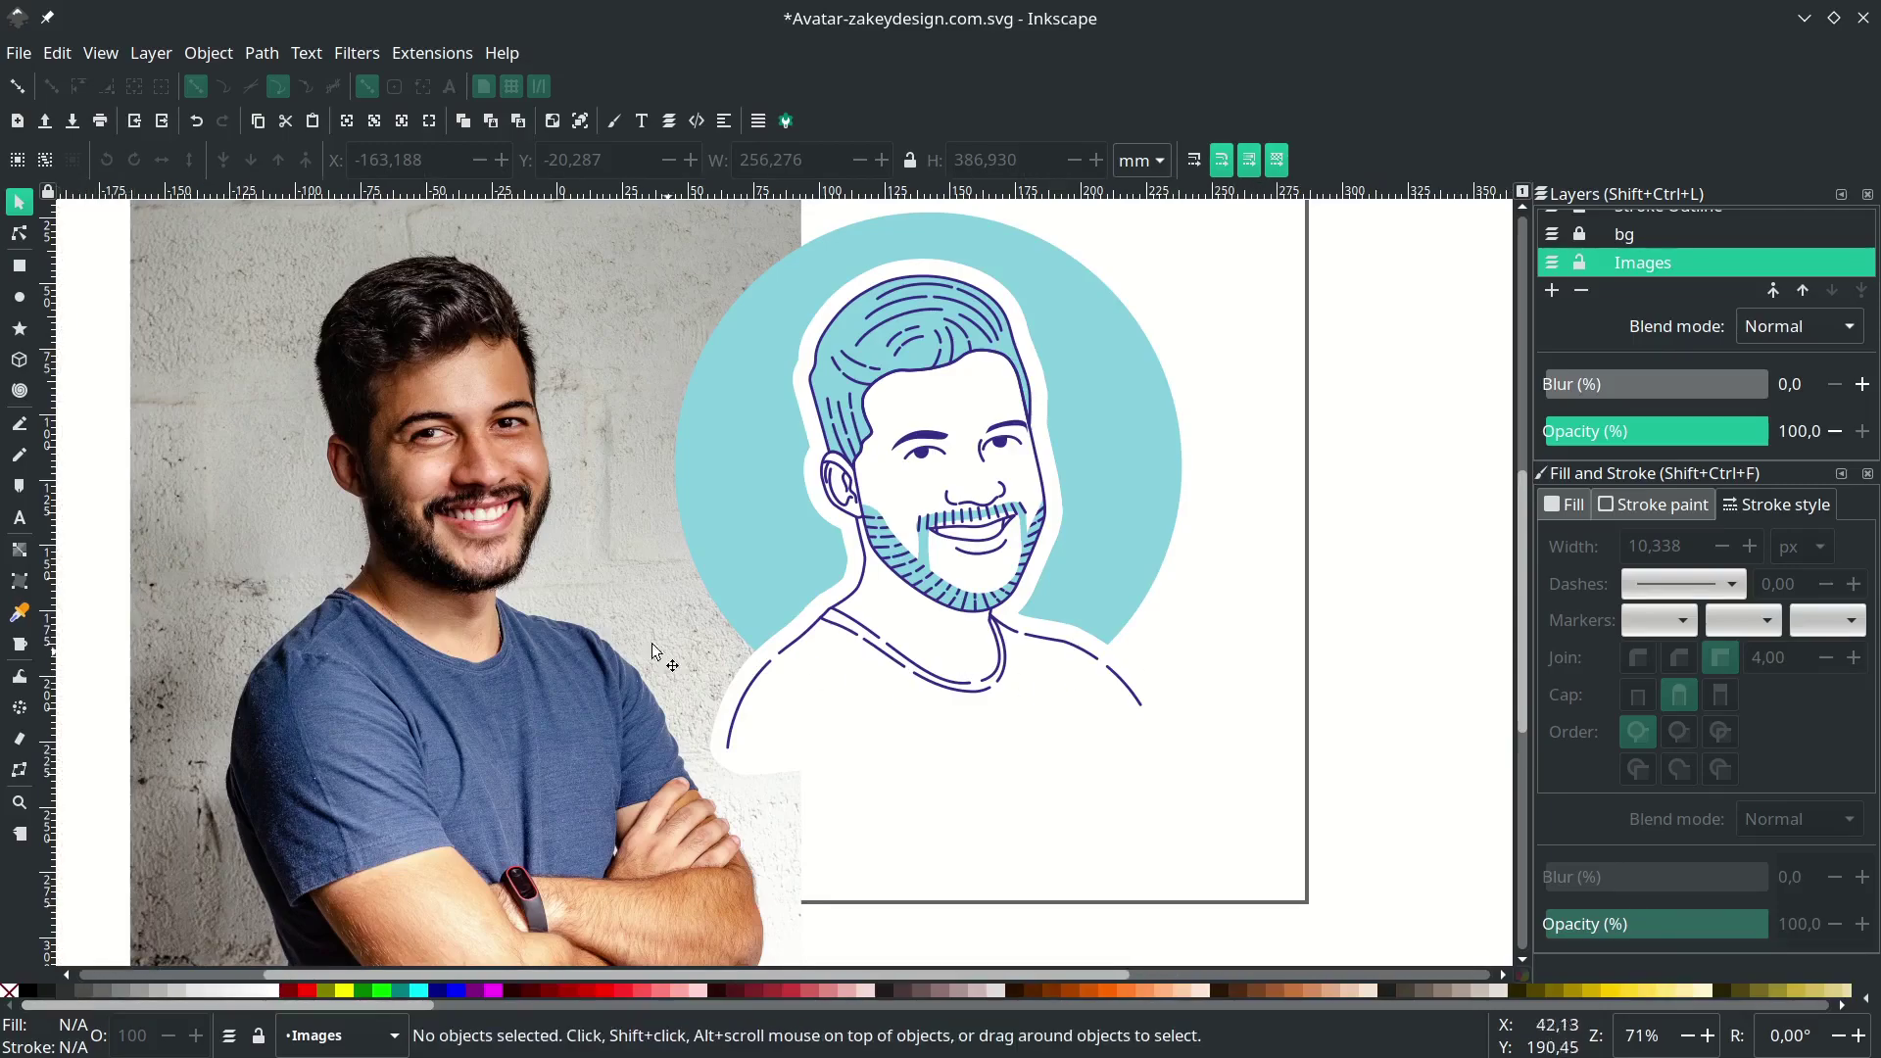
left_click_drag(540, 606, 541, 615)
scroll(1322, 625, "left", 2)
scroll(1322, 625, "up", 2)
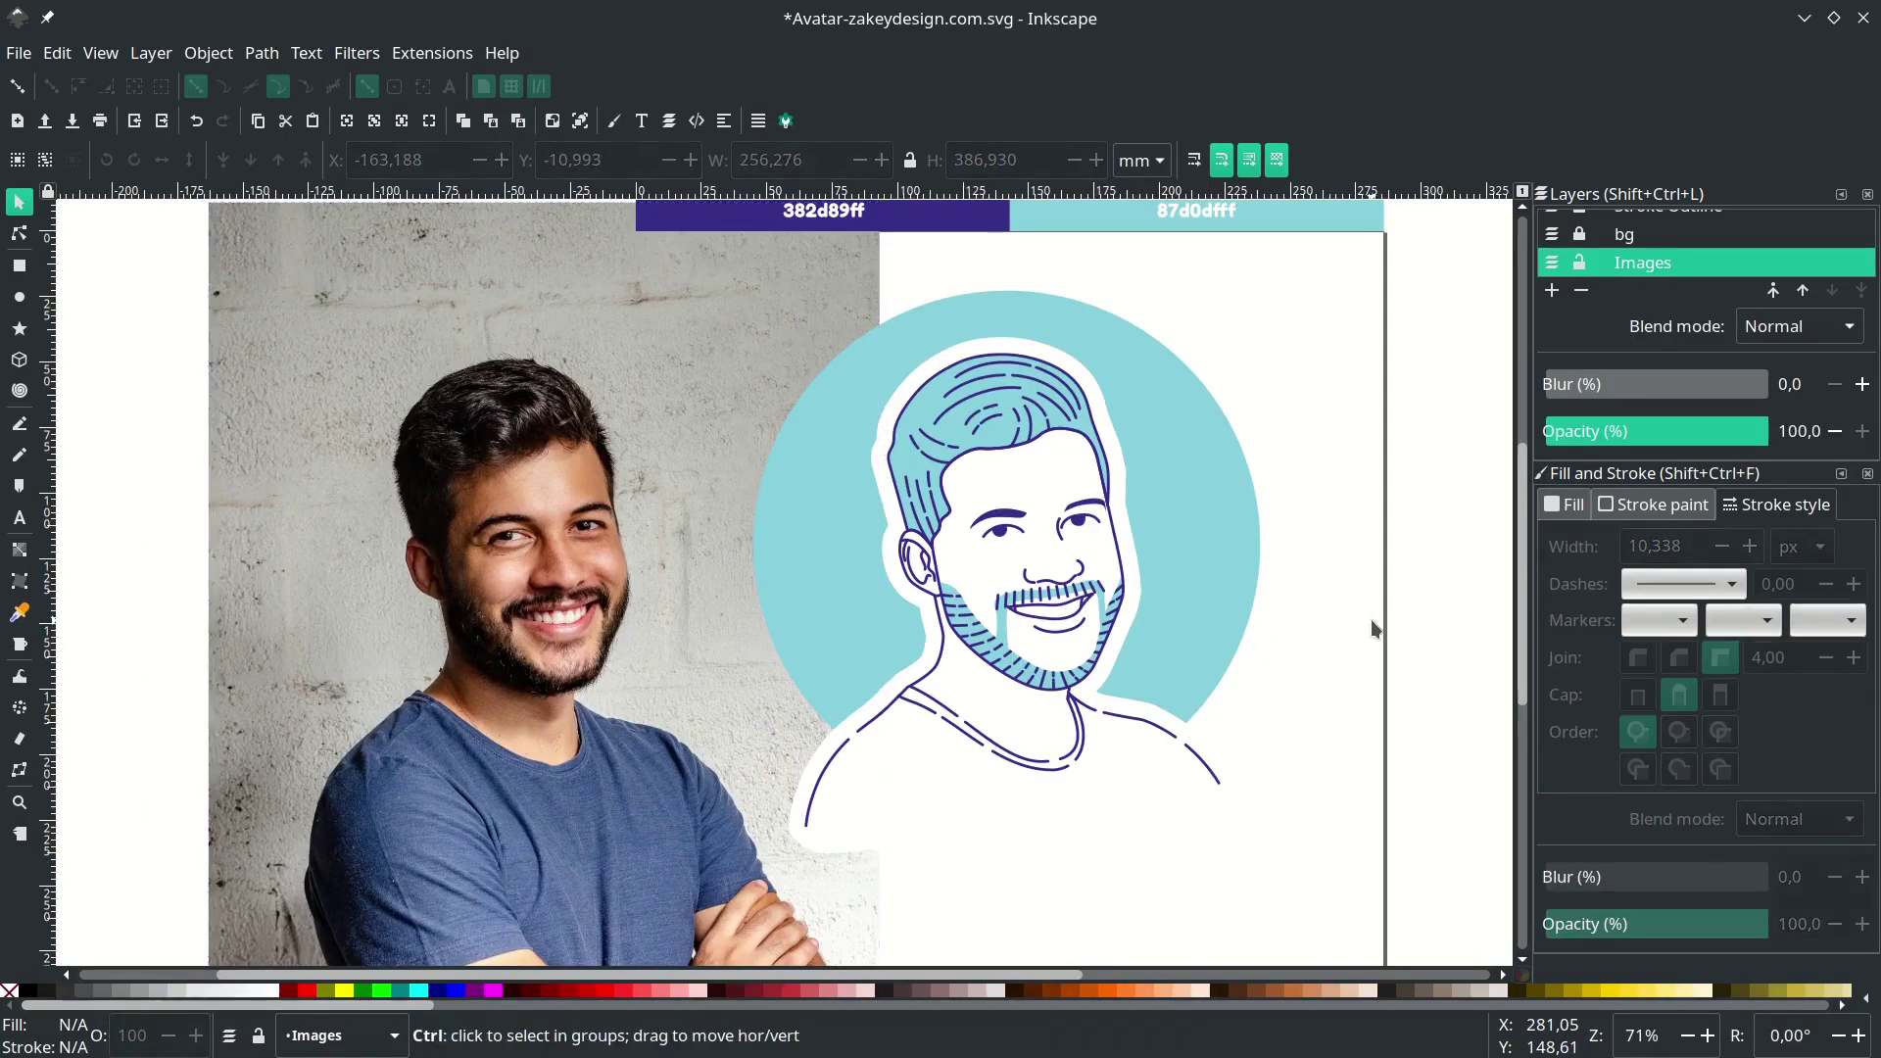